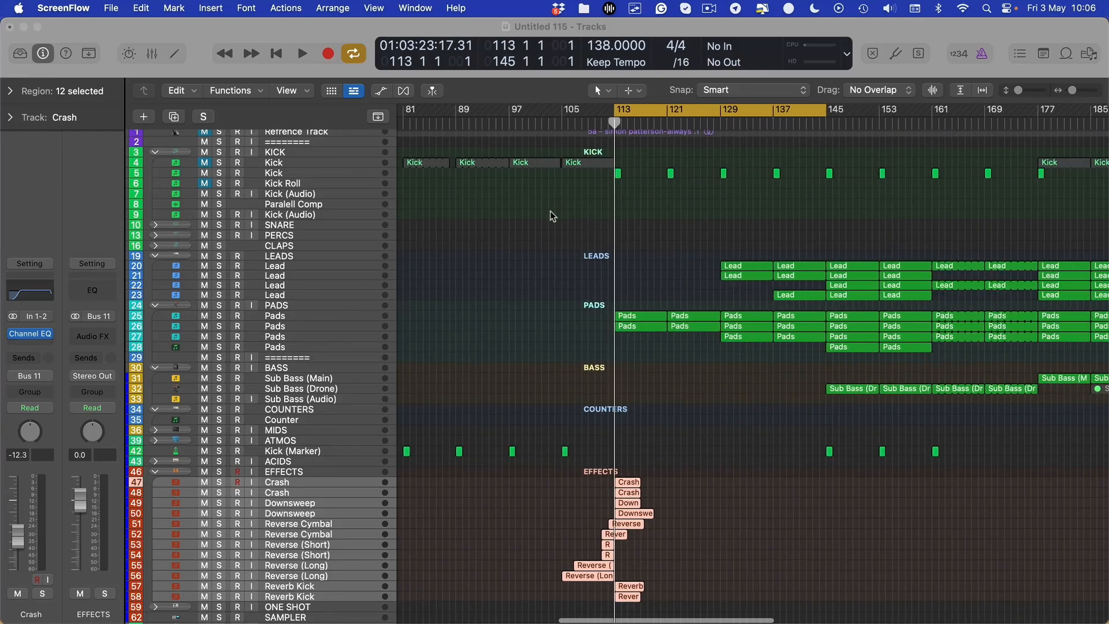
Step: Examine the EFFECTS regions around bar 113, checking the crashes, downsweeps, reverse sounds and reverb kicks in turn
click(565, 298)
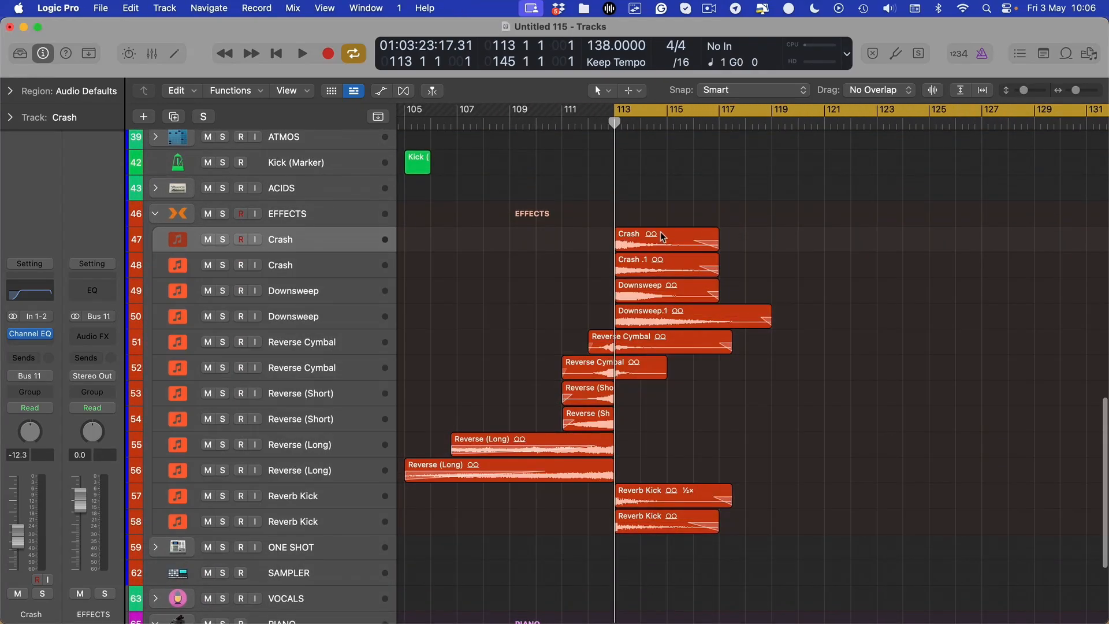
click(656, 244)
click(655, 270)
click(572, 267)
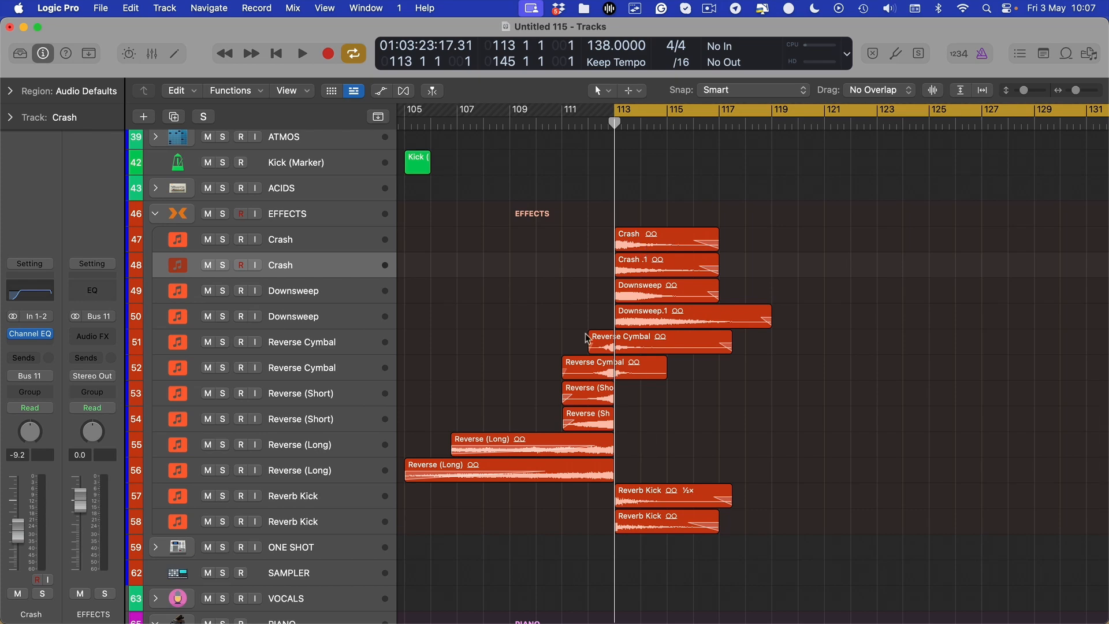
drag(640, 382, 560, 439)
drag(510, 556, 501, 411)
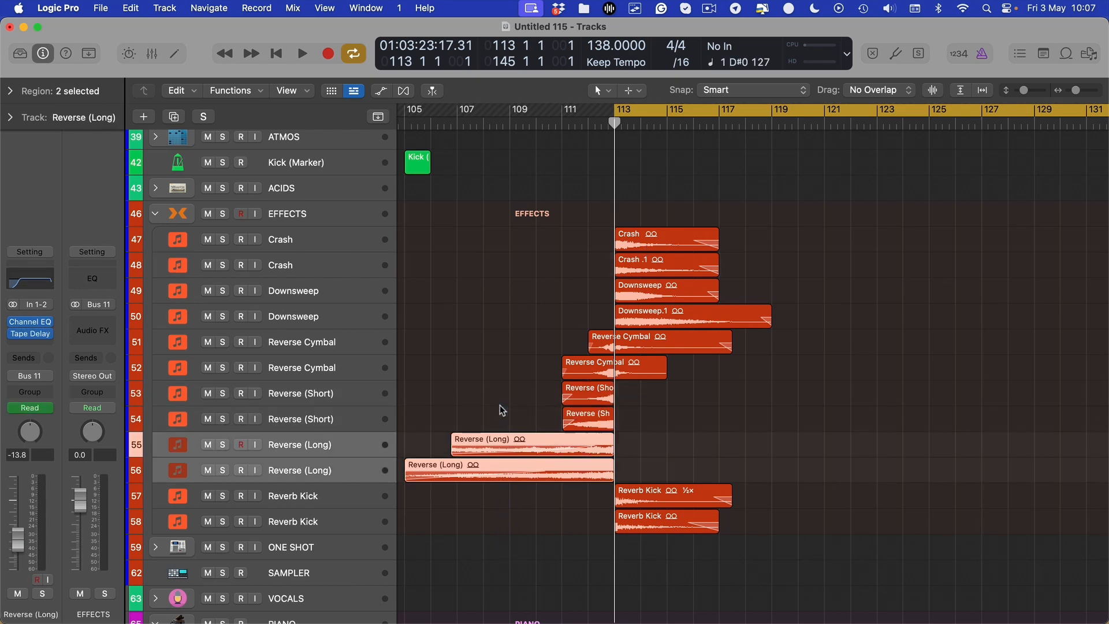
drag(680, 442, 614, 532)
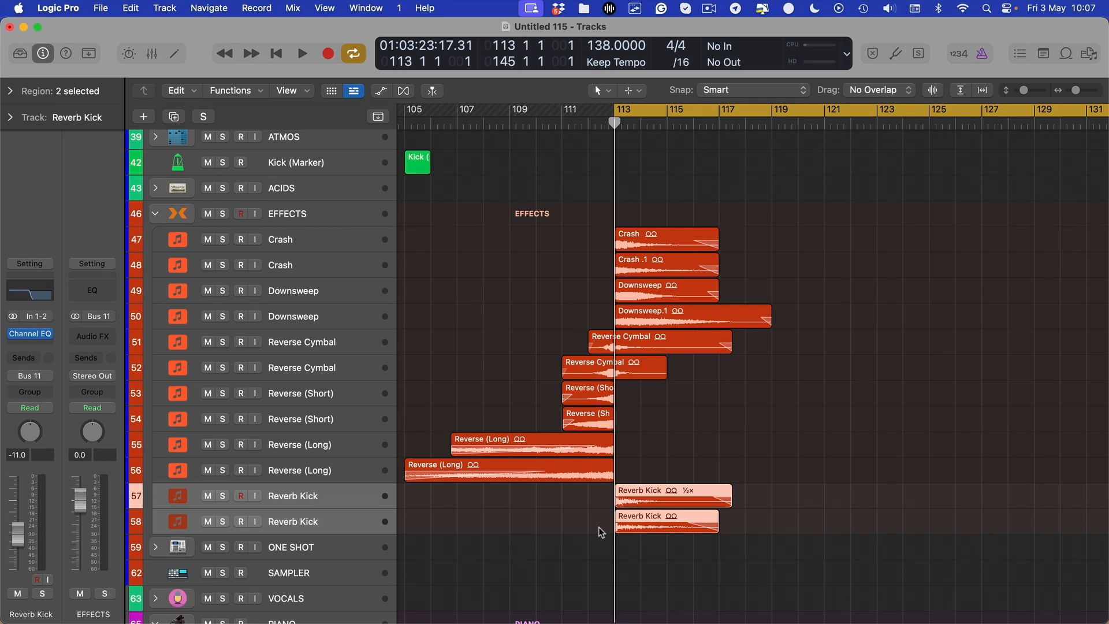
click(862, 427)
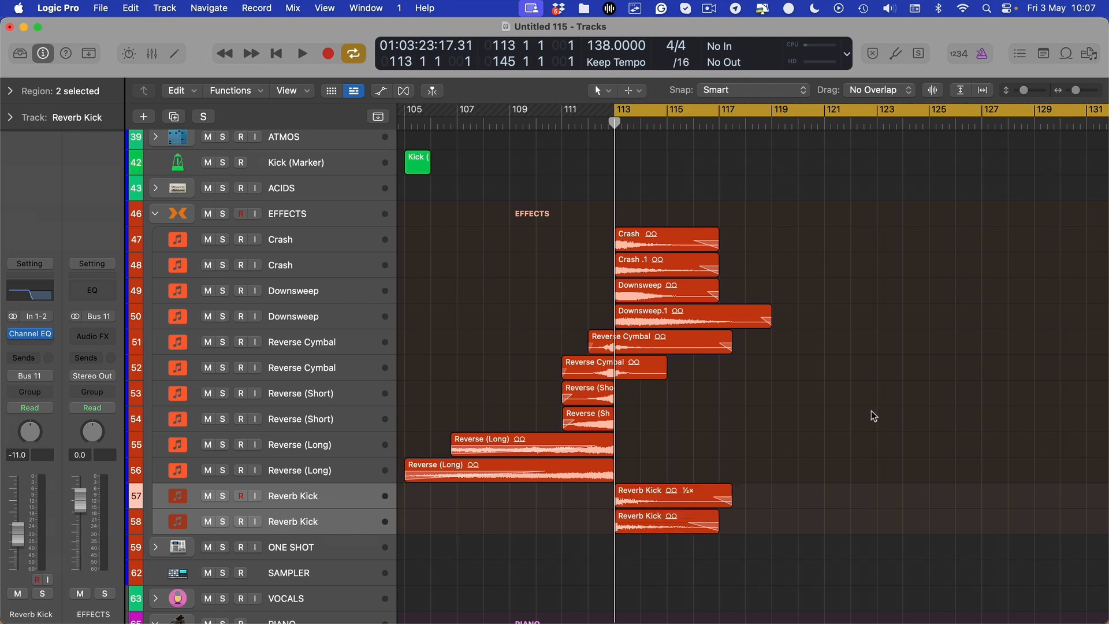
Step: Look over the LEADS, PADS, BASS and EFFECTS tracks from bar 113 onward
scroll(834, 428, up, 6)
scroll(690, 286, down, 10)
scroll(684, 290, up, 7)
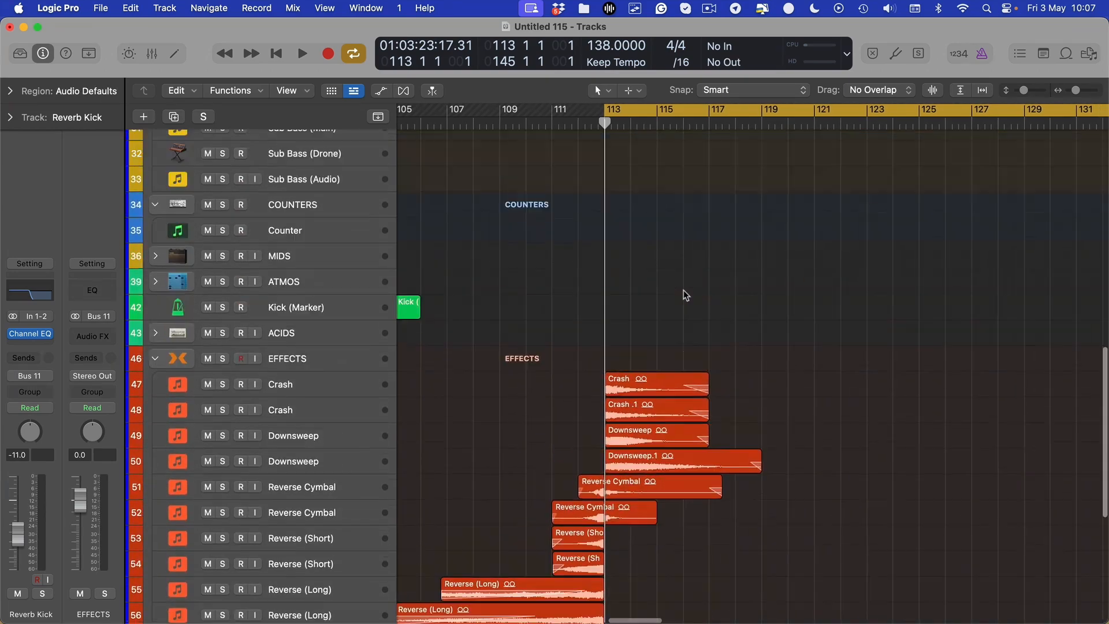
scroll(684, 290, down, 3)
scroll(607, 323, up, 1)
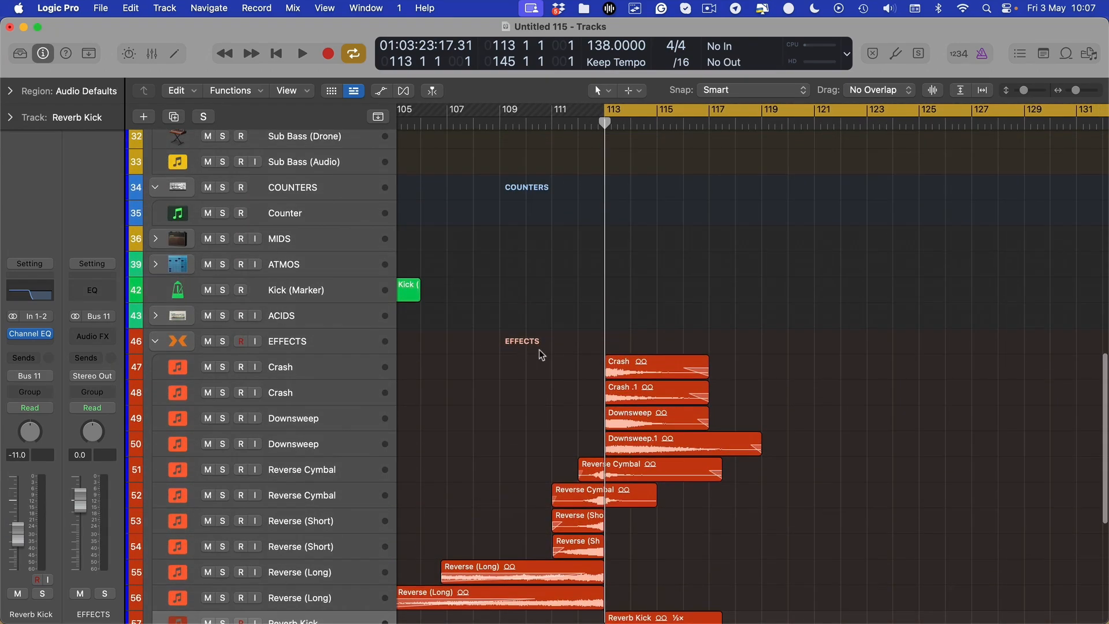
scroll(549, 349, right, 5)
scroll(554, 358, down, 8)
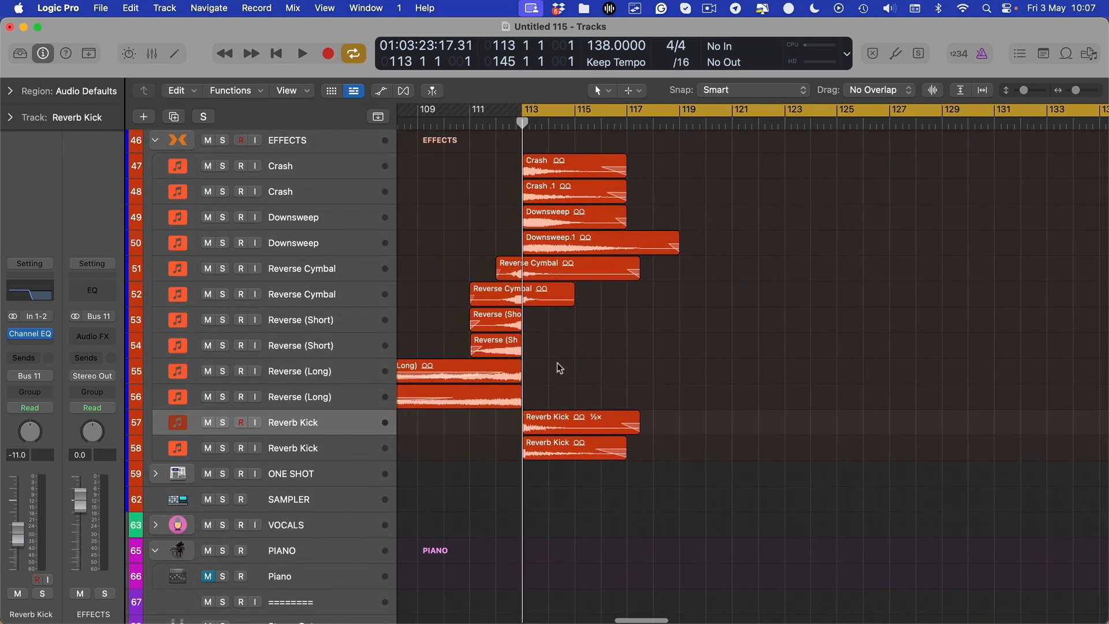
scroll(577, 306, up, 20)
scroll(599, 248, down, 10)
scroll(579, 403, up, 4)
scroll(580, 403, right, 1)
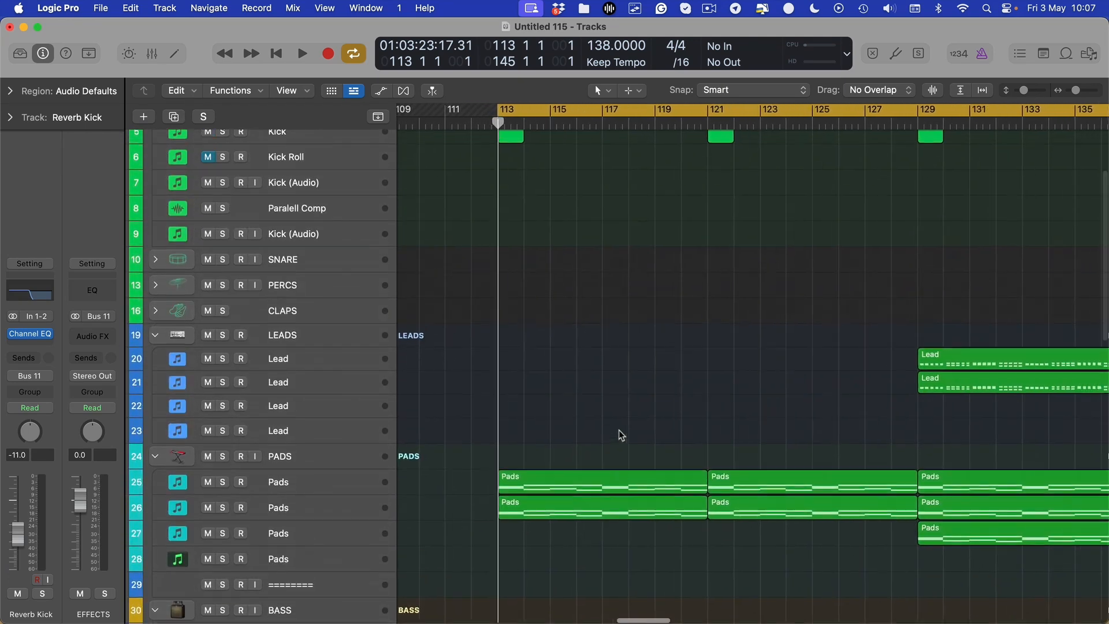
scroll(618, 429, down, 6)
scroll(616, 411, right, 2)
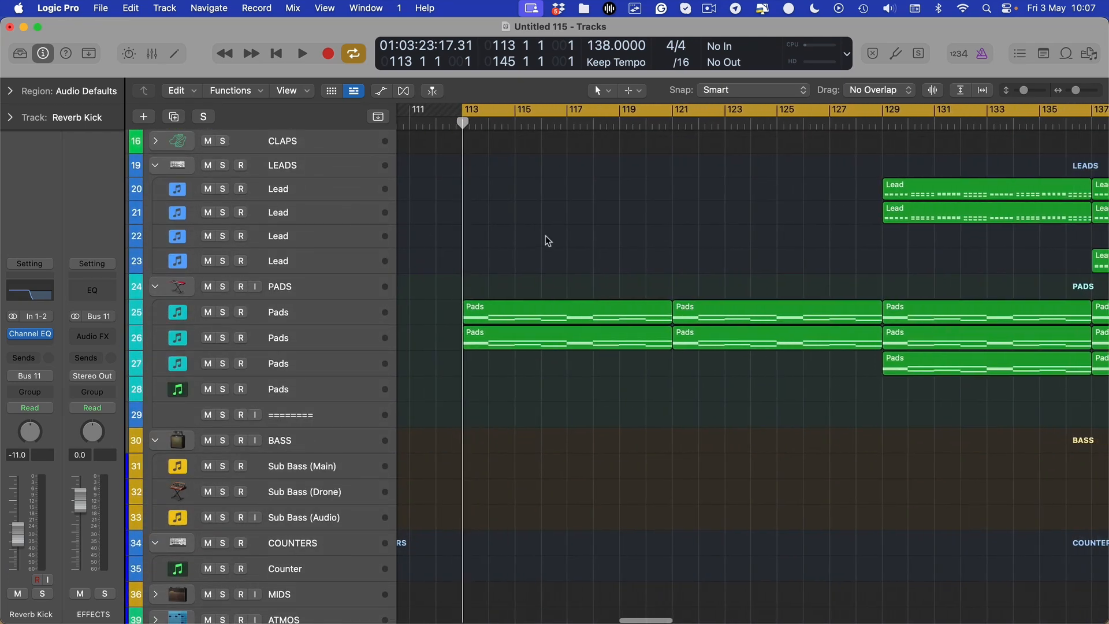
Step: Set the cycle range to bars 113–121 over the opening Pads regions
drag(472, 109, 677, 136)
scroll(643, 281, up, 1)
scroll(676, 255, right, 6)
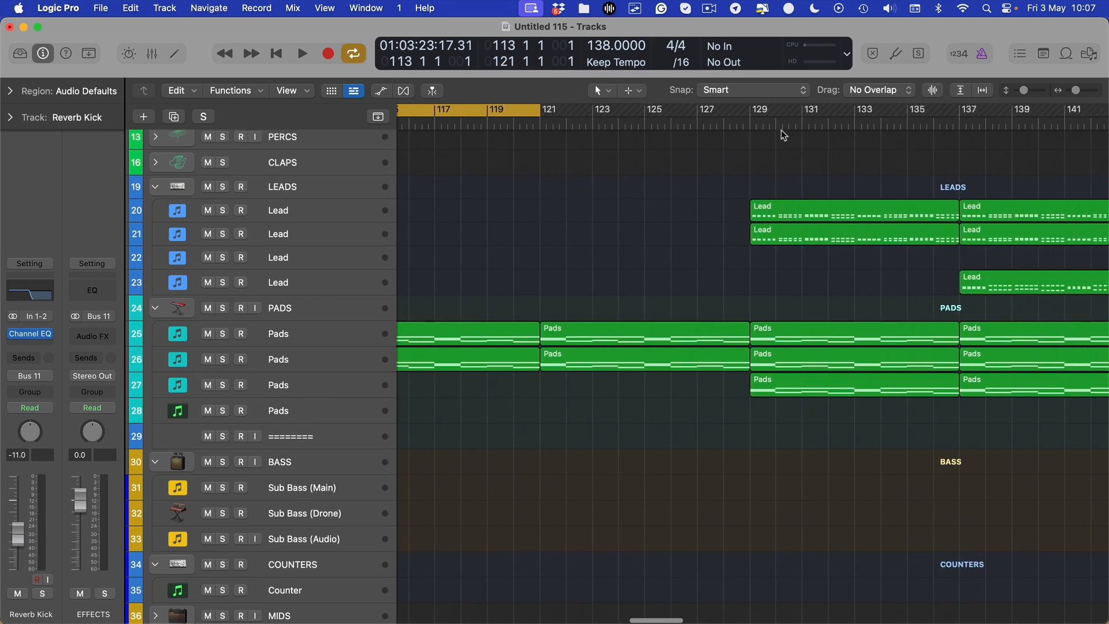
Step: Shift the cycle range forward one length to bars 121–129 and back to bars 113–121
scroll(739, 318, left, 5)
key(shift+super+period)
key(shift+super+period)
key(shift+super+period)
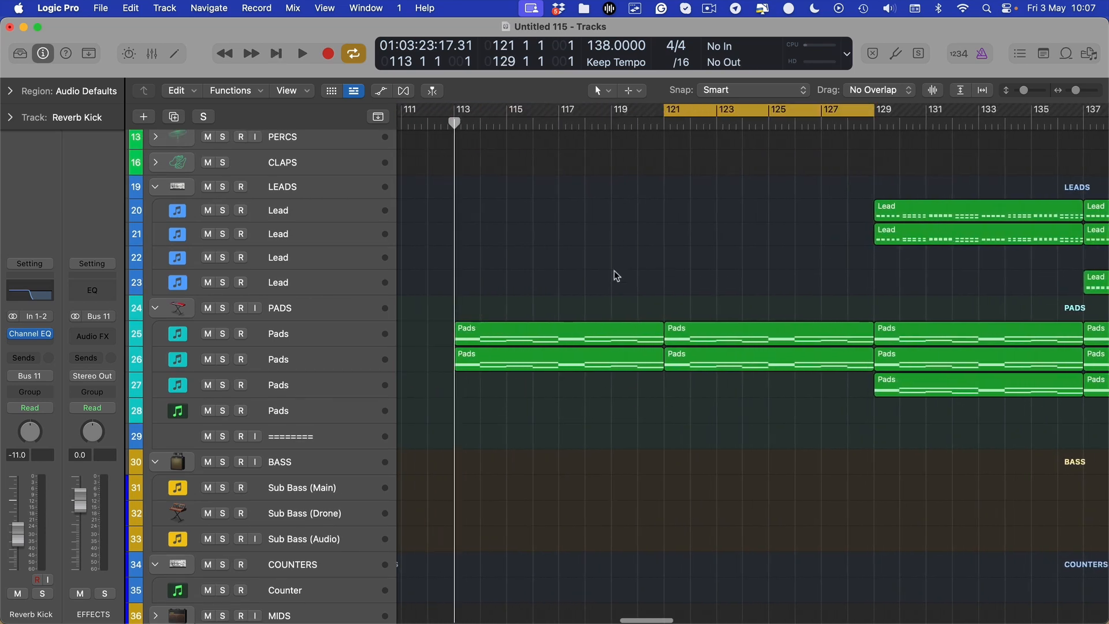
key(shift+super+comma)
key(shift+super+comma)
key(shift+super+comma)
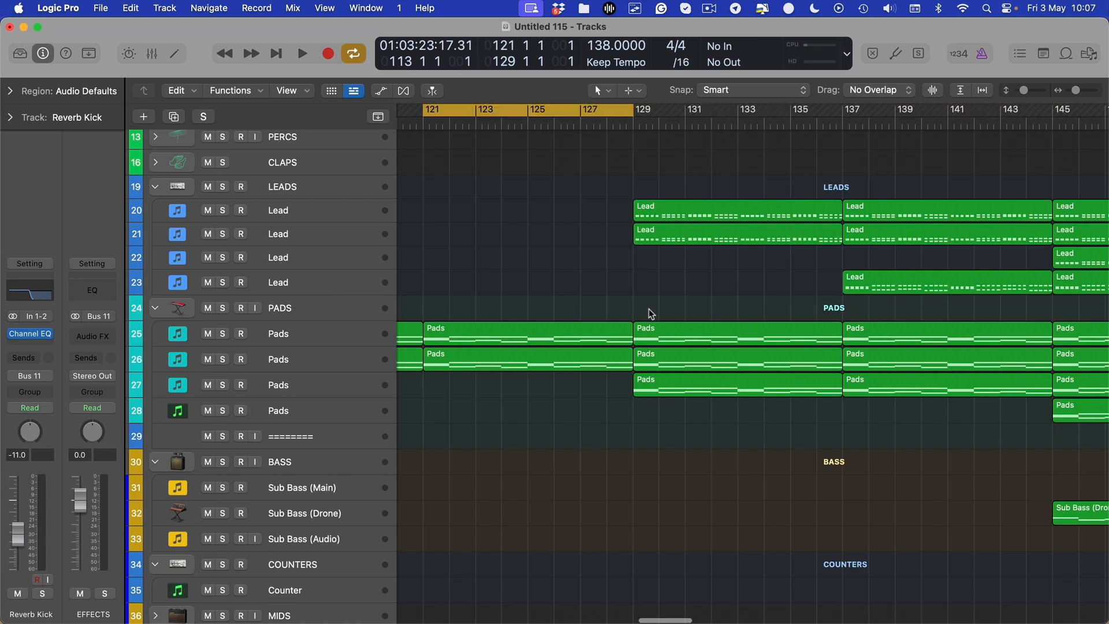
Step: Review the effects, pads and kick regions against the reference track around bar 113
scroll(650, 312, down, 8)
scroll(651, 315, right, 1)
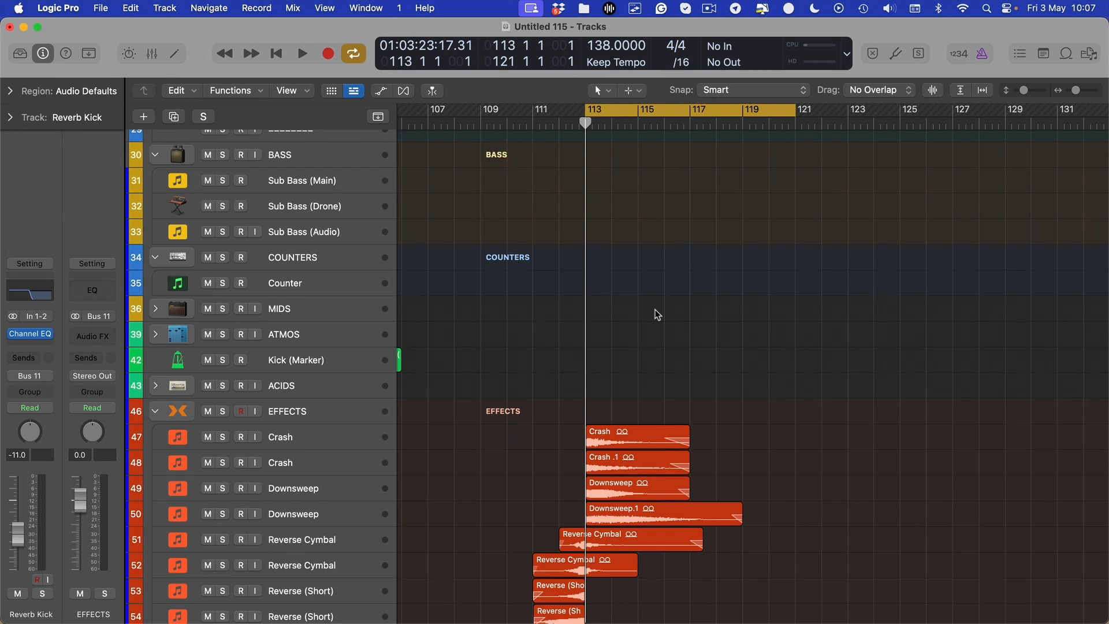
scroll(656, 315, down, 6)
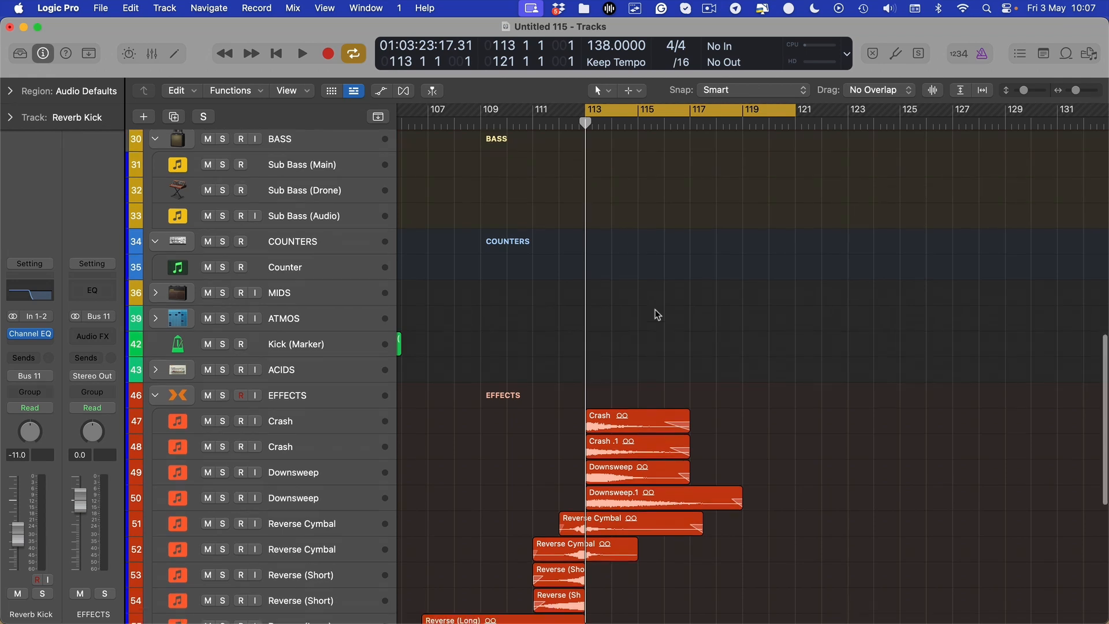
scroll(786, 295, up, 20)
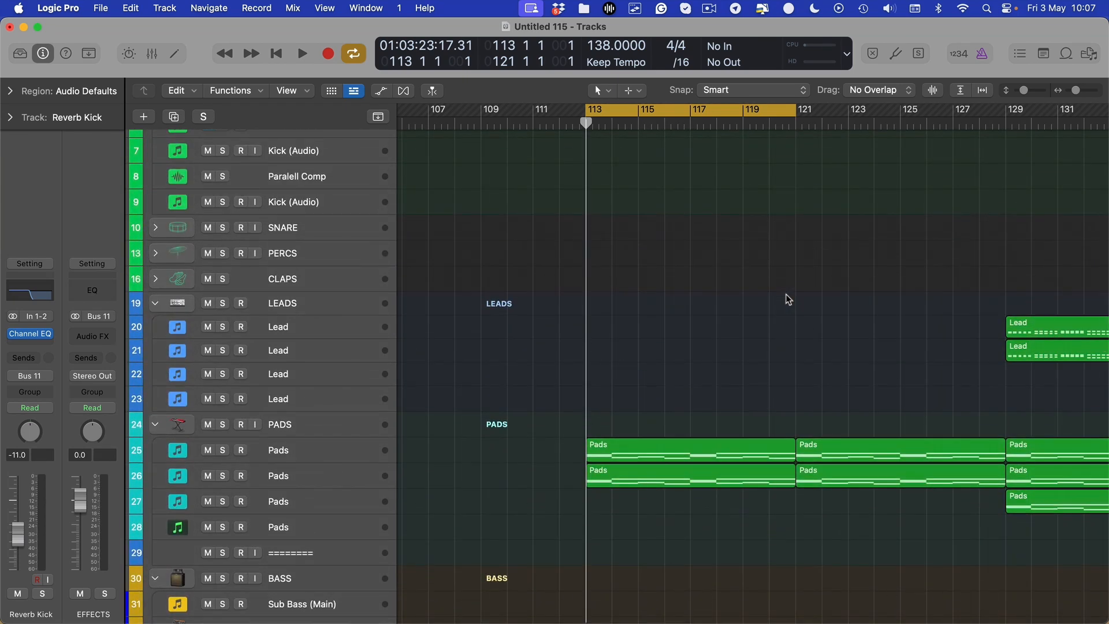
scroll(786, 293, up, 5)
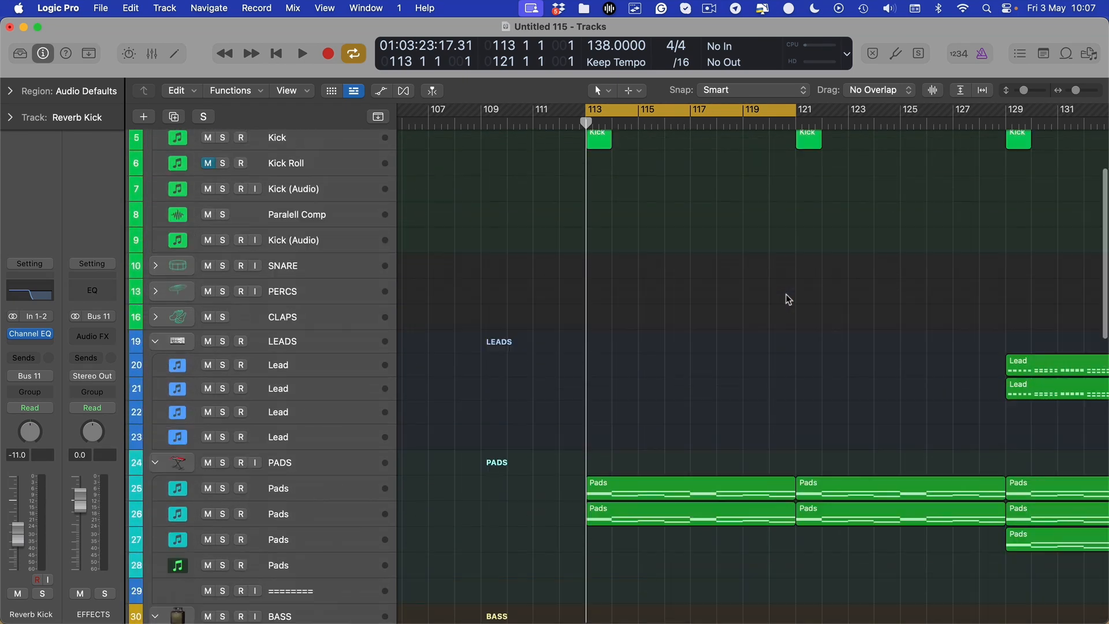
key(super+Left)
key(super+Left)
key(super+Left)
key(super+Left)
key(super+Left)
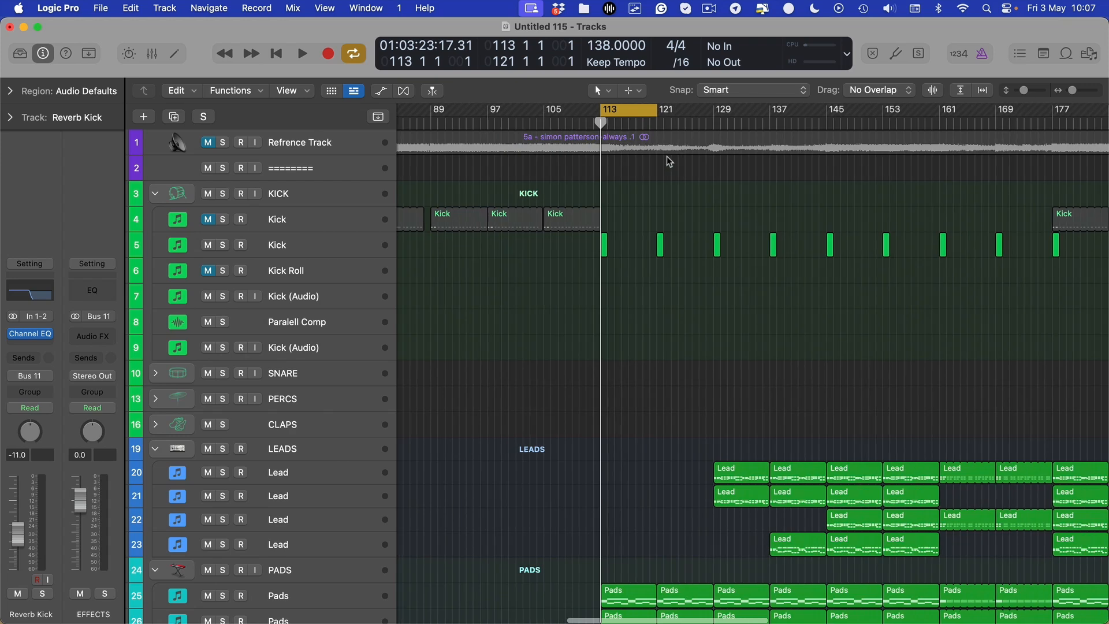
key(super+Right)
key(super+Right)
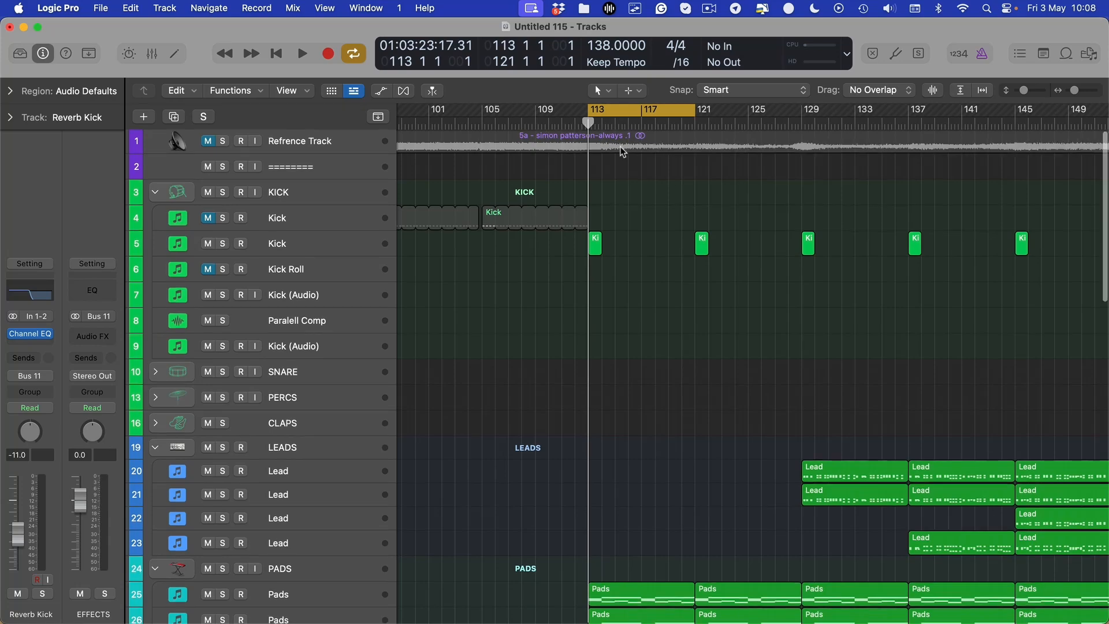
Step: Extend the cycle range to bars 113–145, covering the breakdown's opening pads and leads
scroll(622, 153, down, 10)
scroll(604, 387, down, 5)
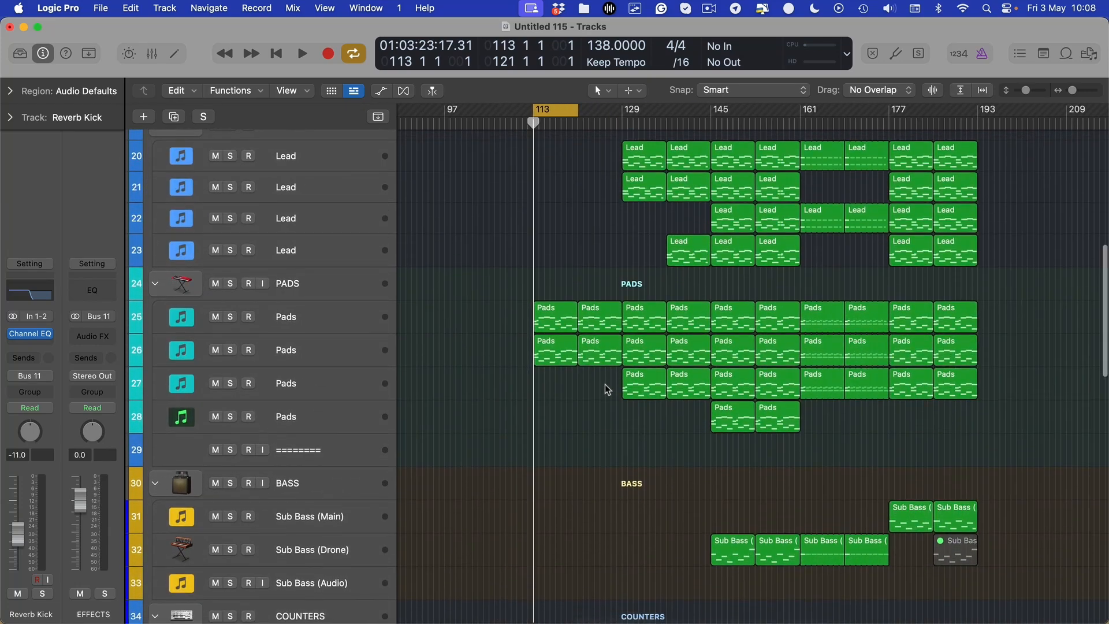
scroll(601, 376, down, 5)
scroll(600, 231, up, 5)
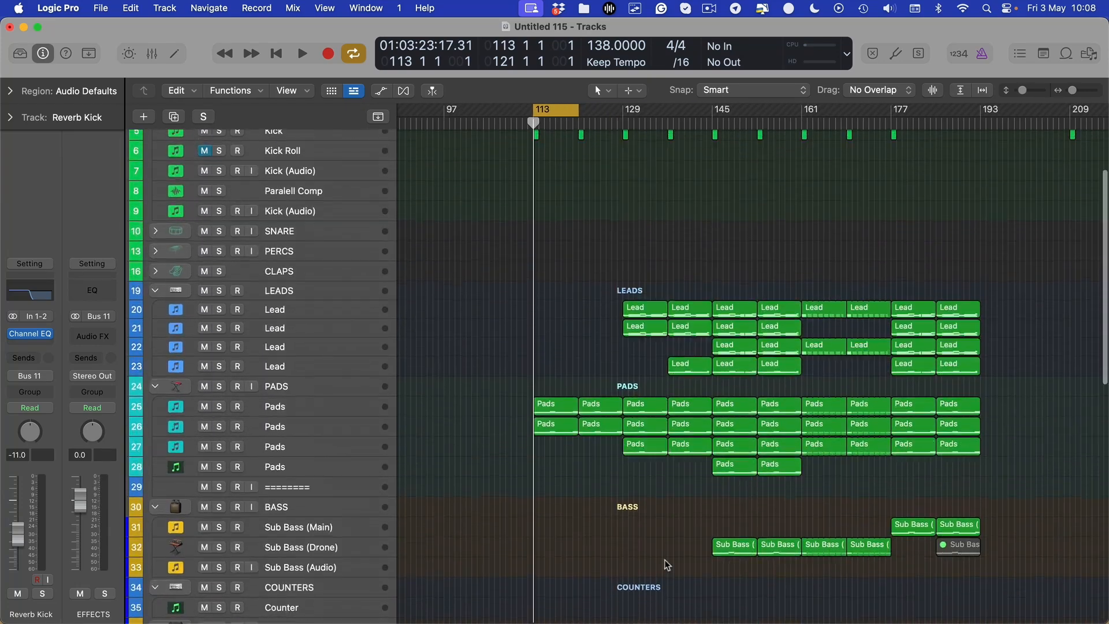
drag(572, 109, 710, 142)
scroll(642, 254, up, 1)
key(Return)
scroll(639, 265, right, 4)
key(space)
scroll(785, 292, right, 6)
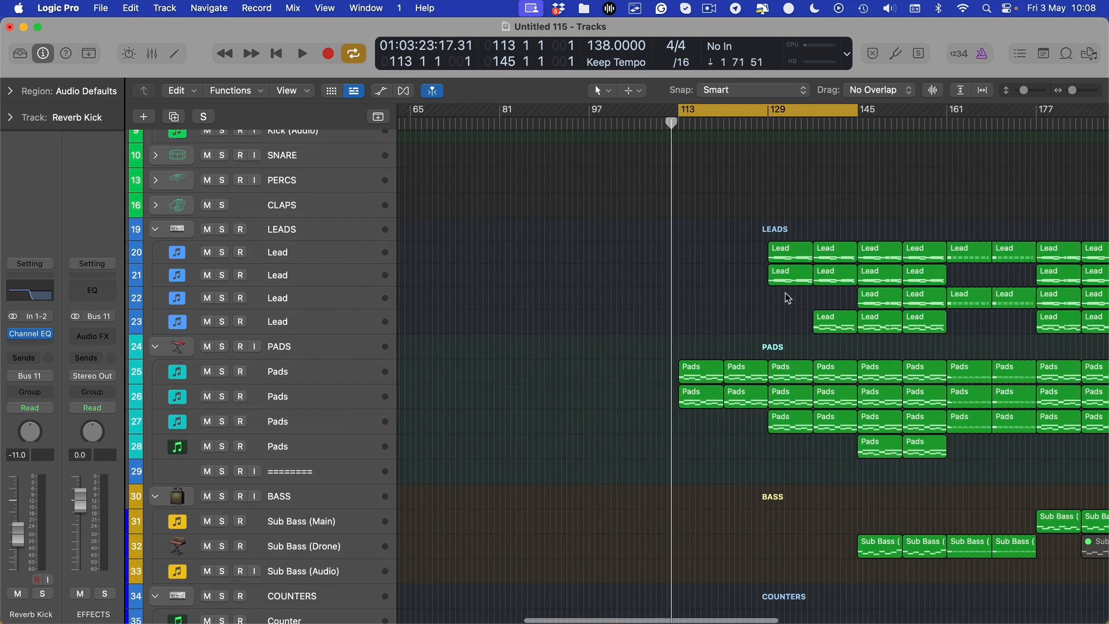
Step: Select the lead, pad and bass regions of the breakdown together, clear the selection, and examine how the layers build up
scroll(818, 577, down, 3)
scroll(661, 453, up, 4)
drag(593, 190, 1059, 612)
click(521, 186)
scroll(537, 269, up, 4)
scroll(549, 306, down, 5)
scroll(631, 258, right, 4)
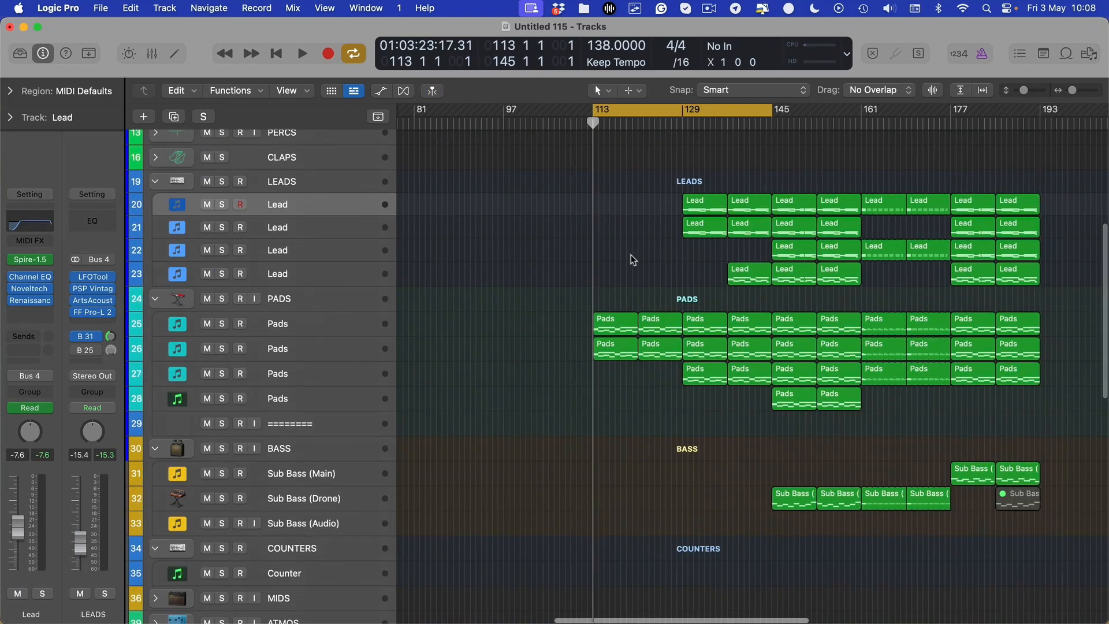
scroll(837, 260, left, 2)
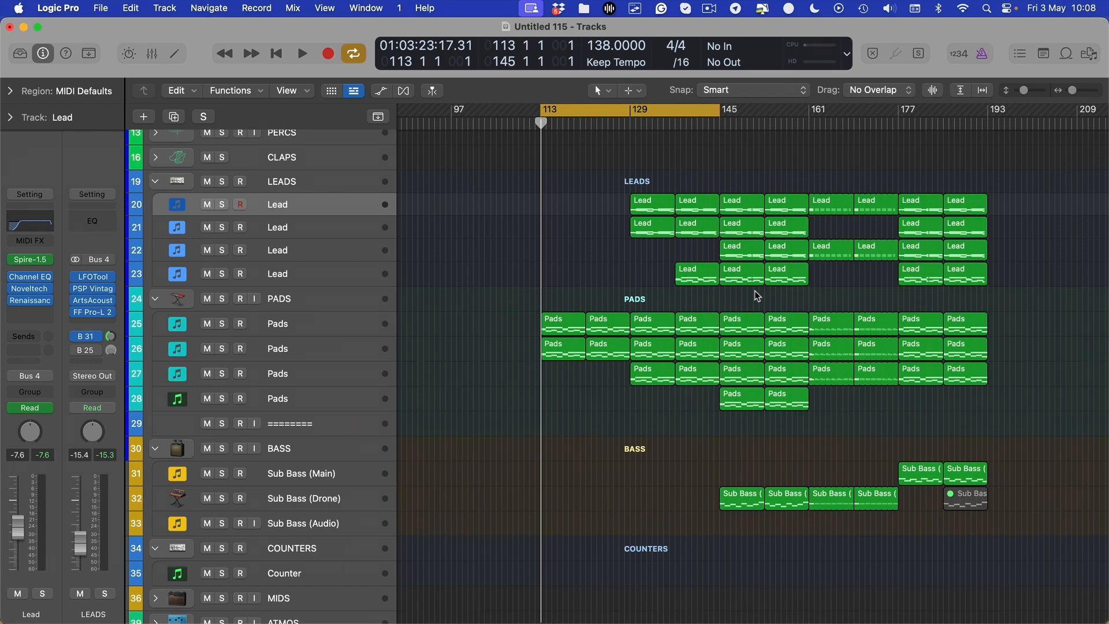
Step: Set the cycle range to bars 41–49 over an earlier section of the reference track
scroll(457, 153, up, 10)
scroll(457, 153, left, 8)
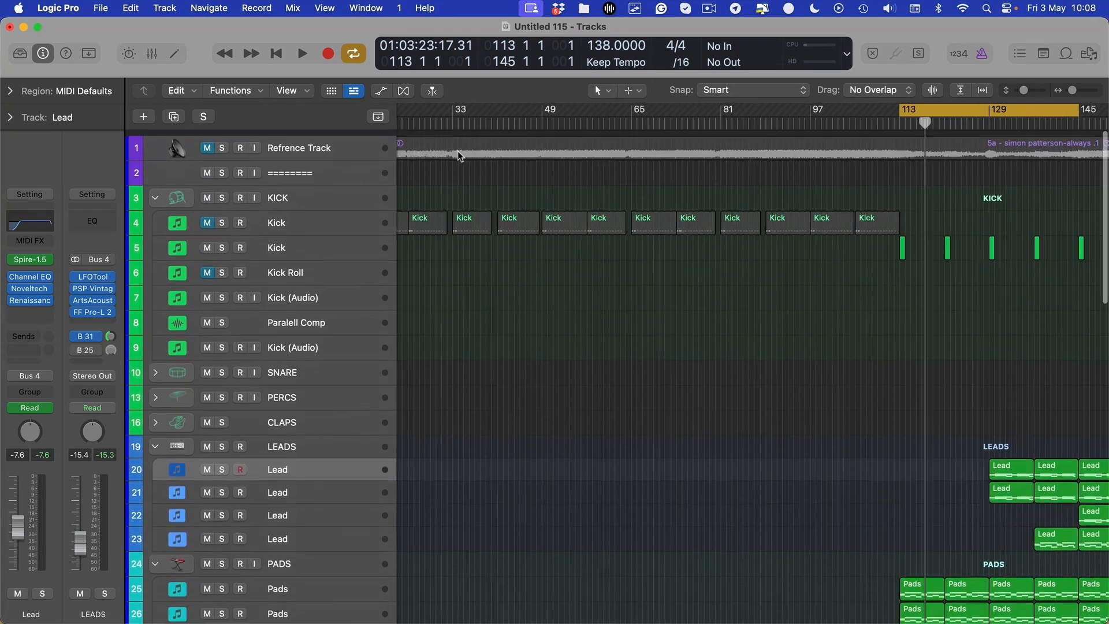
scroll(462, 151, up, 5)
scroll(577, 184, right, 3)
scroll(591, 186, left, 3)
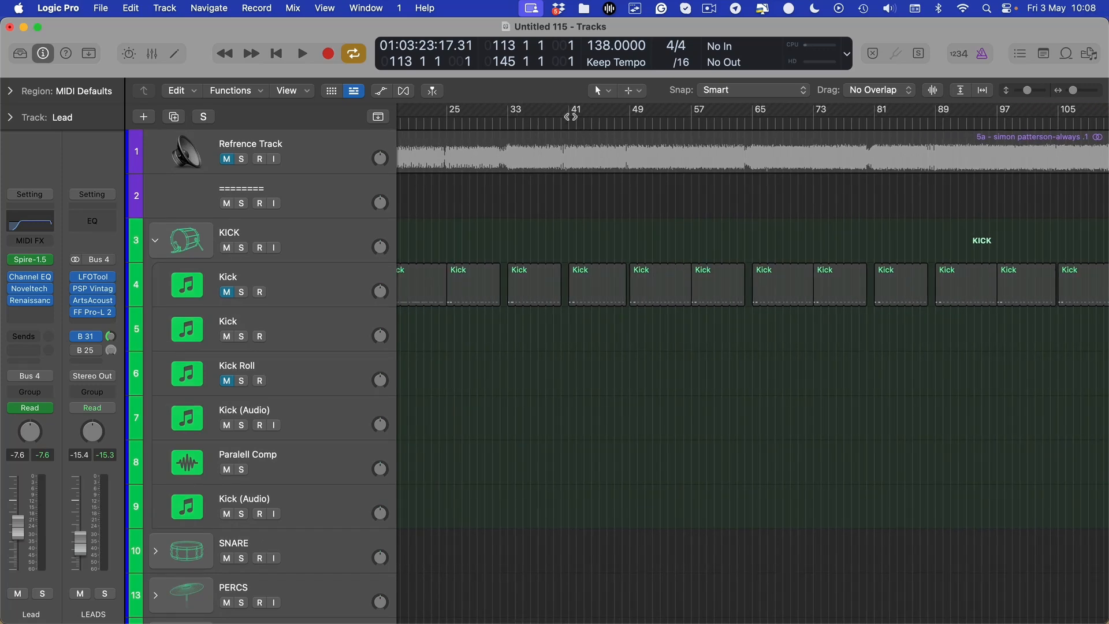
drag(570, 117, 630, 124)
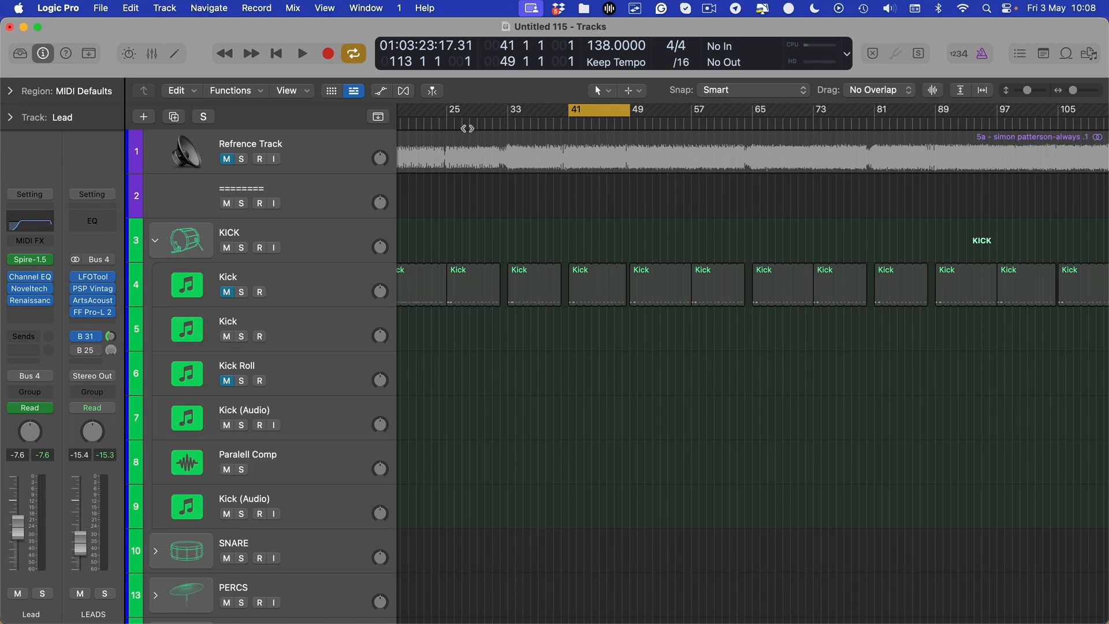
Step: Set the cycle range to bars 113–129 at the start of the breakdown
scroll(595, 165, down, 1)
scroll(577, 184, right, 3)
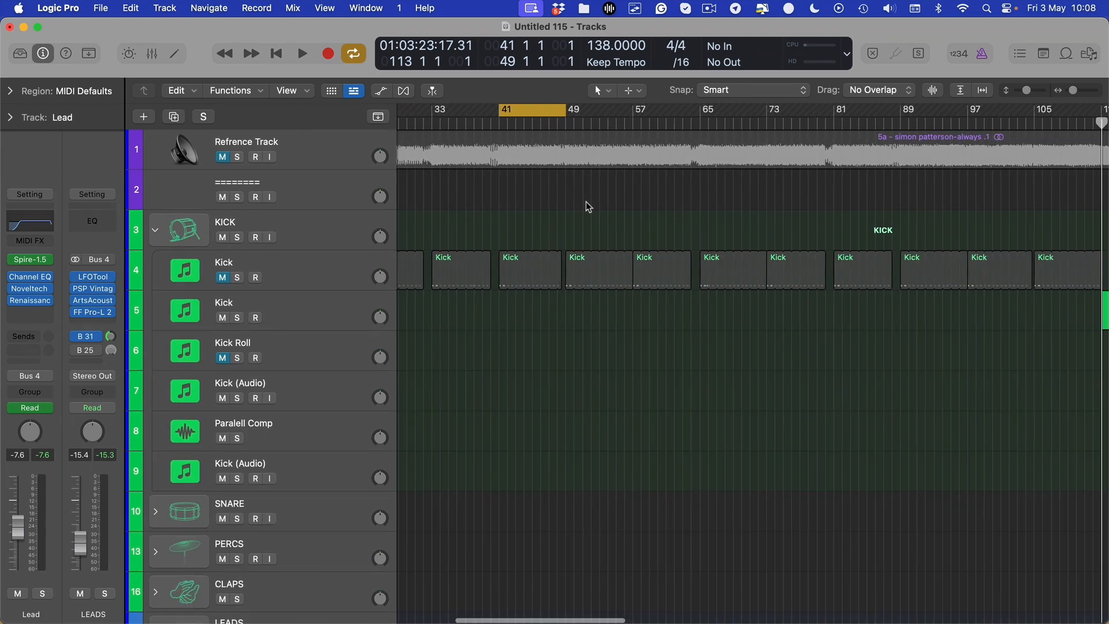
scroll(586, 202, right, 15)
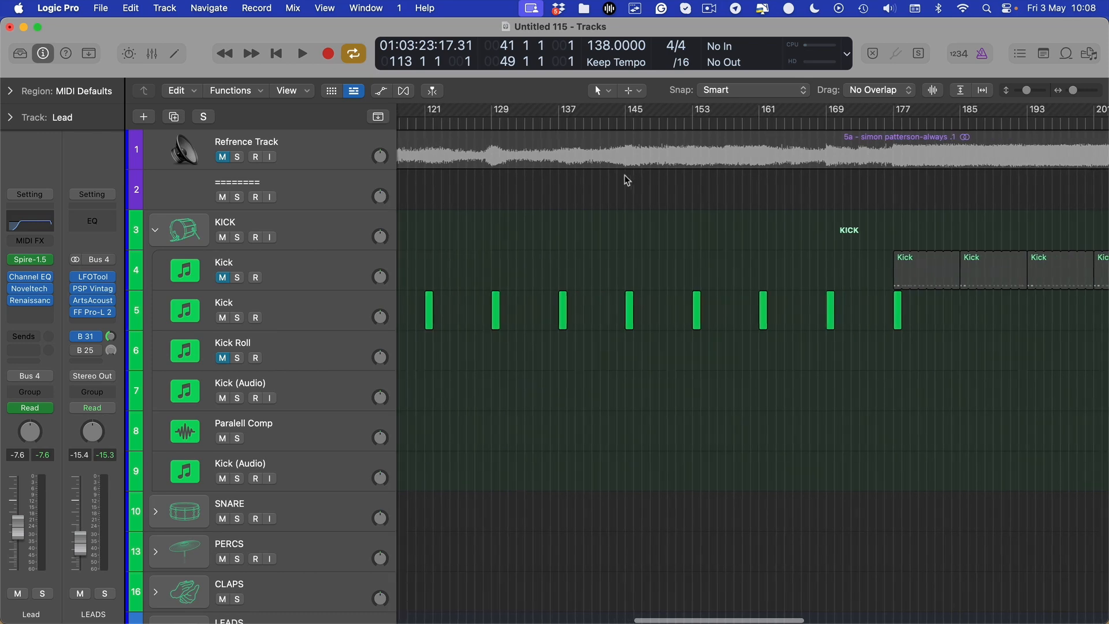
scroll(625, 176, right, 5)
scroll(615, 174, left, 8)
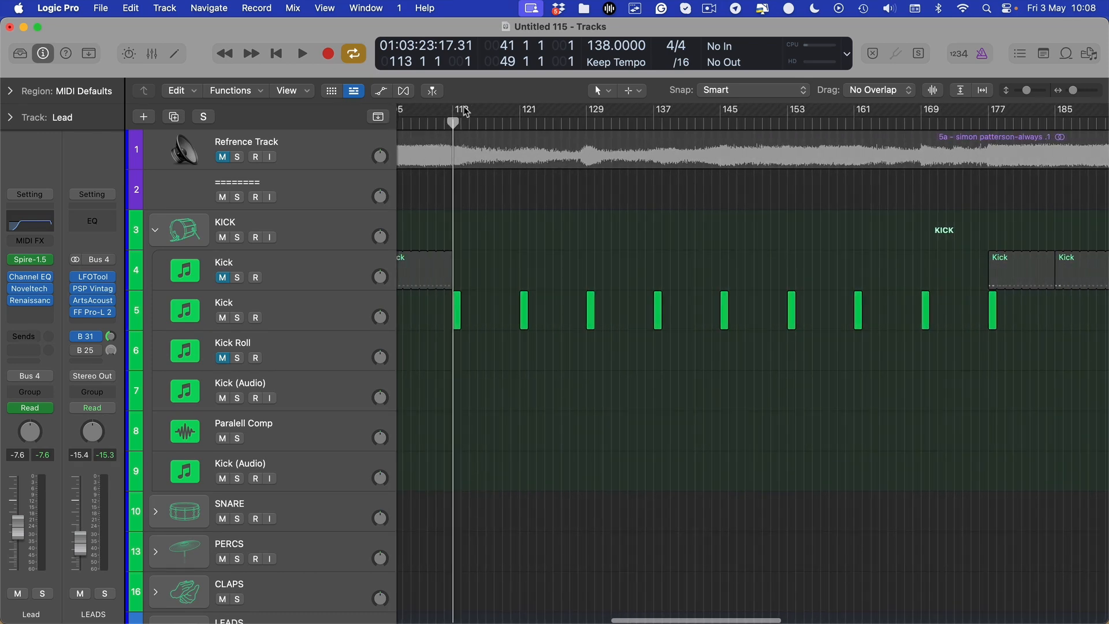
drag(453, 112, 587, 122)
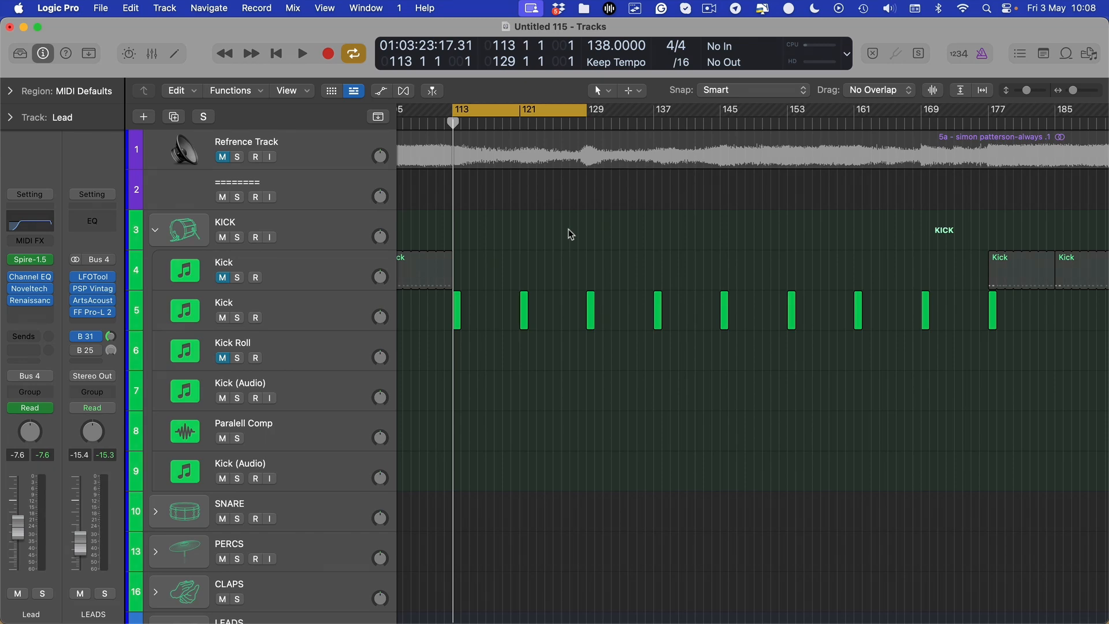
Step: Select the audio region on the reference track to inspect its waveform between bars 113 and 129
scroll(569, 235, down, 5)
scroll(569, 239, up, 5)
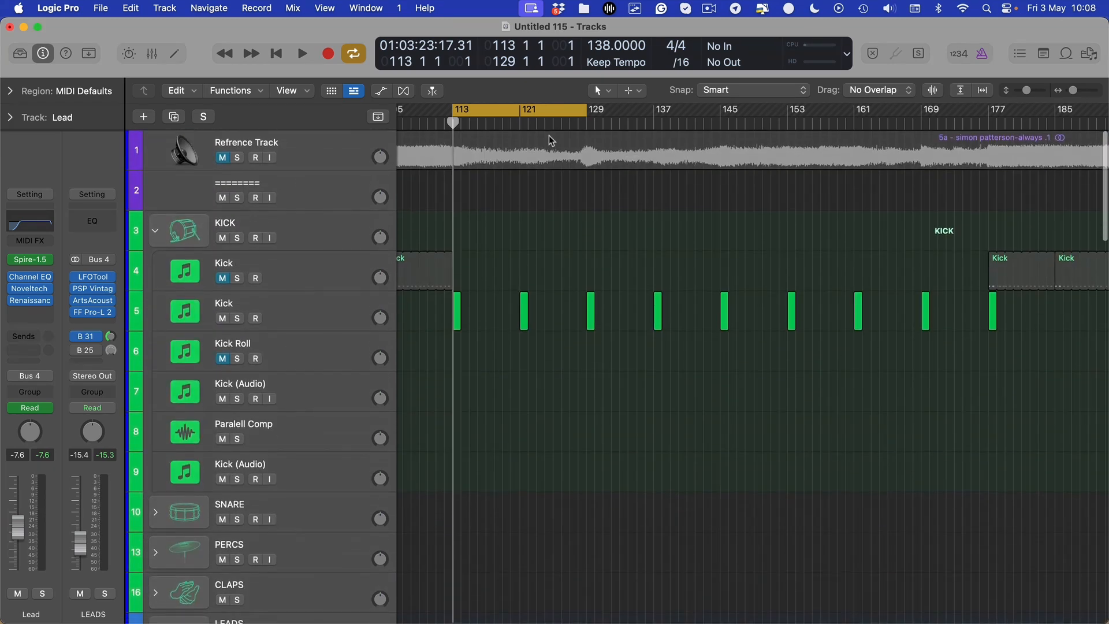
scroll(572, 135, right, 3)
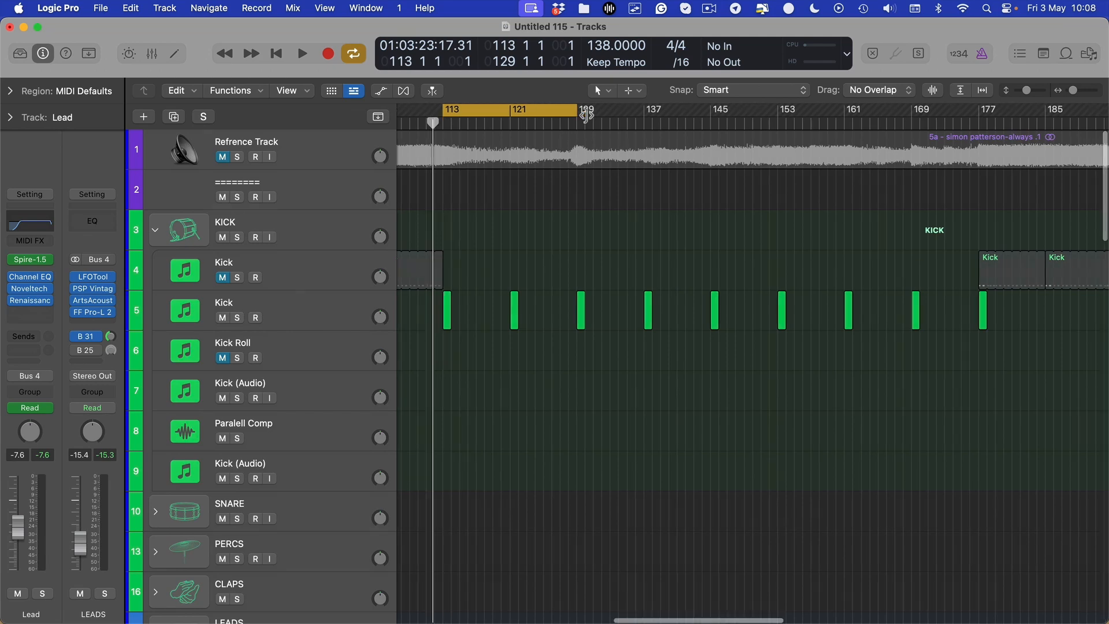
click(521, 151)
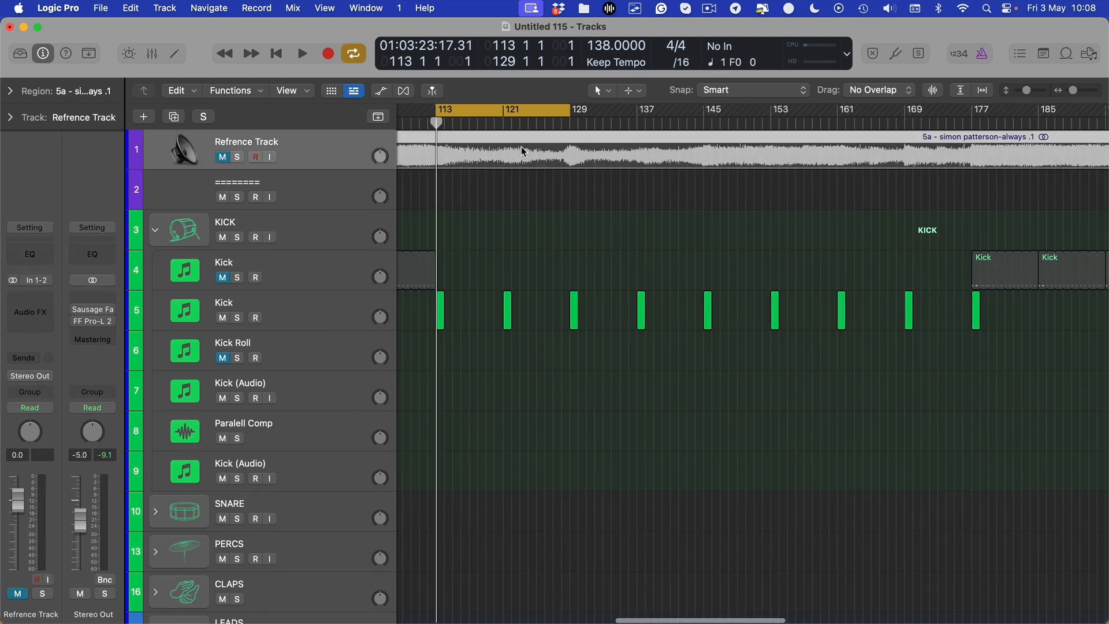
scroll(522, 151, down, 1)
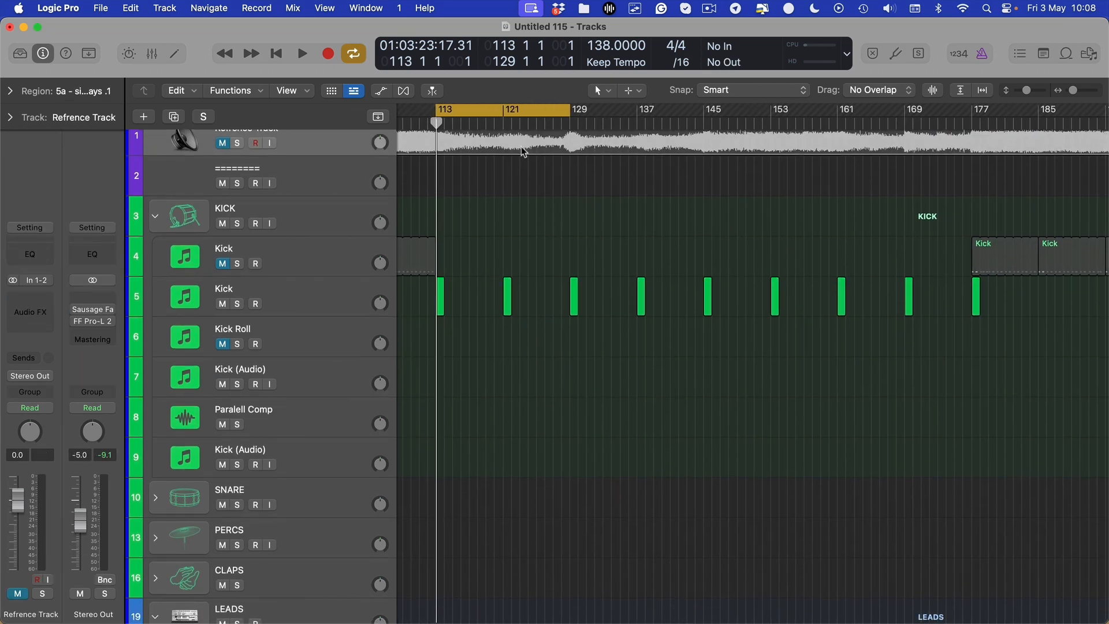
Step: Select the two layers of pad regions at the start of the breakdown, bars 113–129, and clear the selection
scroll(575, 248, down, 15)
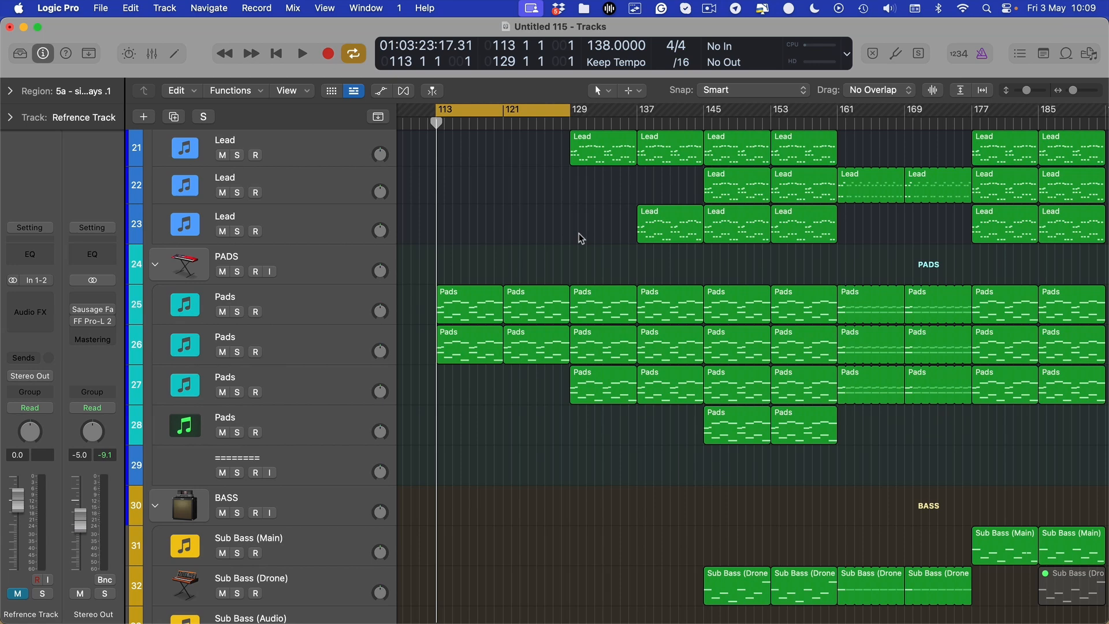
scroll(571, 237, up, 4)
drag(483, 248, 459, 454)
click(458, 491)
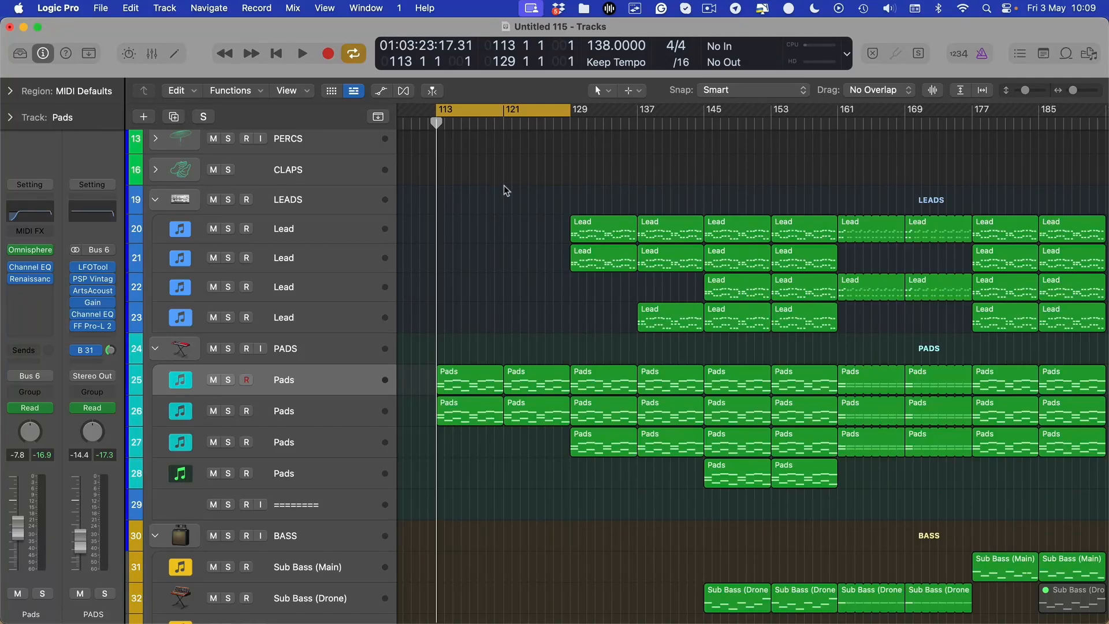
Step: Examine the arrangement around bar 113, from the lead and pad tracks down to the regions in the EFFECTS group
scroll(504, 185, down, 10)
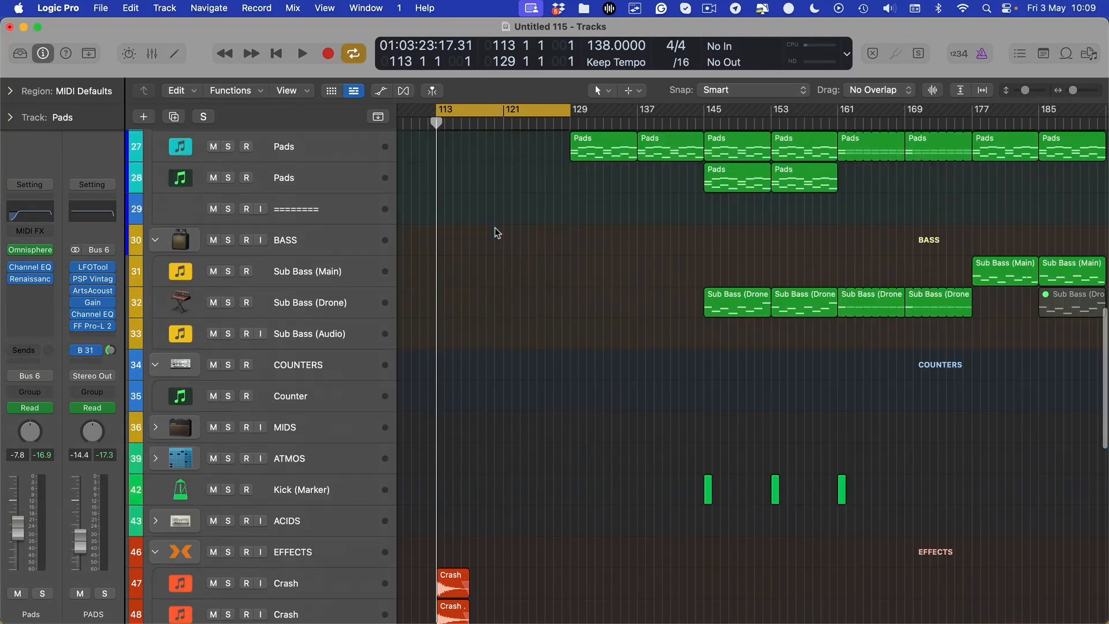
key(super+Right)
key(super+Right)
key(Return)
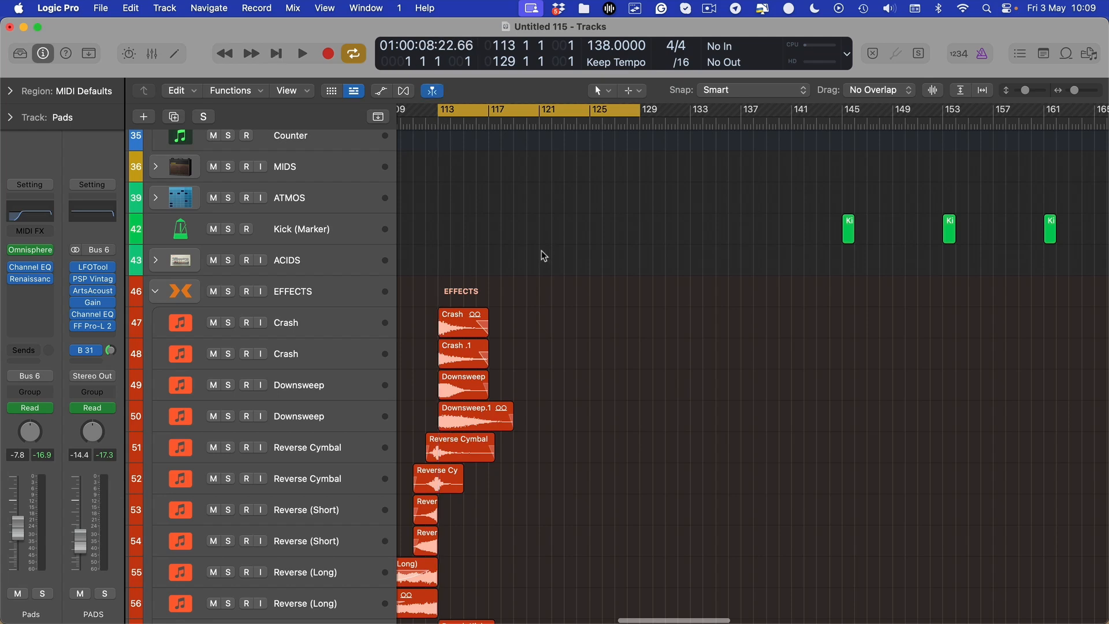
scroll(543, 269, up, 10)
scroll(542, 266, up, 8)
key(Return)
key(super+Left)
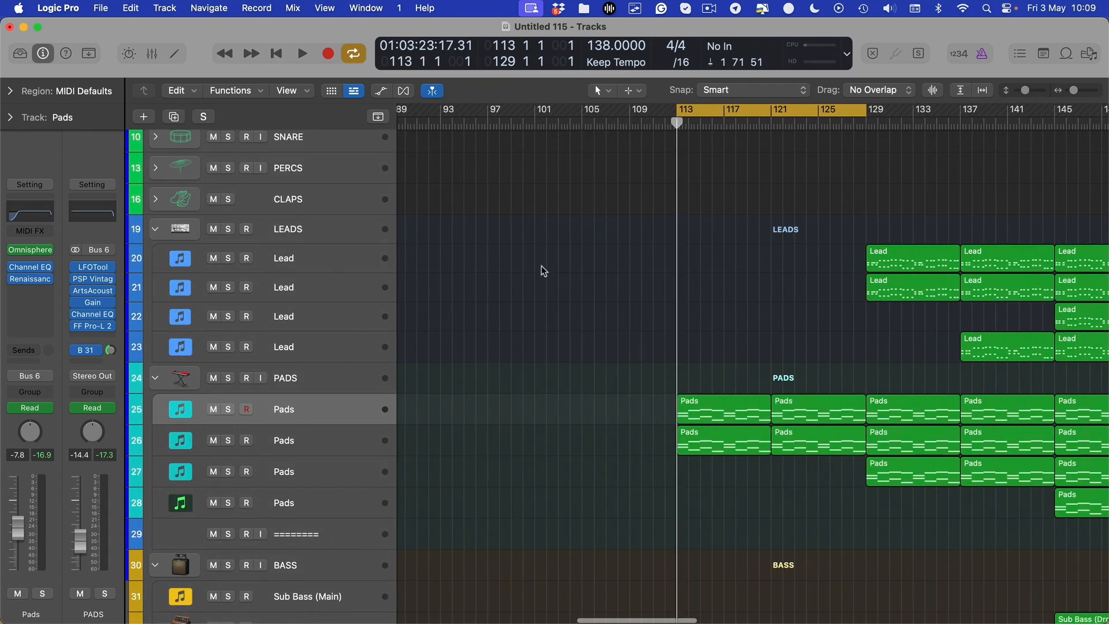
scroll(542, 266, right, 5)
scroll(608, 328, down, 10)
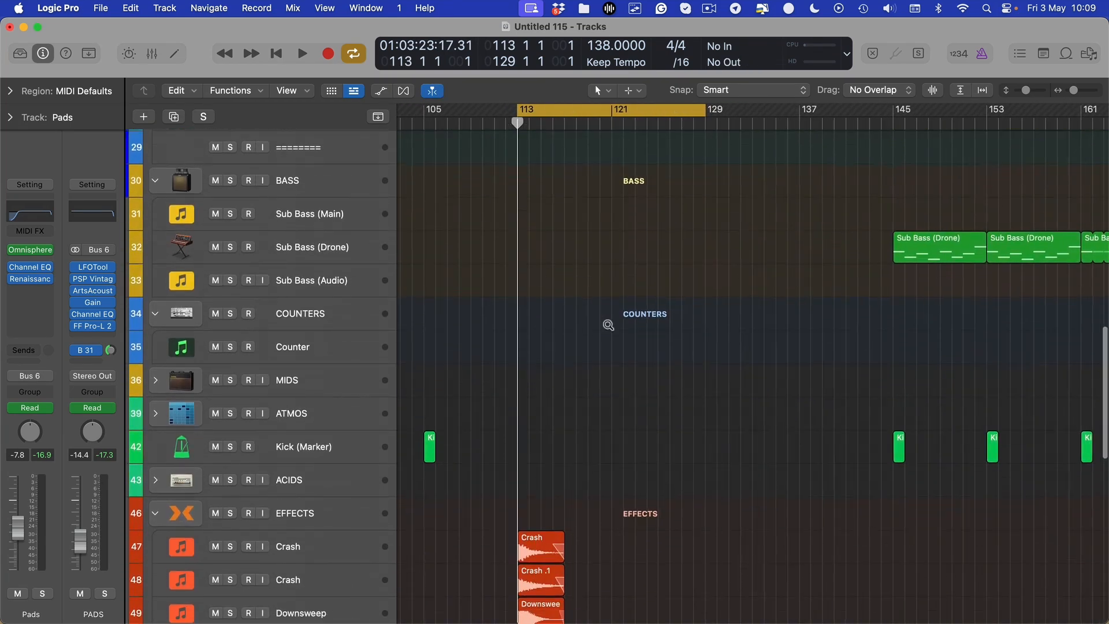
key(super+Right)
scroll(607, 327, down, 6)
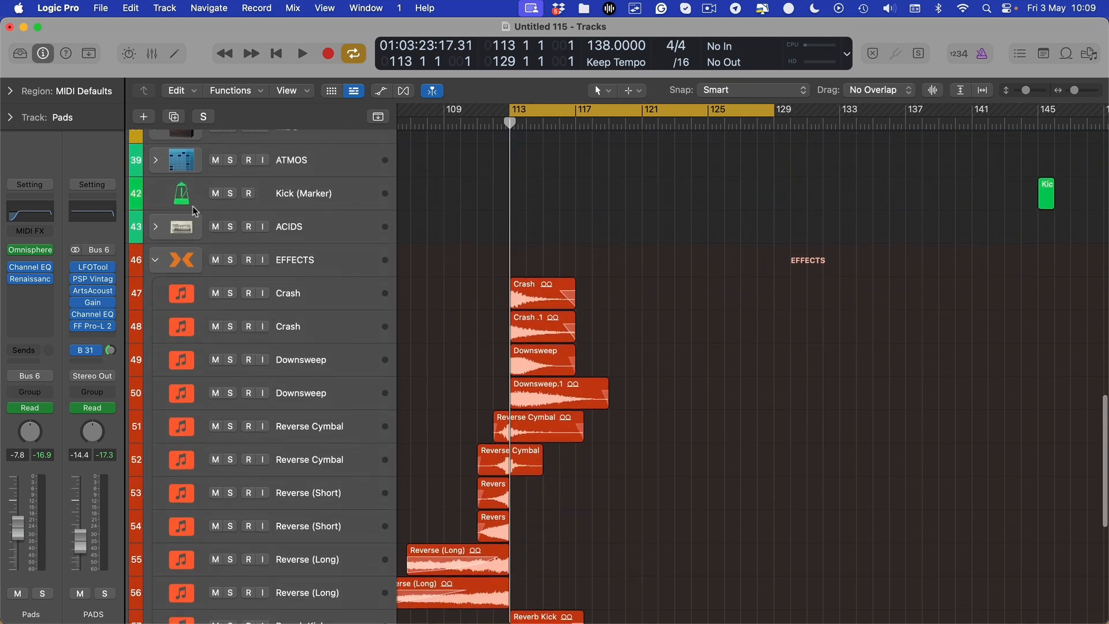
Step: Step through the Crash, Downsweep and Reverse Cymbal tracks of the EFFECTS group by selecting them one after another
click(309, 299)
click(310, 329)
click(310, 358)
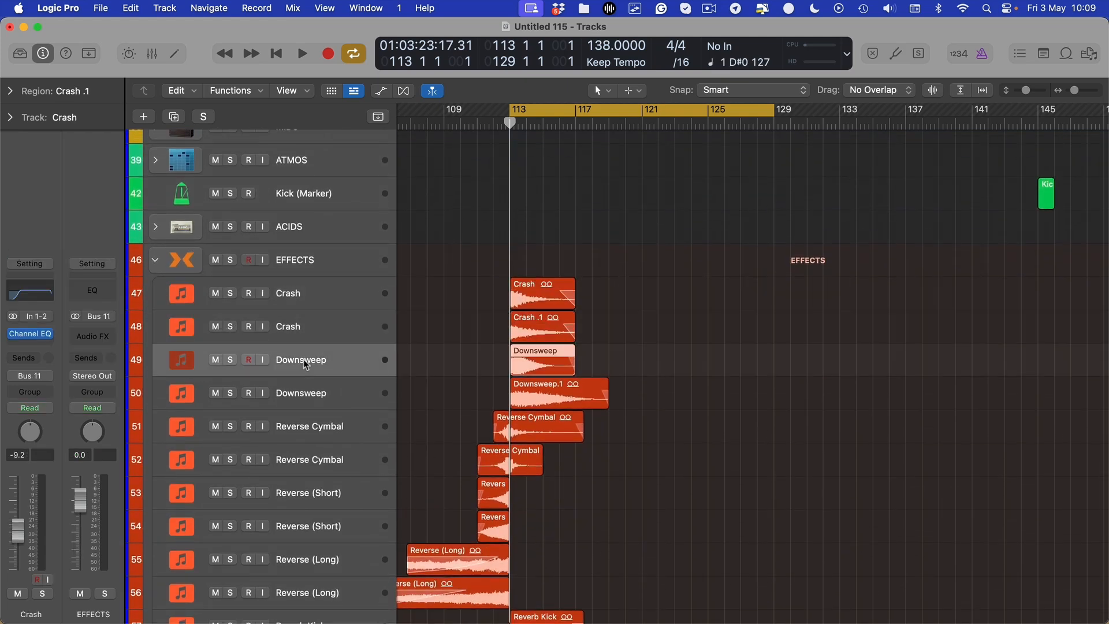
click(300, 382)
click(294, 430)
click(300, 460)
scroll(404, 450, down, 3)
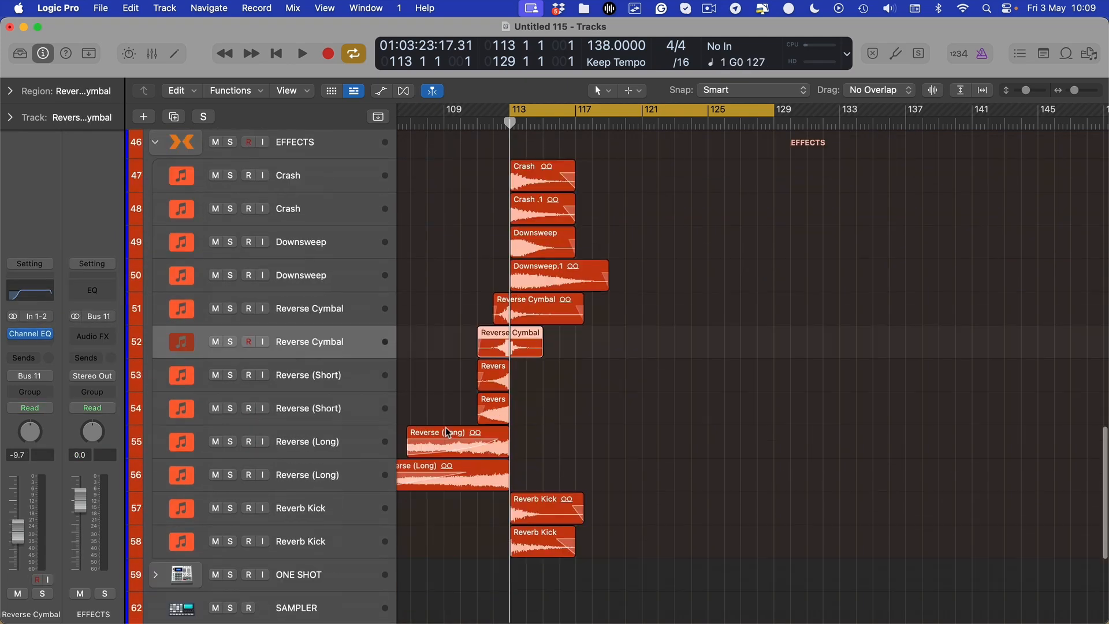
Step: Compare the kick tracks with the effects around bar 113 and select the first Crash track
scroll(446, 433, up, 10)
scroll(452, 417, down, 10)
scroll(450, 417, up, 10)
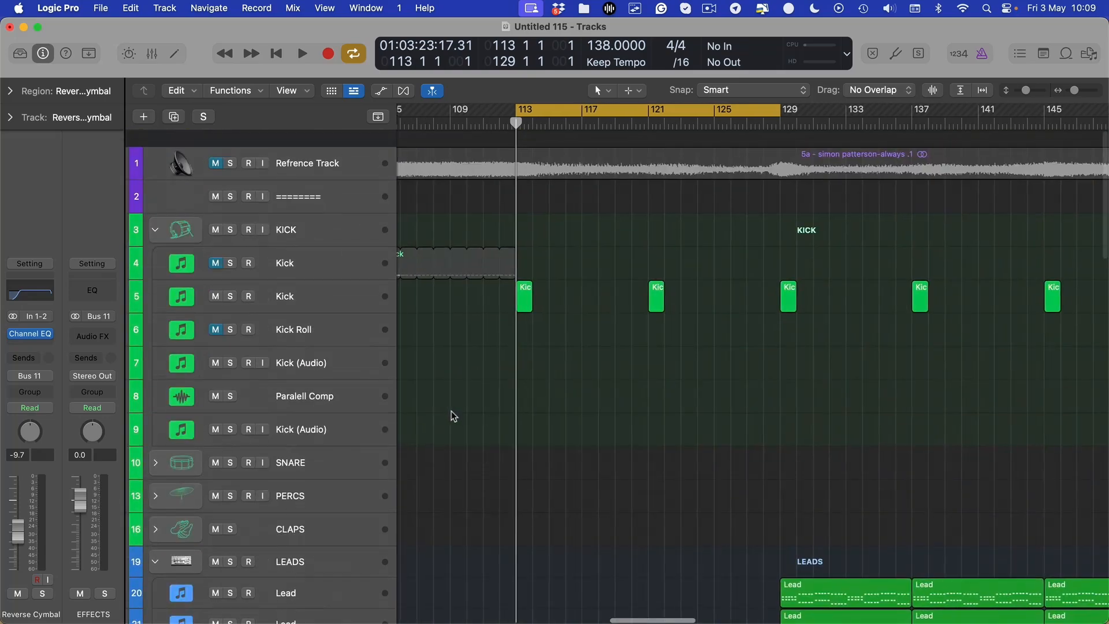
scroll(452, 413, down, 11)
key(super+Right)
key(super+Right)
scroll(455, 321, up, 5)
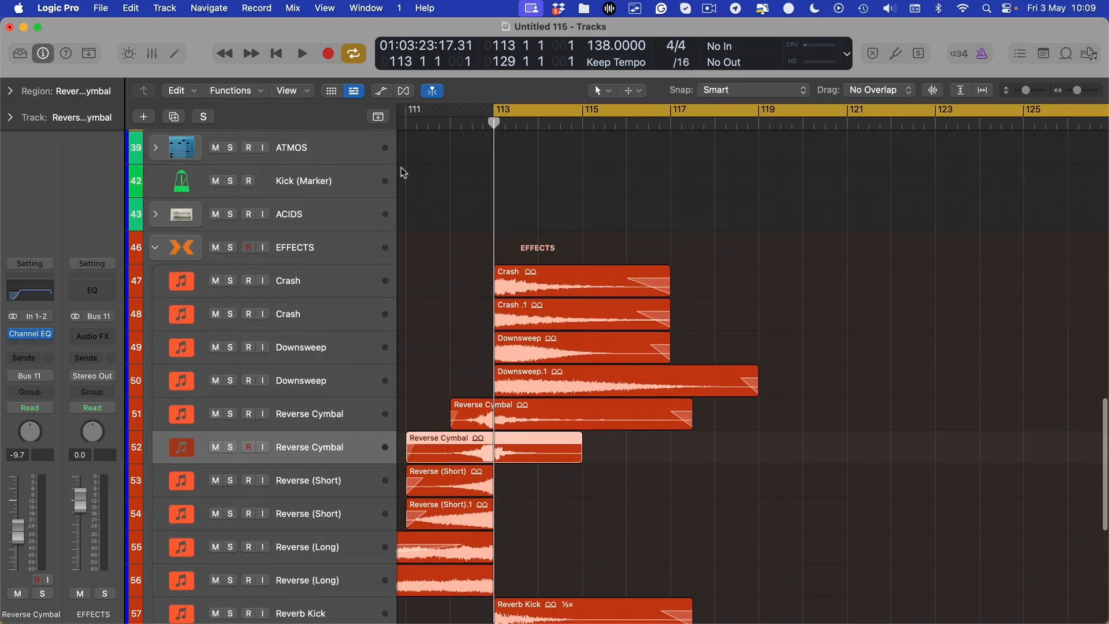
click(289, 292)
scroll(722, 199, down, 3)
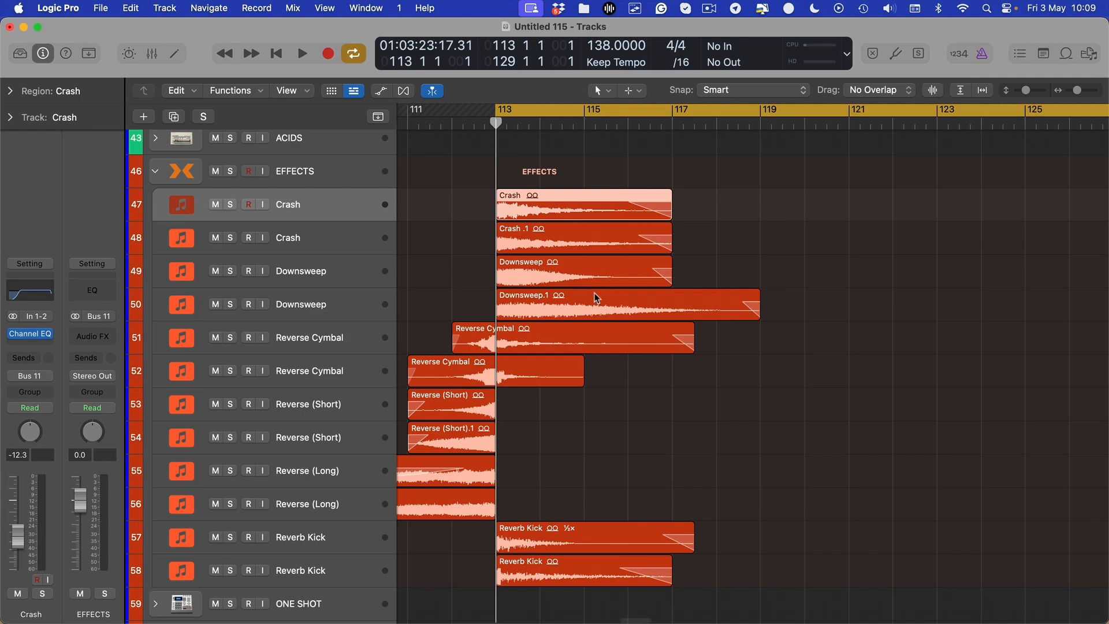
Step: Select both Reverse (Short) regions leading into bar 113 to inspect their placement, and clear the selection
scroll(489, 304, left, 1)
drag(557, 407, 485, 442)
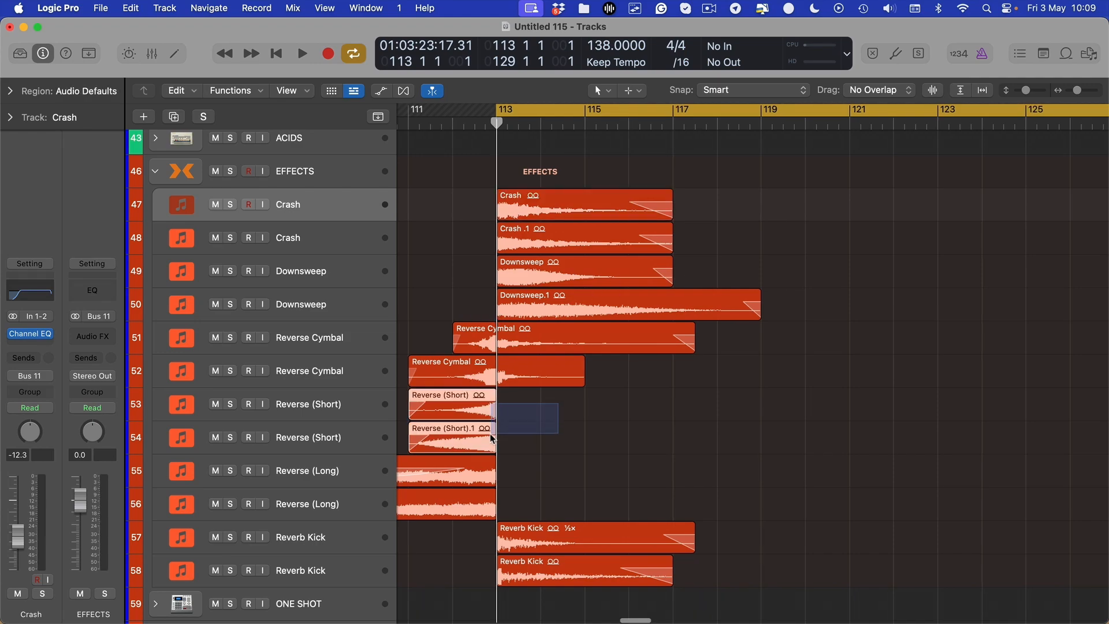
scroll(470, 534, left, 4)
scroll(577, 508, down, 2)
scroll(577, 485, up, 10)
scroll(584, 473, down, 10)
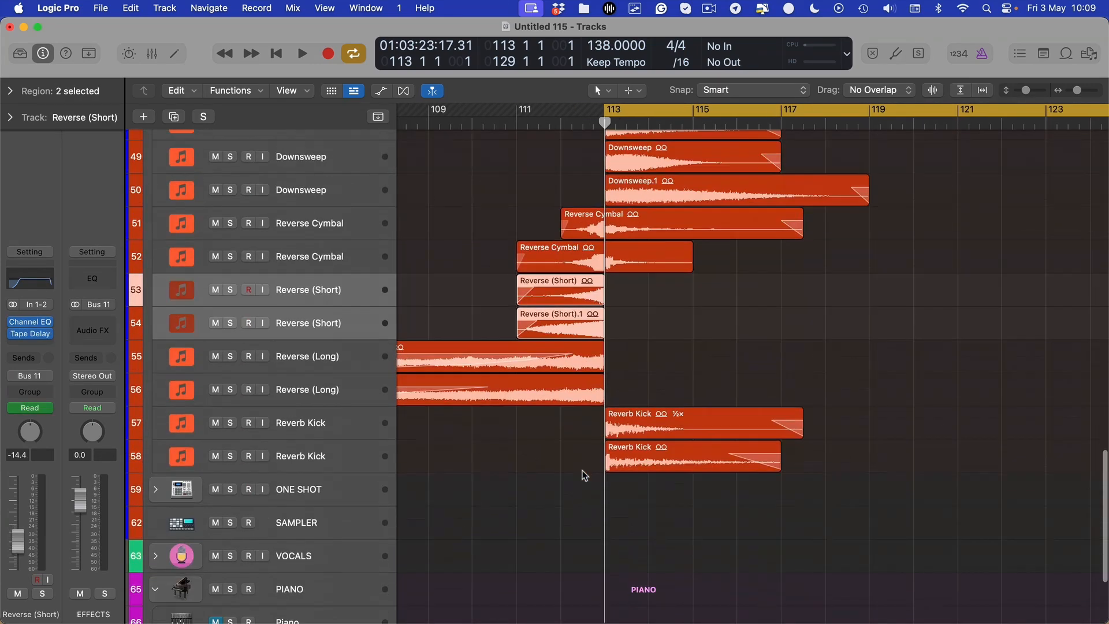
scroll(594, 462, up, 10)
scroll(655, 407, down, 5)
click(629, 252)
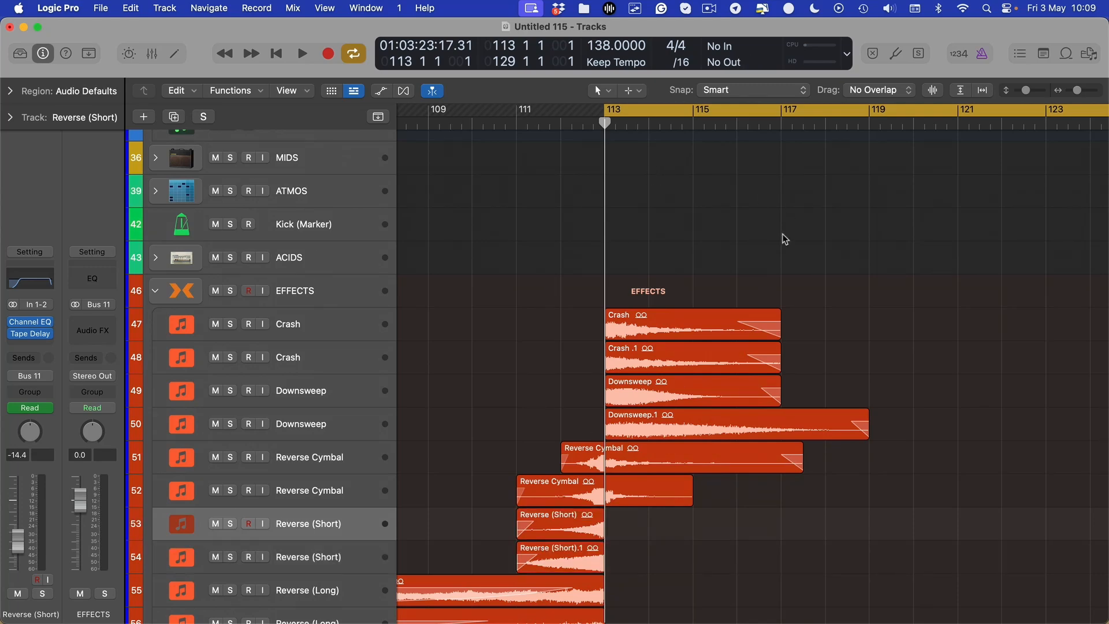
Step: Examine how the crashes, downsweeps, reverses and reverb kicks line up with bar 113 and the pads above them
scroll(768, 292, right, 1)
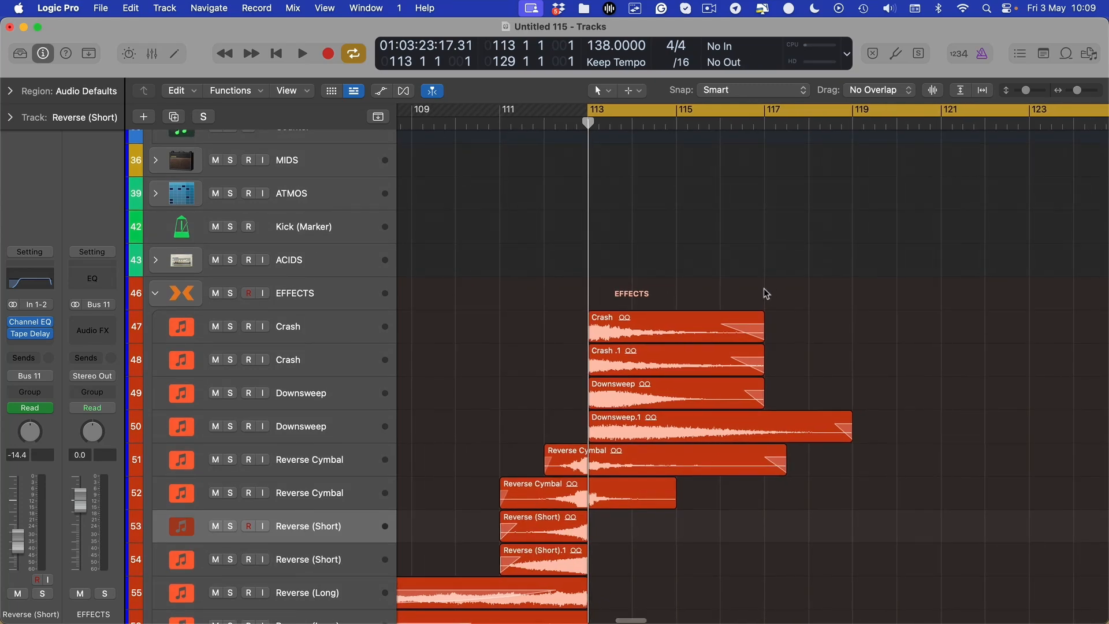
scroll(713, 321, left, 3)
scroll(712, 322, down, 5)
scroll(708, 320, up, 15)
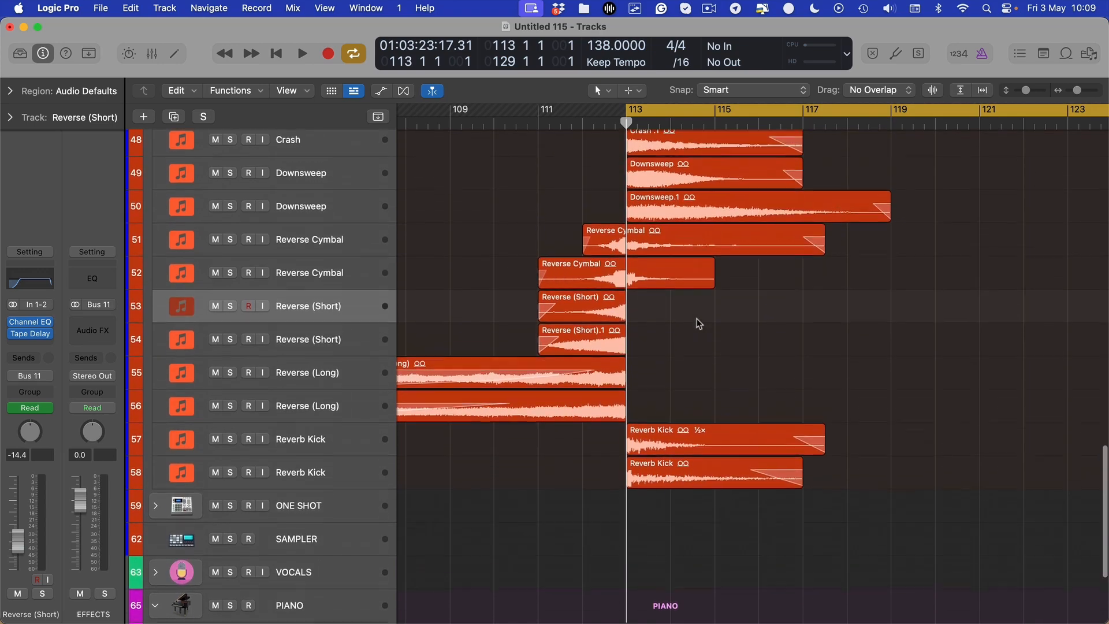
scroll(696, 327, down, 15)
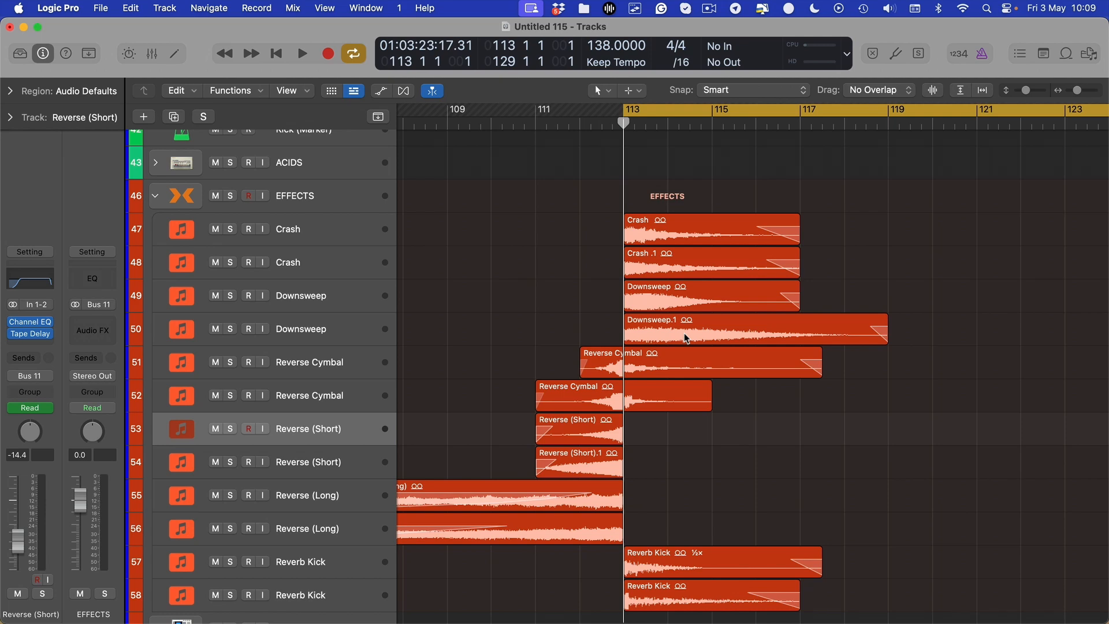
scroll(710, 335, up, 15)
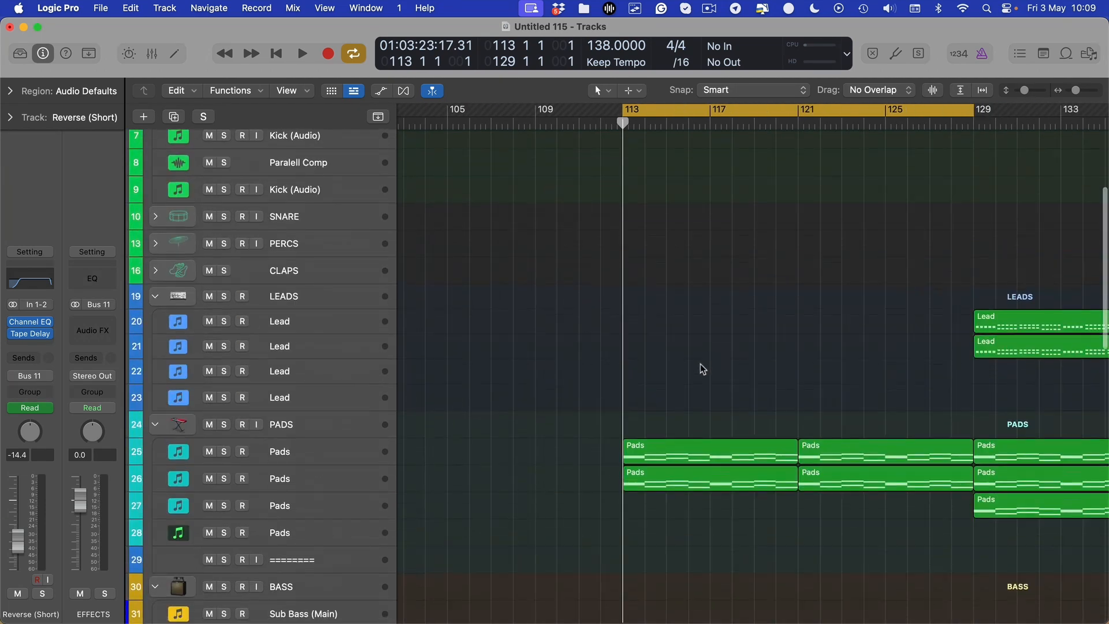
scroll(703, 368, down, 5)
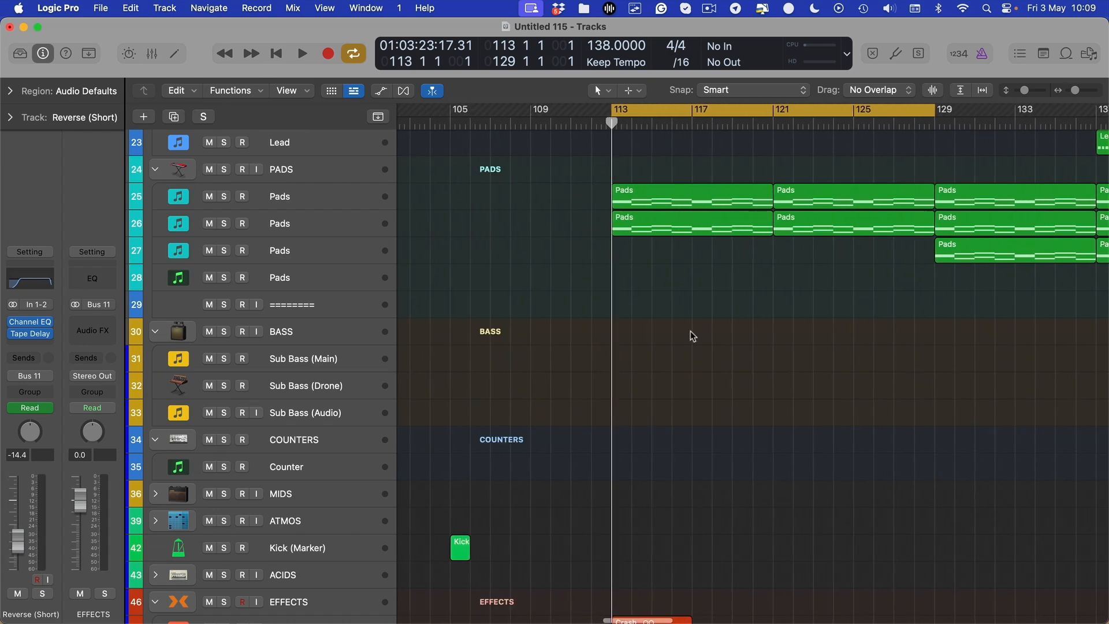
scroll(691, 330, down, 2)
scroll(679, 318, down, 3)
scroll(667, 305, down, 10)
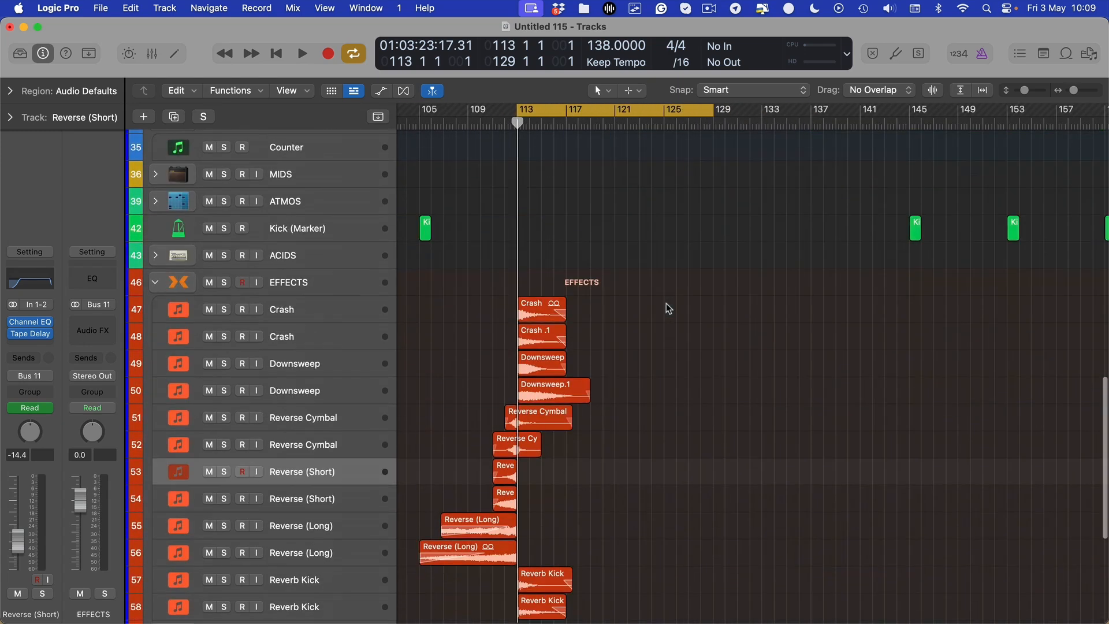
scroll(635, 304, up, 5)
scroll(612, 304, down, 2)
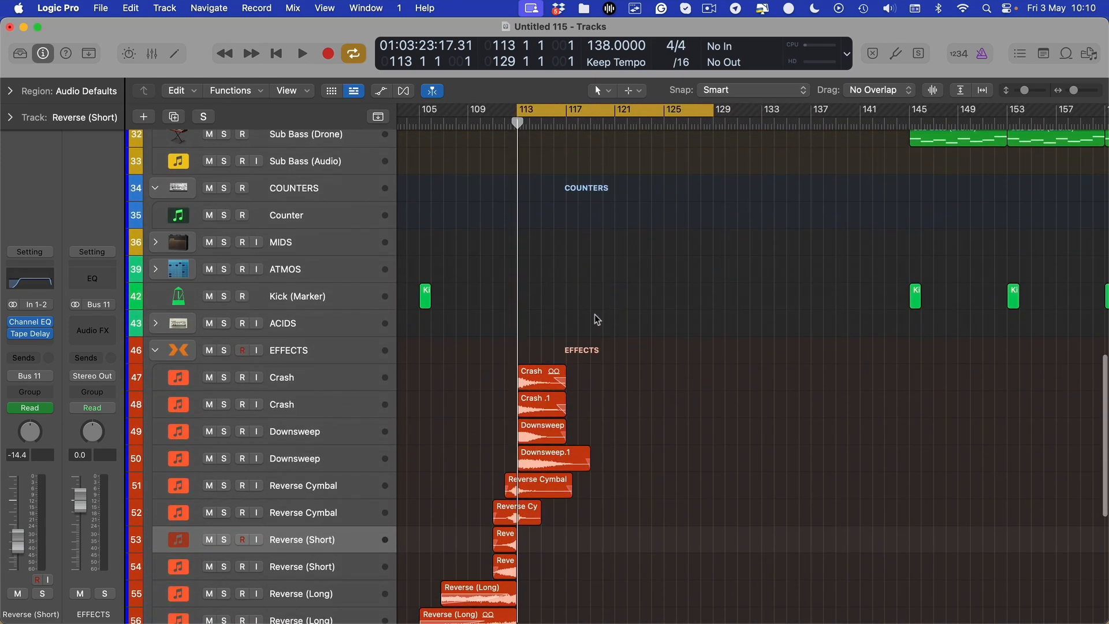
Step: Select the first Crash region at bar 113, look along the following breakdown bars, and clear the selection
click(544, 386)
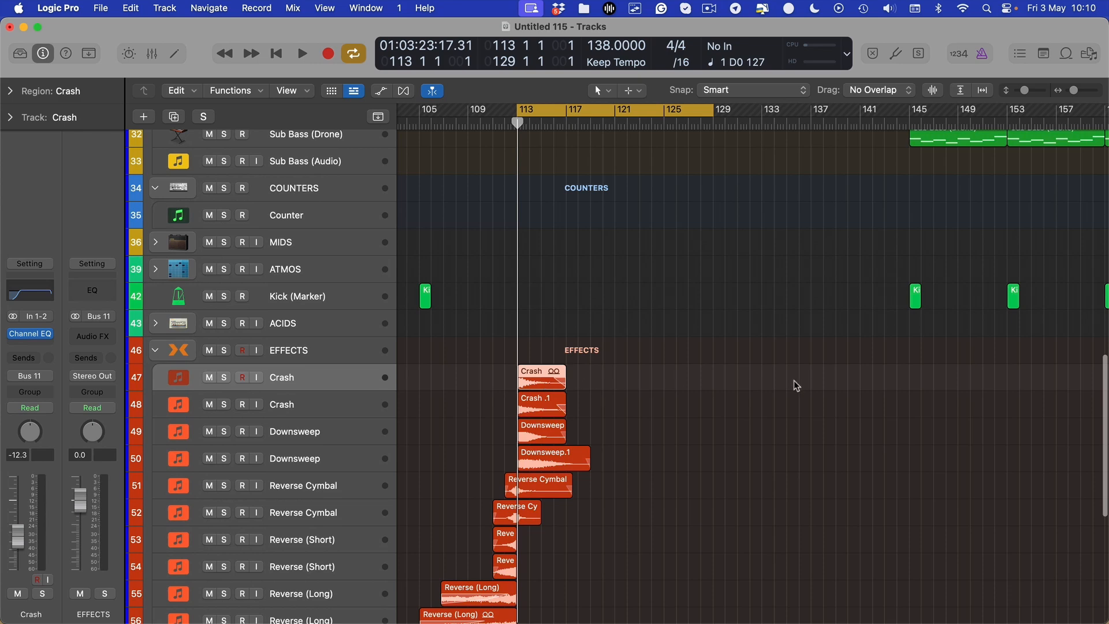
scroll(751, 376, right, 5)
click(872, 386)
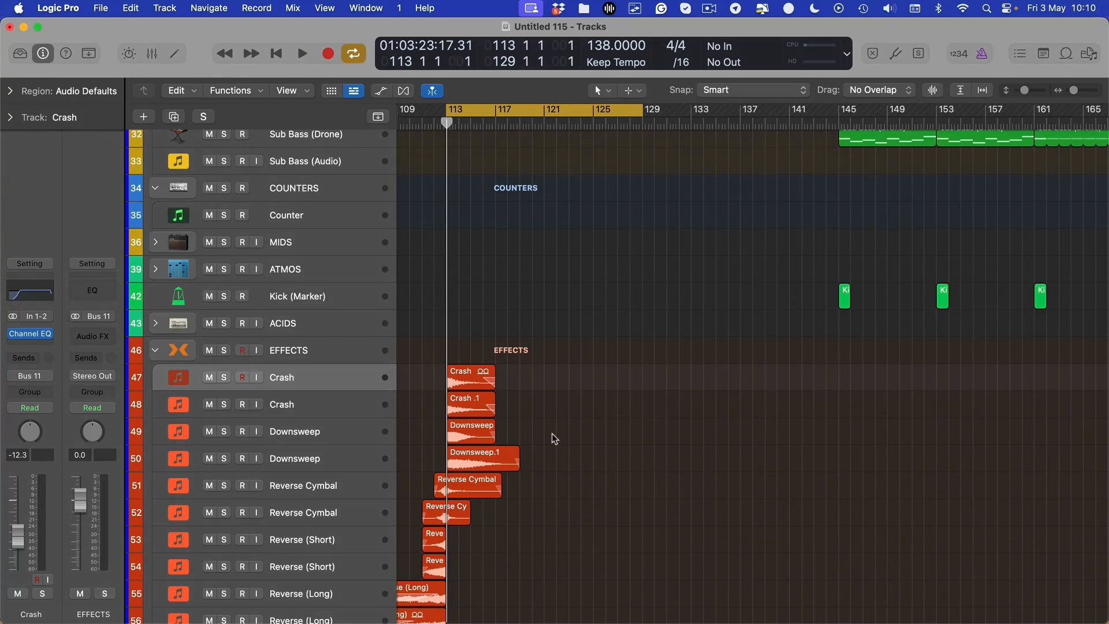
Step: Solo the first Crash track, set the cycle range to bars 113–117, and audition the crash
scroll(586, 448, up, 5)
scroll(586, 447, down, 9)
key(super+Right)
key(super+Right)
key(super+Right)
scroll(493, 369, right, 1)
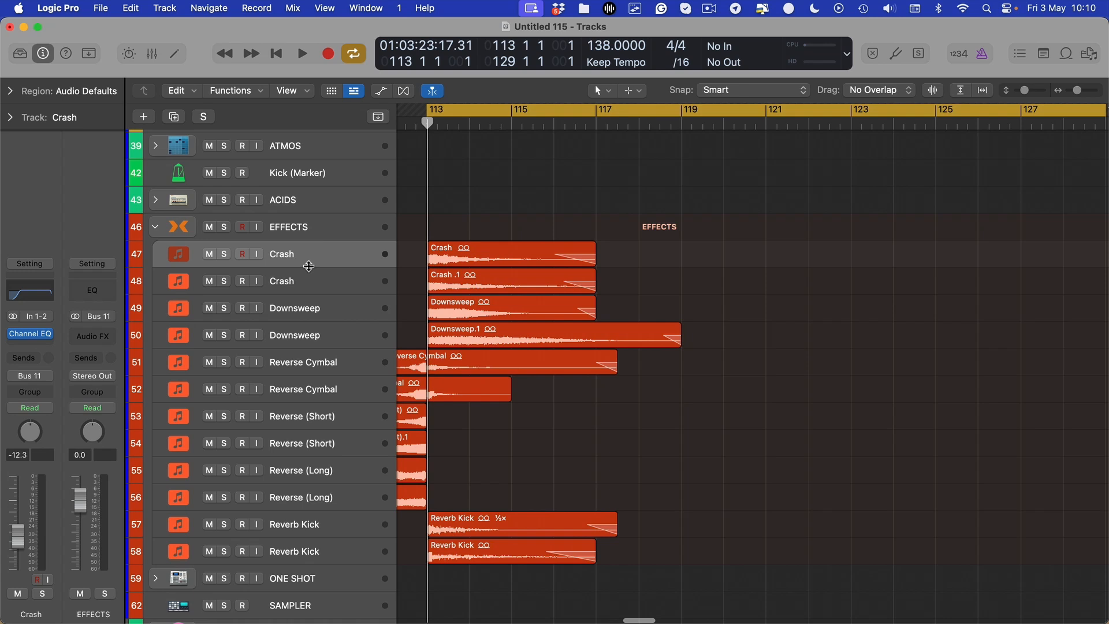
click(224, 254)
drag(442, 112, 596, 113)
key(space)
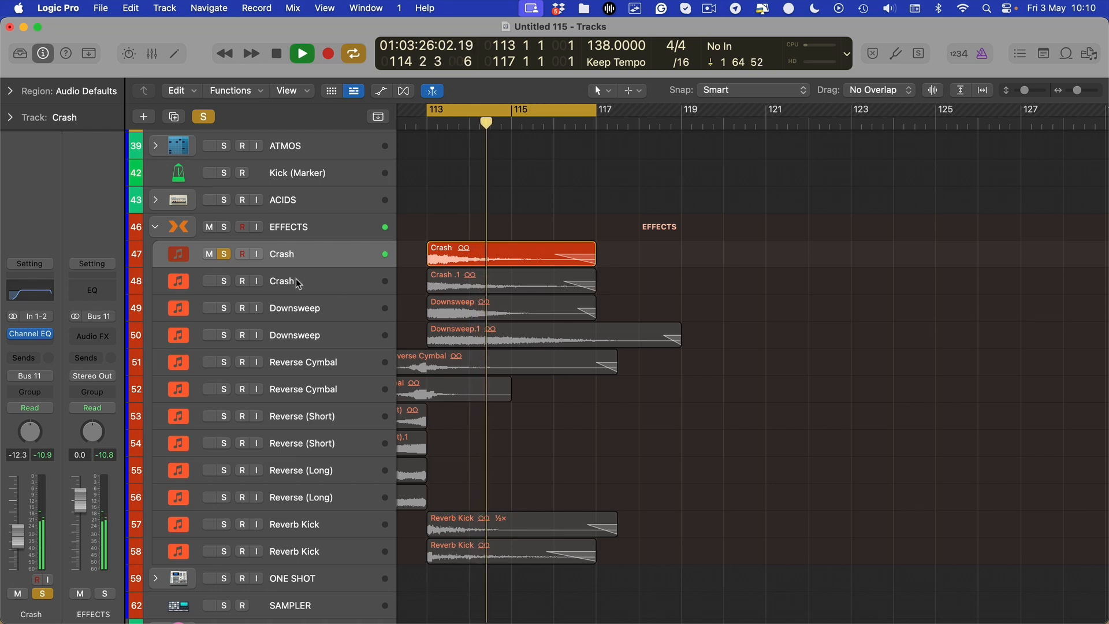
key(space)
Step: Switch the solo from the first Crash track to the second and play it
click(223, 254)
click(224, 281)
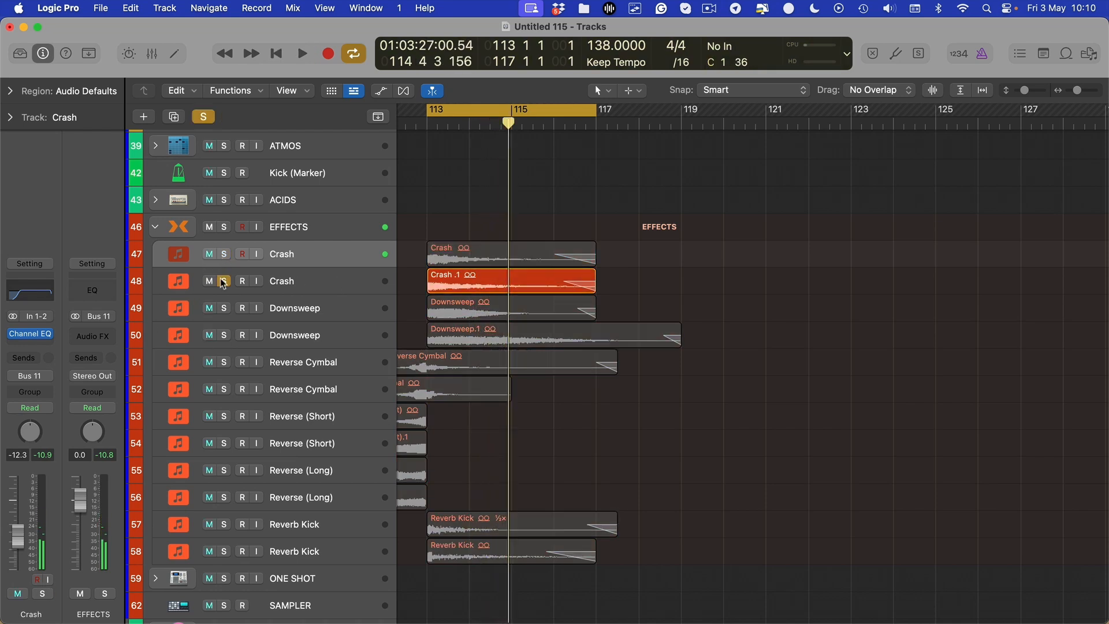
key(space)
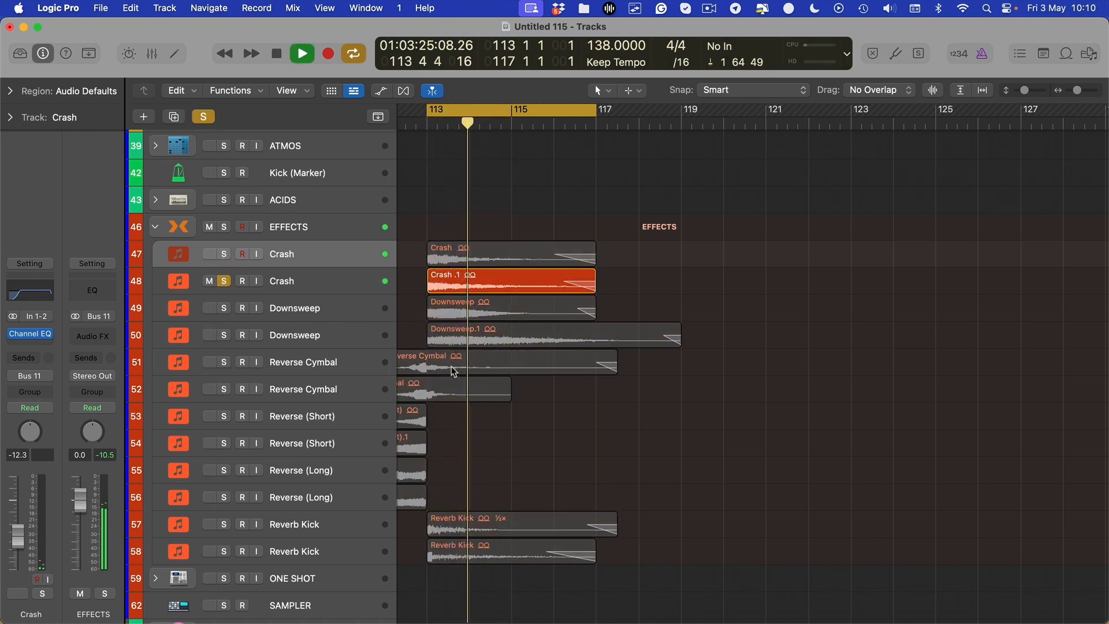
Step: Switch the solo from the second Crash track to the first Downsweep track and play it
click(223, 307)
key(space)
click(225, 281)
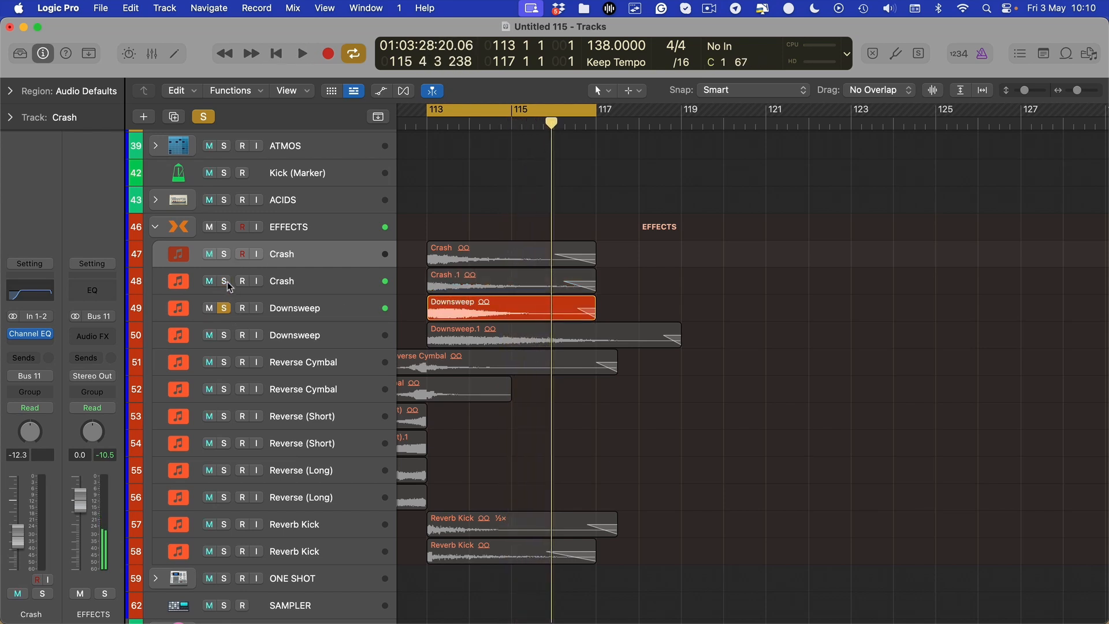
key(space)
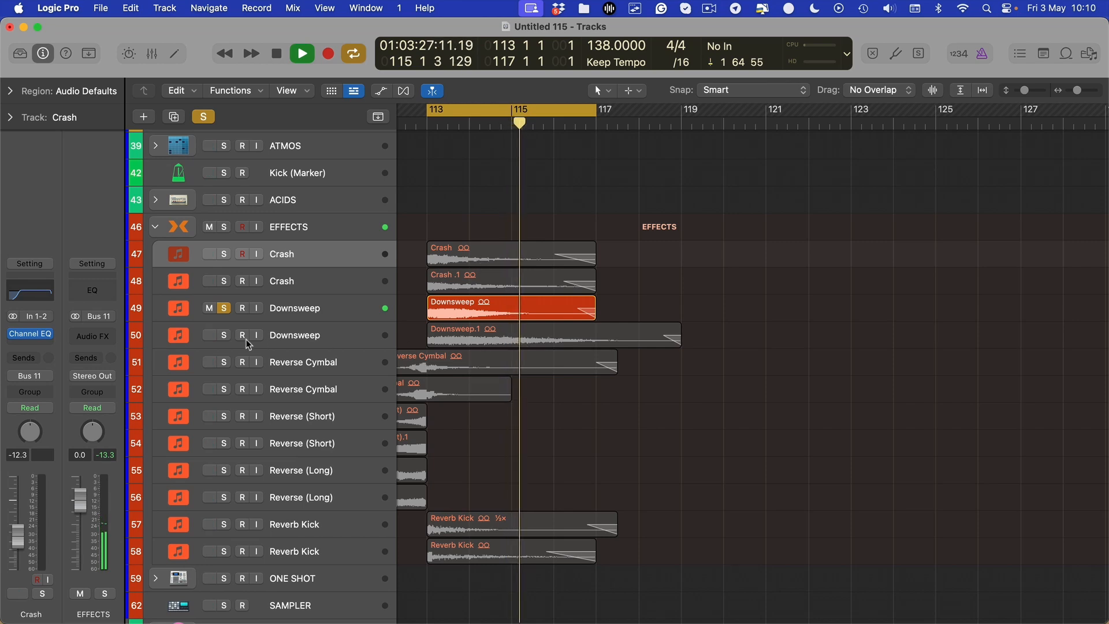
Step: Switch the solo to the second Downsweep track, play it, and select that track to show its channel strip
click(224, 335)
click(223, 308)
key(space)
key(space)
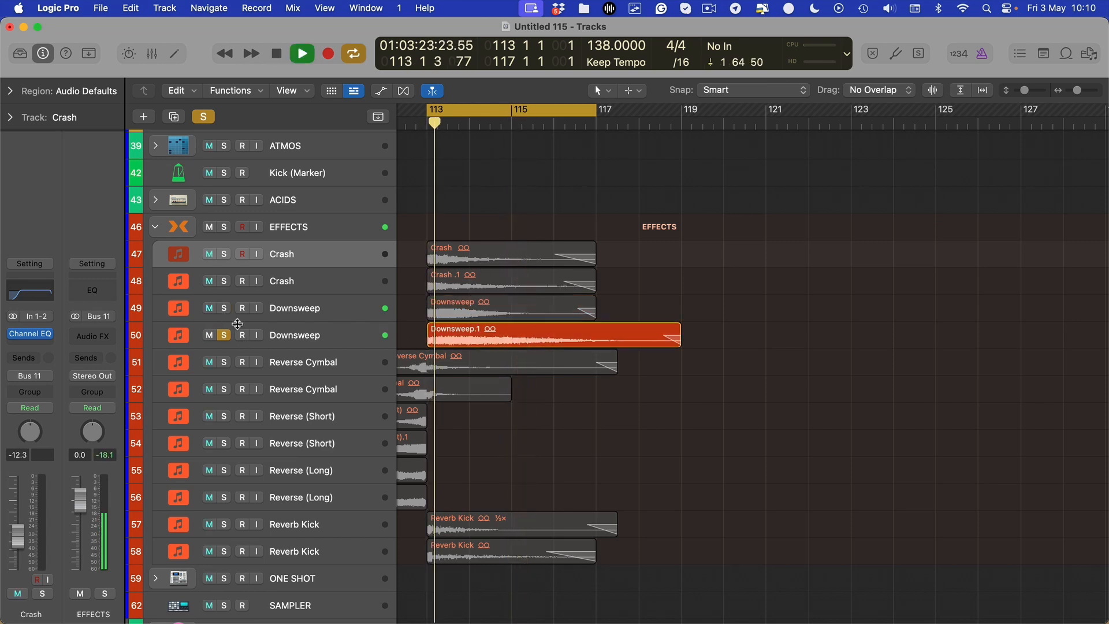
click(317, 338)
scroll(323, 329, down, 2)
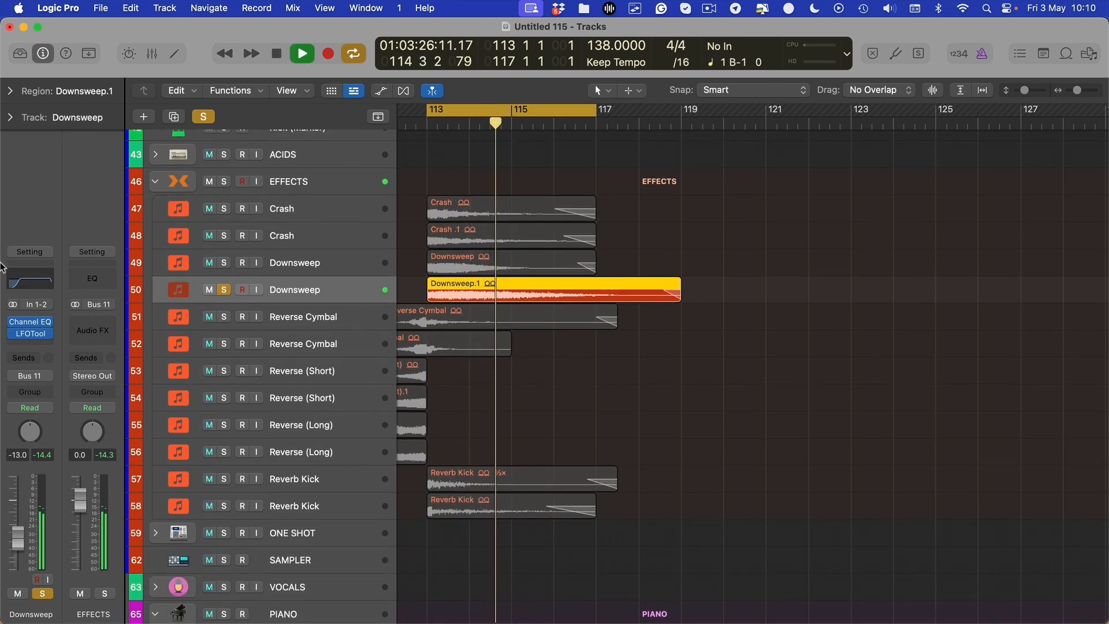
scroll(504, 111, left, 2)
scroll(504, 111, left, 1)
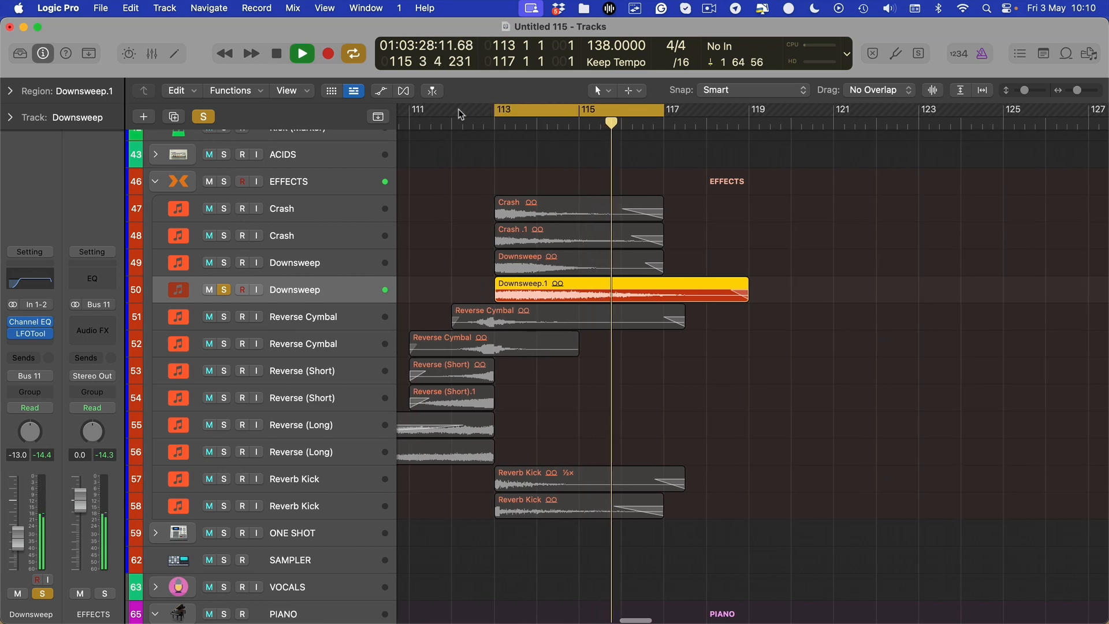
Step: Set the cycle range to bars 112–116, switch the solo to the first Reverse Cymbal track, and play it
drag(460, 113, 618, 149)
key(space)
click(224, 320)
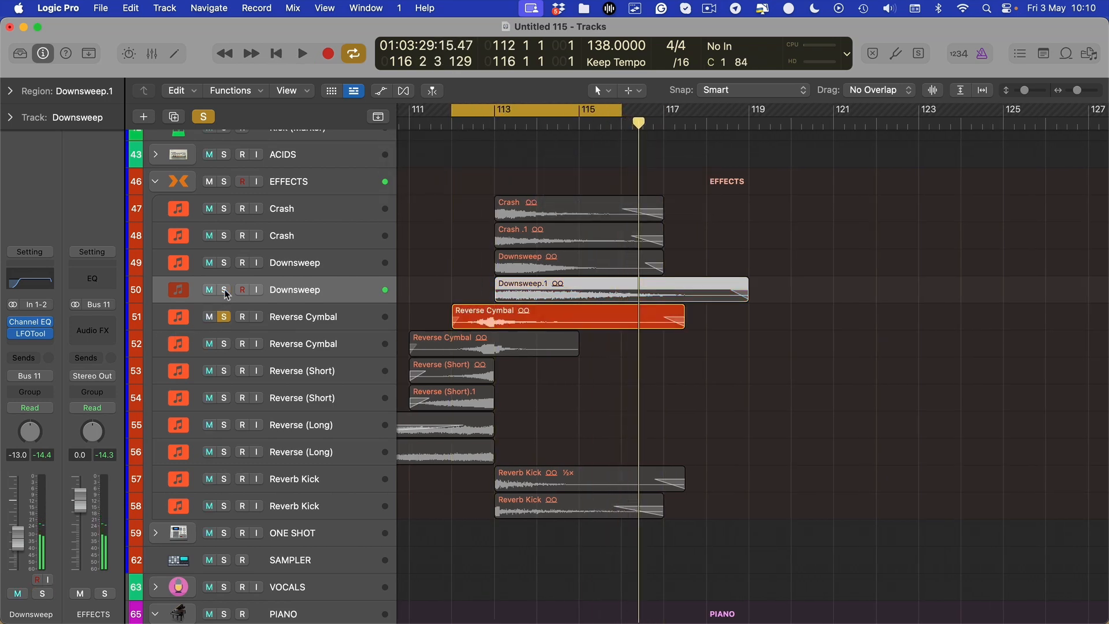
key(space)
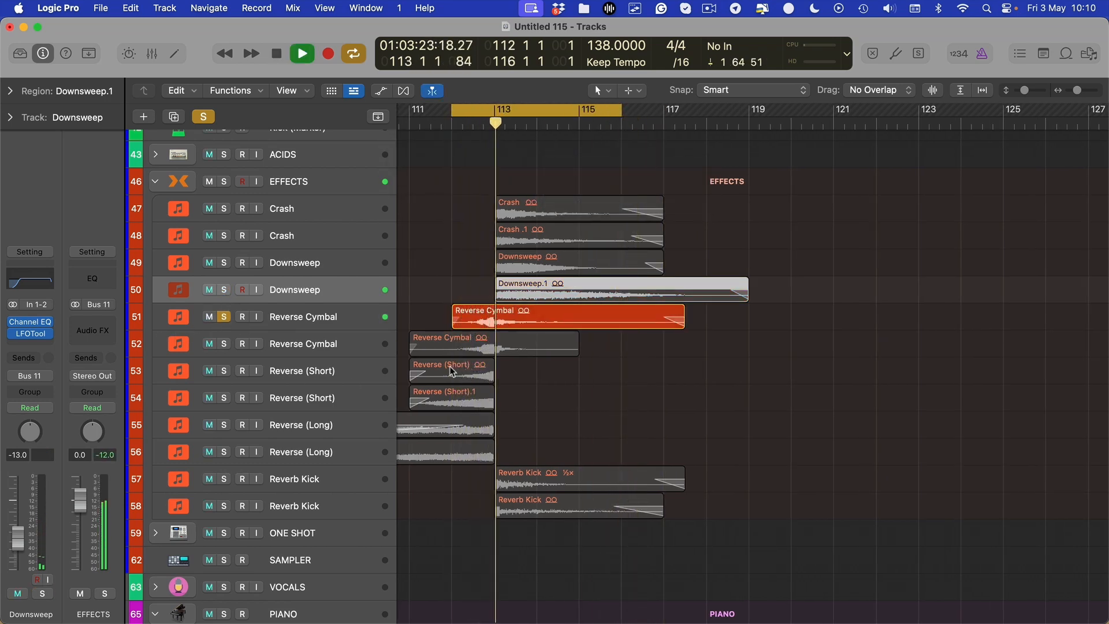
Step: Mute the first Reverse Cymbal track, switch the solo to the second Reverse Cymbal track, and play it
click(286, 323)
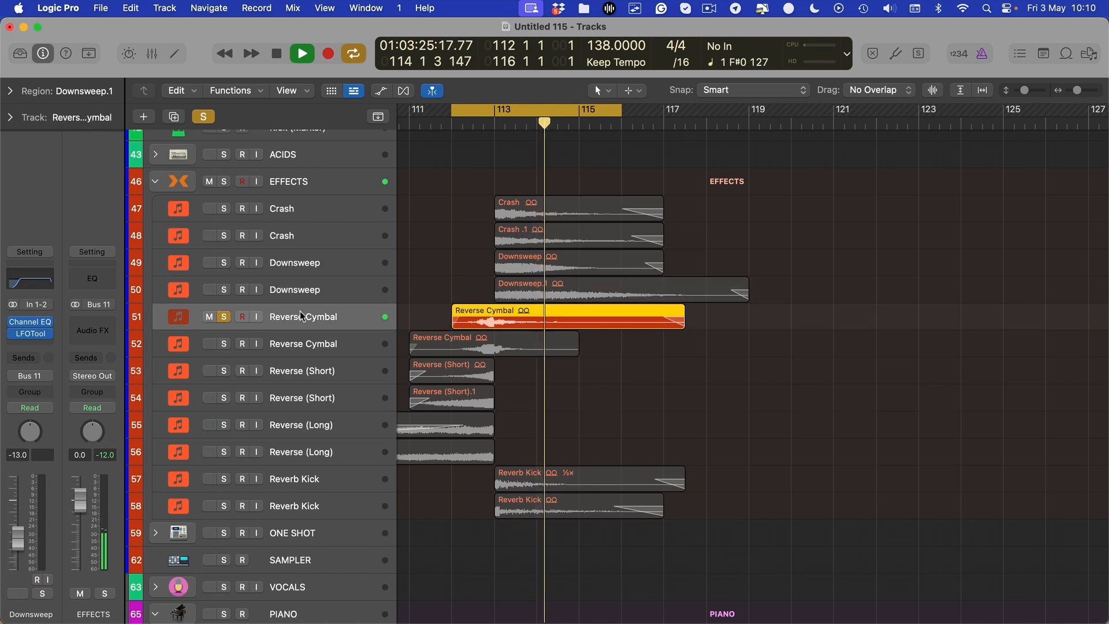
key(space)
click(209, 316)
click(290, 343)
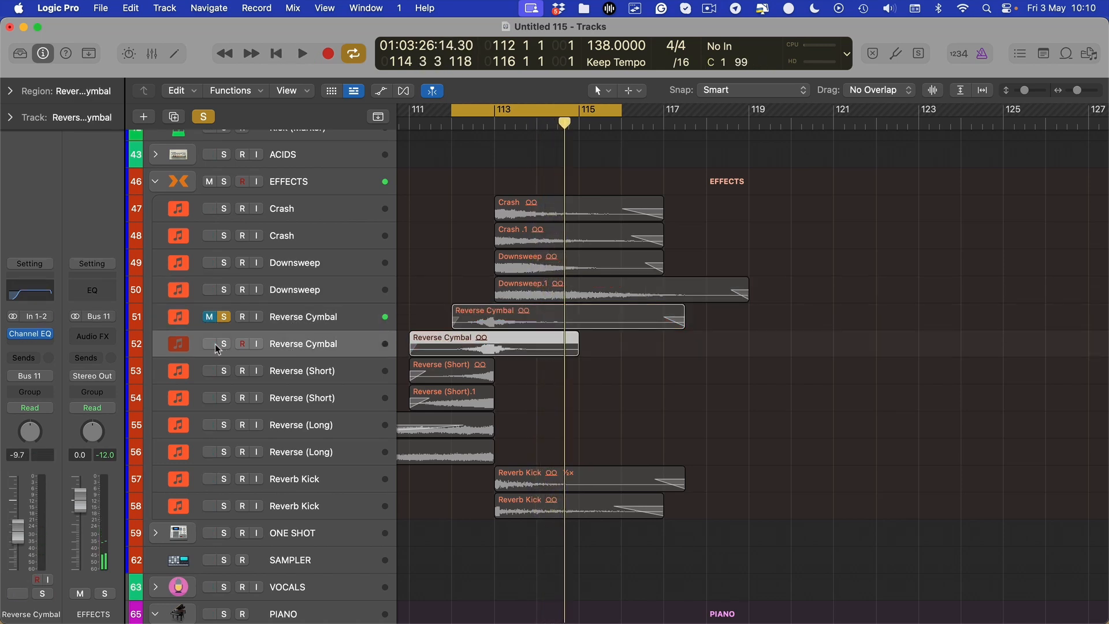
click(224, 344)
key(space)
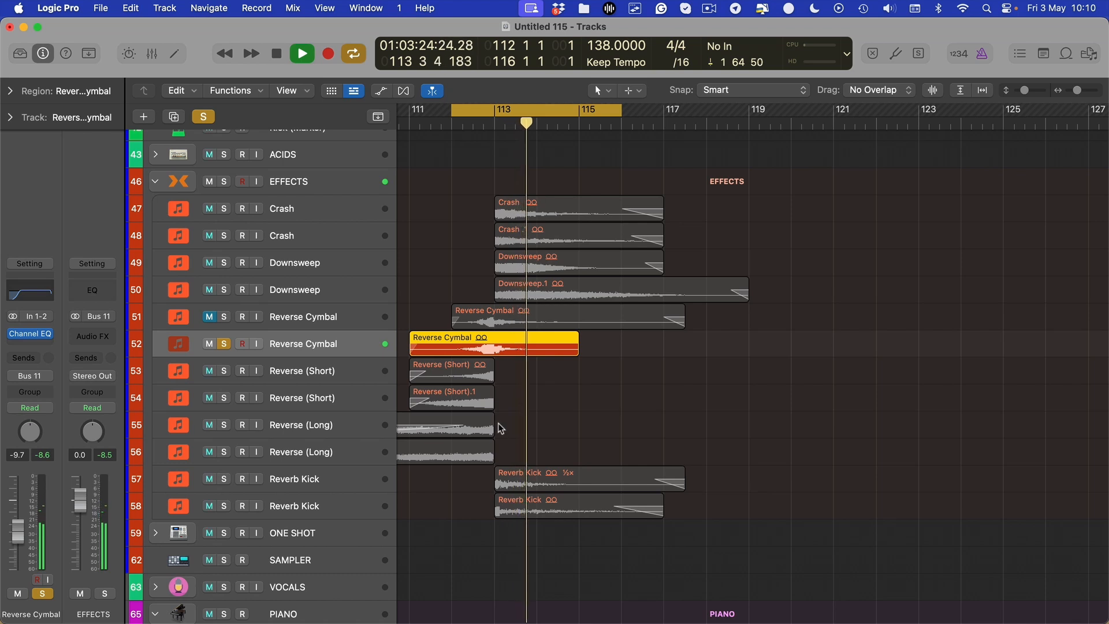
drag(575, 353, 593, 356)
Step: Switch the solo to the first Reverse (Short) track and play it with the cycle range set to bars 111–118
key(space)
click(223, 345)
key(space)
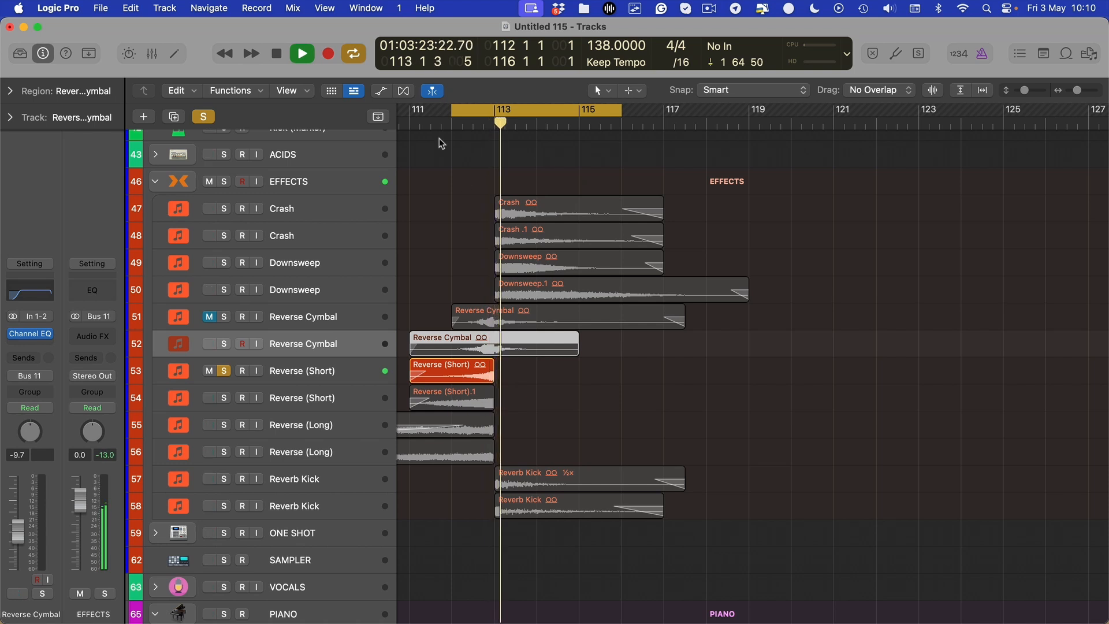
drag(411, 111, 701, 218)
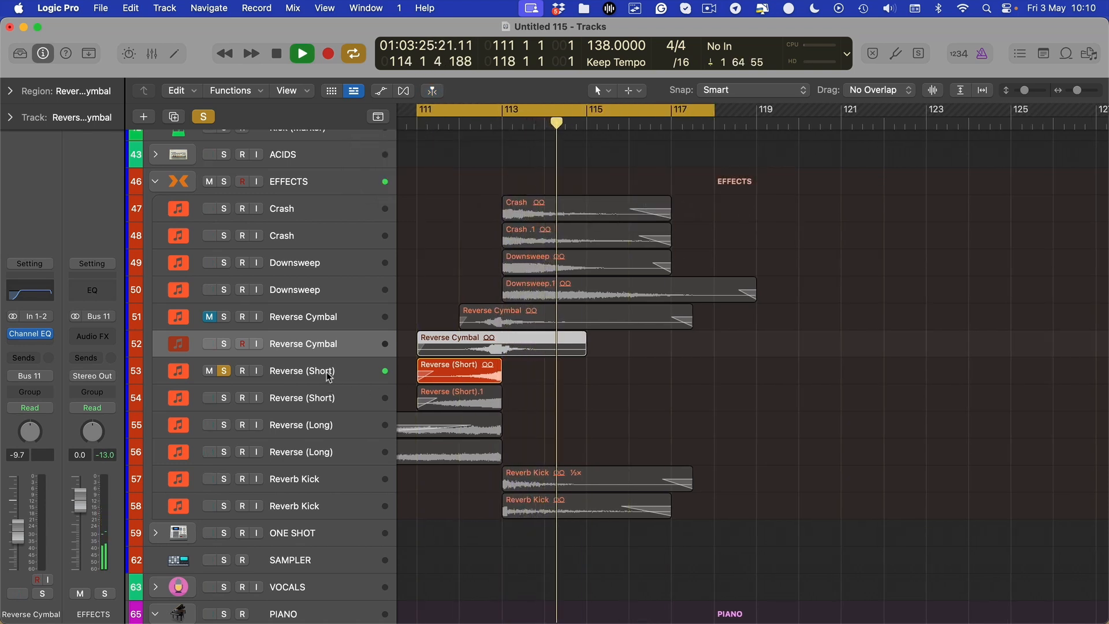
click(295, 375)
Step: Switch the solo to the second Reverse (Short) track, play it, and select that track to show its channel strip
key(space)
click(224, 398)
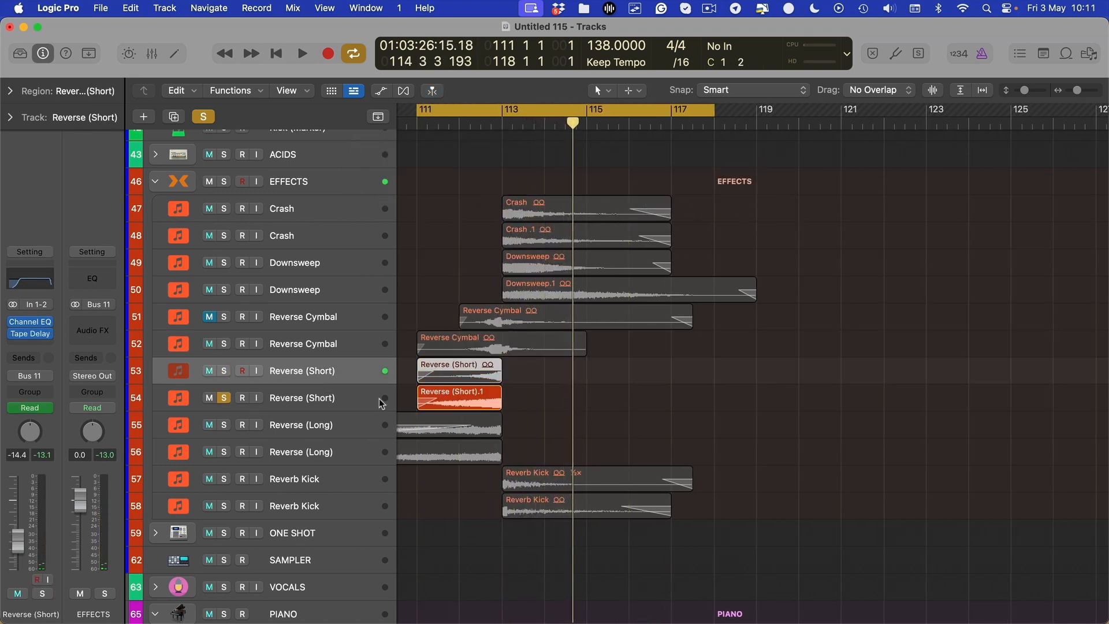
key(space)
click(295, 402)
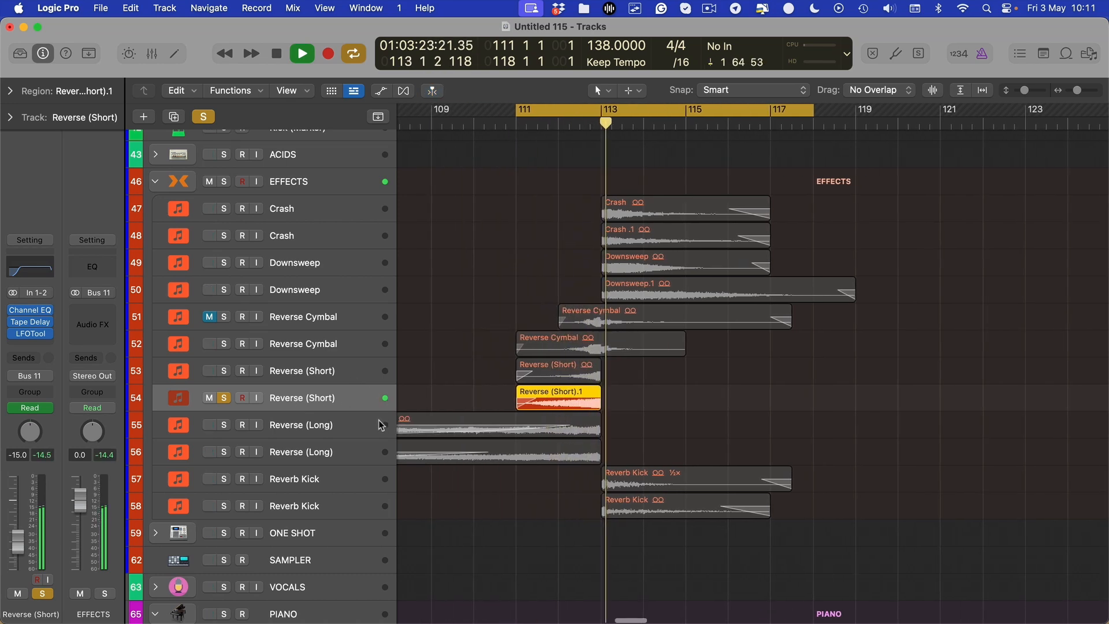
Step: Set the cycle range to bars 107–118, switch the solo to the first Reverse (Long) track, and play it
key(super+Left)
scroll(428, 438, left, 1)
drag(426, 111, 786, 184)
key(space)
click(224, 425)
click(224, 398)
key(space)
scroll(437, 438, down, 4)
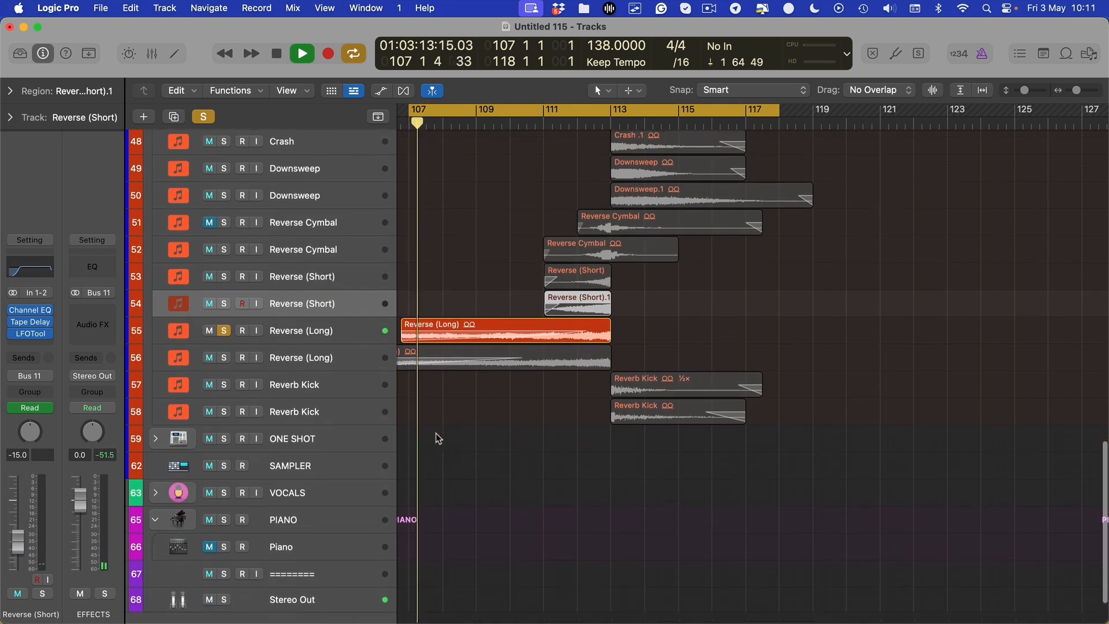
scroll(436, 433, down, 1)
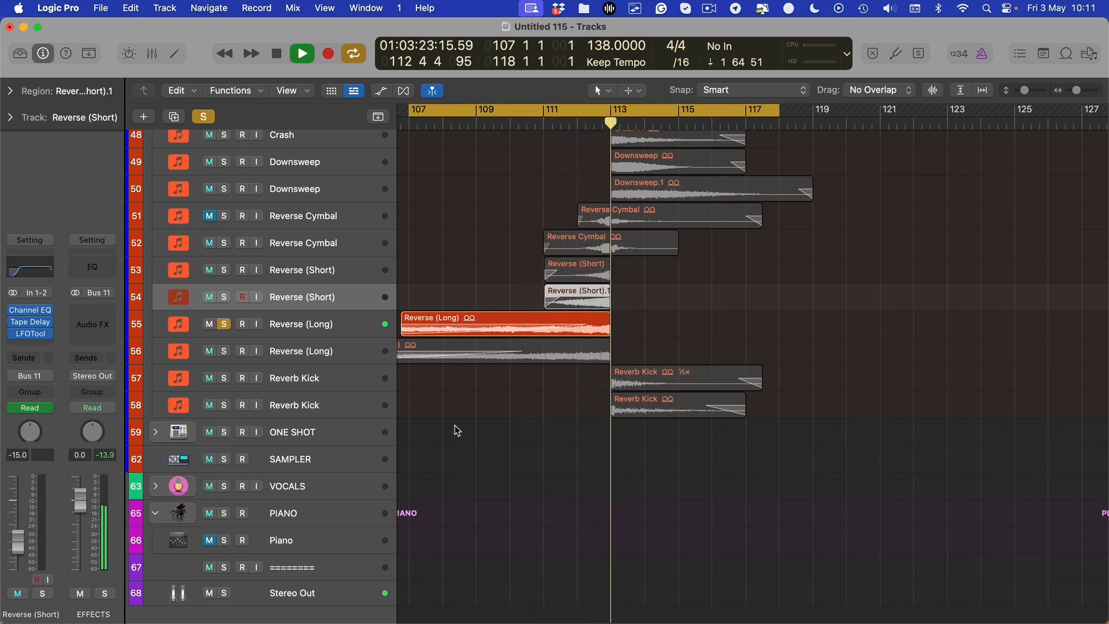
Step: Switch the solo from the first Reverse (Long) track to the second and play it
scroll(348, 303, left, 4)
key(space)
click(224, 351)
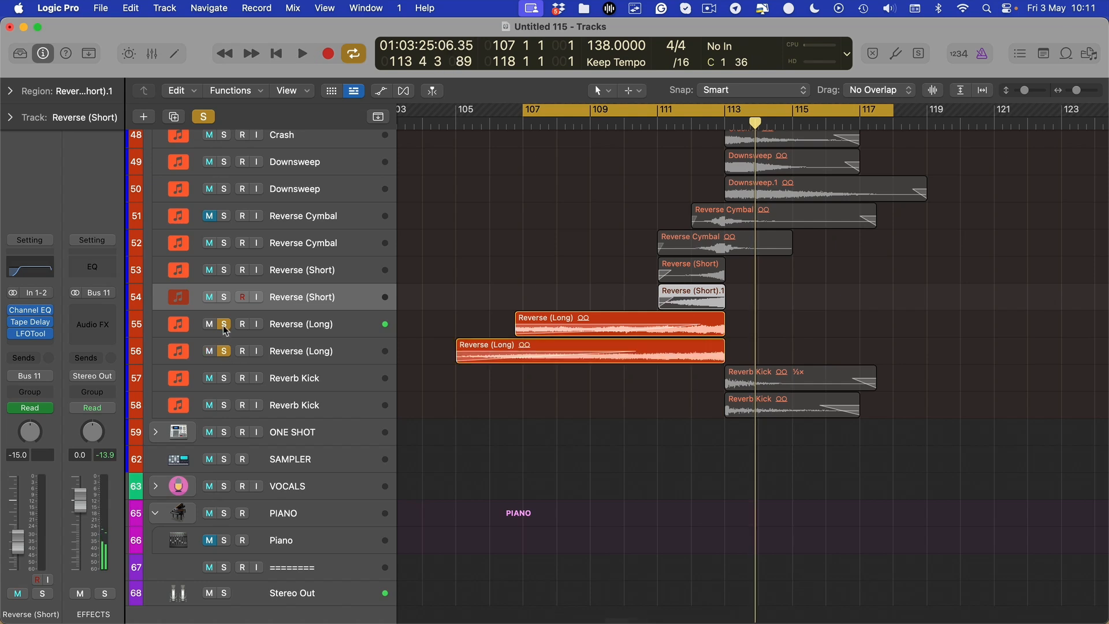
click(224, 324)
key(space)
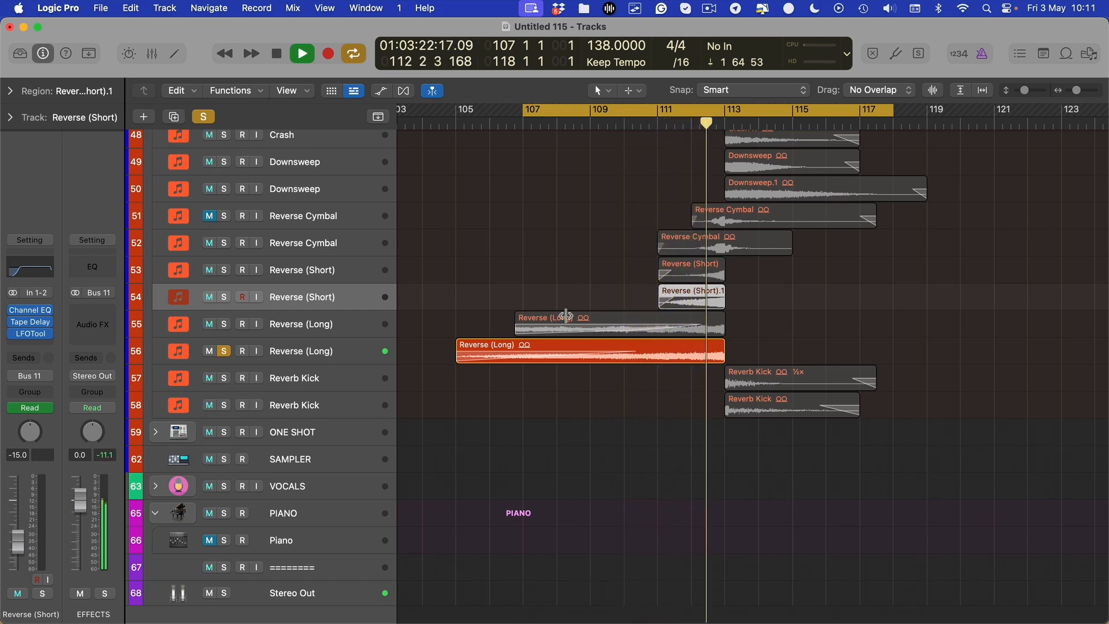
Step: Set the cycle range to bars 113–118, switch the solo to the first Reverb Kick track, and play it
click(751, 379)
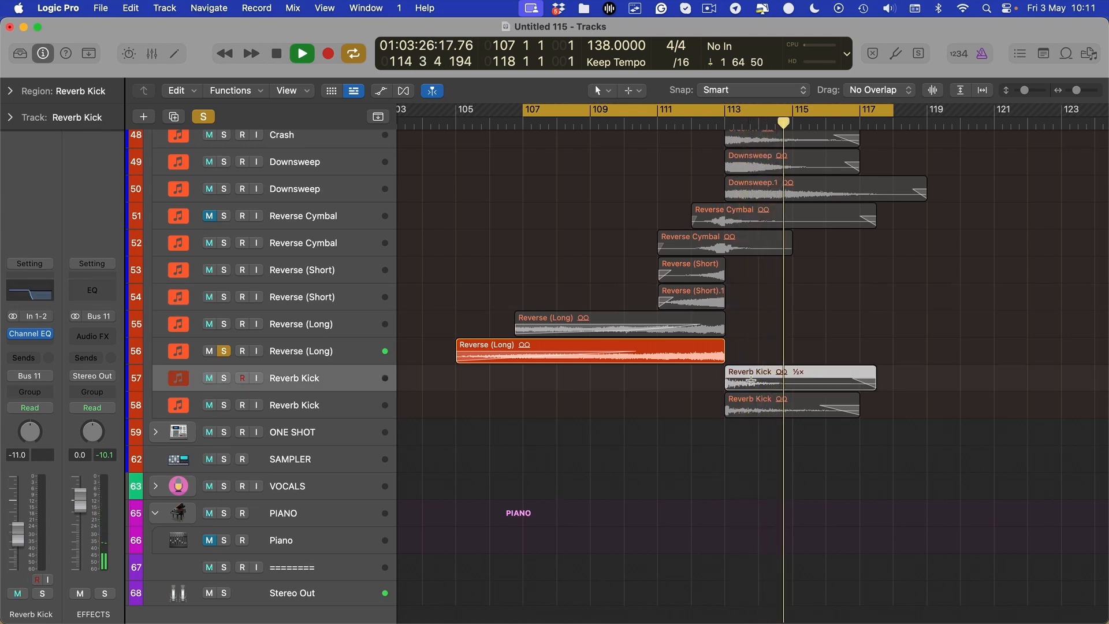
key(u)
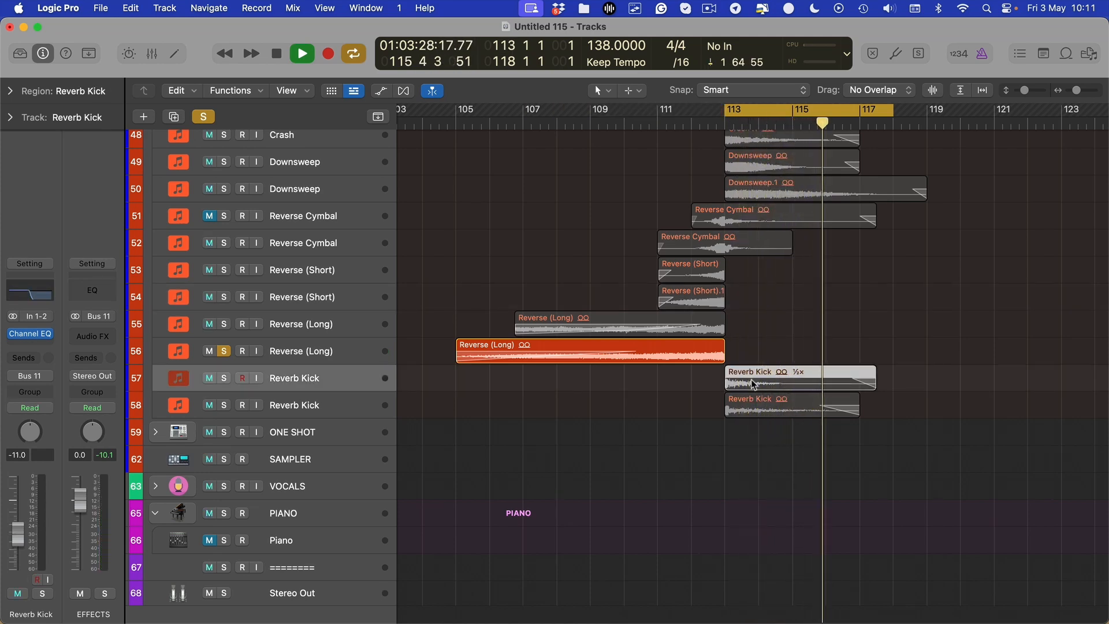
key(space)
key(s)
click(224, 350)
key(space)
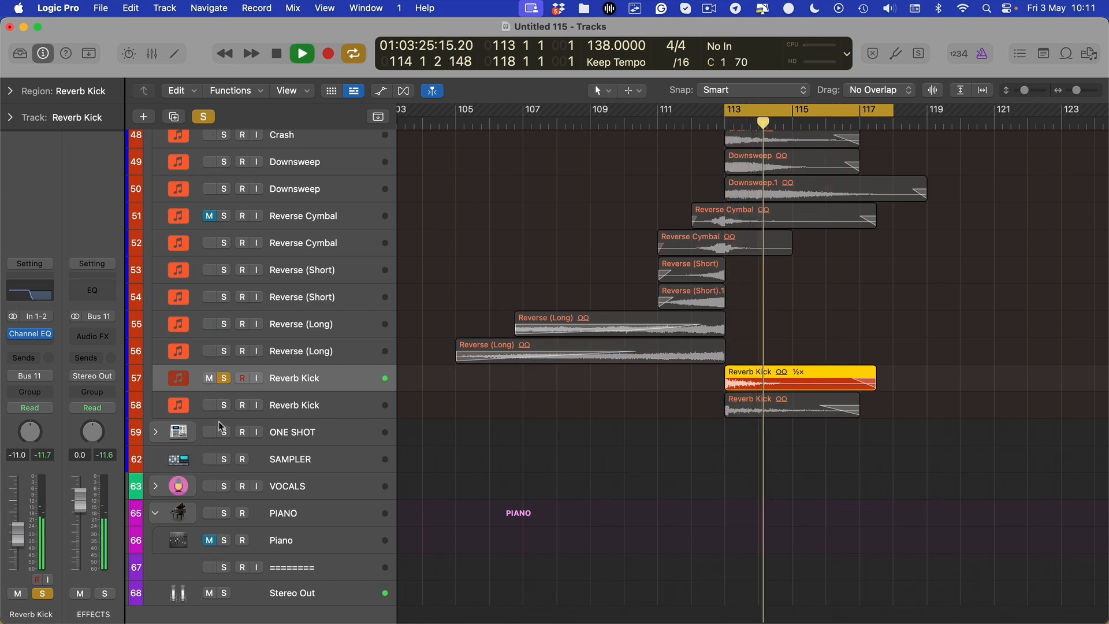
Step: Select the second Reverb Kick track and switch the solo to it during playback
click(289, 404)
click(224, 405)
click(224, 377)
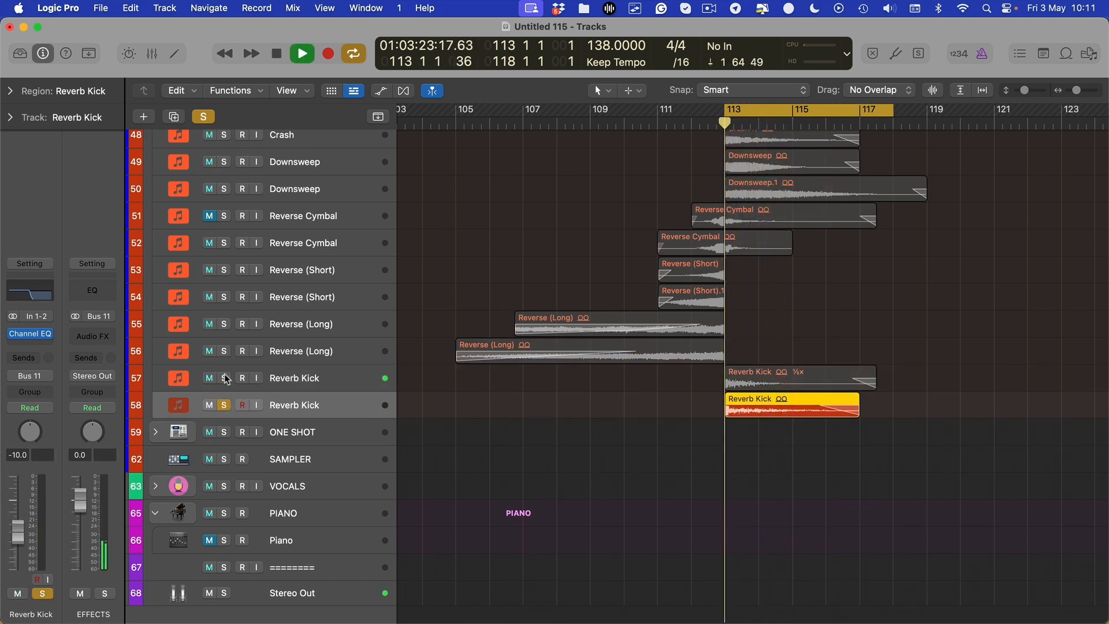
scroll(757, 472, up, 2)
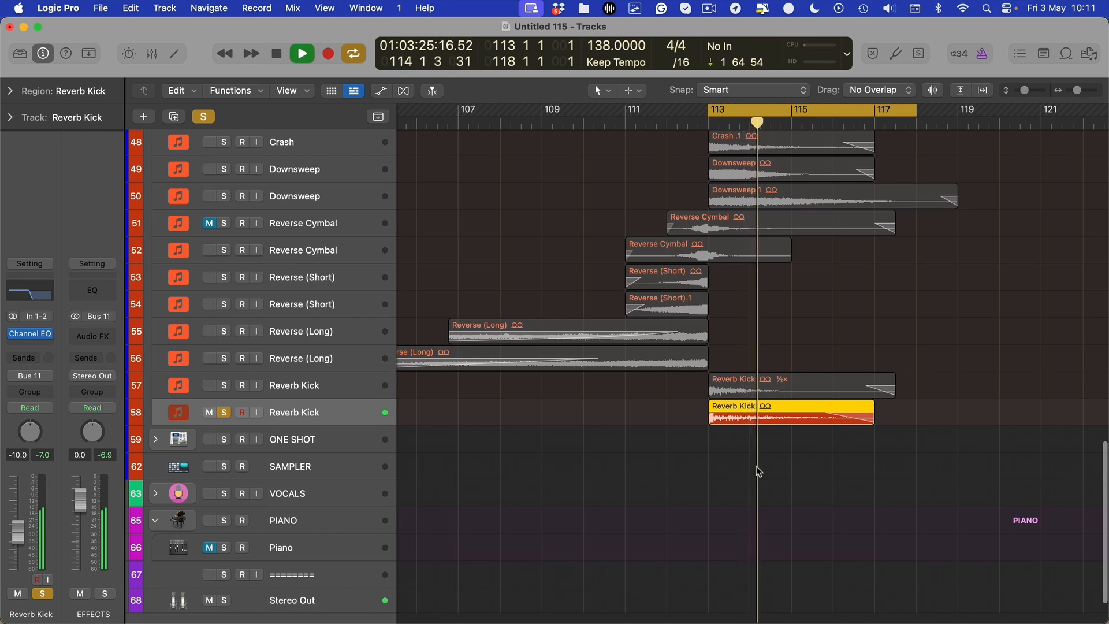
Step: Stop playback and clear the solo from the second Reverb Kick track
key(space)
click(225, 412)
scroll(226, 416, up, 5)
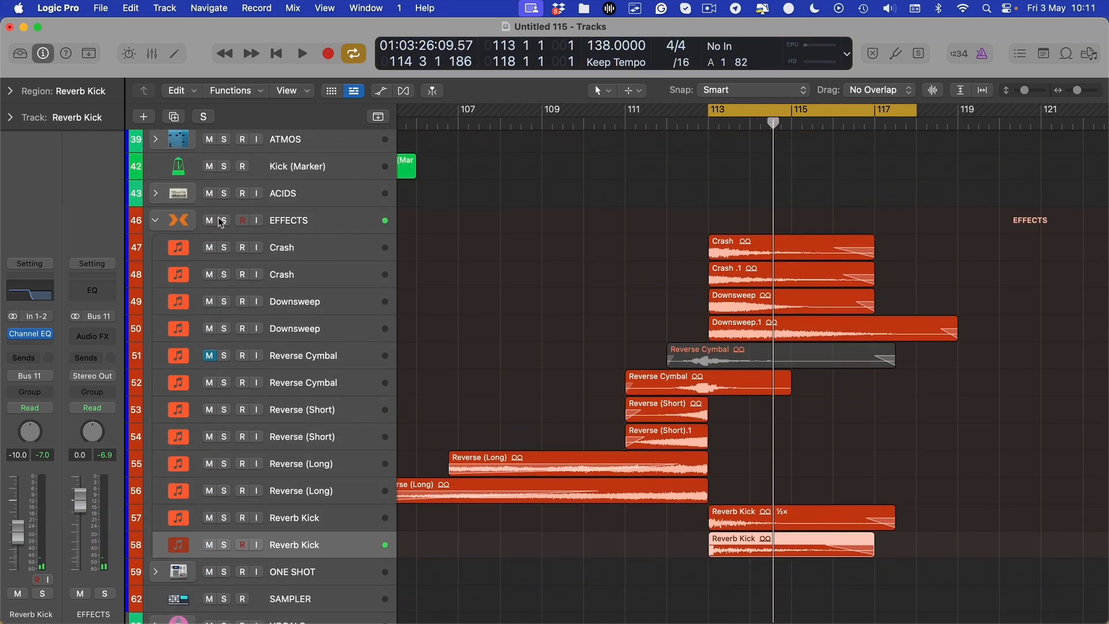
scroll(491, 245, right, 3)
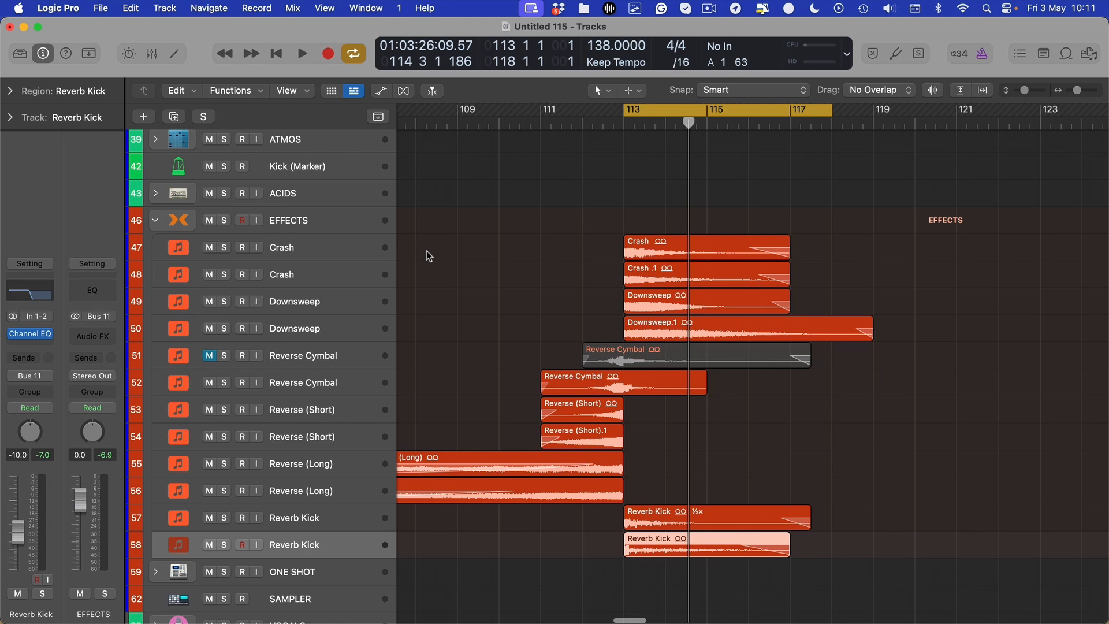
Step: Remove the Channel EQ plug-in from the first Crash track
click(328, 243)
click(309, 262)
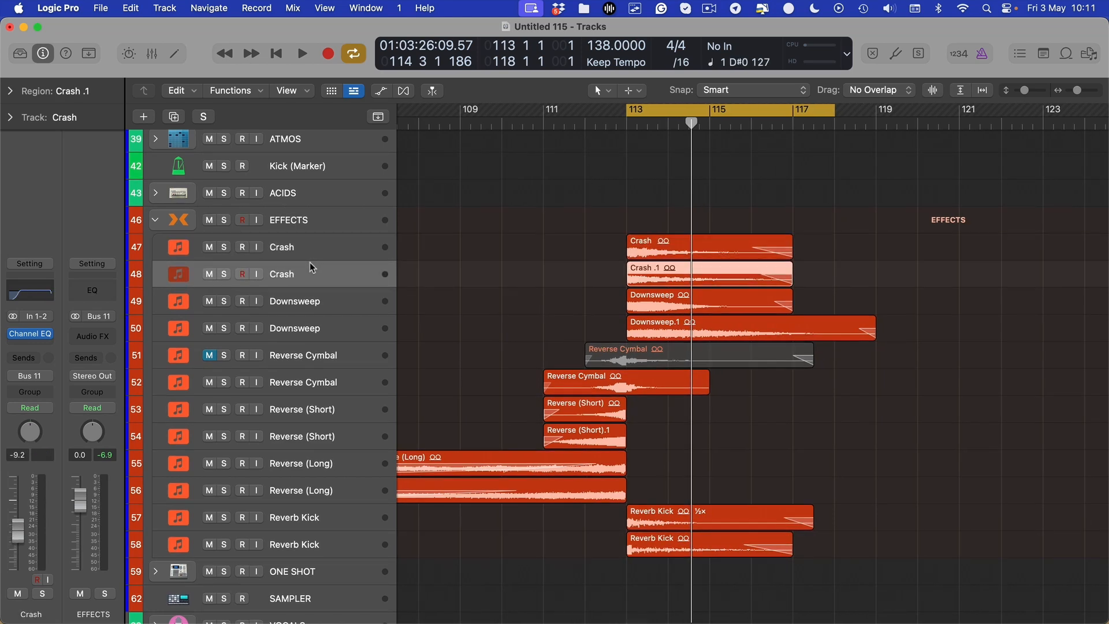
click(302, 296)
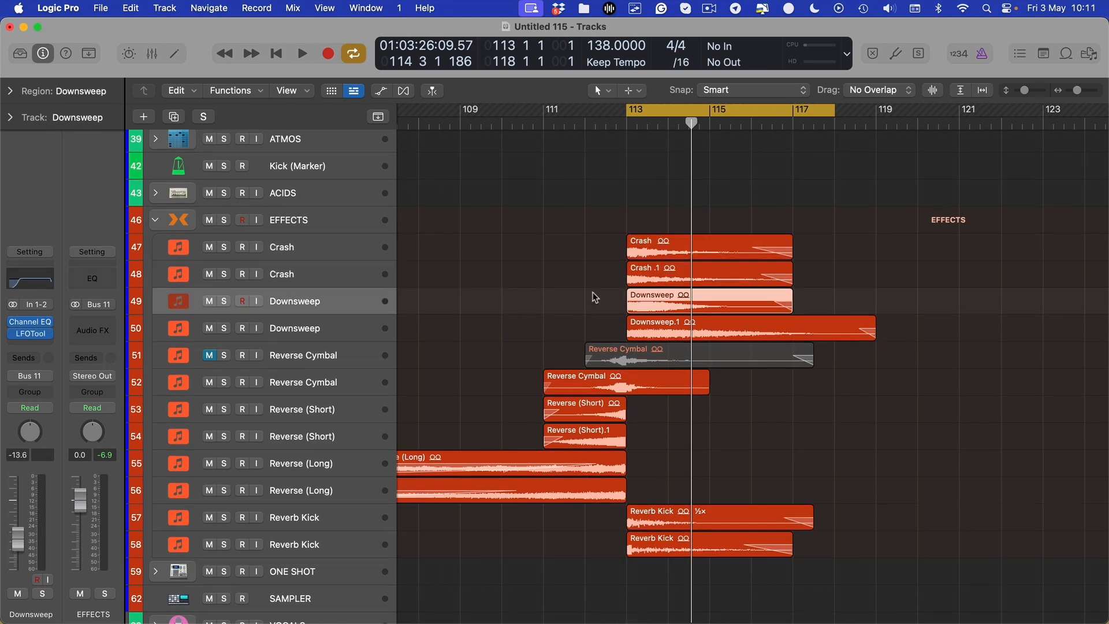
click(281, 246)
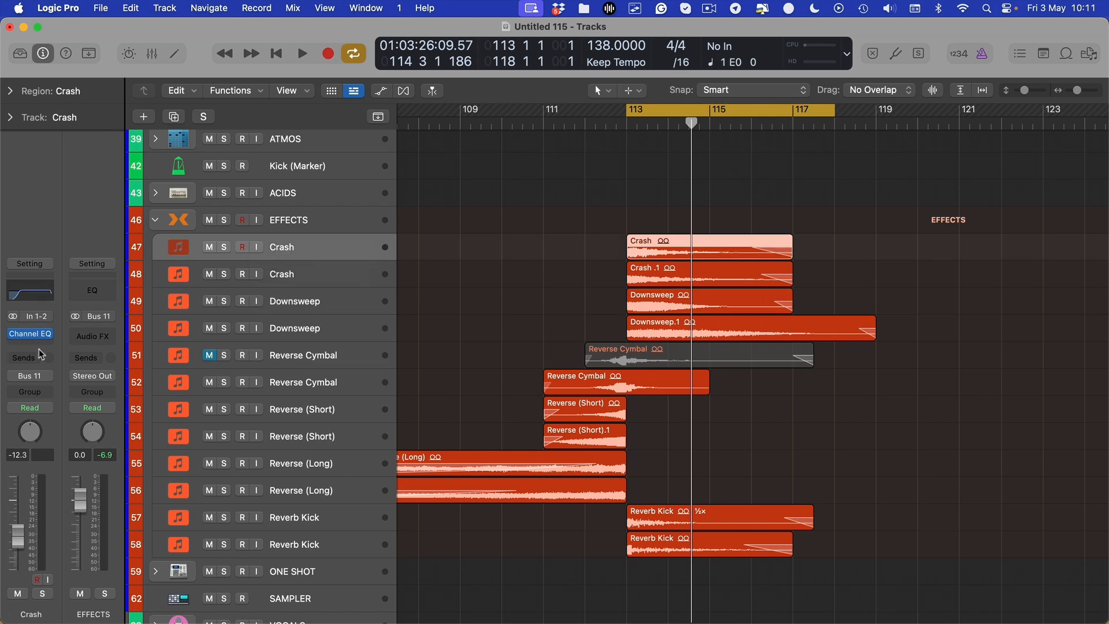
click(49, 333)
click(76, 291)
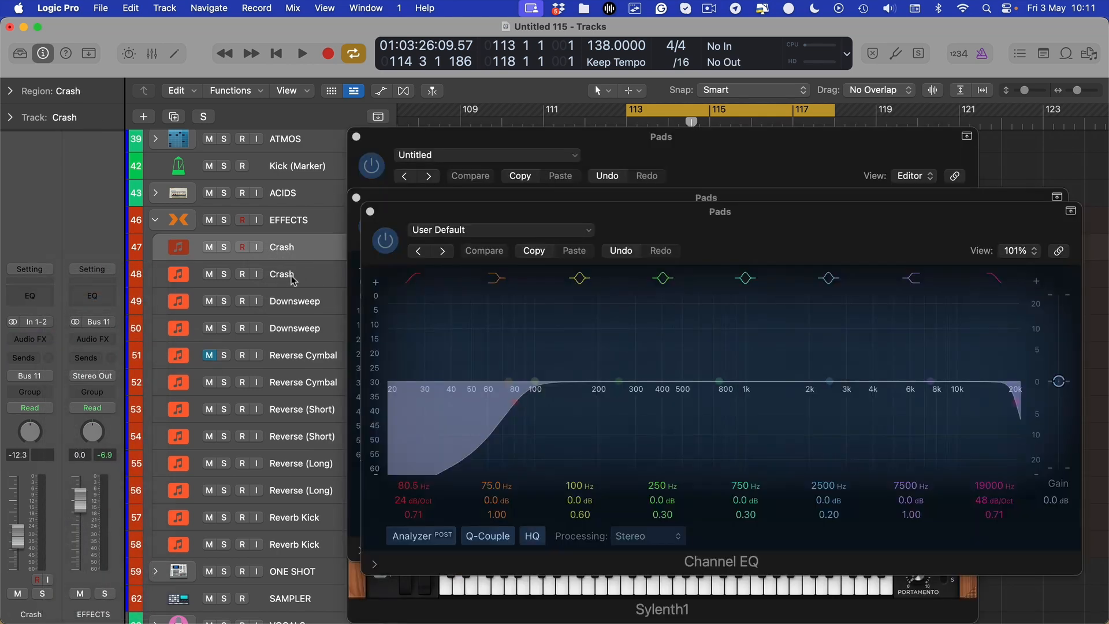
Step: Hide the open plug-in windows and remove the Channel EQ from the second Crash track
click(289, 278)
key(v)
click(48, 334)
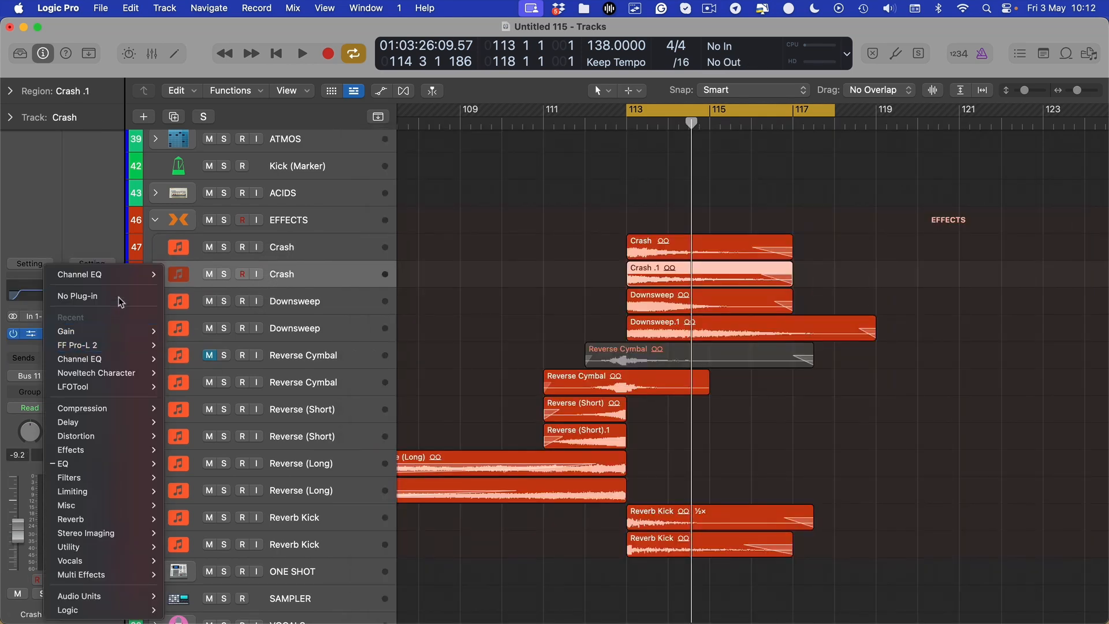
click(120, 300)
Step: Remove the Channel EQ and LFOTool plug-ins from the first Downsweep track
key(Down)
click(52, 322)
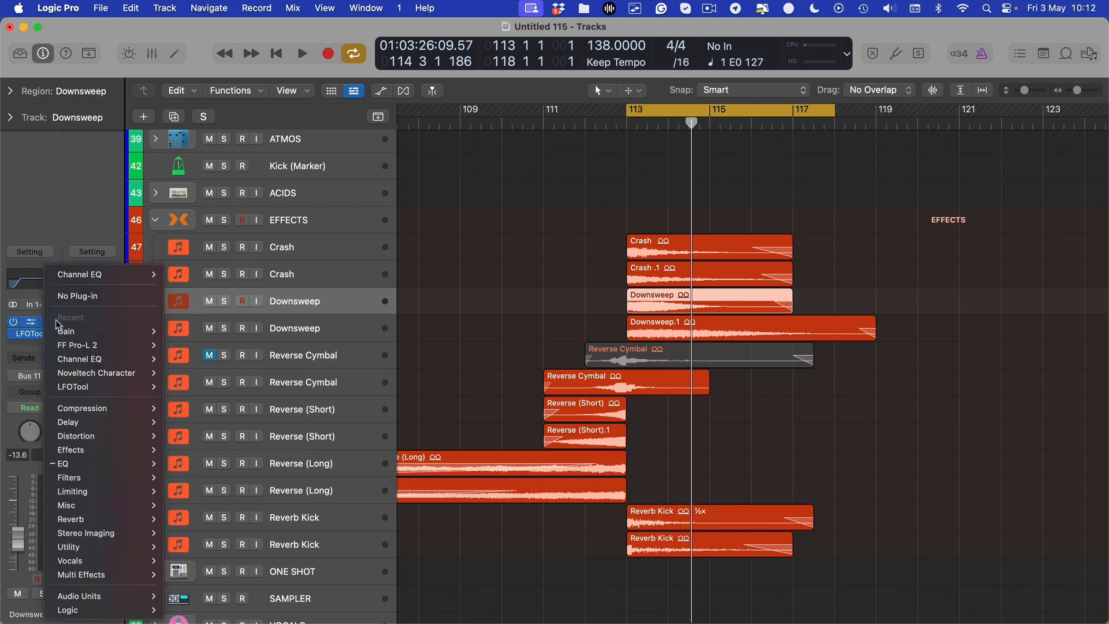
click(127, 294)
click(50, 334)
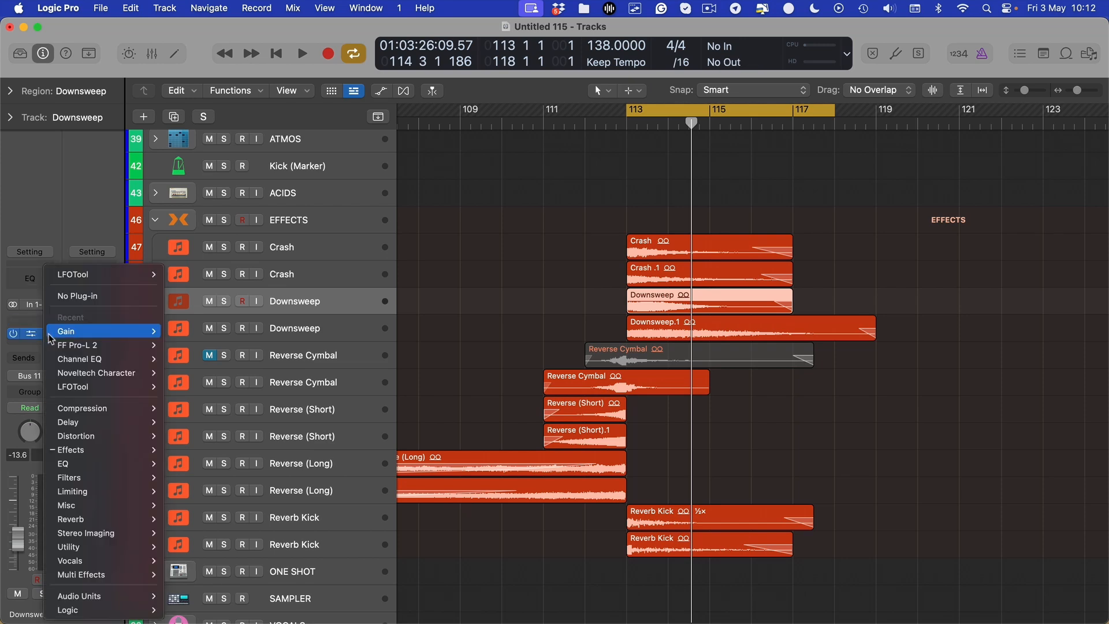
click(98, 300)
Step: Remove the plug-ins from the second Downsweep track and the Channel EQ from the unmuted first Reverse Cymbal track
key(Down)
key(Down)
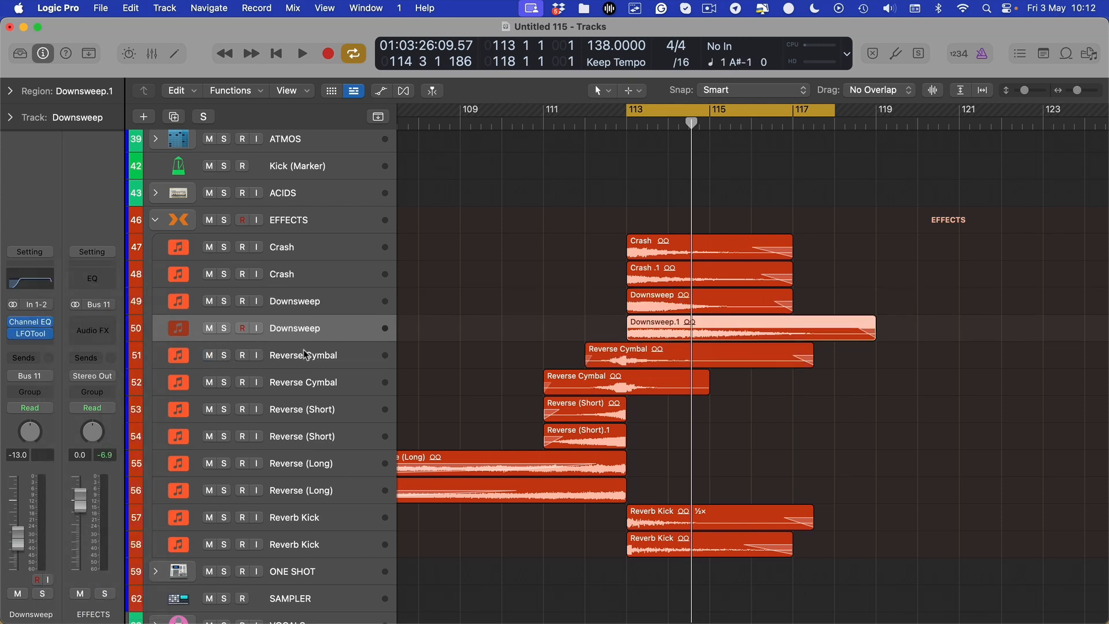
click(52, 339)
click(74, 290)
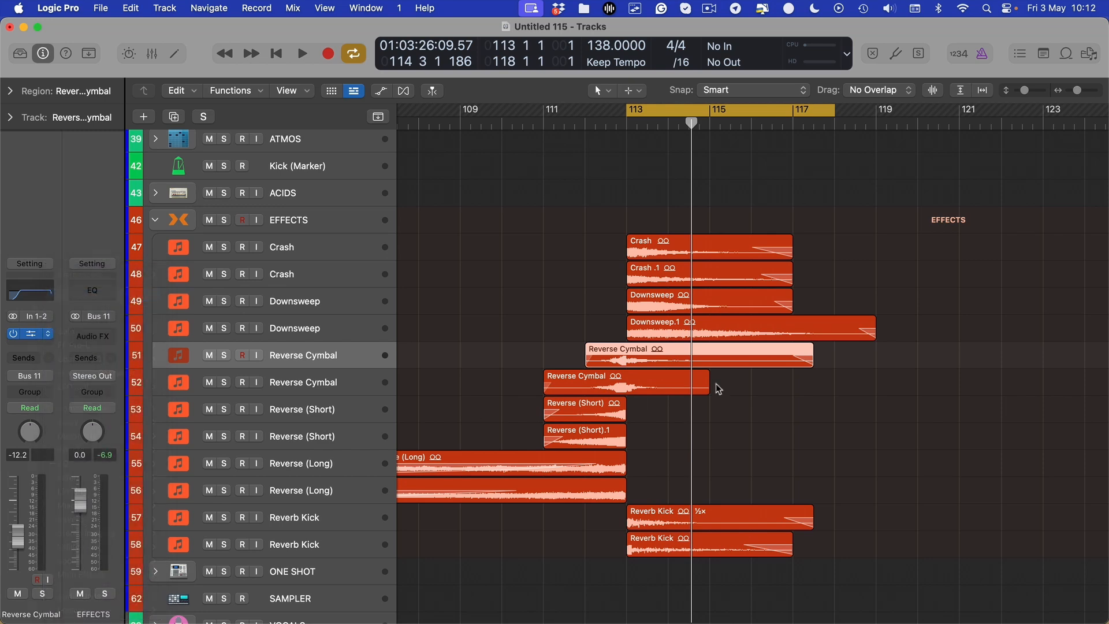
Step: Select the first Reverse (Short) region and place the playhead at bar 113
click(704, 386)
click(675, 393)
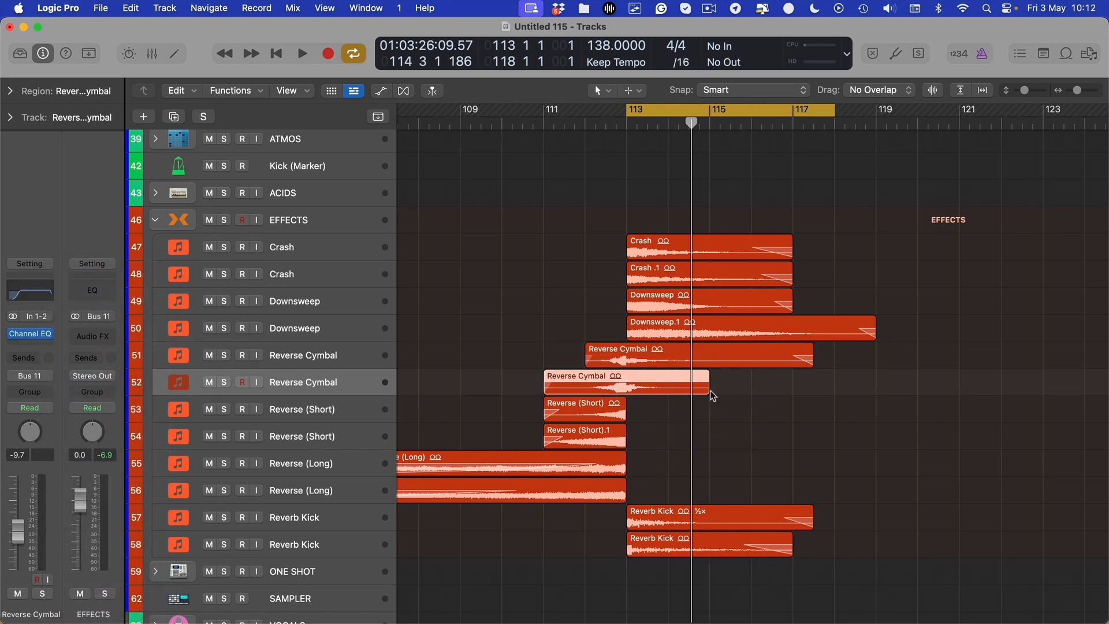
click(722, 407)
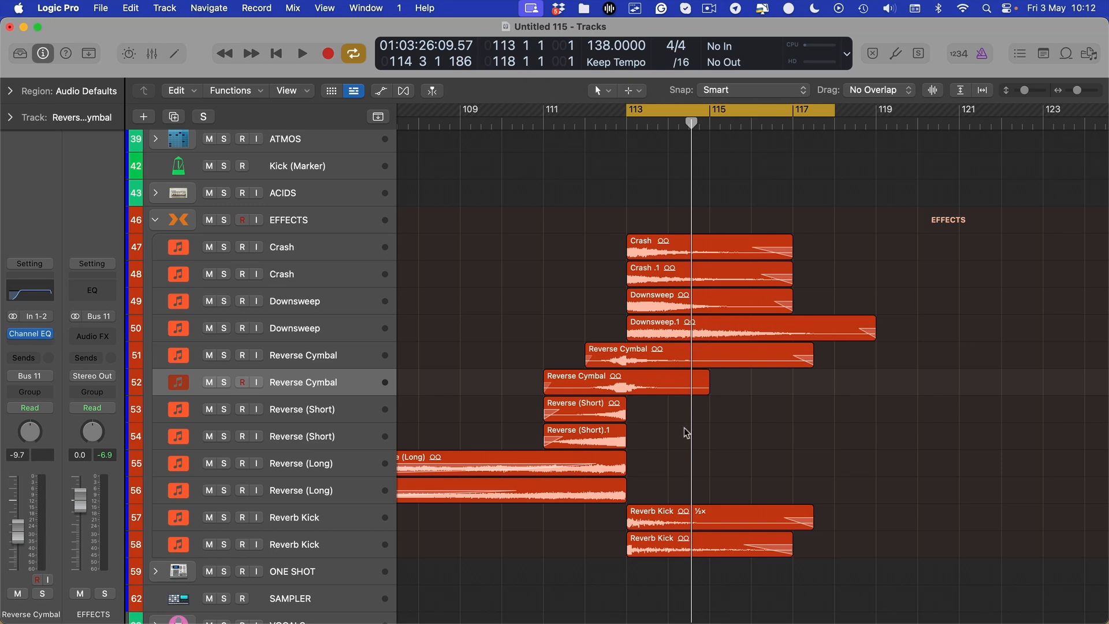
click(581, 419)
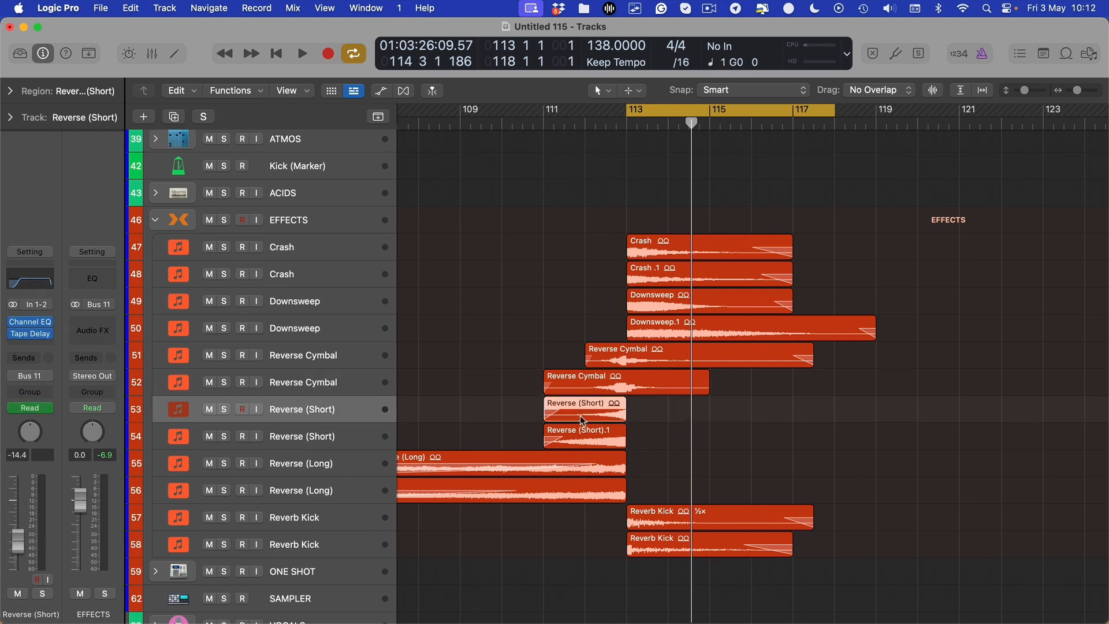
click(640, 109)
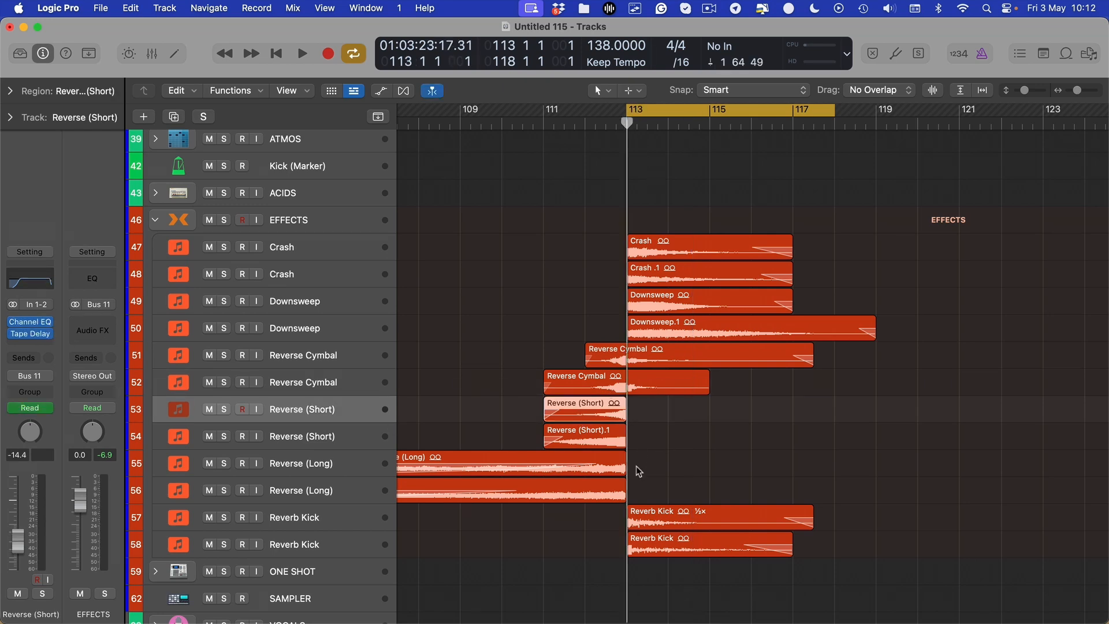
Step: Remove the Tape Delay and Channel EQ plug-ins from the first Reverse (Short) track
scroll(607, 429, right, 3)
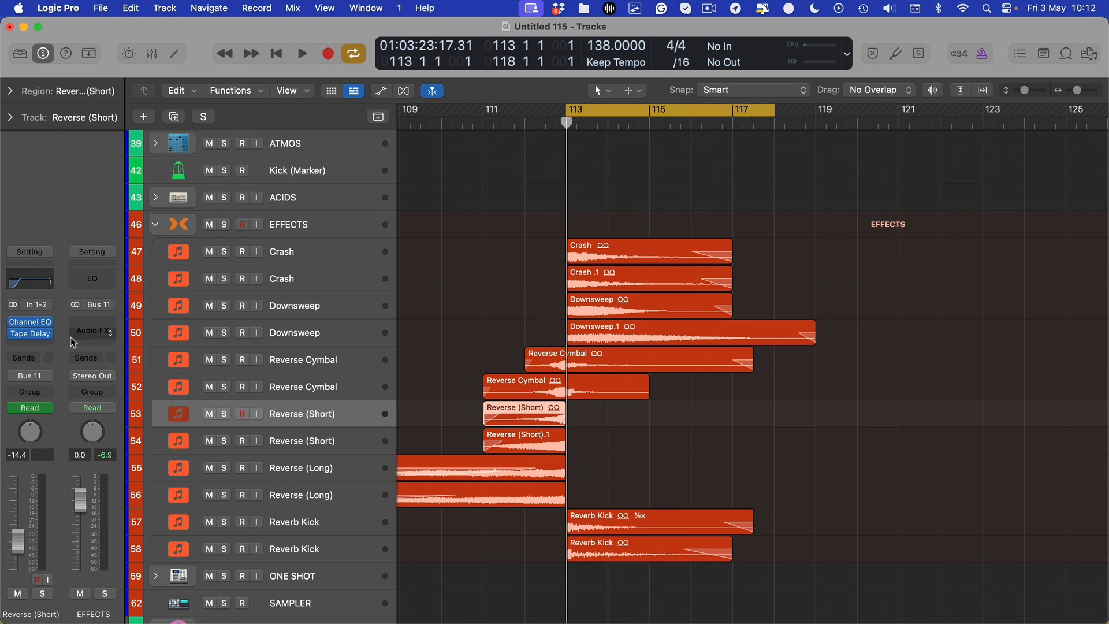
click(49, 336)
click(98, 299)
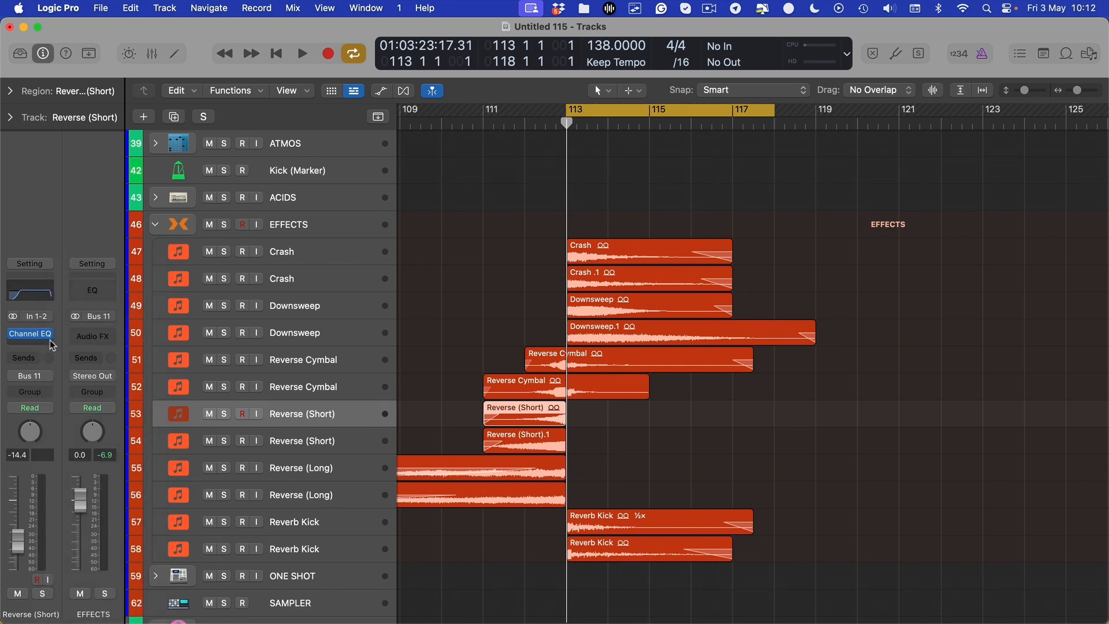
click(50, 335)
click(87, 299)
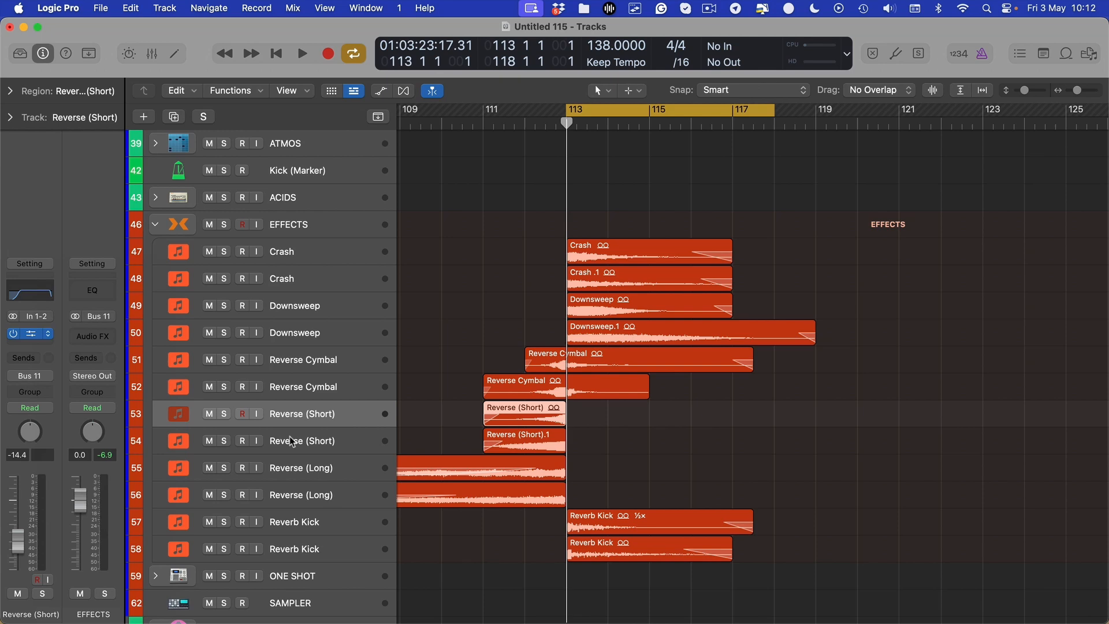
Step: Remove the LFOTool, Tape Delay and Channel EQ plug-ins from the second Reverse (Short) track
click(328, 441)
click(51, 335)
click(58, 332)
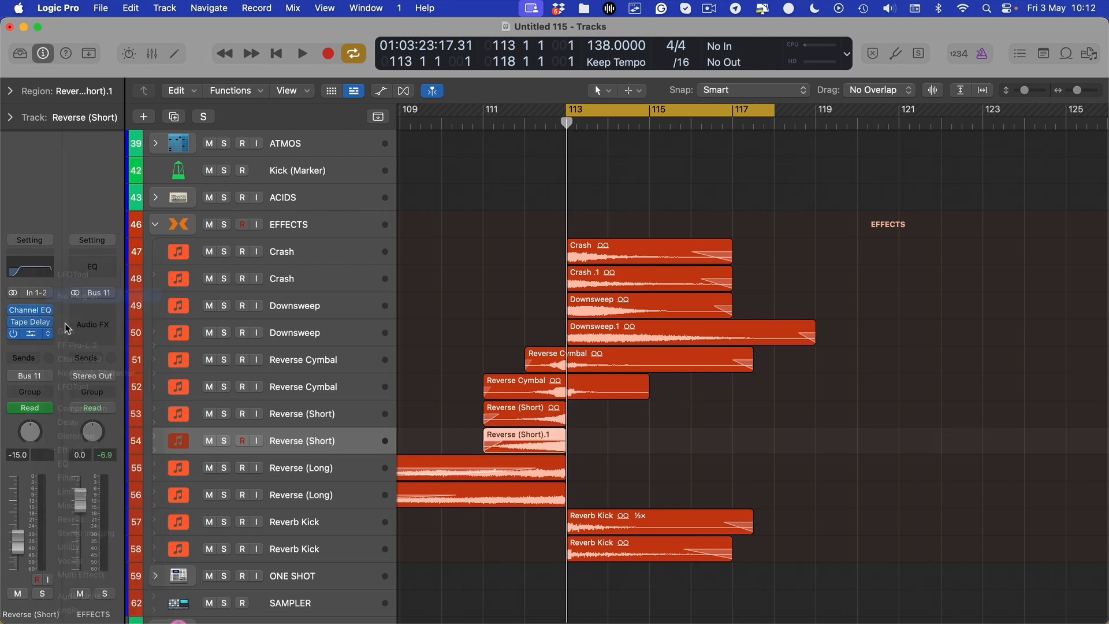
click(51, 335)
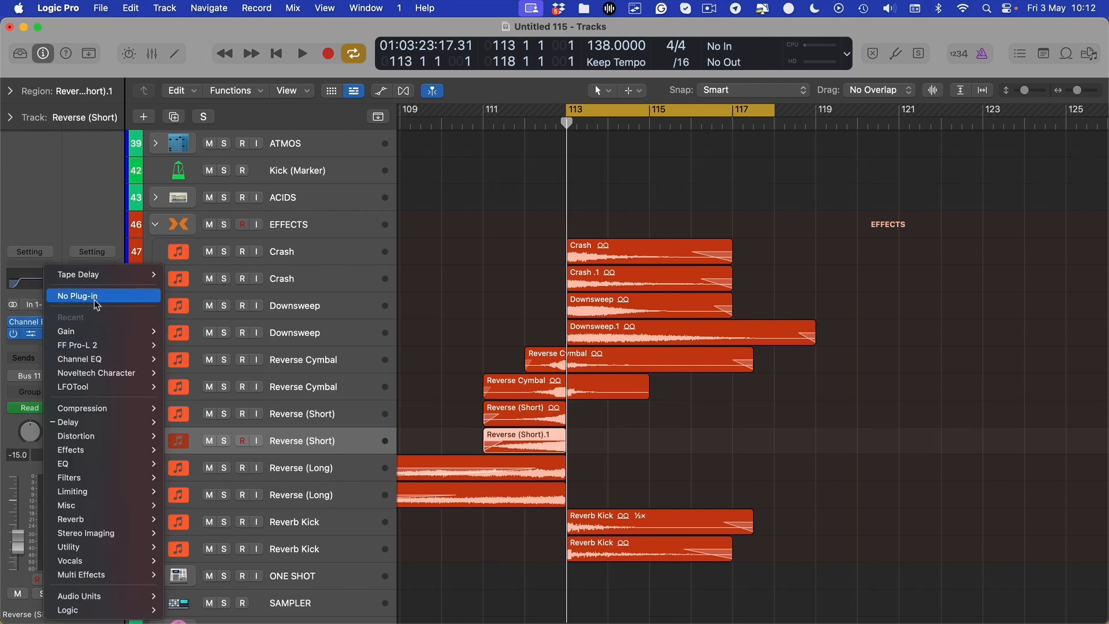
click(92, 296)
click(51, 335)
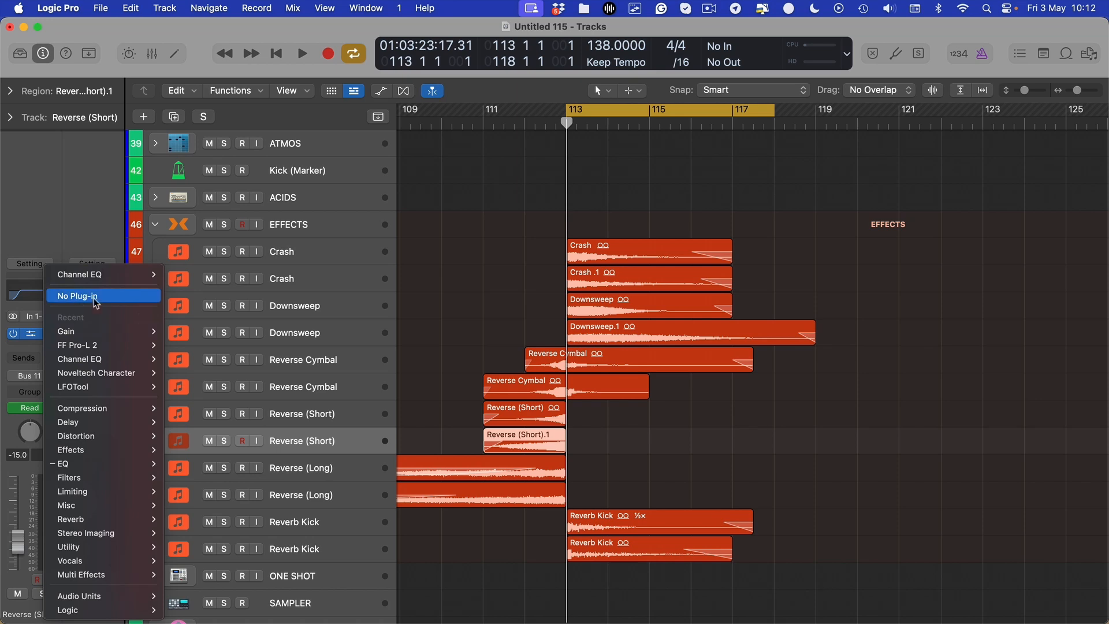
click(95, 298)
Step: Remove the Tape Delay and Channel EQ plug-ins from the first Reverse (Long) track
scroll(342, 470, left, 2)
click(294, 473)
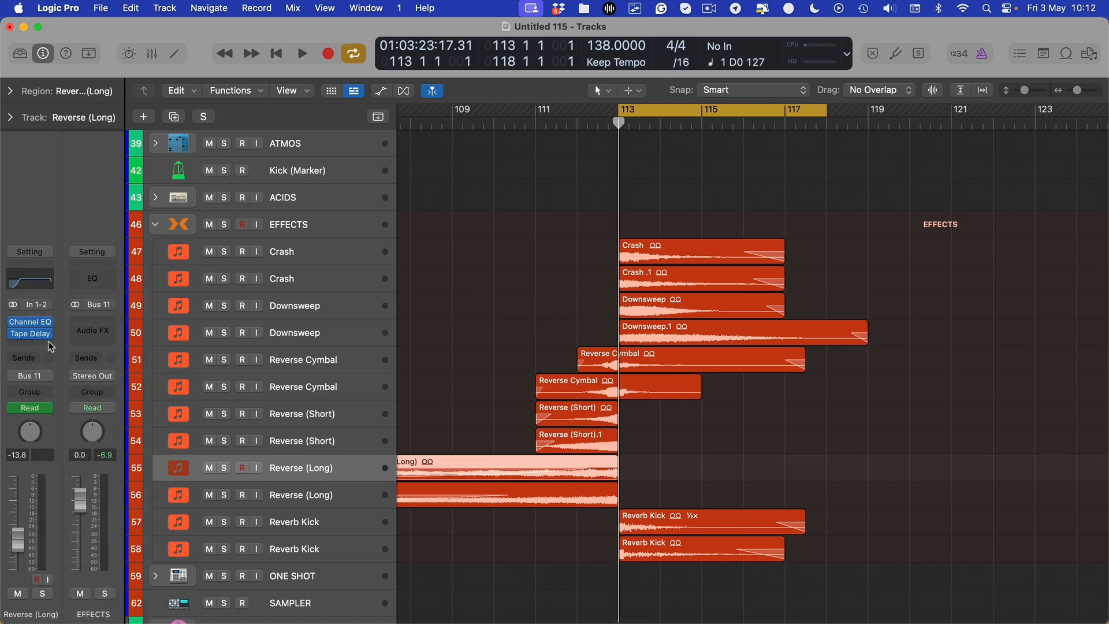
click(51, 340)
click(93, 292)
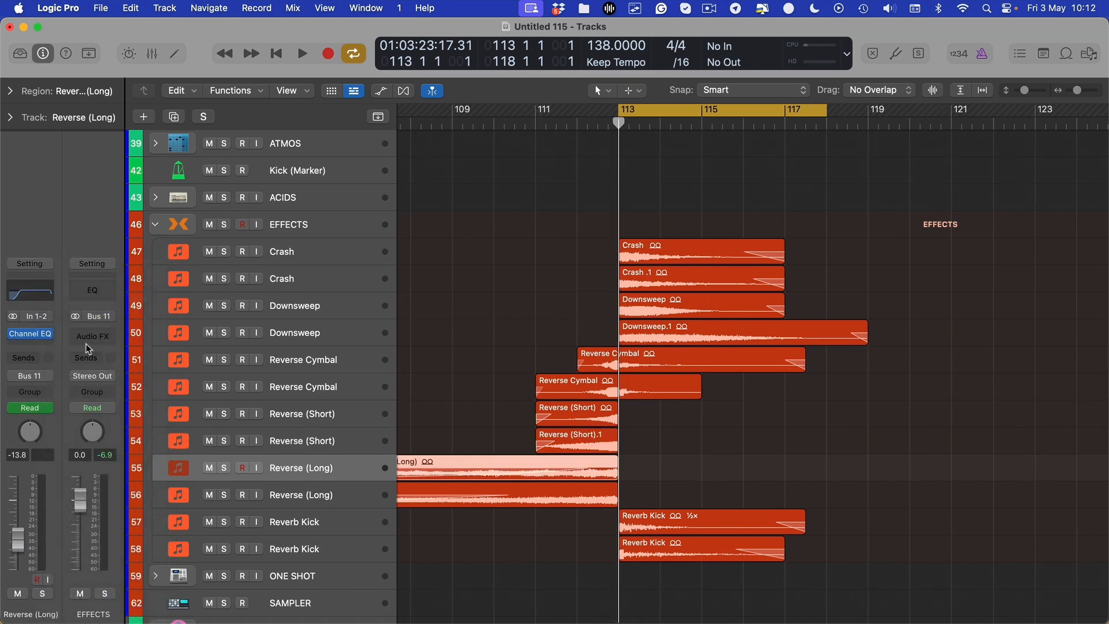
click(51, 339)
click(103, 300)
Step: Remove the LFOTool, Tape Delay and Channel EQ plug-ins from the second Reverse (Long) track
key(Down)
click(49, 339)
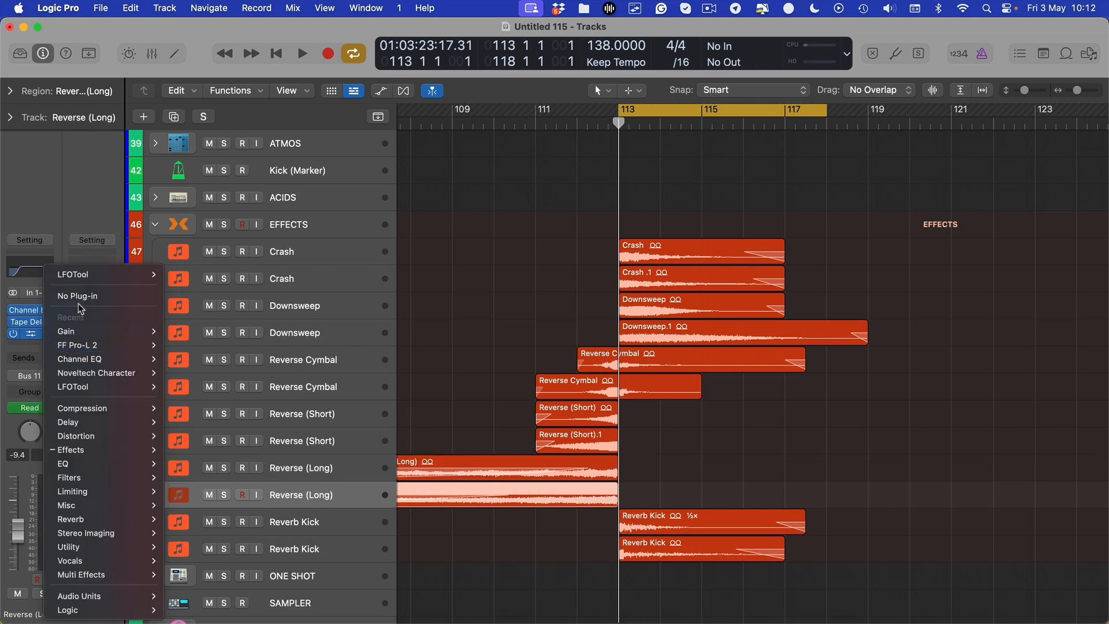
click(81, 309)
click(49, 337)
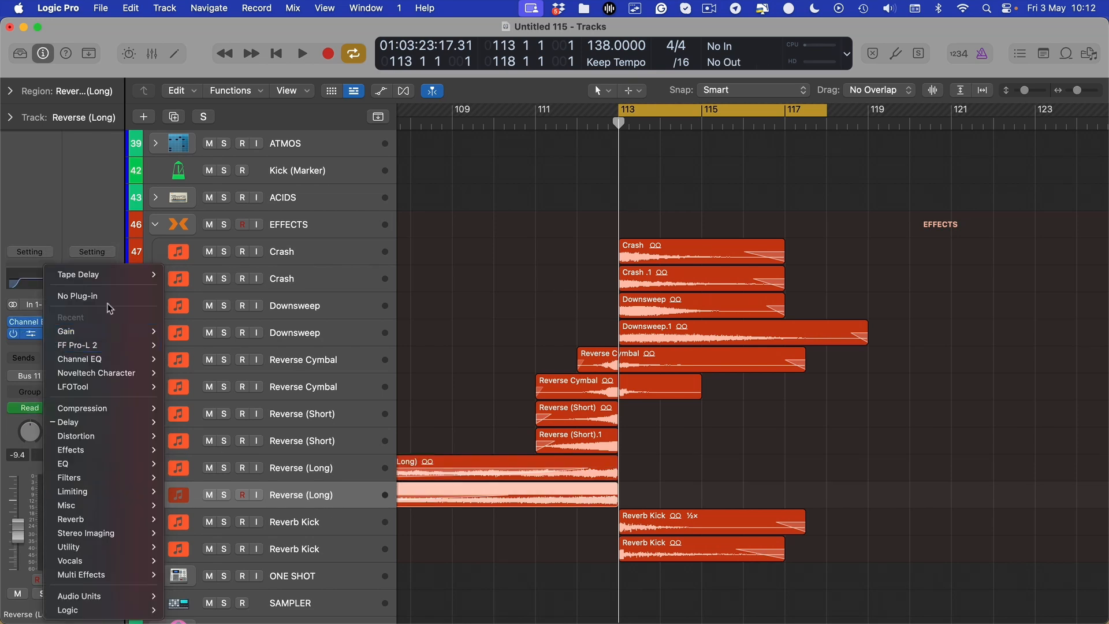
click(95, 299)
click(50, 339)
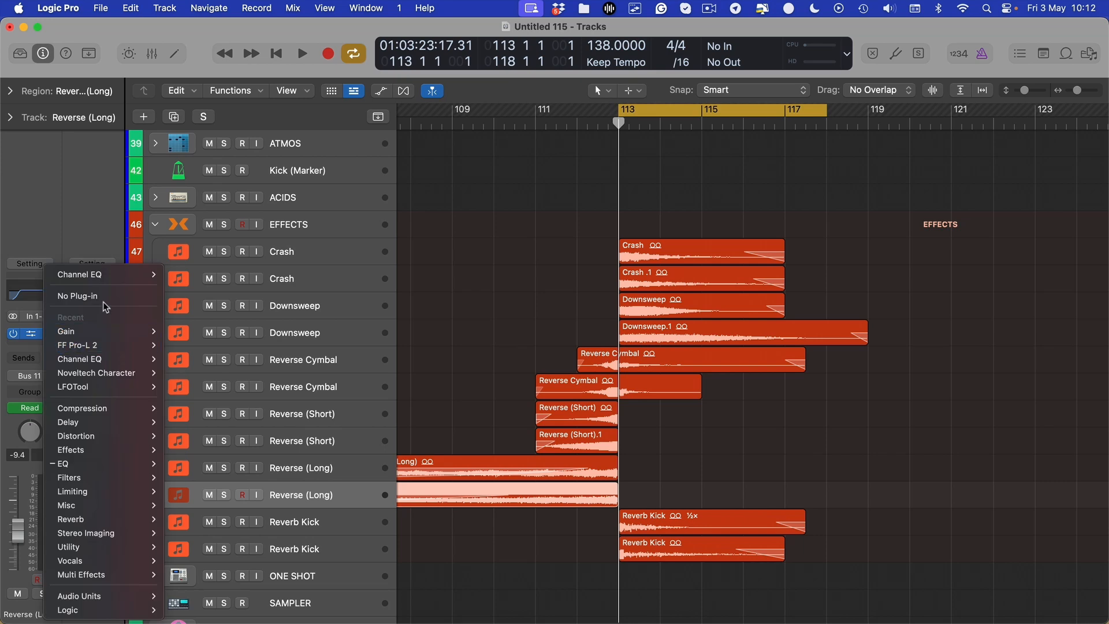
click(93, 294)
scroll(600, 363, left, 5)
scroll(564, 417, right, 4)
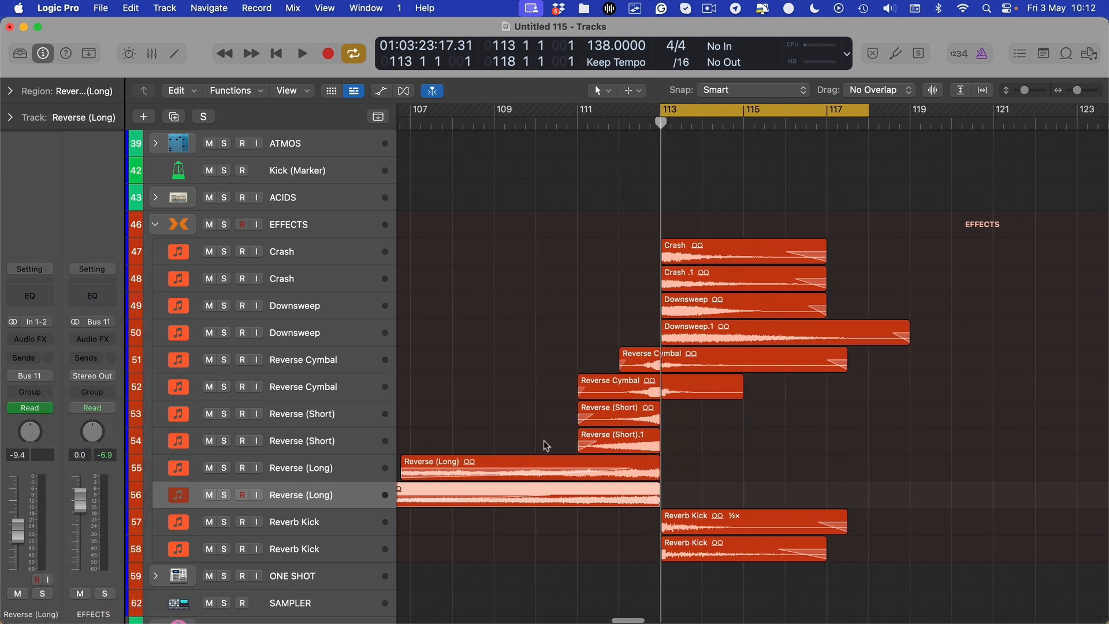
Step: Remove the LFOTool and Channel EQ plug-ins that are still on the second Downsweep track
click(310, 314)
click(315, 331)
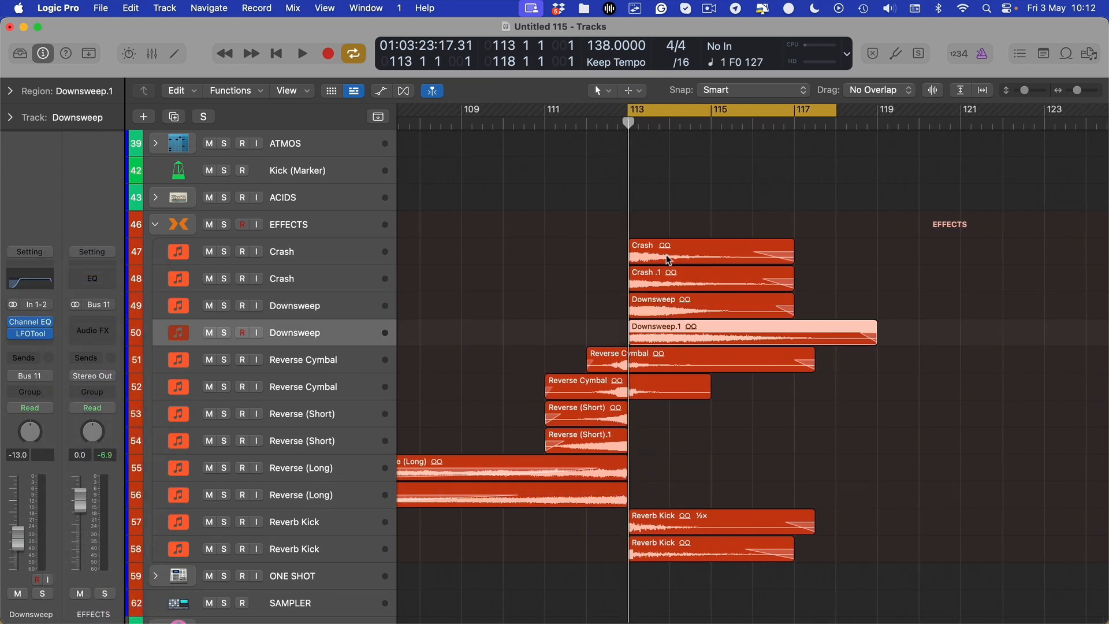
scroll(669, 260, right, 2)
click(49, 334)
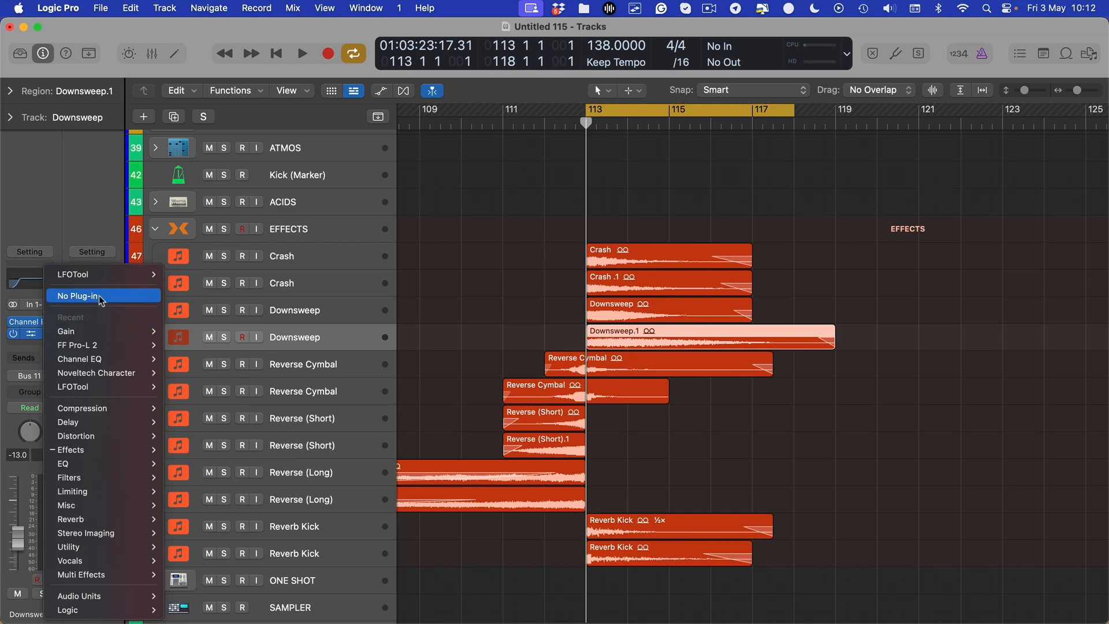
click(99, 296)
click(49, 334)
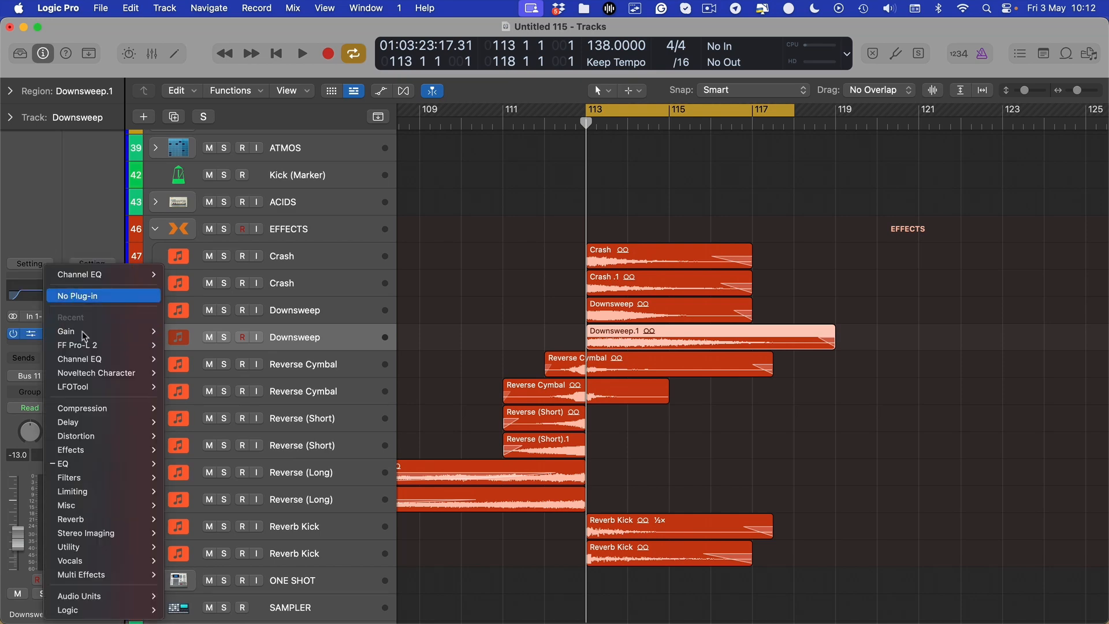
click(84, 295)
Step: Set the cycle range from bar 113 to bar 119 so it covers the whole second Downsweep region
scroll(551, 303, up, 3)
scroll(551, 303, right, 3)
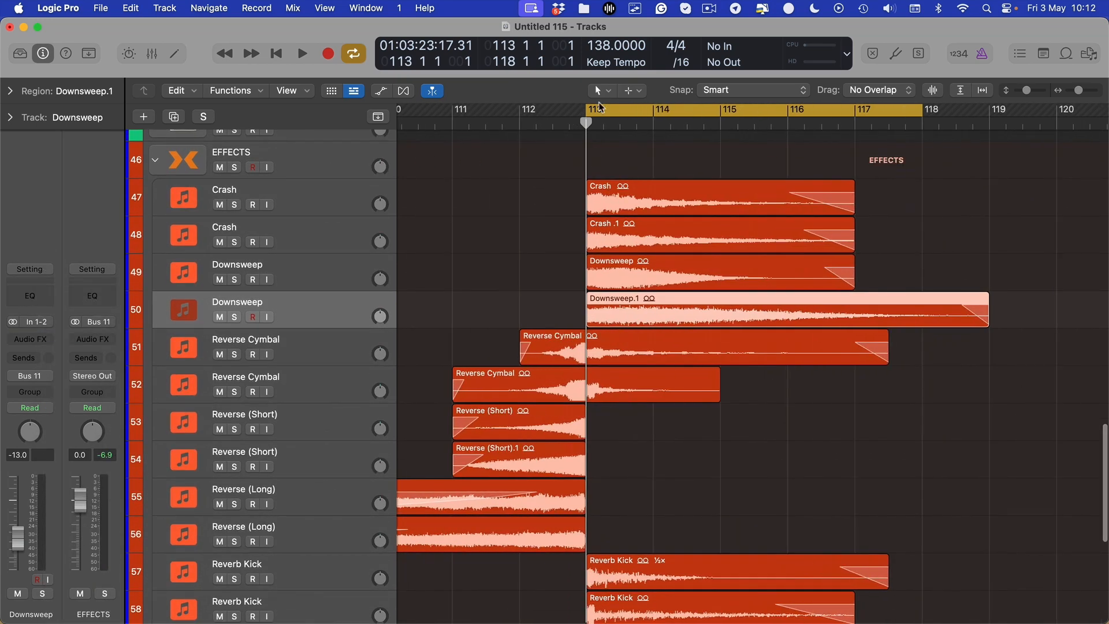
drag(588, 110, 981, 141)
scroll(896, 185, right, 3)
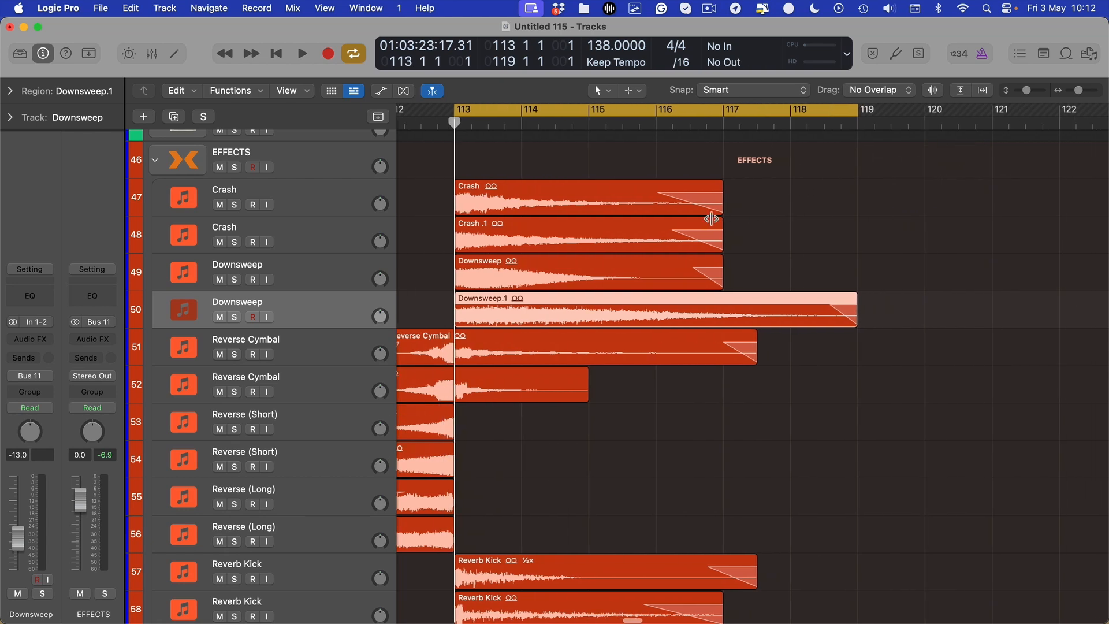
drag(711, 218, 784, 216)
drag(717, 211, 888, 211)
key(super+z)
Step: Select the first Crash region, solo its track and play it from bar 113
click(481, 169)
scroll(693, 197, left, 2)
key(super+z)
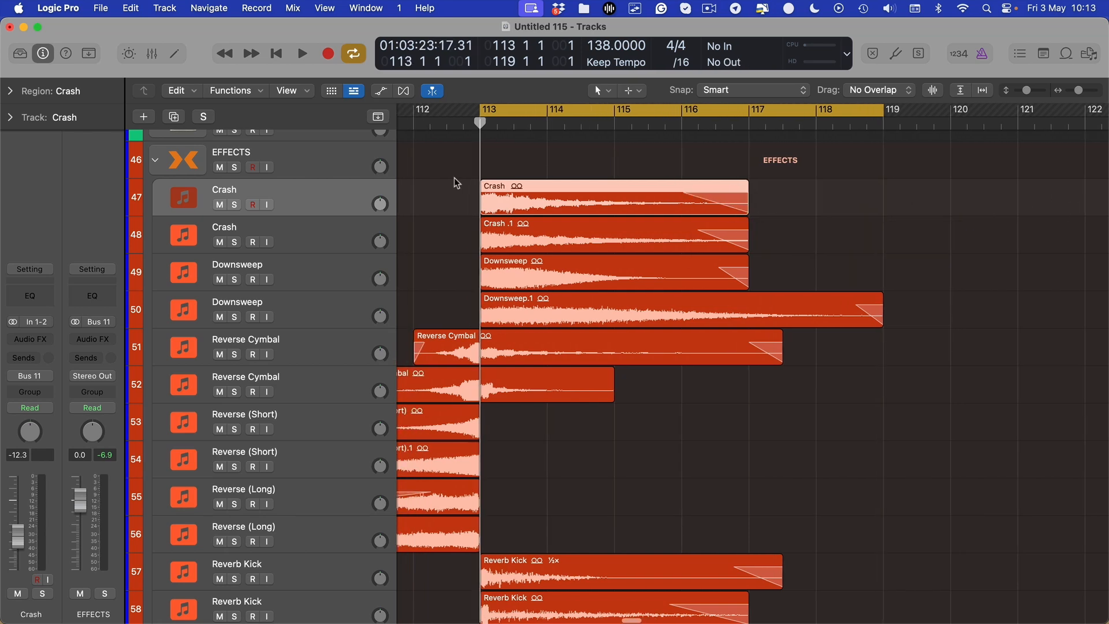
key(s)
key(space)
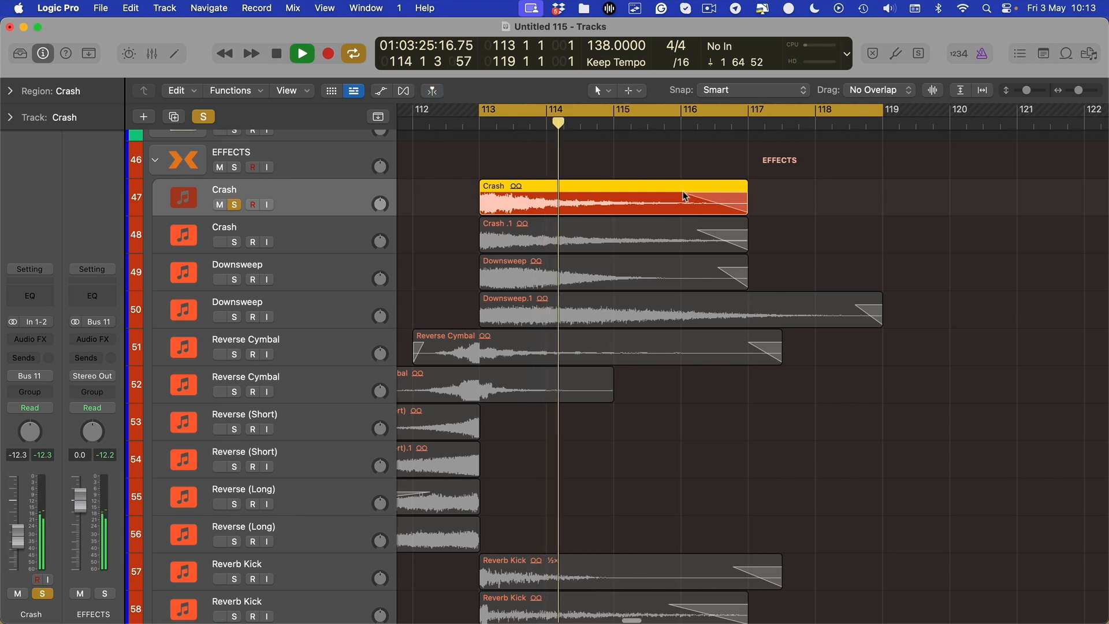
Step: Lengthen the first Crash region so it ends at bar 118, and keep its track selected
scroll(682, 199, right, 1)
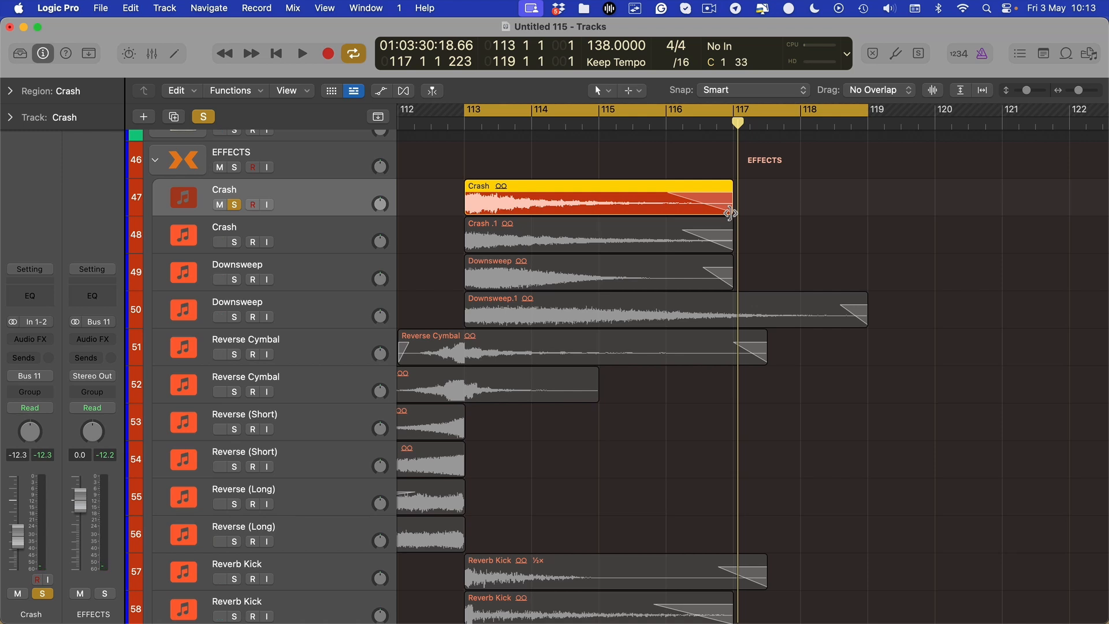
drag(730, 213, 796, 215)
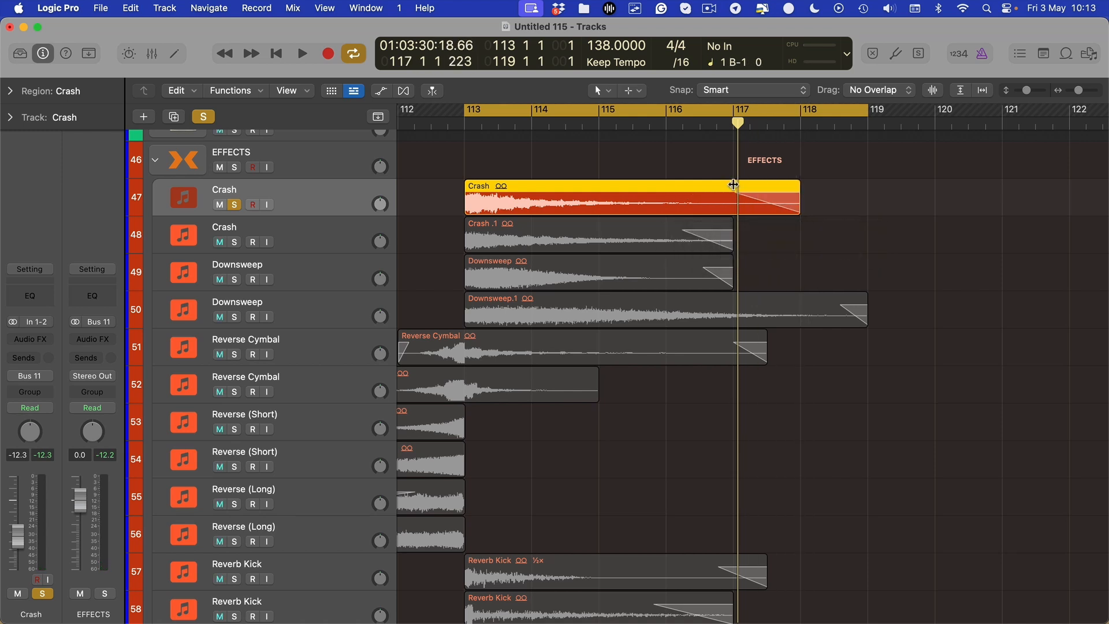
scroll(744, 220, down, 1)
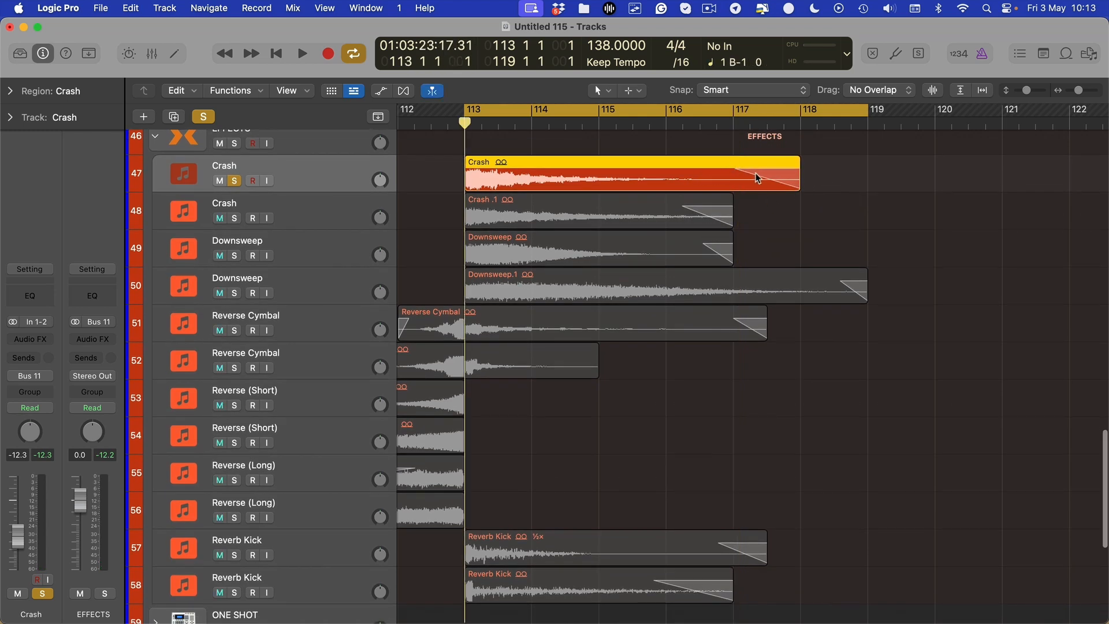
click(432, 203)
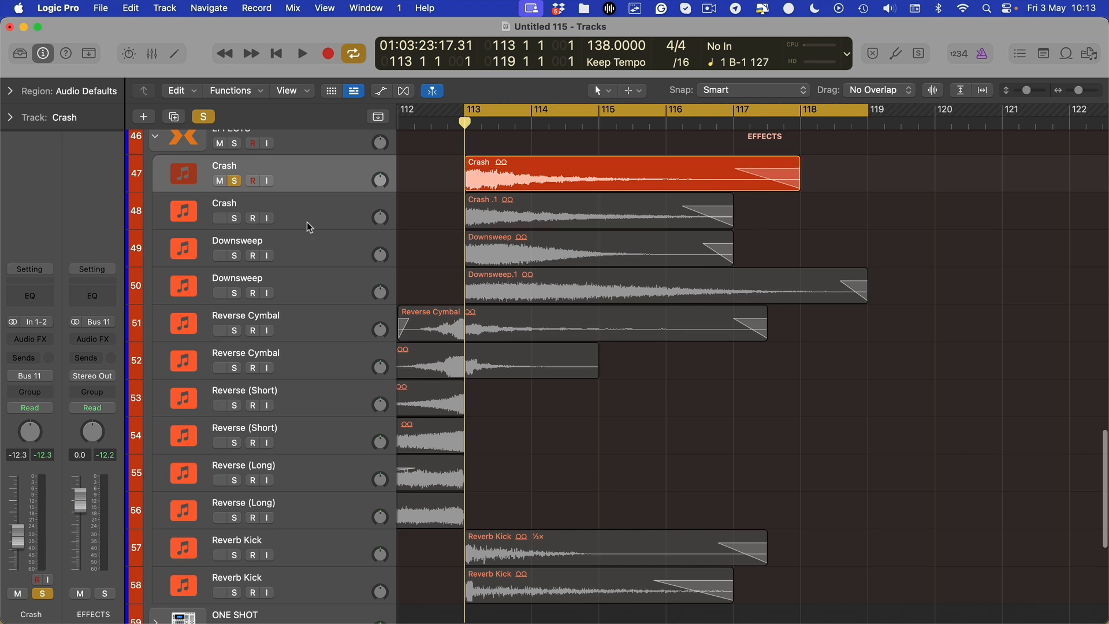
click(335, 176)
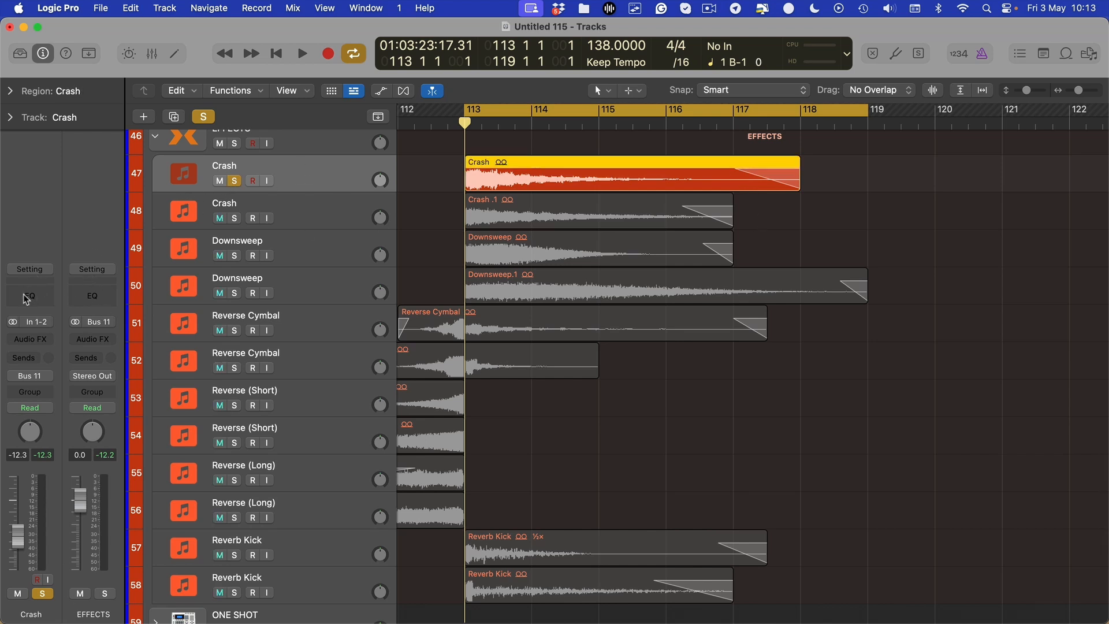
Step: Insert a Channel EQ on the first Crash track and raise its low-cut filter to about 496 Hz
click(26, 297)
click(398, 264)
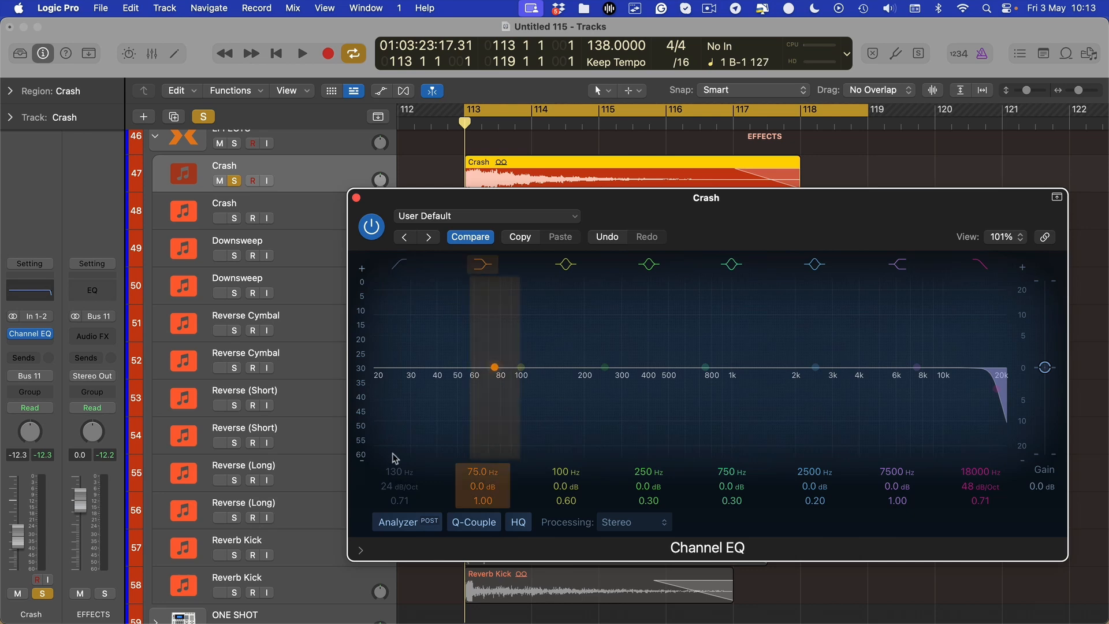
key(space)
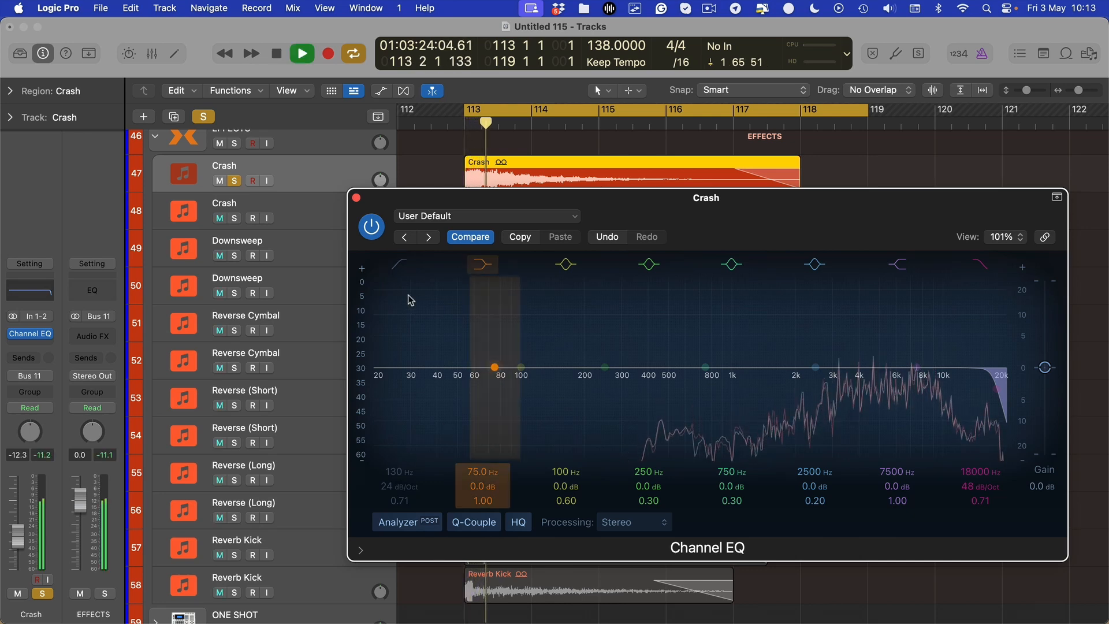
click(398, 268)
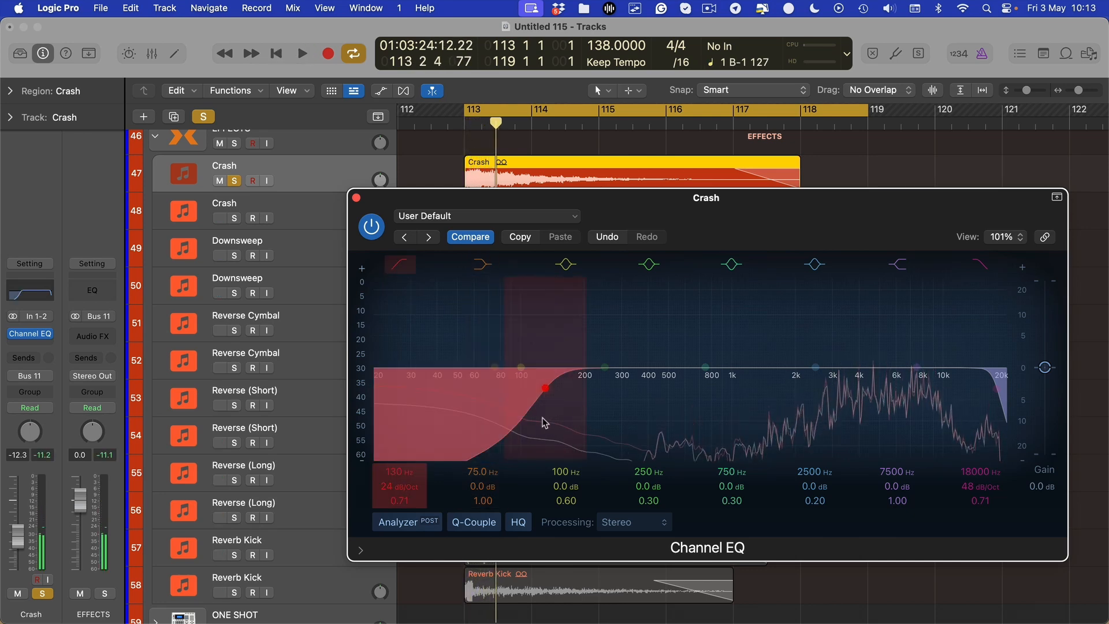
drag(399, 472, 398, 457)
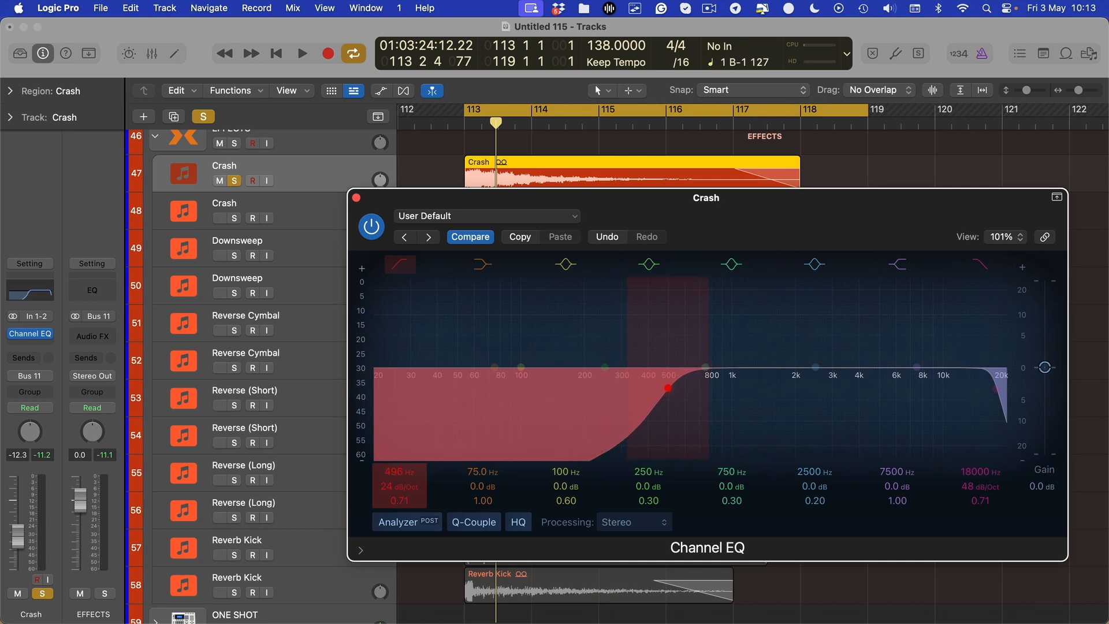
Step: Play the soloed crash with the Channel EQ bypassed to compare its sound, and switch the EQ back on
key(space)
click(371, 227)
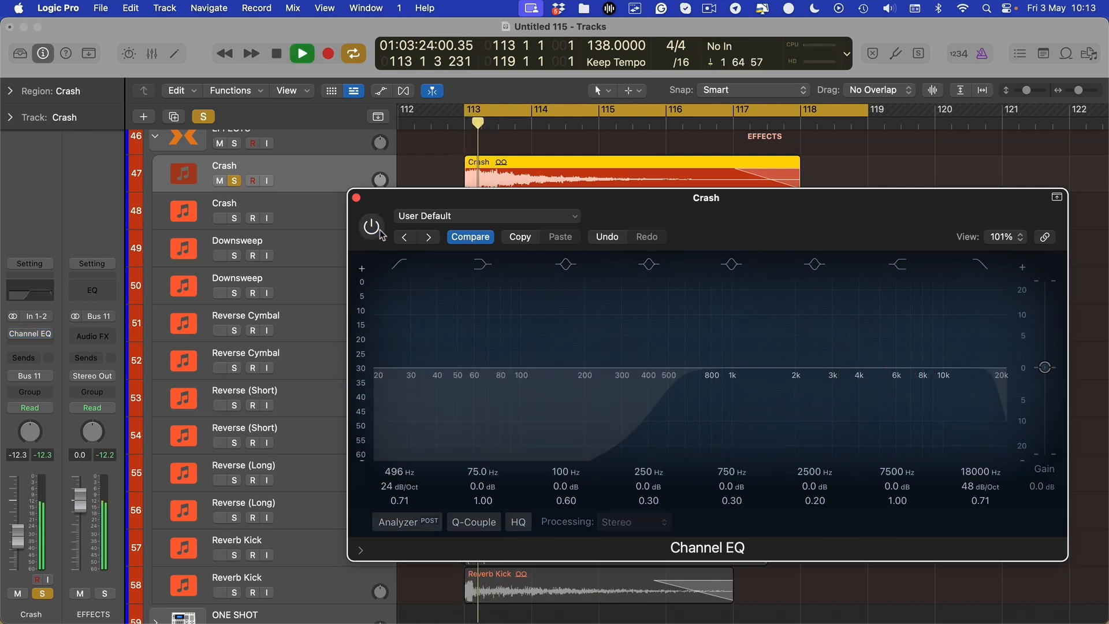
key(space)
click(393, 266)
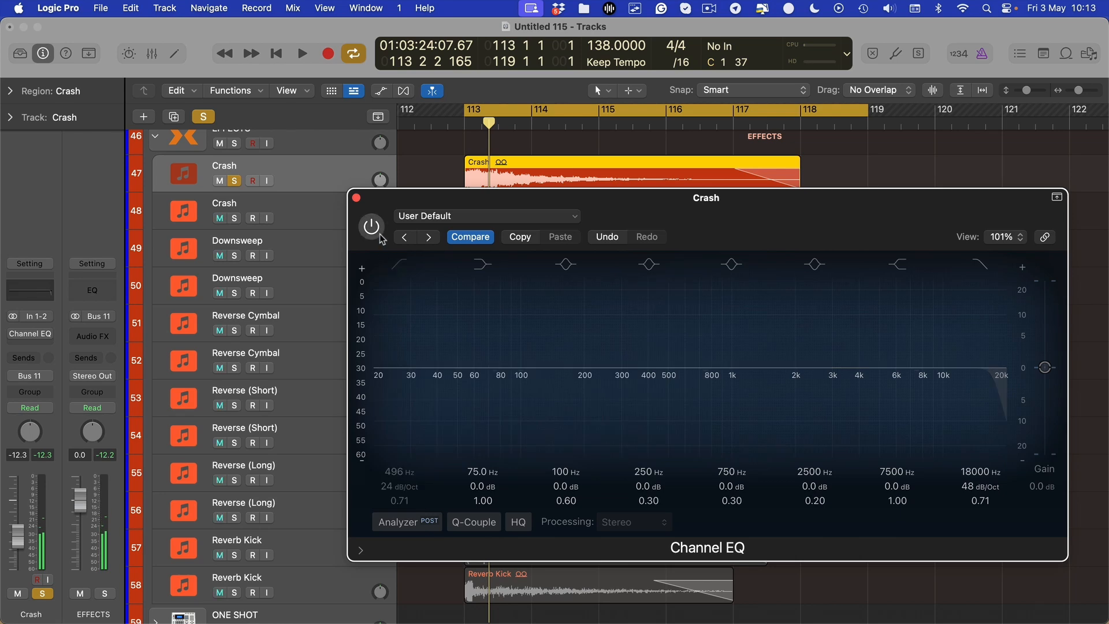
click(372, 226)
Step: Turn on the Channel EQ's low-cut filter on the Crash track and set it to 500 Hz
click(393, 265)
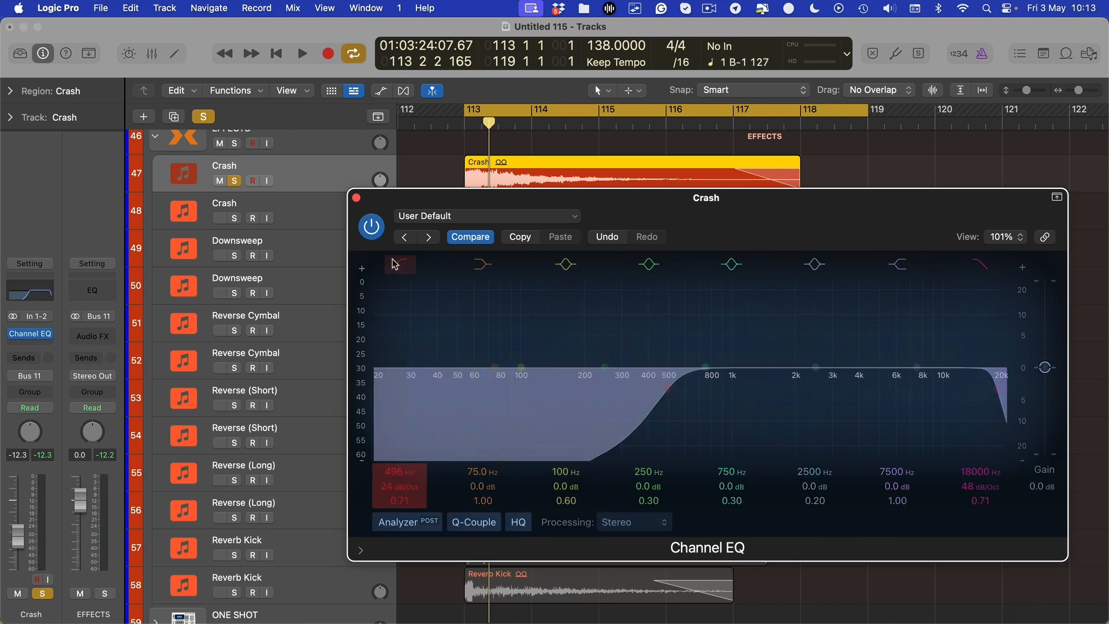
drag(668, 388, 670, 387)
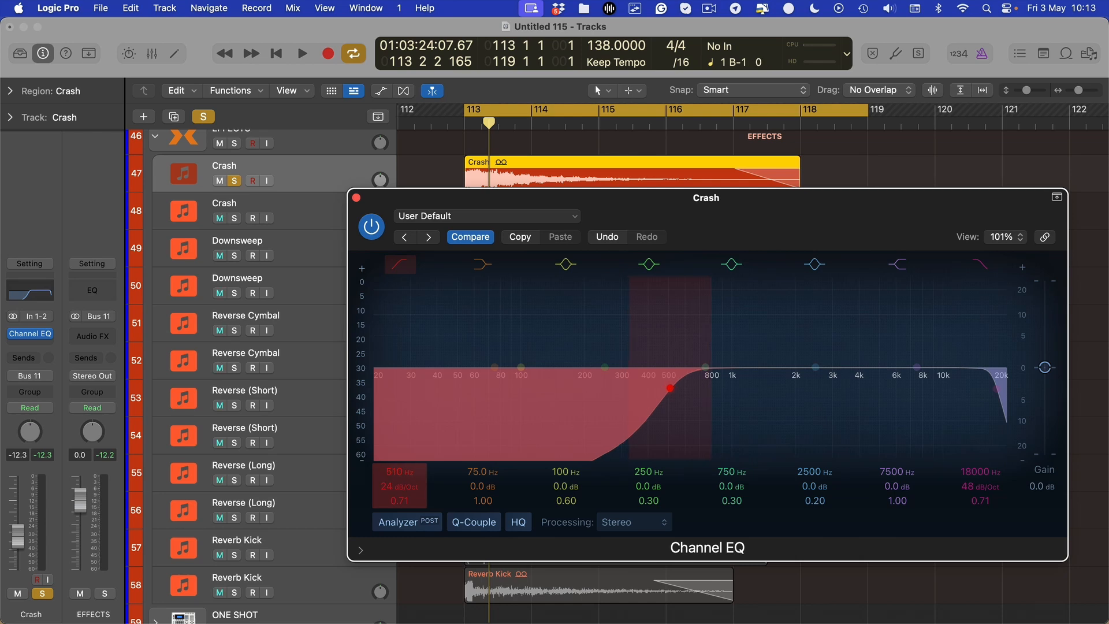
drag(391, 465, 391, 468)
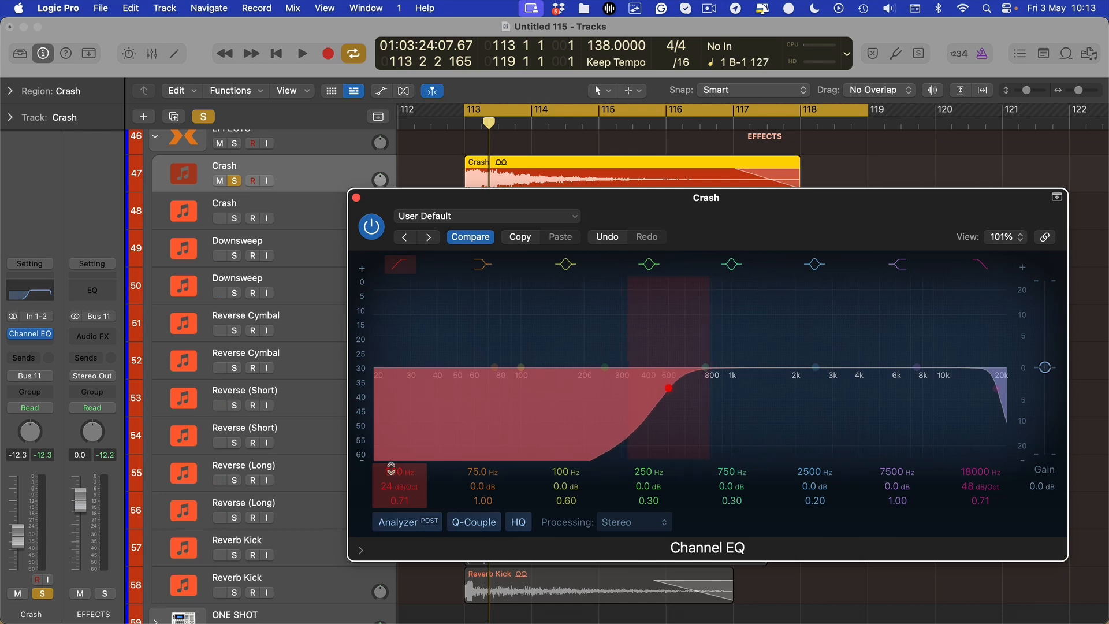
Step: Play the crash with the low-cut filter switched off to examine its low frequencies in the EQ analyzer
click(407, 270)
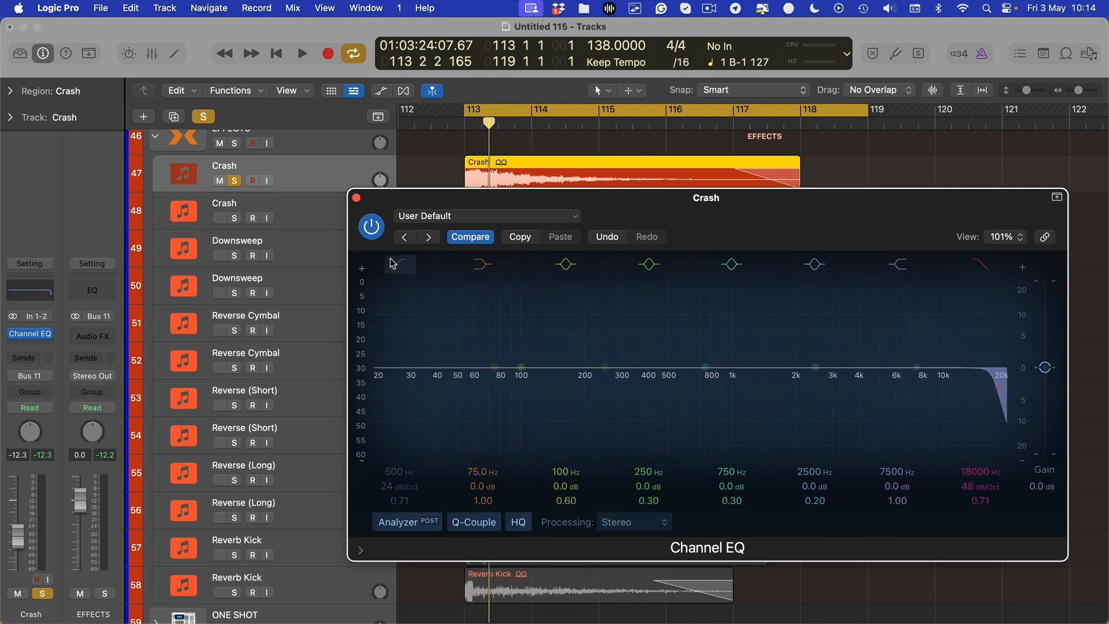
click(393, 264)
click(404, 269)
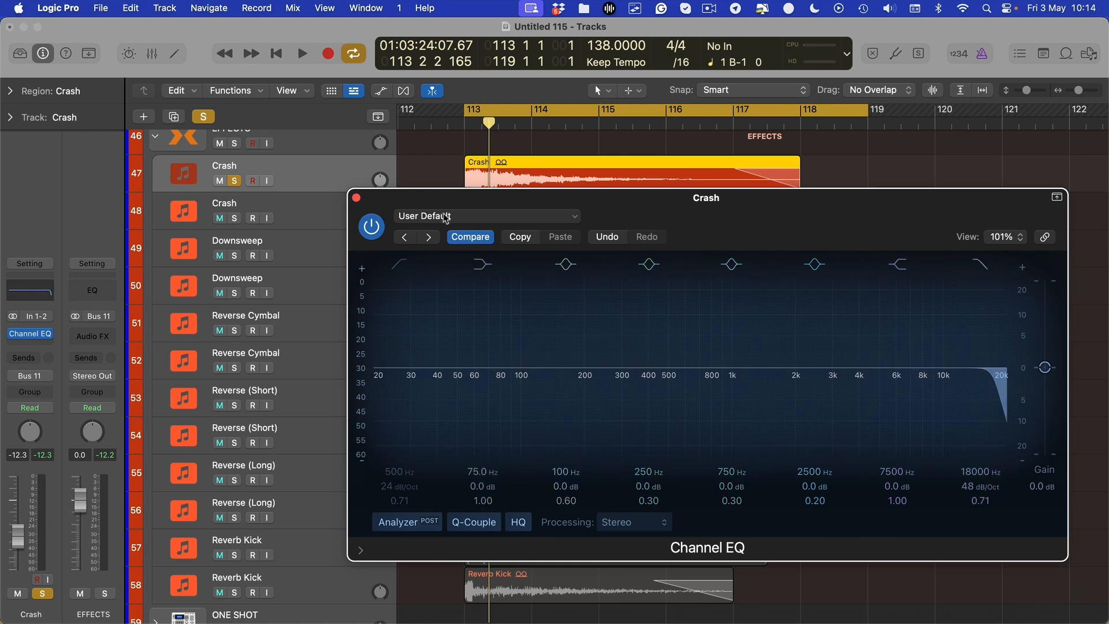
drag(459, 200, 433, 211)
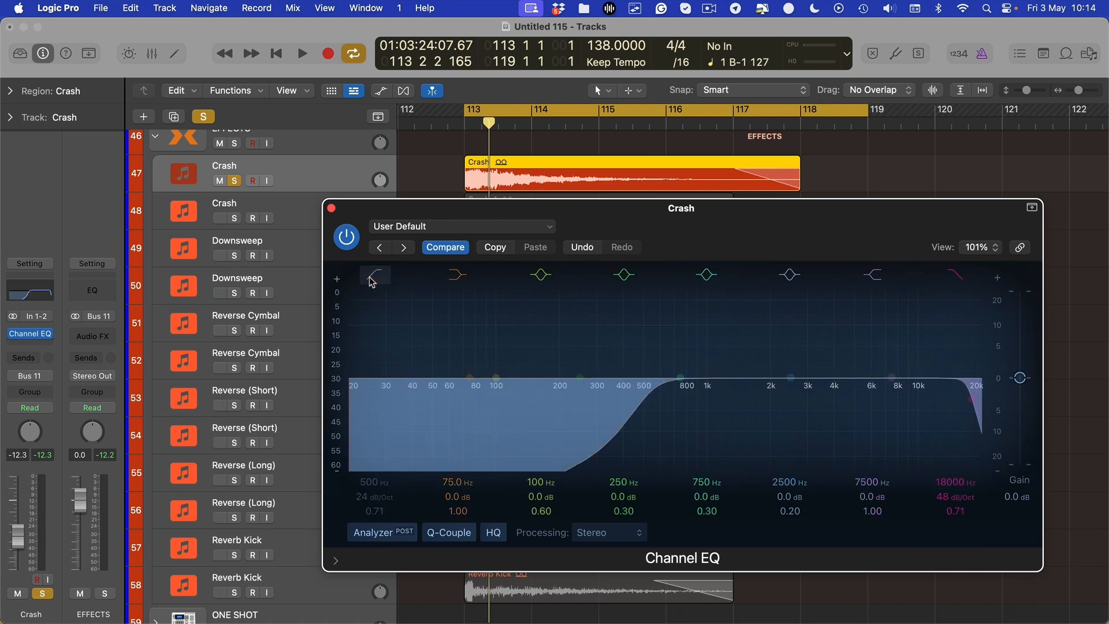
drag(416, 218, 380, 211)
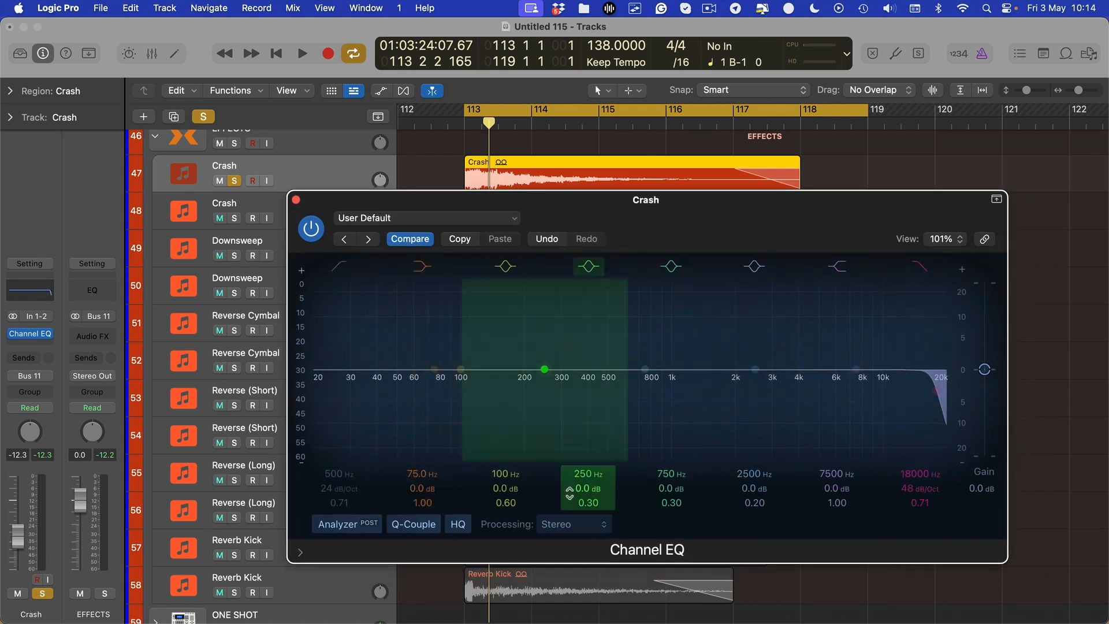
key(space)
key(space)
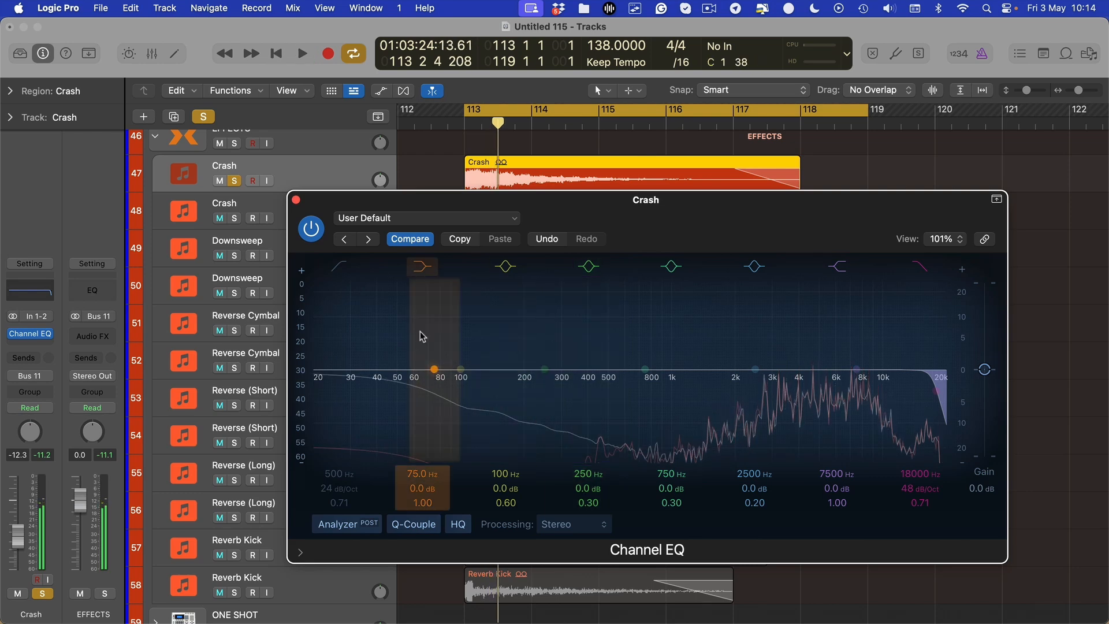
Step: Turn on the Crash Channel EQ's low-cut filter and lower its frequency to about 406 Hz
click(342, 267)
drag(605, 406, 587, 408)
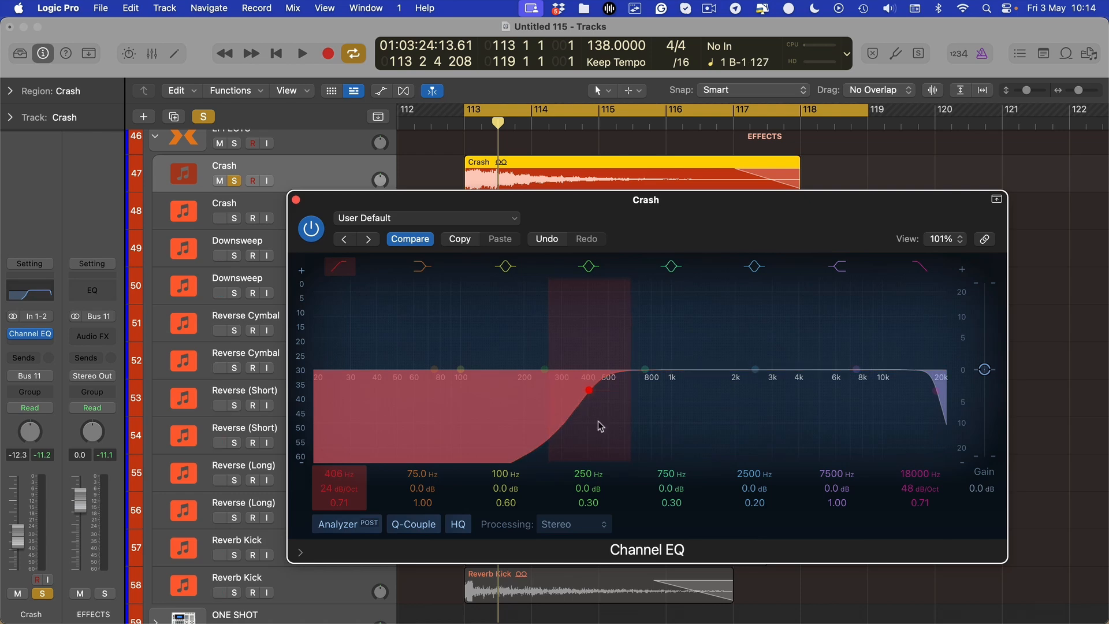
Step: Play the soloed crash repeatedly while toggling the low-cut filter to compare the sound with and without it
click(340, 269)
key(space)
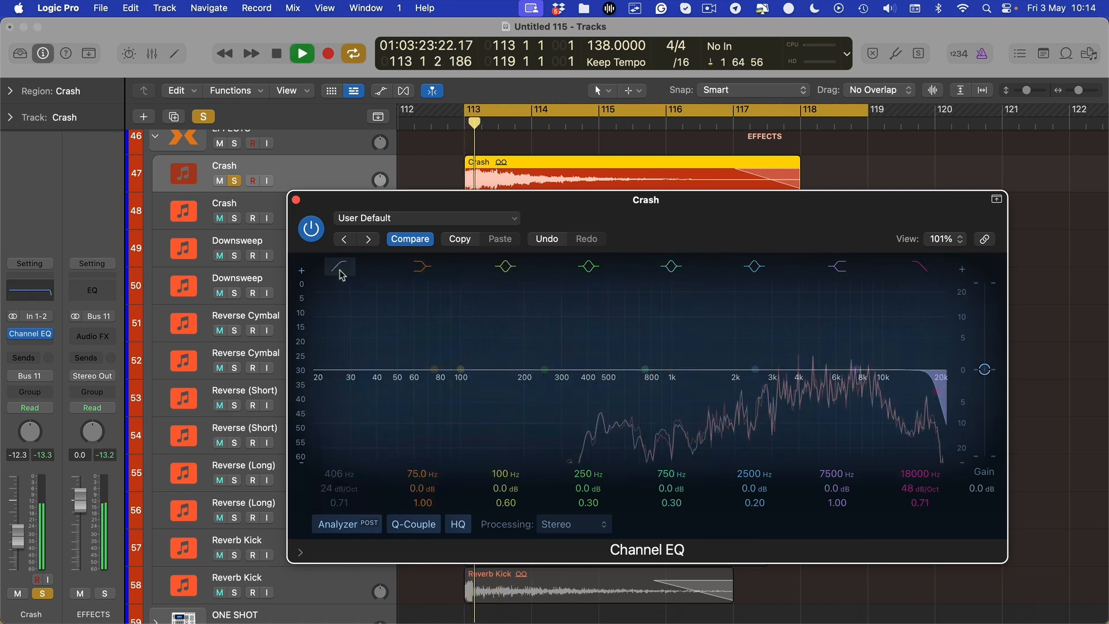
click(340, 270)
key(space)
key(space)
click(340, 270)
key(space)
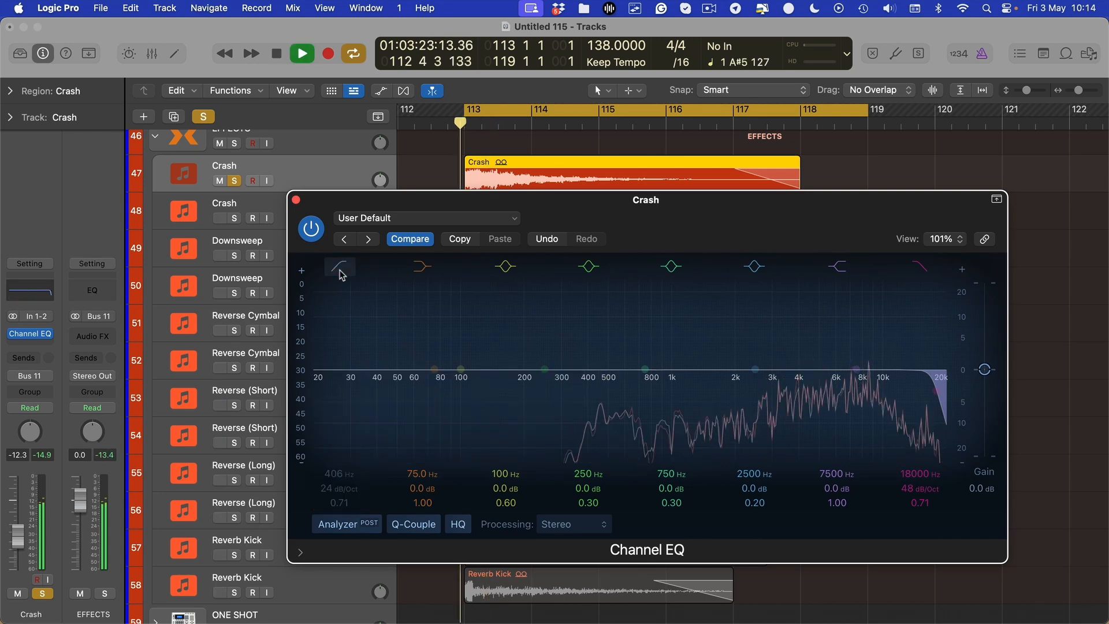
key(space)
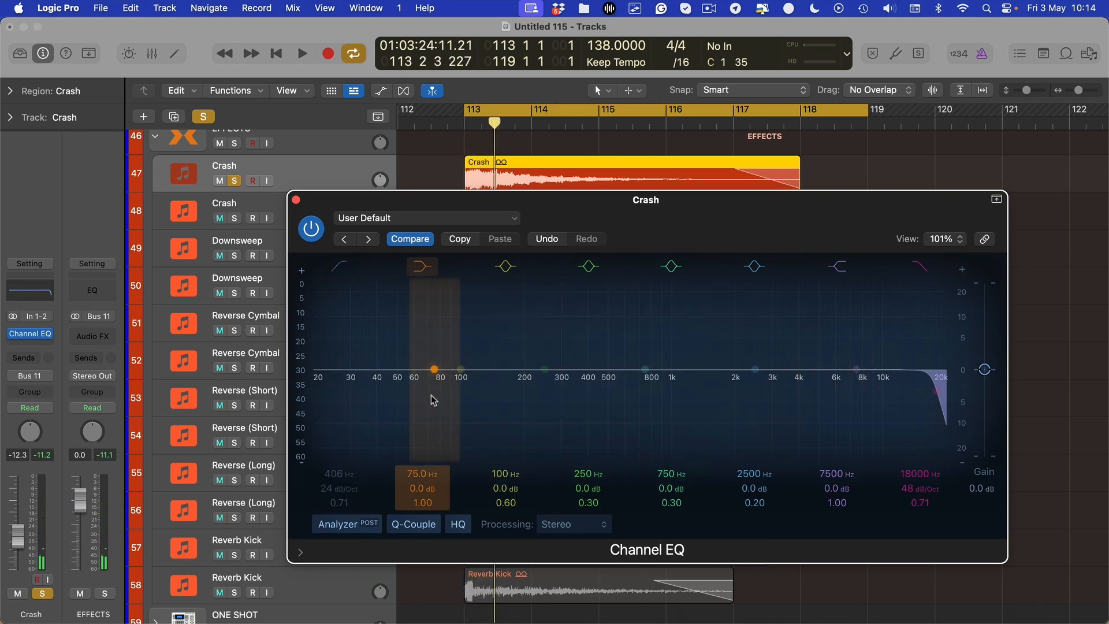
key(space)
key(space)
key(space)
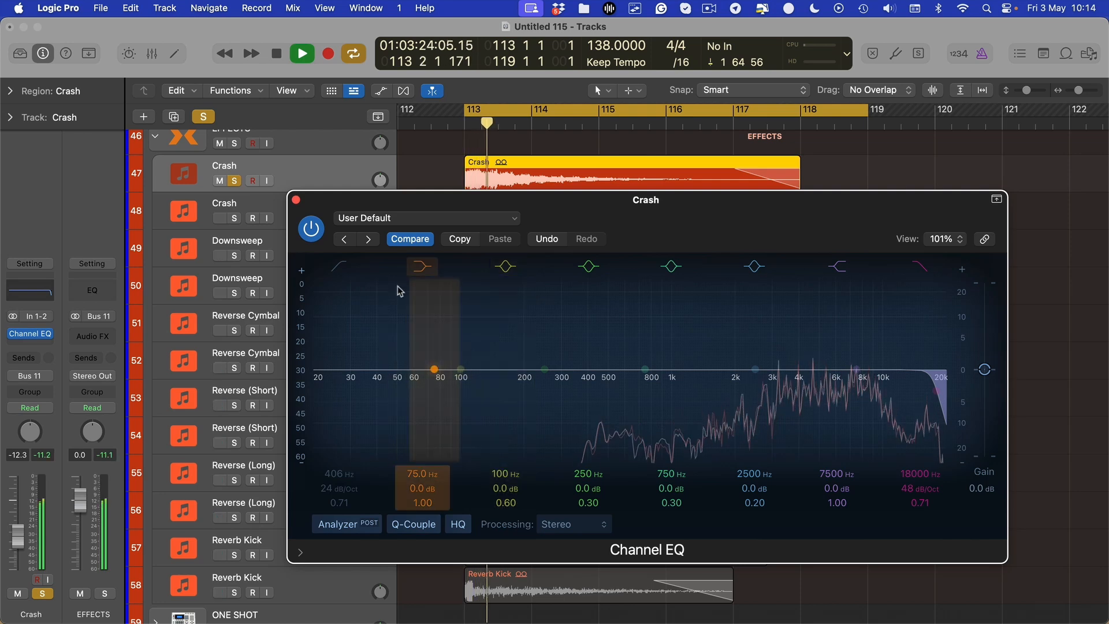
Step: Switch the low-cut filter back on and set its frequency to 400 Hz
click(343, 268)
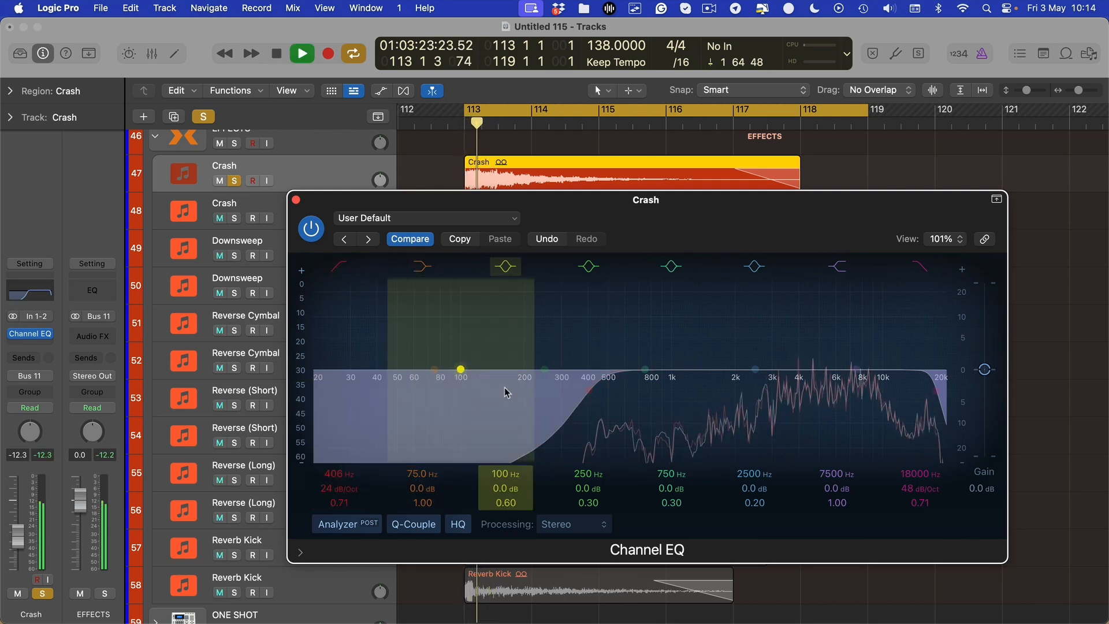
key(space)
drag(338, 474, 334, 470)
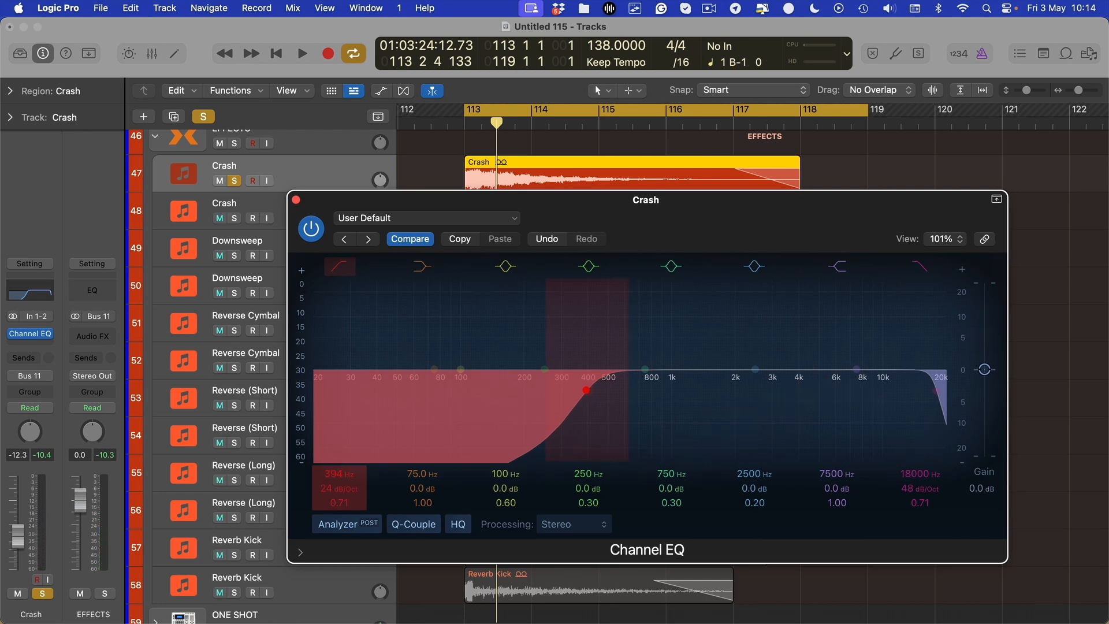
click(351, 271)
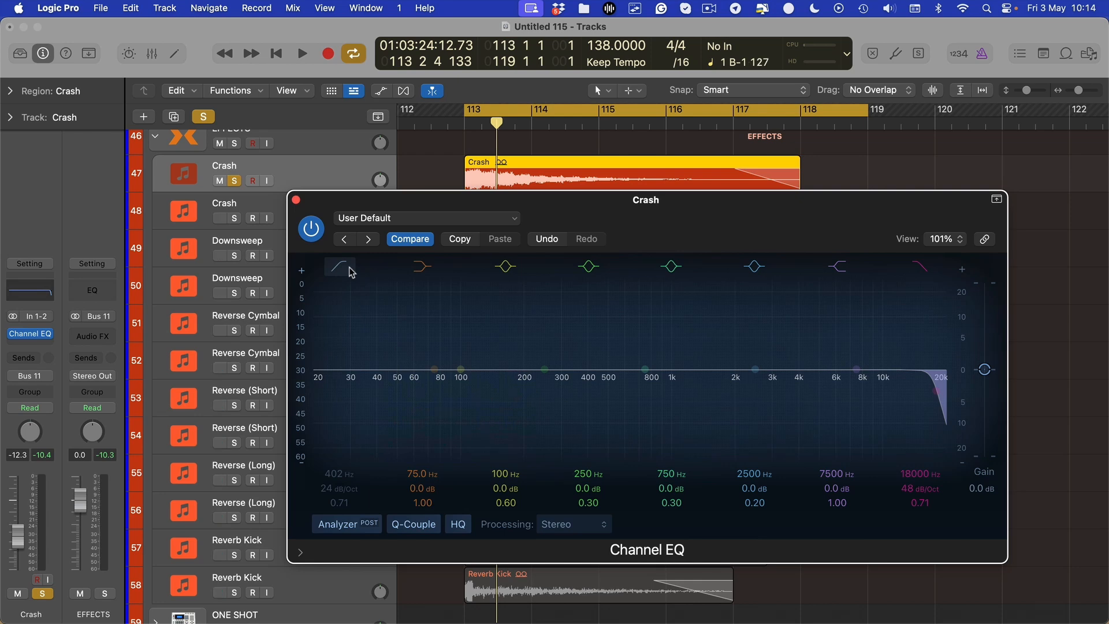
click(351, 271)
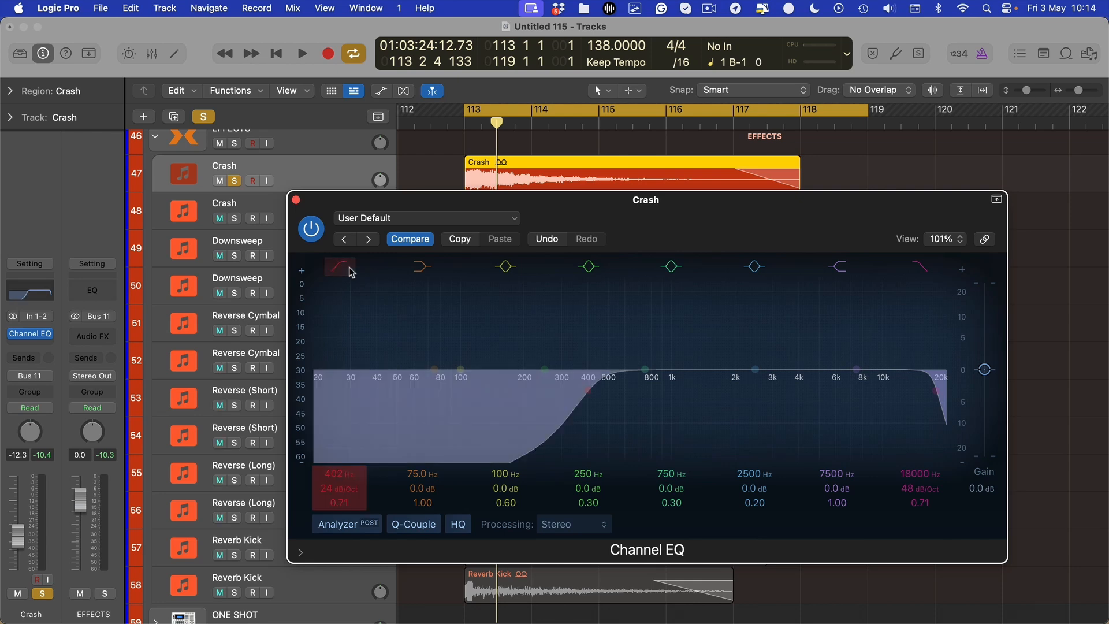
double_click(330, 470)
text(40)
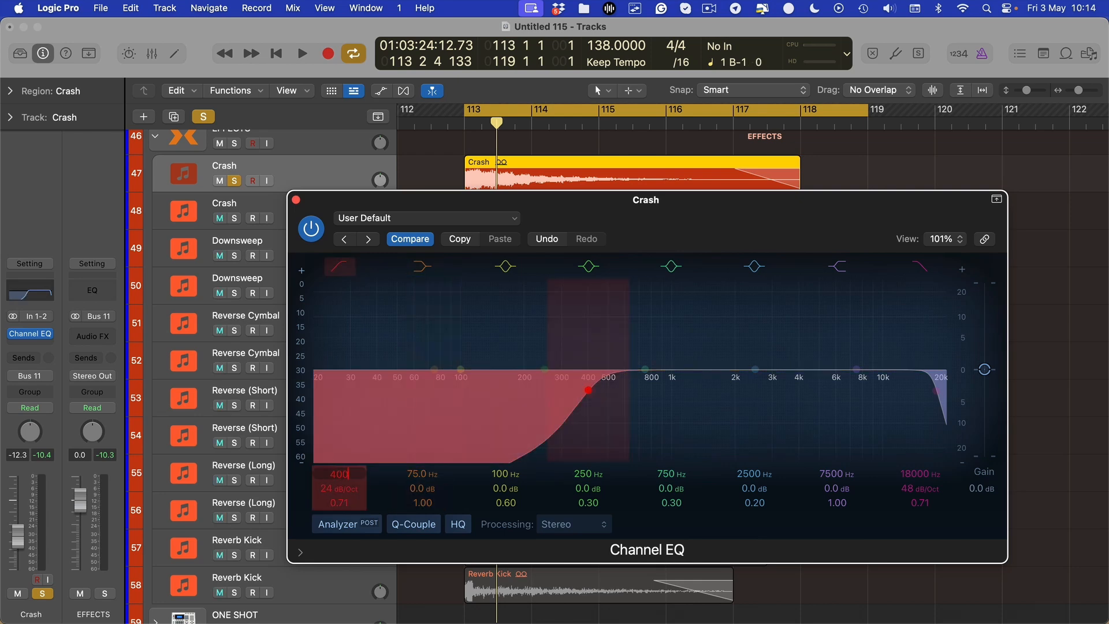
text(0)
key(Return)
Step: Move the Channel EQ window aside and toggle the low-cut filter off and on to compare the curve
drag(535, 210, 478, 198)
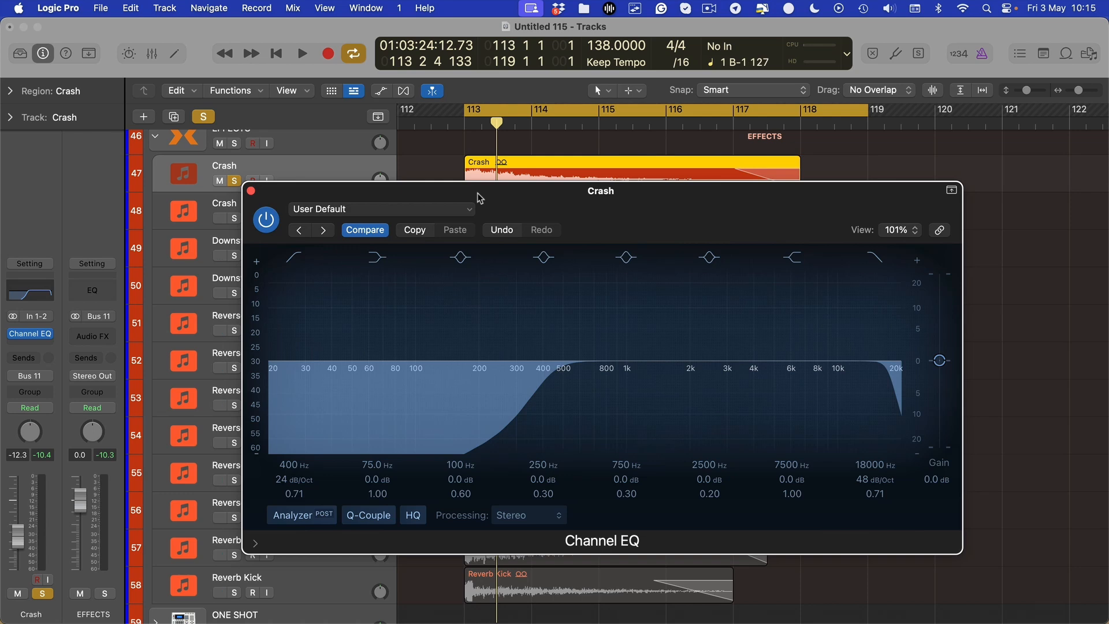
click(293, 258)
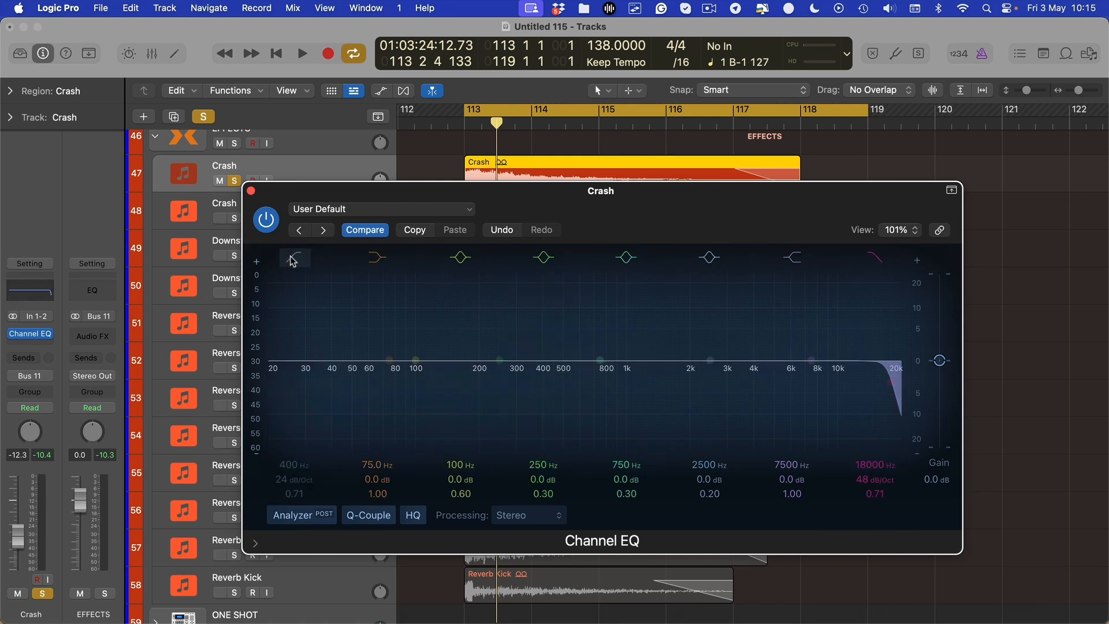
click(292, 259)
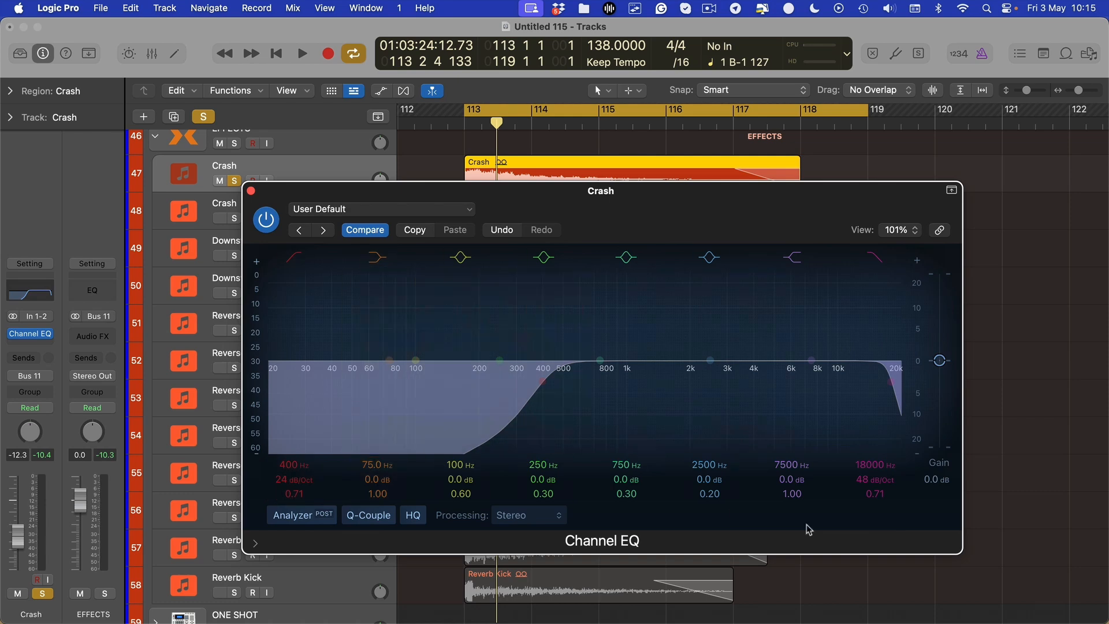
Step: Compare the crash with the 18000 Hz high-cut filter off and on, leaving the filter enabled
click(874, 257)
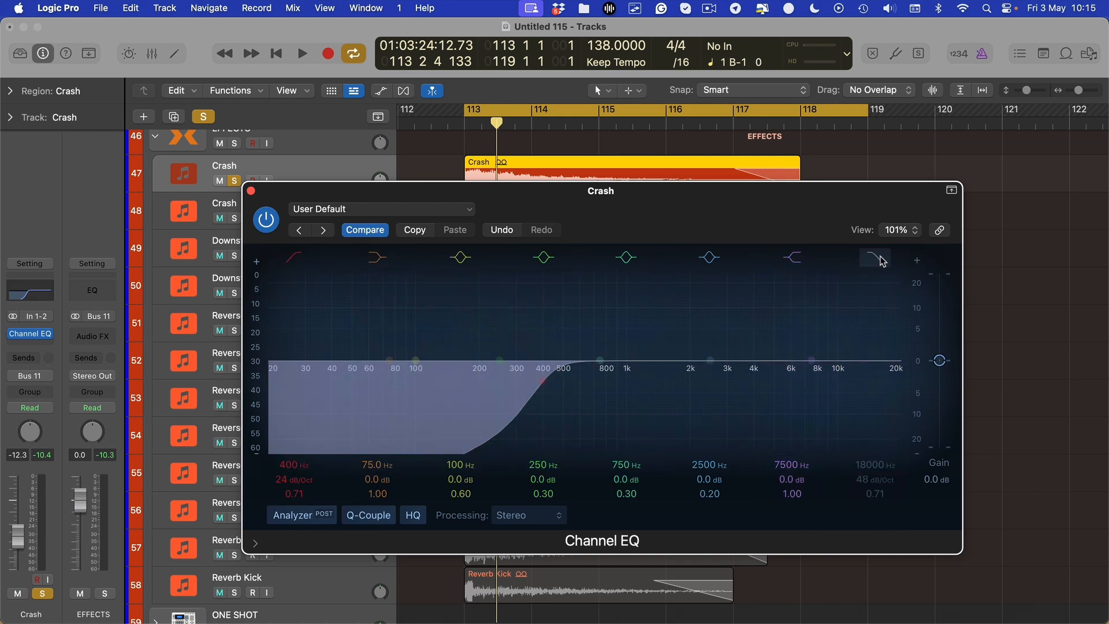
click(876, 257)
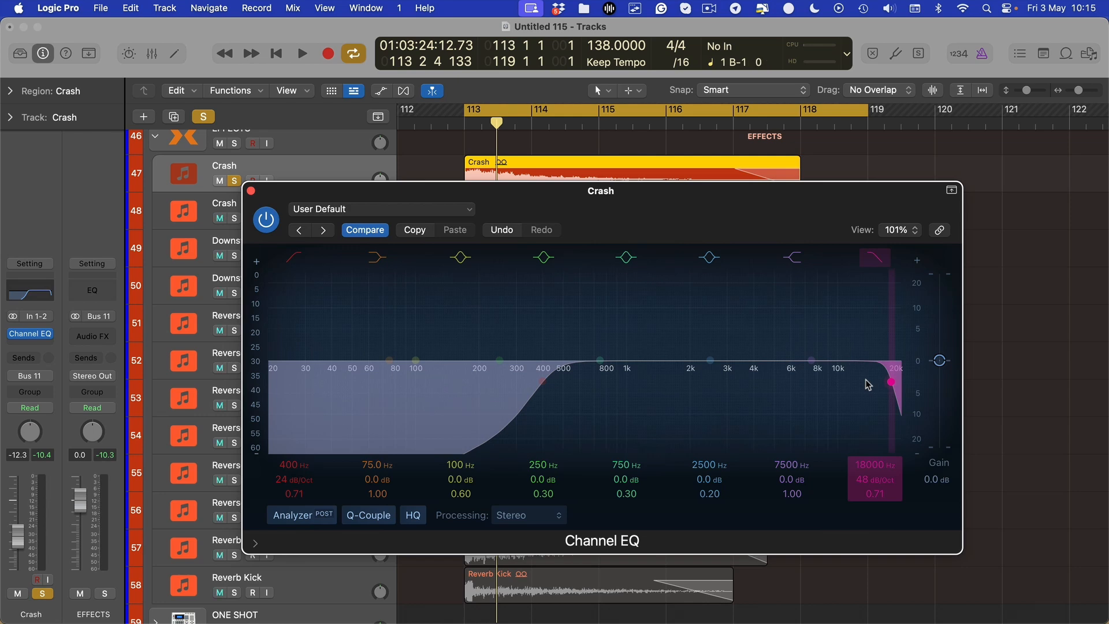
click(870, 261)
key(space)
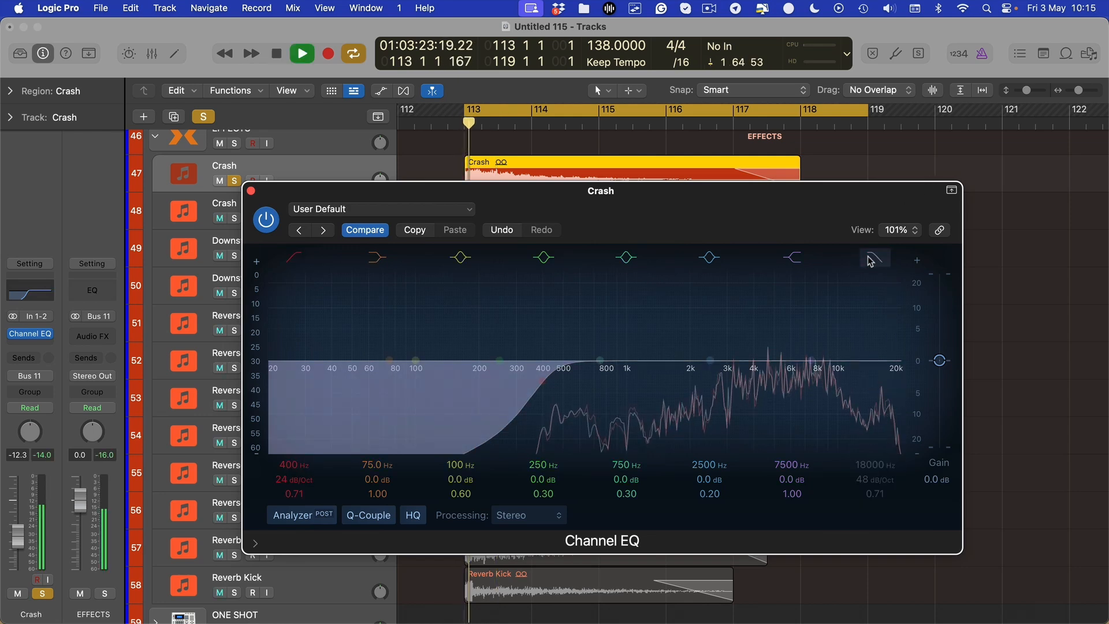
click(871, 261)
key(space)
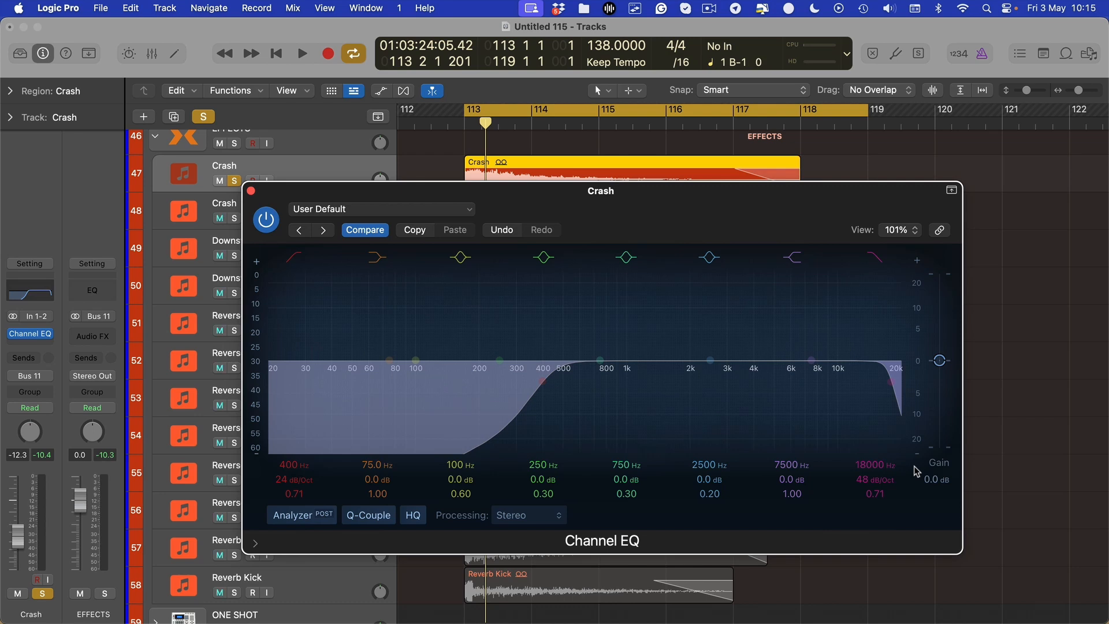
Step: Play the crash with both cut filters active, close the Channel EQ and deselect the region
key(space)
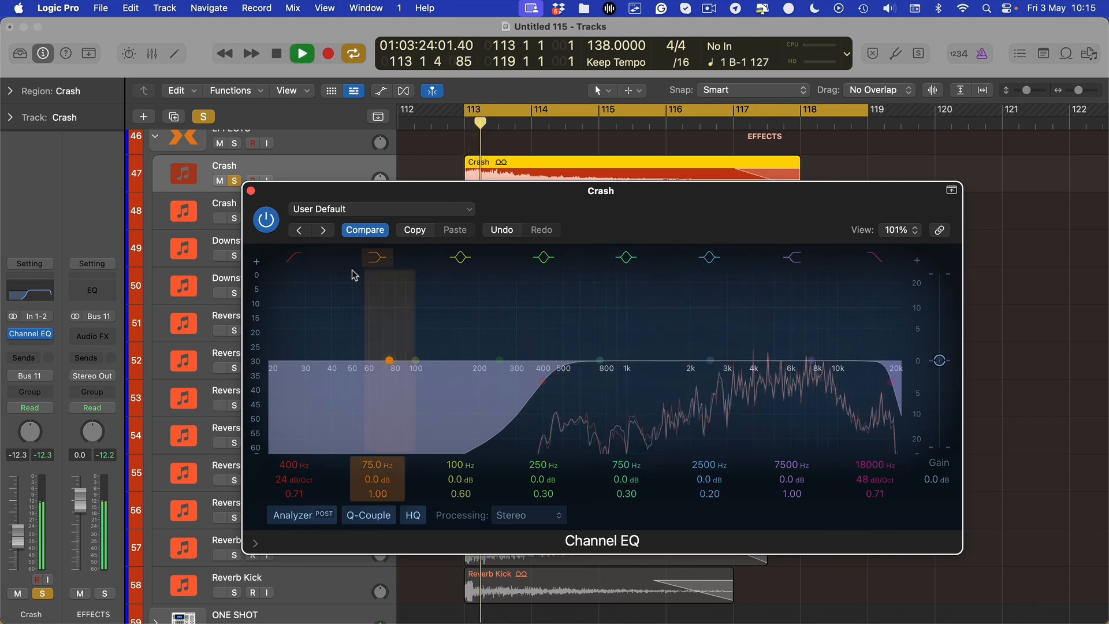
click(251, 191)
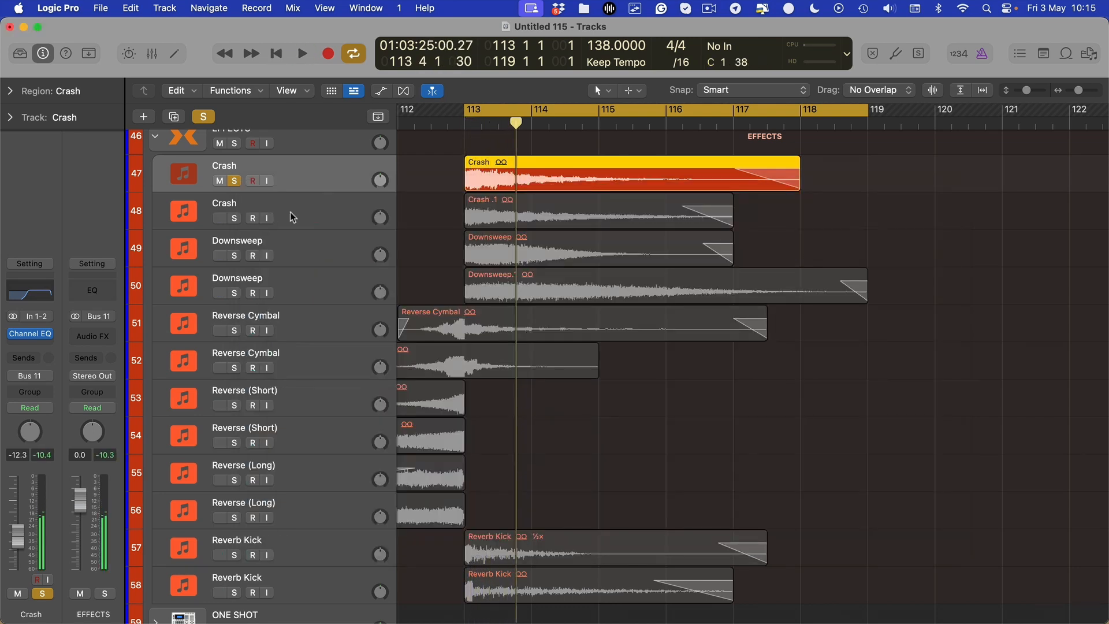
click(833, 191)
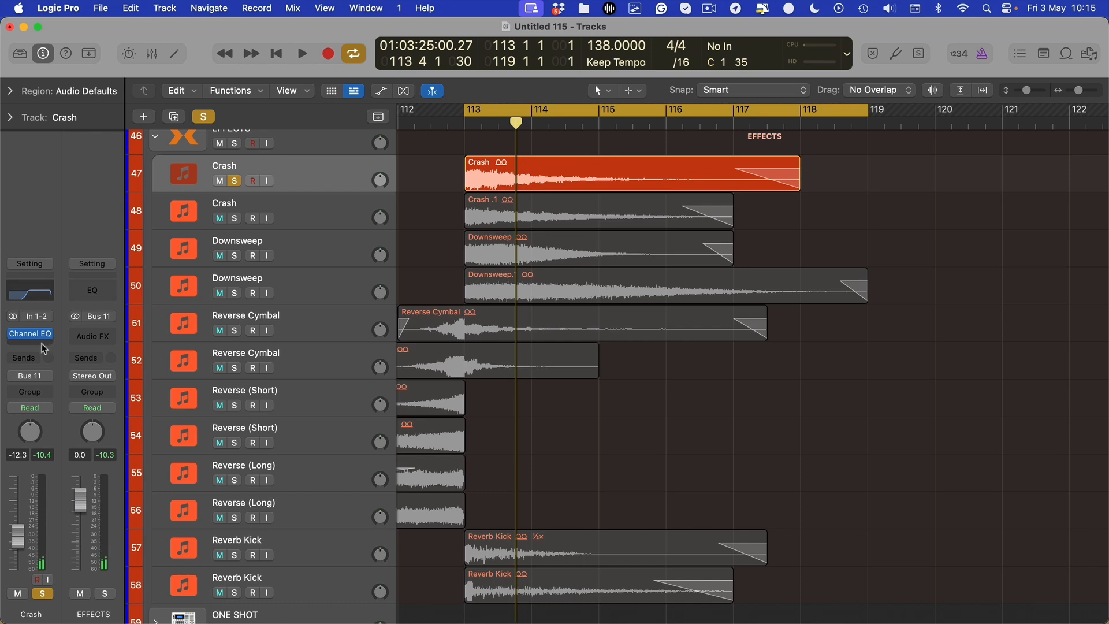
scroll(580, 281, up, 4)
scroll(577, 292, down, 3)
scroll(569, 298, up, 1)
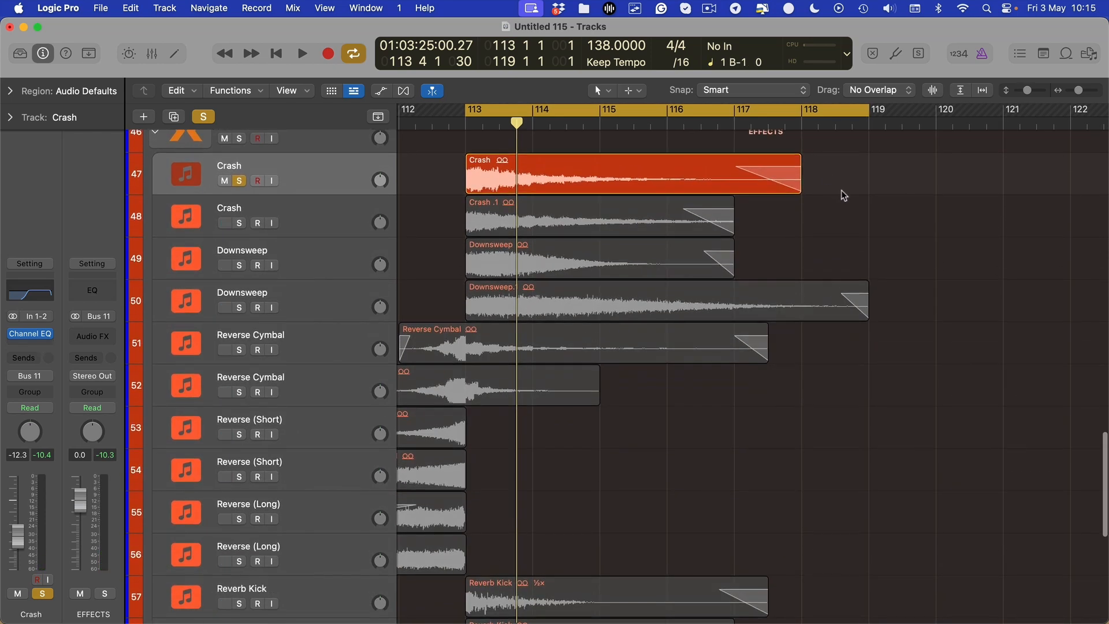
click(474, 109)
drag(470, 110, 569, 124)
click(513, 113)
click(467, 114)
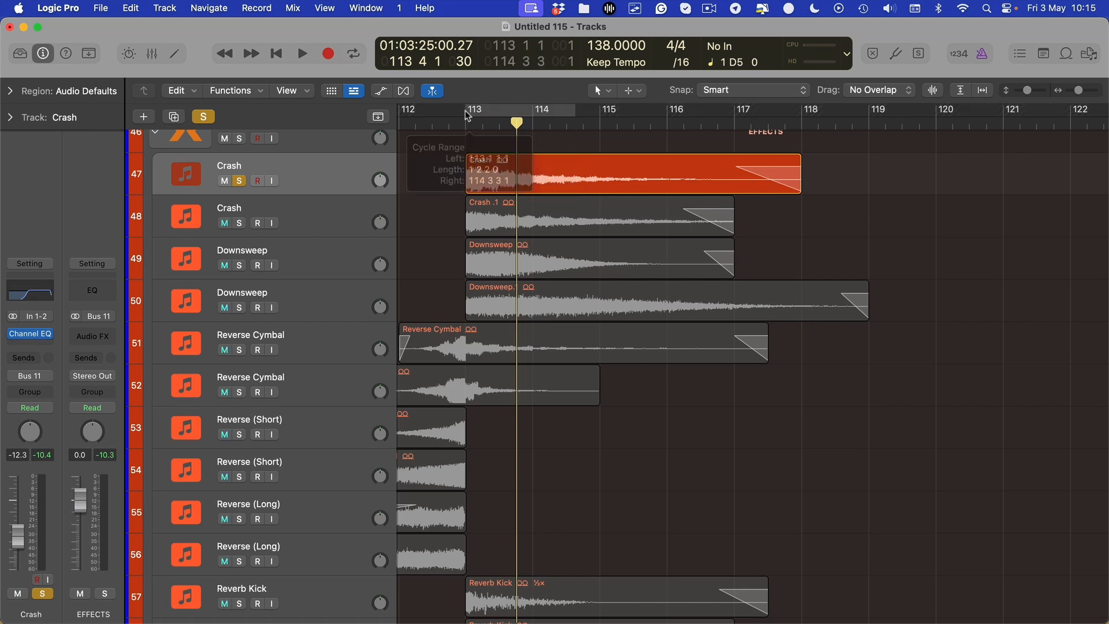
drag(466, 112, 517, 117)
key(shift+super+period)
key(shift+super+period)
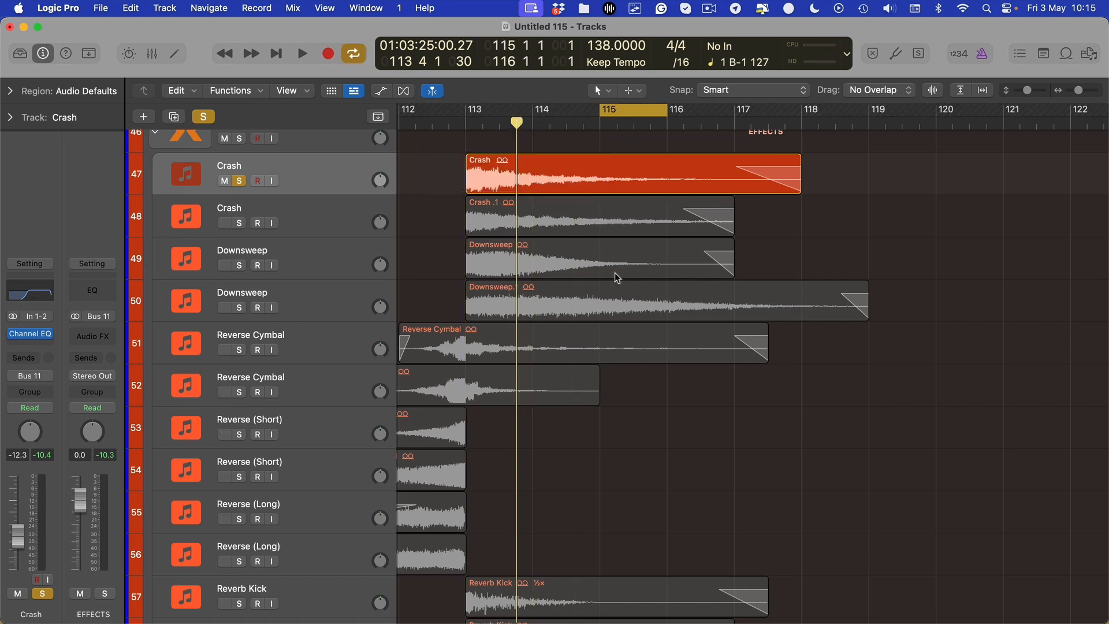
Step: Enlarge the track height, set the cycle range from bar 113 to bar 118 and play the soloed crash
key(super+Down)
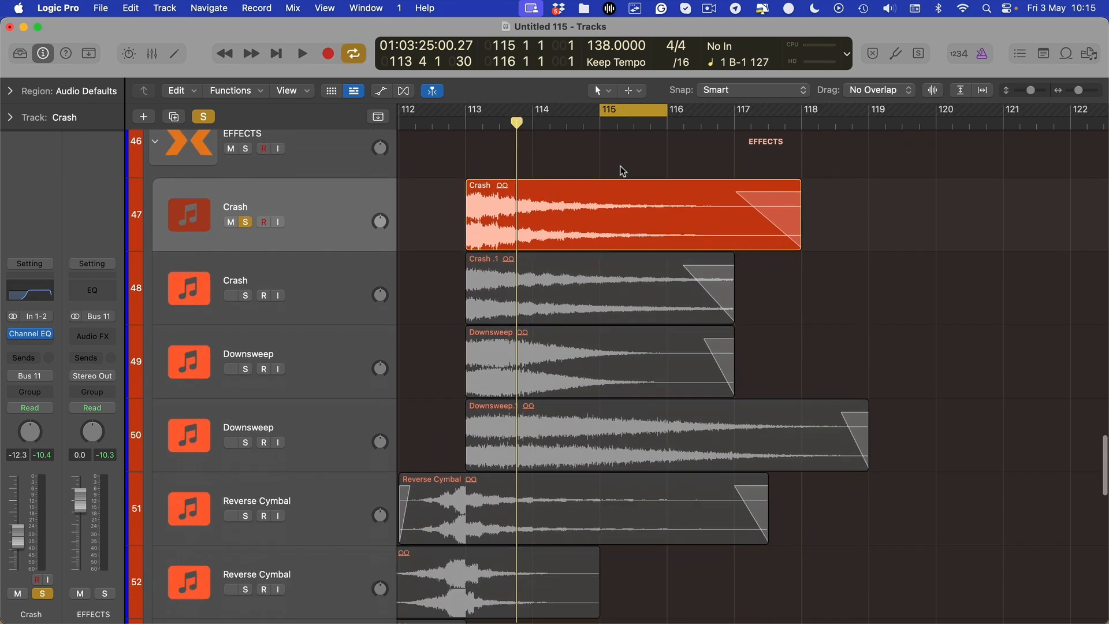
drag(468, 114, 790, 160)
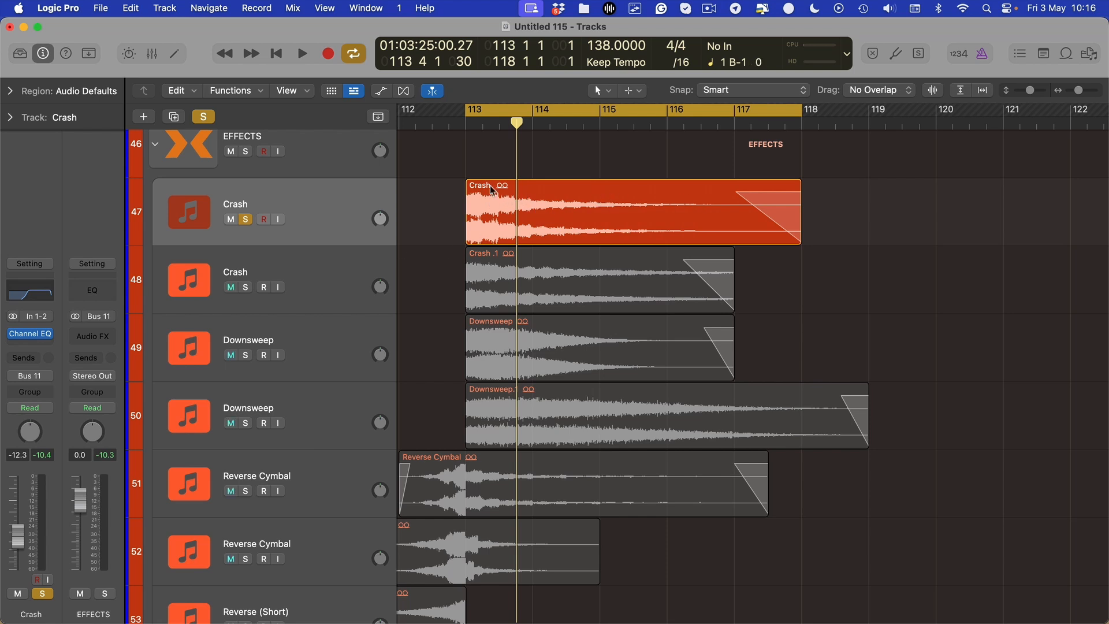
key(space)
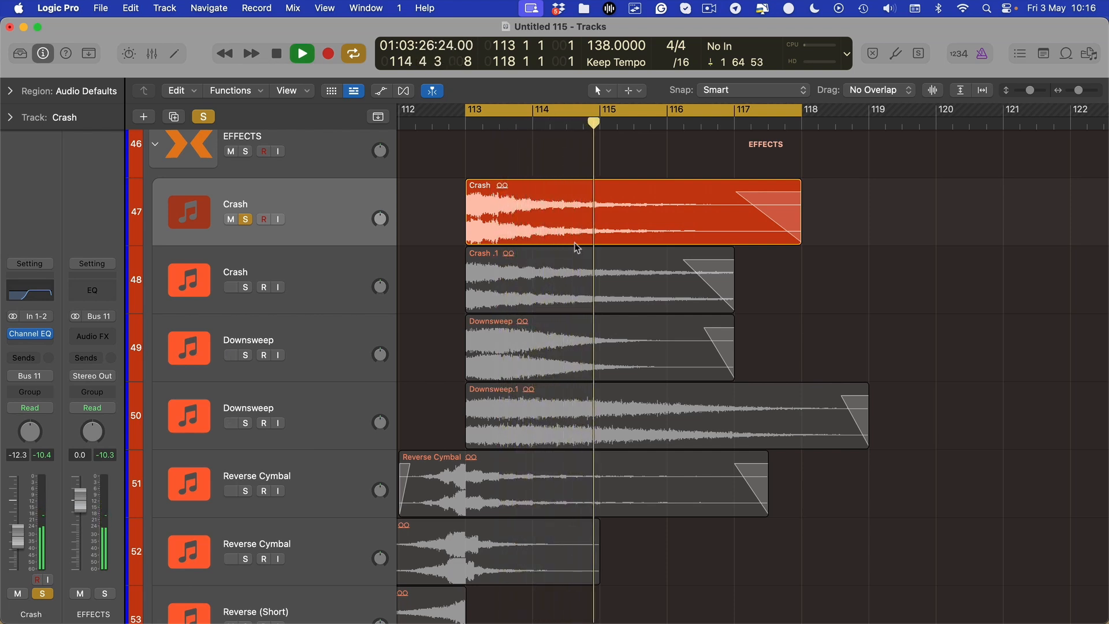
key(space)
Step: Unsolo the first Crash track and insert a Channel EQ on the second Crash track
click(245, 220)
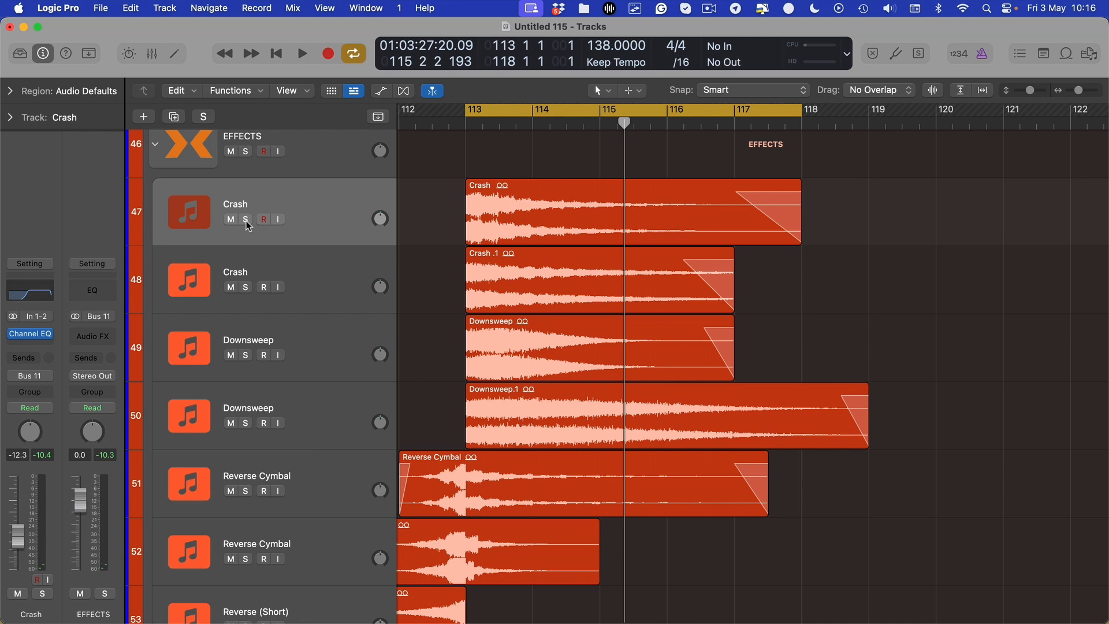
scroll(398, 259, left, 3)
scroll(398, 259, down, 3)
scroll(370, 237, up, 3)
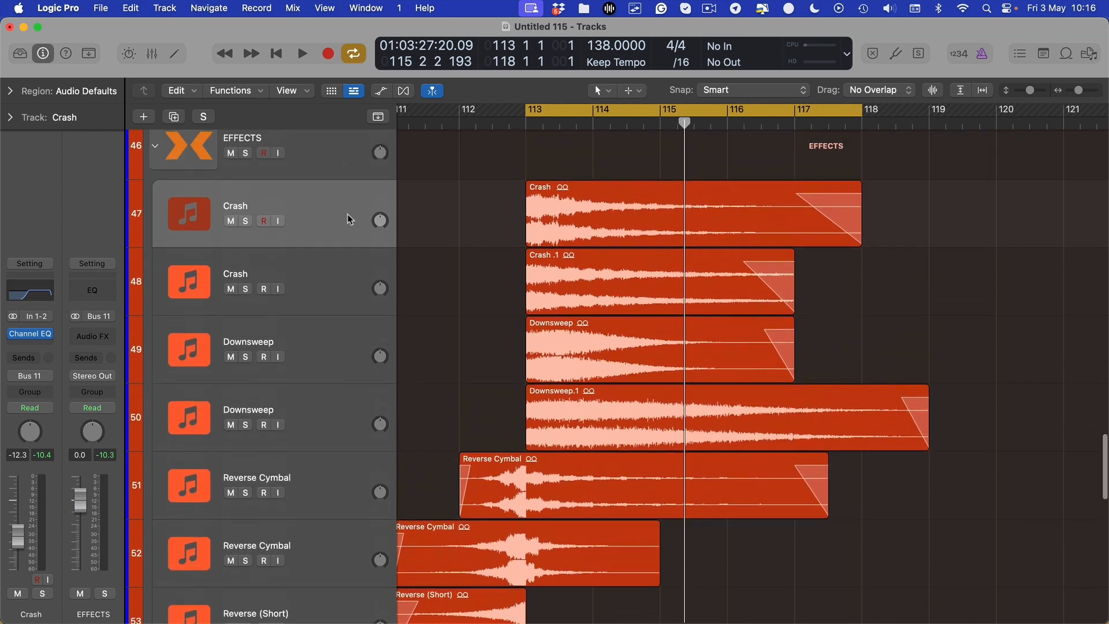
click(327, 273)
click(30, 296)
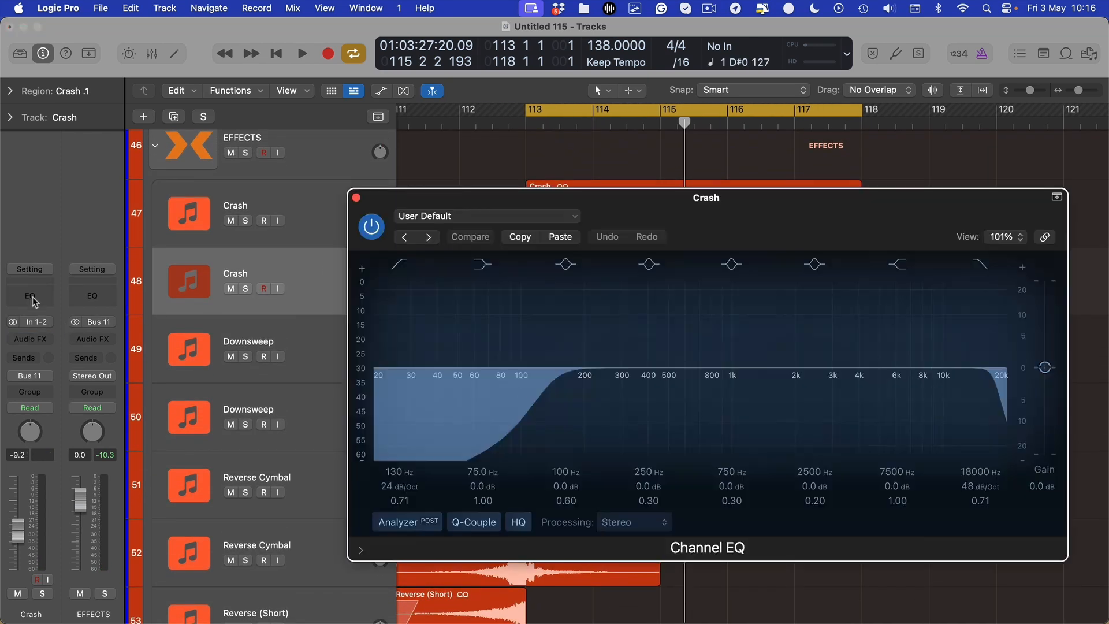
Step: Solo the second Crash track and set its low-cut filter to 400 Hz while auditioning it
key(space)
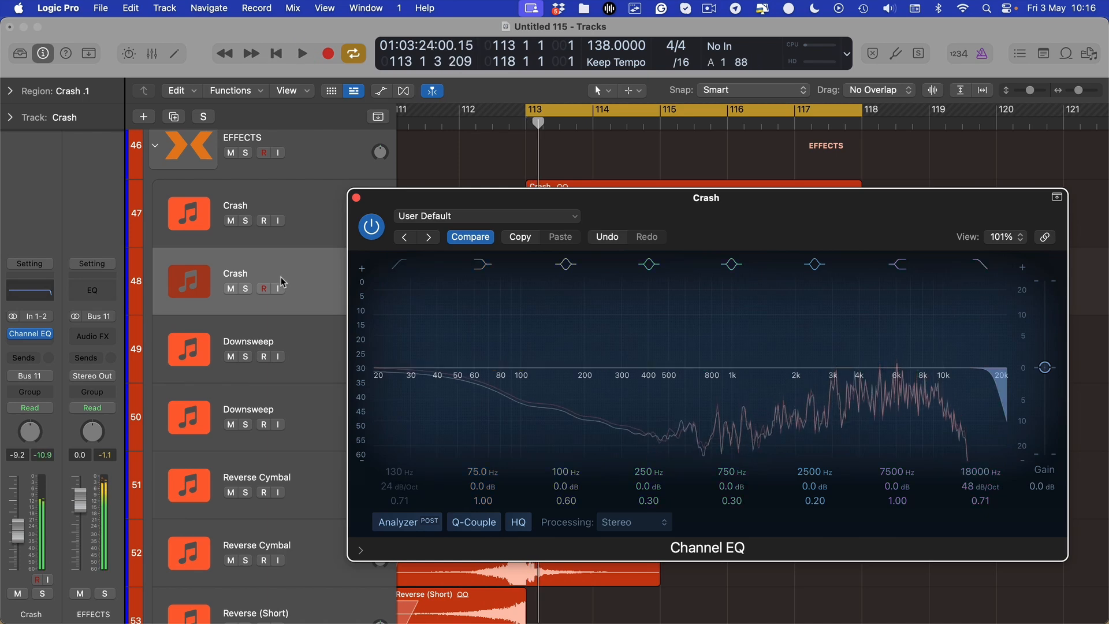
click(246, 288)
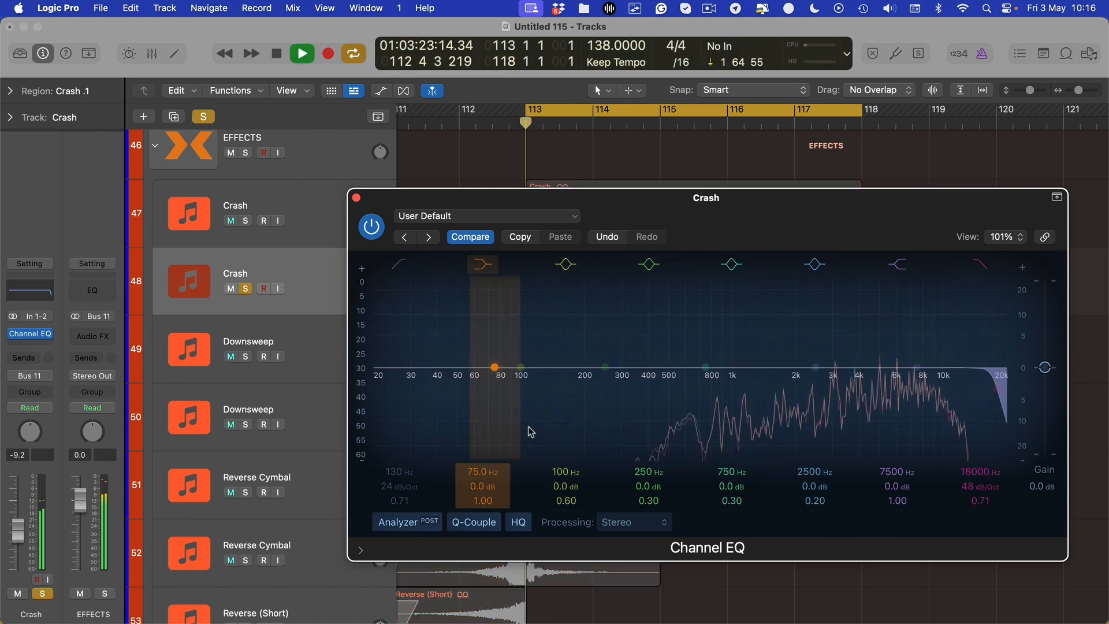
click(398, 269)
drag(392, 472, 392, 406)
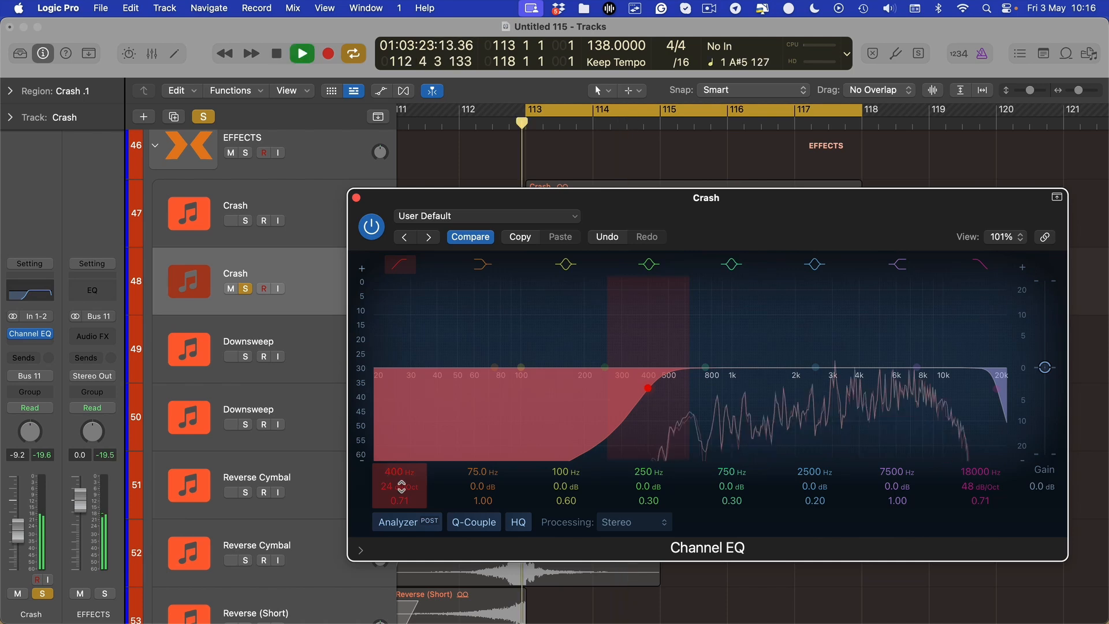
key(space)
key(space)
key(space)
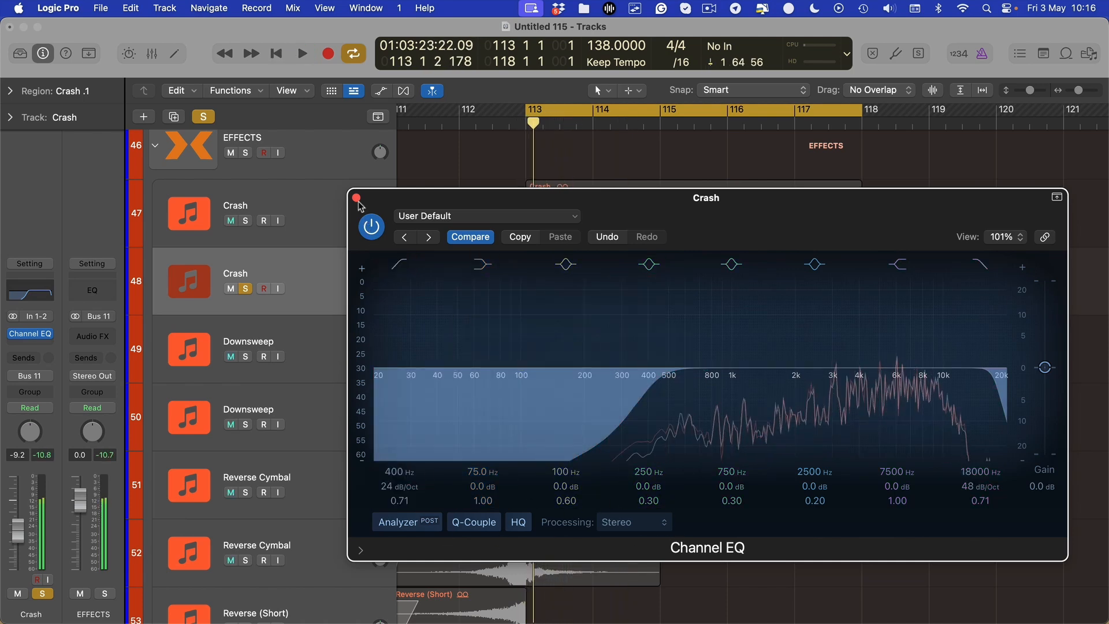
Step: Close the Channel EQ, select the first Downsweep track and solo it alongside the second Crash
click(356, 198)
click(347, 338)
click(247, 356)
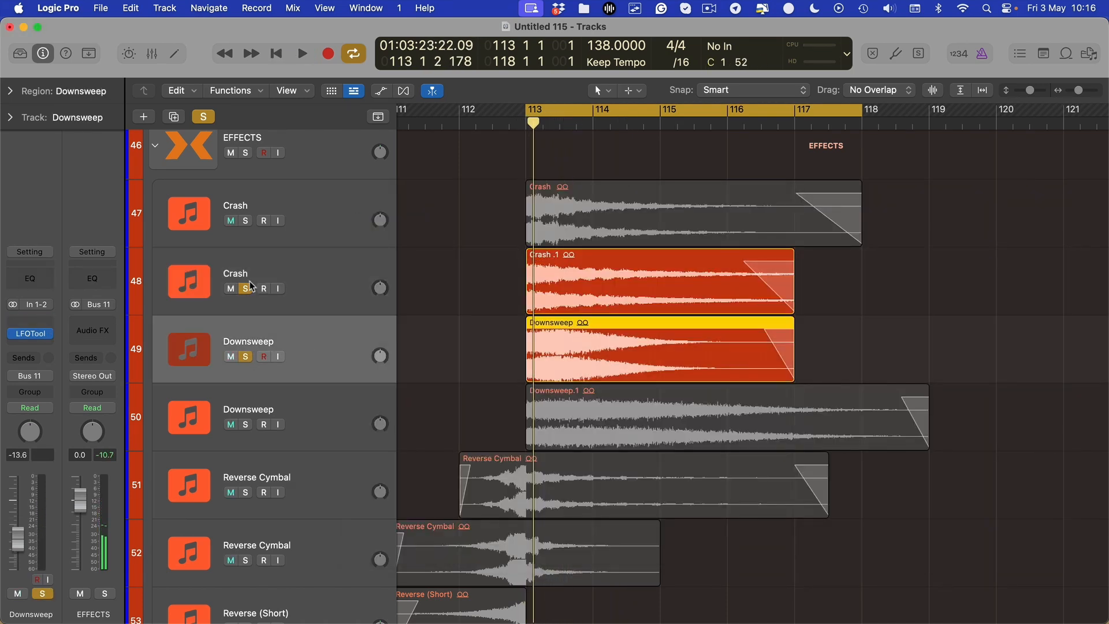
click(301, 284)
click(403, 332)
click(369, 333)
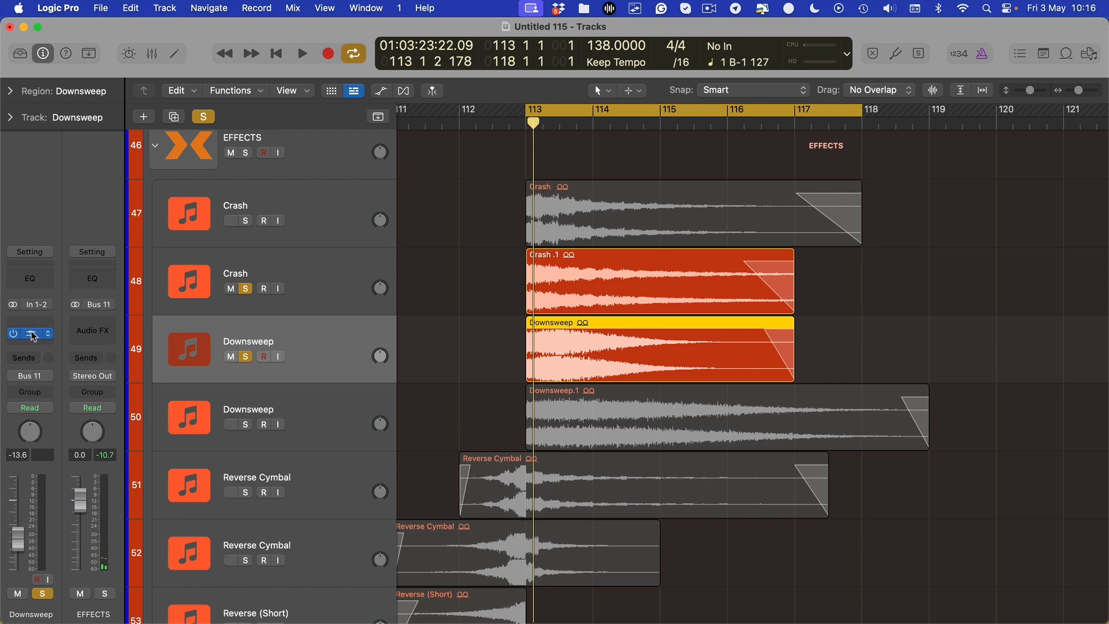
Step: Extend the second Crash region to bar 118 and lengthen its fade-out to start at about bar 117, matching the first Crash
scroll(795, 275, up, 3)
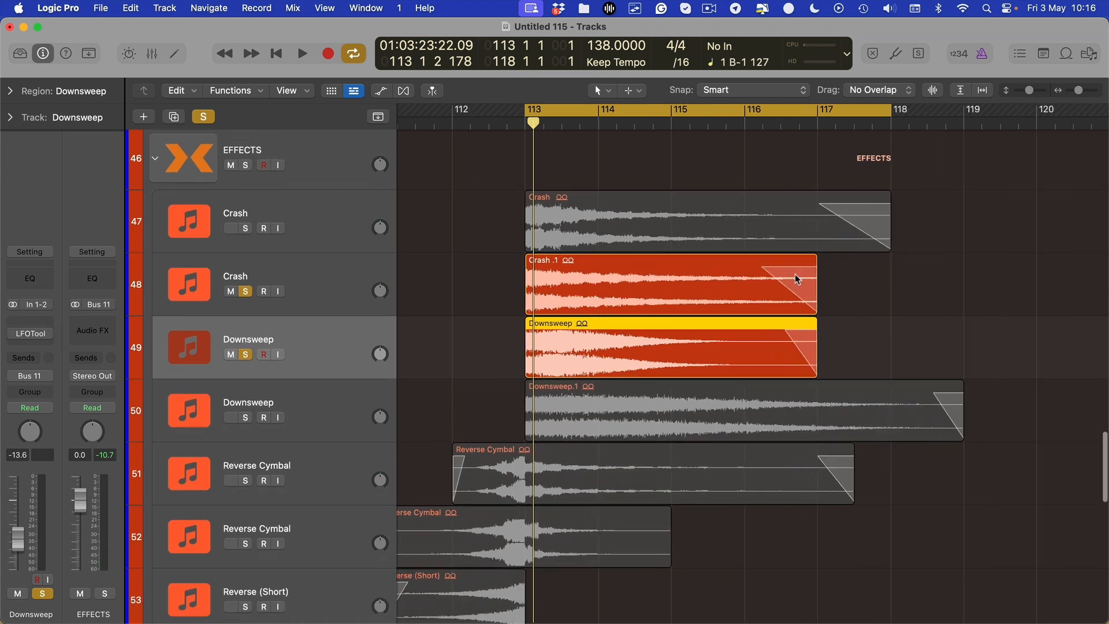
shift+click(879, 238)
drag(825, 312, 907, 311)
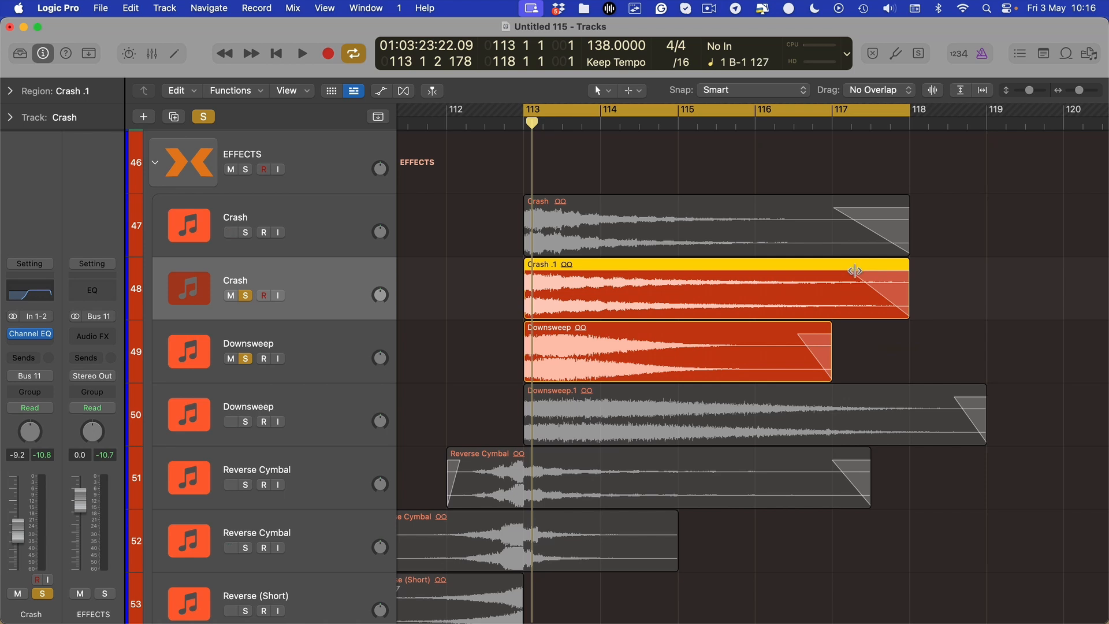
drag(855, 271, 842, 269)
click(832, 207)
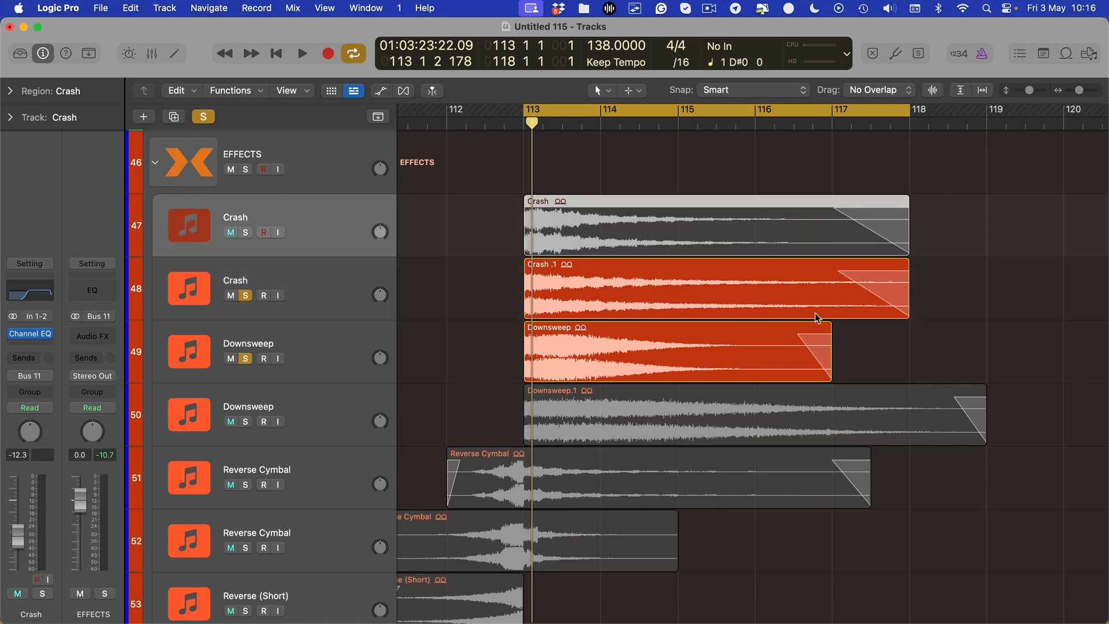
Step: Play the cycled section, mute the second Crash track and take it out of solo to hear the Downsweep alone
key(space)
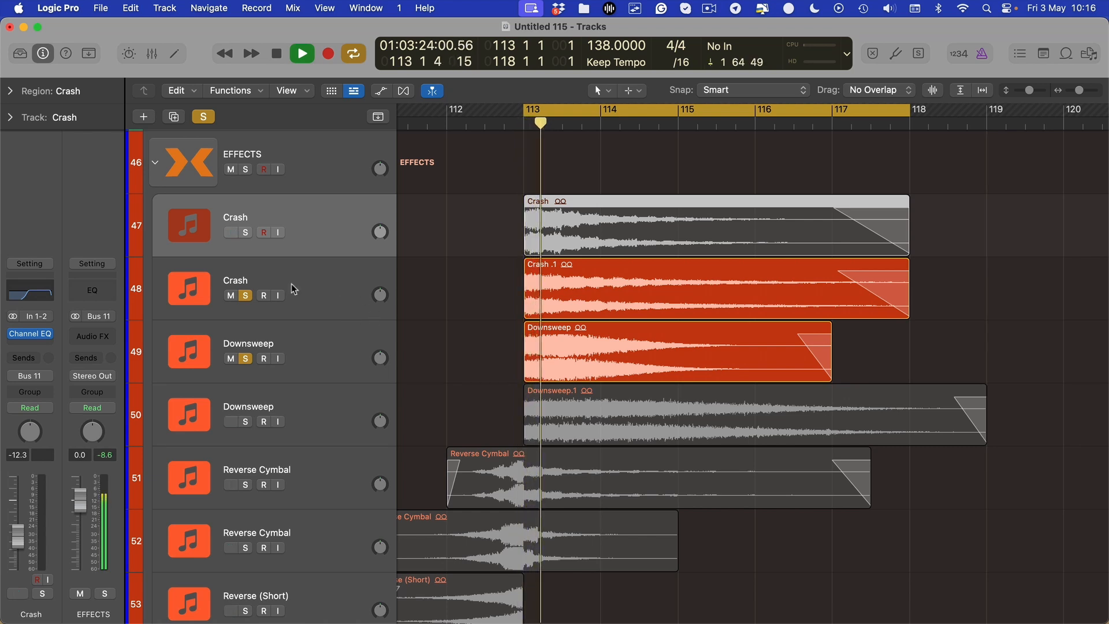
click(231, 296)
click(245, 295)
key(space)
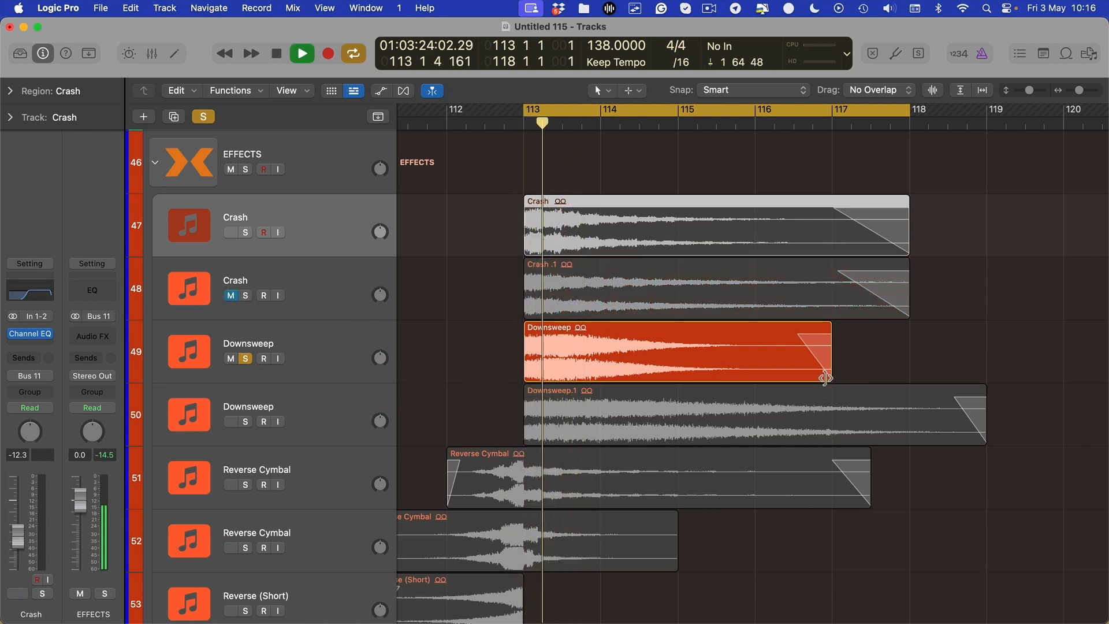
Step: Try to extend the first Downsweep region to bar 118, lengthen its fade-out to start near bar 116 and replay it
drag(827, 377, 906, 378)
drag(796, 338, 759, 335)
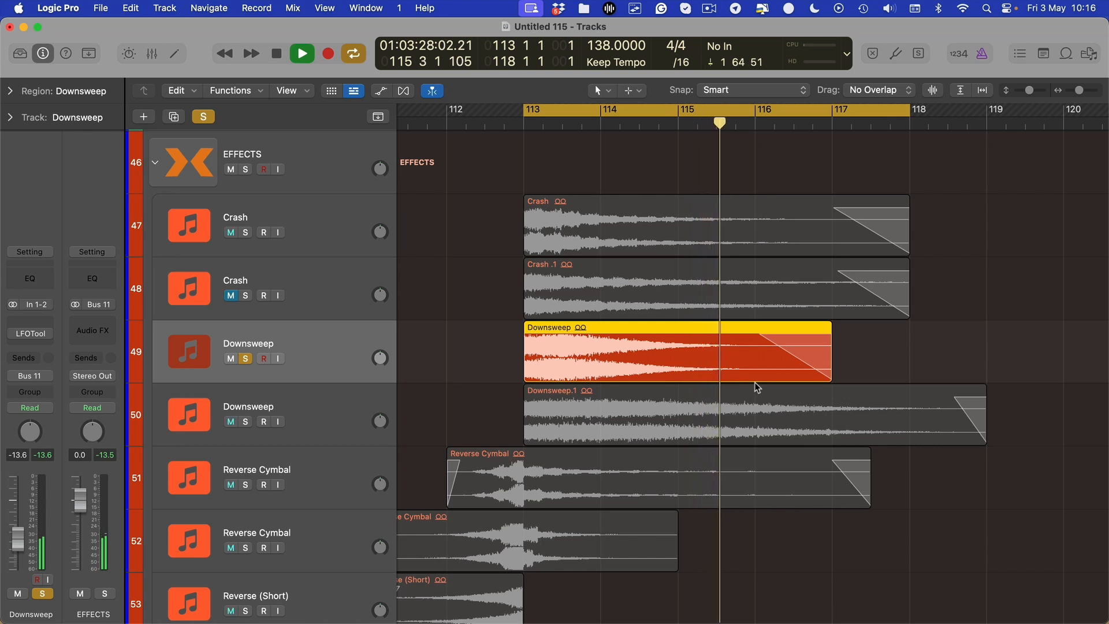
key(space)
key(space)
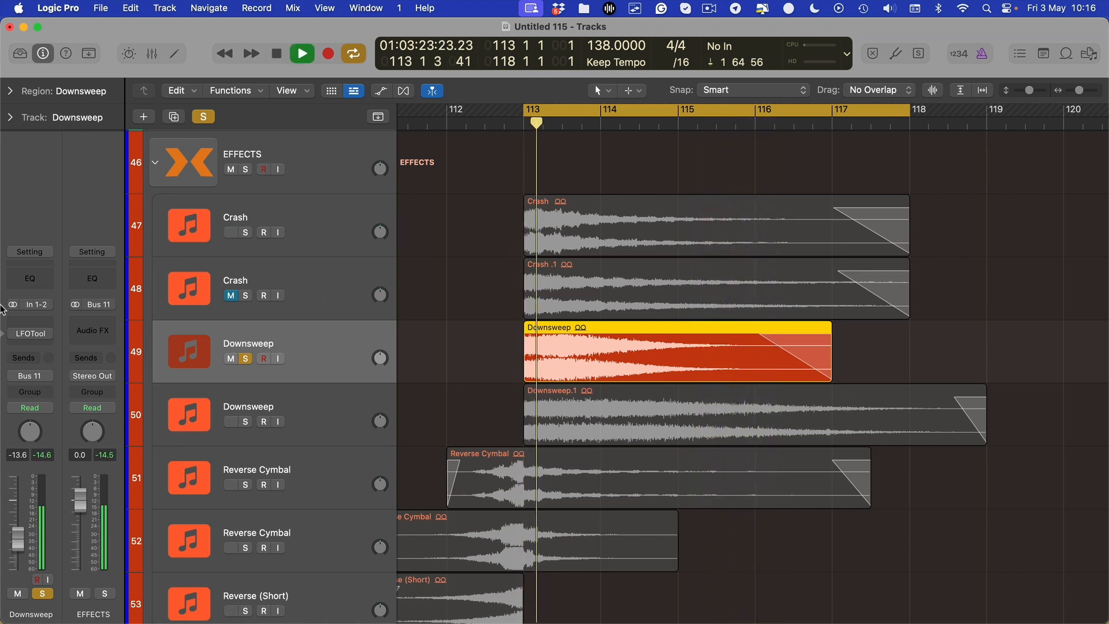
Step: Insert a Channel EQ on the first Downsweep track and set its low-cut filter to about 400 Hz while auditioning it
click(30, 278)
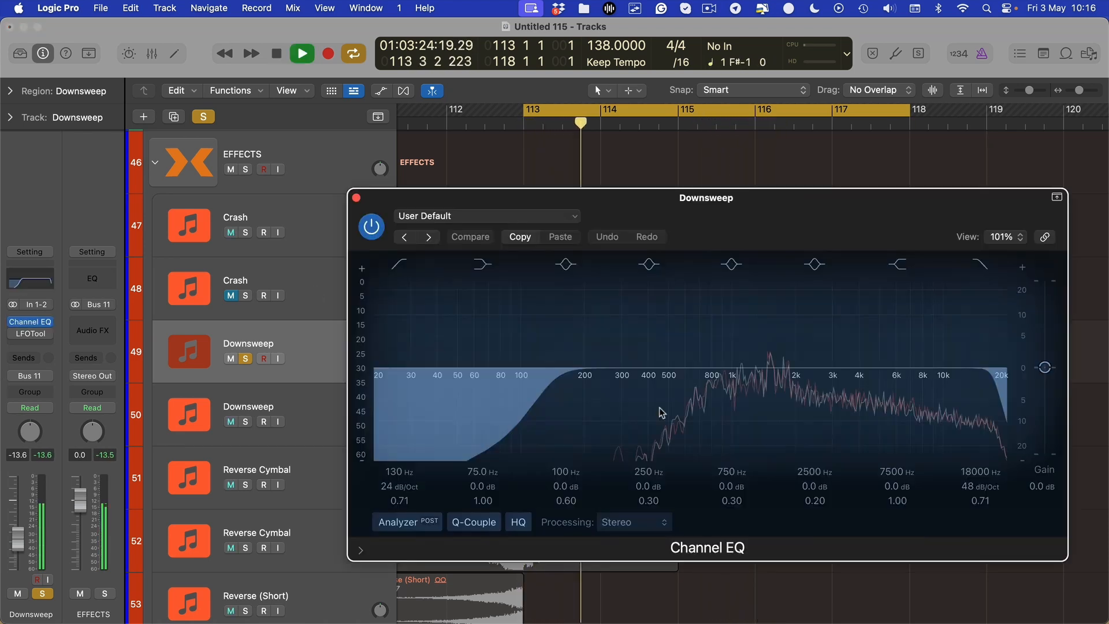
click(399, 264)
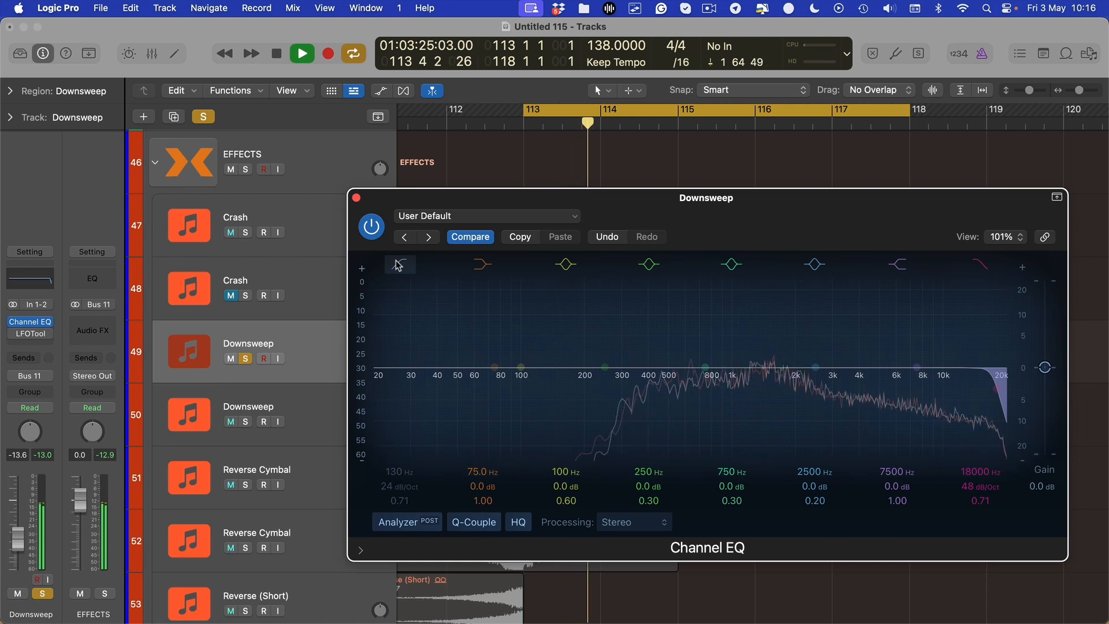
key(space)
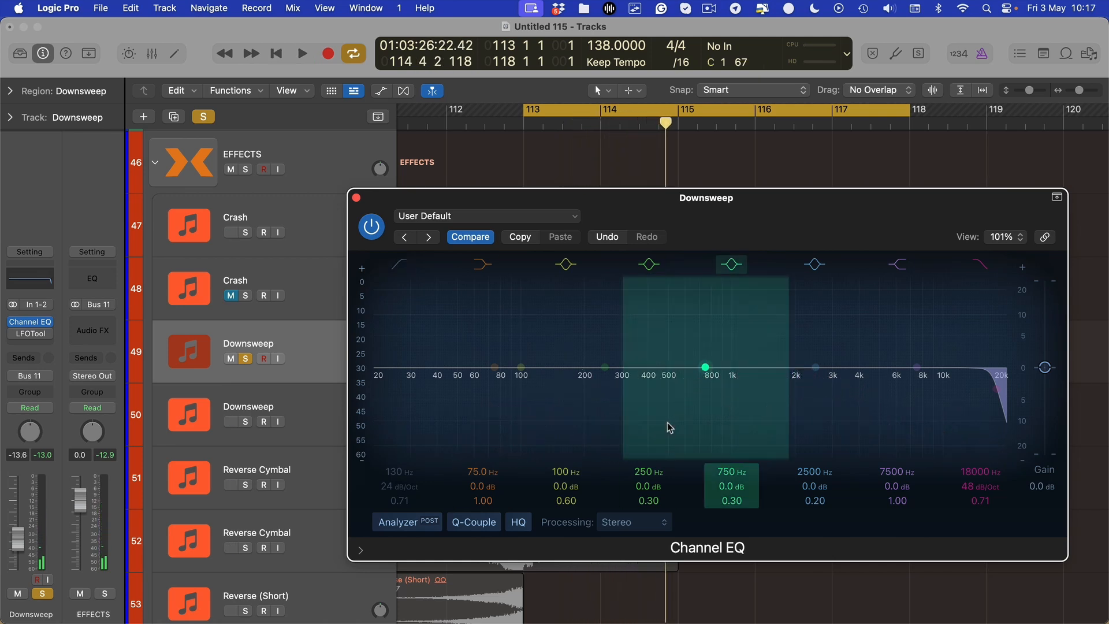
click(399, 265)
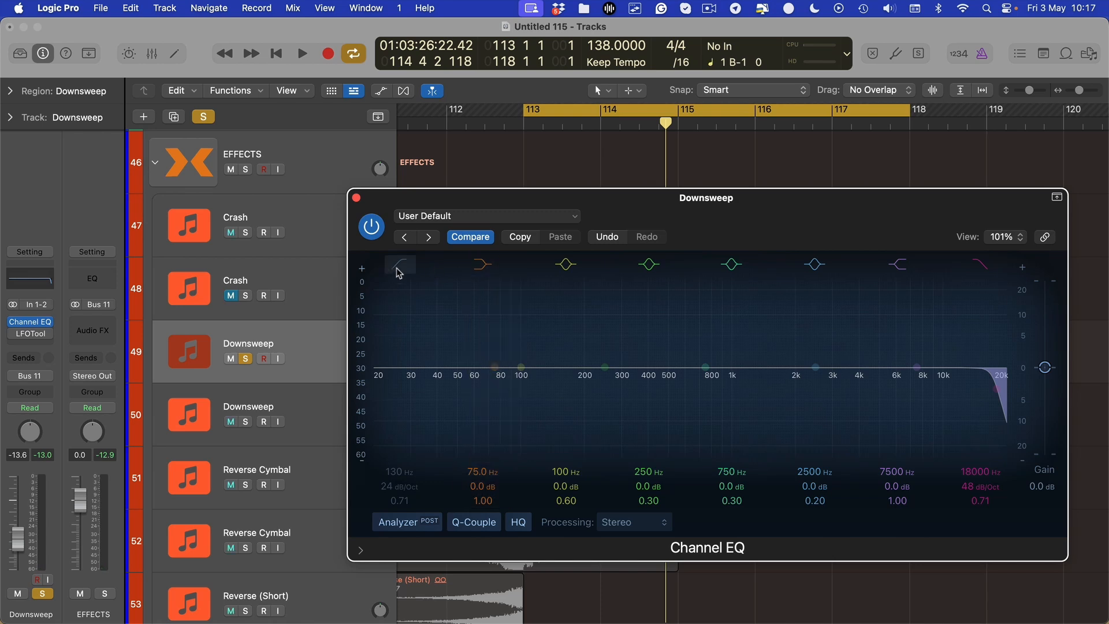
click(404, 265)
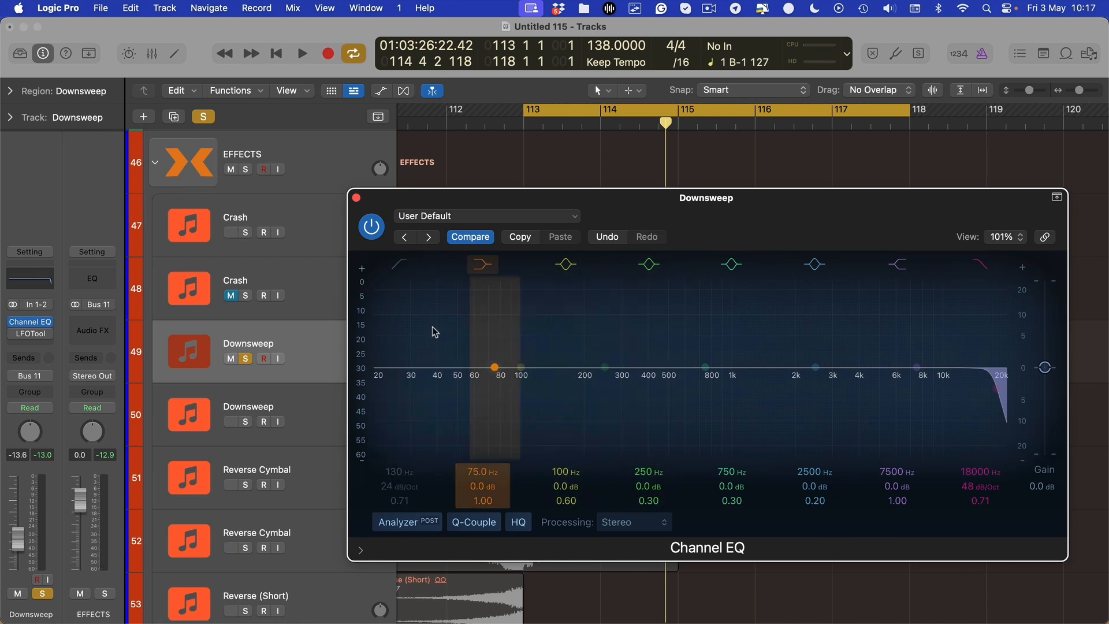
click(556, 403)
drag(555, 403, 648, 394)
key(space)
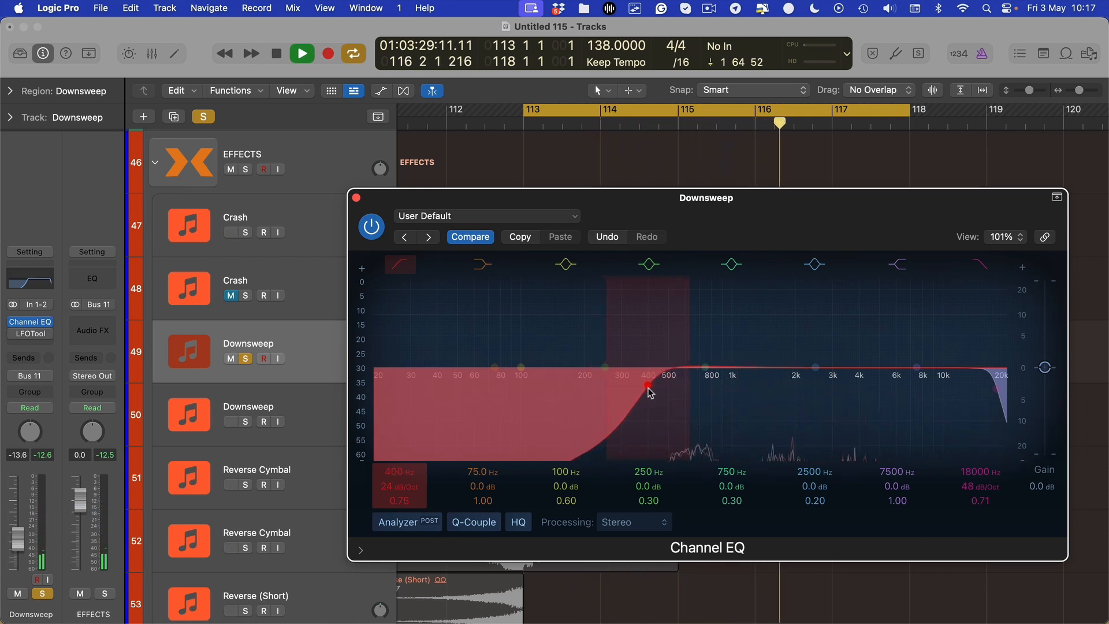
Step: Close the Channel EQ, stop playback and set the cycle range from bar 113 to bar 118
key(super+w)
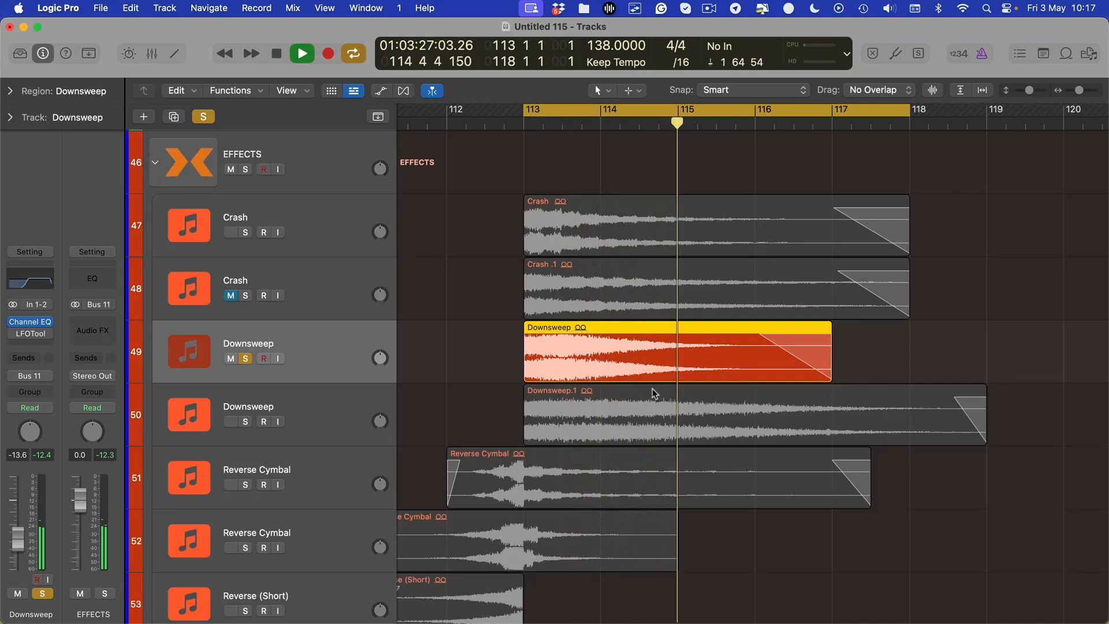
key(space)
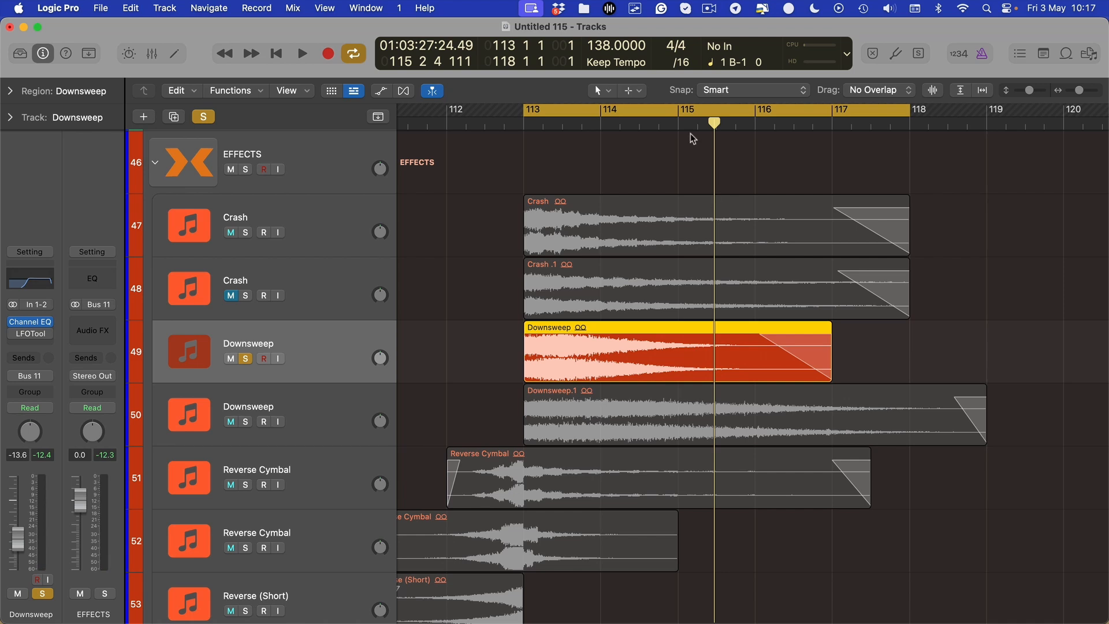
click(694, 110)
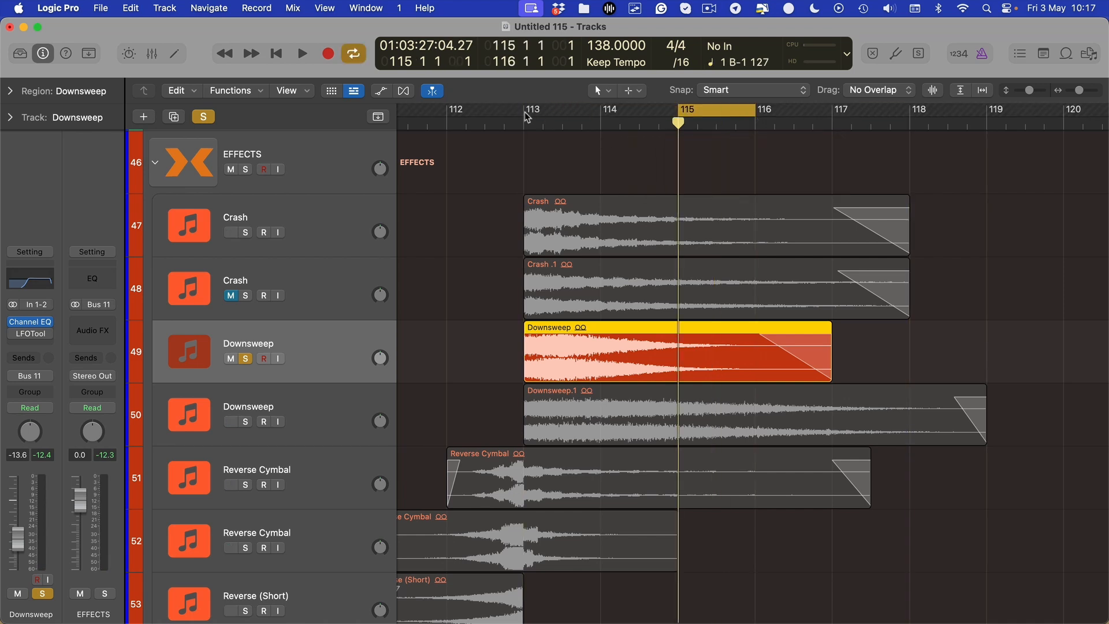
drag(524, 112, 910, 112)
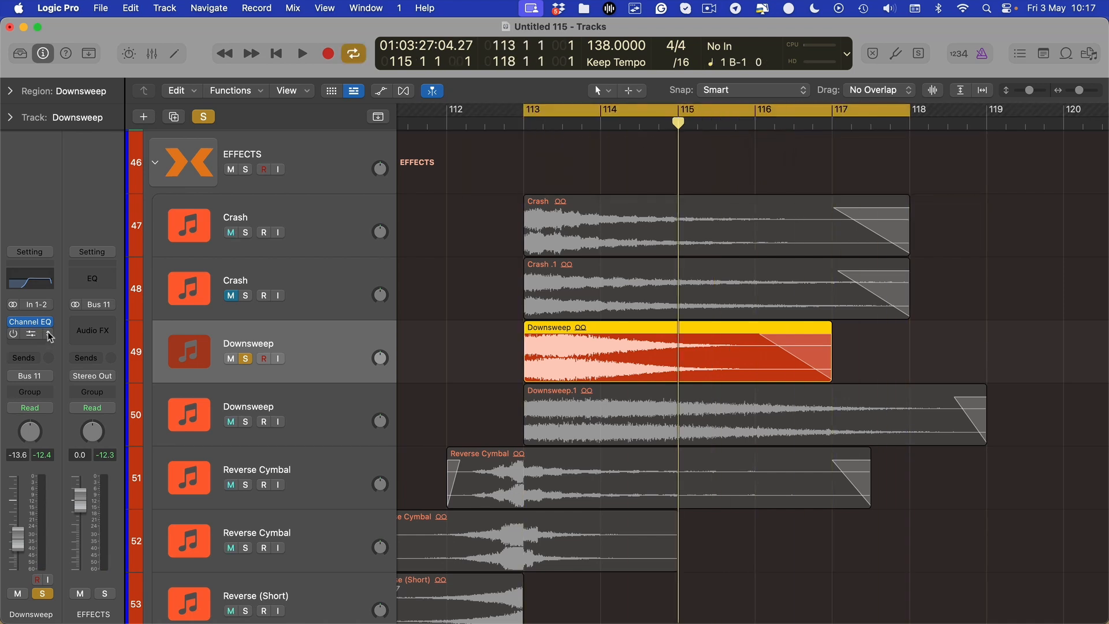
Step: Insert a Renaissance Axx compressor on the Downsweep track, close the Channel EQ window and move the compressor clear of the Downsweep region
click(46, 343)
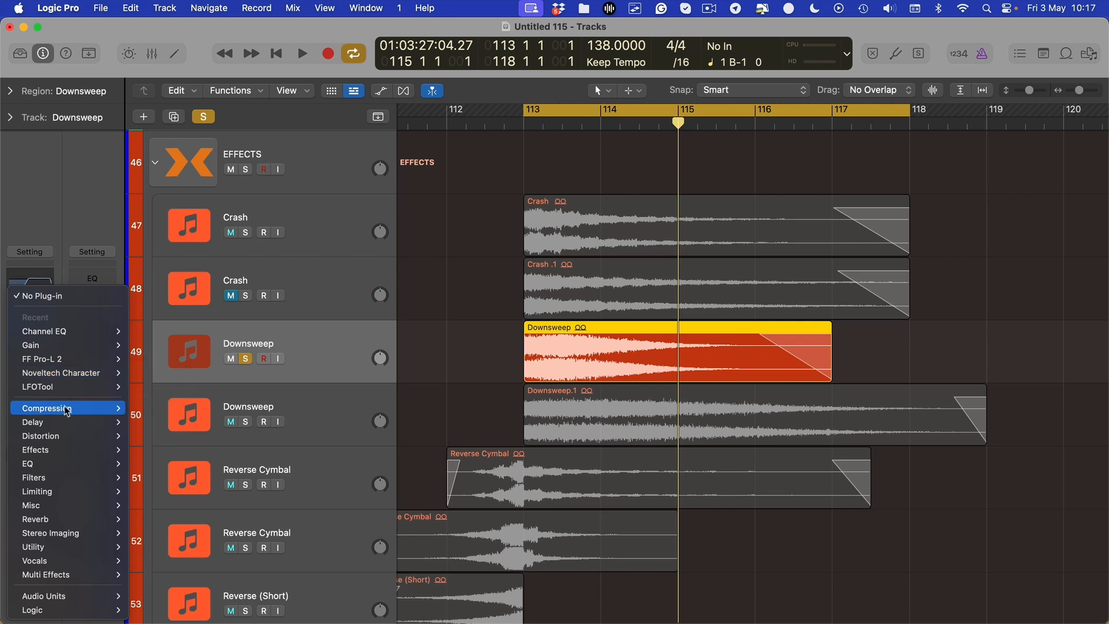
click(259, 421)
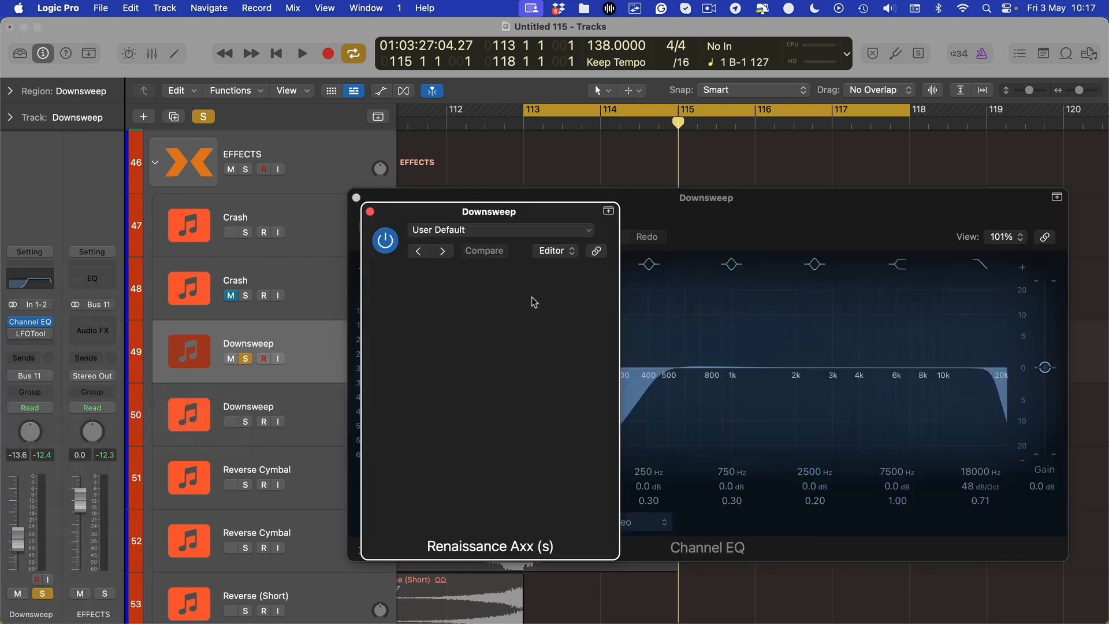
drag(487, 216, 580, 210)
click(357, 198)
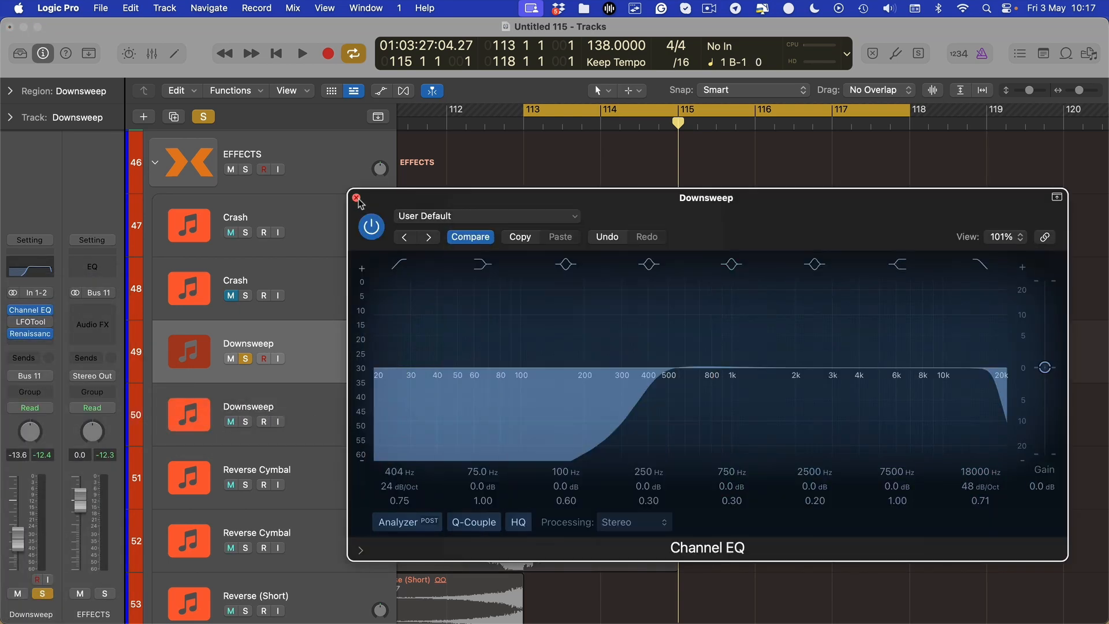
drag(488, 206, 387, 231)
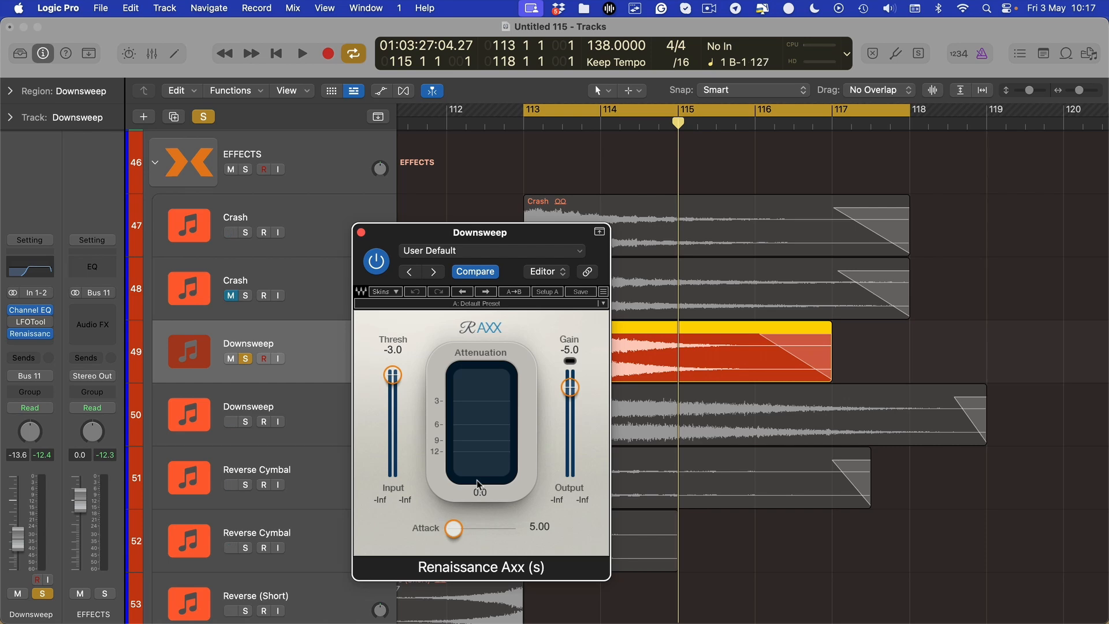
drag(416, 234, 451, 216)
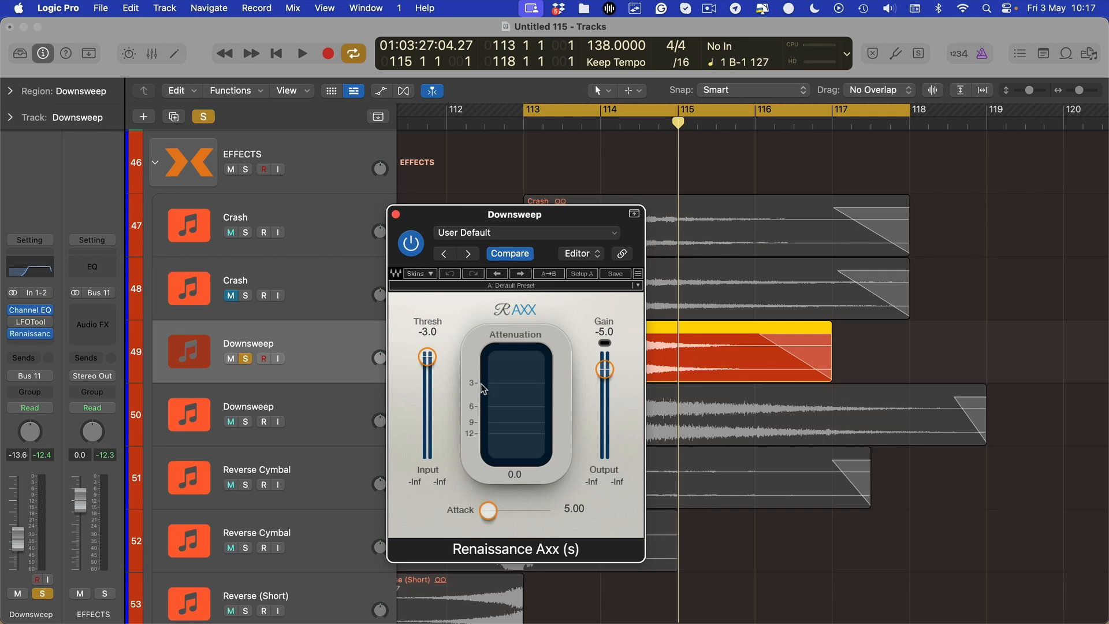
drag(524, 219, 404, 210)
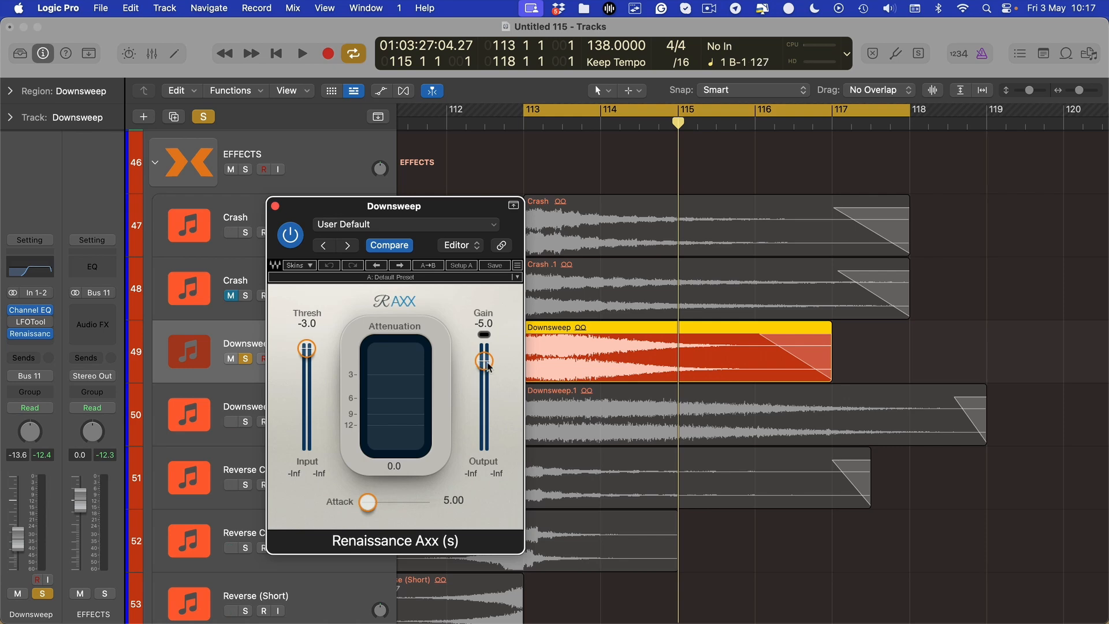
Step: Audition the Downsweep with the Renaissance Axx gain at 0.0 and again at -4.0
drag(485, 363, 486, 345)
key(space)
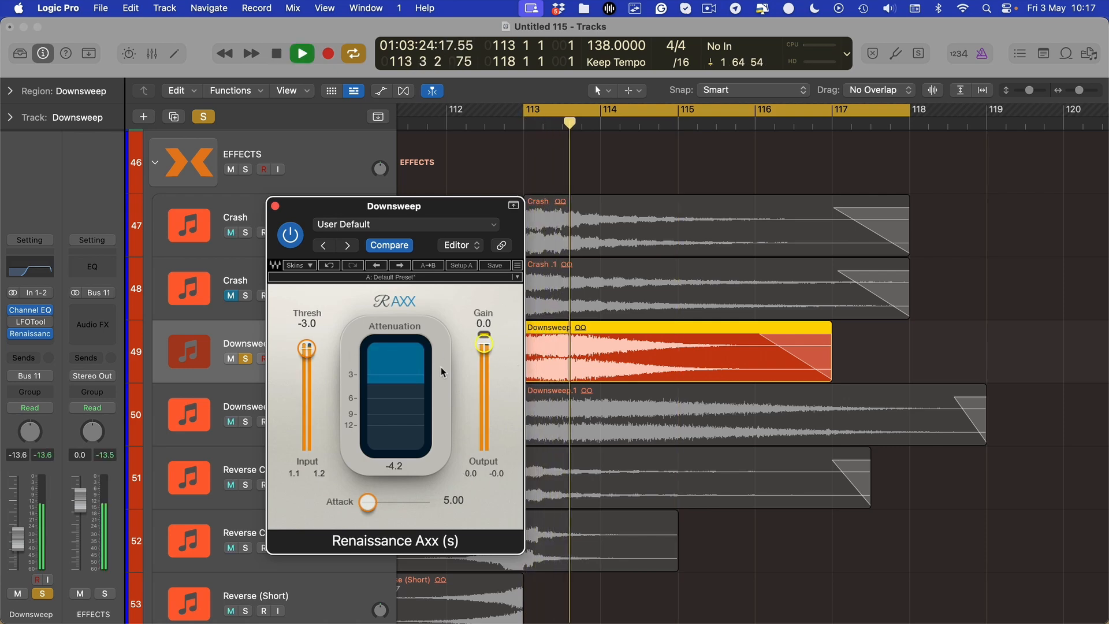
key(space)
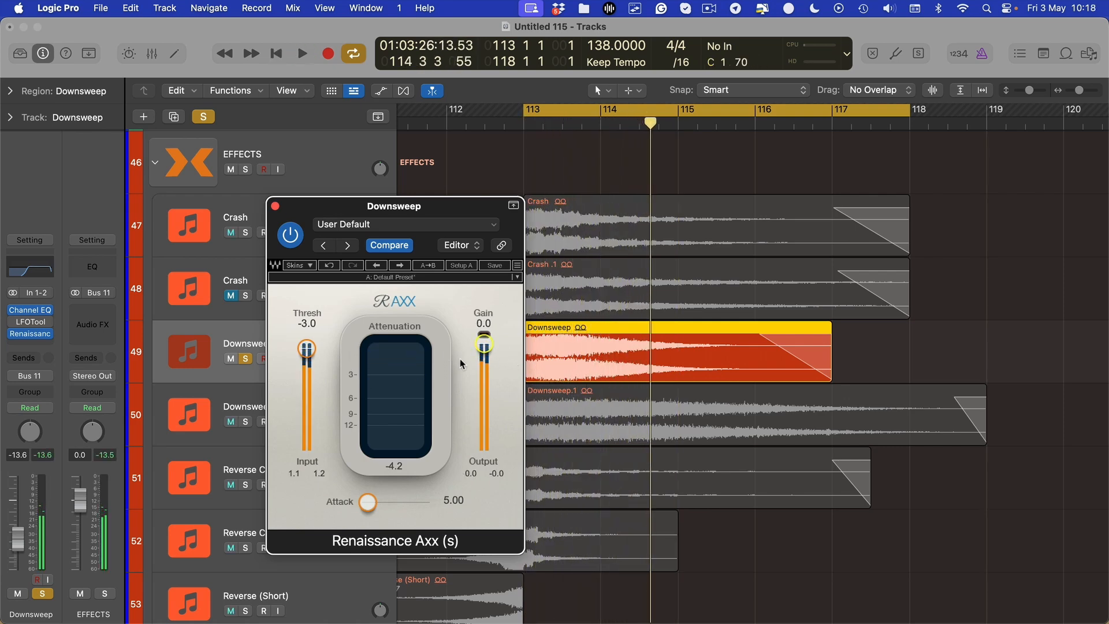
key(space)
key(space)
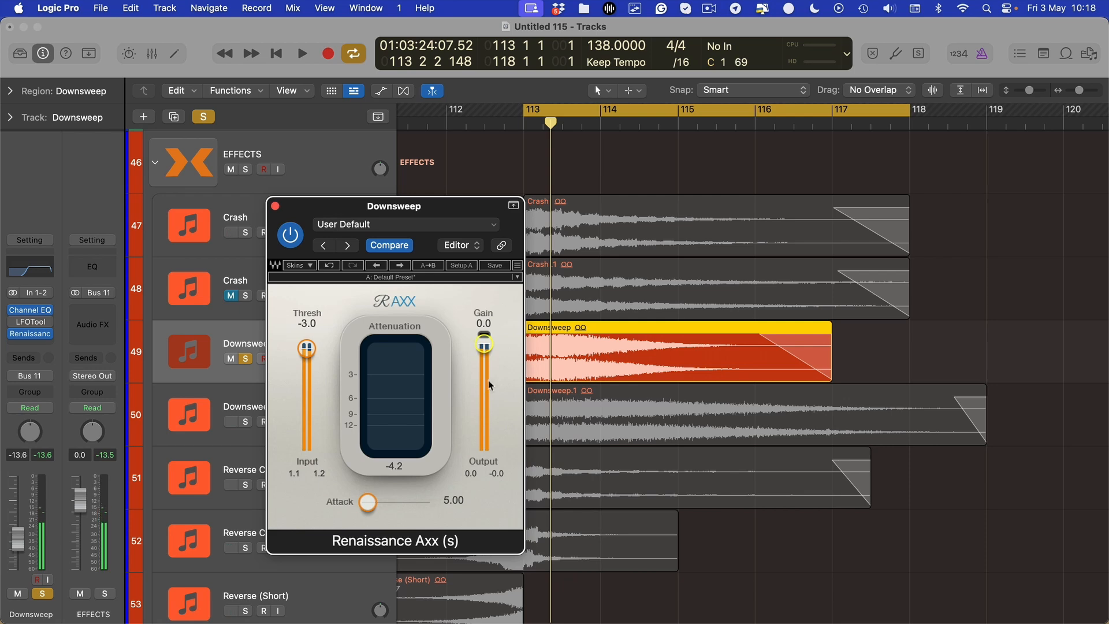
drag(485, 353, 484, 357)
key(space)
key(space)
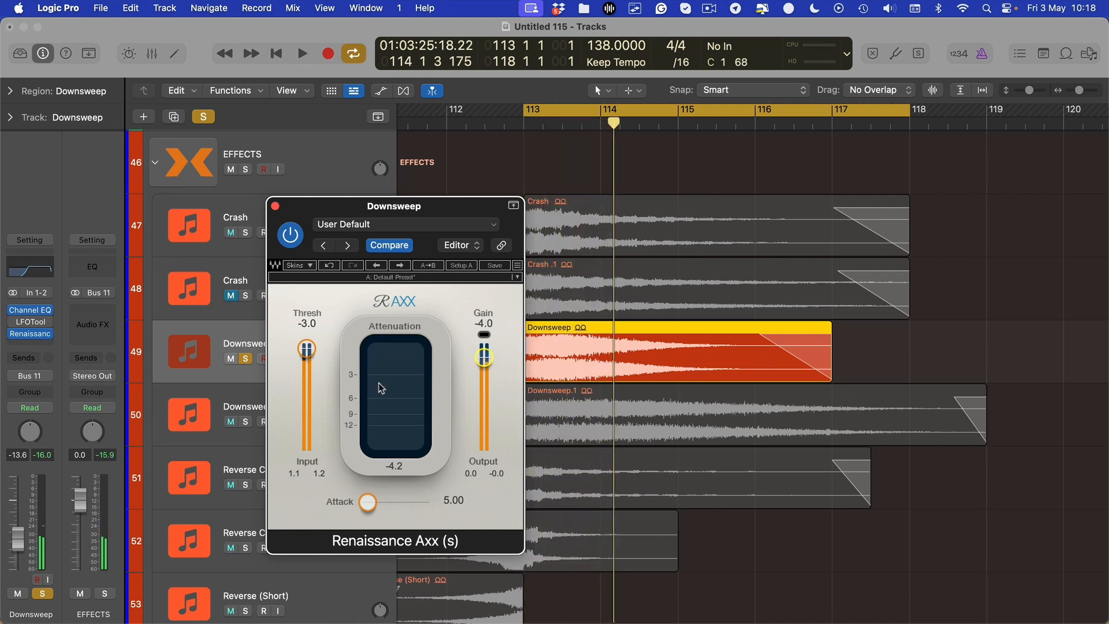
Step: Lower the Renaissance Axx threshold to -6.3, replaying the Downsweep to judge the compression
drag(311, 355, 311, 355)
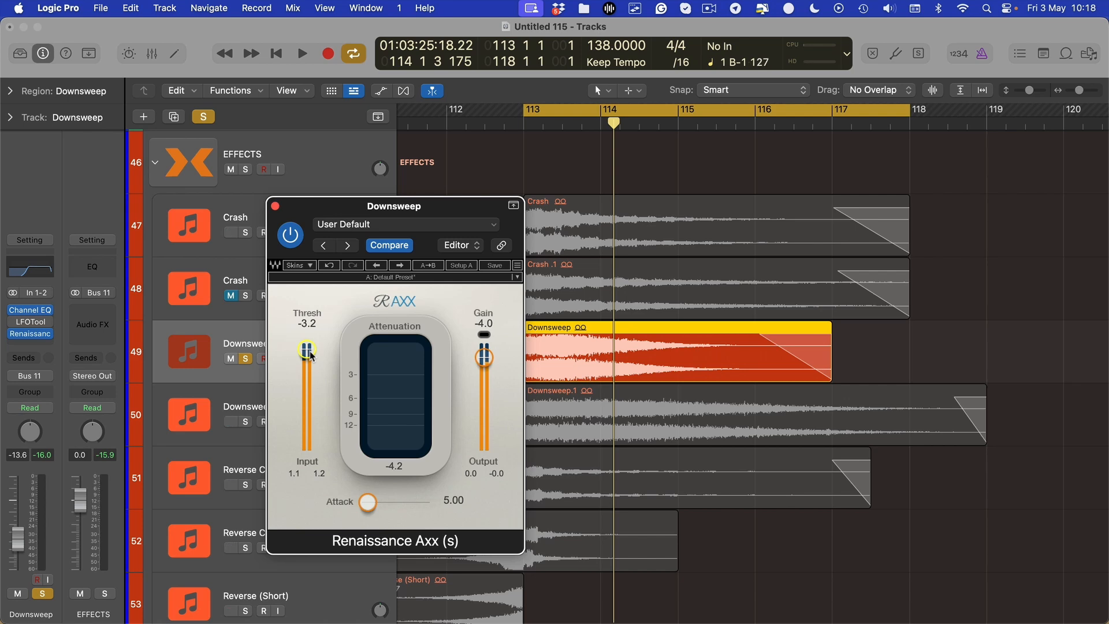
key(space)
drag(310, 355, 306, 355)
key(space)
key(space)
key(space)
key(space)
key(space)
key(space)
Step: Raise the Renaissance Axx gain to -2.3 and replay the start of the Downsweep several times
drag(484, 357, 484, 351)
key(space)
key(space)
key(space)
key(space)
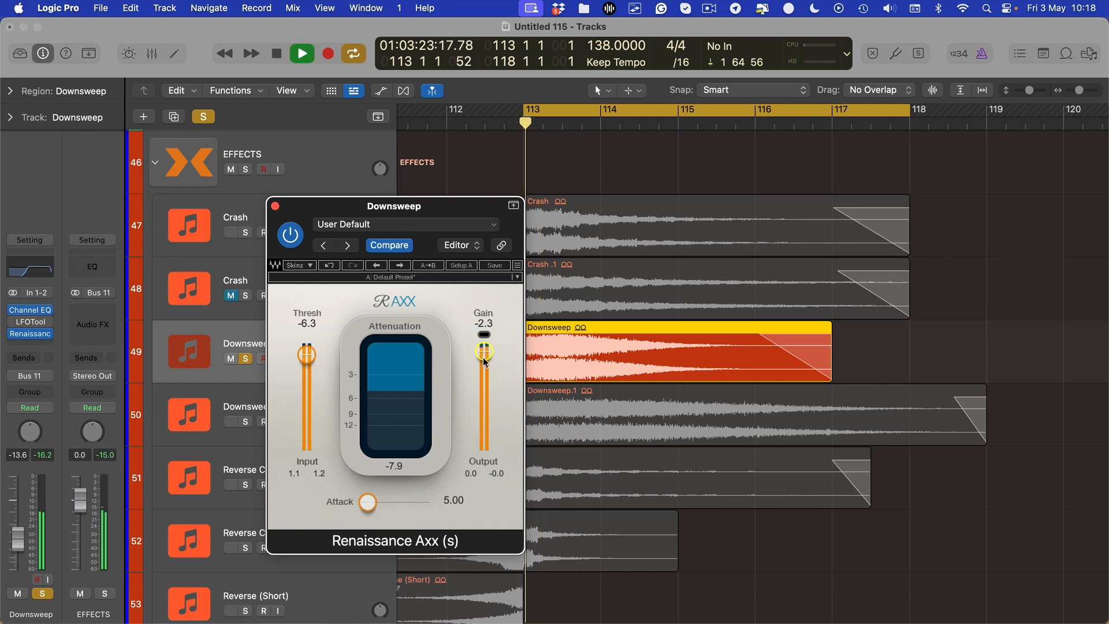
key(space)
key(space)
Step: Set the Renaissance Axx gain to -3.0, audition the Downsweep and close the plug-in window
drag(484, 351, 484, 354)
key(space)
key(space)
key(space)
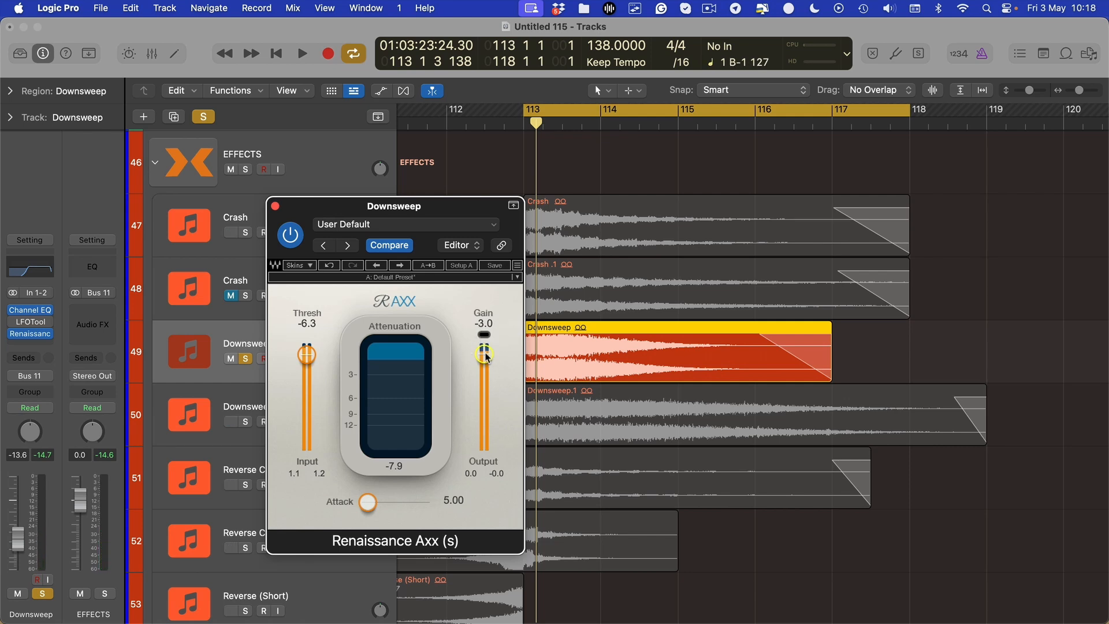
key(space)
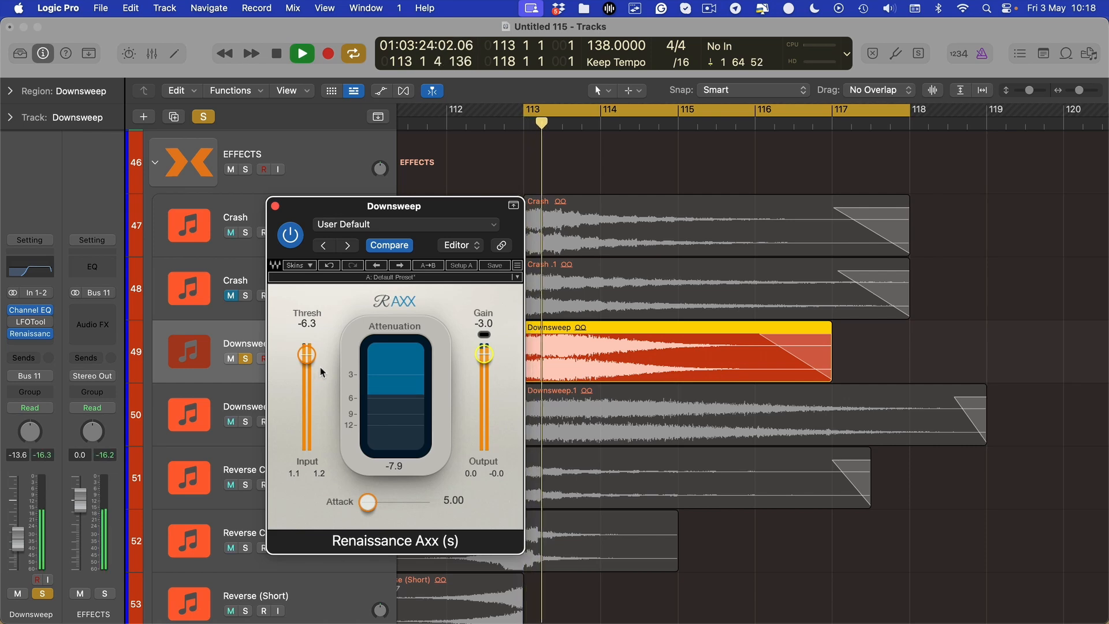
key(super+w)
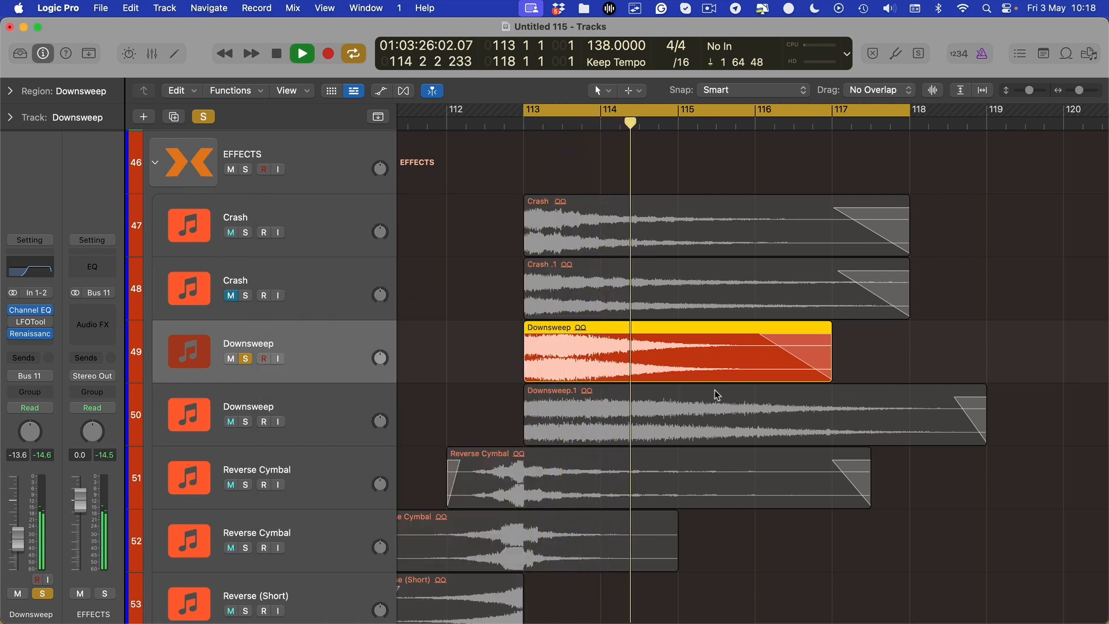
Step: Stop playback and bounce the compressed Downsweep in place to a new track, naming it Downsweep Comp and leaving the source
key(space)
right_click(569, 336)
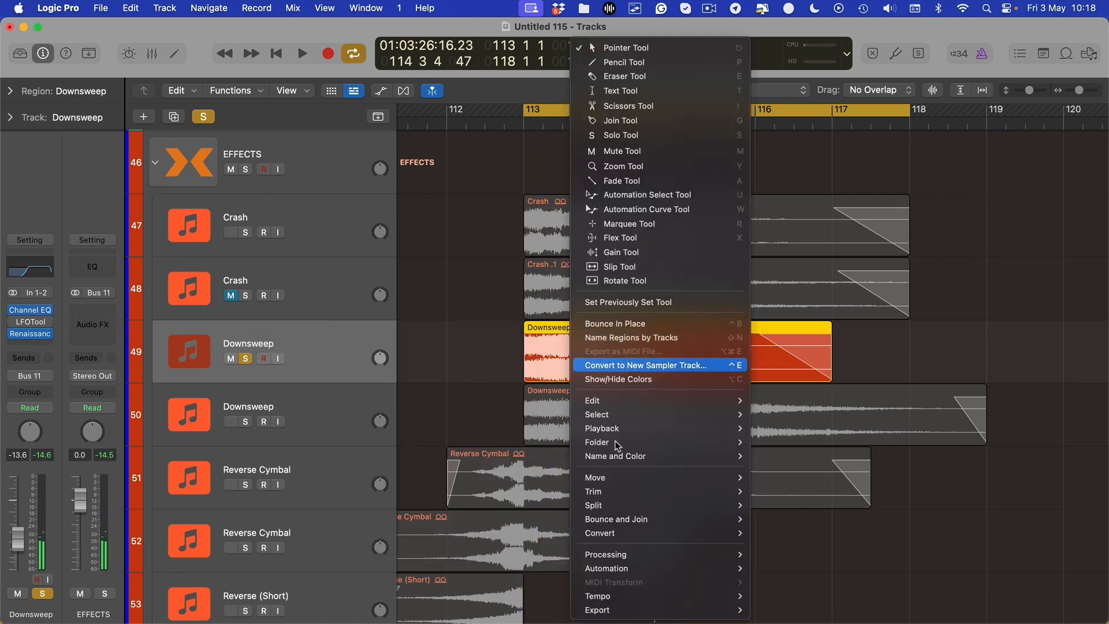
click(99, 278)
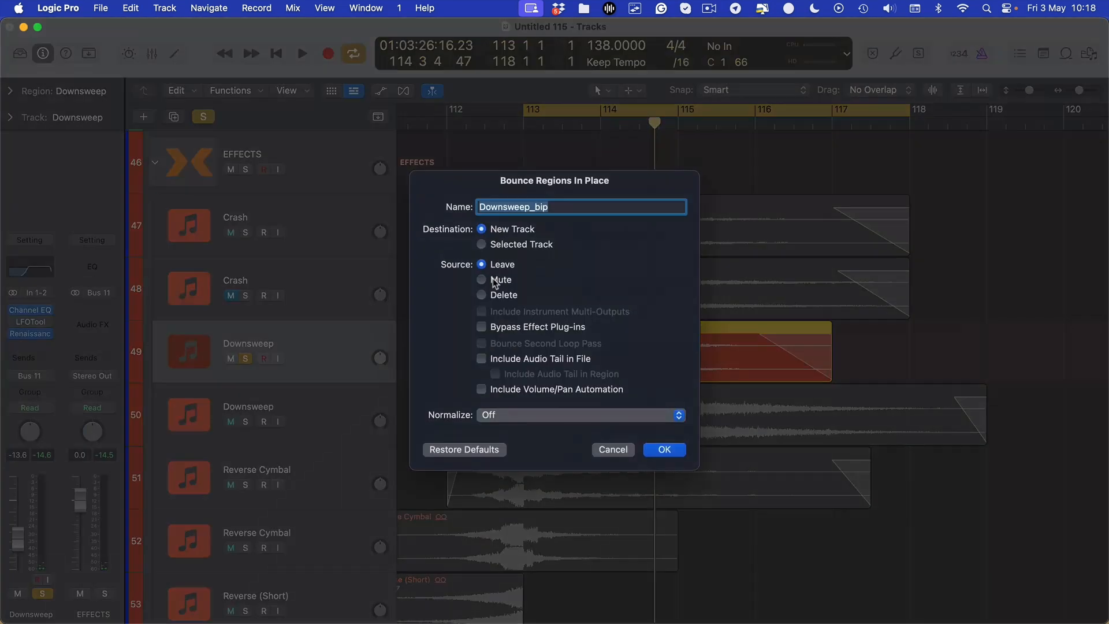
key(Right)
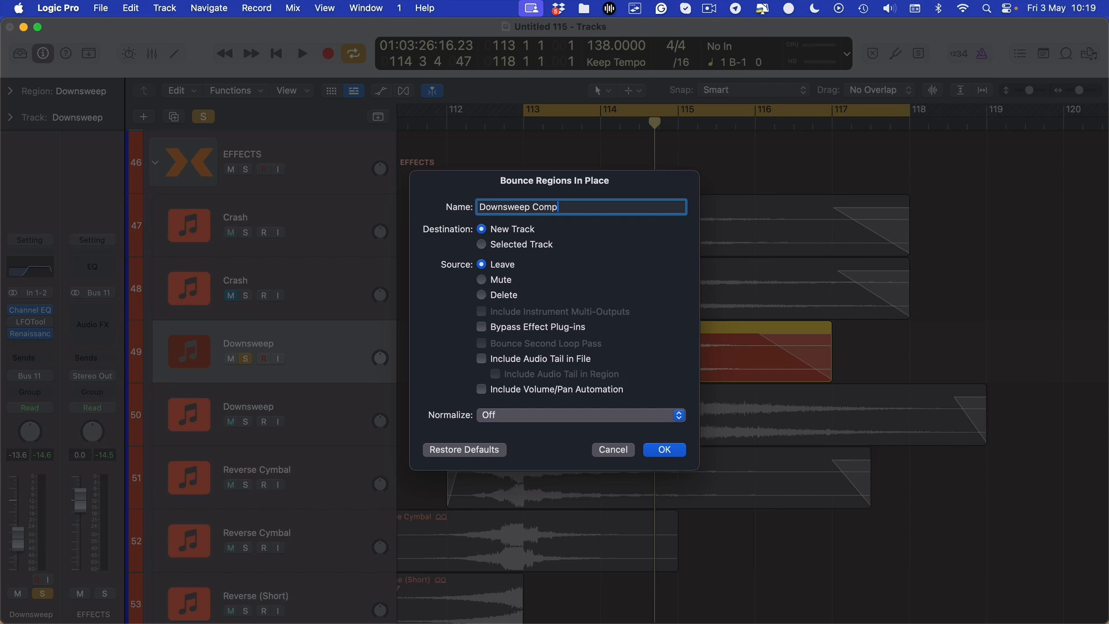
key(Return)
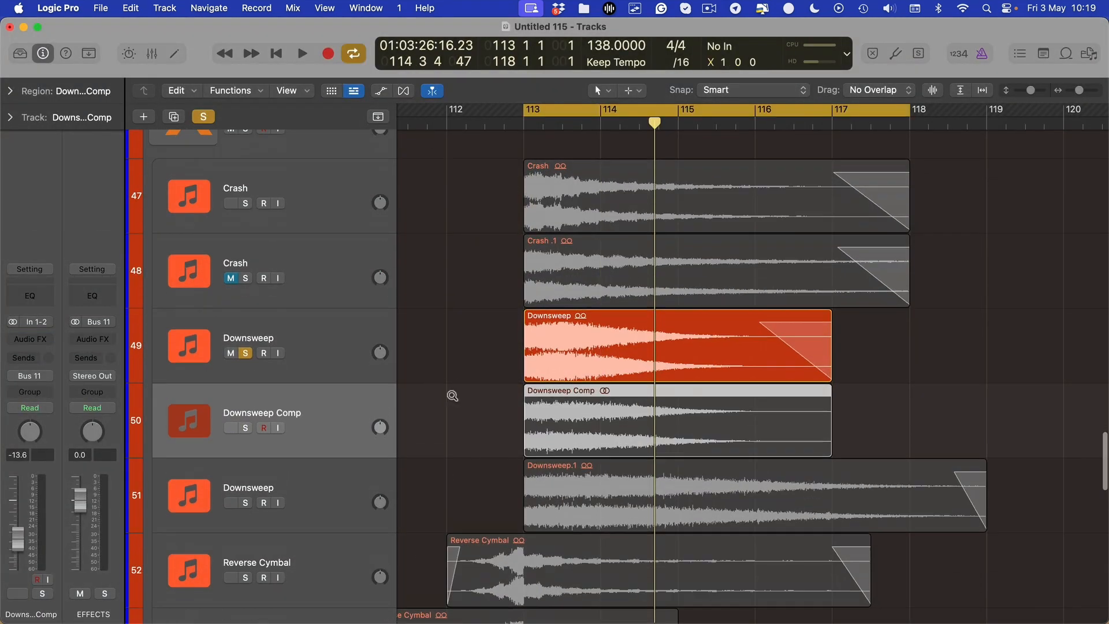
Step: Solo only the original Downsweep, bypass its Renaissance Axx and audition it uncompressed
scroll(452, 396, up, 2)
click(246, 339)
click(241, 425)
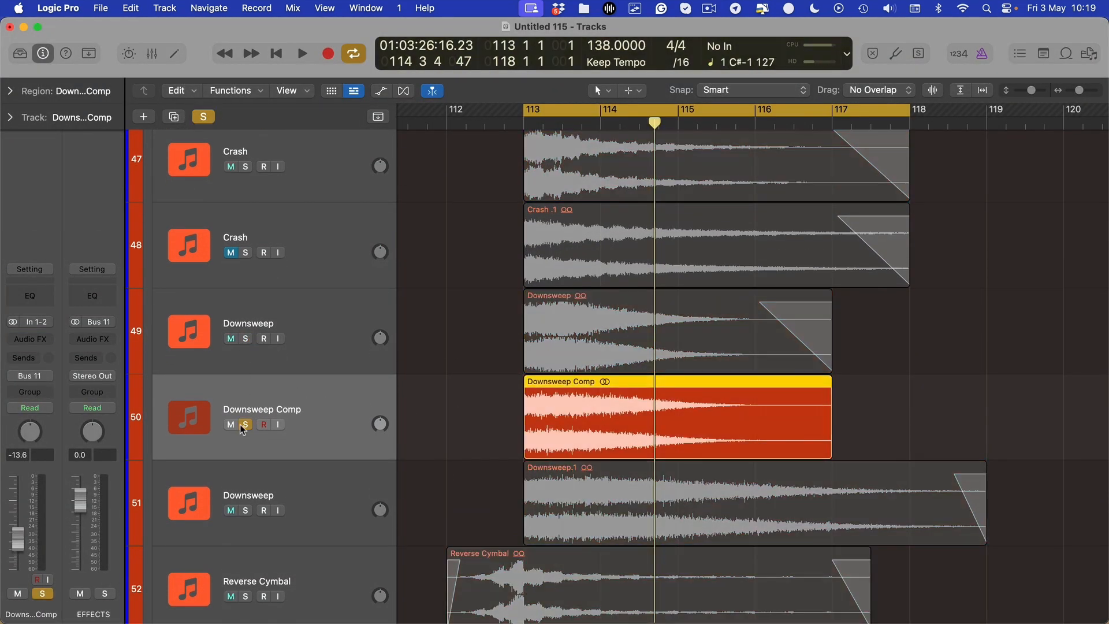
click(249, 338)
click(242, 426)
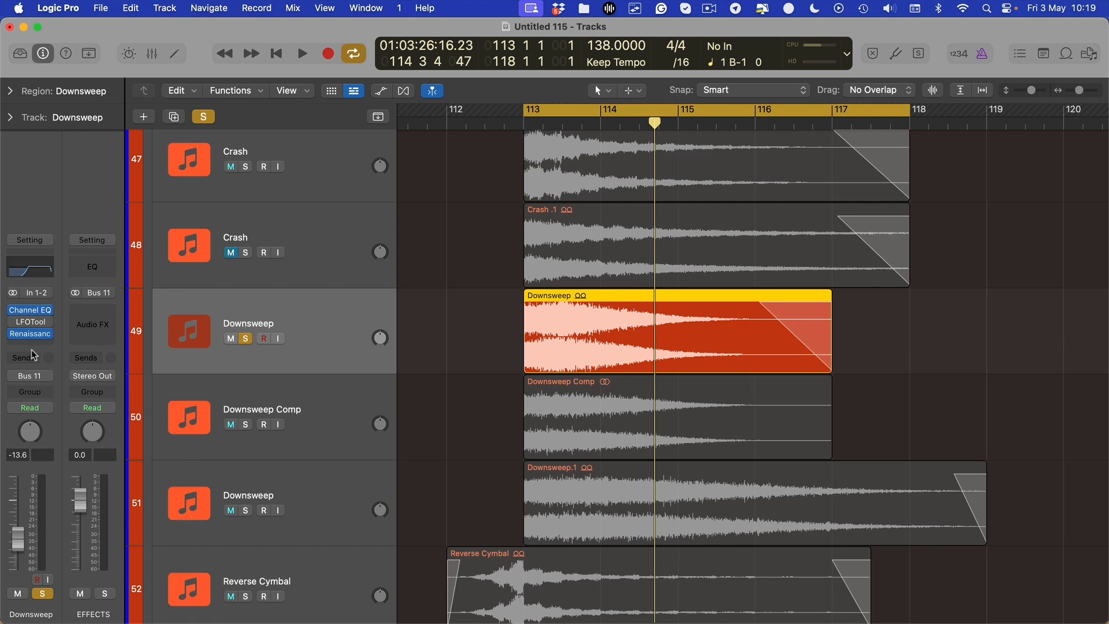
click(12, 343)
click(301, 317)
click(12, 335)
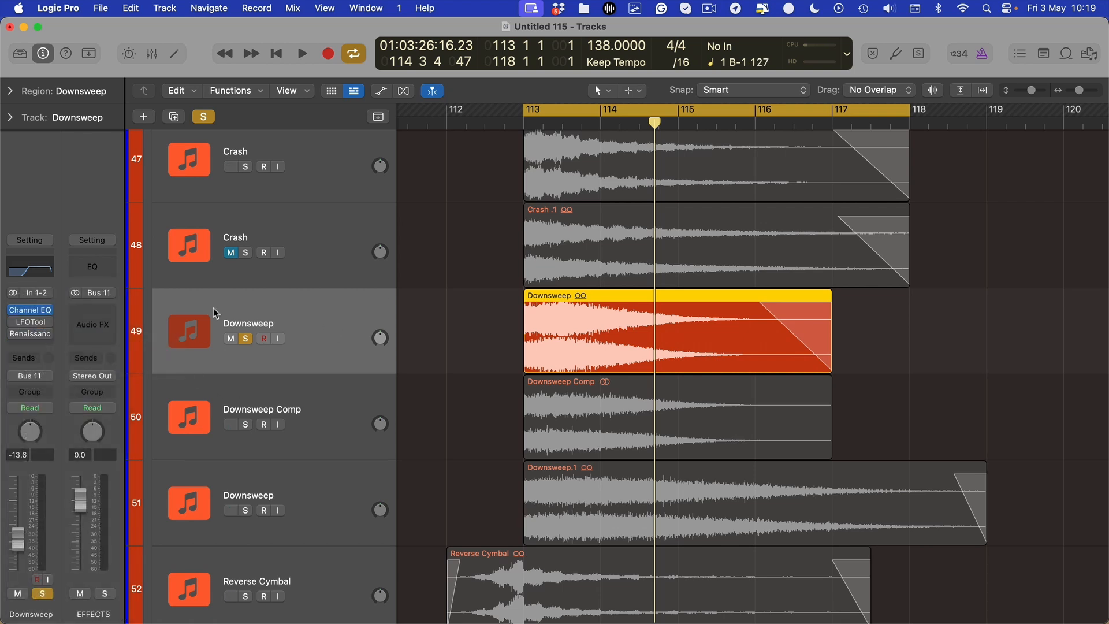
key(space)
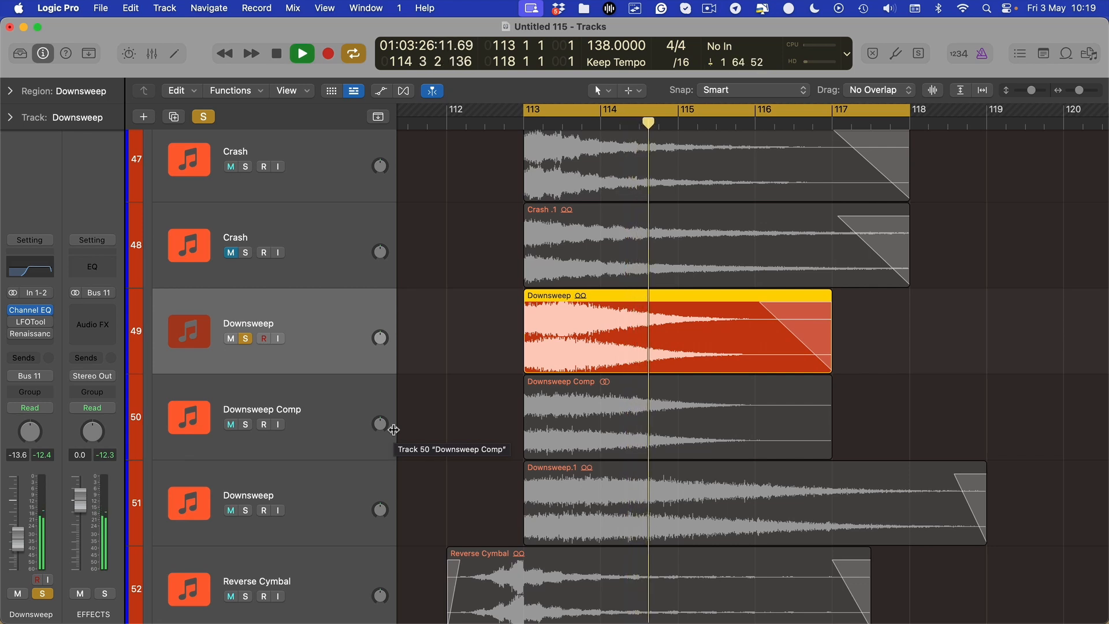
key(space)
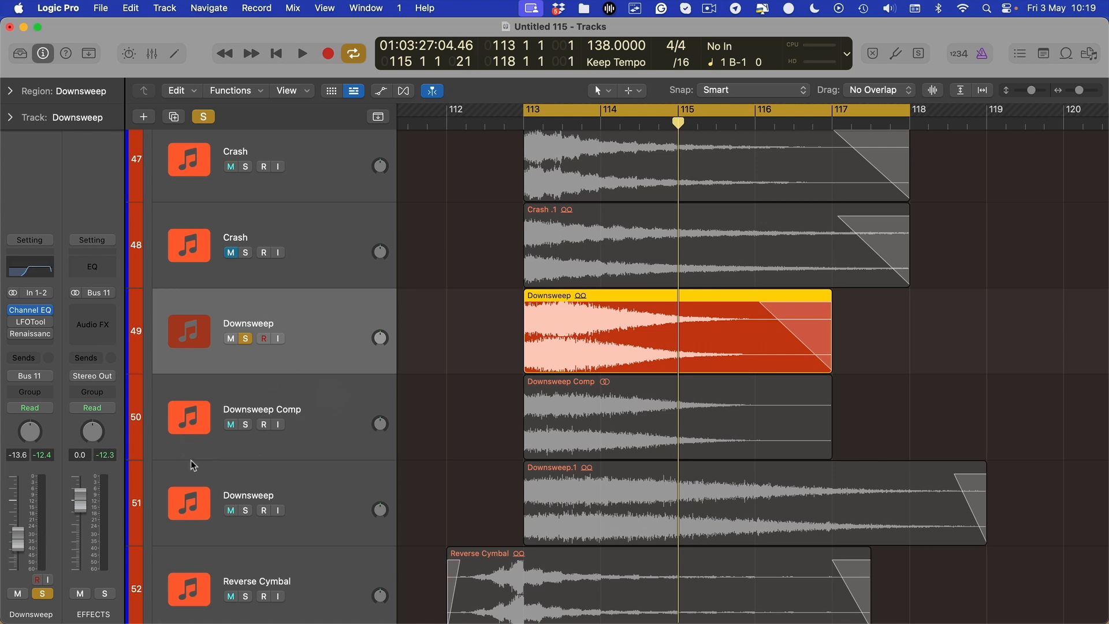
Step: Switch the solo to Downsweep Comp, select that track and audition it
click(245, 425)
click(245, 339)
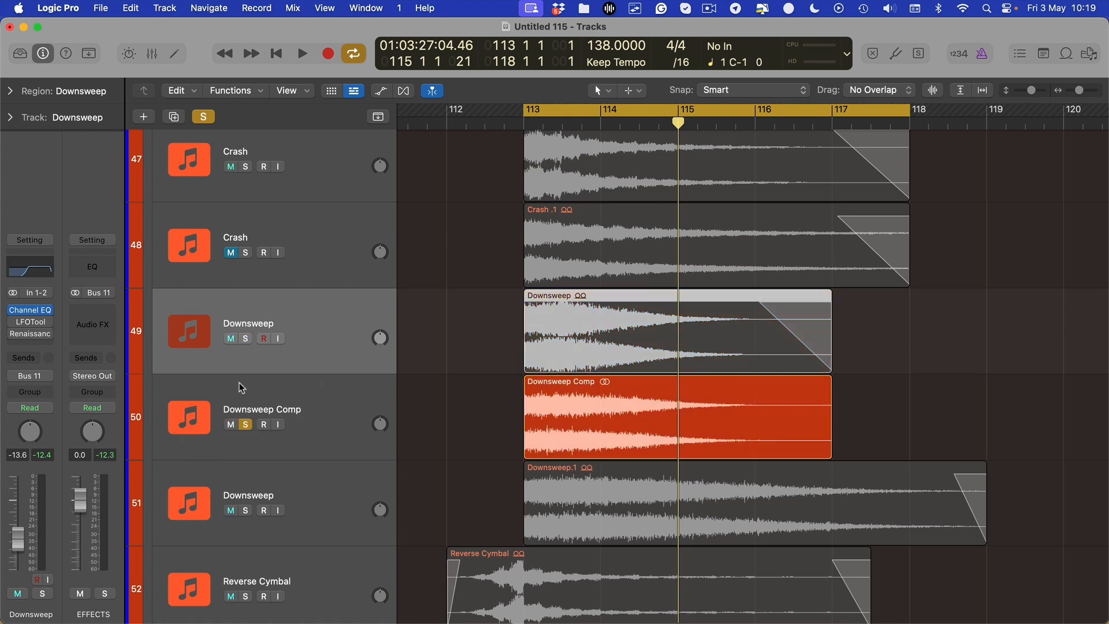
click(240, 388)
key(space)
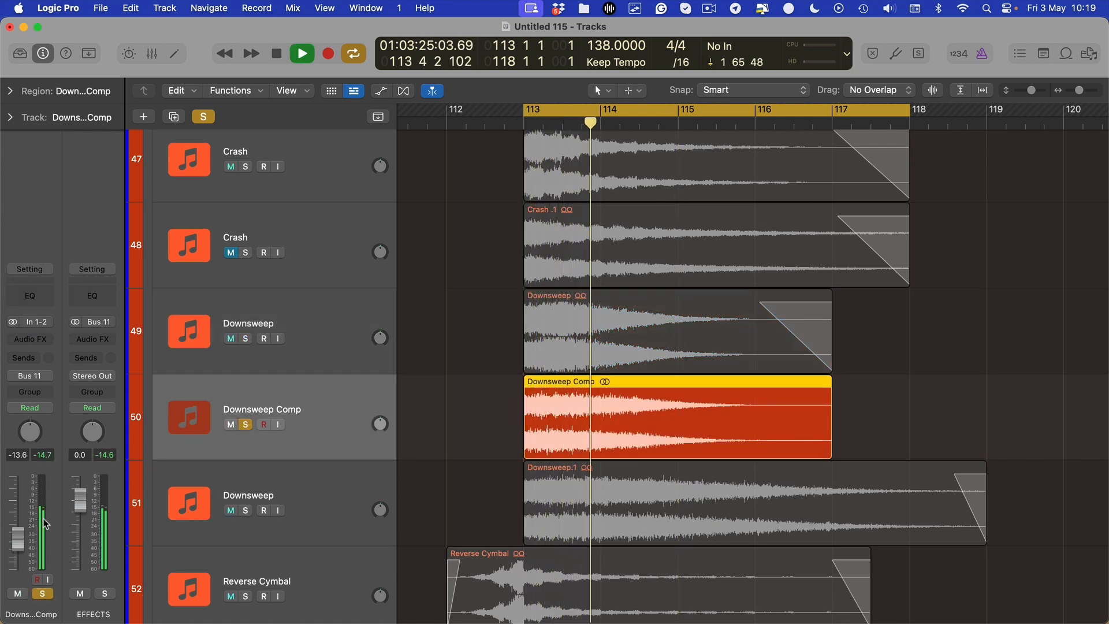
key(space)
Step: Raise the Downsweep Comp volume to -11.3, replaying the region to check its level
drag(23, 543, 23, 538)
key(space)
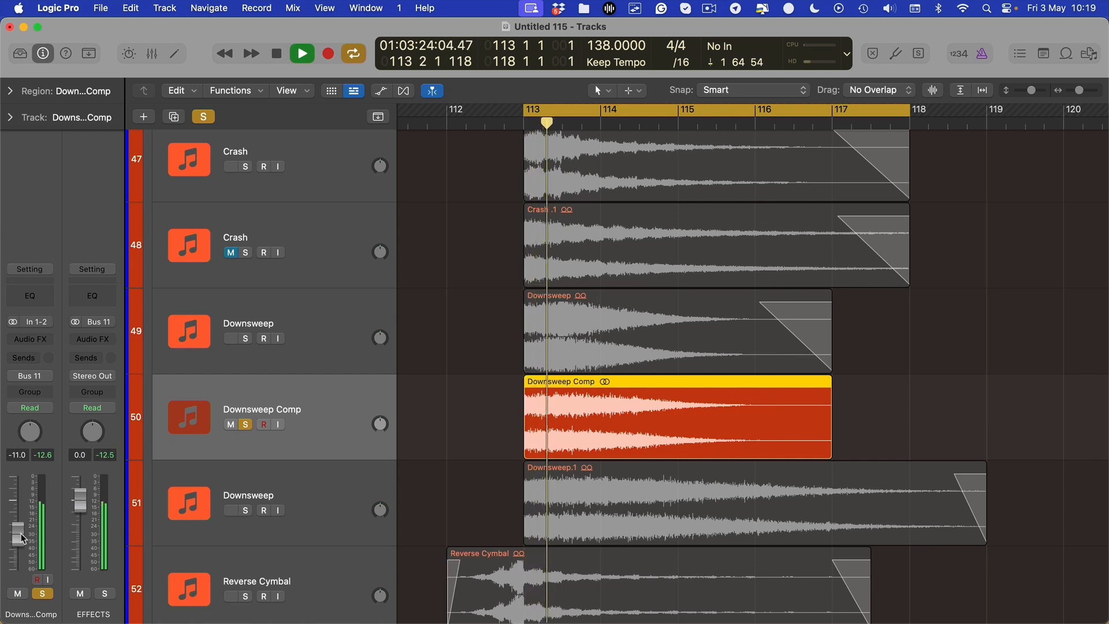
key(space)
key(space)
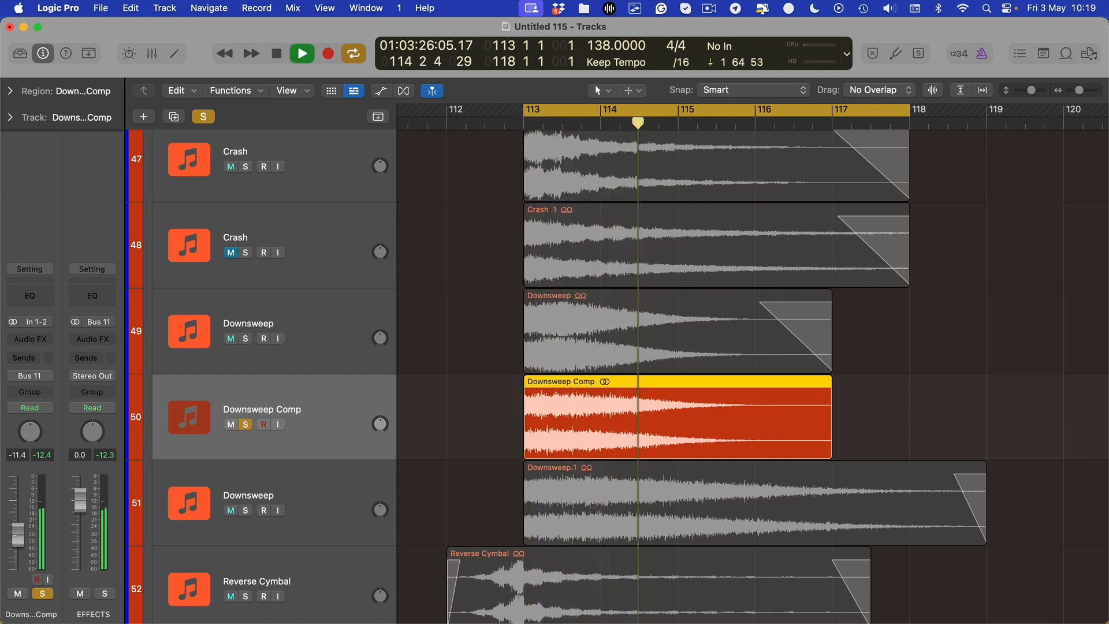
double_click(16, 539)
text(-11.3)
key(Return)
key(space)
key(space)
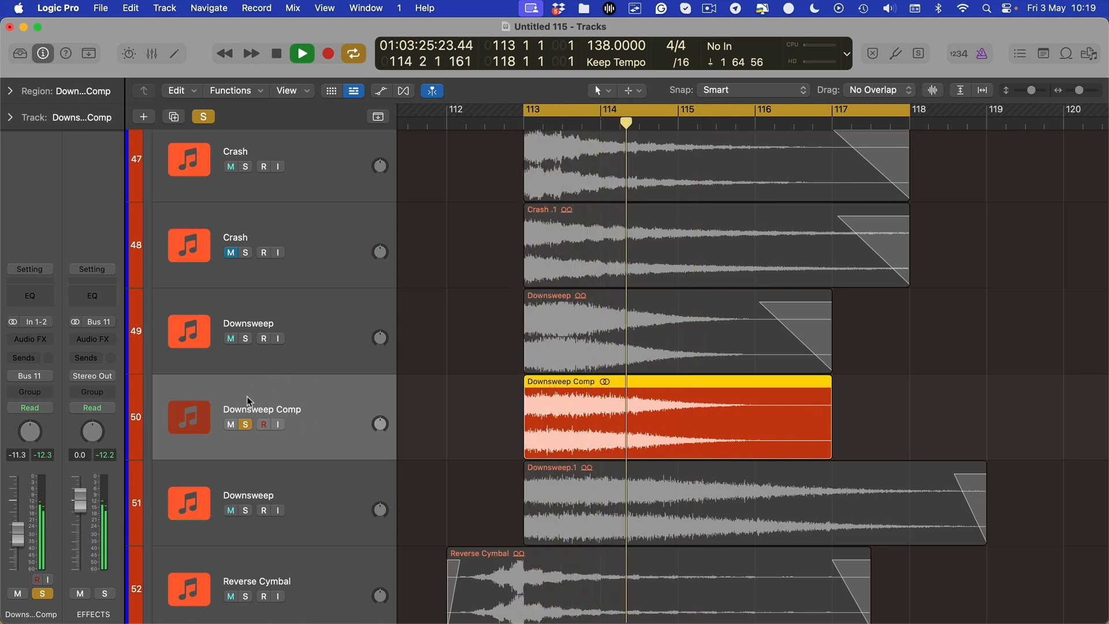
key(space)
Step: Switch the solo back to the original Downsweep and replay its start for comparison
click(245, 425)
click(244, 340)
key(space)
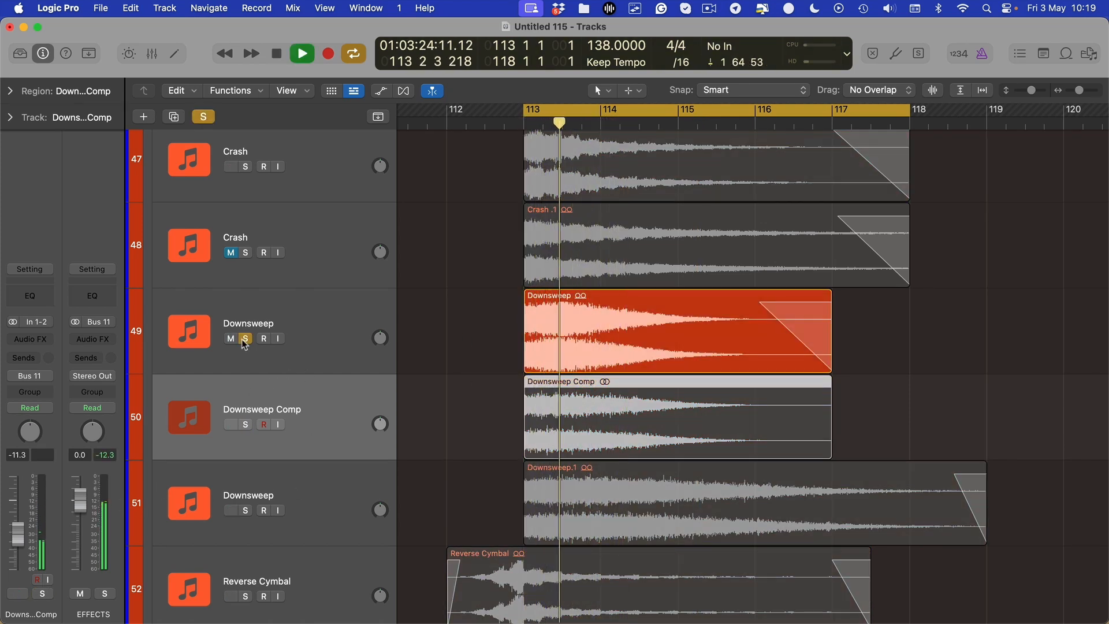
key(space)
Step: Solo and audition Downsweep Comp, and set the cycle range over its decay from 113 4 2 to 115 3 4
click(245, 339)
click(246, 425)
key(space)
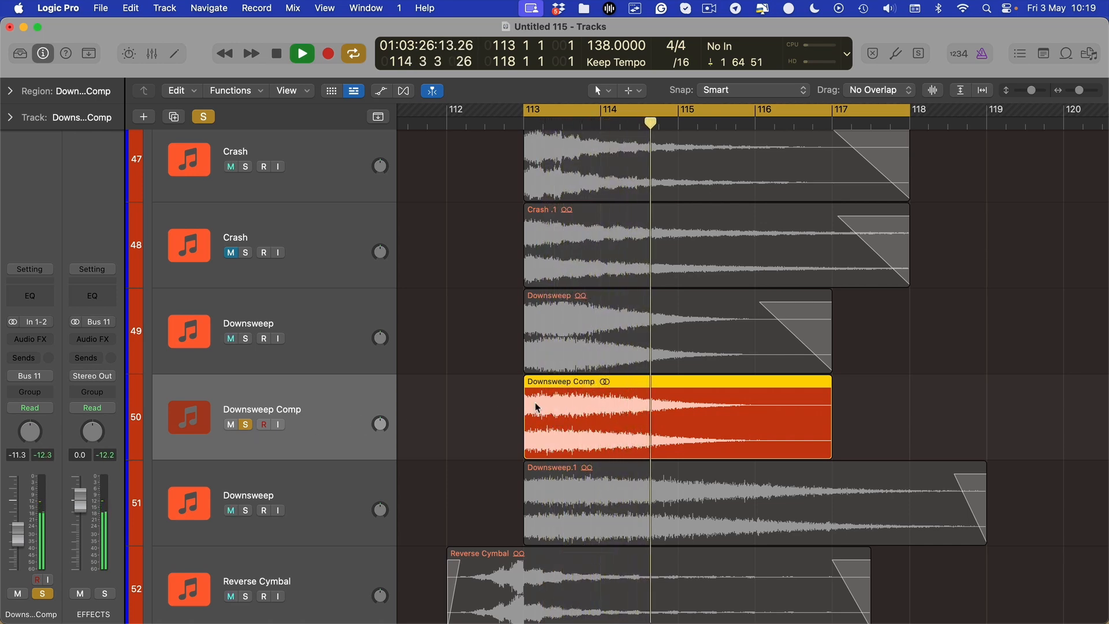
key(space)
key(space)
scroll(715, 345, up, 8)
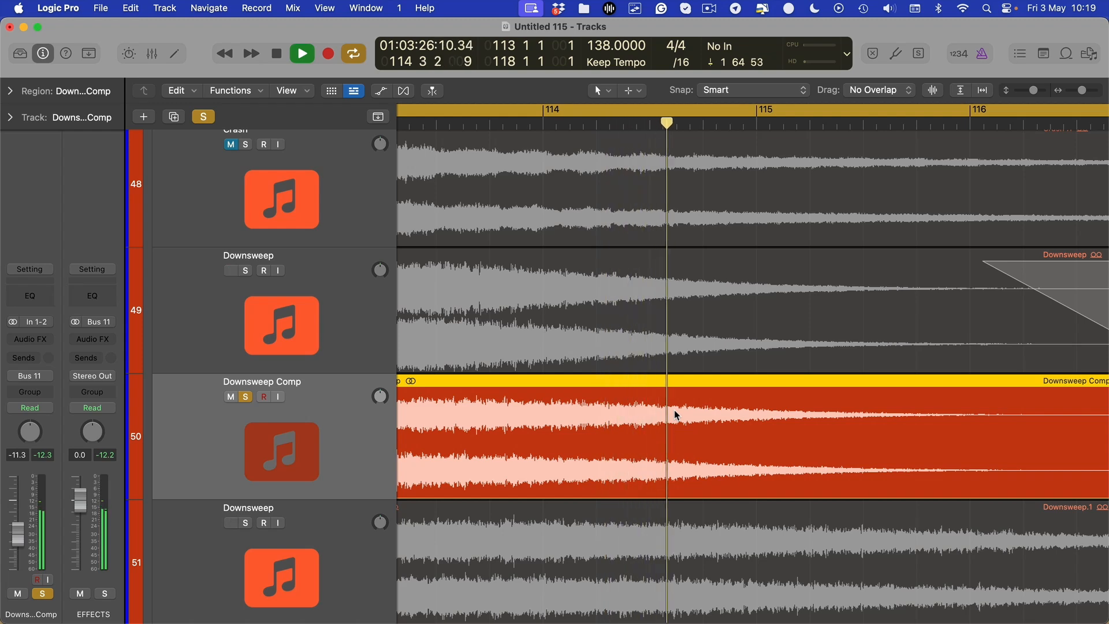
key(space)
scroll(585, 467, left, 4)
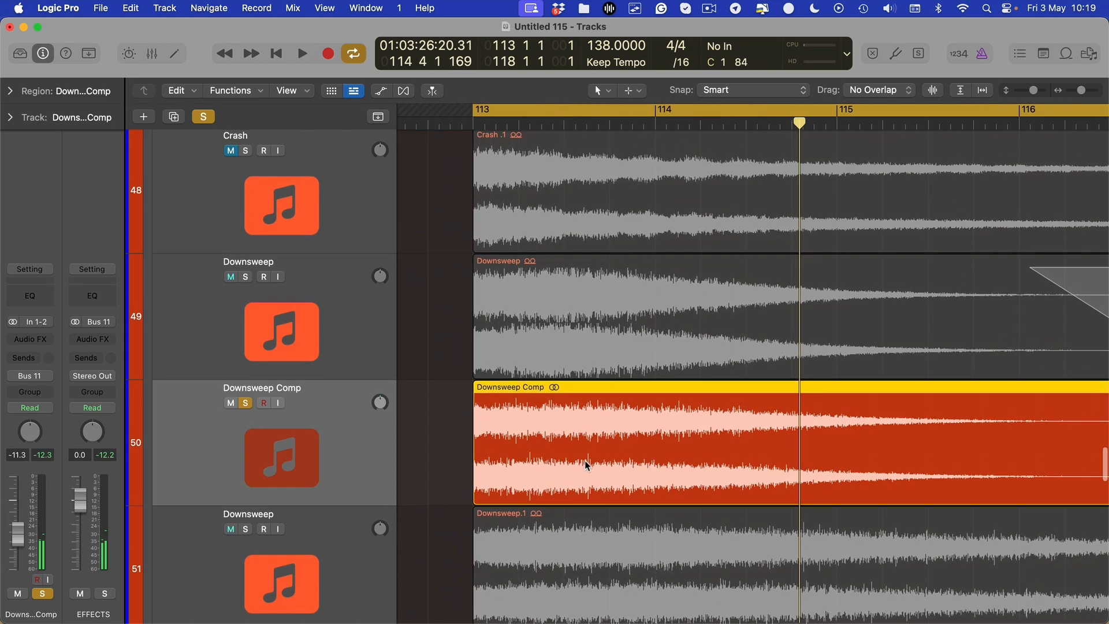
click(453, 396)
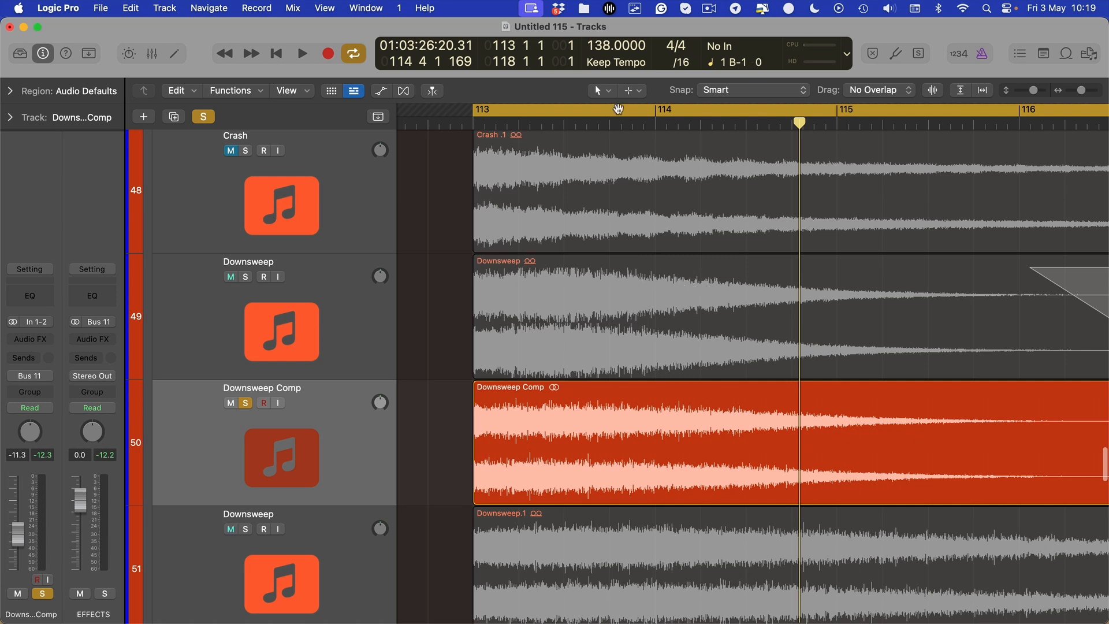
drag(618, 113, 963, 116)
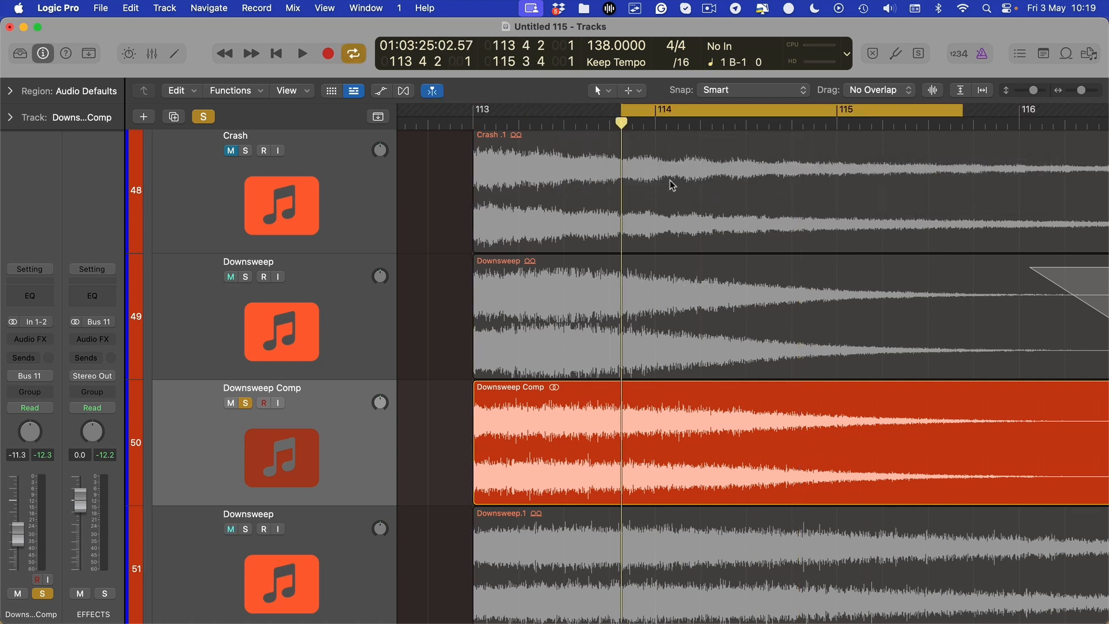
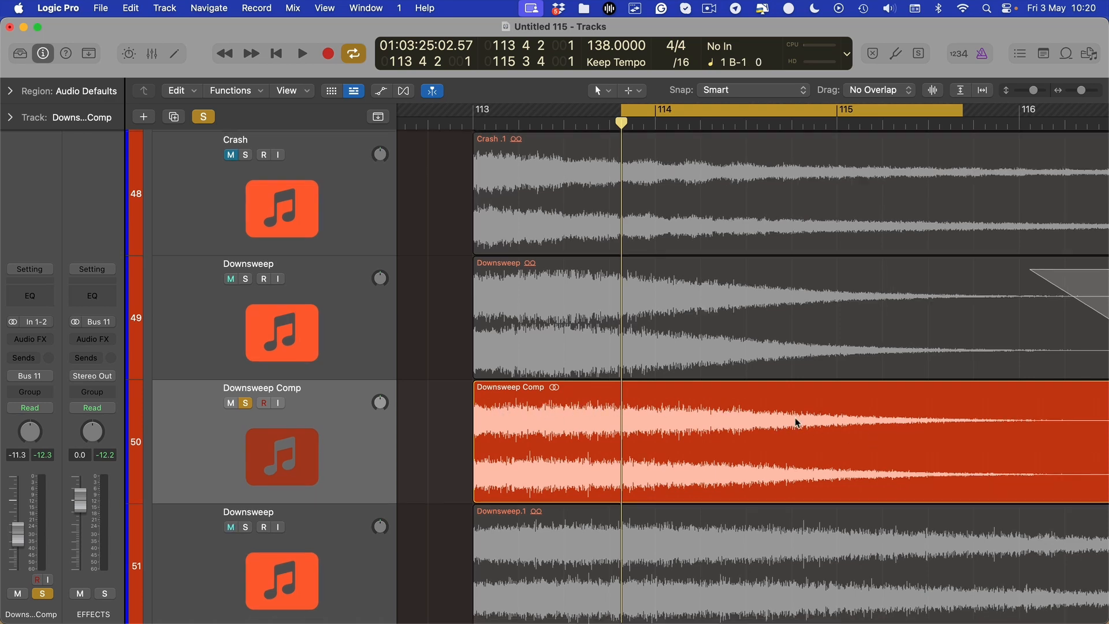
Step: Unsolo the Downsweep Comp track and delete it
key(super+Up)
key(super+Up)
key(super+Up)
key(super+Left)
key(super+Left)
click(246, 415)
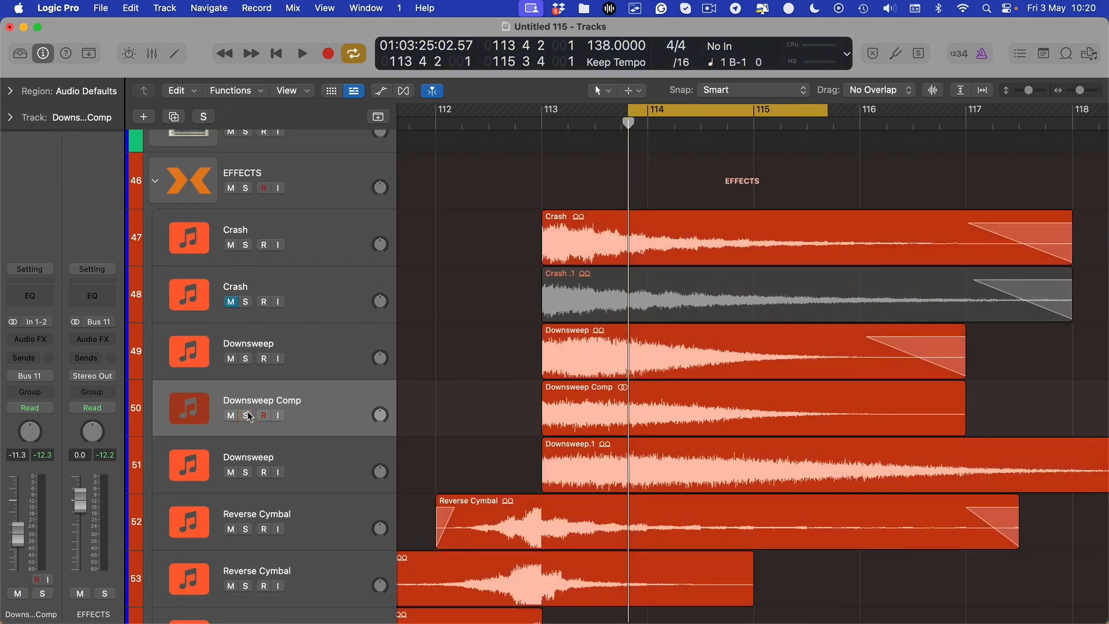
scroll(371, 420, up, 5)
key(super+Up)
scroll(330, 424, up, 1)
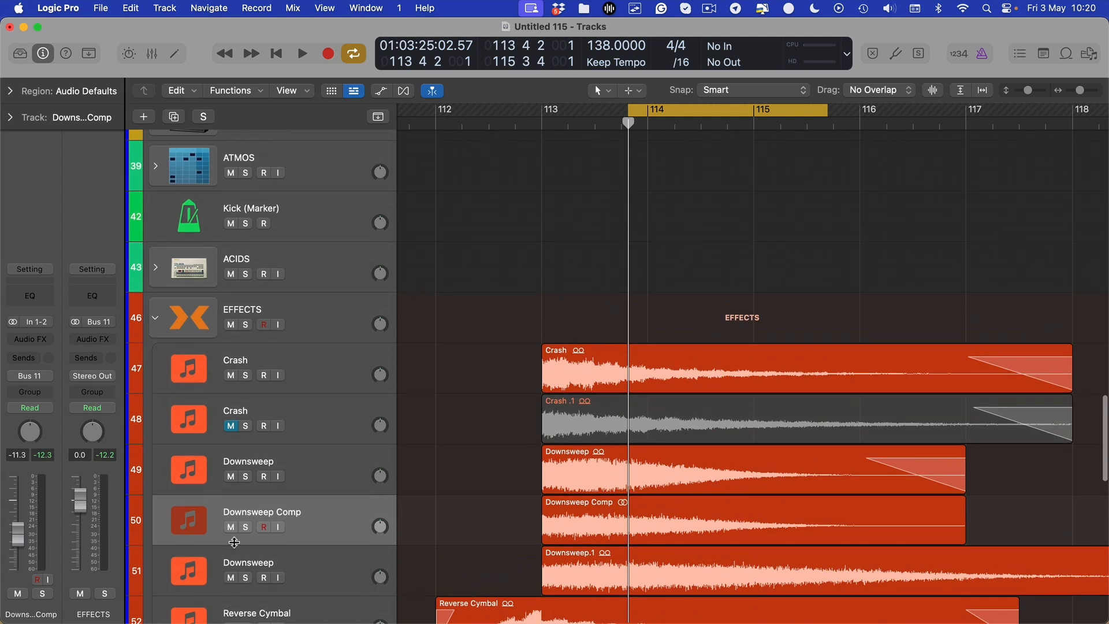
click(358, 517)
key(Delete)
Step: Turn Renaissance Axx back on for the first Downsweep and set the cycle range from bar 113 to bar 117
click(324, 484)
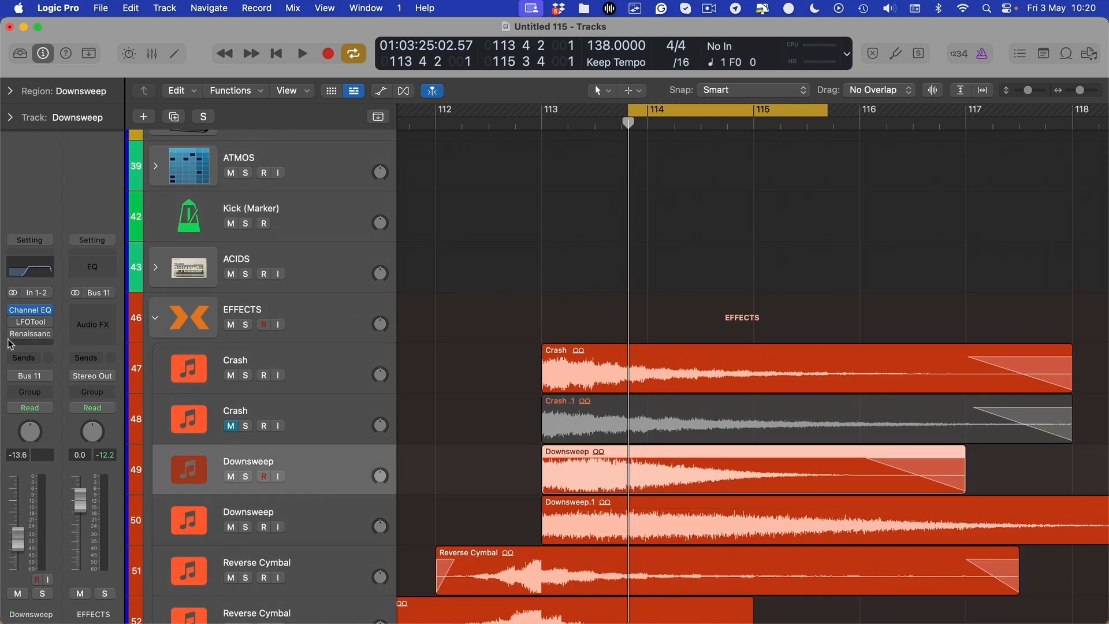
scroll(606, 410, down, 2)
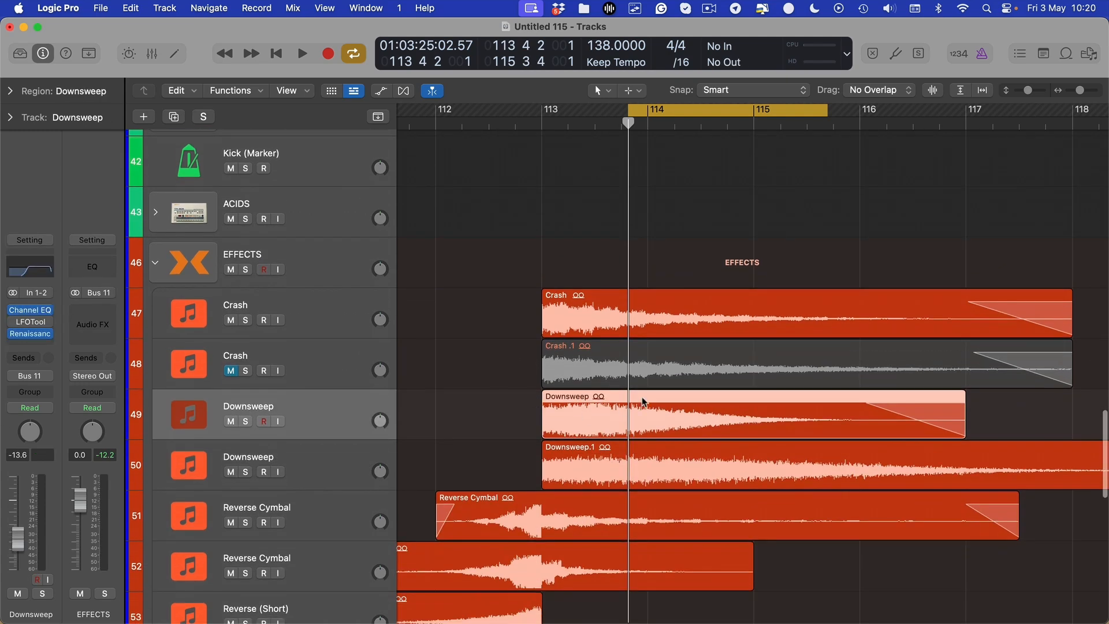
drag(542, 114, 966, 197)
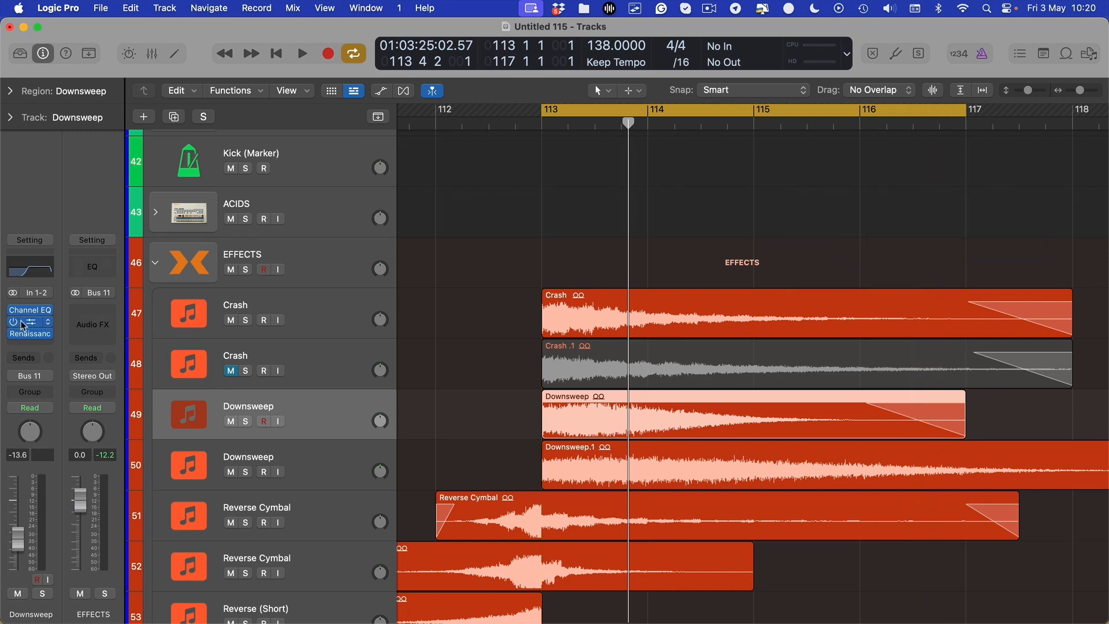
Step: Enable LFOTool on the first Downsweep, lower the starting point of its volume curve and audition the track in solo
click(23, 325)
key(space)
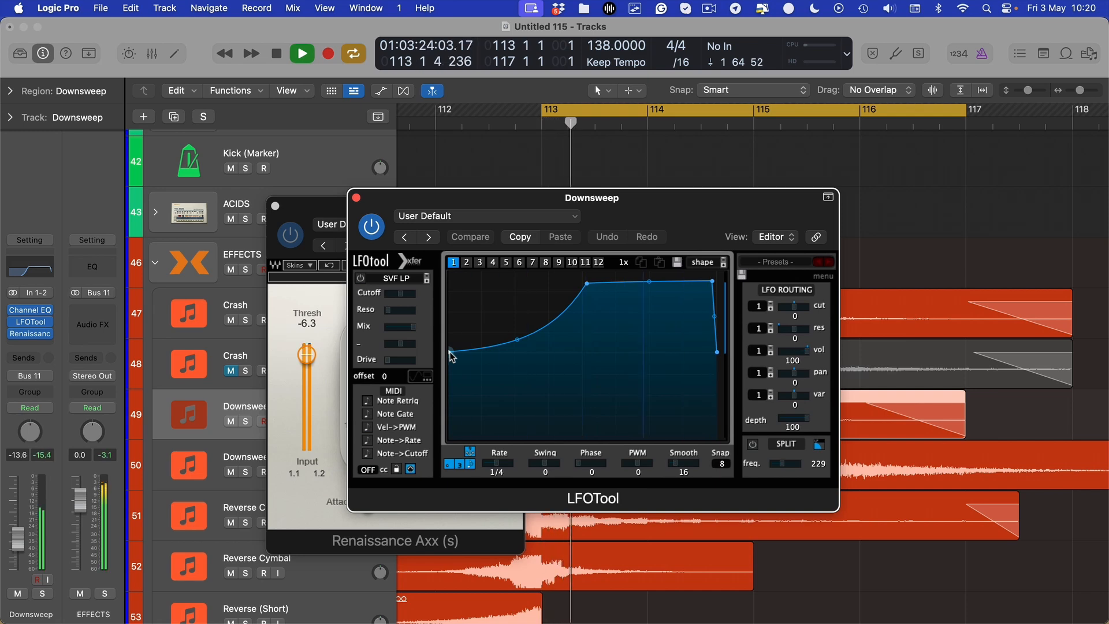
key(s)
drag(446, 358, 450, 420)
key(space)
key(space)
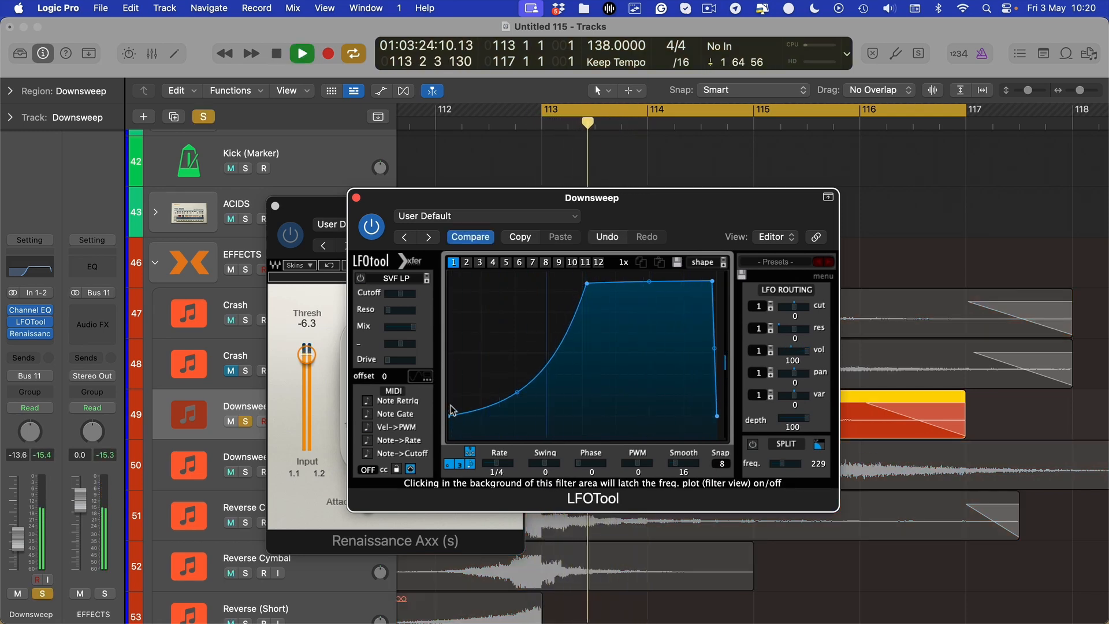
key(space)
key(space)
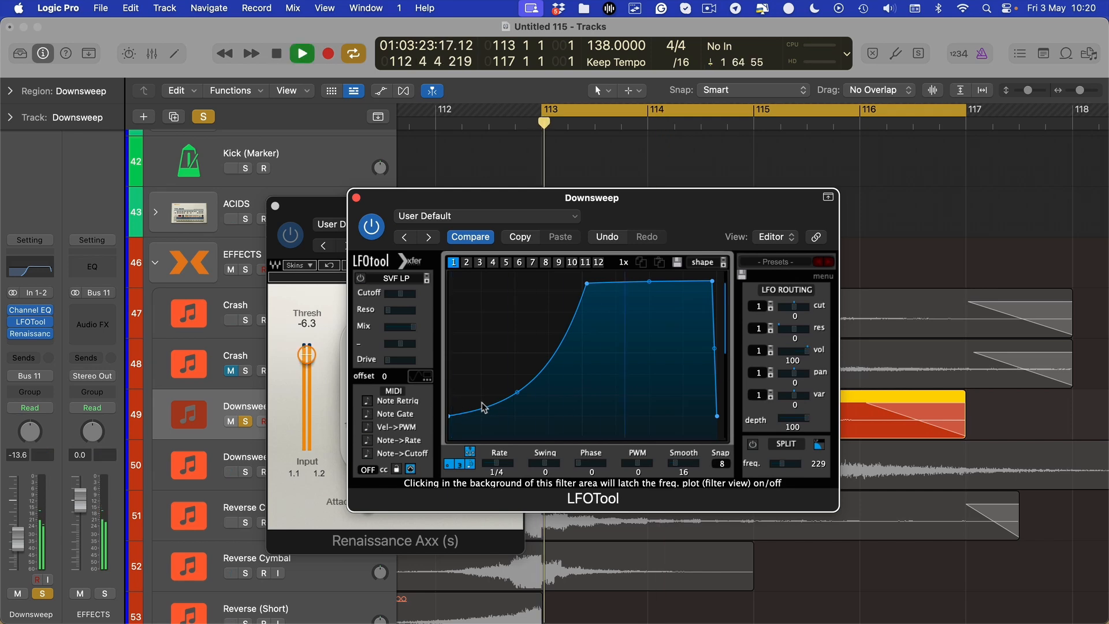
key(space)
key(v)
Step: Solo only the second Downsweep, the longer region, and audition its start
scroll(426, 411, down, 3)
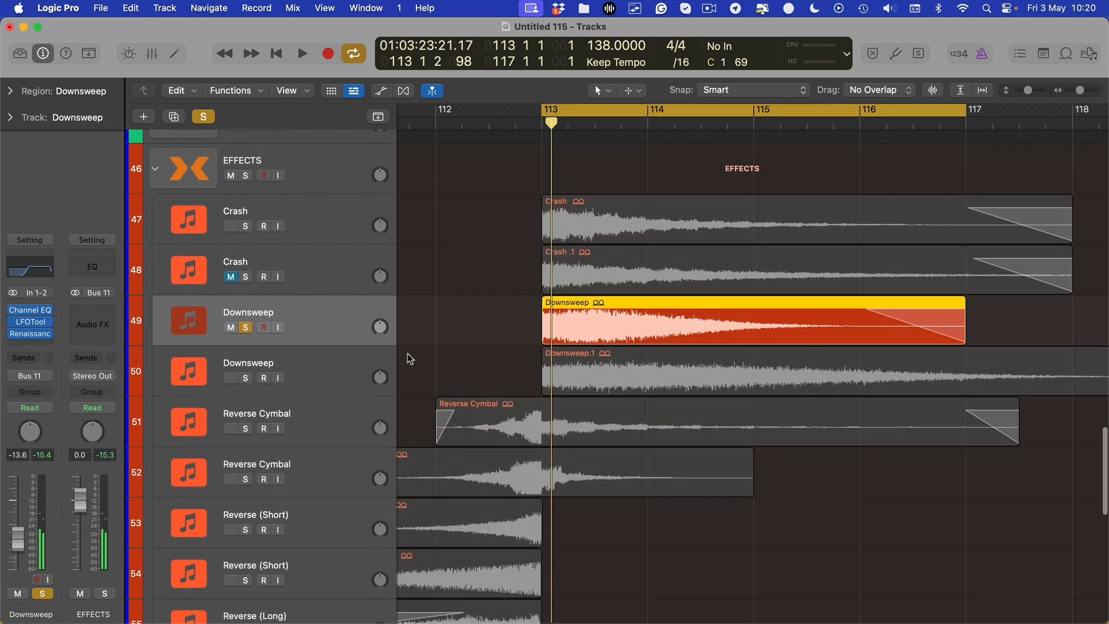
click(246, 378)
click(305, 379)
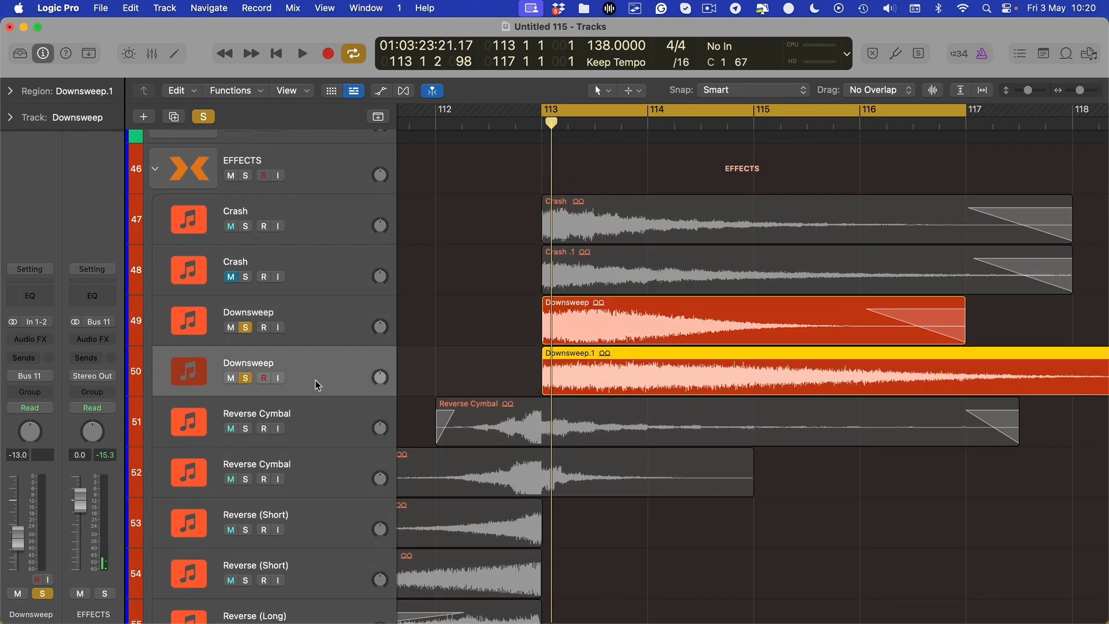
click(247, 328)
key(space)
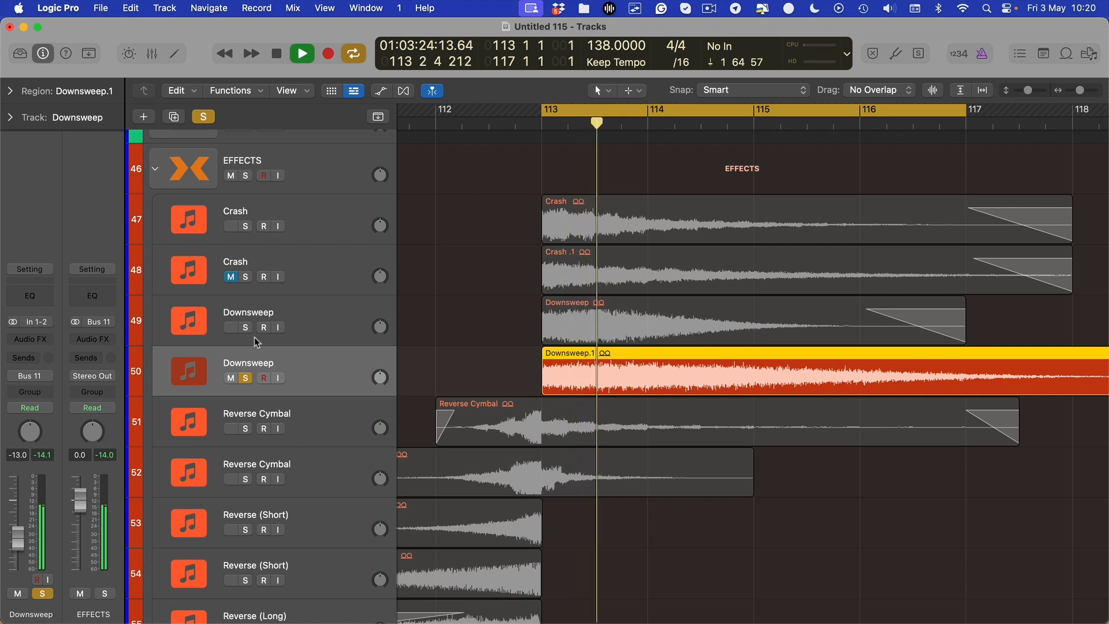
key(space)
Step: Move the solo from the second Downsweep to the first and replay its start
click(246, 328)
click(246, 378)
key(space)
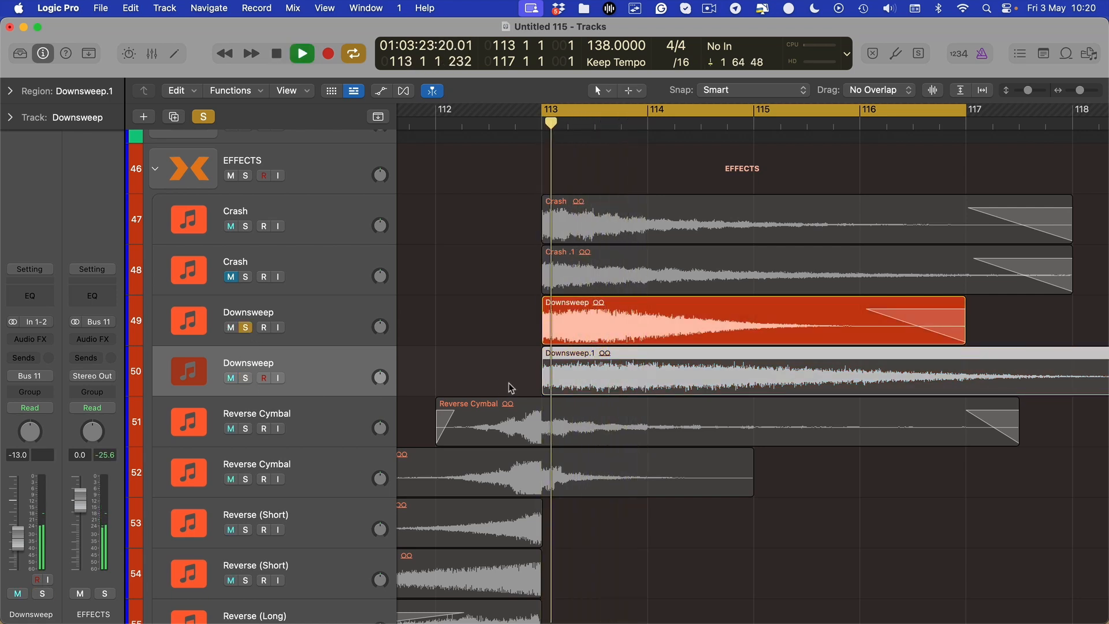
key(space)
click(246, 378)
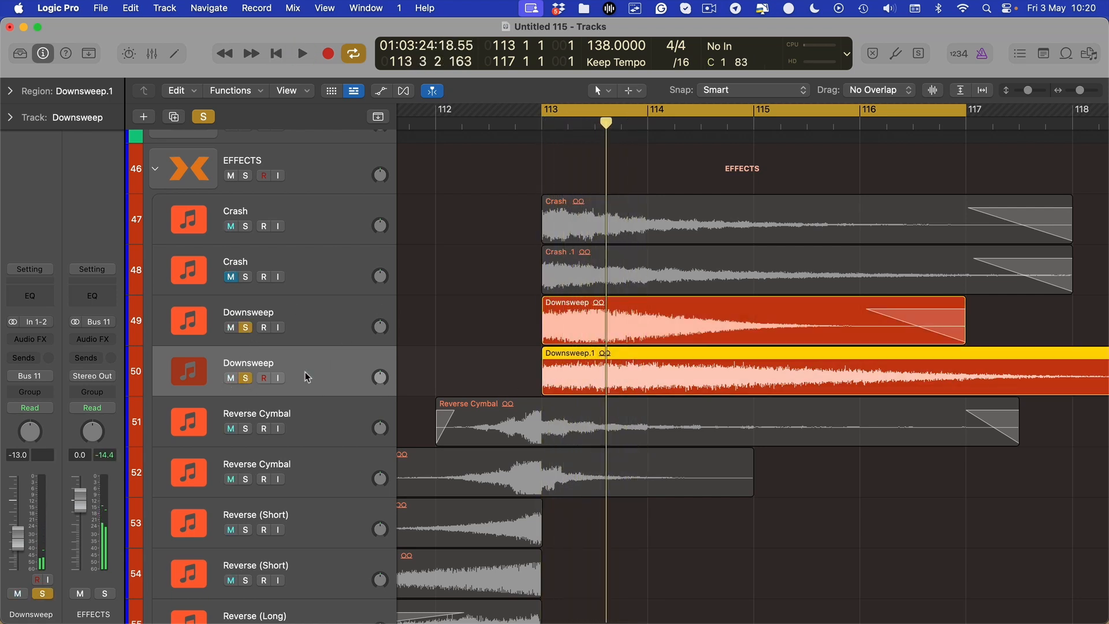
click(288, 317)
click(48, 323)
click(81, 297)
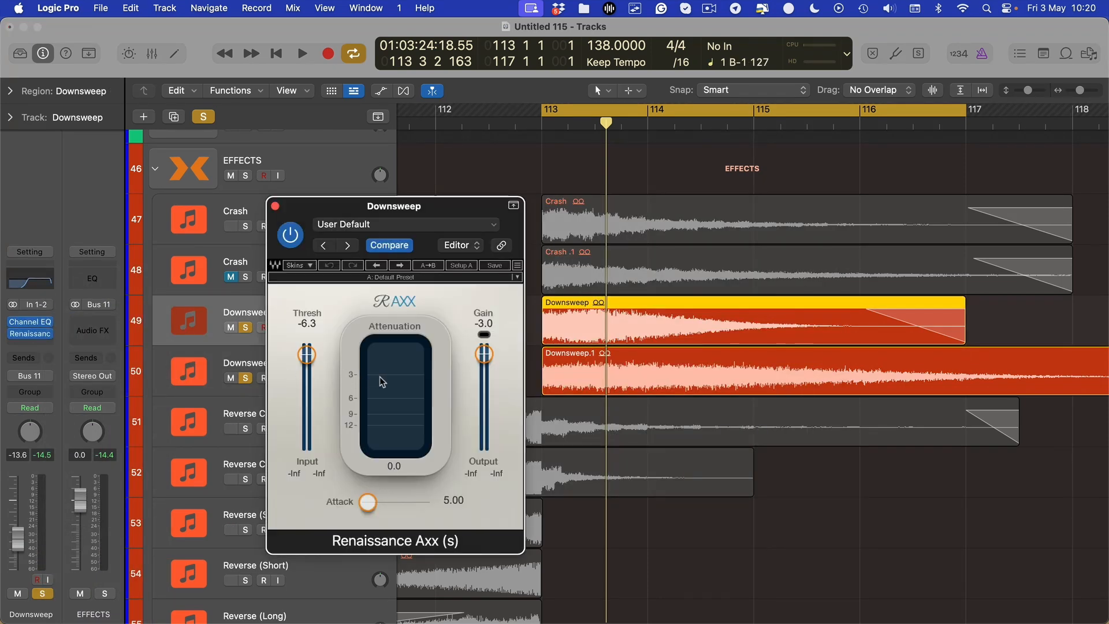
Step: Close the first Downsweep's compressor, take that track out of solo, and select the second Downsweep so it alone stays soloed
key(super+w)
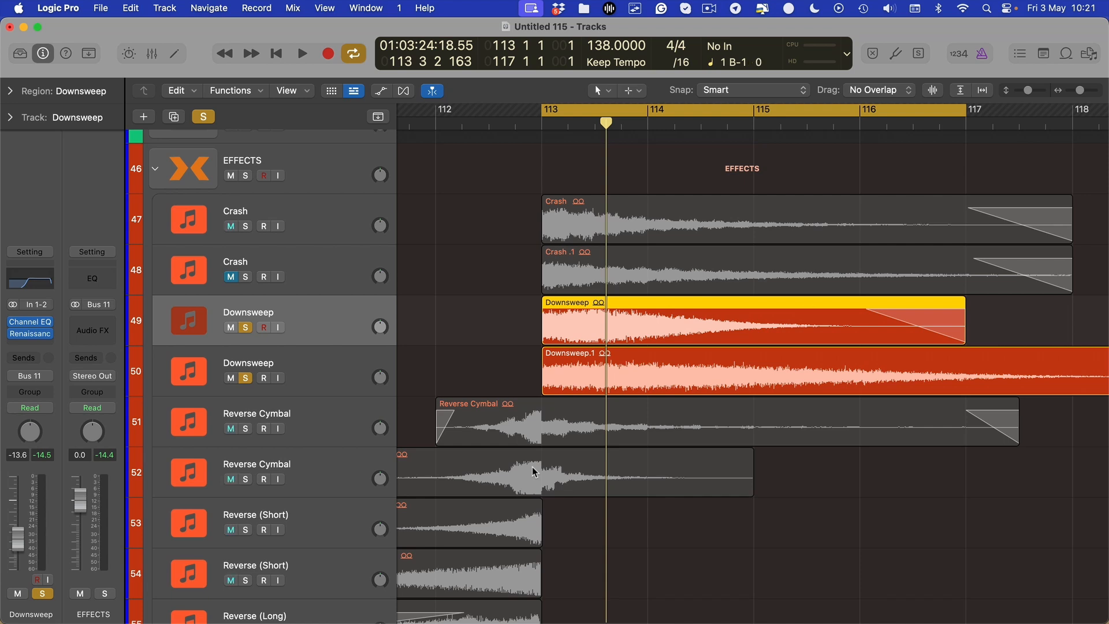
click(245, 326)
click(230, 327)
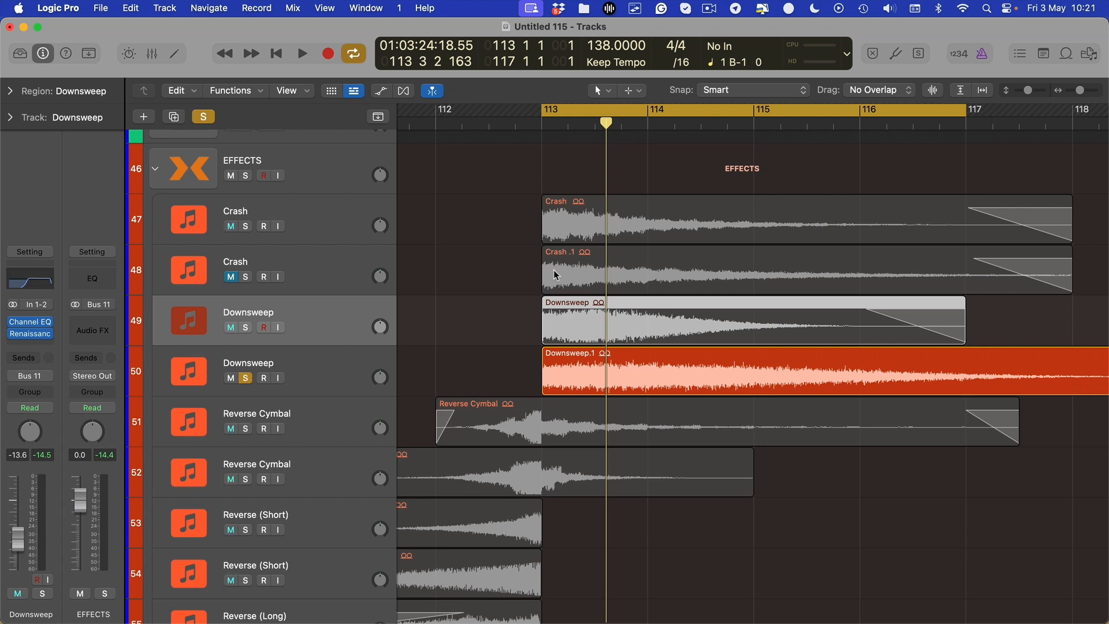
click(318, 380)
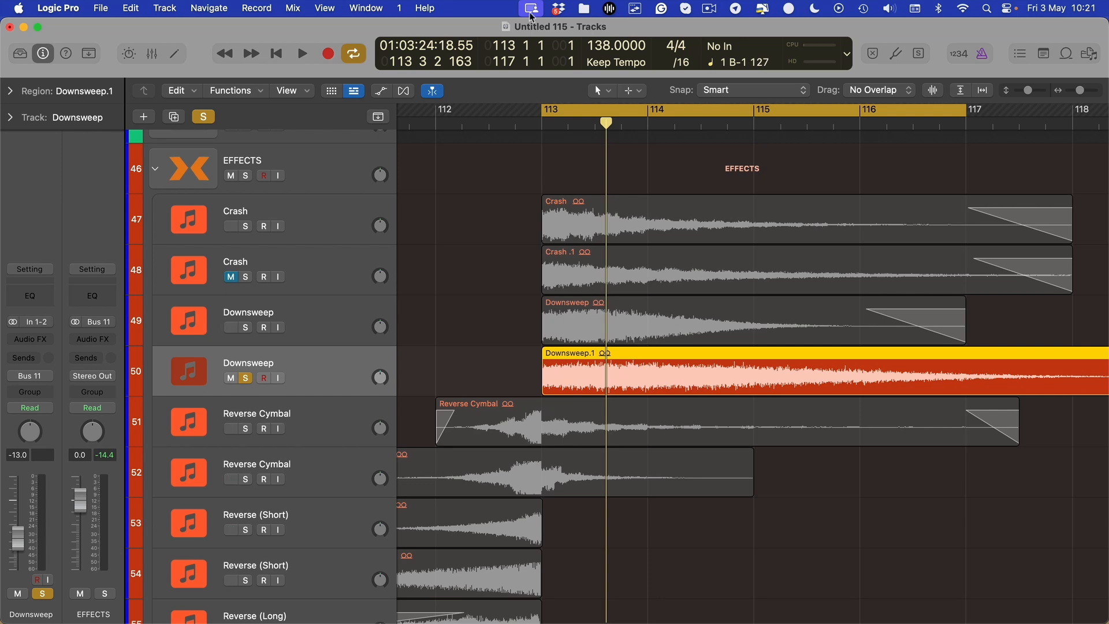
click(721, 8)
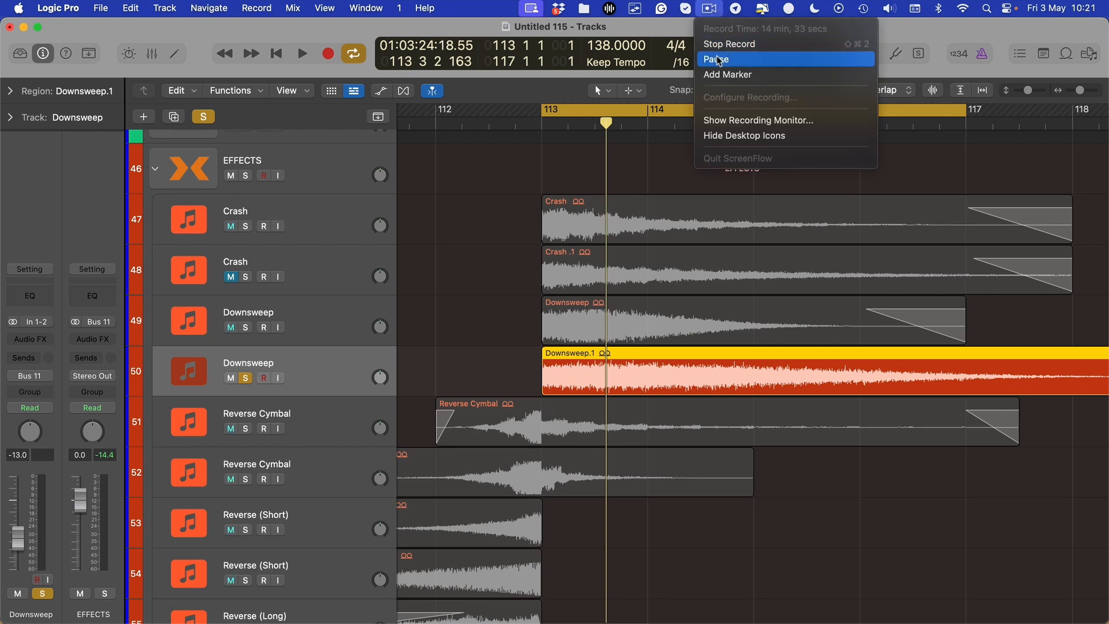
click(722, 51)
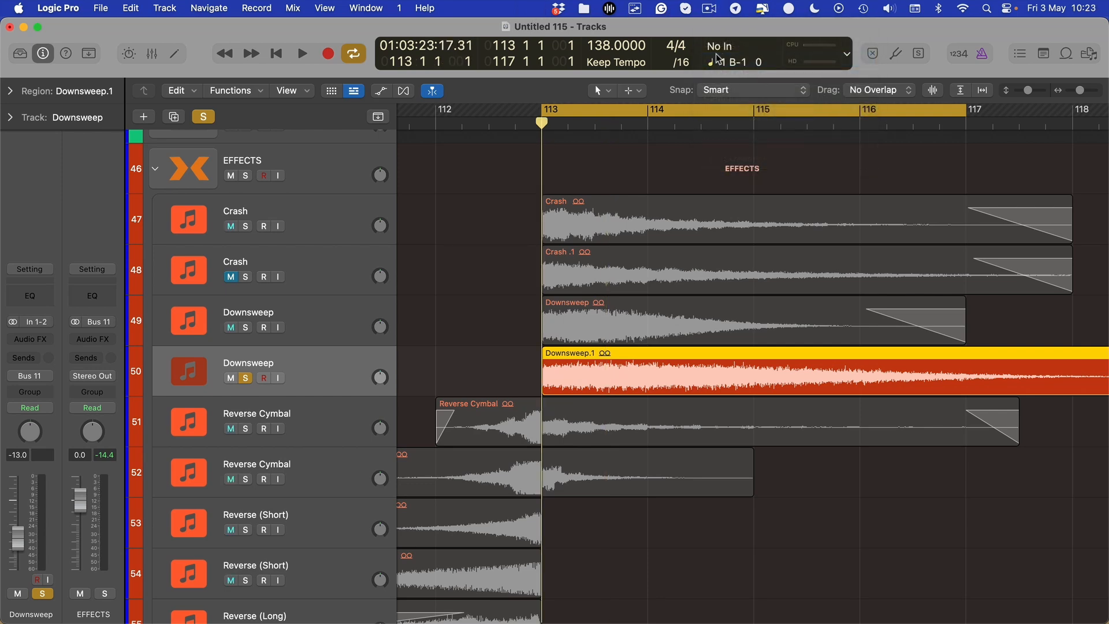
key(super+Right)
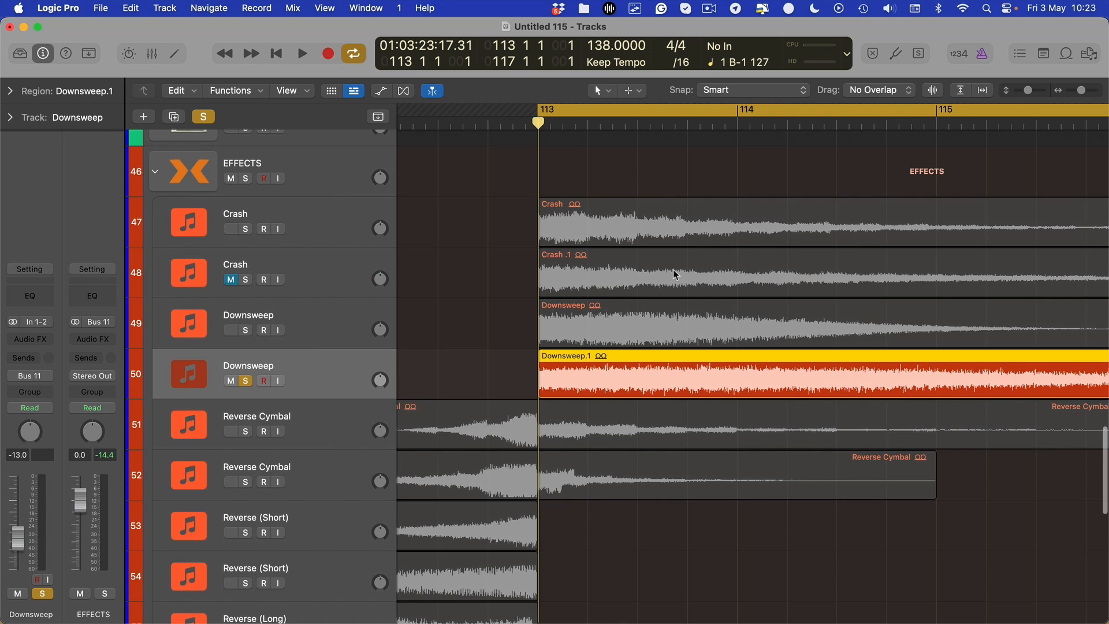
scroll(599, 269, right, 4)
scroll(601, 266, left, 5)
key(super+Left)
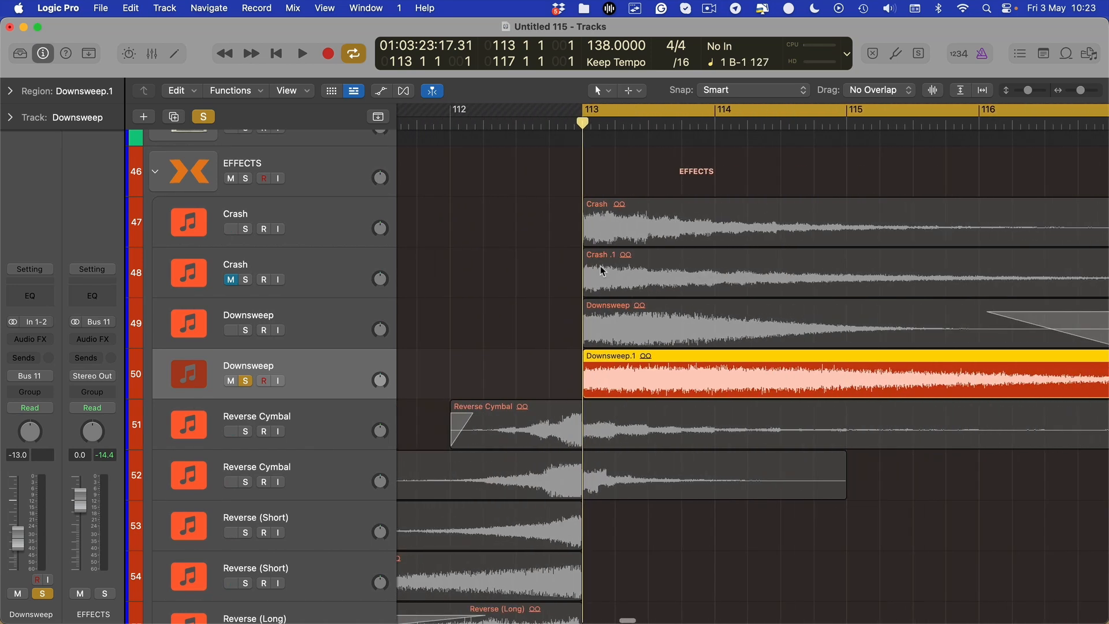
scroll(601, 267, right, 3)
key(super+Left)
scroll(600, 271, up, 1)
click(738, 169)
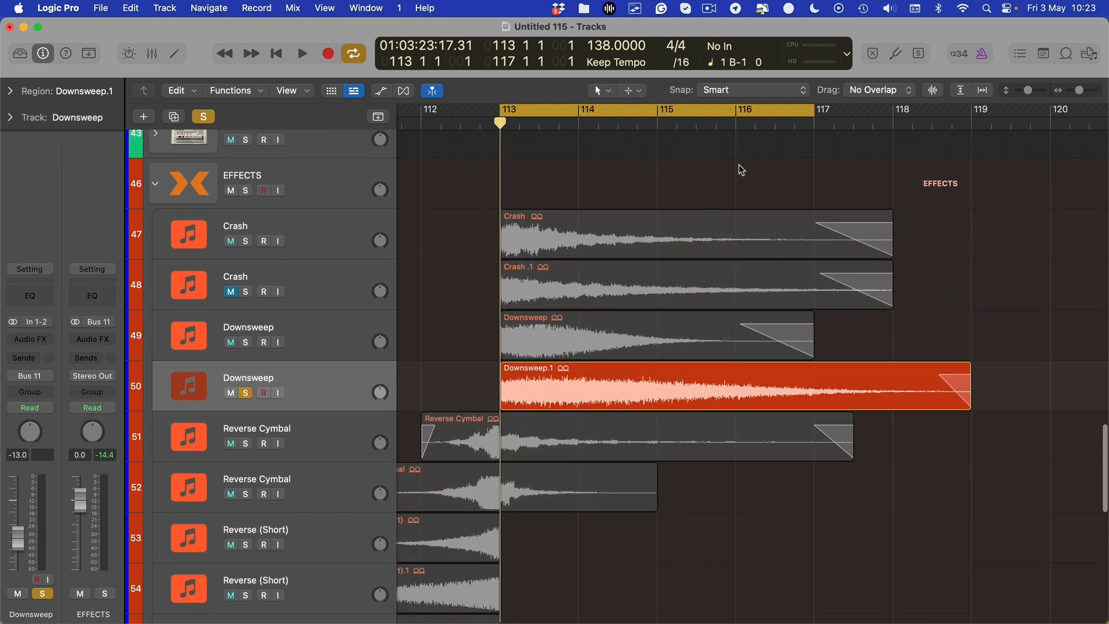
Step: Compare the waveforms of the two Downsweep regions from bar 113, examining their starts, lengths and tails
click(304, 343)
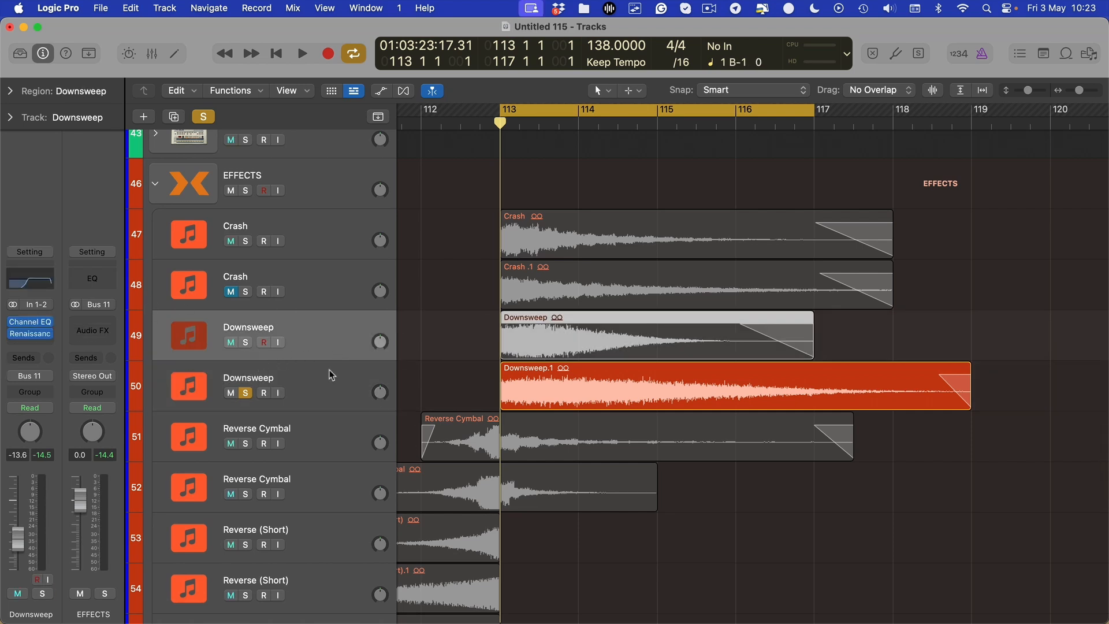
click(288, 376)
scroll(728, 375, down, 2)
scroll(729, 375, right, 3)
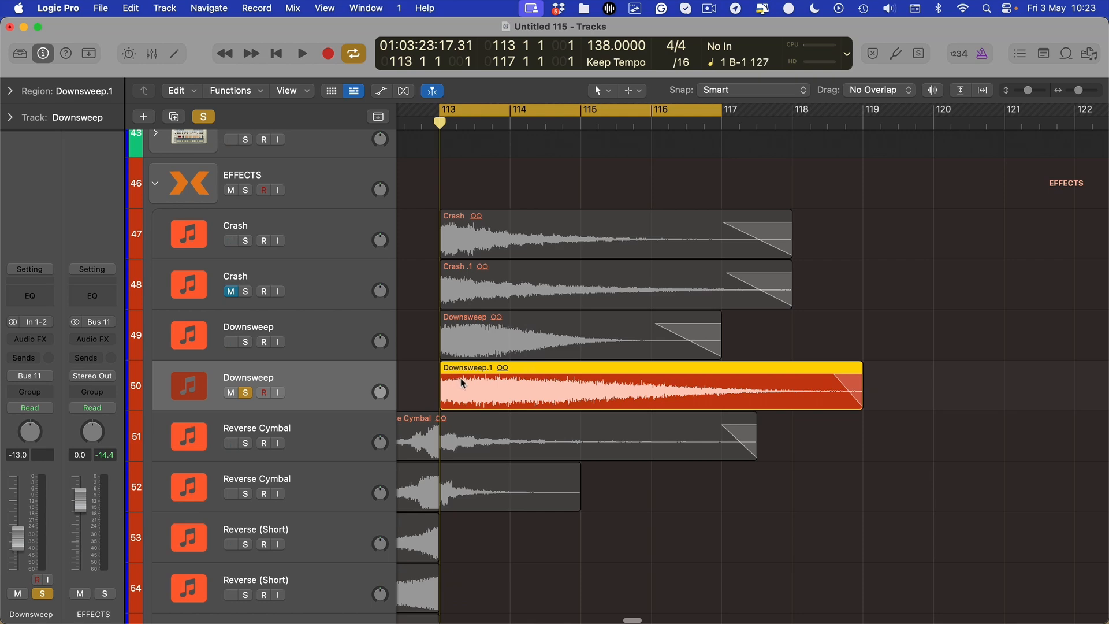
scroll(466, 384, up, 5)
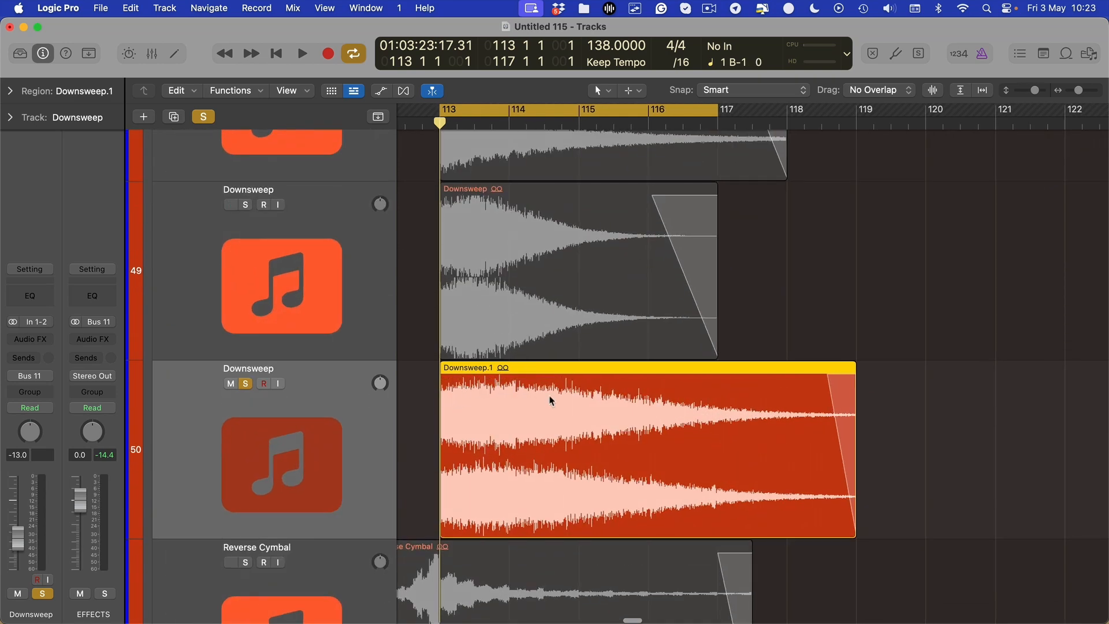
scroll(479, 397, up, 4)
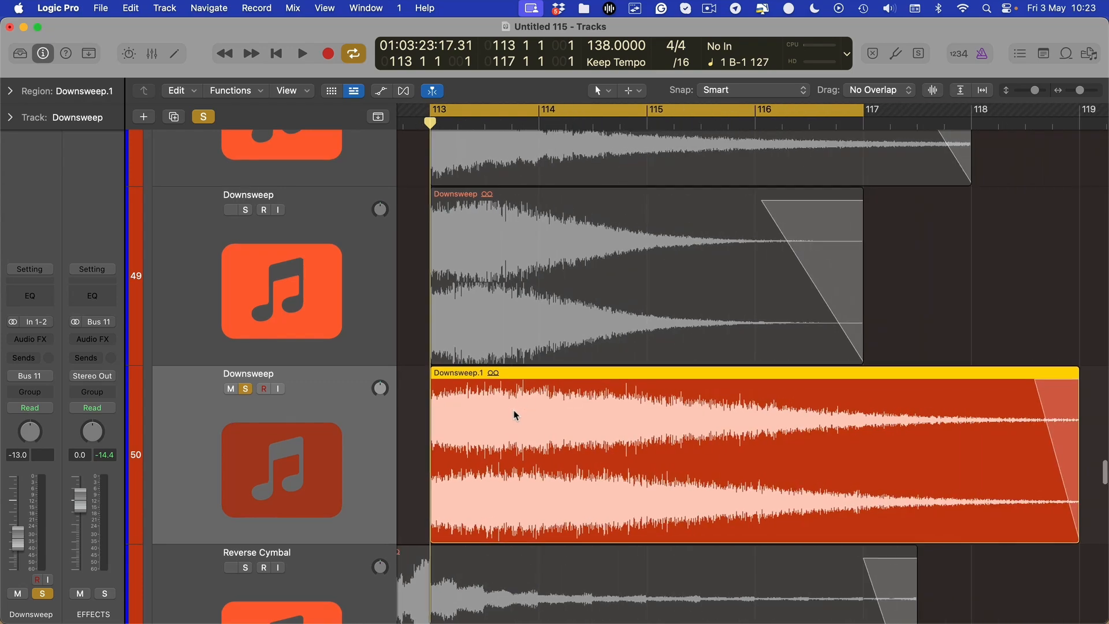
scroll(514, 413, down, 3)
scroll(457, 398, down, 1)
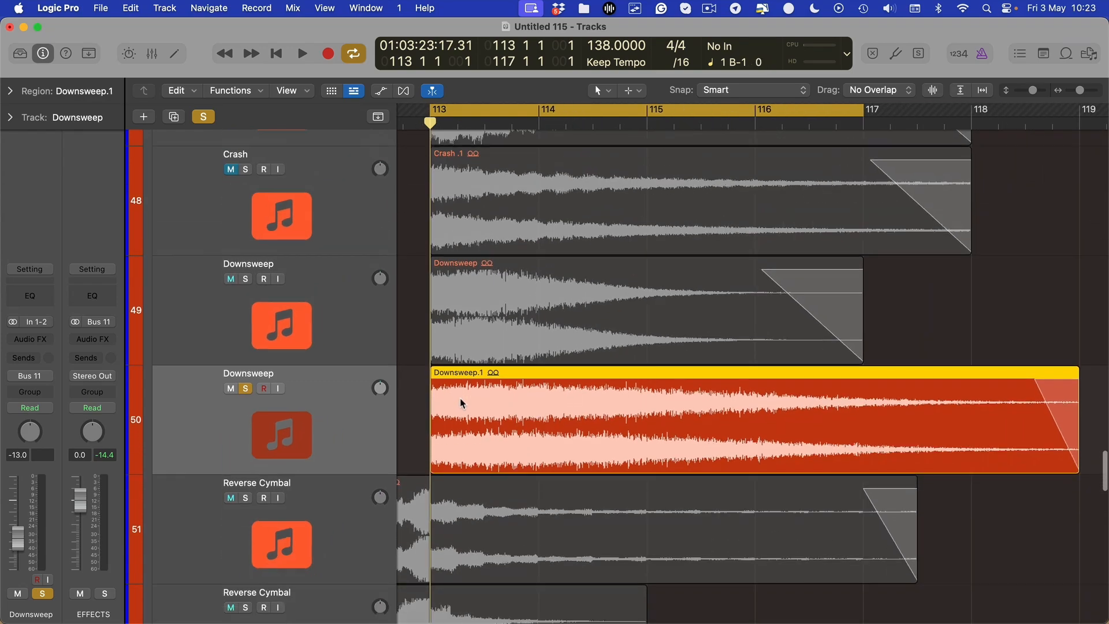
scroll(462, 397, up, 4)
scroll(462, 401, down, 5)
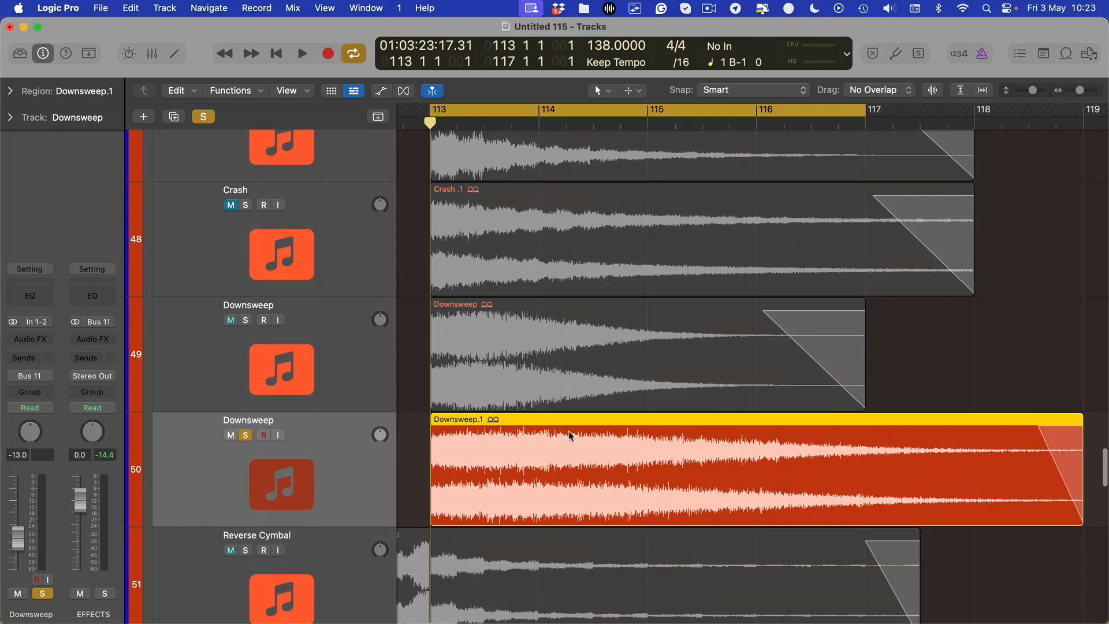
scroll(768, 465, down, 5)
scroll(467, 466, left, 3)
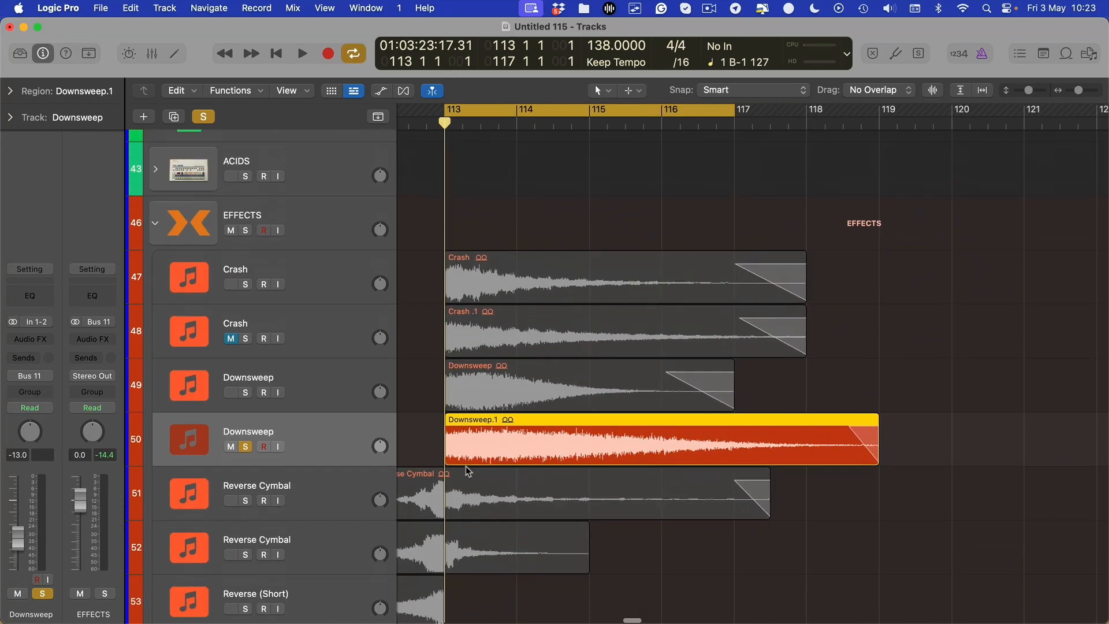
scroll(457, 464, right, 4)
scroll(332, 421, down, 1)
scroll(927, 394, up, 3)
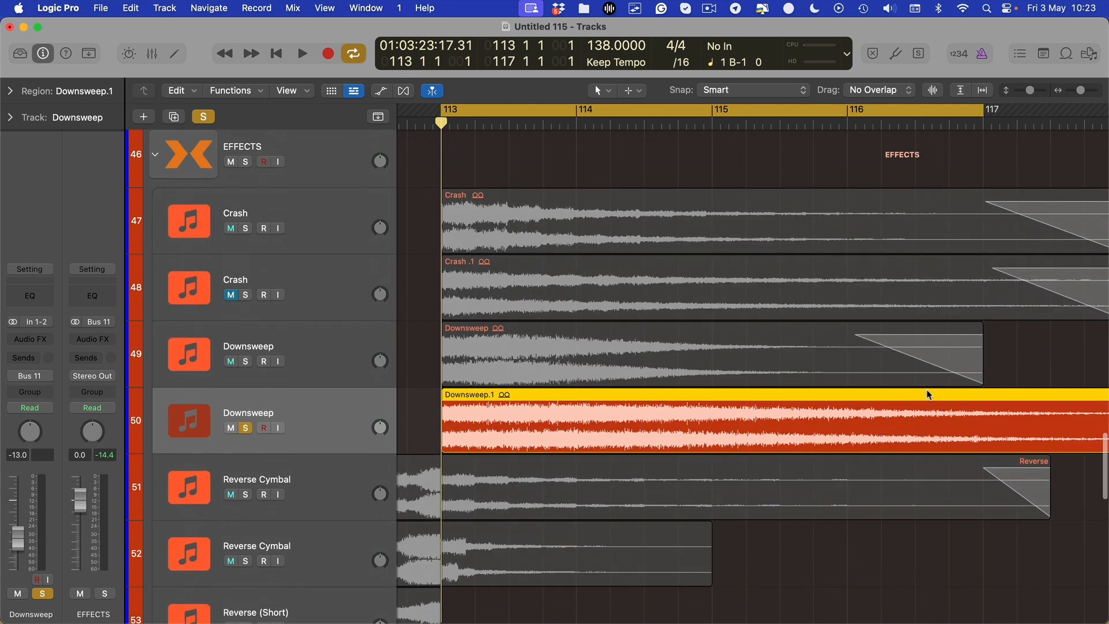
click(321, 360)
click(320, 399)
click(364, 372)
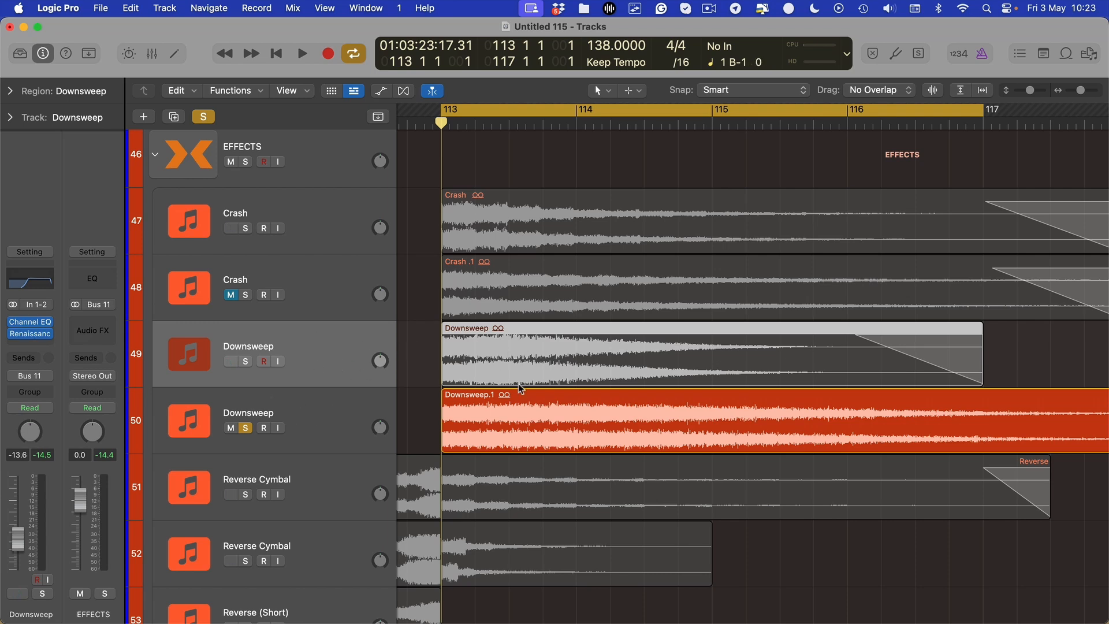
key(super+Down)
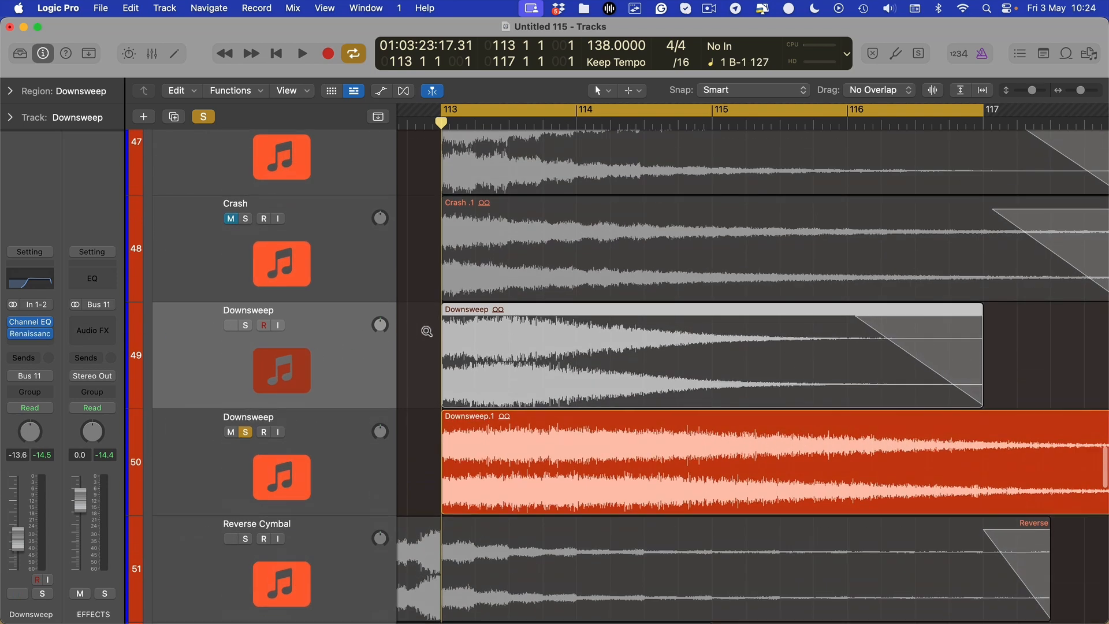
key(super+Up)
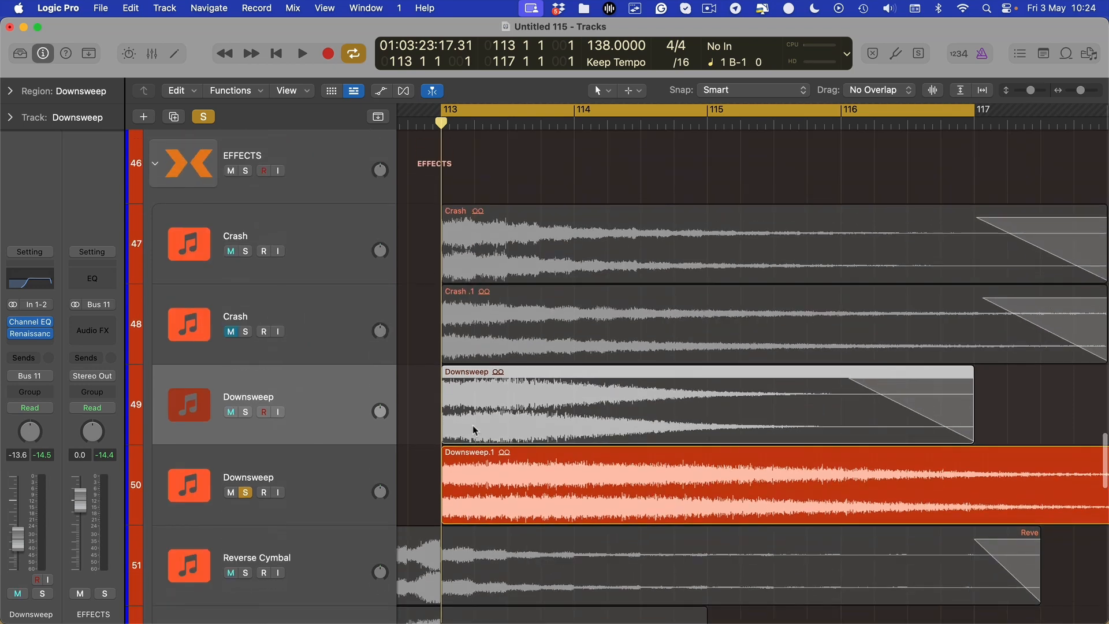
Step: Add a Channel EQ to the second Downsweep and raise its low cut to 200 Hz during playback
click(255, 434)
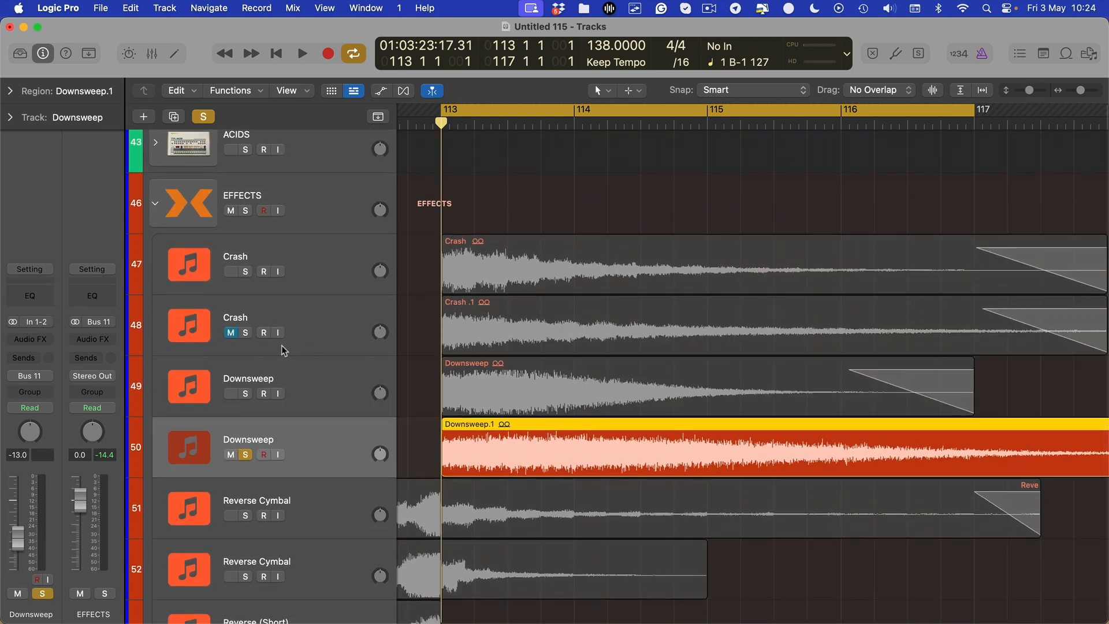
click(28, 305)
key(space)
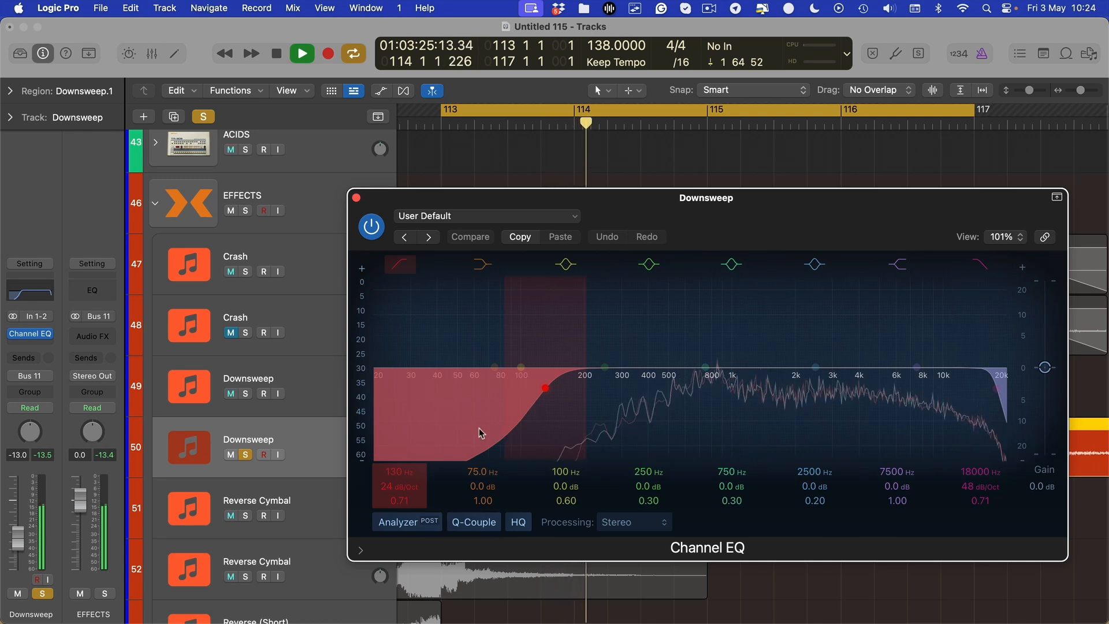
drag(508, 438, 546, 438)
key(space)
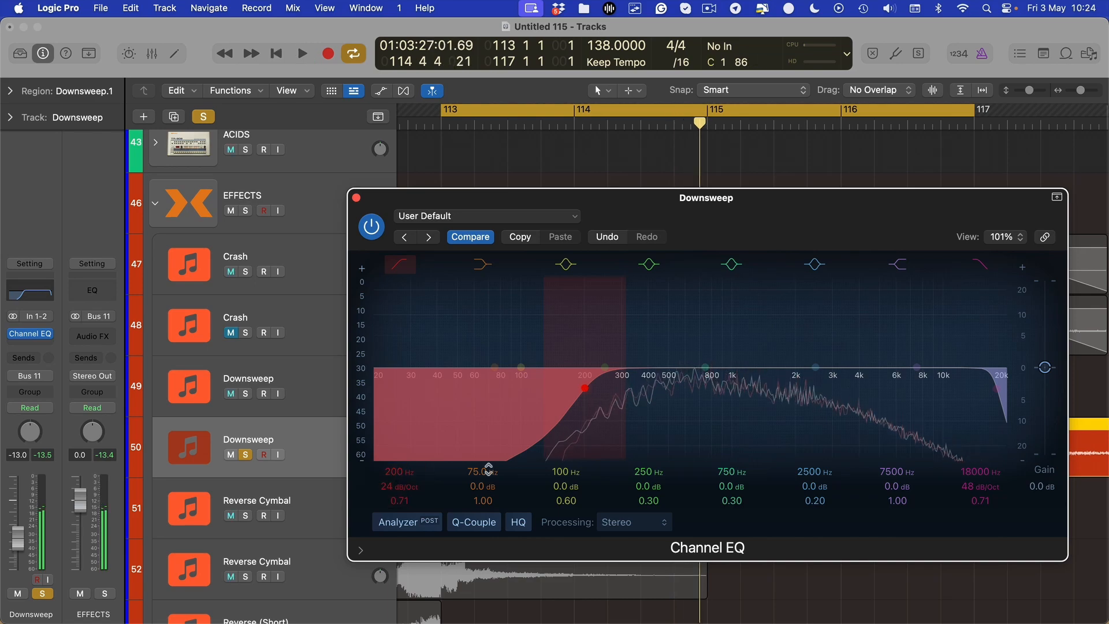
drag(534, 207, 461, 197)
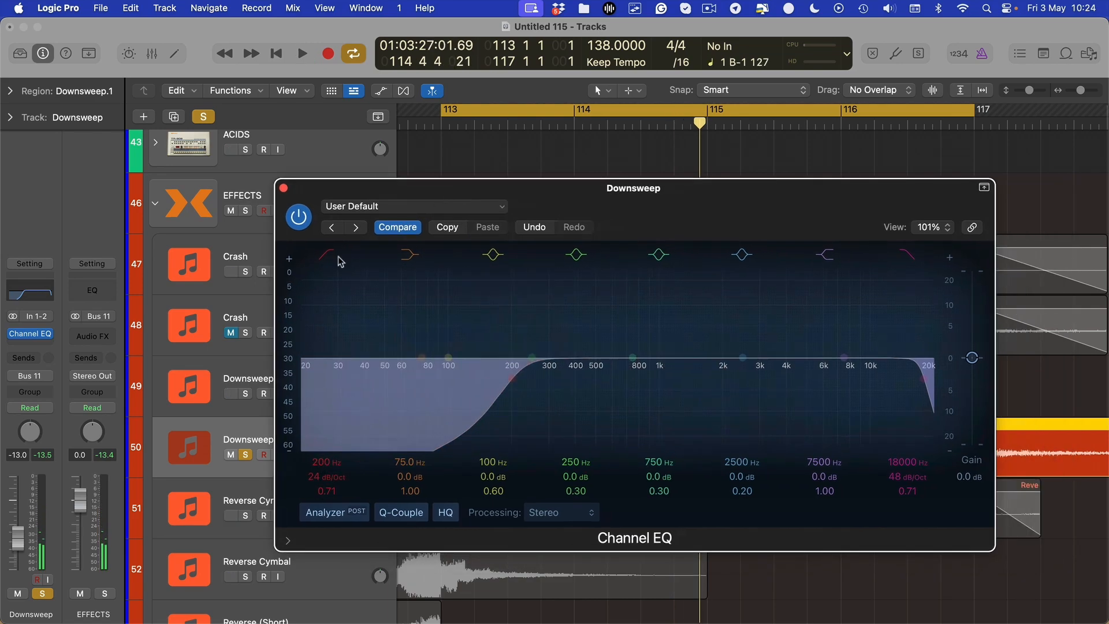
click(39, 335)
click(30, 334)
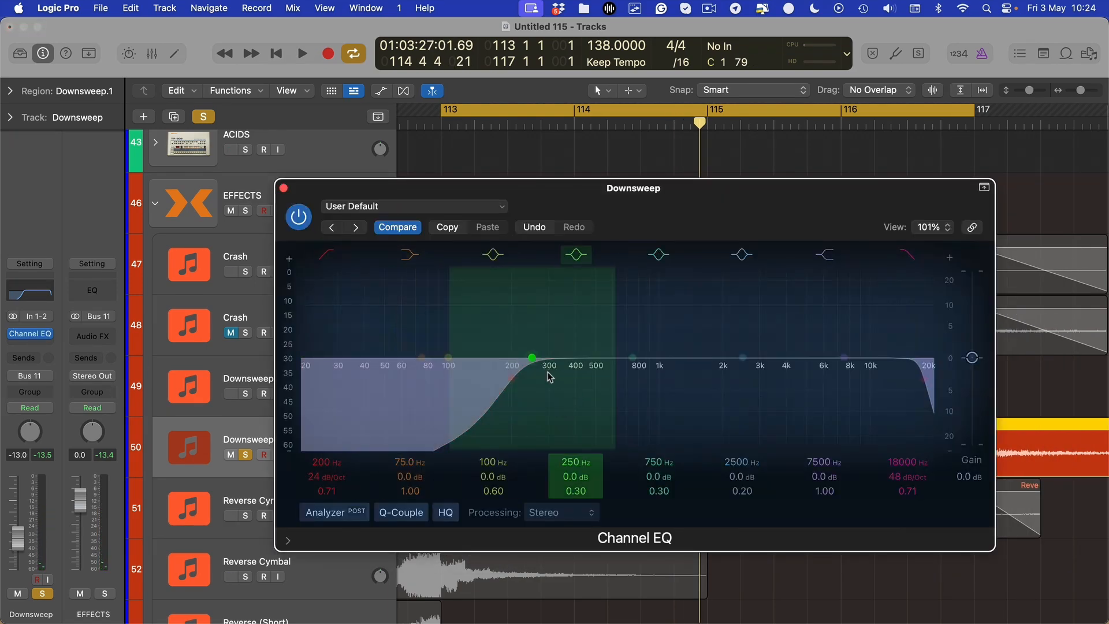
key(super+w)
scroll(529, 412, down, 8)
scroll(528, 410, up, 5)
scroll(530, 410, up, 5)
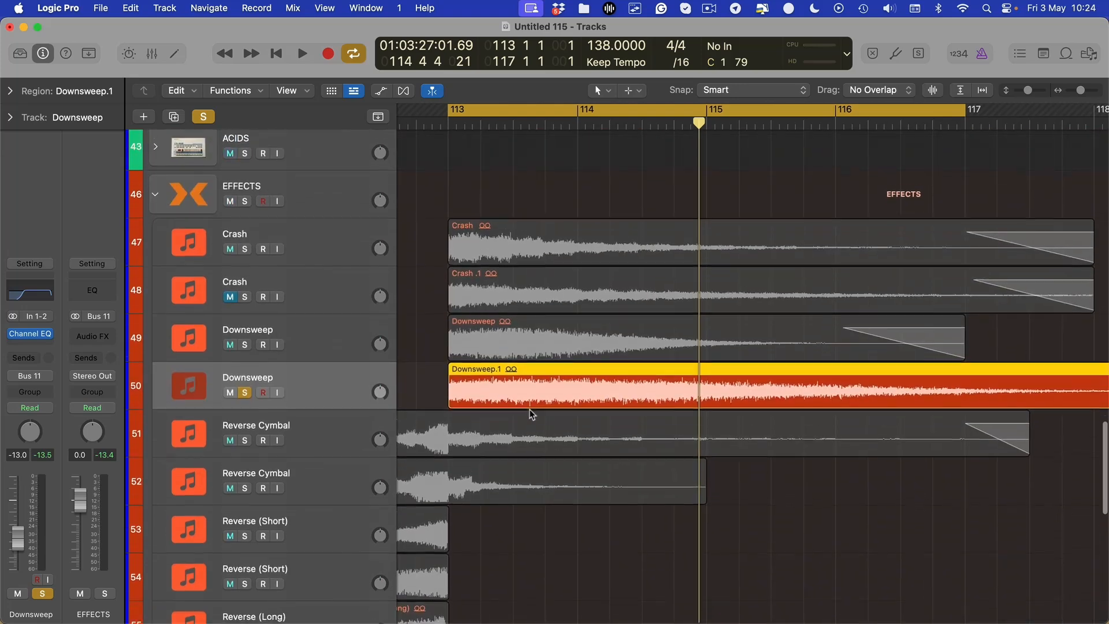
Step: Raise the low cut in the second Downsweep's Channel EQ to 302 Hz, auditioning the track along the way
key(v)
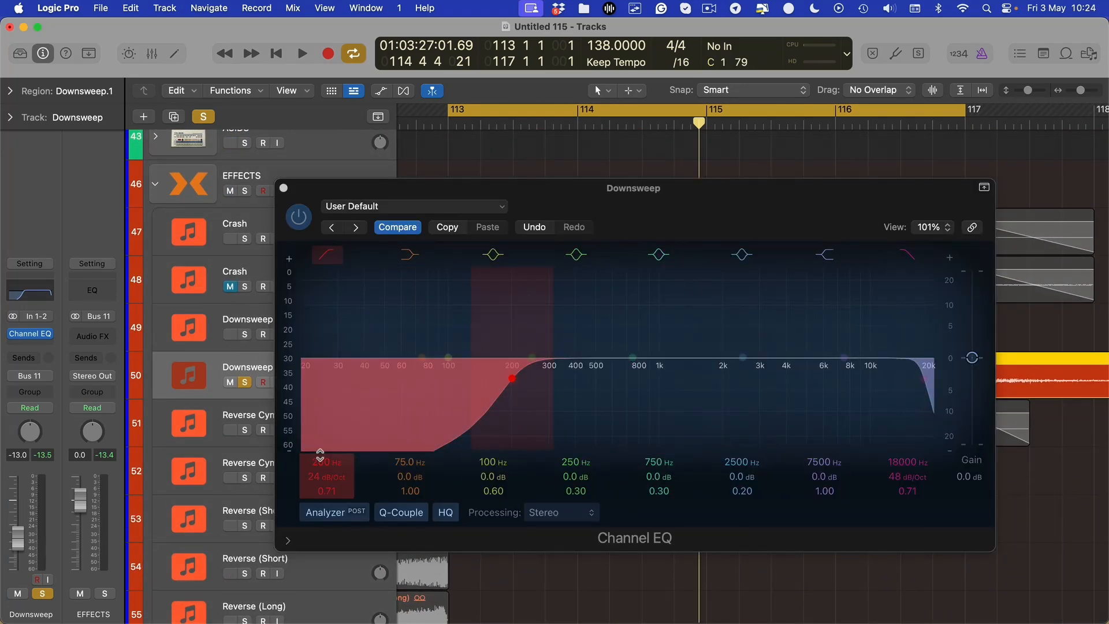
key(space)
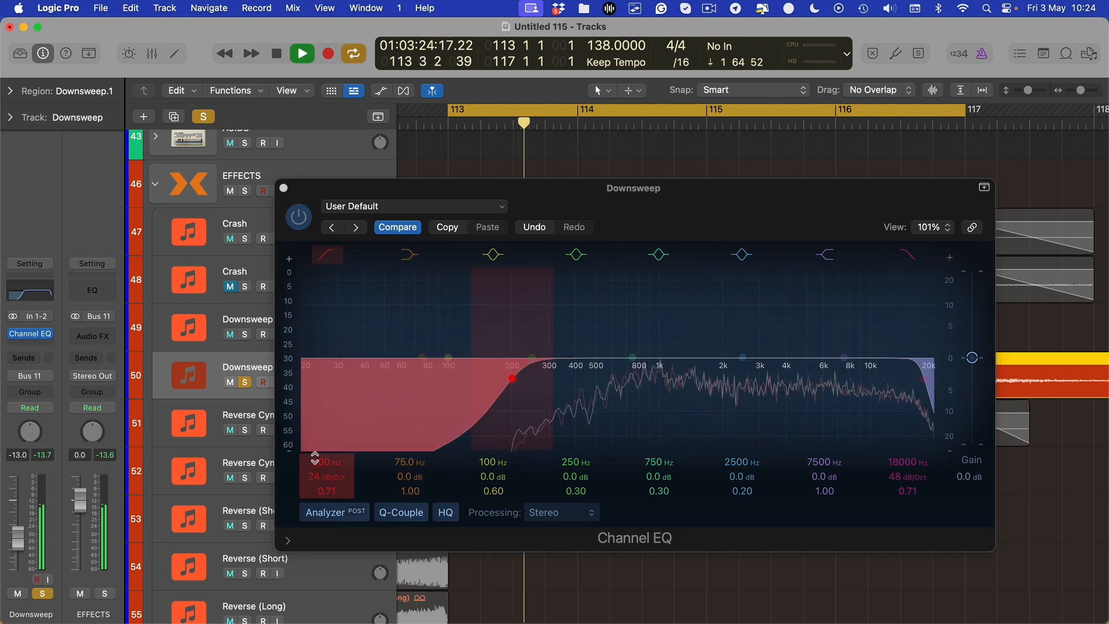
key(space)
drag(315, 458, 314, 441)
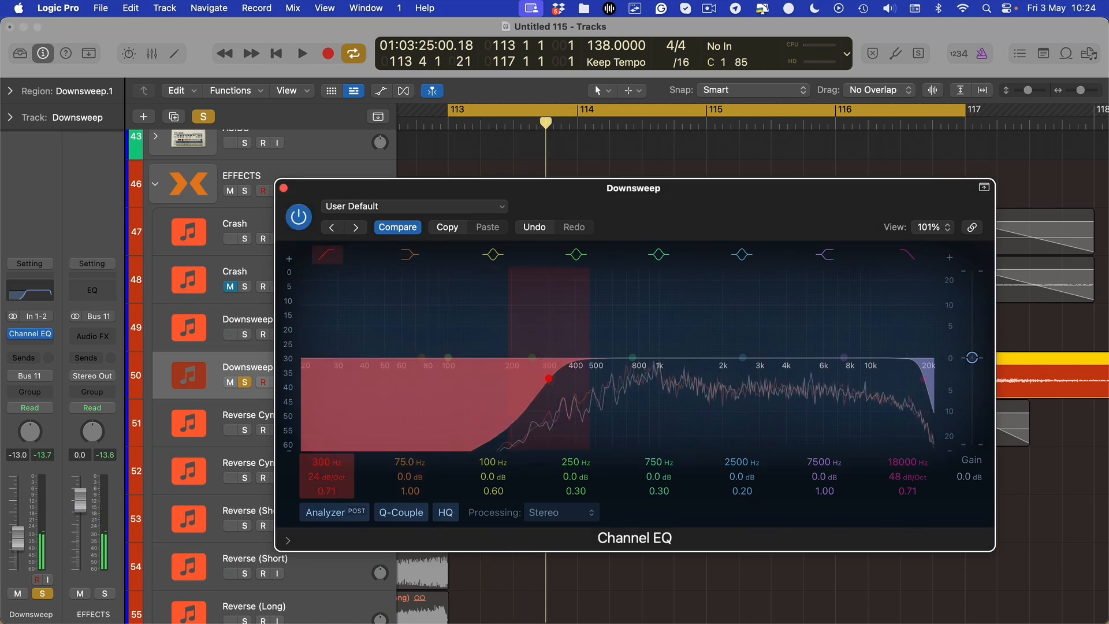
key(space)
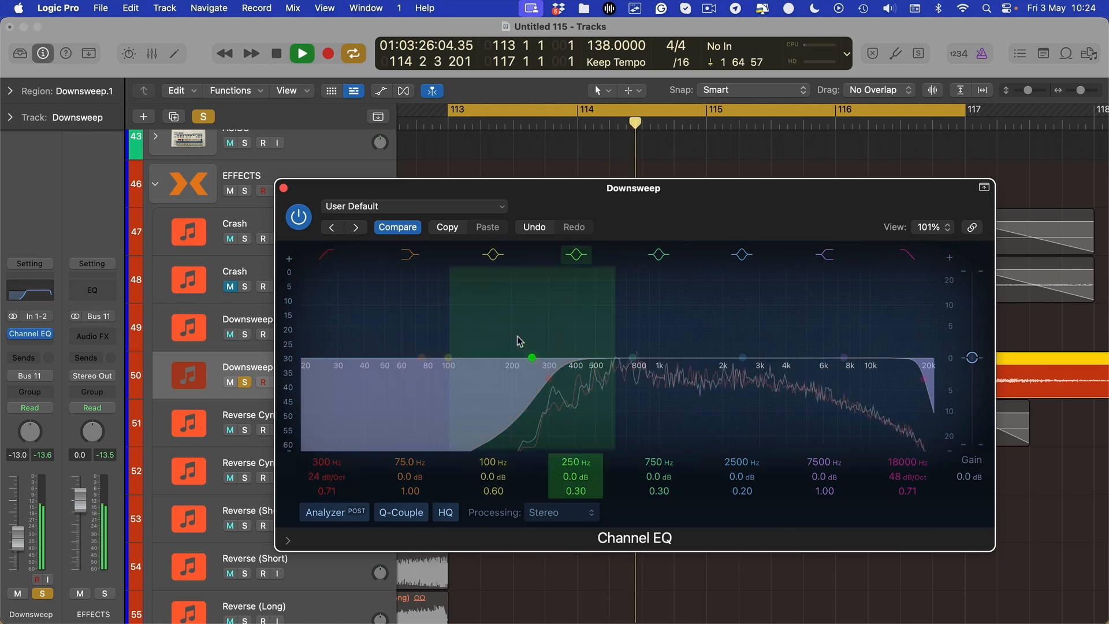
key(space)
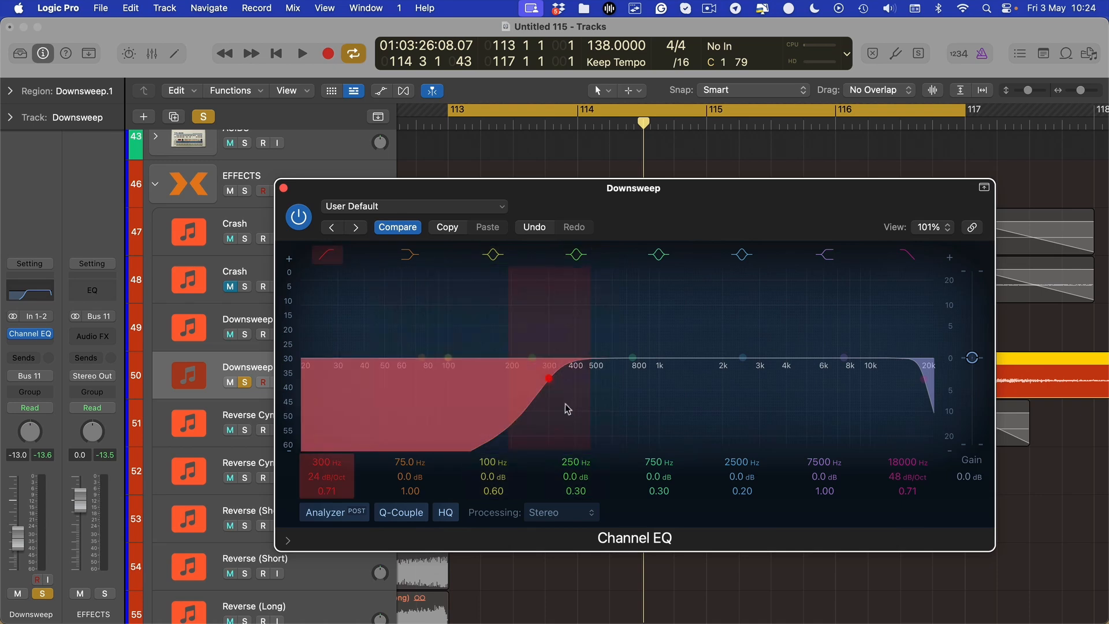
mouse_move(567, 406)
mouse_down()
mouse_move(462, 402)
mouse_move(557, 404)
mouse_up()
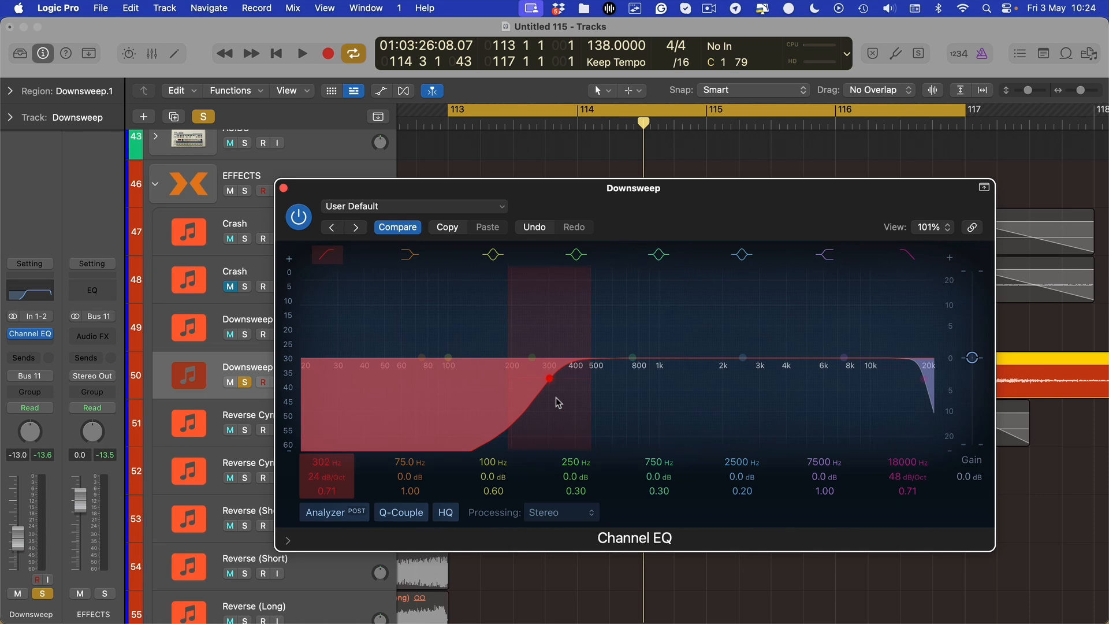
key(super+w)
Step: Insert LFOTool after the Channel EQ on the second Downsweep
key(super+Up)
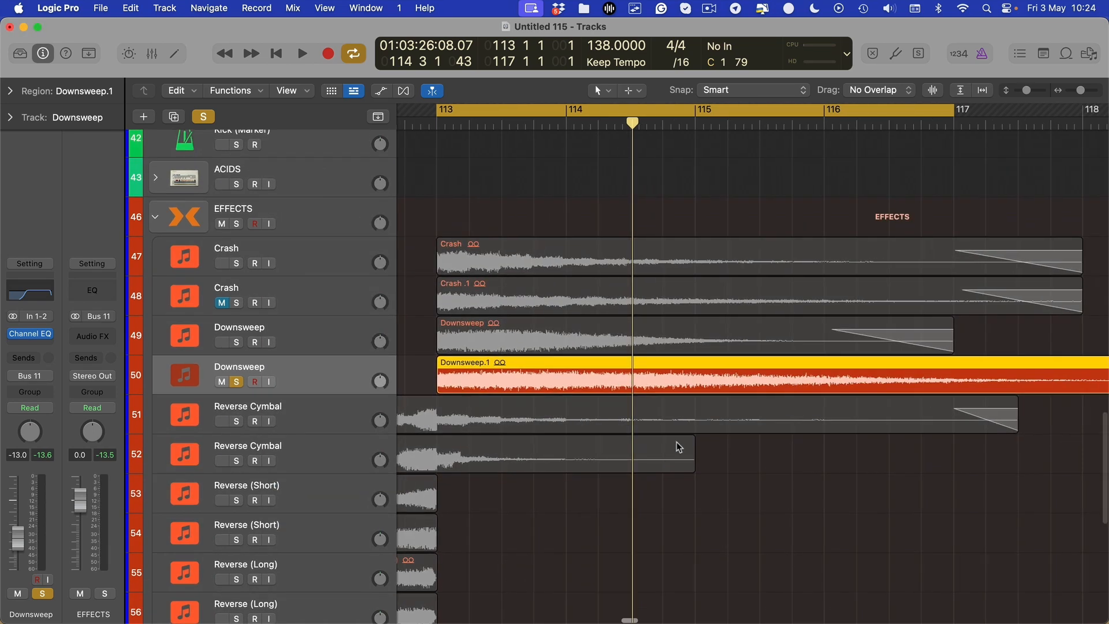
key(super+Left)
key(super+Left)
click(30, 346)
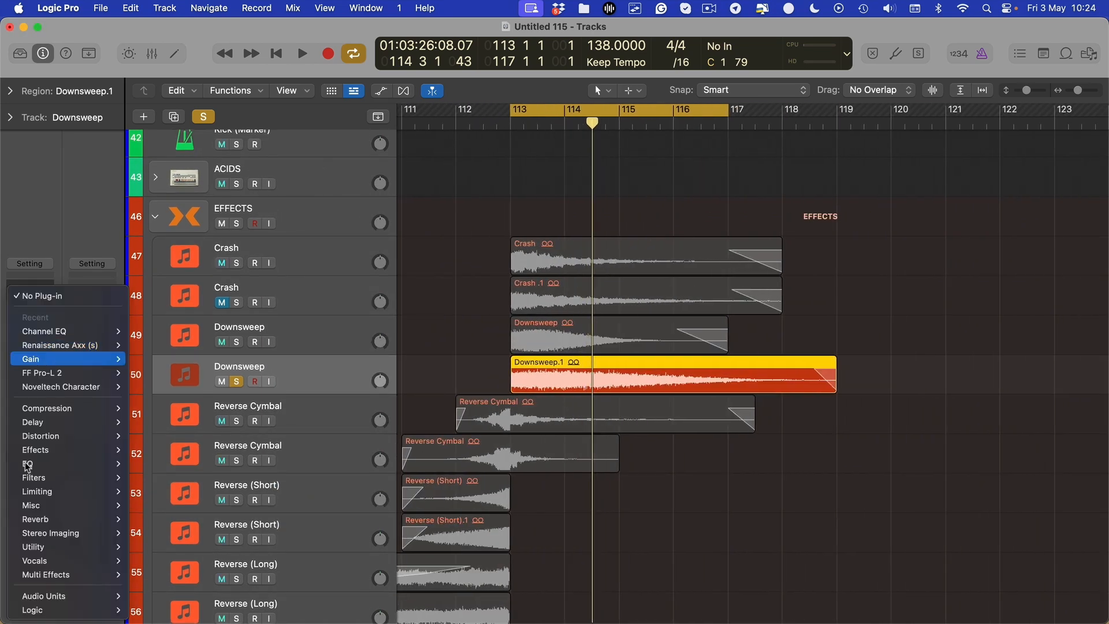
mouse_move(63, 455)
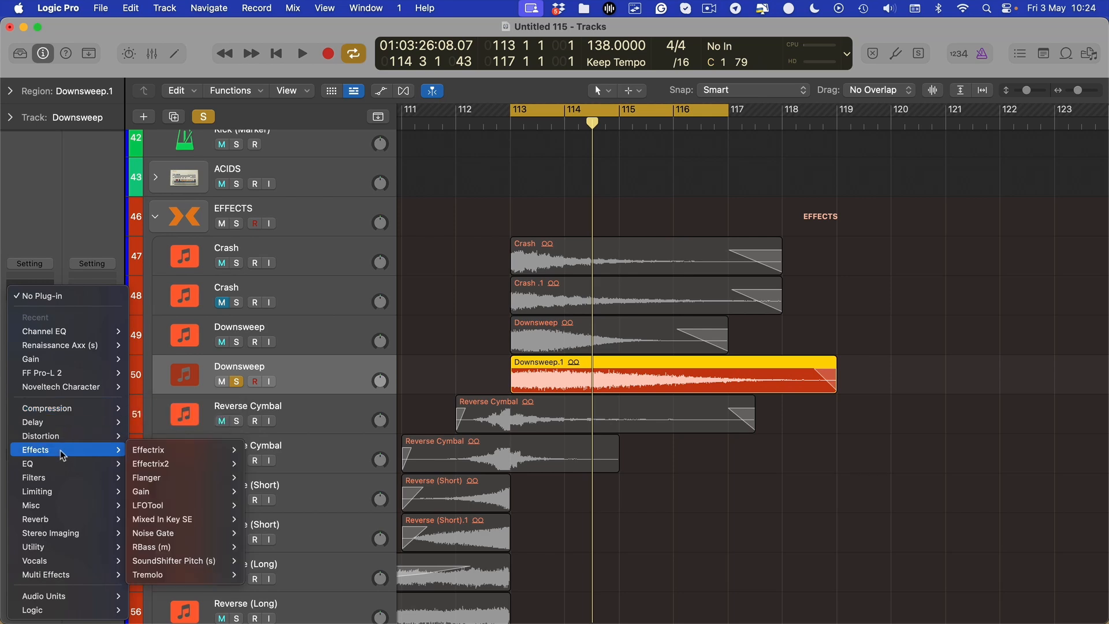
click(955, 456)
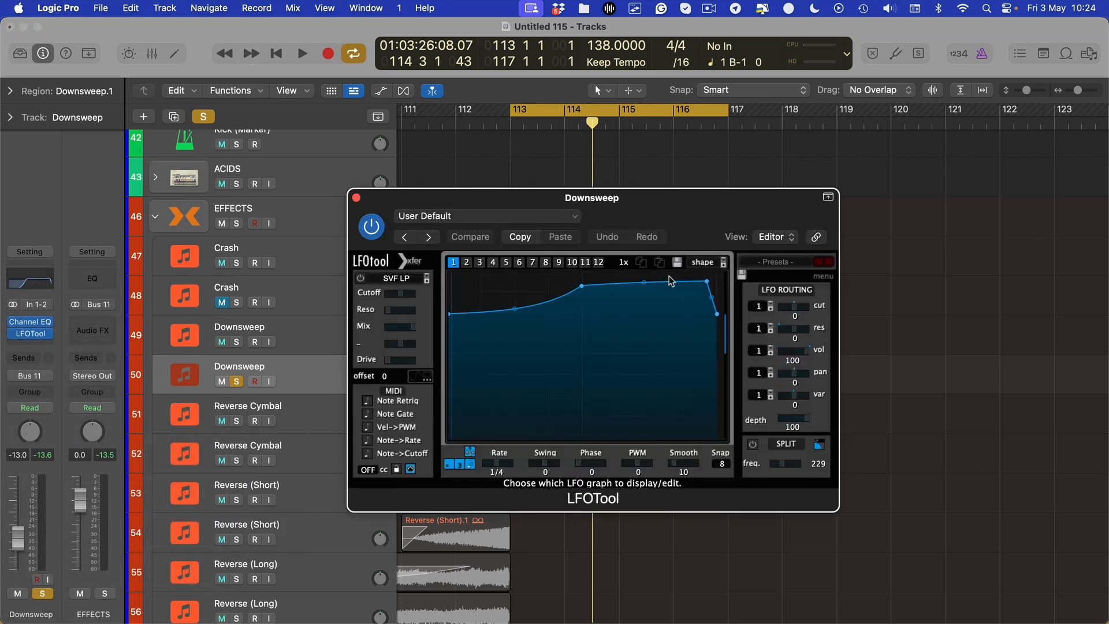
Step: Try LFOTool's Sidechain-1 preset on the second Downsweep, reshape its peak and start points, and audition the result
click(787, 263)
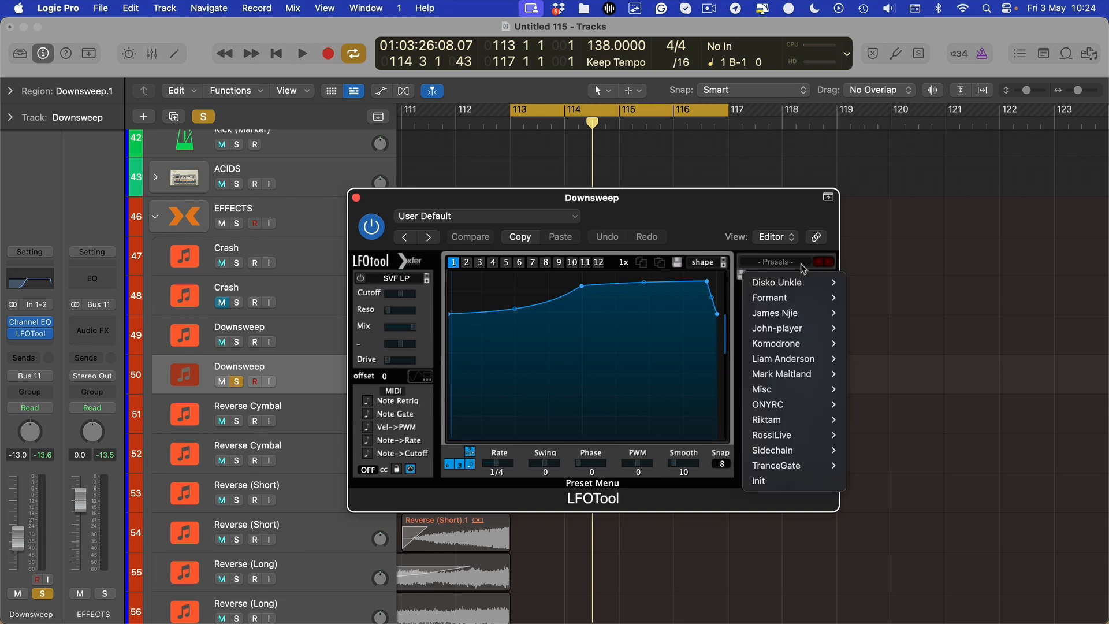
mouse_move(778, 449)
click(864, 451)
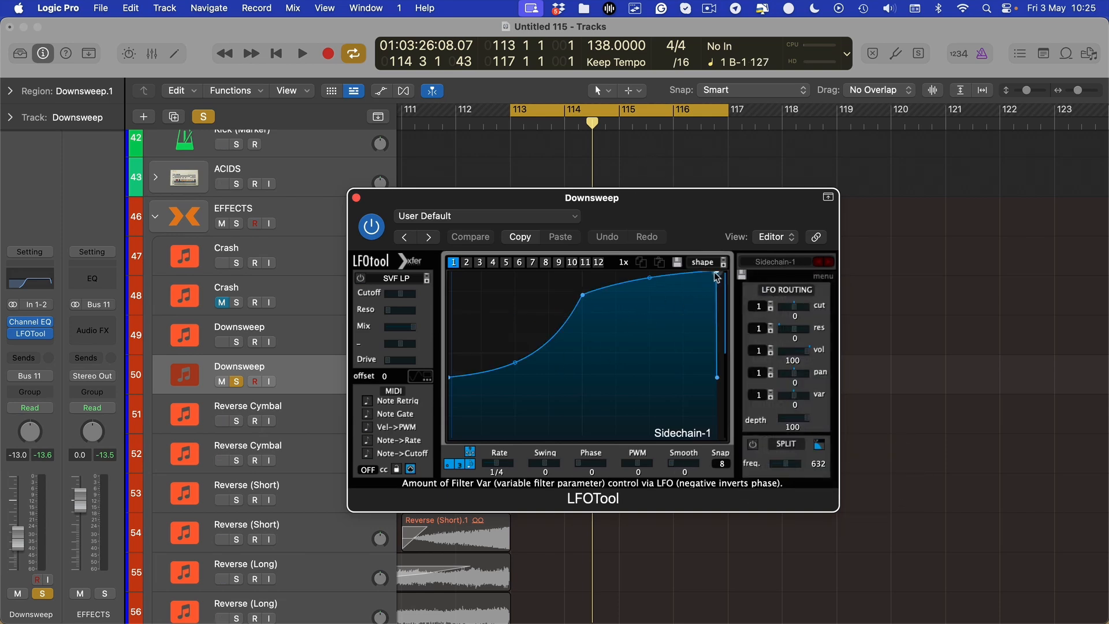
drag(717, 272, 711, 289)
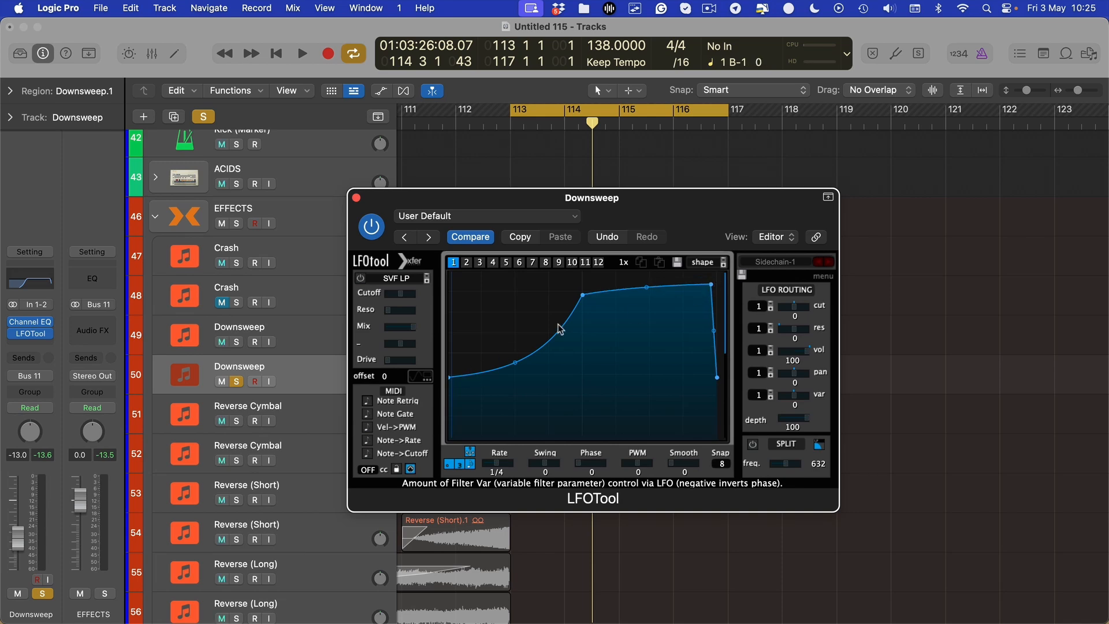
drag(582, 295, 583, 283)
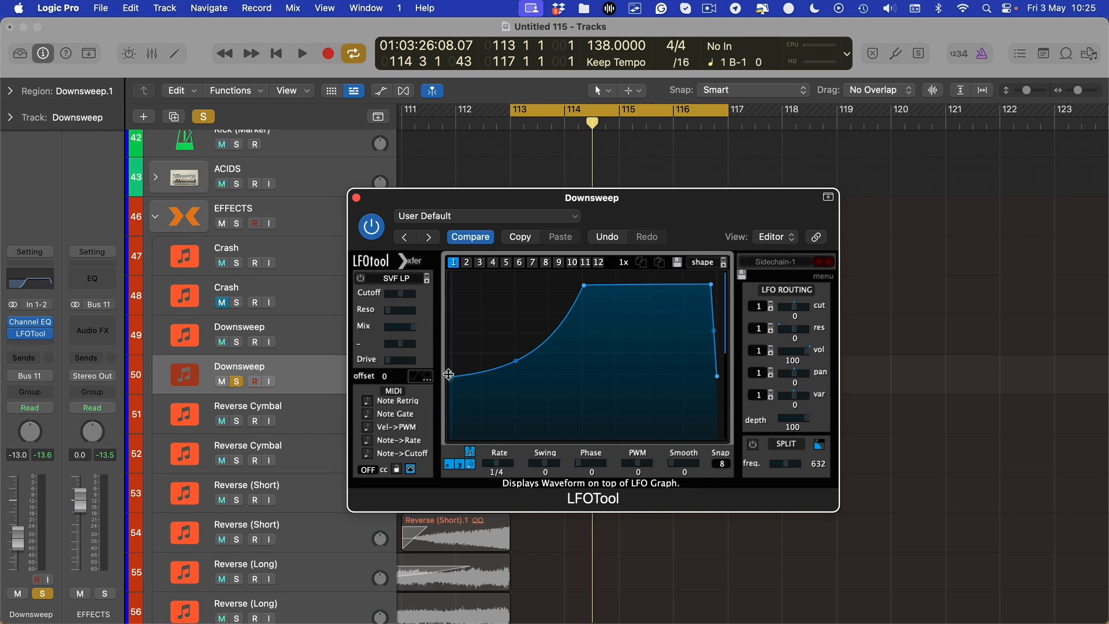
drag(449, 374, 478, 389)
key(space)
key(space)
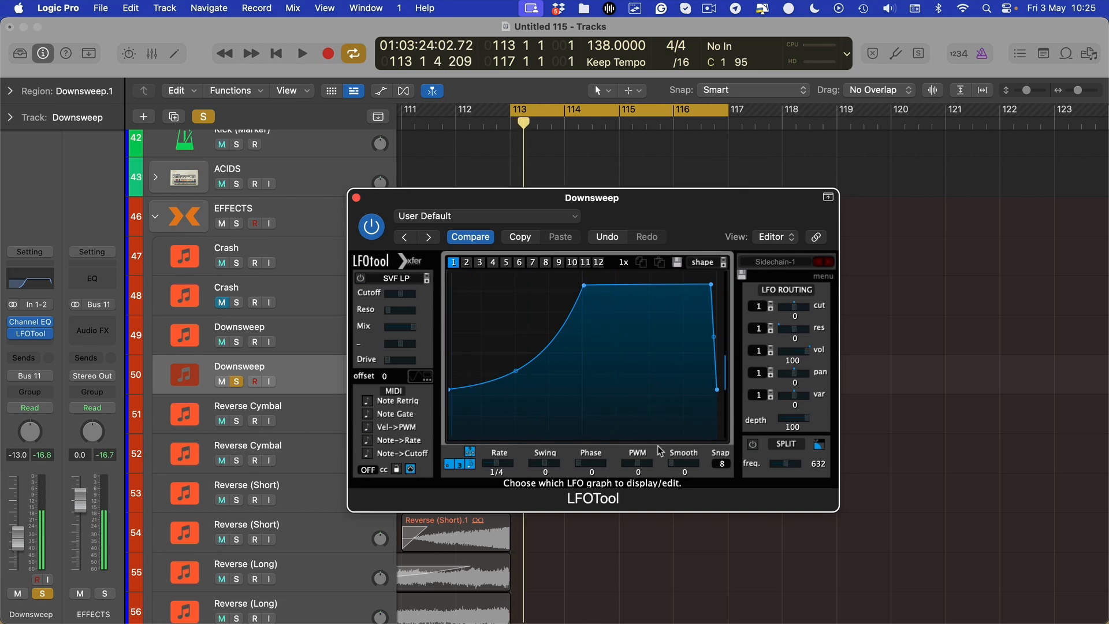
Step: Restore LFOTool's saved curve with Compare and audition the second Downsweep
click(471, 236)
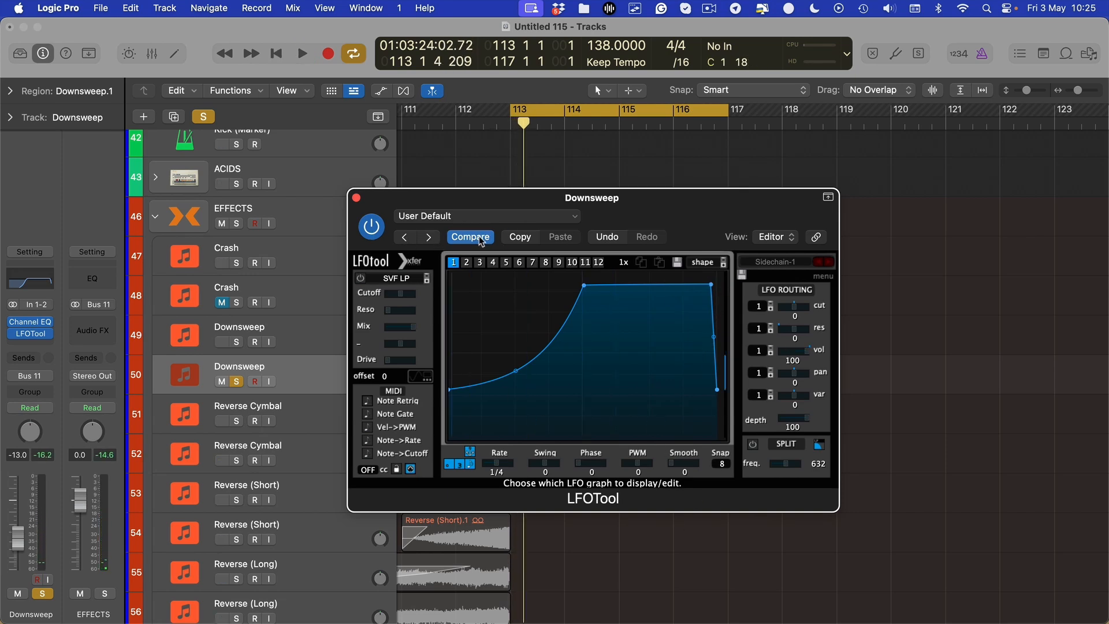
key(space)
key(space)
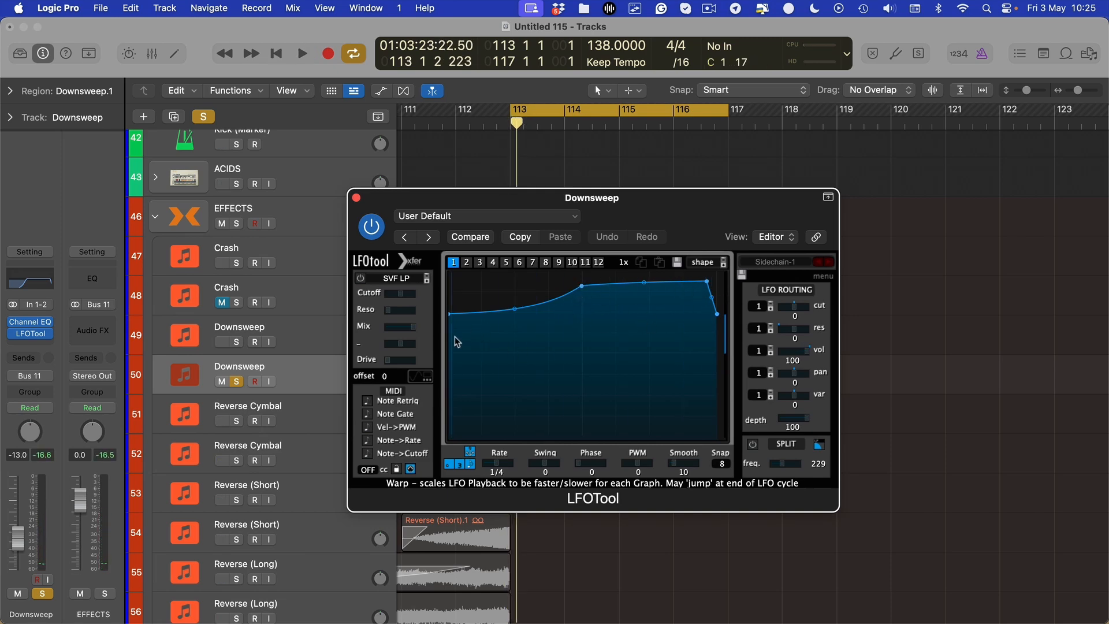
Step: Move the LFOTool curve's start point down during playback, and return it to about 77%
key(space)
drag(453, 321, 445, 344)
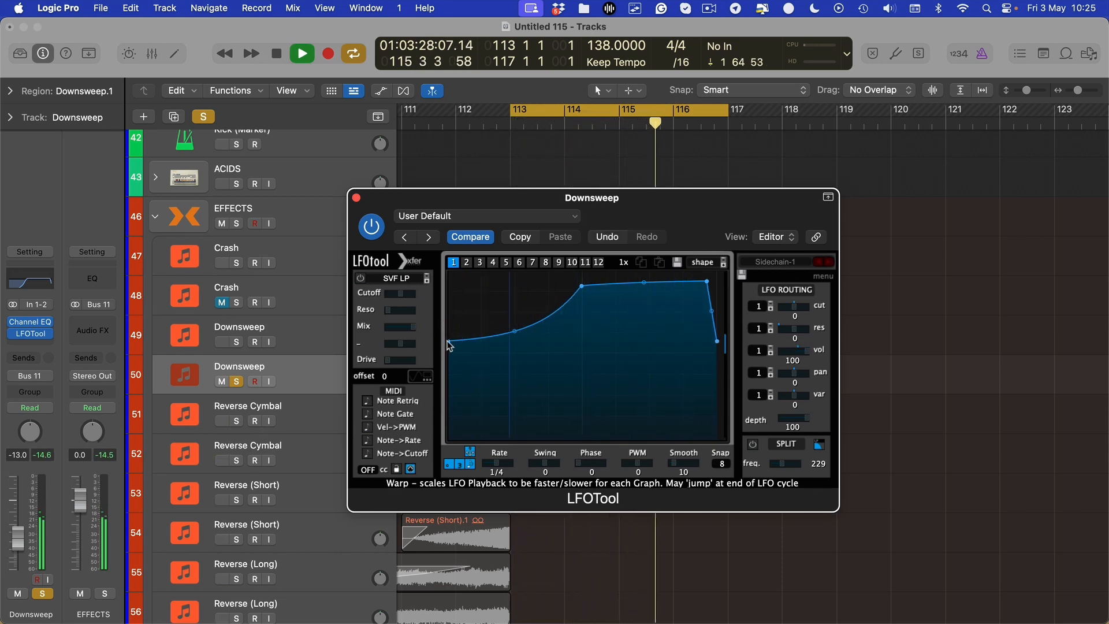
key(space)
drag(449, 342, 447, 311)
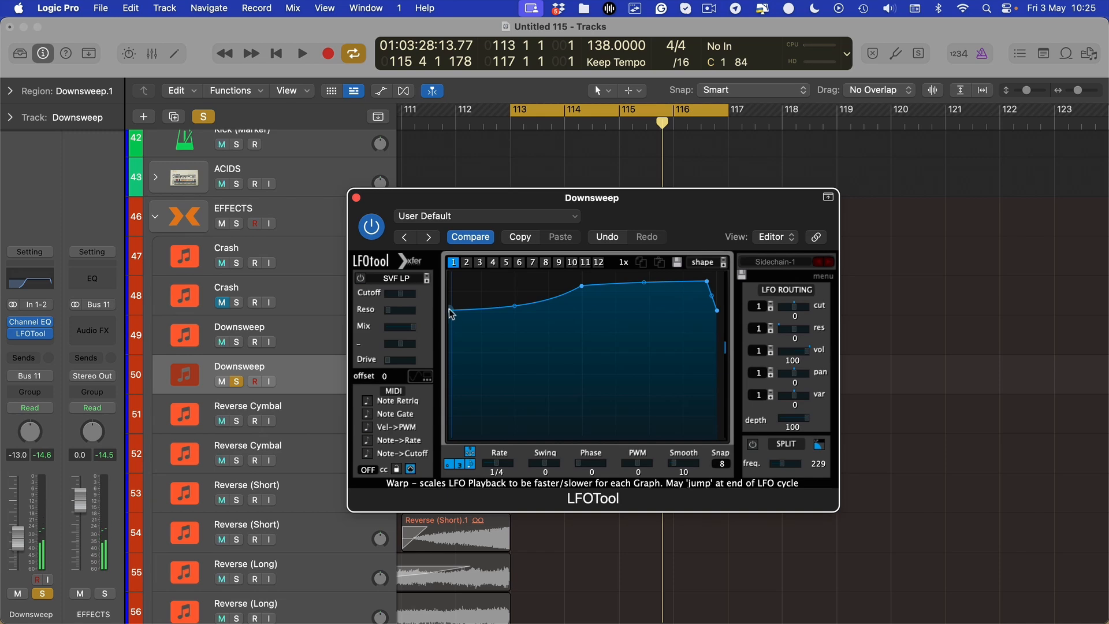
Step: Show track automation and draw an LFOTool Point Y0 ramp on the second Downsweep from 77% at bar 113 to 41% at the region's end
key(a)
click(451, 311)
key(v)
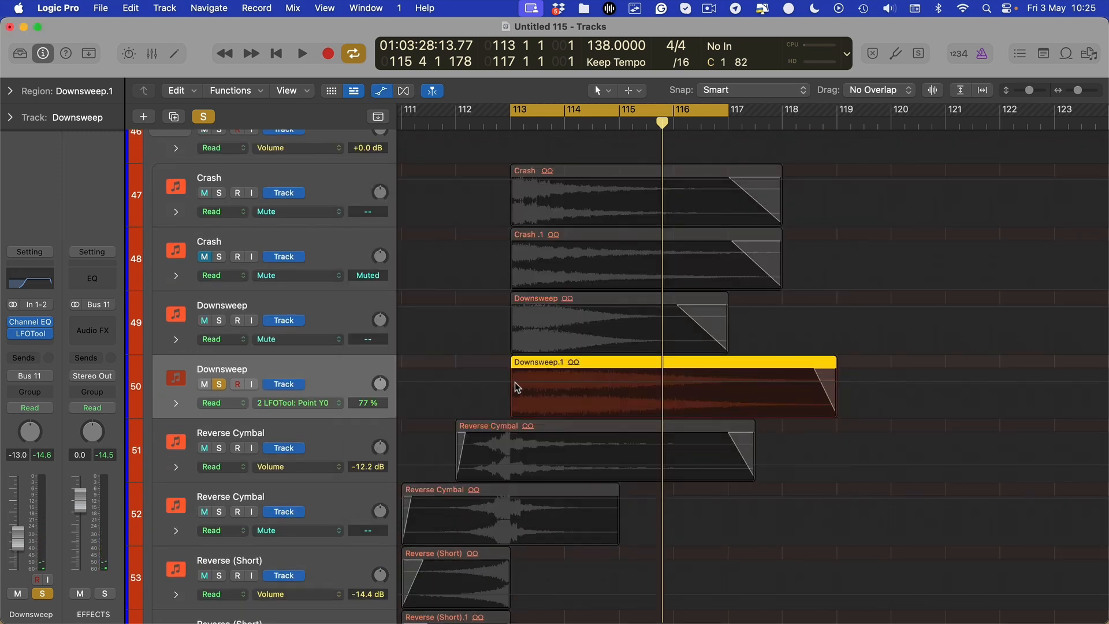
click(512, 382)
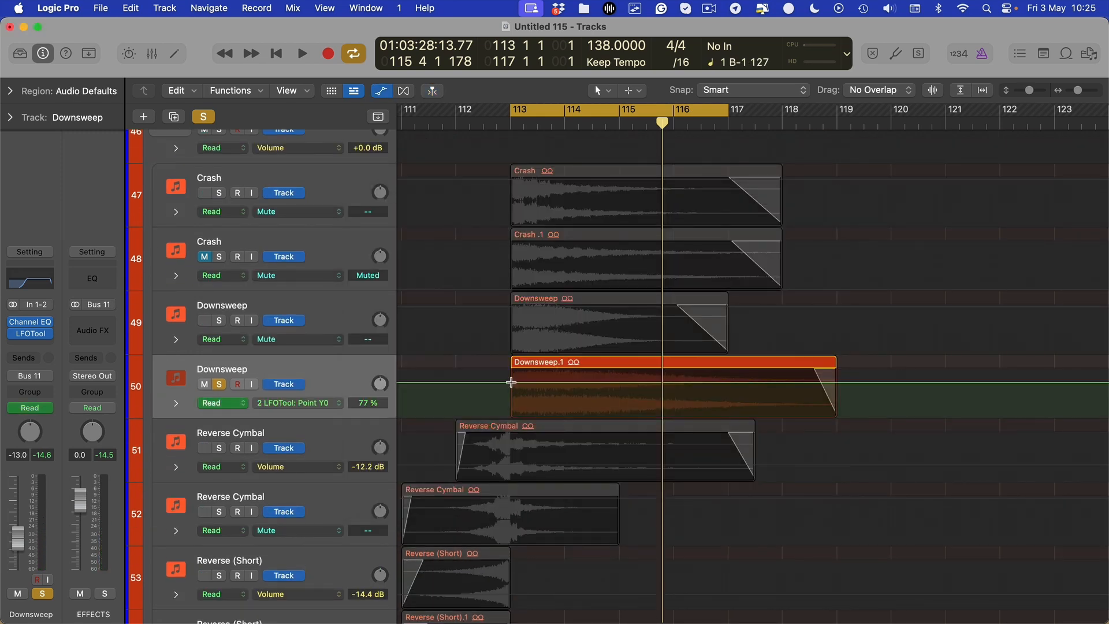
drag(511, 381, 840, 408)
click(653, 400)
drag(838, 389, 837, 397)
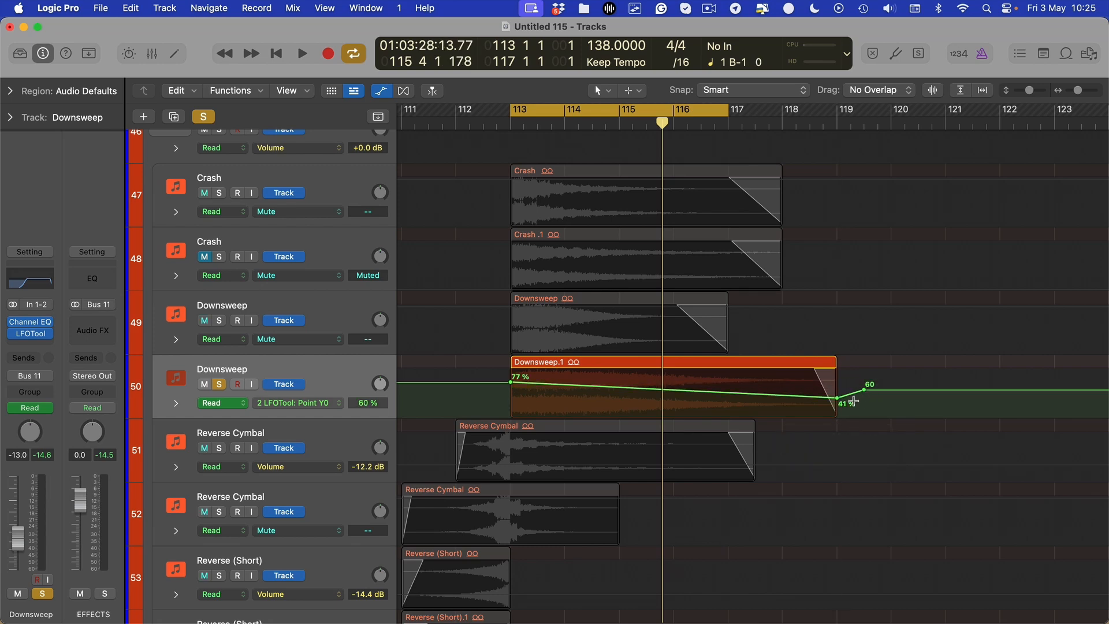
Step: Undo the last automation edits, set the trailing Point Y0 node to 77% and lower the region-end node to 30%
key(super+z)
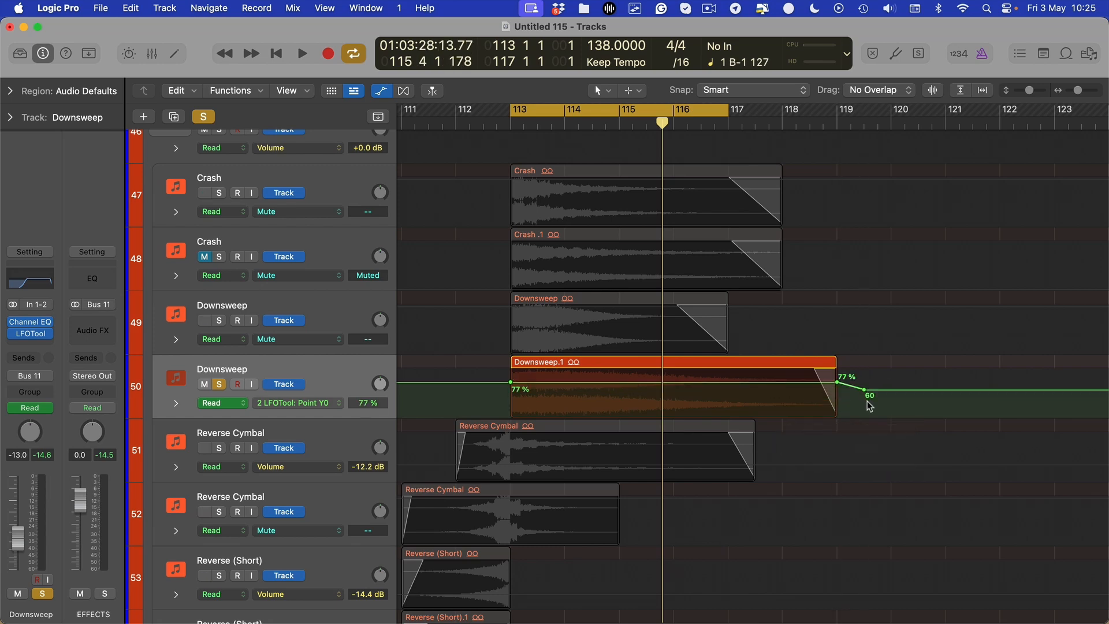
key(super+z)
click(864, 382)
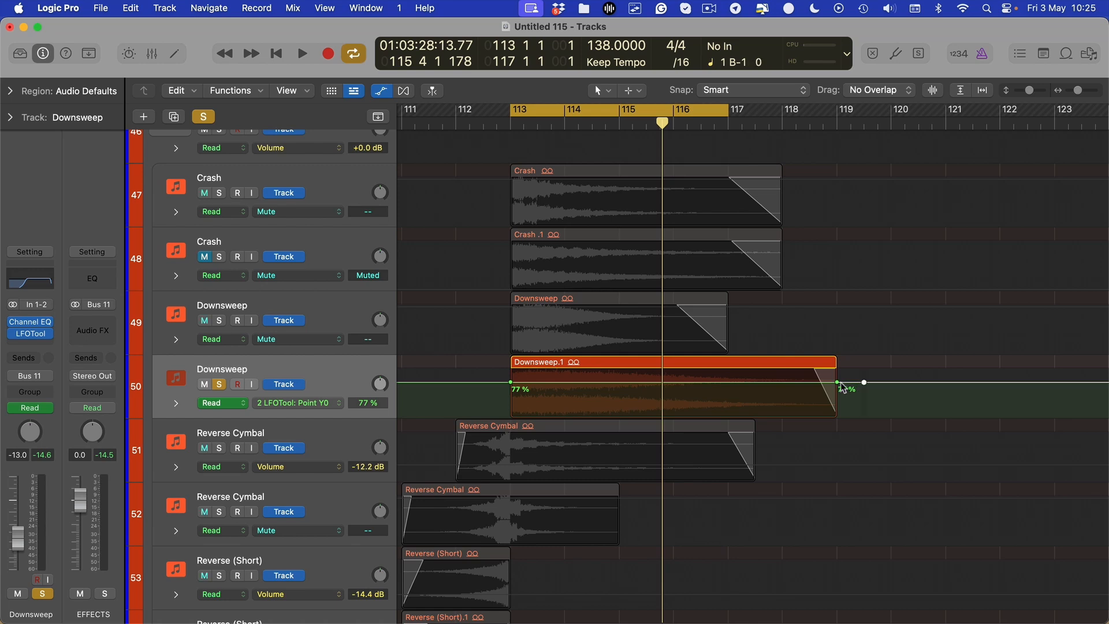
mouse_move(837, 382)
mouse_down()
mouse_move(811, 382)
mouse_move(892, 382)
mouse_move(837, 391)
mouse_move(836, 404)
mouse_up()
key(super+Left)
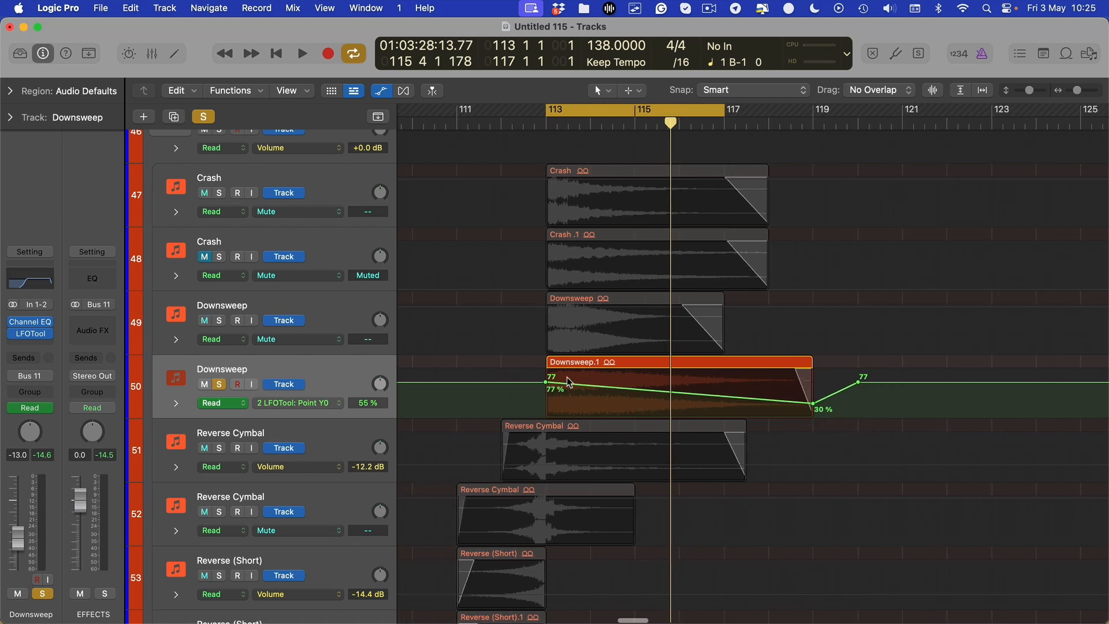
Step: Lower the region-end node of the Point Y0 ramp to 6% during playback and hide the automation
key(space)
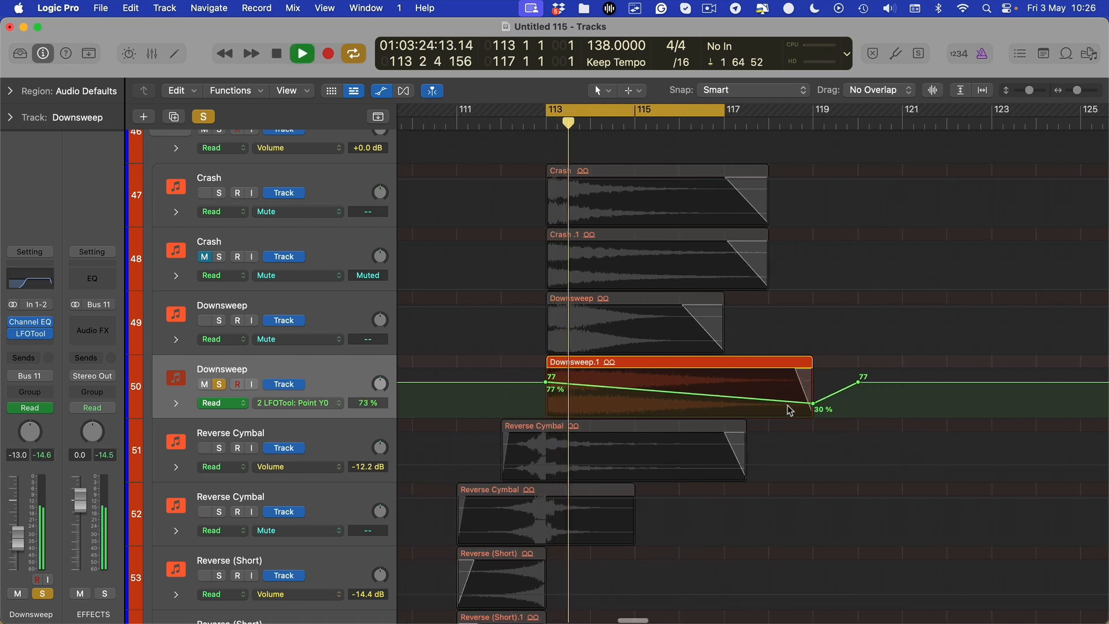
drag(813, 409, 814, 417)
key(a)
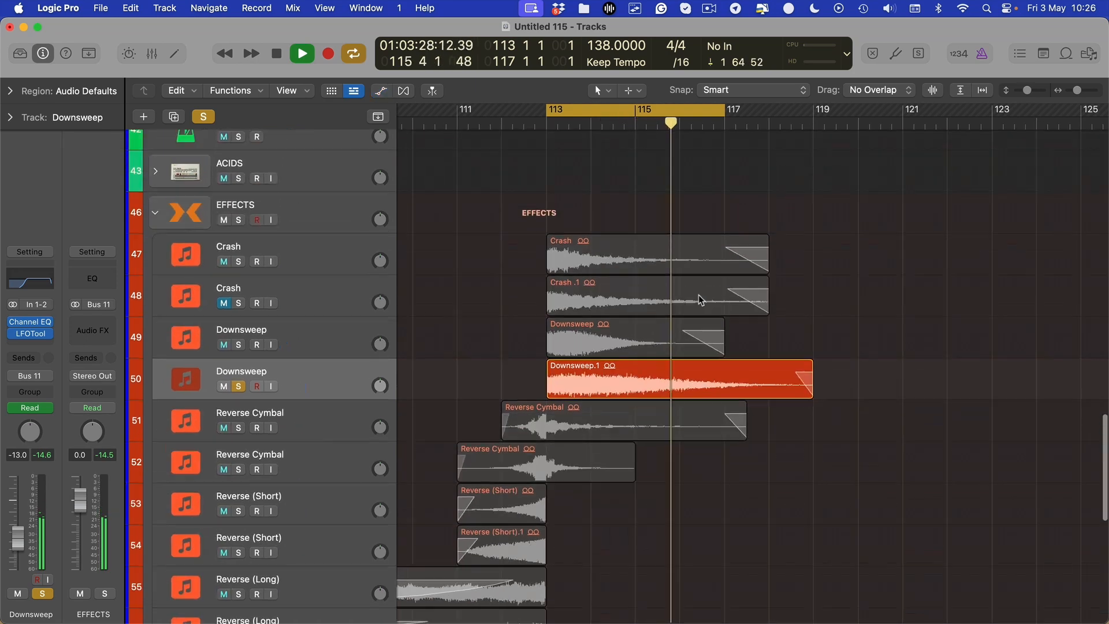
key(space)
Step: Extend the cycle range to 119 2 1 and try to lengthen the first Downsweep region
drag(725, 110, 814, 110)
click(810, 387)
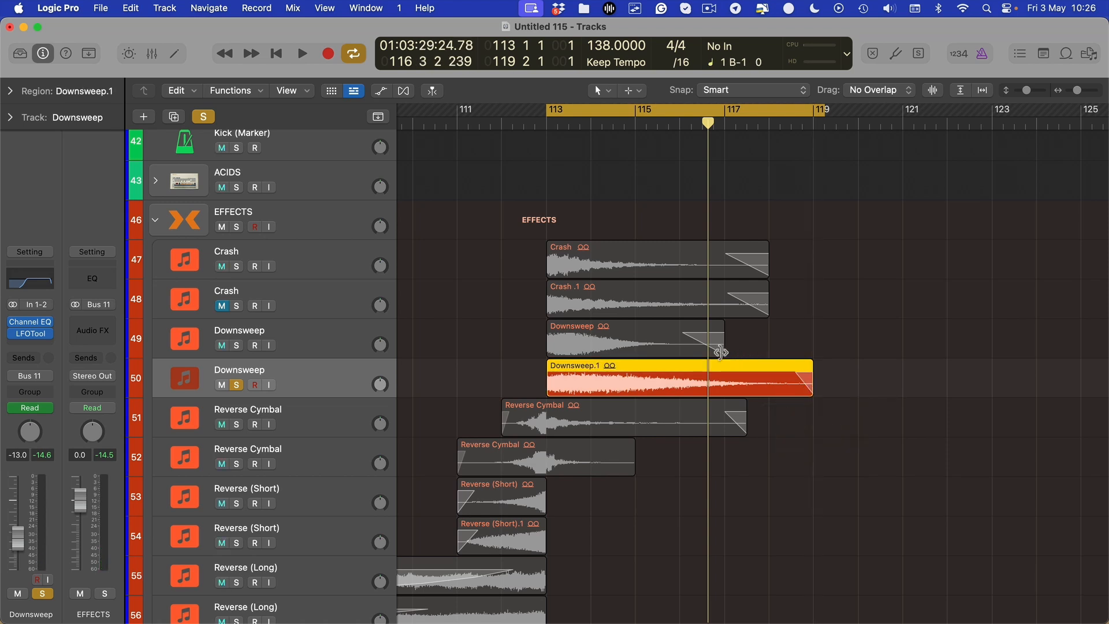
drag(721, 352, 764, 351)
Step: Split the two Crash and two Downsweep regions at bar 117 with the Scissors tool and delete their tails
click(676, 219)
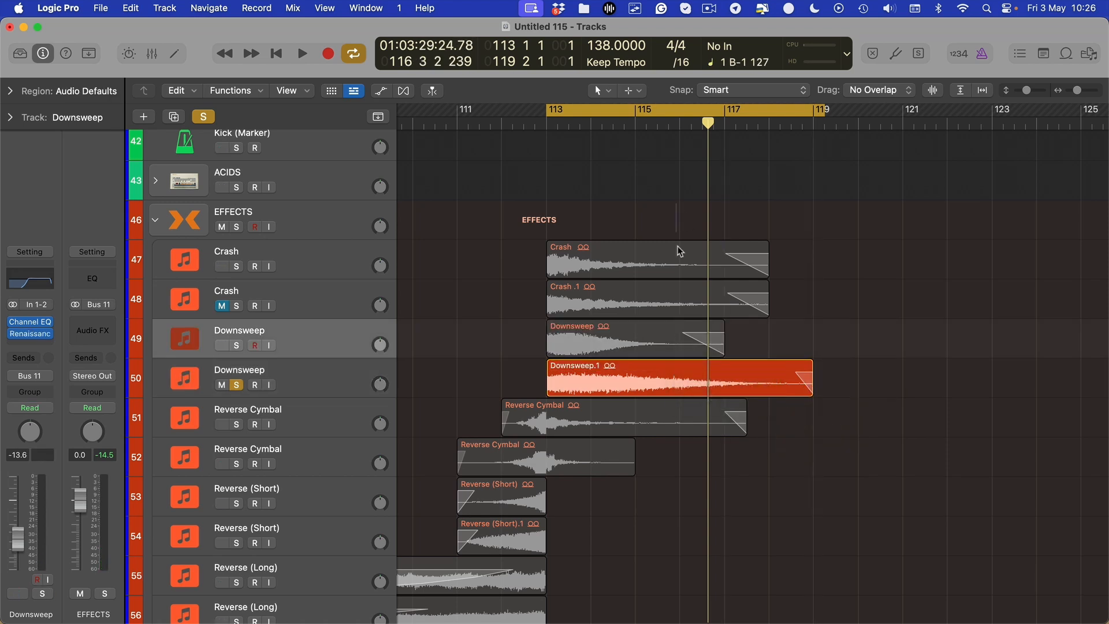
drag(678, 251, 685, 385)
key(t)
key(i)
click(723, 388)
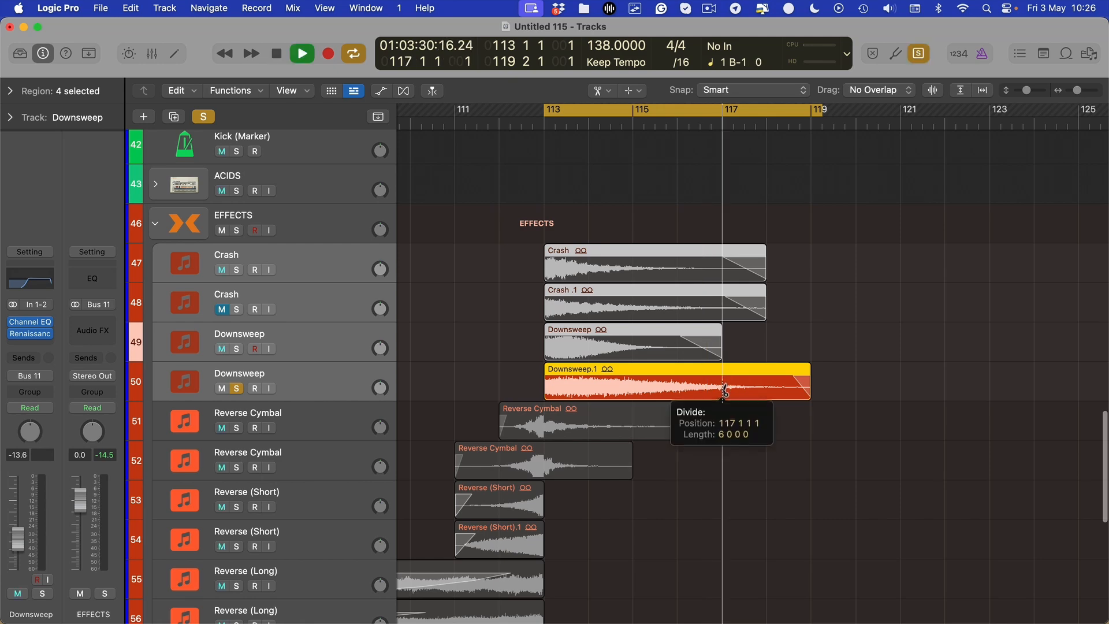
key(Delete)
key(Return)
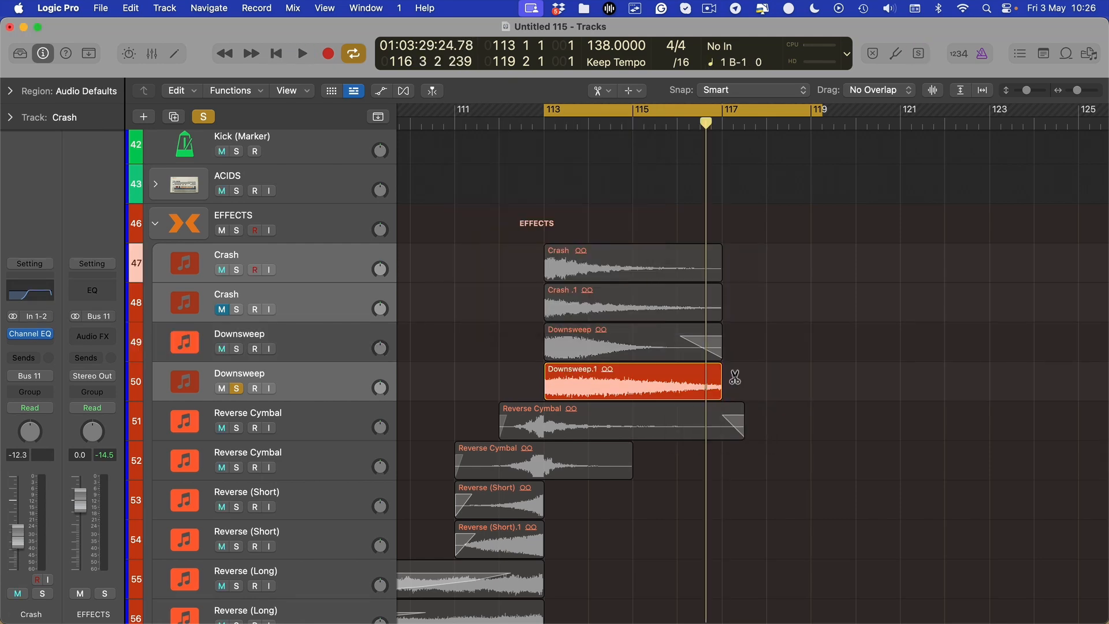
Step: Undo the tail deletion and split, and try moving the second Downsweep track above the first
key(super+z)
key(super+z)
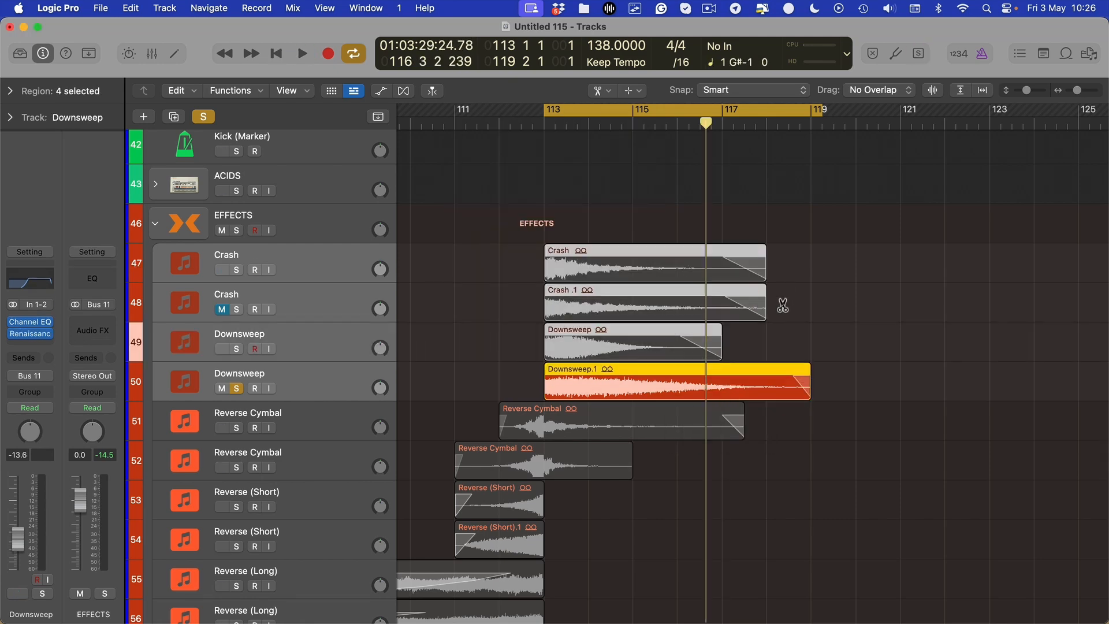
key(t)
key(t)
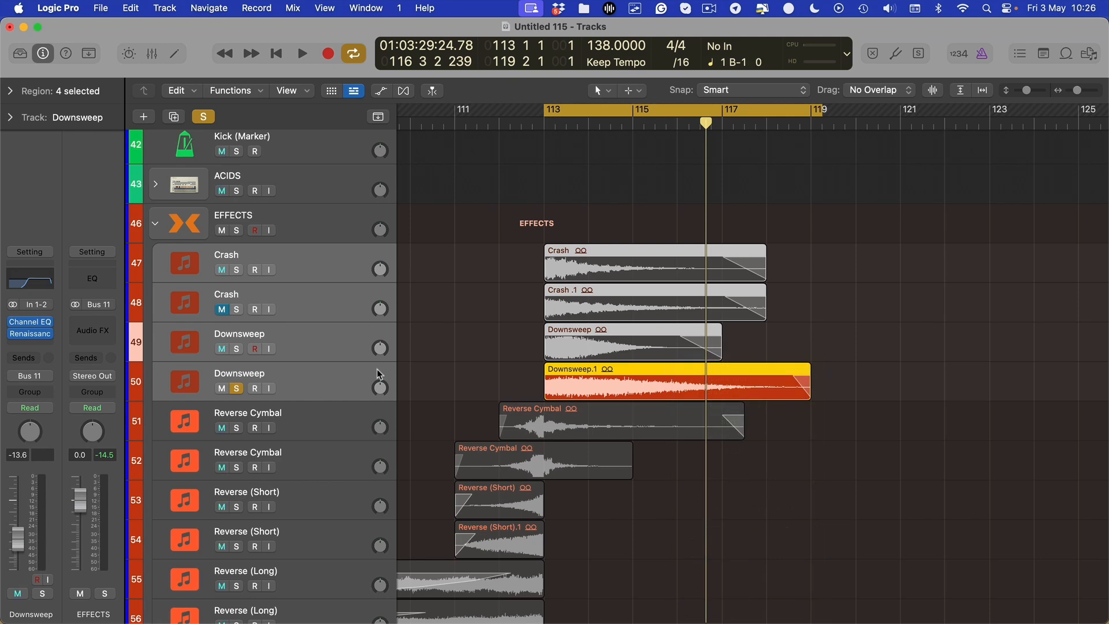
drag(346, 378, 346, 333)
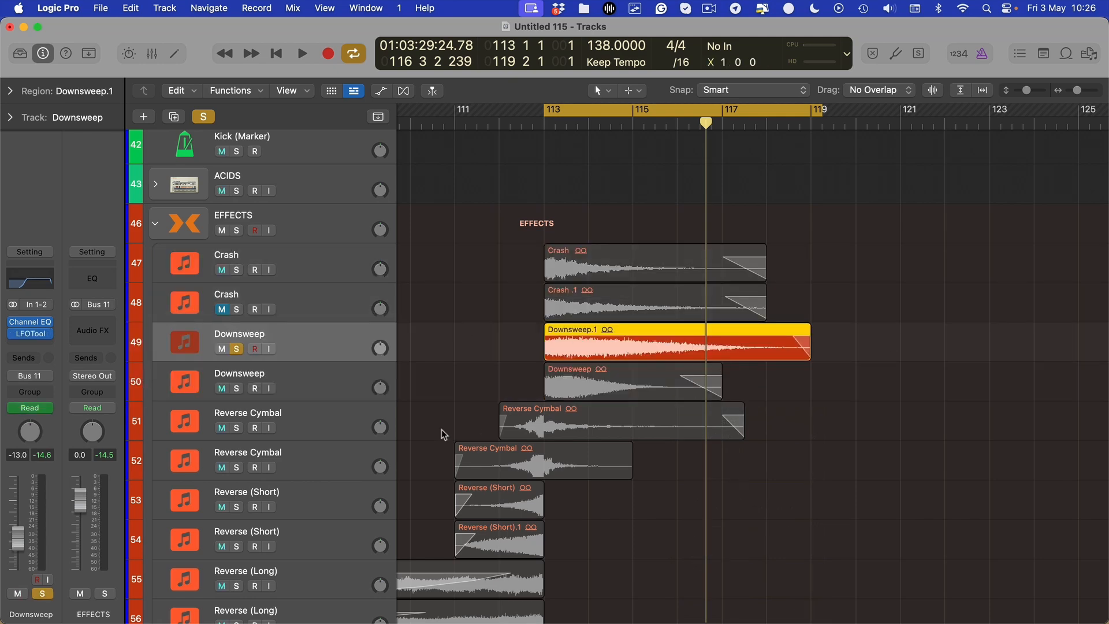
key(super+z)
Step: Clear the Downsweep solo and solo the first Reverse Cymbal track
scroll(578, 286, down, 5)
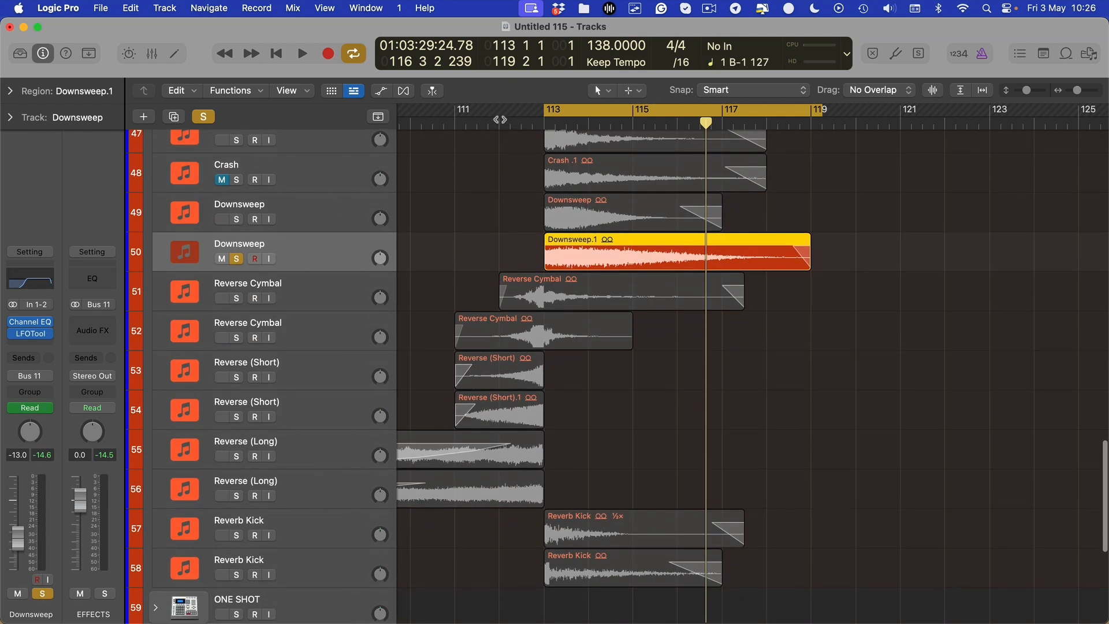
click(500, 119)
click(199, 119)
click(299, 295)
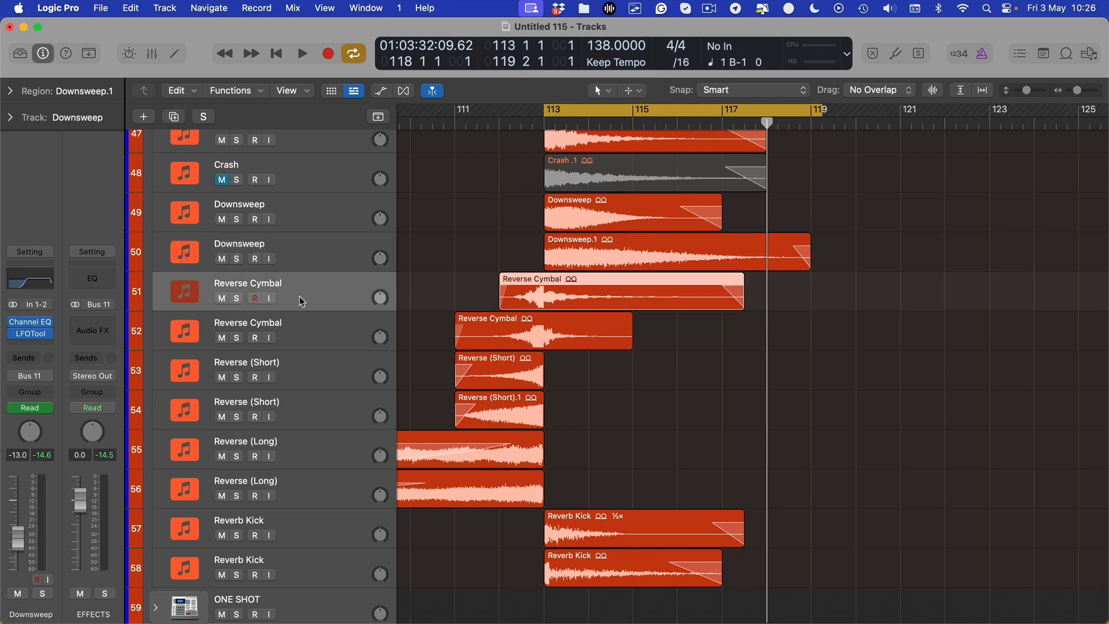
key(s)
scroll(503, 293, up, 3)
scroll(507, 299, up, 1)
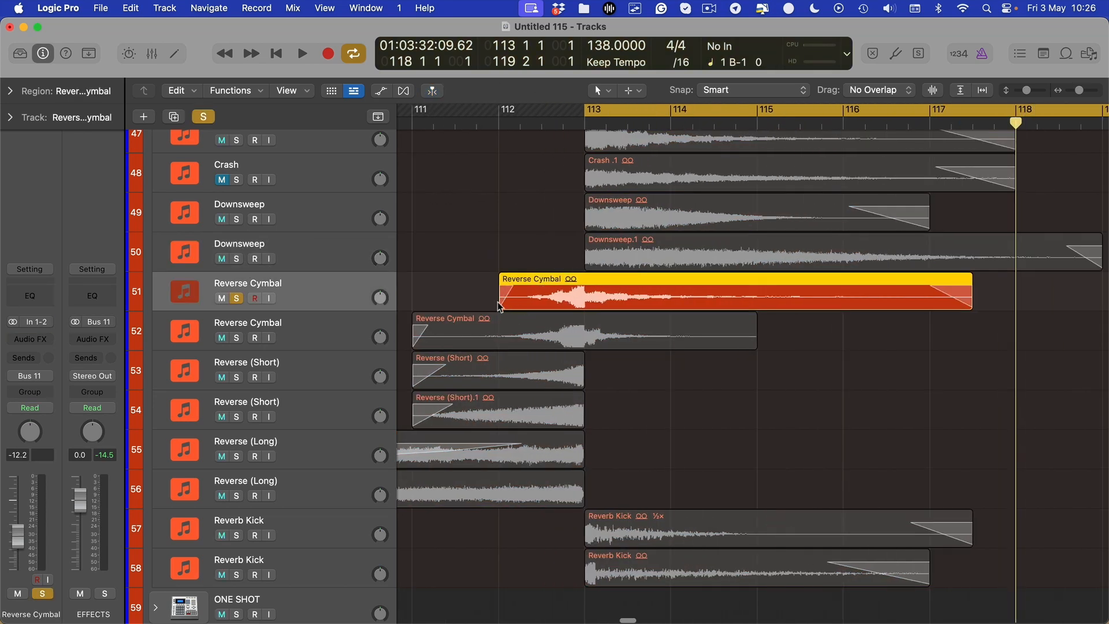
Step: Set the cycle range from bar 112 to bar 117 around the first Reverse Cymbal region and start playback from its beginning
drag(501, 305, 430, 305)
drag(499, 110, 930, 110)
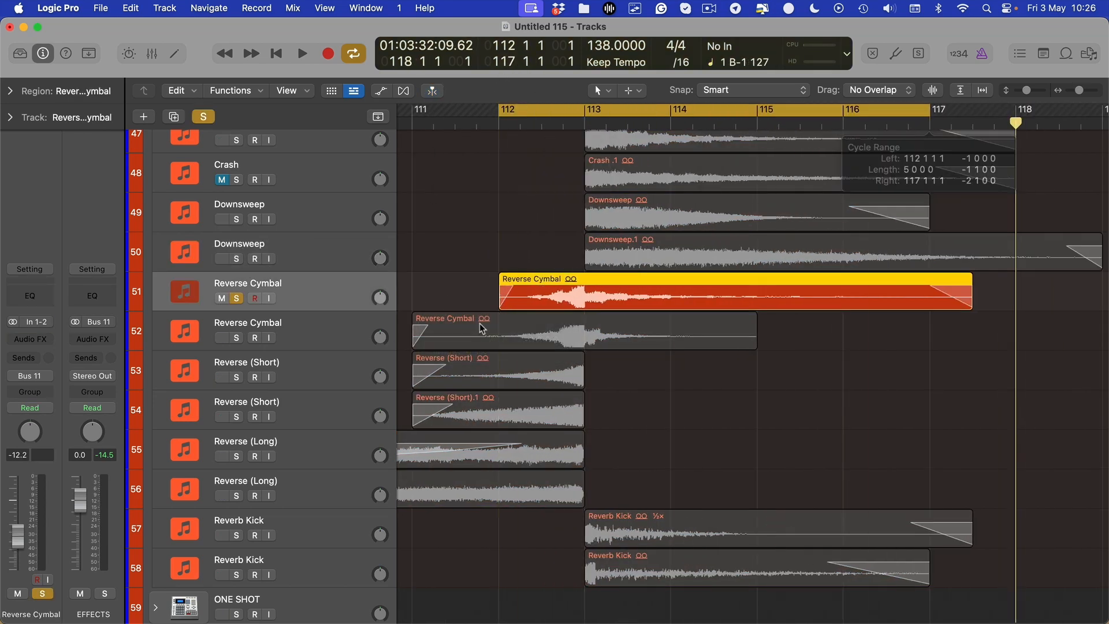
key(space)
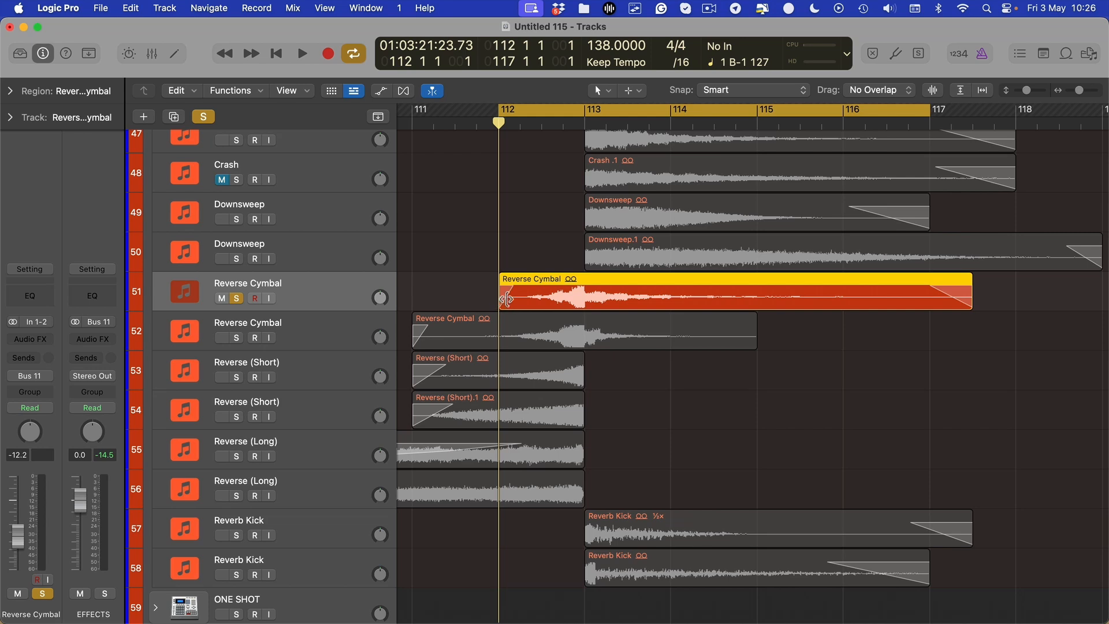
key(a)
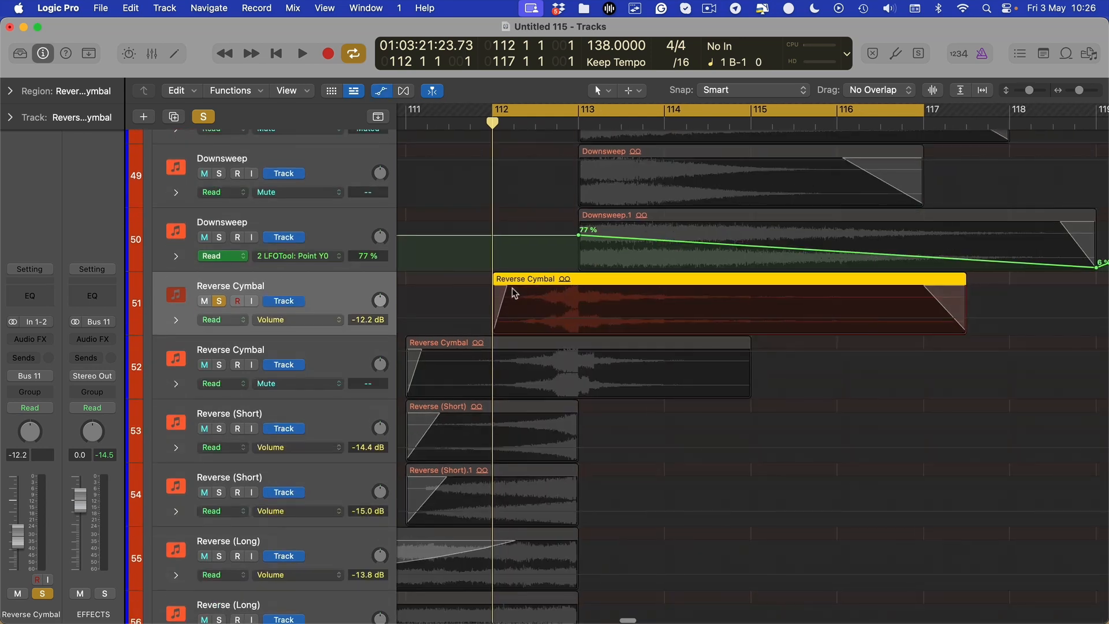
key(a)
scroll(508, 292, left, 1)
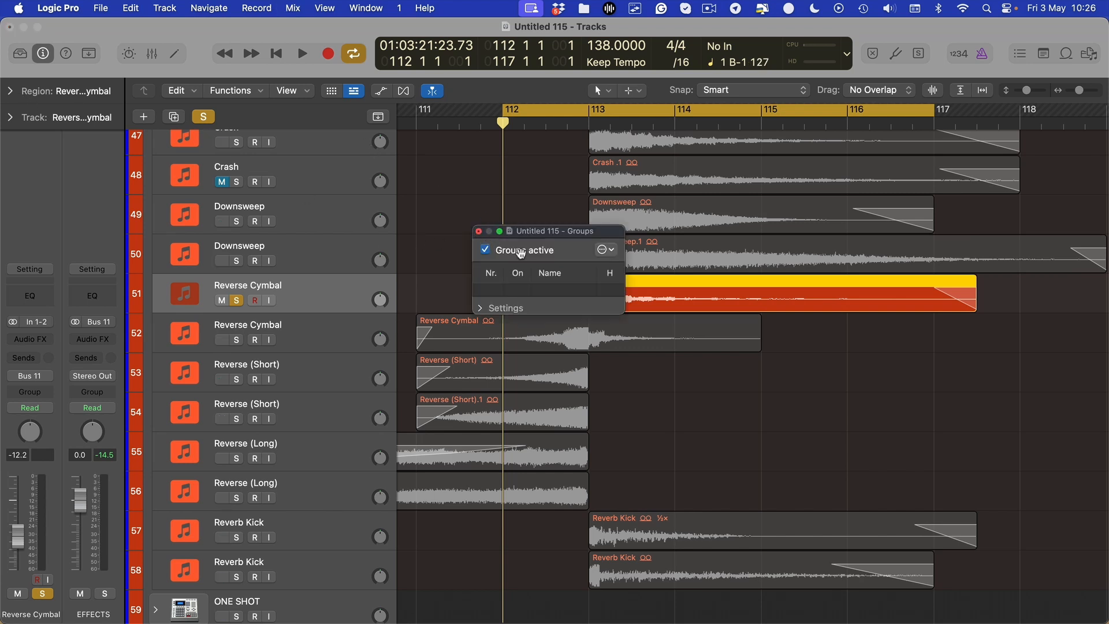
click(477, 231)
Step: Show the full region parameters of the first Reverse Cymbal region, including its fade settings
click(9, 91)
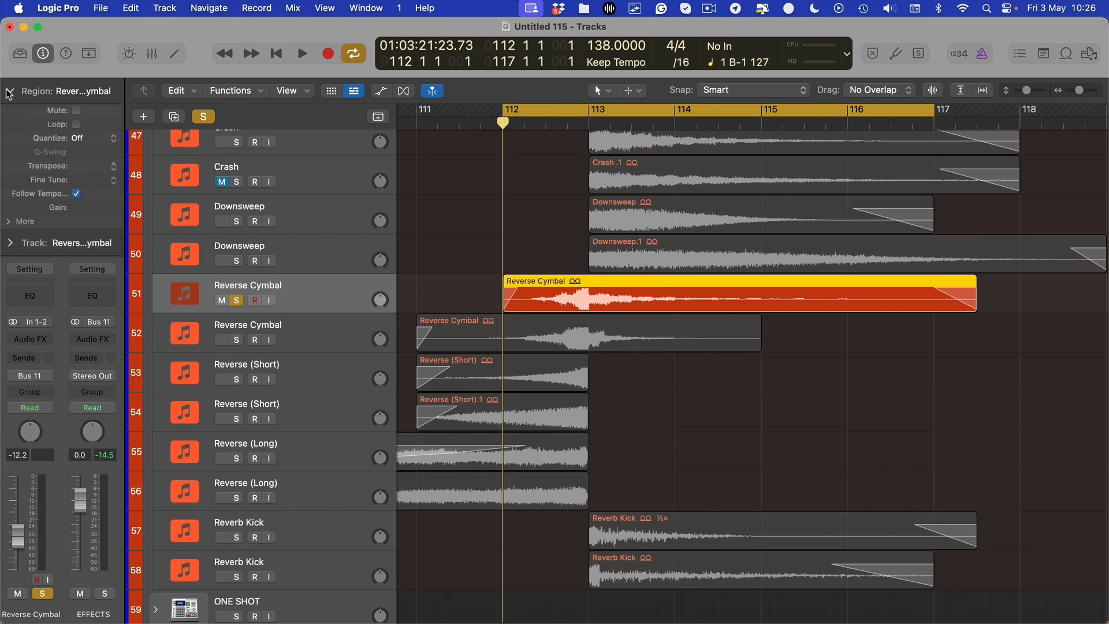
click(10, 221)
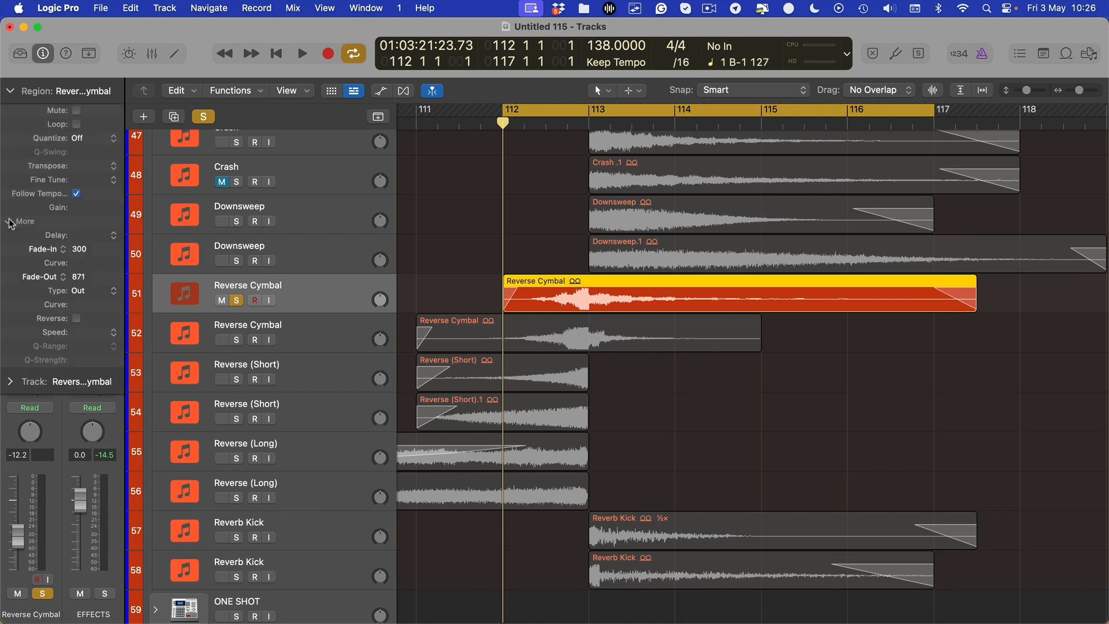
key(alt+g)
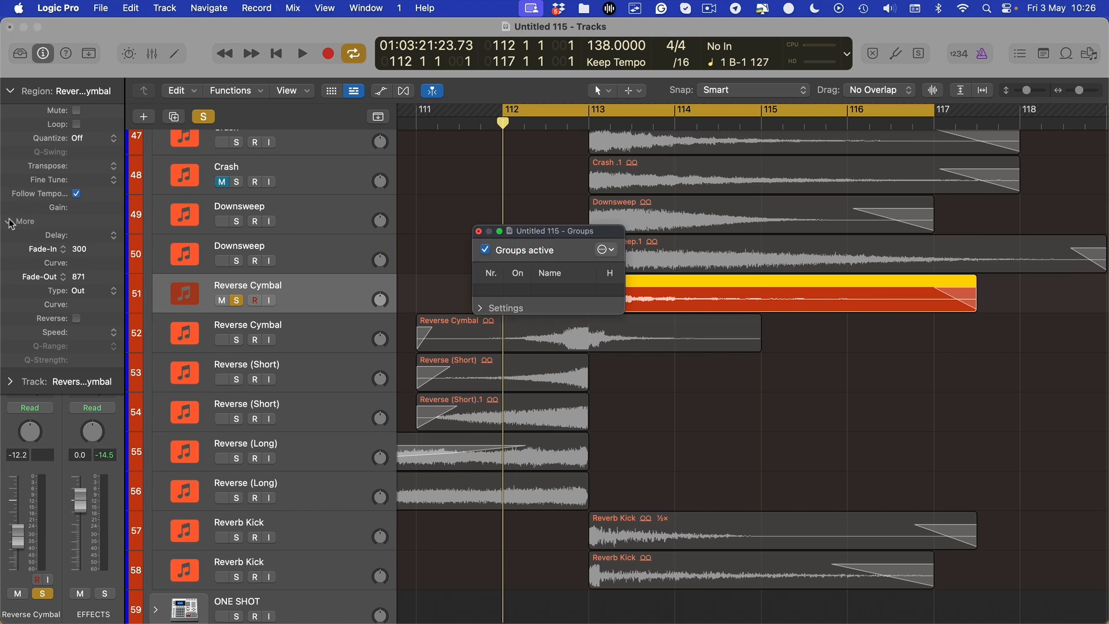
click(479, 231)
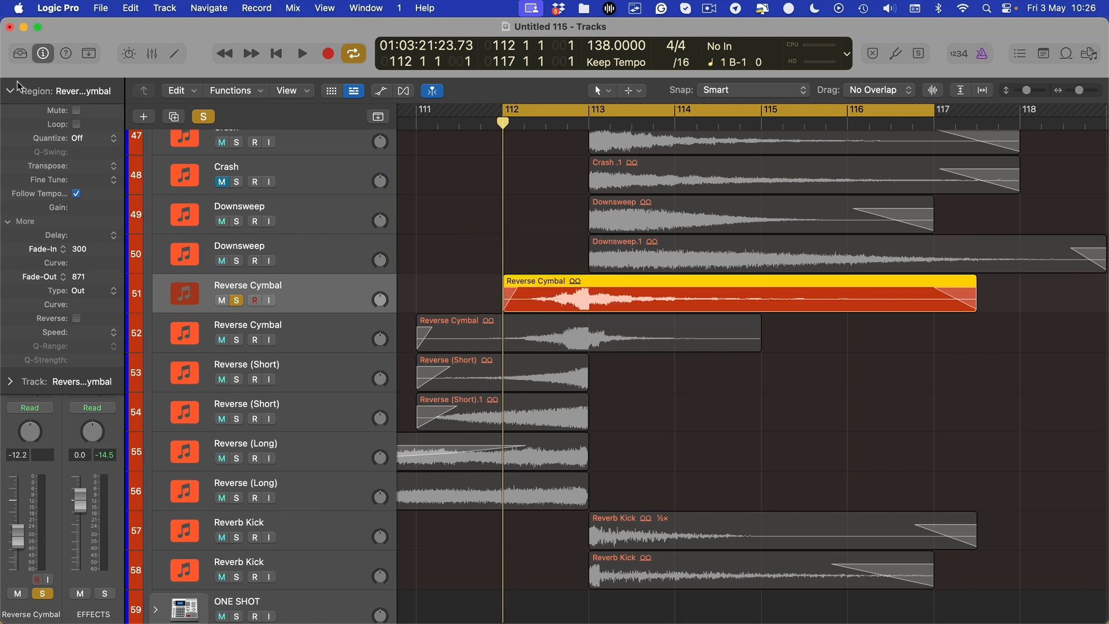
Step: Search the key command assignments for "region in" and close the assignments window
click(66, 53)
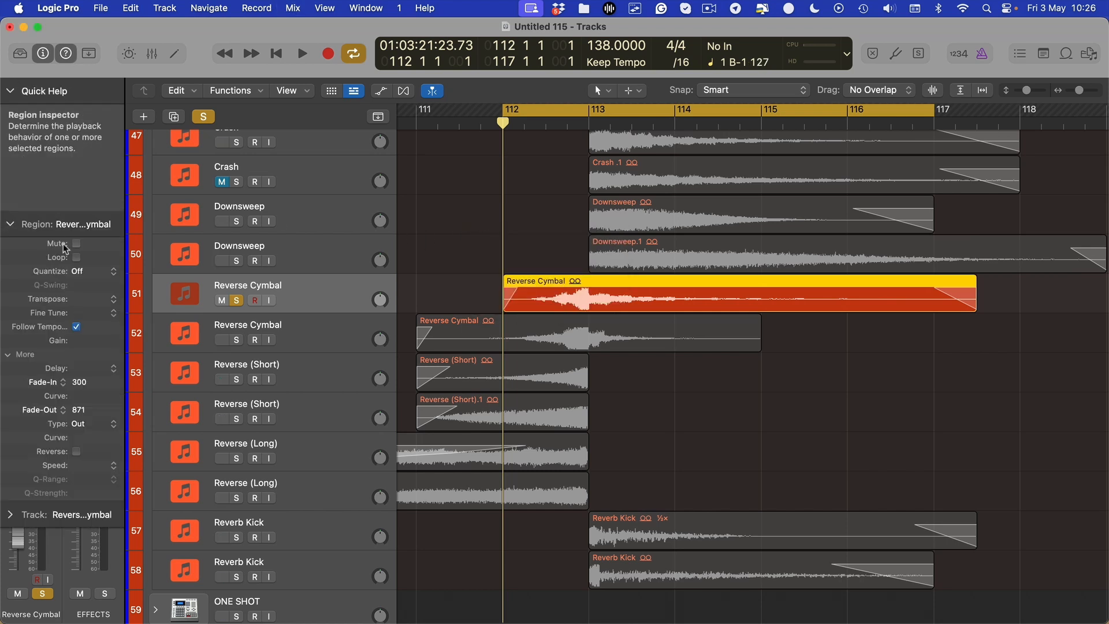
click(66, 53)
click(101, 8)
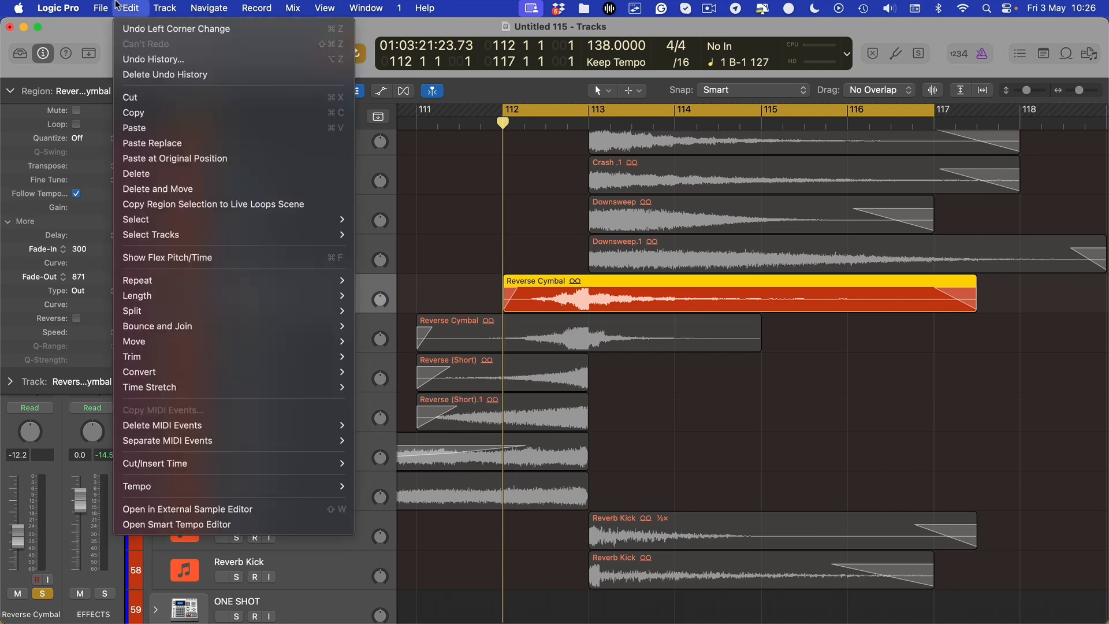
mouse_move(58, 8)
mouse_move(115, 82)
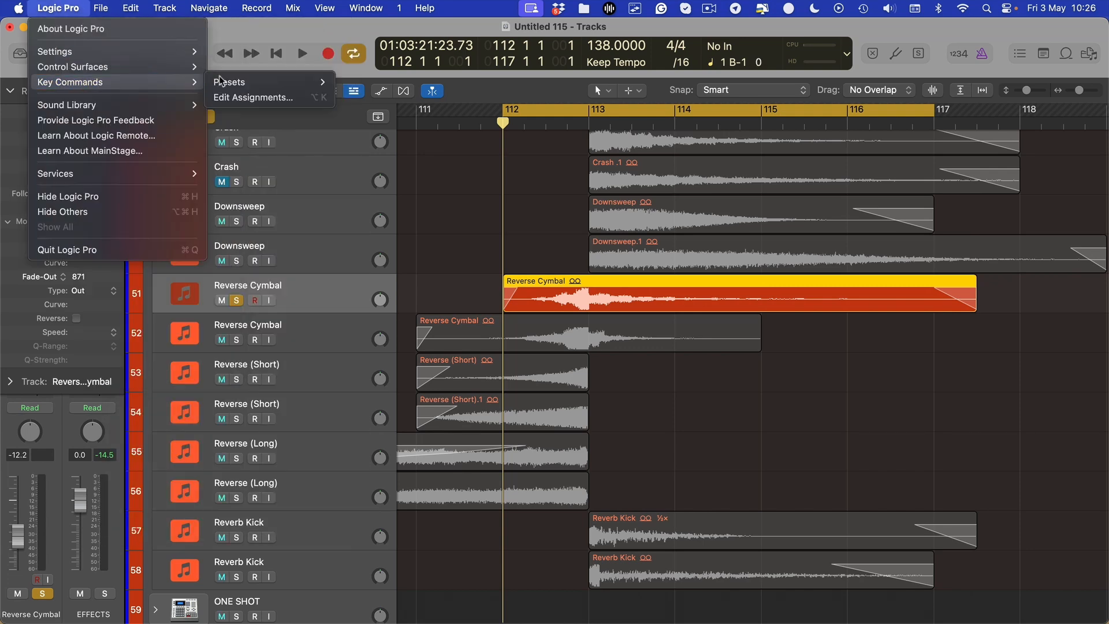
click(240, 96)
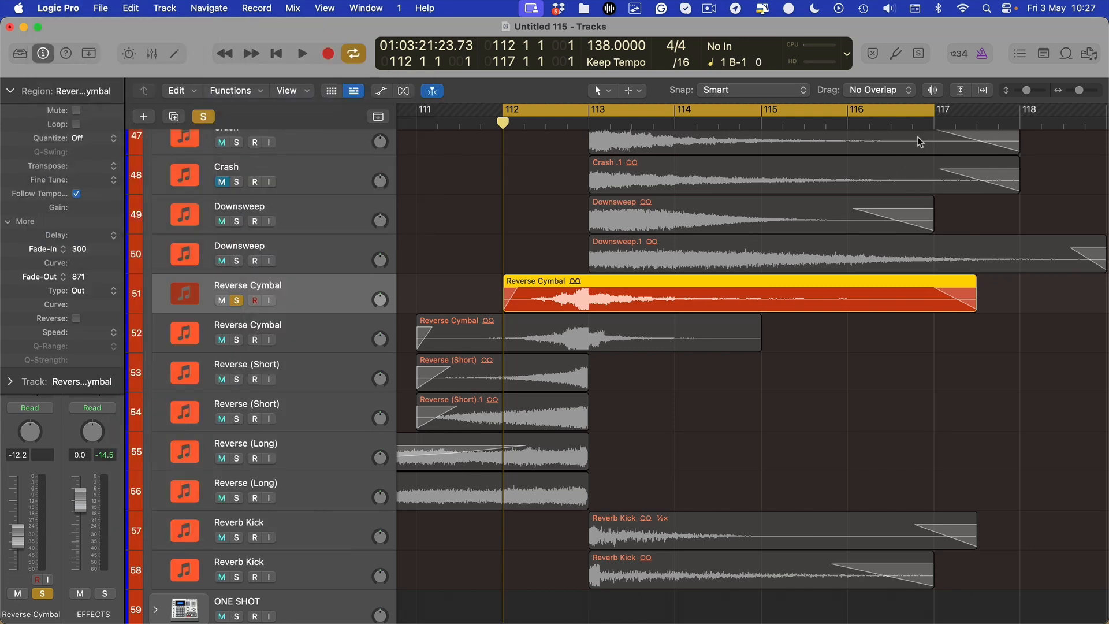
text(region)
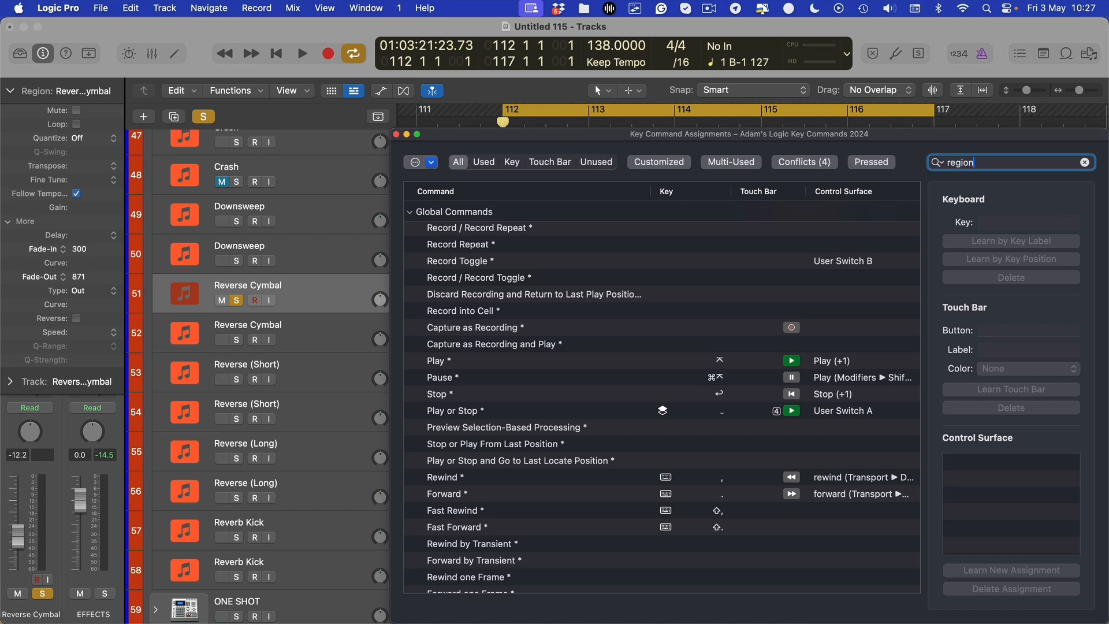
text( in)
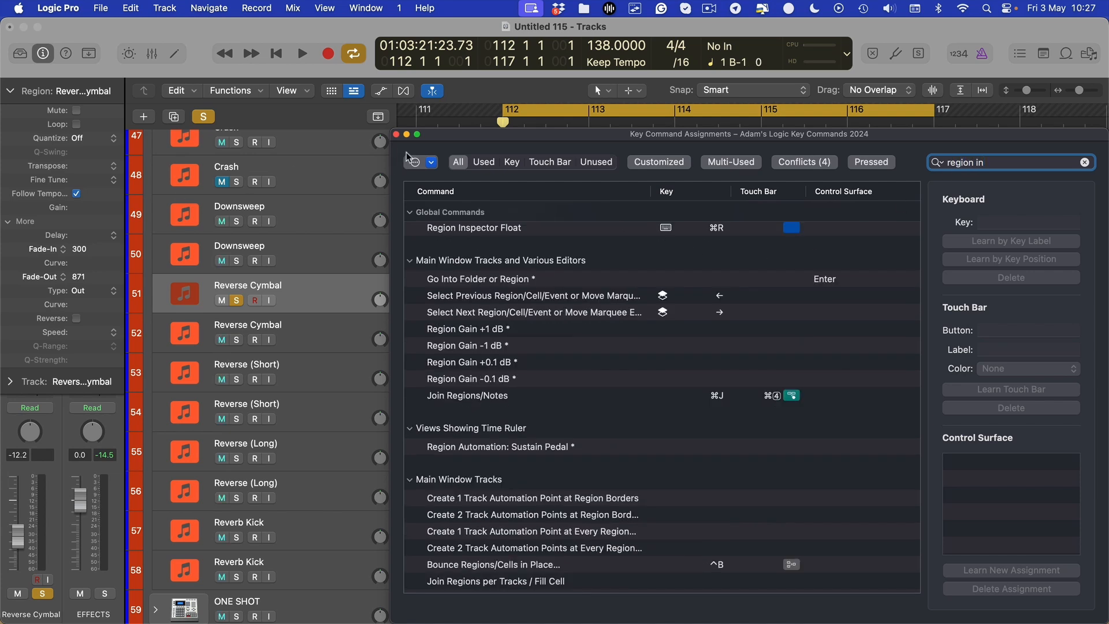
click(396, 135)
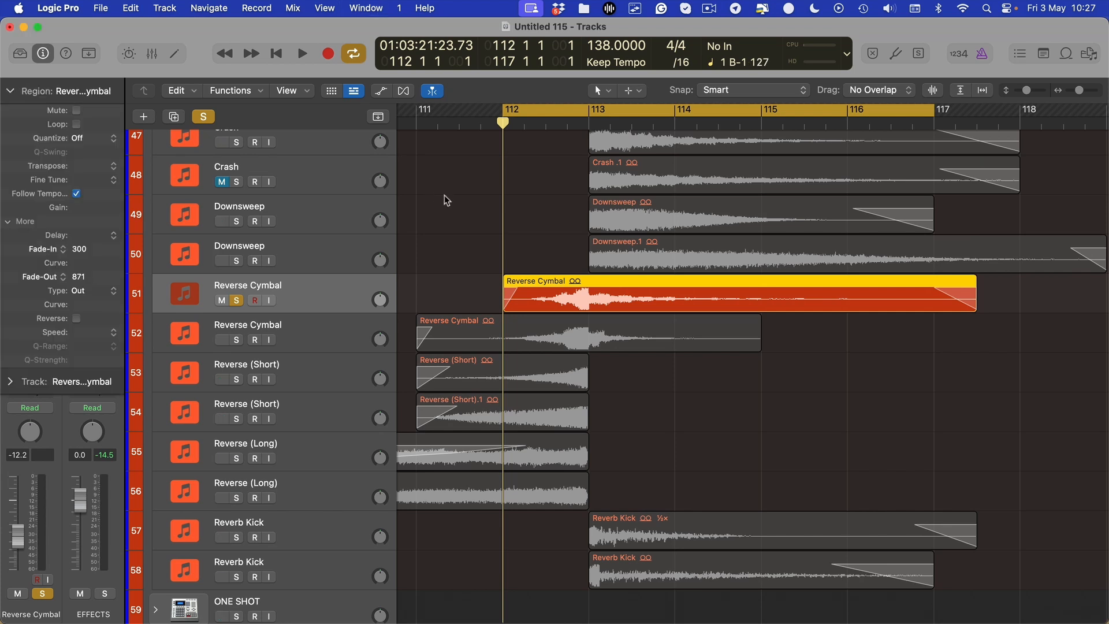
key(super+grave)
key(super+grave)
key(super+grave)
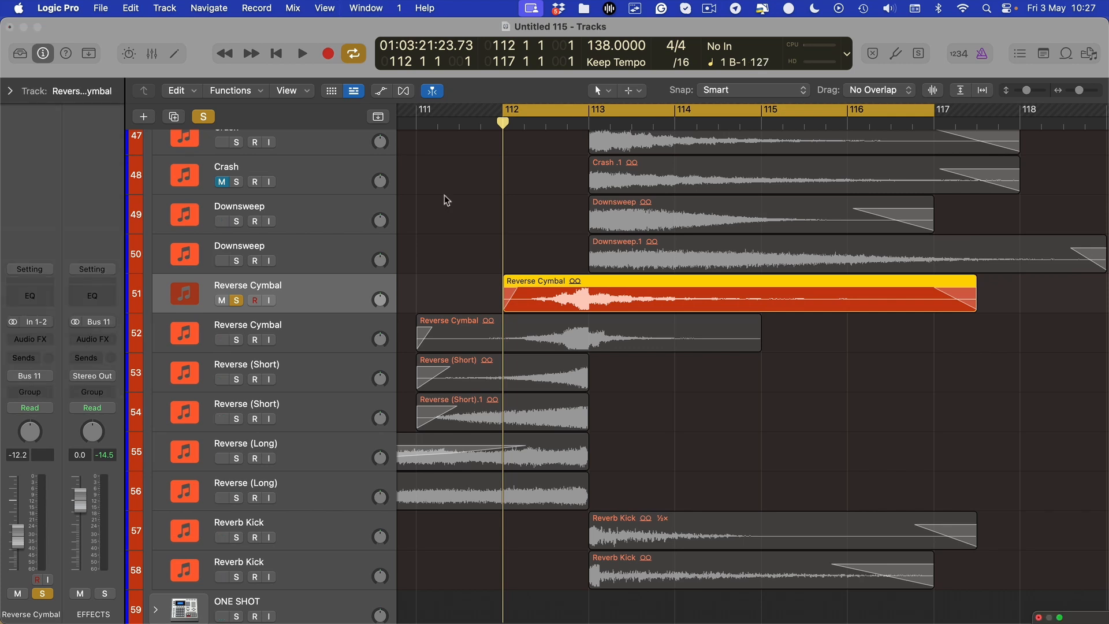
click(590, 298)
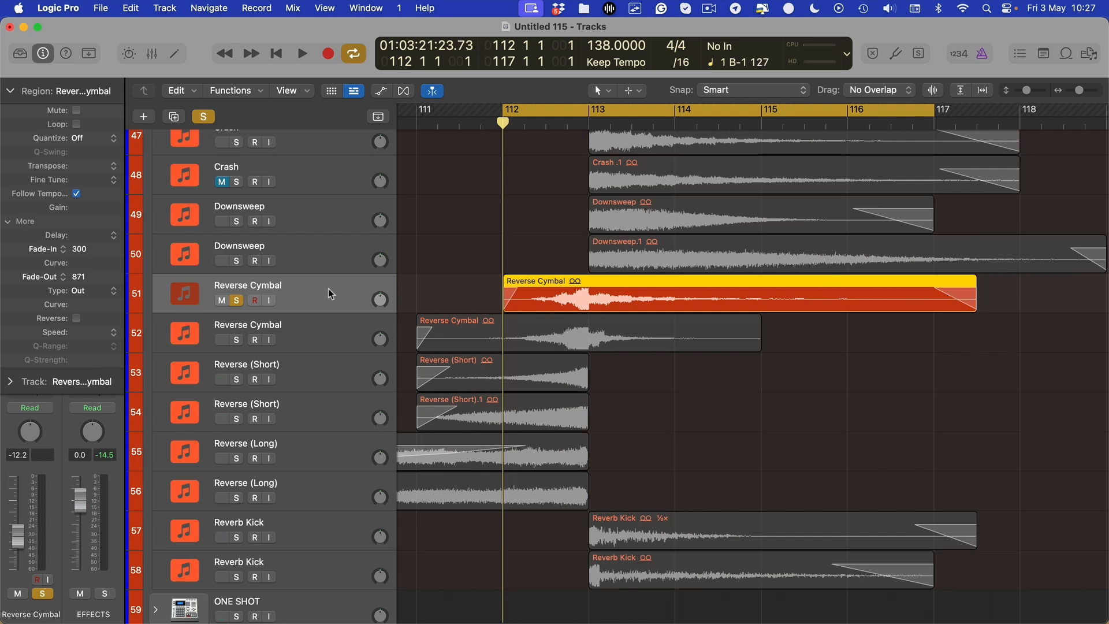
Step: Lengthen the fades on the first Reverse Cymbal region to a fade-in of 437 and a fade-out of 1,665
scroll(574, 317, up, 5)
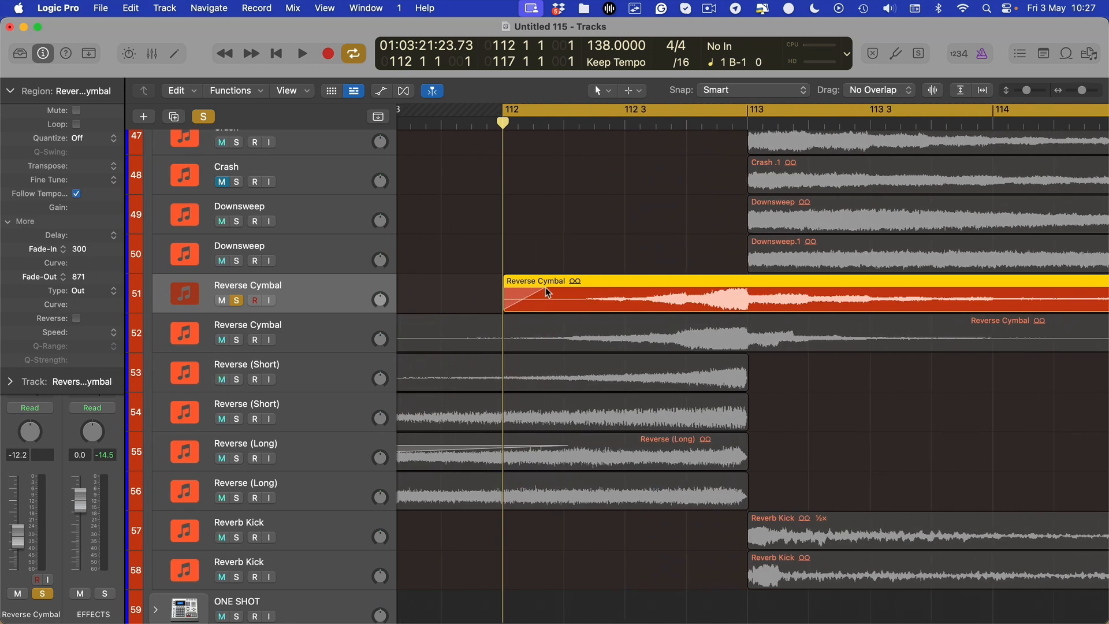
drag(537, 285, 557, 282)
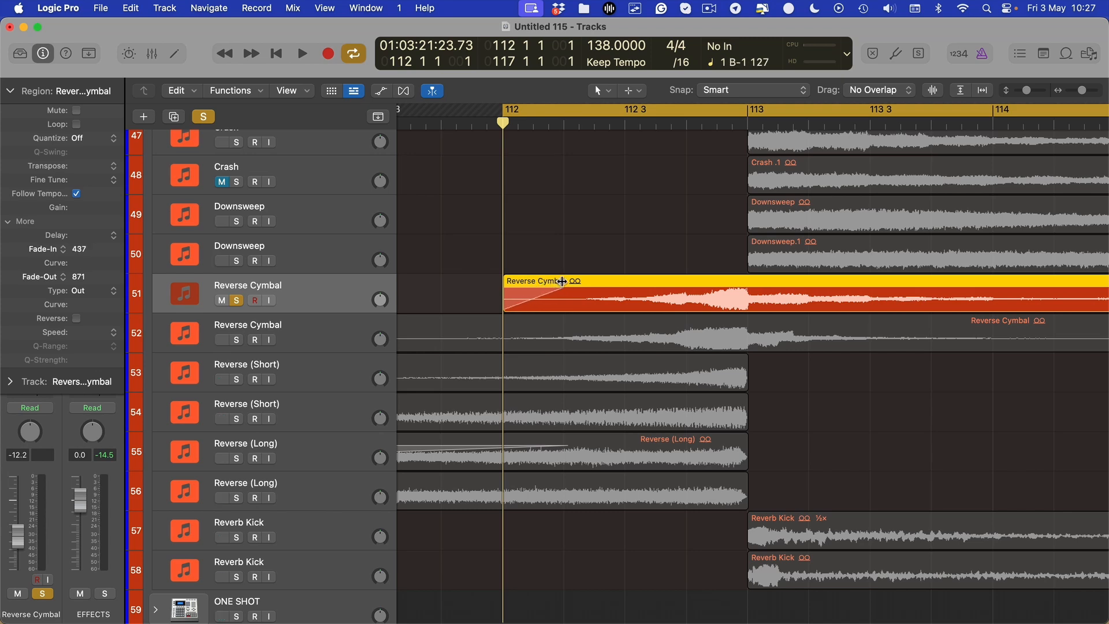
scroll(518, 310, down, 2)
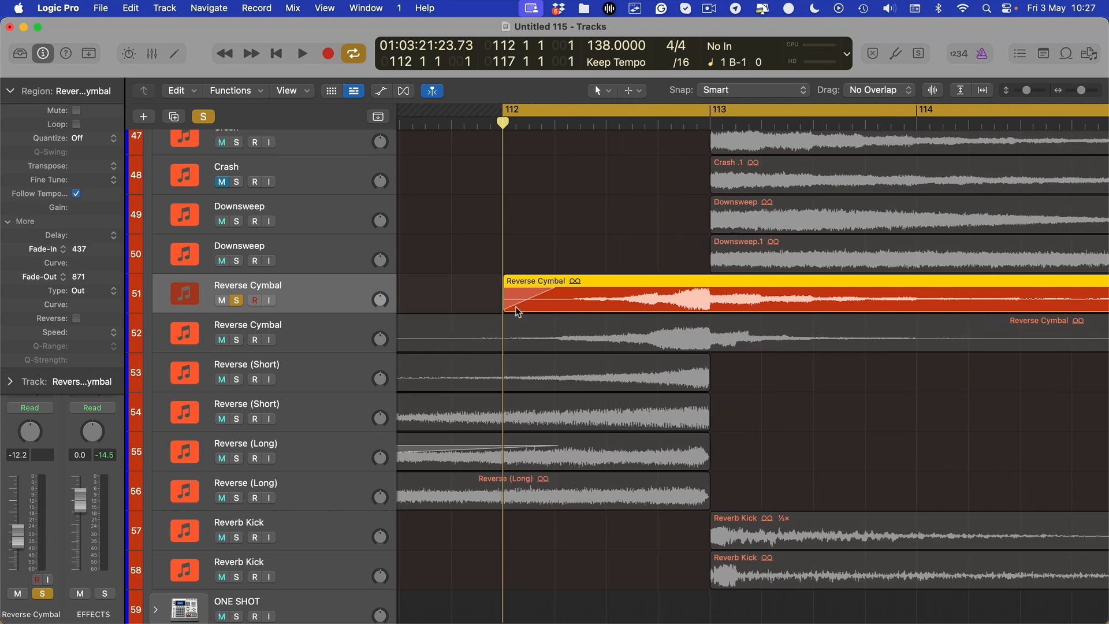
scroll(511, 312, right, 9)
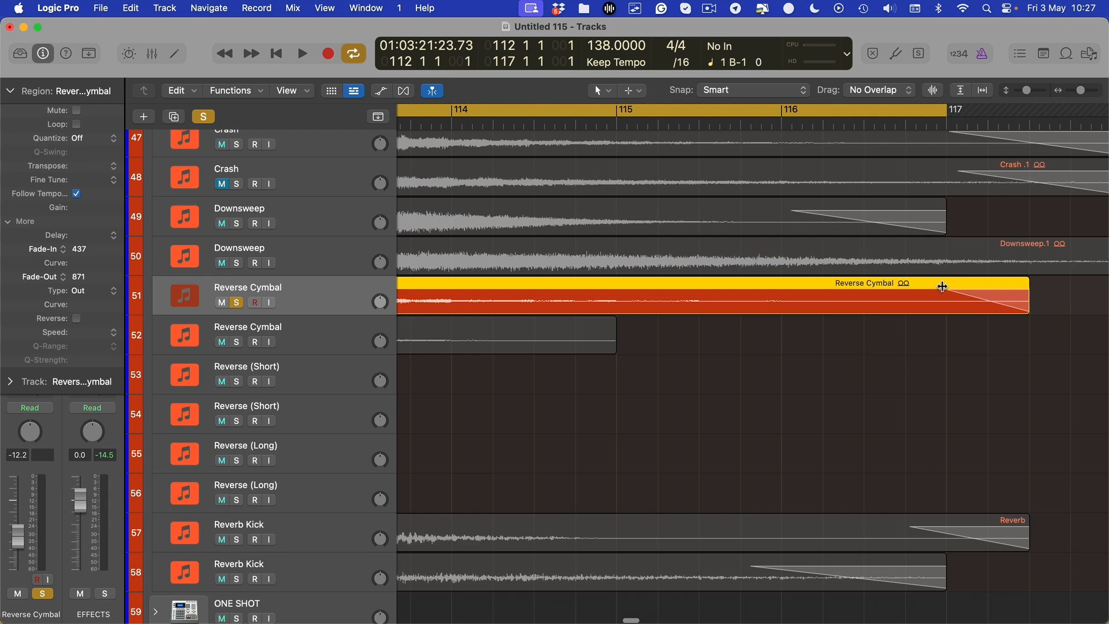
drag(943, 287, 874, 286)
scroll(861, 299, up, 3)
scroll(866, 304, right, 3)
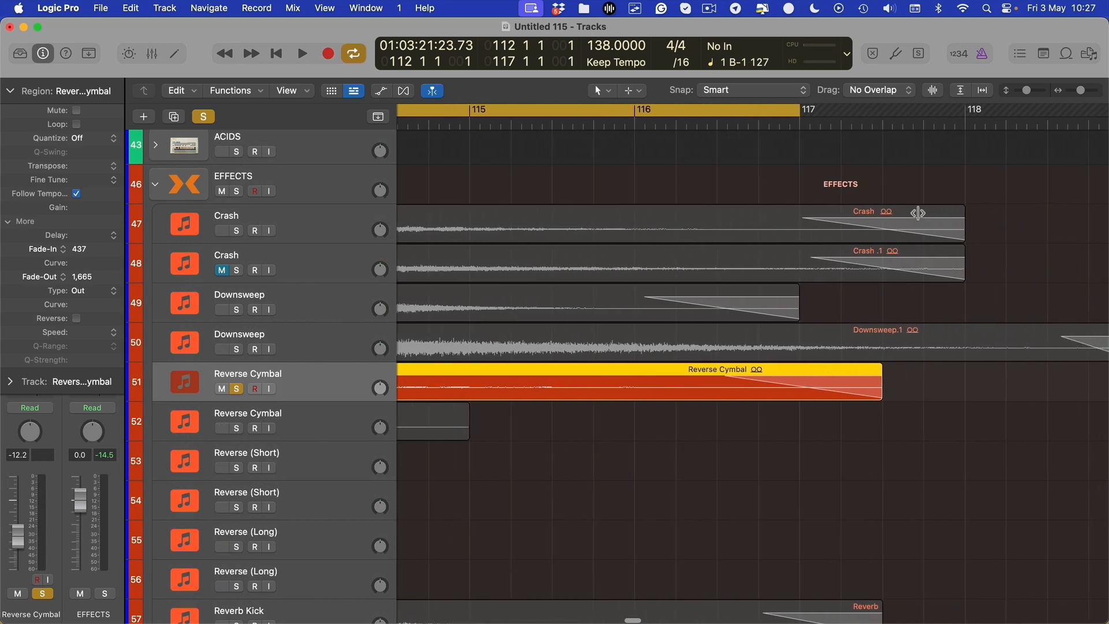
Step: Bend the fade-out of the Crash .1 region to a curve of 15
drag(822, 261, 809, 249)
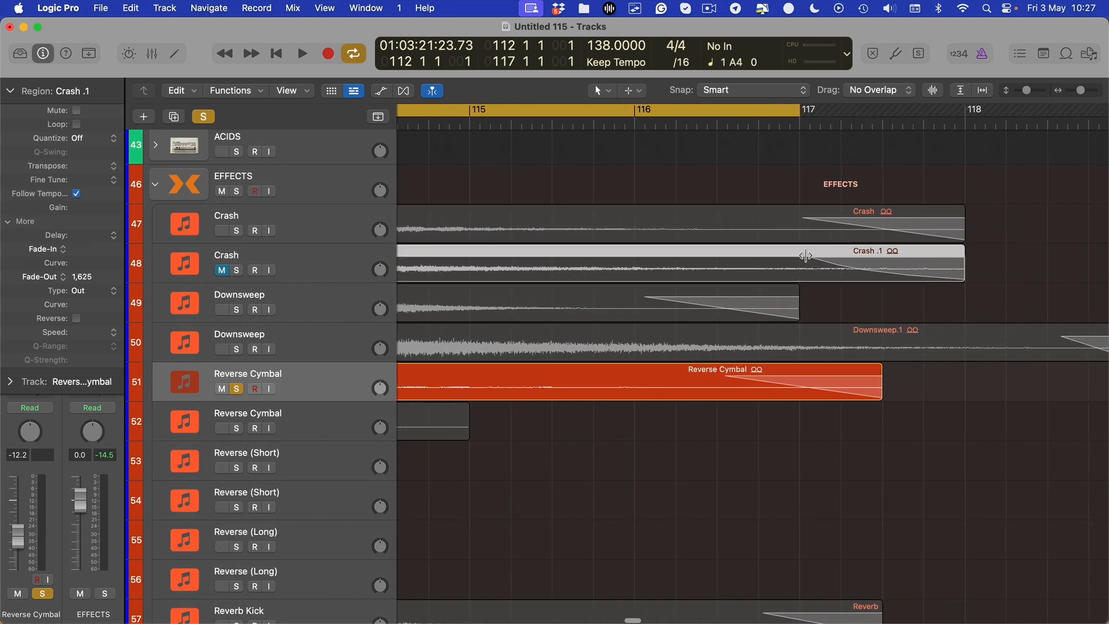
scroll(653, 300, left, 10)
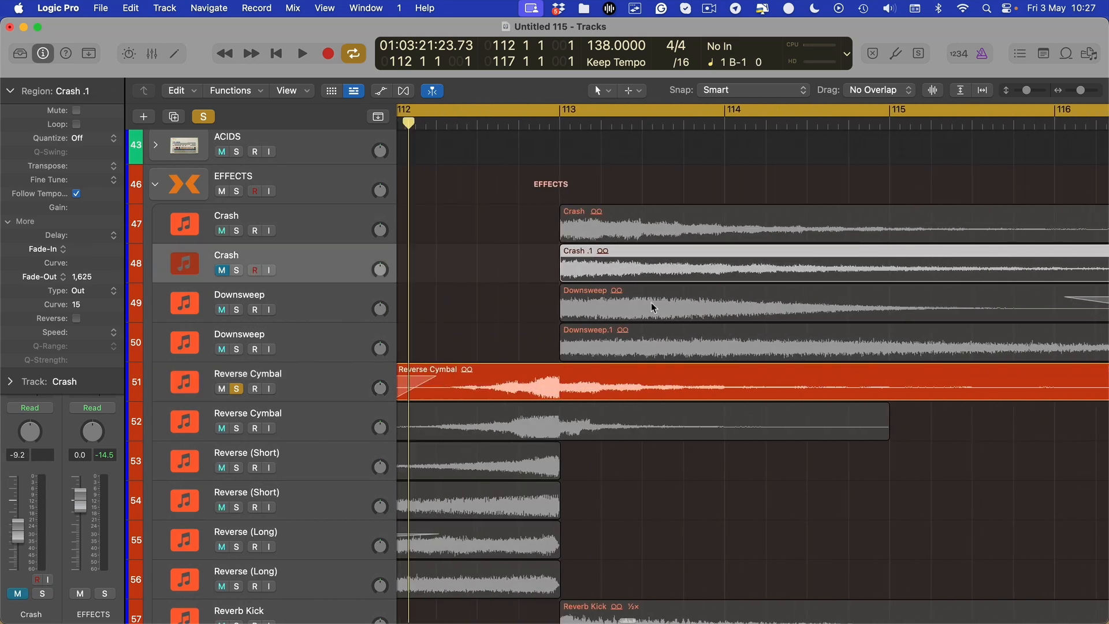
Step: Lengthen the first Reverse Cymbal region's fade-in to 848 and shorten it again to 477
scroll(463, 401, up, 4)
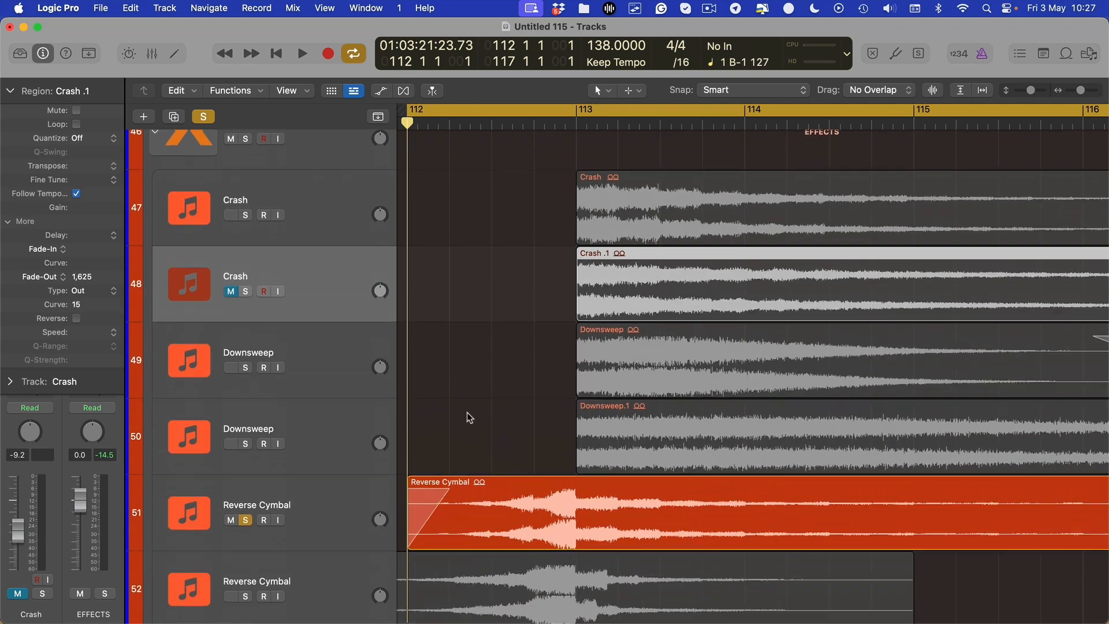
scroll(480, 421, down, 3)
drag(448, 391, 489, 390)
scroll(486, 431, down, 2)
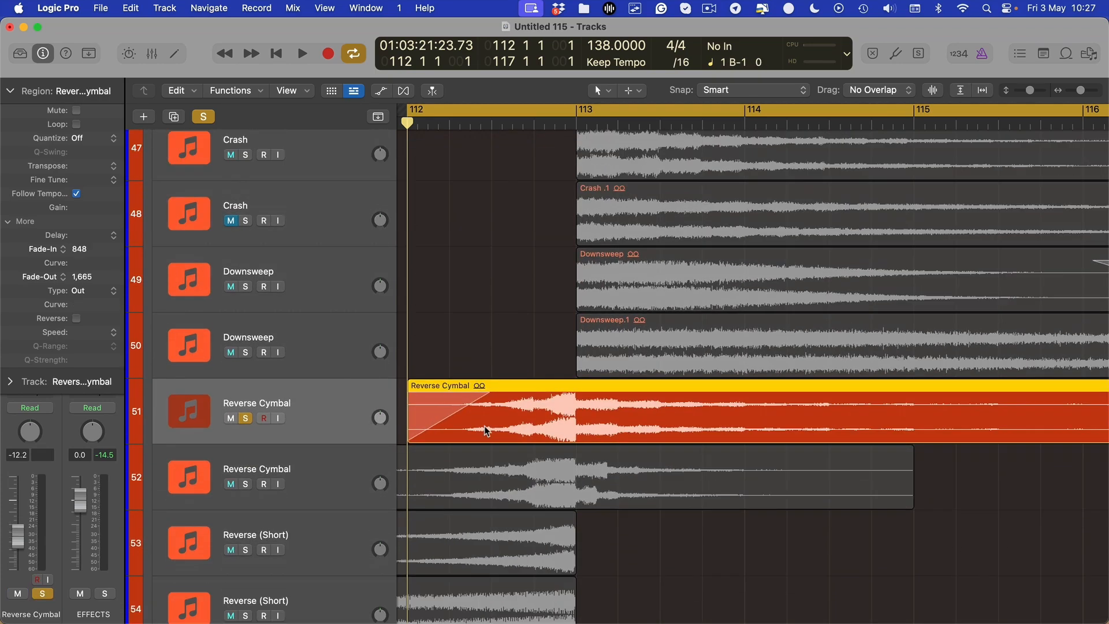
drag(492, 384, 440, 386)
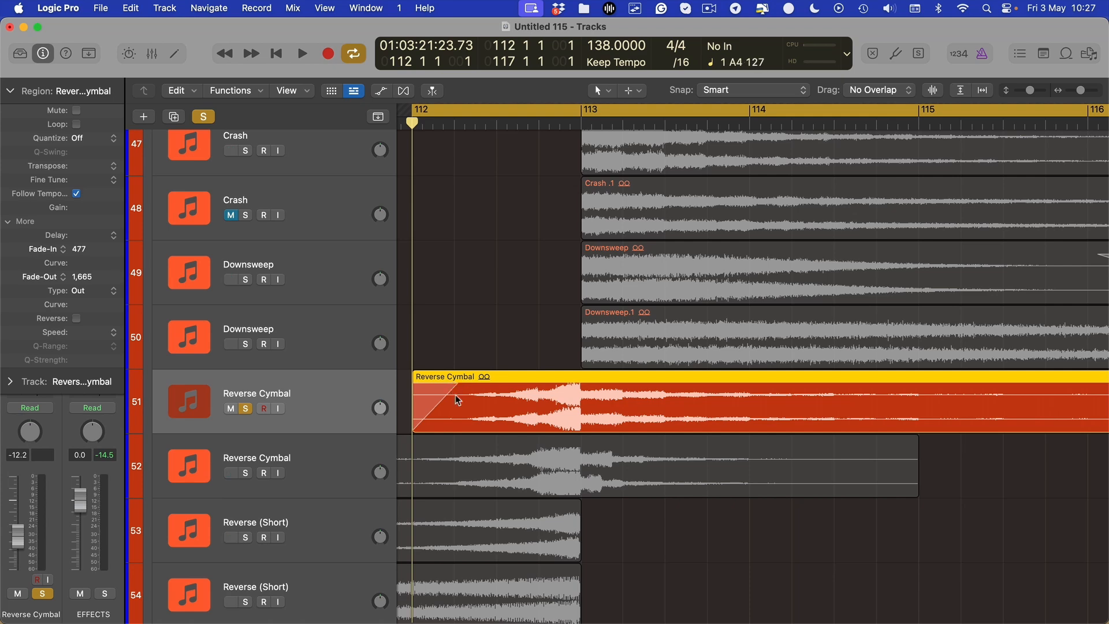
Step: Shorten the cycle range to bar 112 through 113 and return the playhead to its start
scroll(462, 404, down, 5)
scroll(478, 433, left, 3)
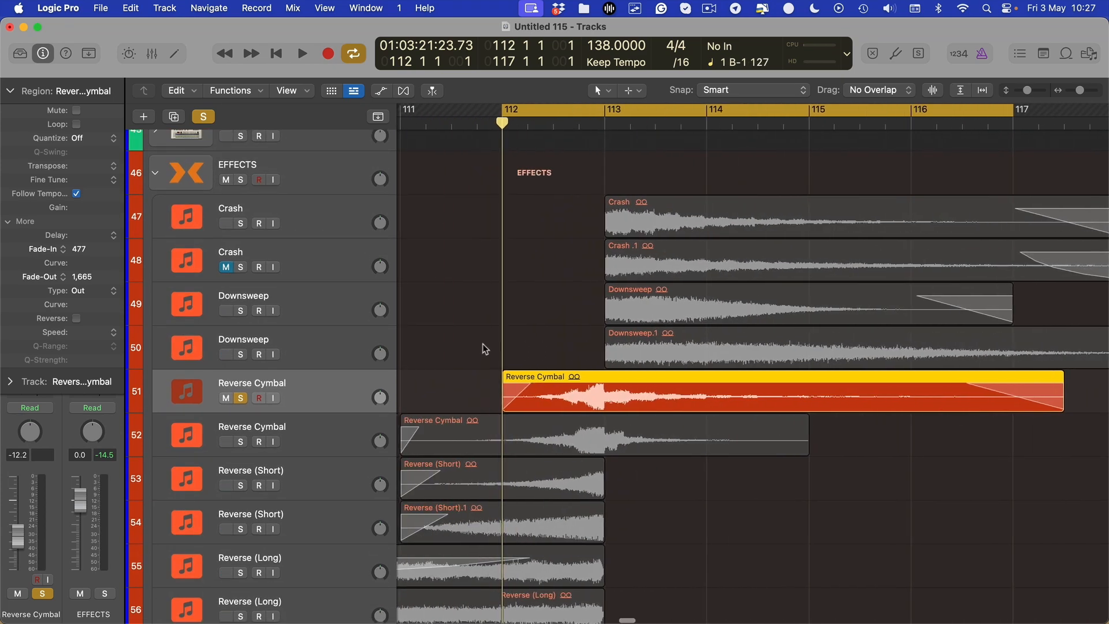
click(525, 119)
click(523, 115)
drag(513, 119, 532, 132)
key(Return)
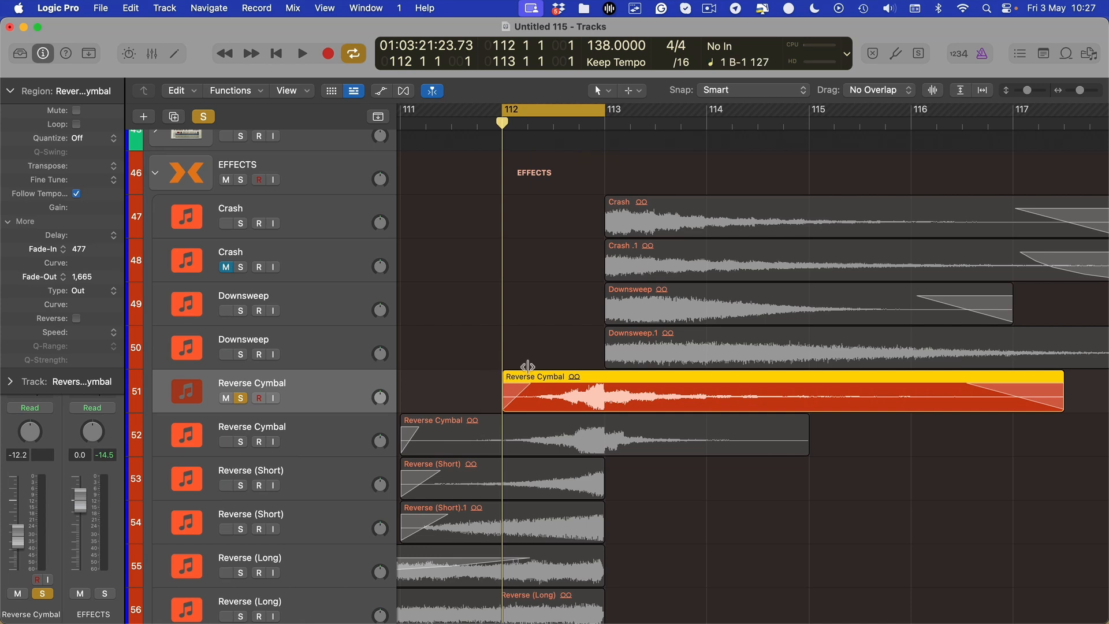
Step: Move the cycle range one bar on, from bar 113 to 114, and place the playhead at its start
scroll(578, 413, left, 1)
scroll(693, 437, down, 4)
scroll(682, 405, up, 4)
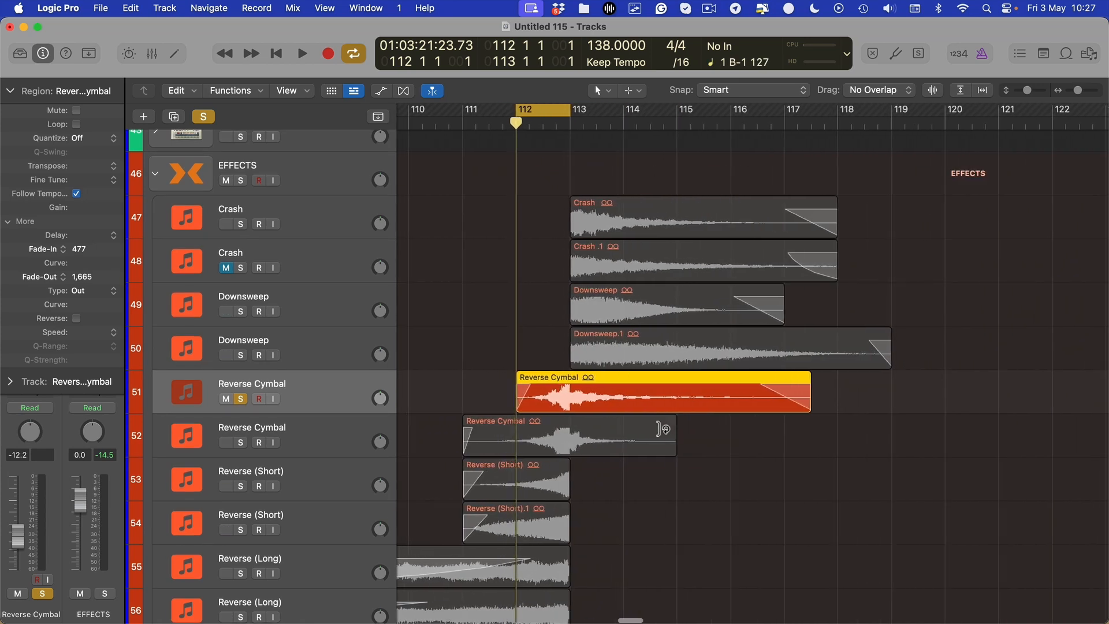
drag(569, 109, 696, 109)
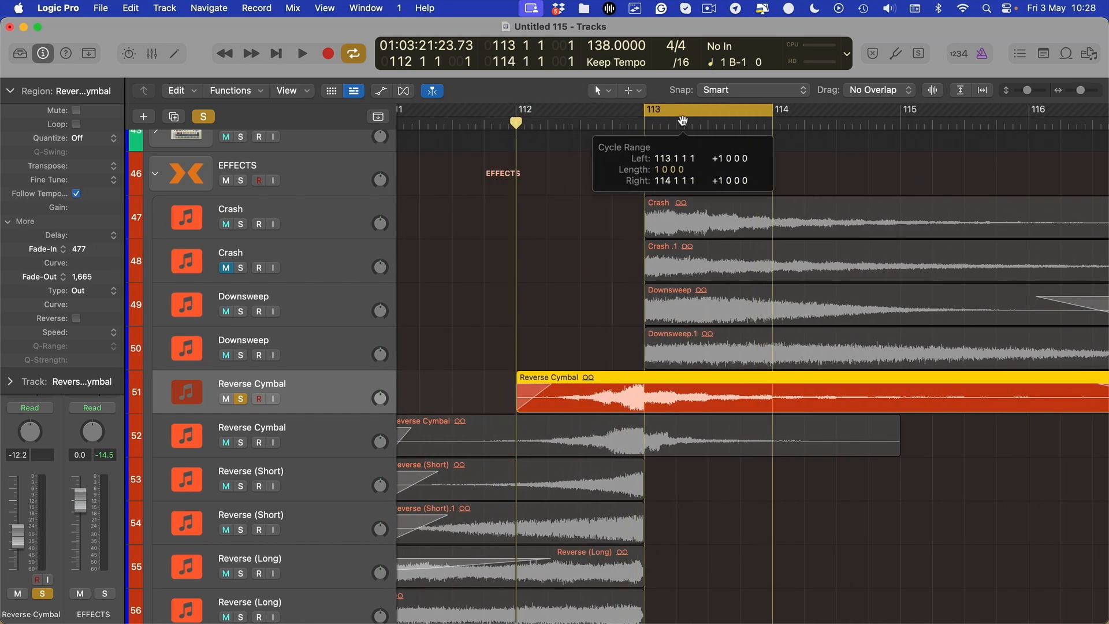
key(Return)
Step: Examine the first Reverse Cymbal waveform up close around the bar 113 downbeat
scroll(712, 351, up, 10)
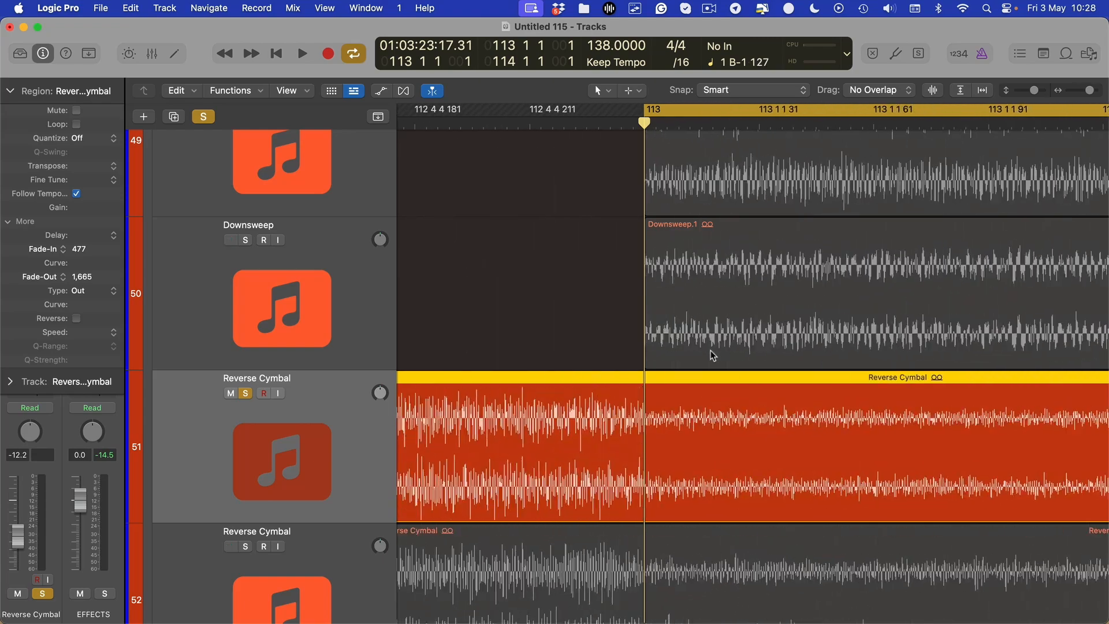
scroll(653, 448, right, 1)
scroll(655, 449, down, 2)
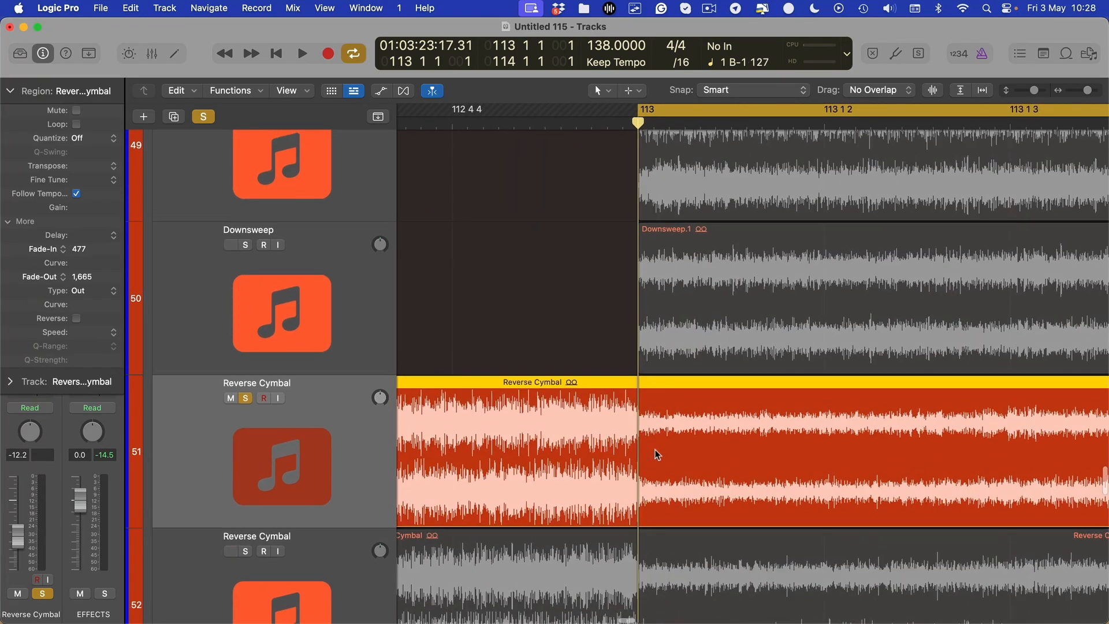
drag(655, 450, 676, 460)
scroll(664, 450, up, 2)
scroll(677, 447, up, 1)
scroll(668, 452, right, 1)
scroll(635, 433, left, 3)
scroll(616, 408, left, 5)
key(super+Up)
key(super+Up)
key(super+Up)
key(super+Left)
key(super+Left)
key(super+Left)
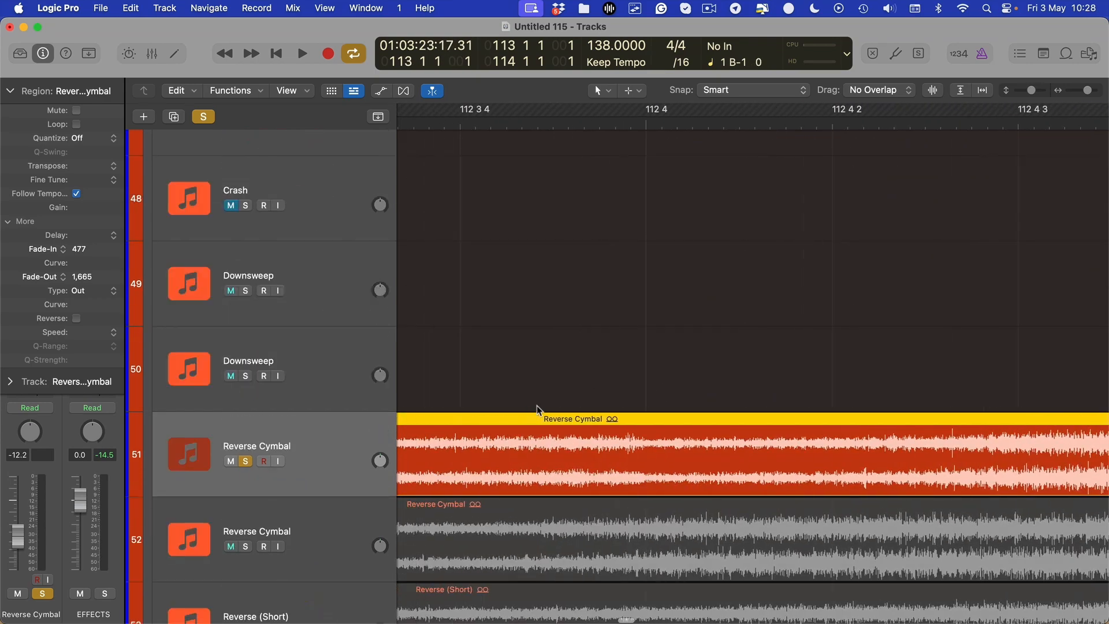
Step: Clear the fade-in at the start of the first Reverse Cymbal region and draw a new one of 338
scroll(551, 461, left, 3)
scroll(536, 460, left, 3)
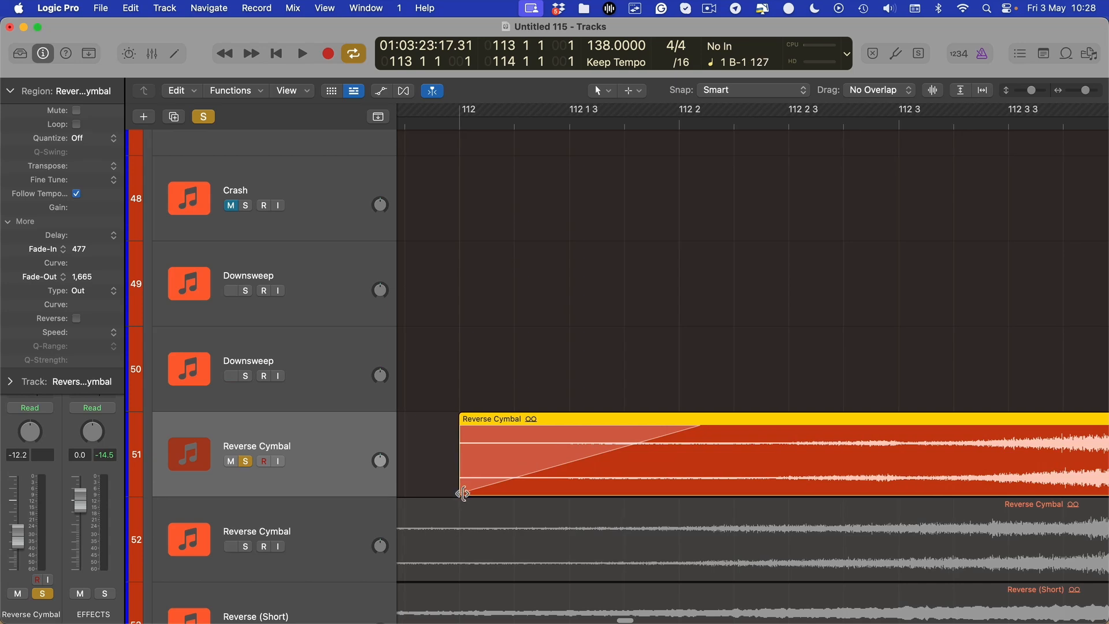
mouse_move(460, 491)
mouse_down()
mouse_move(426, 487)
mouse_move(457, 480)
mouse_up()
key(t)
key(t)
click(482, 391)
key(super+Left)
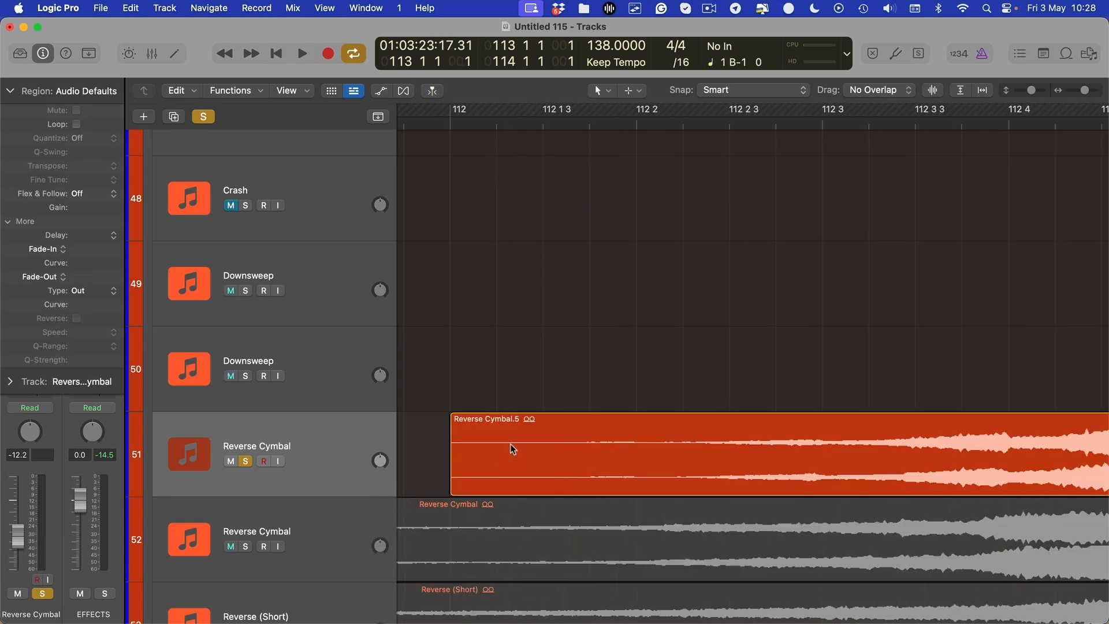
drag(452, 422, 602, 420)
Step: Inspect the first Reverse Cymbal region from its swell at bar 113 through to its fade-out
key(super+Left)
key(super+Left)
key(super+Left)
scroll(640, 462, right, 1)
scroll(641, 464, right, 8)
key(super+Up)
scroll(648, 469, right, 6)
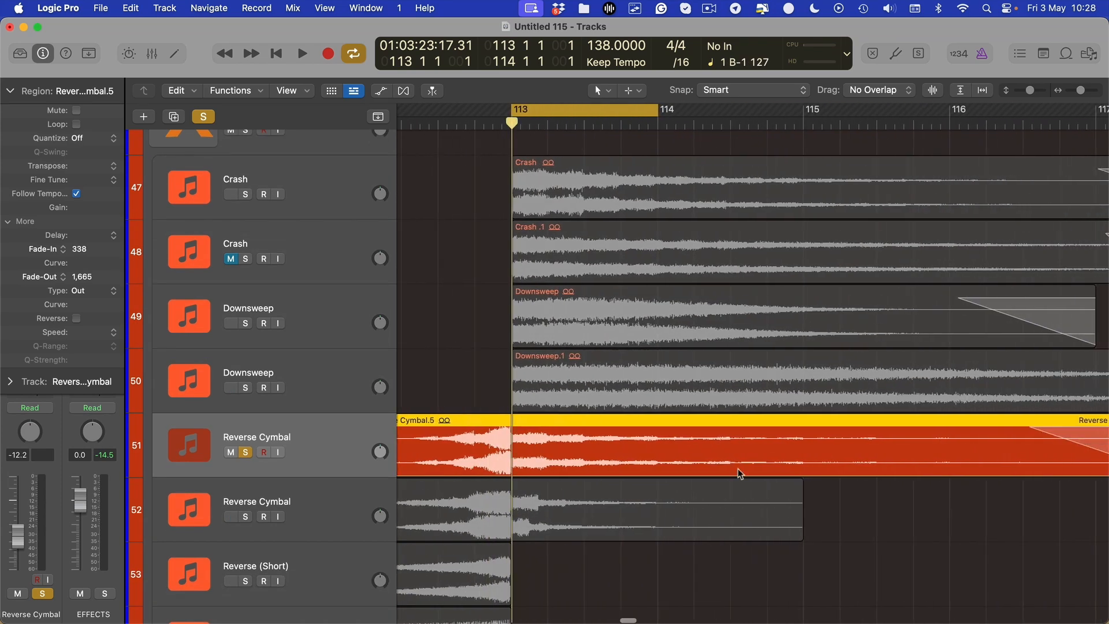
key(super+Left)
key(super+Left)
key(super+Left)
key(super+Up)
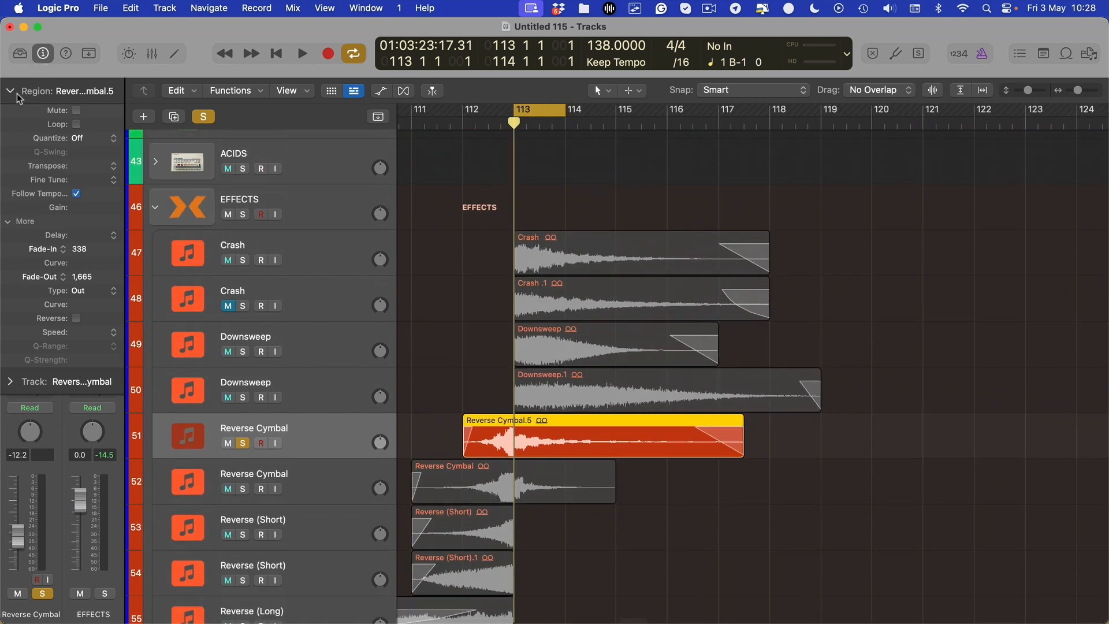
Step: Collapse the region parameters and audition the first Reverse Cymbal with the cycle range set from bar 112 to 119 3
click(10, 91)
drag(466, 118, 847, 111)
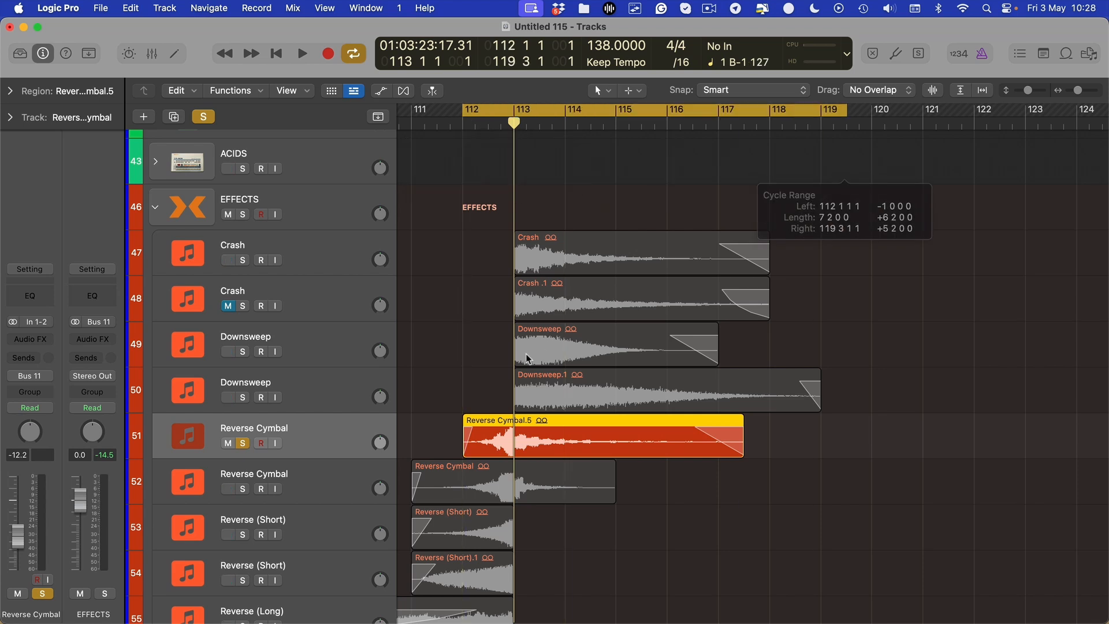
key(space)
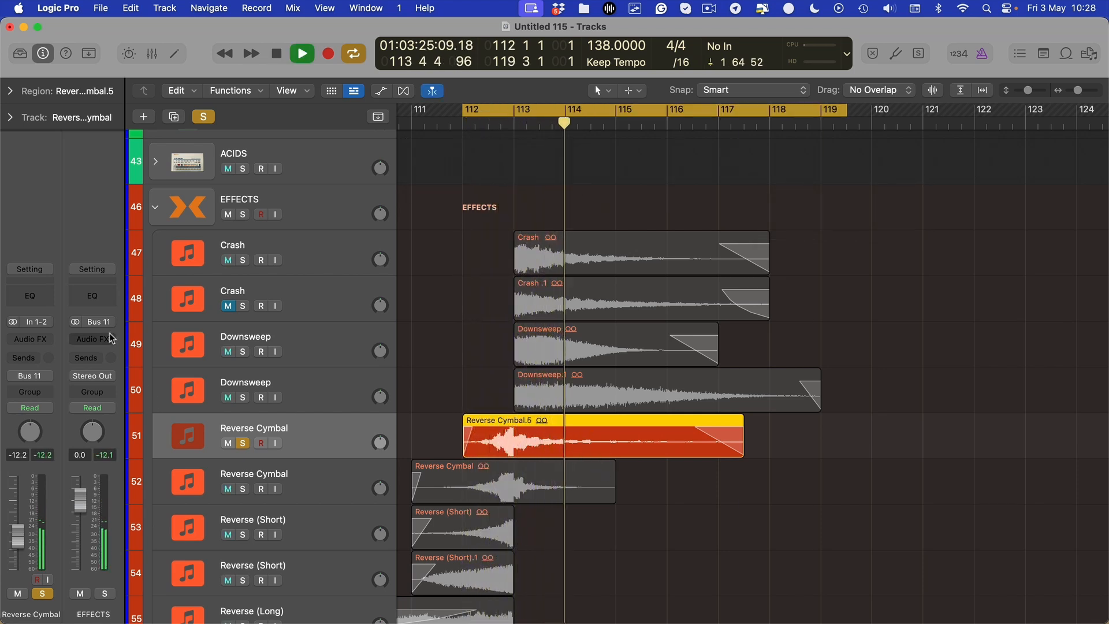
key(space)
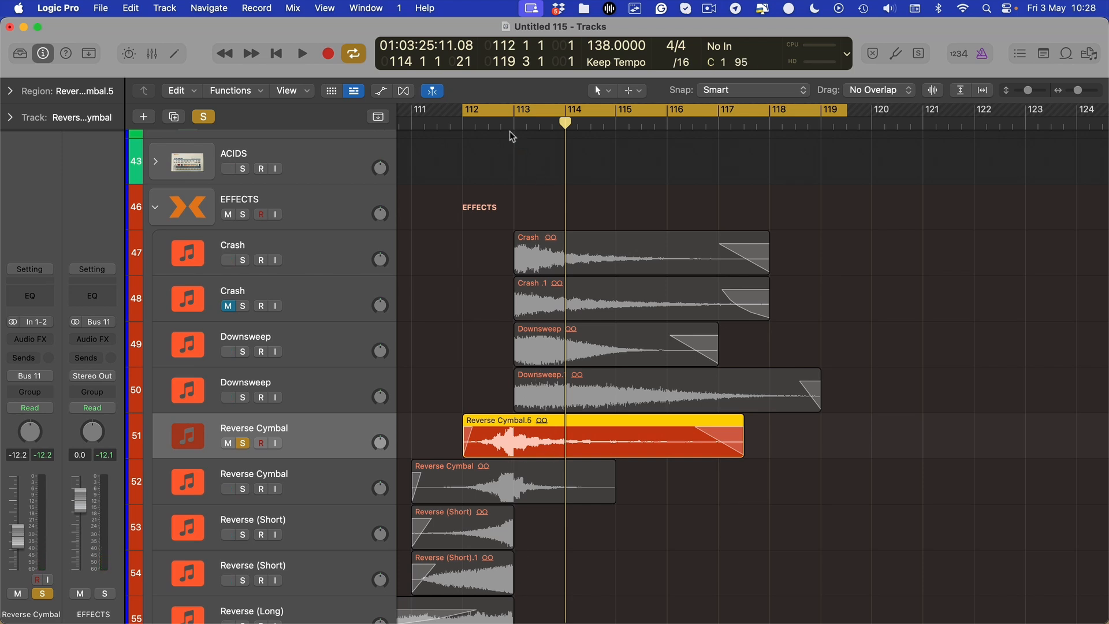
drag(509, 130, 519, 123)
Step: Insert a Channel EQ on the first Reverse Cymbal track and start playback to hear it
click(43, 300)
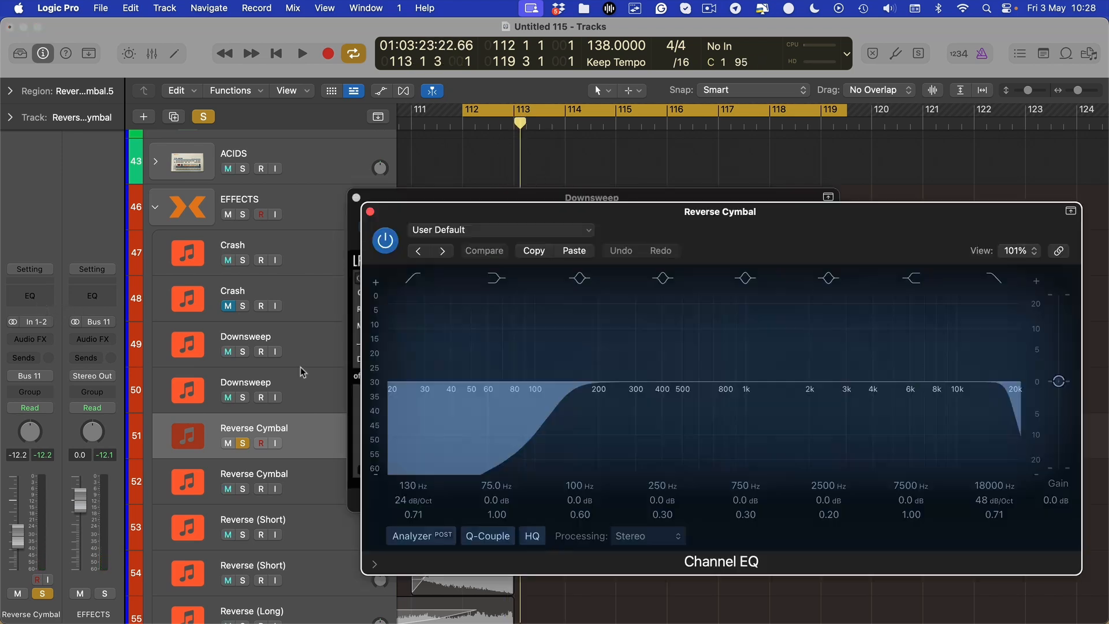
key(space)
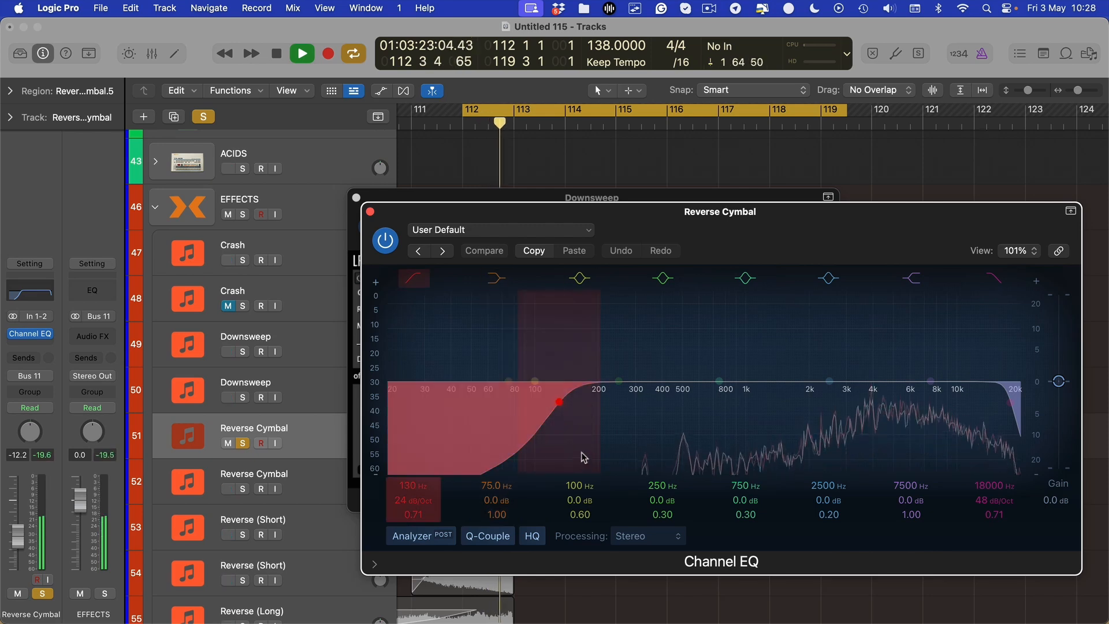
Step: Raise the low-cut frequency of the first Reverse Cymbal's Channel EQ to 396 Hz and audition the filtered sound
key(space)
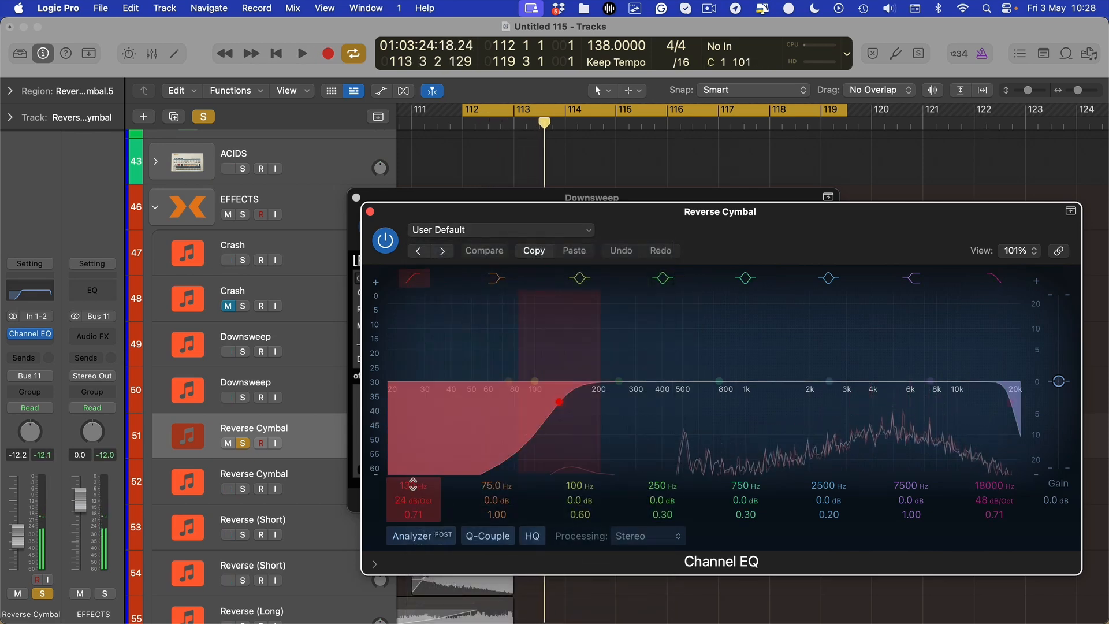
drag(554, 429, 652, 430)
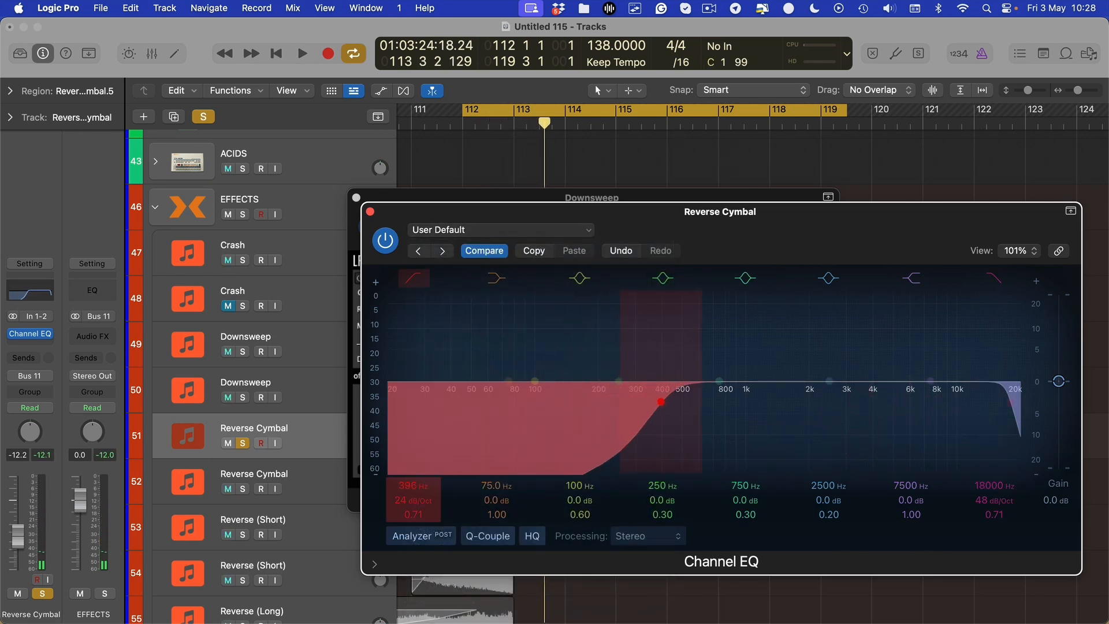
key(space)
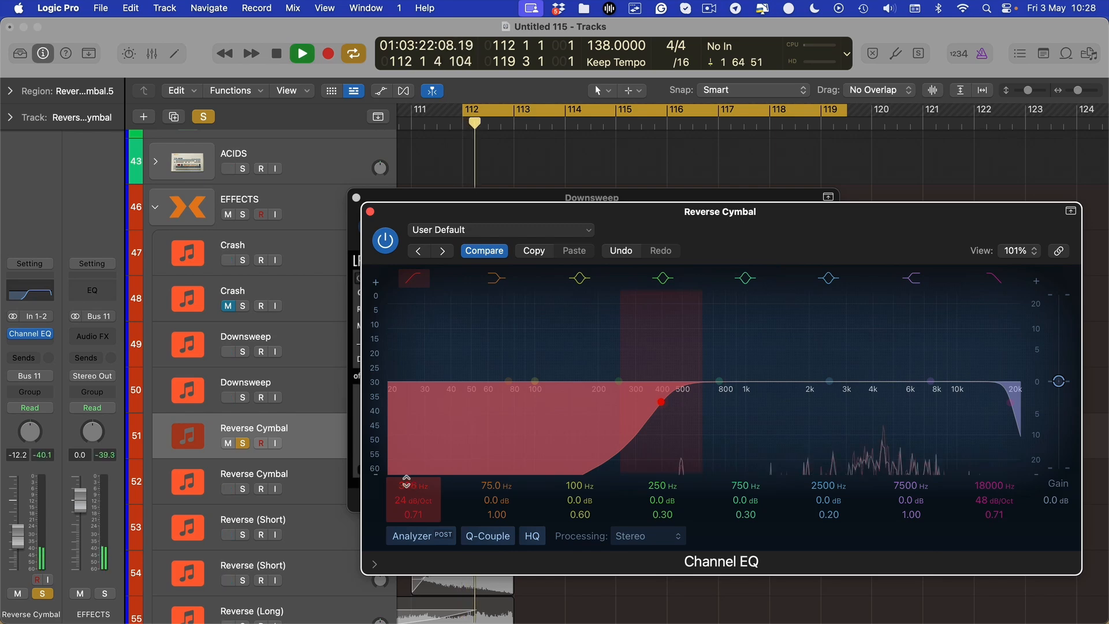
key(space)
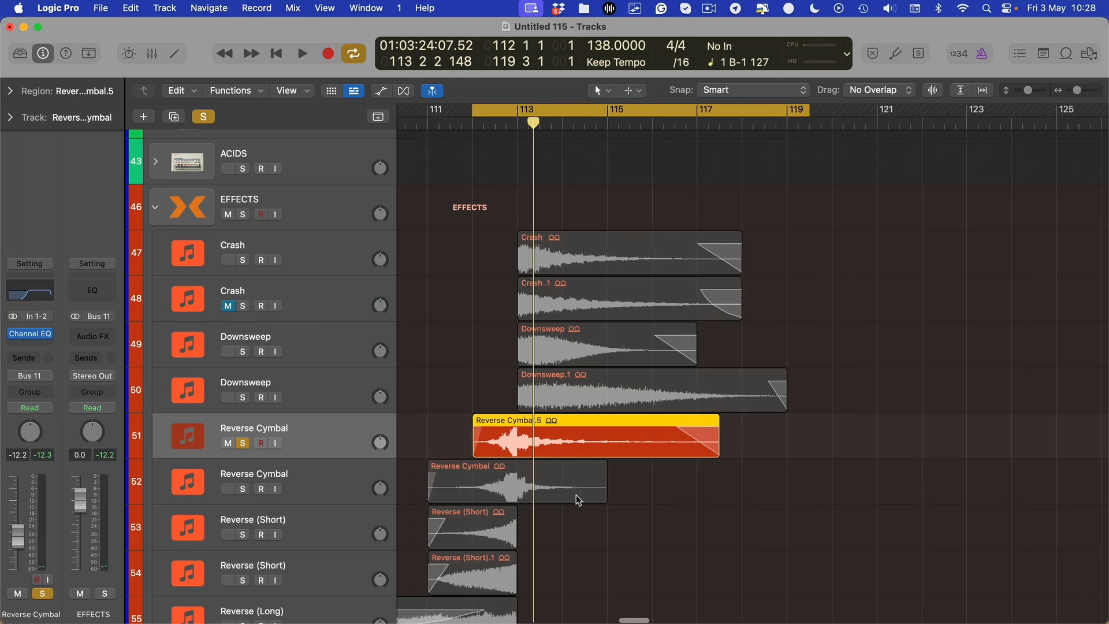
Step: Set the cycle range from bar 113 to 121 and switch from the soloed first Reverse Cymbal to the second one, unsoloed
key(super+Left)
key(super+Up)
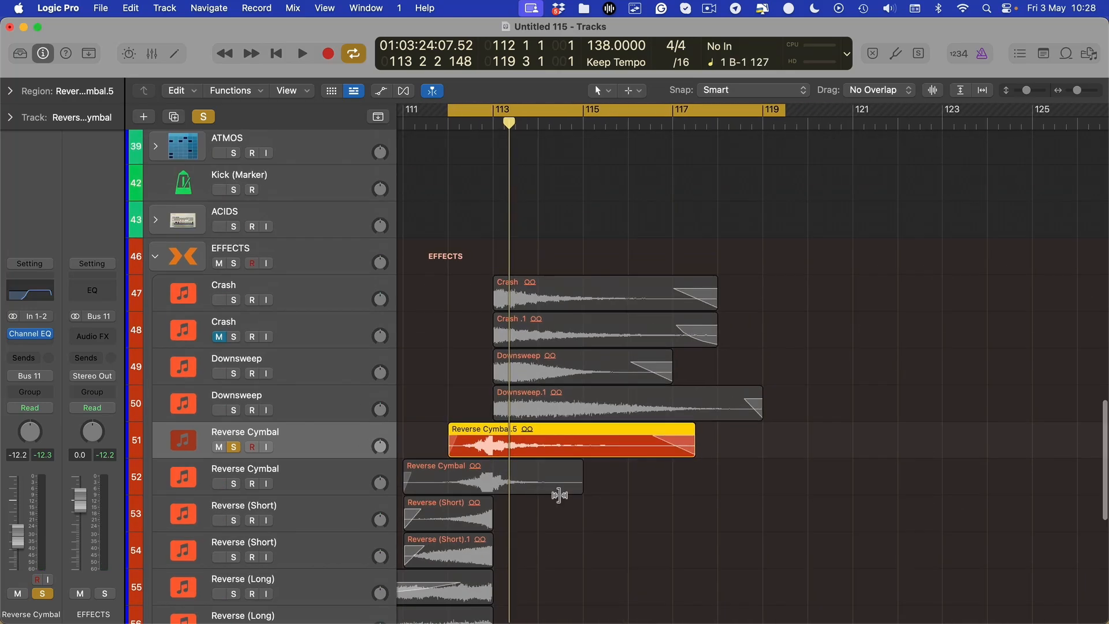
scroll(541, 440, left, 2)
scroll(565, 325, down, 1)
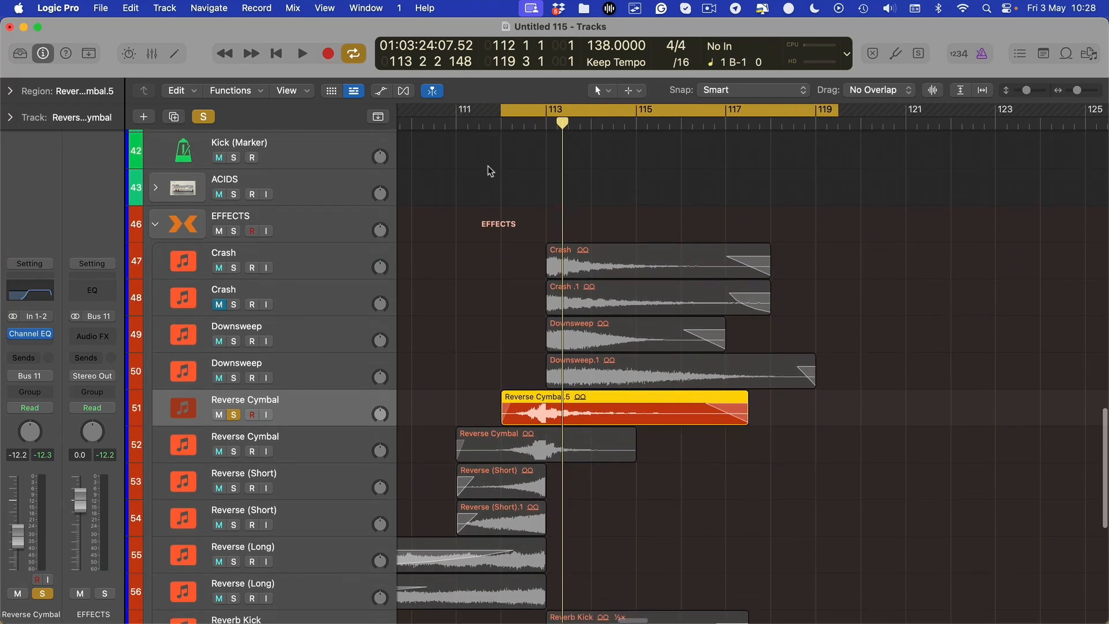
drag(462, 108, 873, 109)
drag(546, 109, 907, 109)
click(233, 412)
click(297, 446)
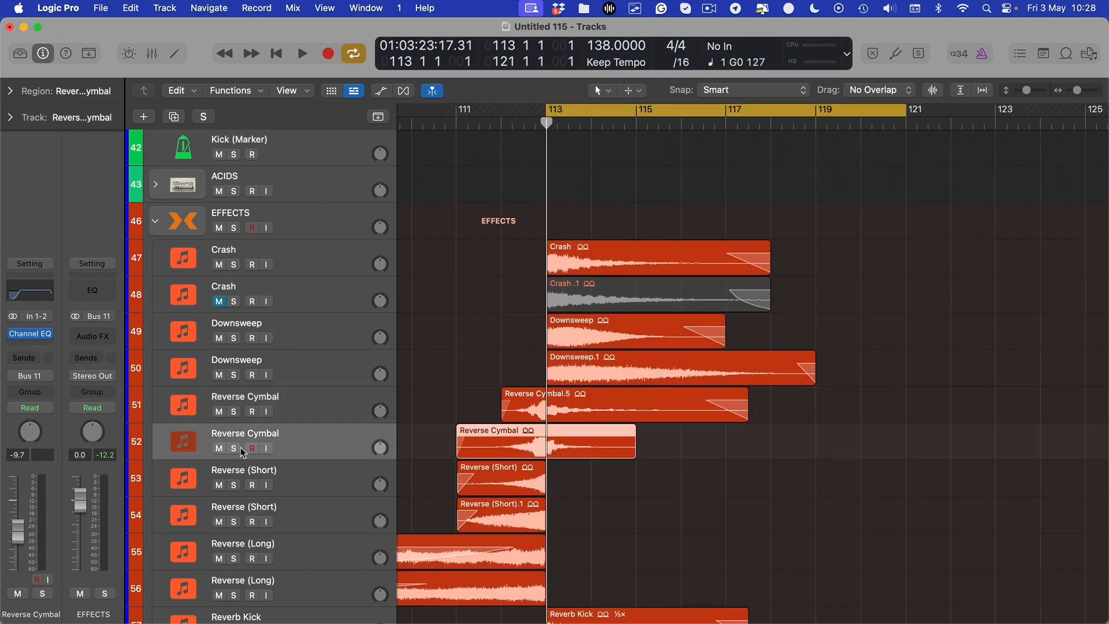
Step: Examine the second Reverse Cymbal's waveform around bar 113 and compare its alignment with the neighbouring effects regions
scroll(795, 465, right, 3)
scroll(751, 471, down, 5)
scroll(651, 470, right, 10)
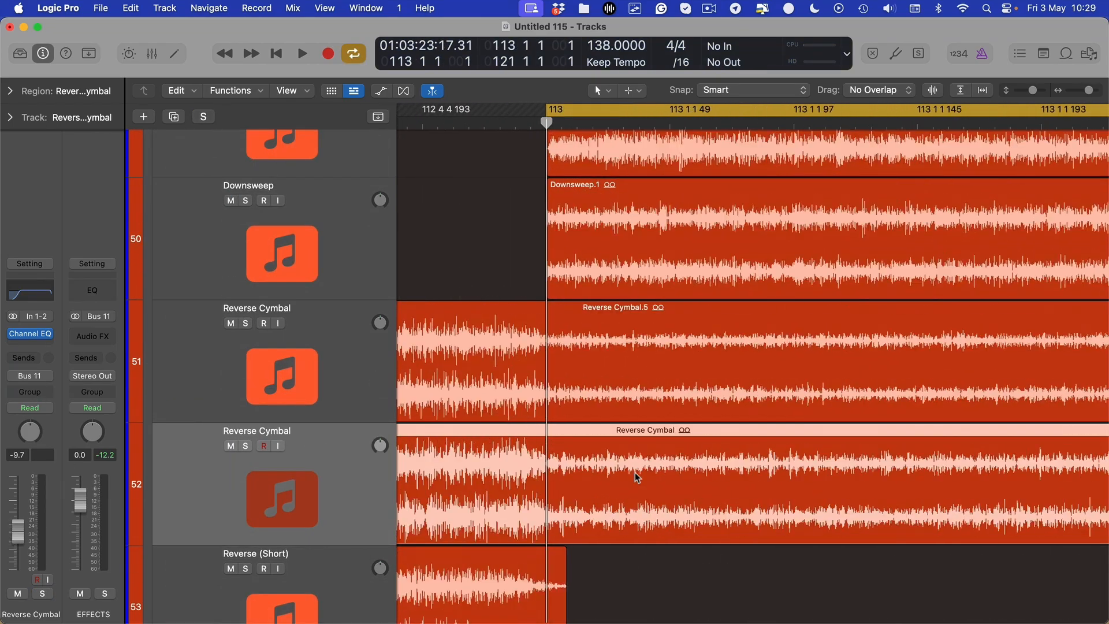
scroll(641, 475, left, 10)
scroll(651, 469, right, 10)
scroll(647, 467, left, 10)
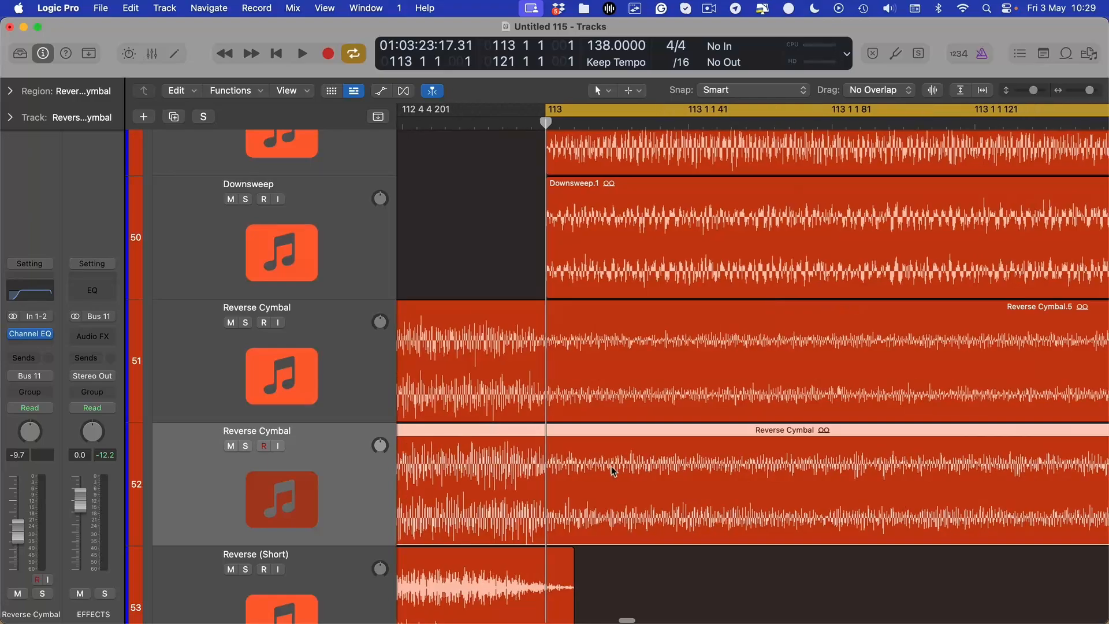
scroll(613, 467, up, 3)
scroll(613, 468, left, 10)
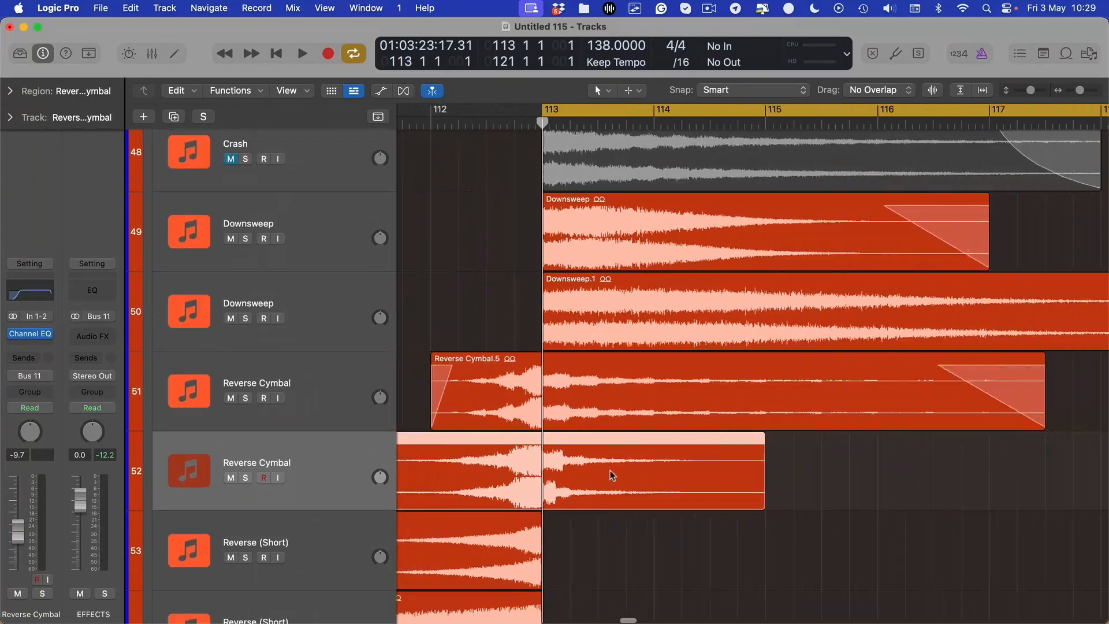
scroll(613, 470, up, 3)
scroll(613, 479, left, 2)
scroll(613, 478, up, 1)
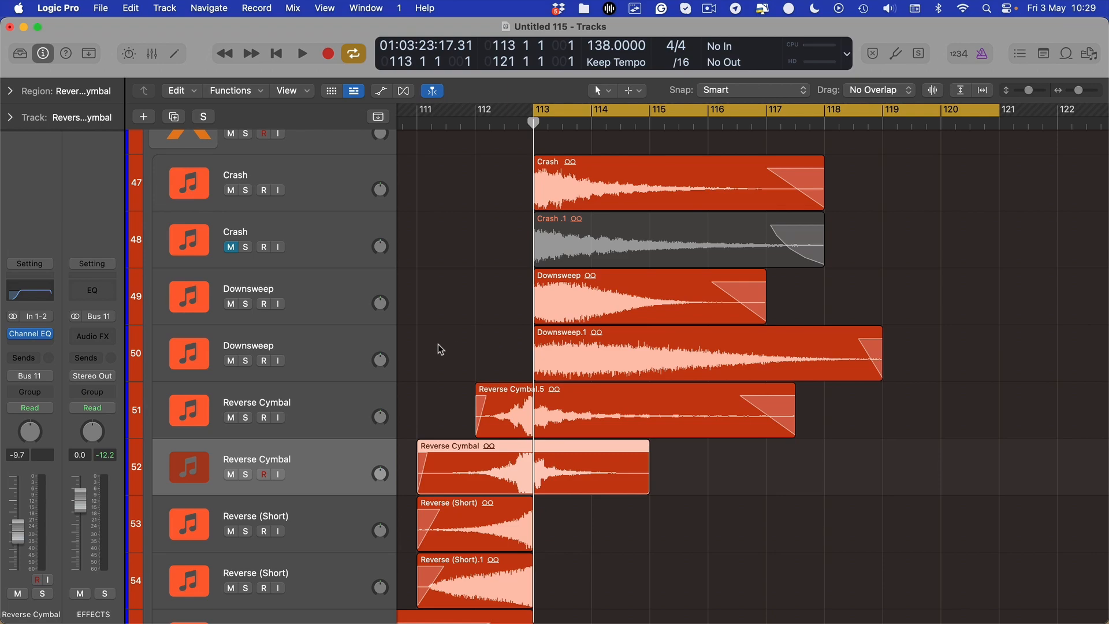
scroll(446, 360, right, 6)
scroll(447, 362, left, 6)
scroll(448, 363, up, 5)
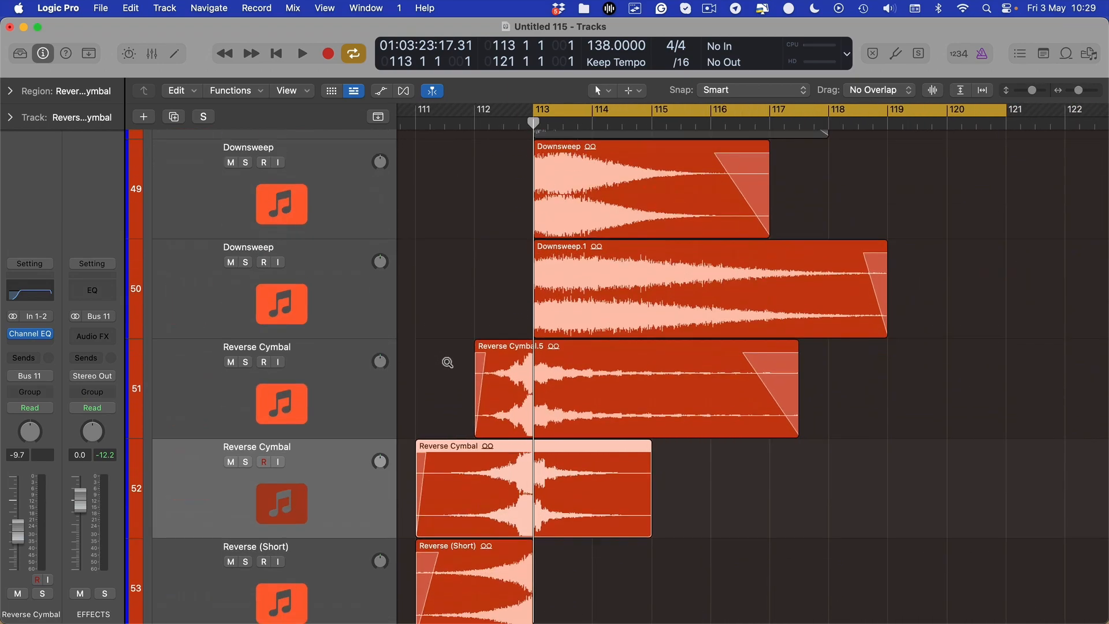
scroll(447, 363, right, 5)
scroll(469, 363, left, 4)
scroll(464, 368, down, 3)
scroll(553, 231, left, 3)
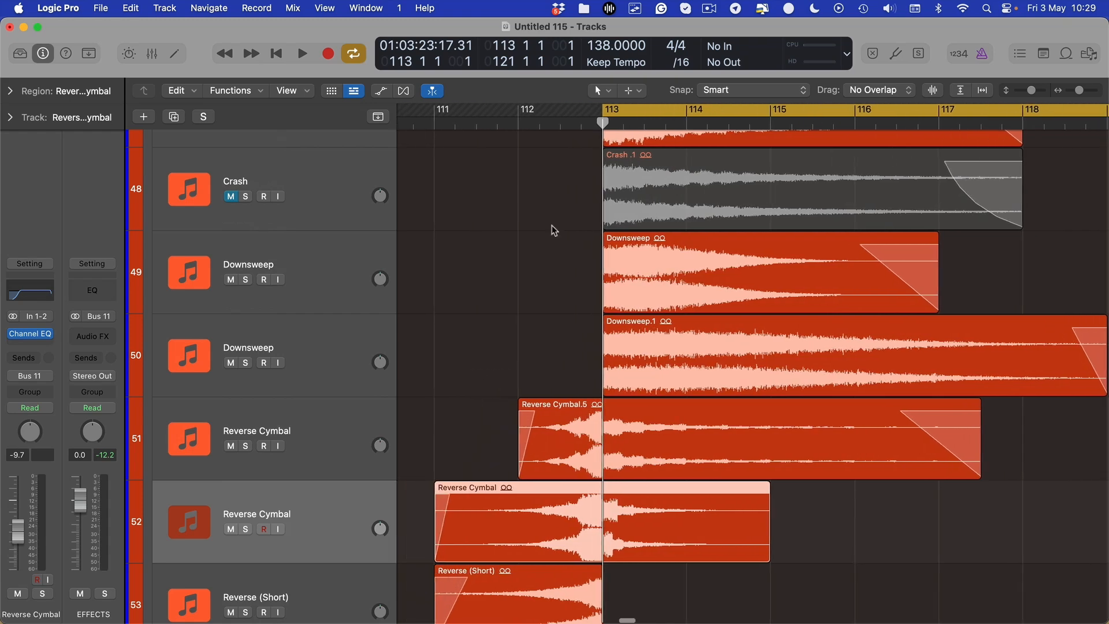
Step: Set the cycle range from bar 111 to 116 and lengthen the second Reverse Cymbal's fade-in to about half a bar
drag(437, 113, 855, 114)
scroll(826, 325, down, 5)
scroll(522, 305, right, 4)
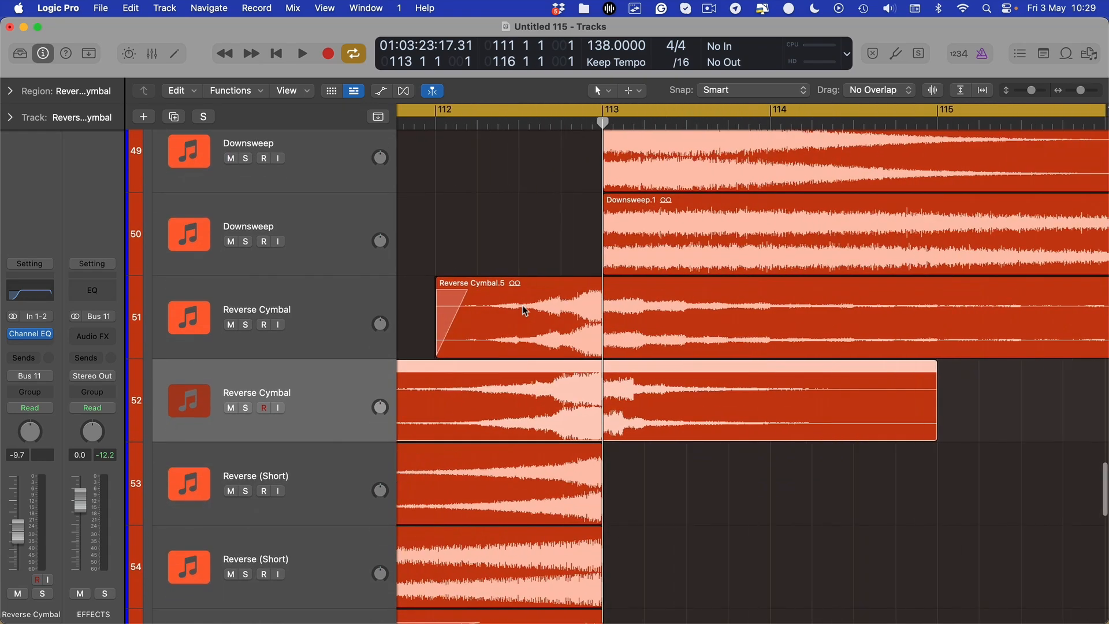
scroll(524, 306, left, 6)
drag(469, 379, 532, 378)
scroll(522, 361, right, 3)
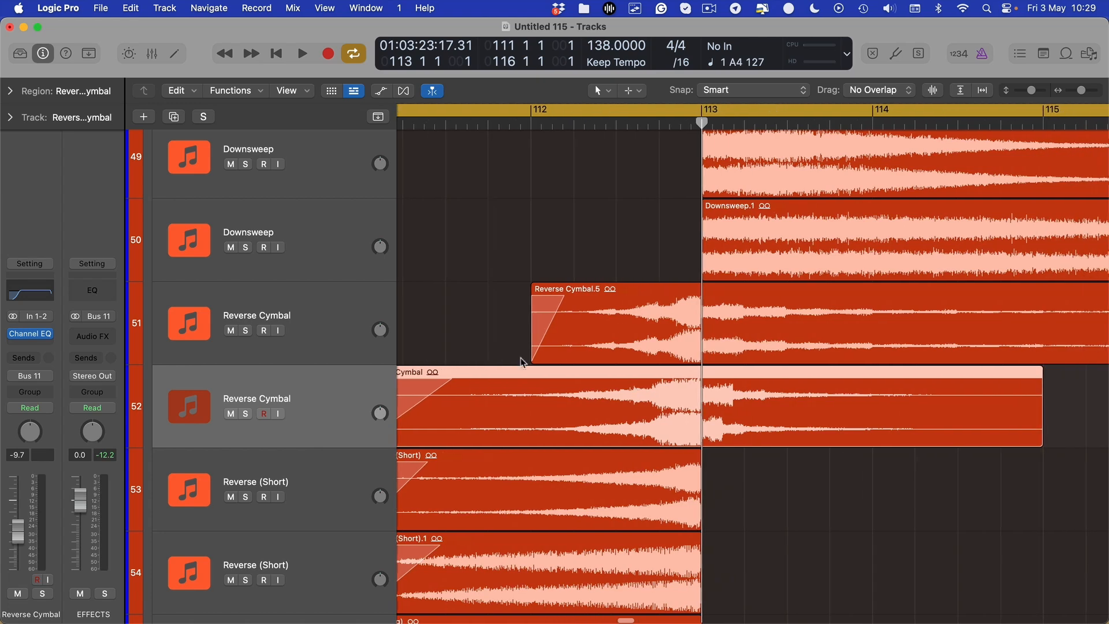
Step: Draw a fade-out about half a bar long at the end of the second Reverse Cymbal region
scroll(797, 381, left, 1)
scroll(1069, 378, down, 1)
drag(1071, 372, 987, 372)
scroll(942, 386, left, 2)
key(super+Left)
key(super+Left)
key(super+Right)
key(super+Up)
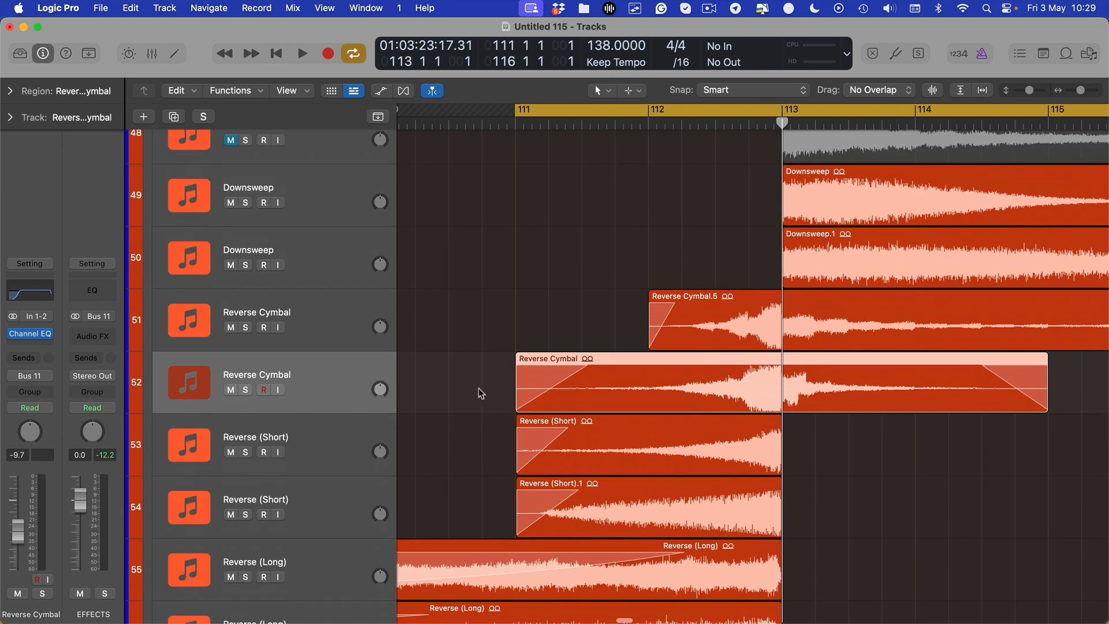
Step: Solo the second Reverse Cymbal track and play it back from bar 111
key(s)
key(s)
scroll(832, 210, left, 2)
scroll(836, 220, right, 2)
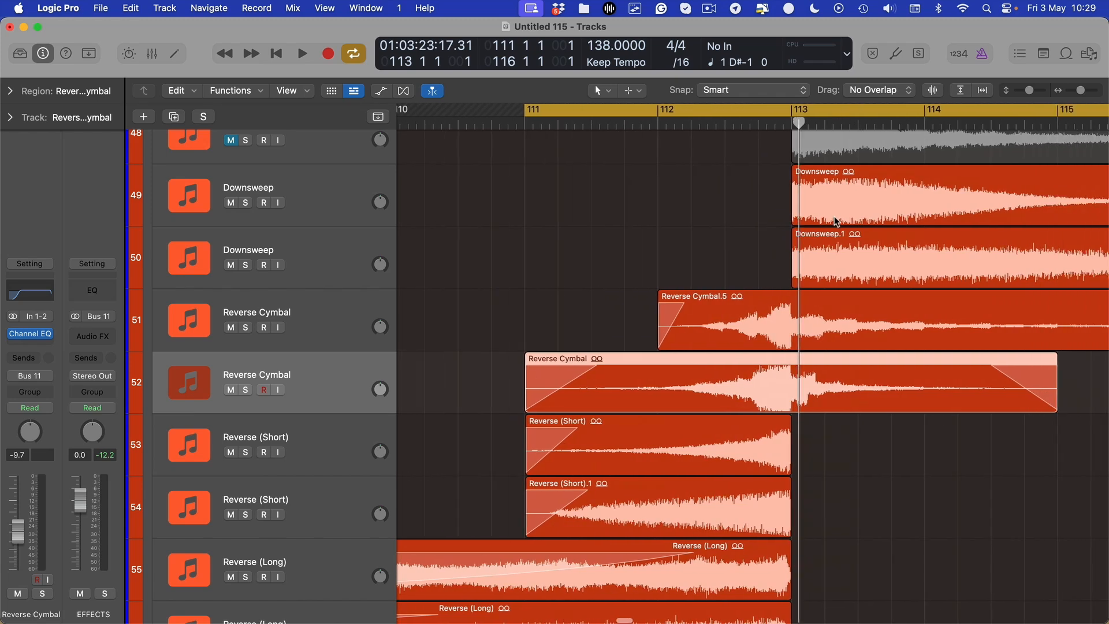
key(space)
key(space)
click(245, 390)
key(space)
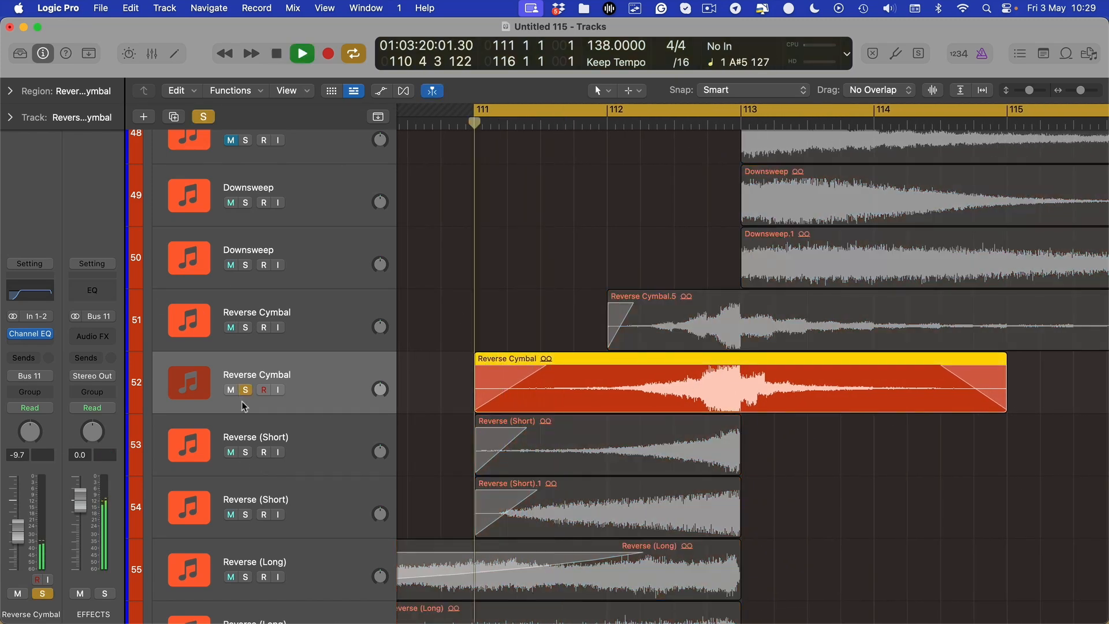
Step: Raise the low-cut frequency of the second Reverse Cymbal's Channel EQ to 398 Hz while listening, and stop playback
click(46, 338)
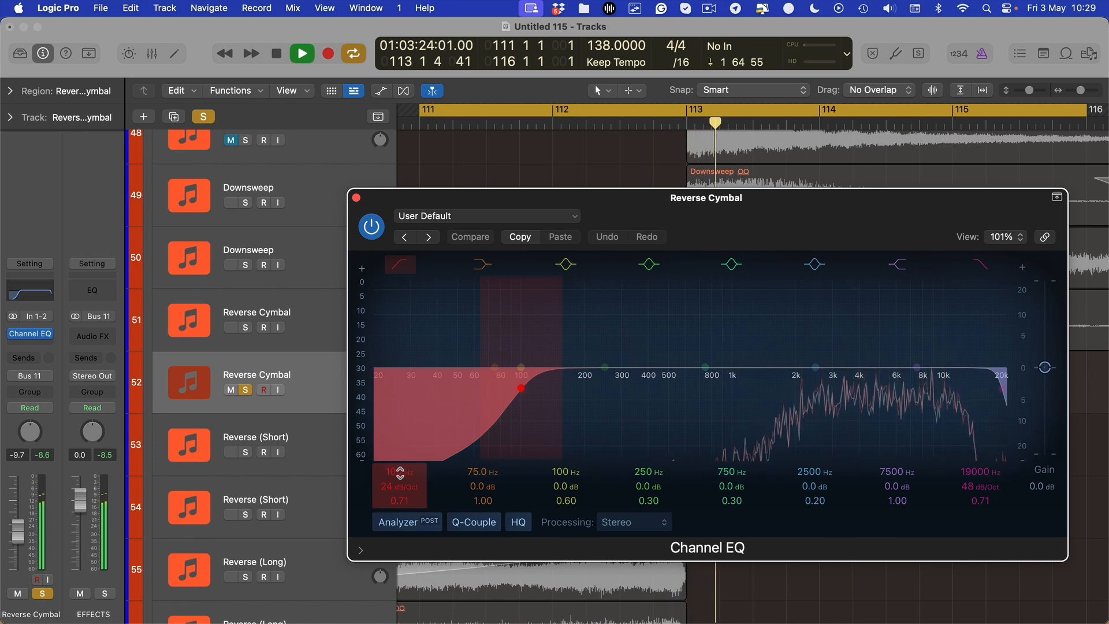
drag(512, 424, 639, 416)
key(space)
drag(751, 197, 619, 191)
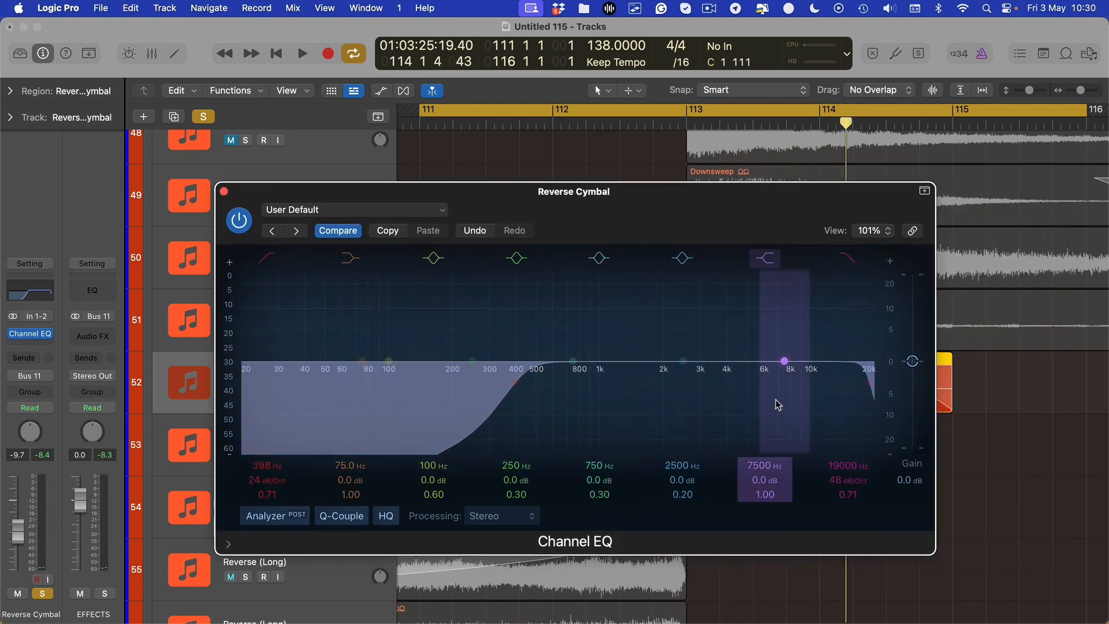
Step: Set the cycle range around the cymbal hit at bar 113, from 112 4 2 to 114 1 4, and redisplay the Channel EQ
click(797, 180)
key(v)
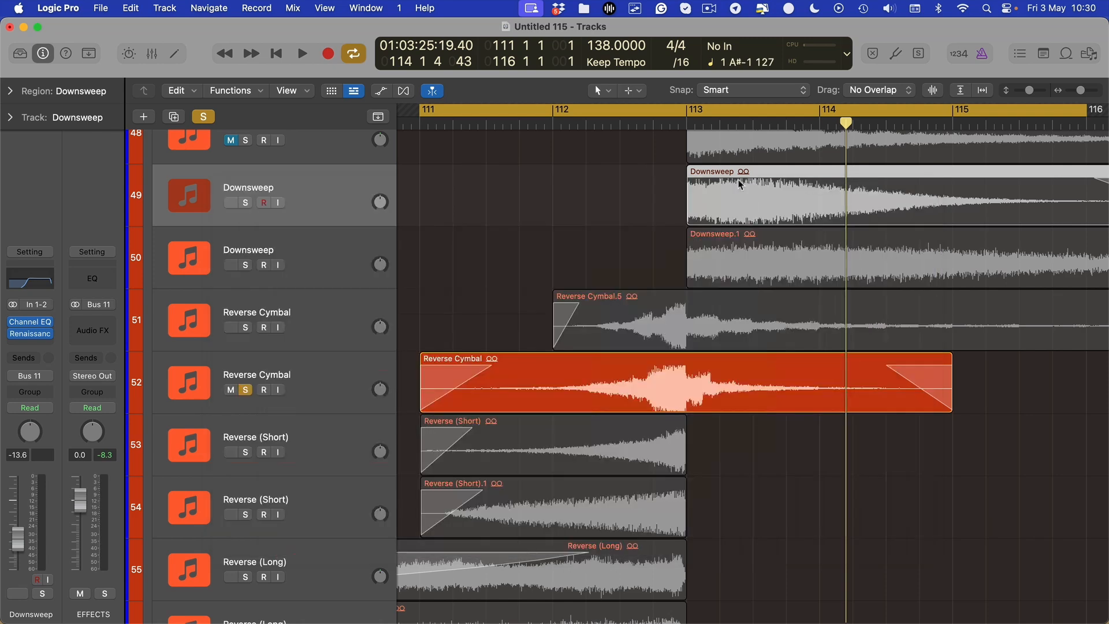
drag(665, 113, 845, 116)
key(v)
Step: Try a -6.5 dB high shelf at 7750 Hz, a +8 dB peak at 2800 Hz and a -14.6 dB dip at 246 Hz, comparing with the default
drag(781, 383, 782, 407)
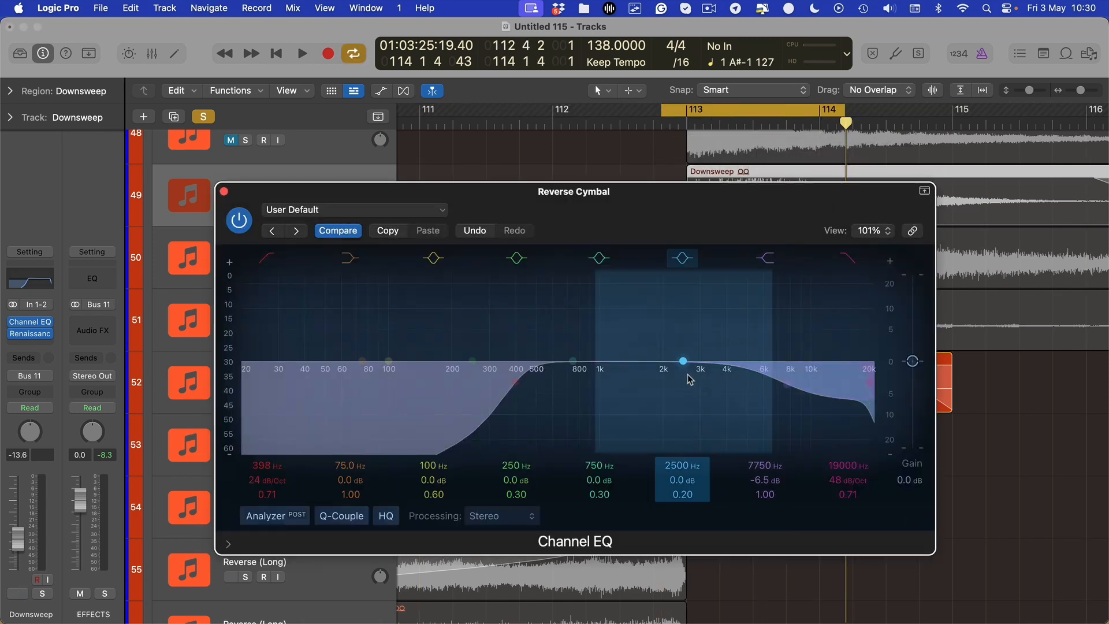
click(335, 231)
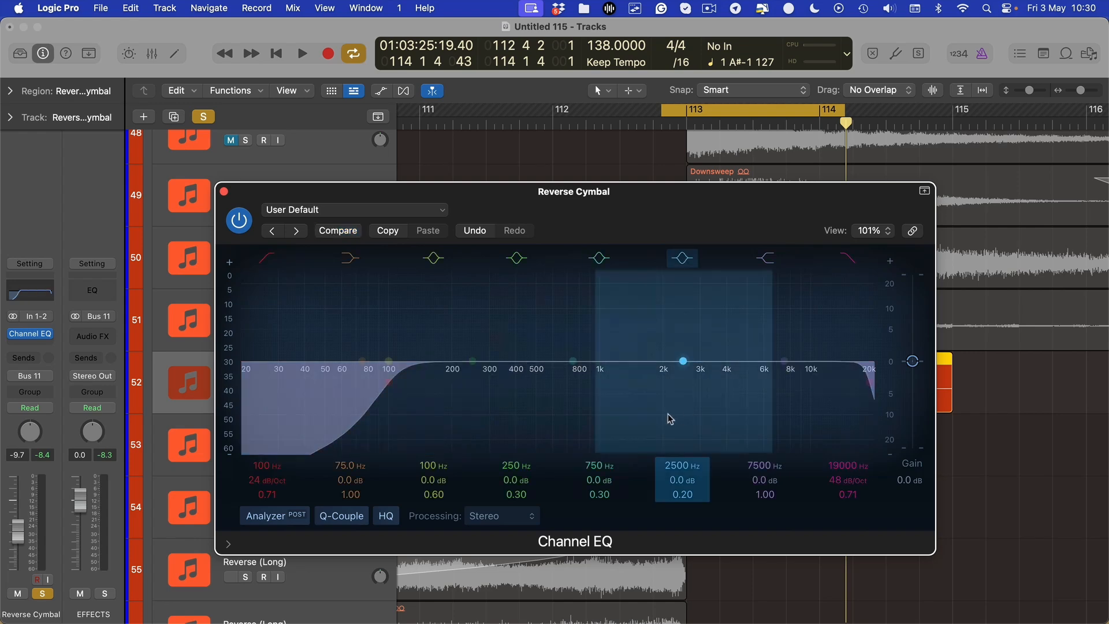
drag(678, 388, 688, 357)
drag(517, 387, 528, 440)
click(334, 229)
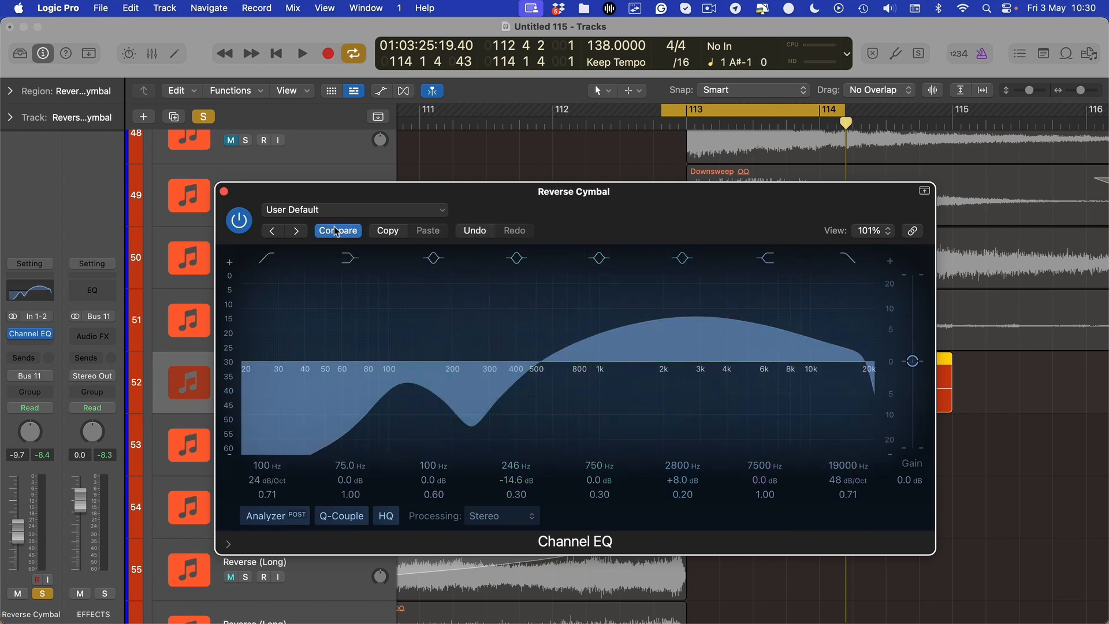
Step: Return the Reverse Cymbal EQ to its default settings and set the low-cut frequency to 400 Hz
click(355, 231)
click(355, 231)
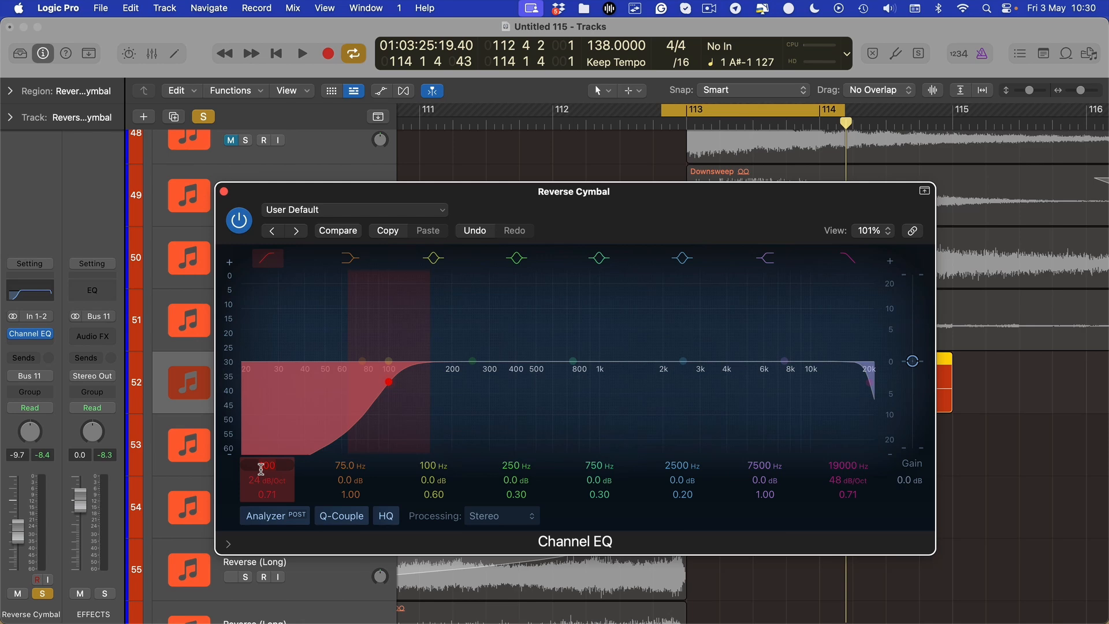
key(Return)
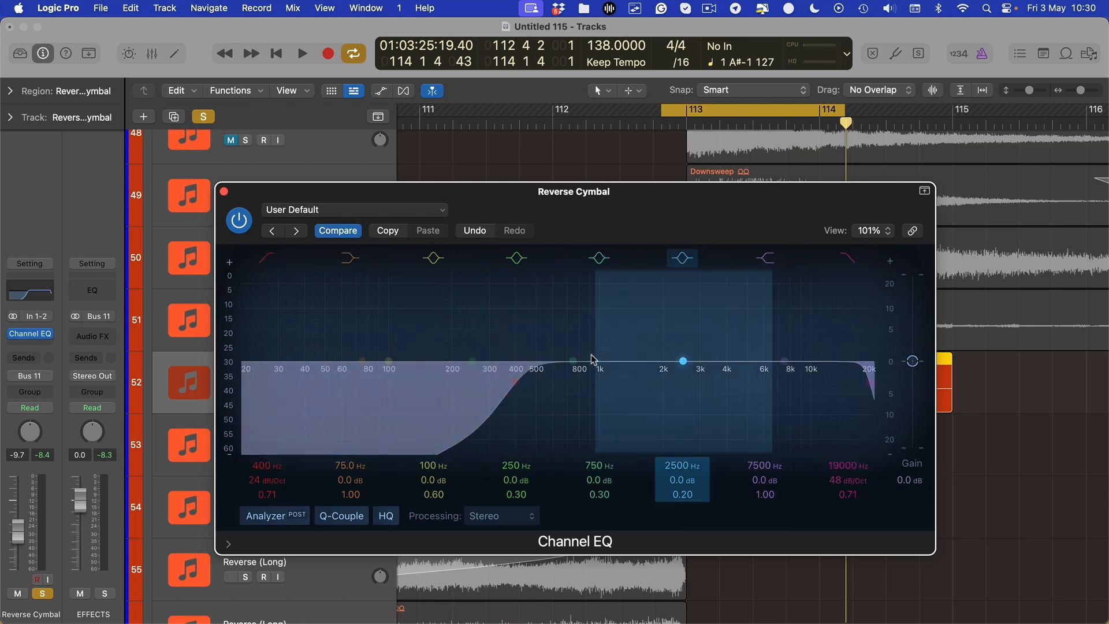
Step: Turn off the 19000 Hz high-cut band and set the high shelf to 7800 Hz with 0.0 dB gain
click(848, 258)
drag(785, 358, 790, 342)
click(856, 257)
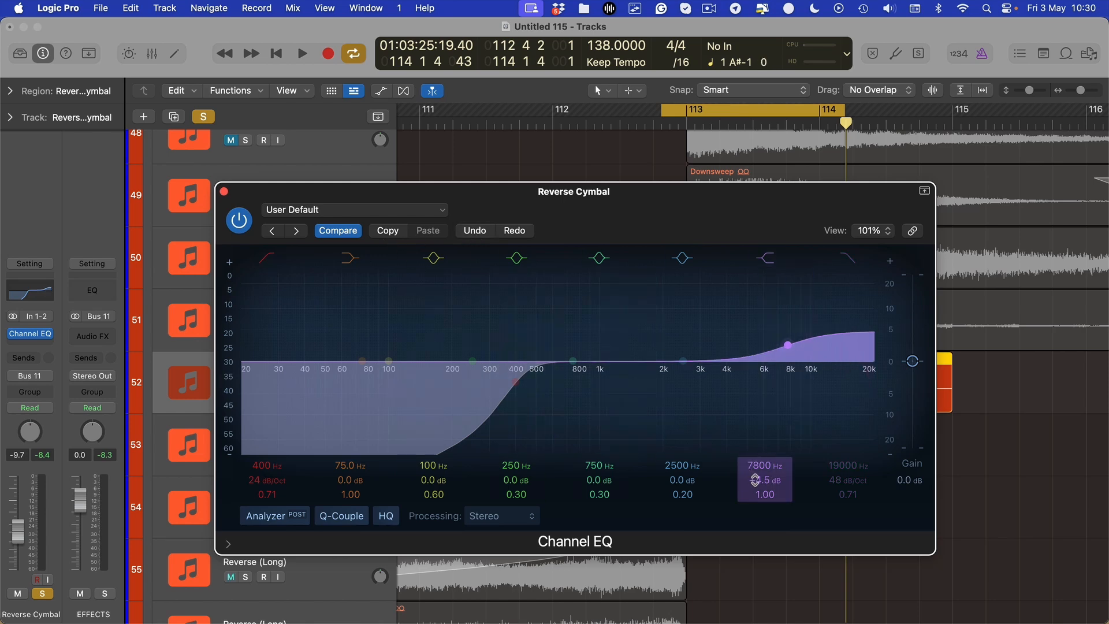
drag(755, 479, 740, 441)
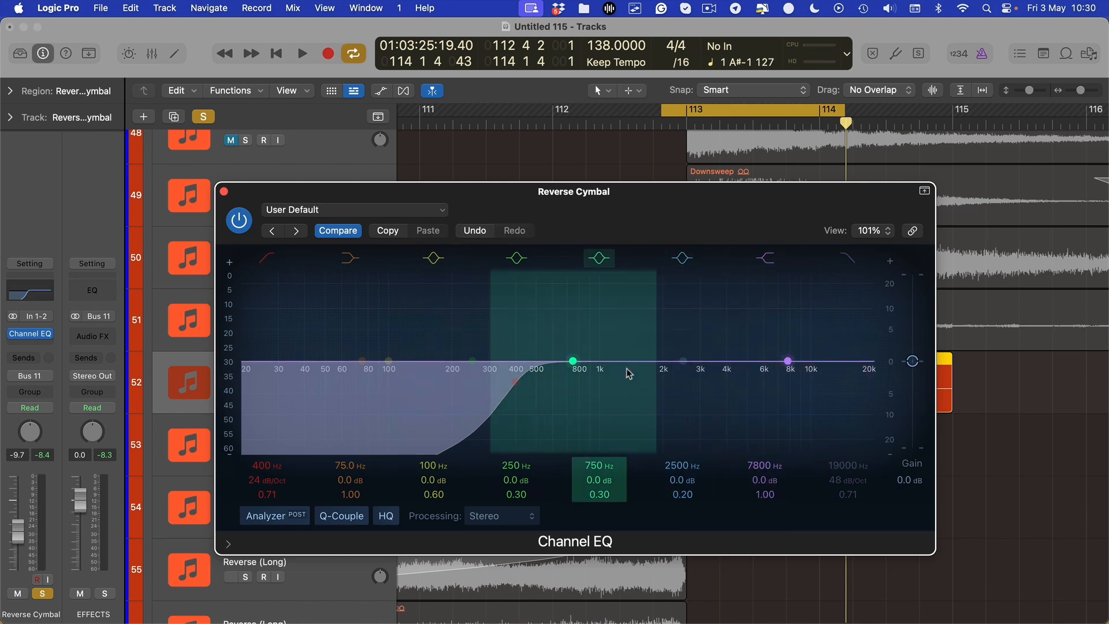
Step: Set the upper-mid peak band to 2540 Hz, +0.4 dB and Q 2.10, and audition the cymbal
drag(675, 369, 680, 359)
scroll(677, 354, up, 5)
scroll(677, 353, down, 1)
key(space)
key(space)
Step: Set the cycle range from 112 3 1 to 113 3 4 and audition the Reverse Cymbal within it
drag(620, 108, 785, 137)
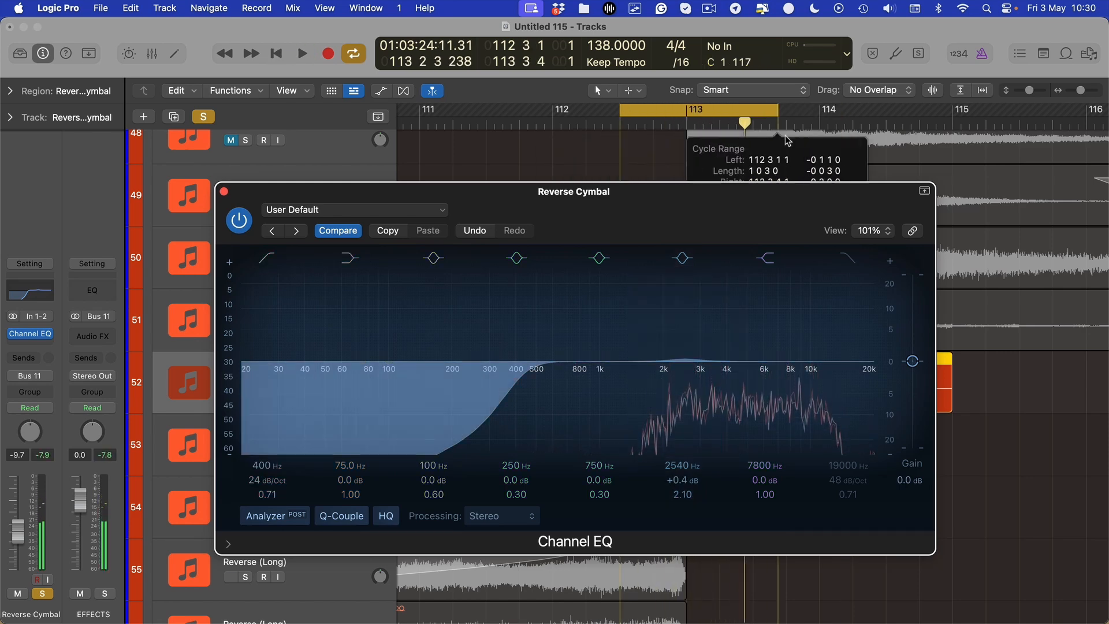
key(space)
key(space)
Step: Cut the upper-mid peak band by 2.3 dB at 4200 Hz with a Q of 0.41 while auditioning the cymbal
drag(685, 359, 728, 383)
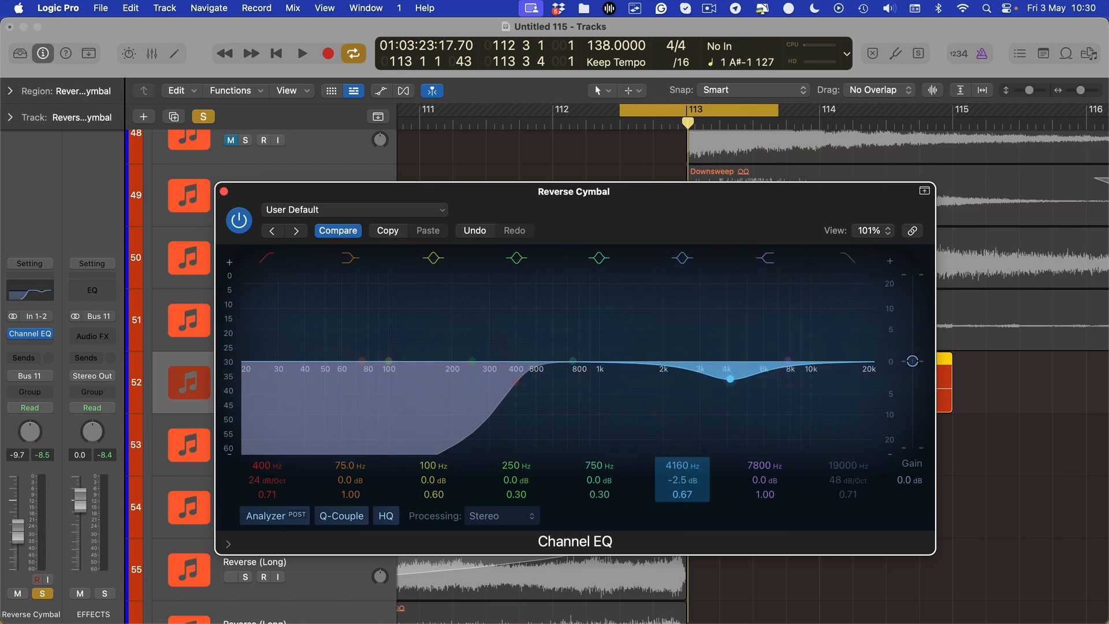
drag(682, 495, 682, 490)
key(space)
drag(726, 382, 741, 391)
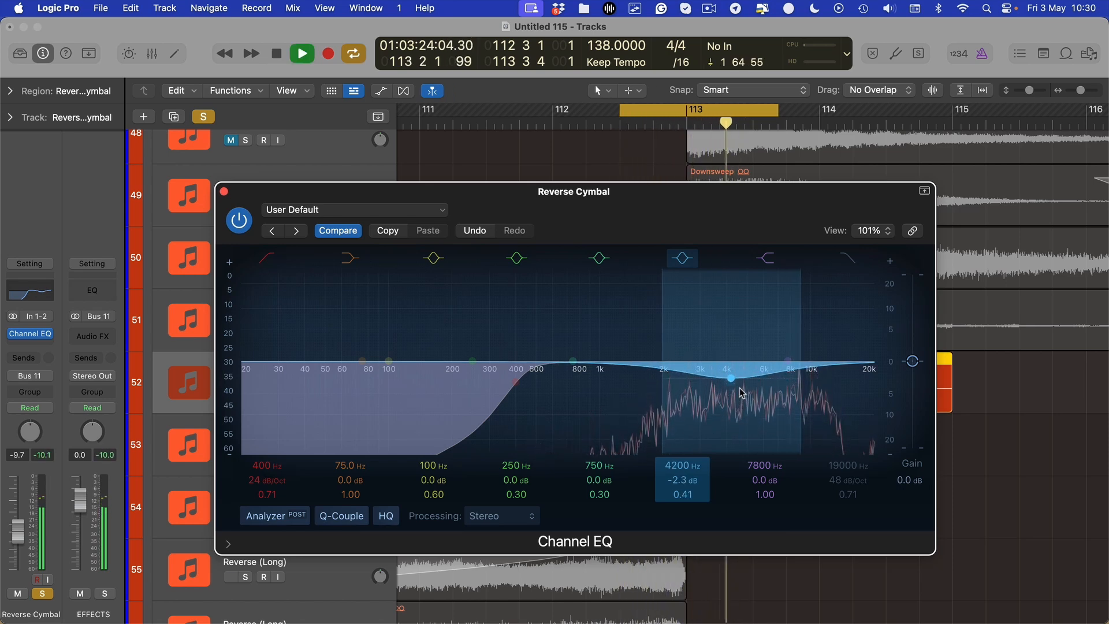
Step: Compare the Reverse Cymbal with the Channel EQ bypassed and enabled
click(239, 220)
key(space)
click(244, 227)
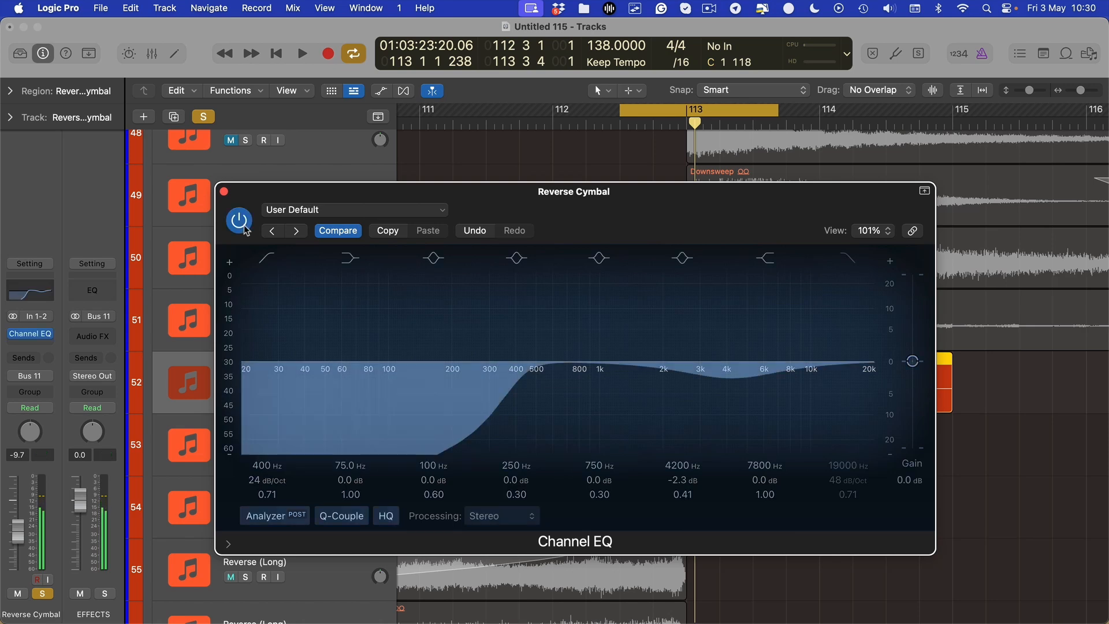
Step: Shift the peak band to 6250 Hz at -2.7 dB with Q 0.28 during playback, close the Channel EQ and stop playback
key(space)
drag(732, 384, 773, 390)
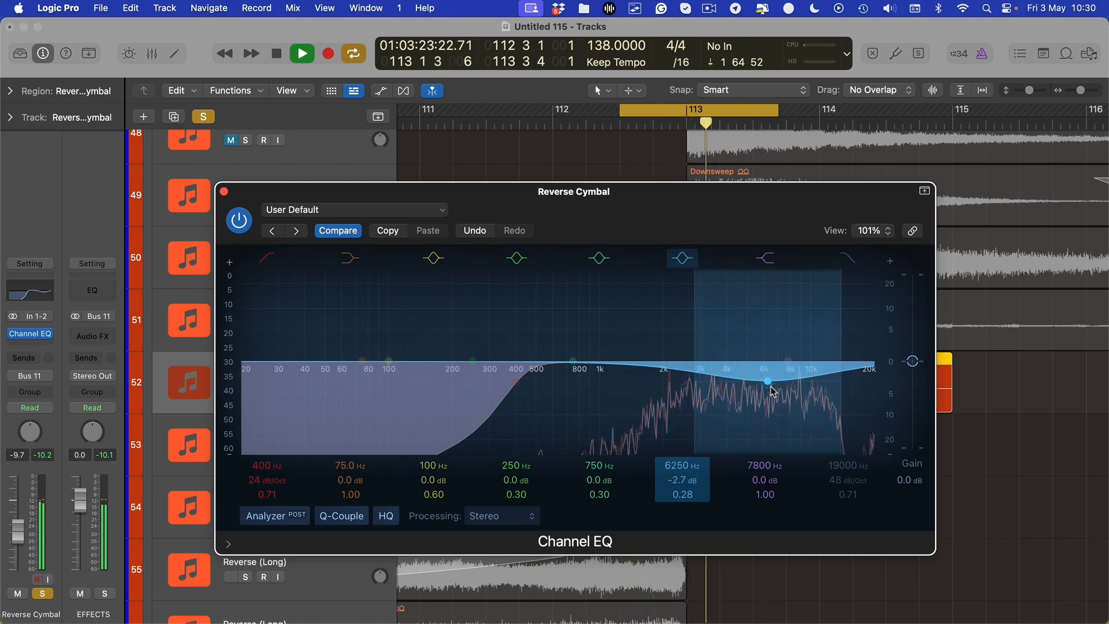
key(super+w)
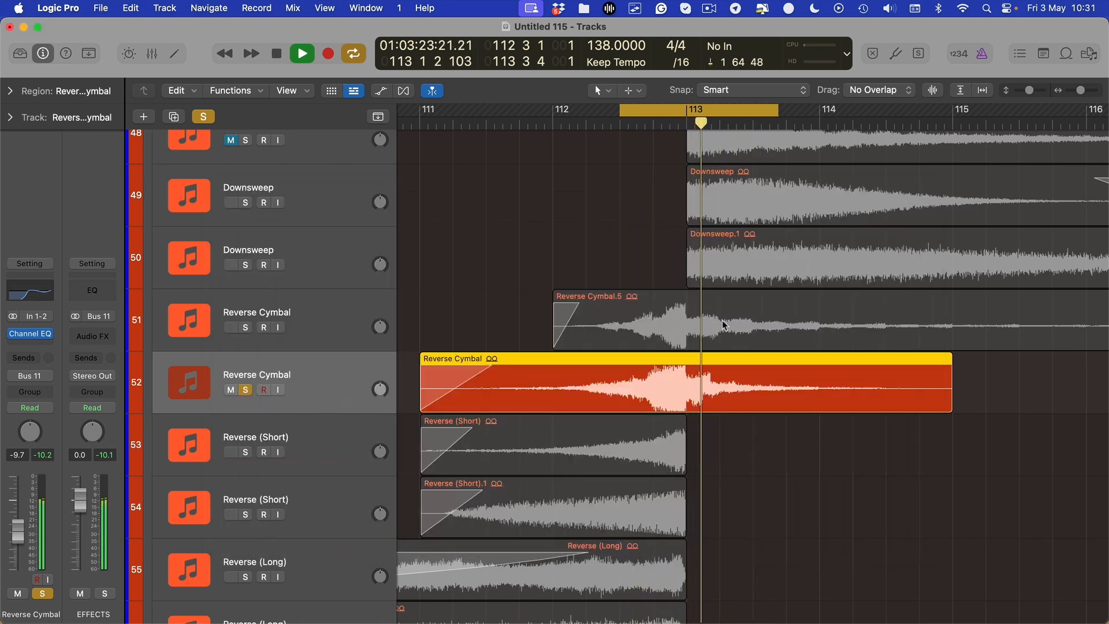
key(super+Up)
scroll(707, 335, up, 1)
key(space)
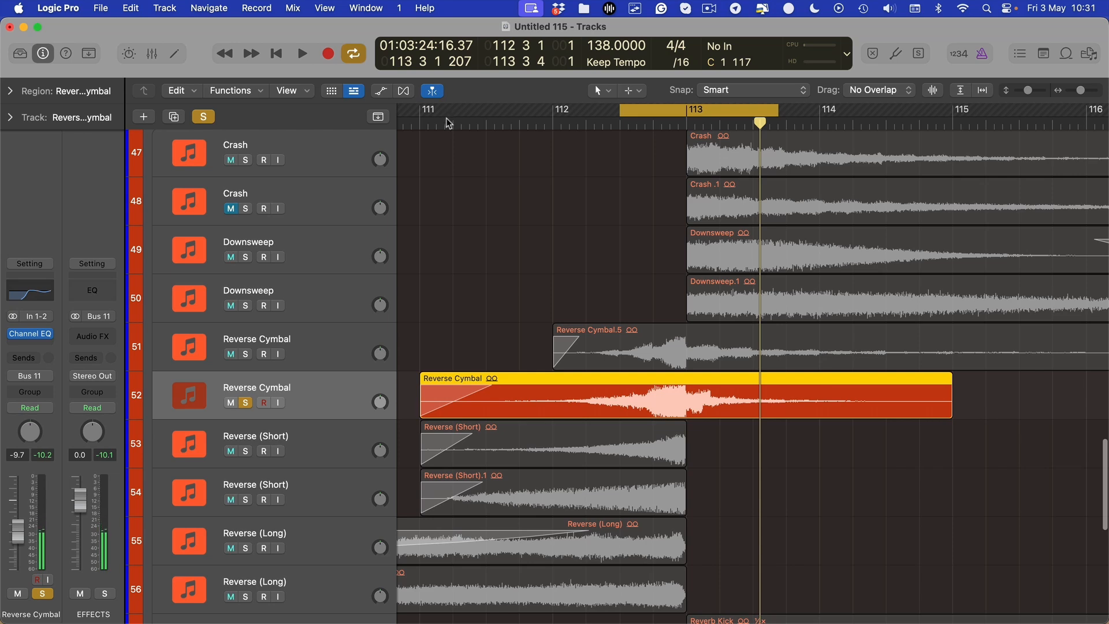
Step: Shorten the fade-ins at the start of the two Reverse (Short) regions on tracks 53 and 54
scroll(440, 115, down, 1)
scroll(624, 283, right, 2)
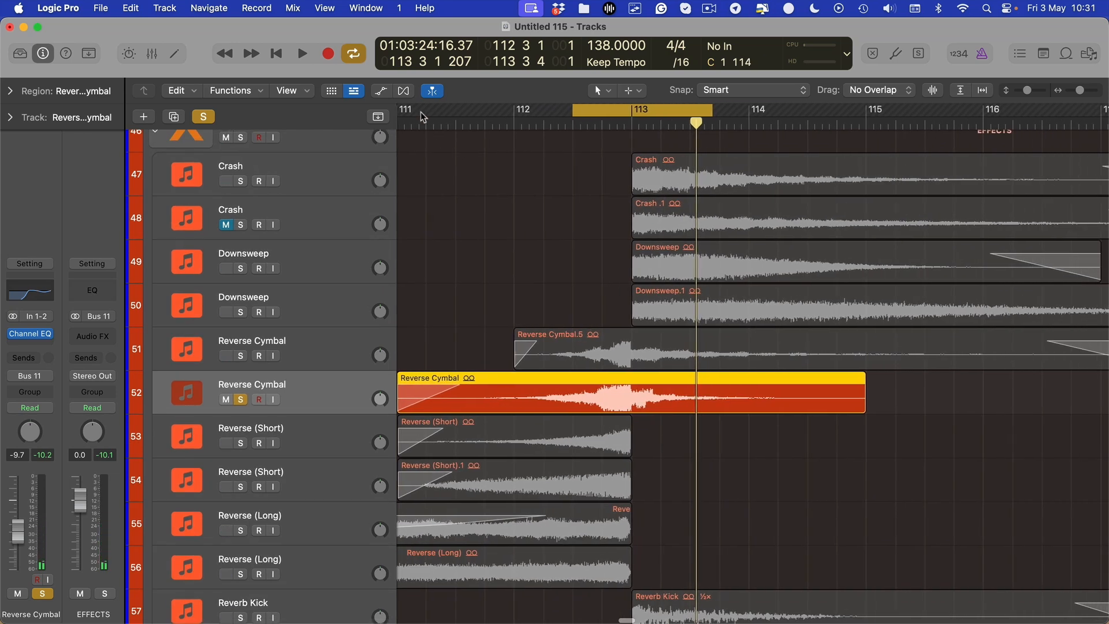
scroll(421, 113, left, 2)
key(super+Up)
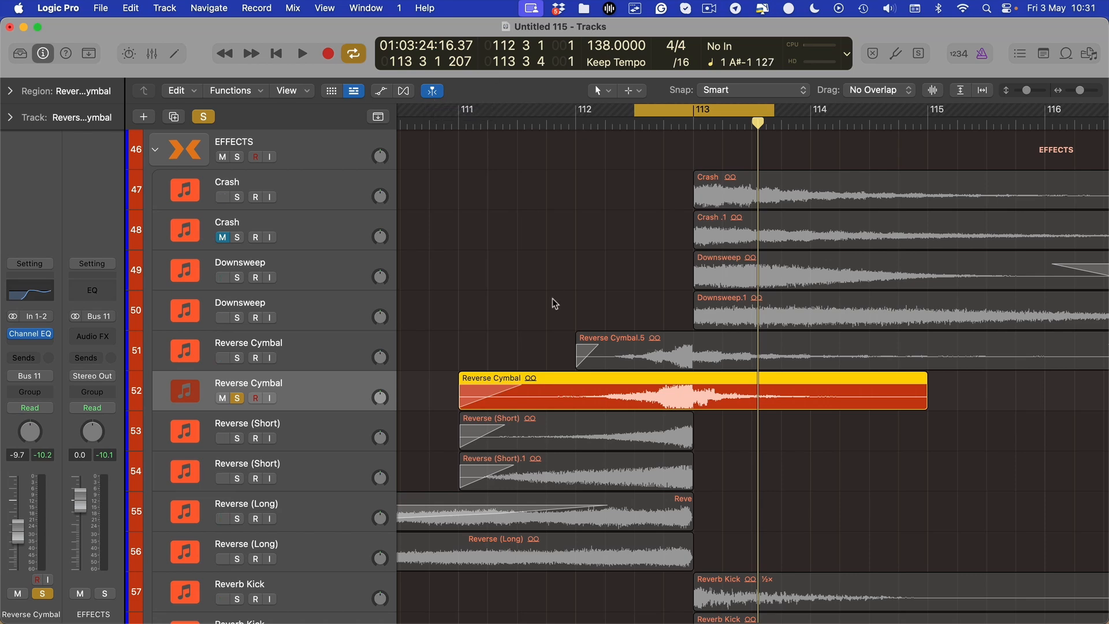
click(515, 421)
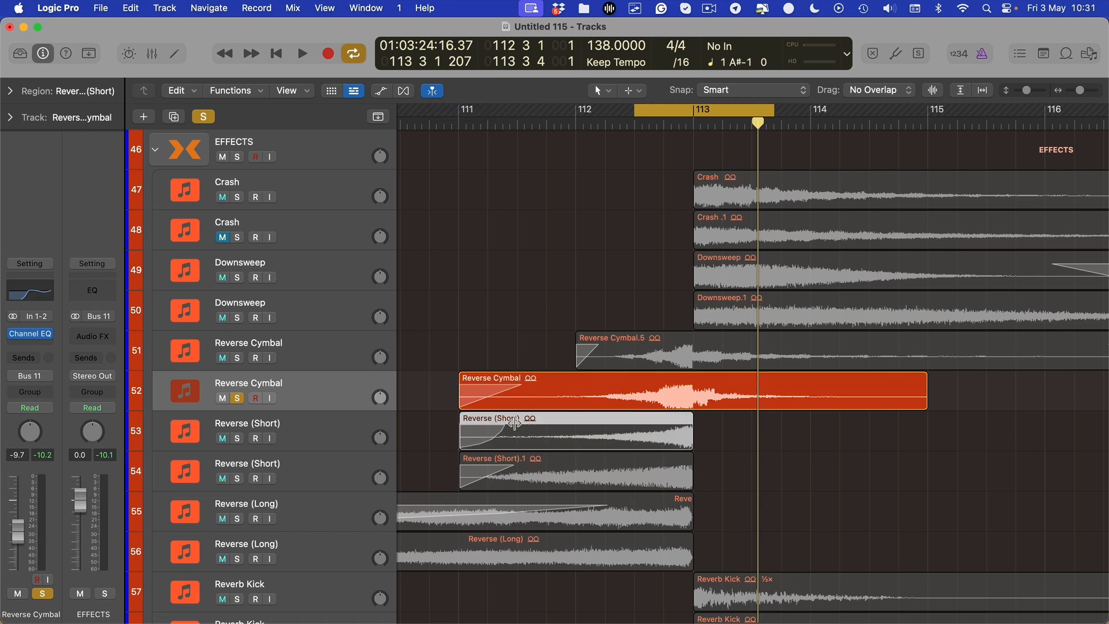
key(Up)
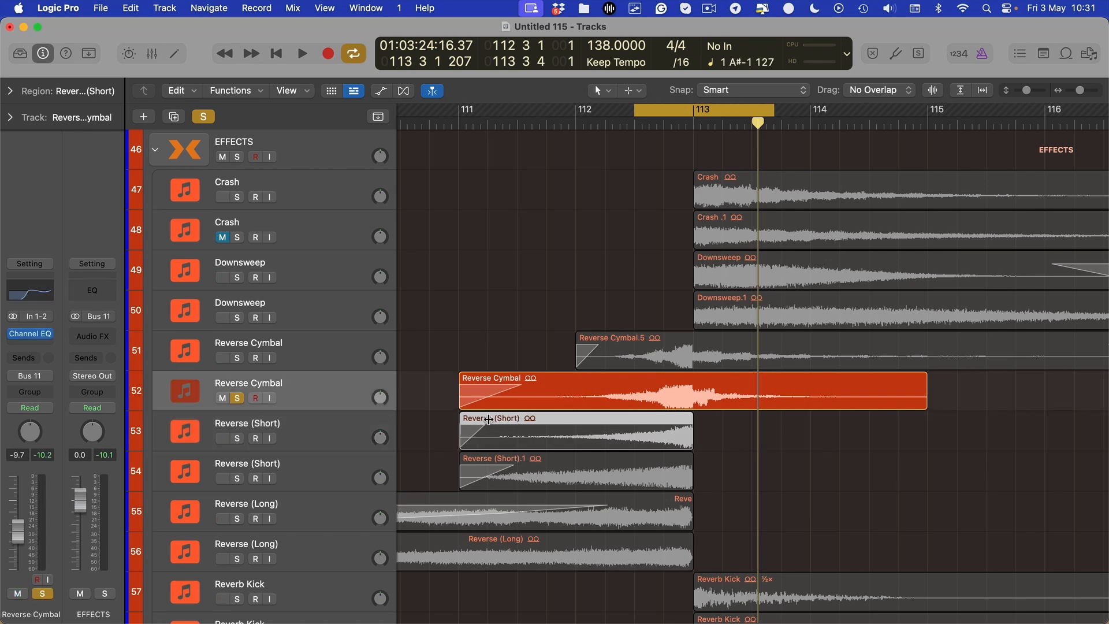
key(Down)
click(509, 458)
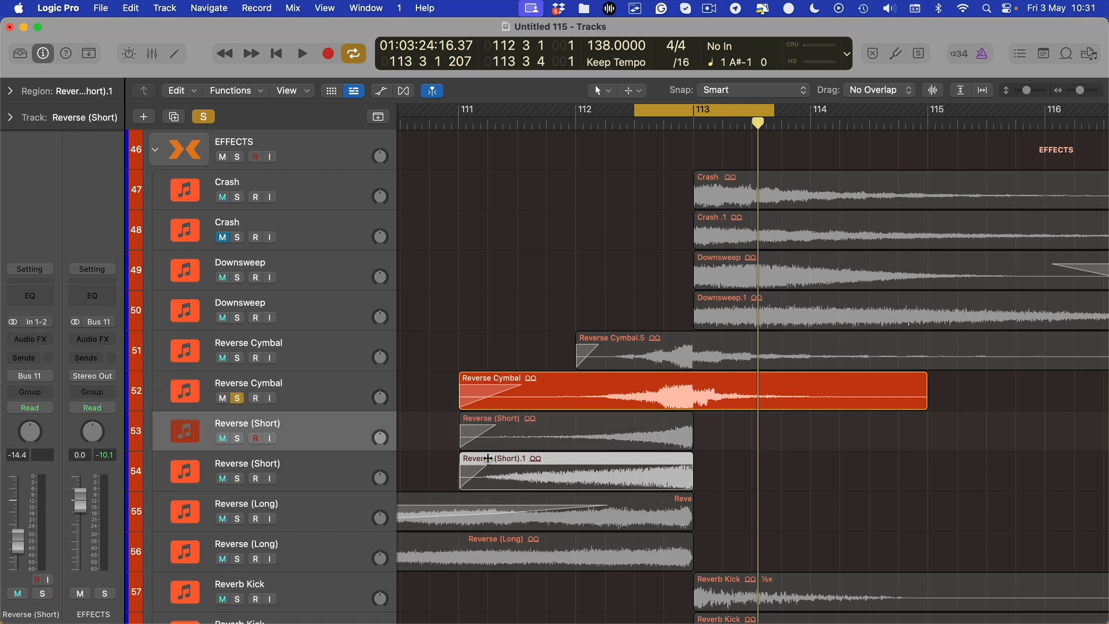
Step: Shorten the fade-in of the Reverse (Long) region on track 55 to about bar 110 and bend its curve
scroll(644, 462, left, 15)
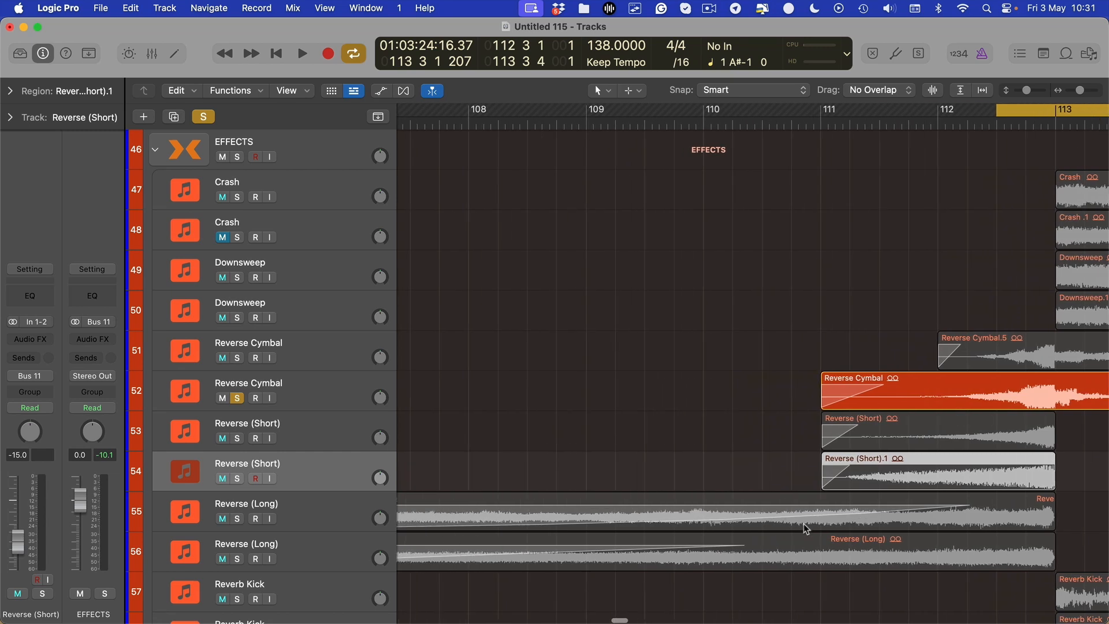
click(959, 508)
scroll(772, 521, left, 5)
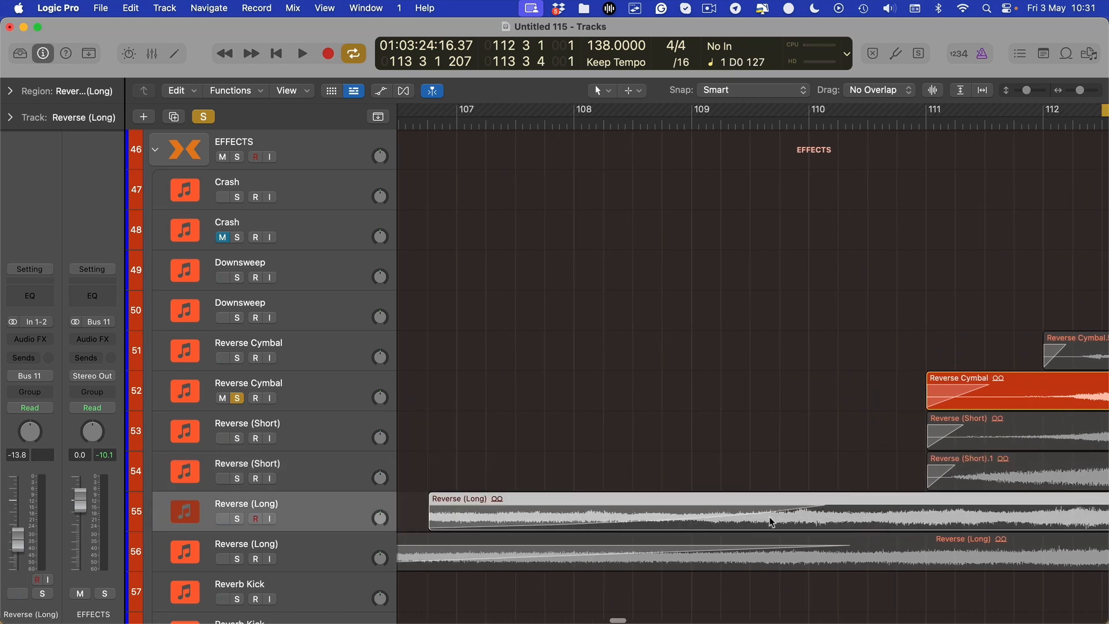
drag(601, 515, 696, 513)
scroll(704, 517, down, 1)
scroll(704, 517, down, 1)
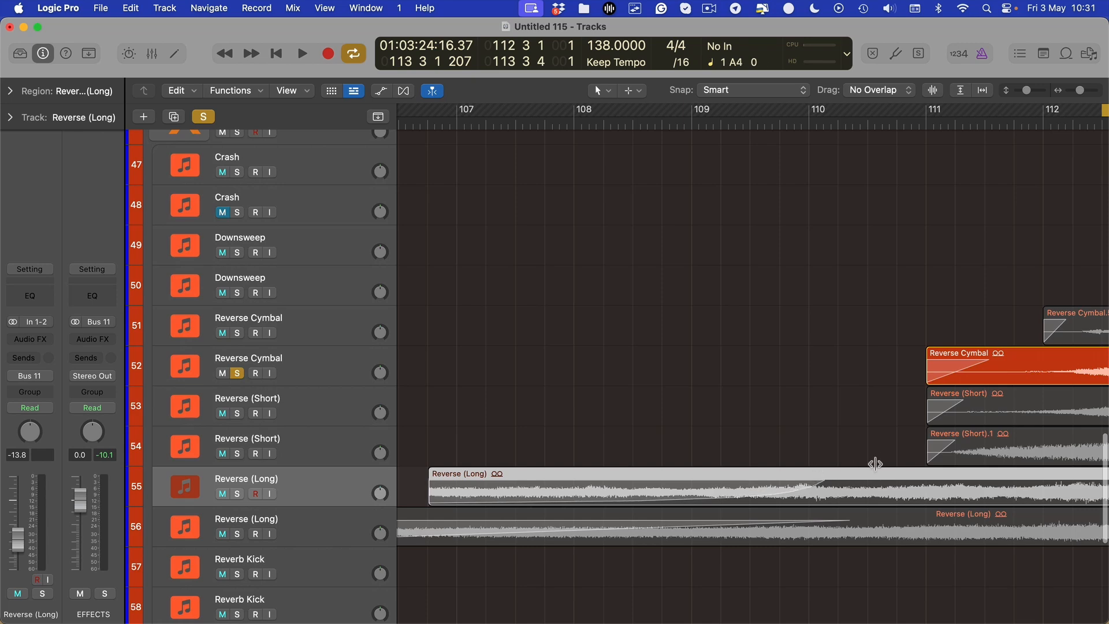
Step: Extend the track 55 Reverse (Long) fade-in to end just before bar 111
scroll(771, 484, right, 3)
scroll(774, 484, up, 1)
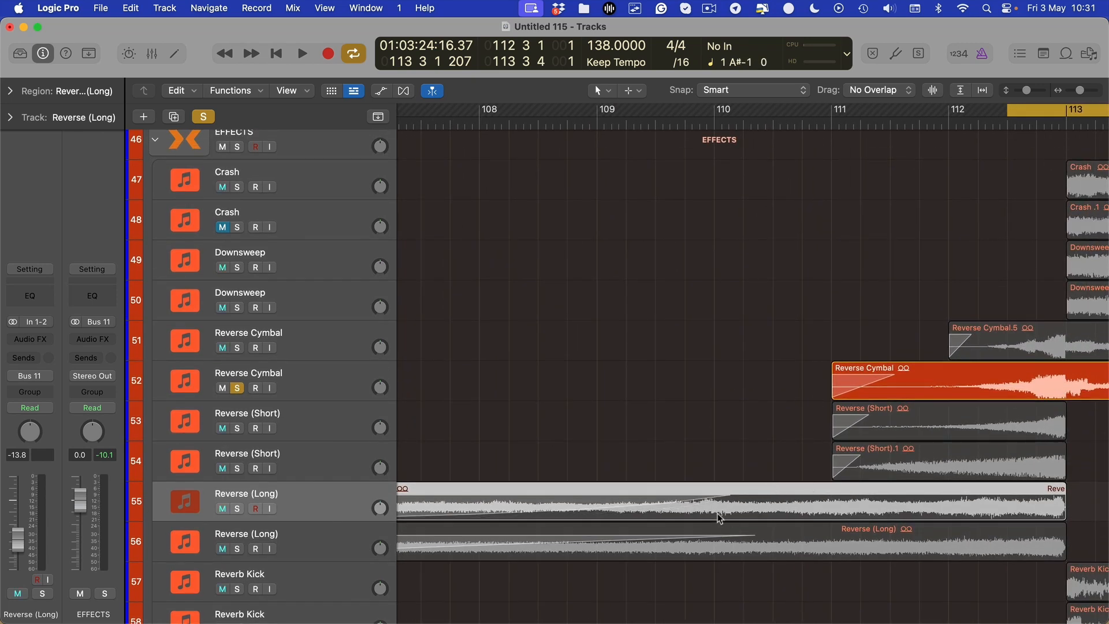
drag(728, 493, 805, 490)
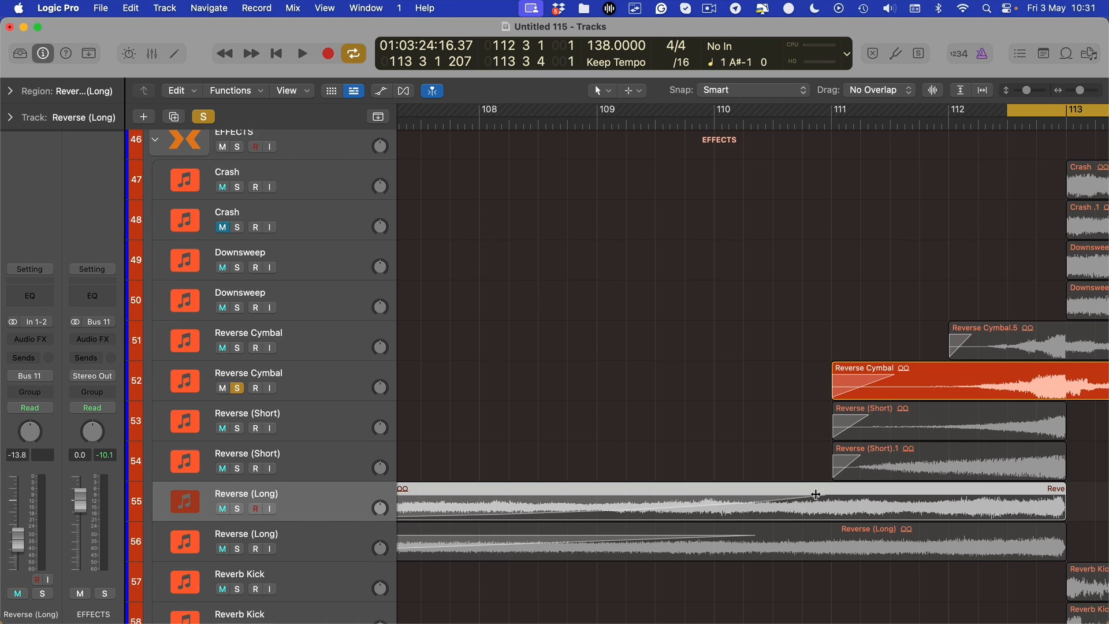
scroll(708, 521, left, 5)
scroll(709, 521, up, 1)
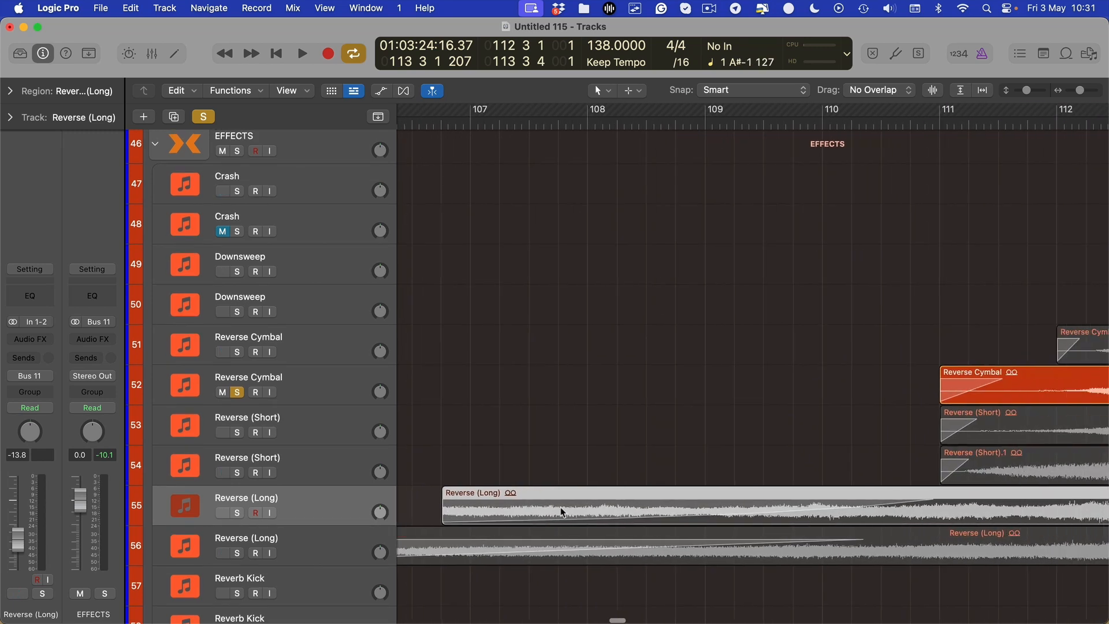
scroll(561, 512, right, 5)
scroll(781, 508, down, 3)
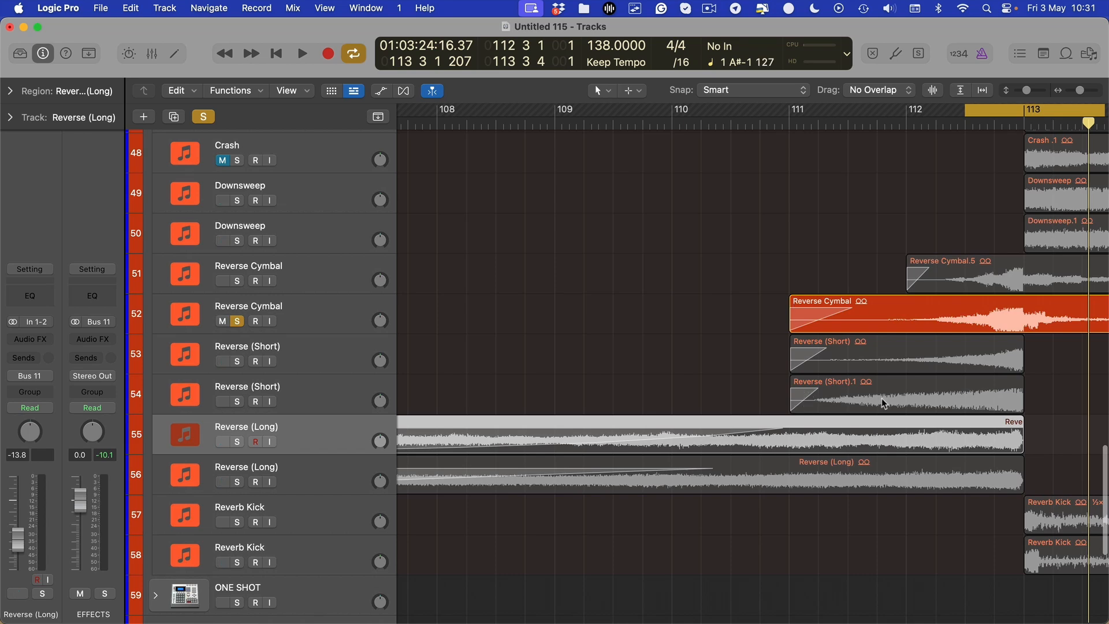
Step: Adjust the fade-in curve of the Reverse (Long) region on track 56
click(883, 403)
scroll(745, 416, left, 5)
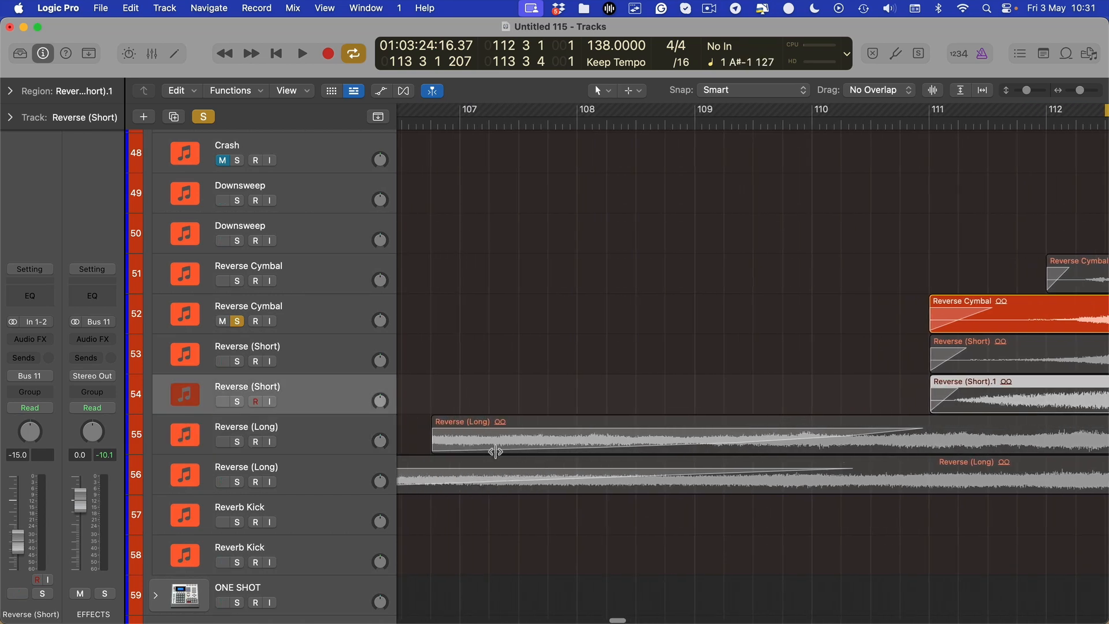
scroll(432, 440, left, 1)
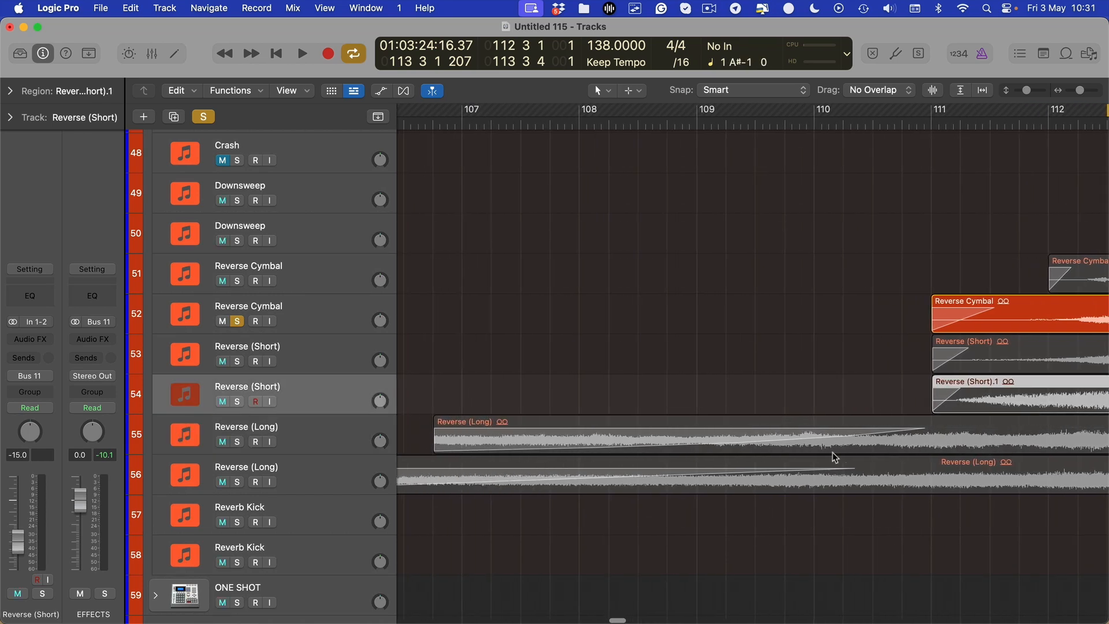
scroll(901, 425, right, 5)
scroll(703, 467, left, 2)
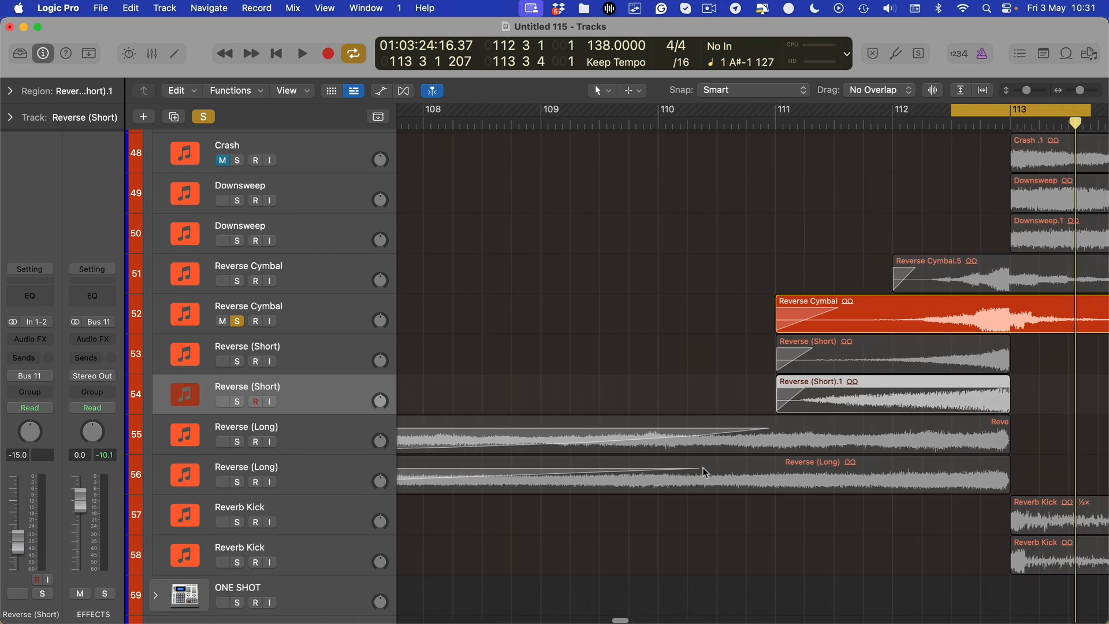
click(735, 466)
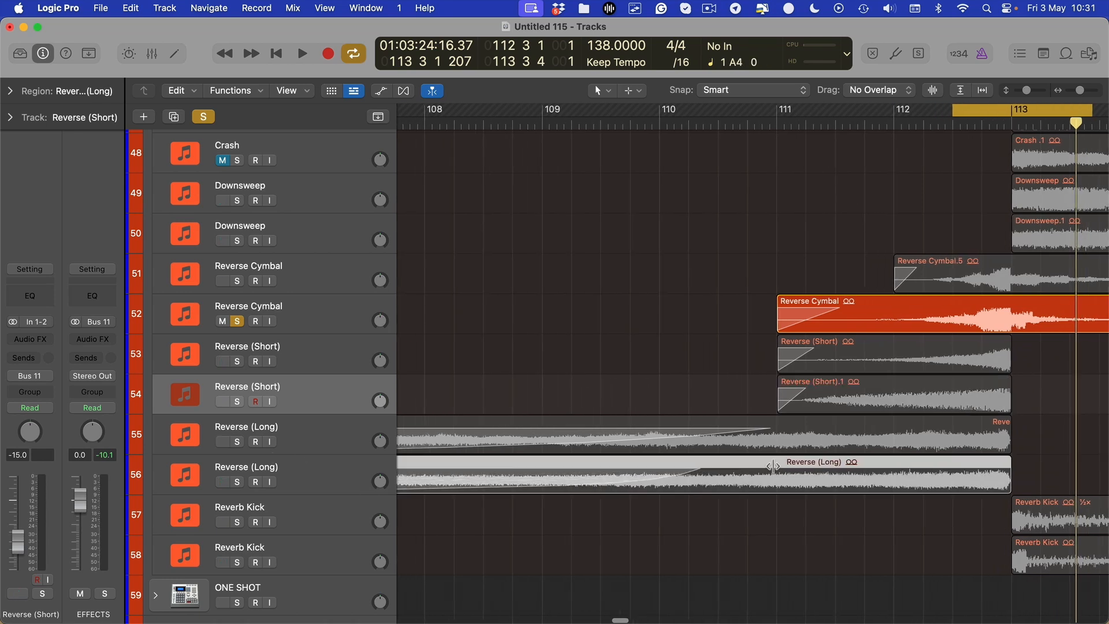
scroll(829, 265, right, 7)
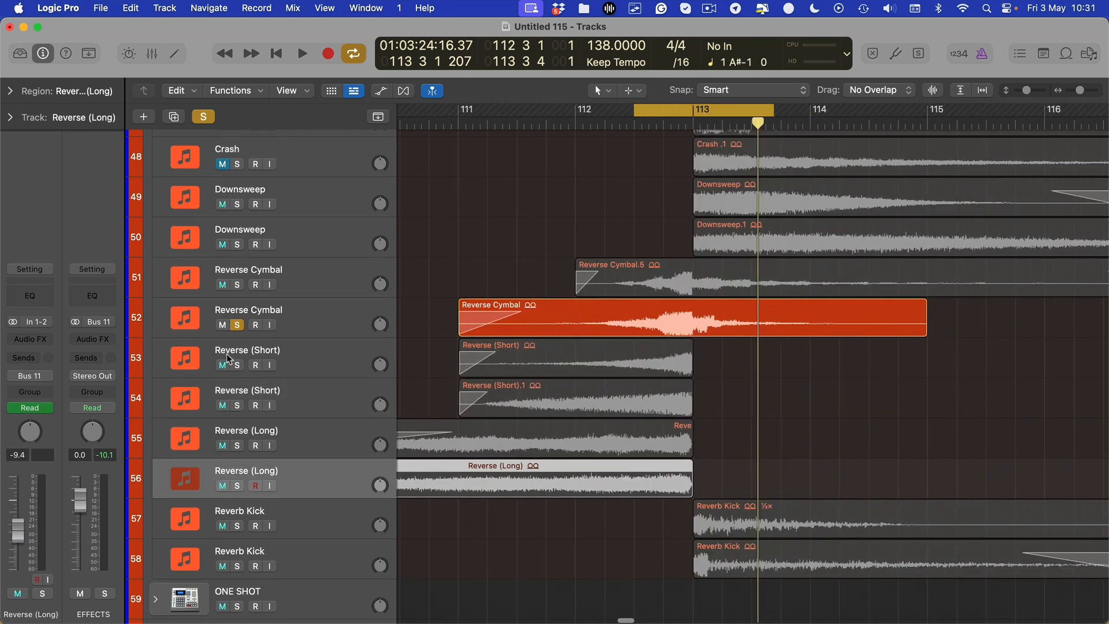
Step: Solo the Reverse (Short) track 53 in place of the Reverse Cymbal, select it and audition it over the cycle range
click(237, 365)
click(291, 333)
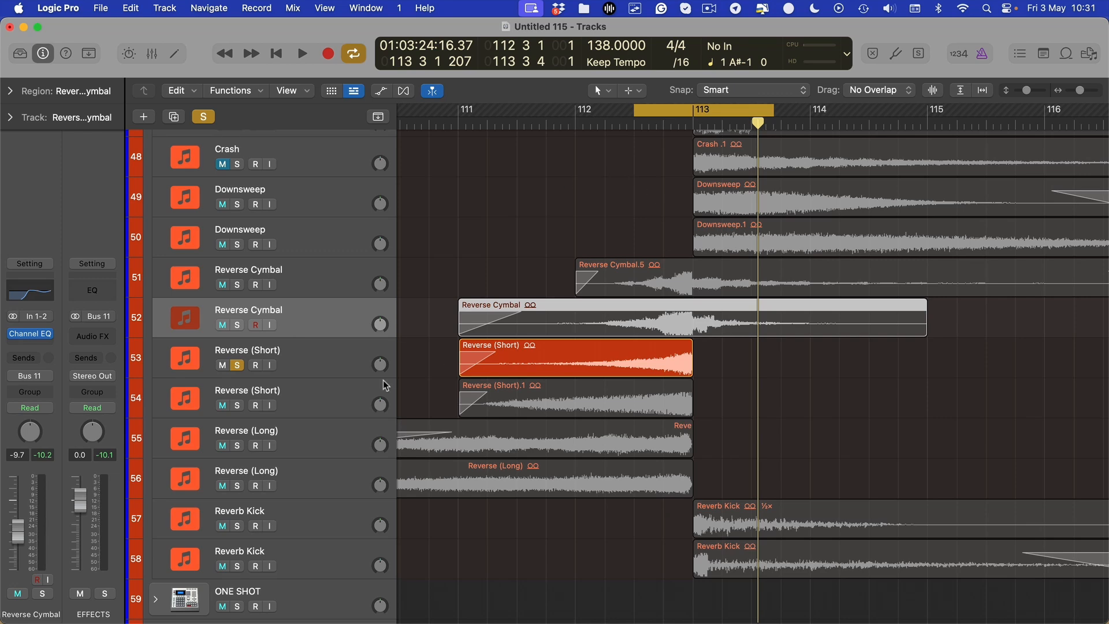
key(Down)
key(space)
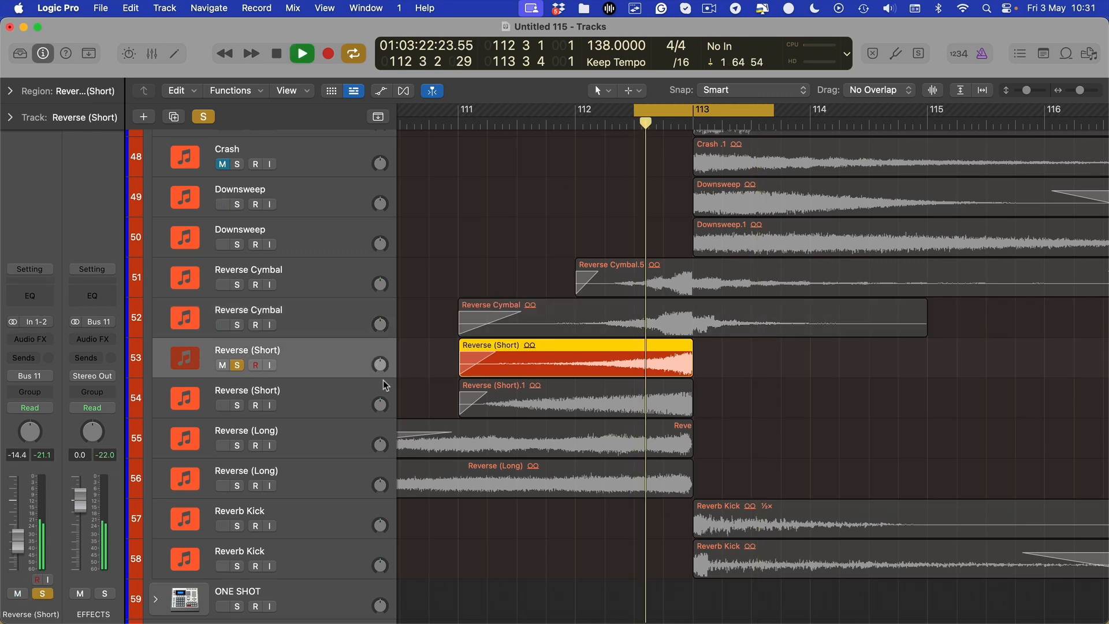
key(space)
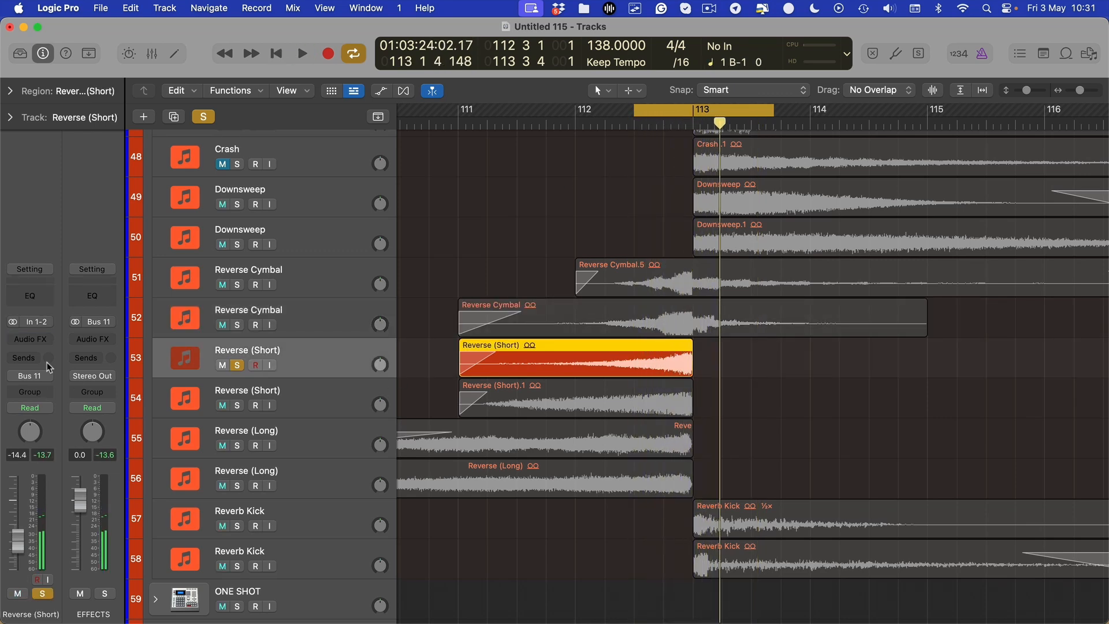
Step: Add a Channel EQ to the Reverse (Short) track 53 and tune its low cut to 300 Hz while auditioning
click(39, 299)
key(space)
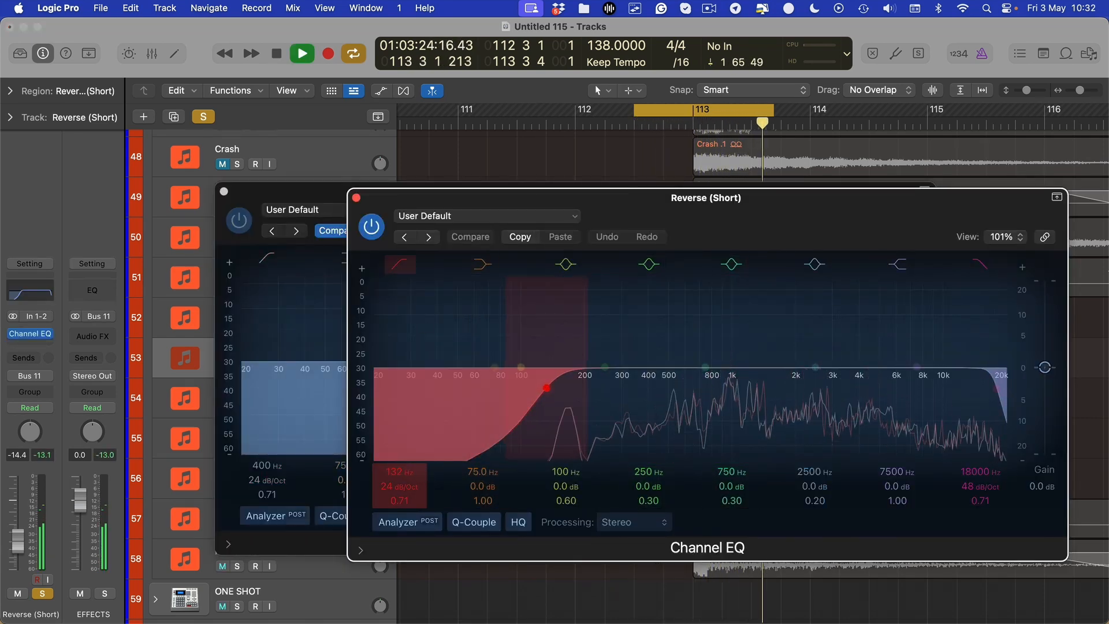
drag(400, 472, 399, 428)
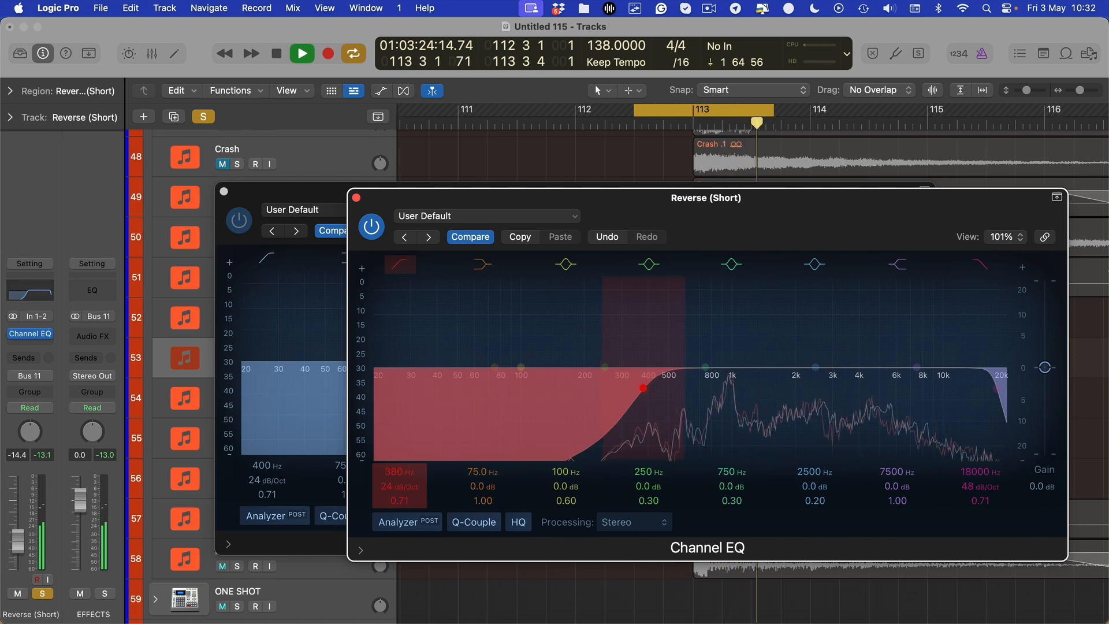
key(space)
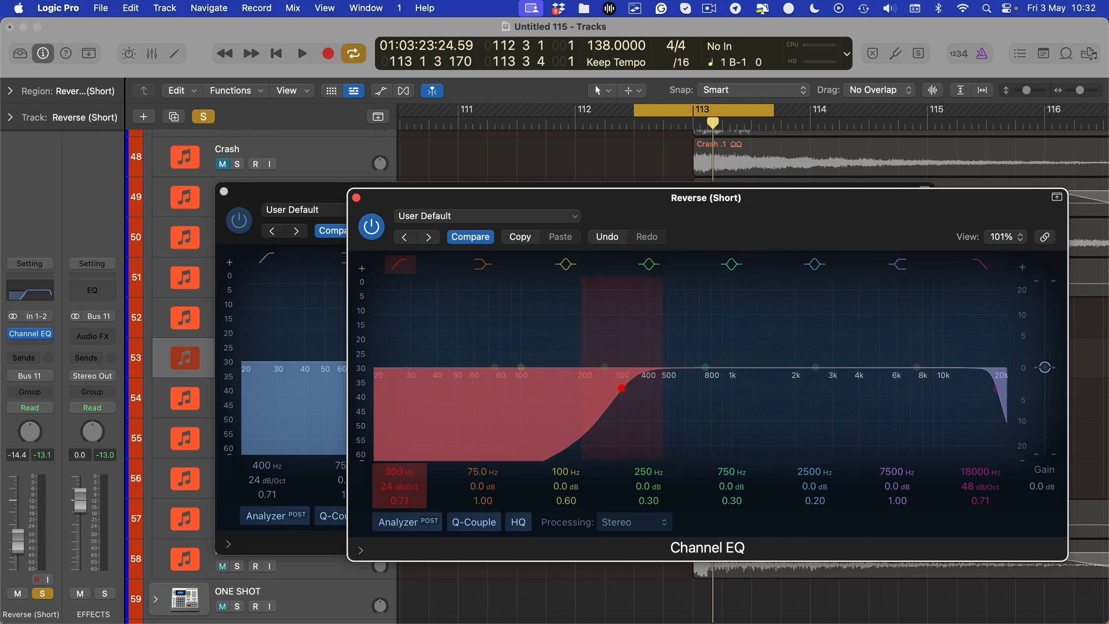
key(space)
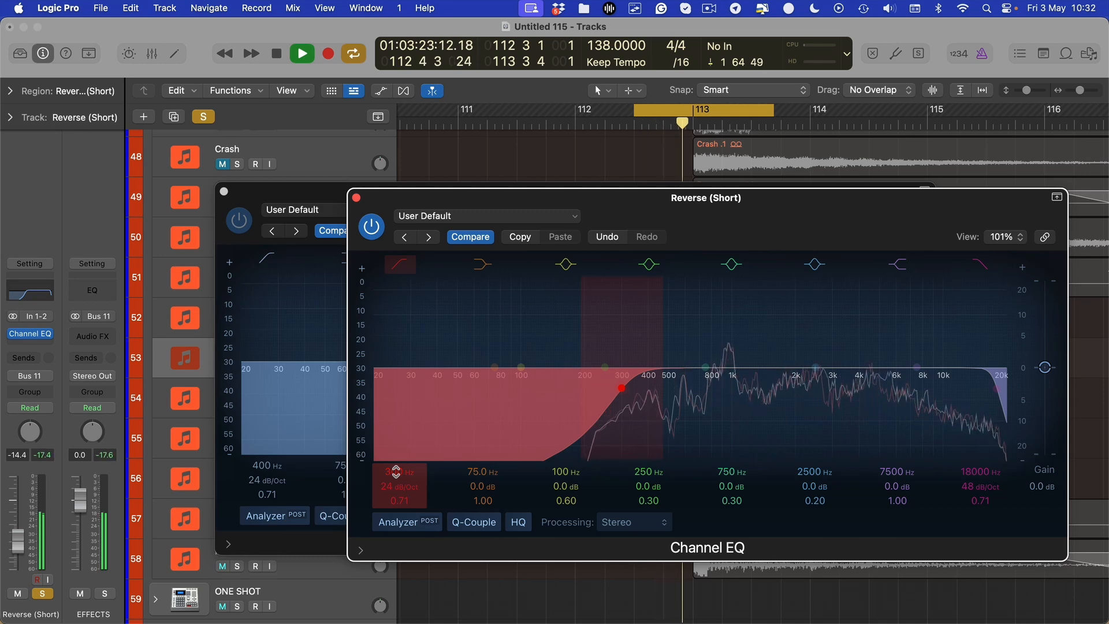
key(space)
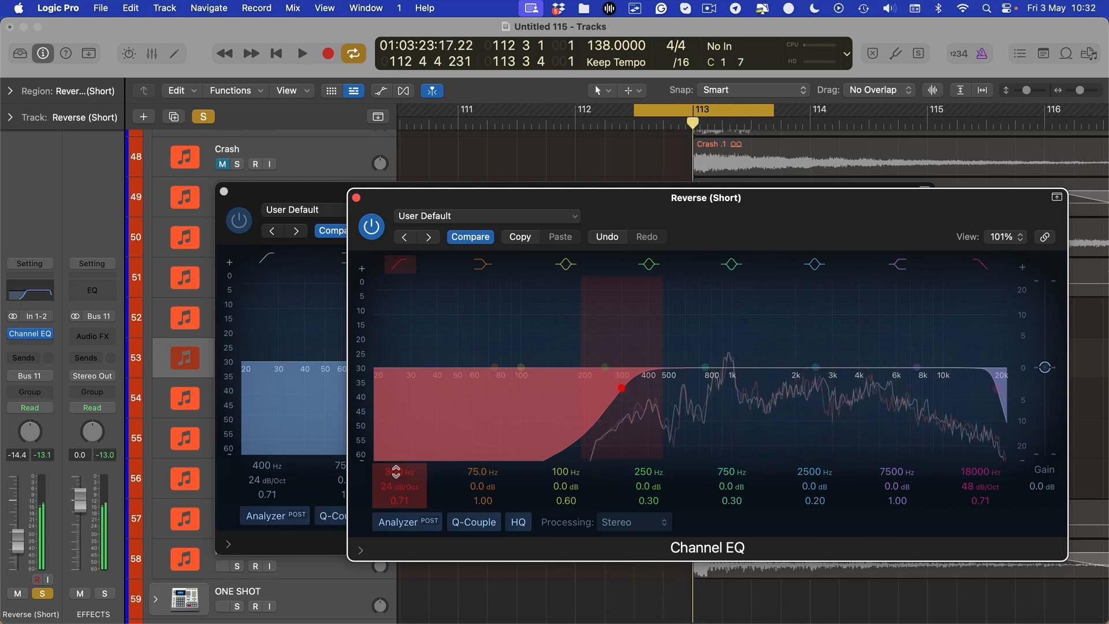
Step: Lower the Channel EQ's low cut to about 258 Hz and compare it with the original setting during playback
drag(398, 473, 398, 482)
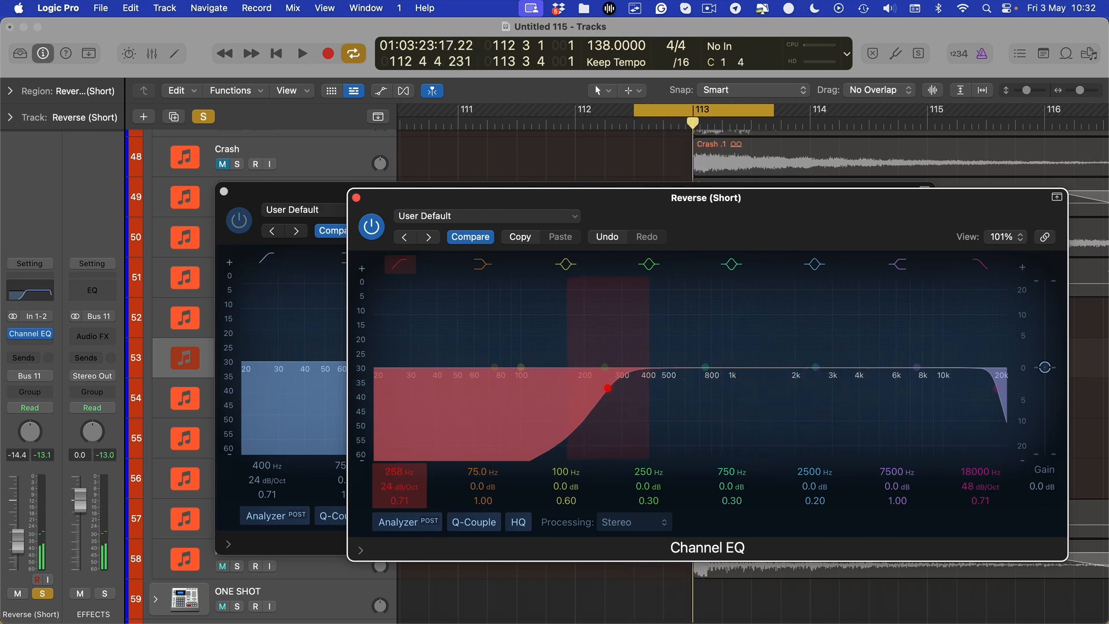
key(space)
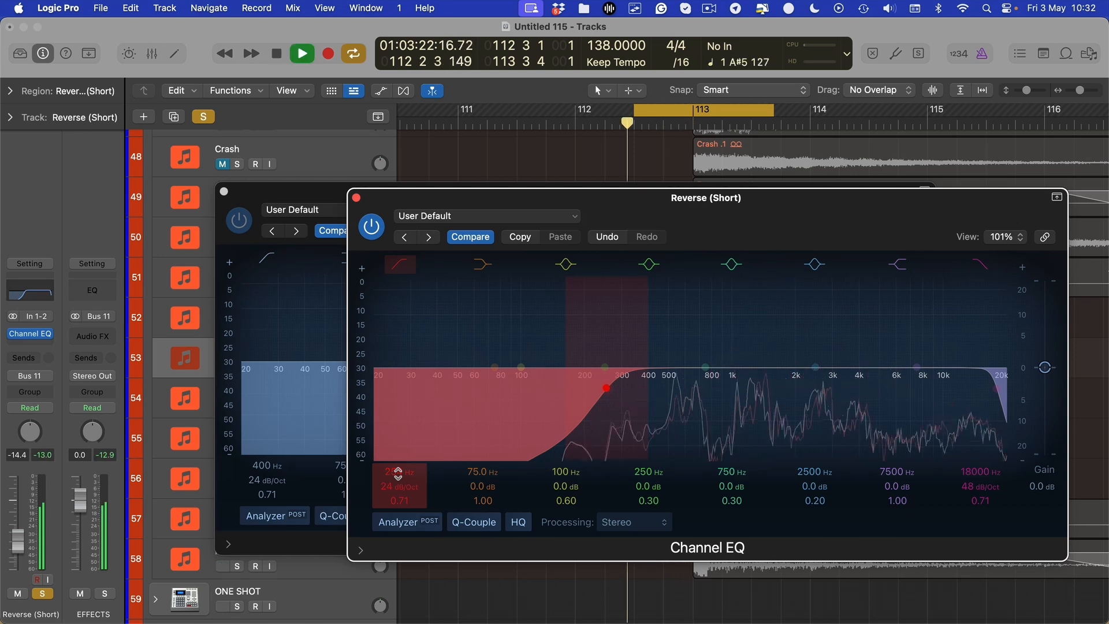
click(478, 237)
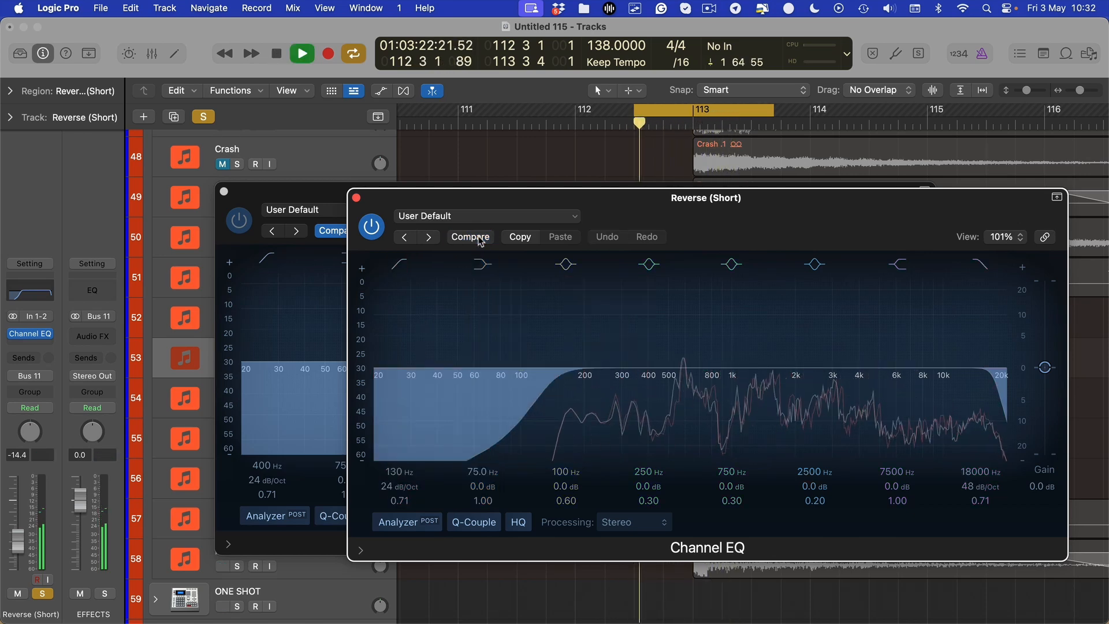
key(space)
click(479, 237)
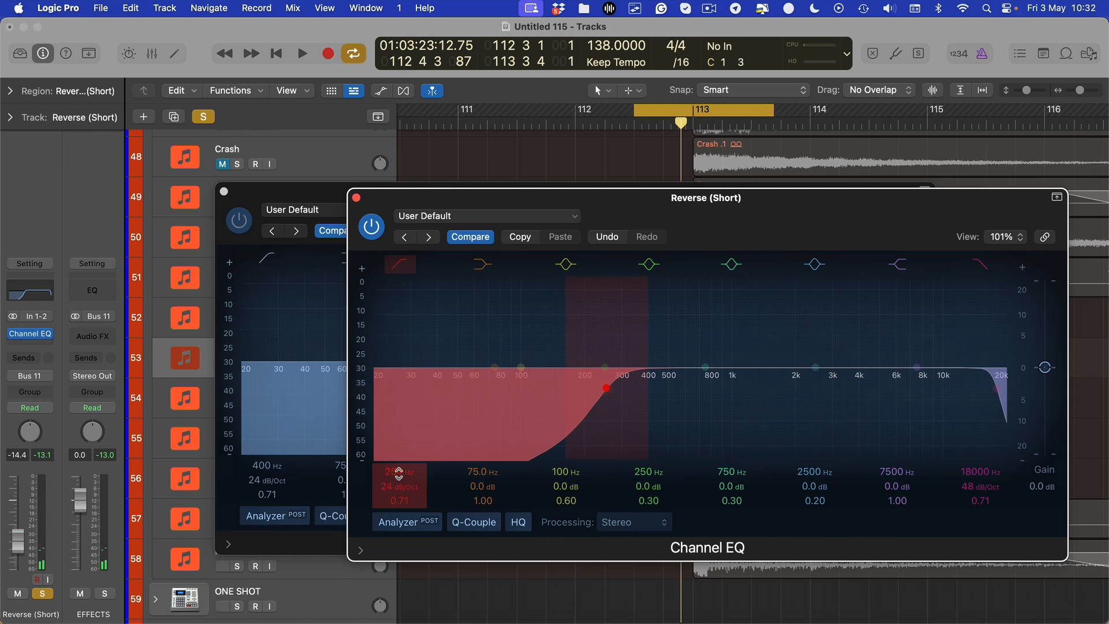
key(space)
key(space)
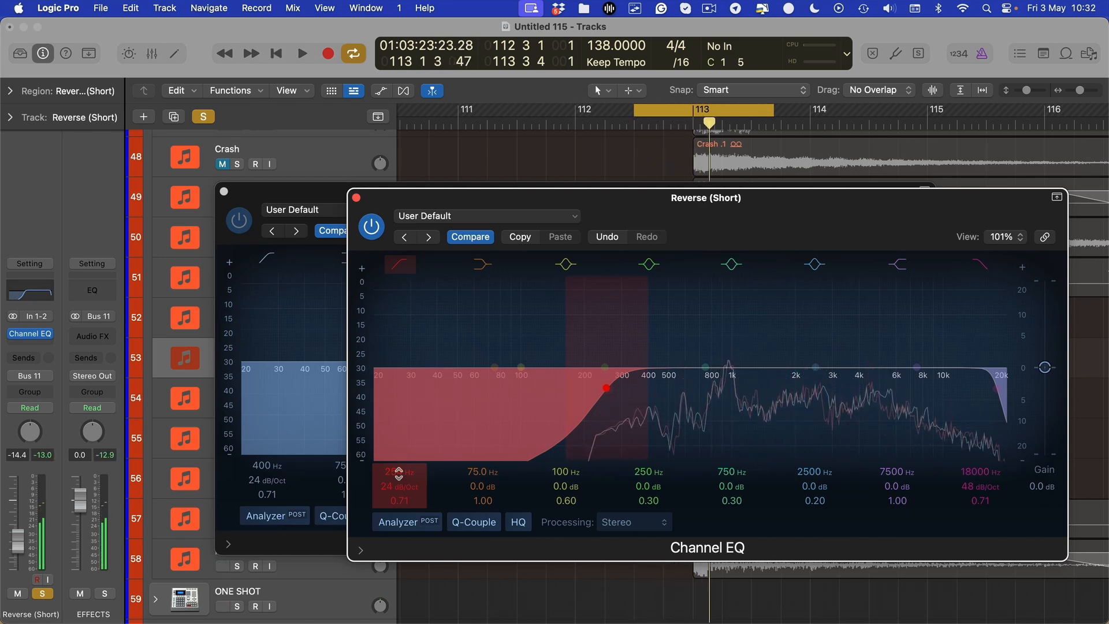
Step: Insert a Tape Delay after the Channel EQ on Reverse (Short) track 53 and set its Wet level to 0%
key(v)
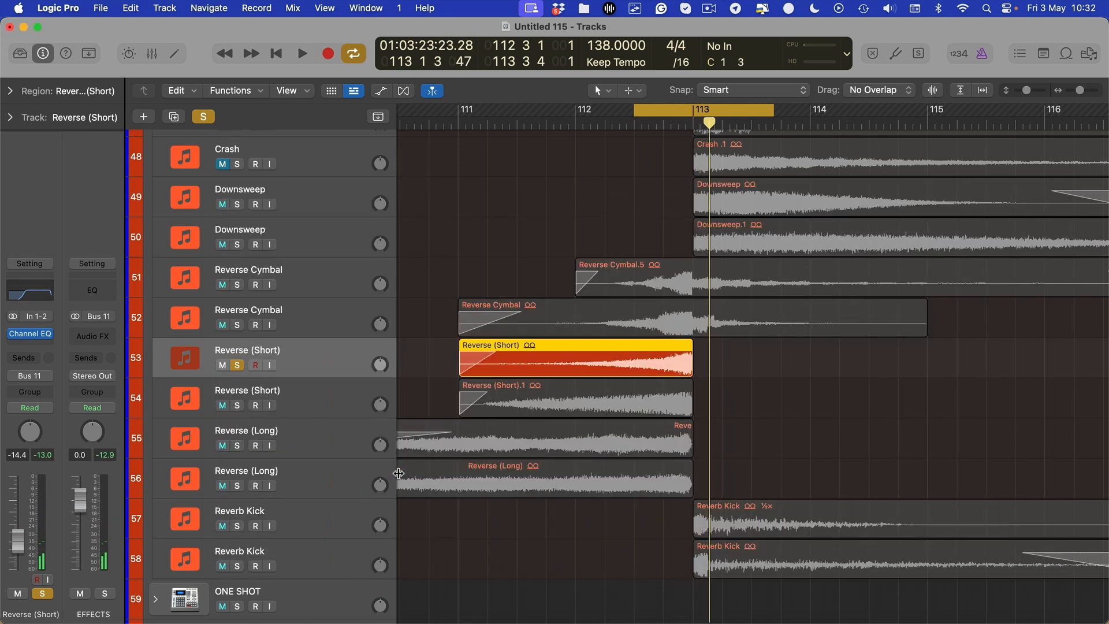
click(28, 342)
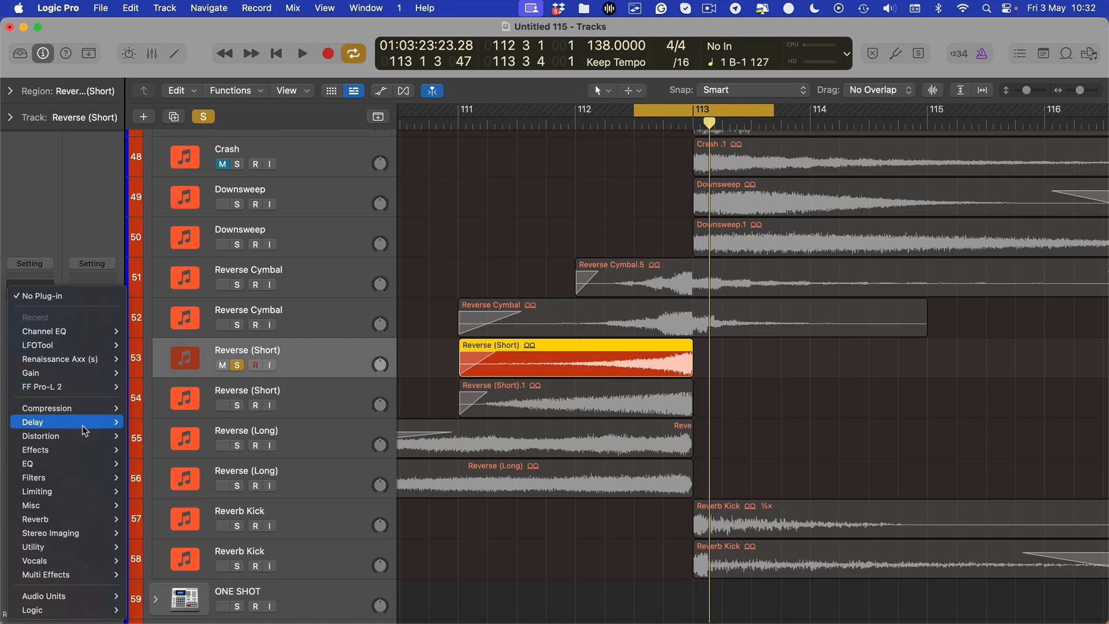
mouse_move(82, 422)
click(157, 490)
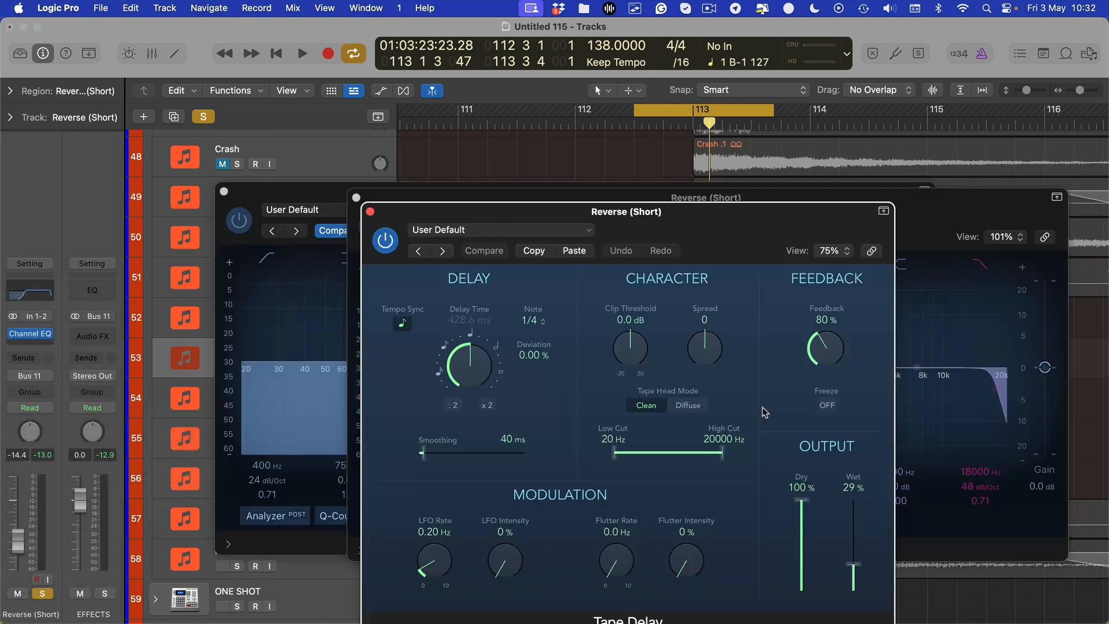
drag(845, 556, 851, 606)
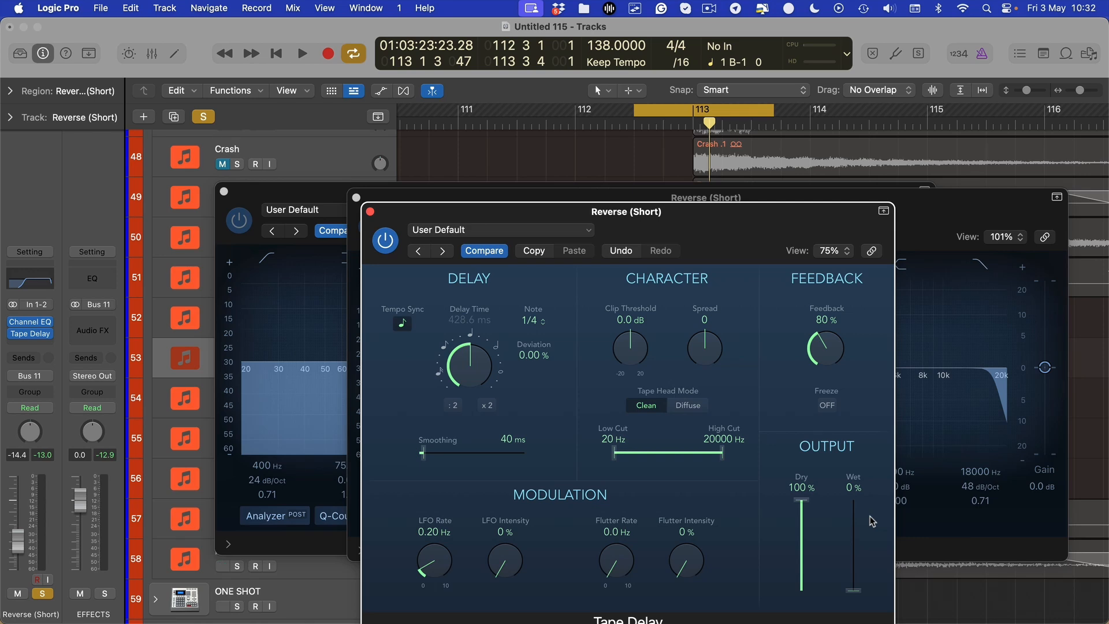
Step: Show track automation and move the Tape Delay's Wet level briefly, returning it to 0%, to make it the displayed automation parameter
key(v)
key(a)
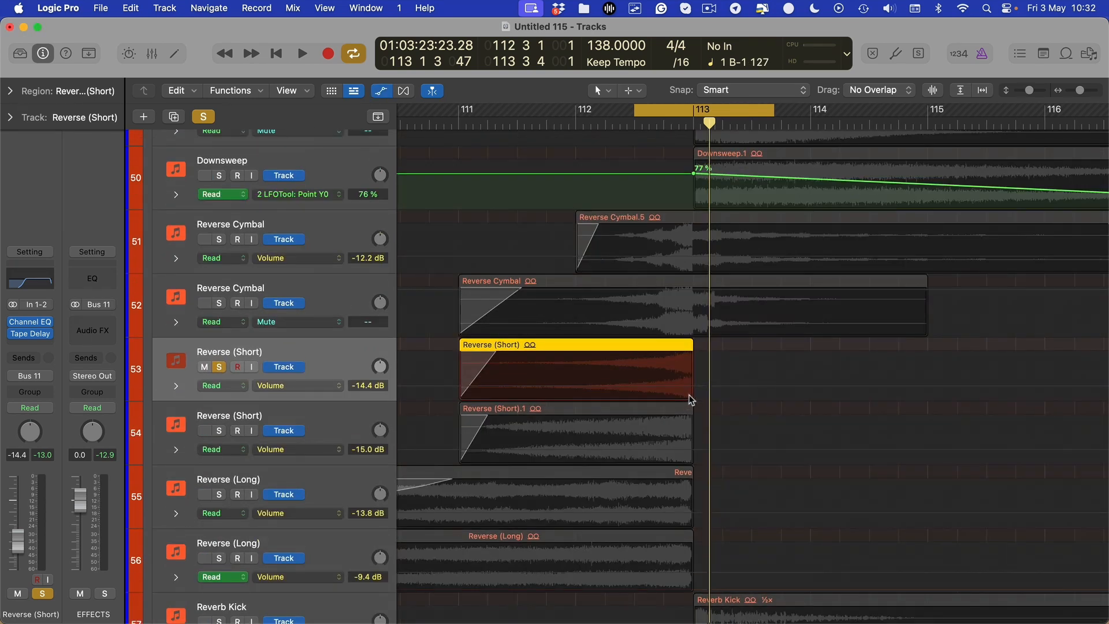
click(30, 333)
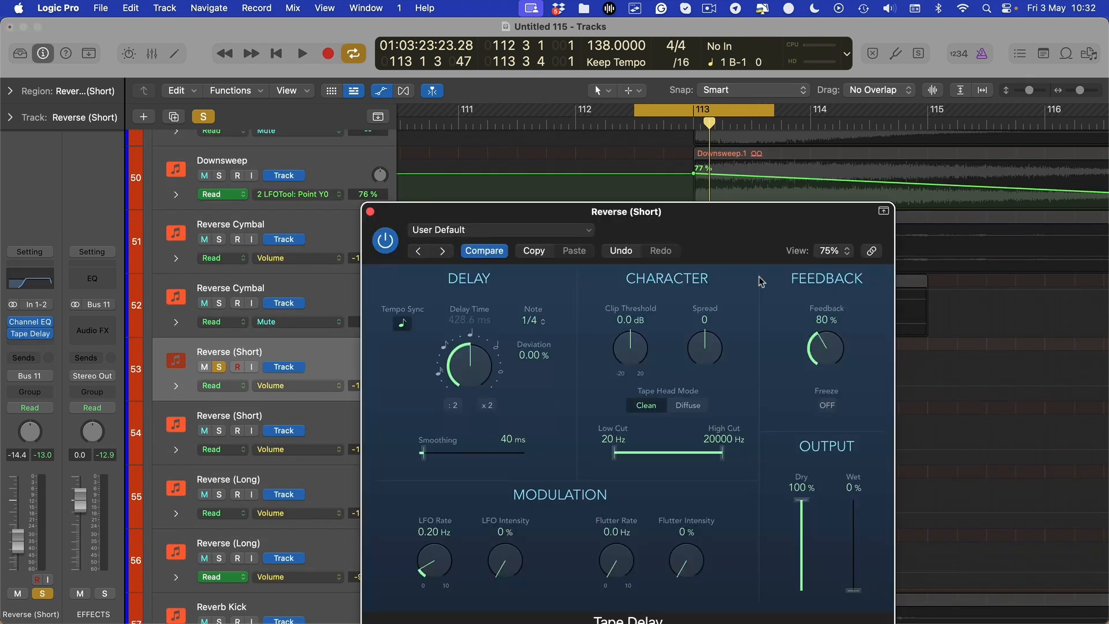
drag(703, 213, 665, 80)
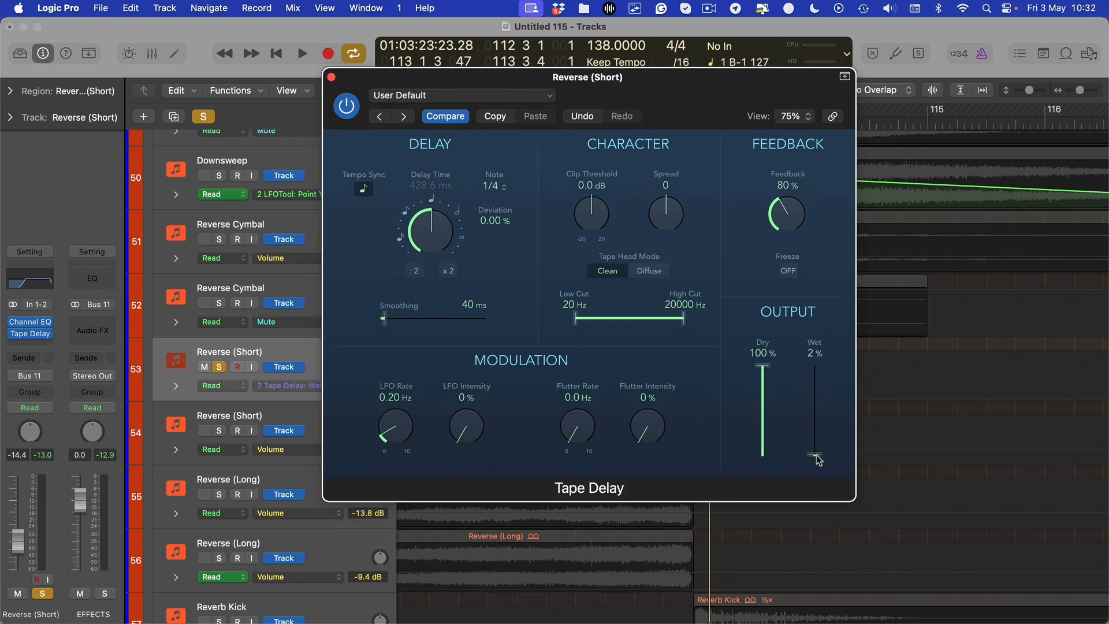
drag(817, 459, 820, 470)
Step: Set the Tape Delay's Low Cut to 130 Hz and its High Cut to 17800 Hz
drag(566, 313, 608, 325)
drag(691, 322, 685, 323)
double_click(683, 306)
text(1)
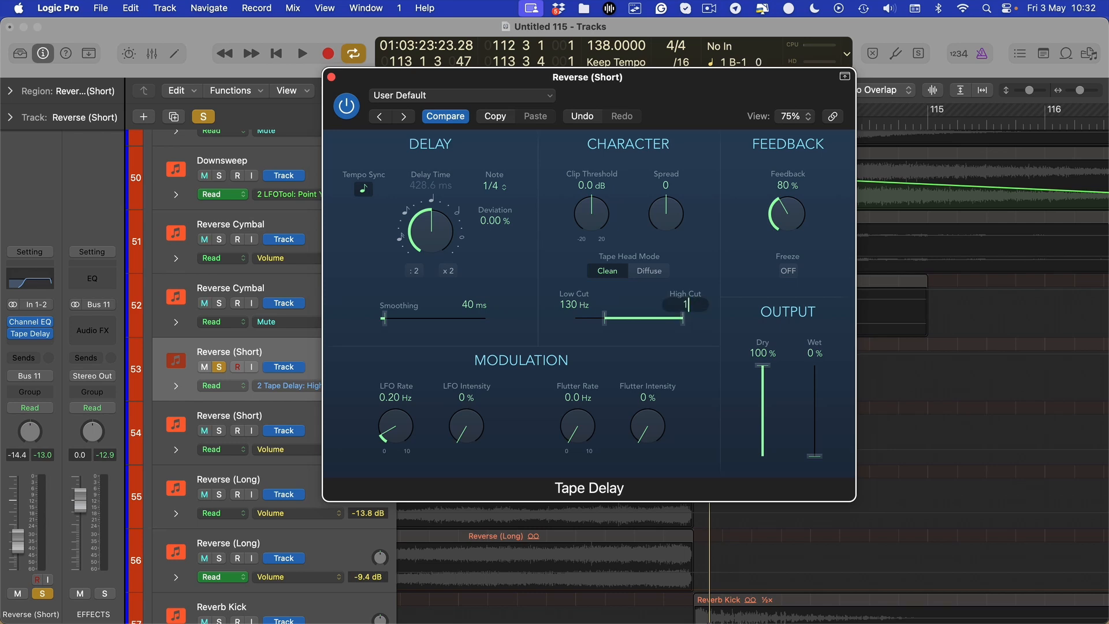
text(8000)
key(Return)
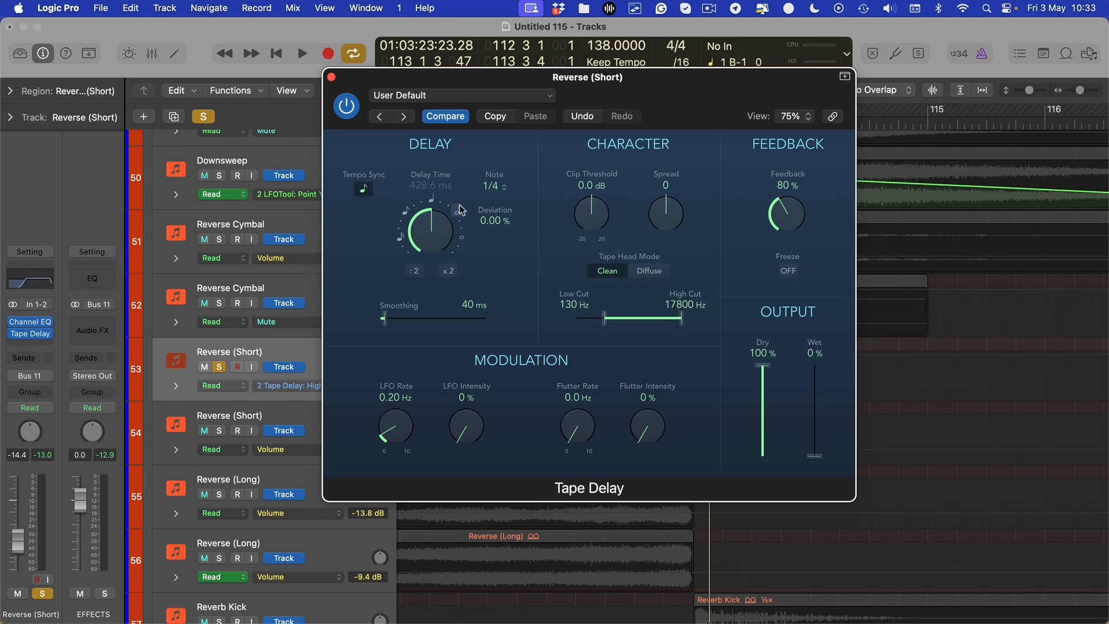
Step: Save the current Tape Delay settings as the plug-in's default preset
click(462, 95)
click(452, 329)
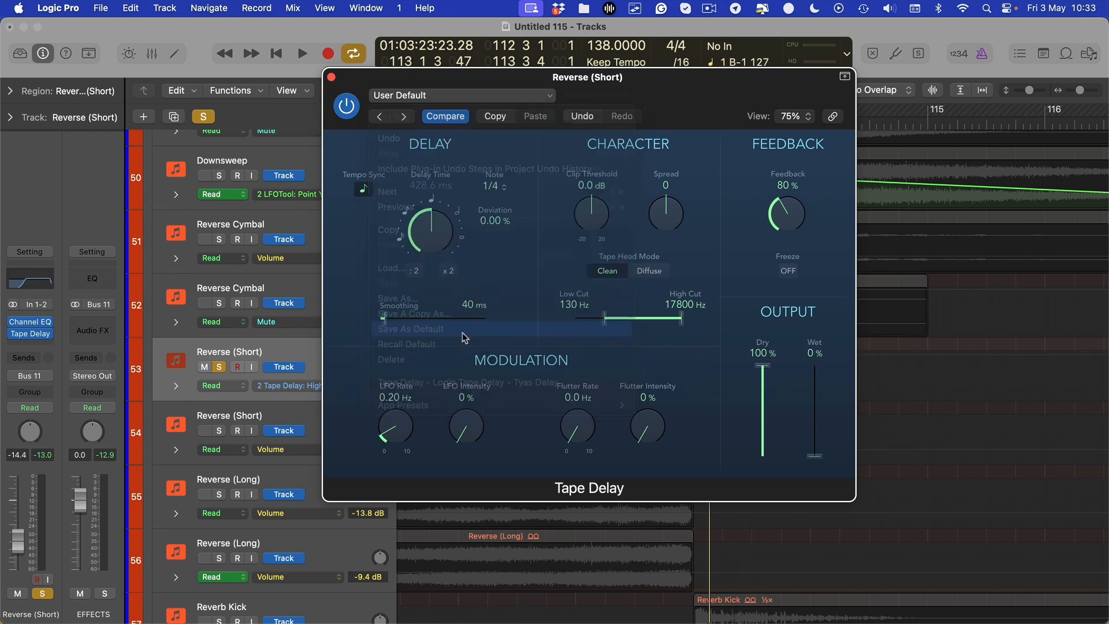
click(595, 263)
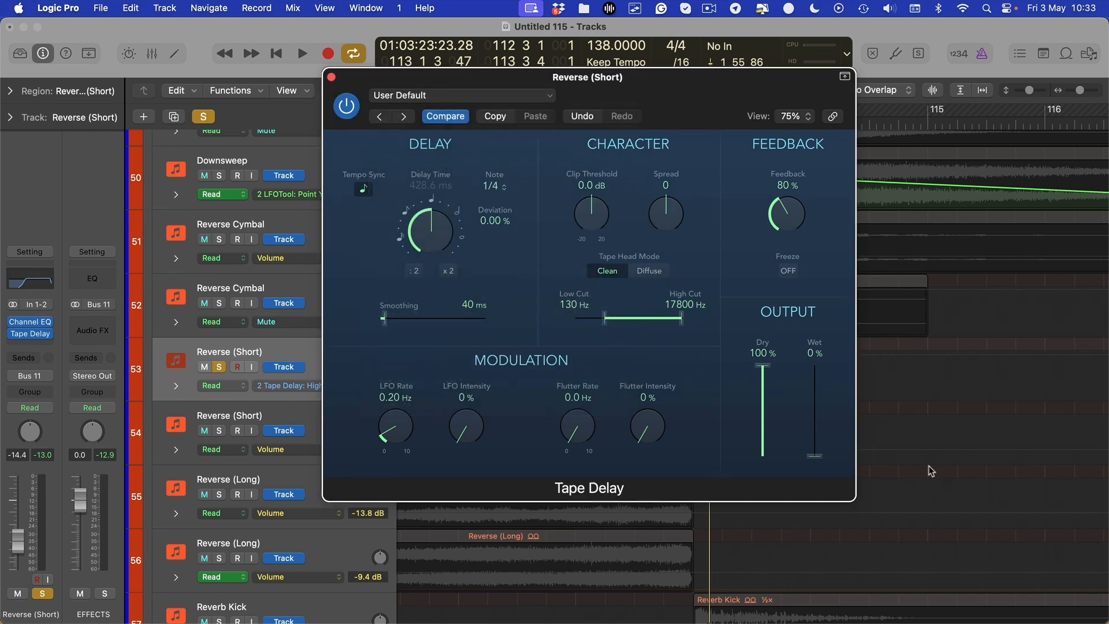
Step: Automate the Tape Delay's Wet level on track 53 to ramp from 0% just before bar 113 to 46% at bar 113
click(812, 456)
key(super+w)
key(super+Right)
key(super+Right)
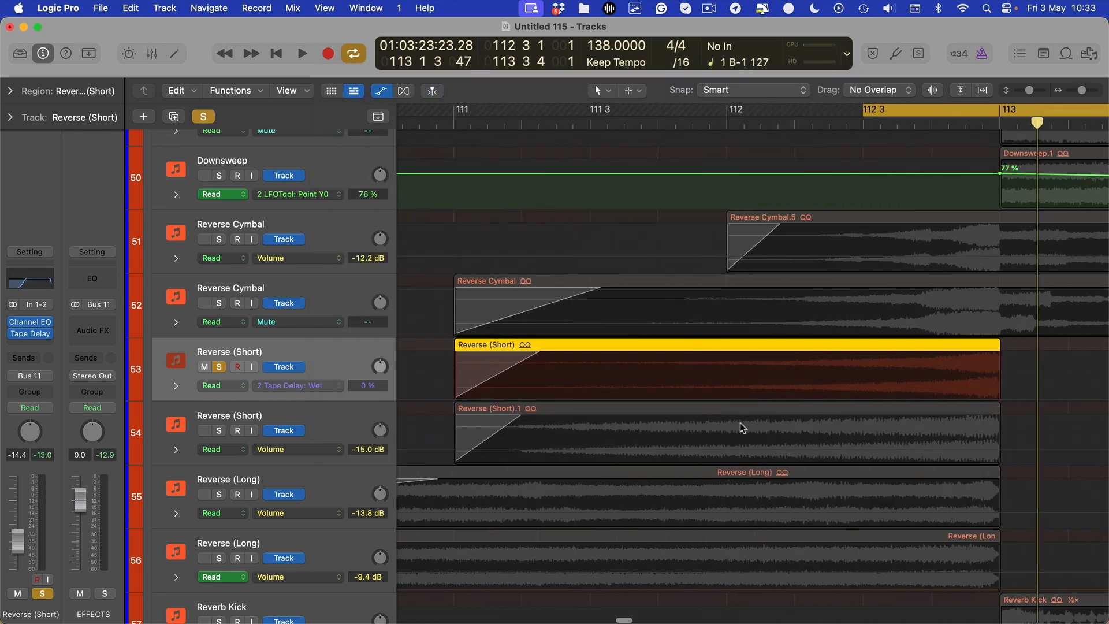
scroll(739, 422, right, 5)
click(638, 398)
click(644, 398)
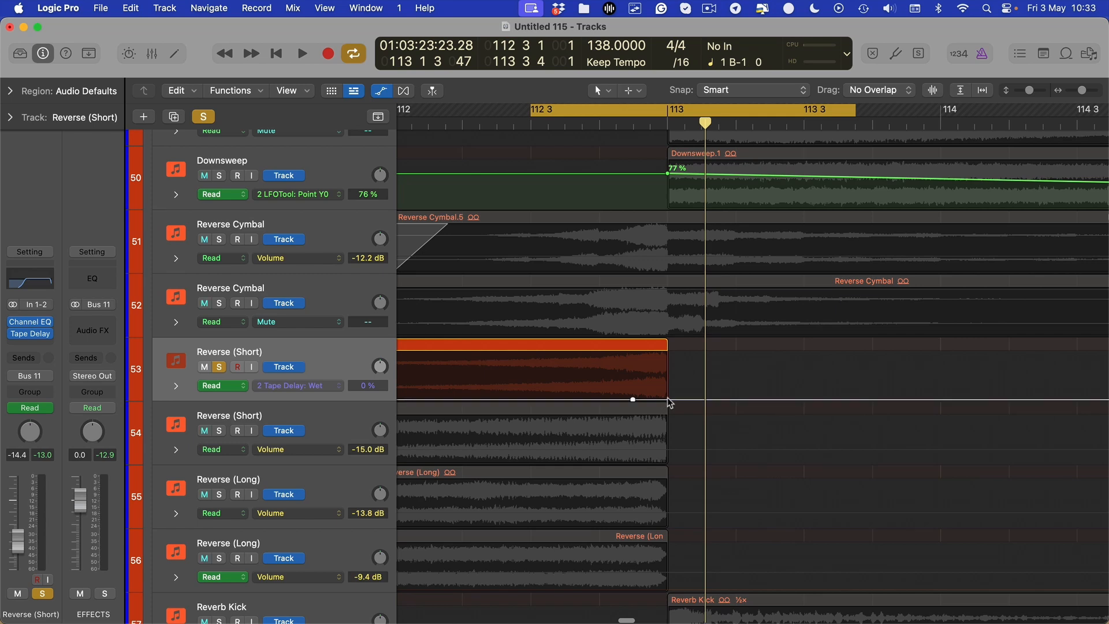
drag(669, 399, 633, 403)
scroll(614, 207, left, 2)
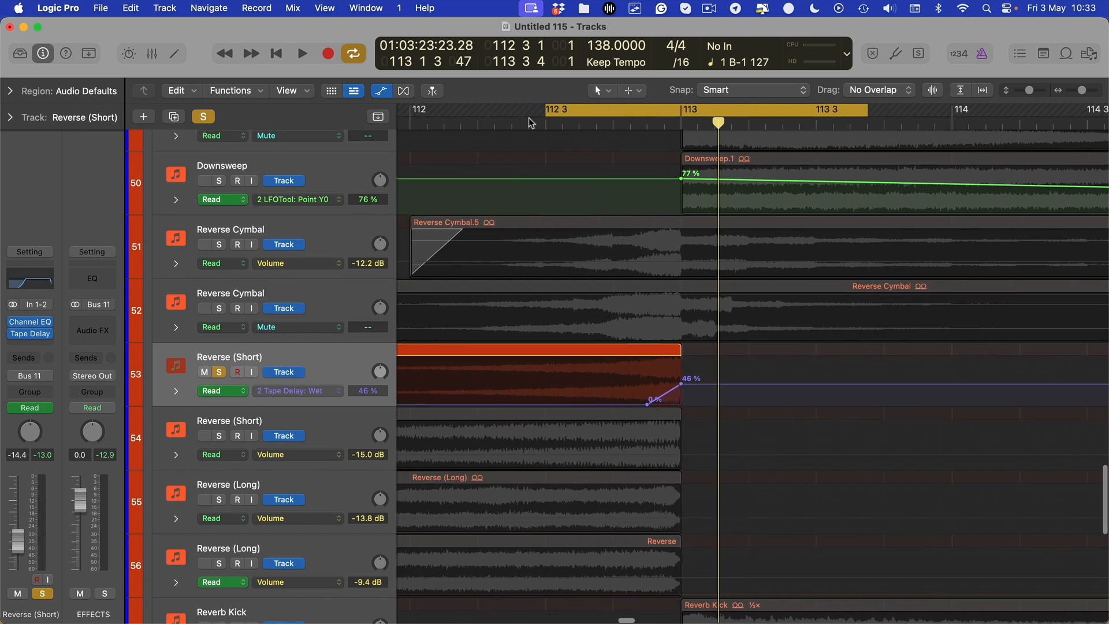
Step: Set the cycle range from about 112 3 to bar 114
drag(565, 108, 691, 123)
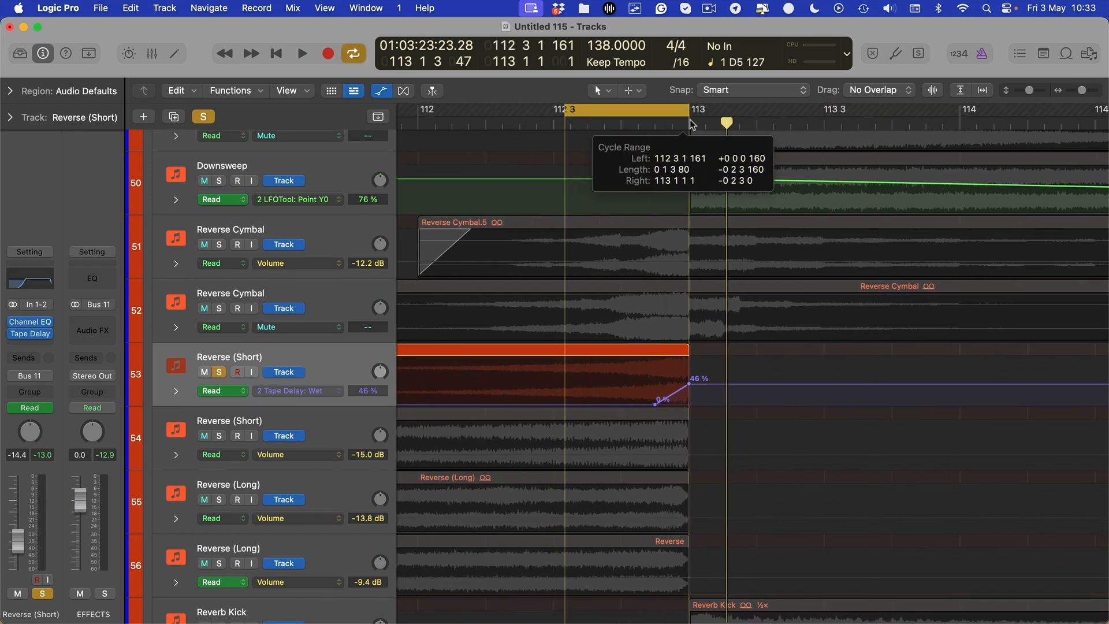
click(575, 108)
drag(556, 111, 956, 125)
Step: Lower the Wet automation point at bar 113 to 20% and add a fall to 0% just after bar 115
drag(690, 385, 689, 397)
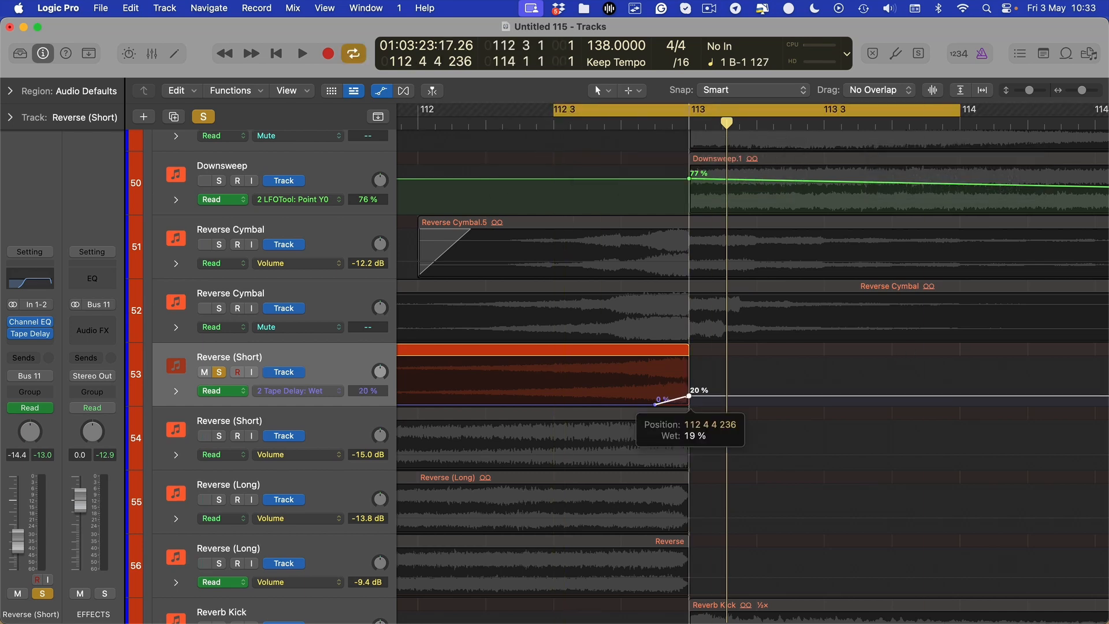
scroll(688, 399, down, 5)
scroll(748, 399, right, 1)
click(880, 399)
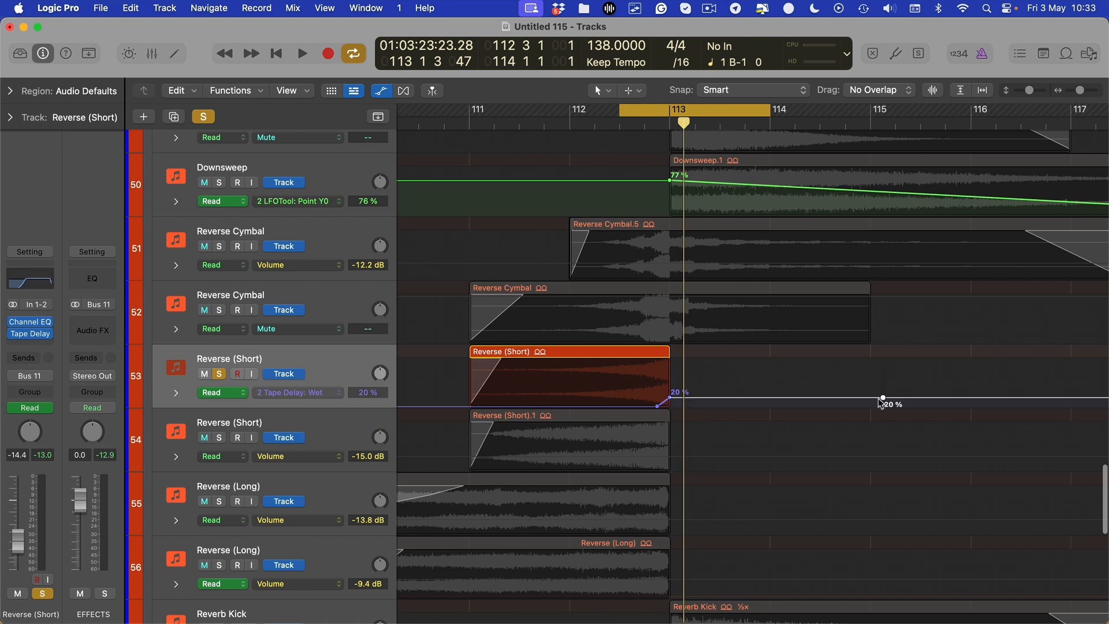
drag(885, 403, 885, 413)
Step: Audition the delay automation on track 53, extending the cycle range's end to 115 4 2
key(space)
scroll(726, 324, up, 3)
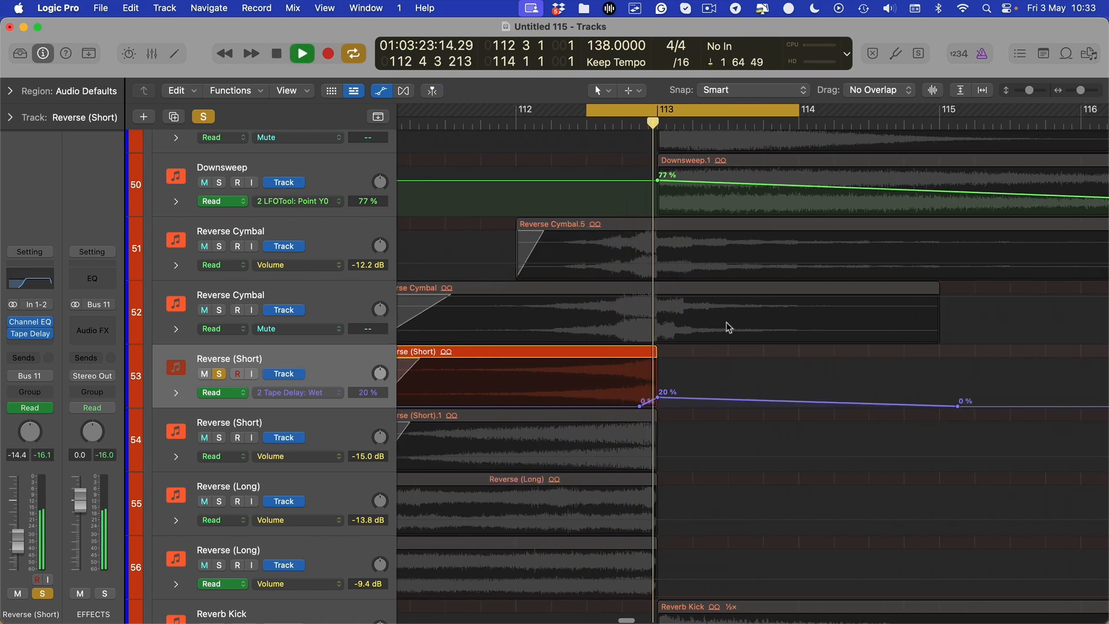
key(space)
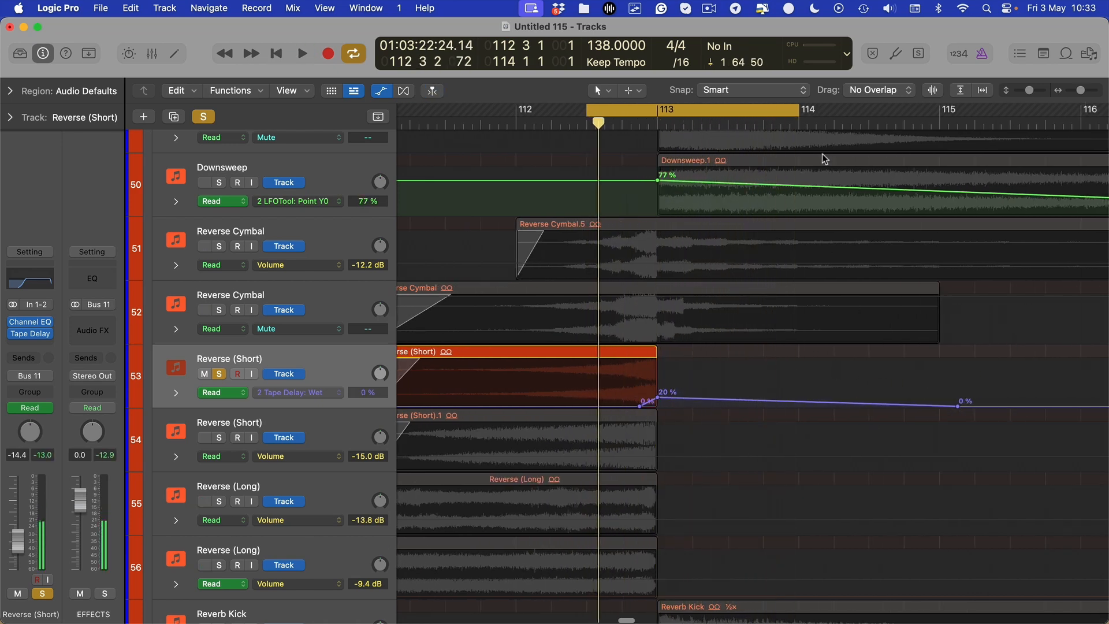
drag(799, 109, 1055, 109)
key(space)
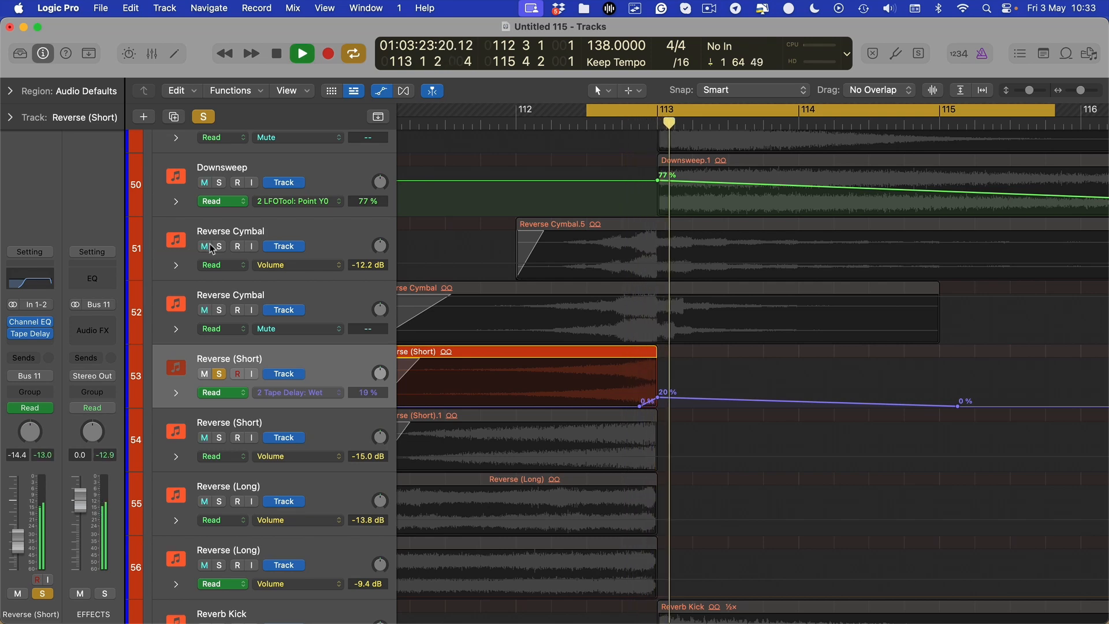
Step: Solo the Reverse Cymbal track 51 as well and lower the Reverse (Short) track 53 volume to -15.0 dB while auditioning
click(218, 246)
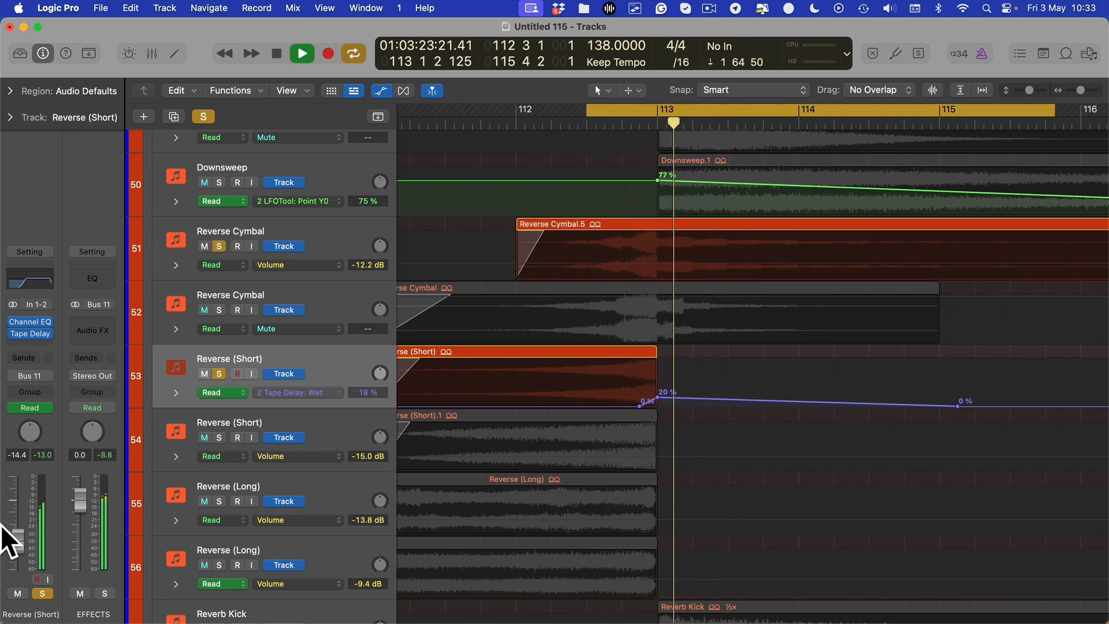
drag(16, 546, 16, 551)
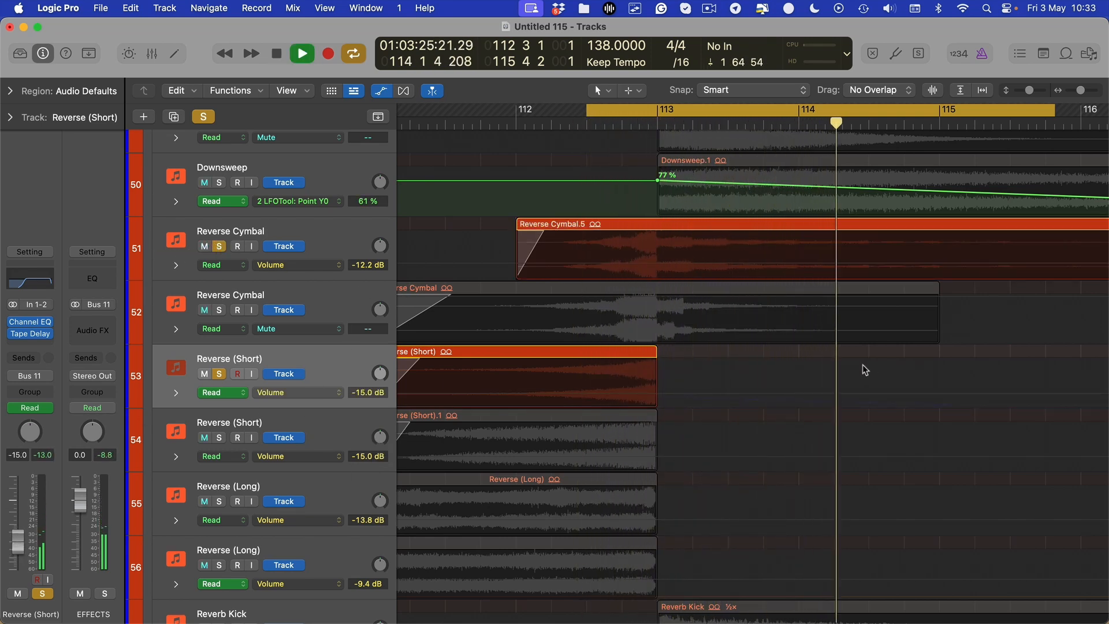
key(space)
key(space)
key(space)
Step: Hide the automation lanes, set the cycle range from bar 111 to bar 116 and play back the soloed reverse effects
scroll(673, 437, down, 3)
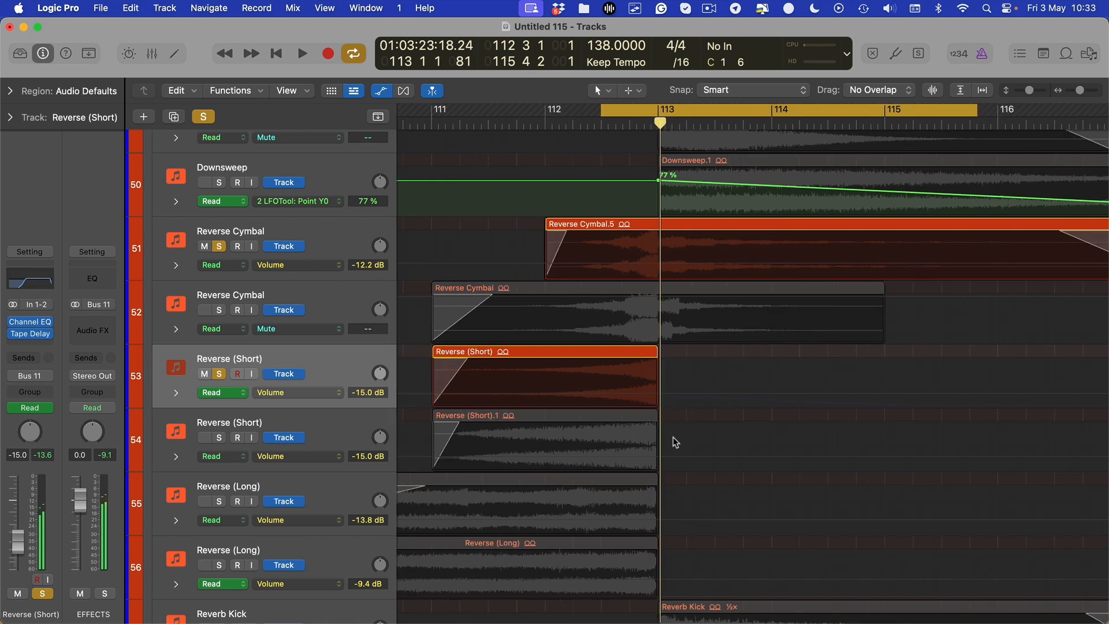
key(a)
drag(497, 115, 1006, 118)
key(space)
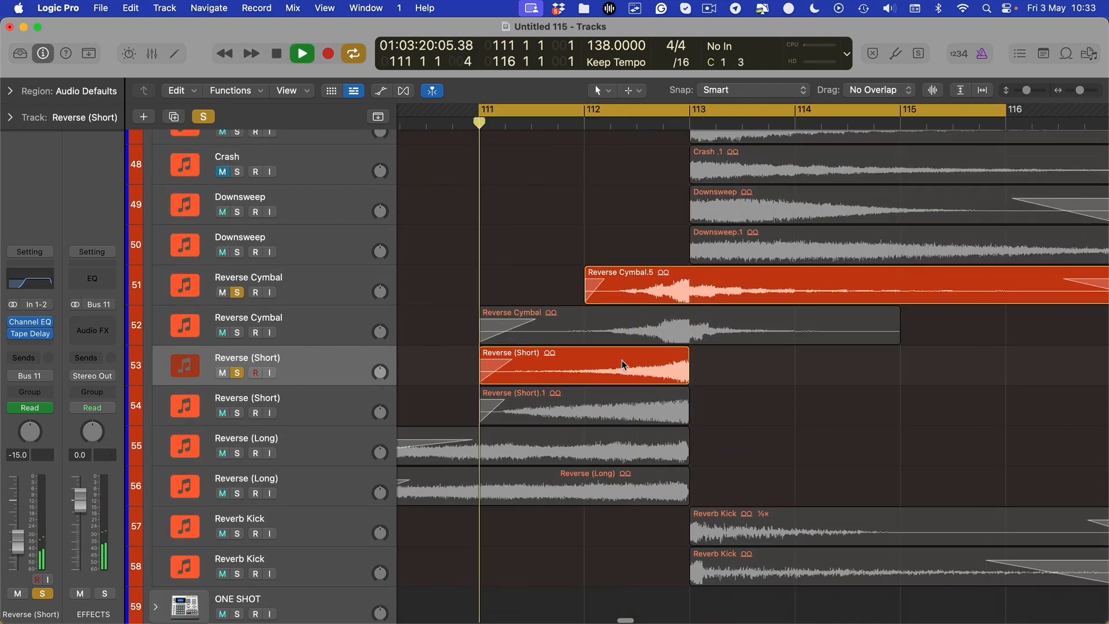
key(space)
key(space)
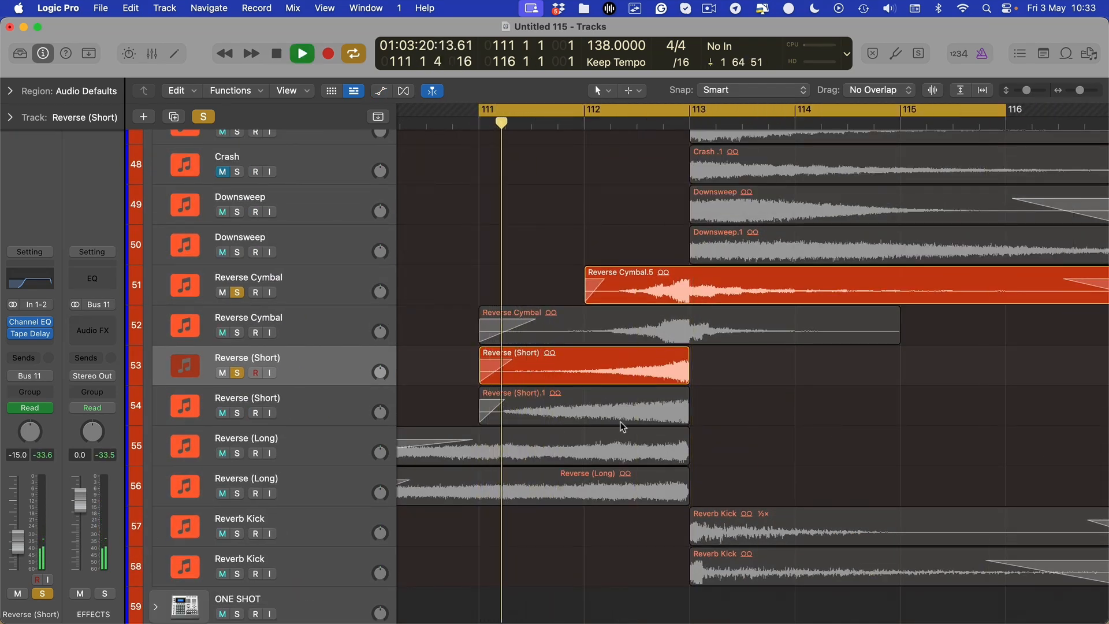
Step: Increase the track height in the arrangement and replay the soloed Reverse Cymbal 51 and Reverse (Short) 53 tracks from bar 111
key(space)
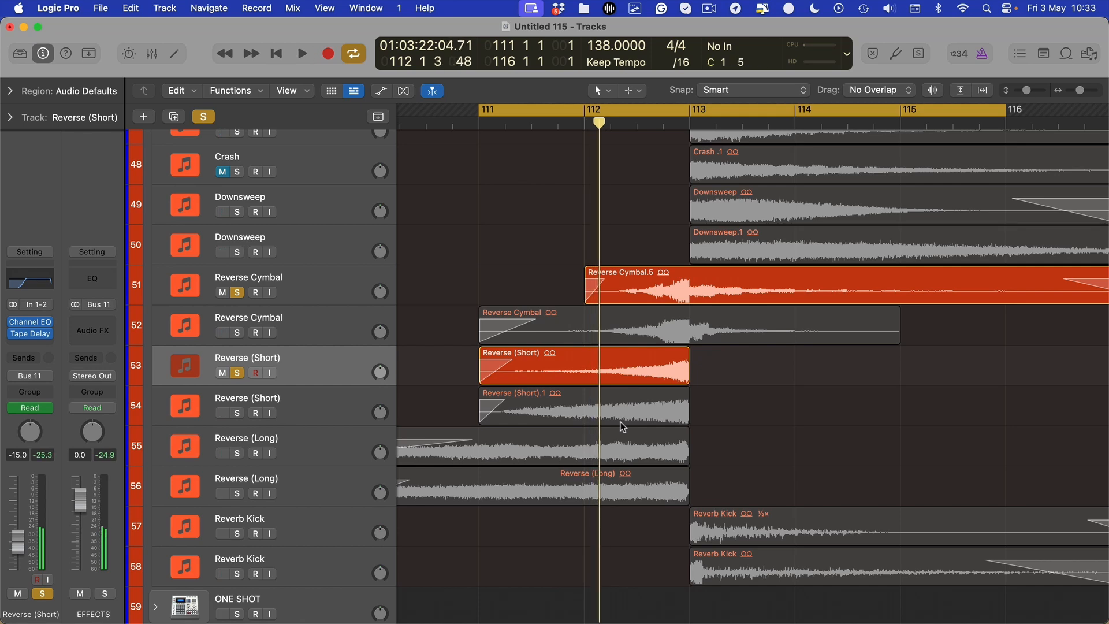
key(super+Down)
key(super+Down)
scroll(543, 410, up, 1)
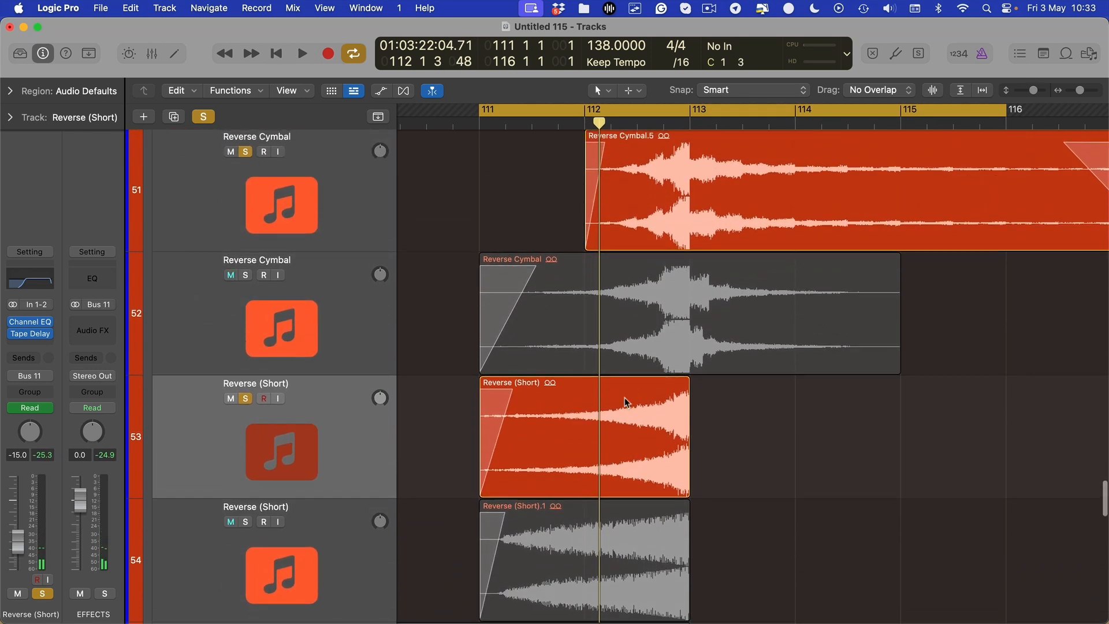
key(super+Up)
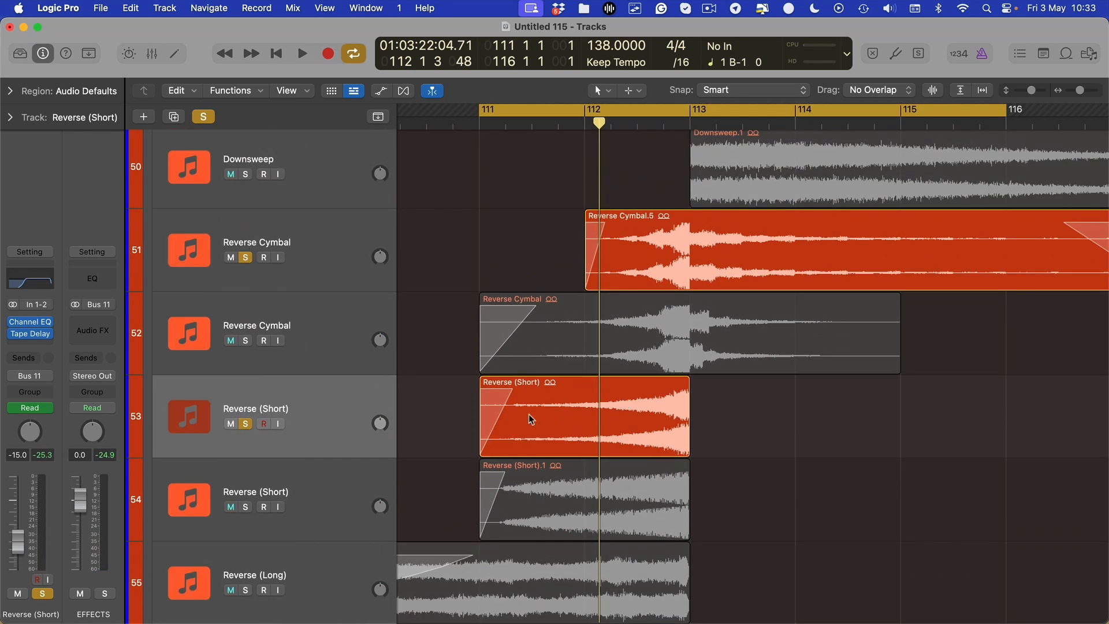
key(space)
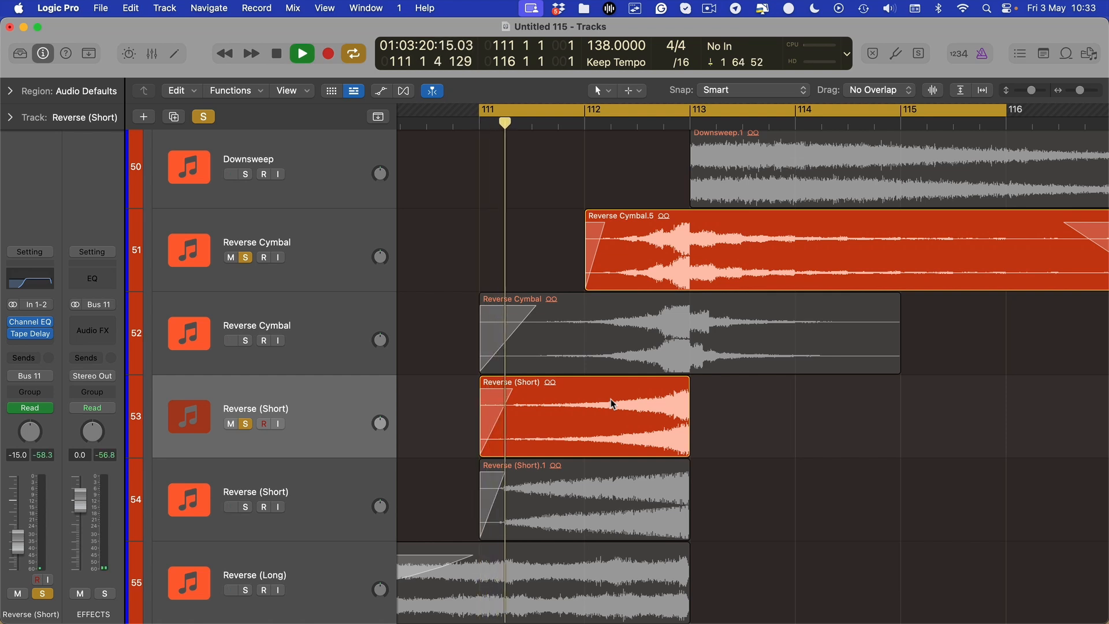
Step: Solo the Reverse Cymbal track 52 in place of the Reverse (Short) track 53 and audition it with track 51 from bar 111
click(247, 333)
click(246, 341)
key(space)
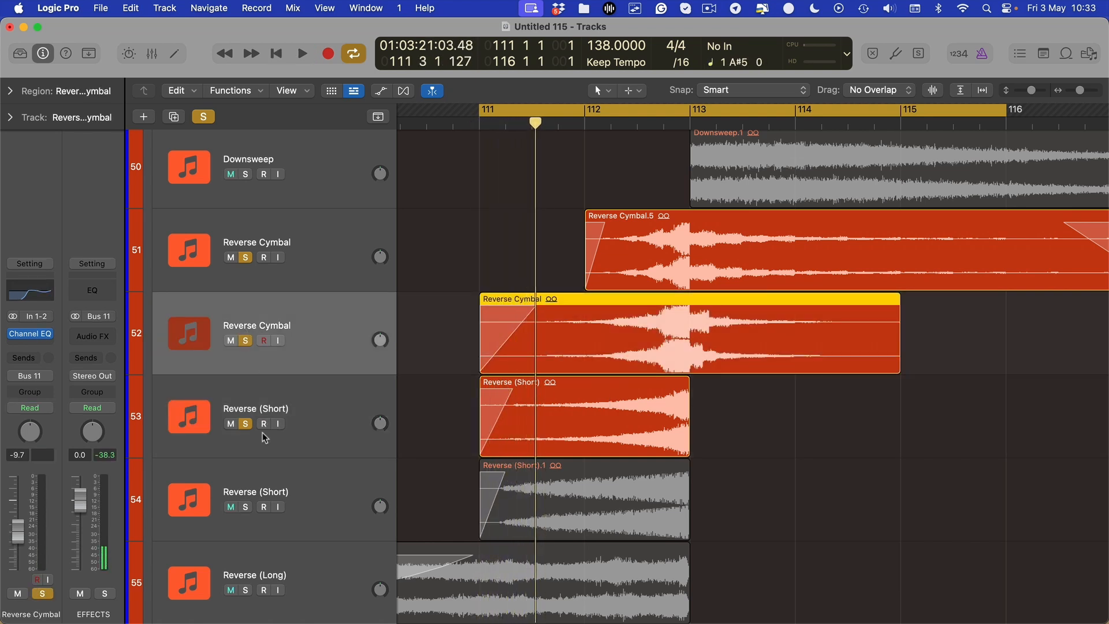
click(246, 424)
key(space)
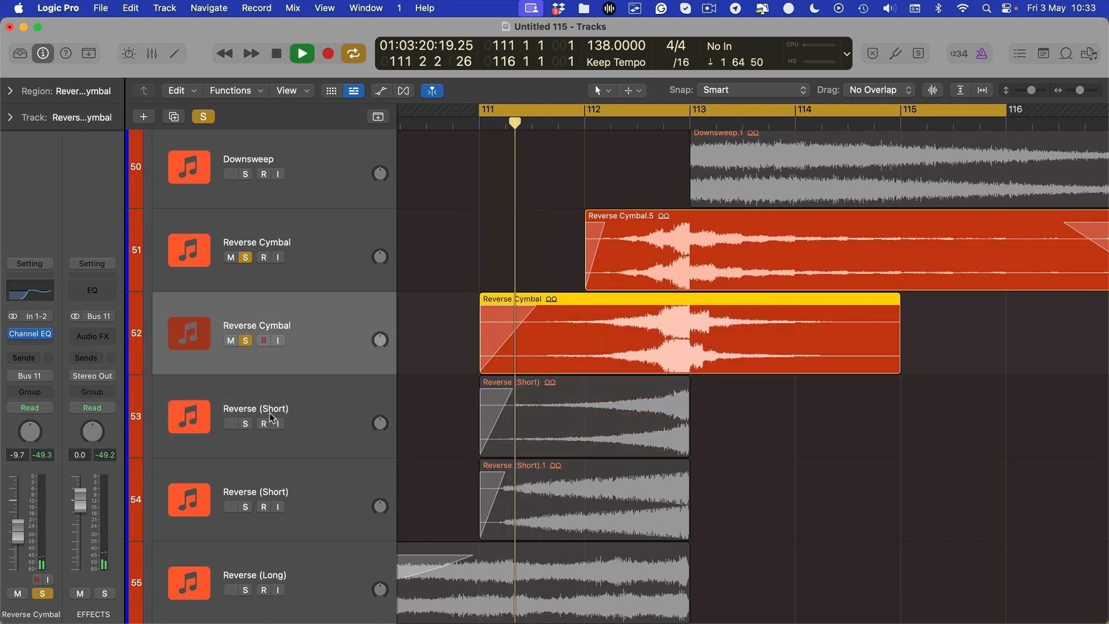
key(space)
key(space)
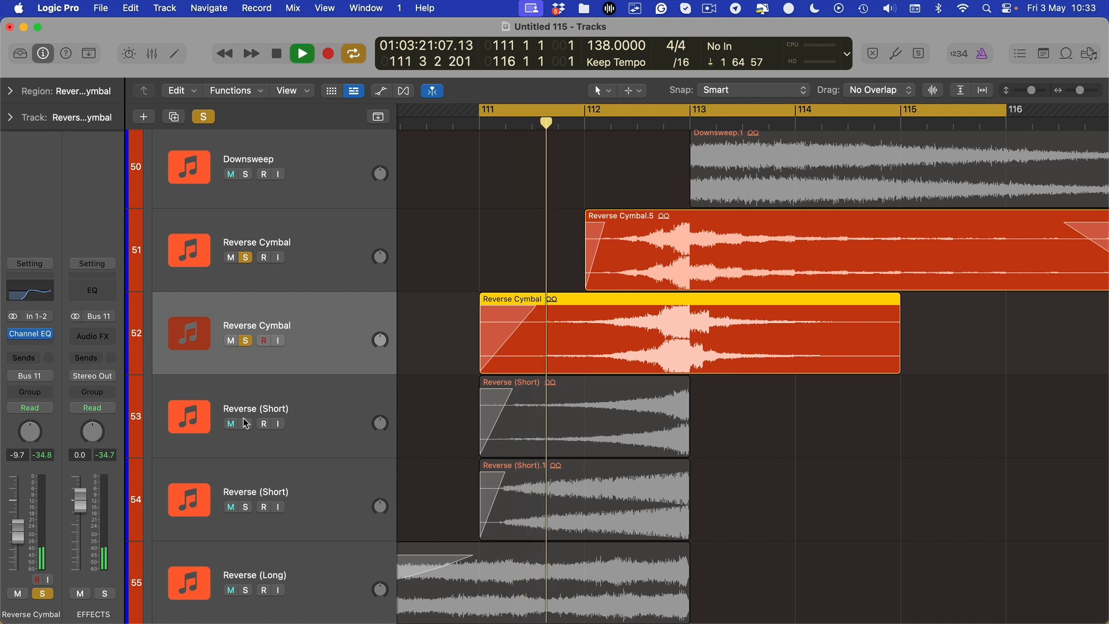
Step: Switch the solo back from Reverse Cymbal track 52 to Reverse (Short) track 53 and audition it from bar 111
key(space)
click(246, 423)
click(245, 340)
key(space)
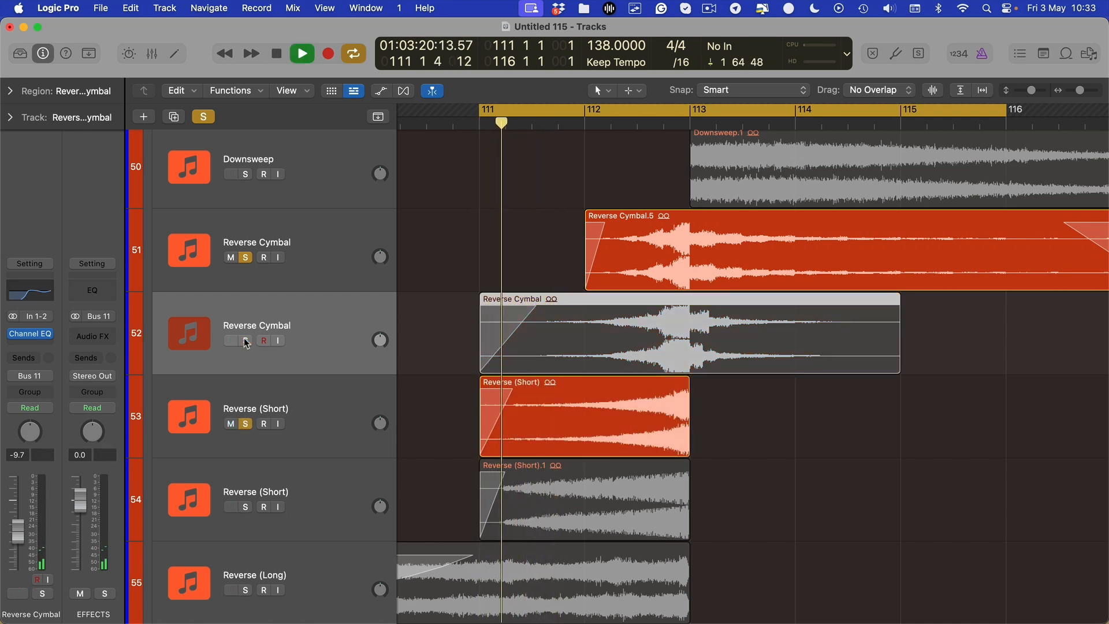
key(space)
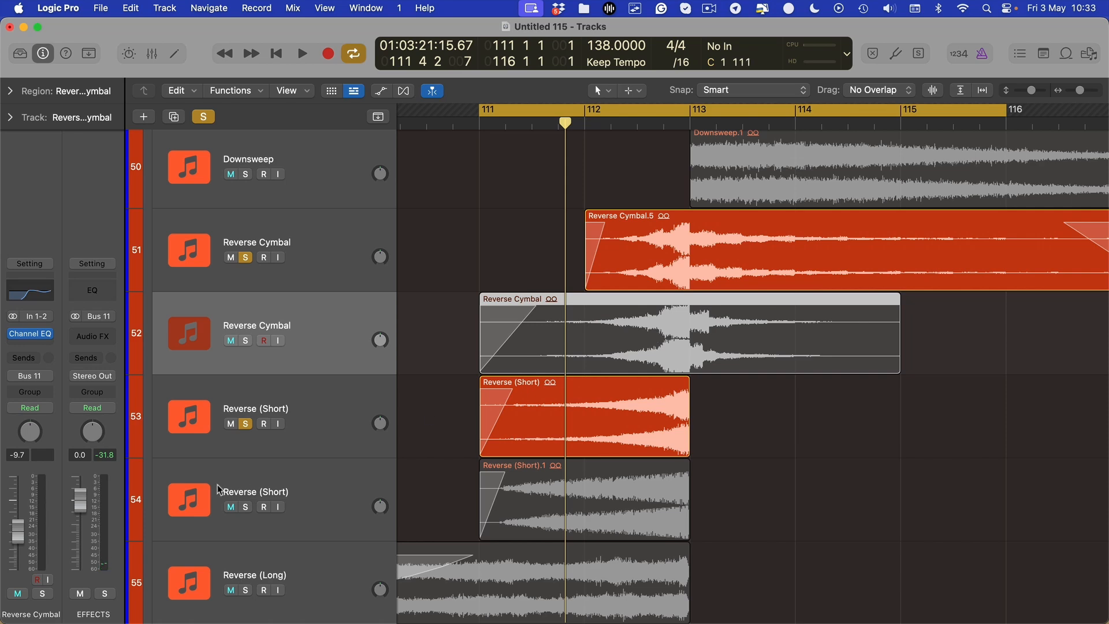
click(304, 436)
scroll(497, 355, down, 2)
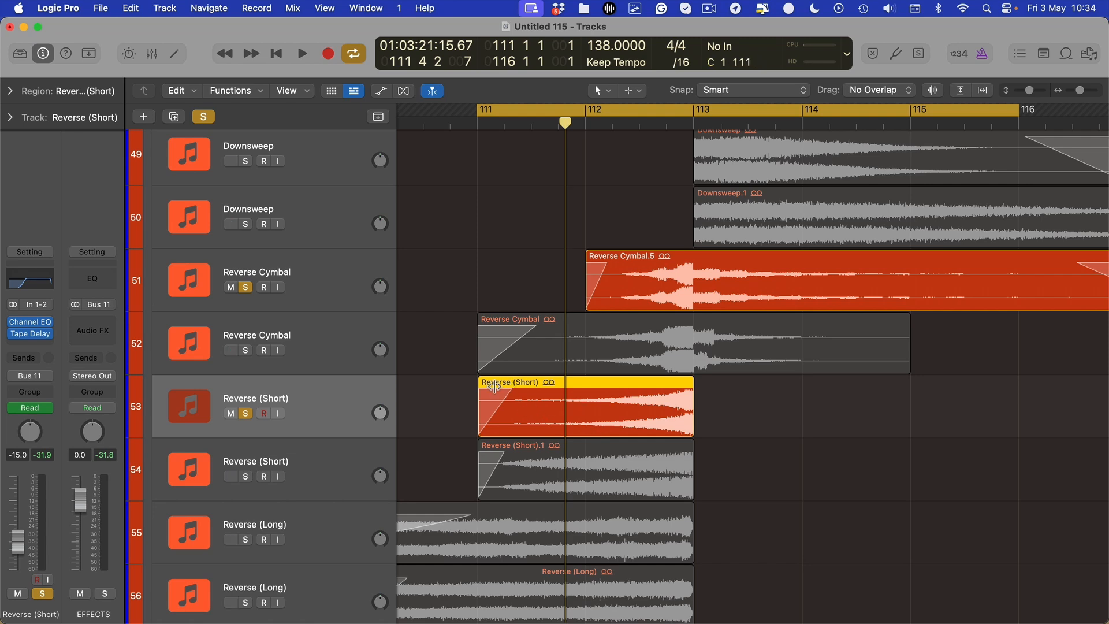
key(space)
scroll(443, 399, up, 2)
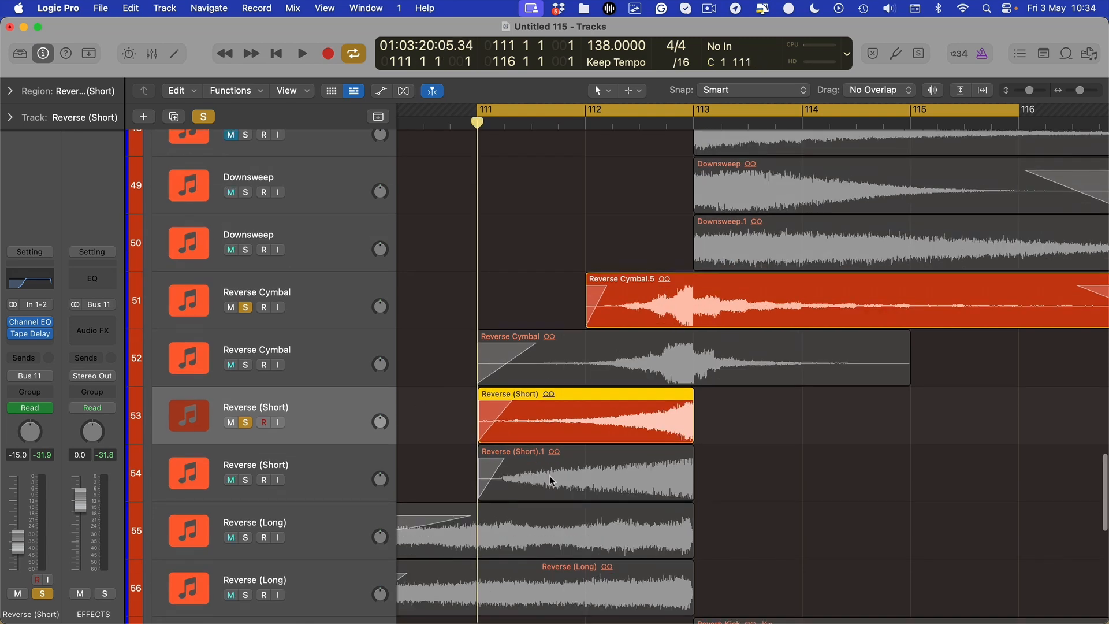
key(super+Down)
click(540, 511)
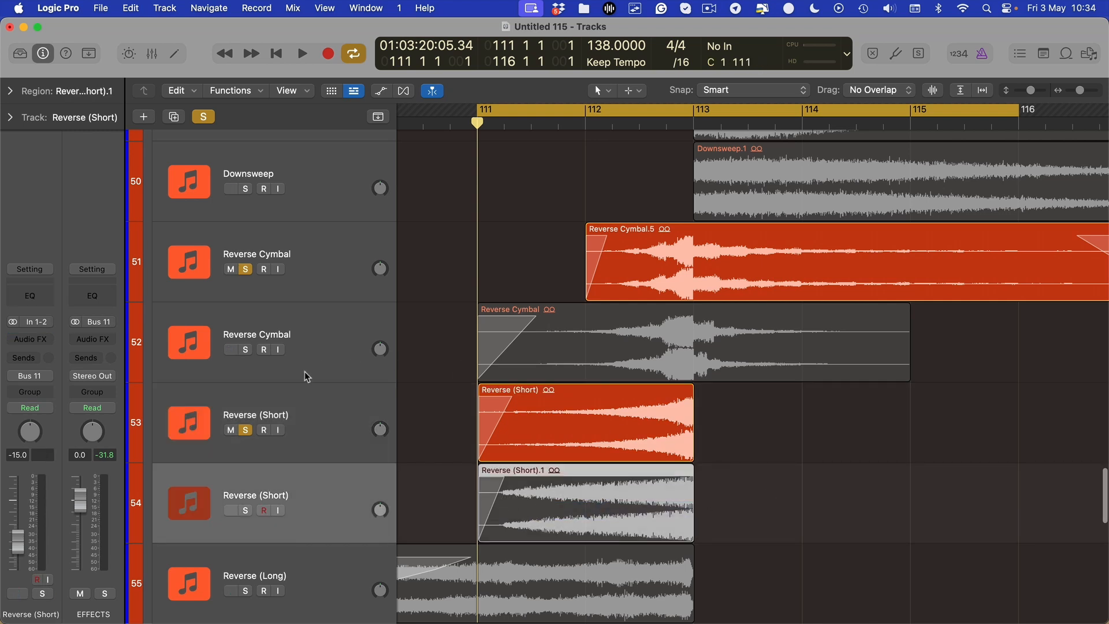
Step: Insert a stereo Renaissance Axx compressor after the Tape Delay on Reverse (Short) track 53 and close the Tape Delay window
click(299, 388)
click(31, 345)
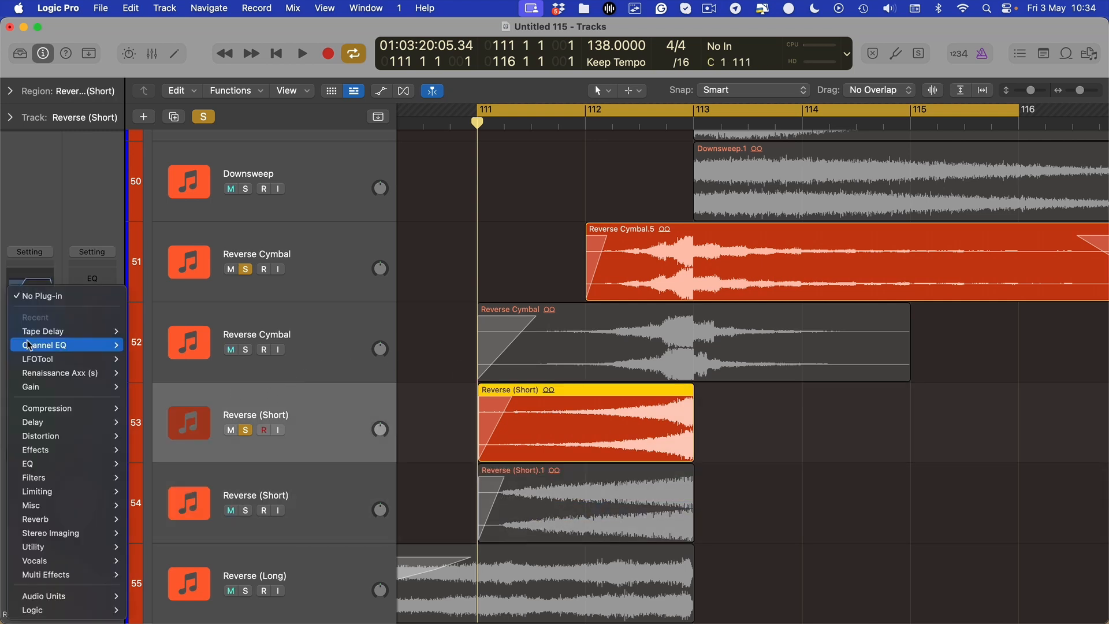
mouse_move(46, 374)
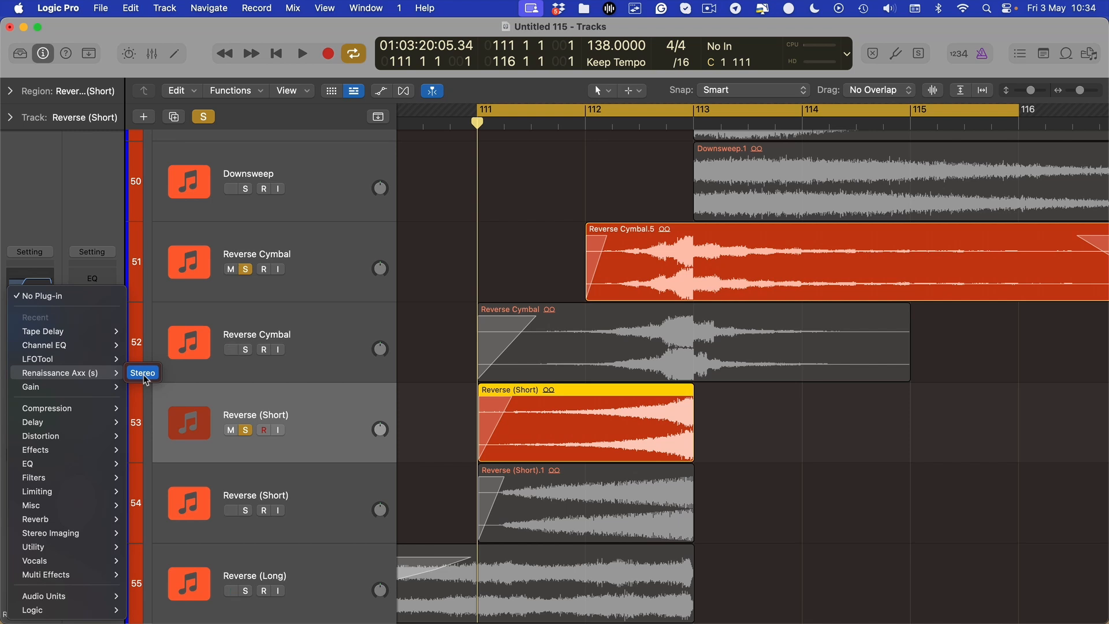
mouse_move(69, 408)
mouse_move(197, 423)
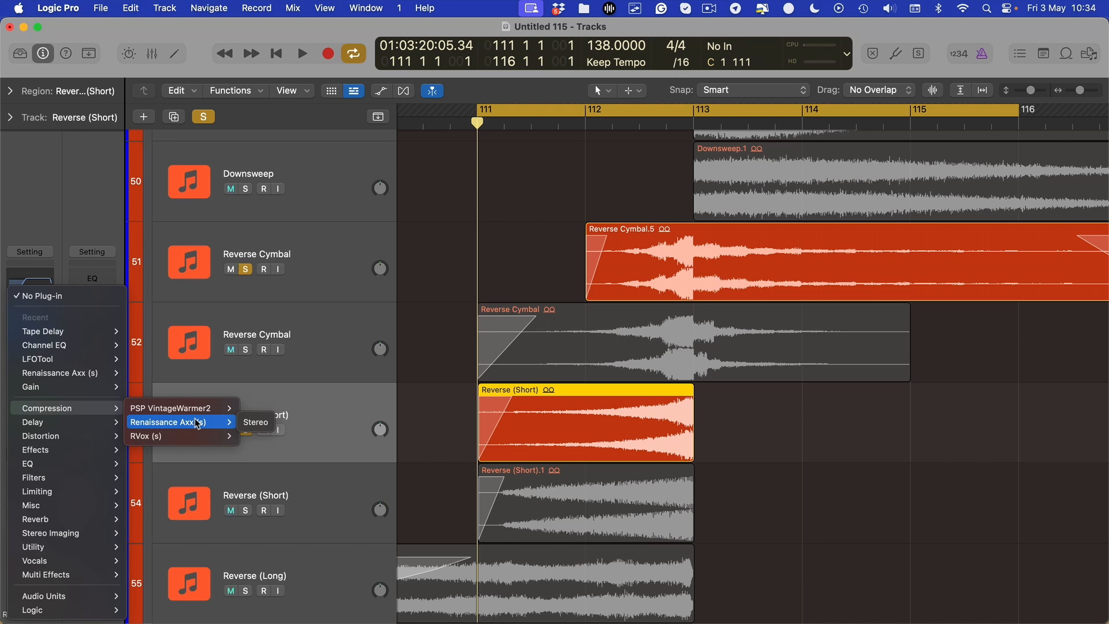
click(256, 422)
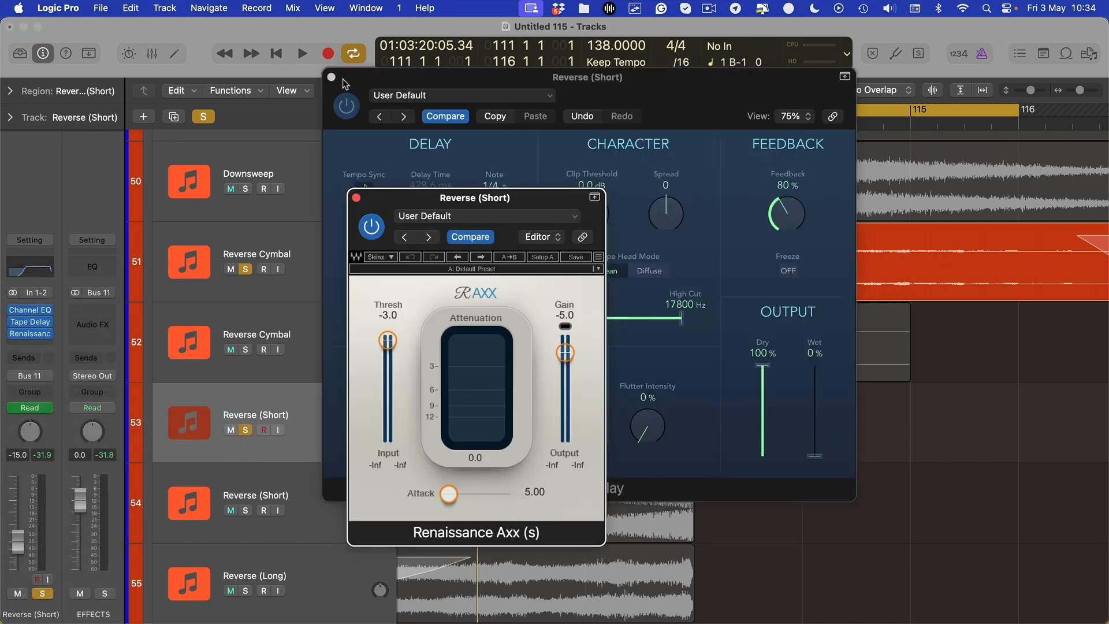
click(344, 83)
click(331, 77)
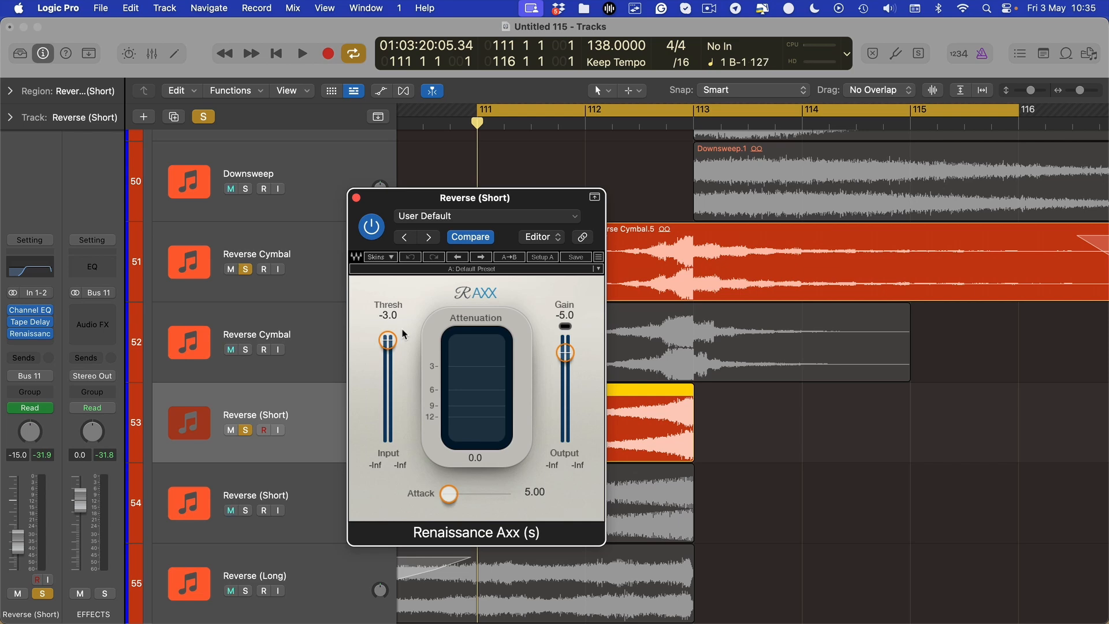
Step: During playback, set the Renaissance Axx threshold to -11.3 and its gain to -3.0 on Reverse (Short) track 53
key(space)
drag(388, 341, 387, 356)
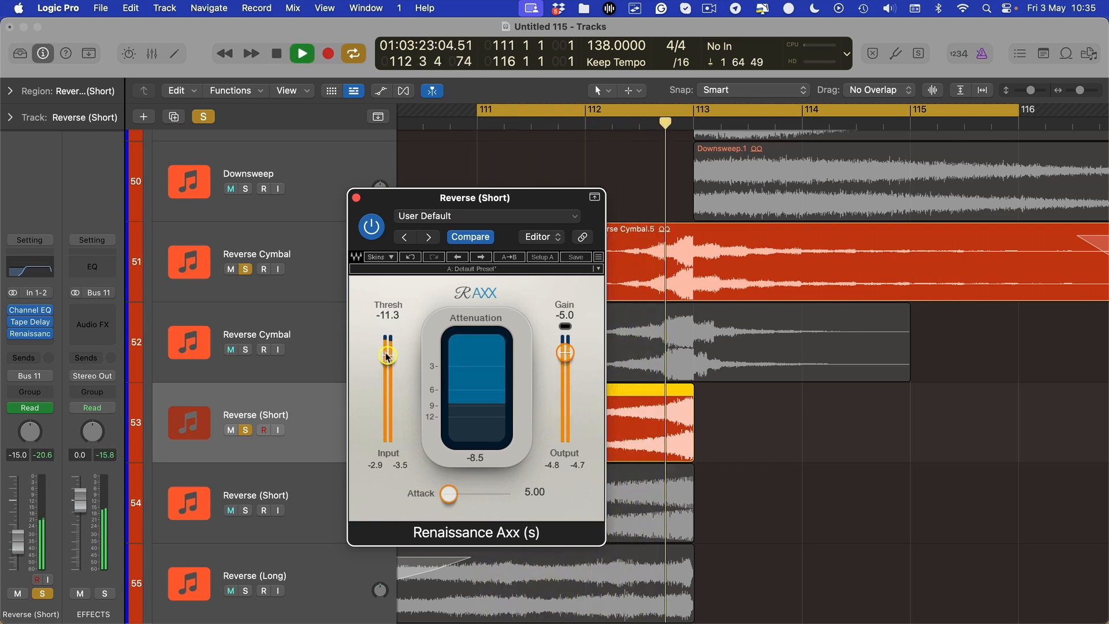
drag(565, 353, 565, 346)
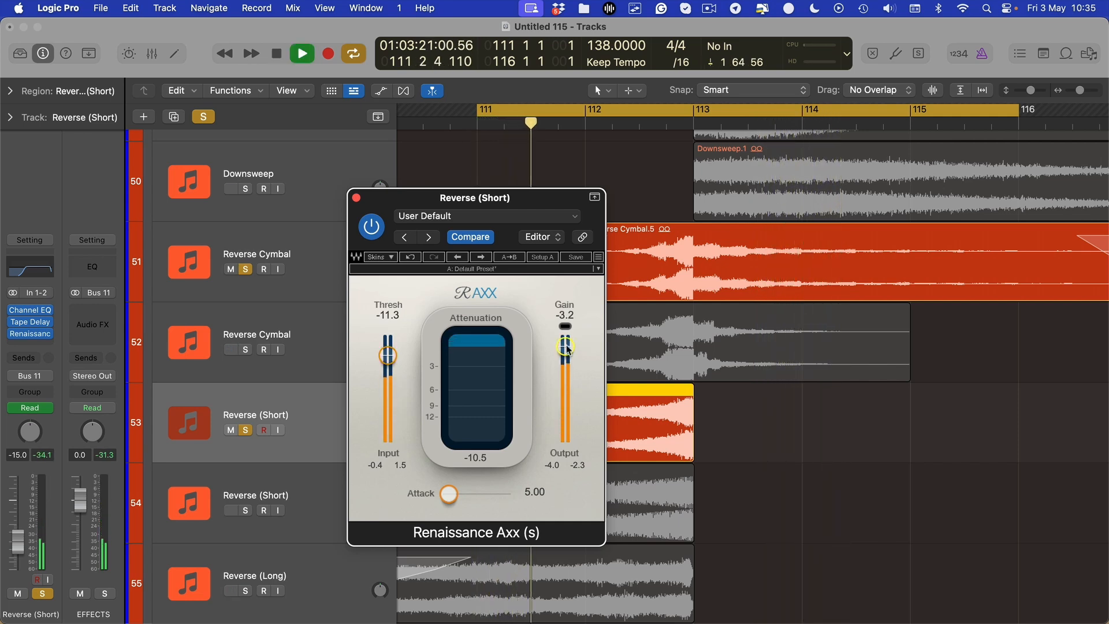
drag(566, 347, 565, 346)
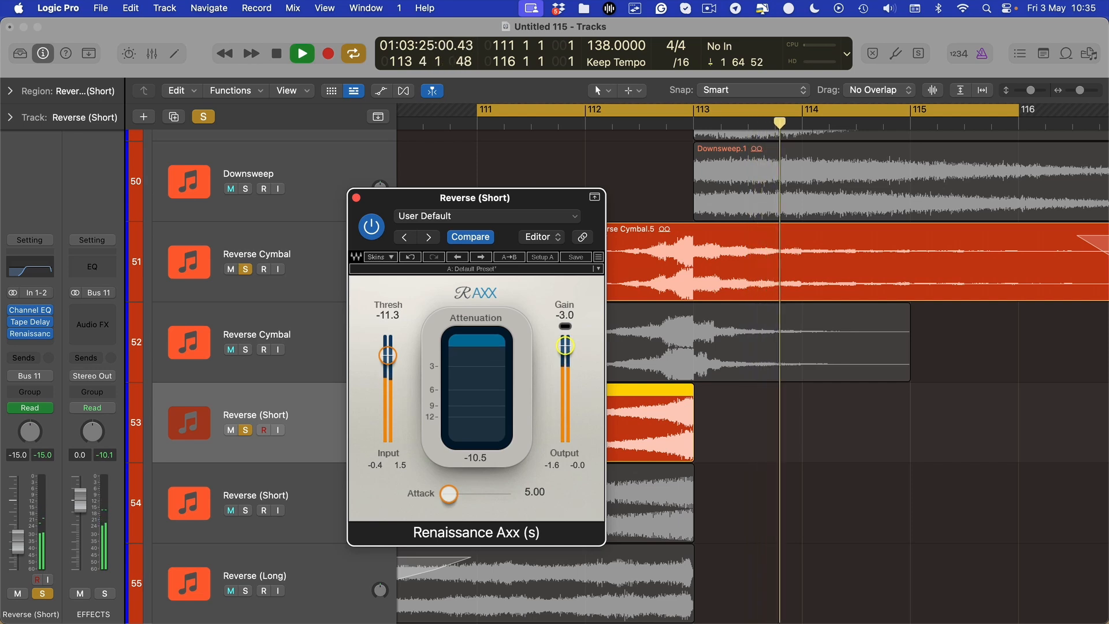
Step: Hide the plug-in windows and replay the soloed reverse effects from bar 111 with the compressor active
key(space)
key(space)
key(v)
key(v)
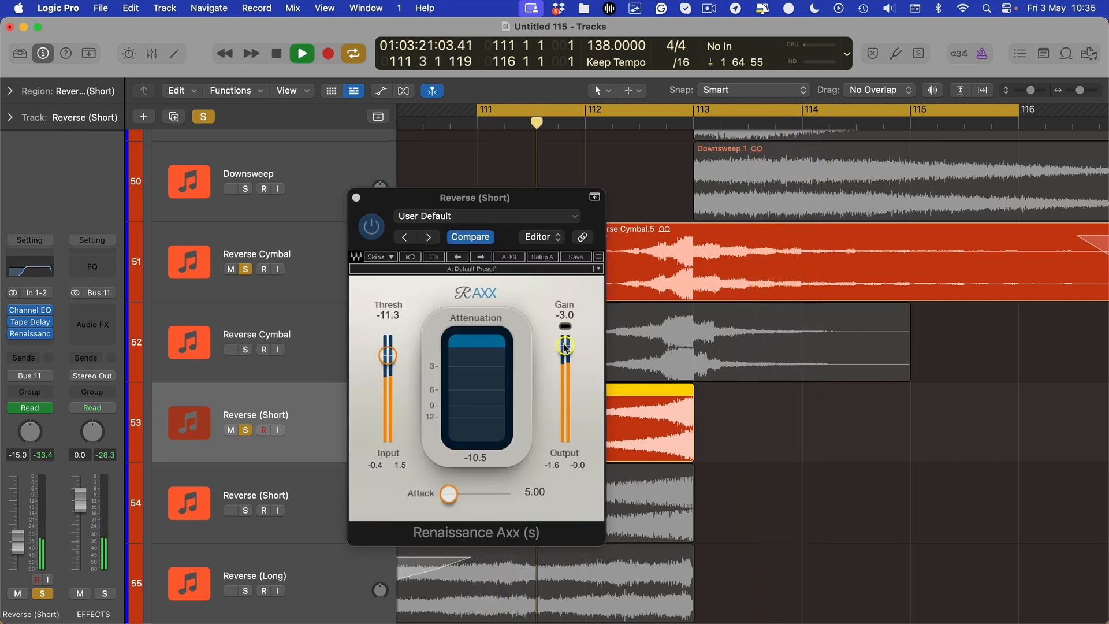
key(space)
key(v)
key(space)
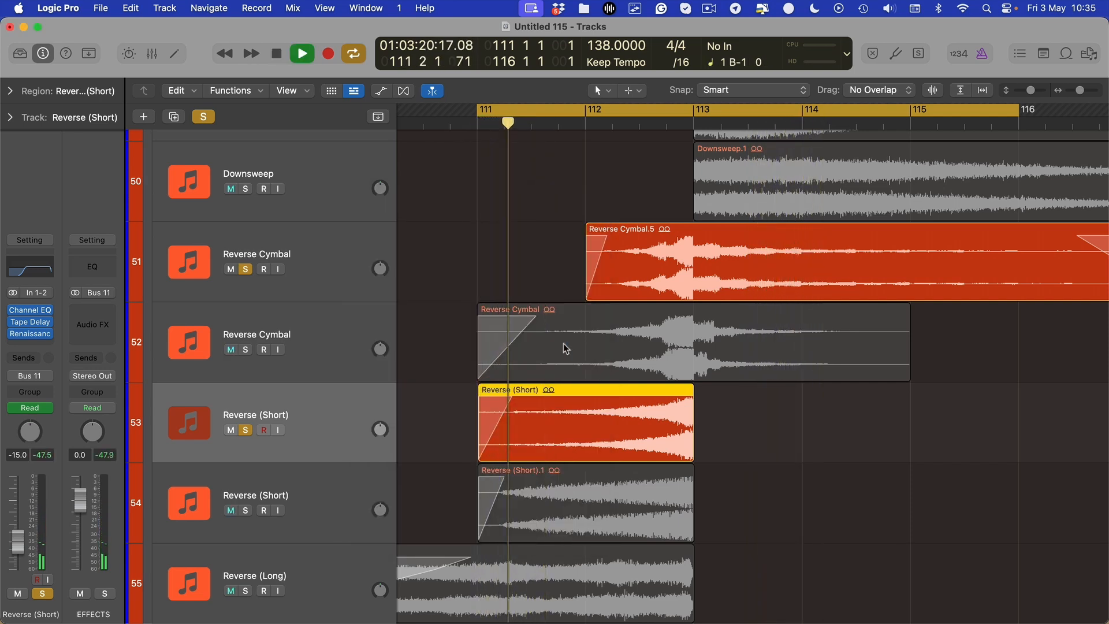
key(space)
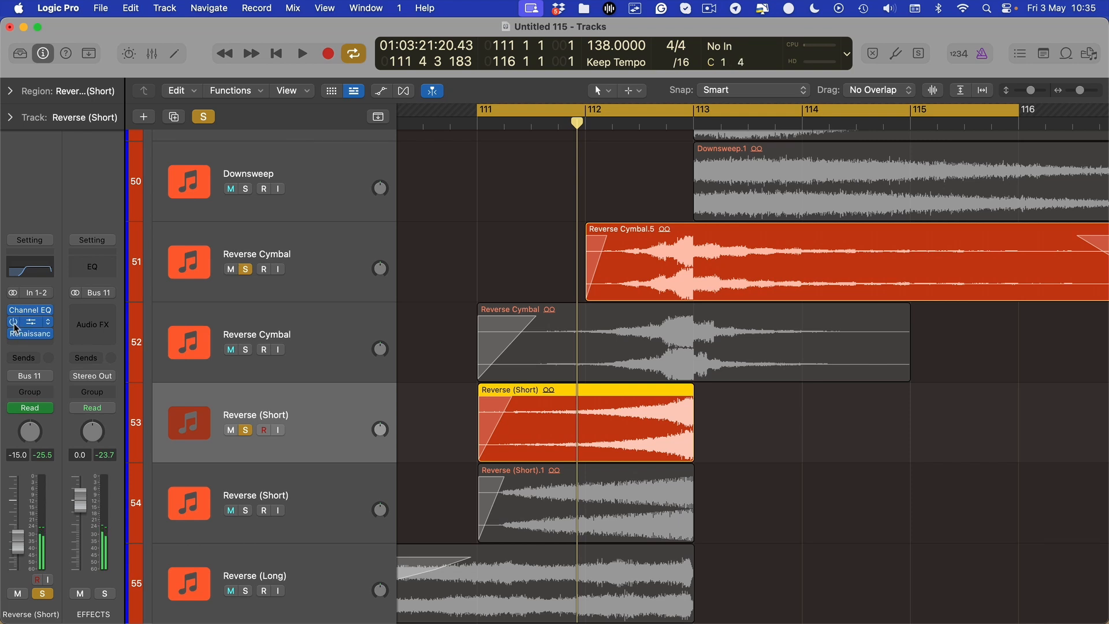
key(space)
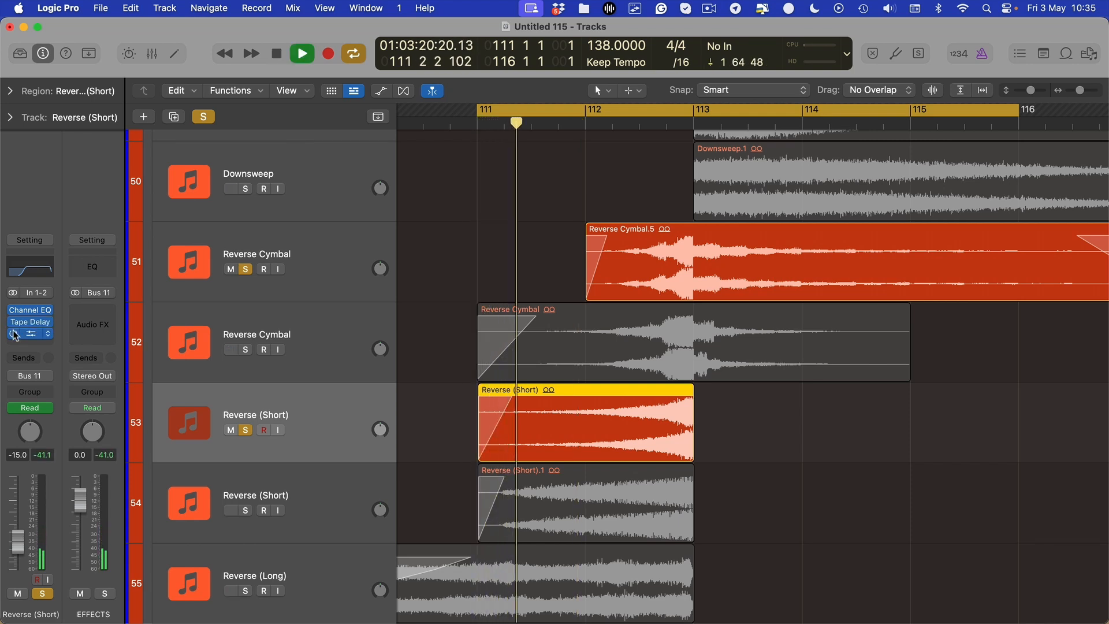
Step: Compare Reverse (Short) track 53 with the Renaissance Axx bypassed and enabled, leaving the compressor enabled
key(space)
click(14, 335)
key(space)
key(space)
key(space)
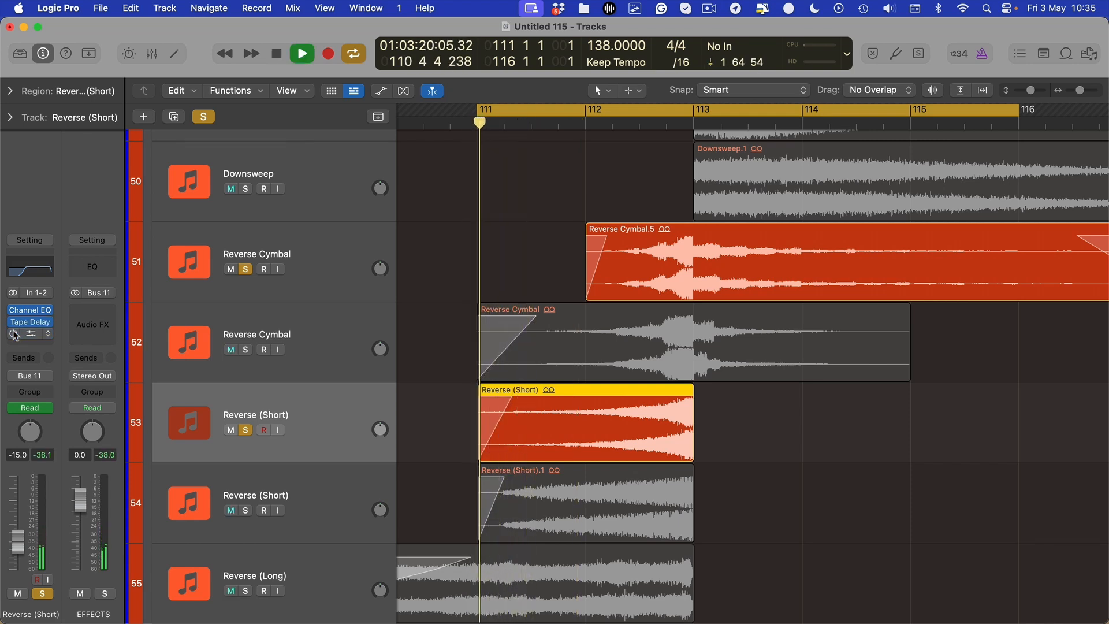
key(space)
key(space)
key(space)
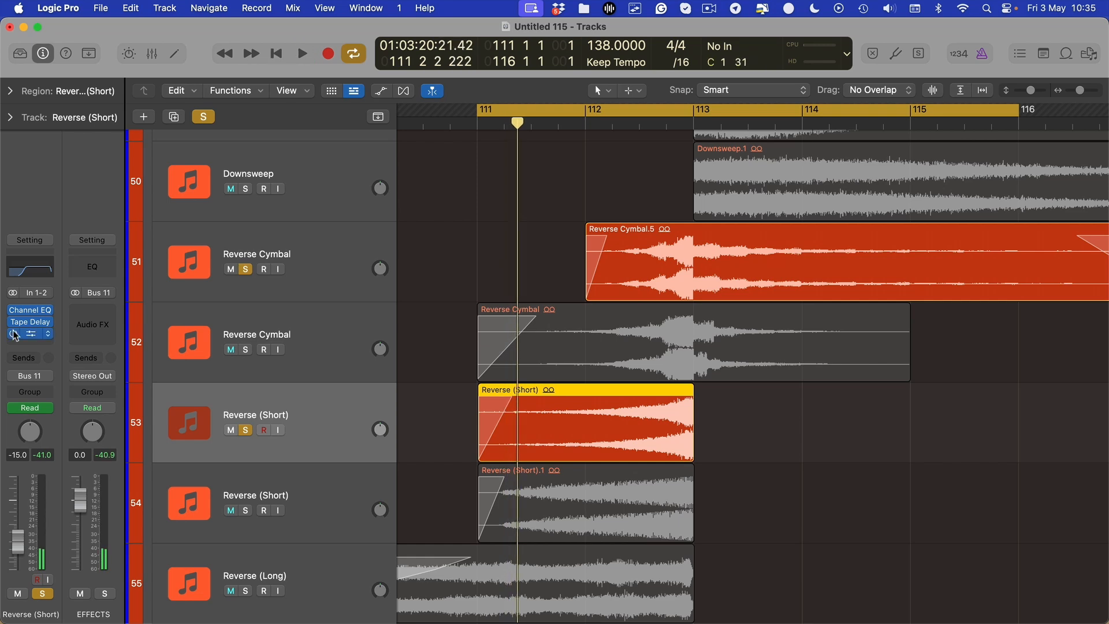
click(14, 334)
key(space)
key(space)
Step: Select the Reverse (Short) track 54 and extend the end of the cycle range to bar 117
scroll(800, 422, down, 3)
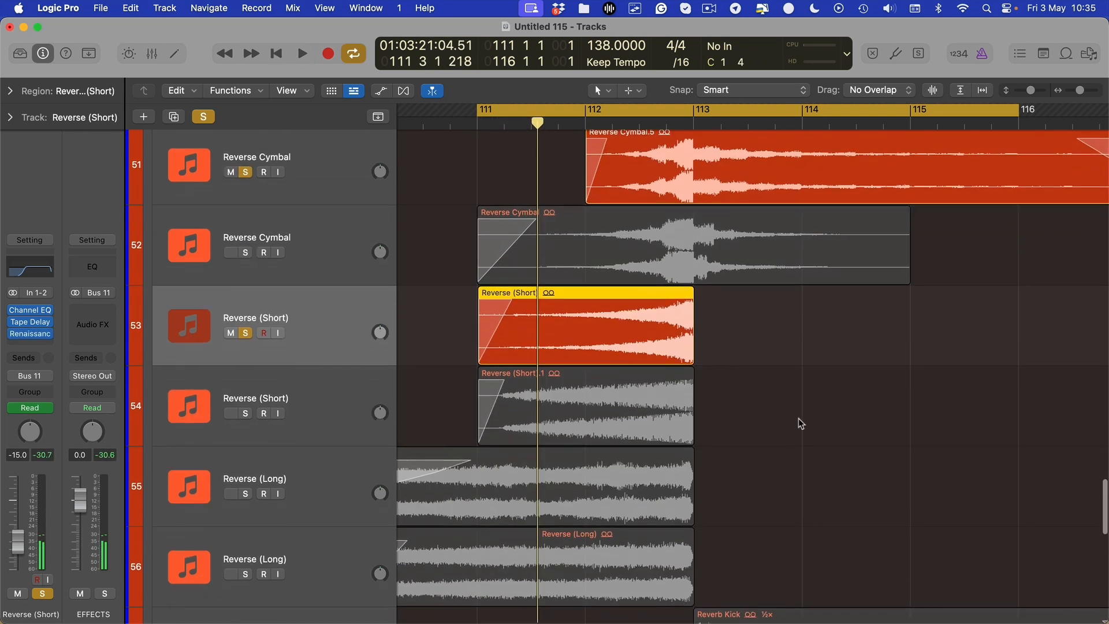
scroll(810, 427, up, 3)
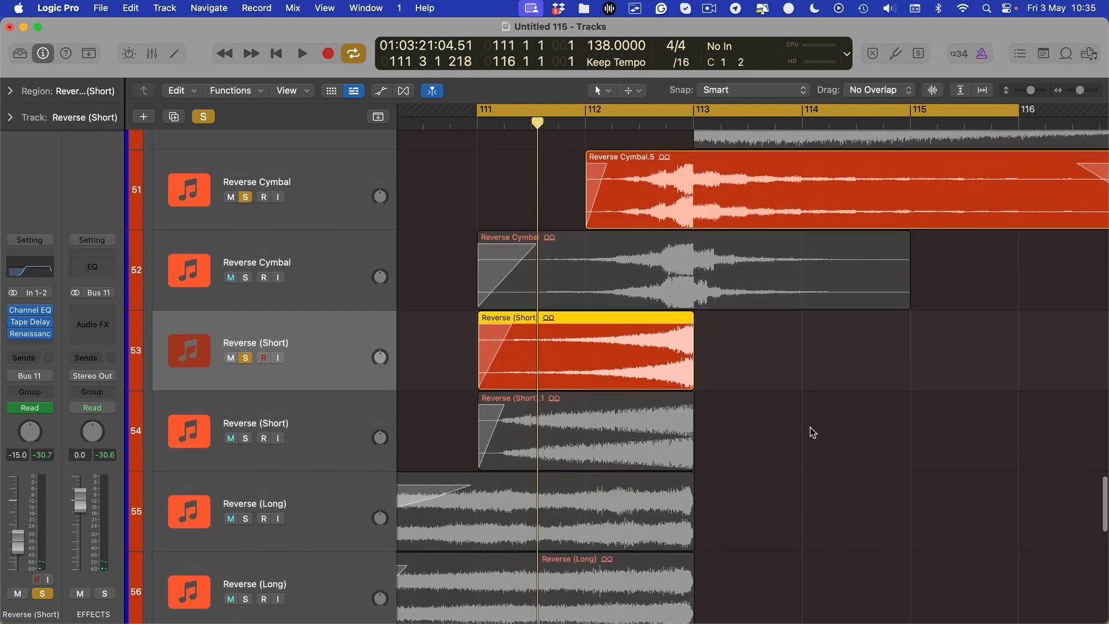
key(space)
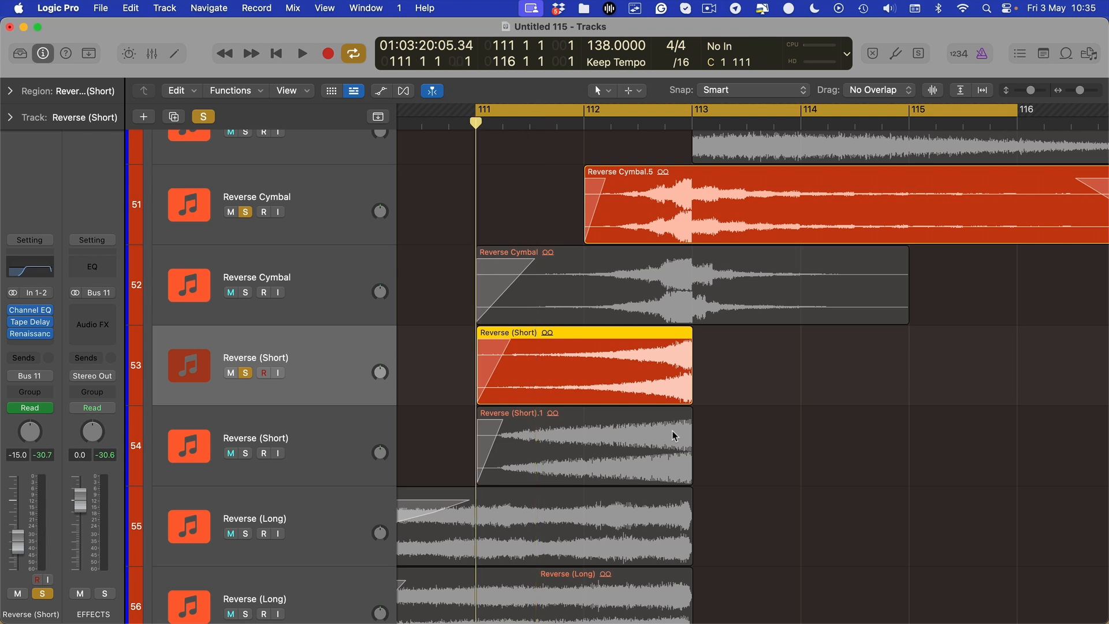
click(310, 431)
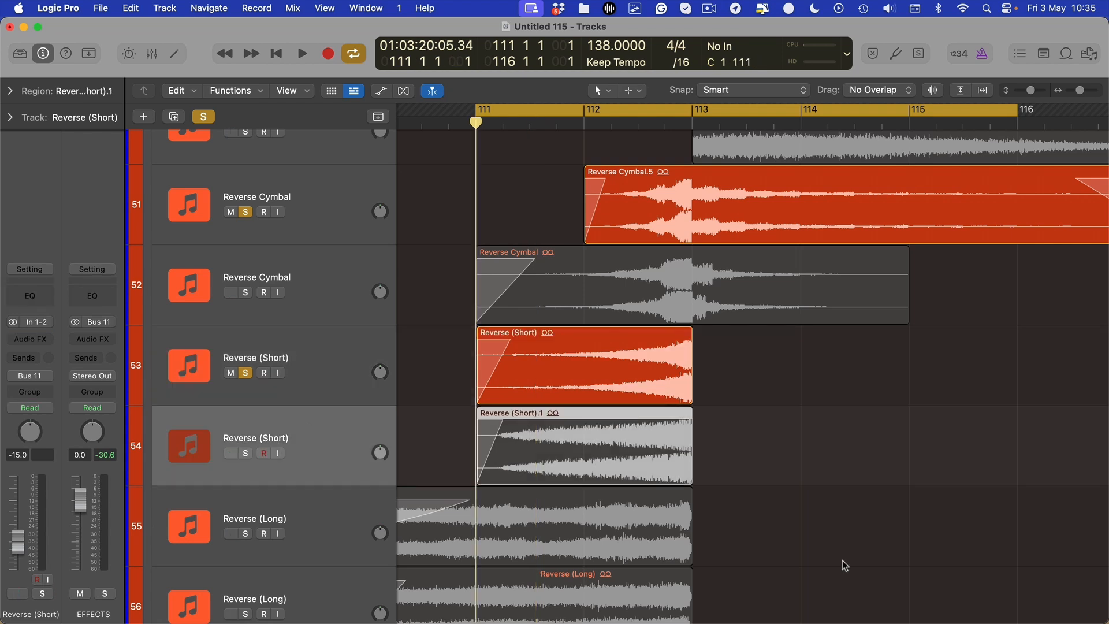
scroll(803, 509, up, 1)
scroll(802, 508, right, 1)
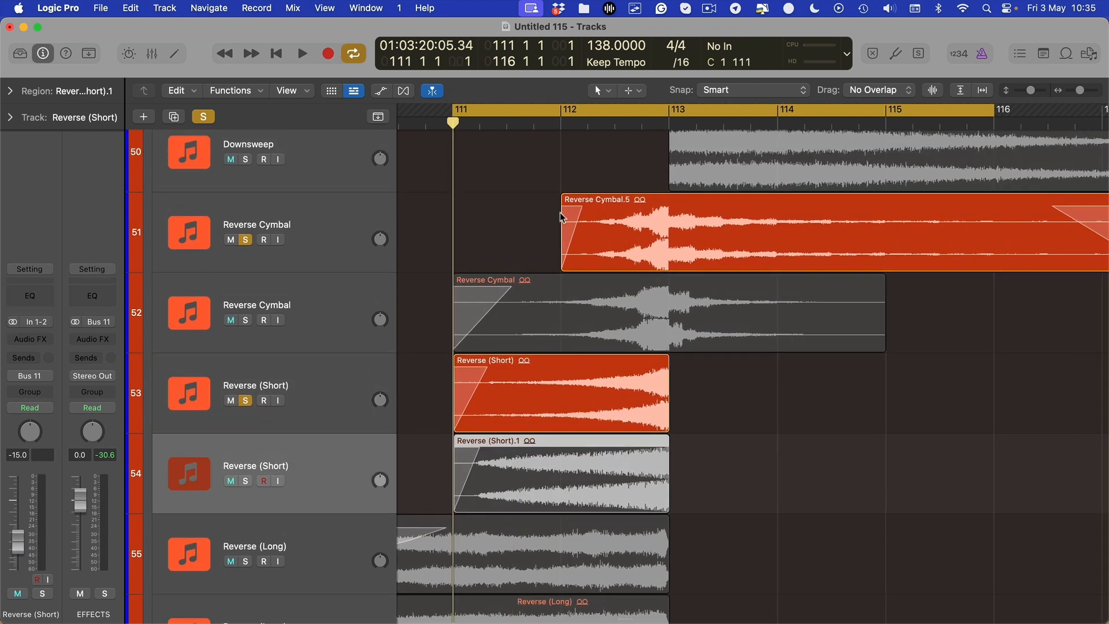
click(489, 110)
drag(992, 110, 1101, 112)
scroll(391, 421, up, 2)
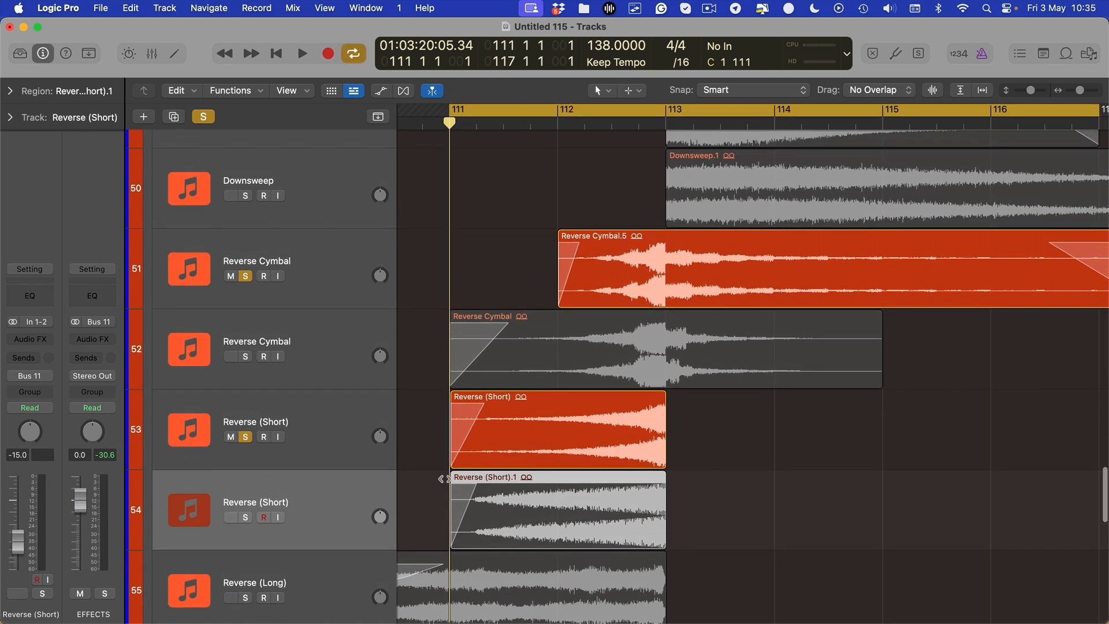
Step: Add a Channel EQ to Reverse (Short) track 54, solo it in place of track 53 and start playback
click(32, 298)
click(251, 519)
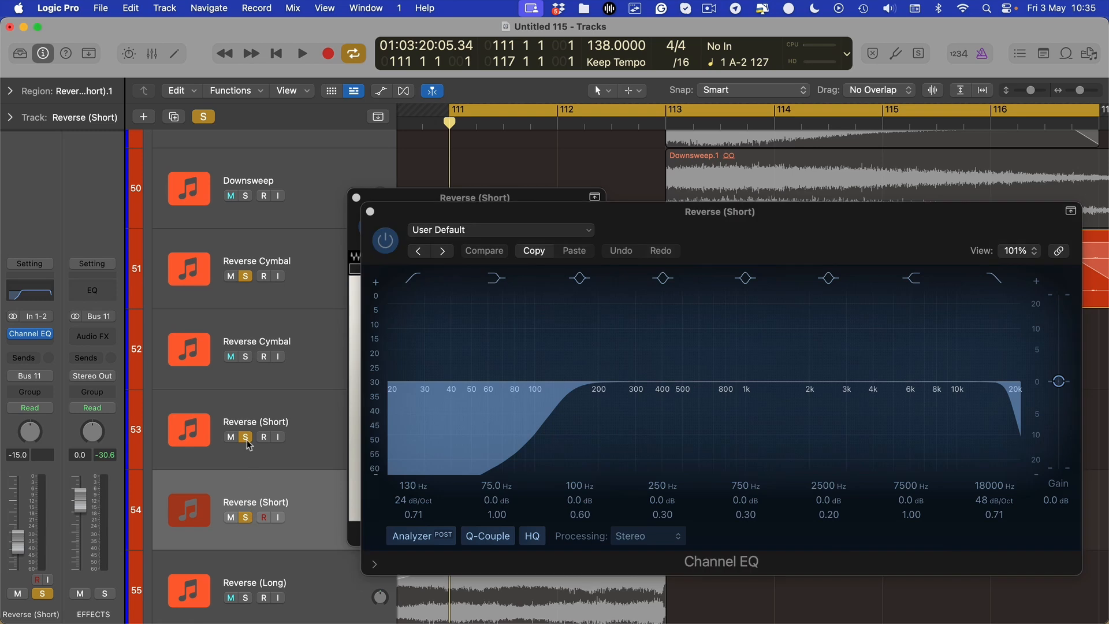
key(space)
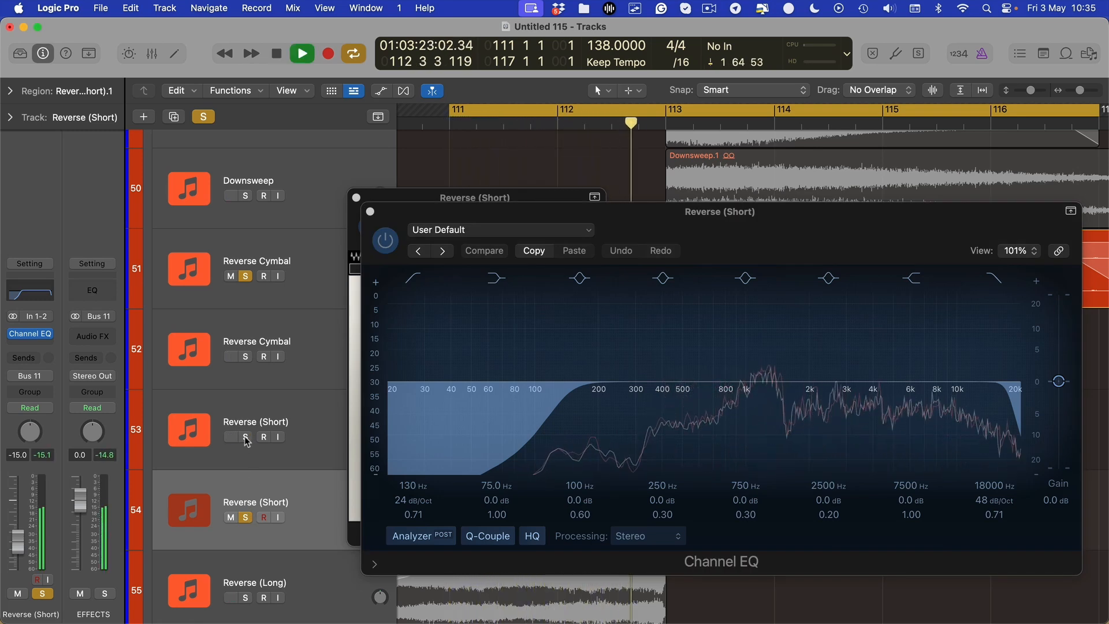
Step: Raise the Channel EQ low cut on Reverse (Short) track 54 to 250 Hz at 24 dB/Oct while auditioning
drag(560, 402, 622, 402)
key(space)
key(space)
drag(407, 481, 408, 488)
key(space)
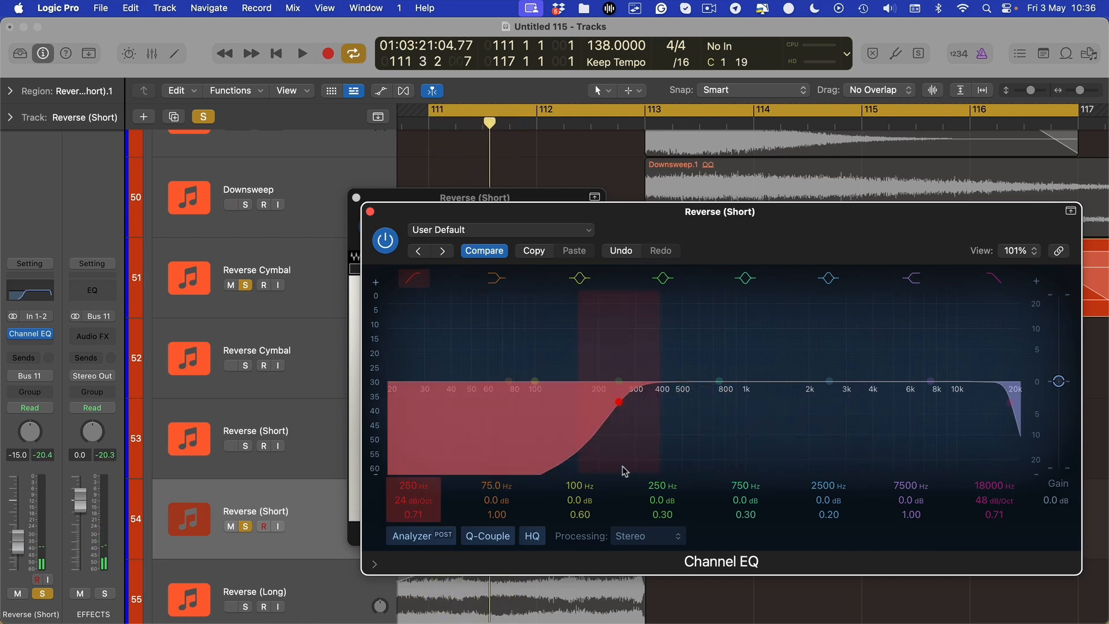
Step: Unsolo Reverse Cymbal track 51 and set the cycle range from bar 112 to about 115 2
key(v)
key(super+Up)
scroll(615, 466, up, 1)
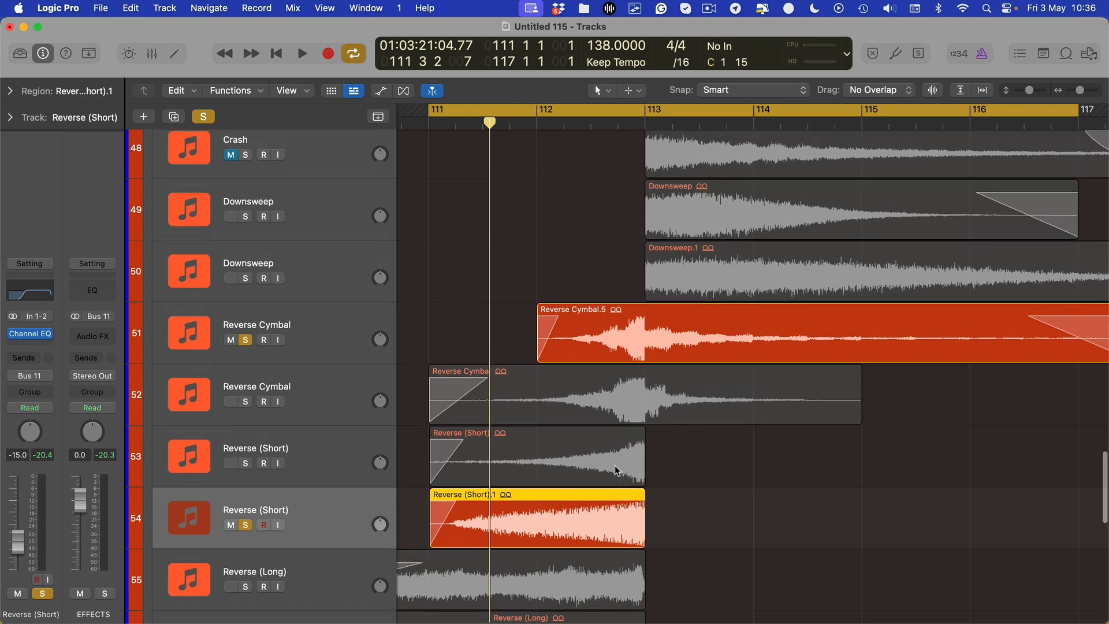
key(super+Up)
click(241, 330)
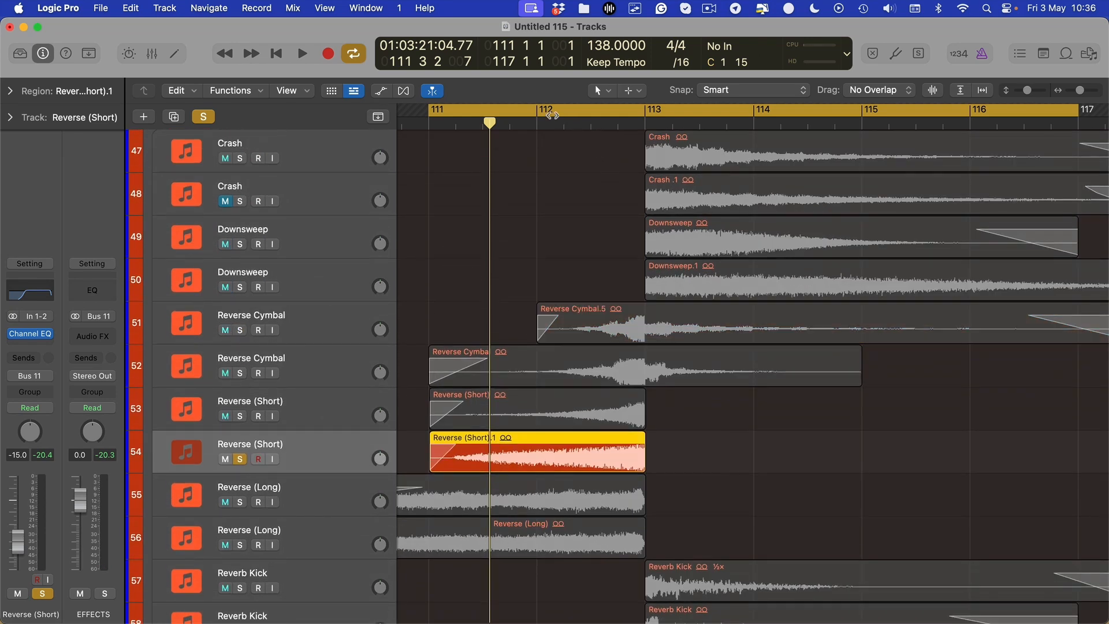
drag(554, 115, 909, 116)
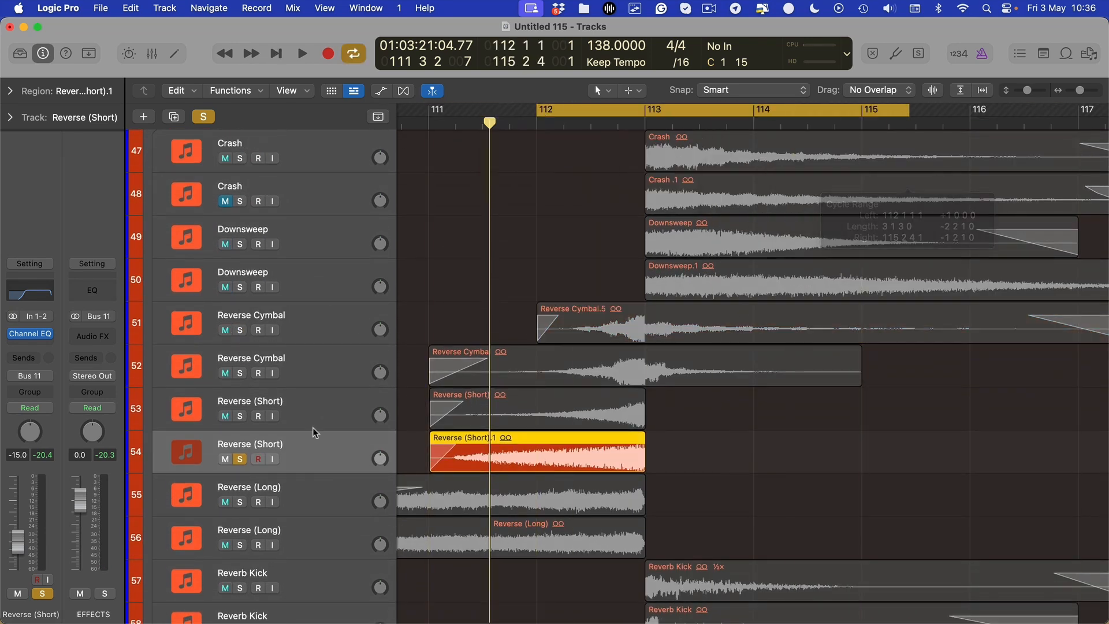
Step: Add a stereo Tape Delay after the Channel EQ on Reverse (Short) track 54
click(33, 347)
click(462, 462)
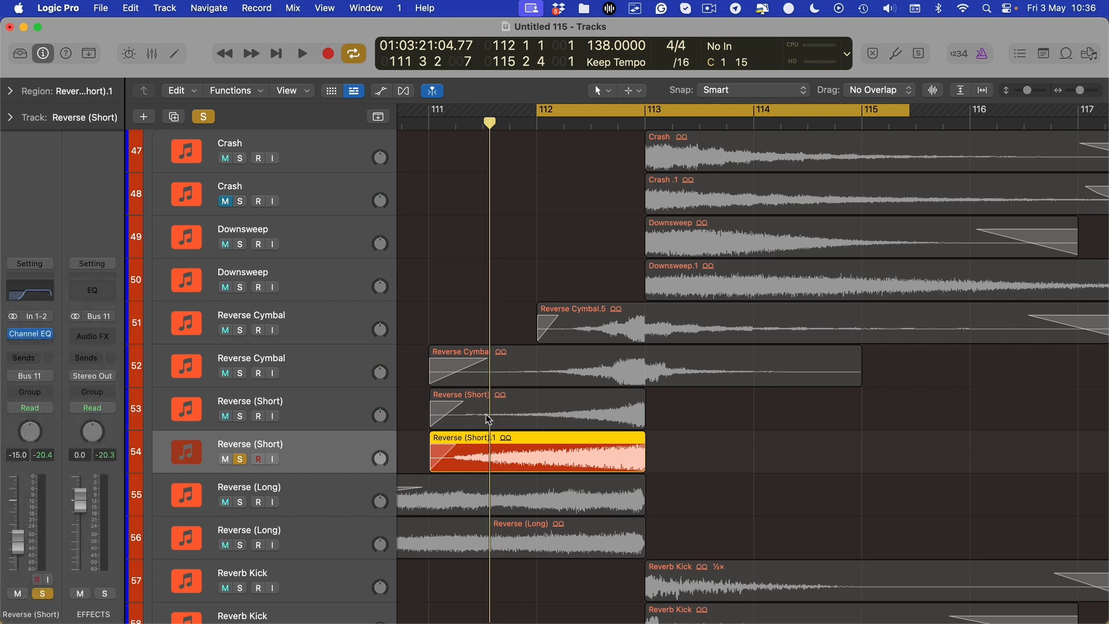
key(super+Down)
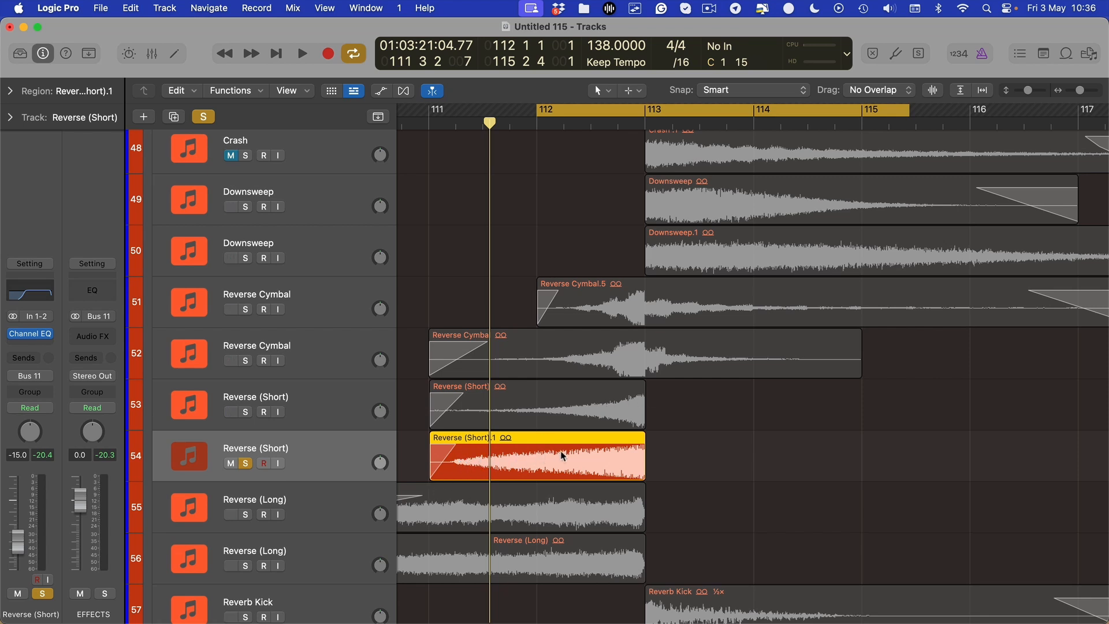
click(45, 345)
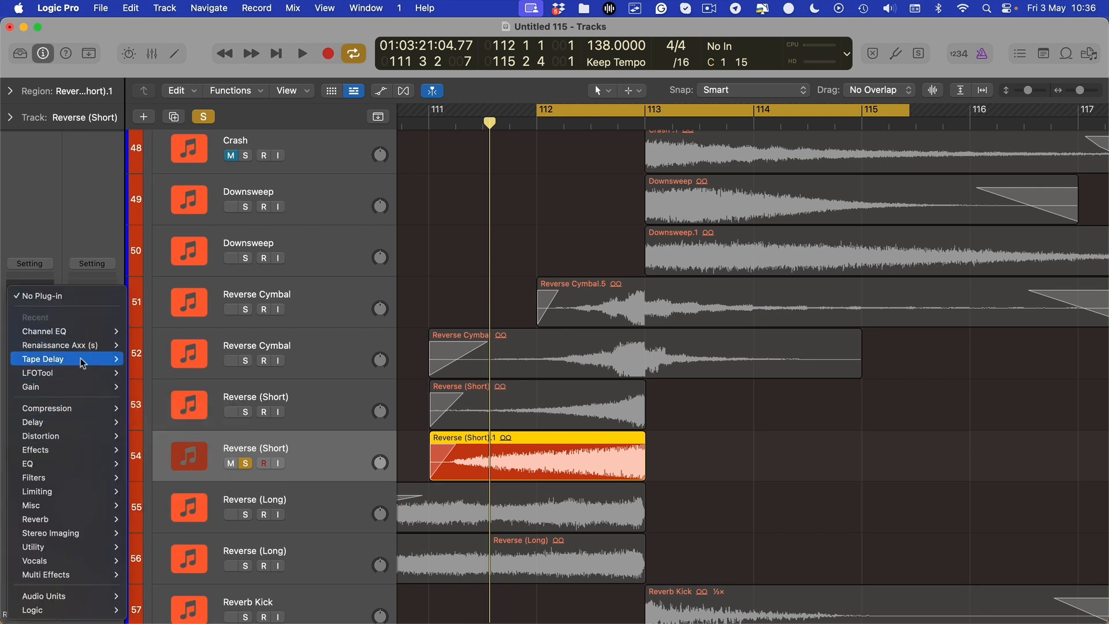
mouse_move(82, 362)
click(147, 359)
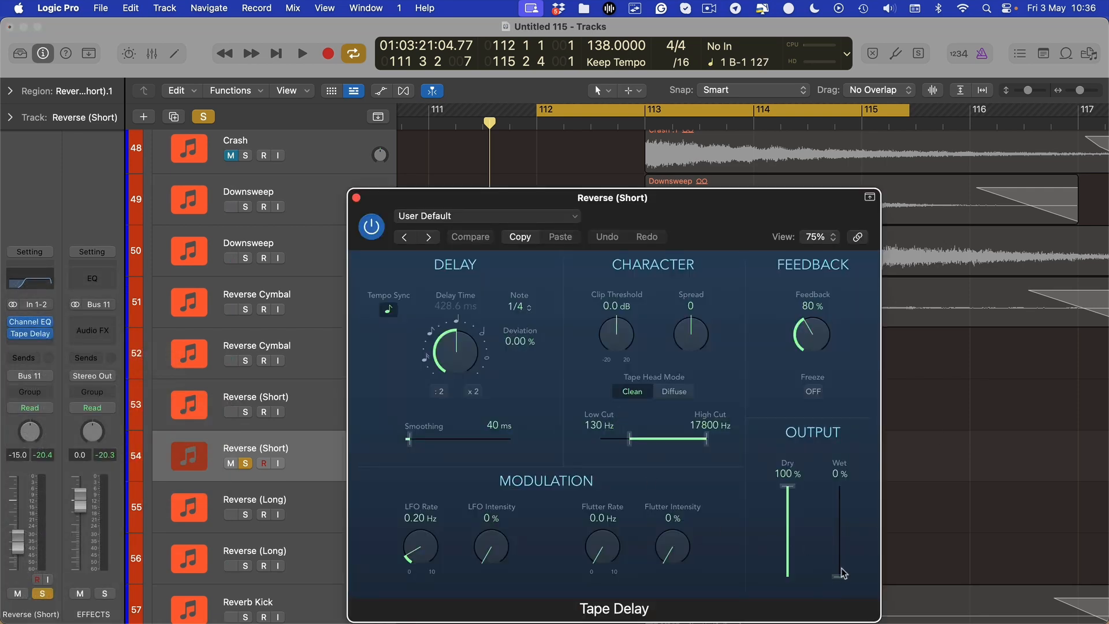
Step: Automate the Tape Delay's Wet on track 54 from 0% just before bar 113 to 20% at bar 113, falling to 0% at bar 115
key(a)
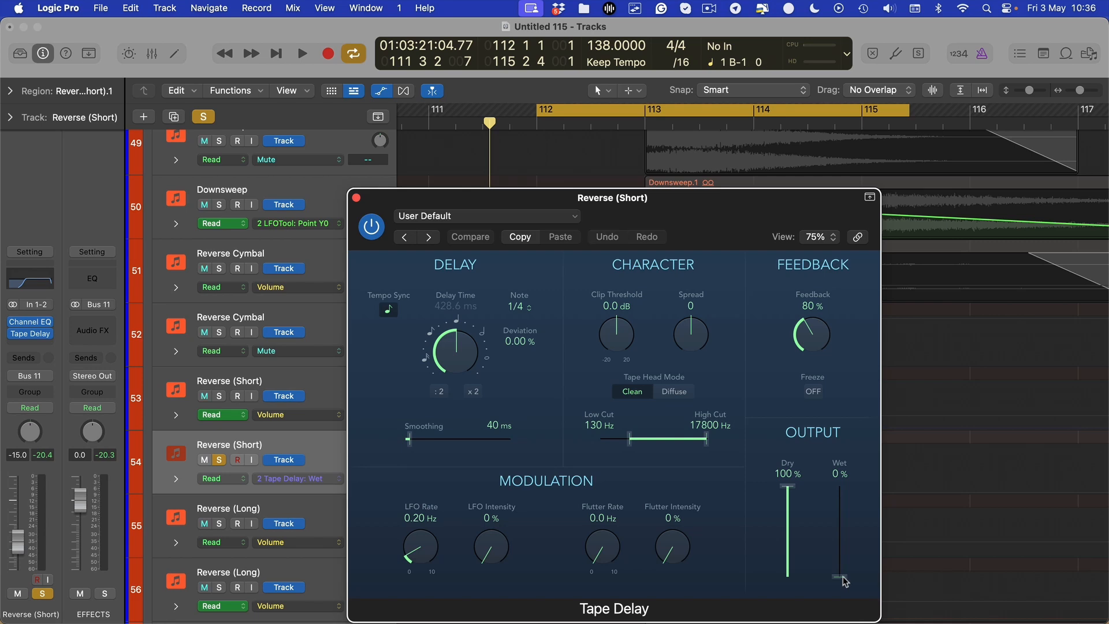
key(super+w)
key(super+Right)
key(super+Right)
key(super+Down)
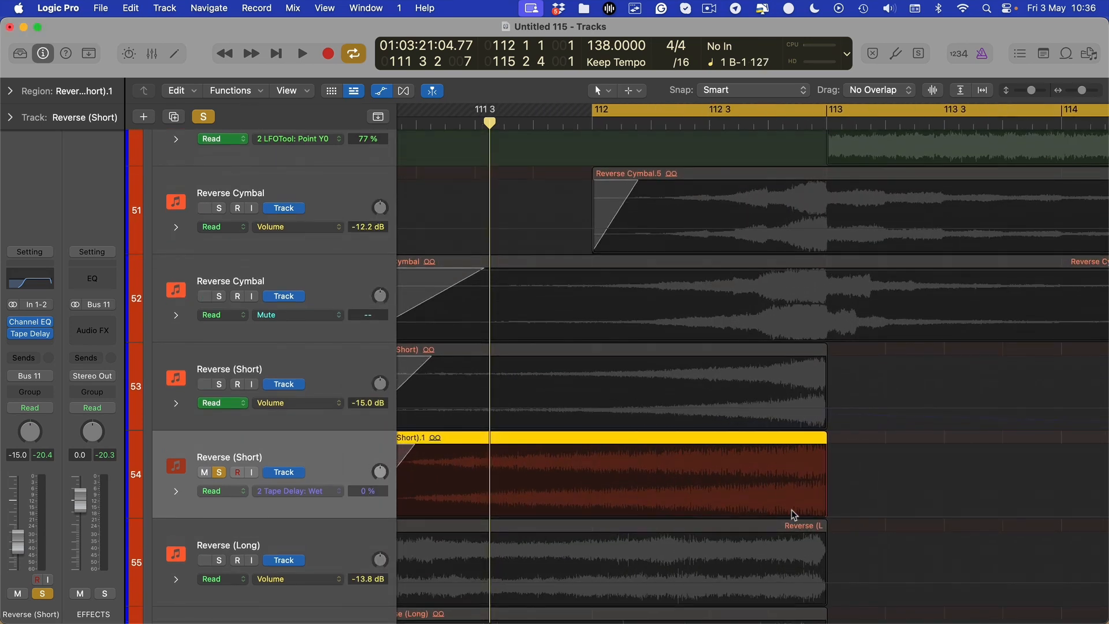
click(781, 517)
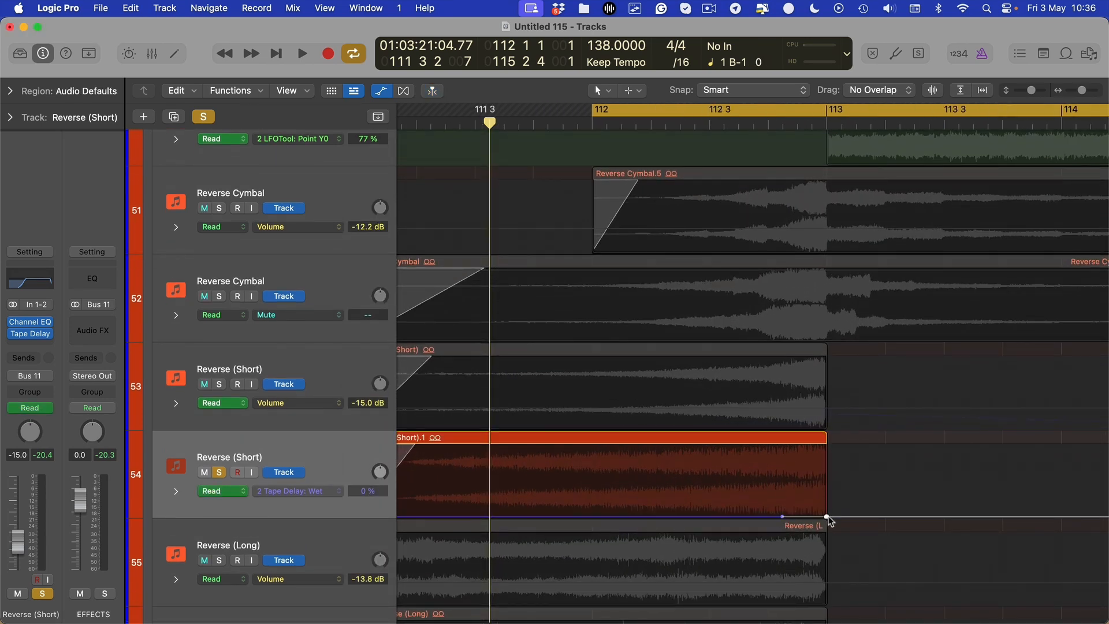
drag(826, 516, 791, 516)
scroll(826, 506, right, 5)
scroll(631, 527, right, 2)
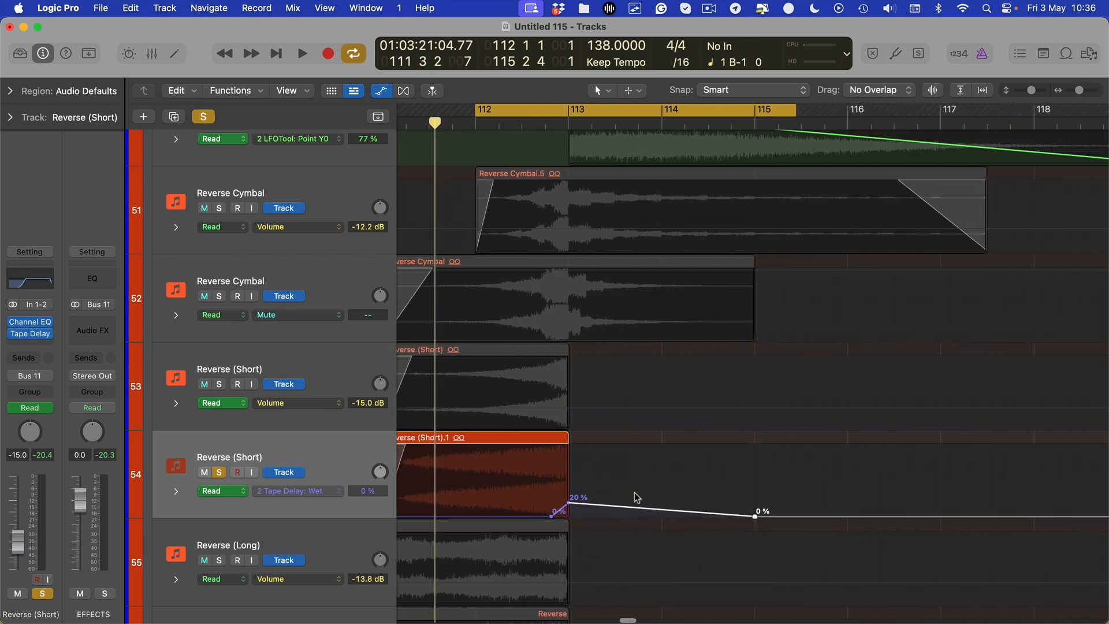
Step: Set a one-bar cycle range at bar 113 and shift it to bar 112
drag(570, 116, 664, 125)
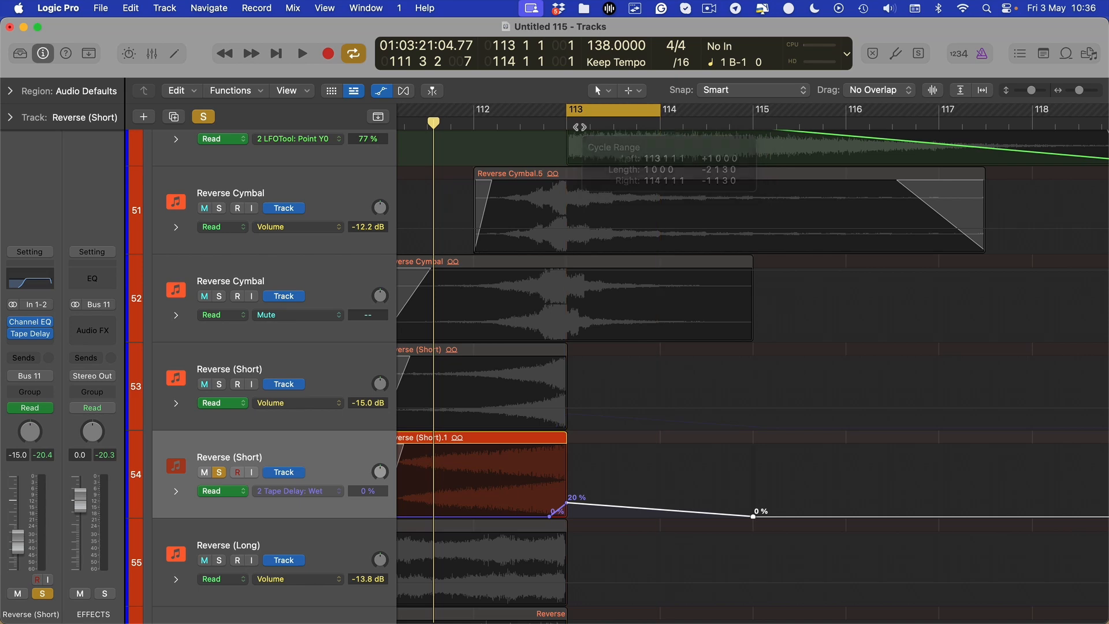
key(super+shift+period)
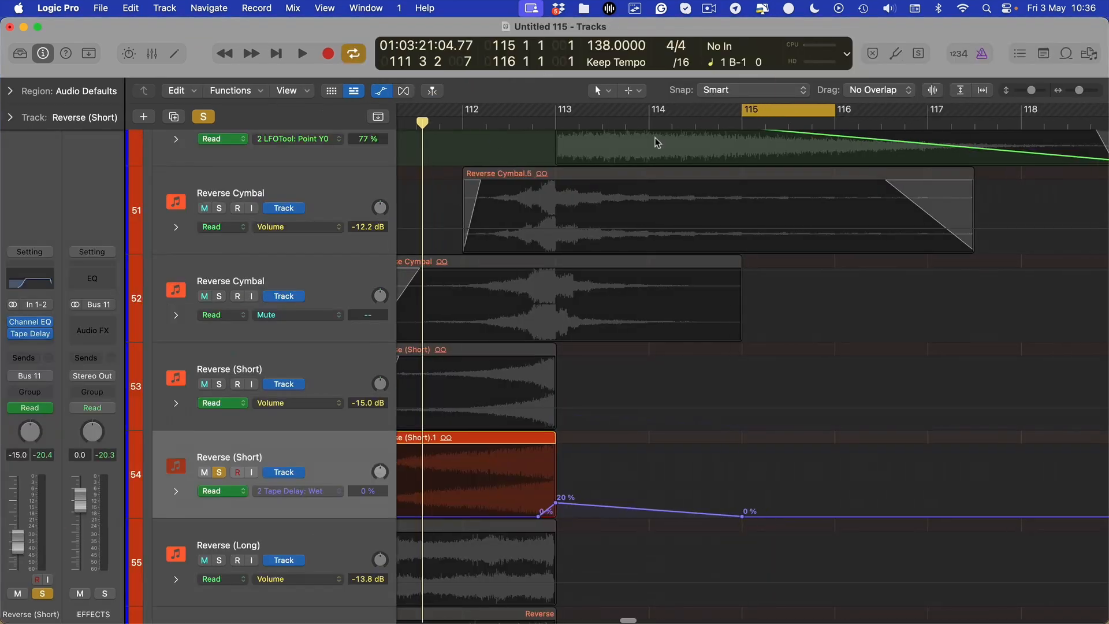
key(super+shift+comma)
key(super+shift+comma)
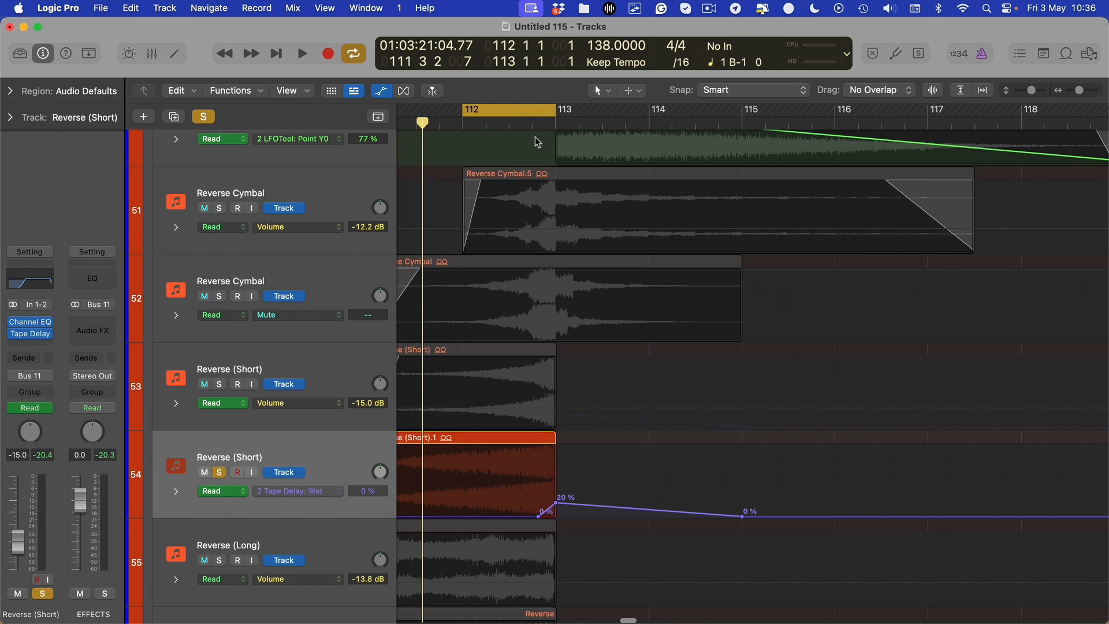
scroll(611, 502, left, 3)
scroll(612, 501, down, 3)
scroll(491, 502, down, 4)
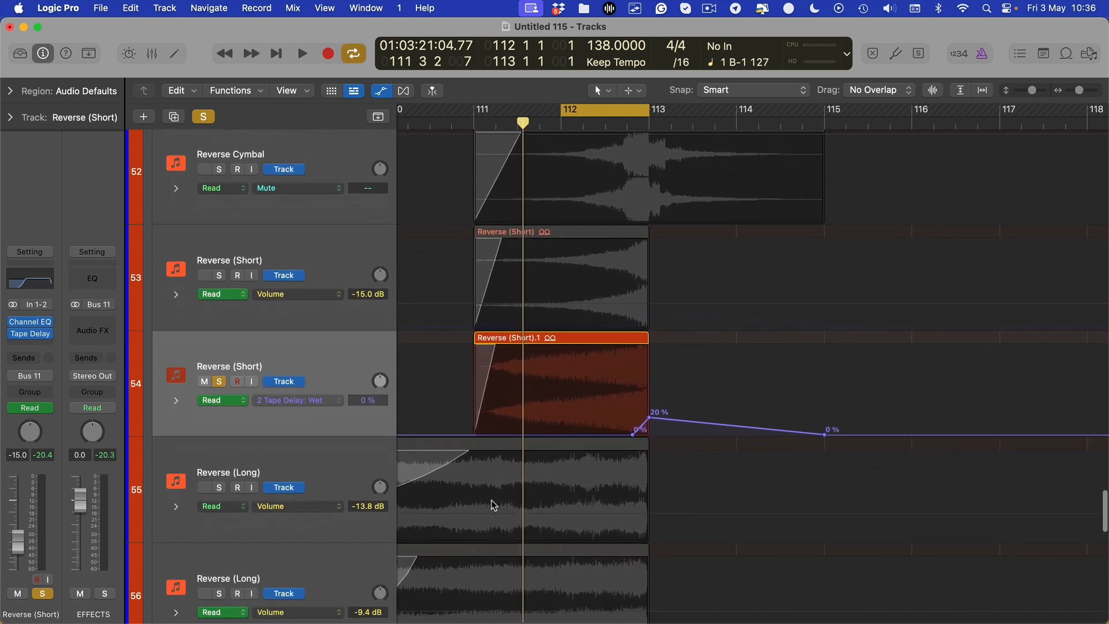
Step: Hide the track automation, set the cycle range from bar 111 to bar 115 and start playback
key(a)
key(super+Up)
key(super+Up)
scroll(493, 337, left, 5)
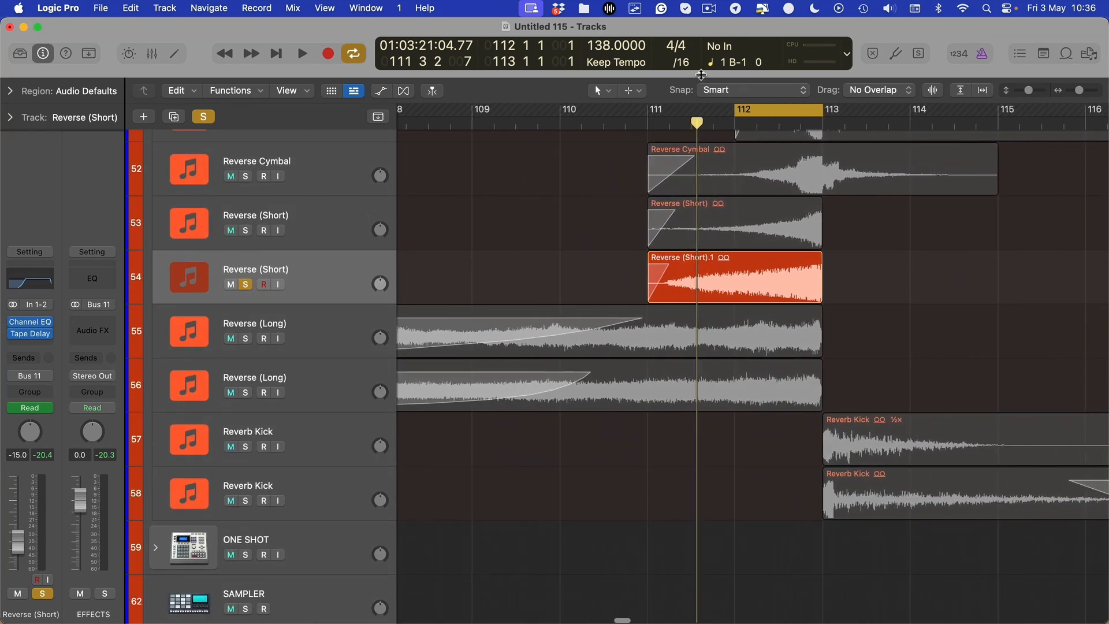
key(super+Left)
drag(667, 110, 891, 111)
key(space)
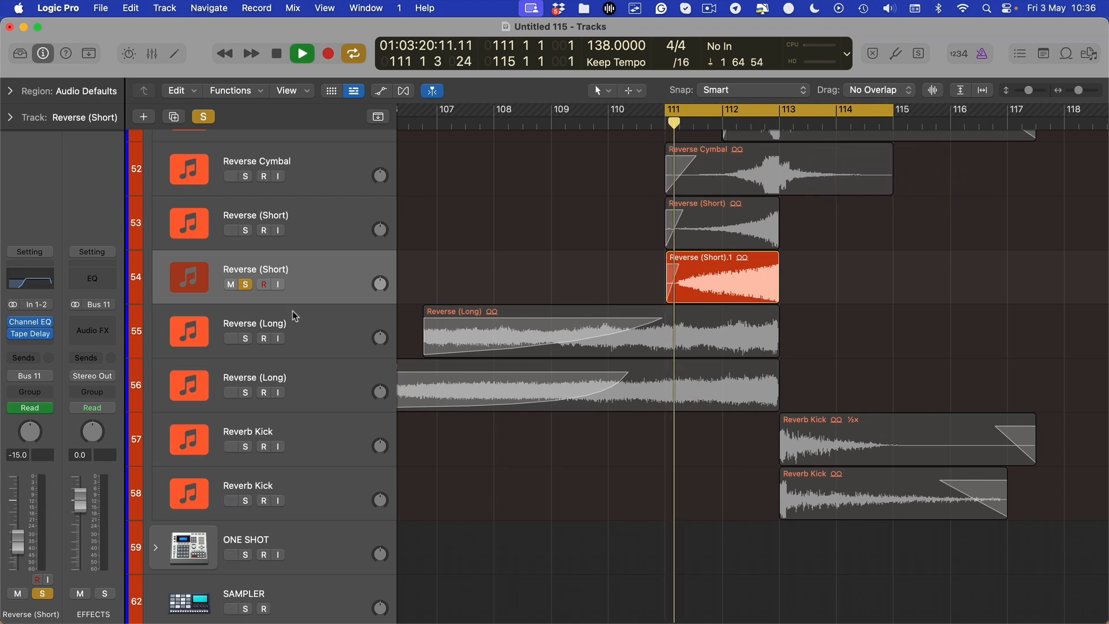
Step: Solo Reverse (Long) track 55 in place of track 54, select it and start playback
key(space)
click(243, 337)
click(246, 287)
click(280, 314)
key(space)
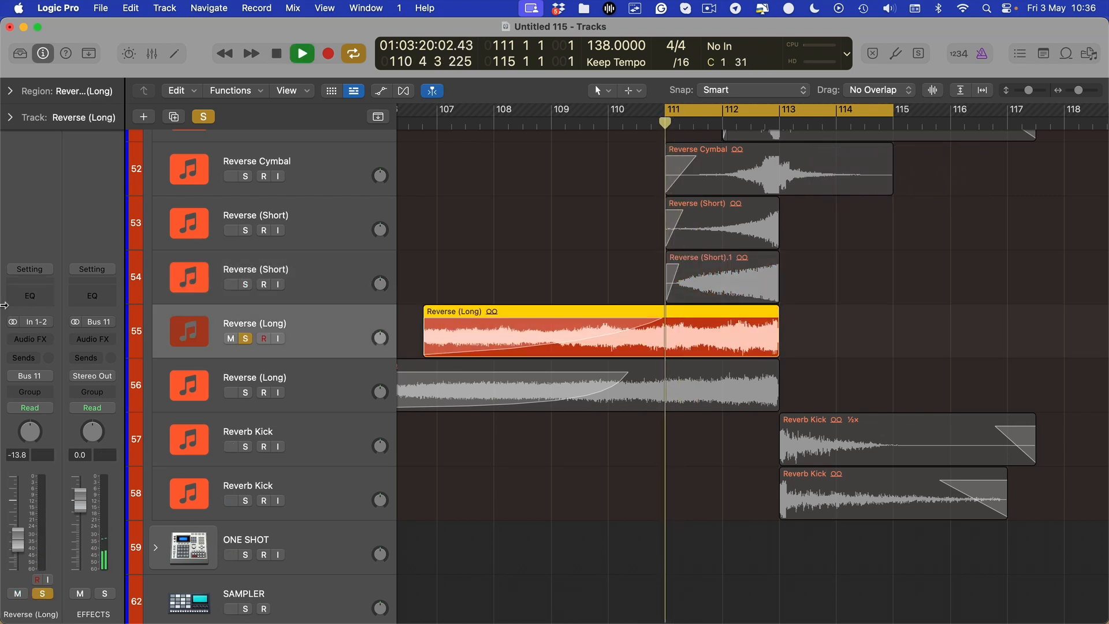
Step: Add a Channel EQ to Reverse (Long) track 55 and raise its low cut to 250 Hz at 24 dB/Oct while auditioning
click(34, 294)
drag(540, 436, 614, 432)
key(space)
key(space)
key(space)
key(space)
key(space)
key(space)
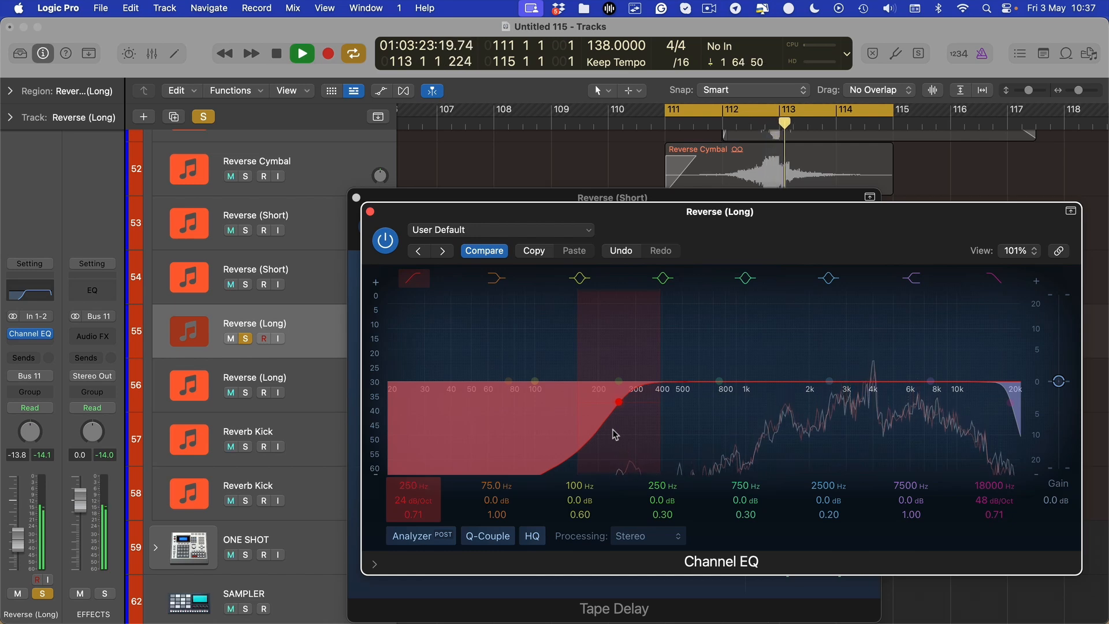
key(space)
key(space)
Step: Try a high shelf of -3.0 dB at 4060 Hz with Q 0.45 and the high cut switched off on track 55
drag(930, 382, 871, 404)
key(space)
key(space)
key(space)
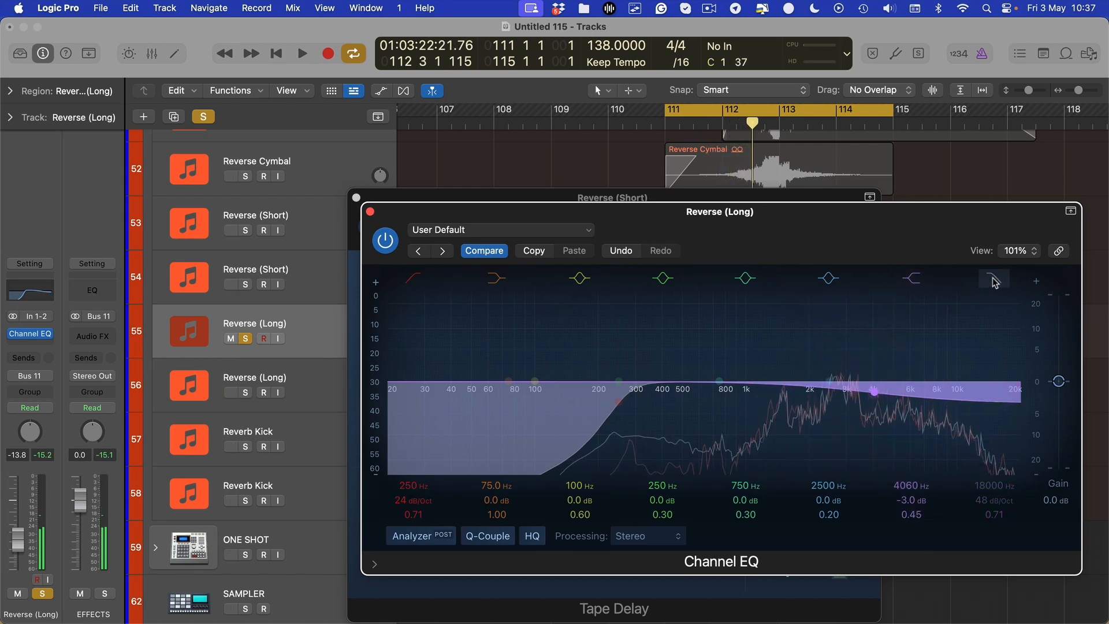
key(space)
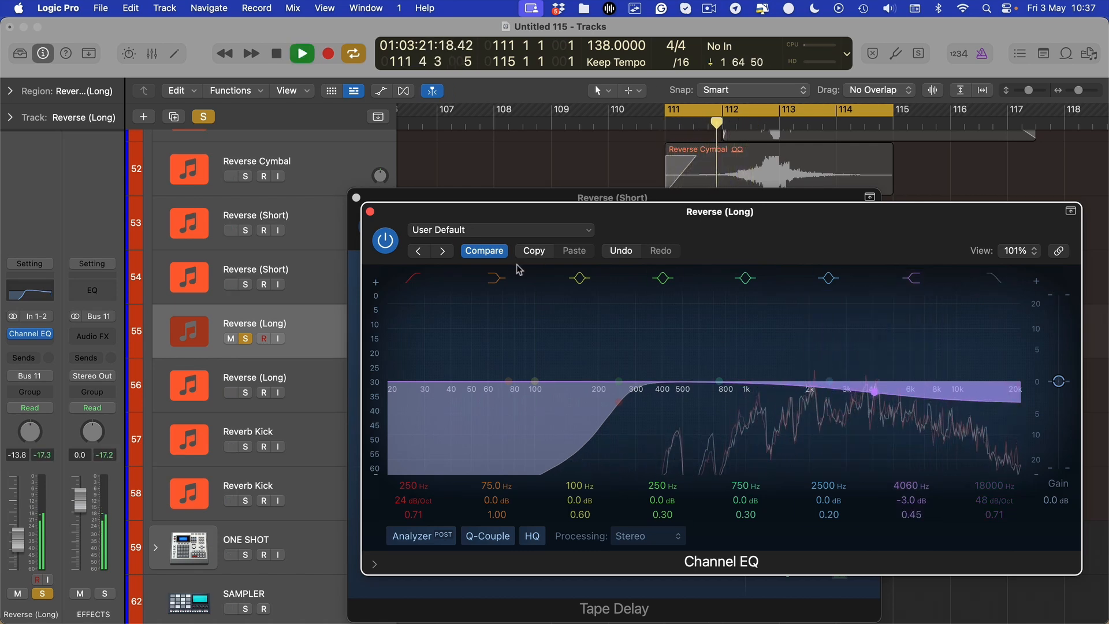
Step: Restore the Channel EQ's original settings on track 55 and cut 9.8 dB at 2780 Hz with Q 0.79 while auditioning
click(481, 251)
key(space)
drag(764, 386, 839, 434)
scroll(760, 413, up, 5)
scroll(760, 413, down, 5)
key(space)
scroll(873, 399, up, 3)
key(space)
key(space)
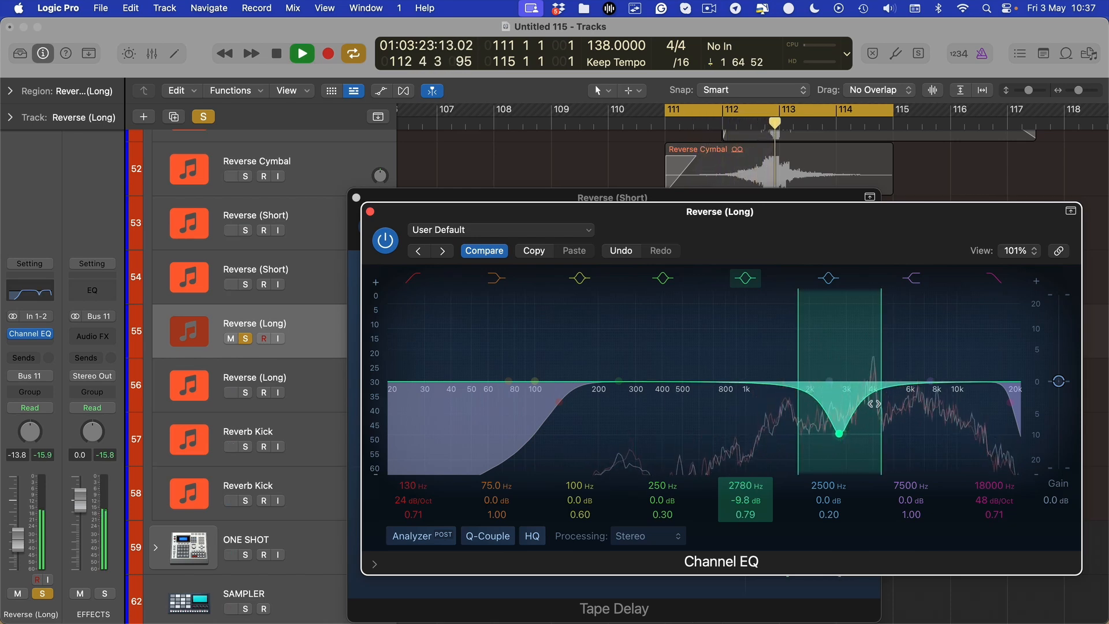
key(space)
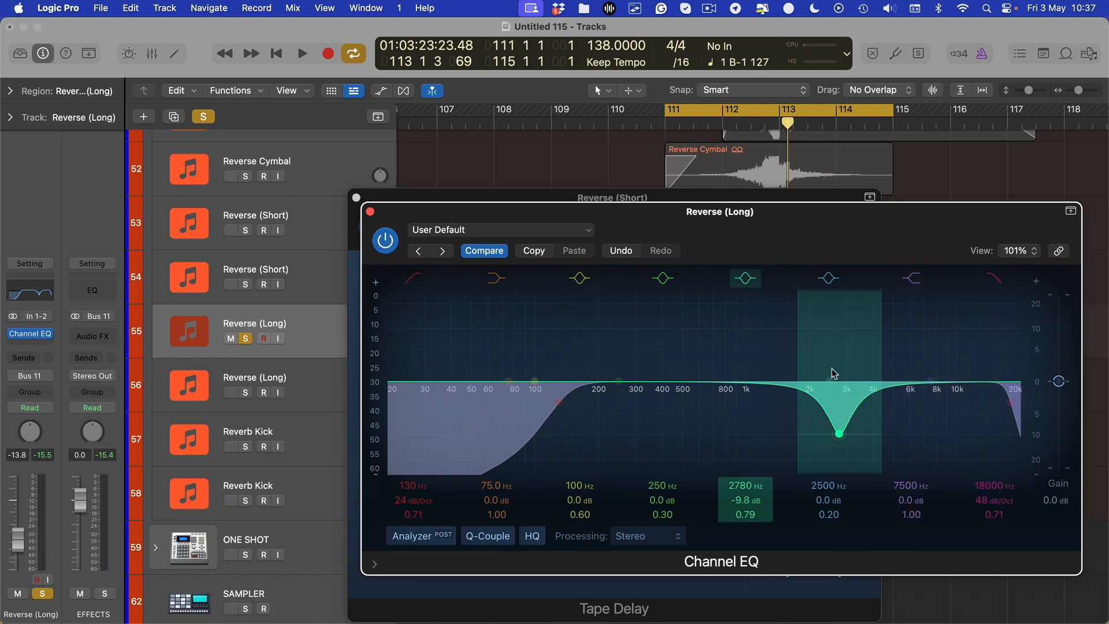
key(space)
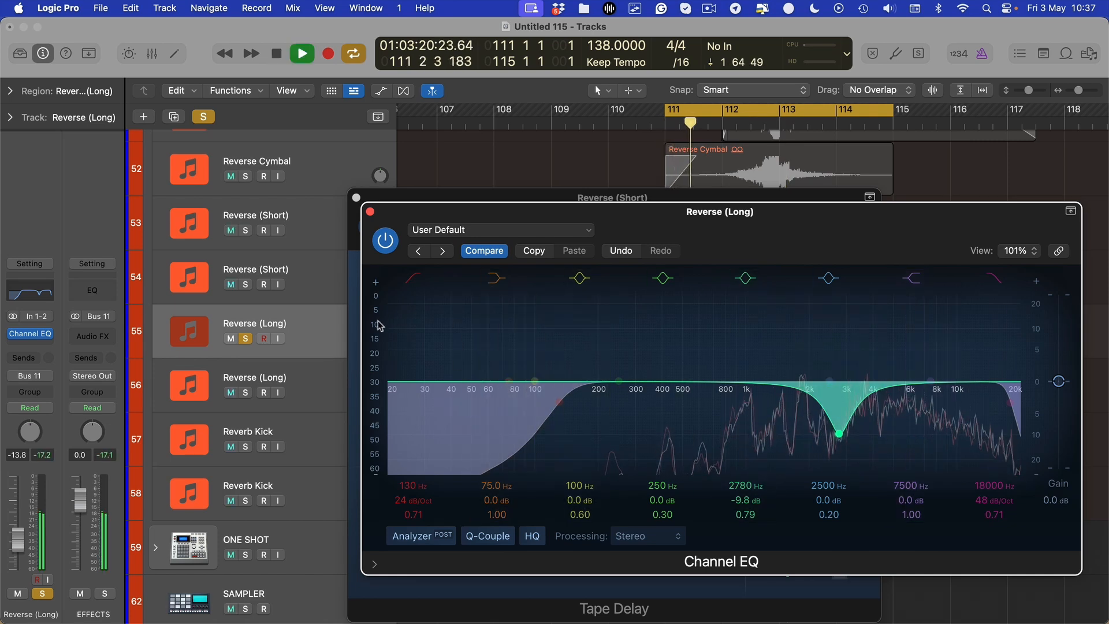
key(space)
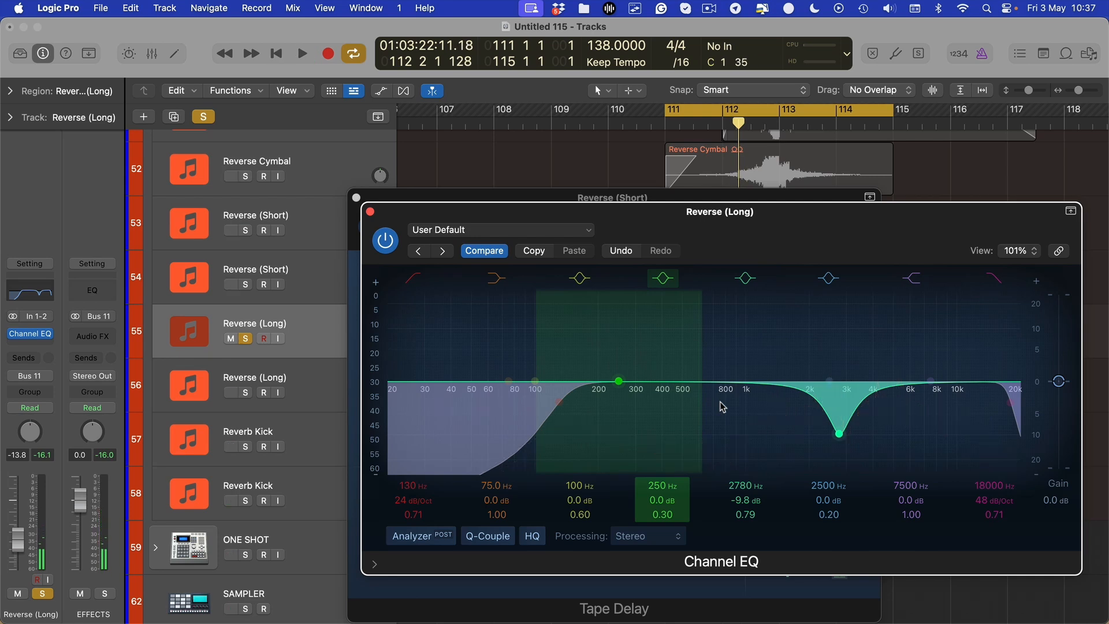
Step: Briefly play the soloed Reverse (Long) track 55 and inspect its Channel EQ curve
key(v)
key(super+Up)
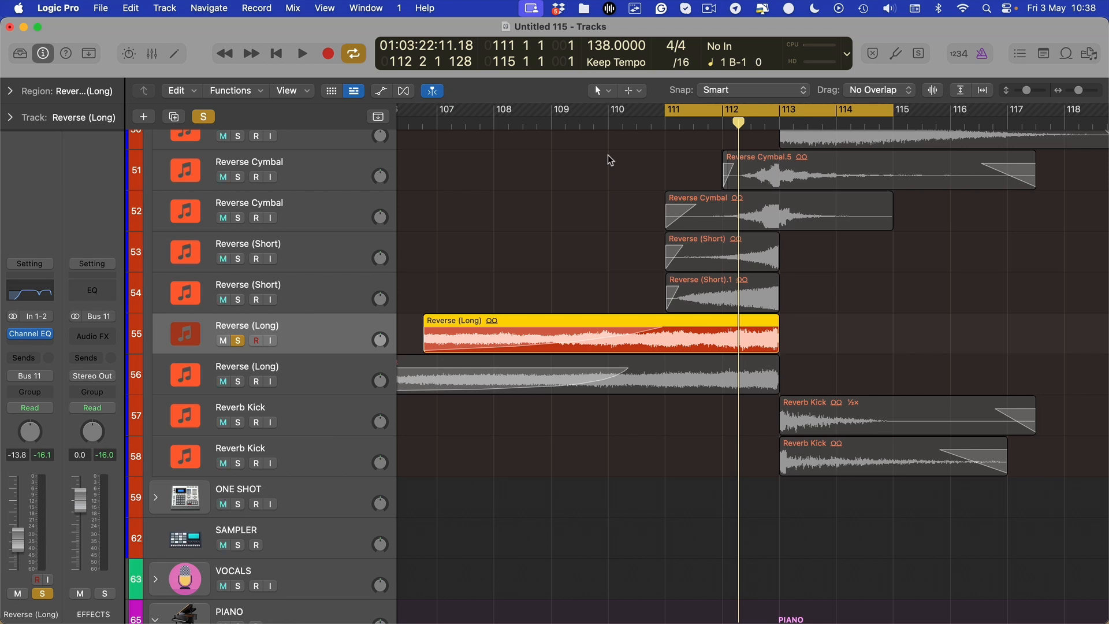
scroll(698, 248, up, 4)
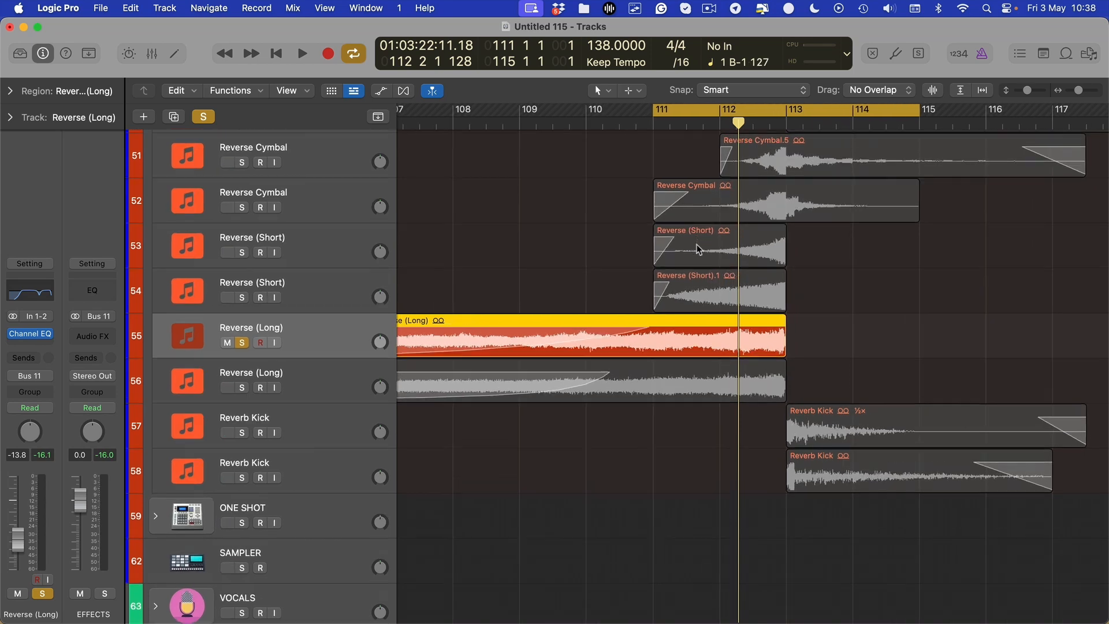
scroll(696, 248, up, 2)
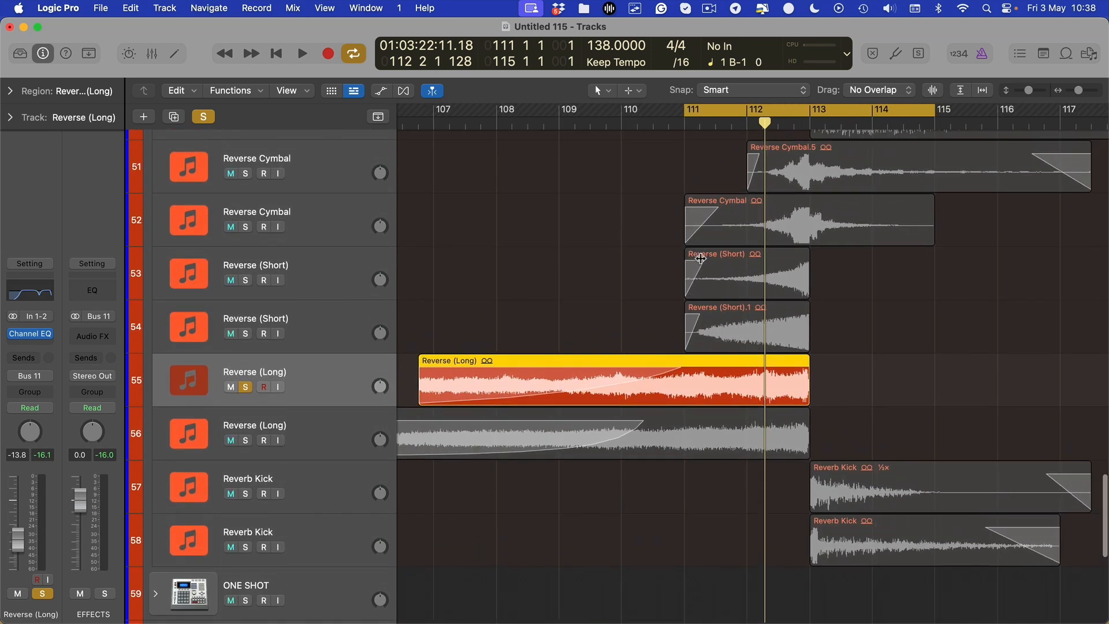
key(space)
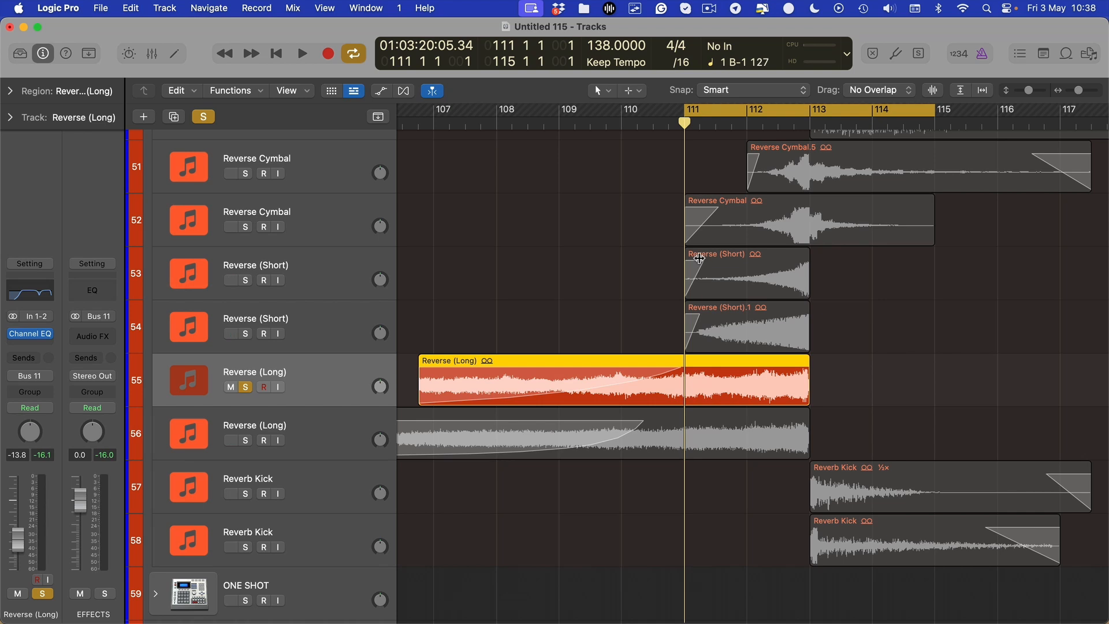
click(20, 291)
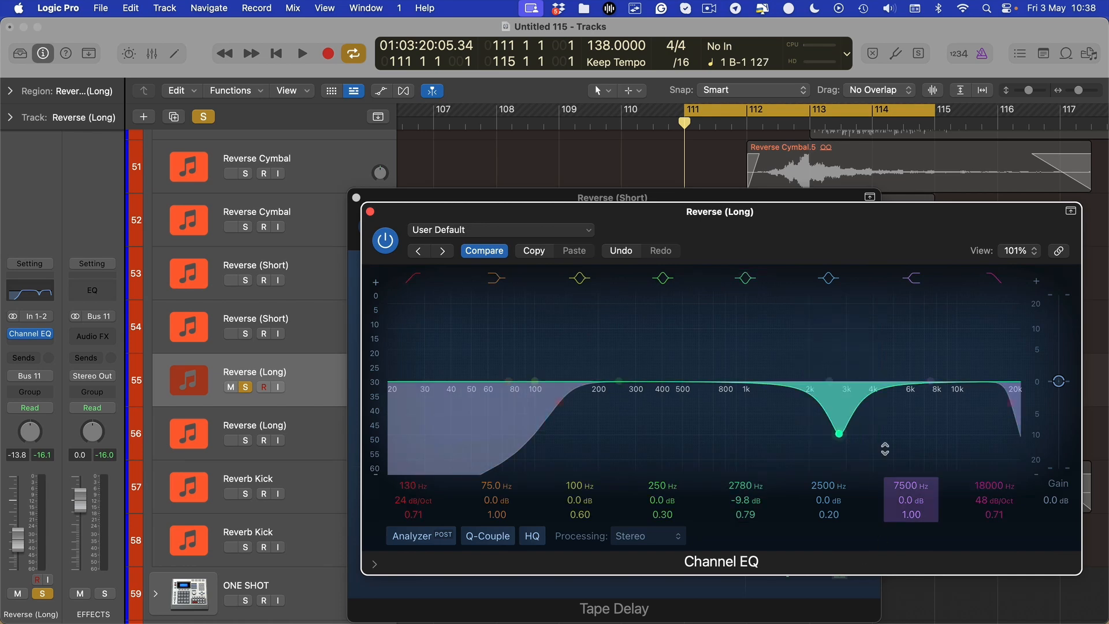
key(v)
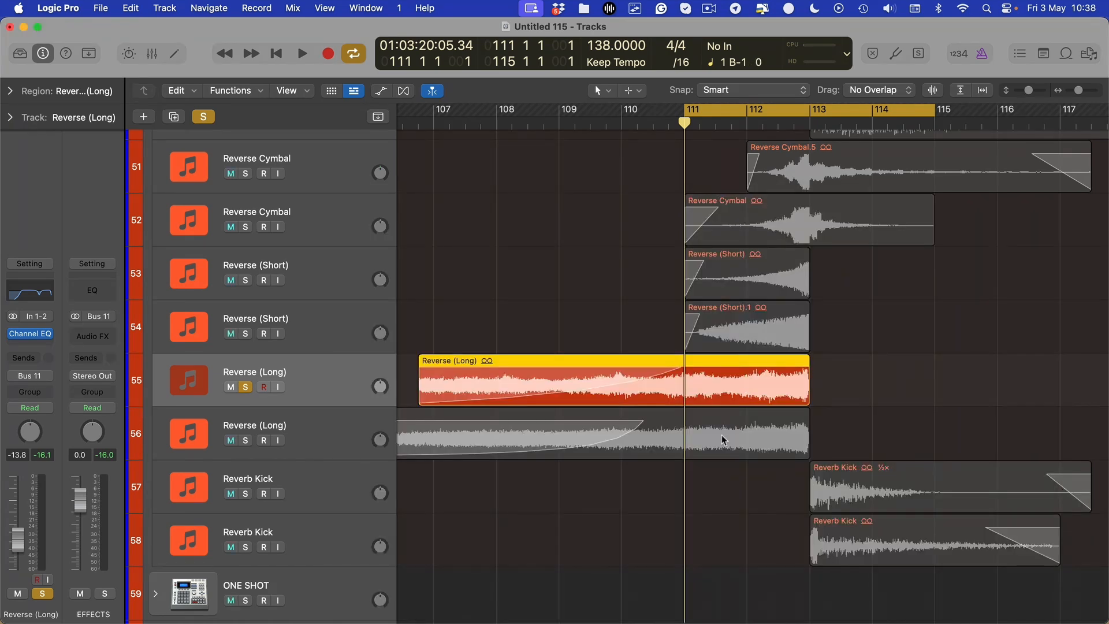
Step: Add a Dual Mono Tape Delay after the Channel EQ on Reverse (Long) track 55
key(super+Up)
scroll(504, 356, left, 3)
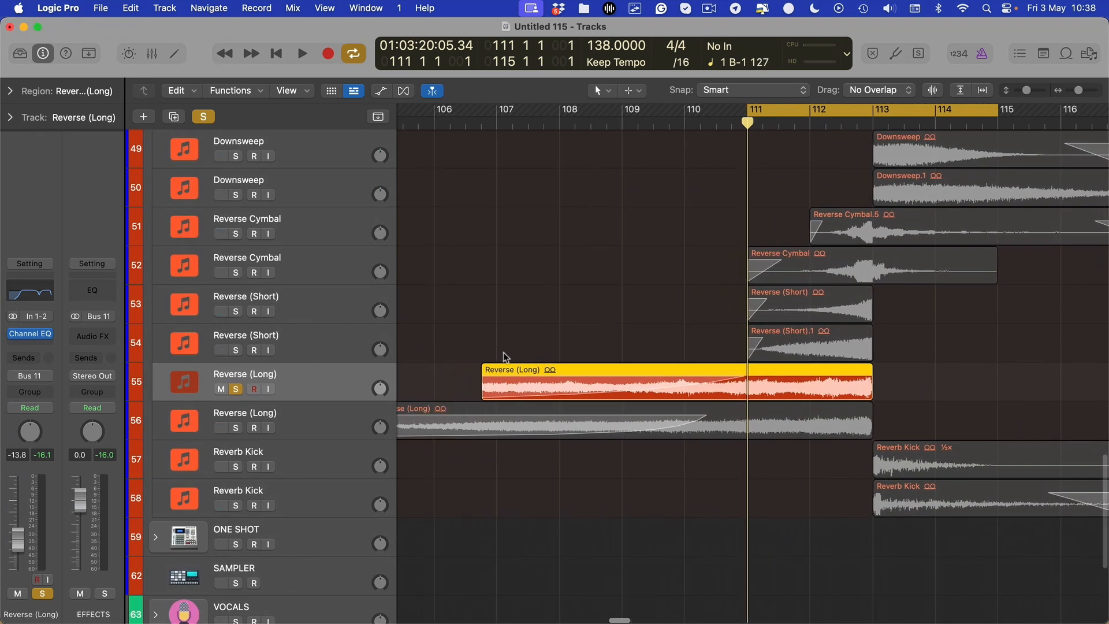
click(28, 345)
mouse_move(87, 345)
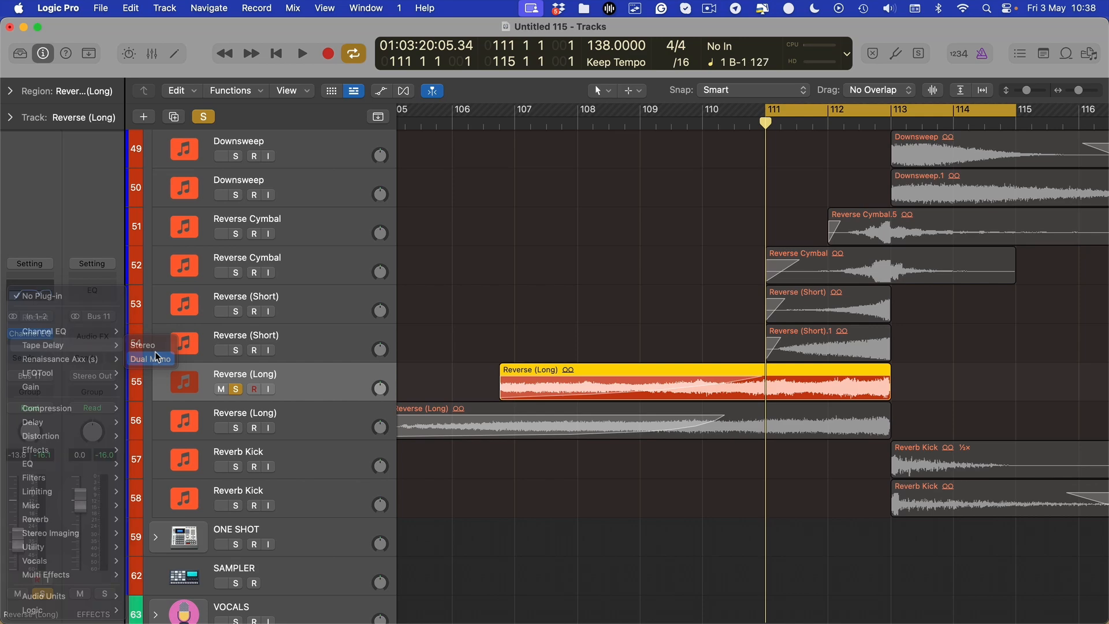
click(157, 357)
click(51, 338)
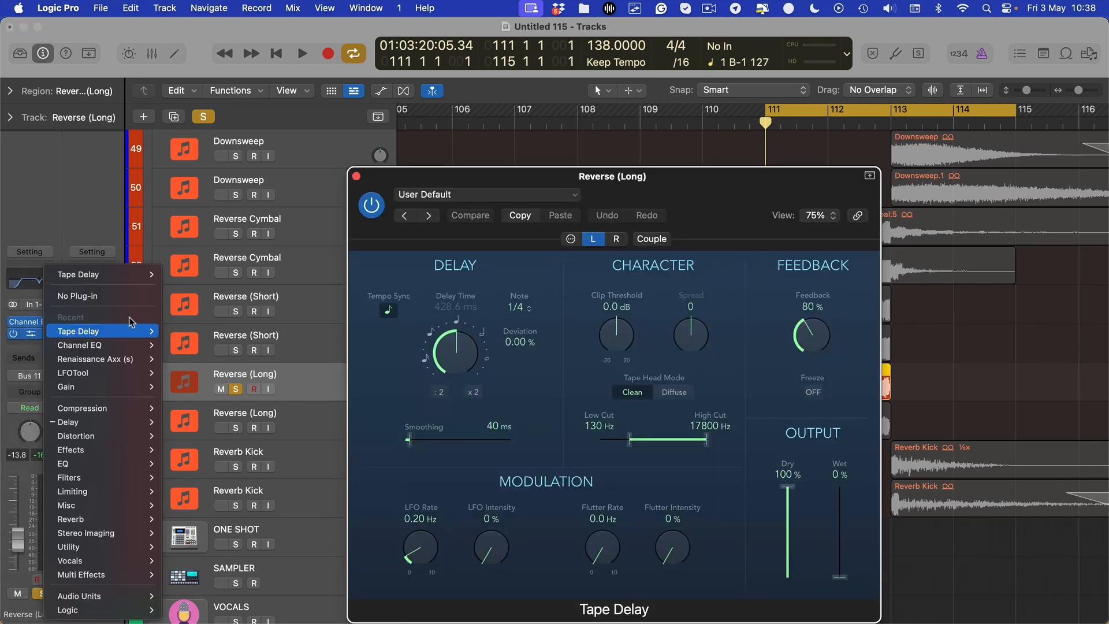
click(271, 307)
Step: Try exaggerated Channel EQ settings on track 55: +24.0 dB at 49.2 and 9000 Hz, -23.7 dB at 1870 Hz; restore the compared version
click(36, 286)
drag(650, 404, 698, 440)
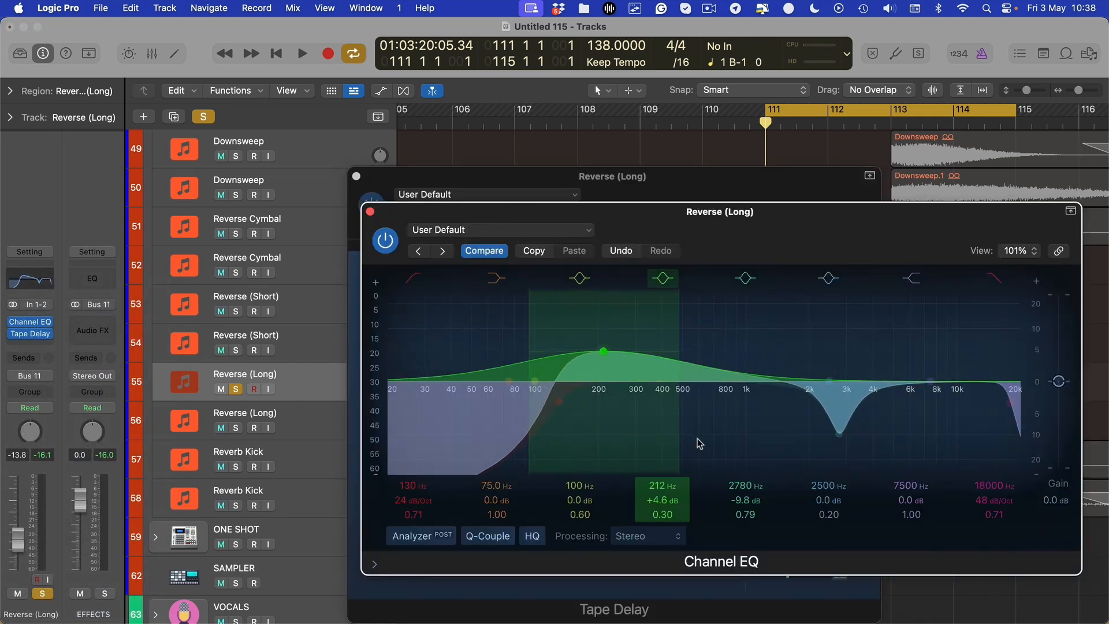
drag(830, 381, 803, 464)
drag(931, 382, 947, 322)
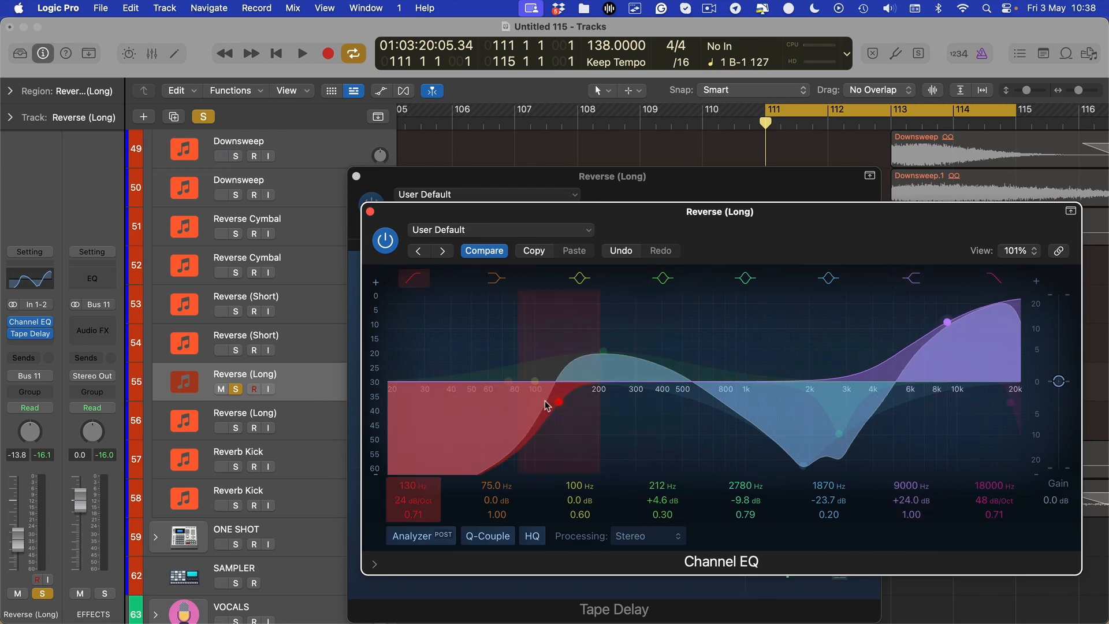
drag(508, 382, 470, 323)
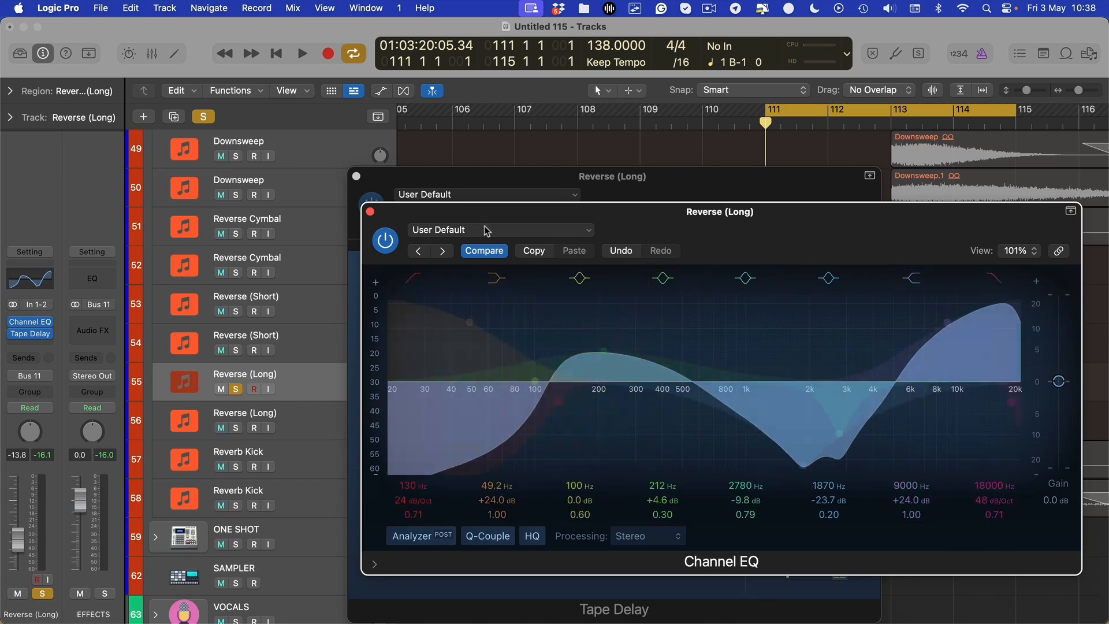
click(484, 250)
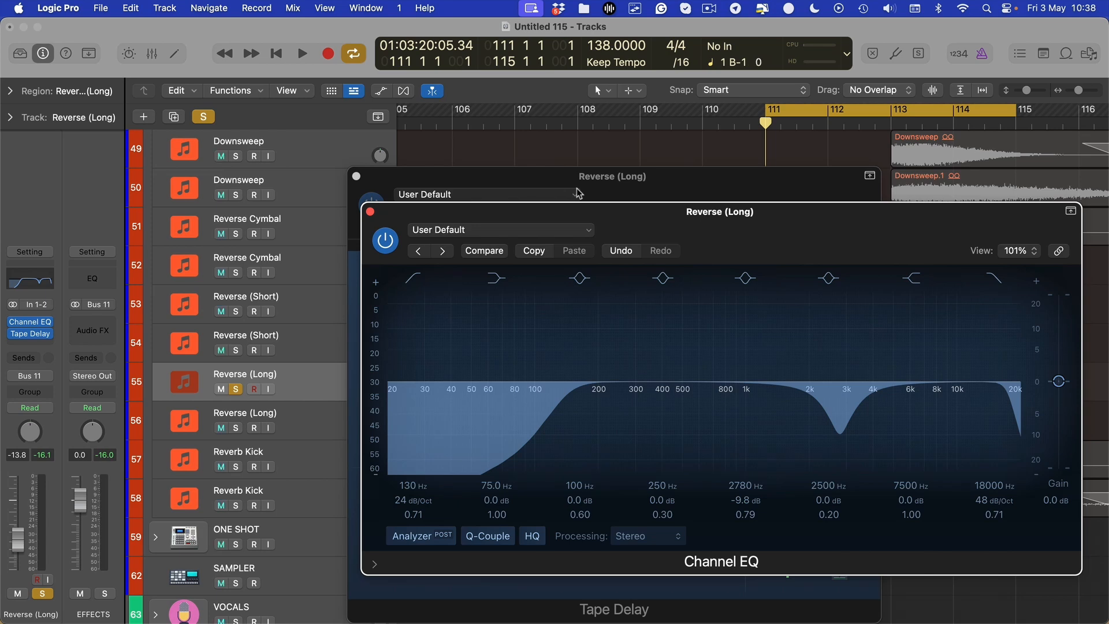
Step: Display track automation and make Tape Delay Wet the automated parameter on Reverse (Long) track 55
key(v)
key(super+Down)
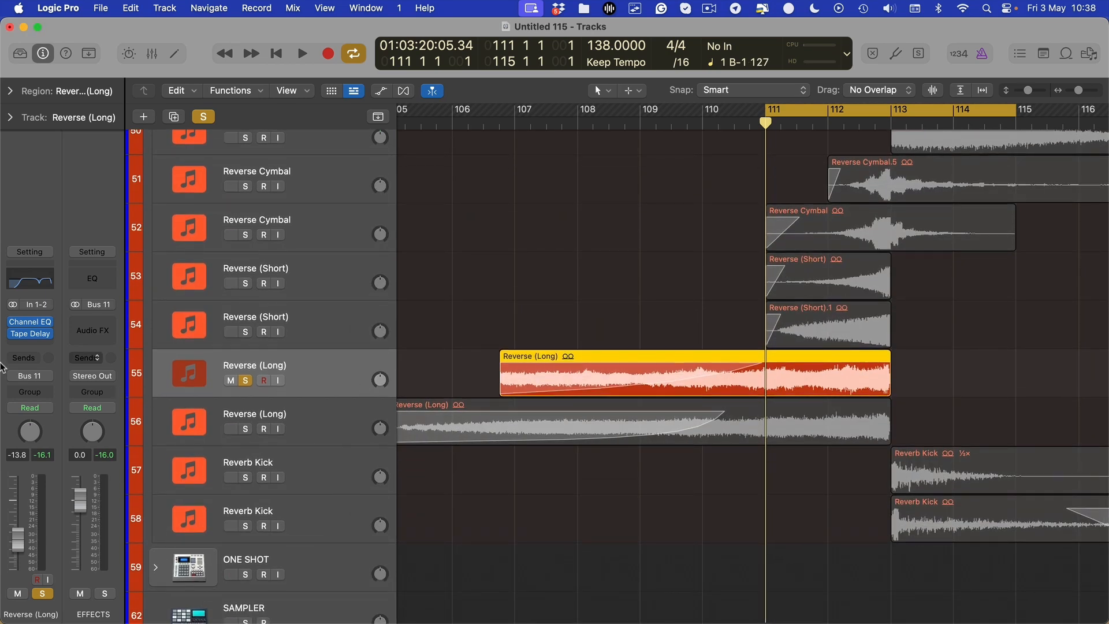
click(48, 334)
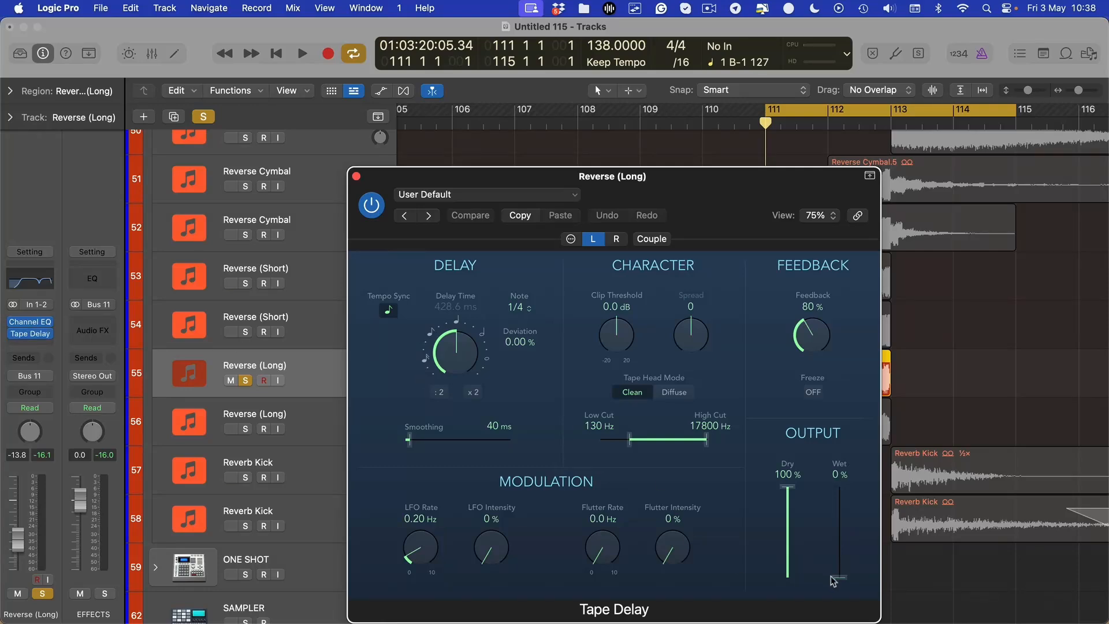
key(v)
key(a)
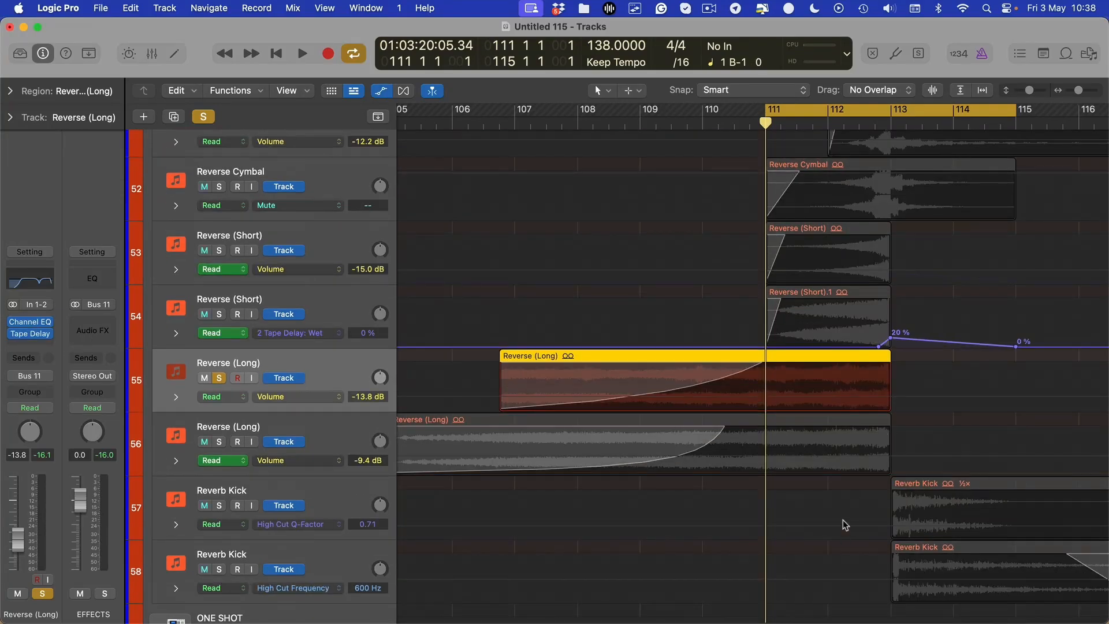
key(v)
click(840, 579)
key(v)
key(super+Right)
key(super+Down)
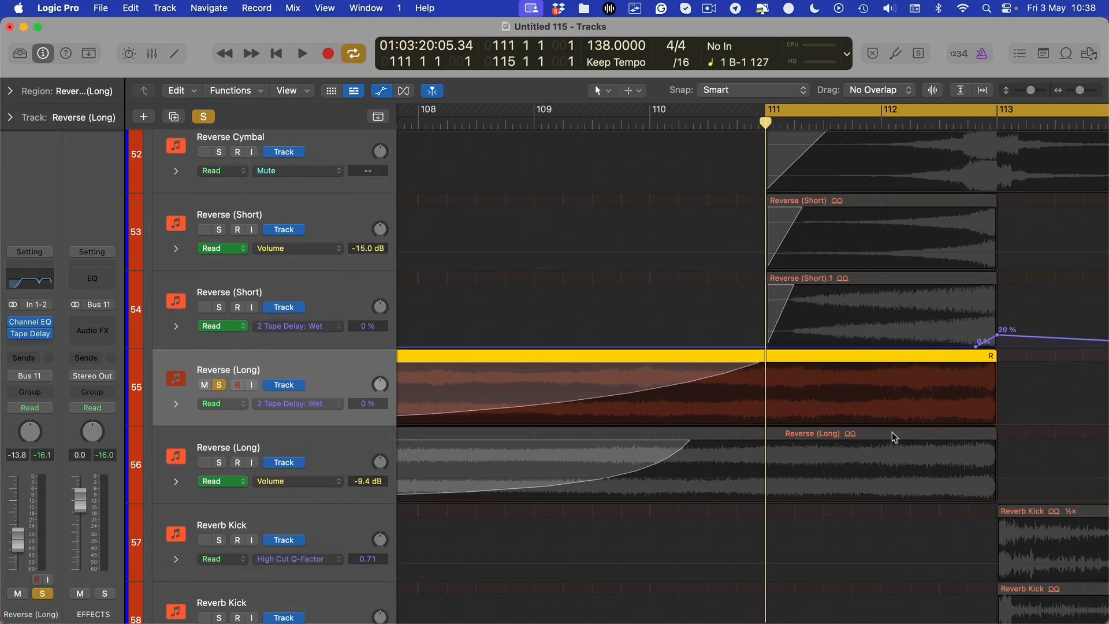
Step: Automate track 55's Tape Delay wet level to rise from 0% to 20% at bar 113 and return to 0% at bar 115
scroll(893, 435, right, 2)
scroll(893, 435, down, 1)
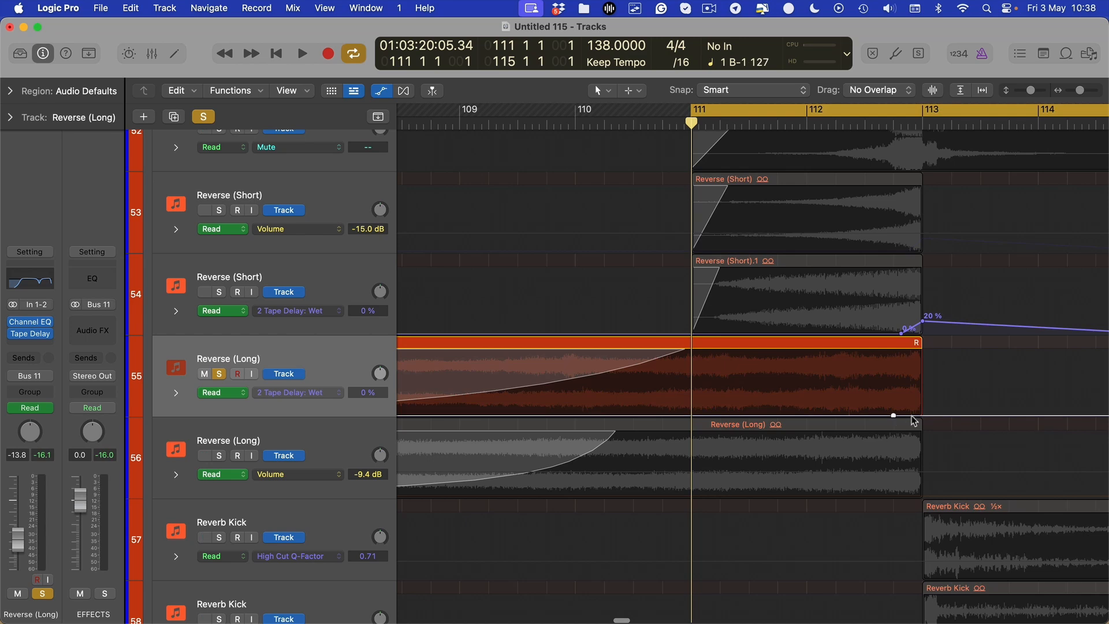
drag(923, 415, 923, 403)
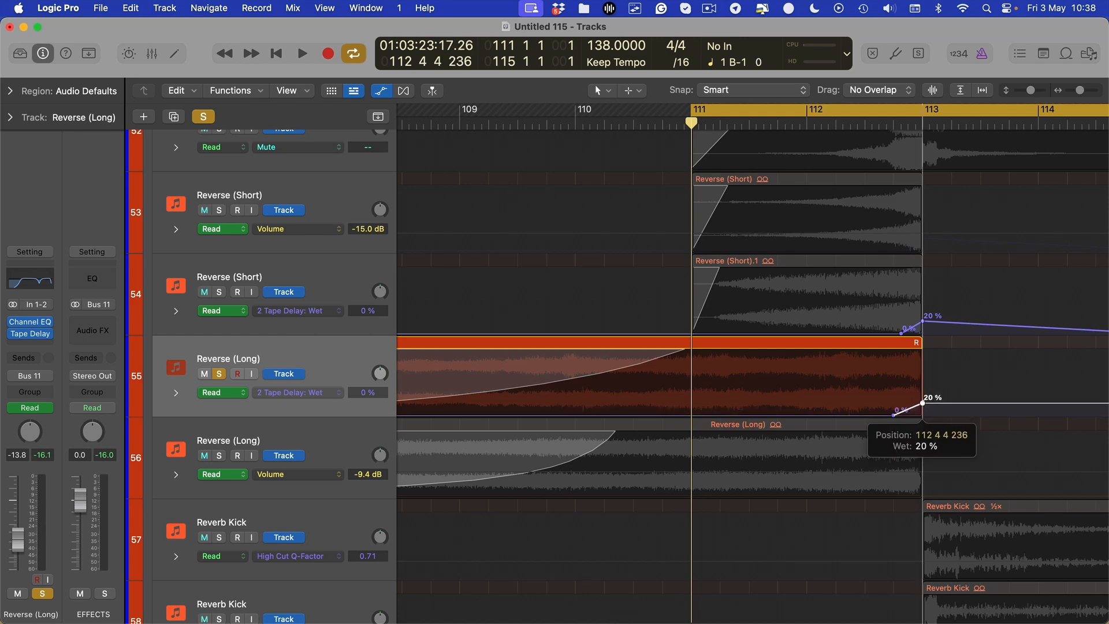
key(super+Left)
scroll(906, 411, right, 4)
scroll(904, 410, left, 1)
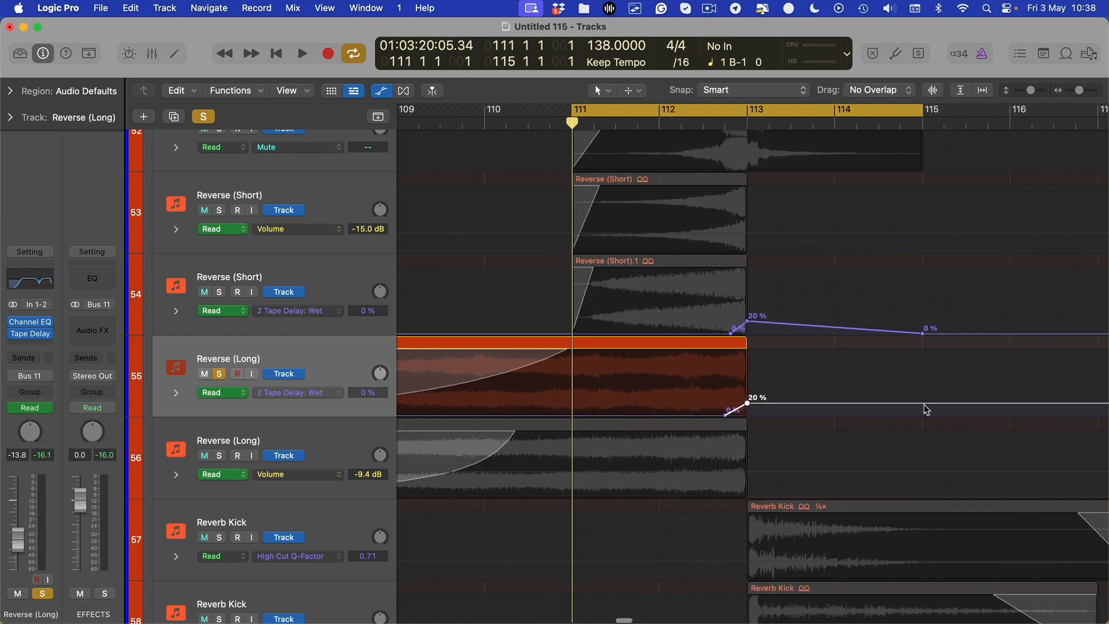
click(923, 403)
drag(923, 403, 922, 418)
key(a)
key(super+Up)
key(super+Left)
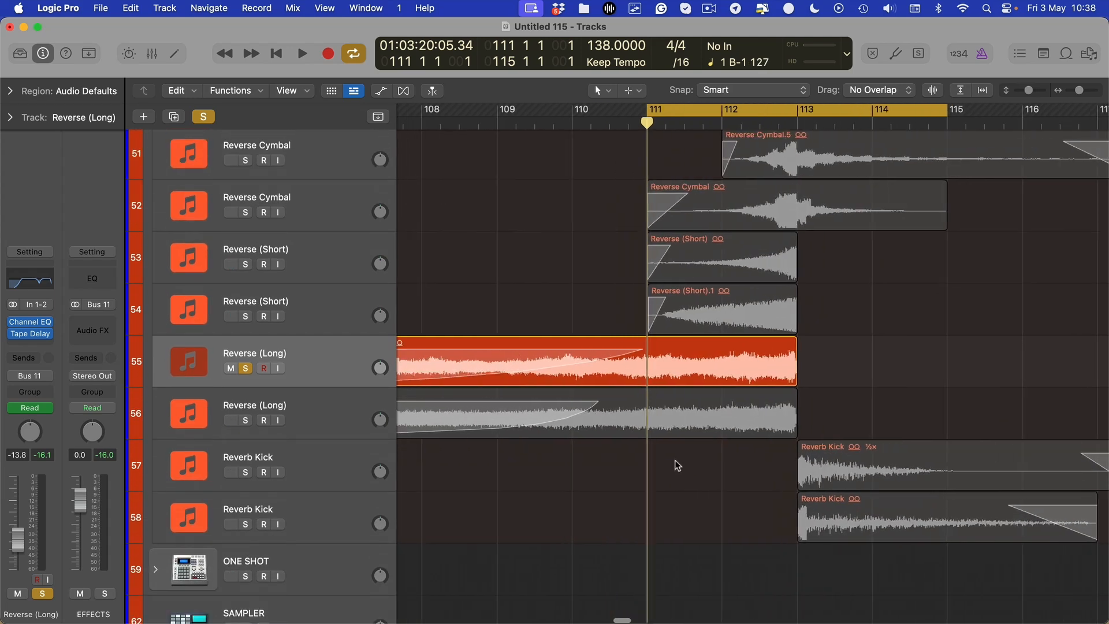
Step: Play a cycle over bars 105 to 113 and solo Reverse (Long) track 56 instead of track 55
scroll(677, 465, left, 3)
scroll(740, 374, left, 4)
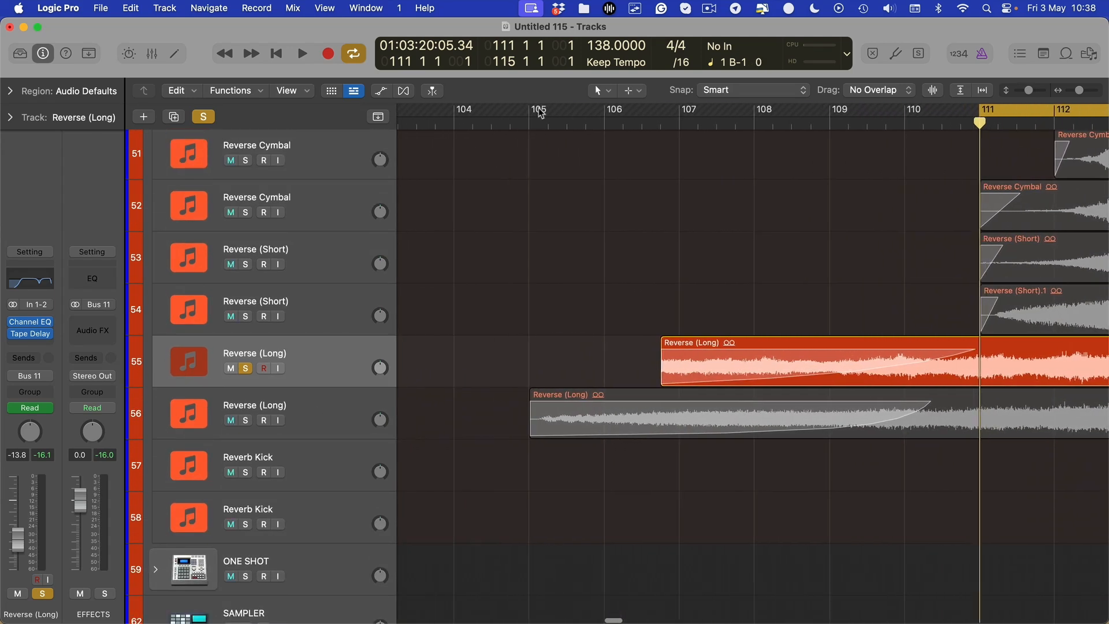
drag(539, 111, 1105, 136)
key(super+Left)
key(space)
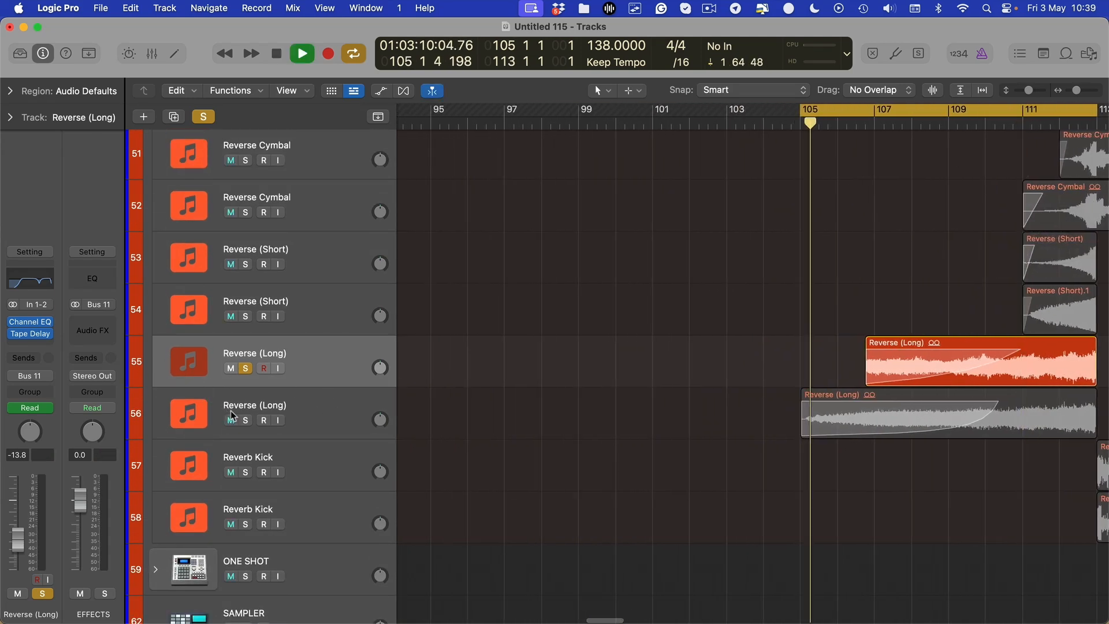
click(245, 420)
click(246, 368)
scroll(408, 403, right, 4)
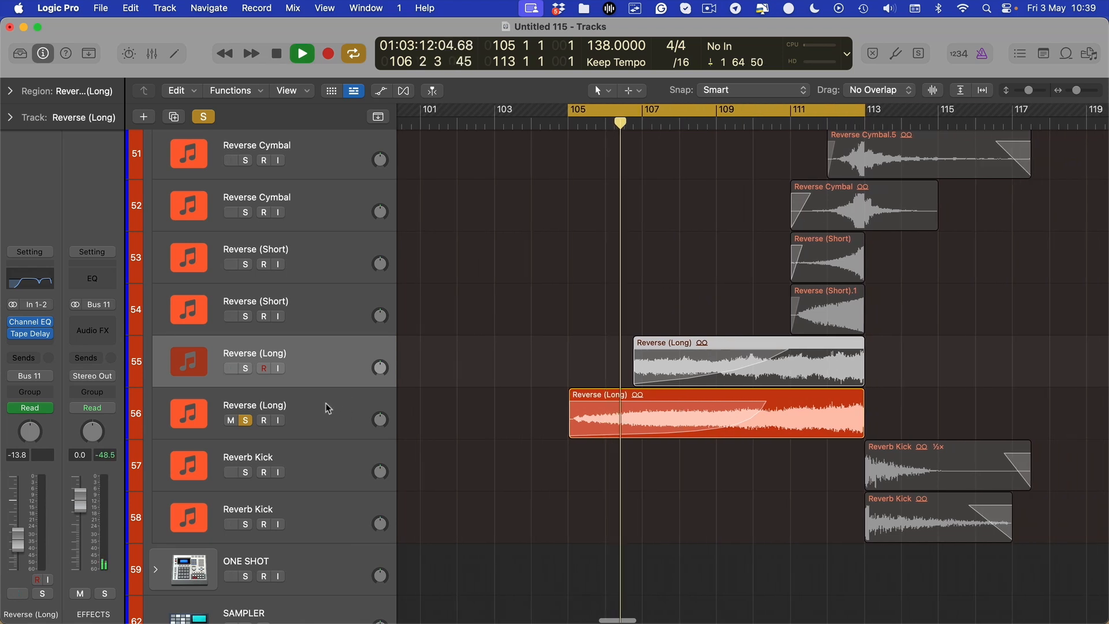
Step: In track 56's Channel EQ, set the low cut to 278 Hz and the high shelf to -1.5 dB at 2640 Hz
click(328, 409)
click(31, 300)
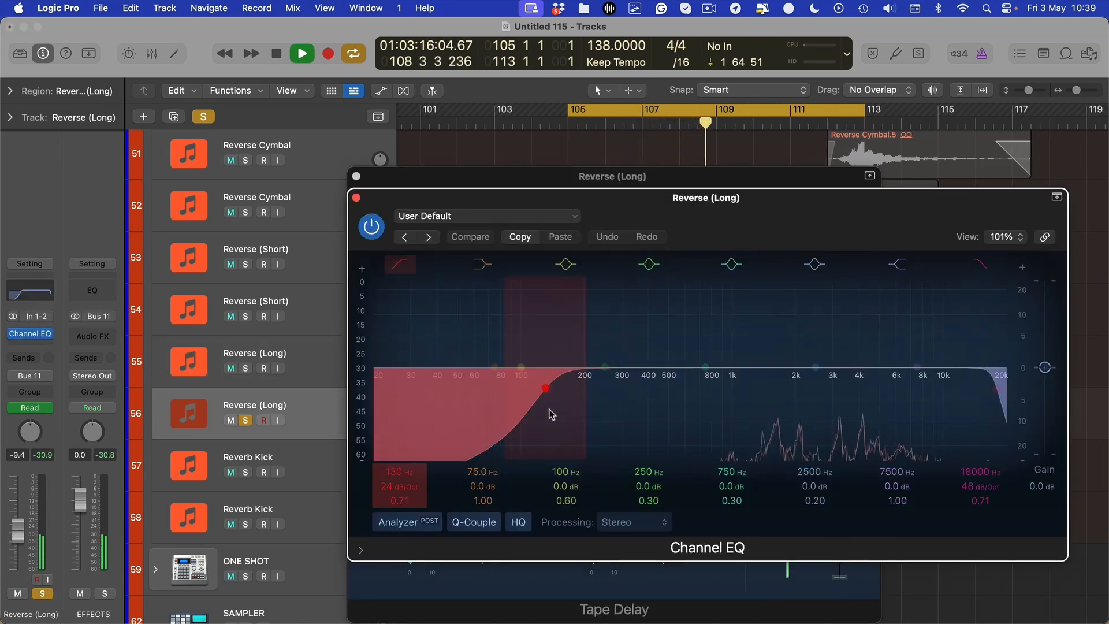
drag(547, 412, 615, 404)
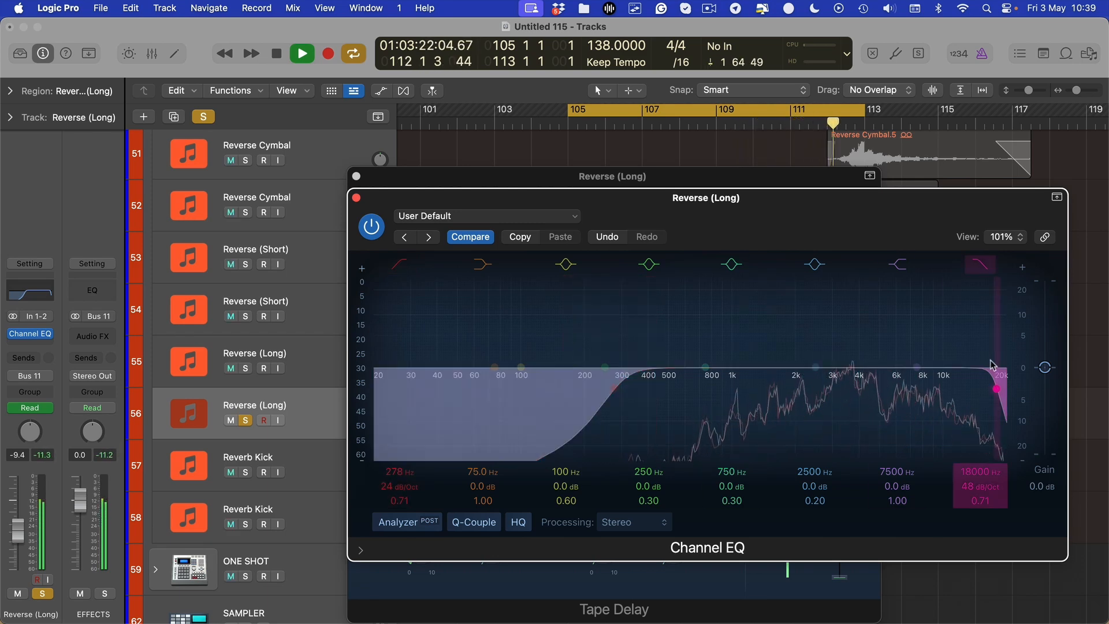
drag(912, 372, 845, 377)
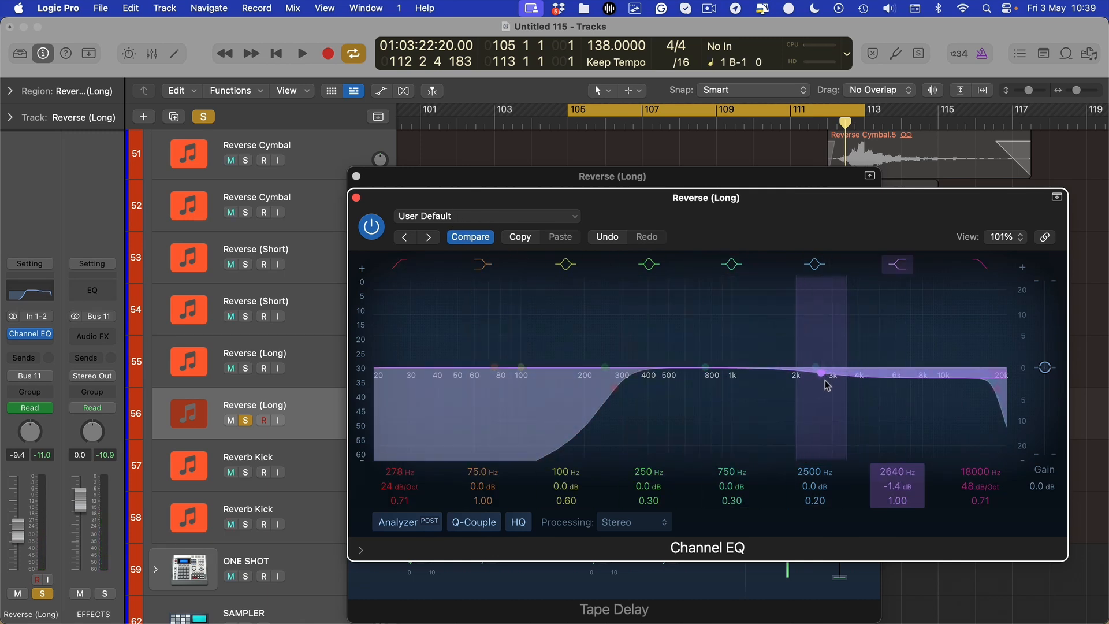
drag(824, 380, 825, 380)
Step: Audition track 56 with the cycle moved to bars 109 to 117 and set its high shelf to -3.0 dB at 2600 Hz
key(space)
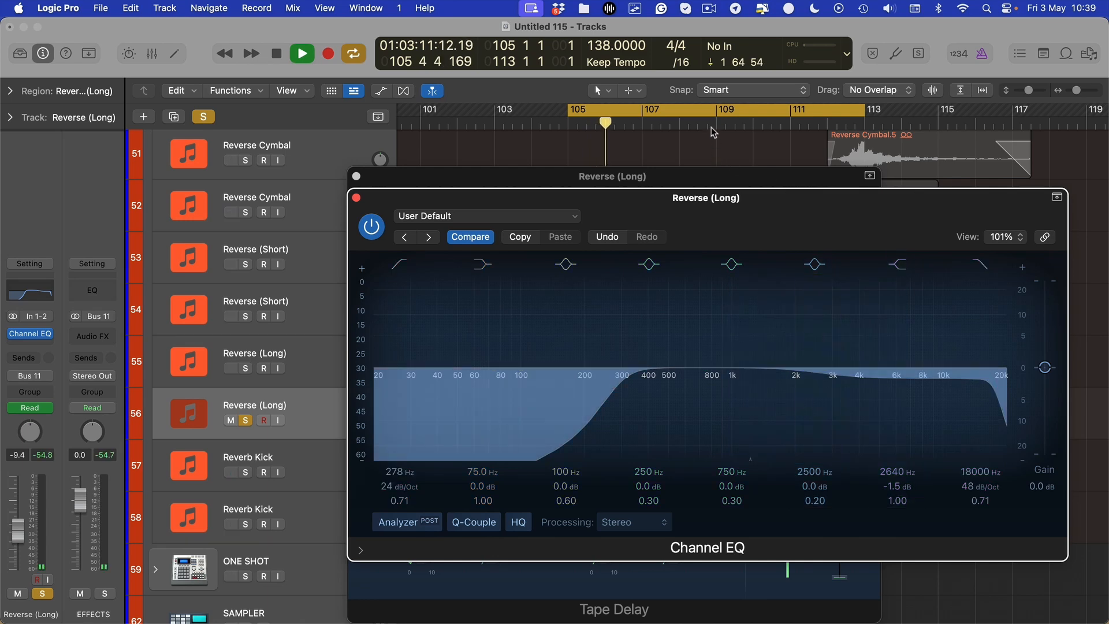
drag(726, 112, 873, 112)
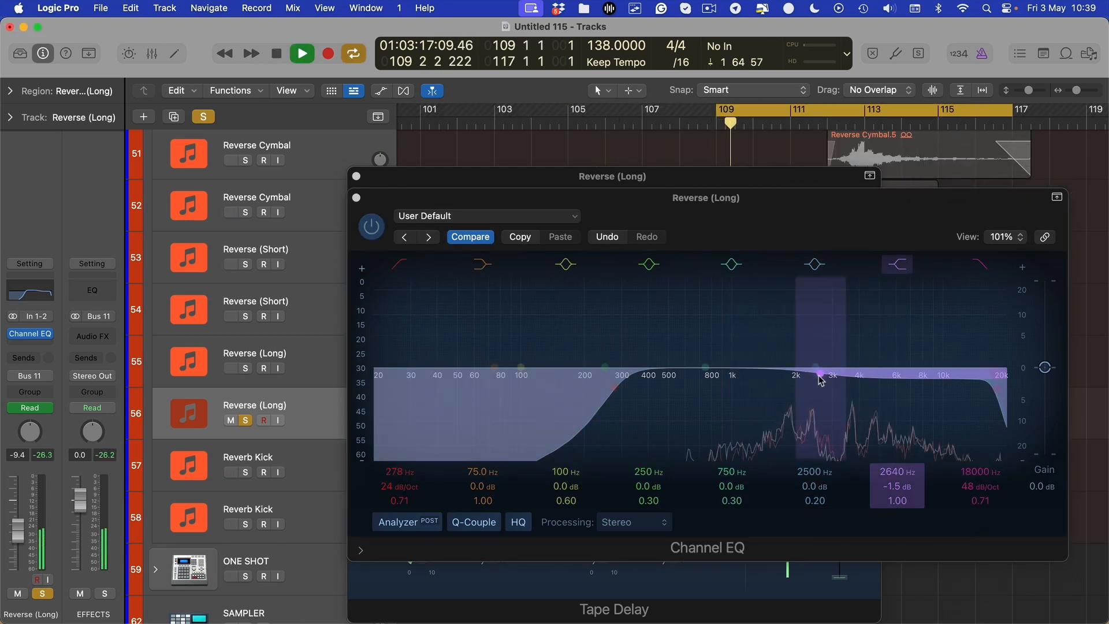
drag(820, 379, 820, 381)
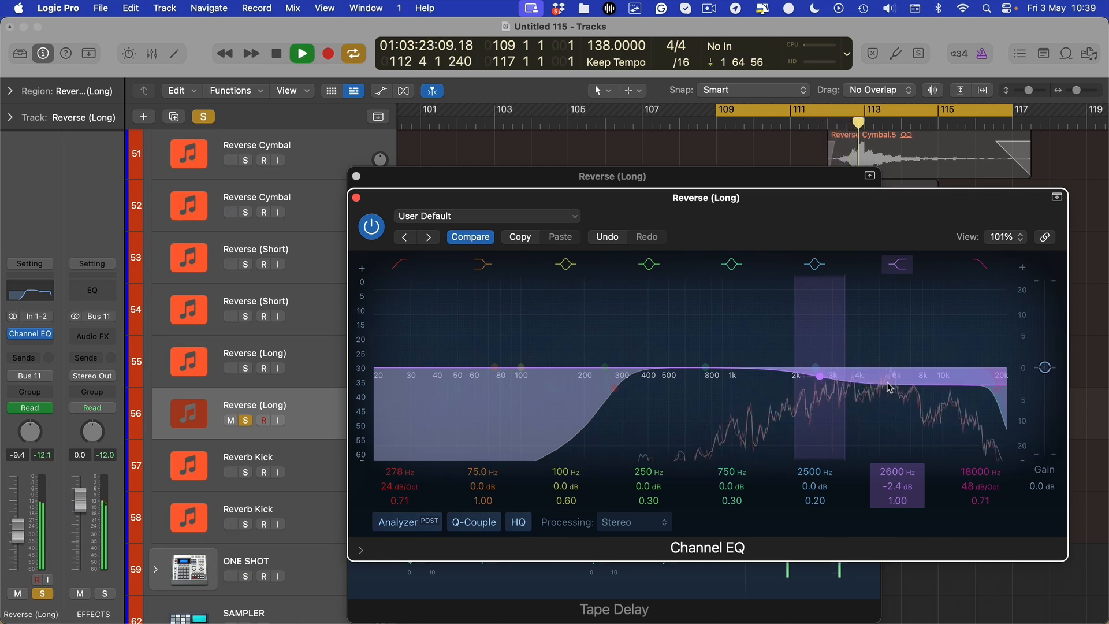
key(space)
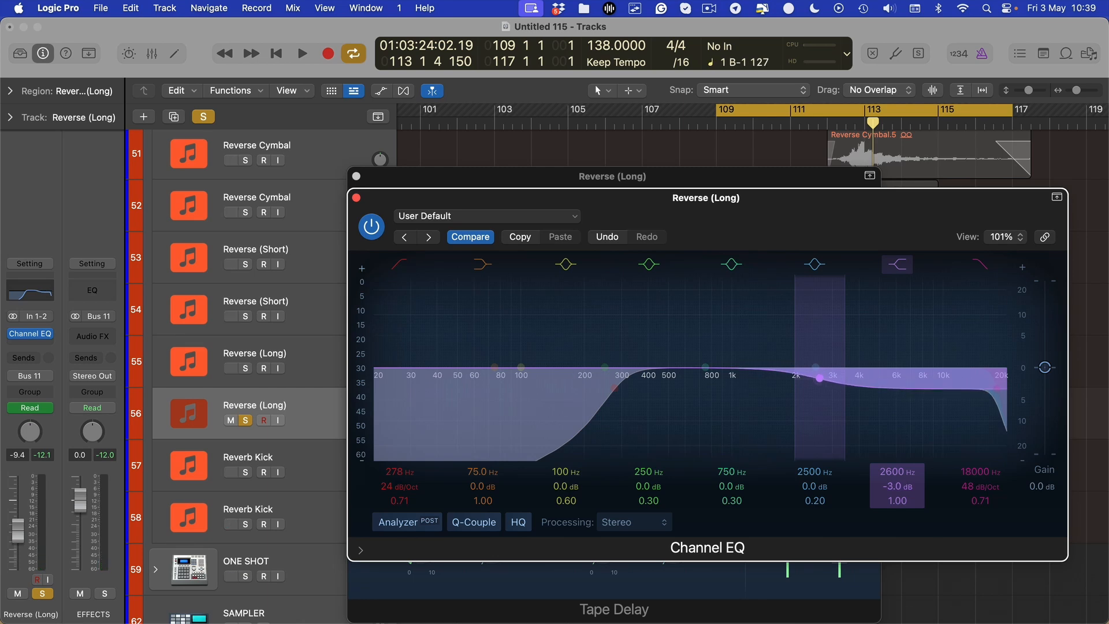
key(v)
Step: Set the cycle range to bars 105 to 115 and review the transition regions
scroll(675, 242, up, 2)
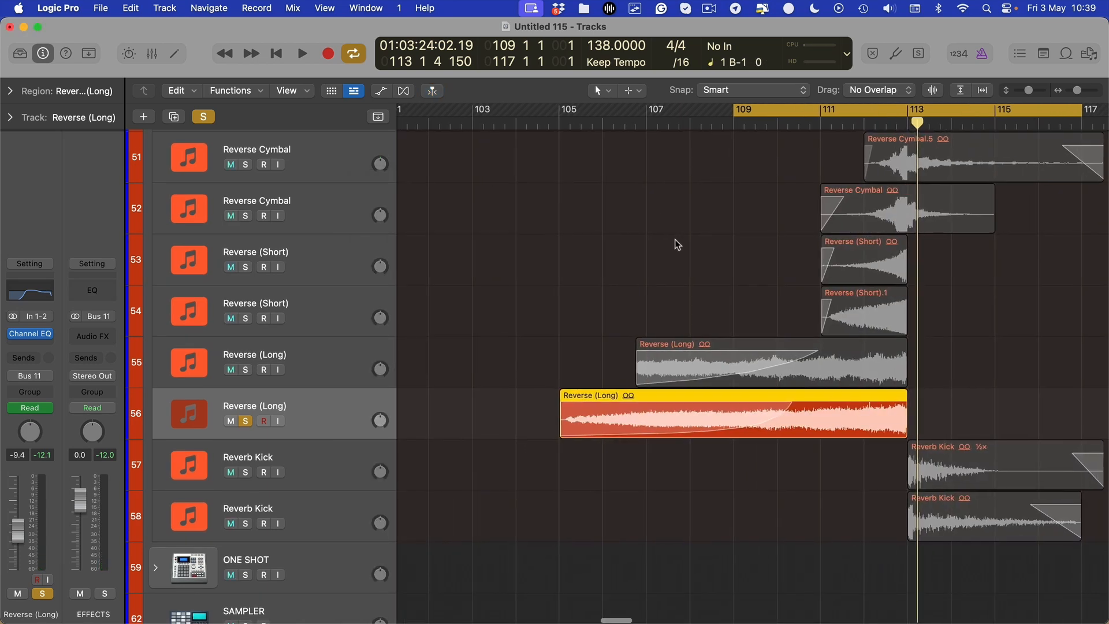
scroll(675, 243, left, 2)
drag(586, 108, 1050, 183)
scroll(1019, 240, right, 5)
scroll(1014, 236, down, 2)
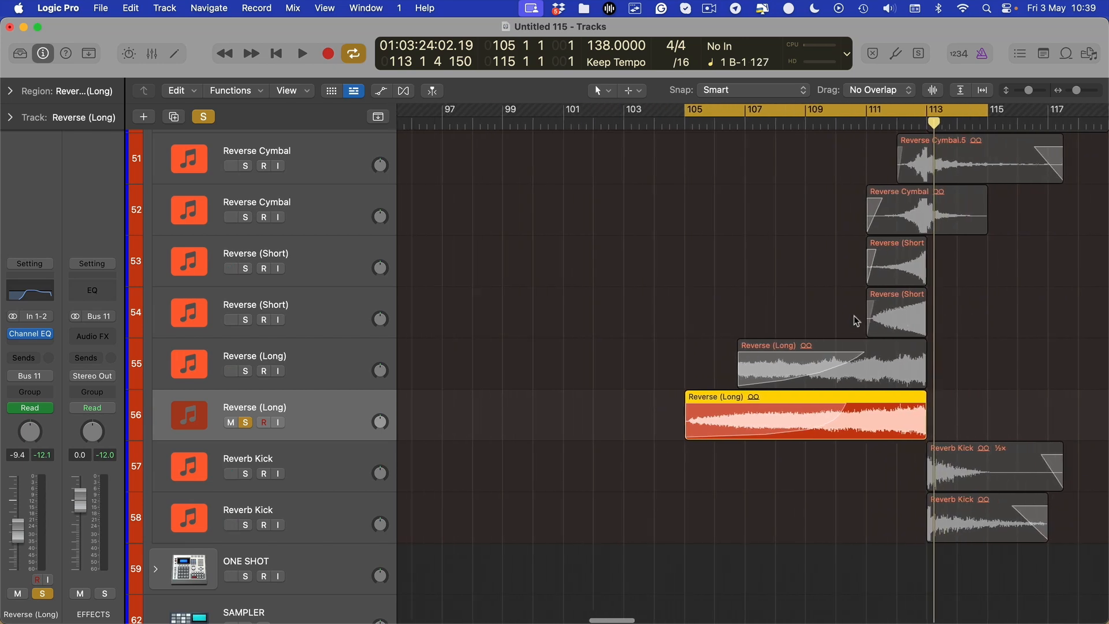
scroll(853, 315, right, 3)
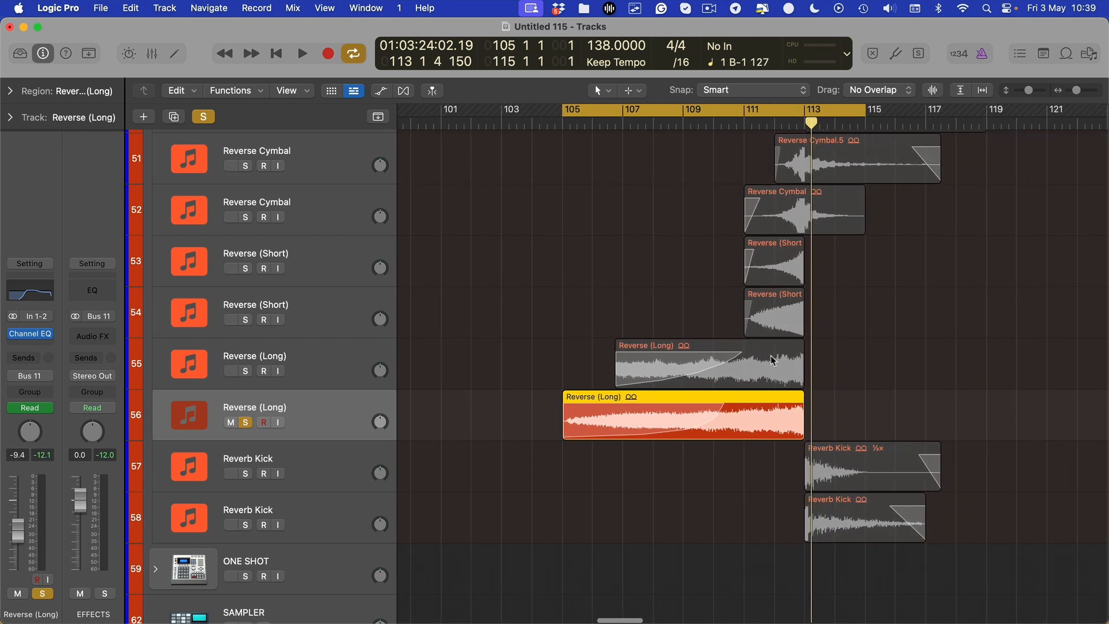
scroll(773, 361, up, 2)
drag(513, 413, 632, 426)
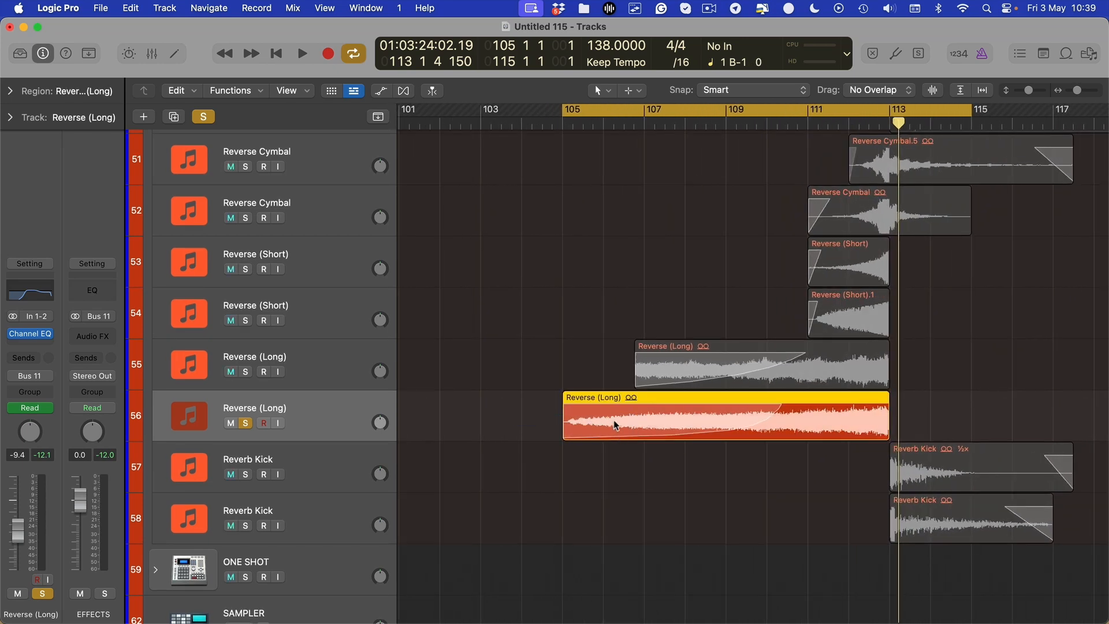
scroll(872, 418, up, 3)
scroll(819, 418, down, 1)
scroll(837, 331, right, 6)
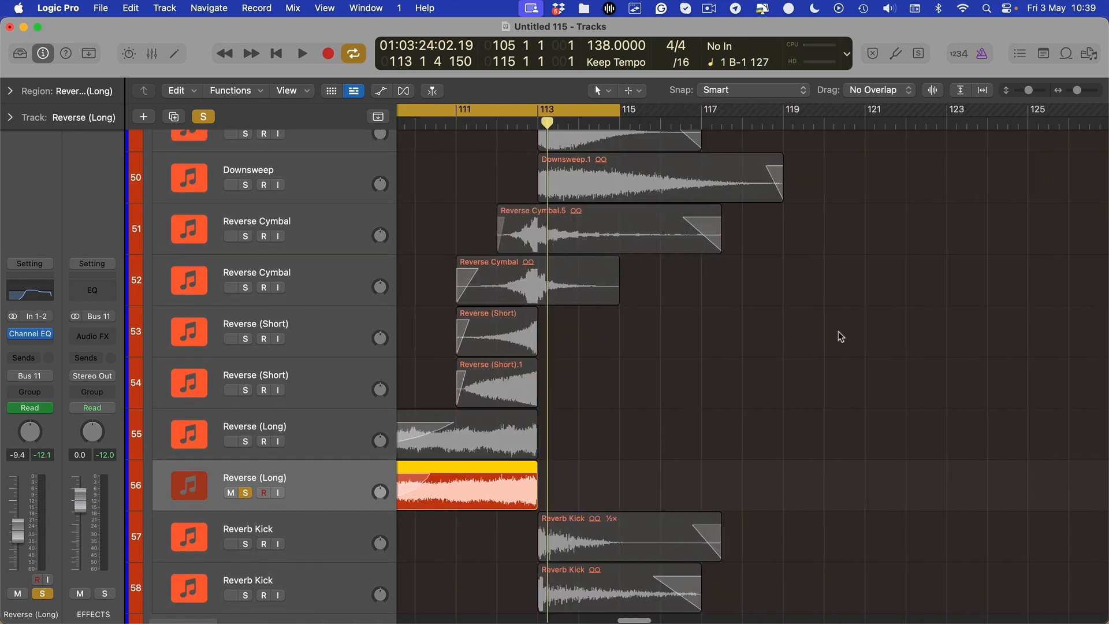
Step: Set the cycle range to bars 113 to 121
scroll(491, 124, left, 1)
click(557, 110)
drag(558, 110, 879, 111)
Step: Examine the fades and region boundaries on the Reverse (Long) and Reverb Kick tracks
scroll(842, 447, down, 10)
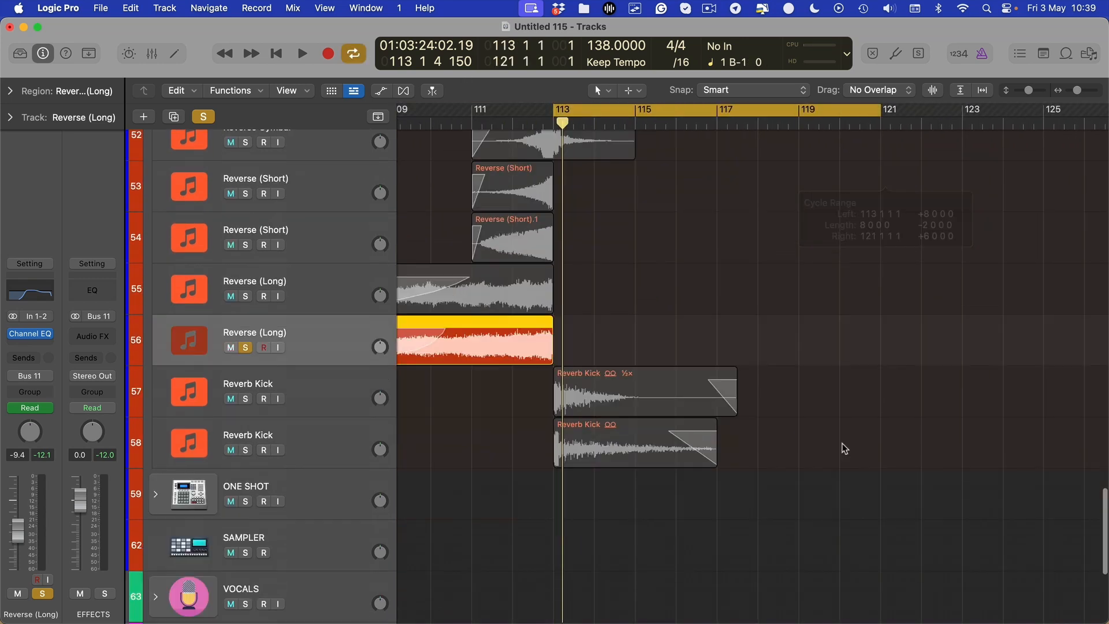
scroll(564, 267, up, 5)
scroll(563, 267, left, 5)
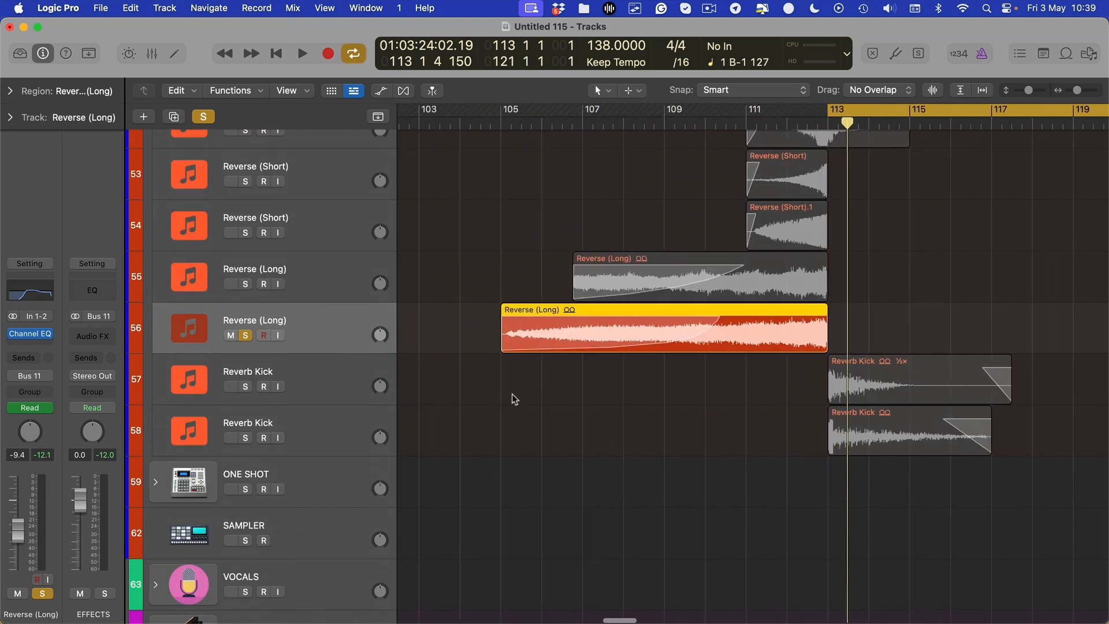
click(587, 297)
mouse_move(588, 289)
mouse_down()
mouse_move(637, 290)
mouse_move(598, 292)
mouse_up()
drag(521, 351, 462, 357)
scroll(577, 349, right, 5)
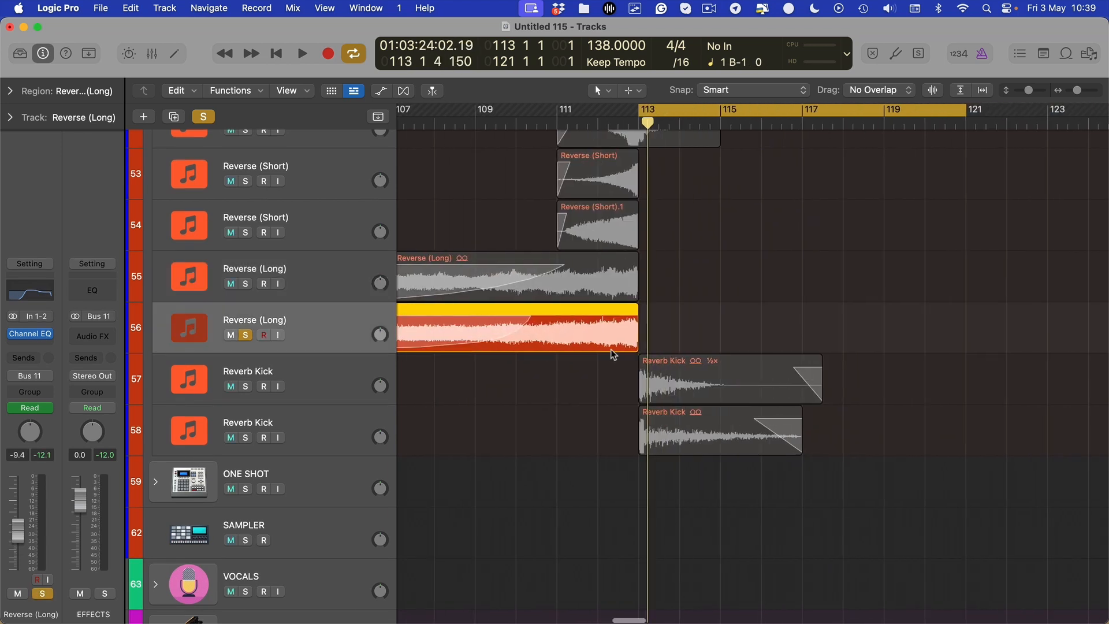
scroll(612, 352, up, 2)
Step: Add a short fade-out to the end of the Reverse Cymbal region on track 52
click(557, 271)
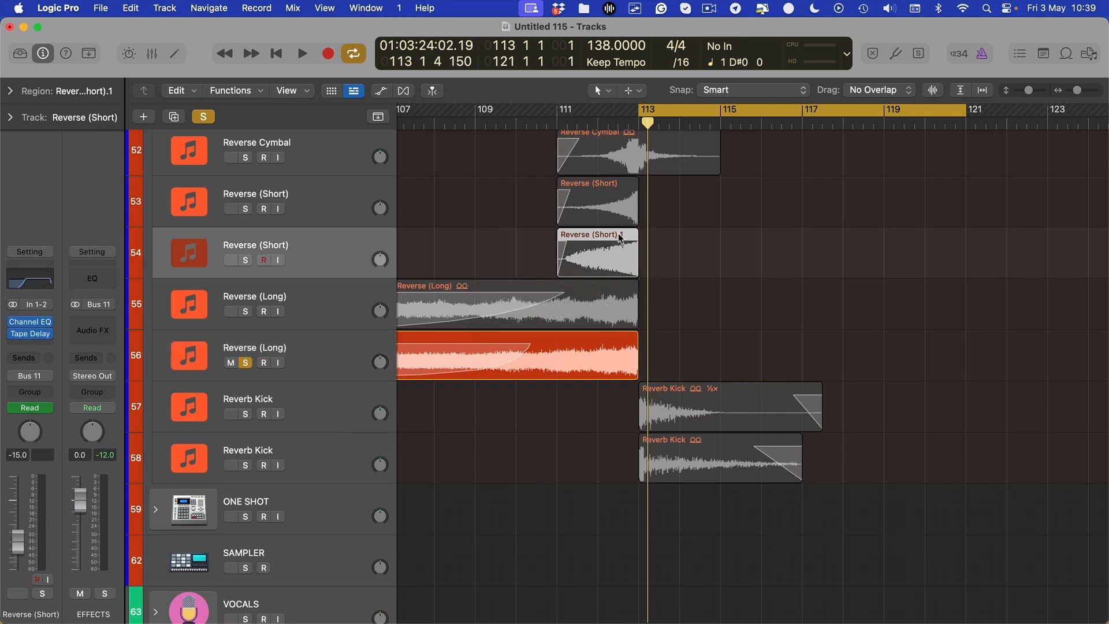
scroll(732, 322, up, 3)
click(718, 326)
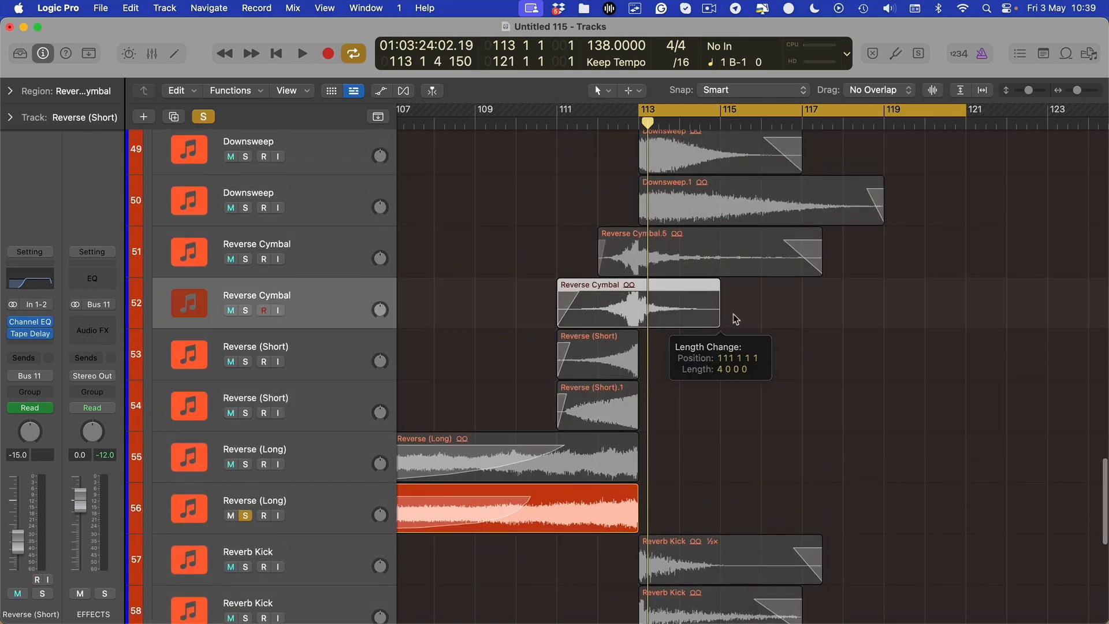
scroll(745, 296, up, 5)
scroll(745, 298, right, 1)
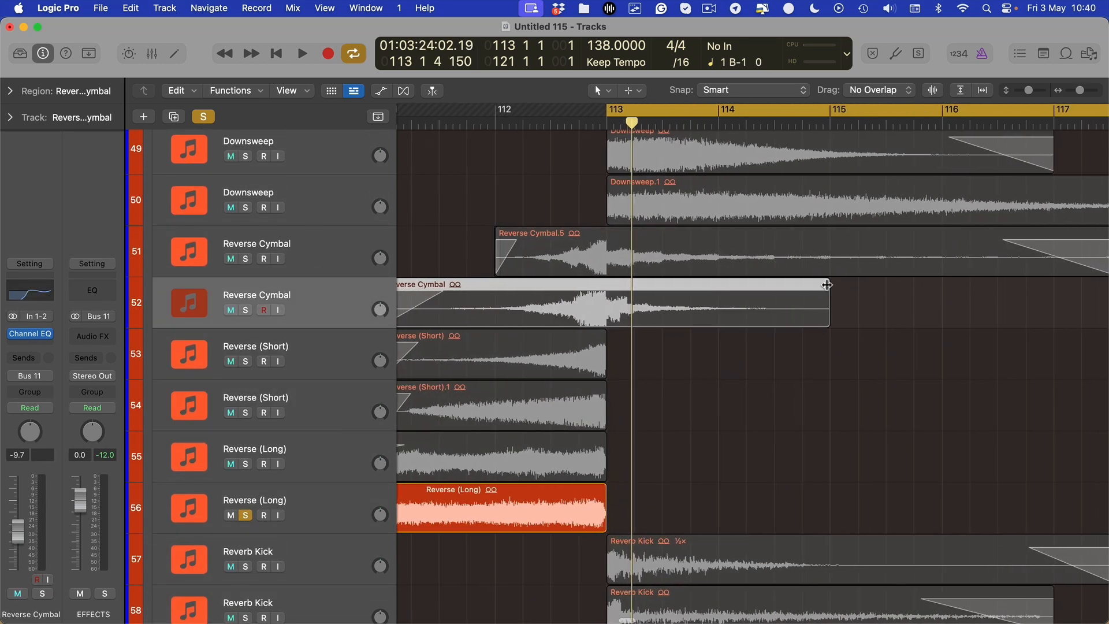
drag(824, 285, 799, 284)
scroll(783, 298, down, 5)
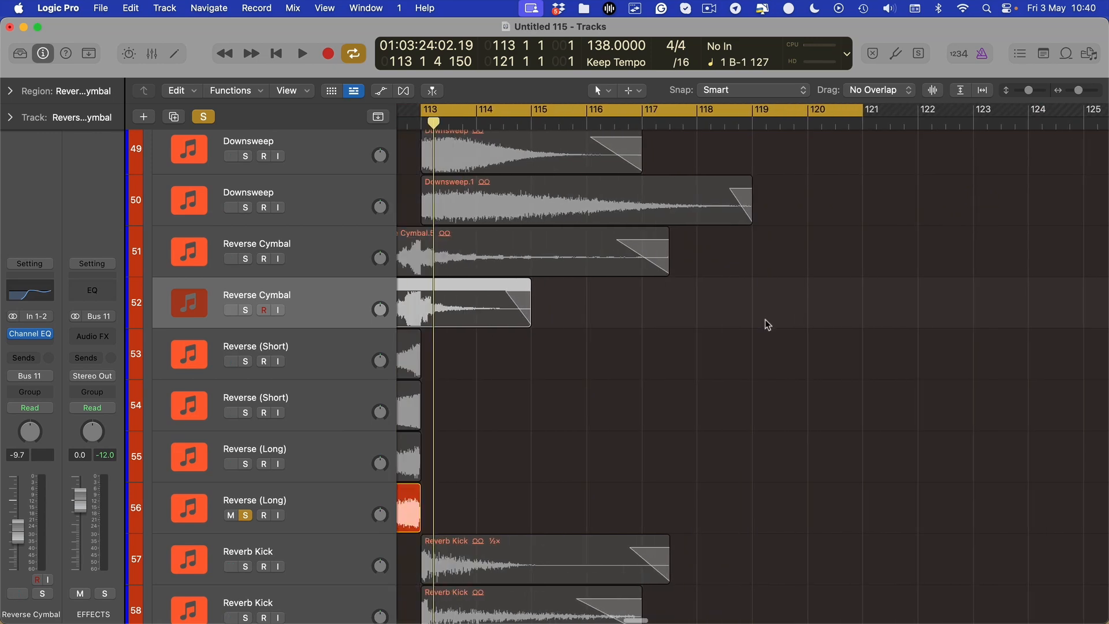
scroll(765, 322, down, 4)
scroll(607, 276, down, 1)
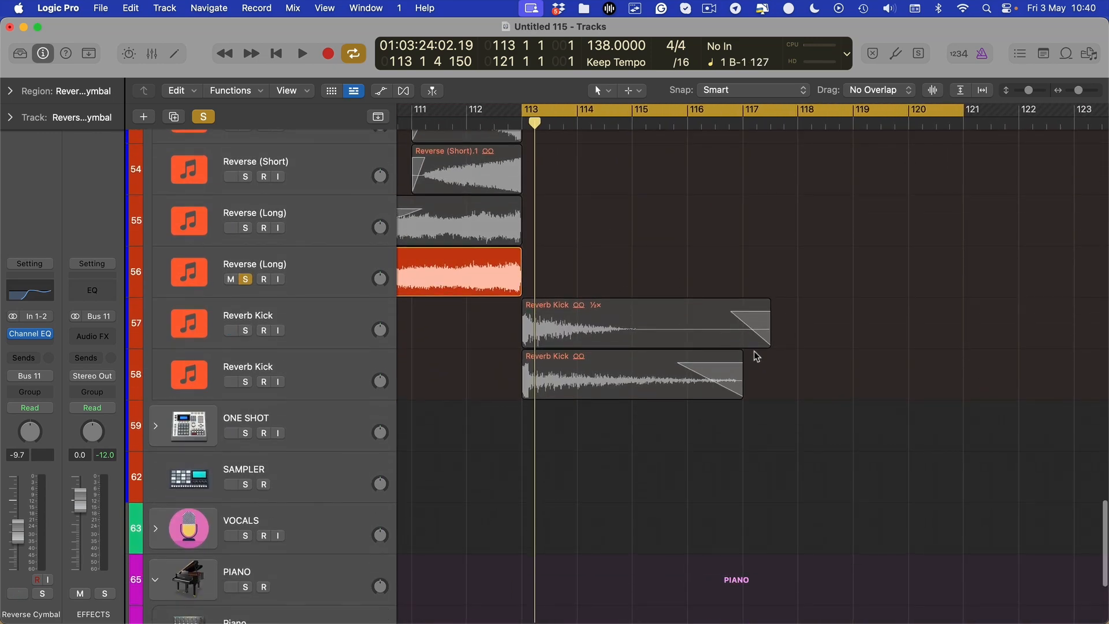
Step: Lengthen the fade-out of the Reverb Kick region on track 57 so it starts at about bar 116
click(677, 360)
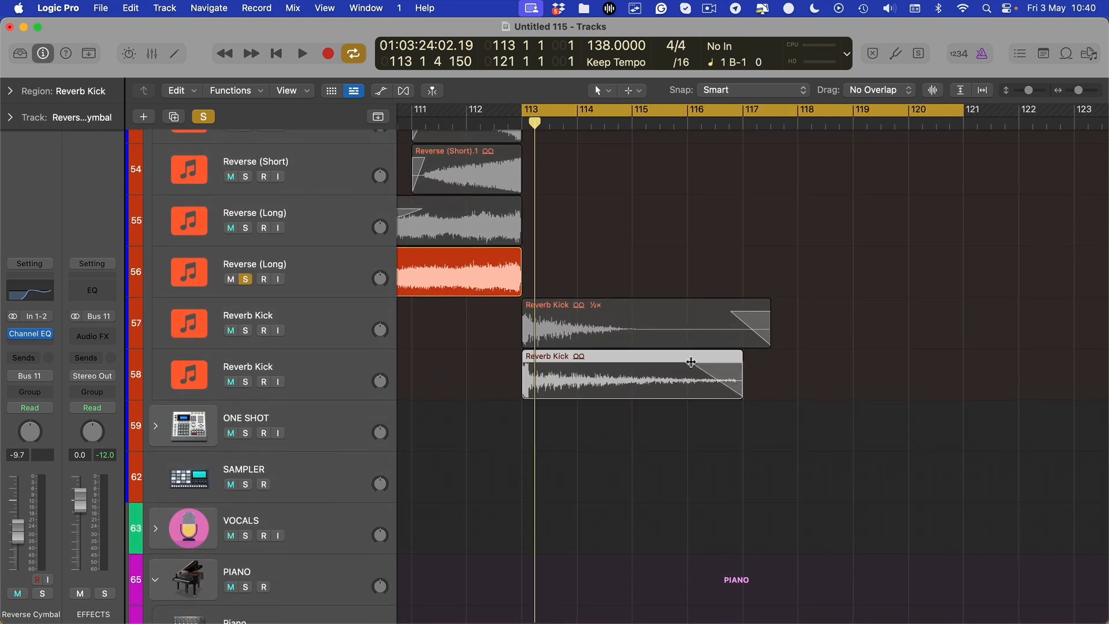
scroll(702, 367, up, 3)
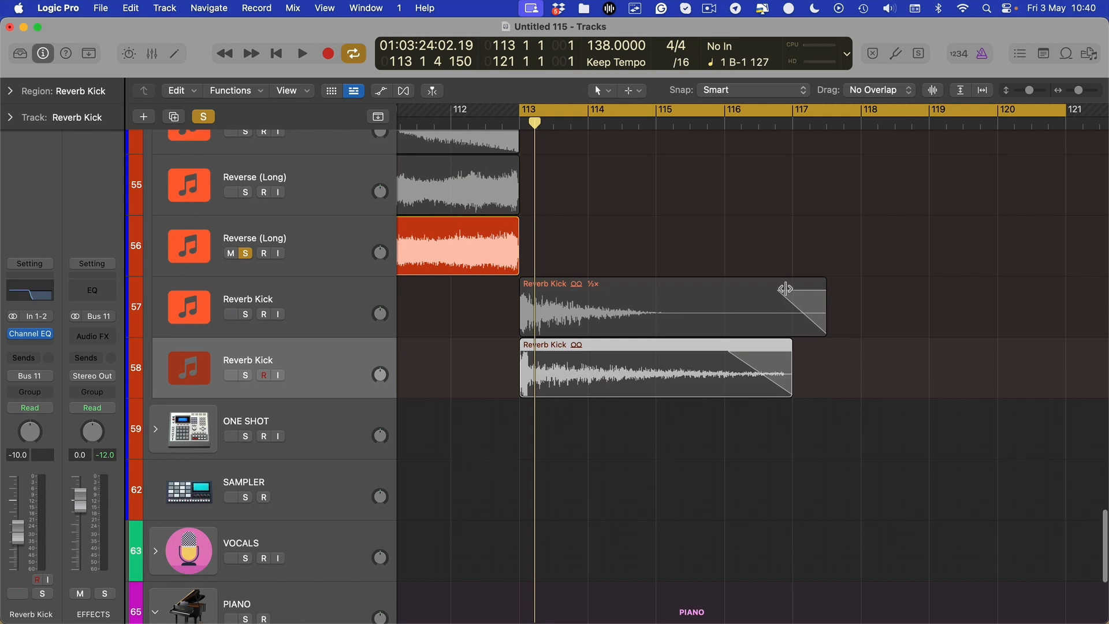
drag(785, 289, 760, 285)
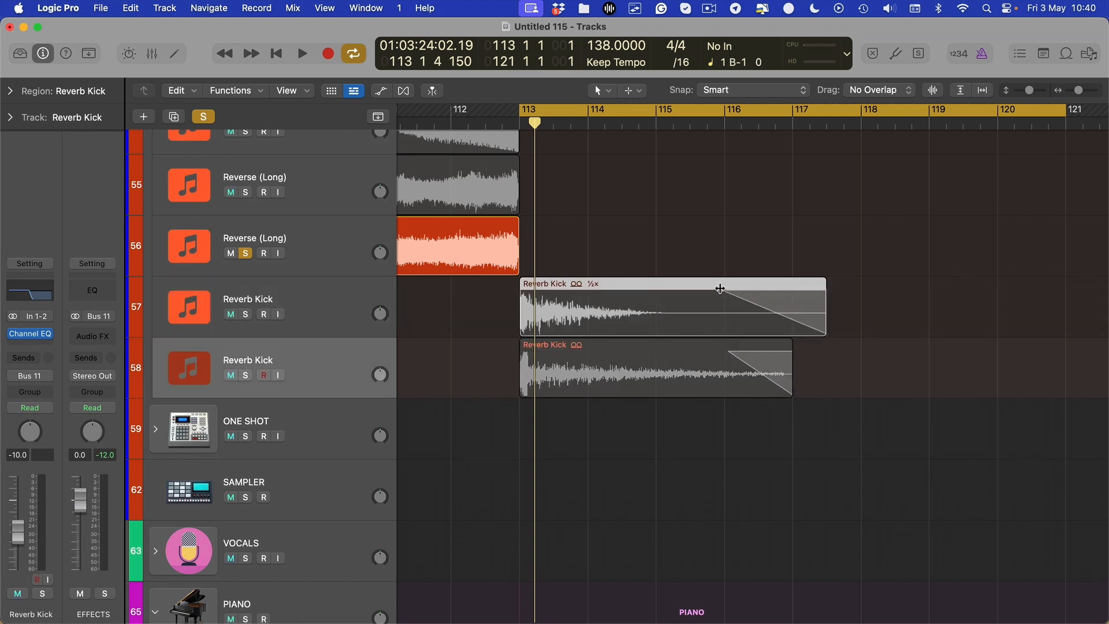
Step: Adjust the fade-out of the Reverb Kick region on track 58 to a straight fade starting at about bar 116
key(super+Right)
key(super+Right)
scroll(734, 381, right, 5)
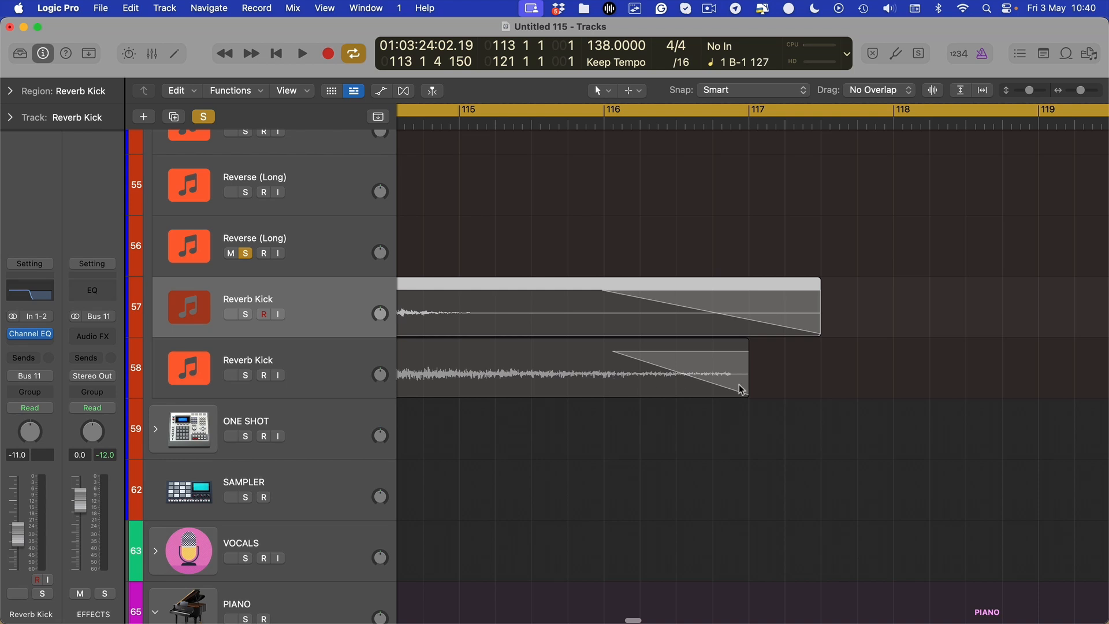
drag(620, 355, 759, 362)
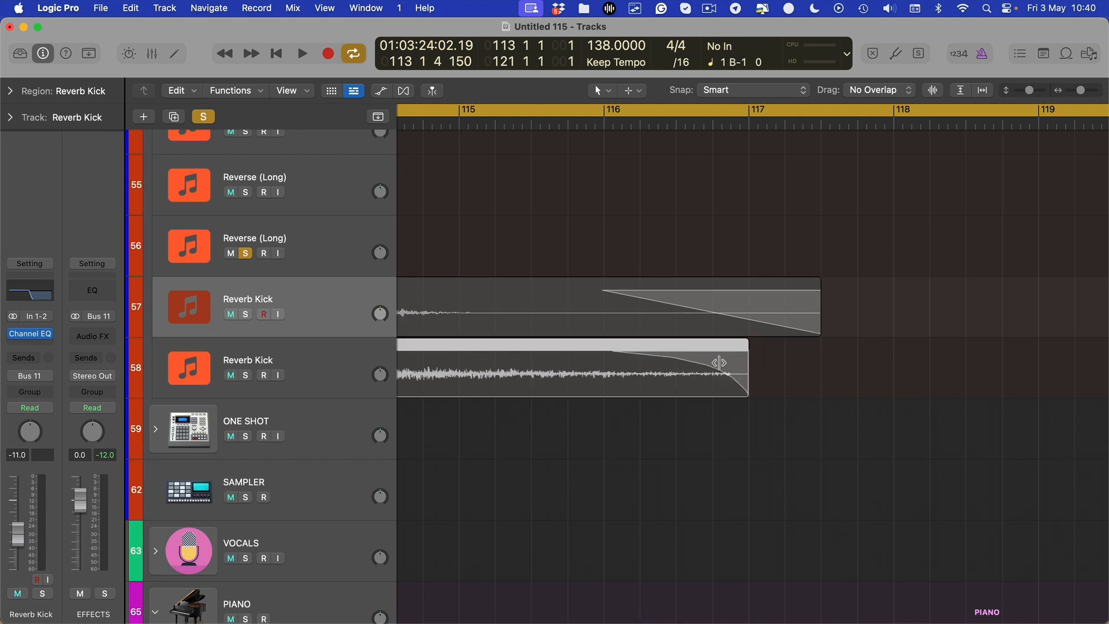
key(super+z)
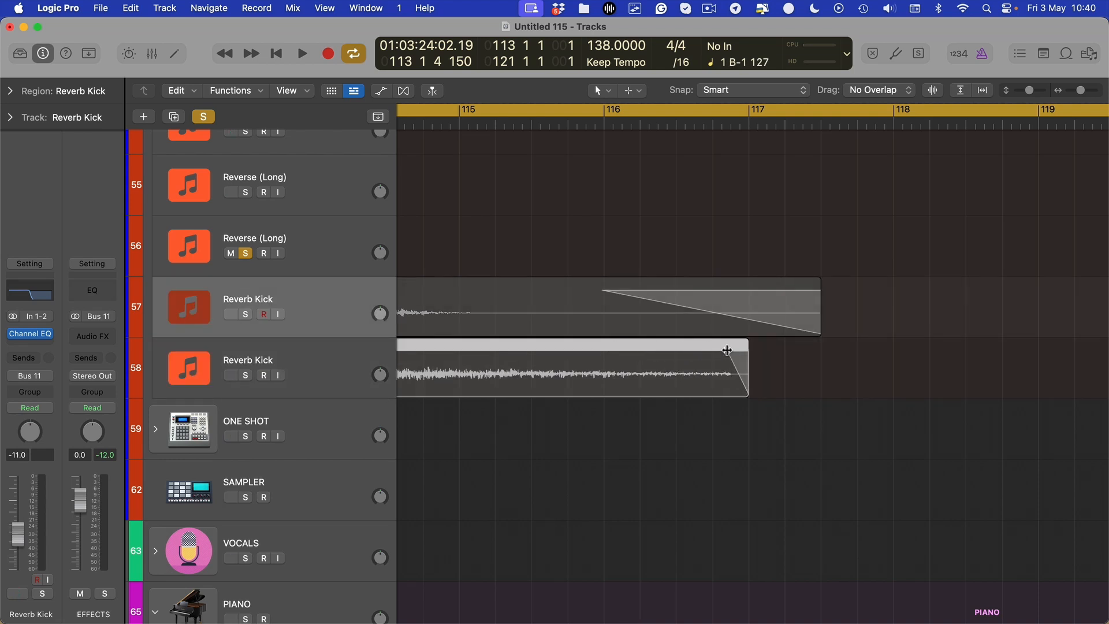
click(728, 350)
scroll(615, 344, down, 5)
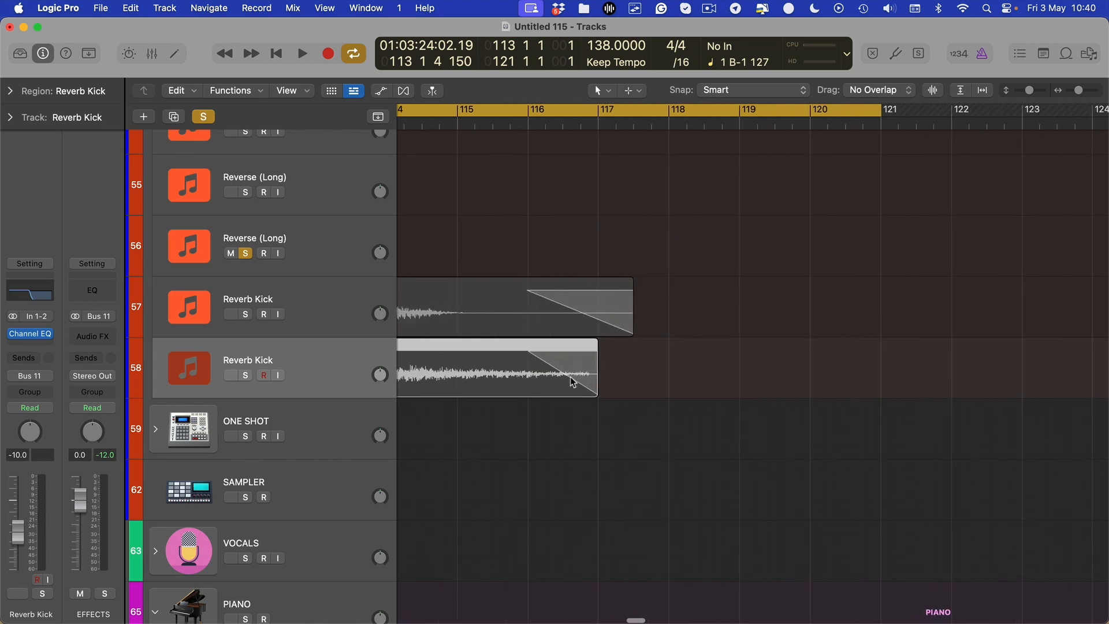
scroll(575, 382, left, 5)
scroll(537, 293, up, 1)
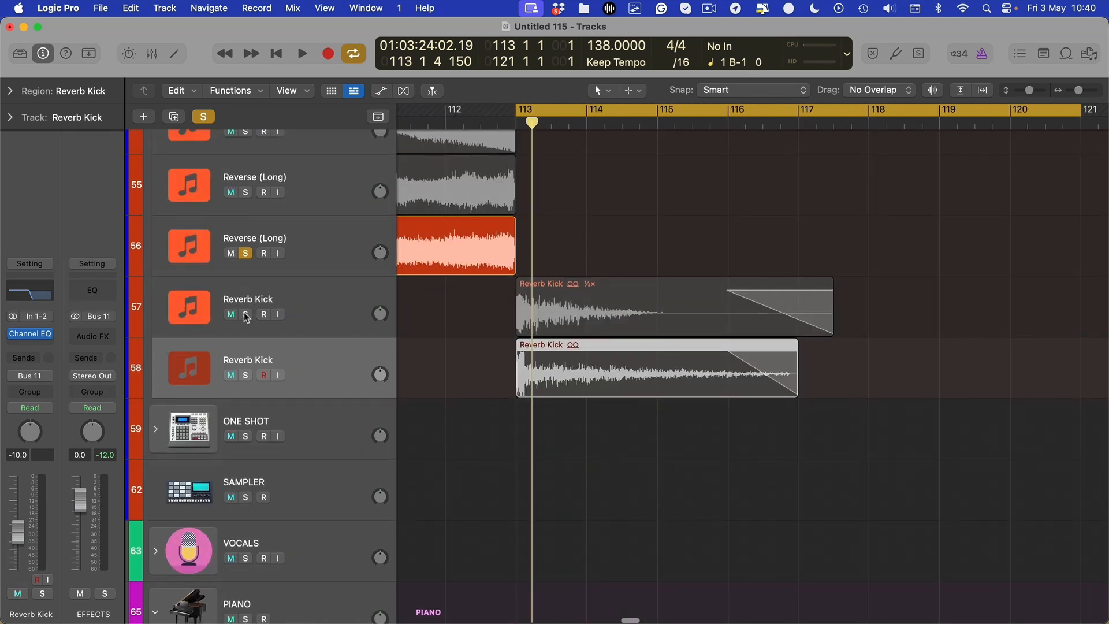
Step: Solo the Reverb Kick on track 57 and disable the 600 Hz high-cut band of its Channel EQ during playback
click(559, 295)
click(335, 287)
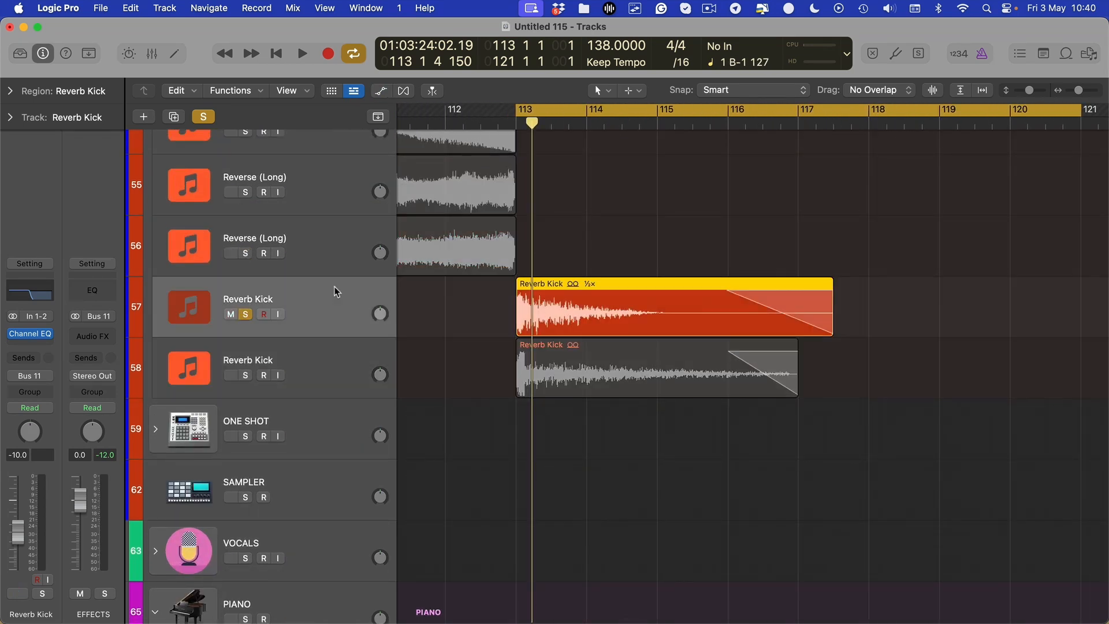
key(space)
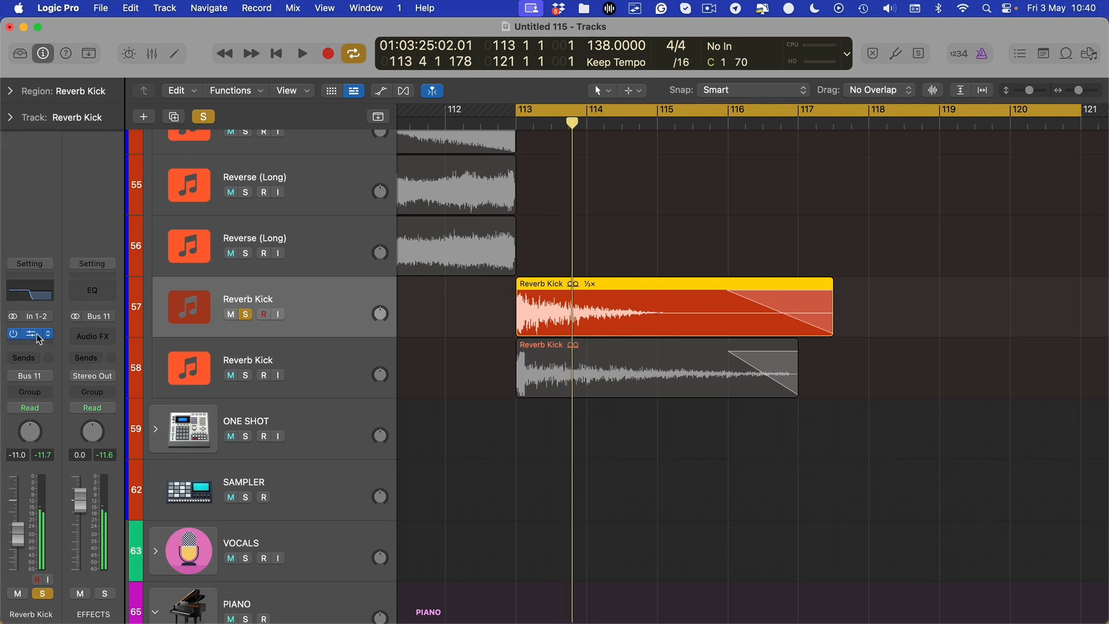
click(36, 334)
click(980, 264)
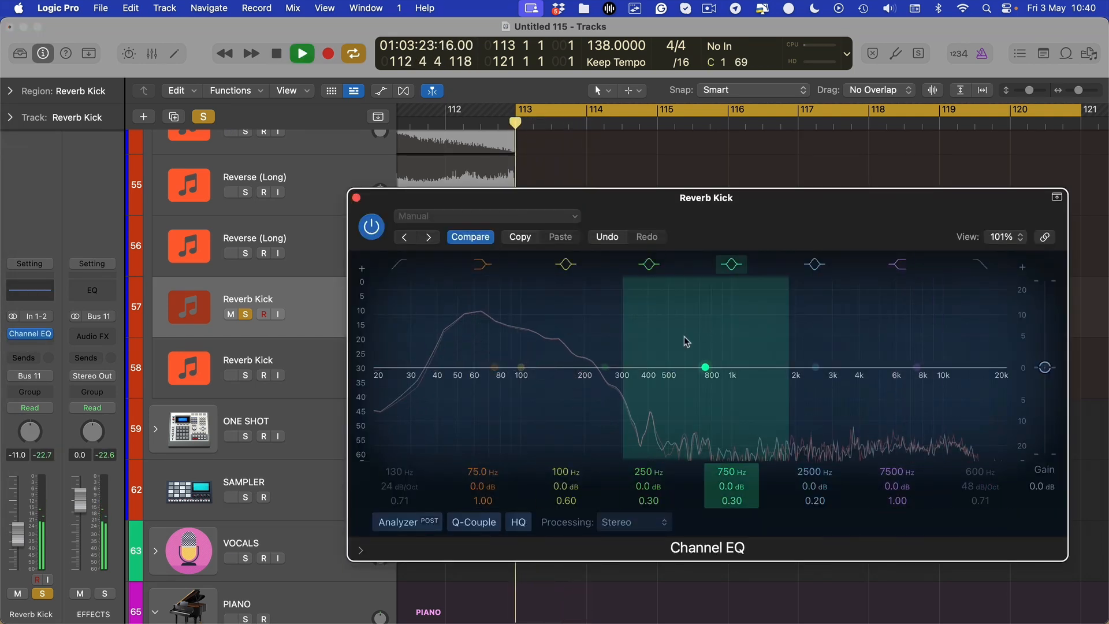
scroll(709, 346, down, 1)
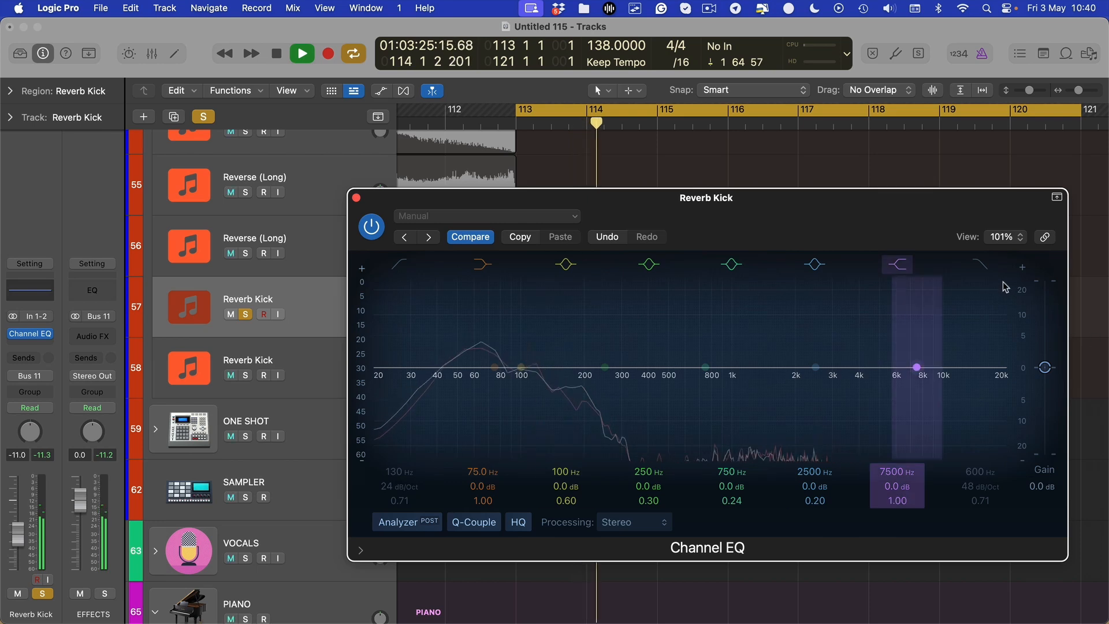
key(space)
key(space)
key(super+w)
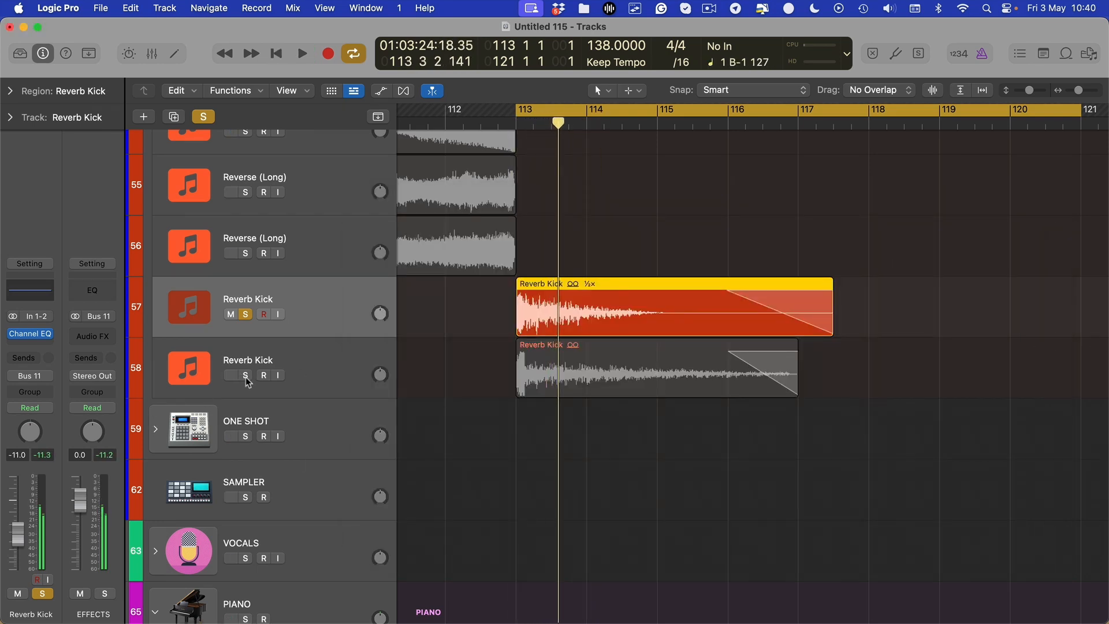
Step: Switch the solo from track 57 to the Reverb Kick on track 58 and remove the Channel EQ from track 57
click(246, 374)
click(246, 313)
click(334, 367)
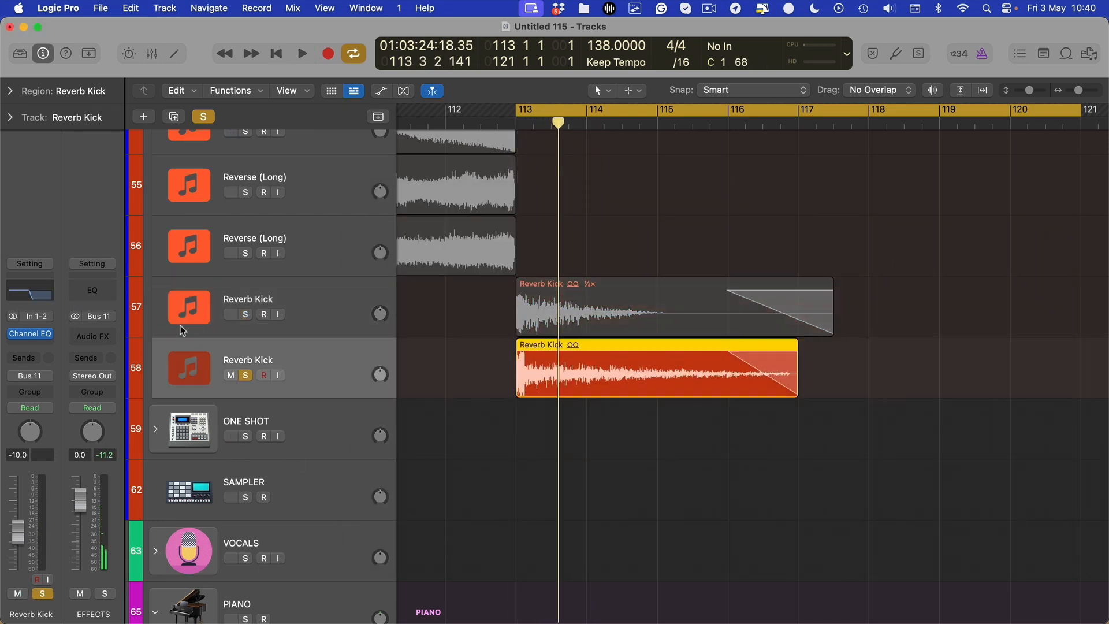
click(226, 306)
click(48, 335)
click(81, 297)
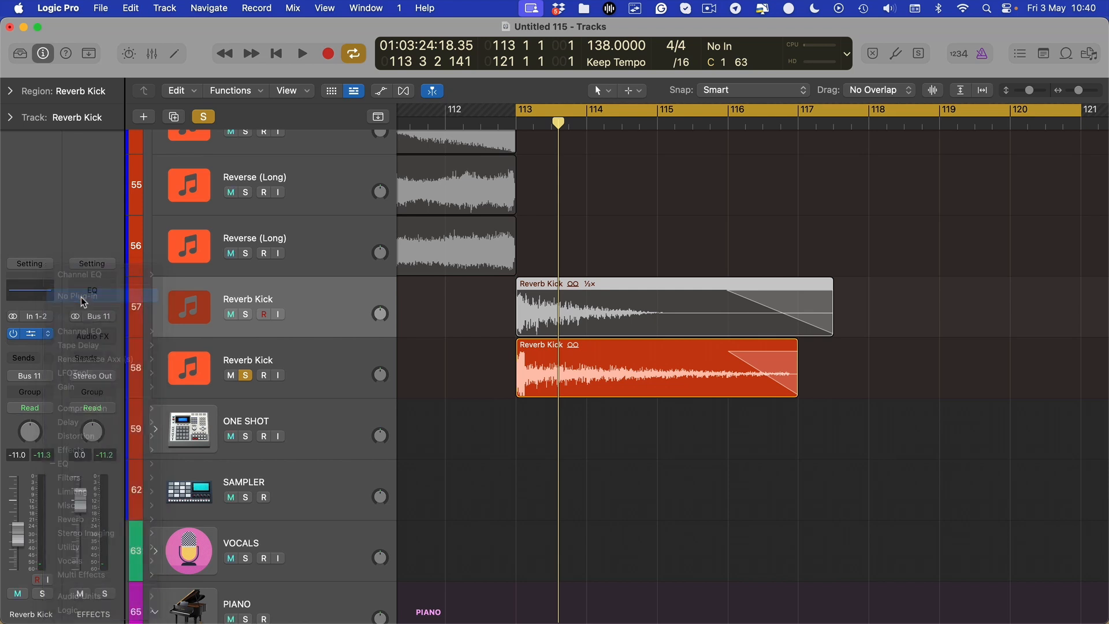
Step: Set the high-cut band of track 58's Channel EQ to about 730 Hz with a Q of 0.39
key(space)
click(279, 356)
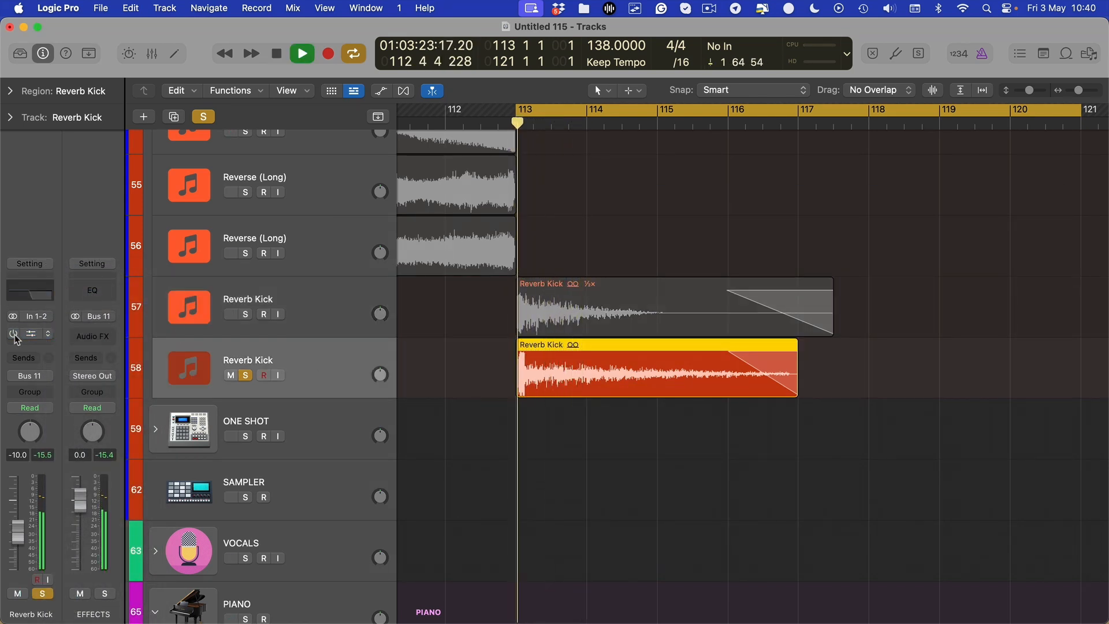
click(32, 336)
key(space)
key(space)
drag(675, 384, 702, 396)
key(space)
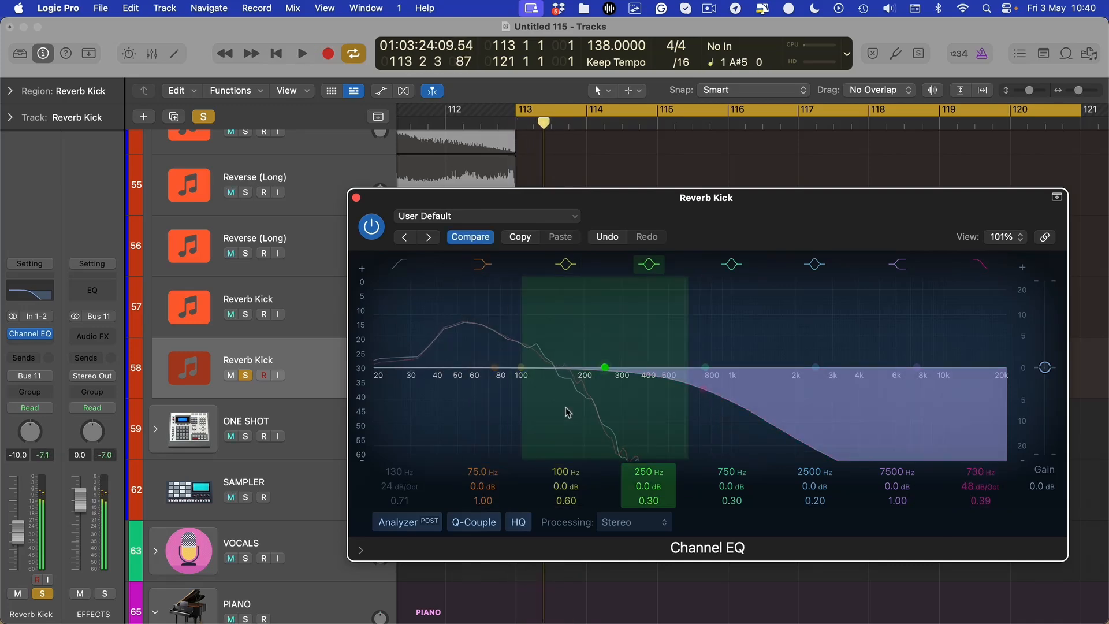
key(super+w)
Step: Insert a fresh Channel EQ with default settings on the Reverb Kick on track 57
click(317, 291)
click(32, 301)
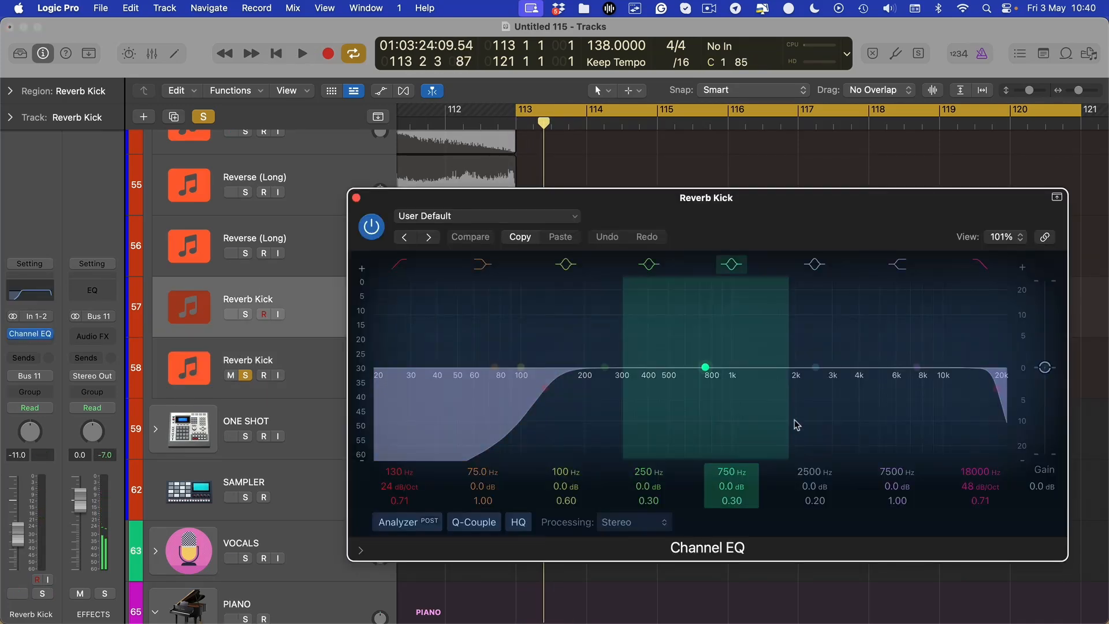
key(space)
click(394, 266)
key(super+w)
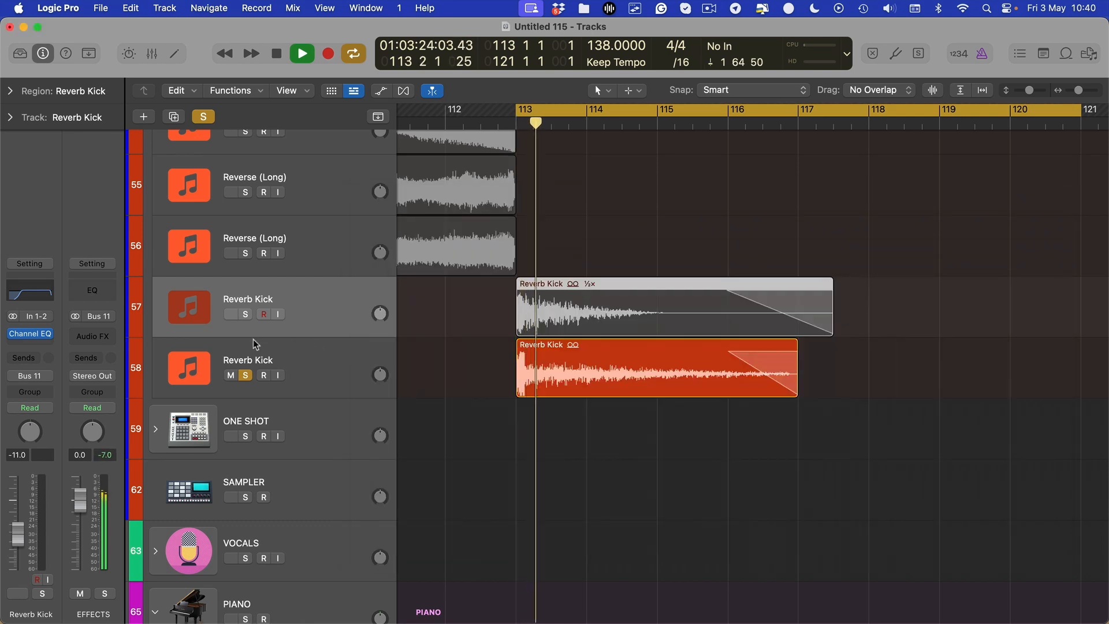
Step: Solo the Reverb Kick on track 57 and unsolo the one on track 58
key(space)
key(s)
click(249, 363)
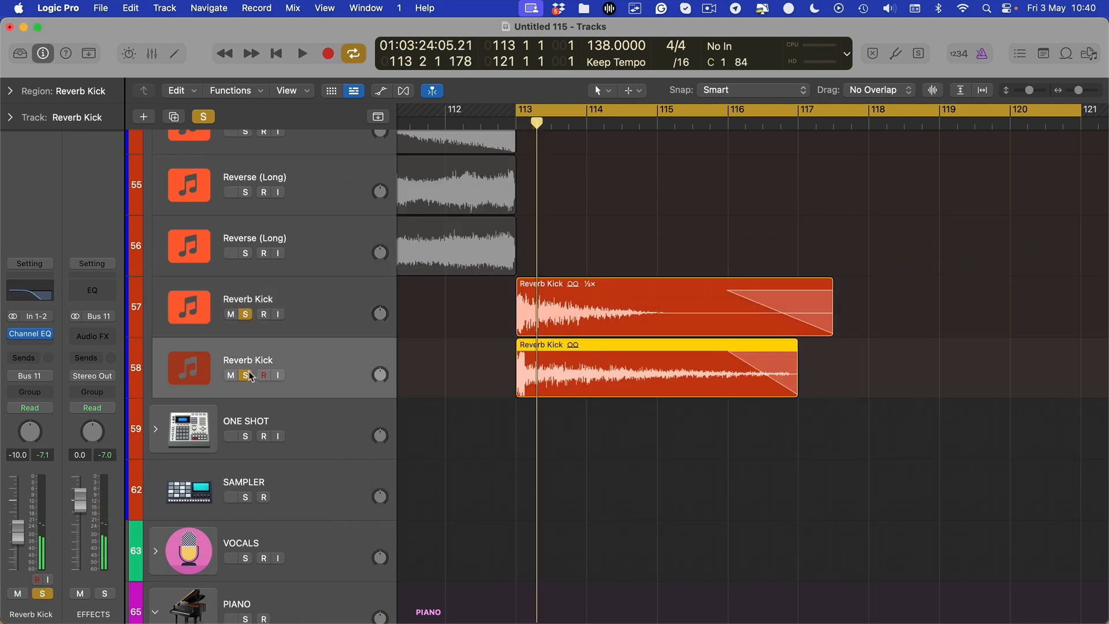
click(246, 375)
click(317, 309)
Step: Turn off the low-cut band in track 57's Channel EQ and set its high cut to 14000 Hz with a Q of 0.57
click(32, 286)
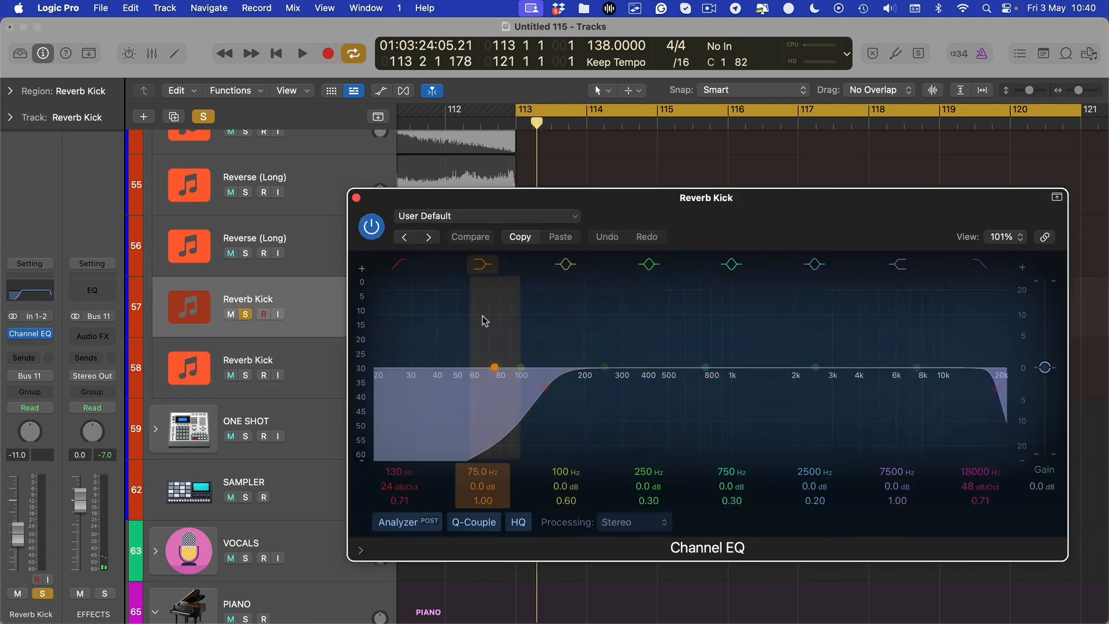
click(397, 266)
key(space)
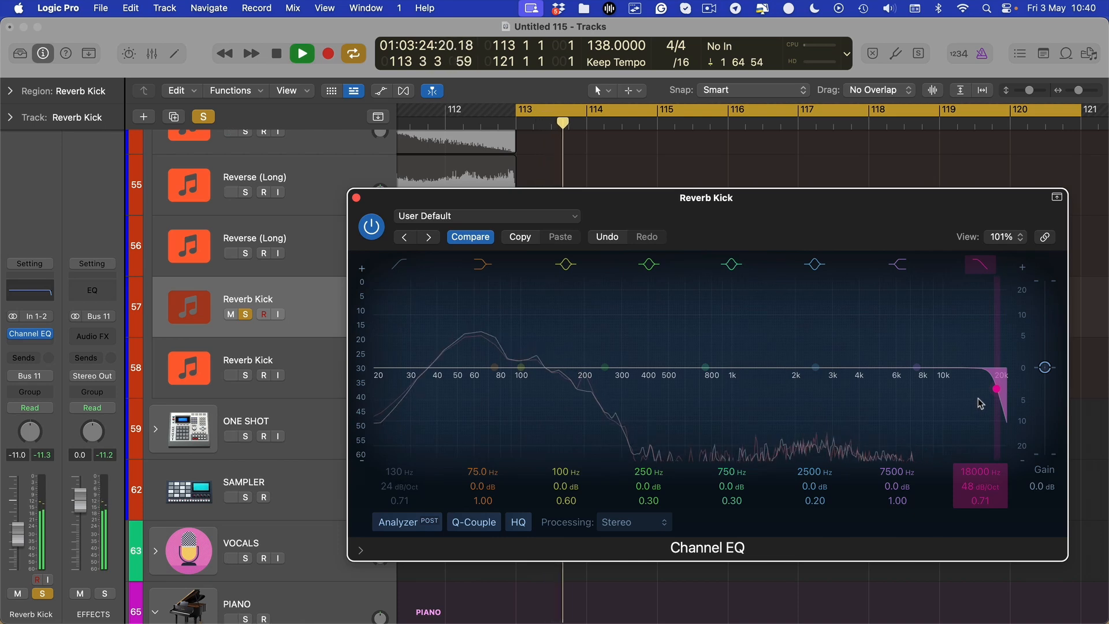
drag(981, 407, 956, 400)
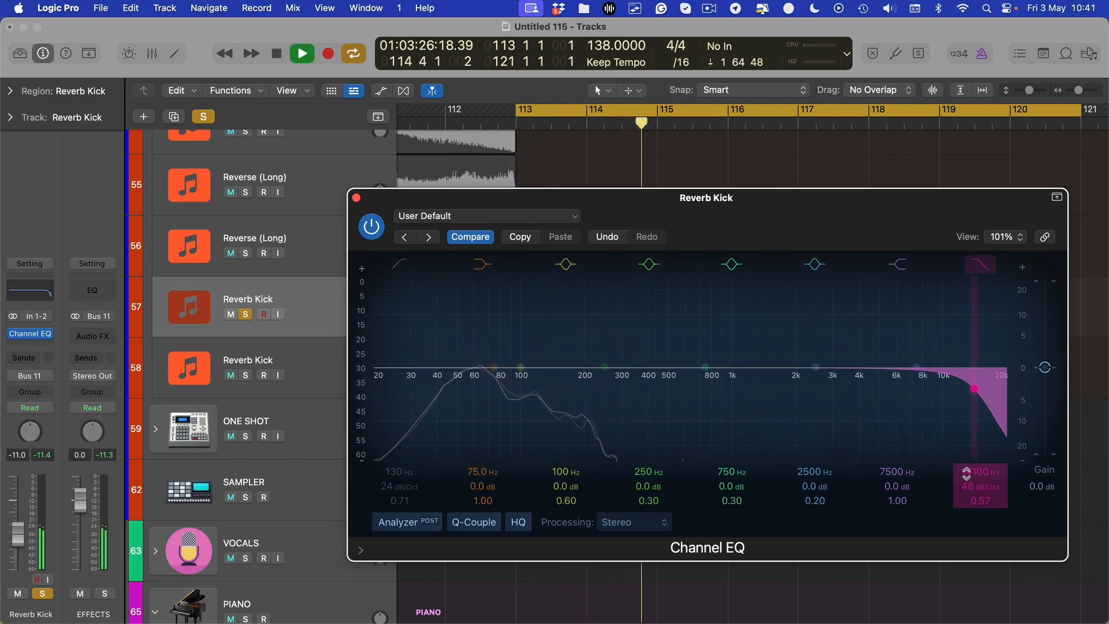
double_click(966, 474)
text(1)
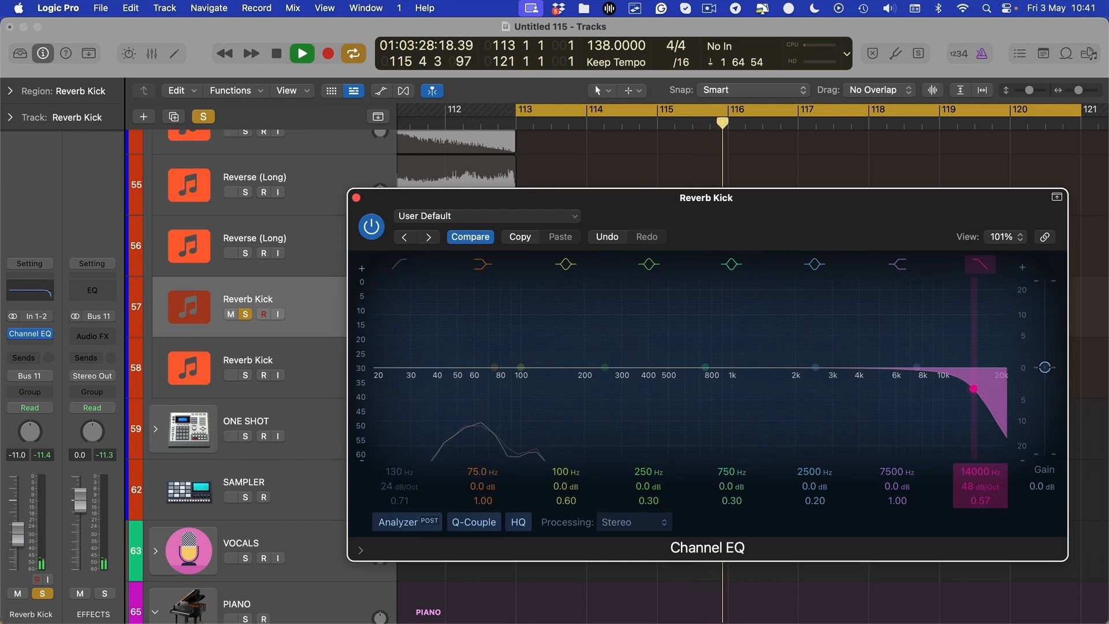
key(super+w)
key(super+Up)
key(space)
Step: Unmute the second Crash track, track 48, in the EFFECTS stack
scroll(690, 384, left, 1)
key(super+Left)
key(super+Left)
scroll(490, 394, up, 10)
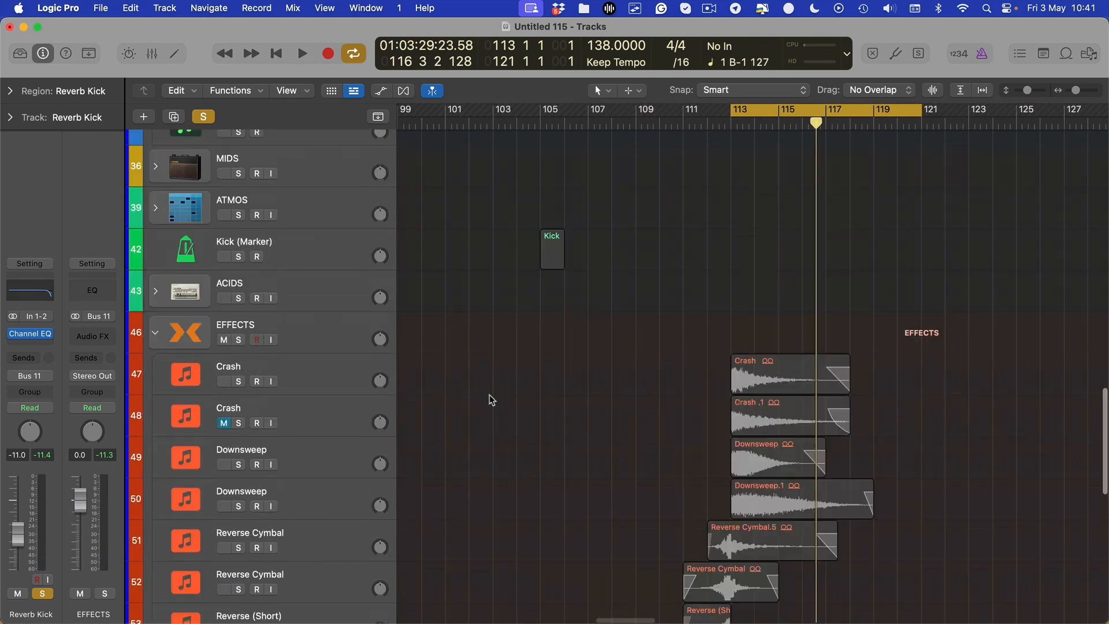
scroll(490, 394, up, 5)
key(super+Up)
key(super+Up)
scroll(854, 490, right, 5)
scroll(632, 338, up, 10)
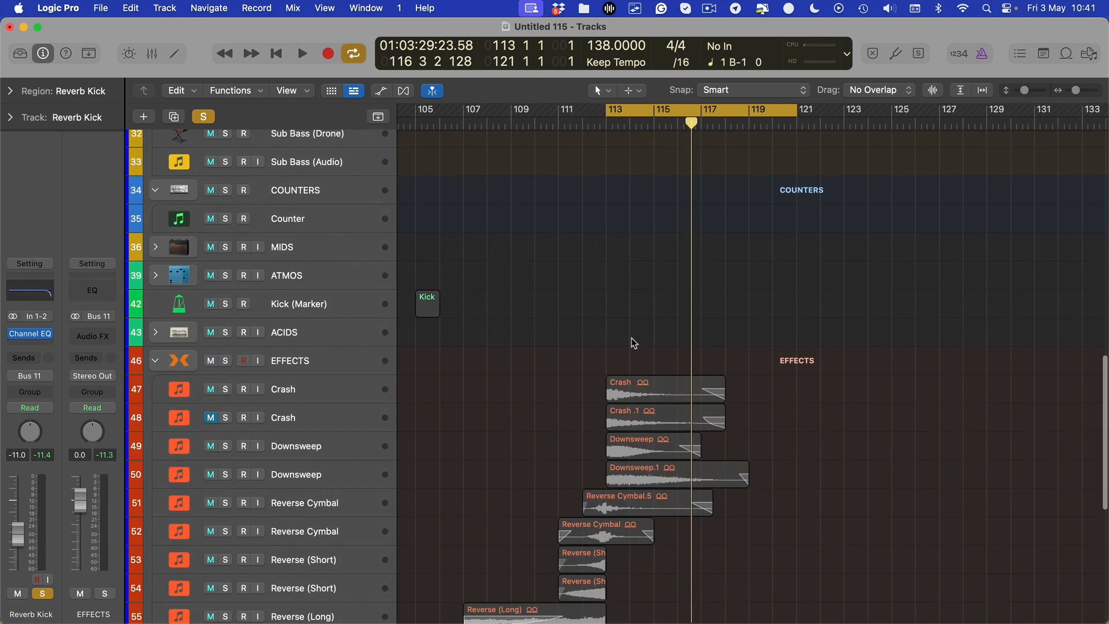
scroll(632, 338, down, 1)
scroll(632, 338, down, 5)
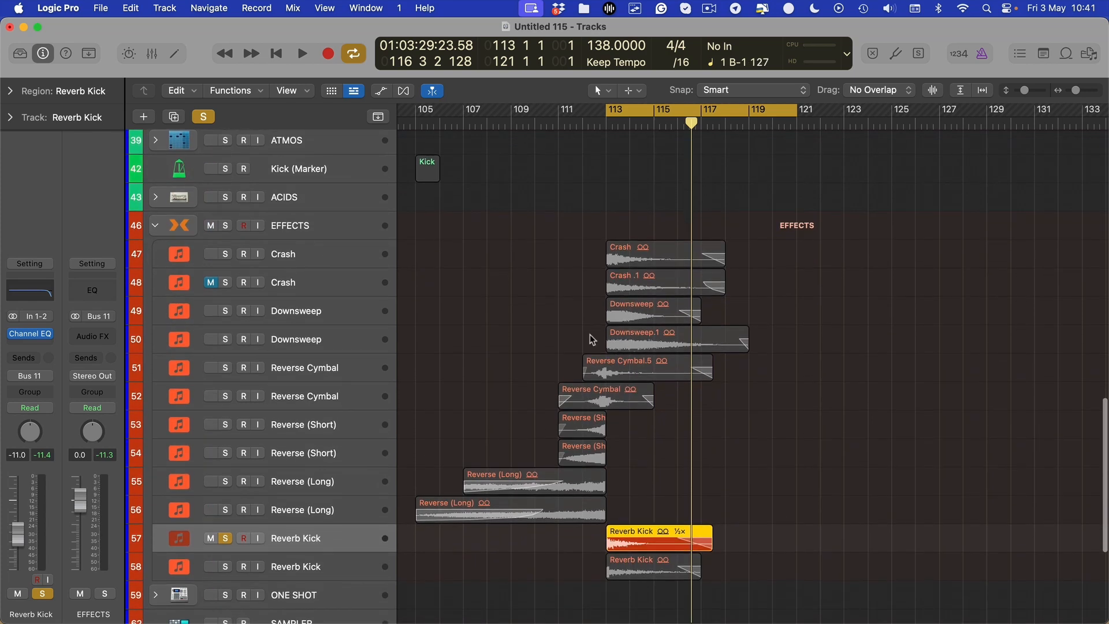
scroll(330, 283, down, 1)
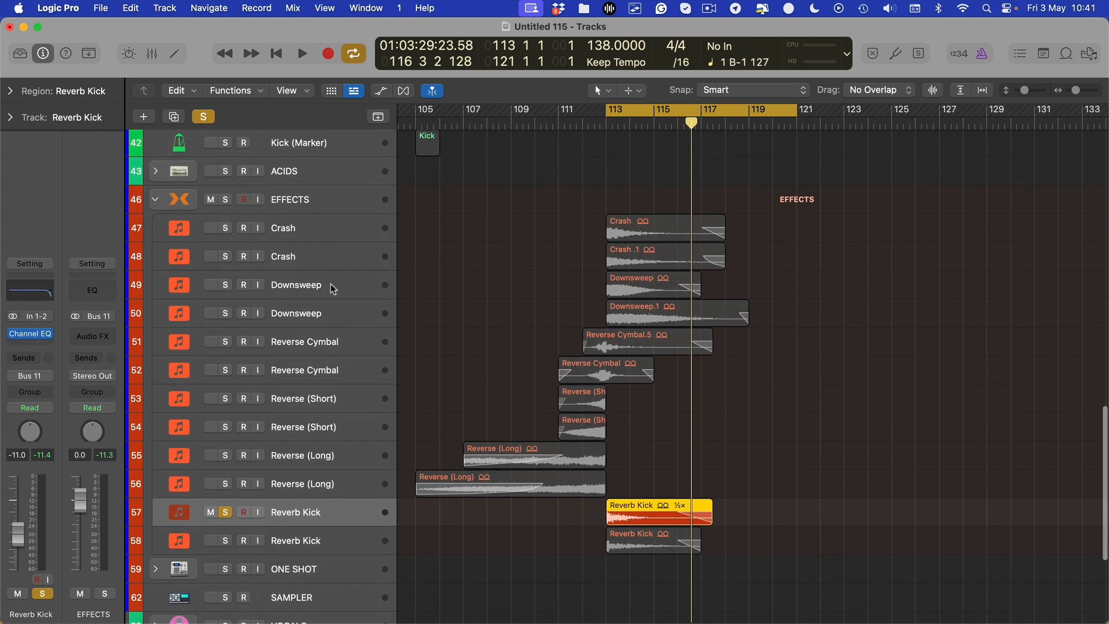
Step: Examine how the Pads regions divide the arrangement into eight-bar sections from bar 113 to bar 145
scroll(583, 316, up, 8)
scroll(583, 312, down, 8)
key(super+Up)
scroll(655, 348, up, 6)
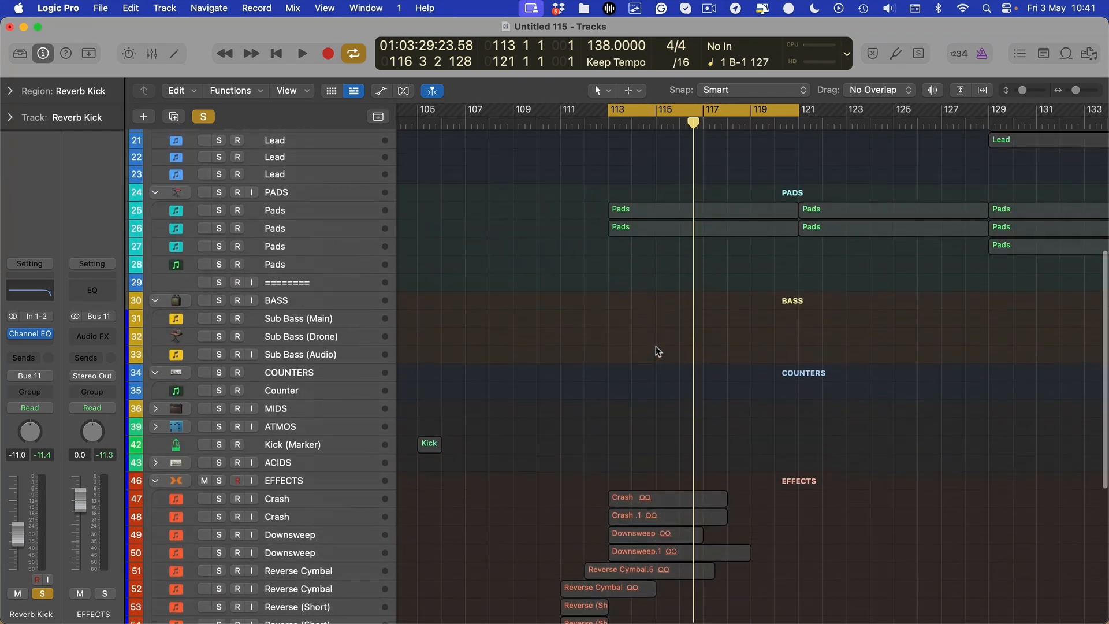
scroll(655, 346, down, 1)
click(616, 278)
key(super+Left)
scroll(709, 210, right, 5)
key(super+Left)
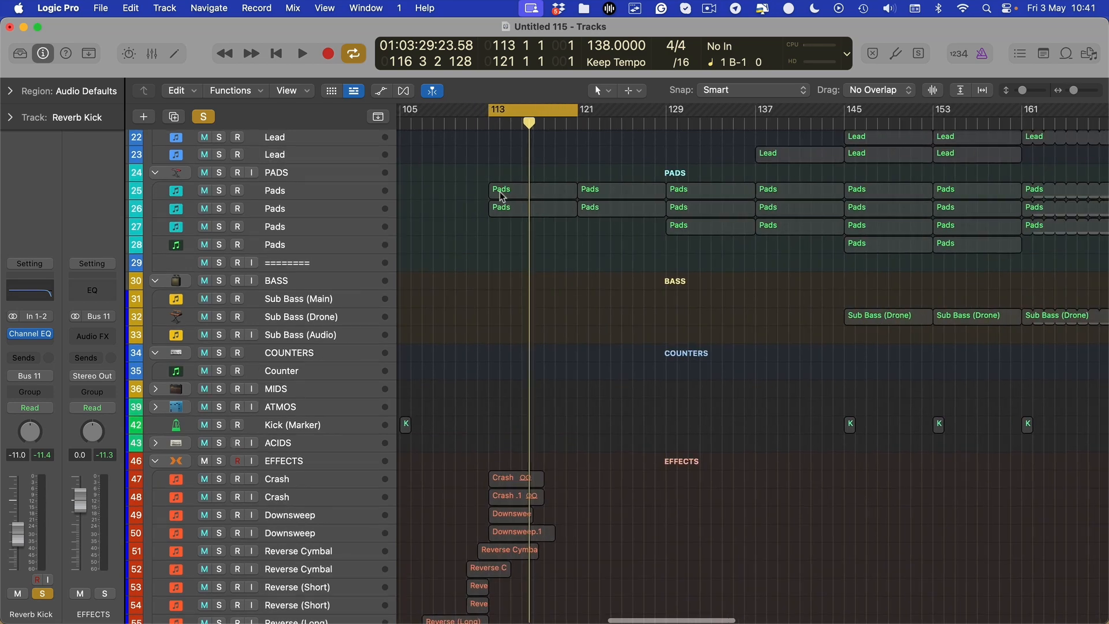
click(512, 192)
click(629, 207)
click(695, 196)
click(470, 463)
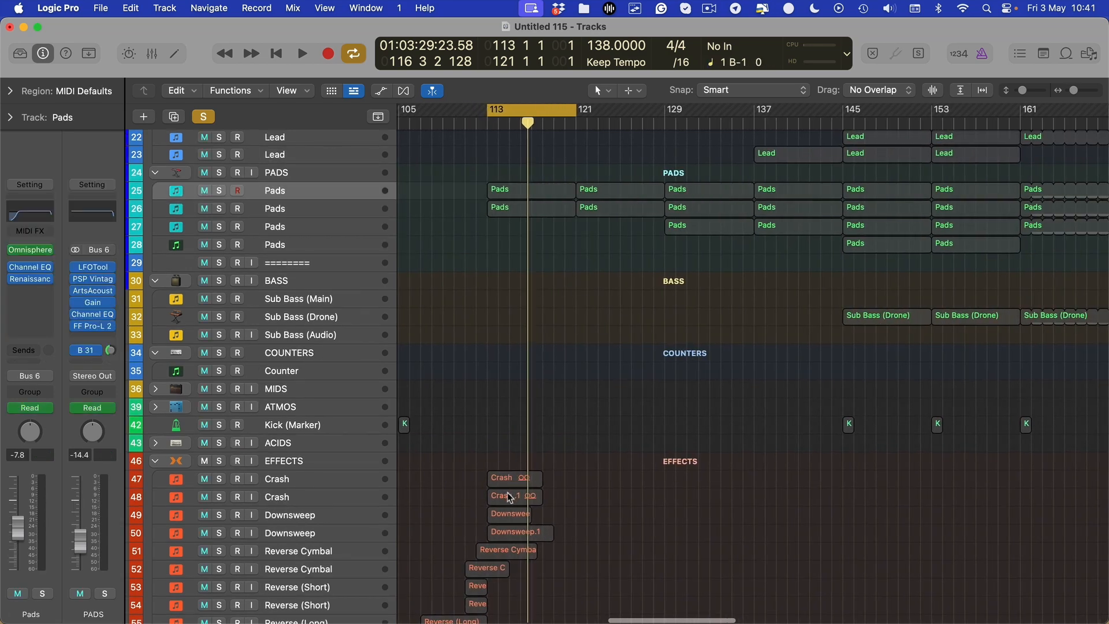
Step: Replace track 47's bar 113 Crash with copies at bars 121 and 145, and add Crash copies at bars 129 and 137 on track 49
drag(507, 492, 591, 487)
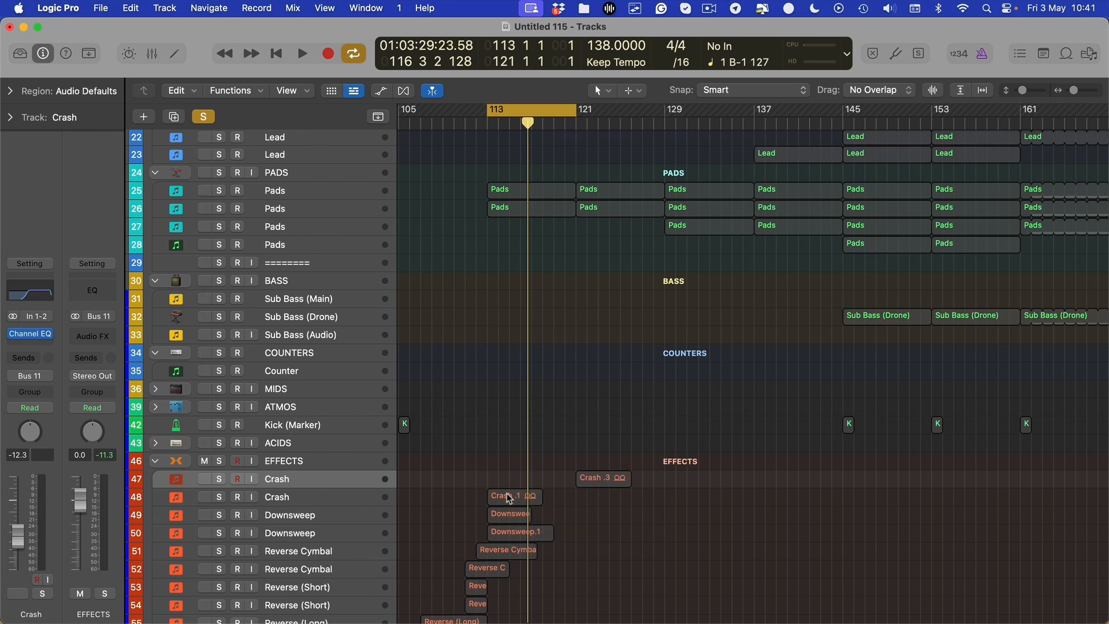
drag(508, 498, 861, 480)
Step: Copy the Downsweep.1 region on track 50 to bars 121 and 129, including its automation data
scroll(584, 543, down, 1)
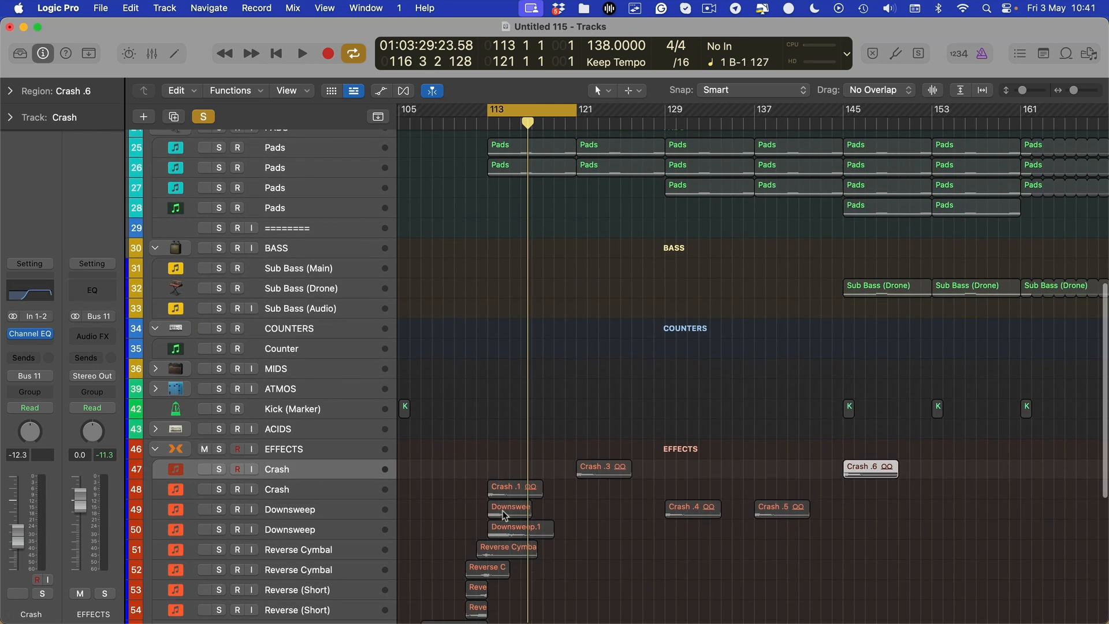
click(505, 516)
drag(514, 529, 601, 536)
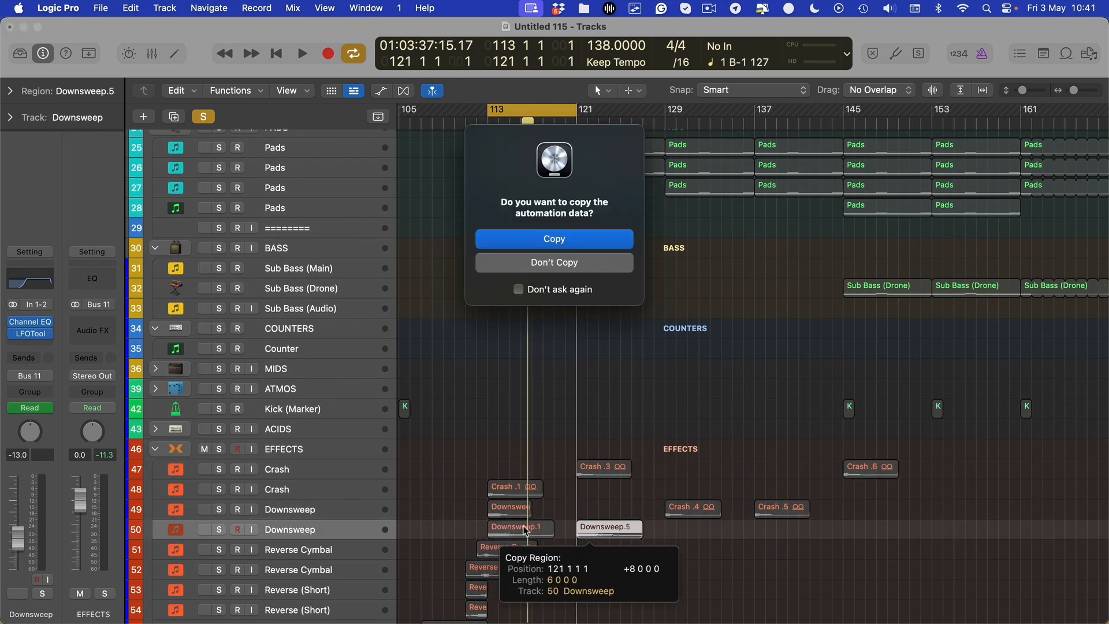
key(Return)
drag(513, 528, 691, 539)
key(Return)
Step: Try copying track 49's Downsweep region to bar 137 on track 50, and undo the Downsweep copies on that track
drag(691, 487, 695, 543)
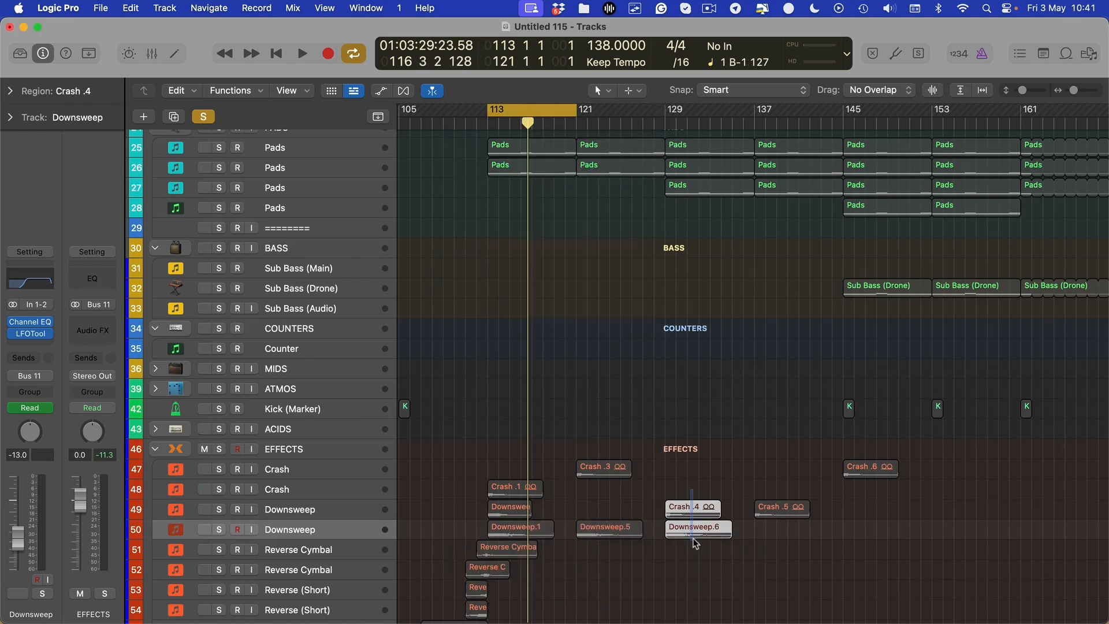
drag(613, 563, 616, 516)
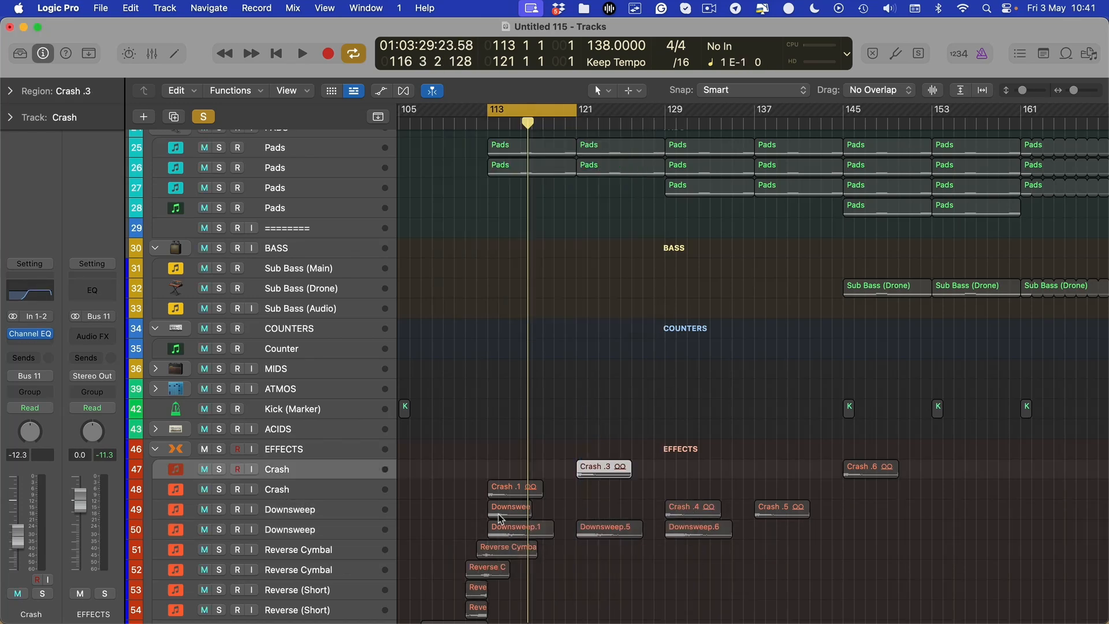
drag(504, 507, 775, 527)
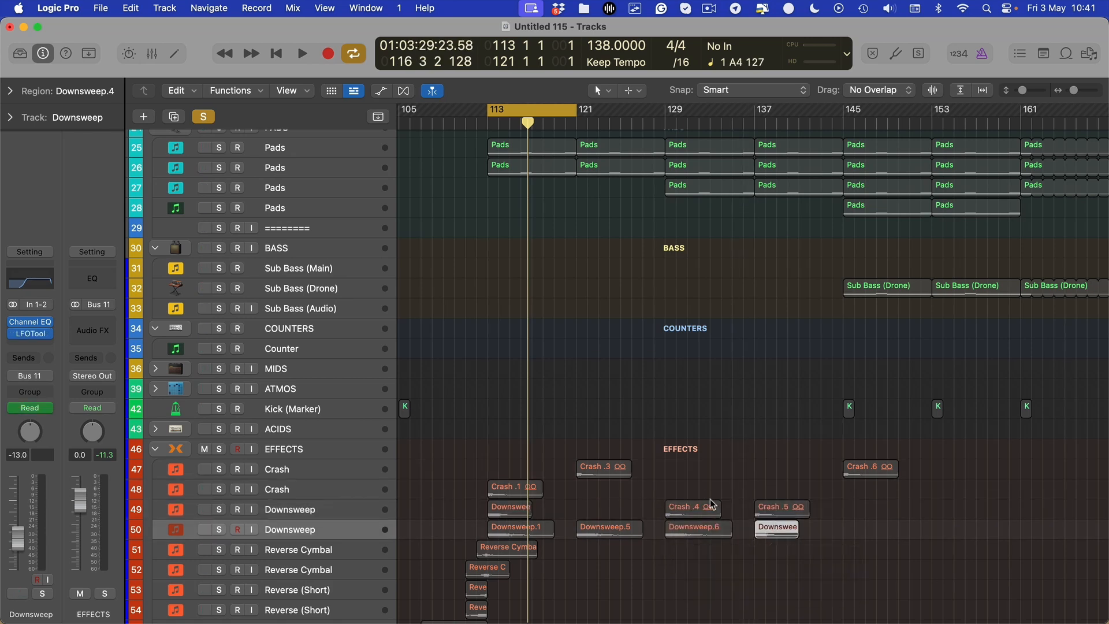
scroll(733, 469, left, 5)
scroll(862, 479, right, 3)
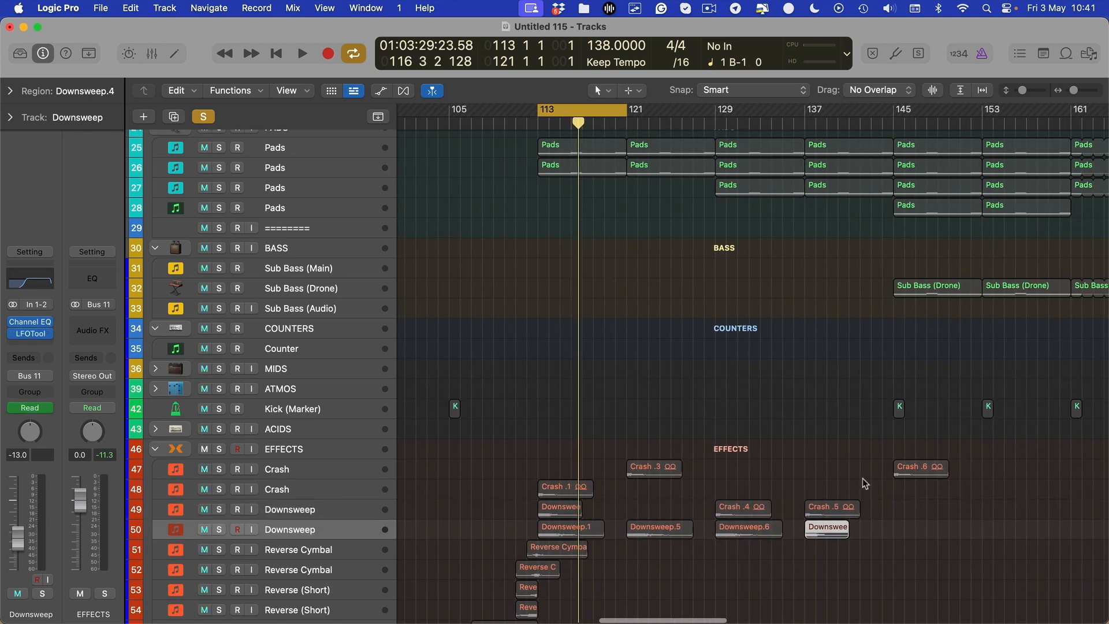
drag(941, 453, 662, 555)
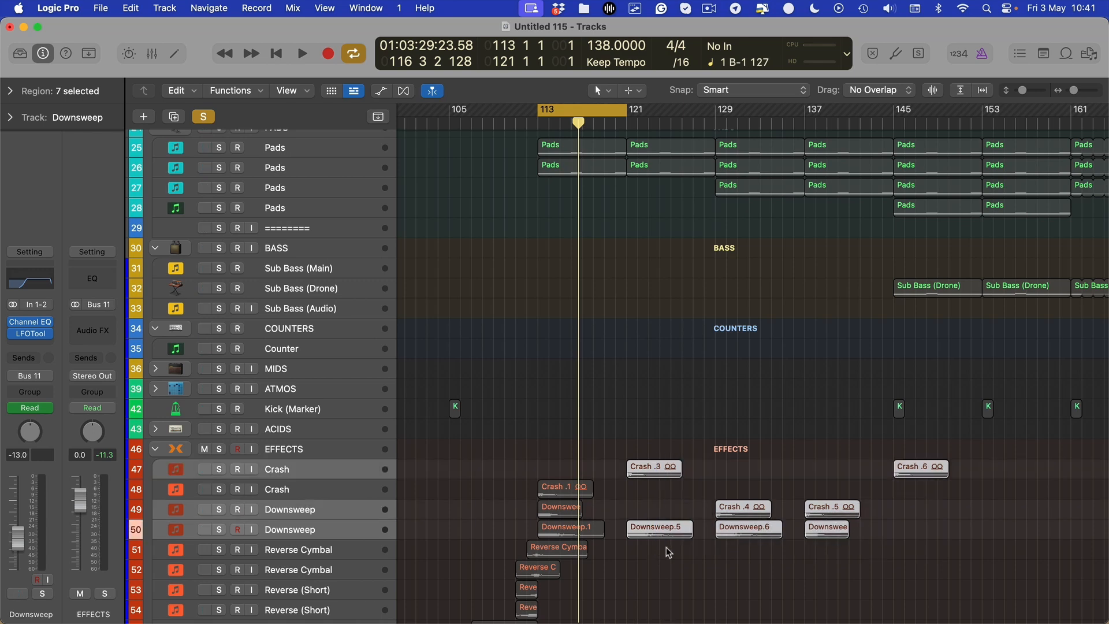
click(565, 439)
key(super+z)
key(super+z)
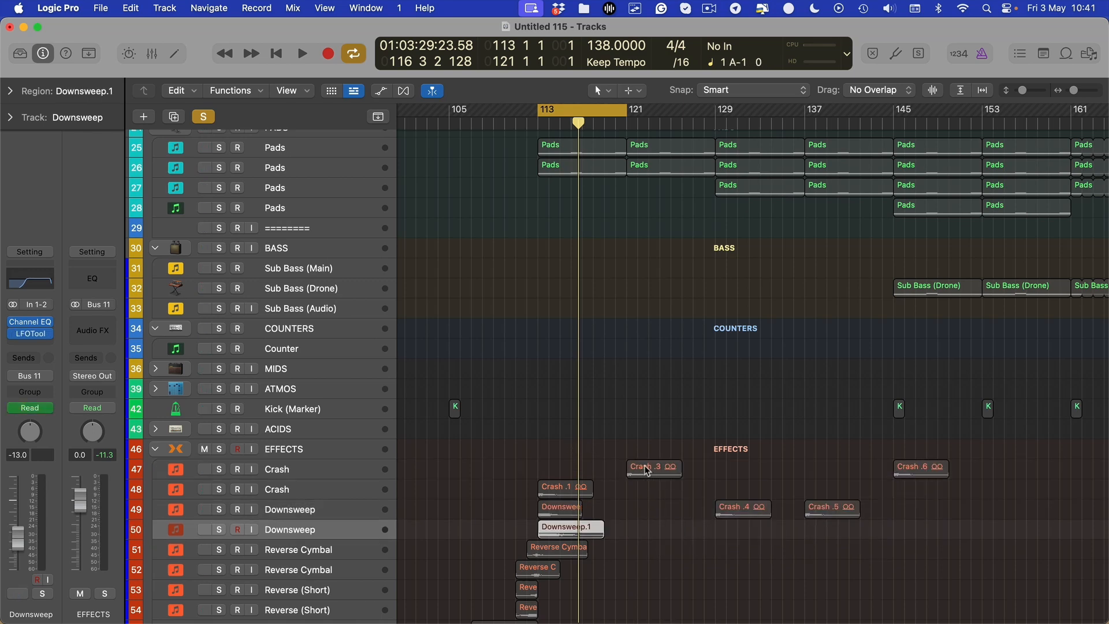
Step: Move track 47's bar 121 Crash back to bar 113 and delete the Crash copies at bars 129, 137 and 145
drag(647, 470, 558, 471)
click(988, 411)
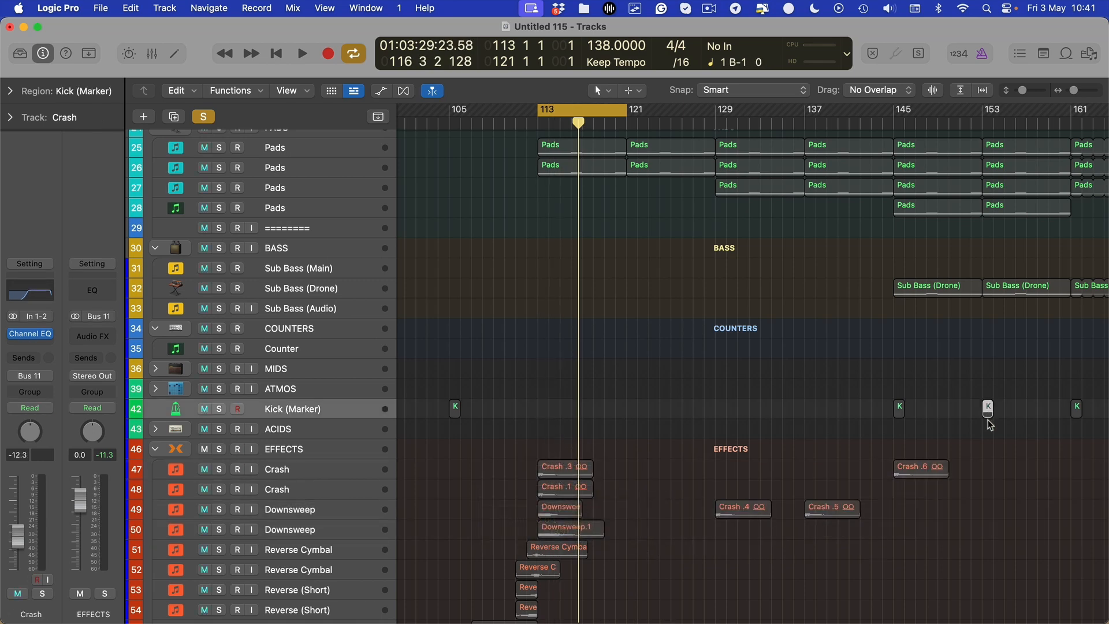
drag(1000, 428, 705, 555)
key(Delete)
Step: Turn off solo on the first Reverb Kick track, track 57, and move the reference track directly above the EFFECTS stack
scroll(566, 215, down, 5)
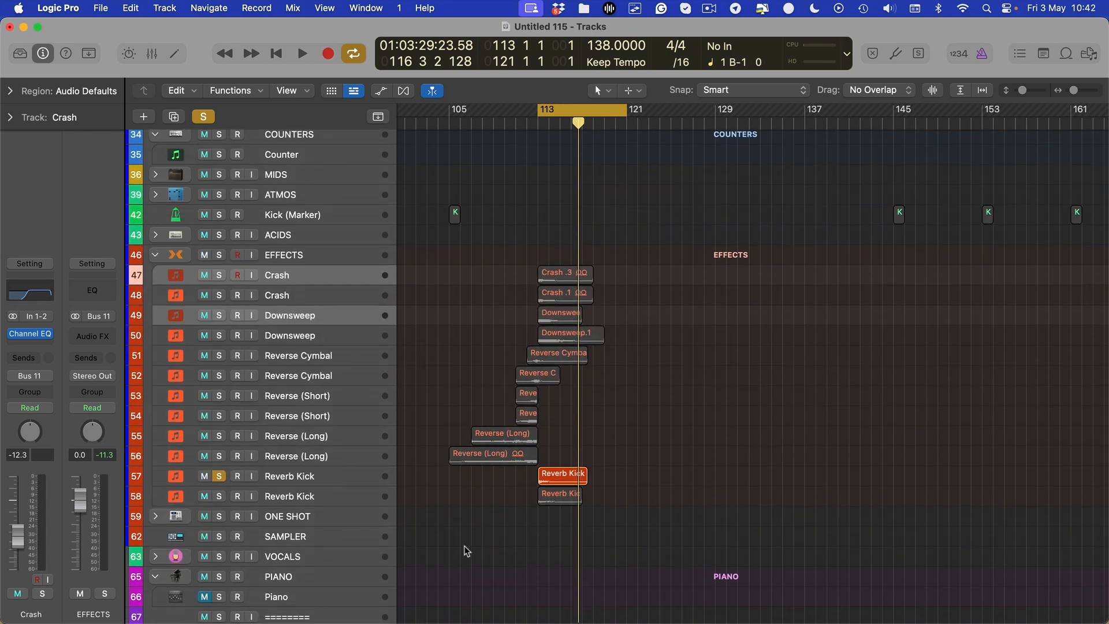
click(224, 475)
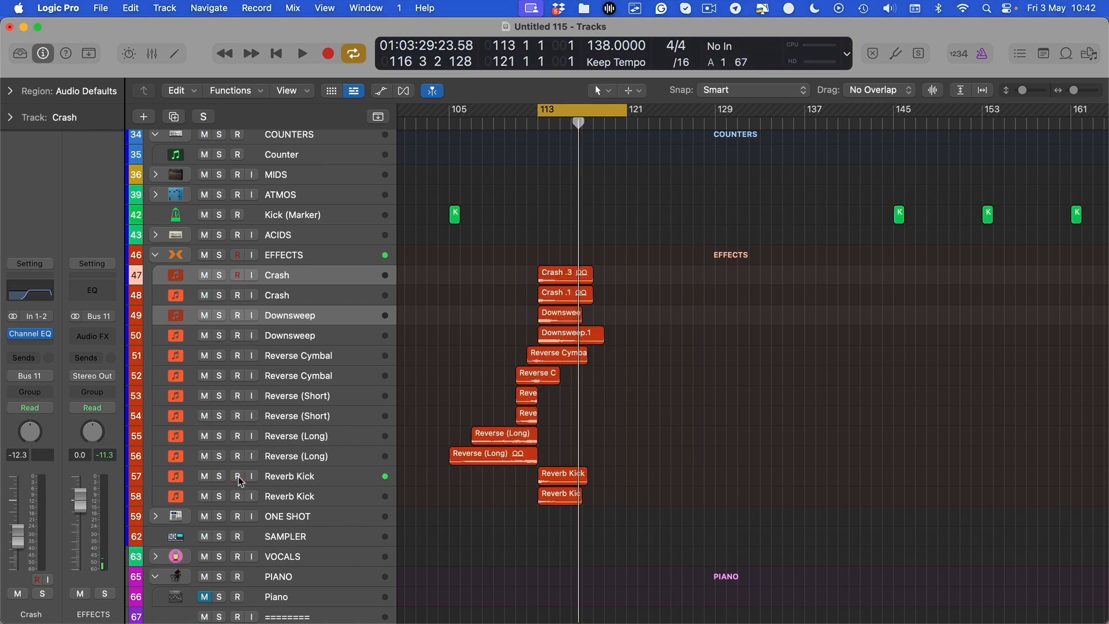
scroll(615, 424, up, 15)
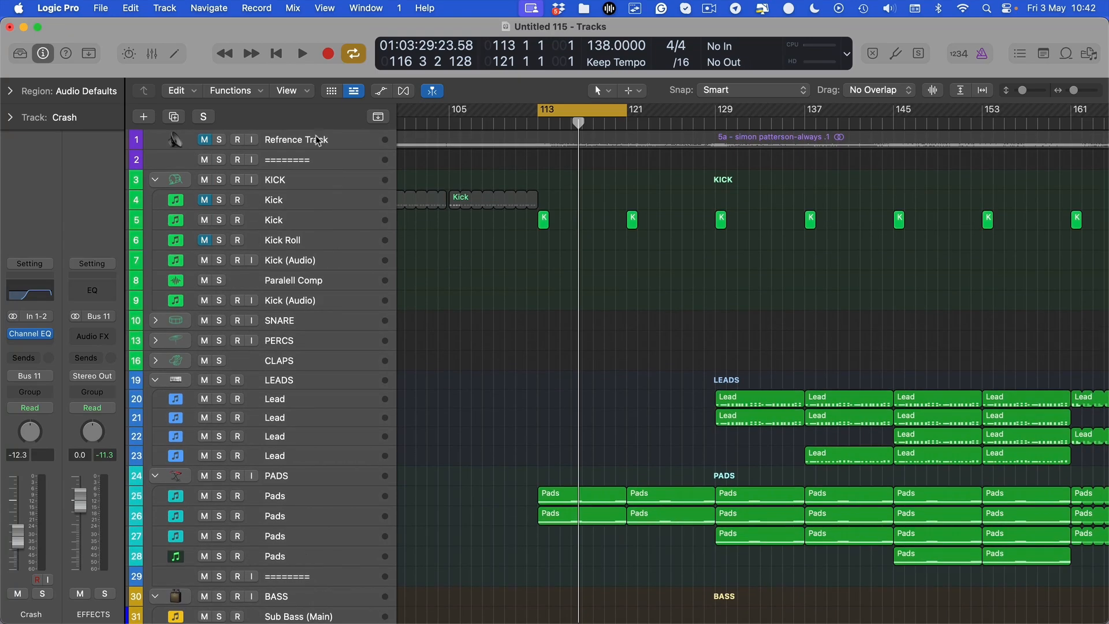
drag(318, 141, 314, 456)
scroll(339, 510, down, 10)
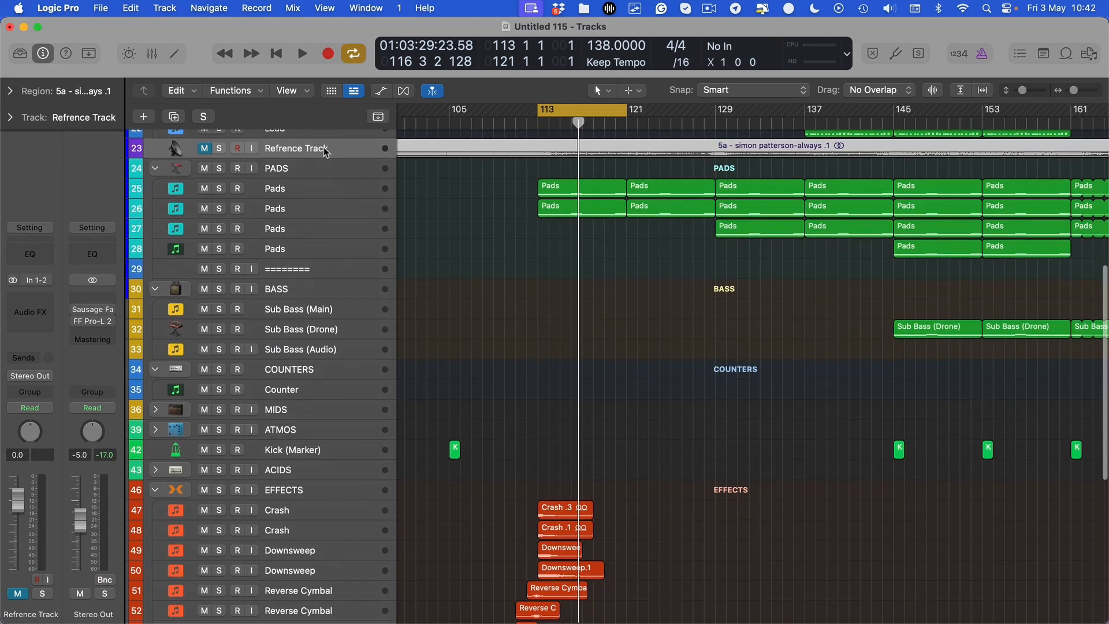
drag(324, 147, 318, 469)
scroll(532, 469, up, 2)
scroll(563, 466, down, 10)
scroll(462, 346, down, 1)
scroll(284, 202, up, 2)
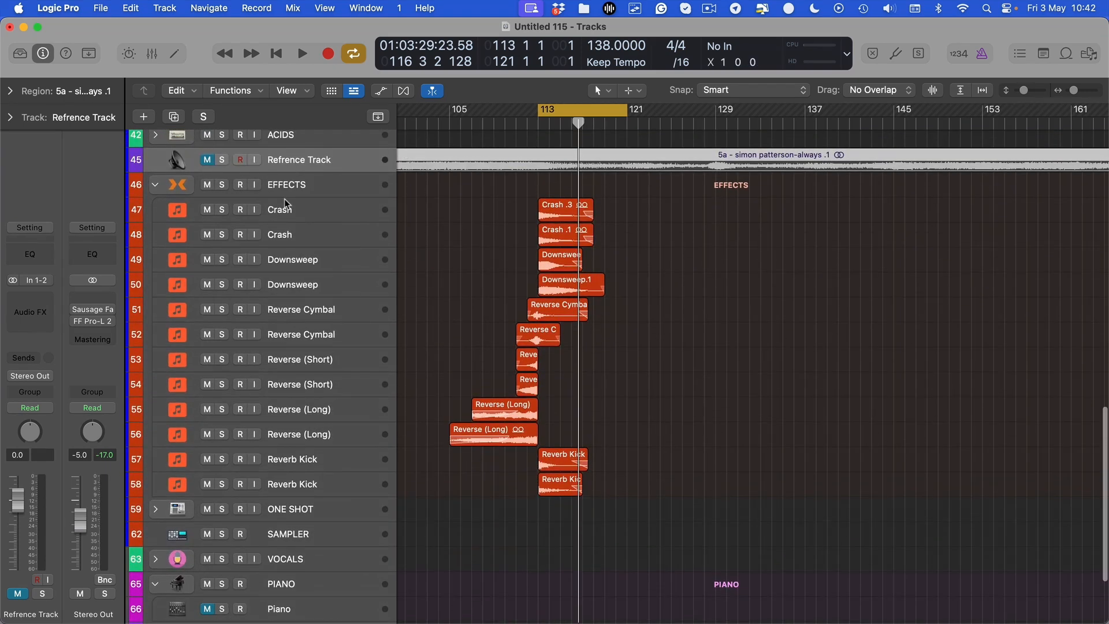
Step: Mute all tracks in the EFFECTS stack, tracks 47 to 58, and solo the reference track
drag(209, 217, 207, 467)
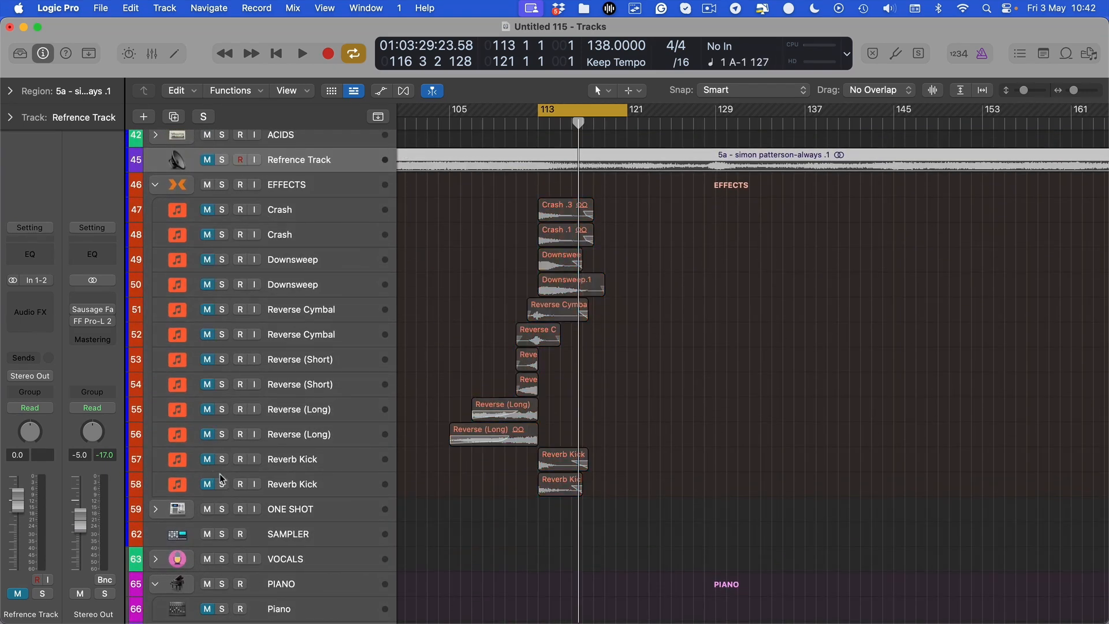
key(s)
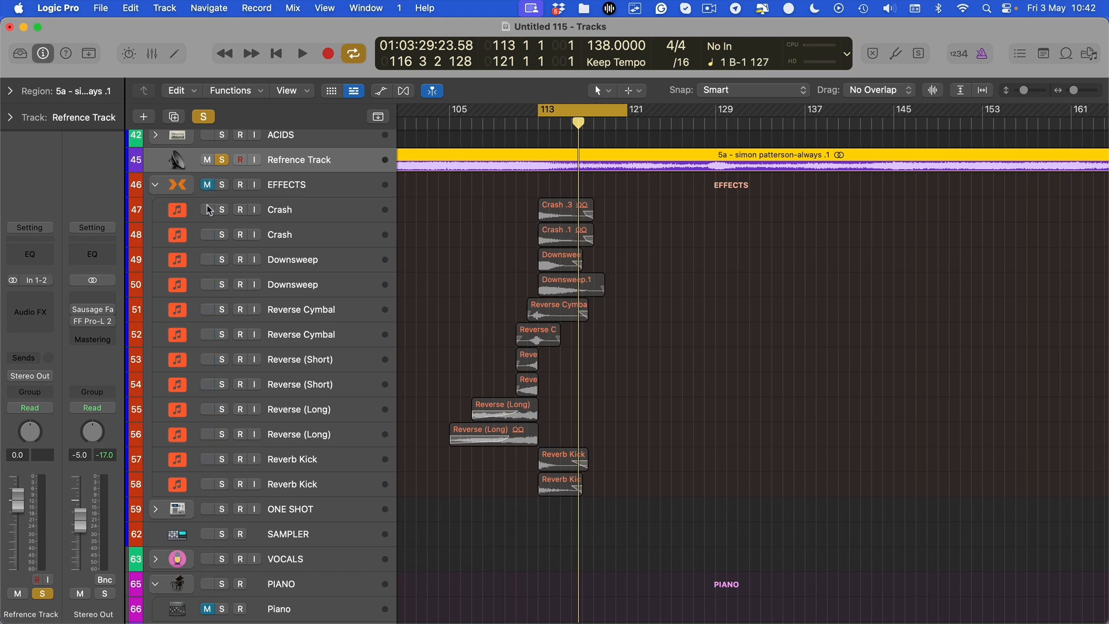
scroll(447, 397, up, 3)
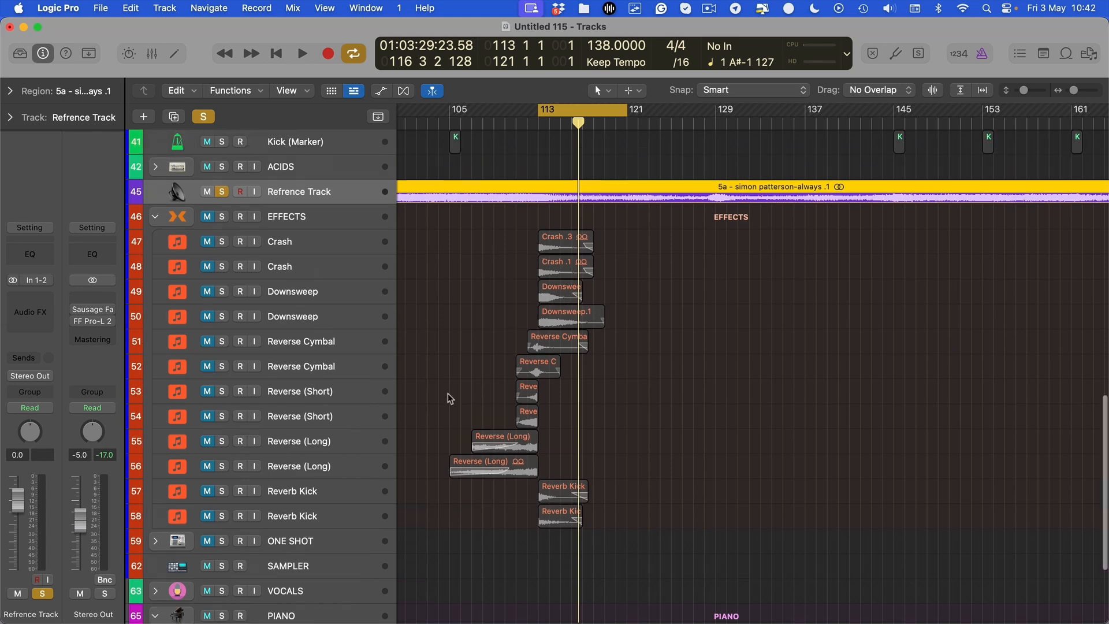
Step: Extend the cycle range from bar 113 to about bar 131 and start playing the soloed reference track
key(super+Right)
scroll(354, 313, right, 1)
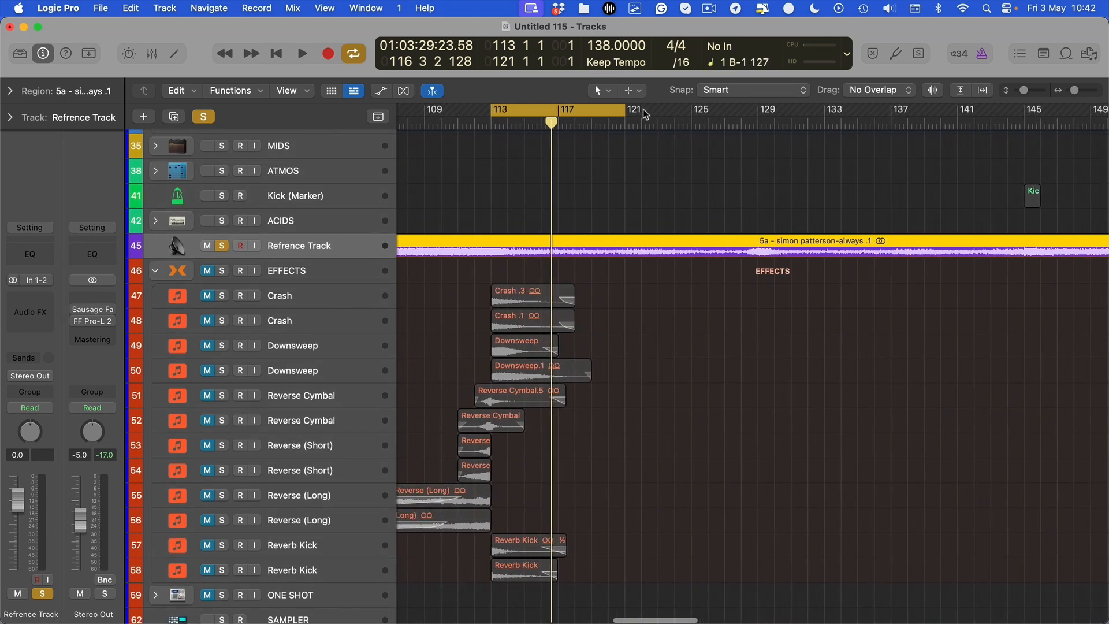
drag(620, 109, 795, 109)
key(space)
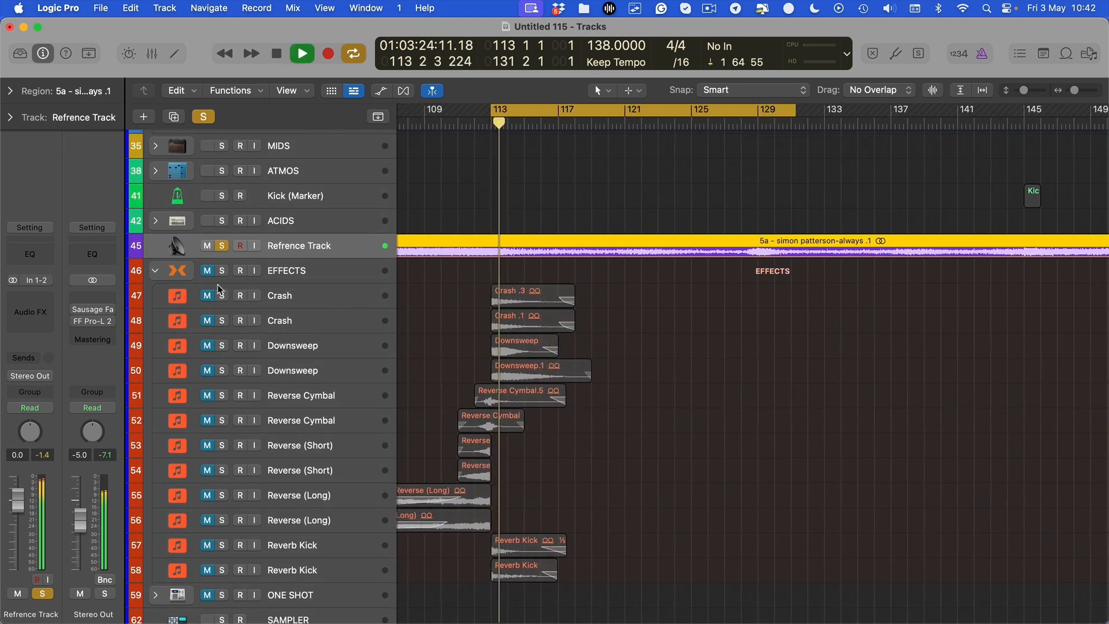
Step: Listen to the reference track's transition into bar 113, starting about two bars before it
click(457, 125)
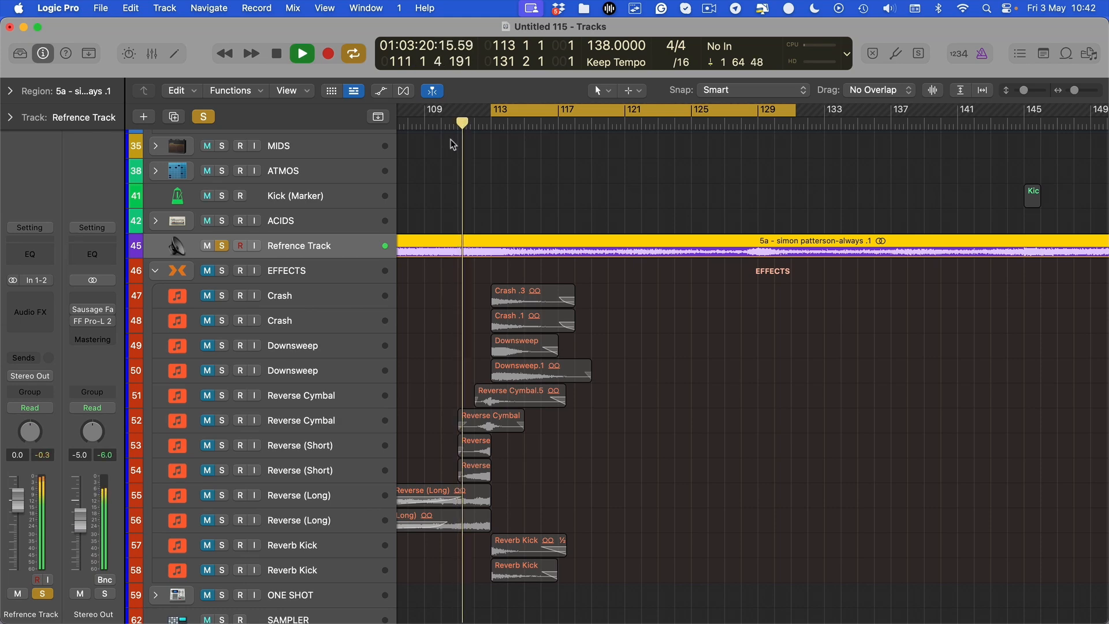
scroll(513, 386, up, 2)
scroll(514, 386, left, 5)
scroll(522, 438, up, 1)
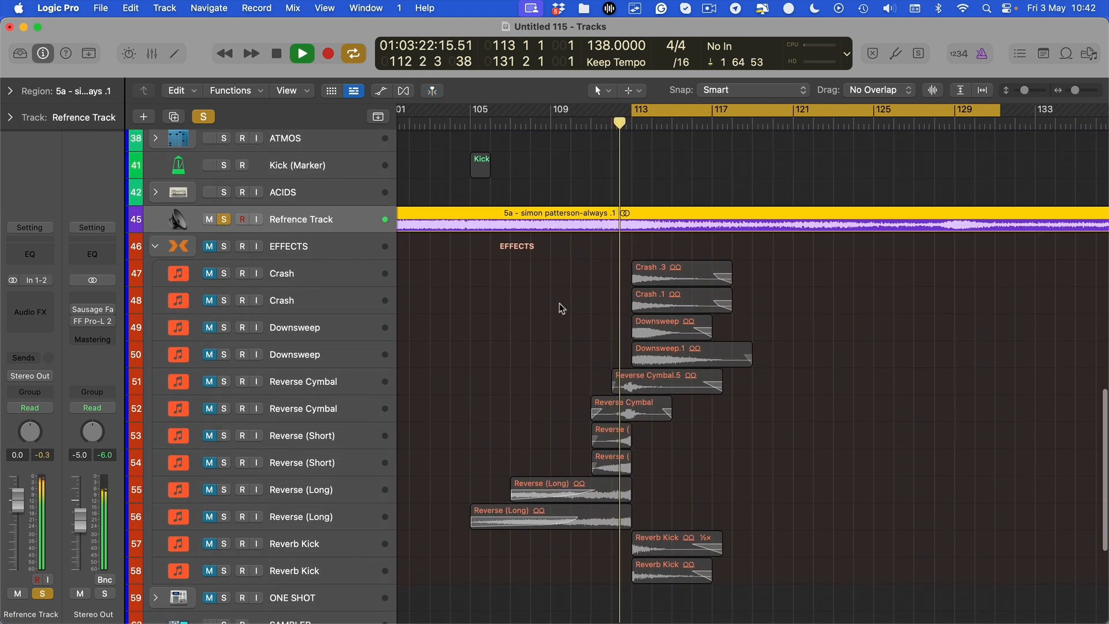
scroll(680, 352, right, 4)
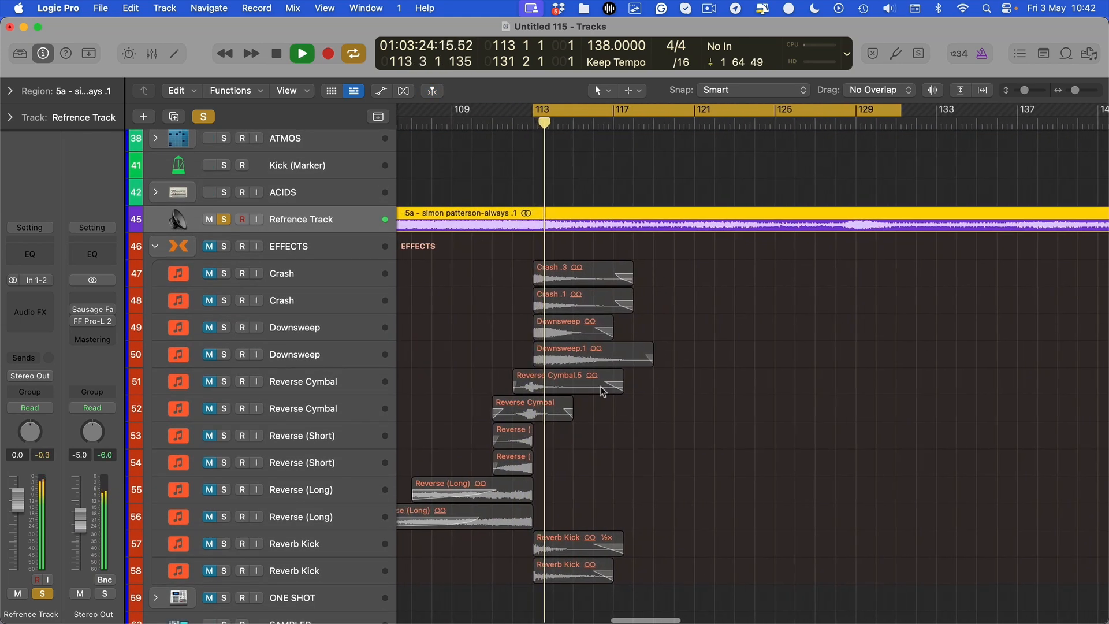
key(space)
key(space)
click(743, 299)
key(space)
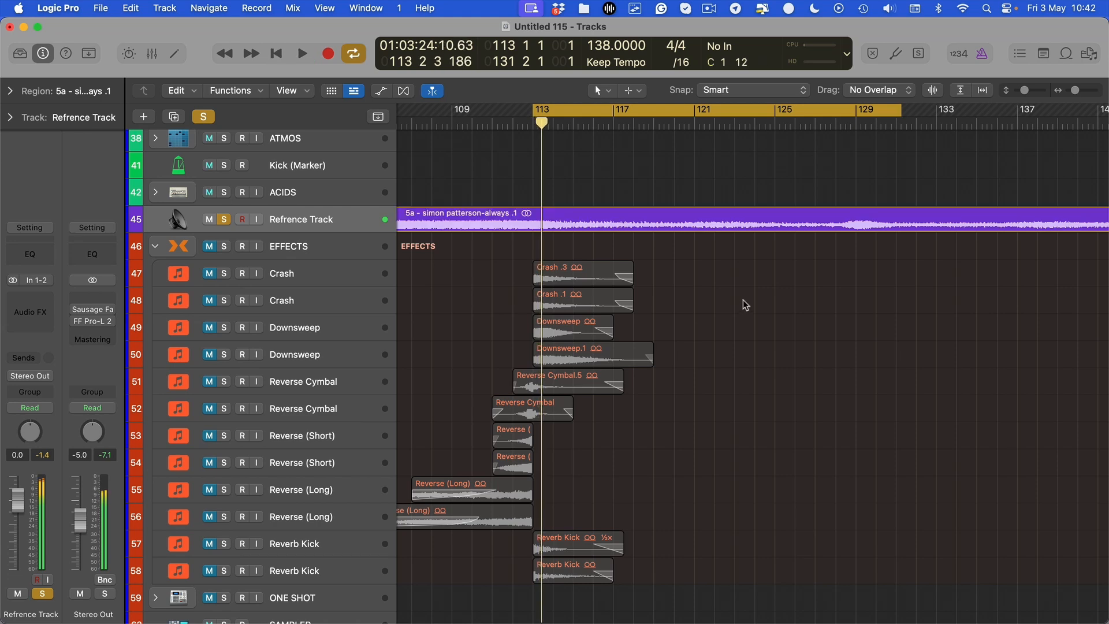
Step: Examine the Crash, Downsweep, Reverse and Reverb Kick regions grouped around bar 113 on tracks 47 to 58
drag(720, 241, 586, 293)
scroll(691, 294, down, 2)
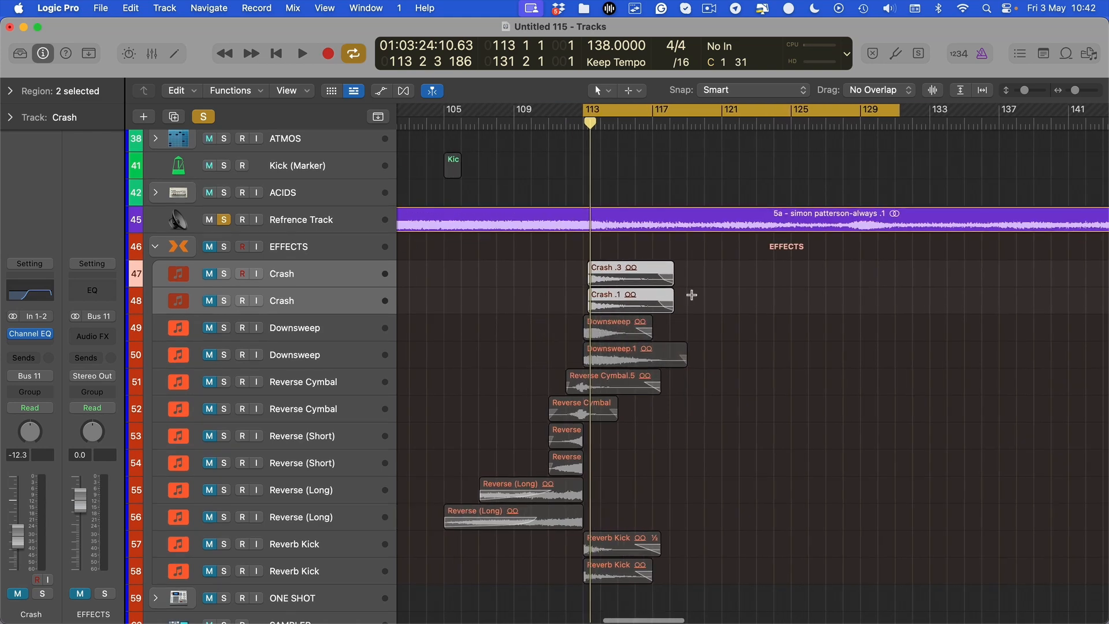
key(super+z)
scroll(695, 295, down, 5)
drag(761, 268, 572, 558)
scroll(770, 285, left, 3)
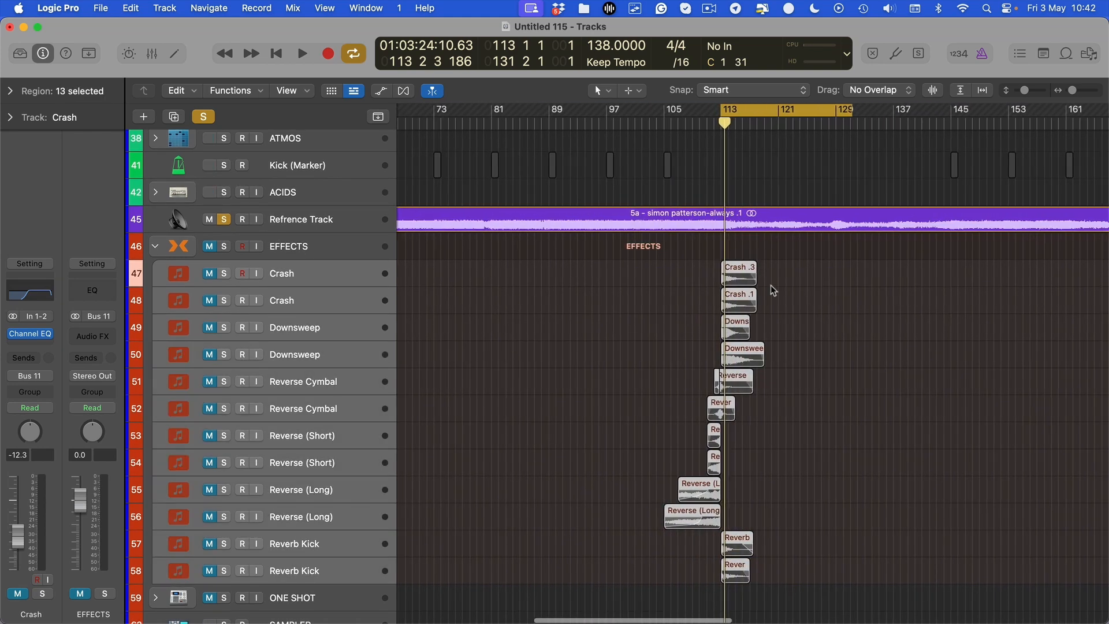
scroll(682, 265, up, 5)
click(868, 298)
scroll(868, 298, right, 5)
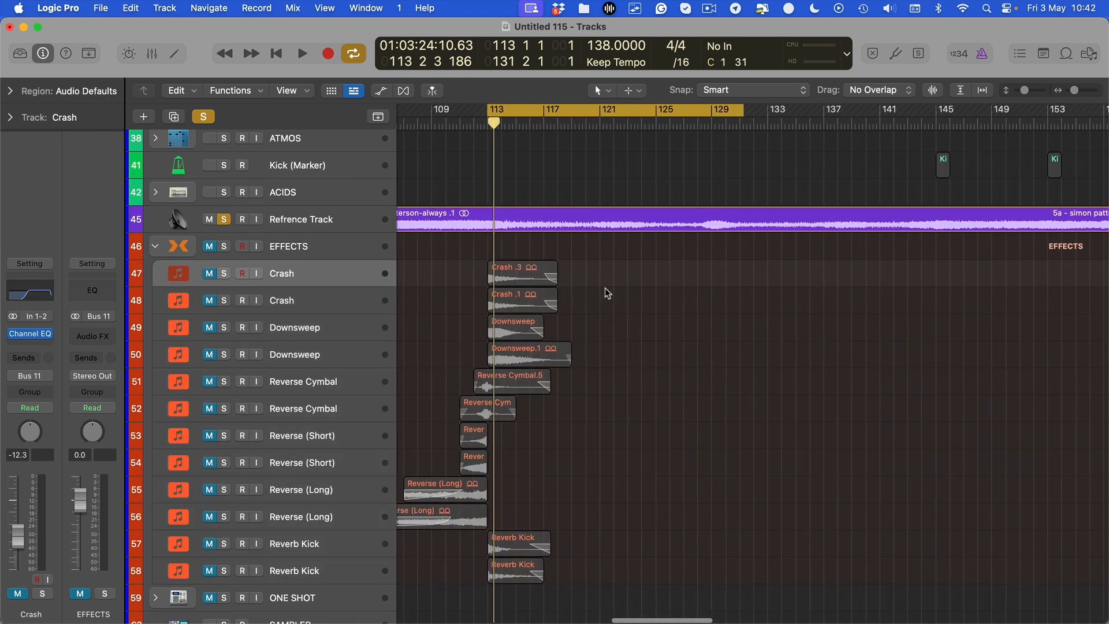
click(520, 331)
click(529, 355)
shift+click(528, 280)
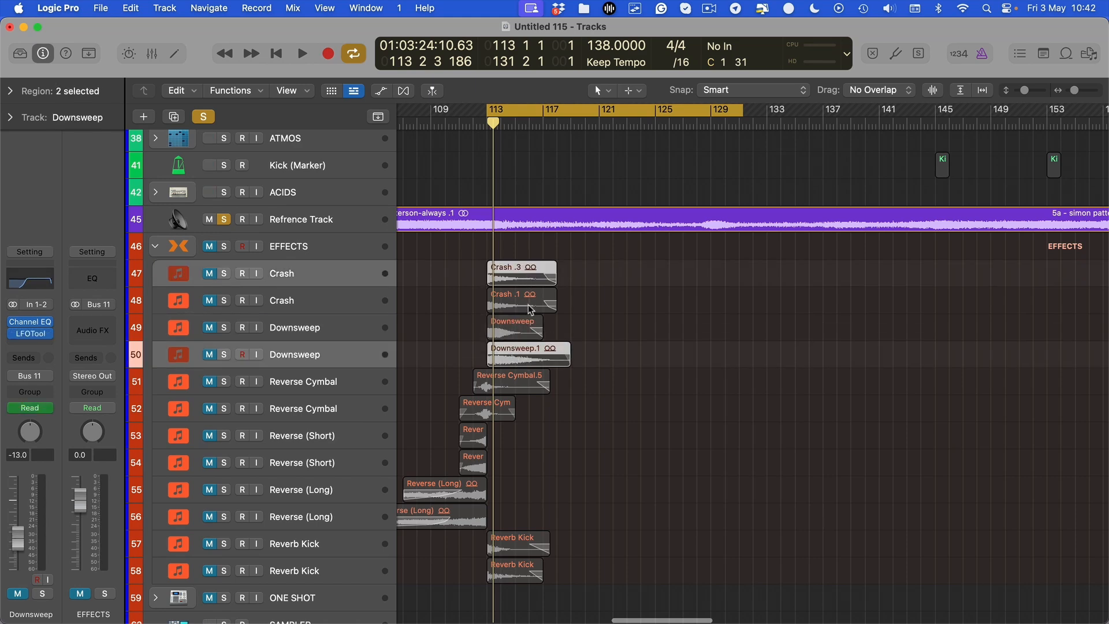
shift+click(531, 307)
scroll(520, 381, right, 1)
click(496, 388)
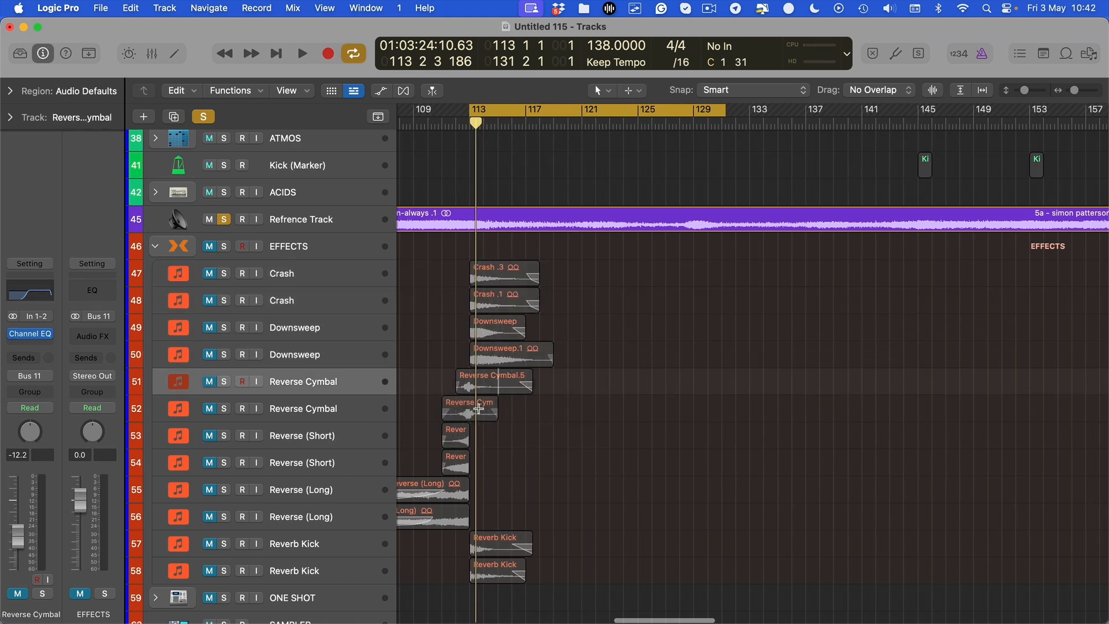
drag(537, 285, 513, 297)
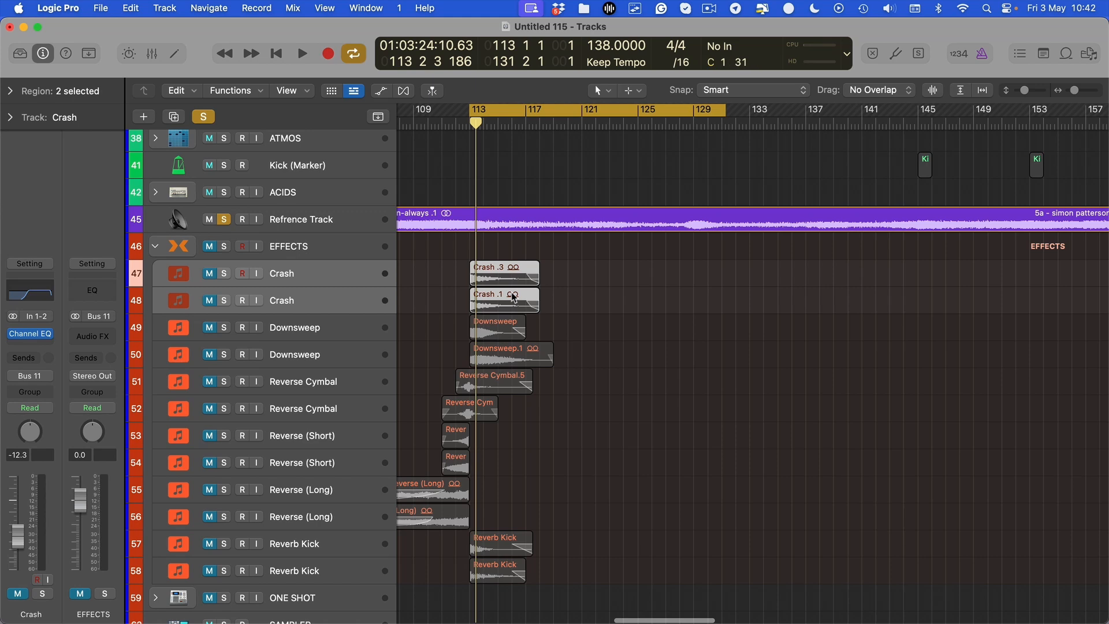
click(511, 296)
Step: Copy all the effect regions around bar 113 on tracks 47 to 58 back 32 bars, aligning the crashes with bar 81
scroll(514, 297, left, 4)
drag(876, 257, 647, 535)
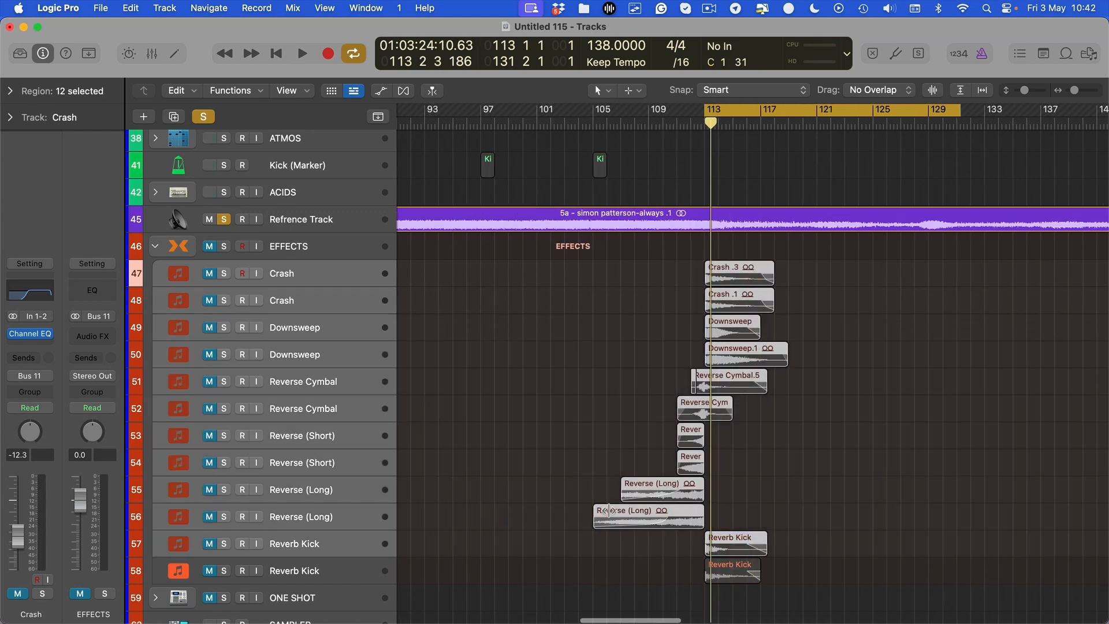
key(super+Left)
key(super+Left)
drag(774, 589, 562, 232)
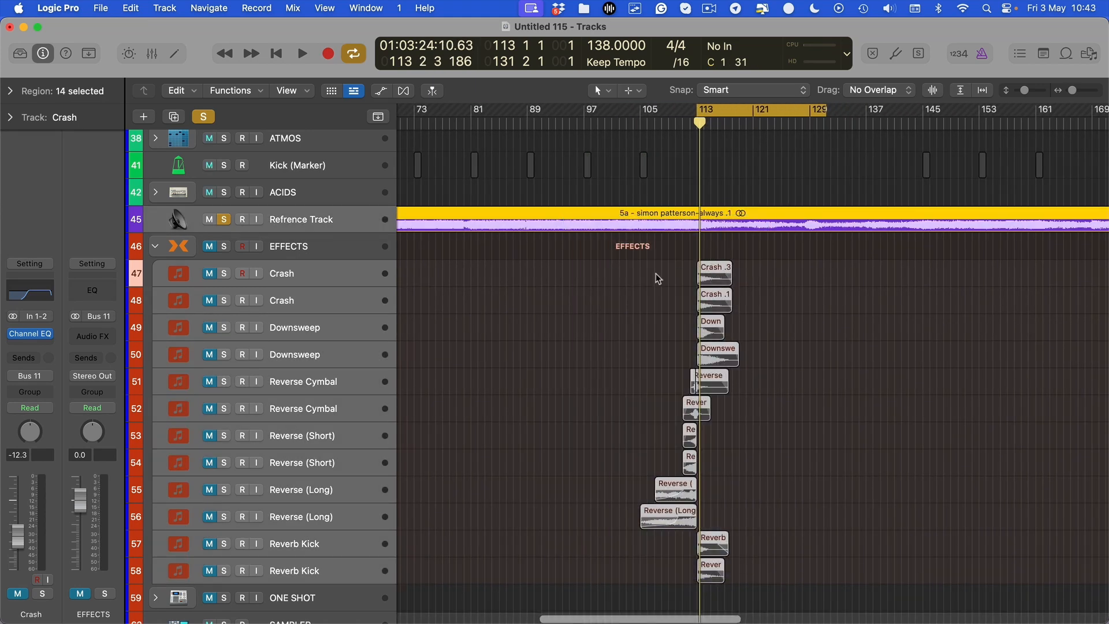
drag(796, 259, 566, 621)
drag(706, 270, 479, 269)
key(Return)
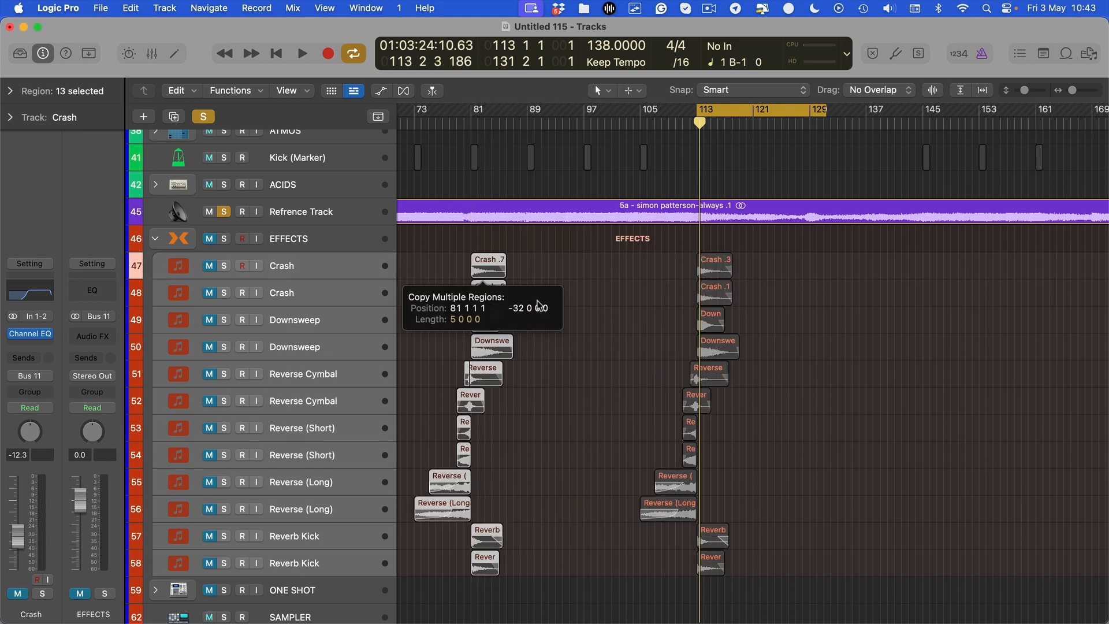
Step: Delete the two original Crash regions at bar 113 on tracks 47 and 48
click(654, 310)
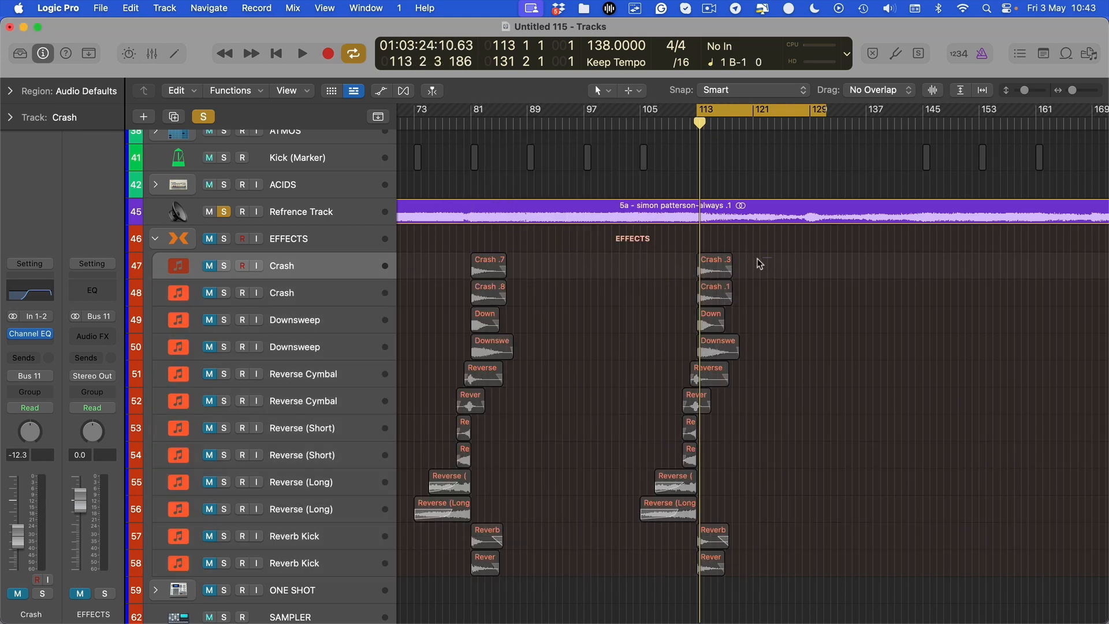
drag(760, 264, 727, 296)
Step: Try deleting the effect regions around bar 113 on tracks 50 to 58, play the reference track, and undo the deletion
drag(767, 342, 662, 542)
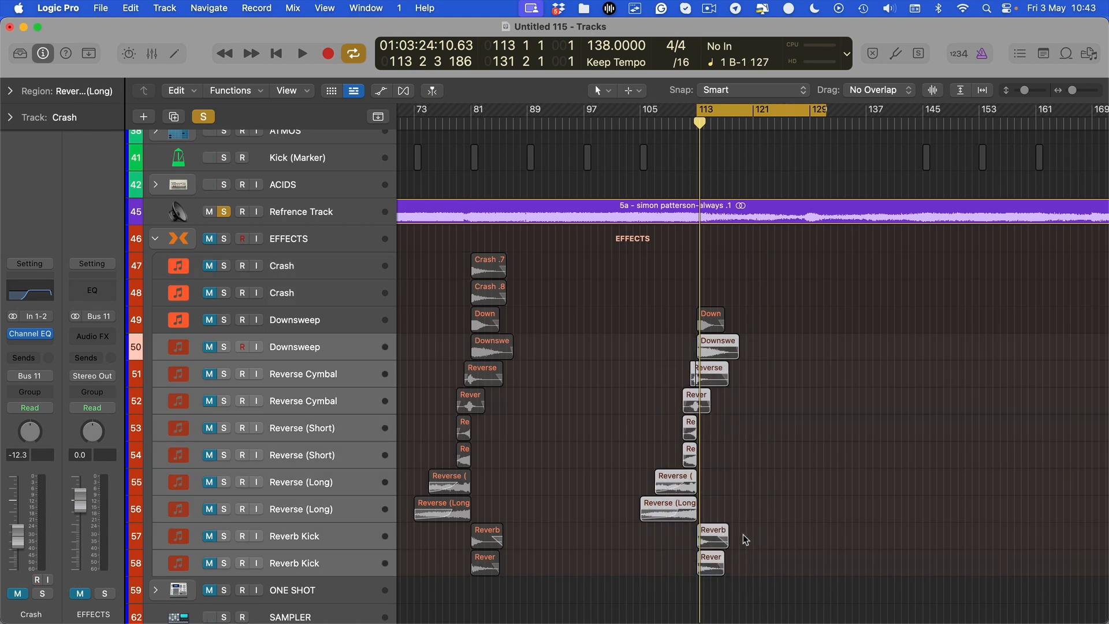
key(Delete)
key(space)
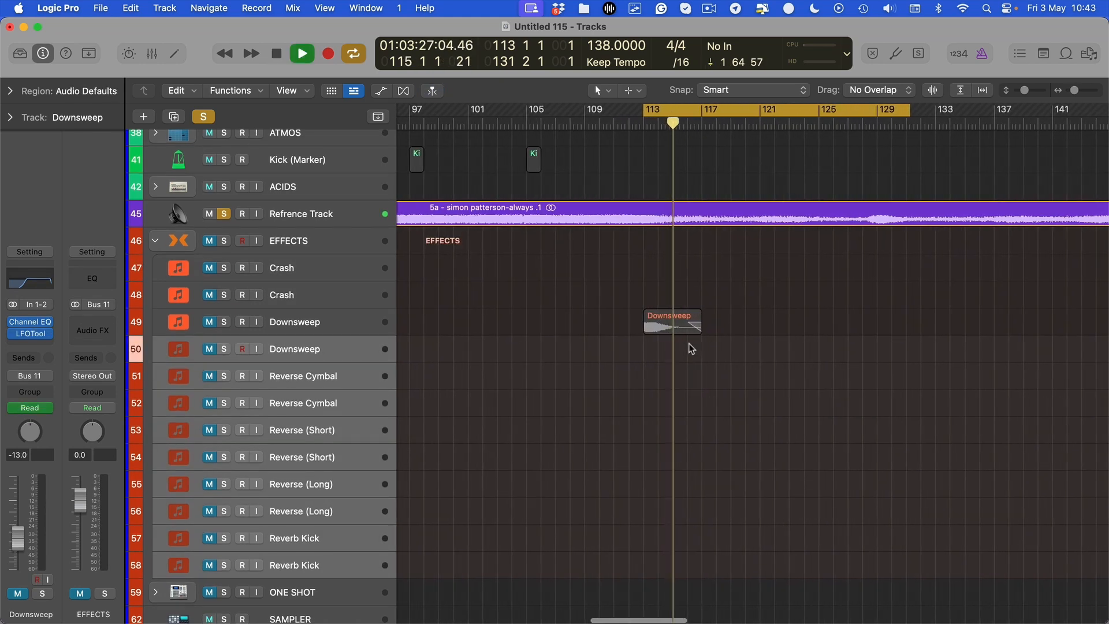
key(super+z)
click(708, 406)
Step: Delete the Downsweep region at bar 113 on track 49
click(671, 318)
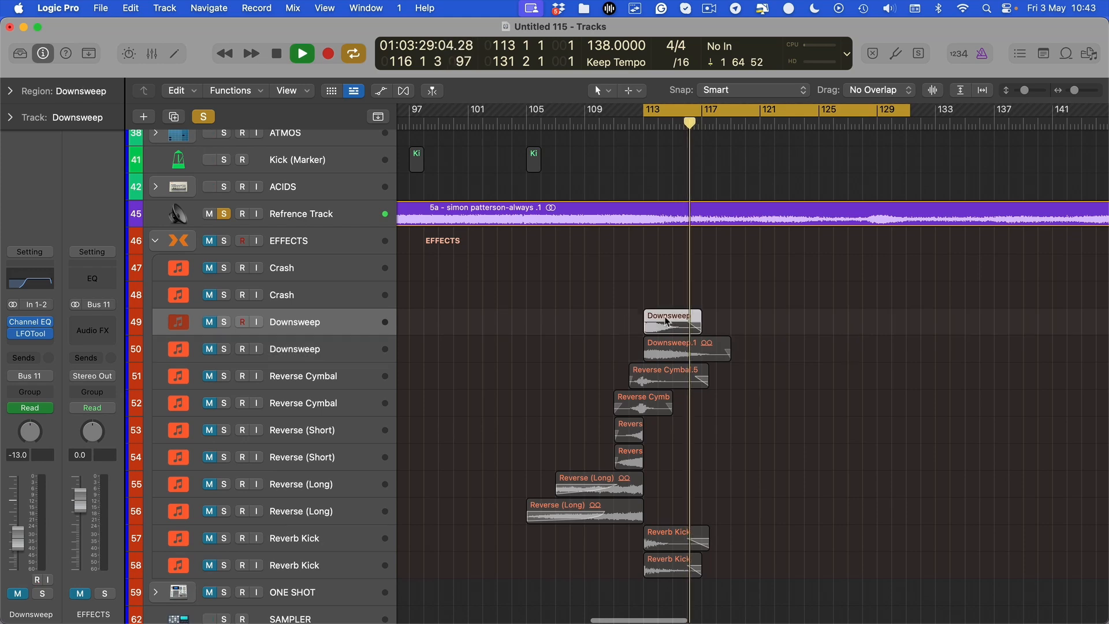
key(Delete)
Step: Try deleting the Reverse and Reverb Kick regions around bar 113 on tracks 51 to 58, and undo the deletion
drag(712, 385, 587, 577)
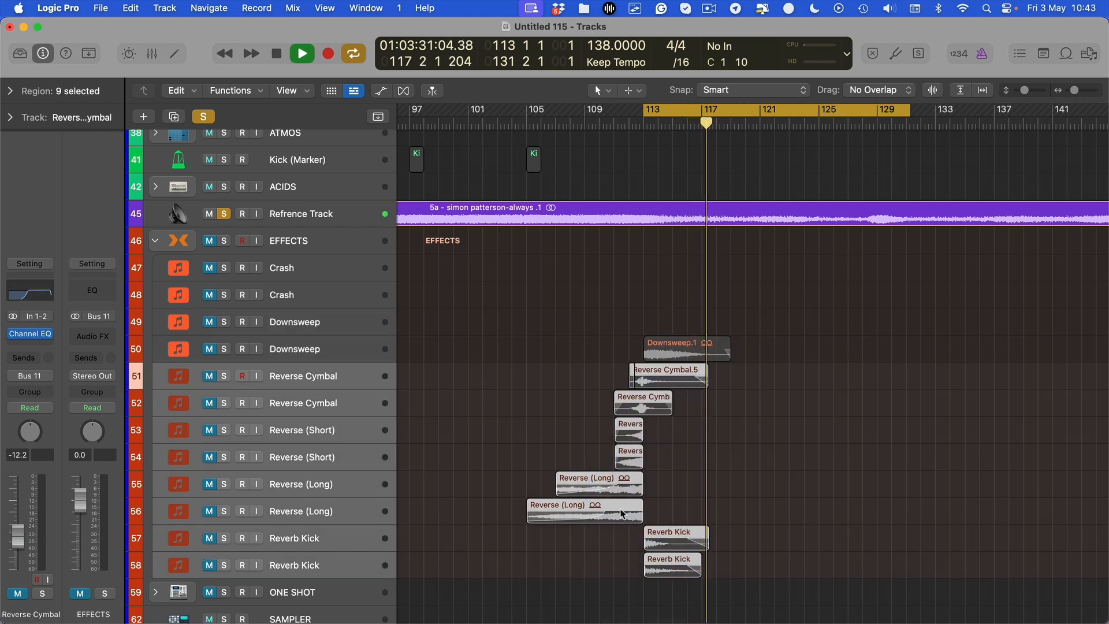
key(Delete)
ctrl+alt+click(743, 412)
key(super+z)
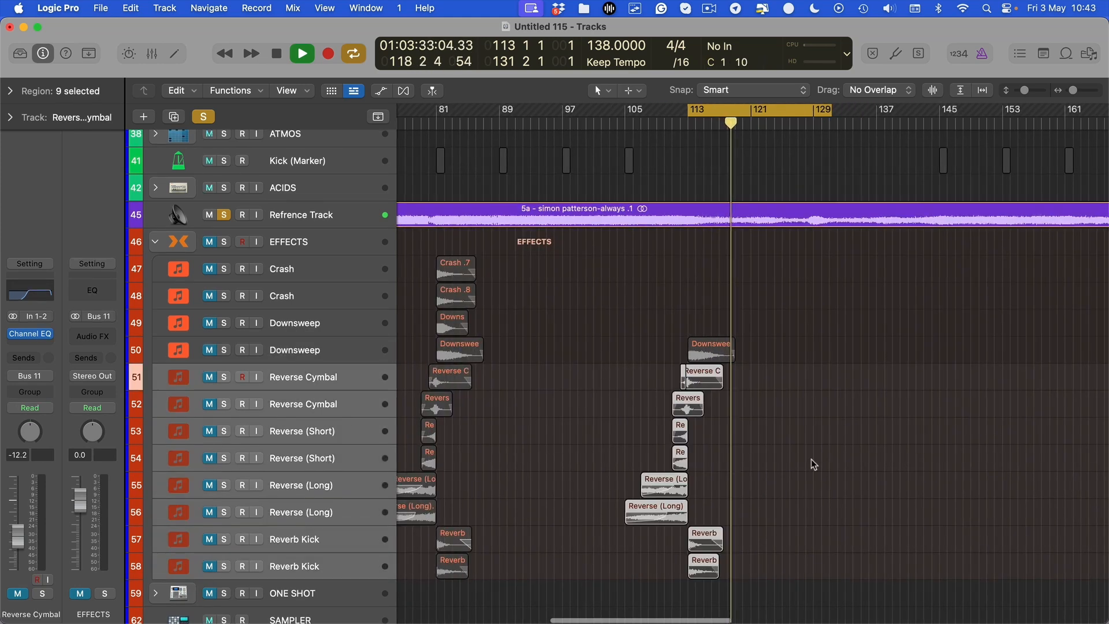
click(705, 398)
click(698, 384)
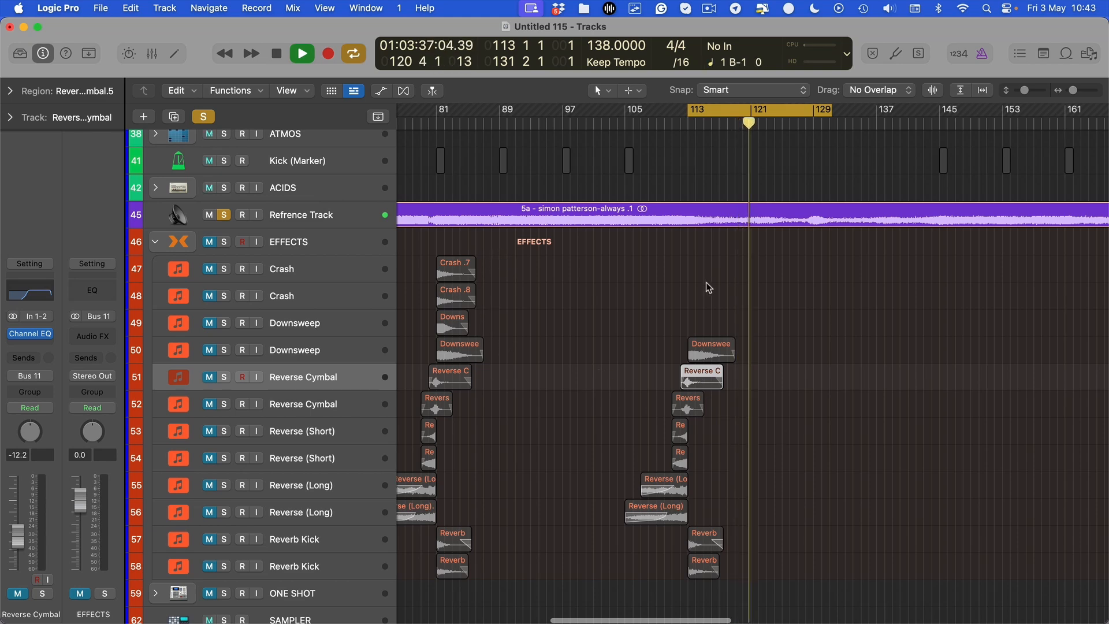
Step: Turn off cycle mode and play the soloed reference track from bar 121
scroll(670, 263, up, 2)
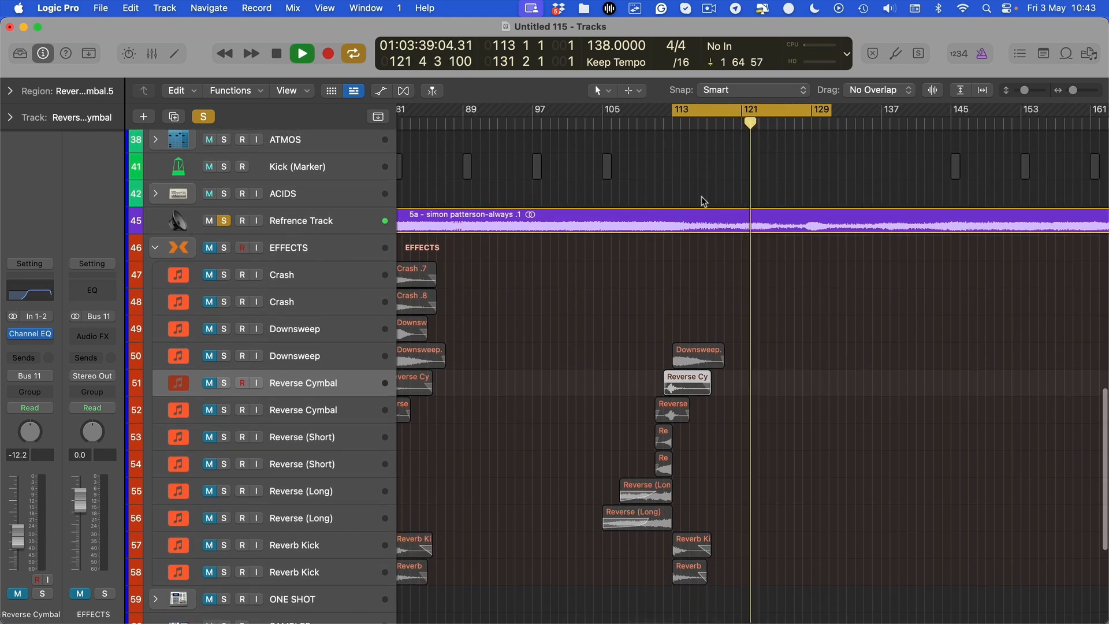
key(space)
click(740, 108)
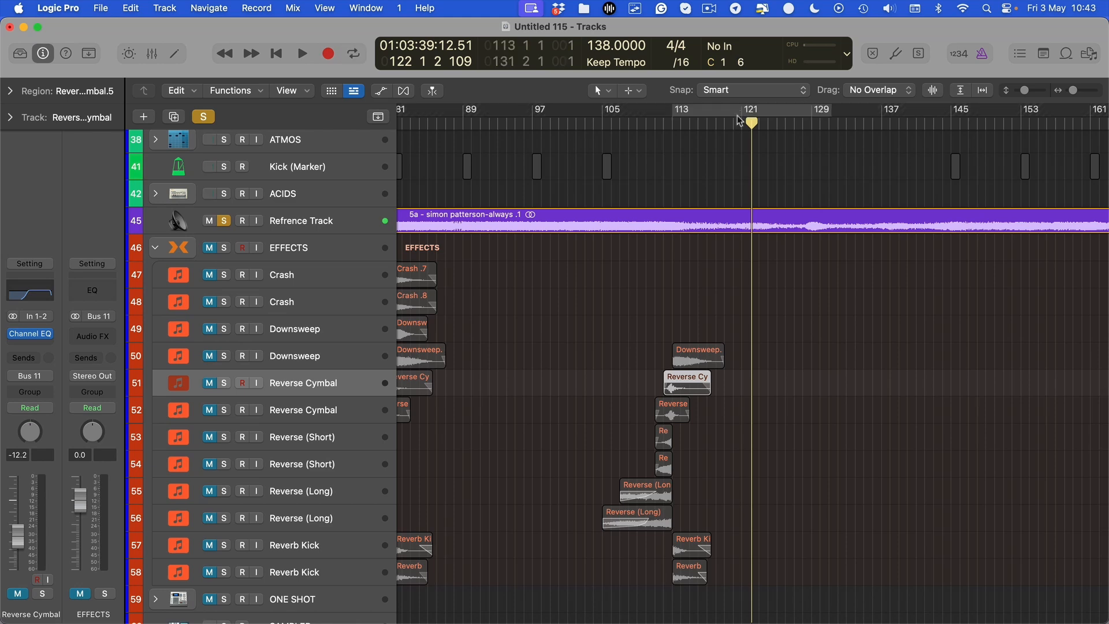
click(740, 121)
click(744, 112)
click(743, 112)
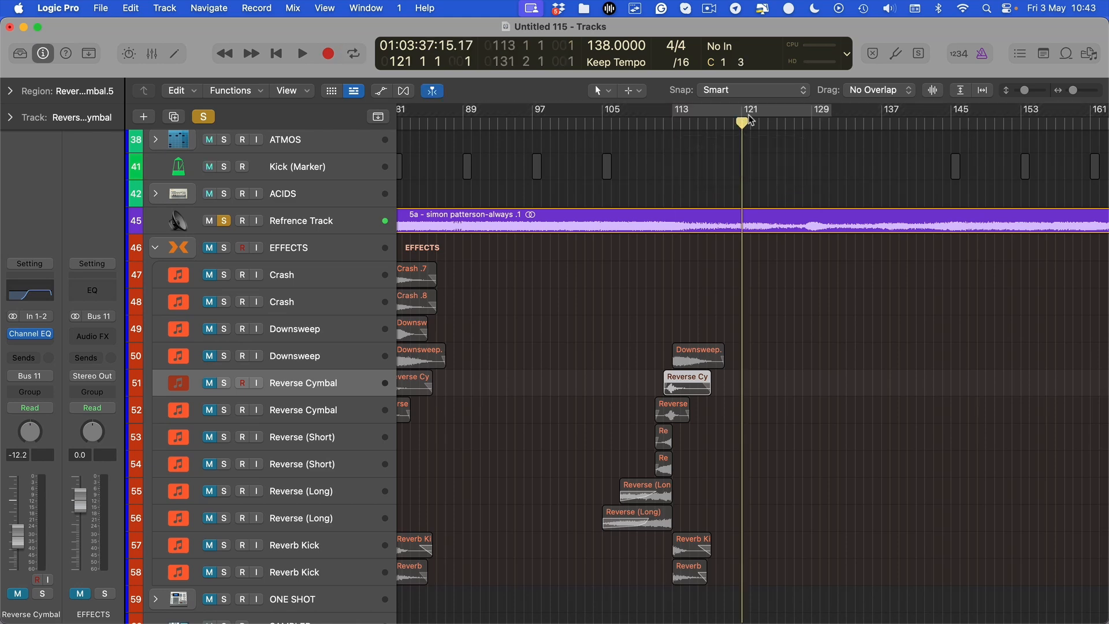
scroll(580, 132, up, 3)
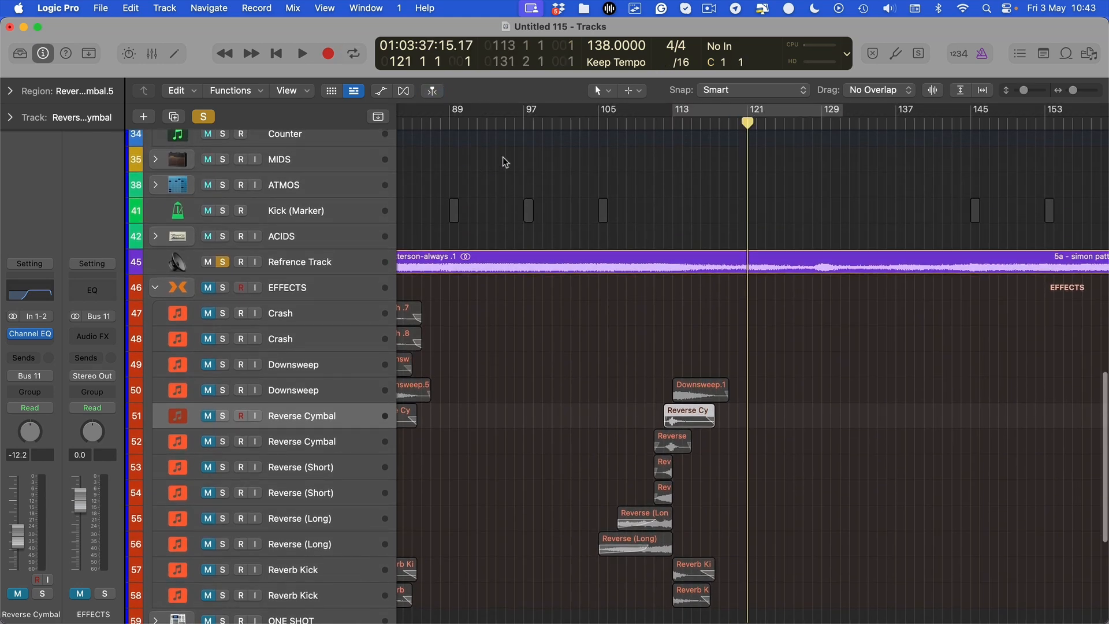
key(space)
scroll(694, 445, right, 3)
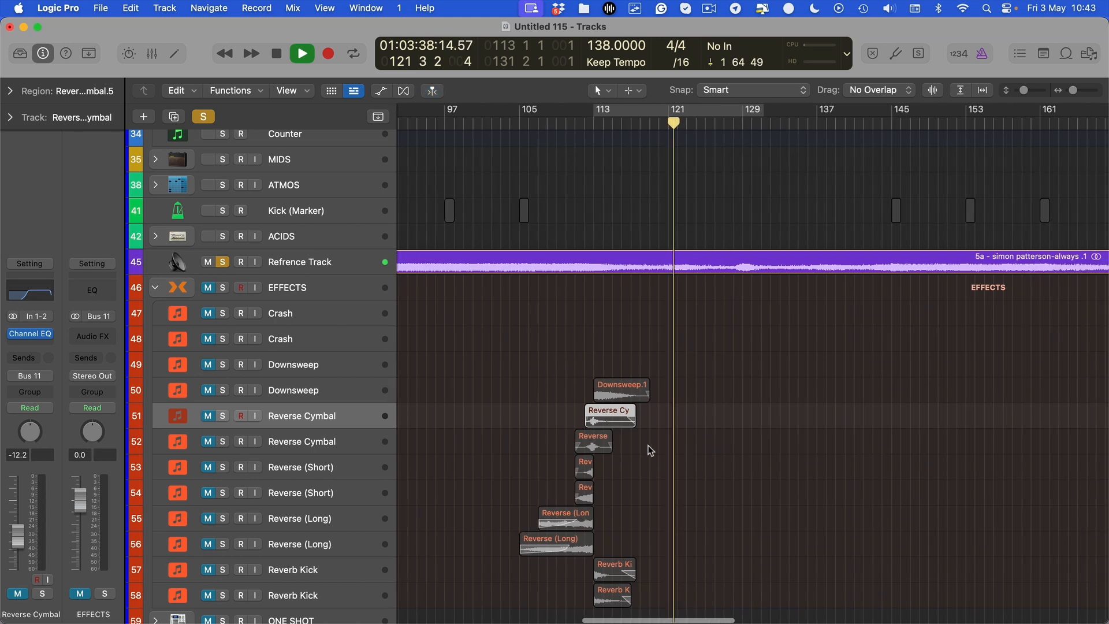
Step: Try again to remove the regions on tracks 51 to 58 around bar 113, undo it, and select the Reverse Cymbal region on track 51
scroll(649, 448, down, 5)
scroll(647, 448, up, 1)
scroll(647, 448, left, 8)
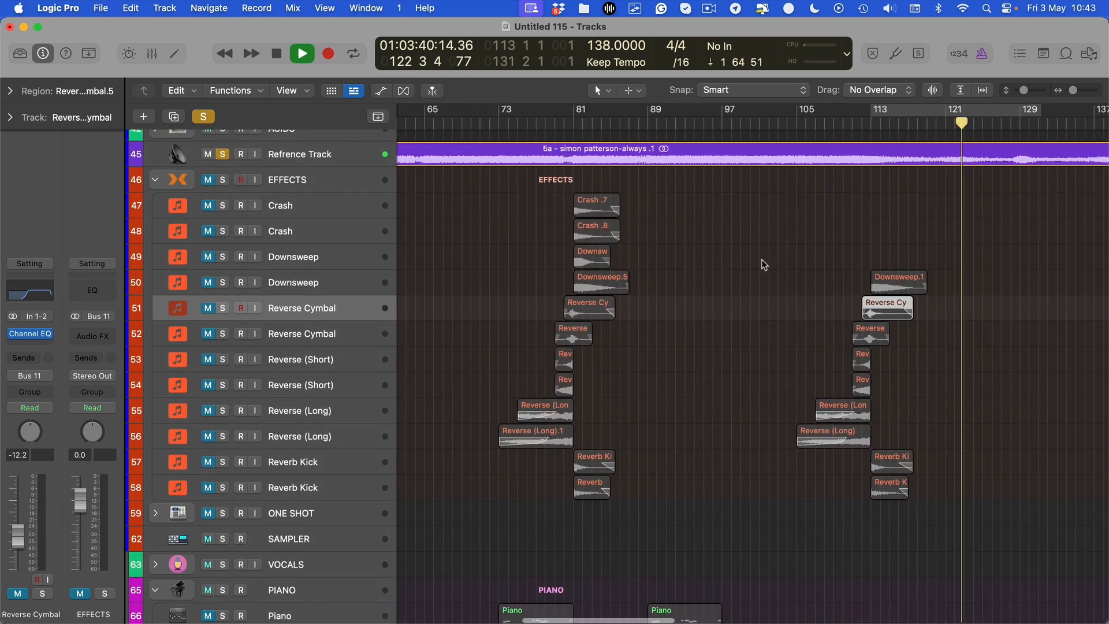
drag(899, 315, 771, 558)
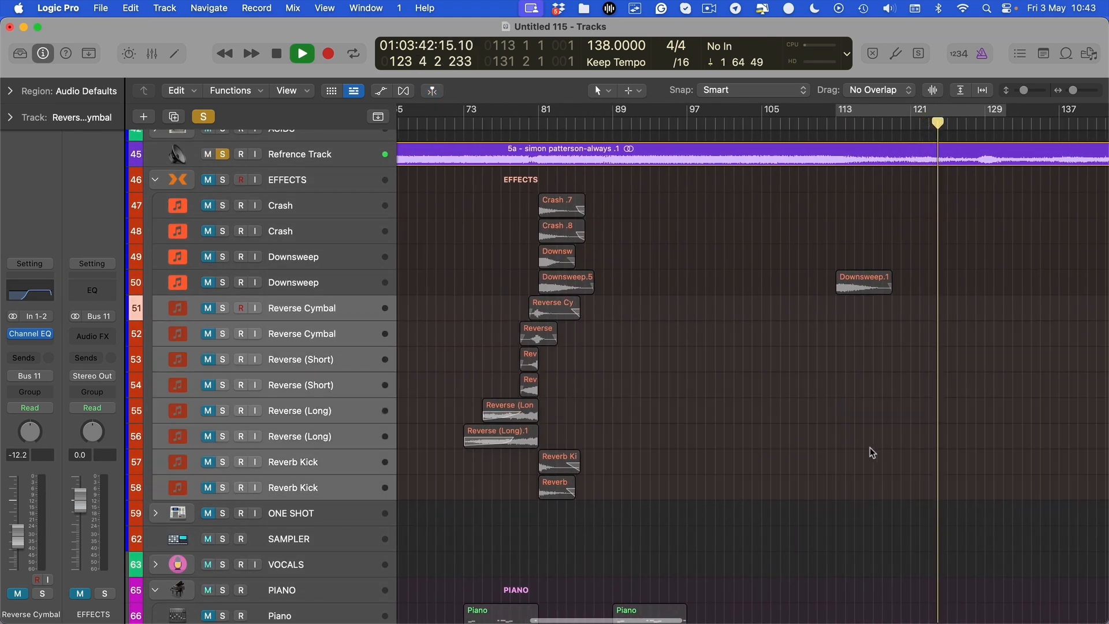
click(819, 310)
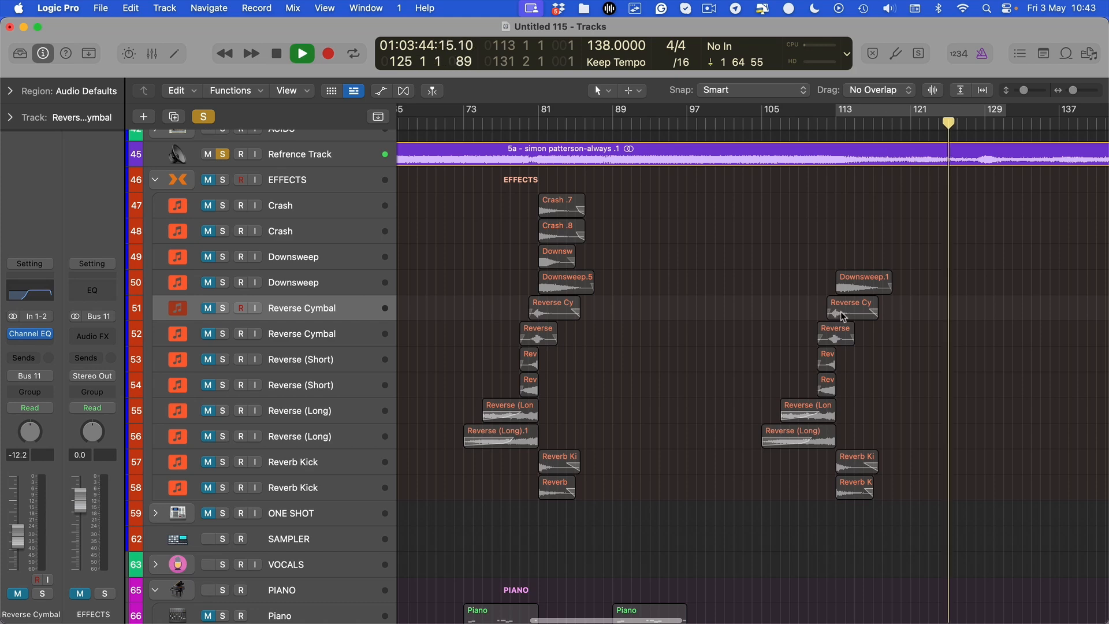
mouse_move(840, 310)
mouse_down()
mouse_move(902, 318)
mouse_move(861, 318)
mouse_up()
Step: Set the cycle range to bars 129 to 144 and move the Reverb Kick region on track 57 from bar 113 to bar 129
scroll(857, 326, up, 5)
scroll(856, 328, right, 5)
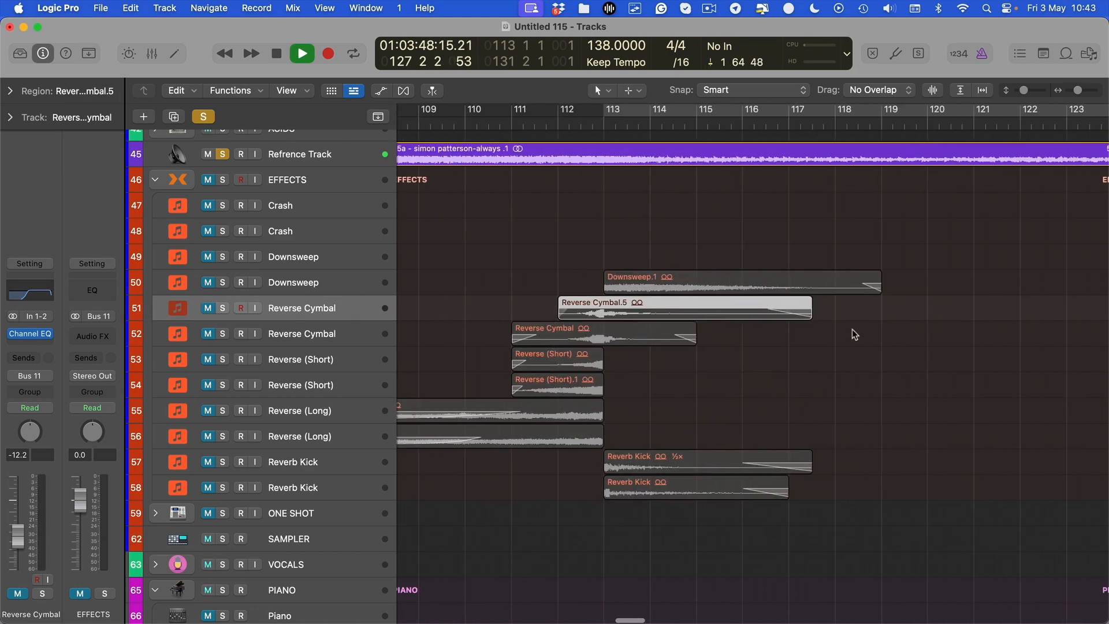
scroll(837, 334, down, 3)
scroll(848, 231, down, 5)
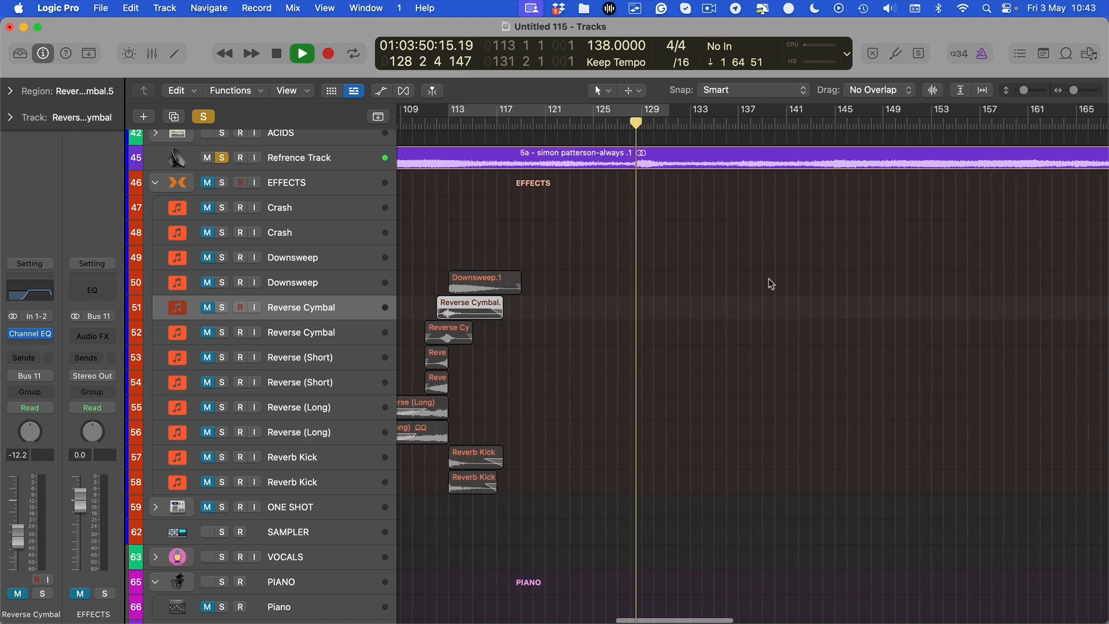
drag(645, 112, 824, 114)
click(565, 473)
click(477, 457)
key(space)
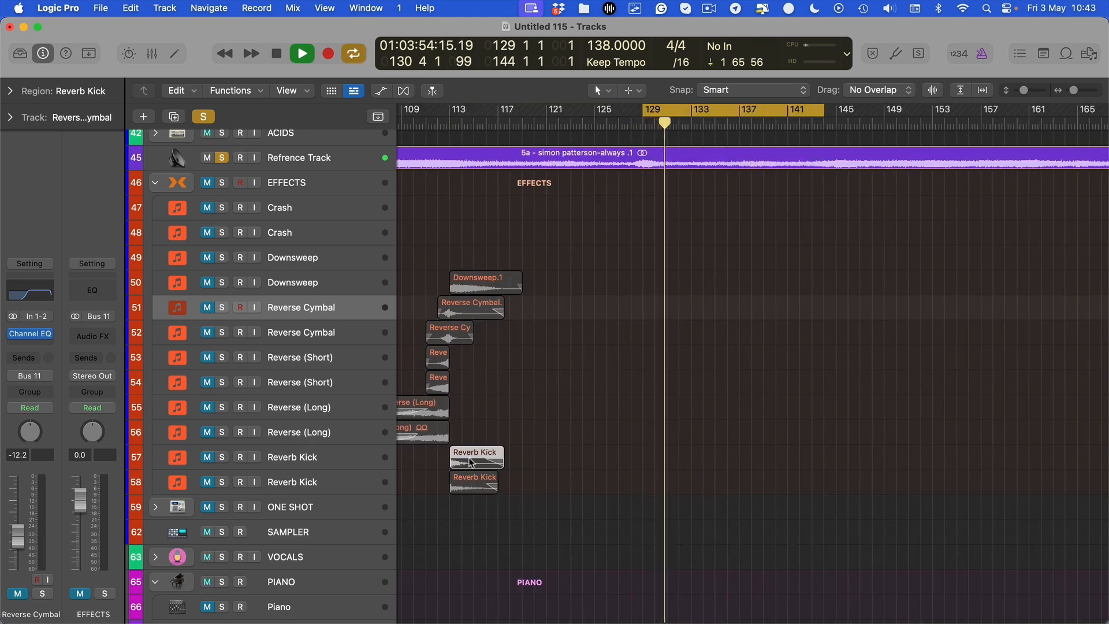
drag(491, 459, 685, 459)
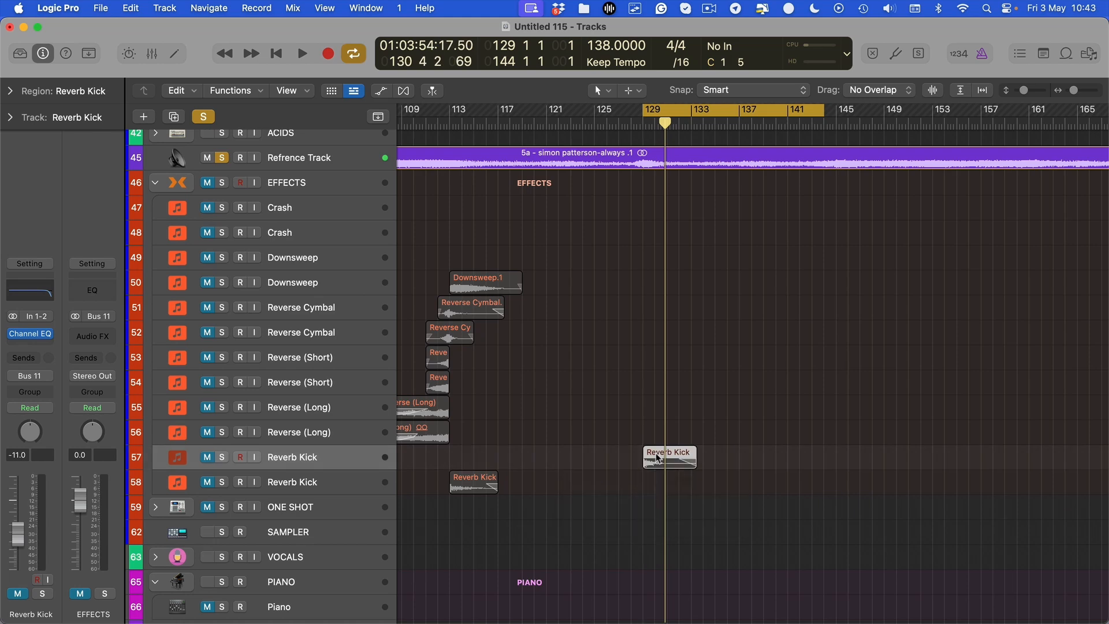
Step: Unsolo the reference track, solo Reverb Kick track 57, unmute the EFFECTS track, and play the region from bar 129
key(space)
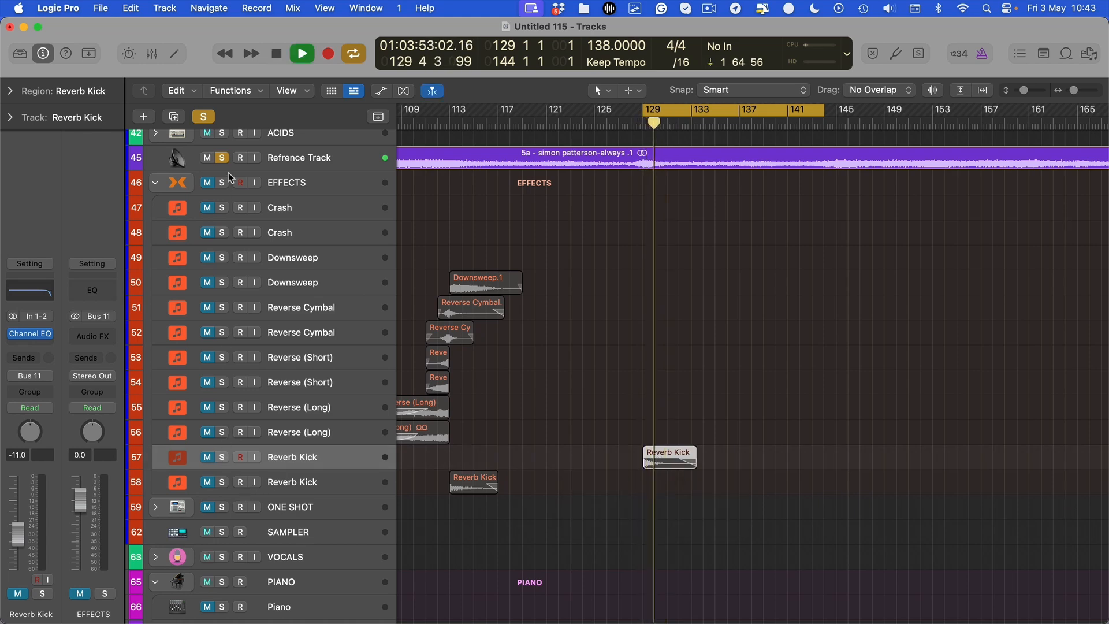
click(206, 116)
key(space)
click(223, 458)
key(space)
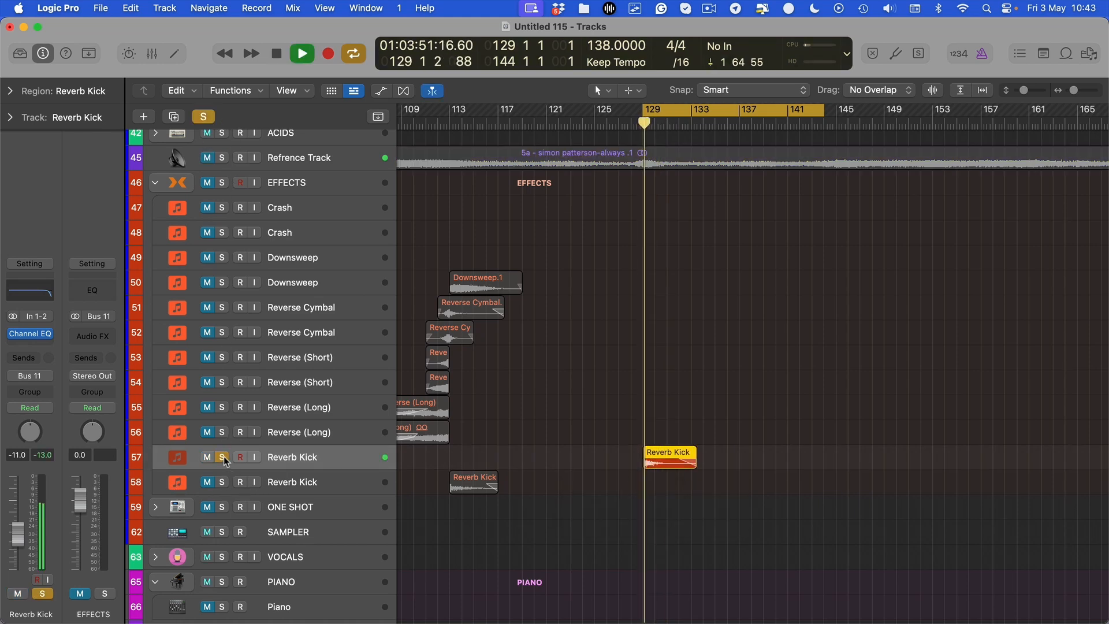
click(80, 593)
key(space)
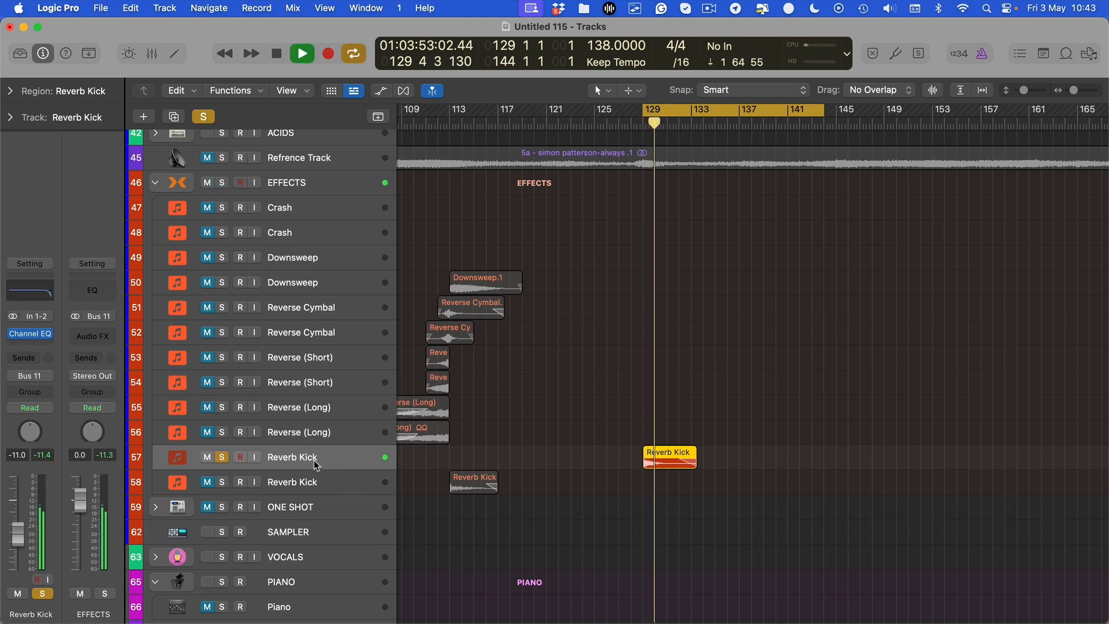
Step: Unsolo Reverb Kick track 57, solo the reference track again, and play from bar 129
key(space)
click(206, 457)
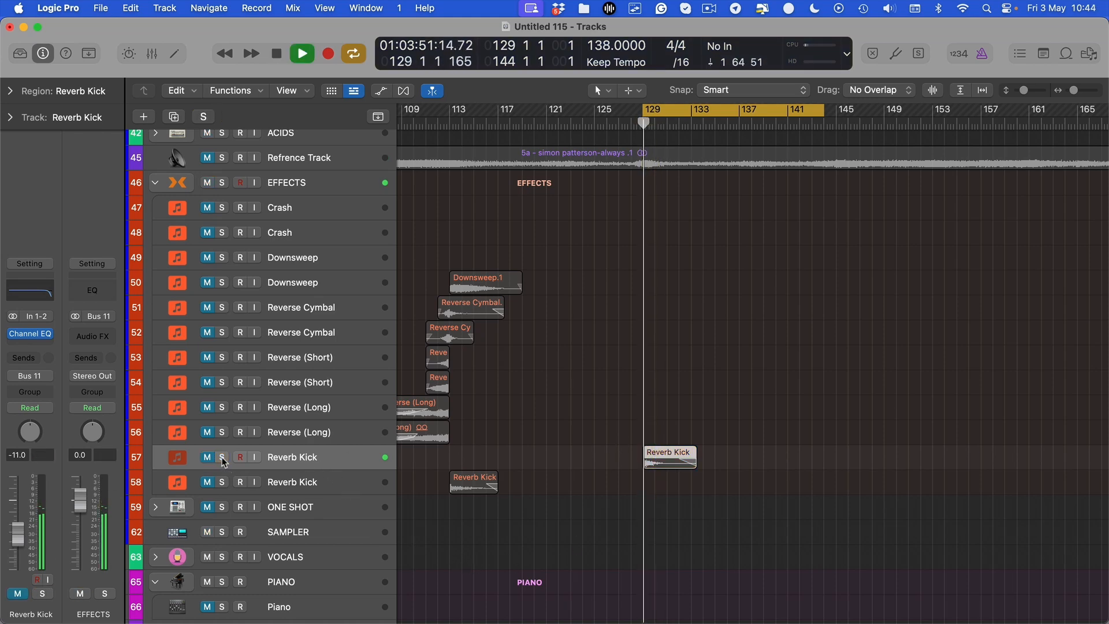
click(221, 157)
key(space)
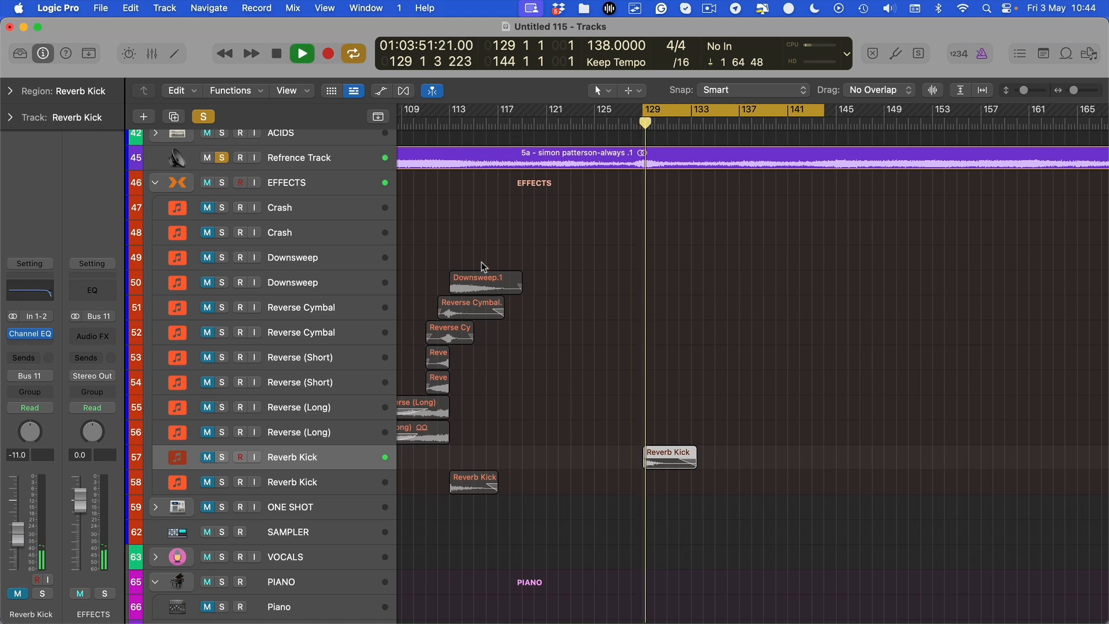
Step: Listen to the reference track from about bar 113, bar 129 and bar 136 to compare its transitions with the effect regions
scroll(520, 262, up, 3)
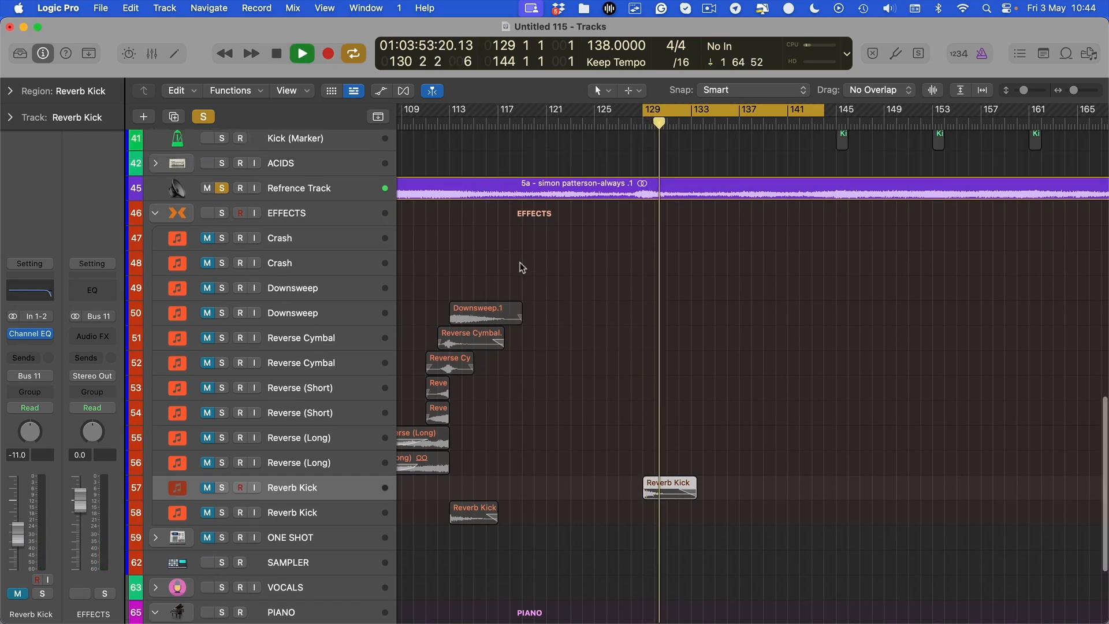
scroll(545, 421, left, 5)
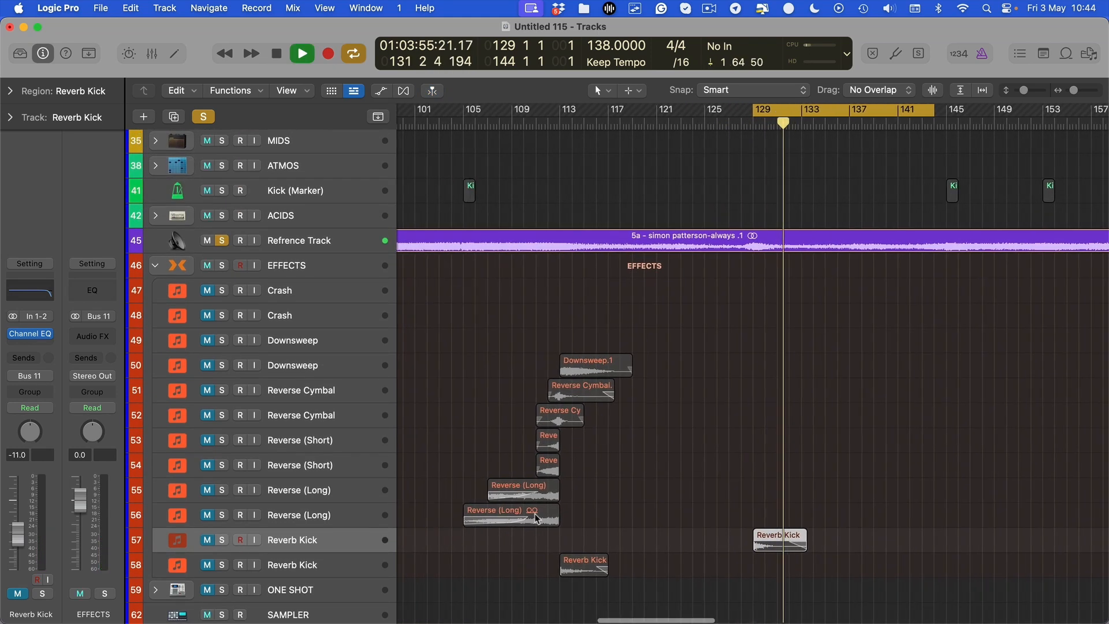
scroll(538, 469, down, 3)
scroll(639, 421, up, 1)
scroll(639, 421, up, 5)
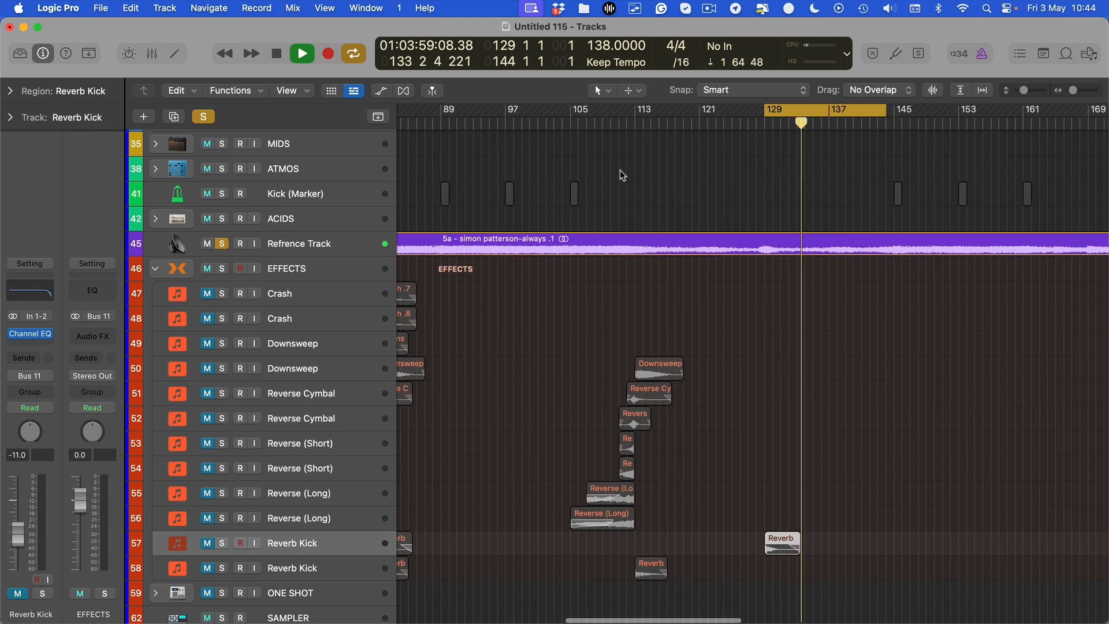
click(633, 123)
click(756, 448)
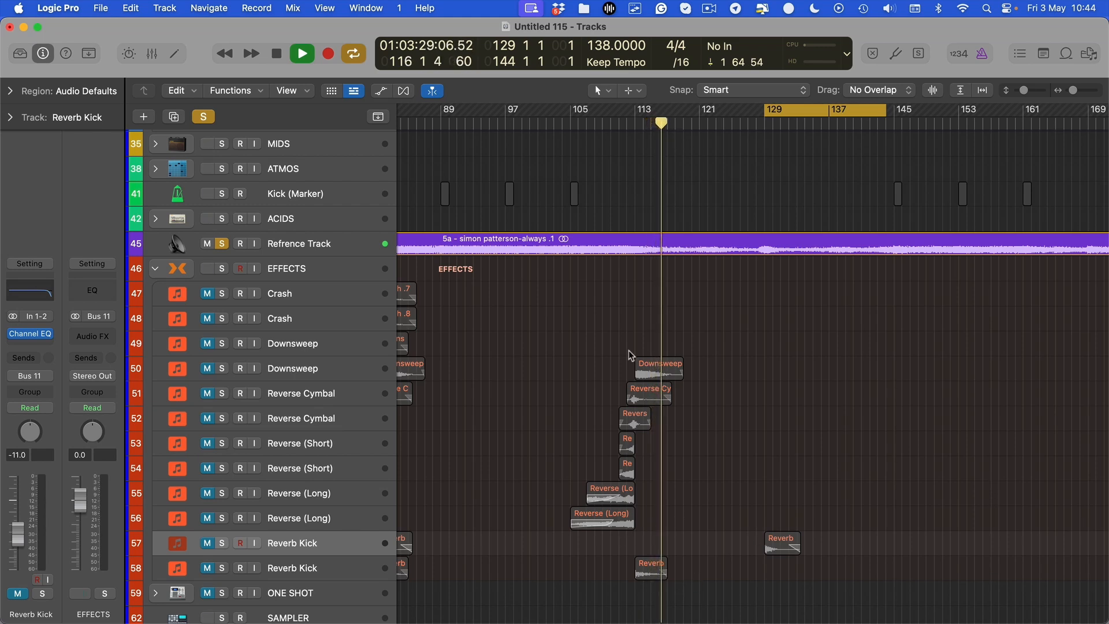
click(764, 123)
click(827, 122)
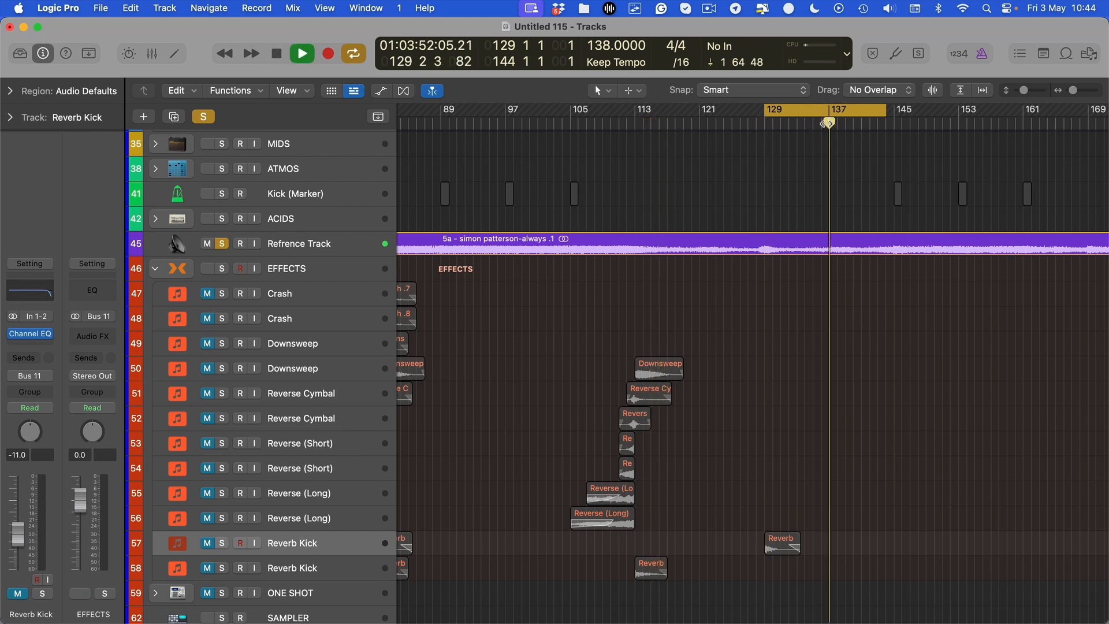
Step: Cycle the reference track over bars 137 to 145, turn cycling off, and play on from about bar 143
drag(831, 112, 890, 111)
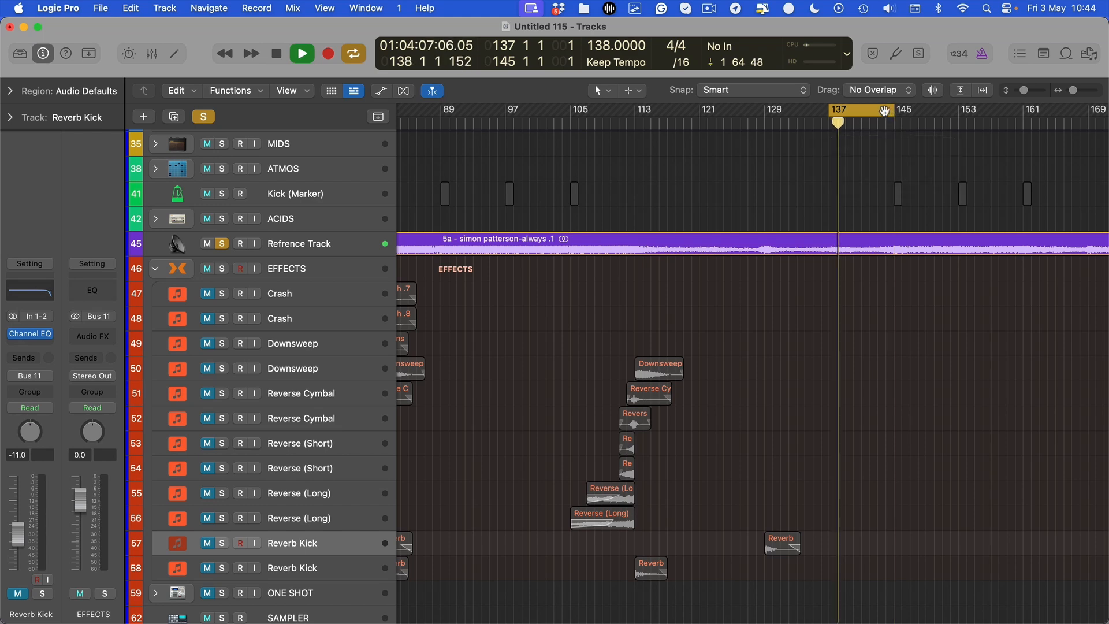
click(885, 112)
click(878, 122)
scroll(866, 179, up, 2)
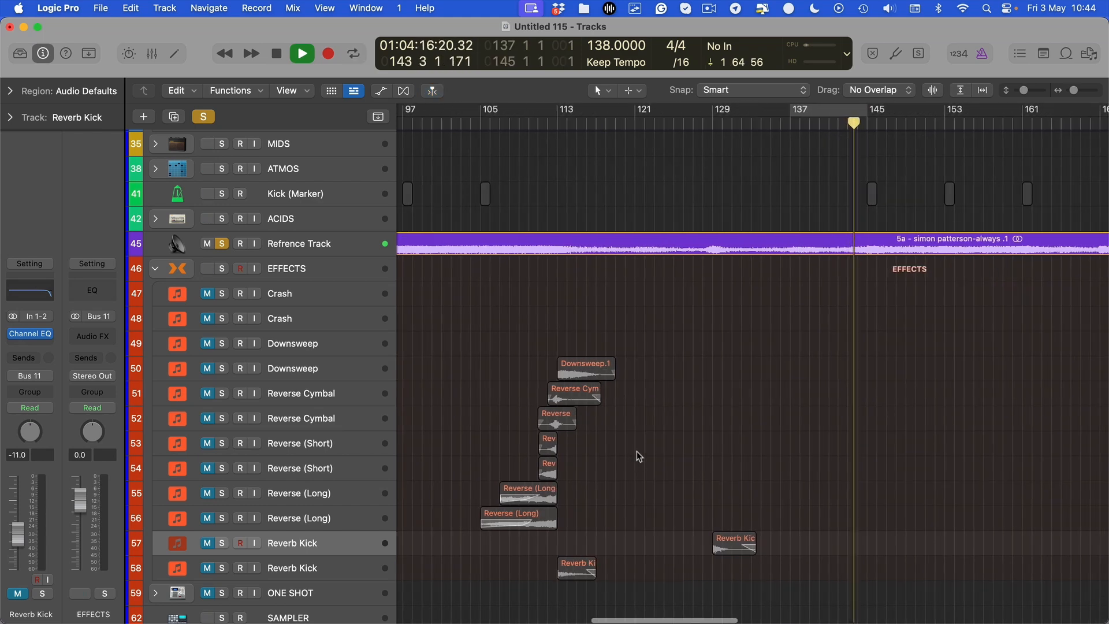
scroll(875, 224, up, 2)
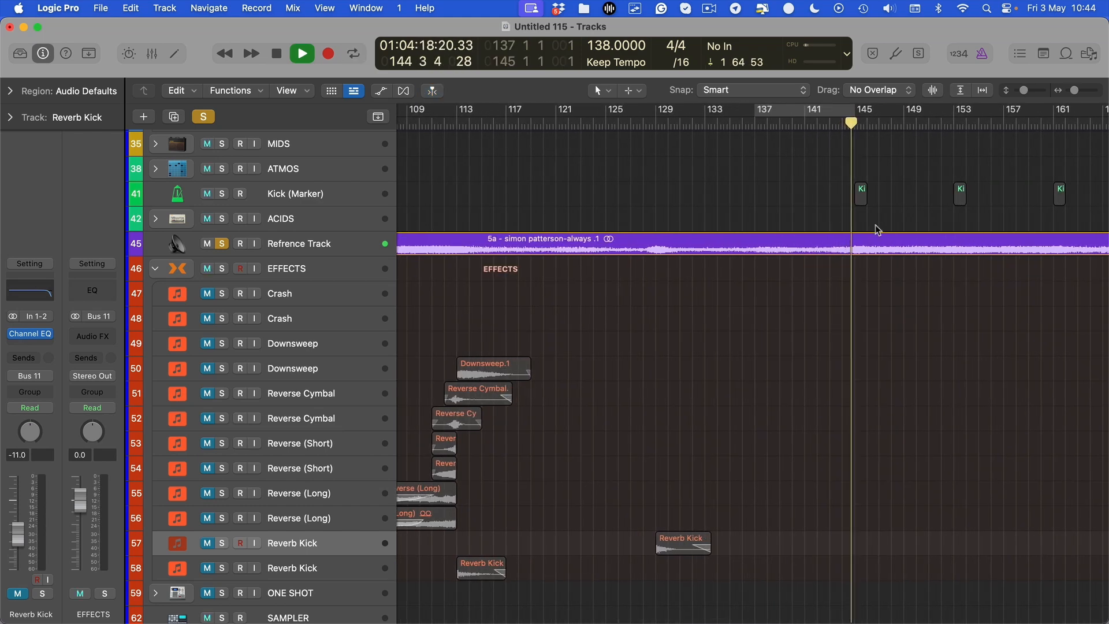
Step: Set the cycle range to bars 145 to 157 and copy the Reverb Kick region on track 57 from bar 129 to bar 145
drag(857, 105, 1005, 109)
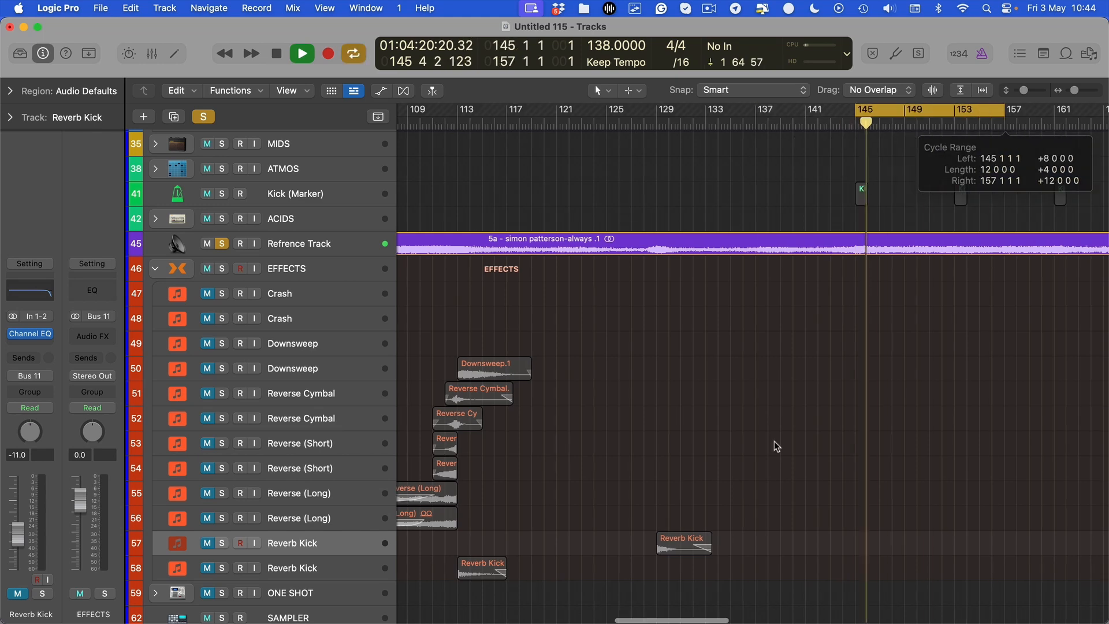
key(space)
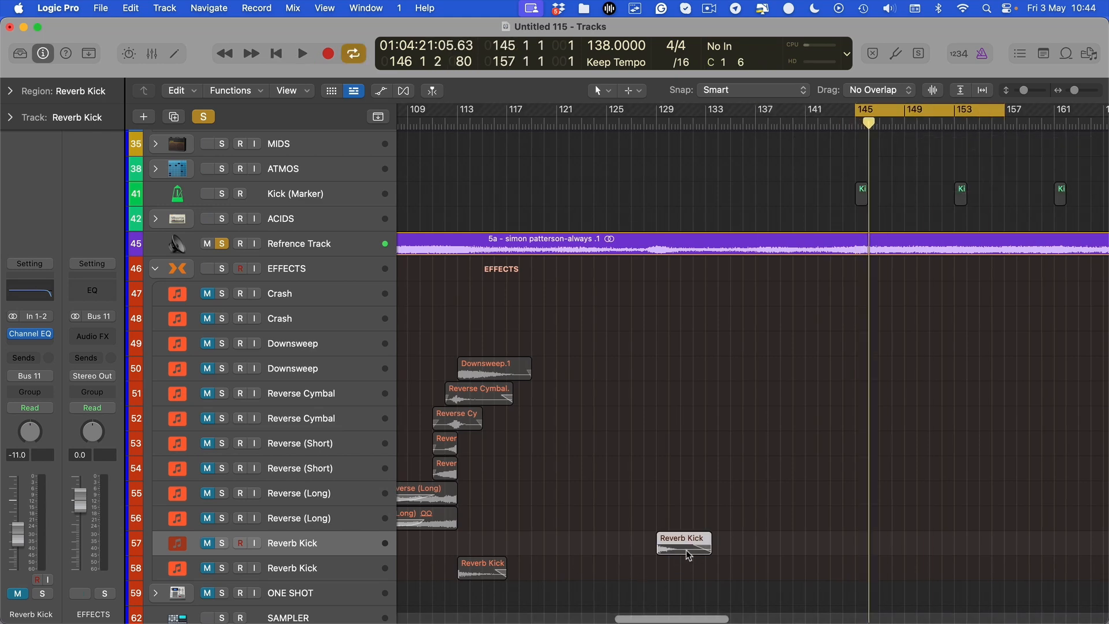
drag(688, 555, 887, 556)
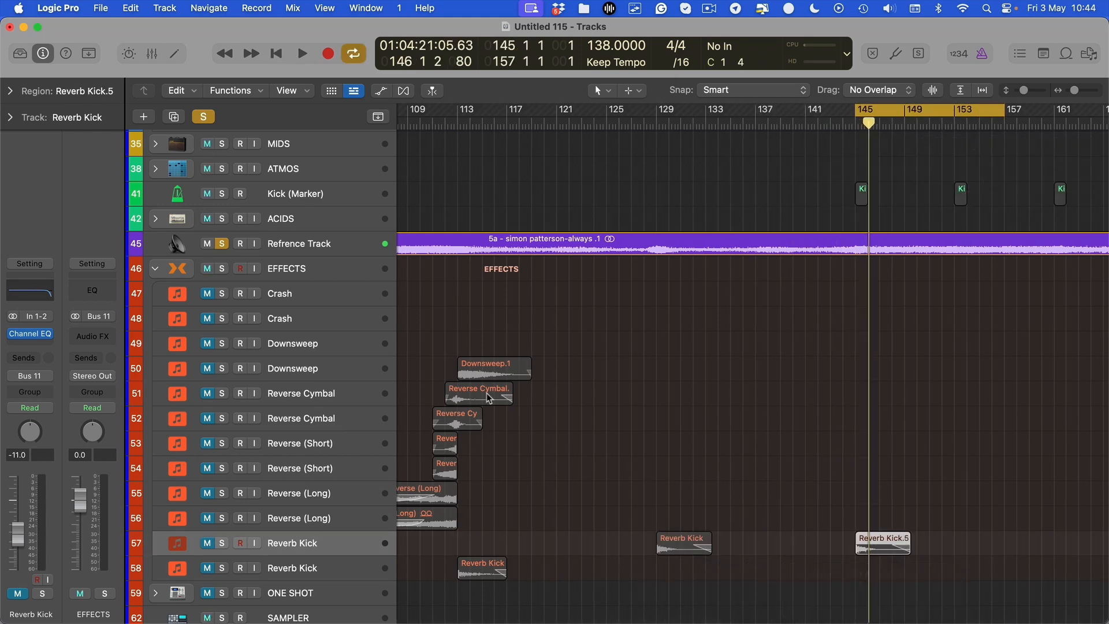
Step: Copy the two Crash regions on tracks 47 and 48 from bar 81 to bar 113
scroll(480, 403, left, 3)
scroll(478, 408, down, 4)
scroll(665, 306, up, 3)
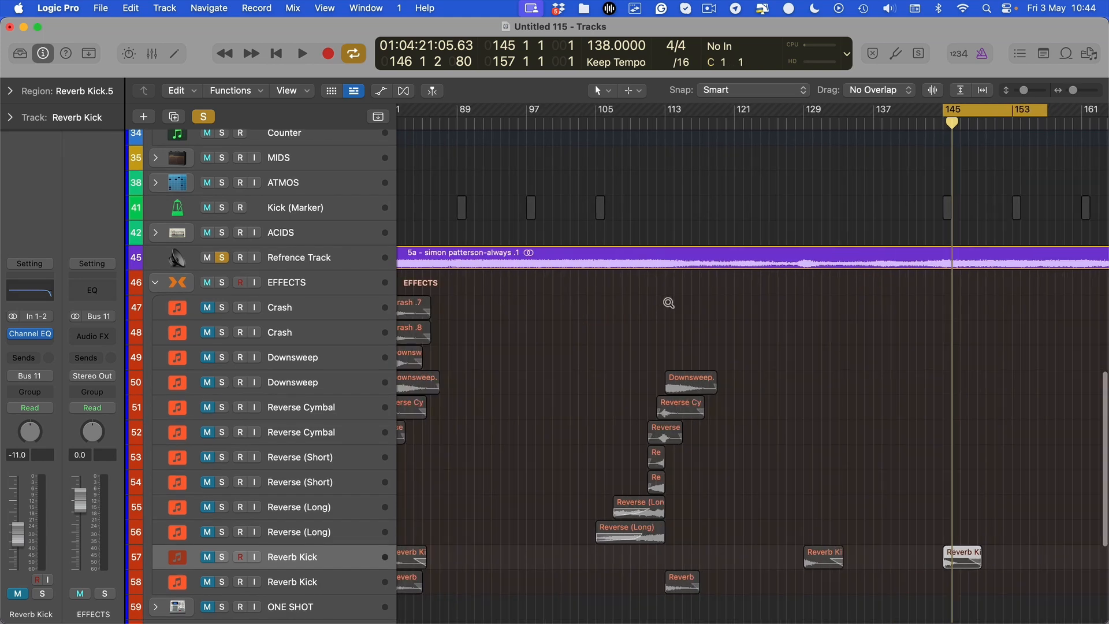
scroll(668, 302, up, 5)
click(420, 312)
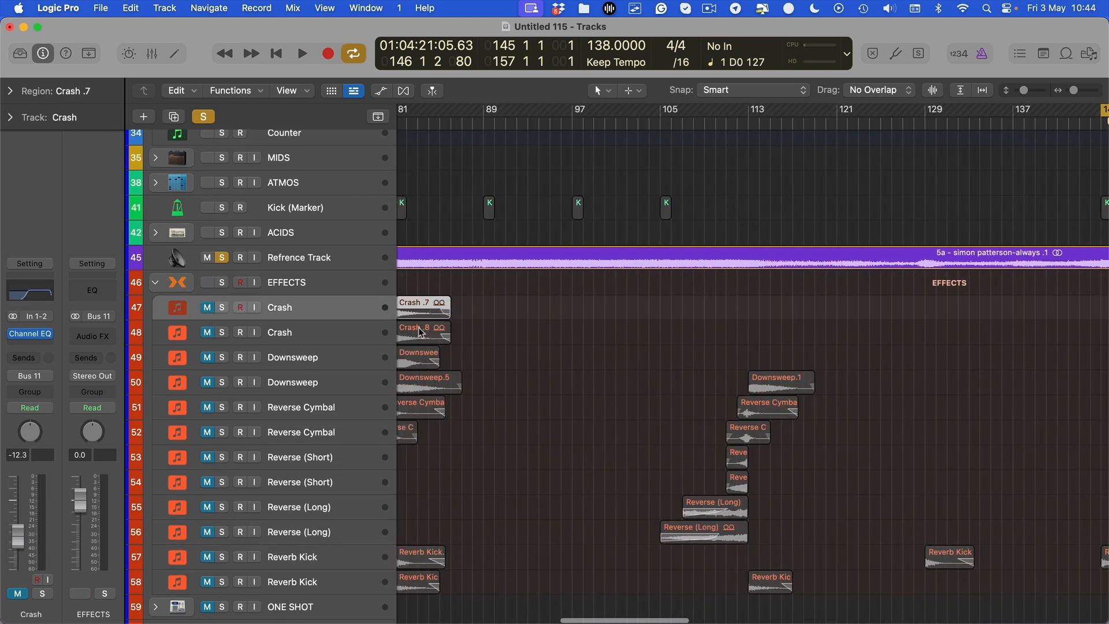
shift+click(424, 337)
drag(425, 338, 784, 350)
scroll(507, 392, down, 5)
scroll(792, 453, left, 1)
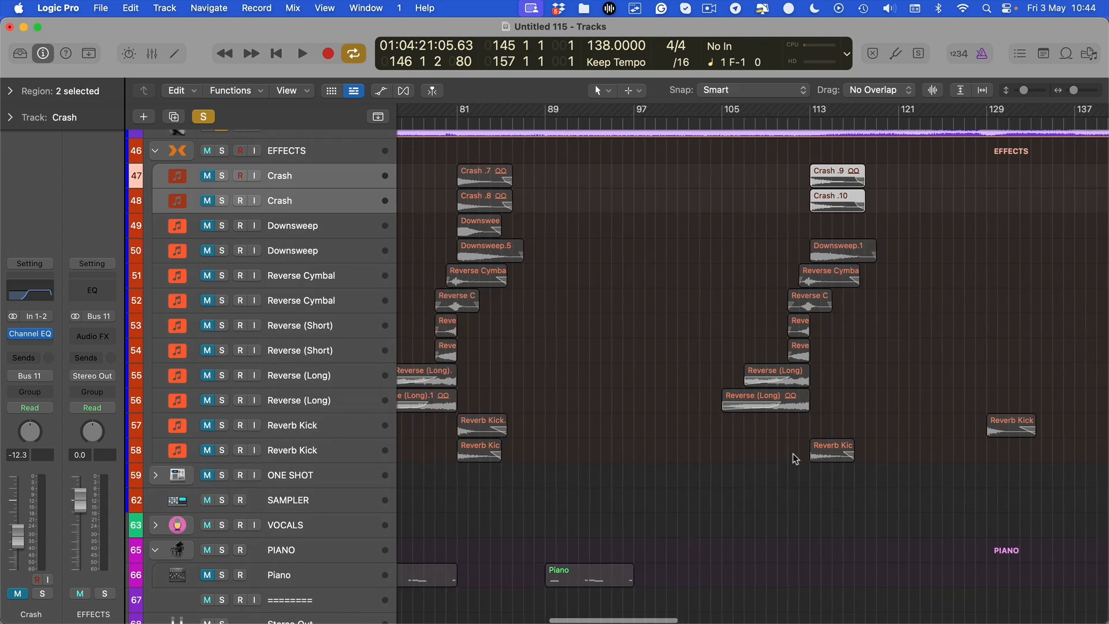
Step: Move the Crash region on track 47 from bar 113 to bar 145
scroll(783, 222, right, 4)
click(832, 223)
scroll(622, 206, right, 3)
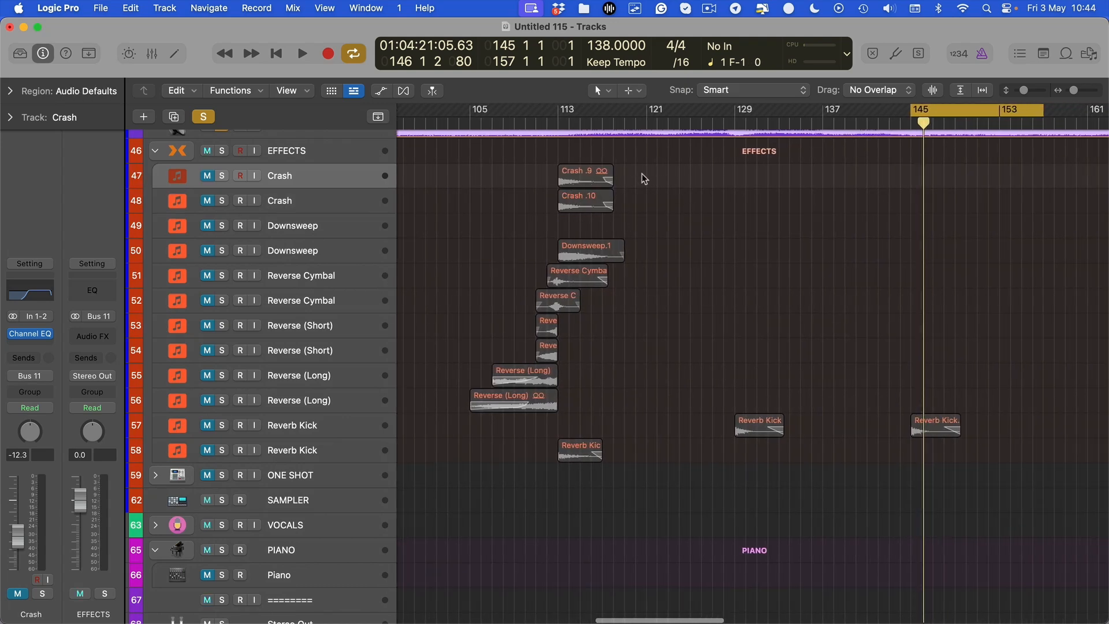
drag(580, 179, 935, 180)
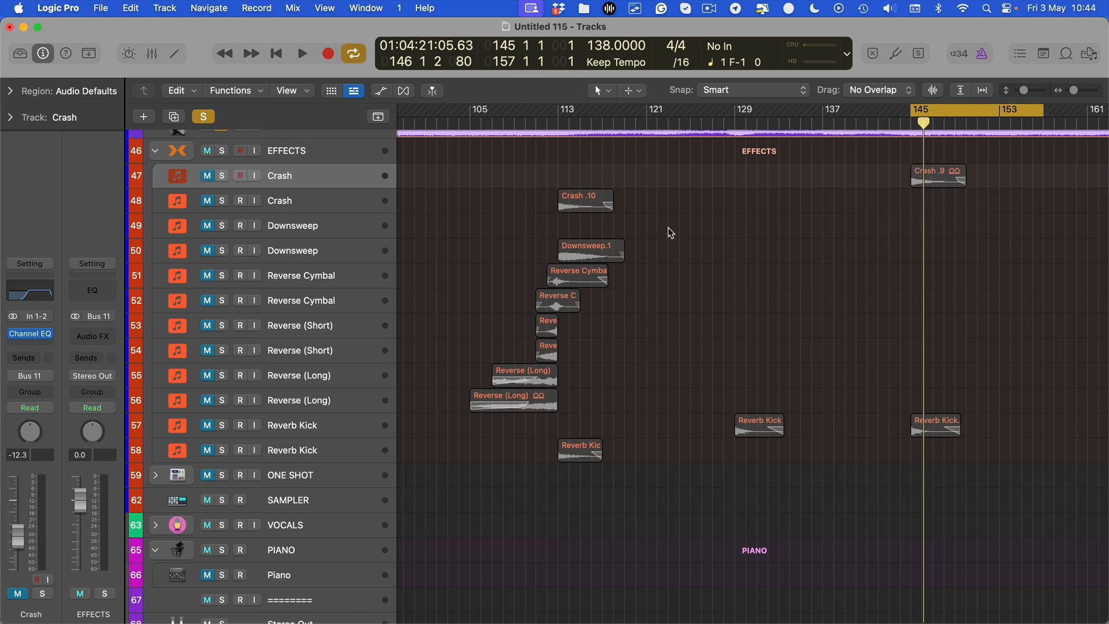
Step: Listen to the reference track around bar 145, turn cycling off, and replay the transition from about bar 142
key(space)
scroll(888, 253, right, 2)
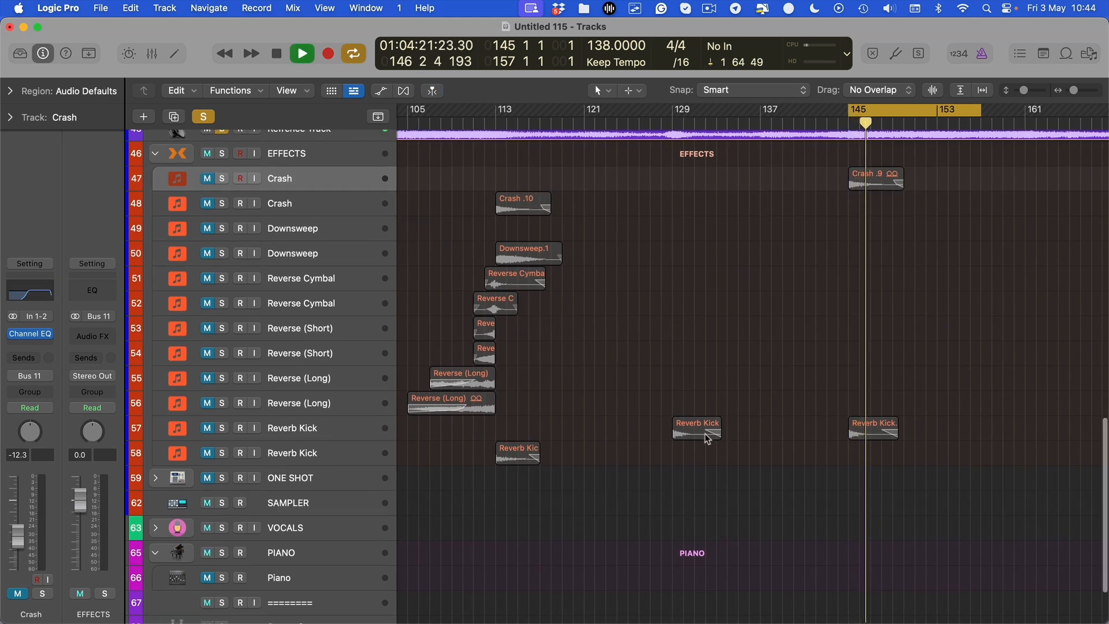
scroll(547, 289, left, 3)
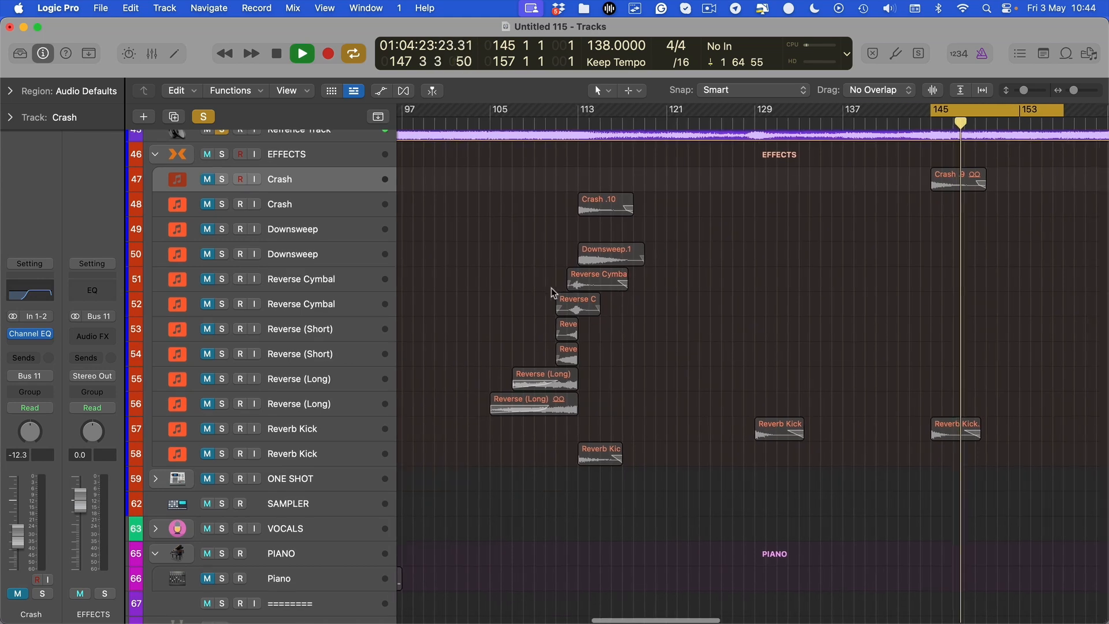
key(super+Left)
scroll(750, 260, right, 1)
drag(714, 237, 543, 415)
scroll(826, 362, right, 3)
key(c)
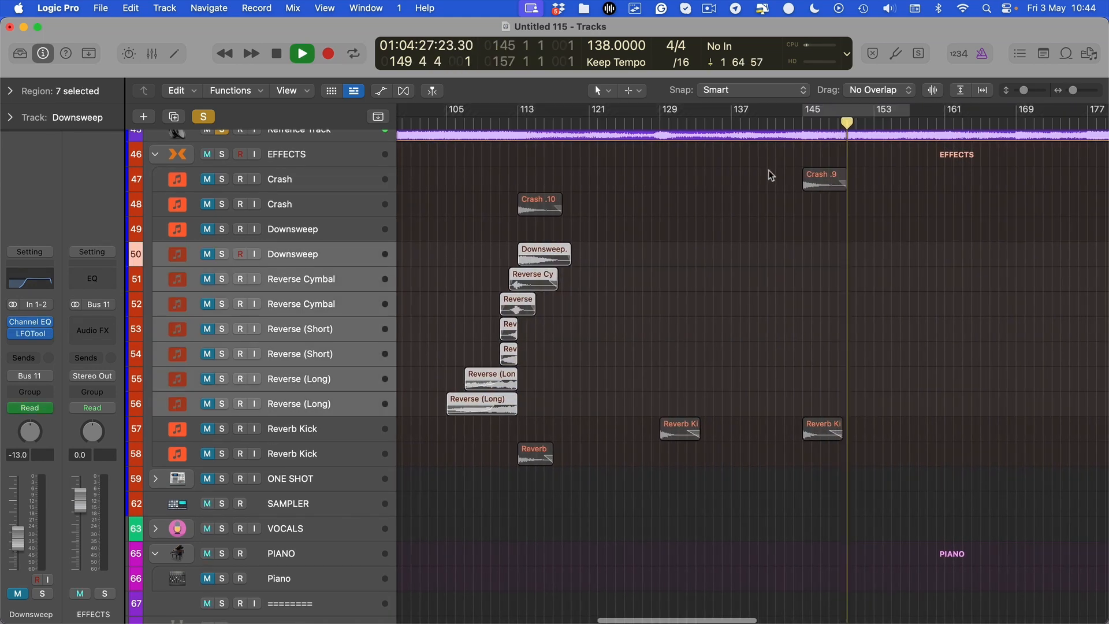
click(779, 122)
key(super+Right)
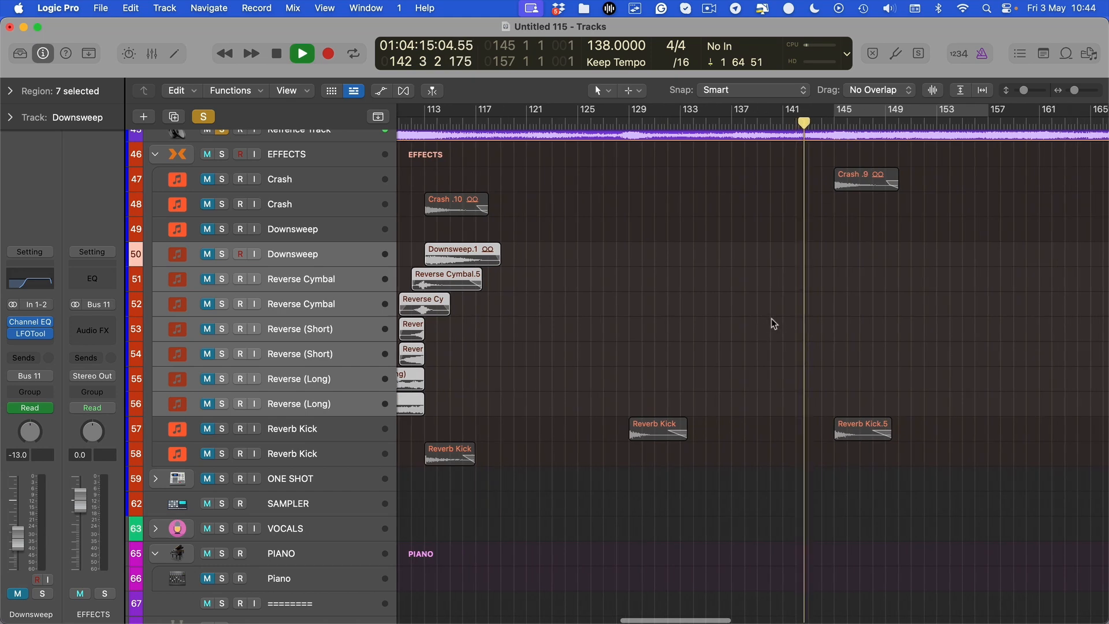
click(498, 351)
scroll(537, 366, left, 2)
scroll(505, 344, right, 2)
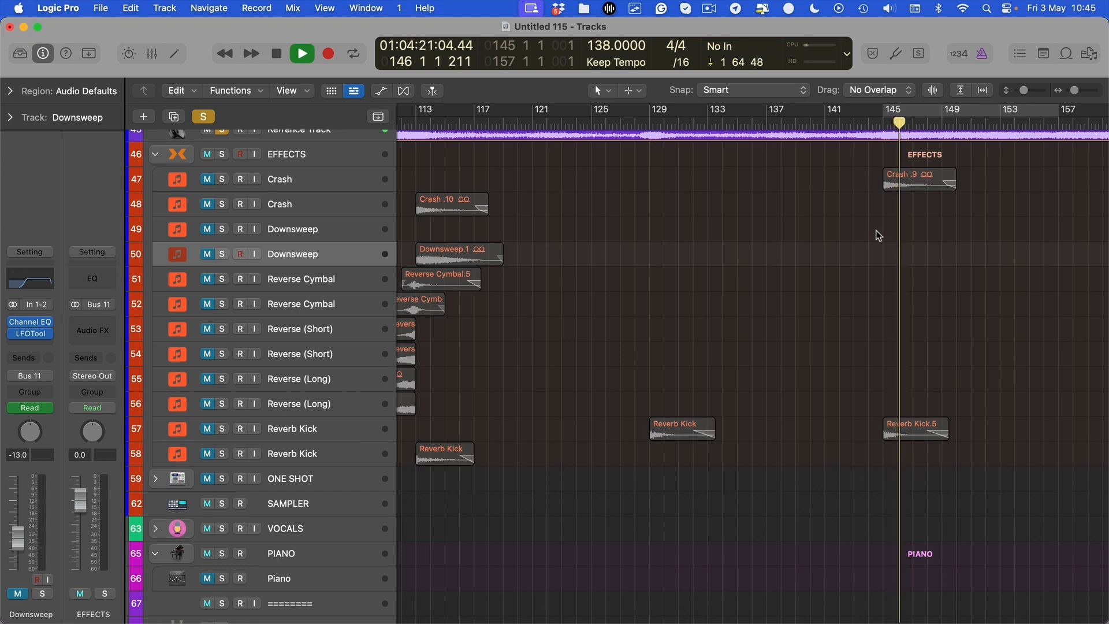
key(space)
scroll(544, 339, left, 2)
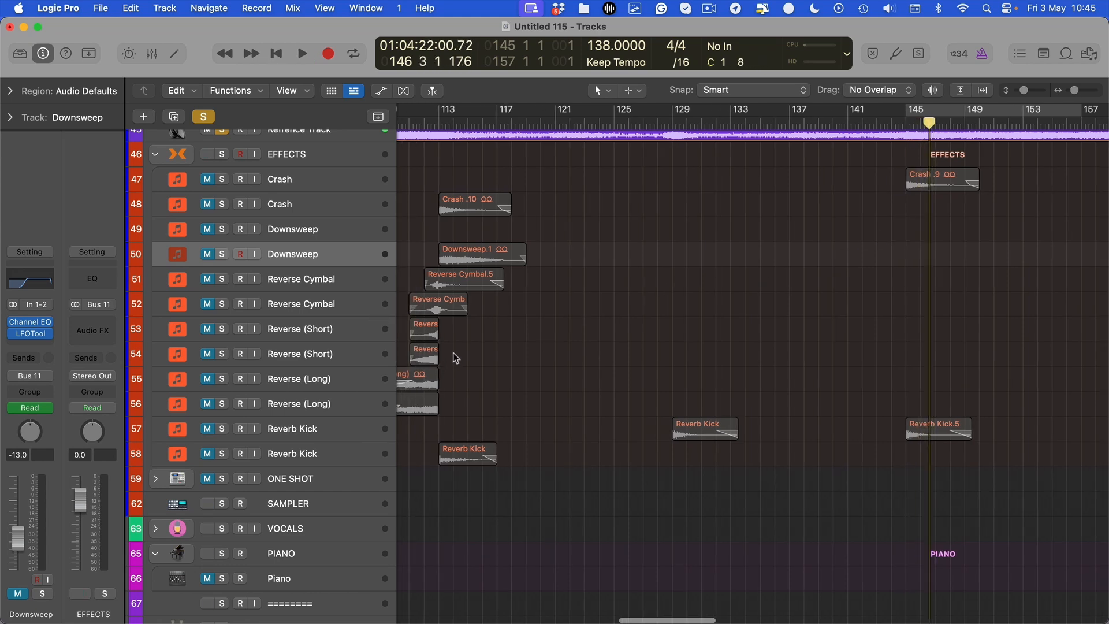
Step: Move the Reverse Cymbal region from bar 111 on track 52 to bar 143 on track 53
drag(445, 308, 913, 316)
scroll(905, 295, up, 1)
key(super+Right)
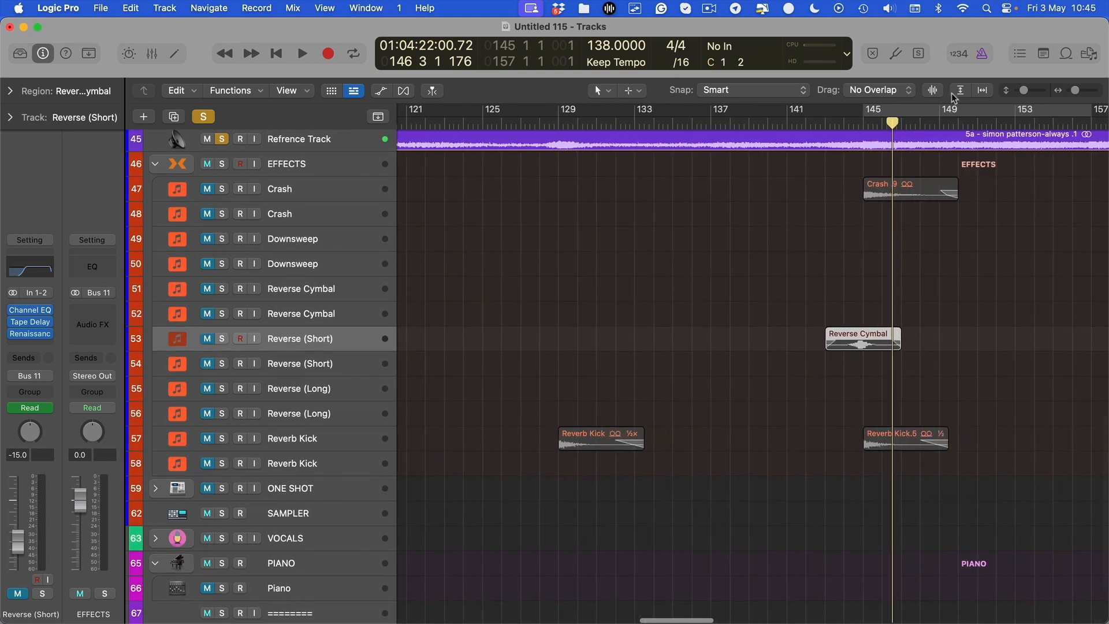
scroll(887, 219, right, 2)
scroll(664, 185, left, 3)
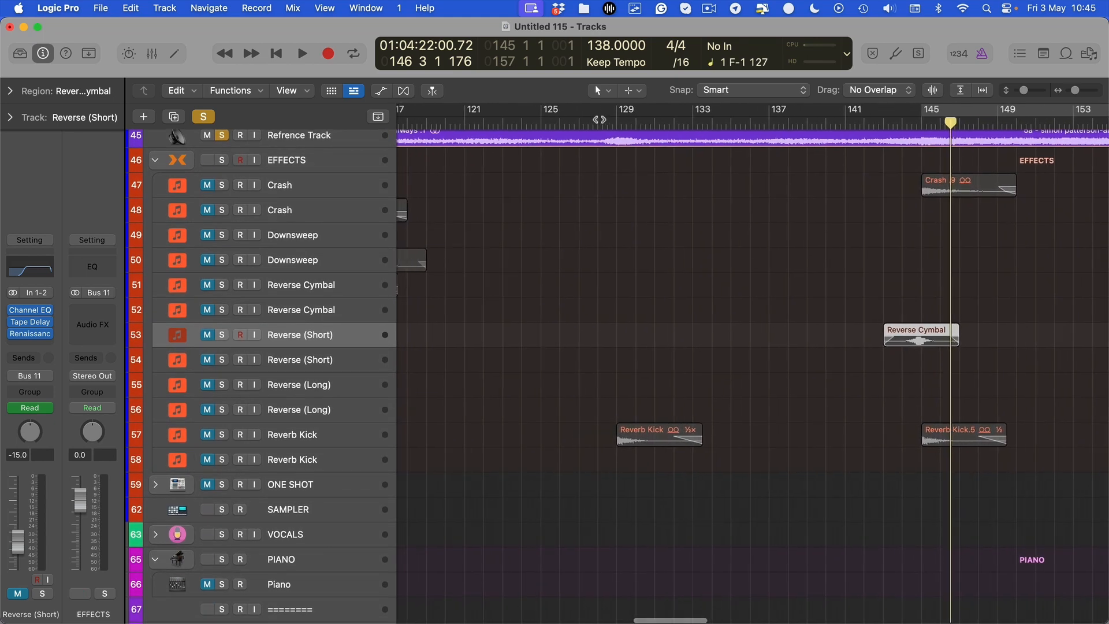
Step: Try the track 51 Reverse Cymbal region from bar 112 at bar 128, cycling playback over bars 128 to 133
click(788, 120)
scroll(567, 337, left, 5)
click(535, 324)
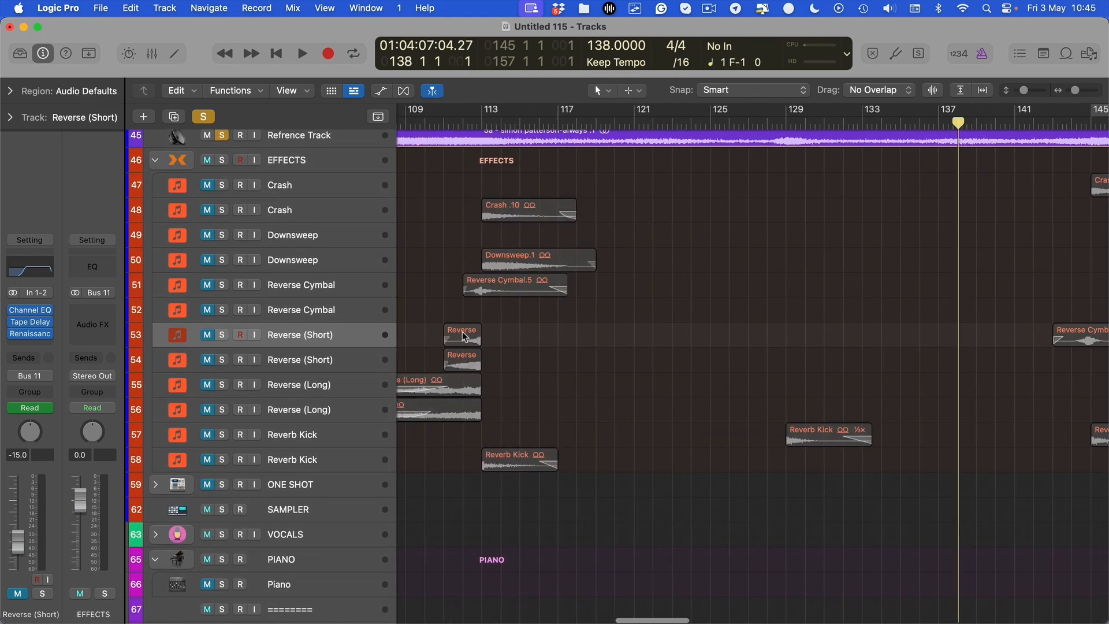
drag(522, 280, 808, 278)
key(super+u)
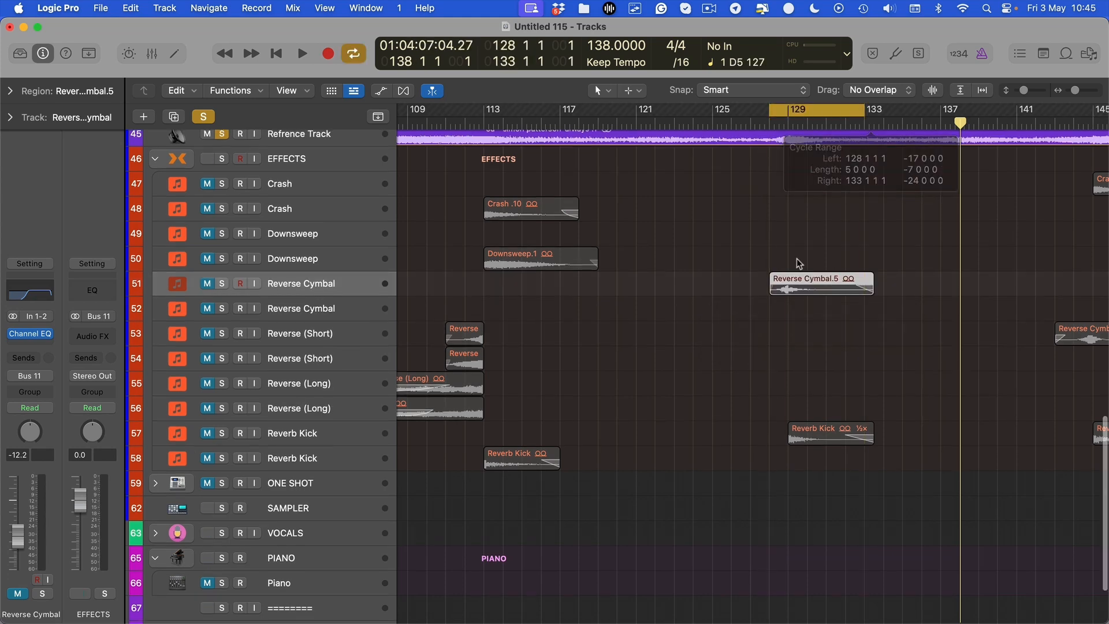
key(space)
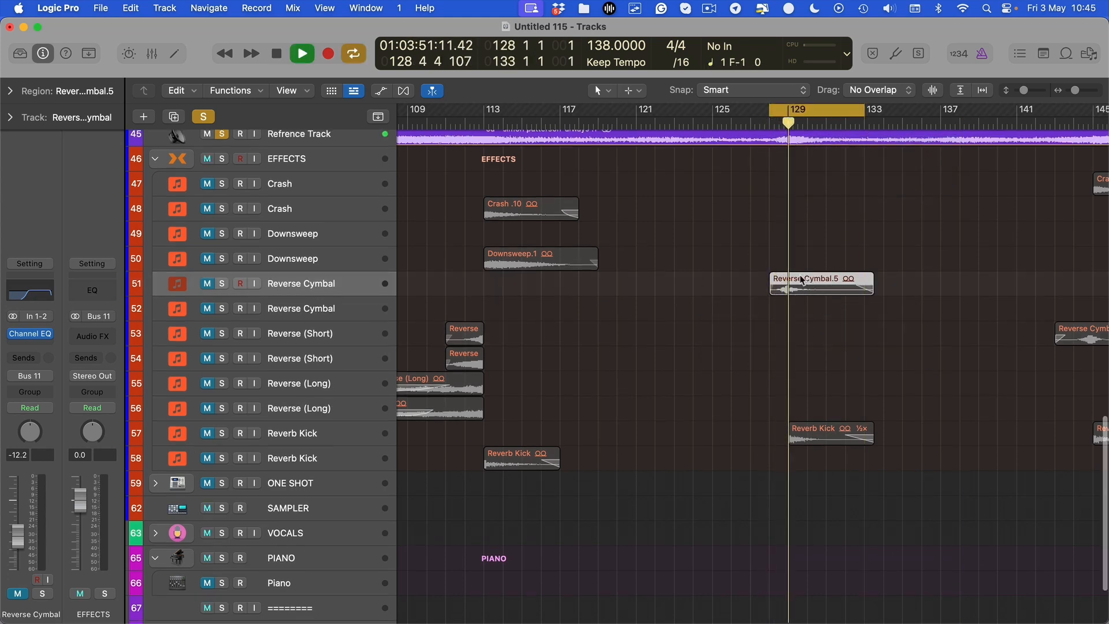
Step: Move the Reverse Cymbal region on track 51 from bar 128 to bar 120 and play from about there
scroll(793, 275, right, 2)
click(560, 122)
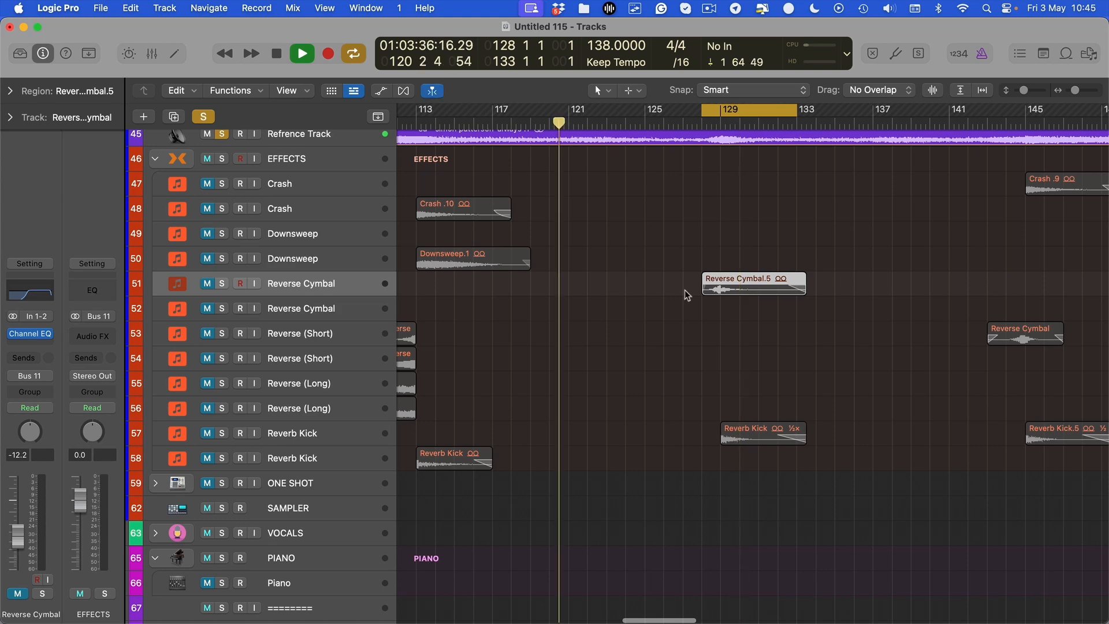
drag(740, 291, 587, 289)
click(551, 122)
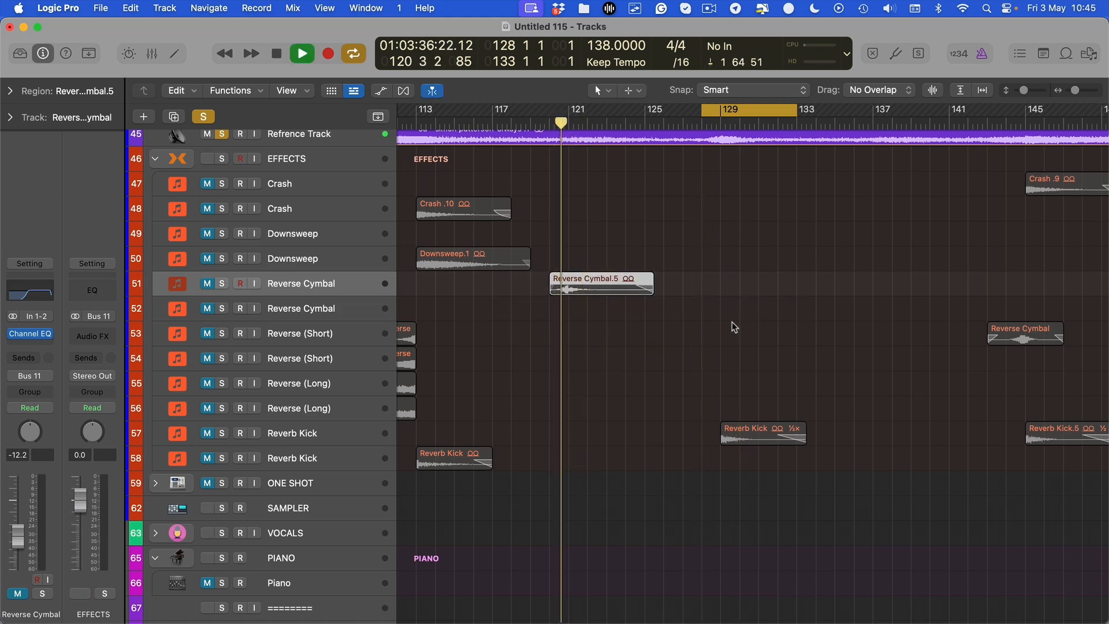
Step: Turn cycling off and listen to the reference track from about bar 144 and again from about bar 160
key(super+Left)
scroll(728, 312, up, 1)
click(881, 122)
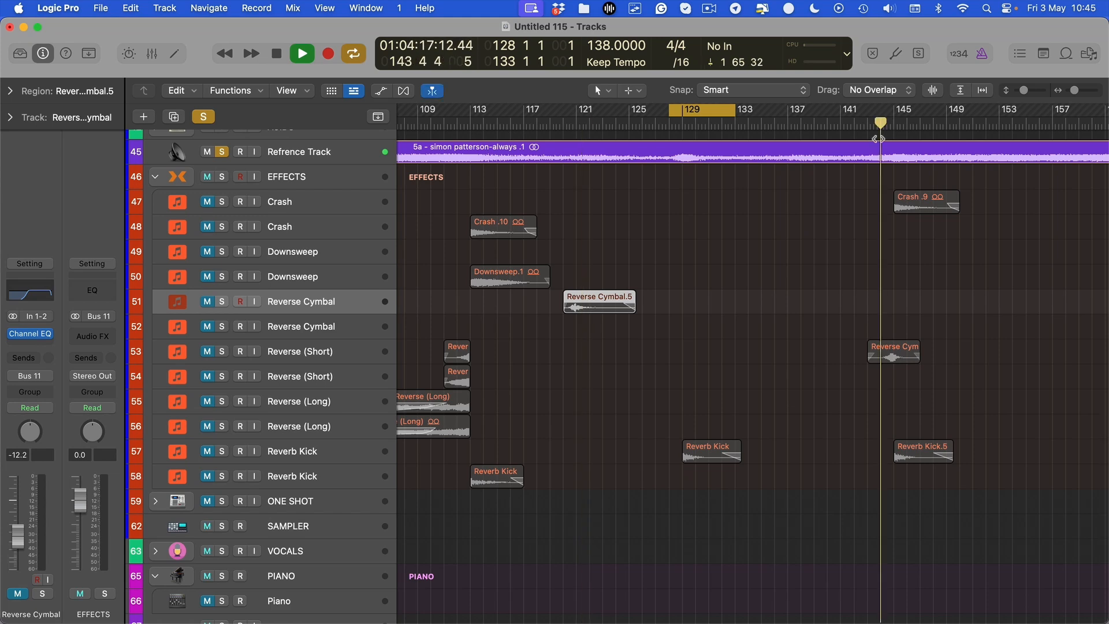
key(c)
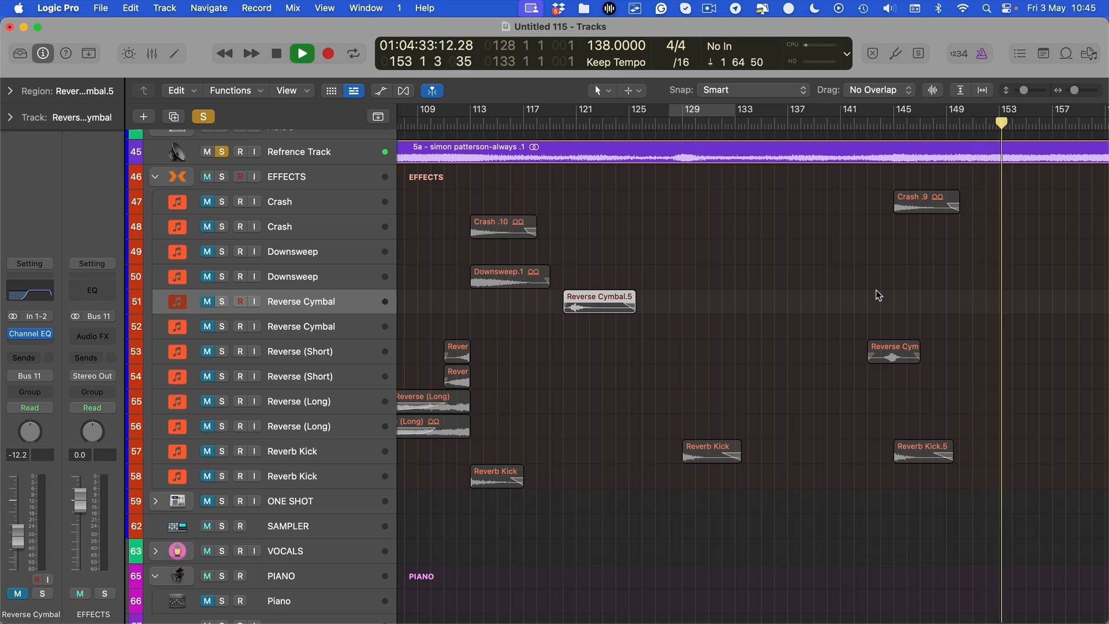
scroll(878, 295, right, 5)
scroll(877, 296, up, 5)
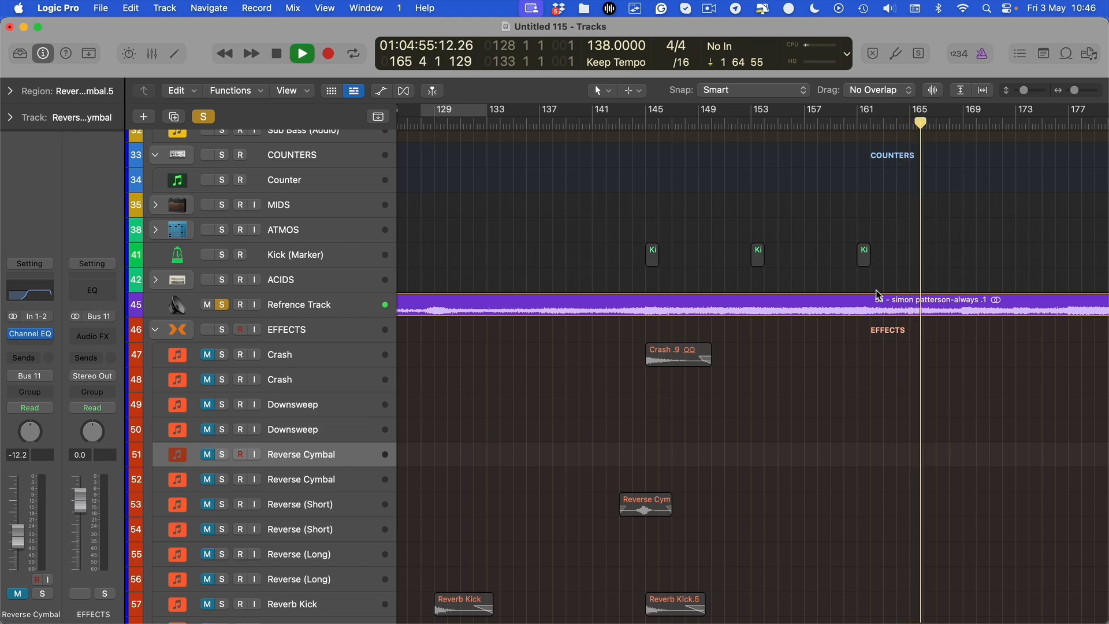
click(838, 116)
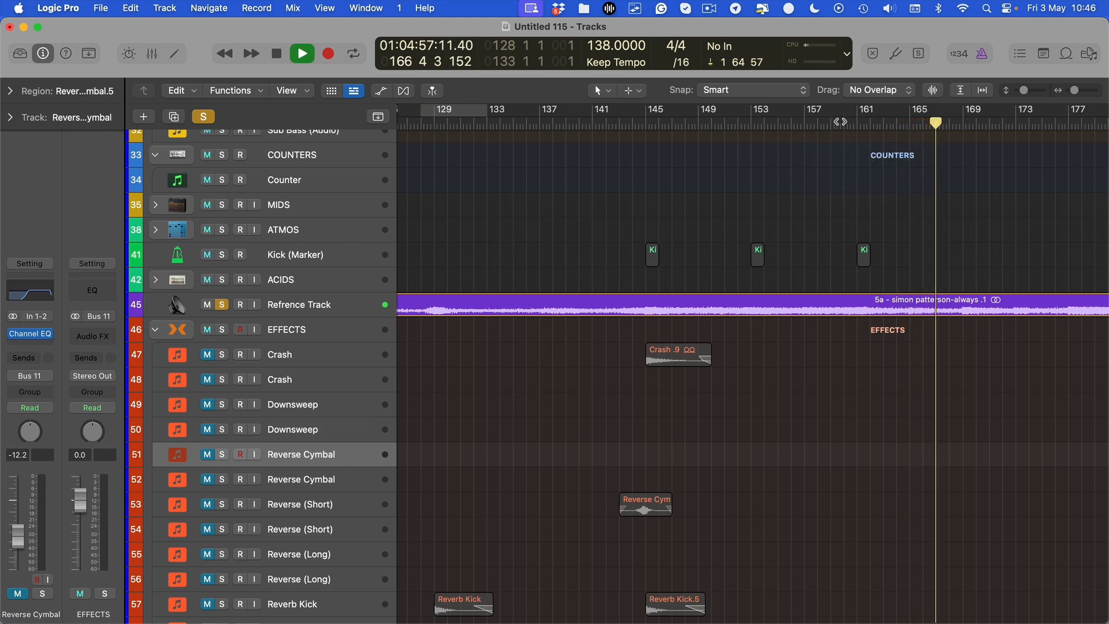
click(842, 123)
scroll(810, 498, down, 4)
scroll(773, 496, down, 3)
scroll(555, 453, left, 3)
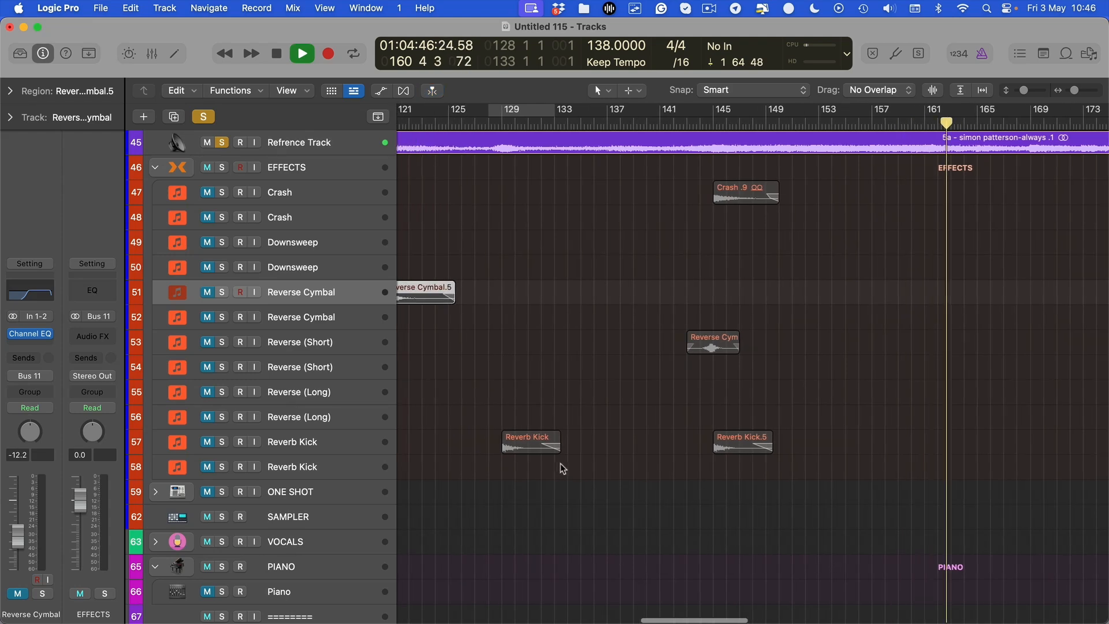
Step: Set the cycle range to bars 129 to 142 and copy the Reverb Kick region on track 57 from bar 129 to bar 113
scroll(569, 496, down, 2)
click(500, 481)
drag(533, 113, 659, 112)
key(space)
scroll(469, 509, left, 3)
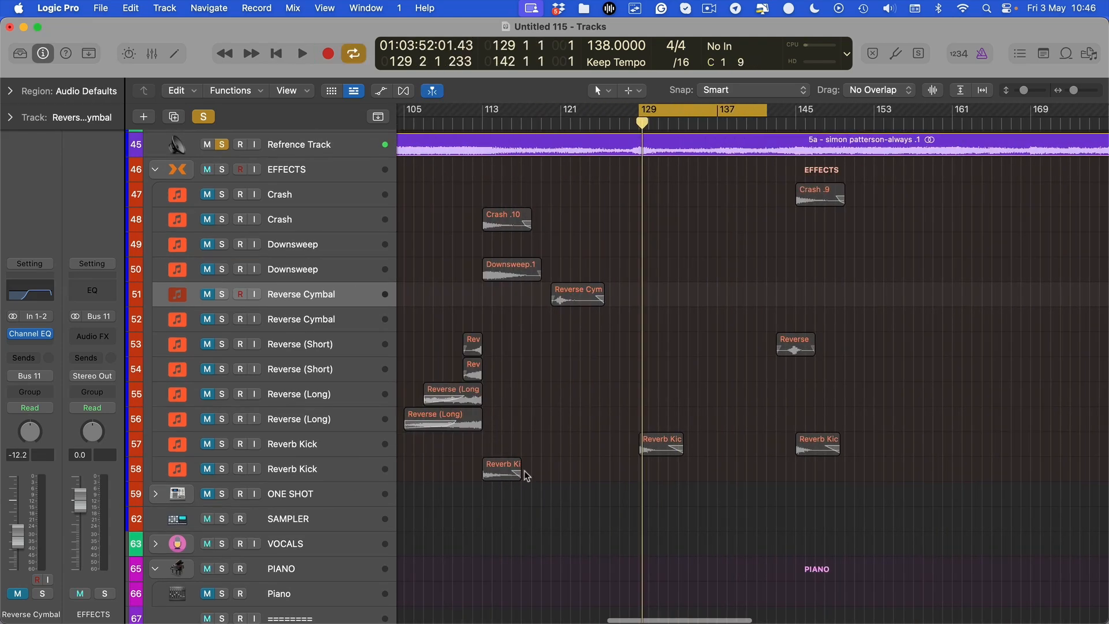
drag(663, 452, 506, 448)
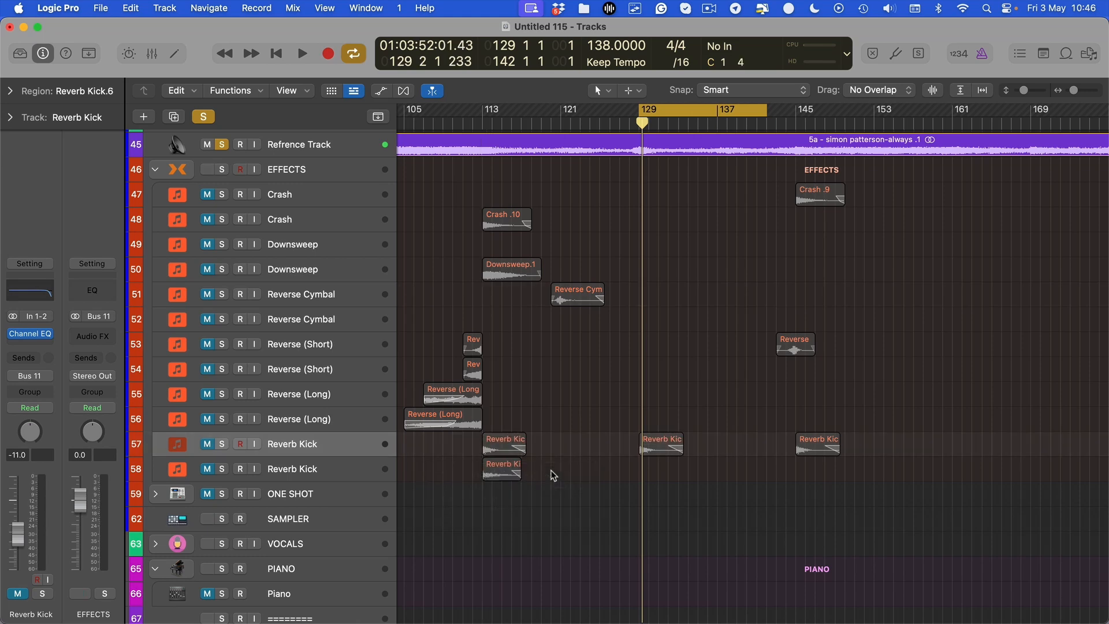
Step: Delete the Reverb Kick region at bar 113 on track 58
click(514, 475)
scroll(515, 472, left, 8)
key(super+Left)
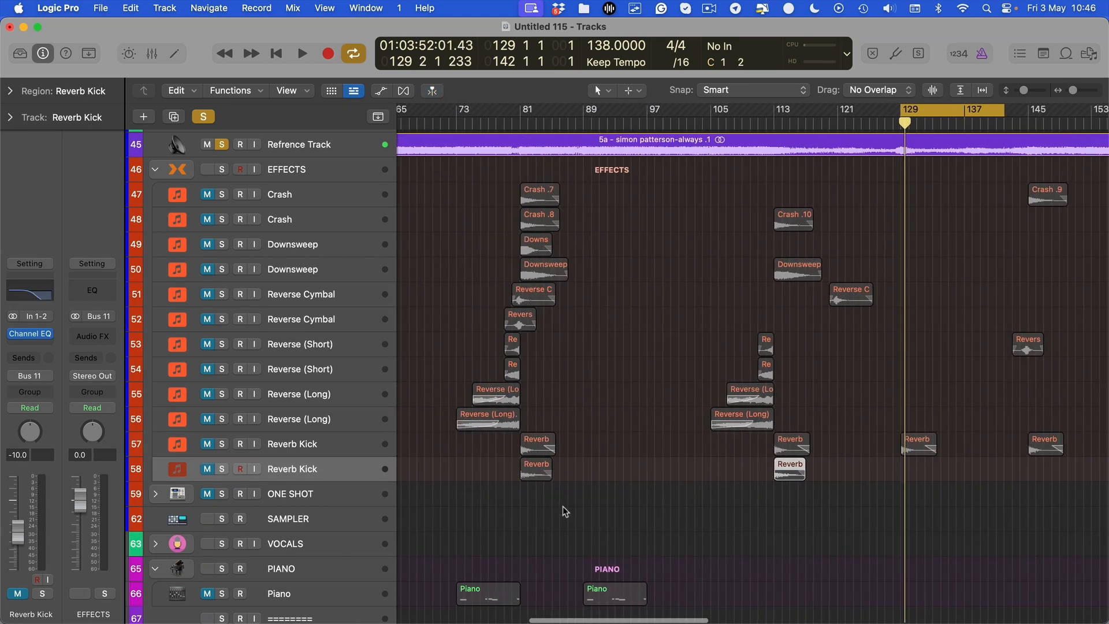
click(555, 488)
Step: Set the cycle range to bars 113 to 134
scroll(616, 400, right, 5)
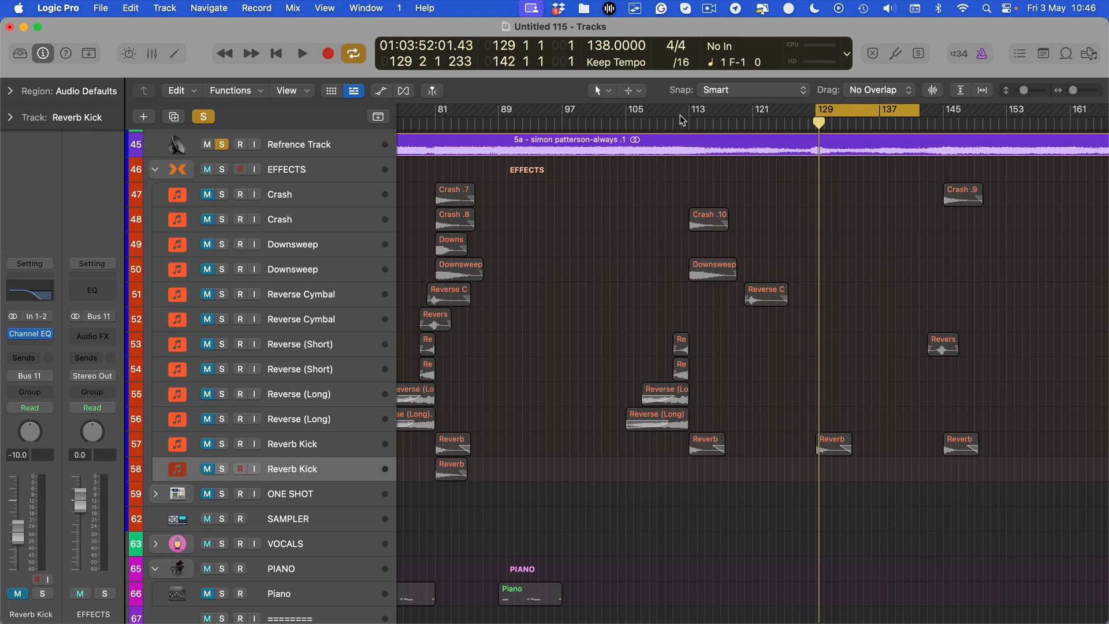
drag(685, 110, 851, 143)
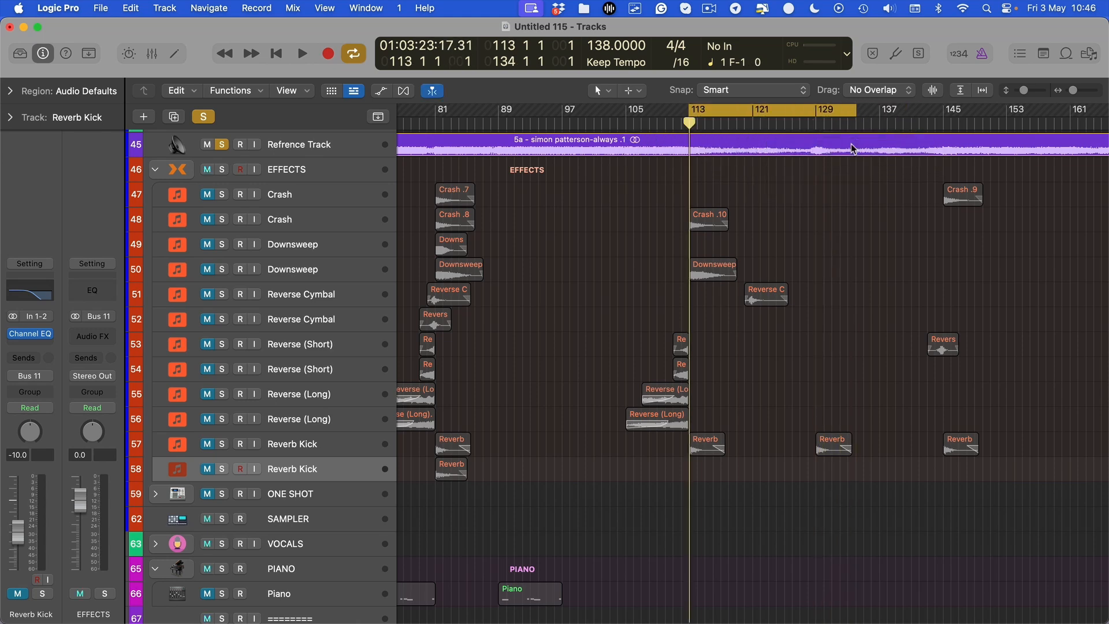
key(super+Down)
scroll(670, 444, down, 2)
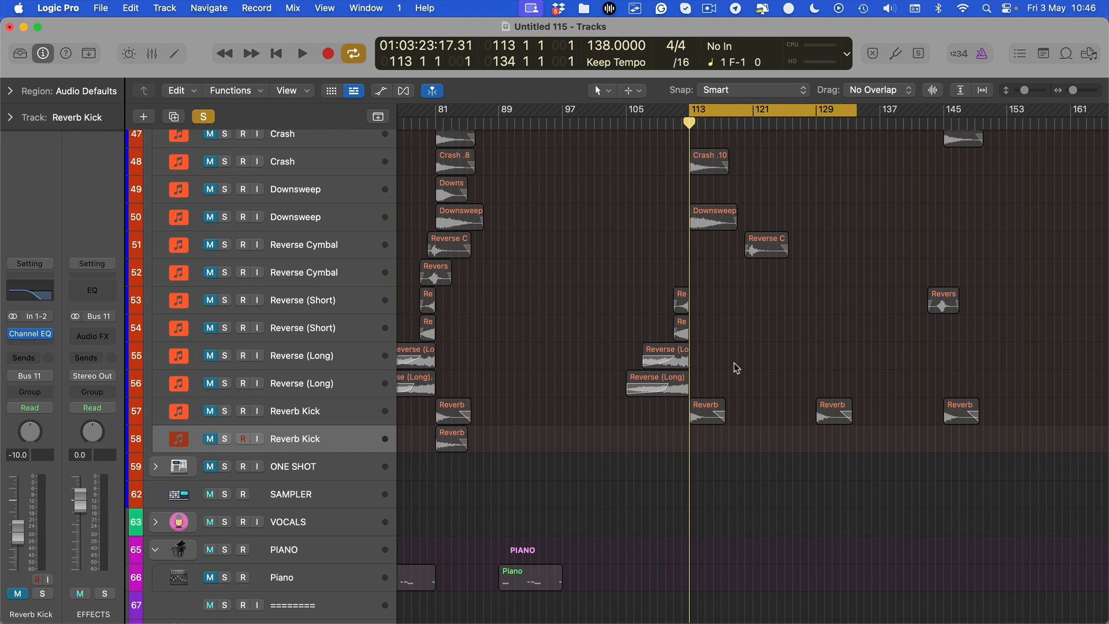
scroll(811, 346, right, 2)
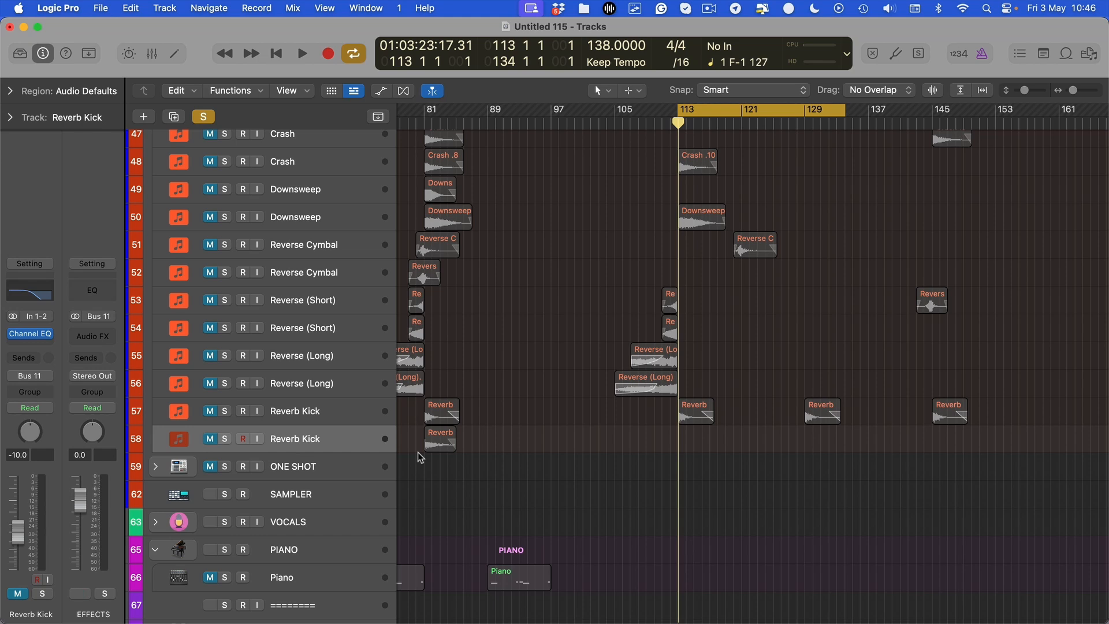
scroll(436, 451, down, 1)
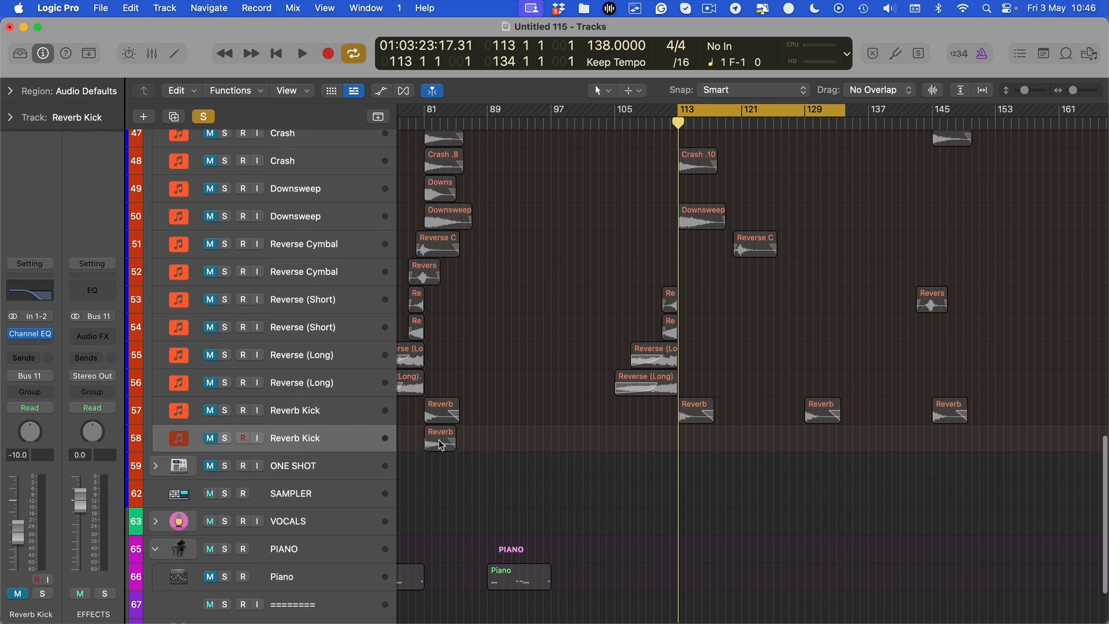
Step: Play the reference track from bar 113, turn cycling off, and listen on from about bar 128 and bar 144
click(439, 442)
scroll(506, 446, left, 4)
scroll(506, 446, down, 3)
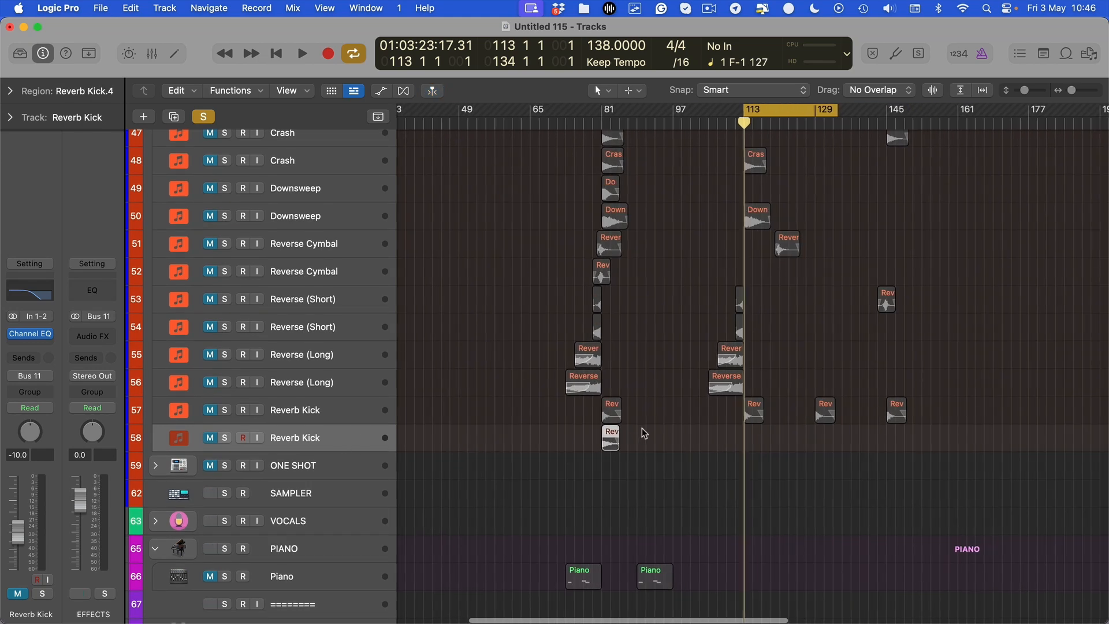
scroll(665, 433, right, 6)
key(space)
click(738, 114)
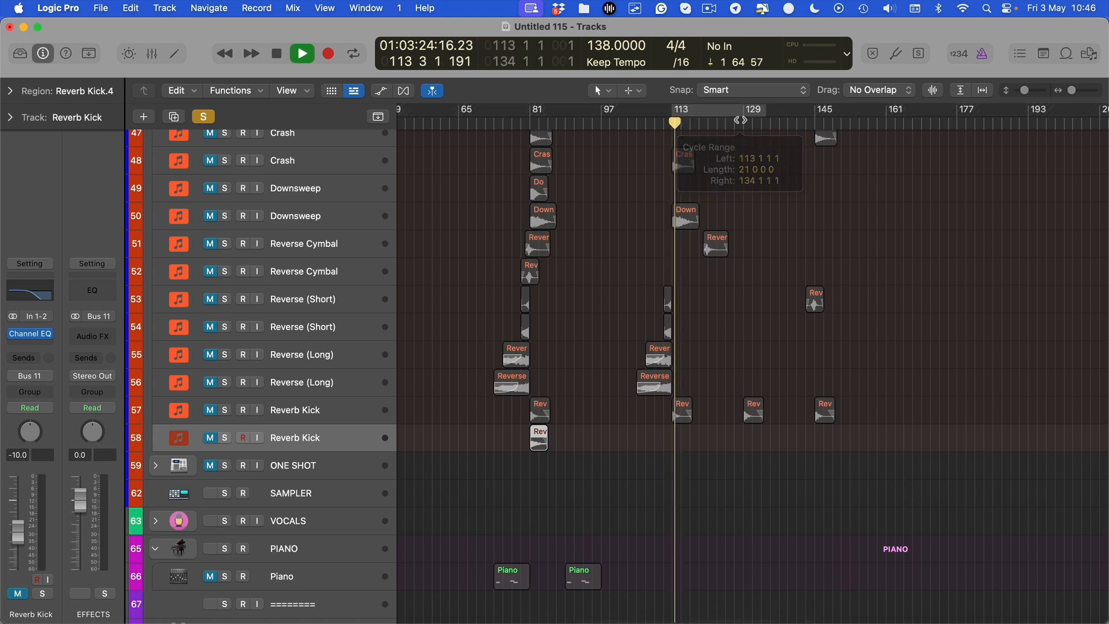
click(739, 124)
key(super+Right)
scroll(864, 271, right, 10)
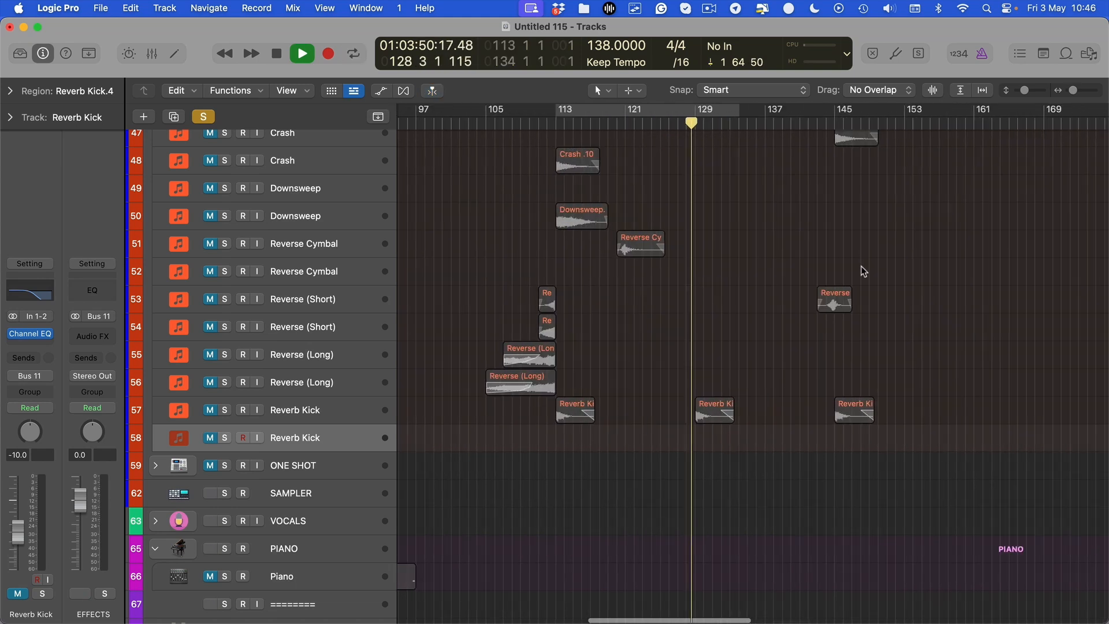
click(828, 122)
scroll(828, 121, up, 2)
scroll(691, 354, right, 3)
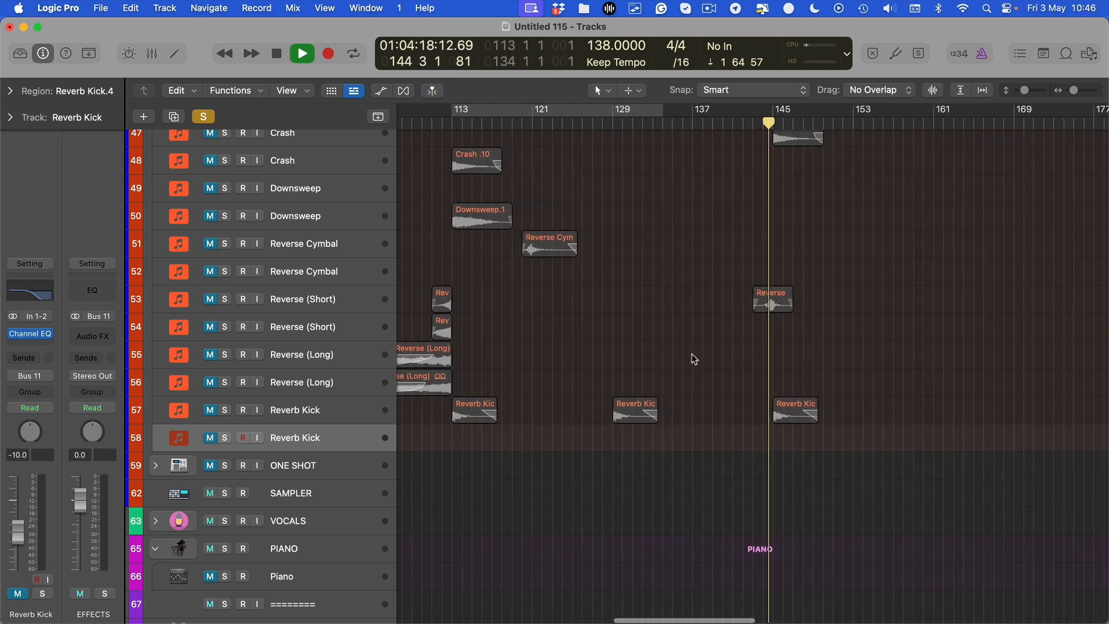
Step: Copy the Reverb Kick region on track 57 from bar 145 to bar 153 and play from about bar 152
scroll(712, 286, up, 5)
scroll(693, 518, right, 3)
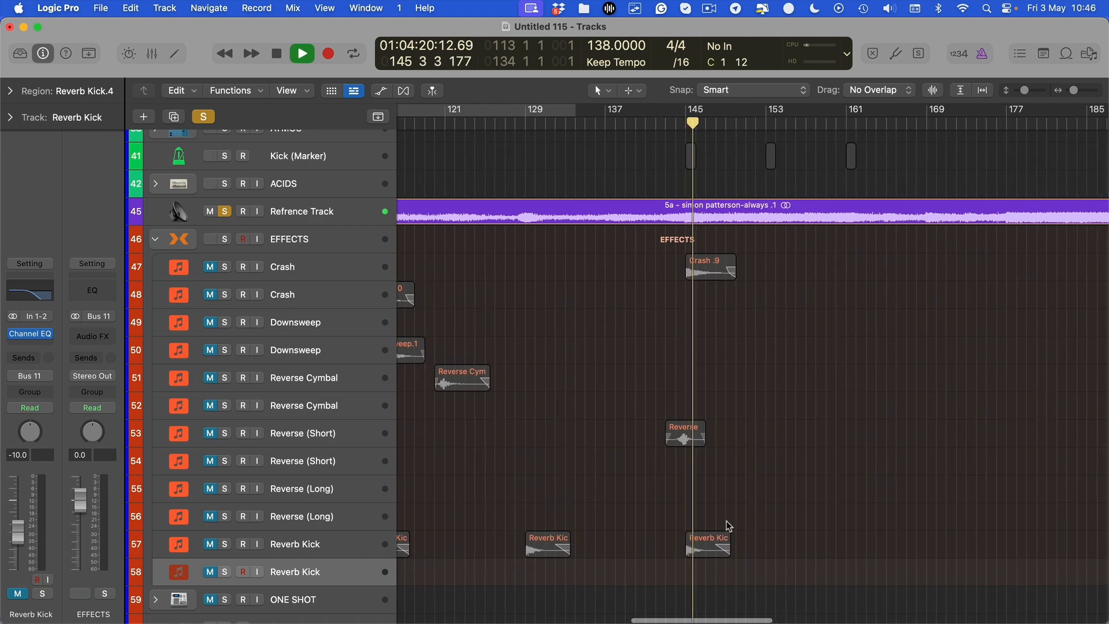
drag(722, 543, 817, 500)
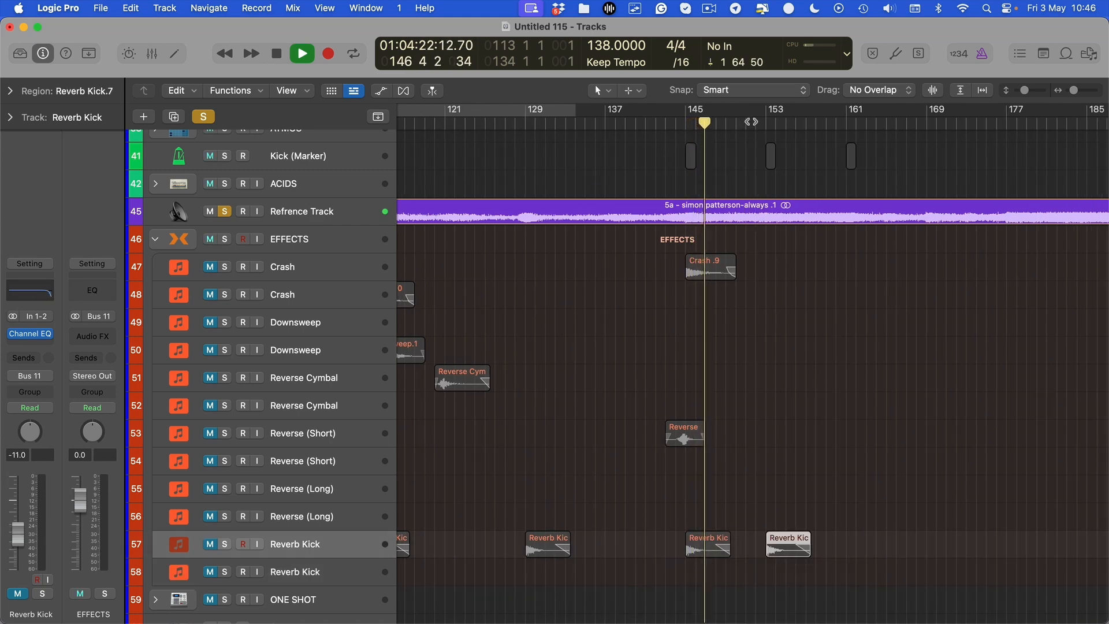
click(759, 122)
scroll(720, 341, right, 2)
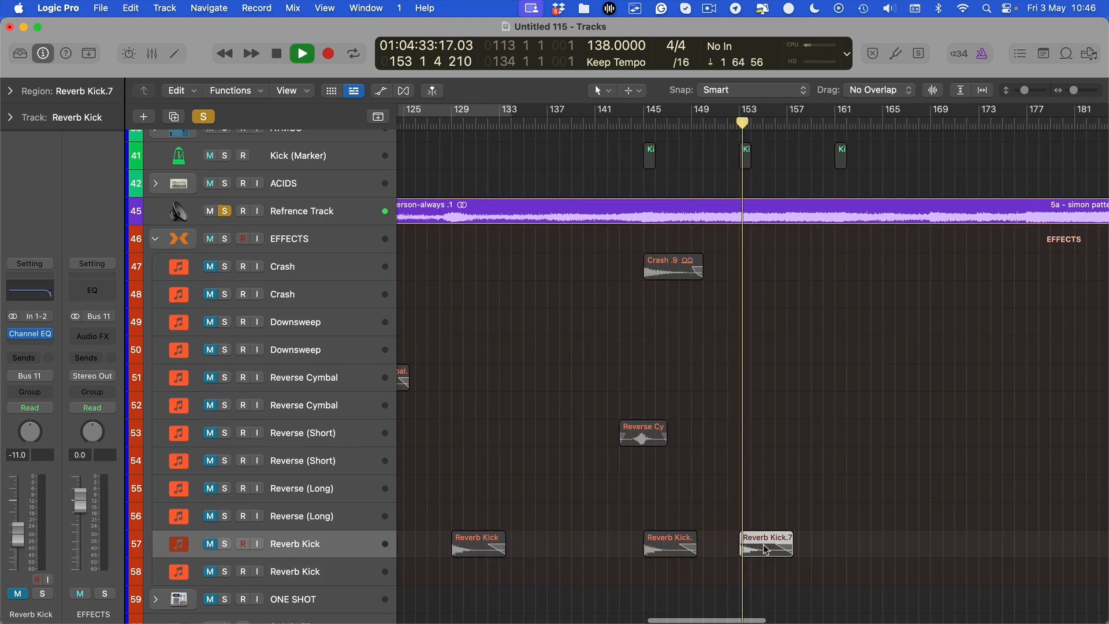
Step: Move the Reverb Kick region on track 57 from bar 153 to bar 161 and play from about bar 160
scroll(745, 560, right, 2)
drag(741, 556, 836, 549)
click(807, 128)
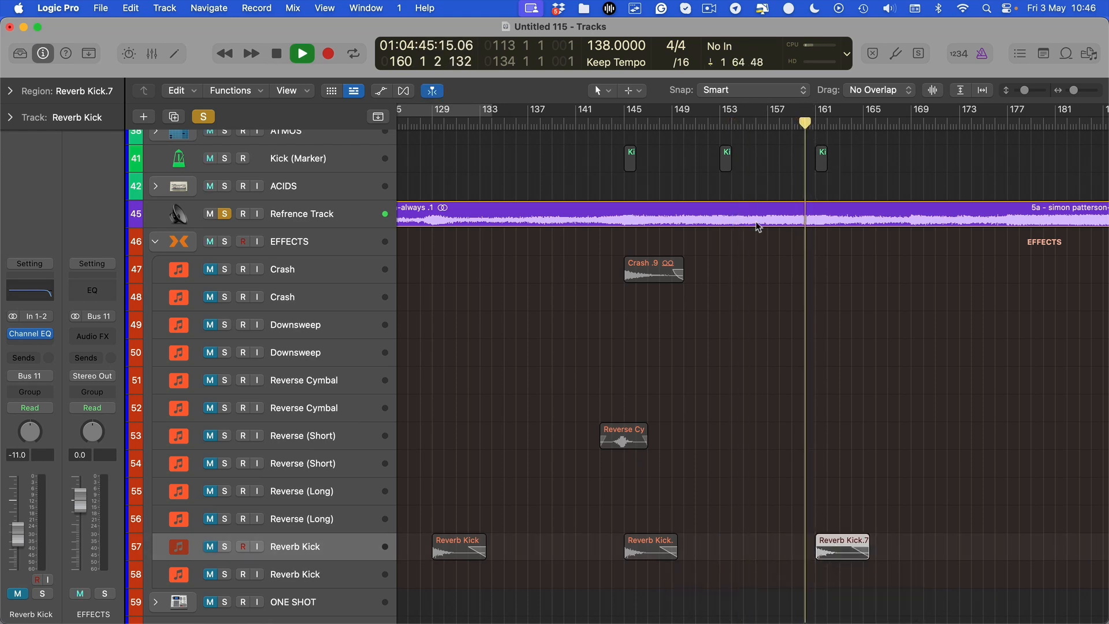
scroll(709, 359, right, 2)
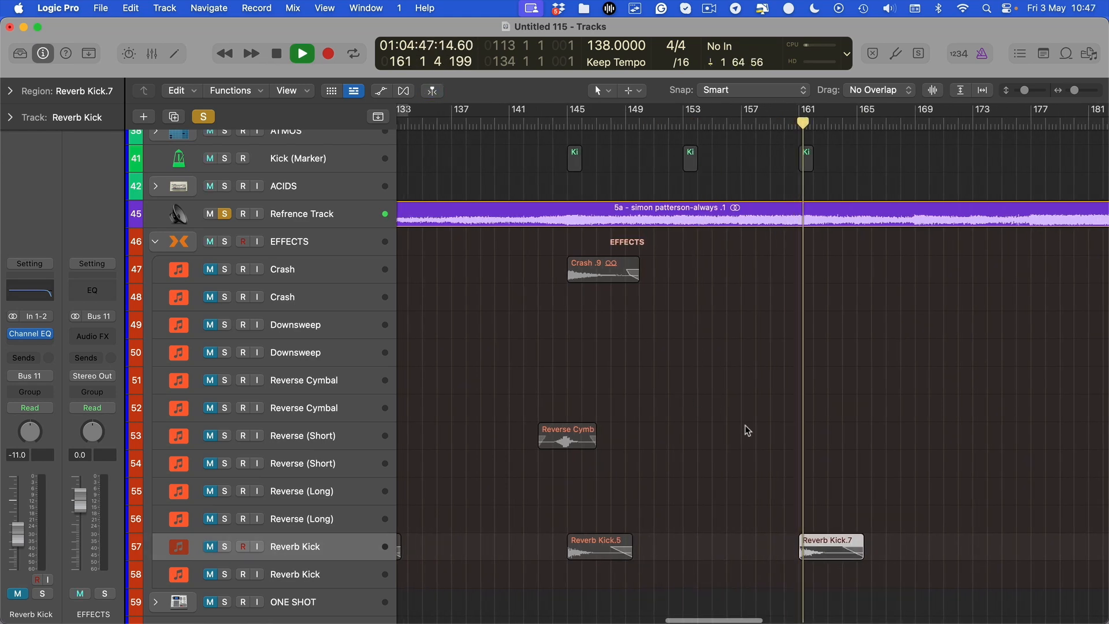
scroll(699, 426, left, 2)
click(808, 123)
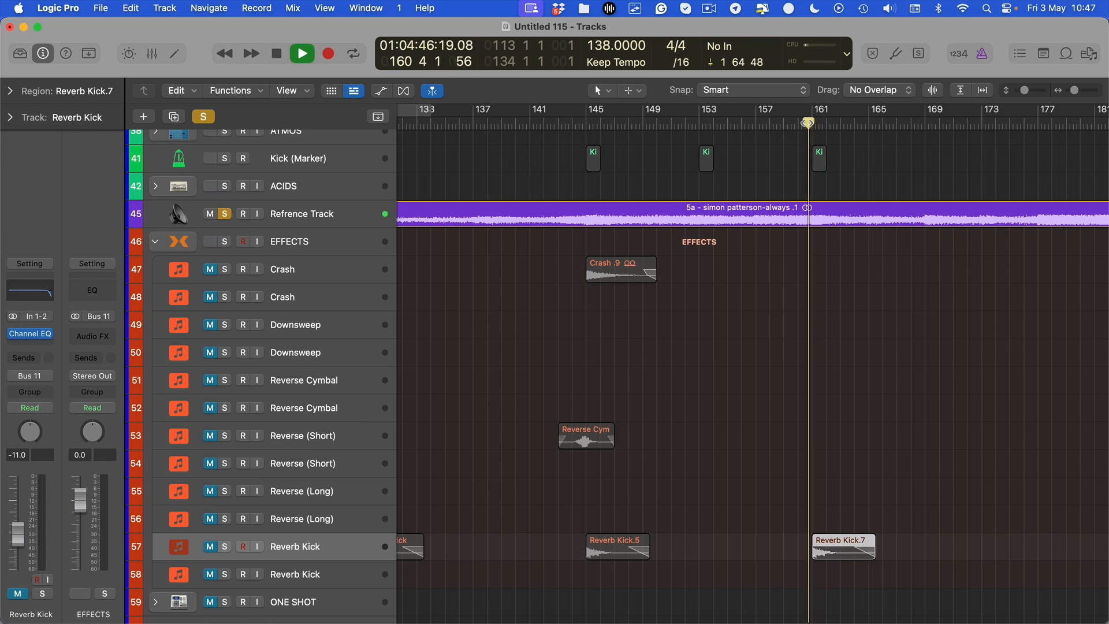
click(798, 123)
Step: Copy the Reverse Cymbal region on track 51 from bar 120 to bar 160
scroll(472, 363, left, 3)
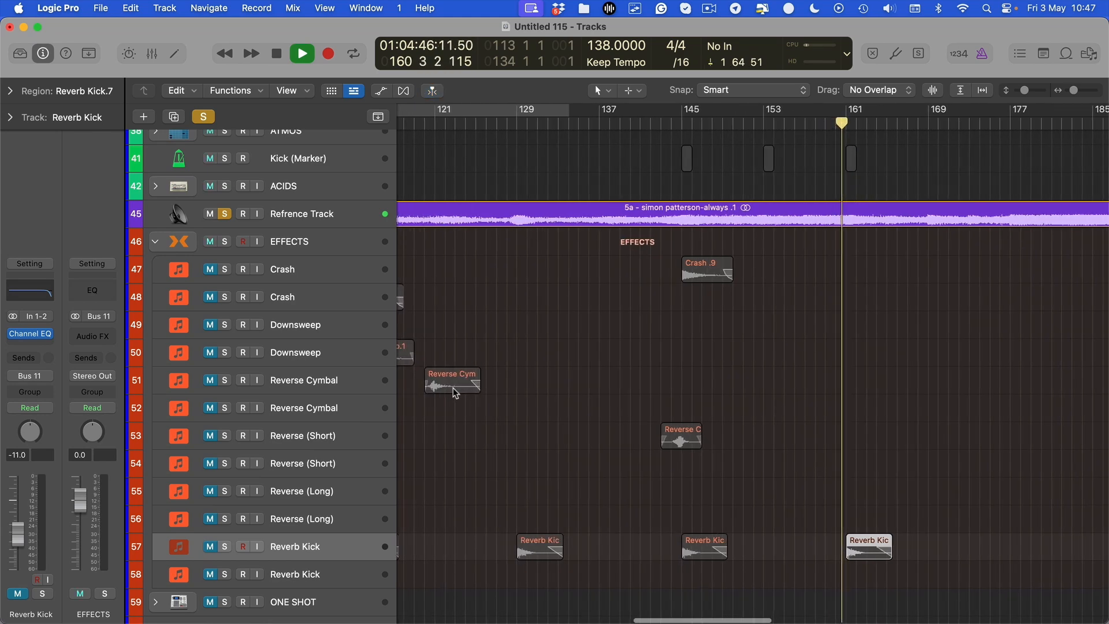
drag(450, 388, 858, 382)
scroll(700, 395, left, 4)
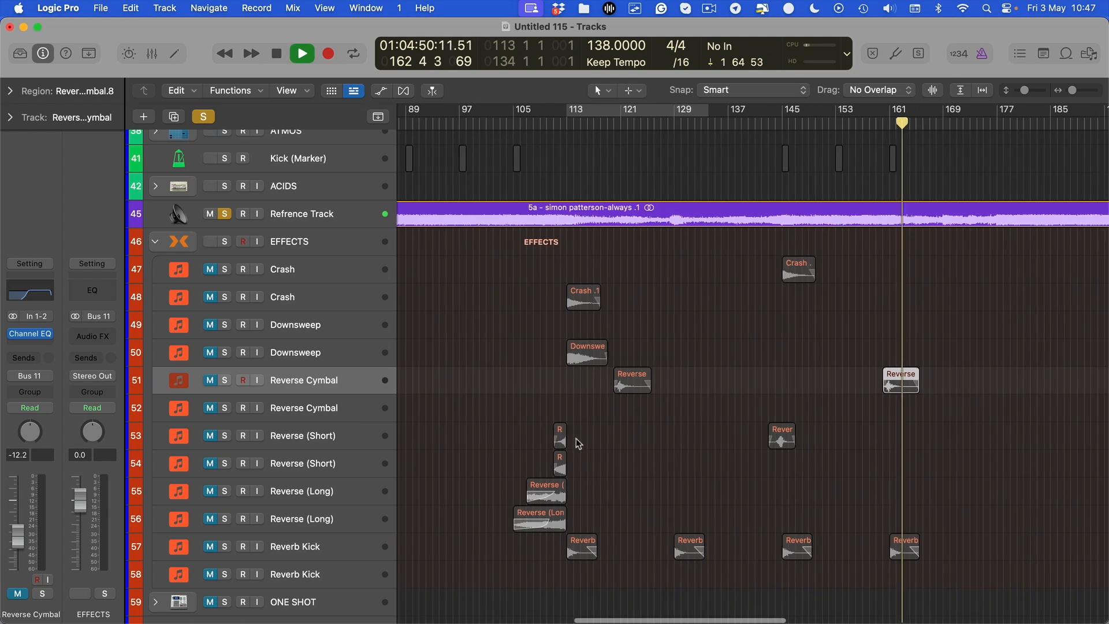
Step: Delete the Reverse (Short) and Reverse (Long) regions leading into bar 113 on tracks 54 to 56
scroll(500, 365, up, 2)
scroll(497, 364, left, 3)
scroll(722, 451, down, 2)
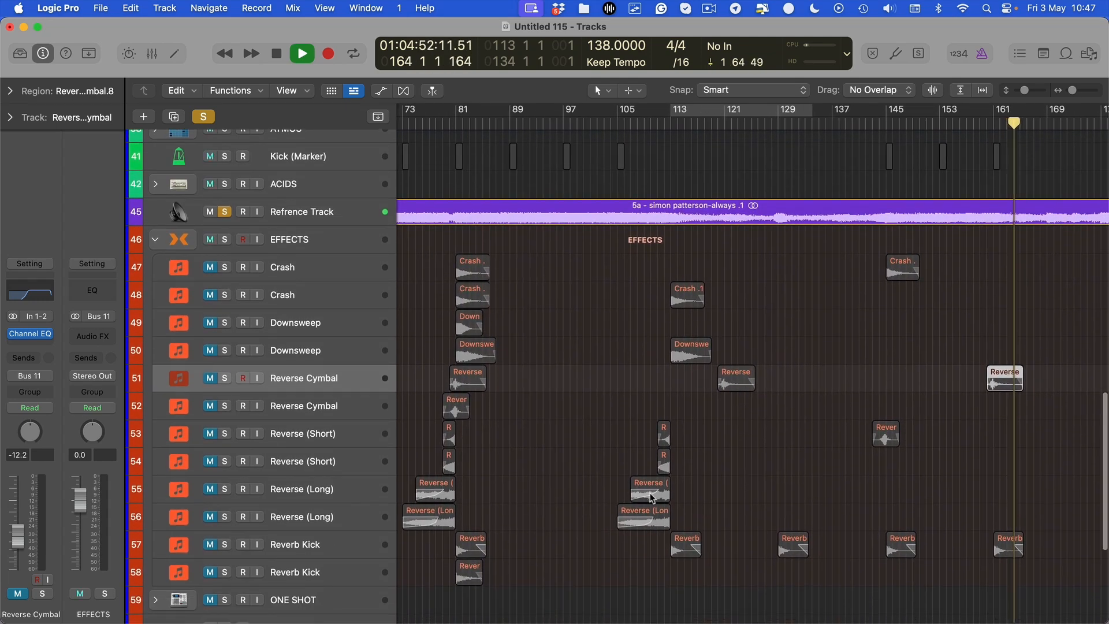
drag(723, 420, 634, 511)
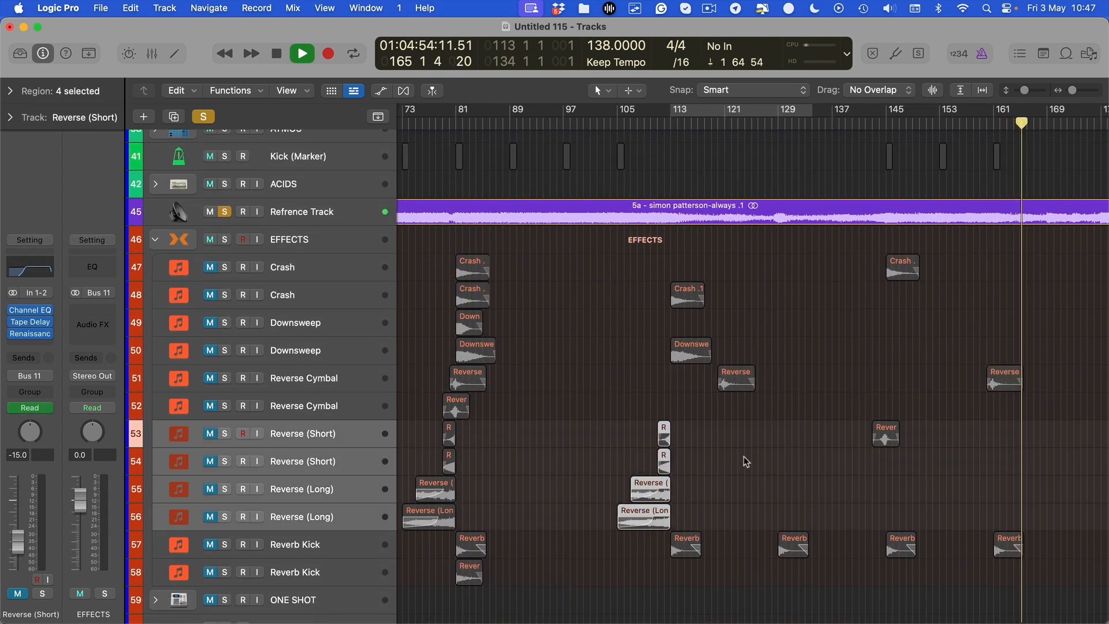
scroll(720, 456, up, 2)
scroll(719, 456, up, 2)
click(686, 474)
scroll(690, 471, right, 1)
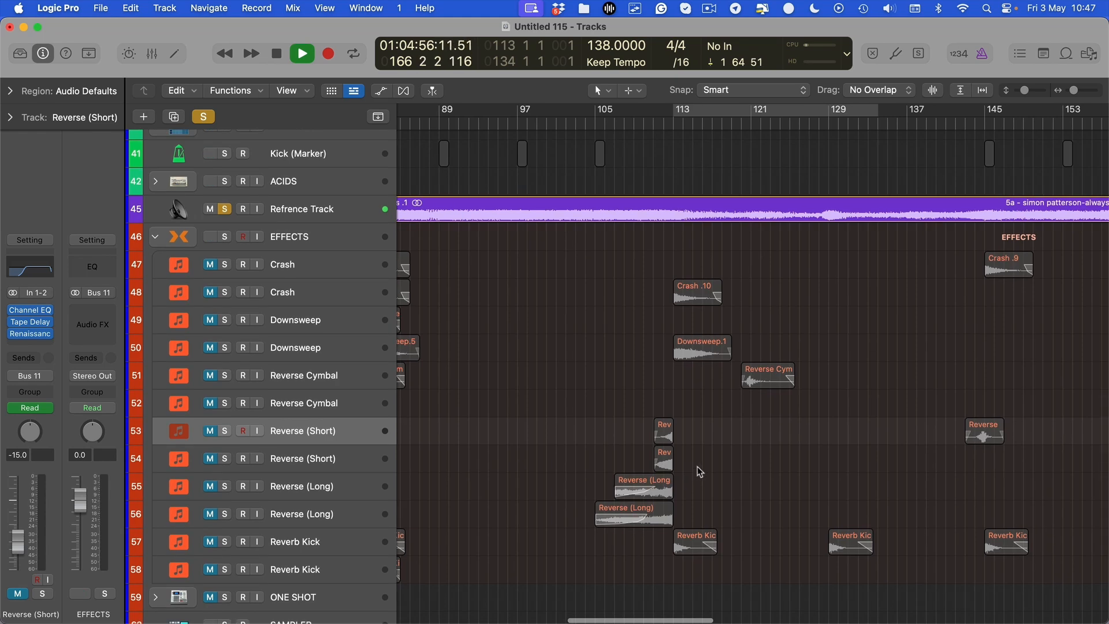
drag(697, 466, 639, 515)
key(Delete)
scroll(688, 197, right, 10)
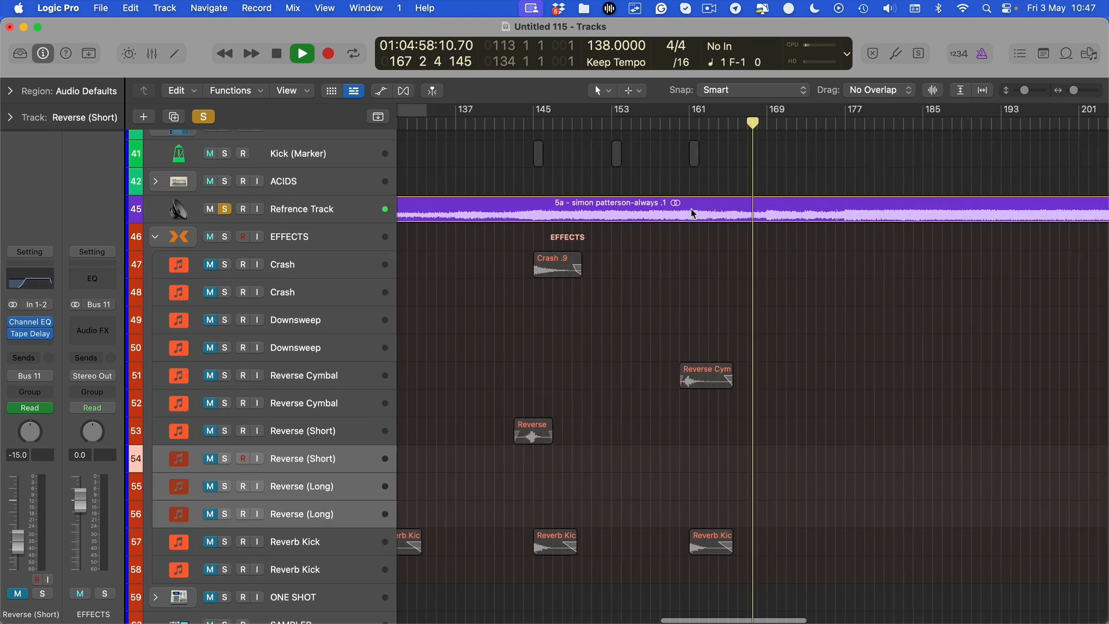
Step: Stop playback and copy a Reverb Kick region on track 57 to bar 169
scroll(671, 228, down, 3)
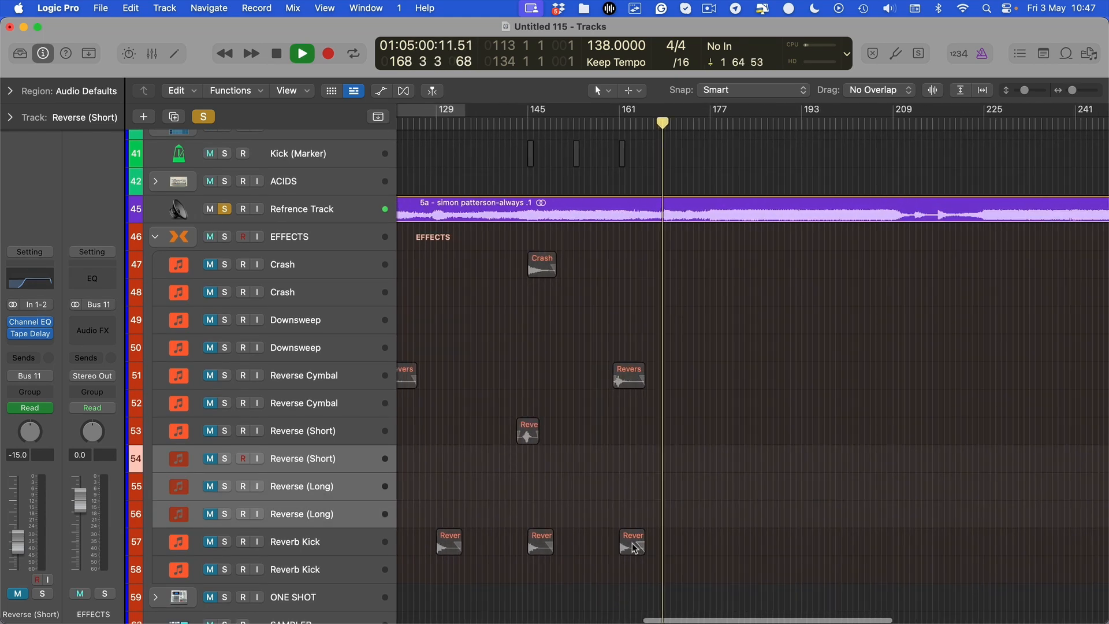
scroll(585, 409, right, 1)
scroll(632, 445, left, 6)
scroll(740, 527, up, 2)
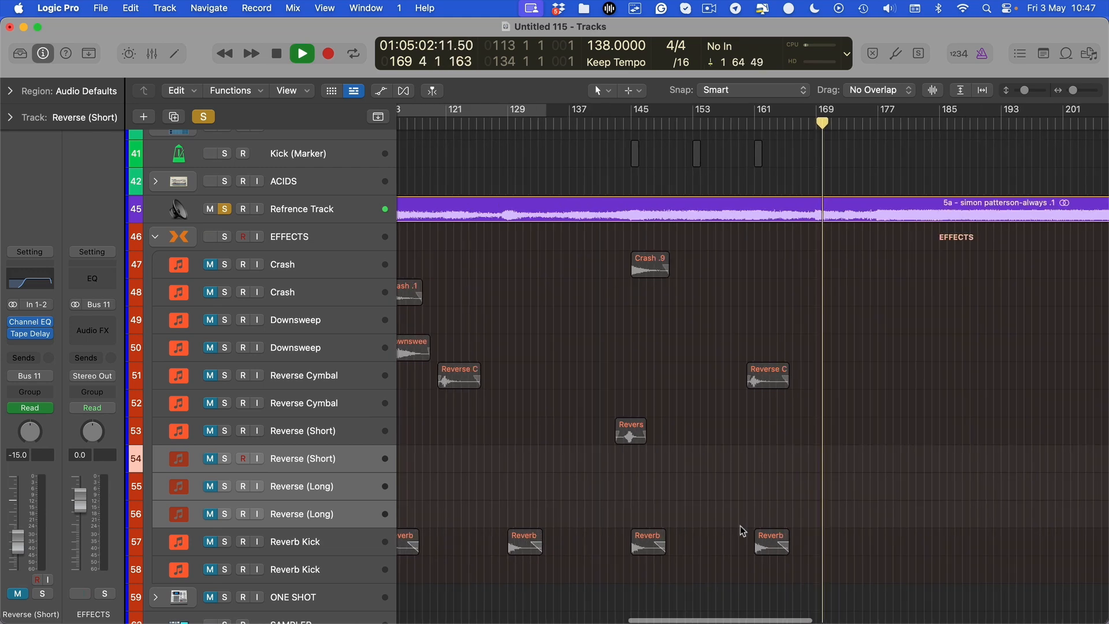
key(space)
scroll(725, 543, up, 3)
drag(694, 547, 798, 547)
scroll(607, 462, down, 2)
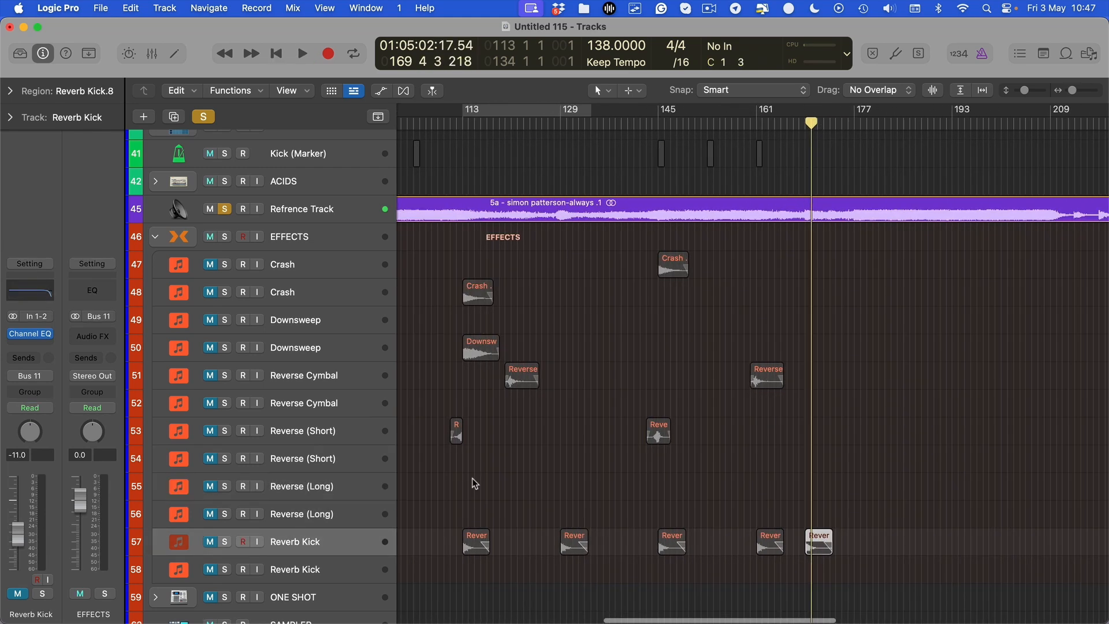
Step: Copy the Reverse (Short) region before bar 81 on track 53 to bar 167, so it leads into bar 169
scroll(509, 462, down, 4)
scroll(473, 462, left, 3)
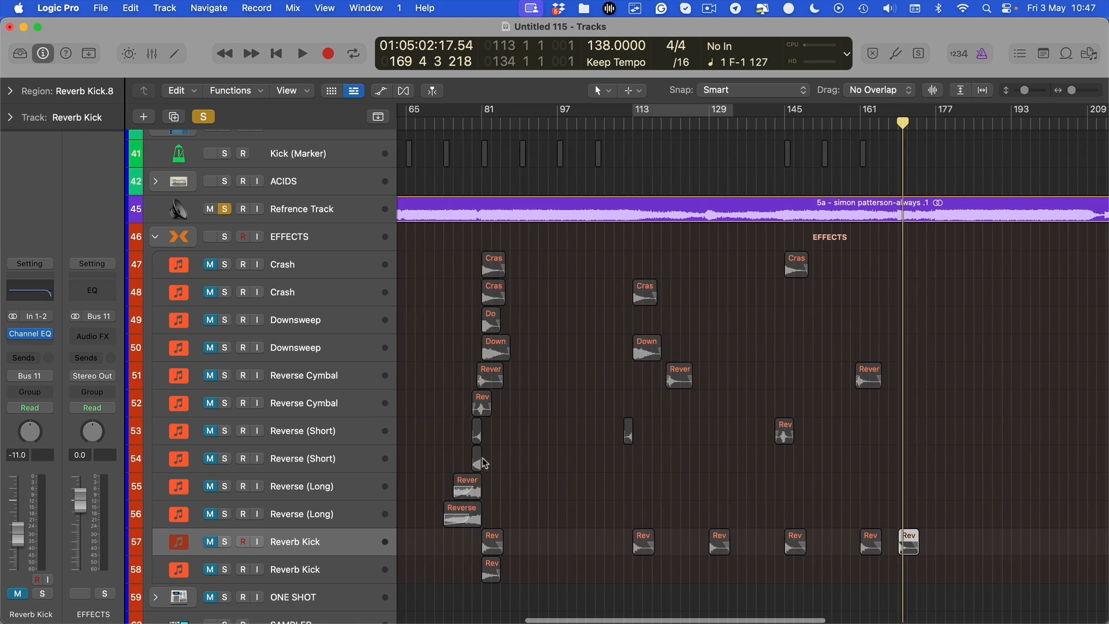
drag(478, 440, 894, 445)
scroll(777, 441, up, 3)
scroll(782, 477, up, 5)
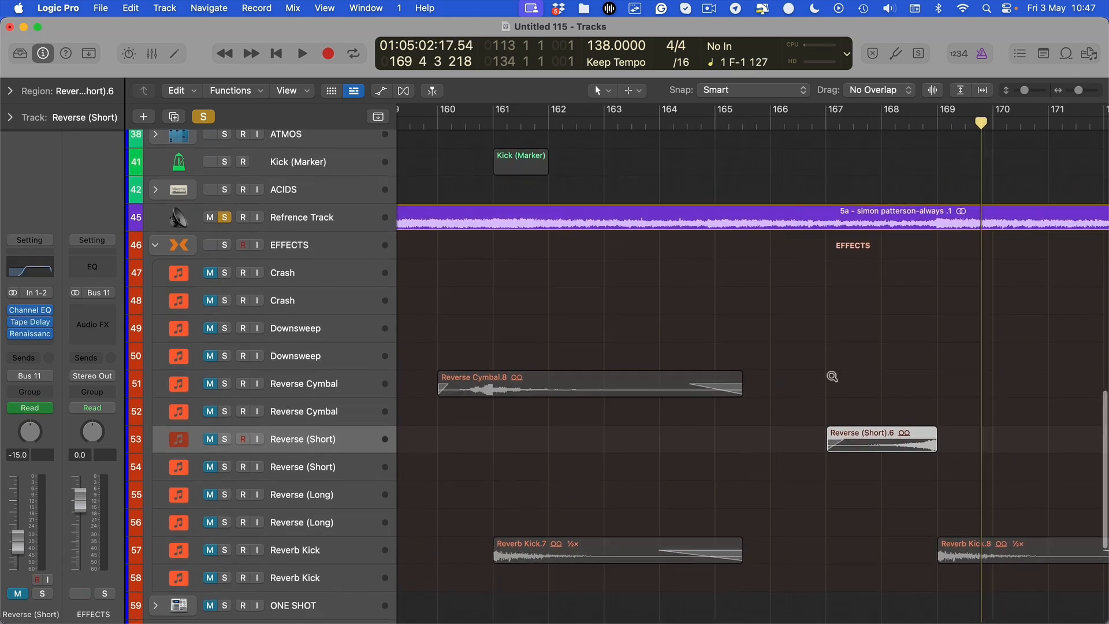
Step: Set the cycle range to bars 167 to 173
scroll(832, 376, down, 5)
drag(829, 117, 954, 116)
scroll(864, 285, down, 5)
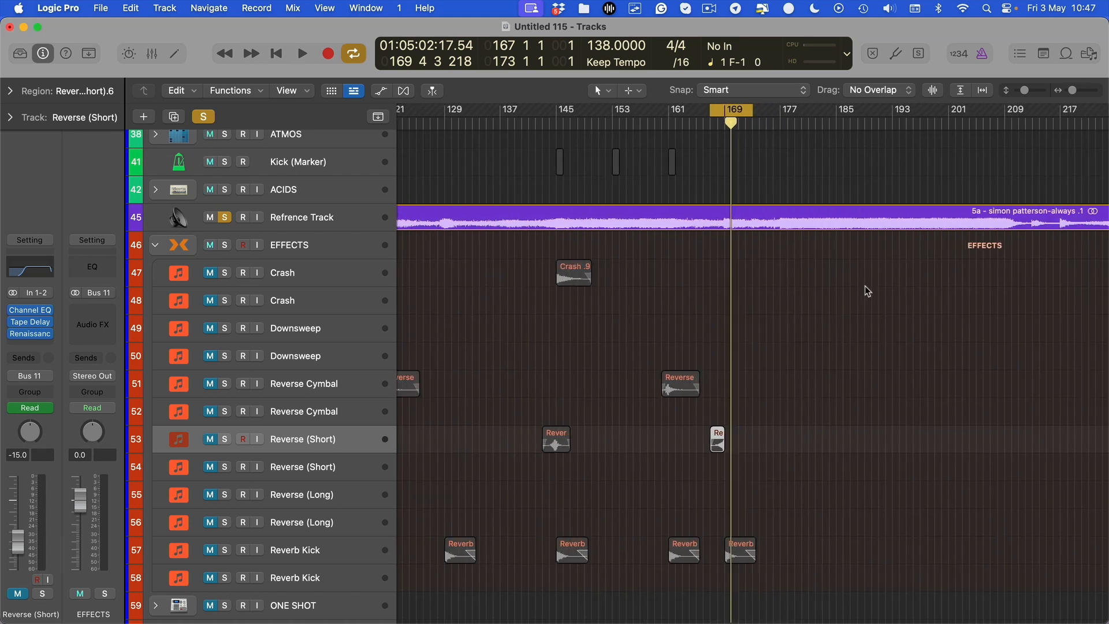
scroll(865, 285, down, 2)
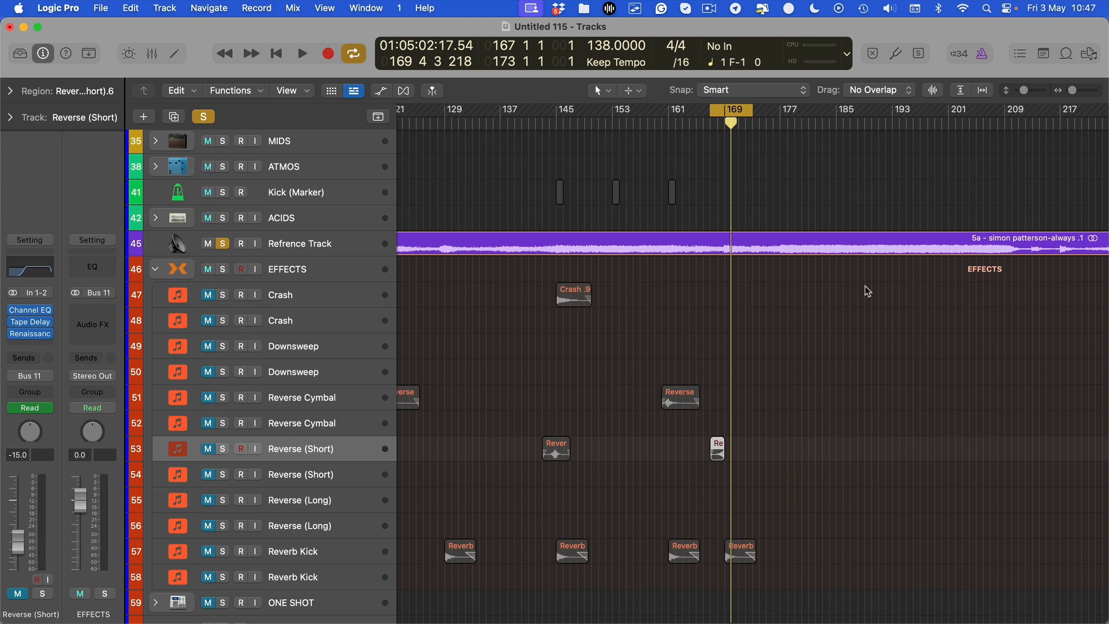
scroll(865, 285, up, 3)
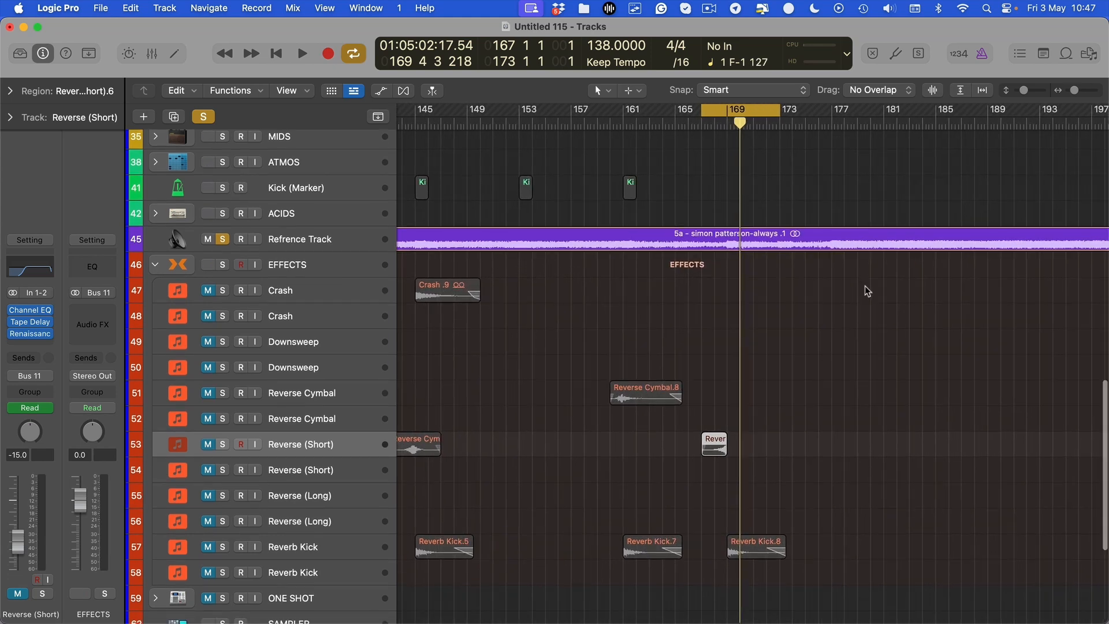
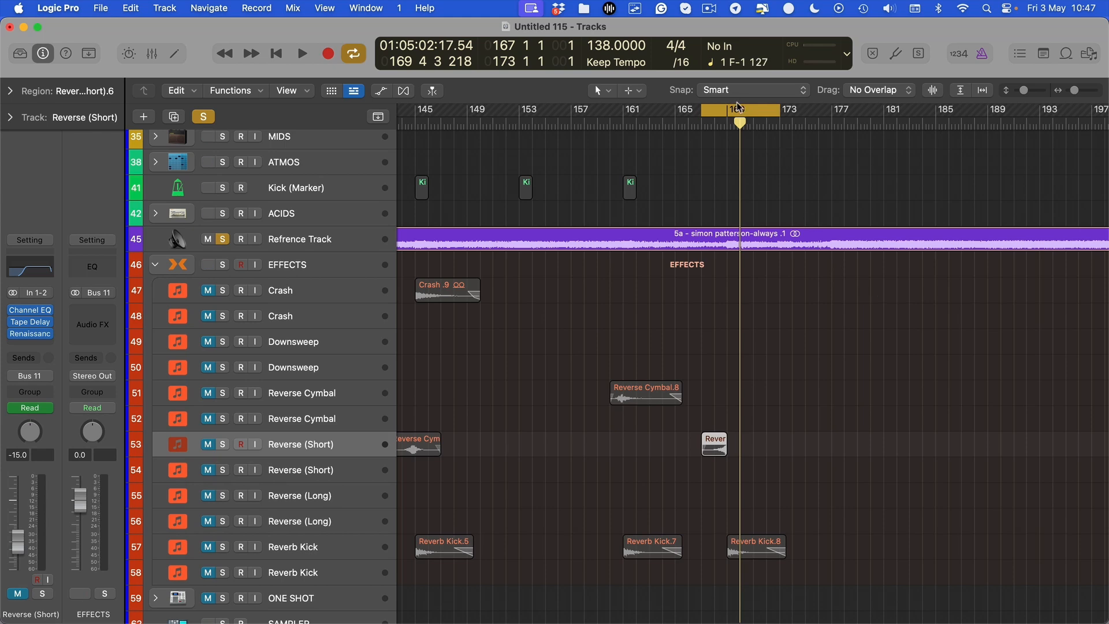
Step: Set the cycle range to bars 169 to 177 and play the reference track from about bar 168
drag(737, 110, 833, 138)
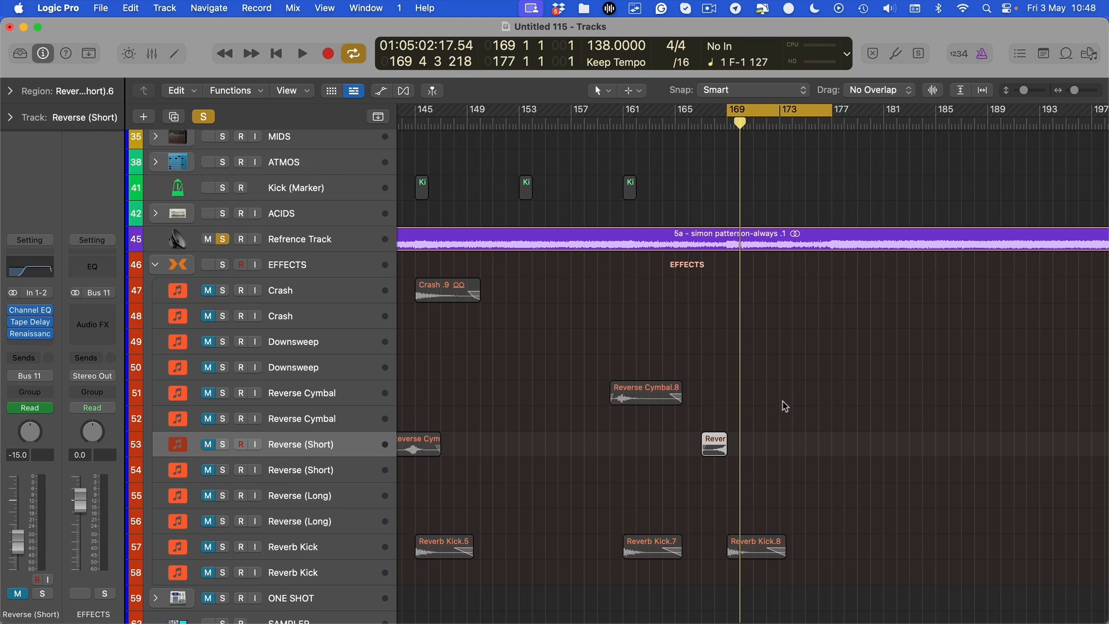
key(space)
key(super+Right)
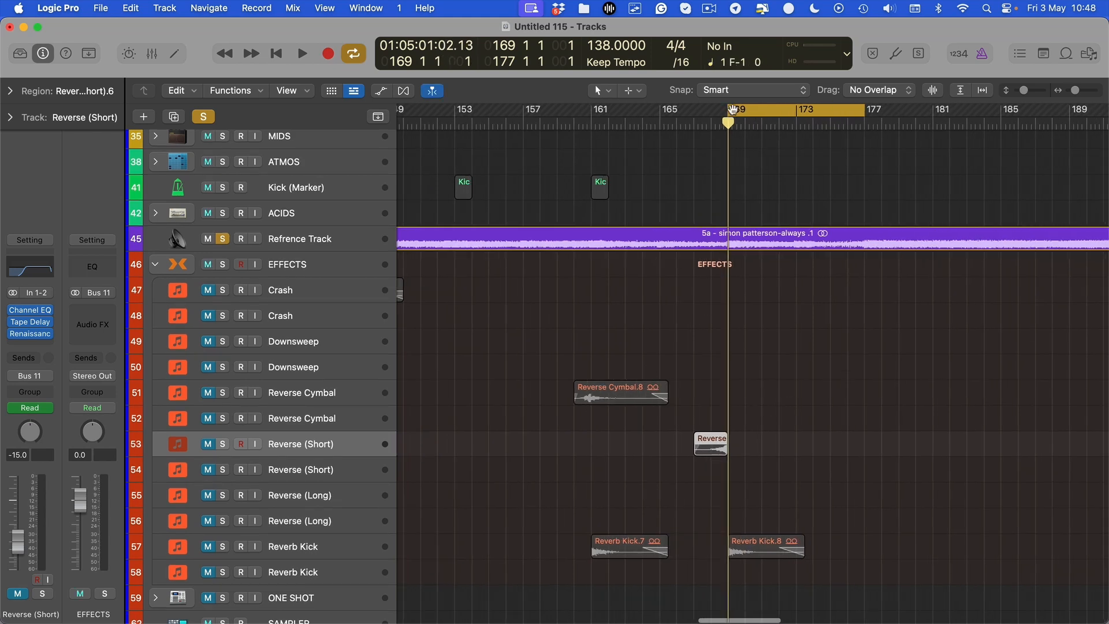
double_click(706, 125)
key(super+Left)
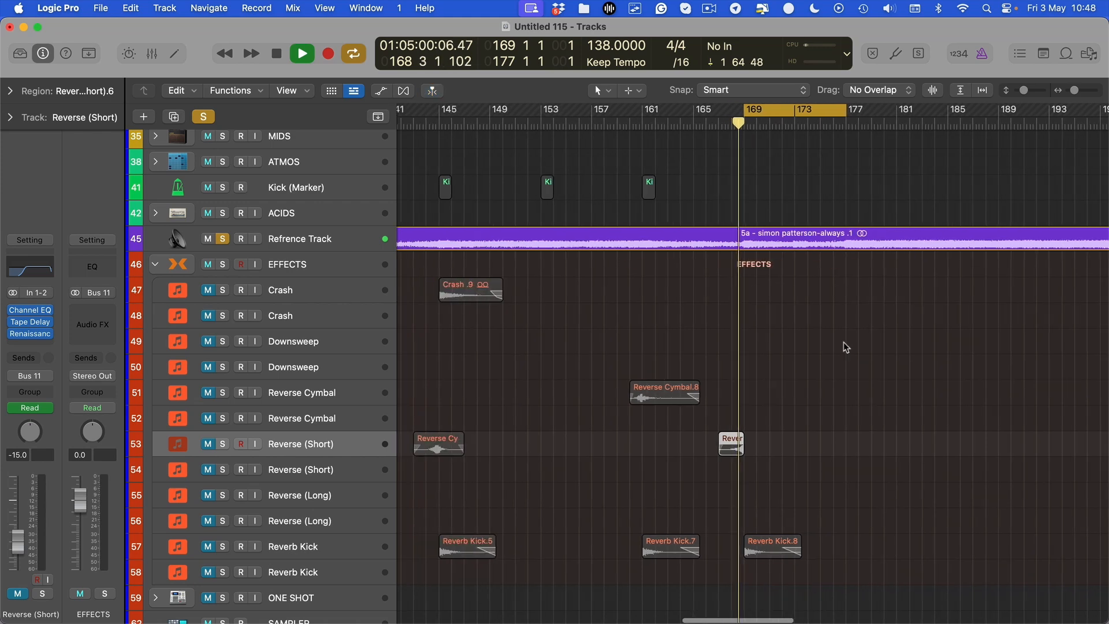
Step: Continue listening from about bar 175, turn cycling off, and replay from about bars 176 and 173
click(827, 126)
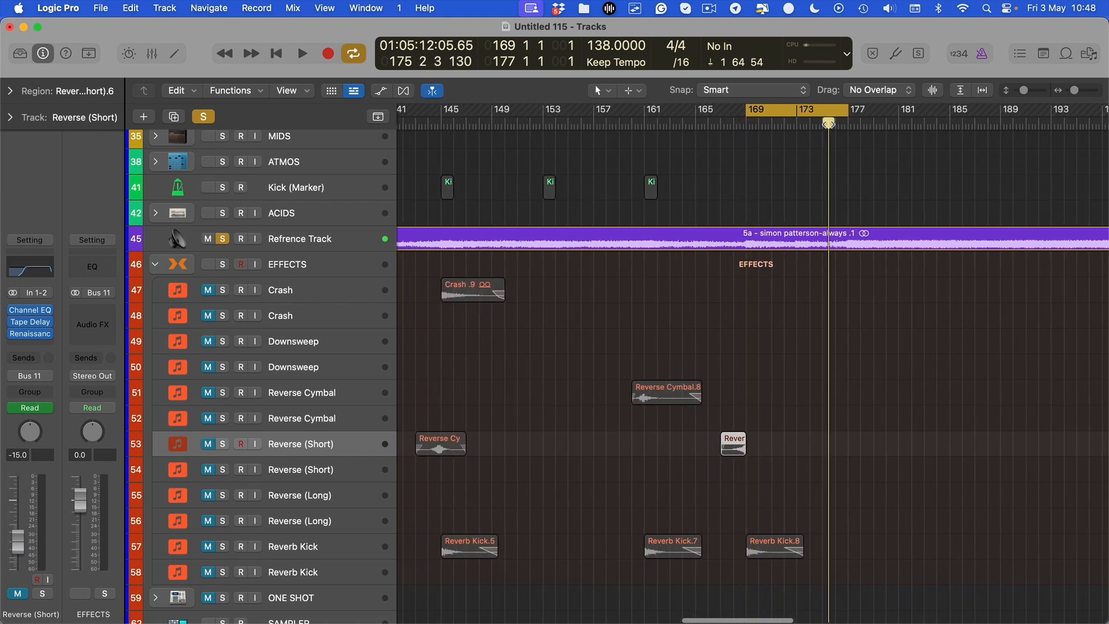
key(c)
key(super+Right)
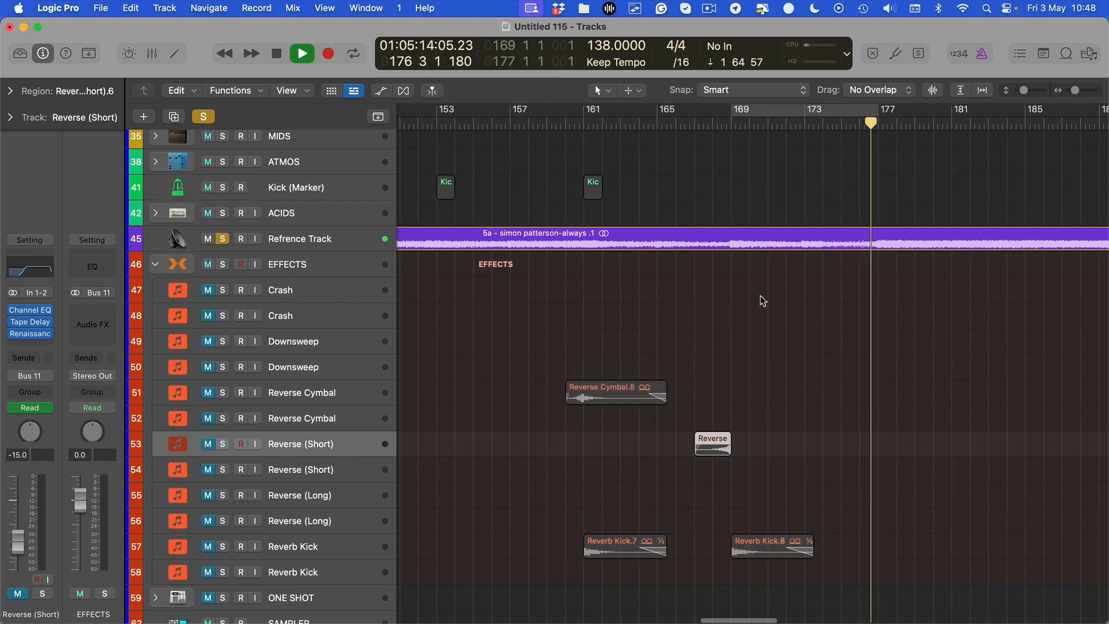
key(space)
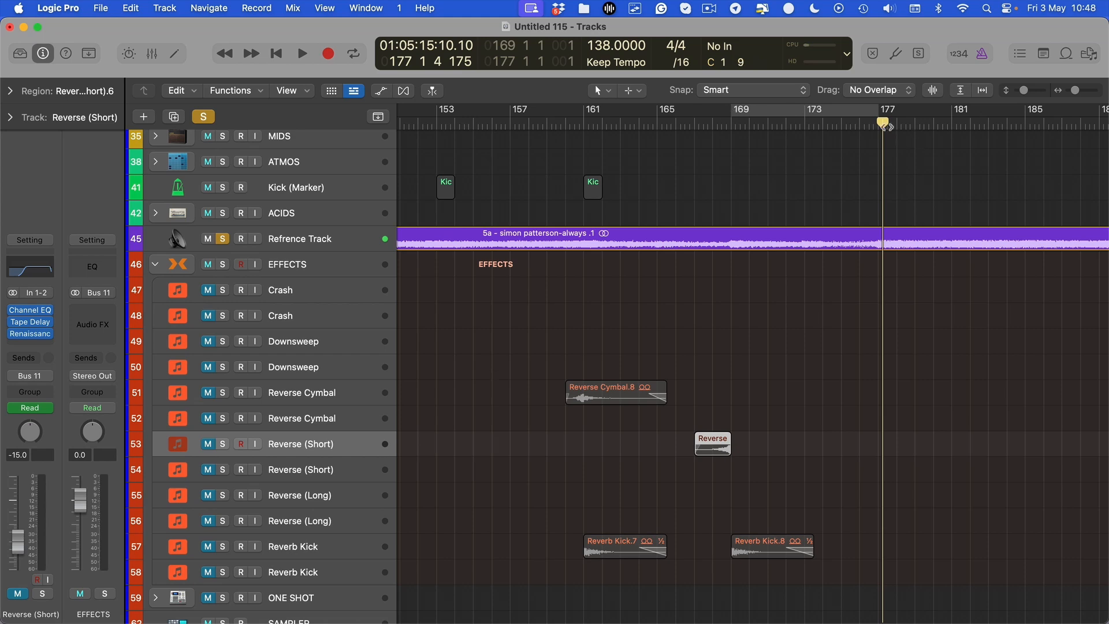
click(860, 126)
key(space)
click(803, 122)
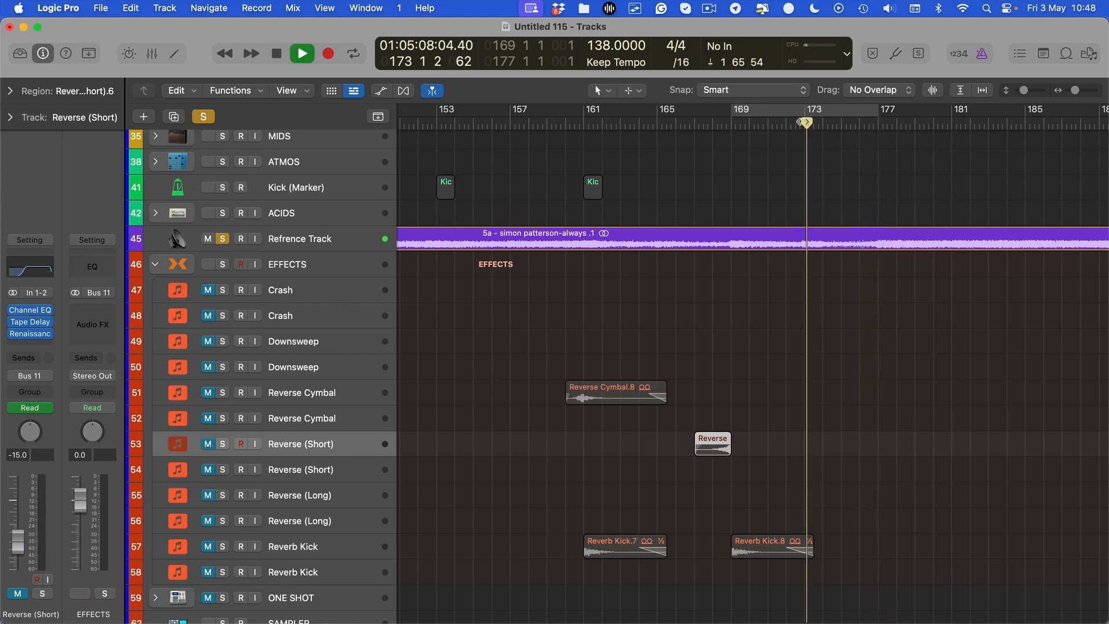
key(super+Left)
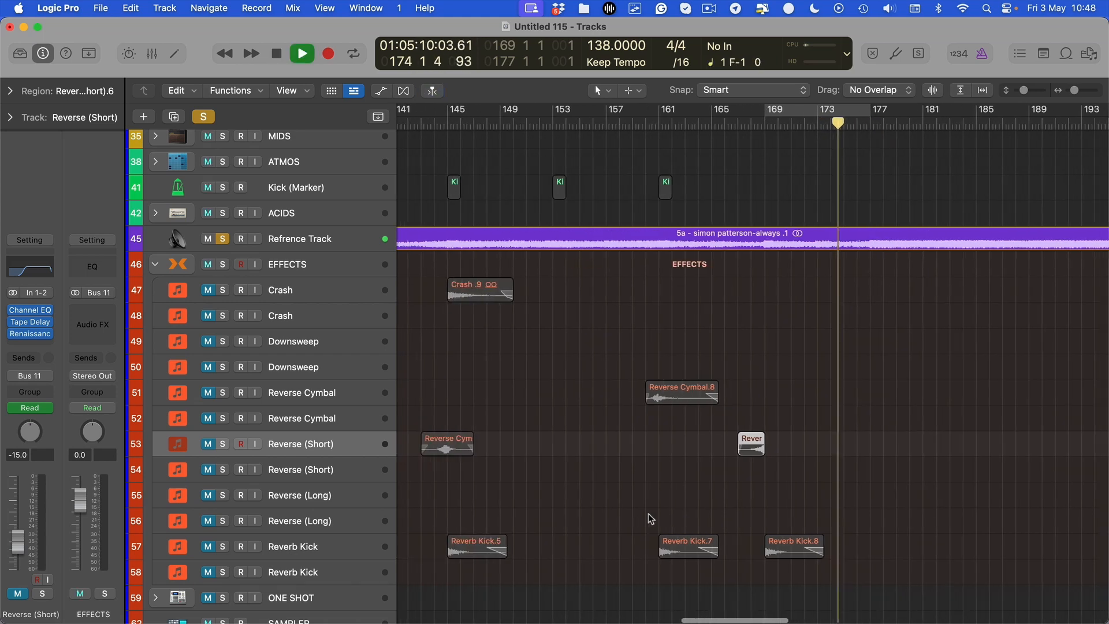
Step: Copy the Reverse (Long) region on track 55 from bar 75 to bar 170
click(651, 519)
scroll(656, 525, left, 10)
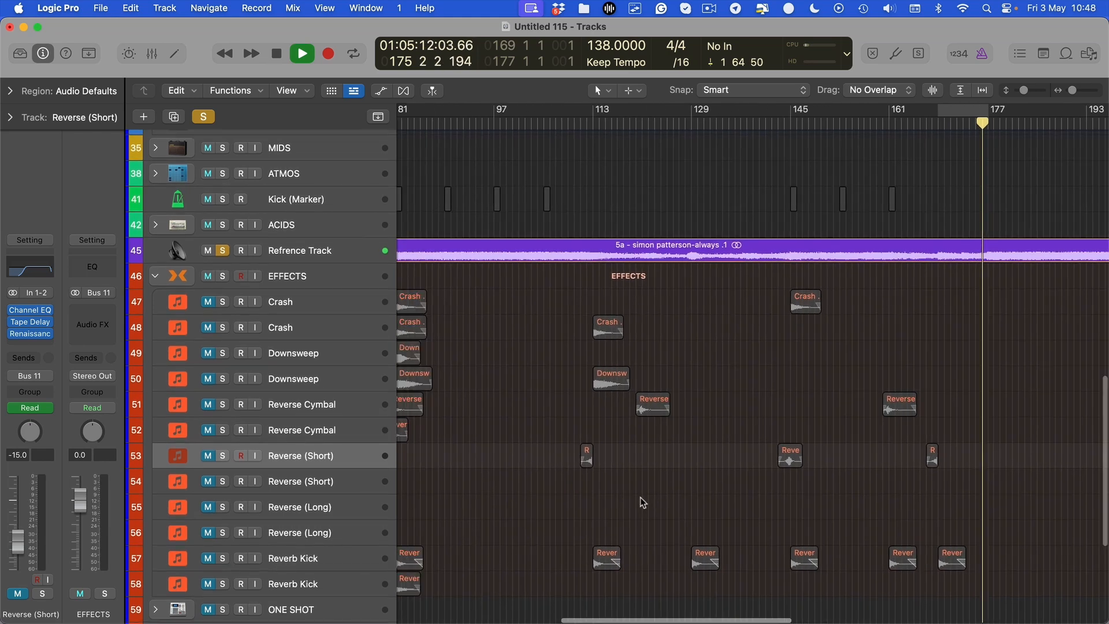
scroll(643, 502, left, 5)
drag(494, 523, 1000, 525)
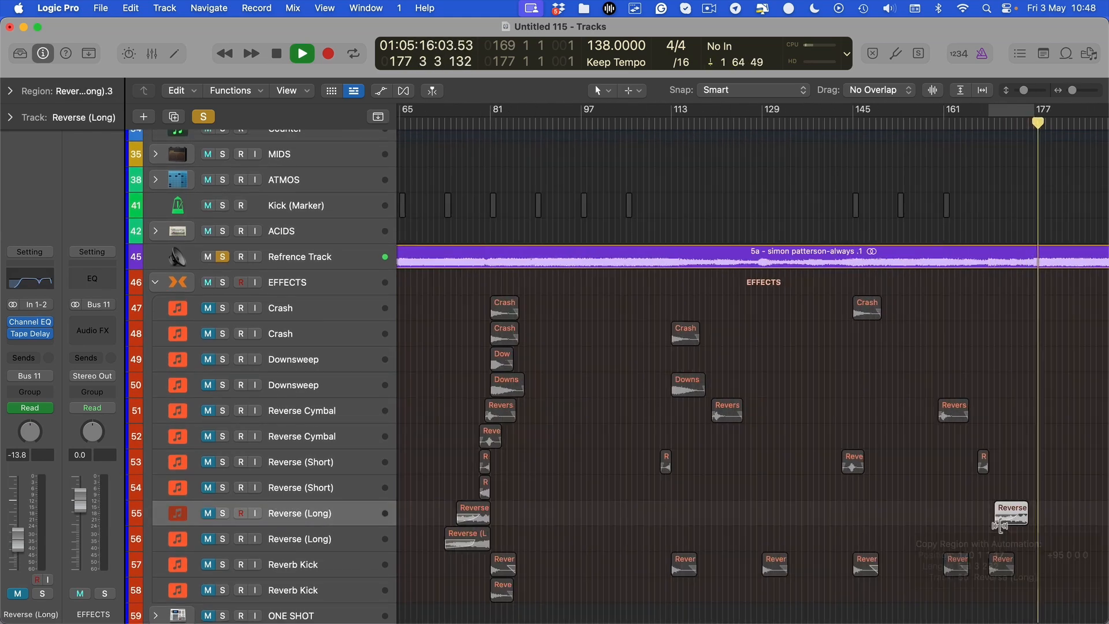
Step: Play from about bar 176 and move the copied Reverse (Long) region one bar later, so it ends at bar 177
scroll(1000, 525, up, 5)
scroll(975, 528, right, 2)
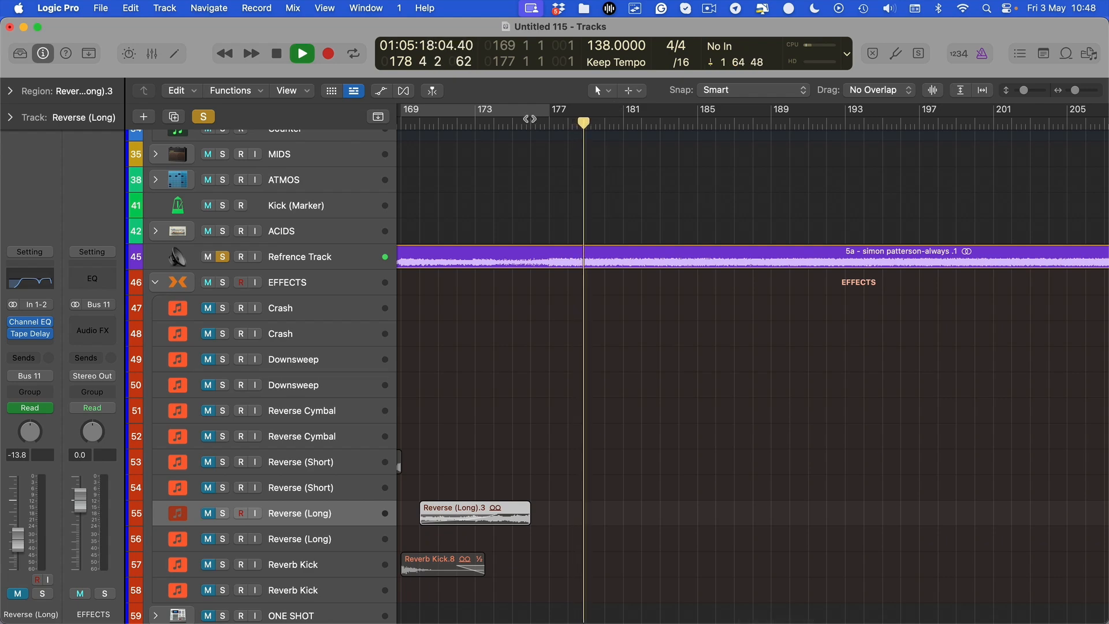
click(529, 119)
scroll(462, 549, up, 2)
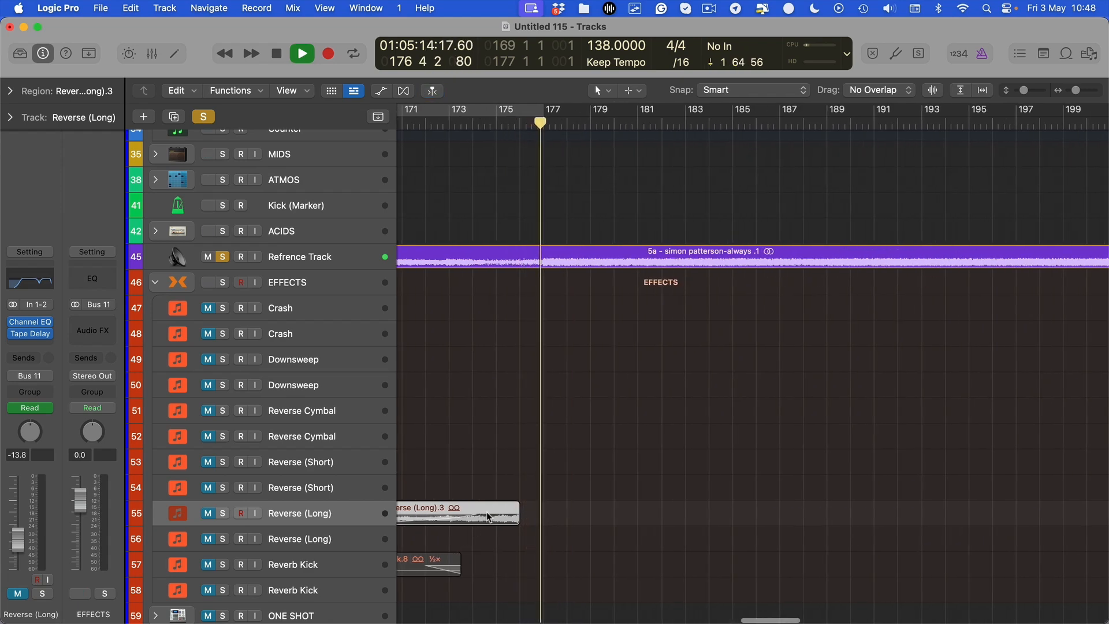
drag(486, 516, 509, 513)
scroll(559, 515, down, 4)
key(space)
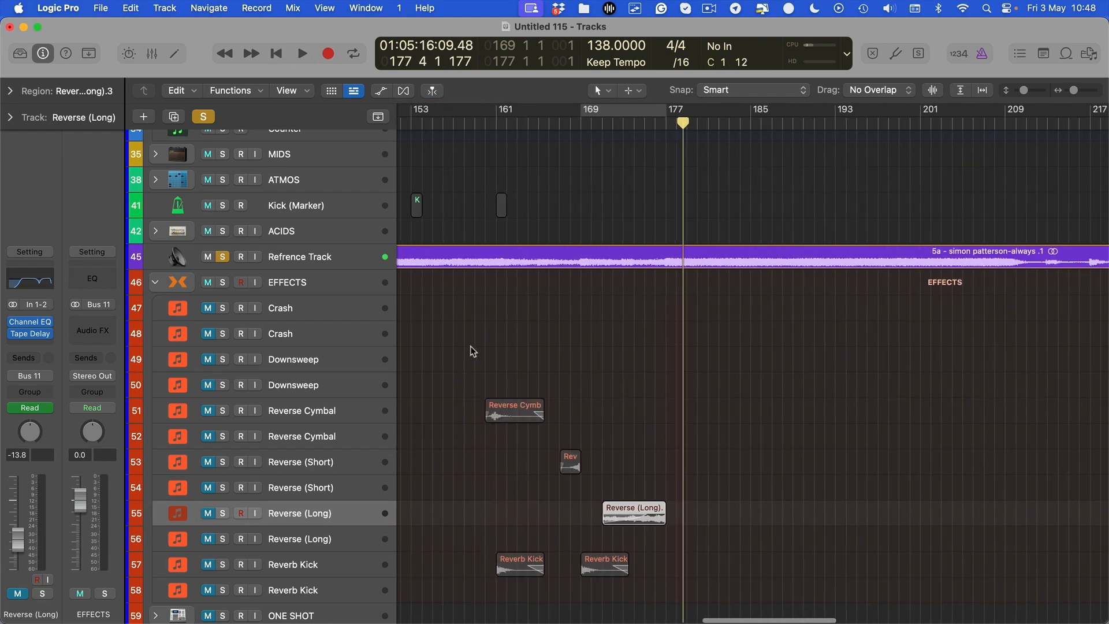
Step: Delete the Crash regions at bar 81 on tracks 47 and 48, and copy the track 49 Downsweep from bar 81 to about bar 171
scroll(470, 346, down, 1)
scroll(470, 346, left, 2)
scroll(657, 475, down, 6)
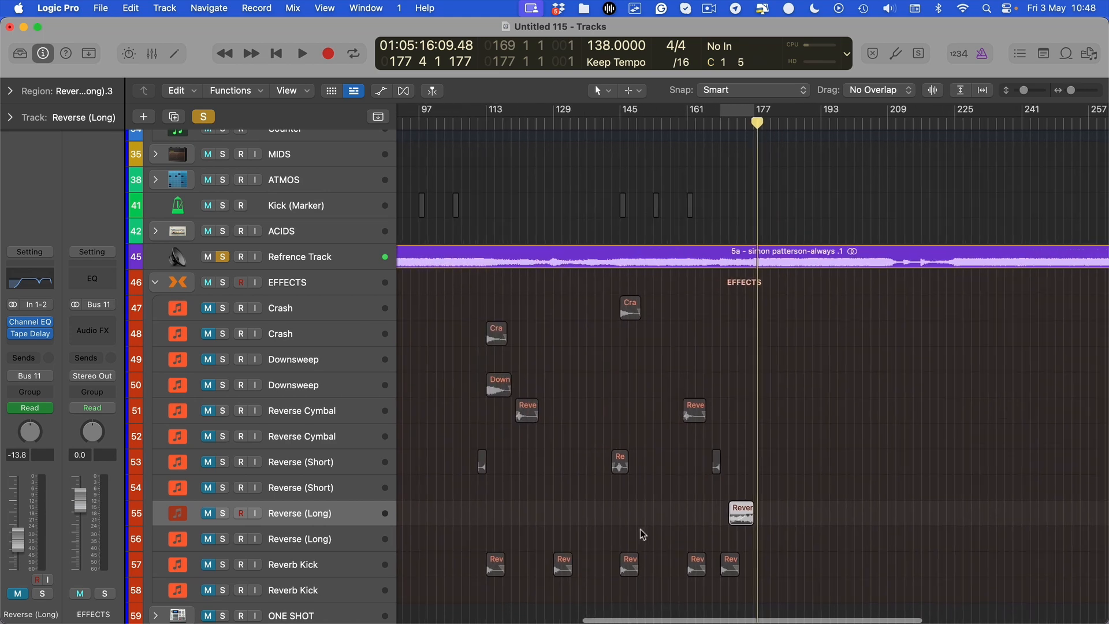
click(646, 546)
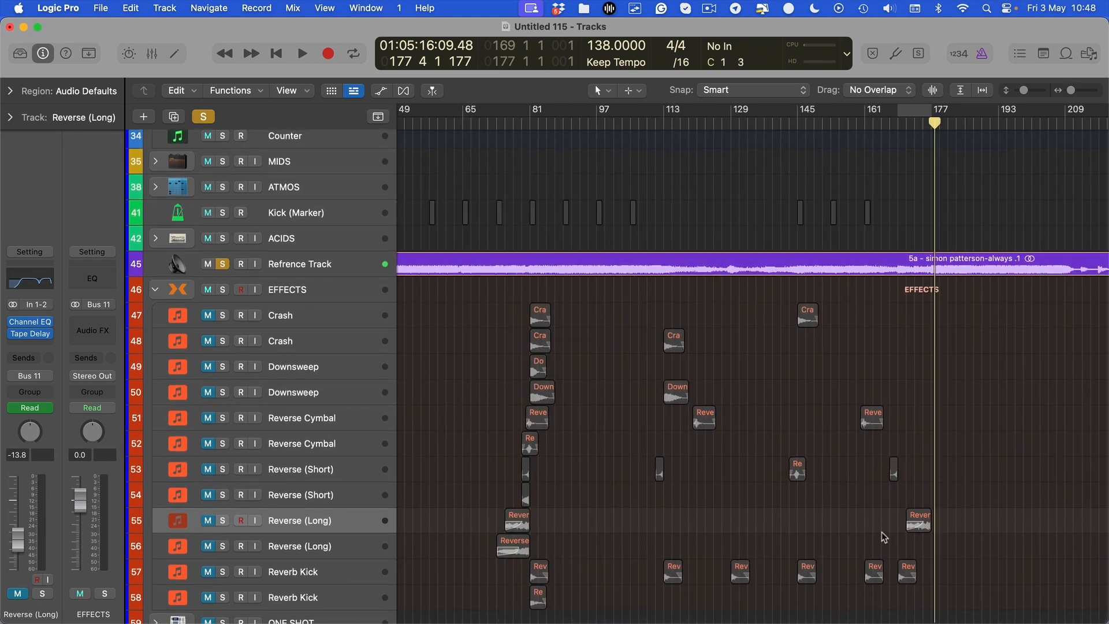
click(371, 555)
scroll(581, 446, down, 3)
scroll(572, 462, up, 3)
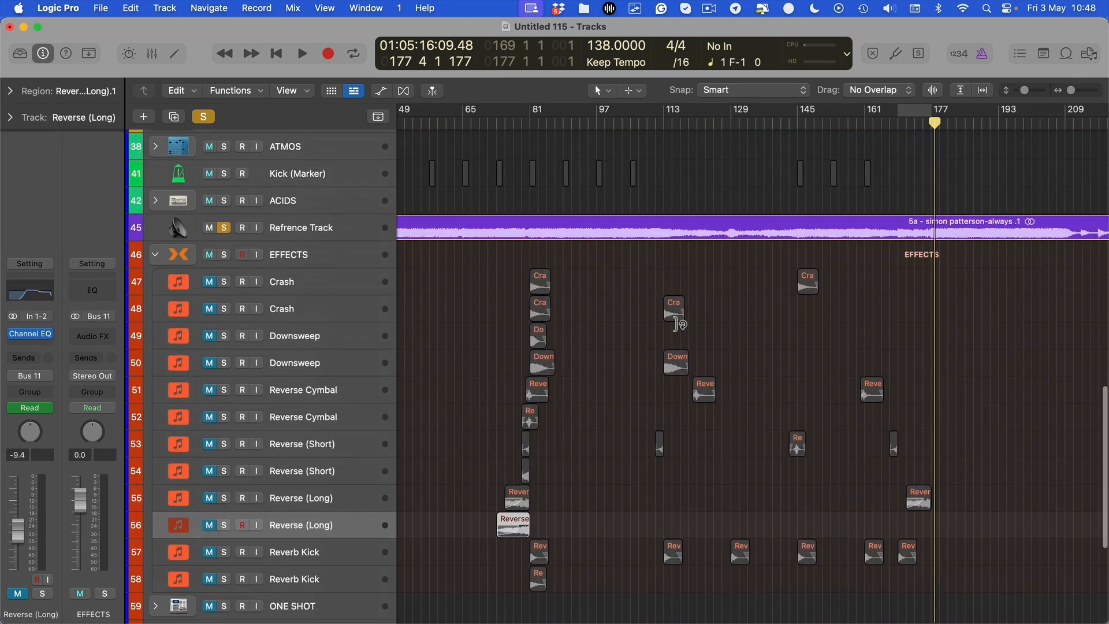
scroll(679, 325, up, 1)
click(796, 340)
drag(581, 269, 916, 332)
key(Delete)
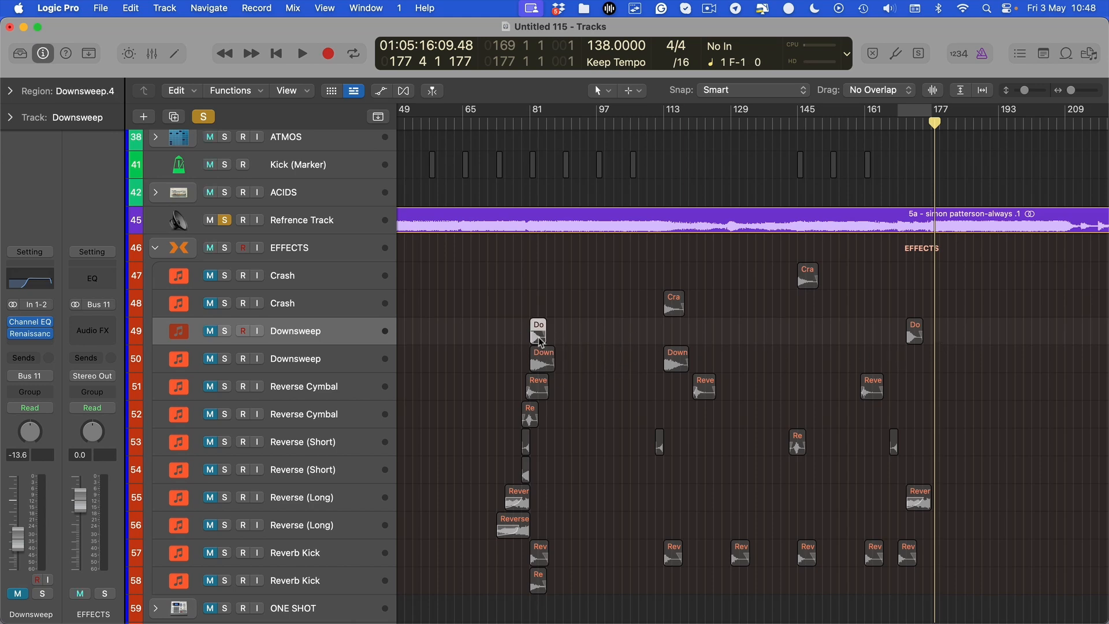
Step: Delete the Downsweep regions at bar 81 on tracks 49 and 50 and the Reverse Cymbal region there on track 51
key(Delete)
scroll(587, 364, down, 1)
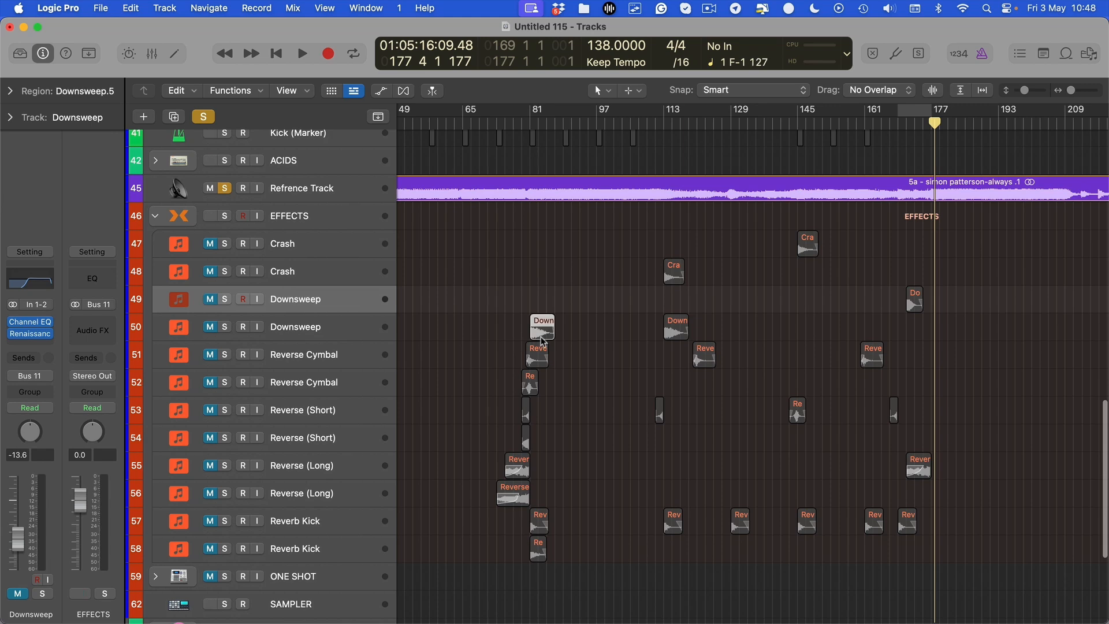
key(Delete)
click(529, 359)
key(Delete)
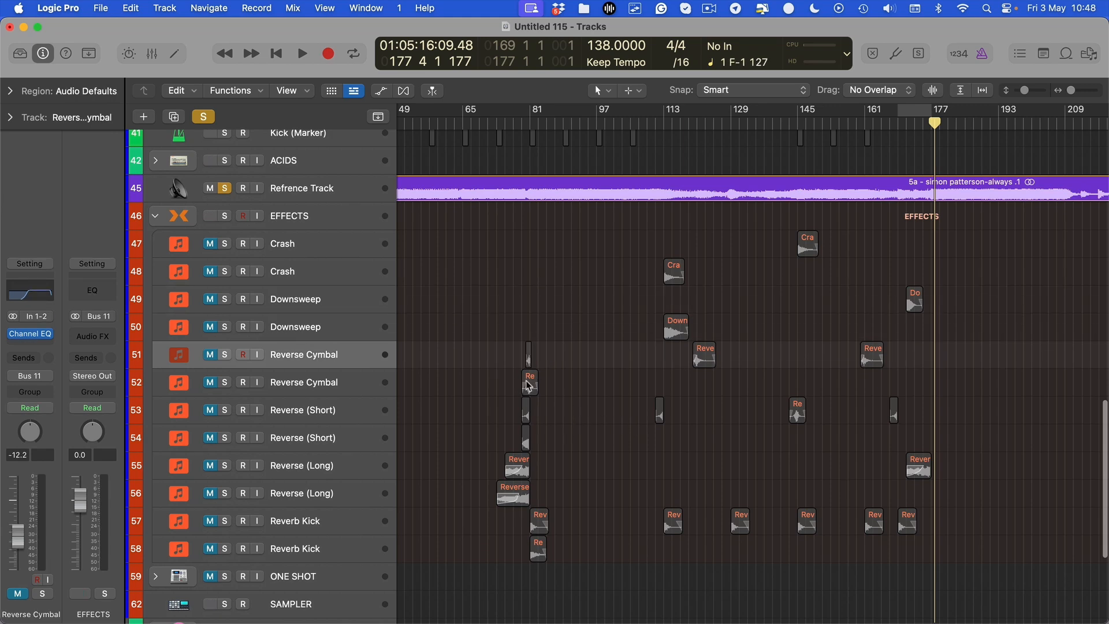
Step: Delete the Reverse (Short) region on track 54 and the Reverb Kick regions at bar 81 on tracks 57 and 58
click(528, 386)
click(522, 447)
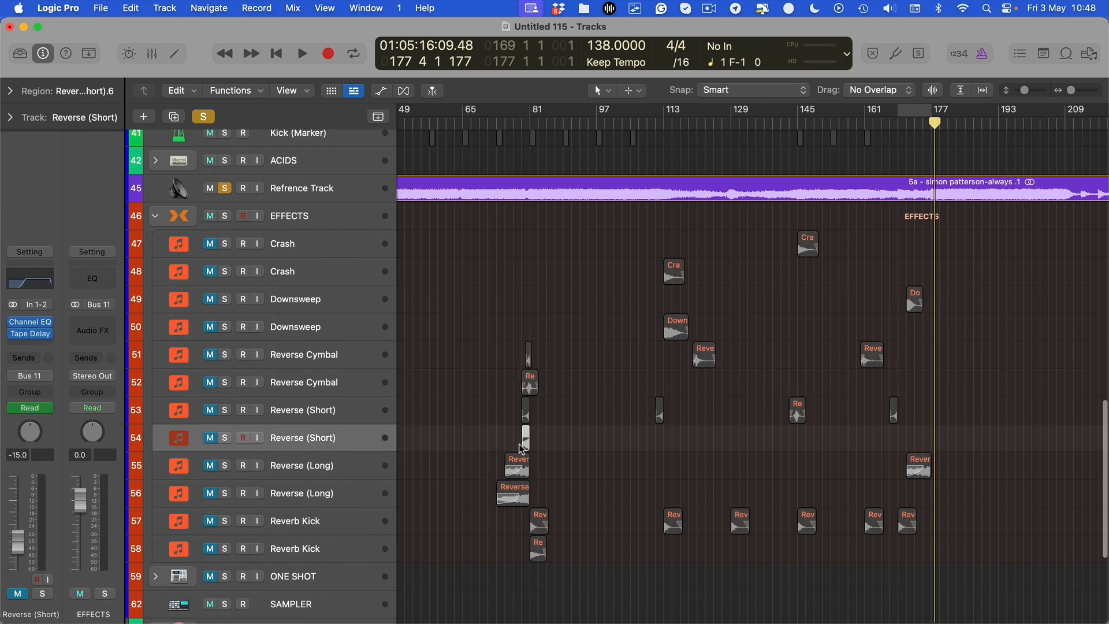
click(331, 496)
scroll(554, 489, left, 5)
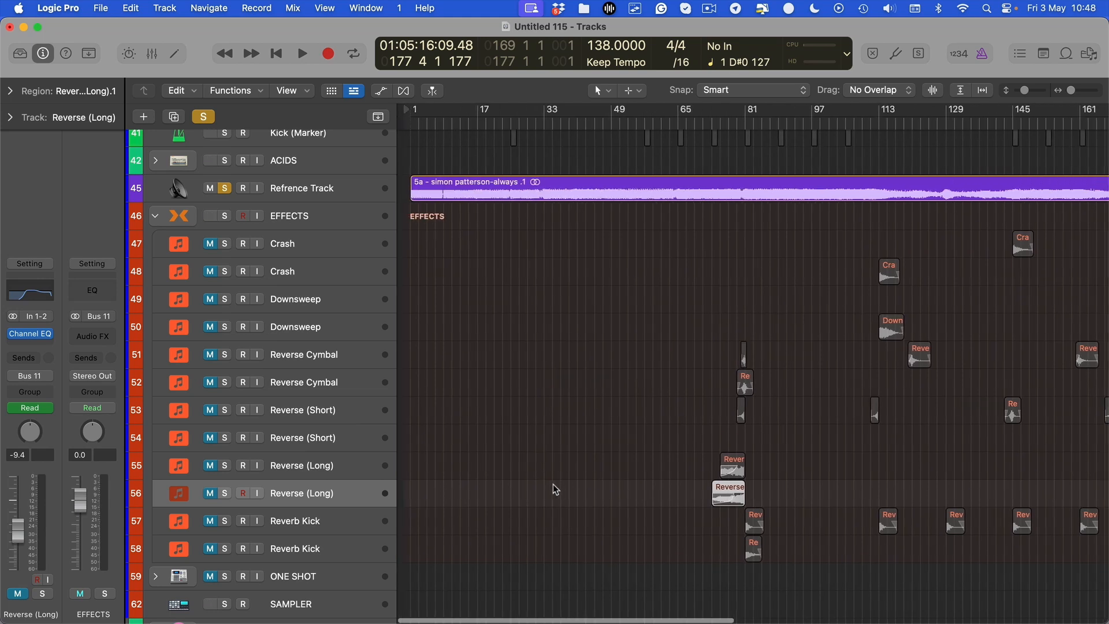
scroll(557, 489, down, 2)
scroll(679, 450, up, 5)
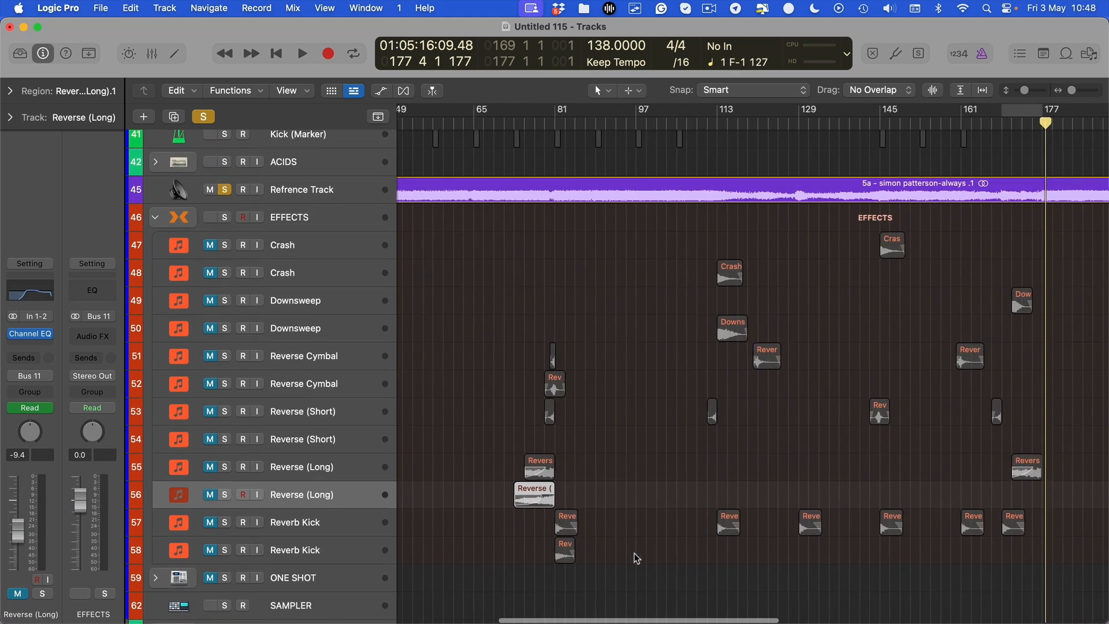
click(569, 529)
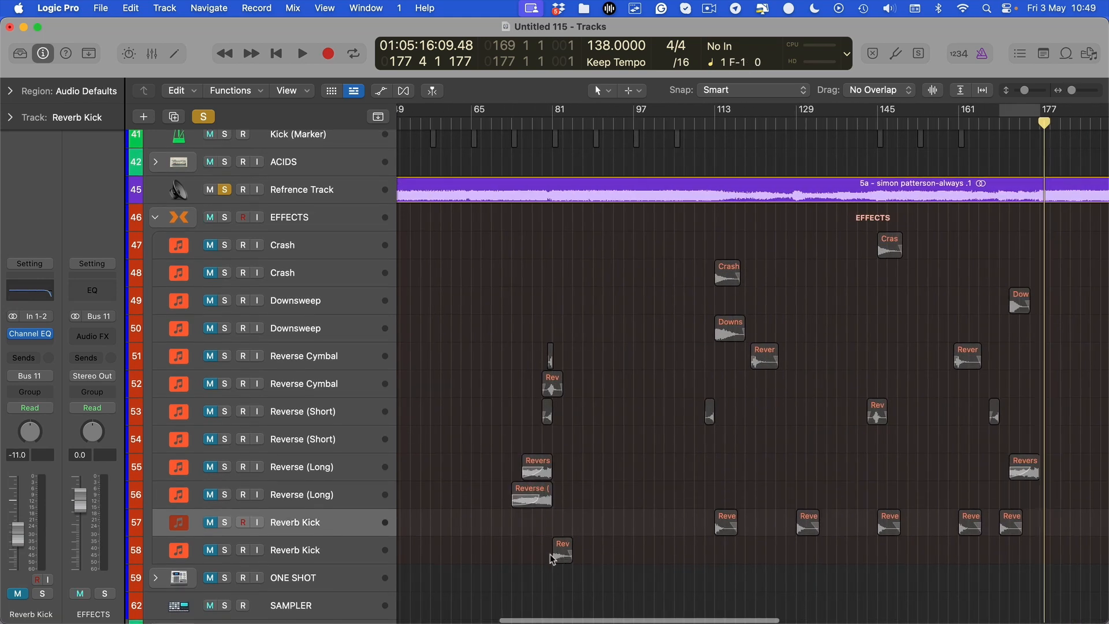
click(305, 556)
key(Delete)
Step: Move the five remaining reverse regions before bar 81 on tracks 51 to 56 earlier by 27 bars, to about bar 46
drag(572, 361, 484, 563)
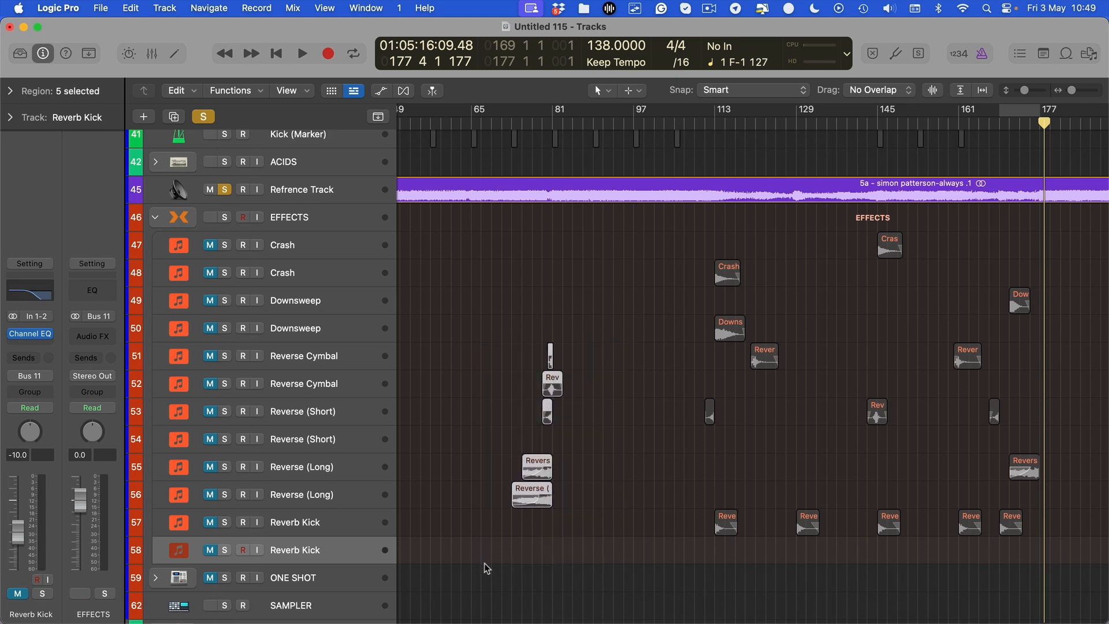
scroll(543, 487, down, 4)
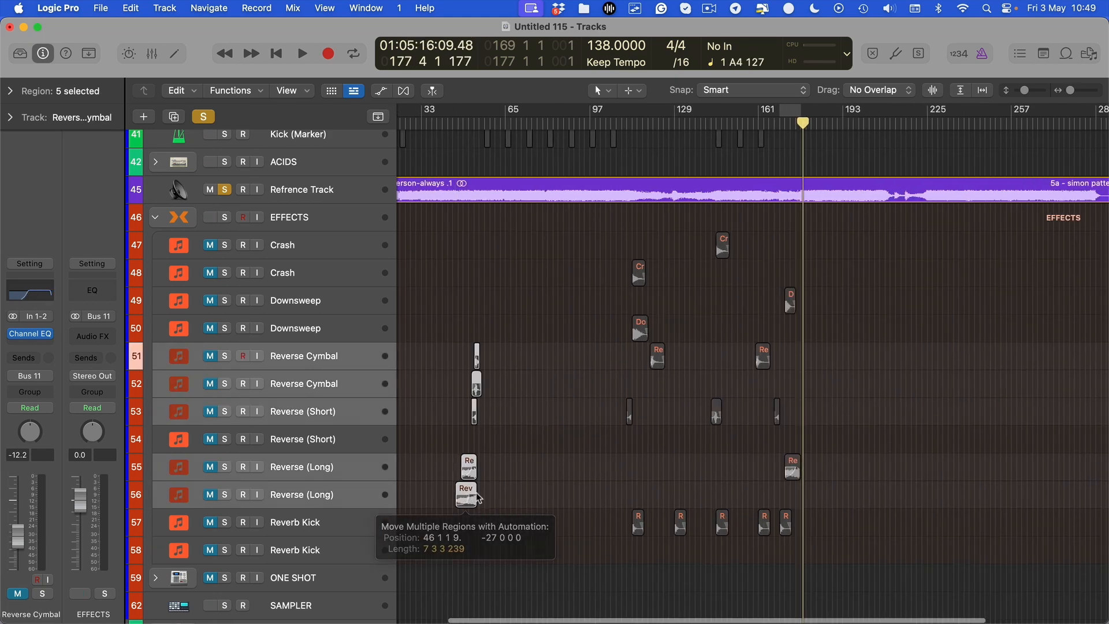
scroll(520, 488, up, 4)
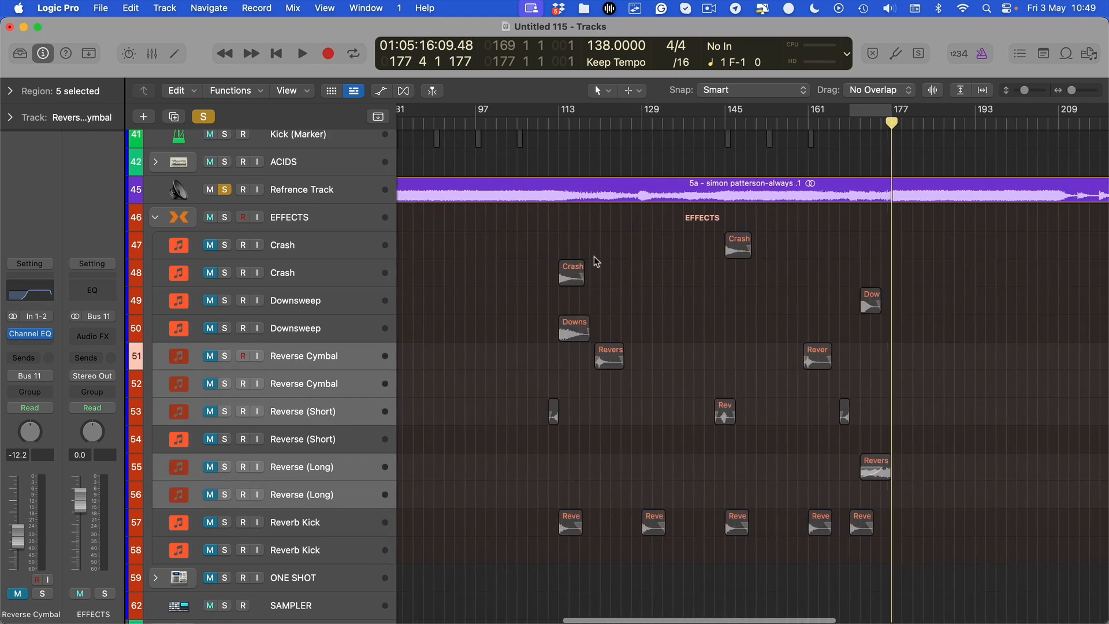
Step: Set the cycle range from bar 113 to bar 178 and play from about bar 172
drag(548, 116, 888, 197)
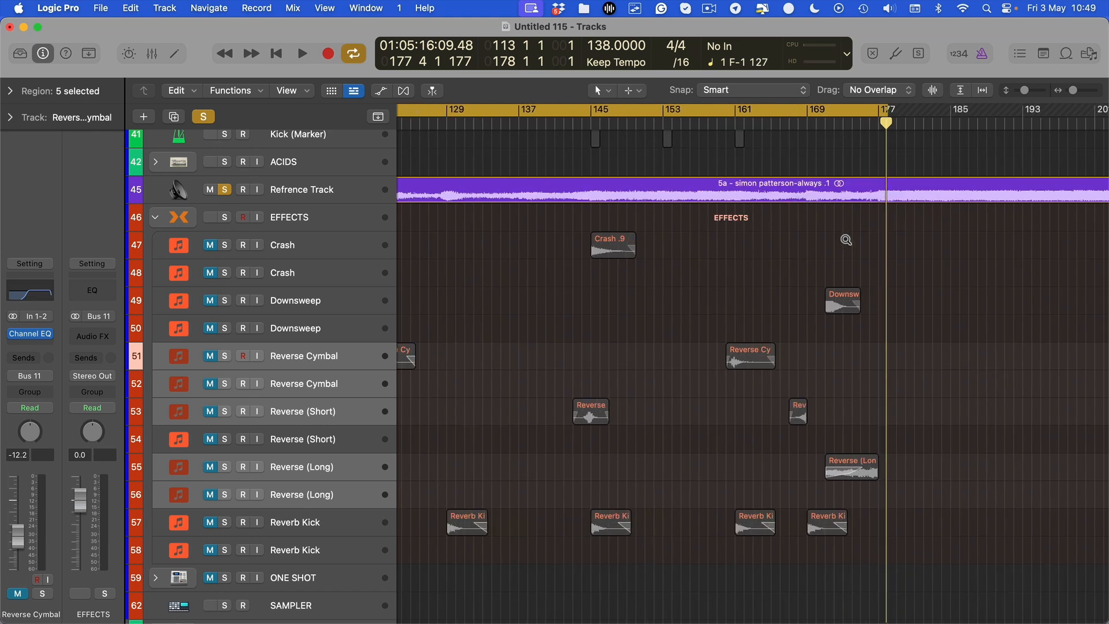
scroll(847, 240, up, 6)
double_click(752, 123)
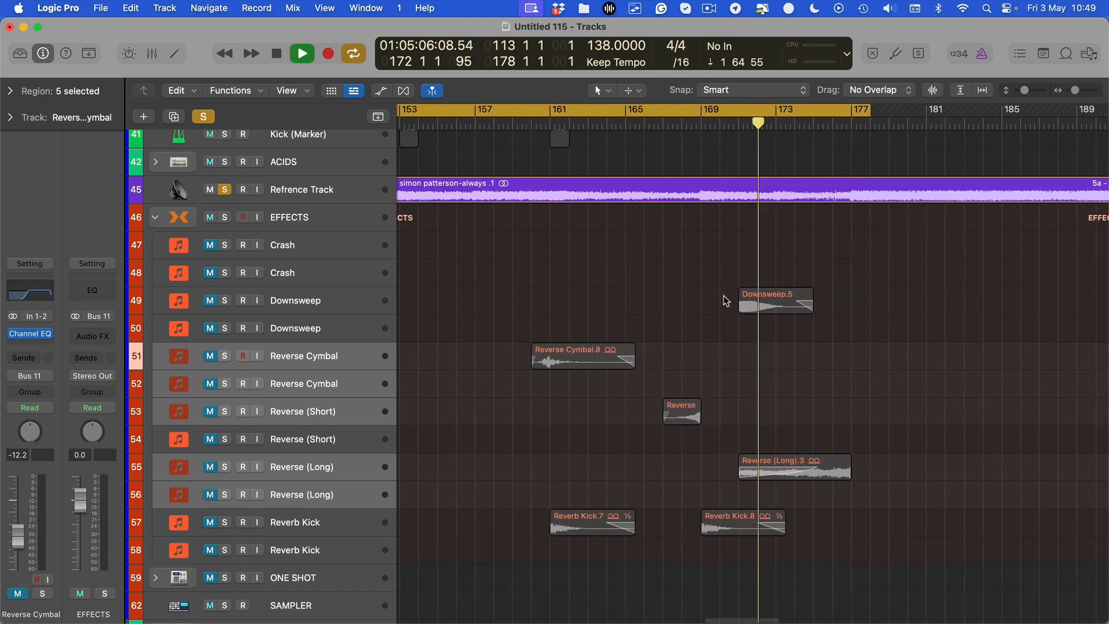
scroll(738, 413, left, 1)
scroll(741, 427, down, 1)
scroll(743, 433, down, 3)
click(647, 432)
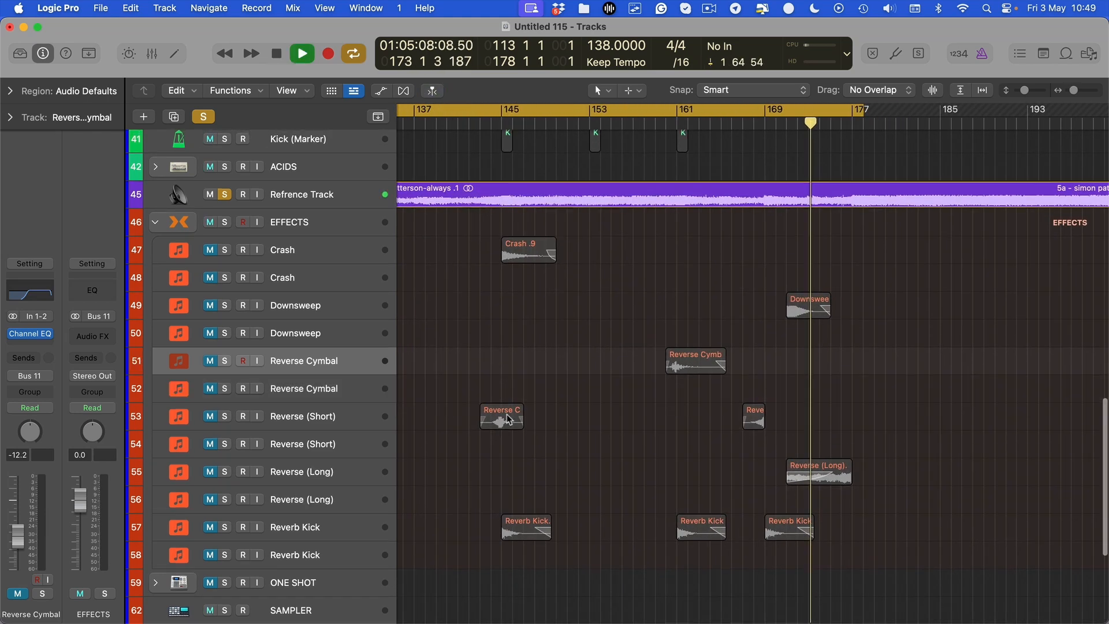
Step: Move the Reverse Cymbal region near bar 143 from track 53 to track 52, and restart playback from about bar 161
scroll(663, 429, up, 2)
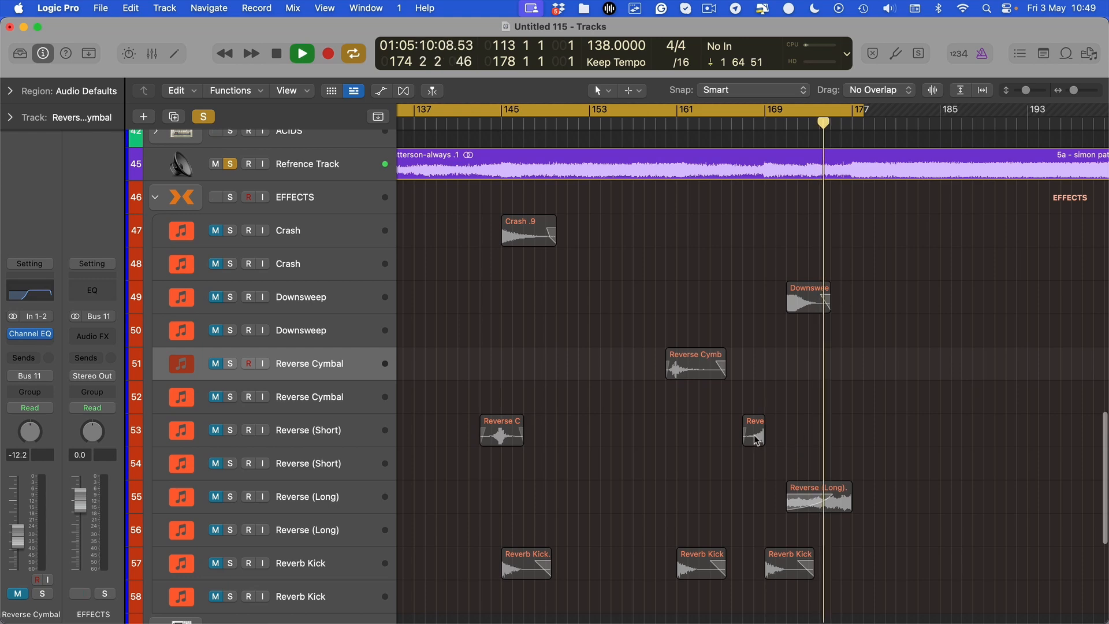
scroll(756, 439, right, 2)
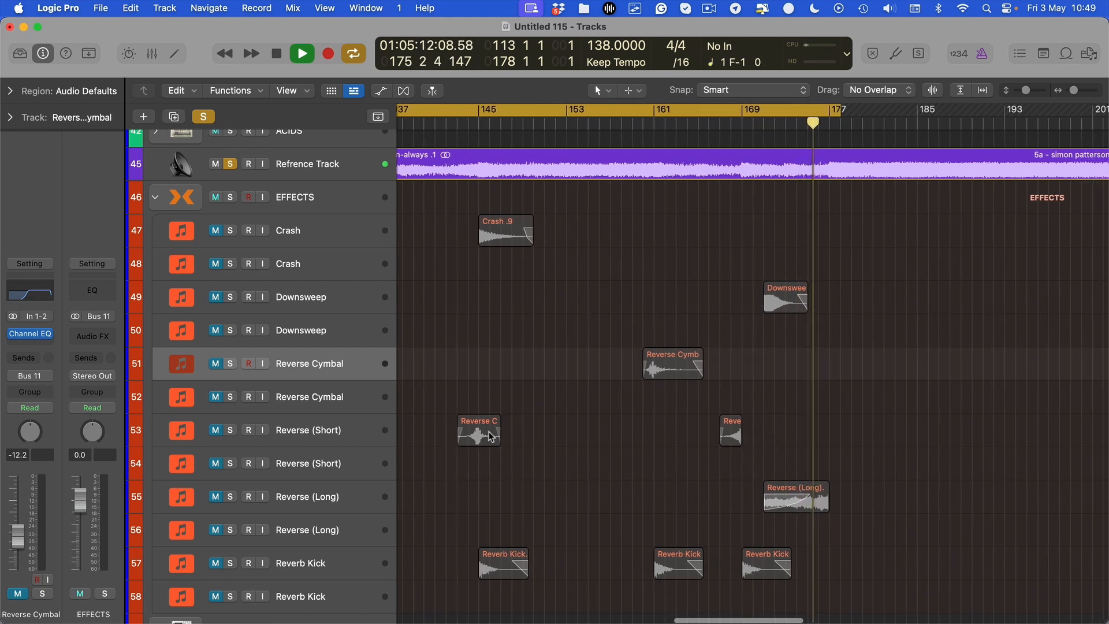
scroll(507, 439, down, 5)
scroll(508, 440, up, 3)
scroll(659, 428, left, 3)
scroll(639, 429, up, 2)
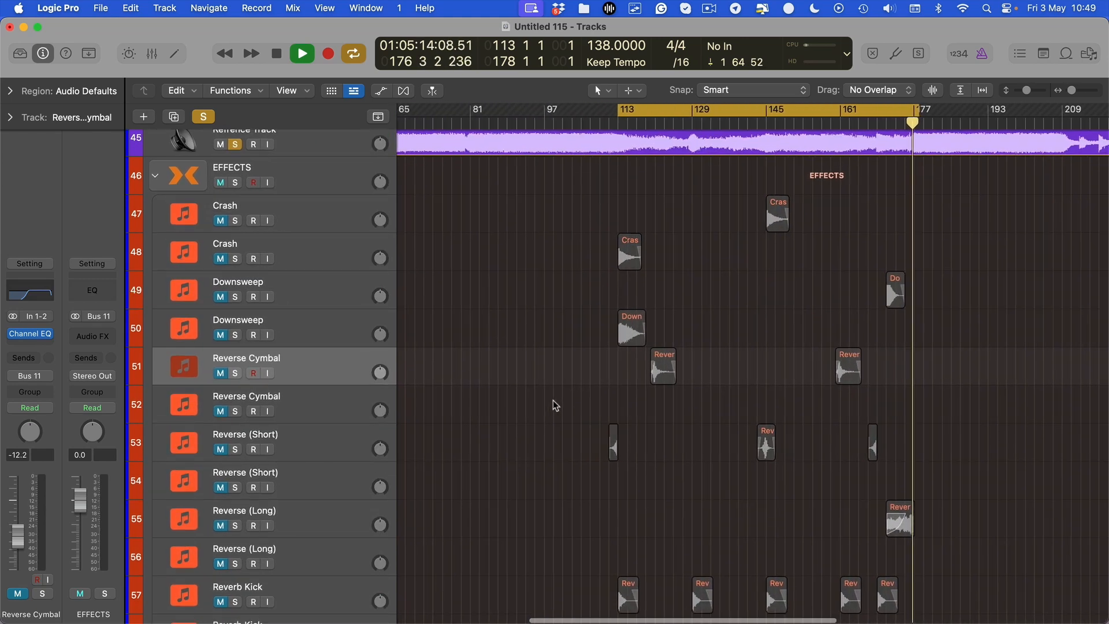
scroll(552, 407, left, 5)
drag(966, 442, 970, 417)
key(space)
key(space)
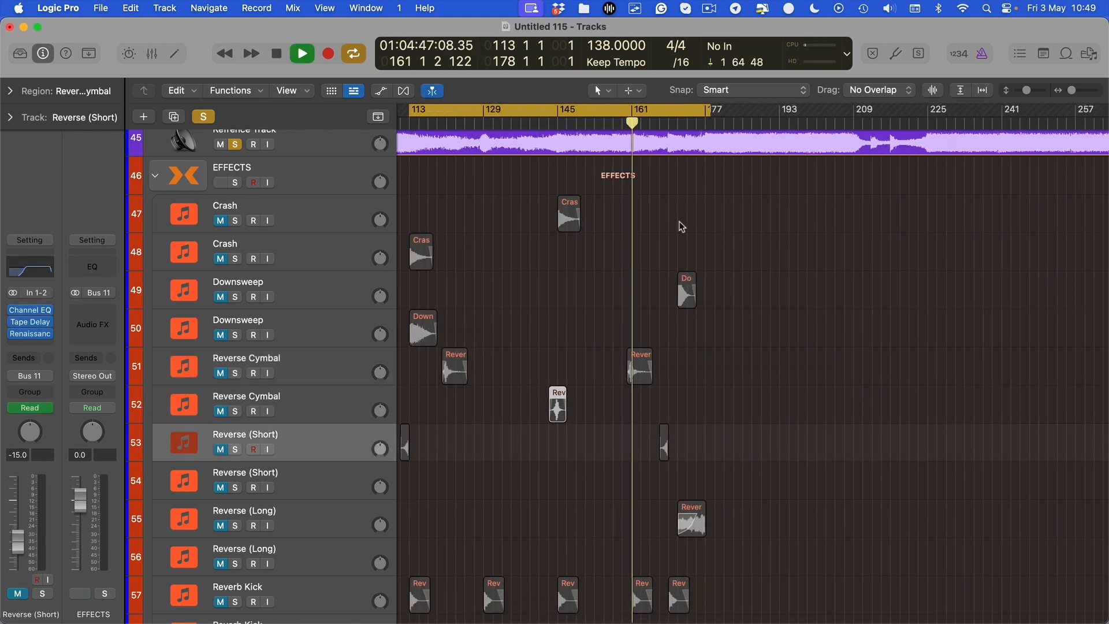
Step: Reorder the tracks so both Reverse (Long) tracks sit directly above the empty Reverse (Short) track
scroll(697, 420, left, 6)
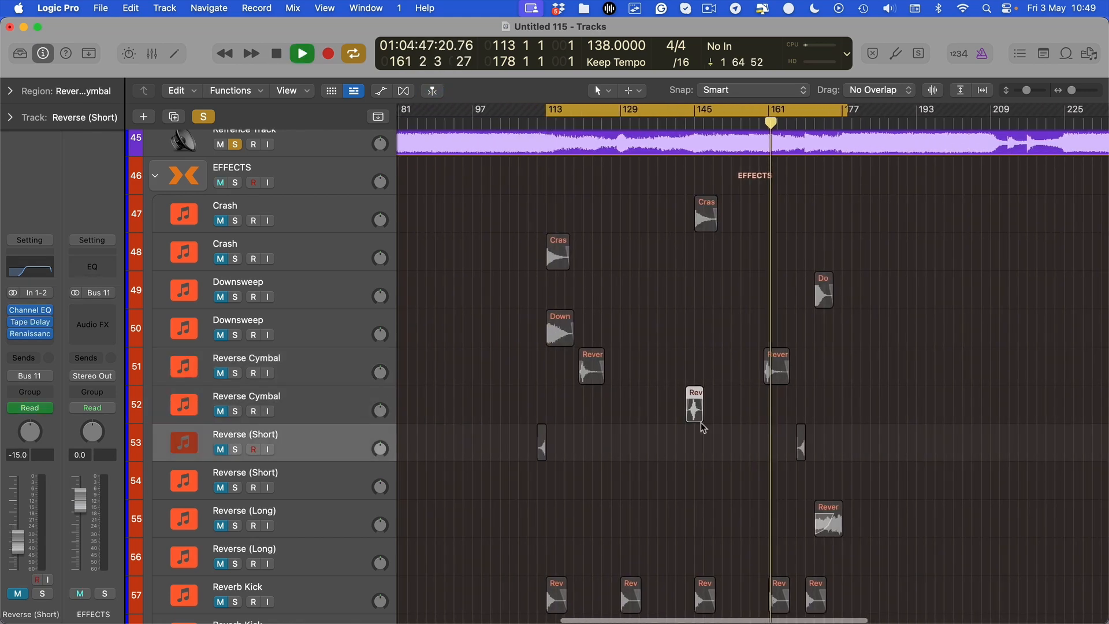
key(super+Left)
key(super+Left)
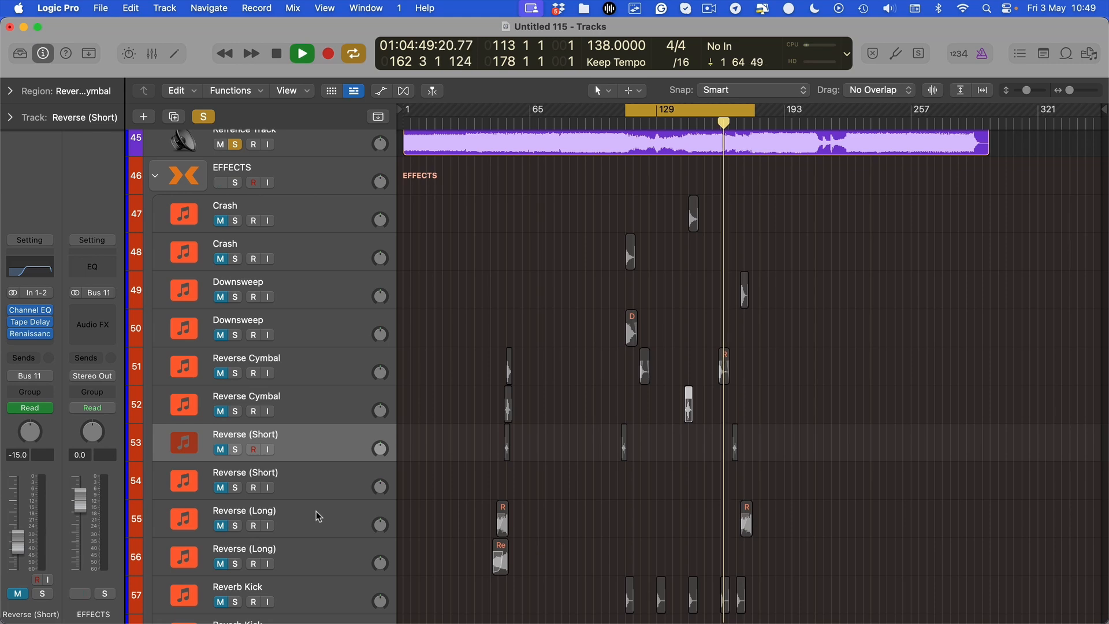
drag(318, 516, 323, 462)
key(super+Right)
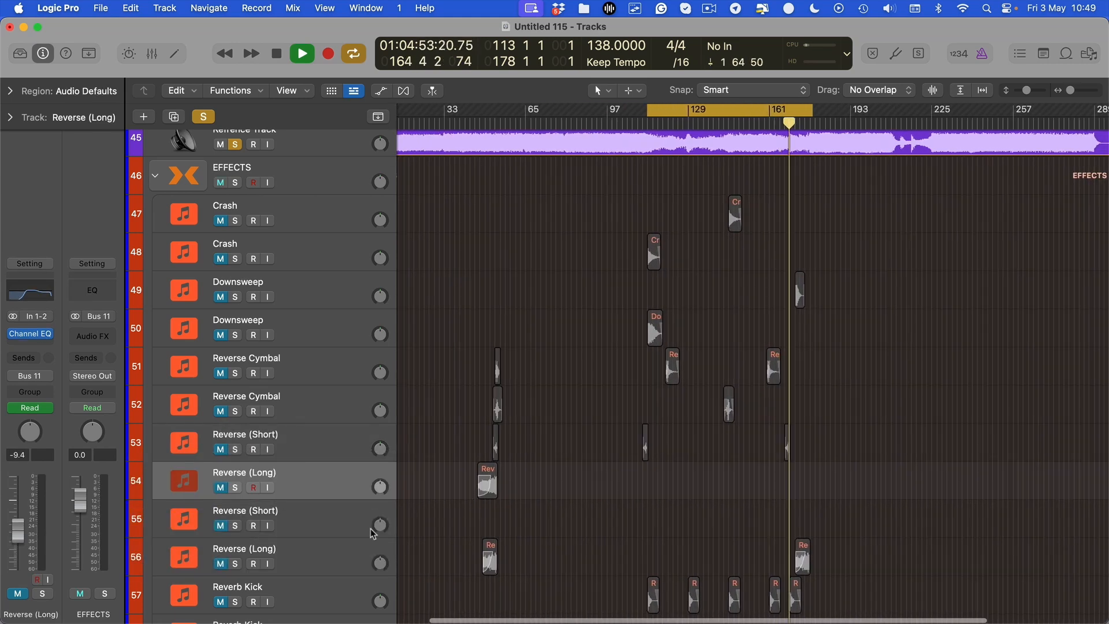
drag(317, 549, 324, 508)
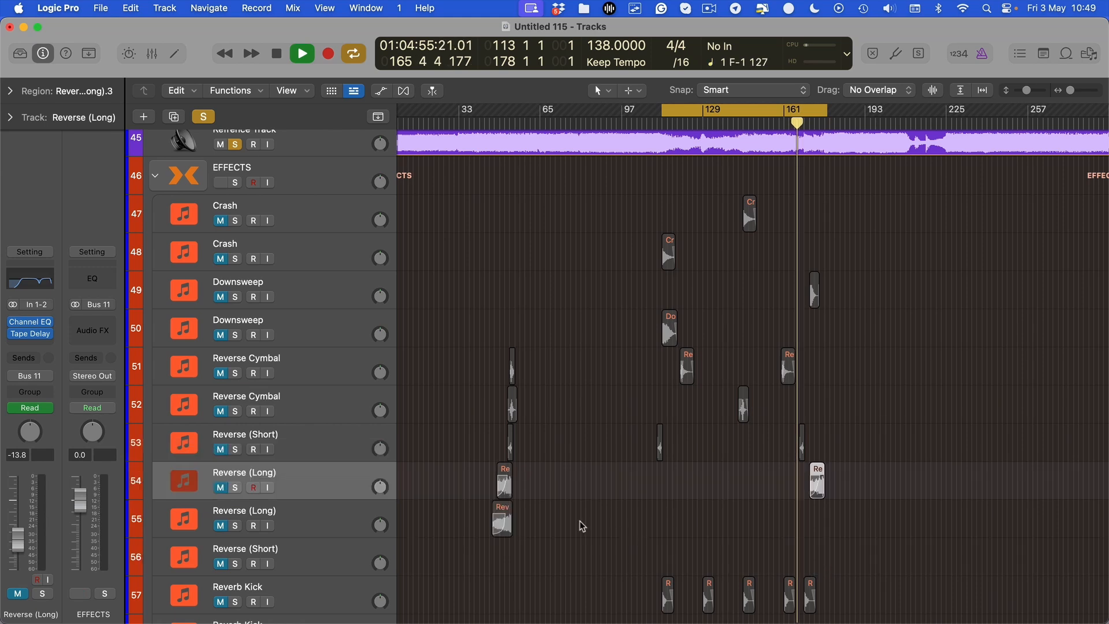
Step: Delete the earlier Reverse (Long) region on track 54, the one near bar 47
key(super+Right)
click(526, 488)
key(Delete)
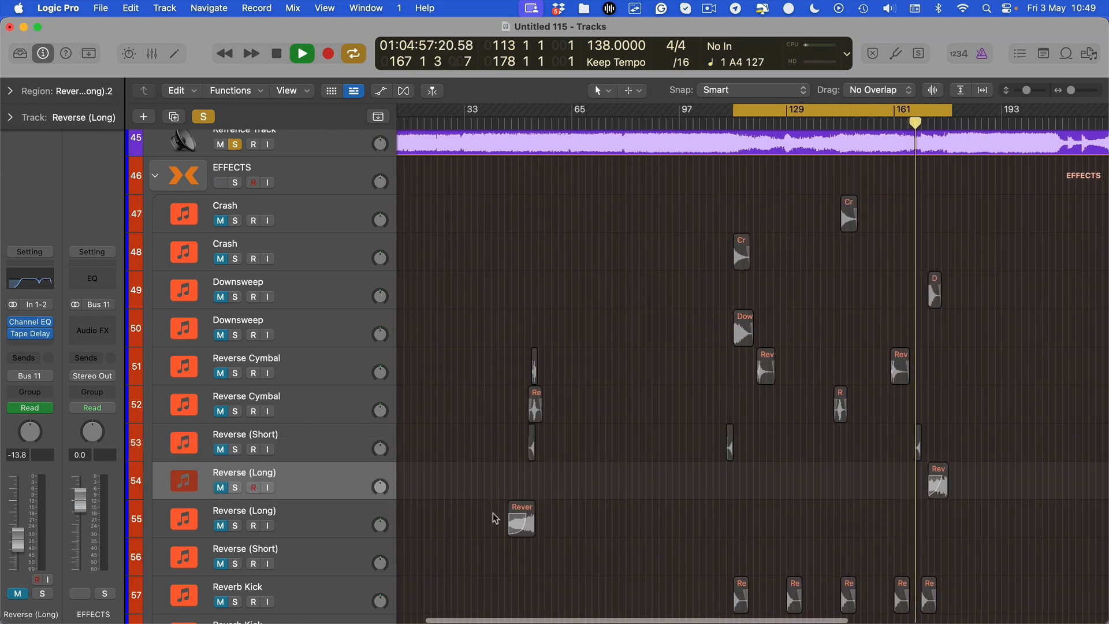
Step: Move the Downsweep region on track 49 so it starts at bar 177
scroll(774, 476, up, 6)
scroll(797, 470, right, 2)
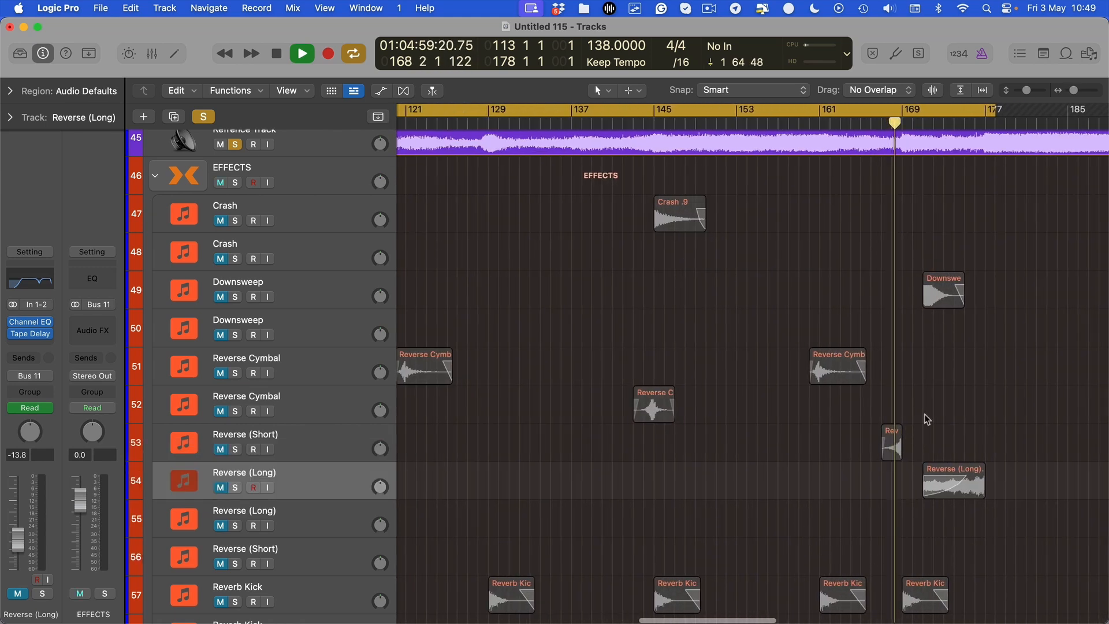
scroll(901, 410, up, 1)
scroll(901, 399, up, 2)
scroll(872, 390, right, 5)
scroll(867, 392, down, 2)
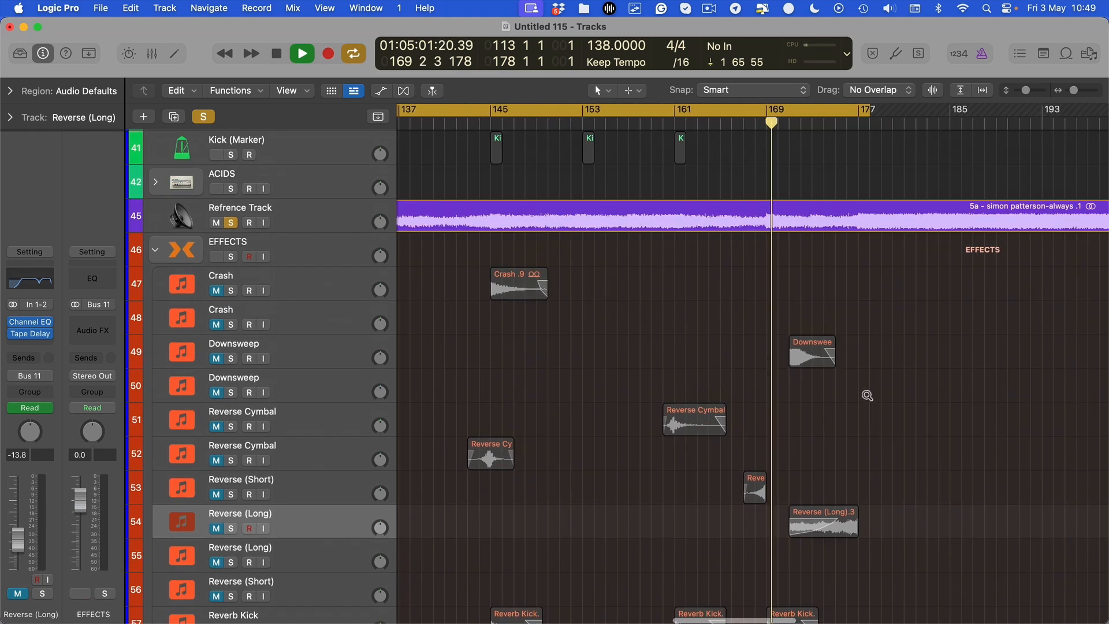
click(831, 370)
drag(884, 368, 902, 368)
Step: Copy the Crash region on track 48 from bar 113 to bar 177
scroll(867, 361, down, 5)
scroll(695, 337, left, 4)
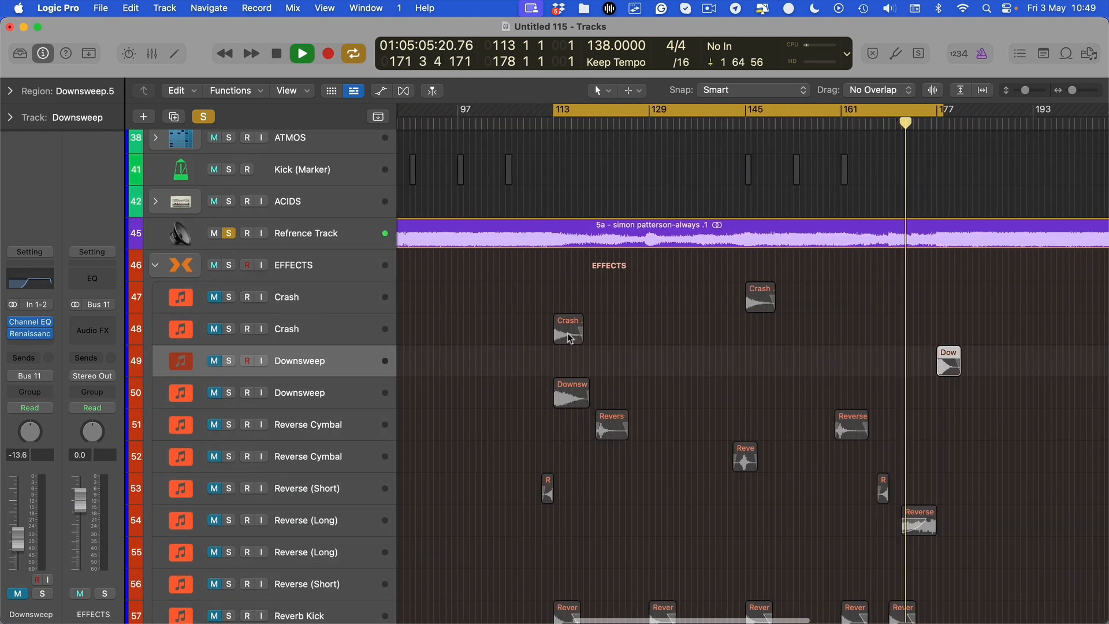
drag(568, 330, 947, 326)
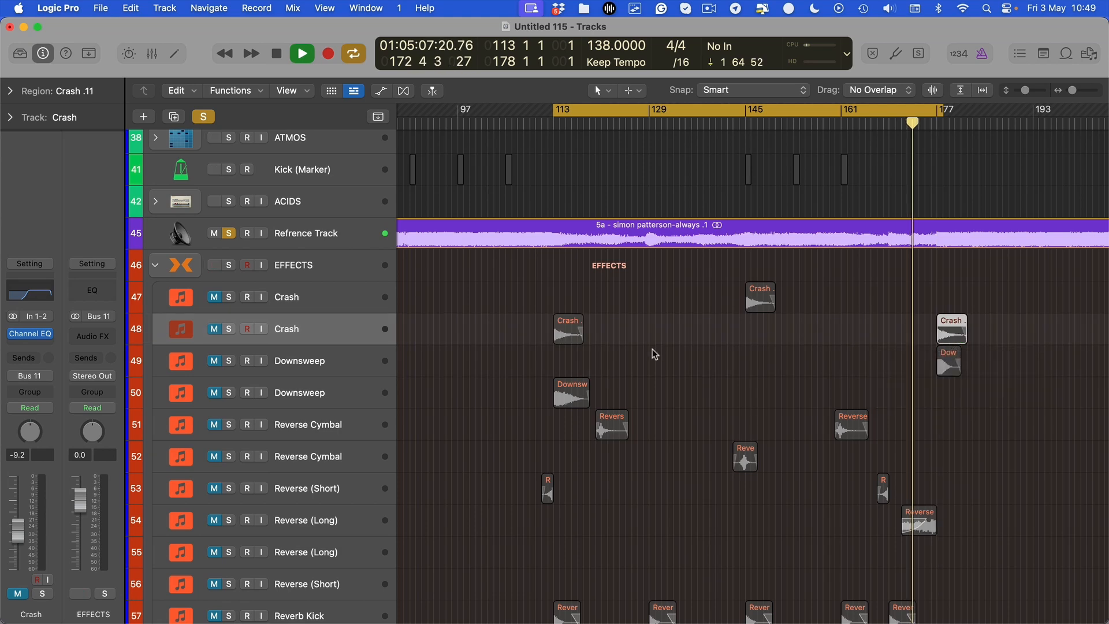
scroll(650, 351, down, 1)
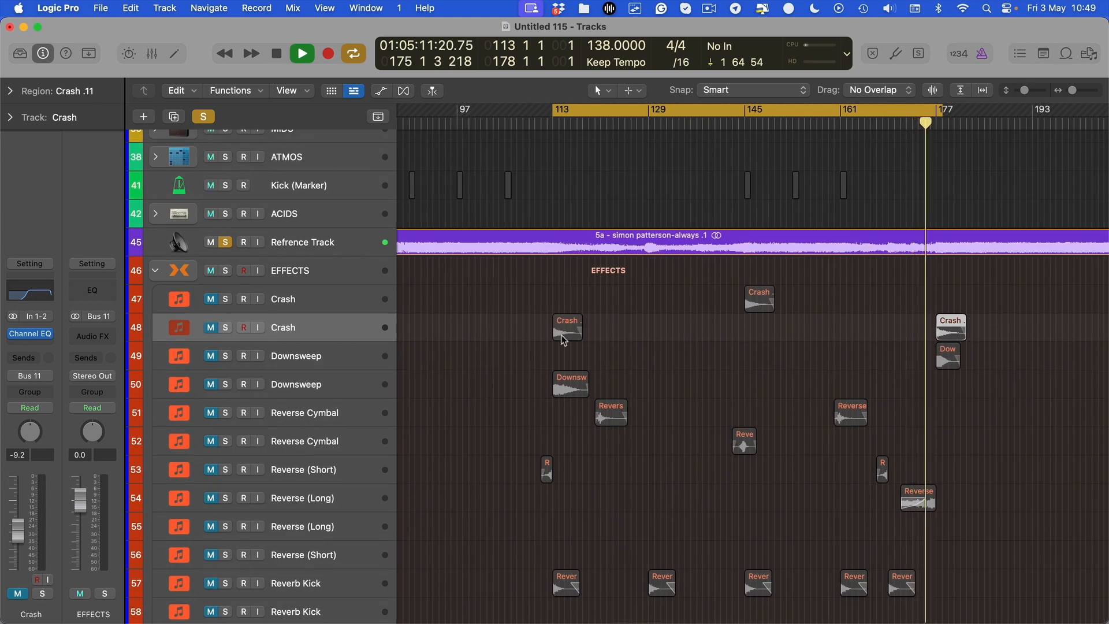
Step: Play from bar 113 and delete the Crash region at bar 113 on track 48
click(556, 124)
click(569, 331)
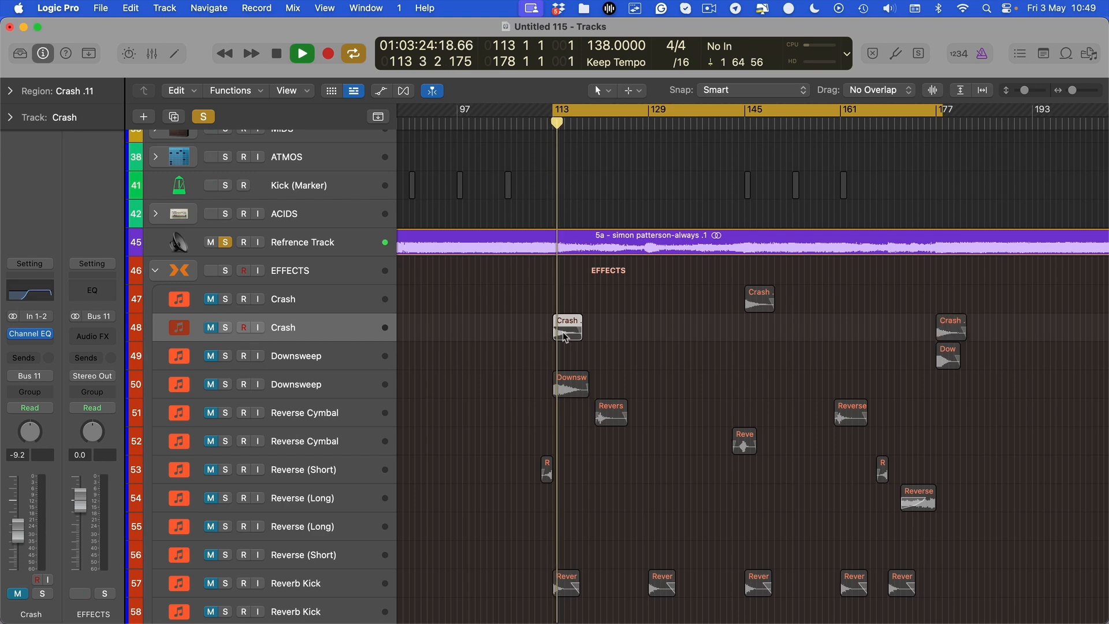
scroll(630, 313, left, 2)
click(606, 356)
click(602, 328)
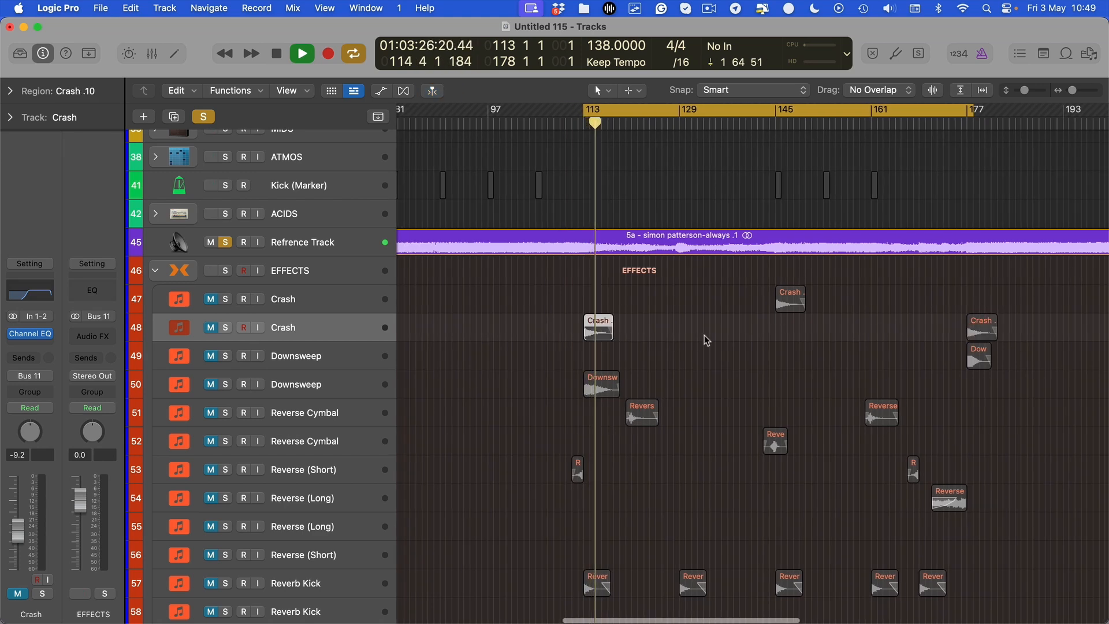
key(Delete)
Step: Play from bar 145 and copy the Crash region on track 48 from bar 177 to bar 145
click(775, 124)
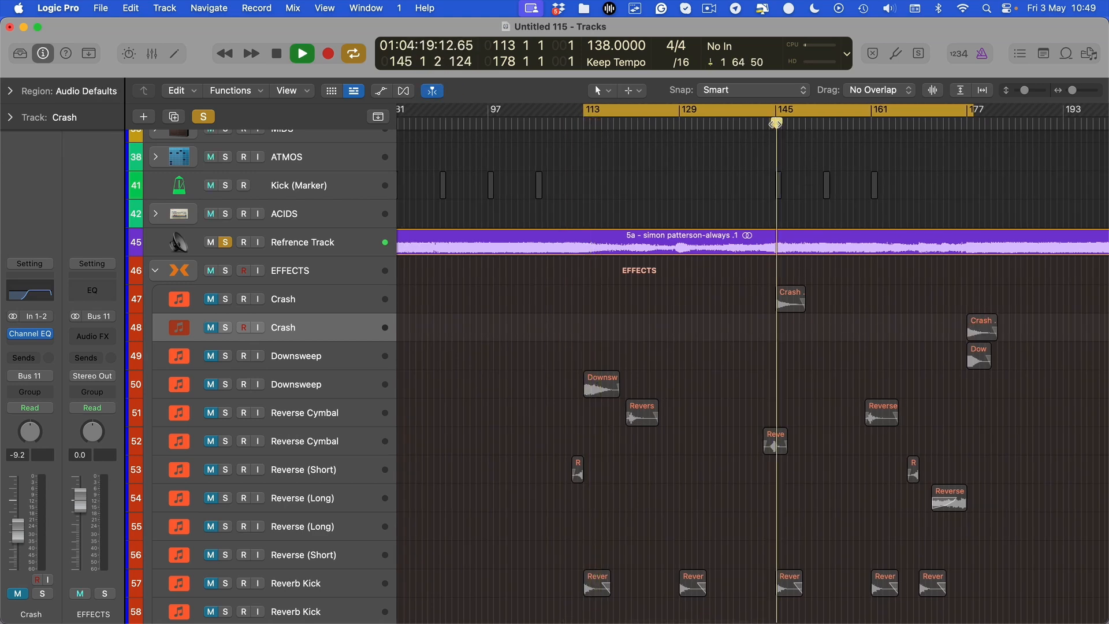
scroll(719, 340, right, 3)
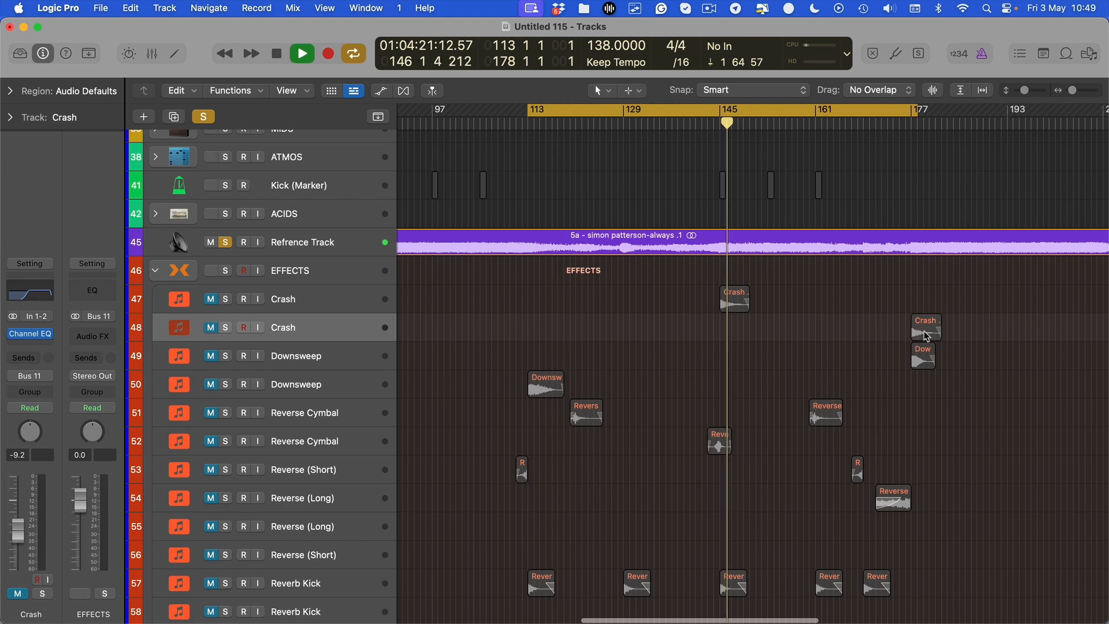
scroll(797, 319, down, 2)
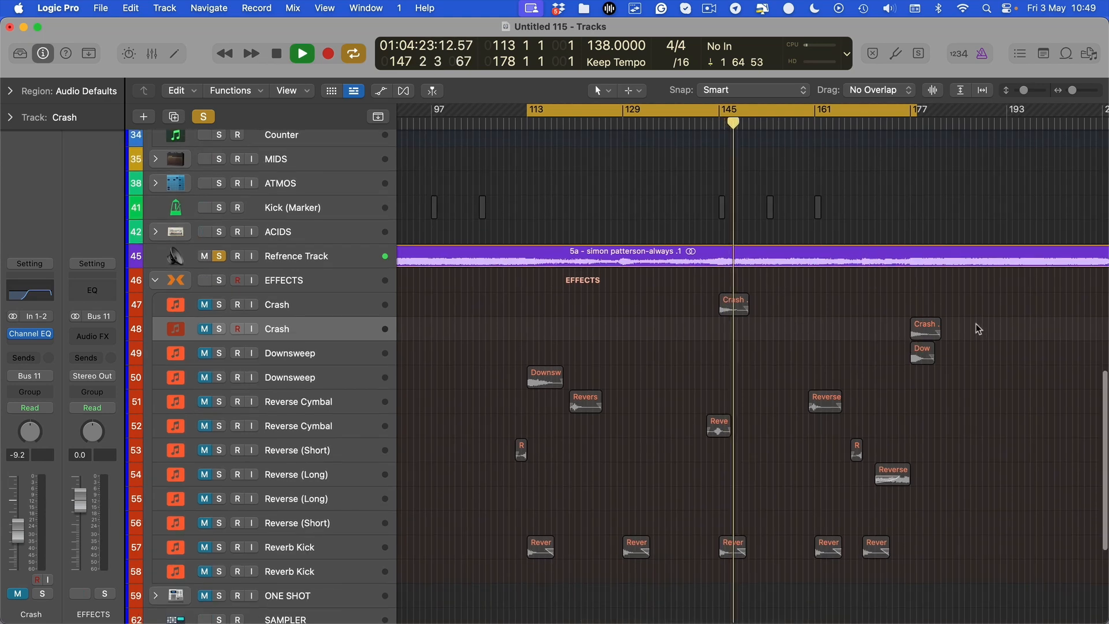
scroll(948, 327, right, 1)
drag(921, 330, 729, 330)
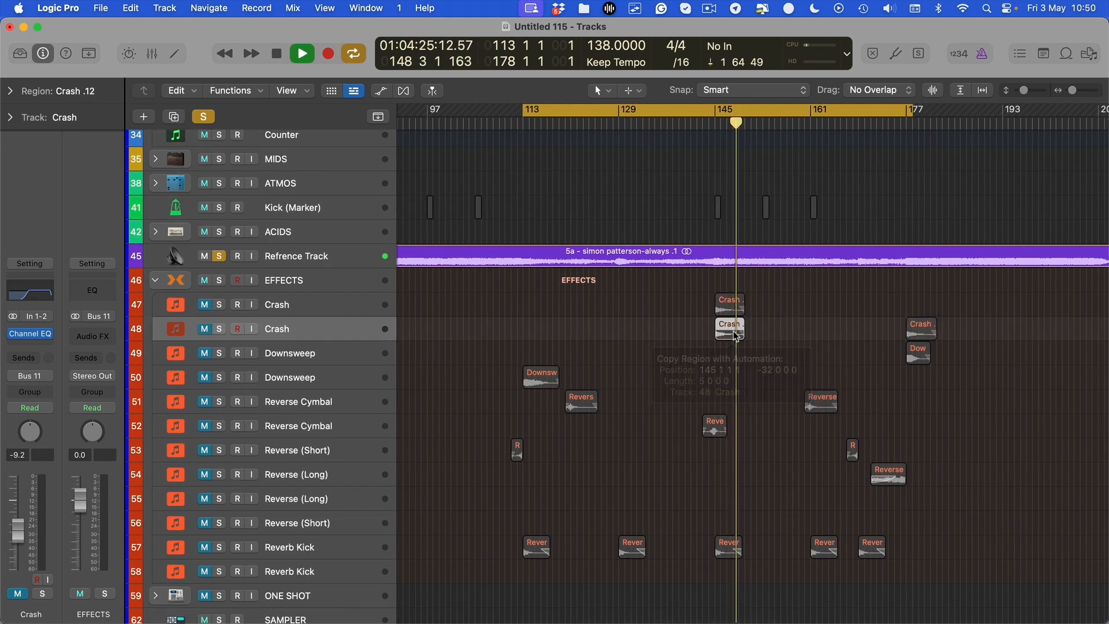
Step: Move the Crash region on track 47 from bar 145 back to about bar 55
scroll(523, 357, down, 3)
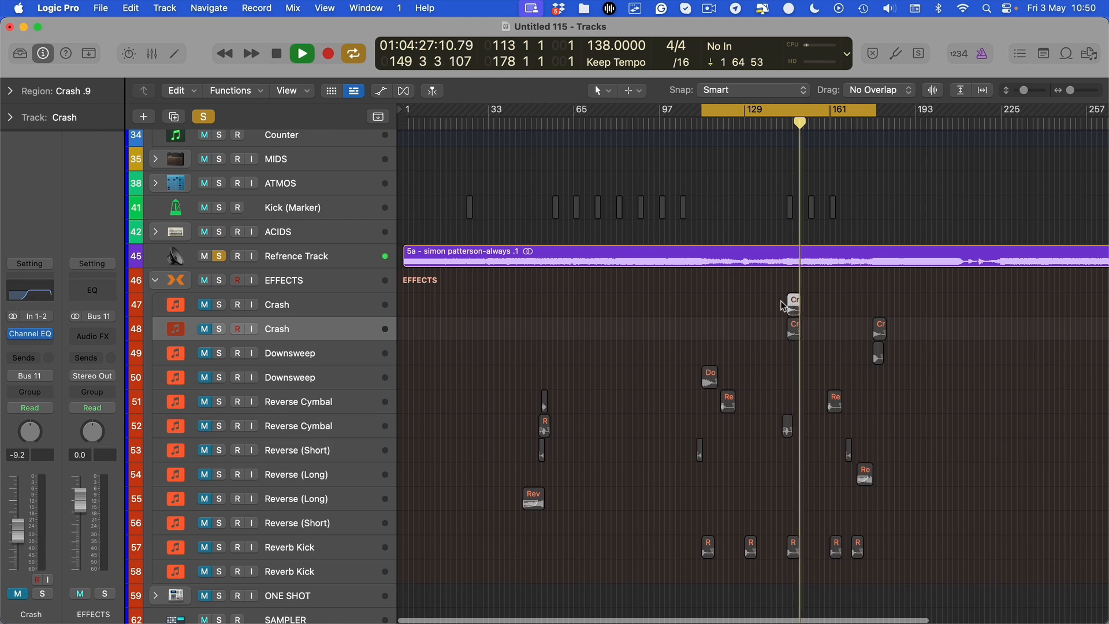
drag(792, 302, 552, 302)
key(super+Right)
scroll(855, 368, right, 3)
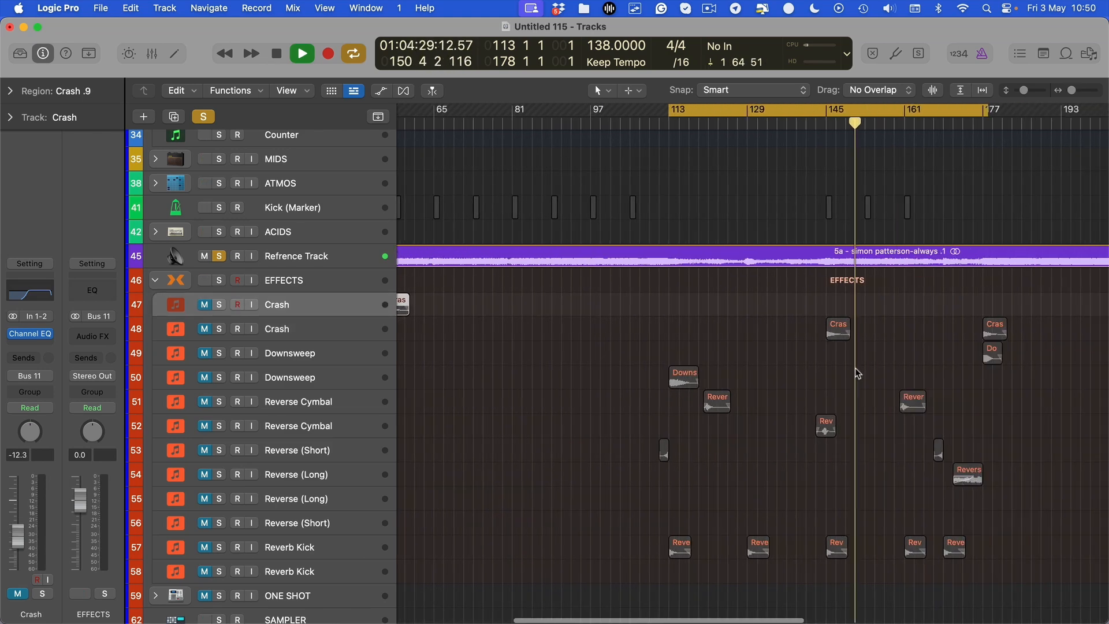
Step: Restart playback at bar 113 and audition the reference track from bars 121, 129 and 145
key(space)
key(space)
key(super+Right)
scroll(716, 321, right, 3)
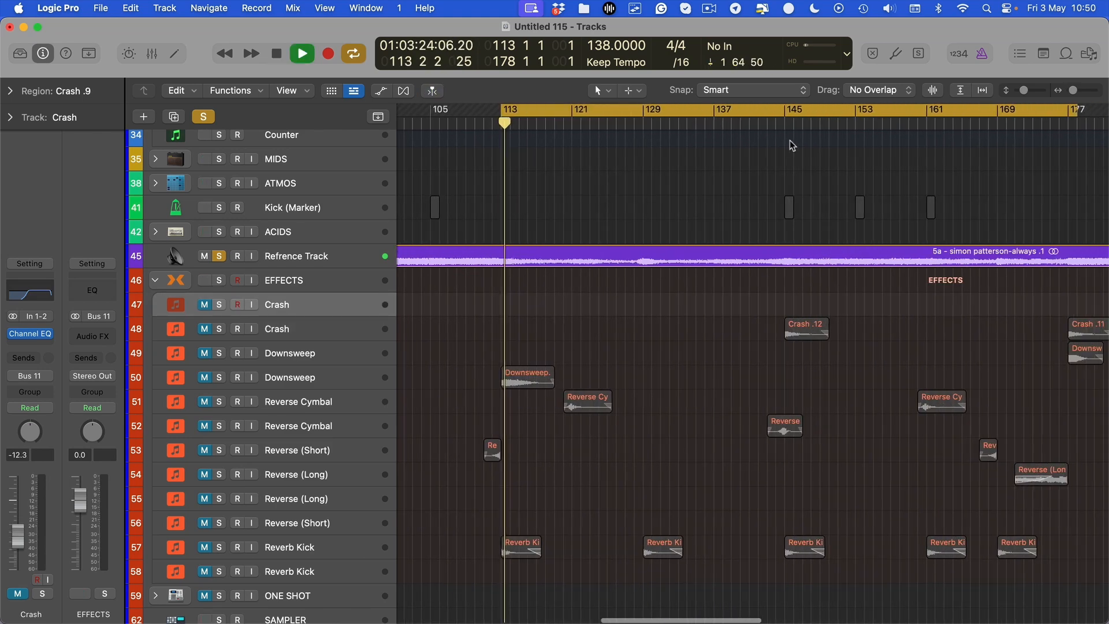
click(572, 122)
click(642, 123)
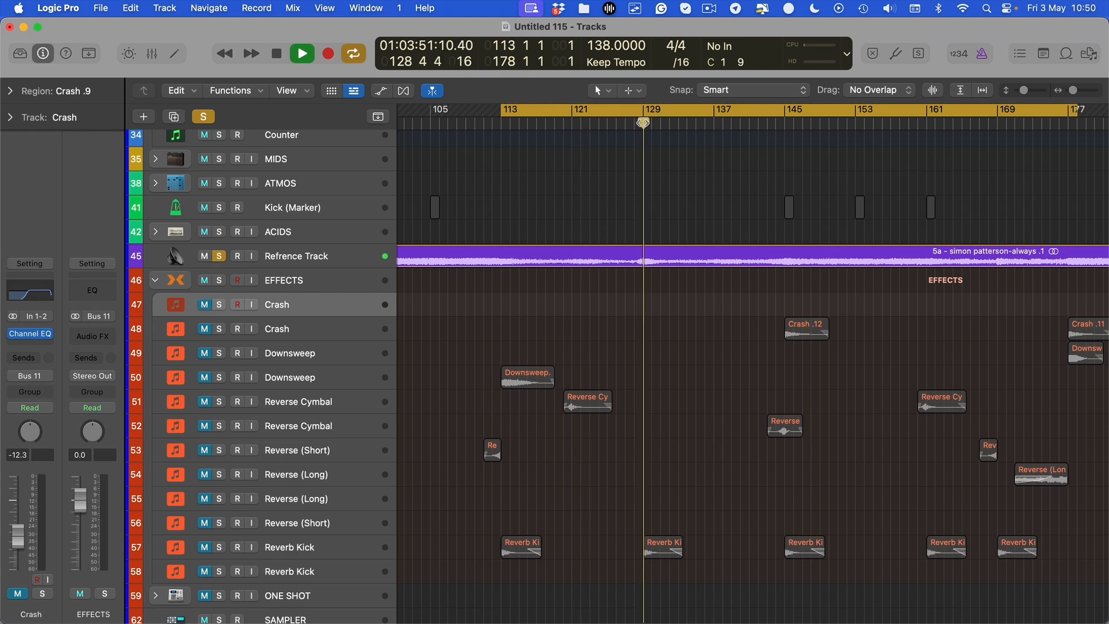
click(784, 122)
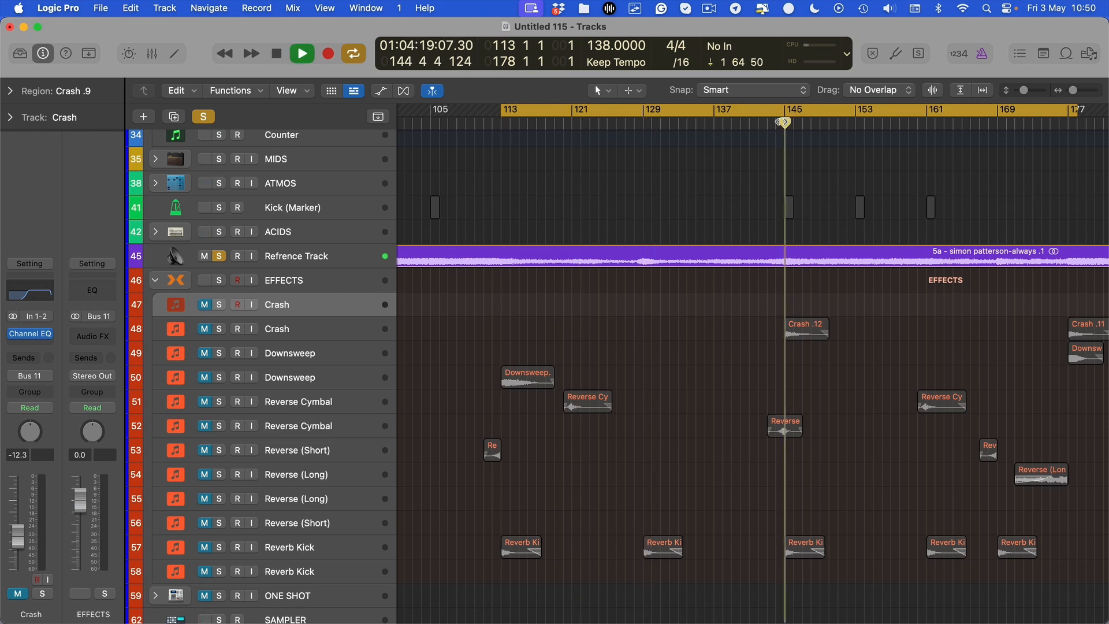
scroll(771, 133, right, 3)
click(664, 406)
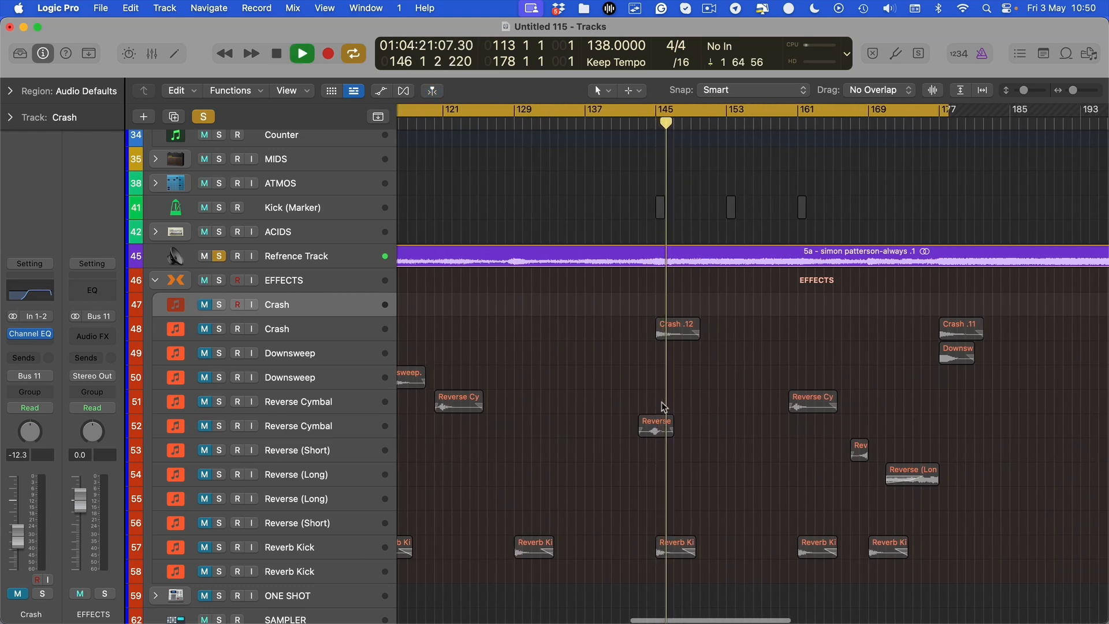
Step: Copy the bar 177 Downsweep to bar 113 on track 49, and relocate track 50's Downsweep from bar 113 to bar 145
scroll(664, 406, up, 1)
scroll(664, 407, right, 1)
scroll(923, 358, left, 1)
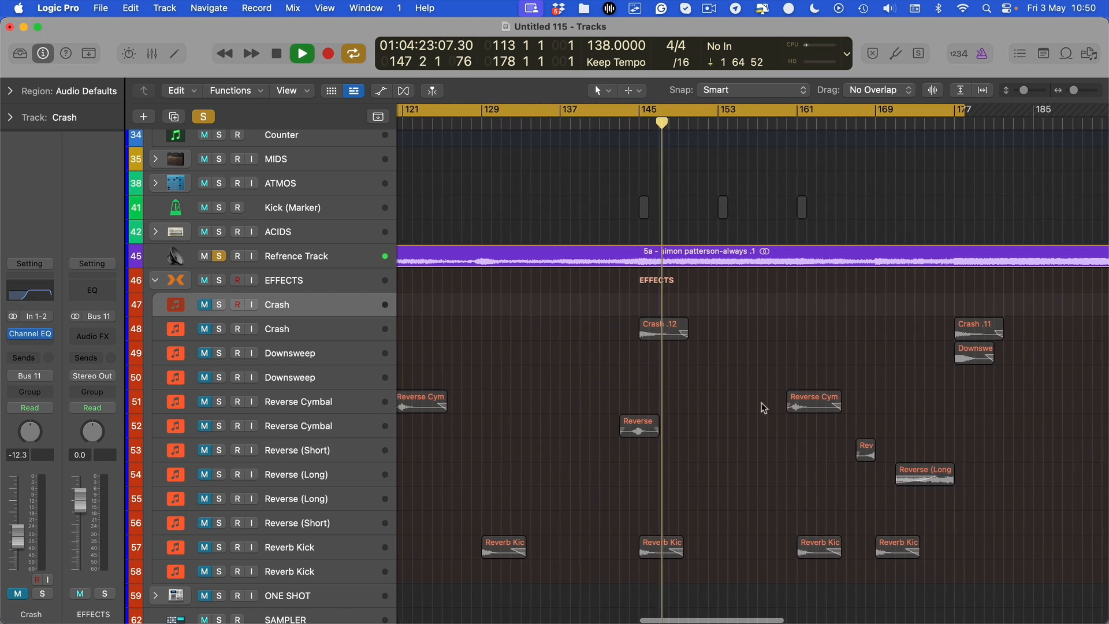
scroll(761, 404, down, 3)
scroll(594, 417, up, 3)
scroll(596, 420, left, 2)
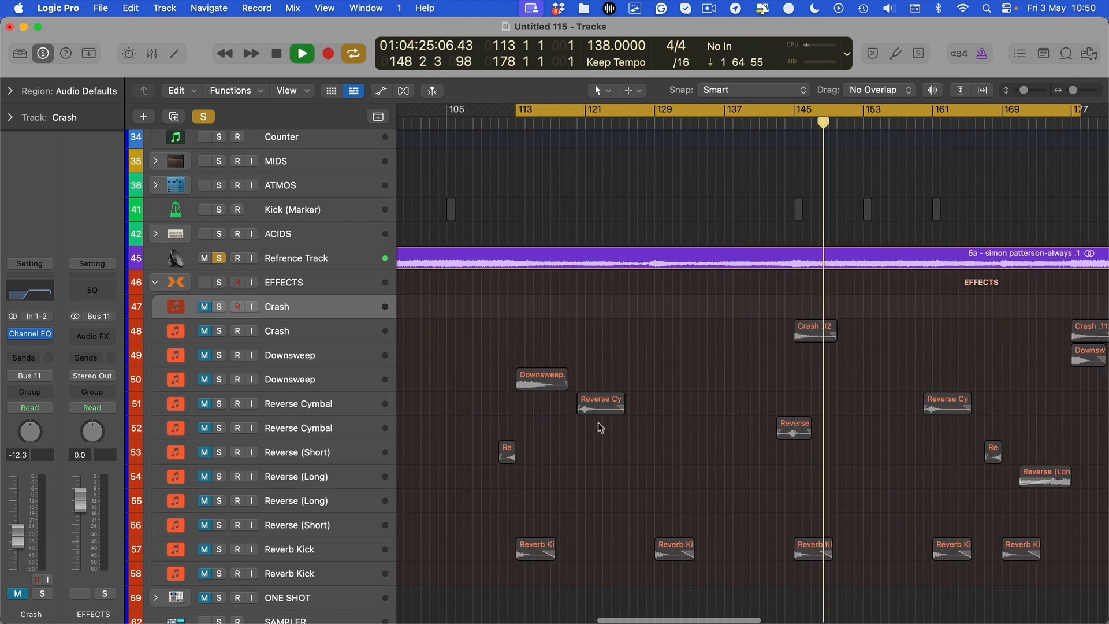
scroll(600, 427, right, 1)
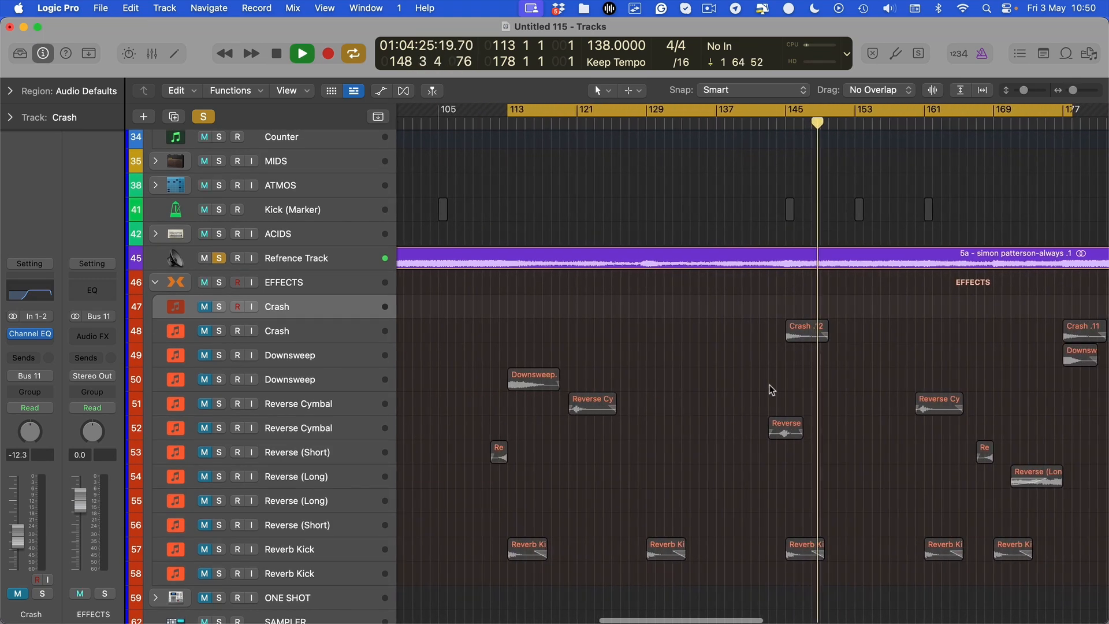
drag(1080, 355, 803, 376)
click(536, 385)
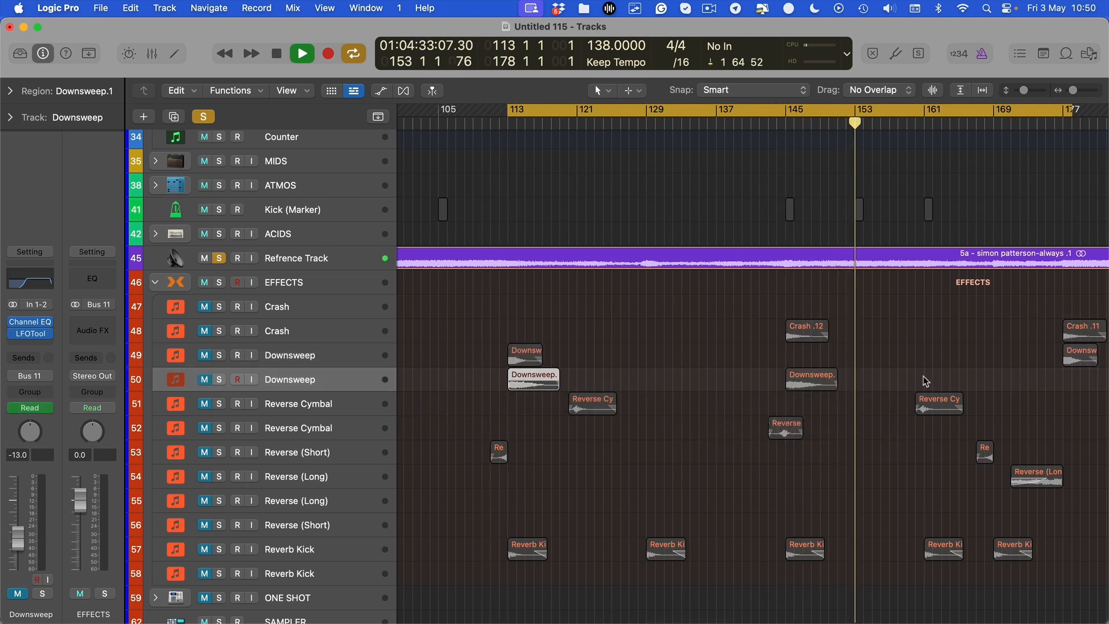
key(Delete)
Step: Audition the reference track from bar 161 and through the bars leading up to bar 177
scroll(975, 378, right, 1)
scroll(975, 378, right, 1)
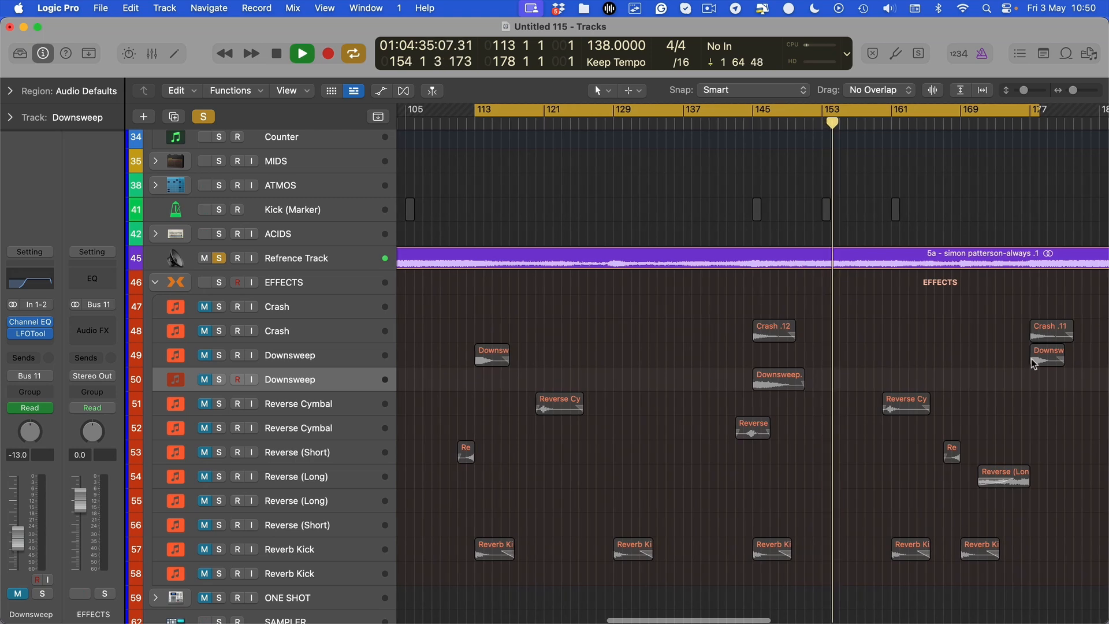
scroll(895, 202, right, 1)
scroll(883, 125, down, 1)
click(884, 124)
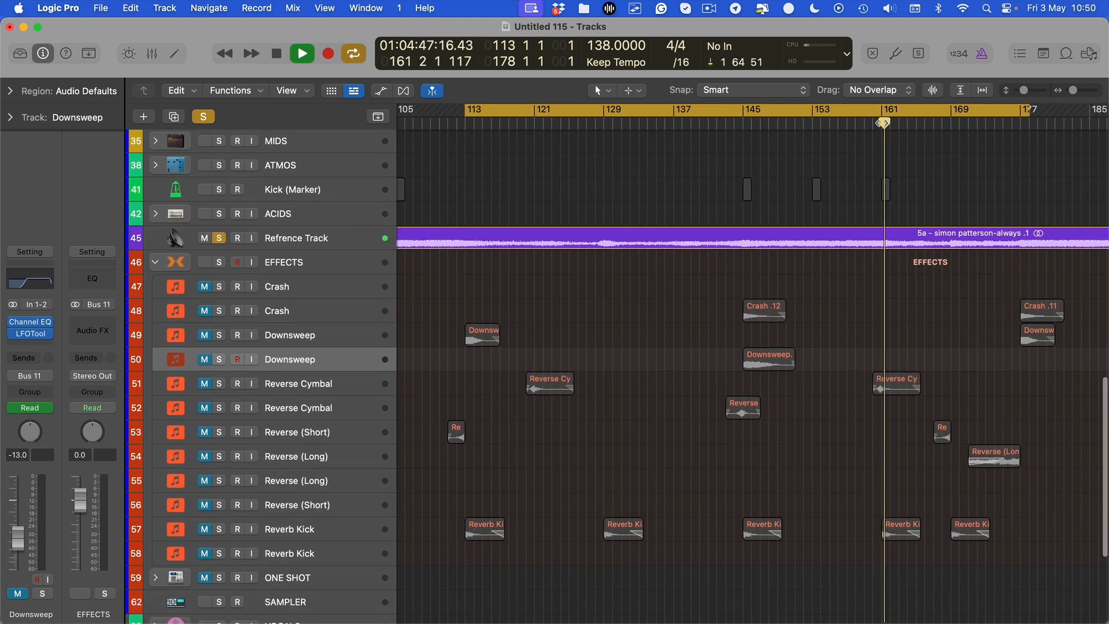
scroll(974, 118, up, 2)
click(982, 118)
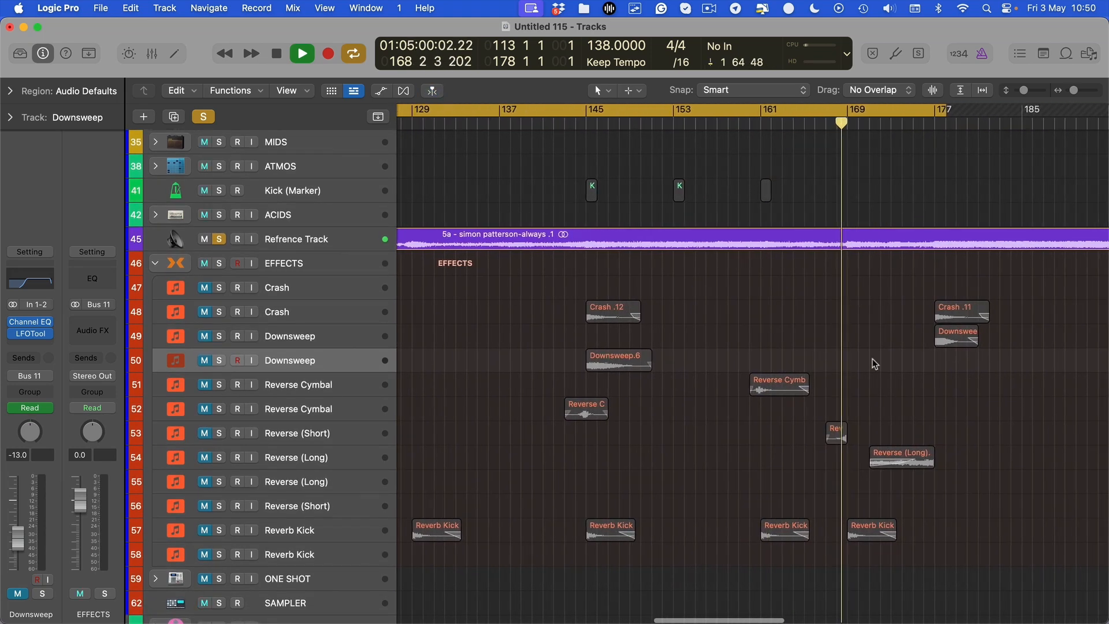
scroll(831, 191, right, 5)
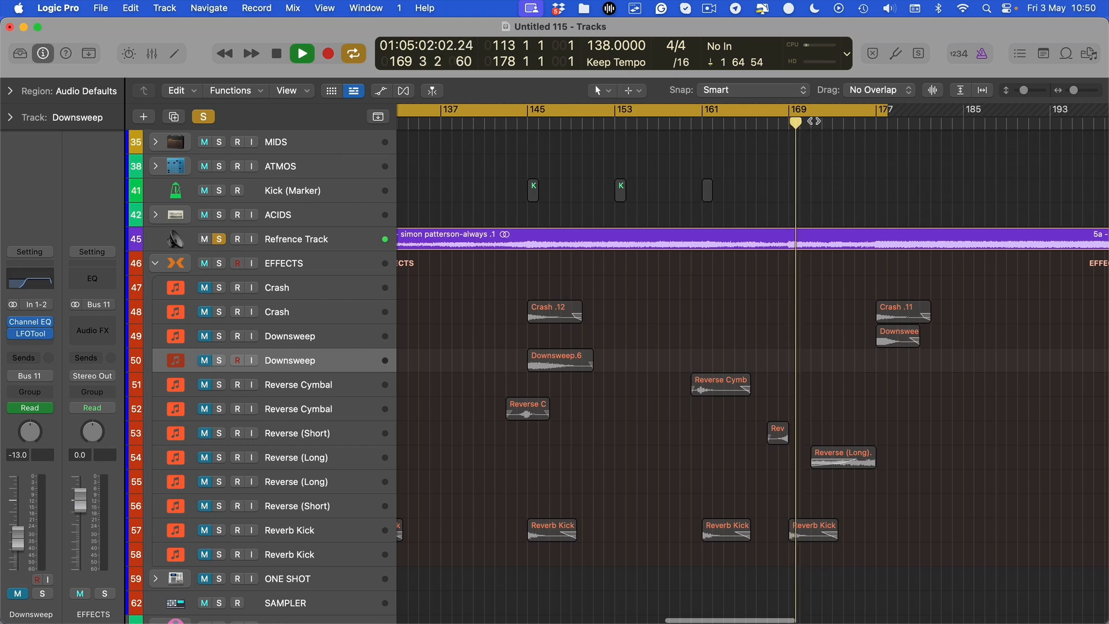
scroll(799, 203, down, 3)
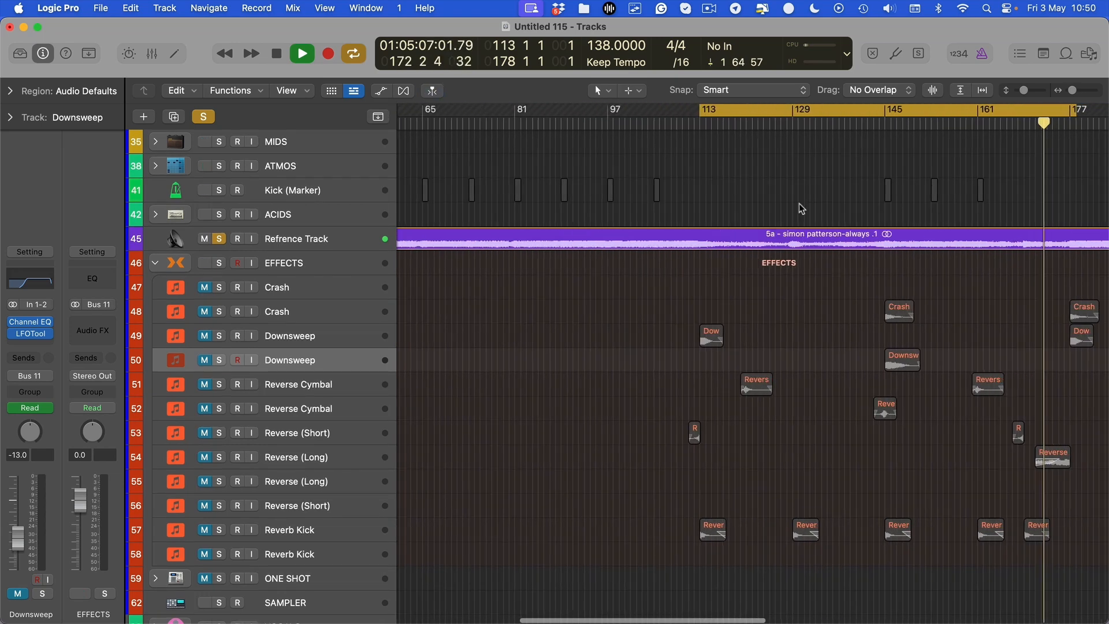
Step: Move the Refrence Track to the start of the track list, directly above the KICK stack
scroll(799, 204, right, 10)
click(292, 241)
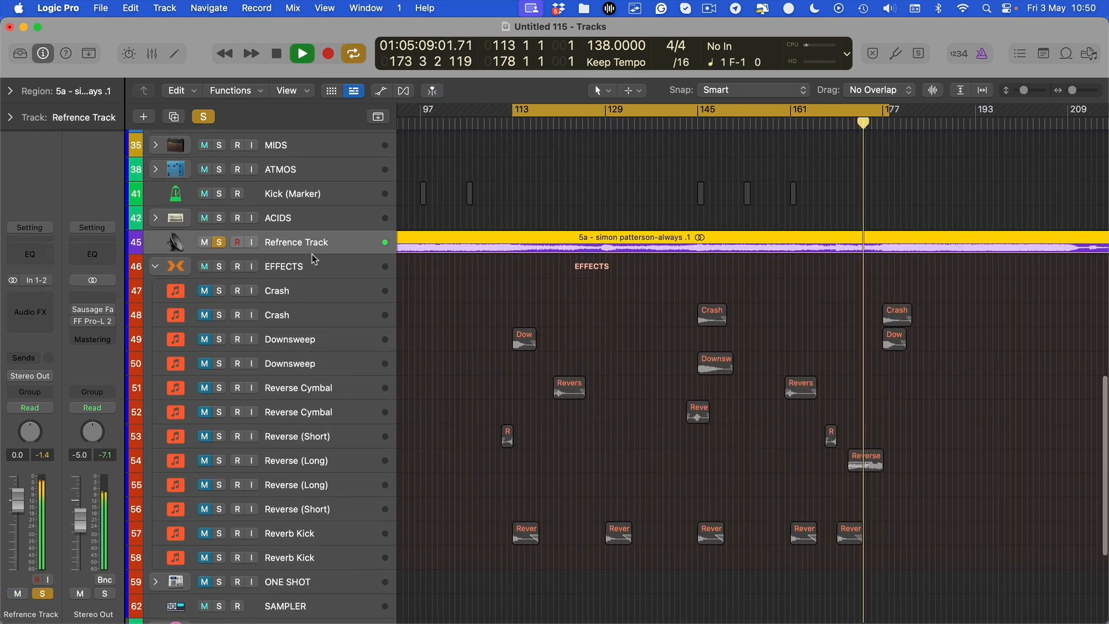
scroll(304, 404, down, 3)
scroll(304, 404, up, 10)
drag(304, 564, 333, 148)
scroll(611, 283, down, 5)
scroll(797, 294, right, 3)
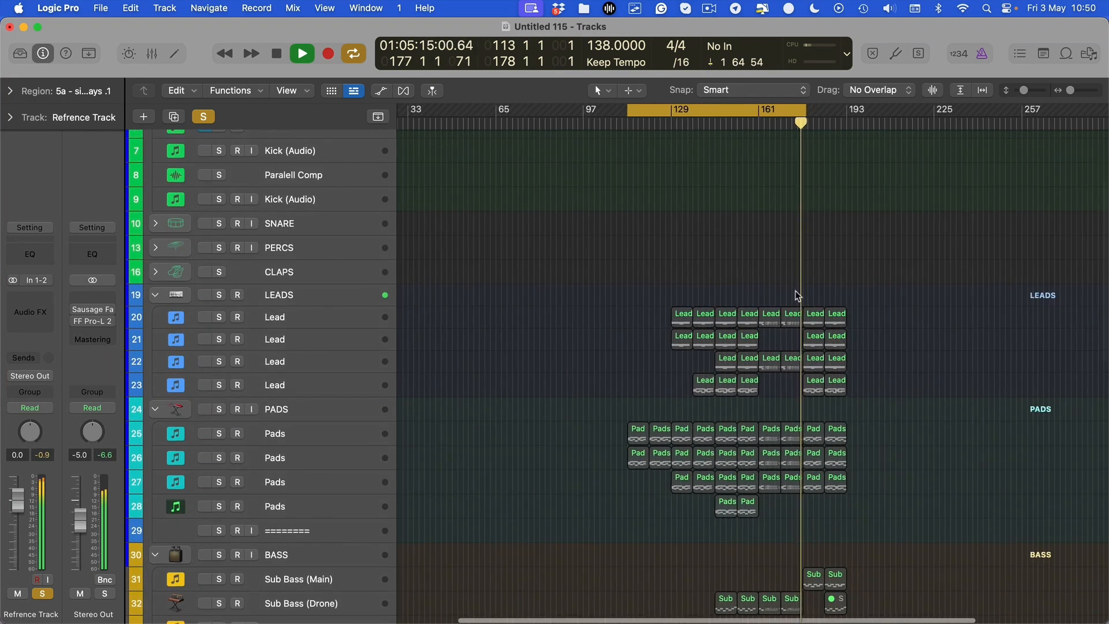
Step: Stop playback and turn off solo mode so the reference track is no longer soloed
scroll(788, 300, down, 12)
scroll(786, 300, up, 10)
scroll(628, 341, down, 5)
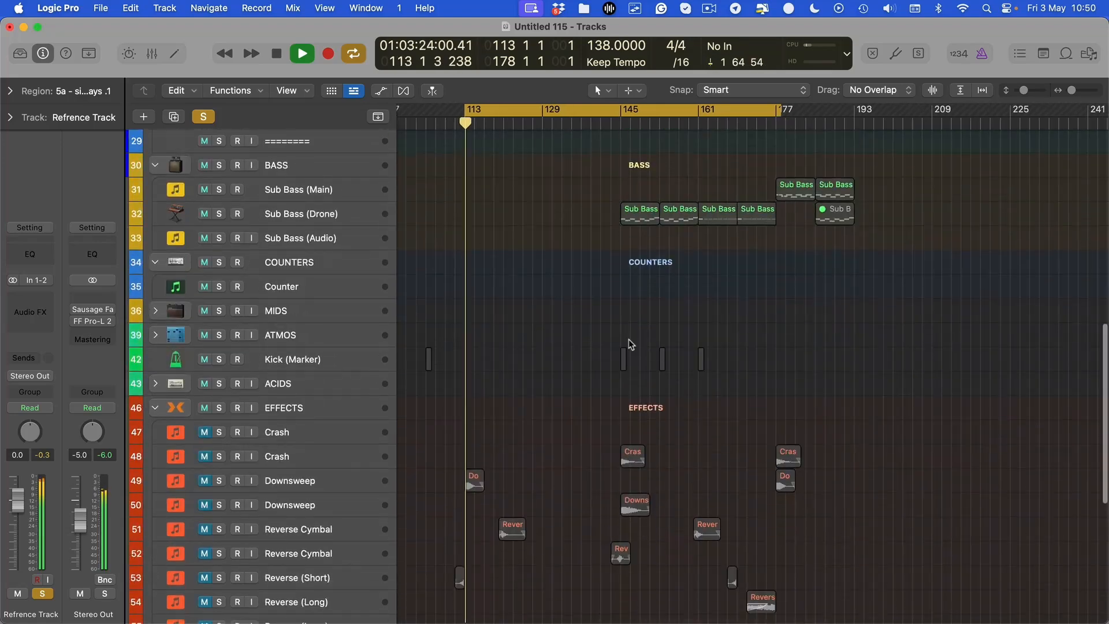
key(space)
click(205, 118)
scroll(614, 289, down, 10)
key(super+Up)
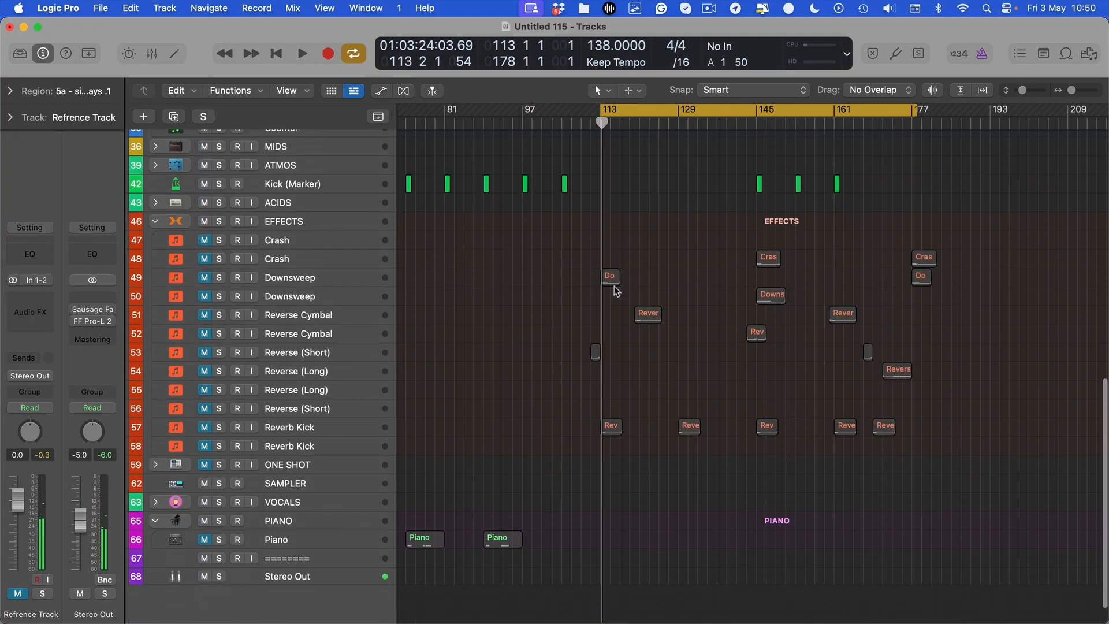
Step: Copy an eight-bar Kick region on track 4 to bar 113, directly after the existing Kick regions
scroll(614, 289, up, 5)
scroll(430, 334, down, 6)
scroll(432, 335, up, 4)
scroll(601, 230, up, 5)
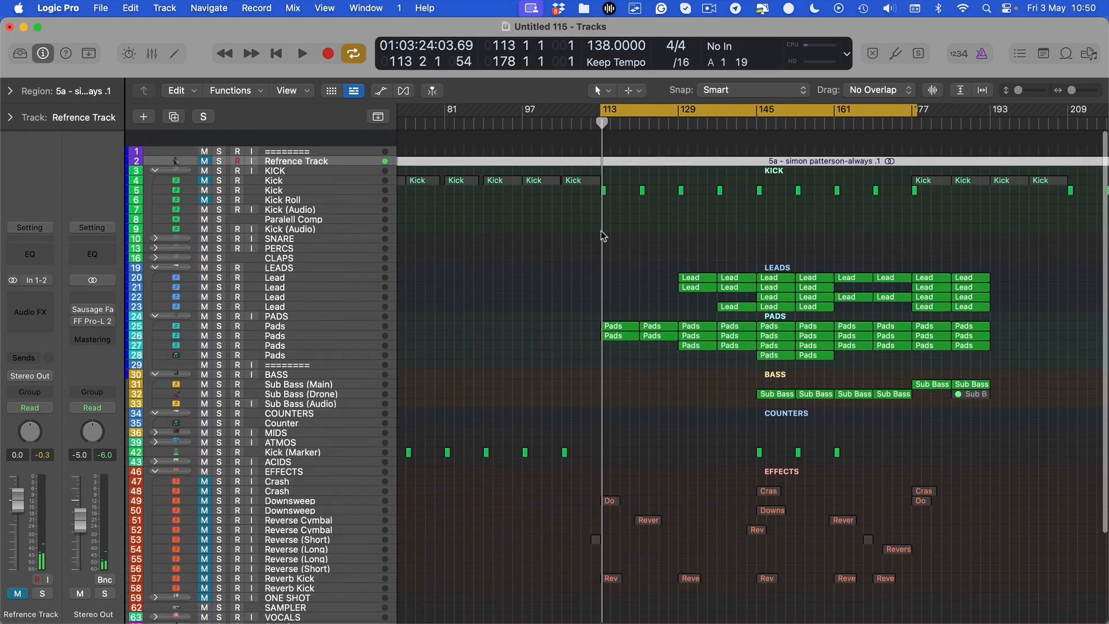
scroll(584, 234, down, 4)
scroll(569, 254, up, 2)
scroll(563, 260, down, 3)
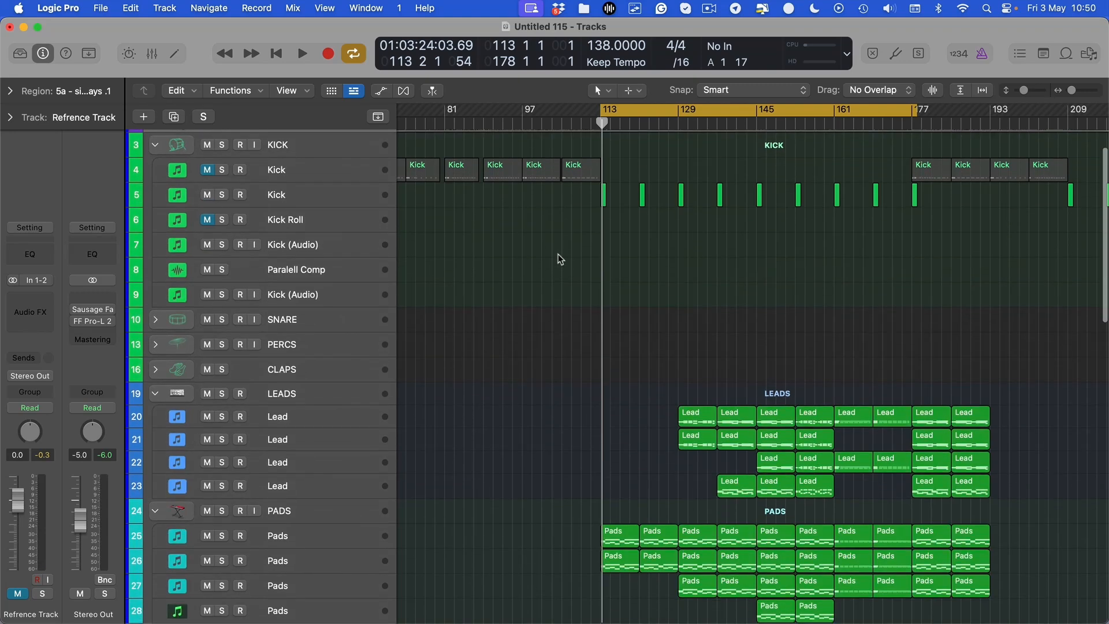
scroll(638, 180, right, 2)
scroll(589, 163, right, 3)
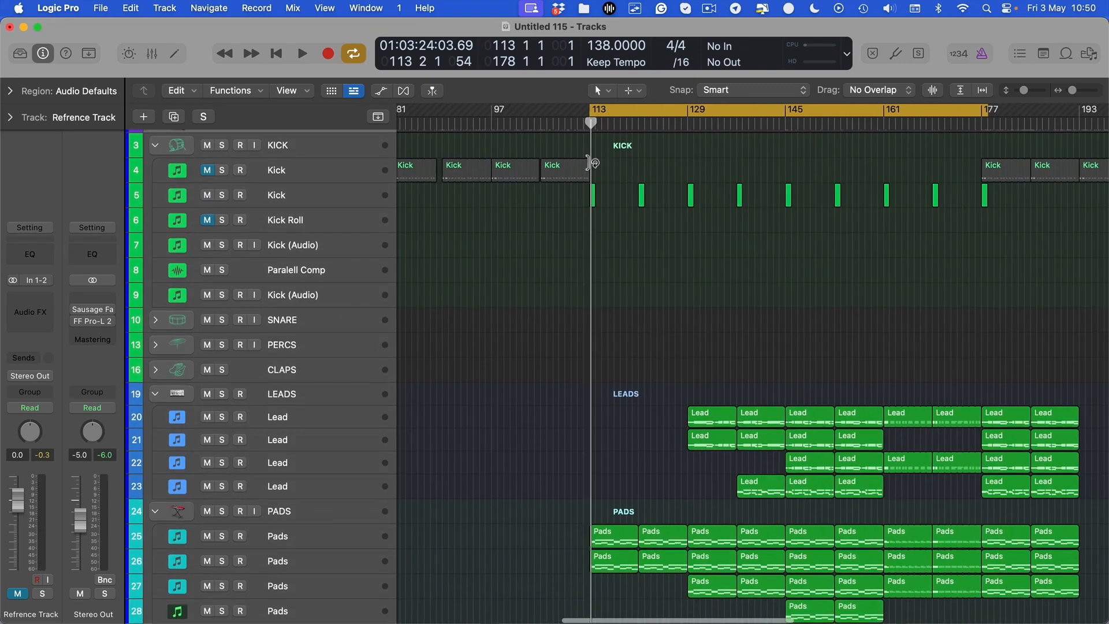
drag(501, 179, 603, 179)
scroll(670, 178, left, 2)
scroll(670, 178, left, 5)
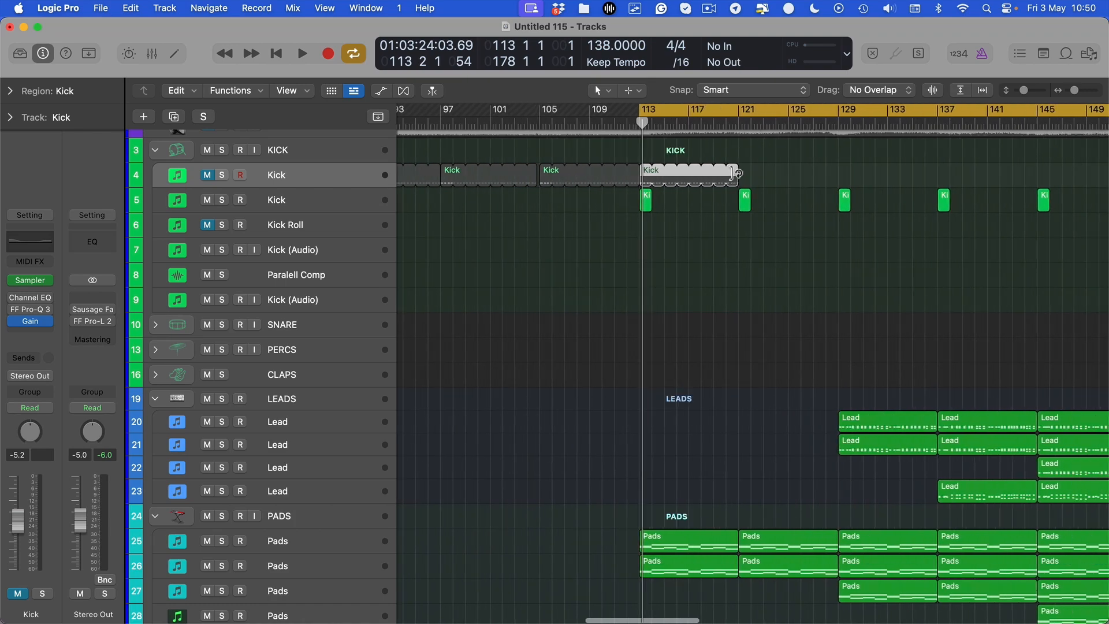
Step: Extend the Kick region on track 4 from bar 113 to bar 177 and solo that Kick track
drag(663, 167, 953, 168)
key(s)
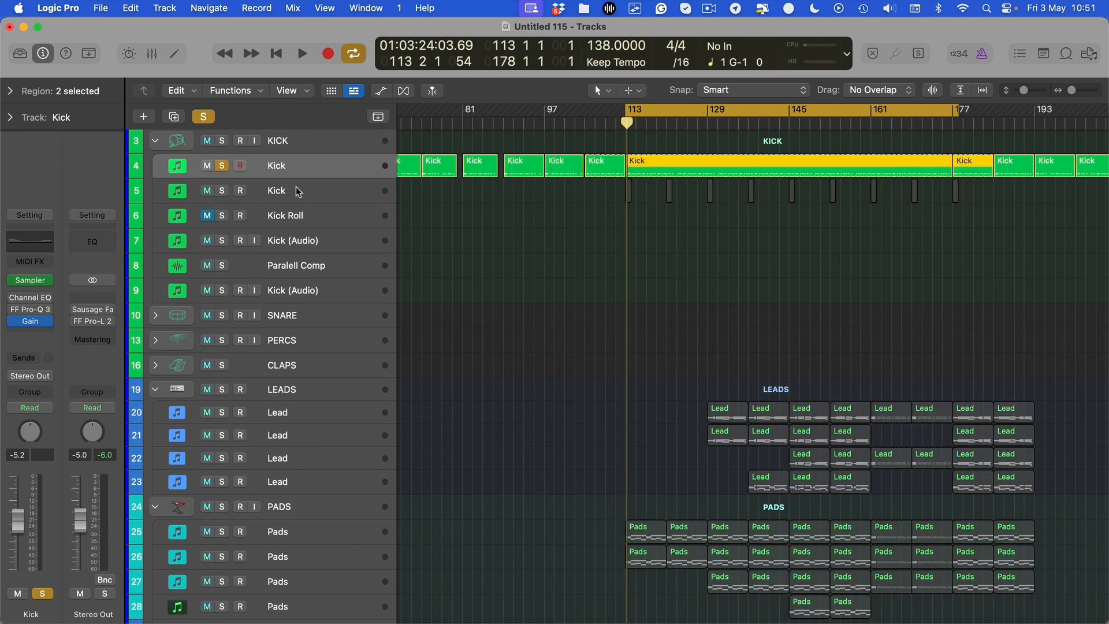
scroll(297, 188, up, 5)
click(305, 142)
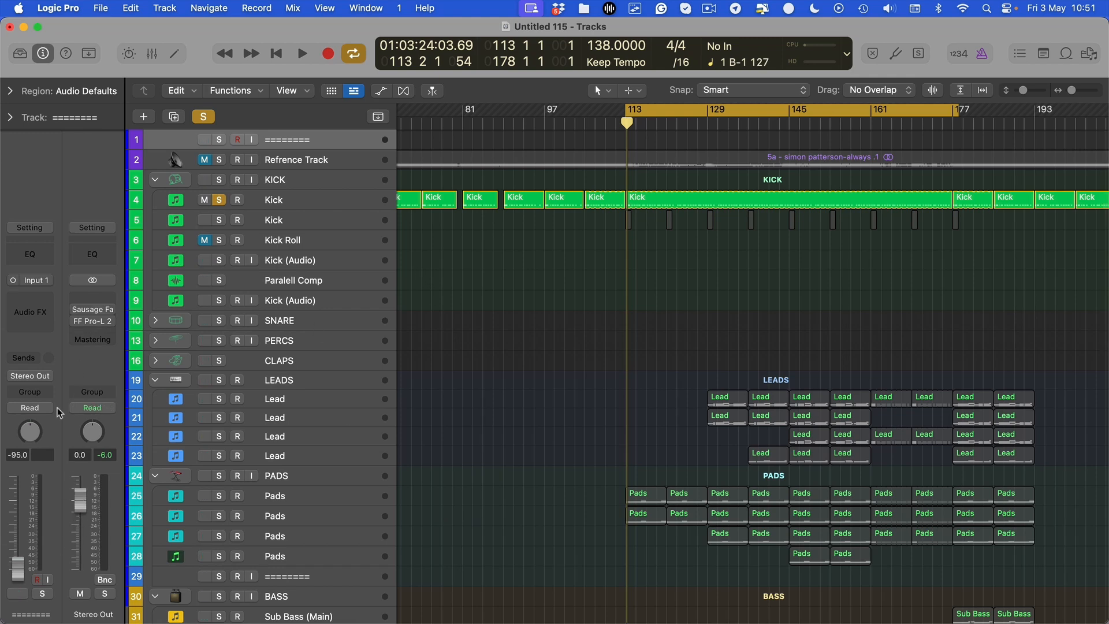
click(200, 122)
click(219, 200)
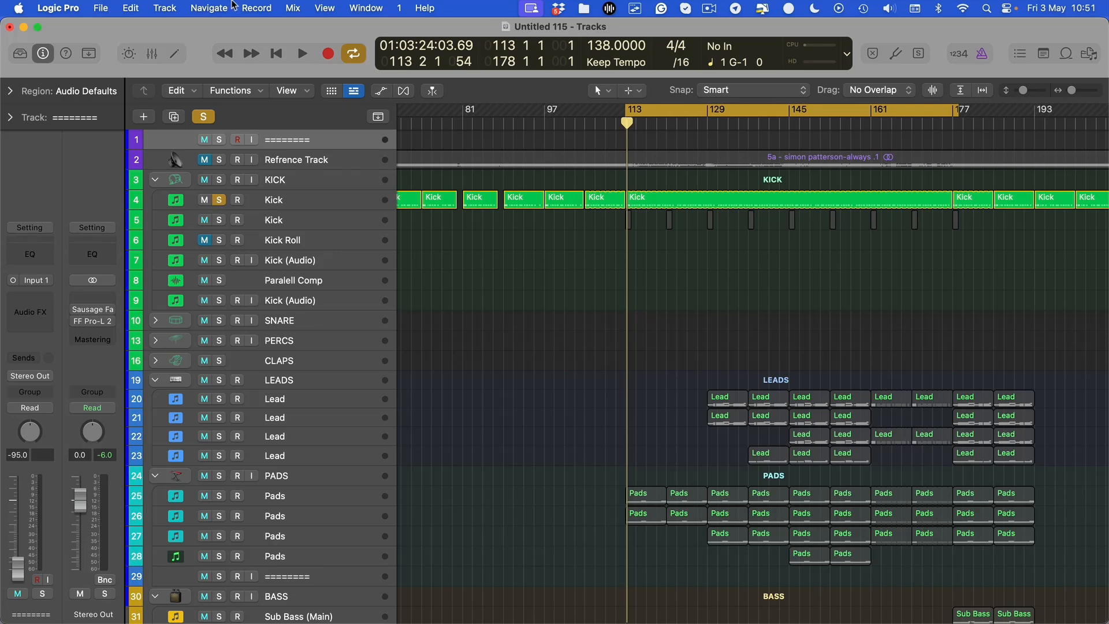
click(284, 200)
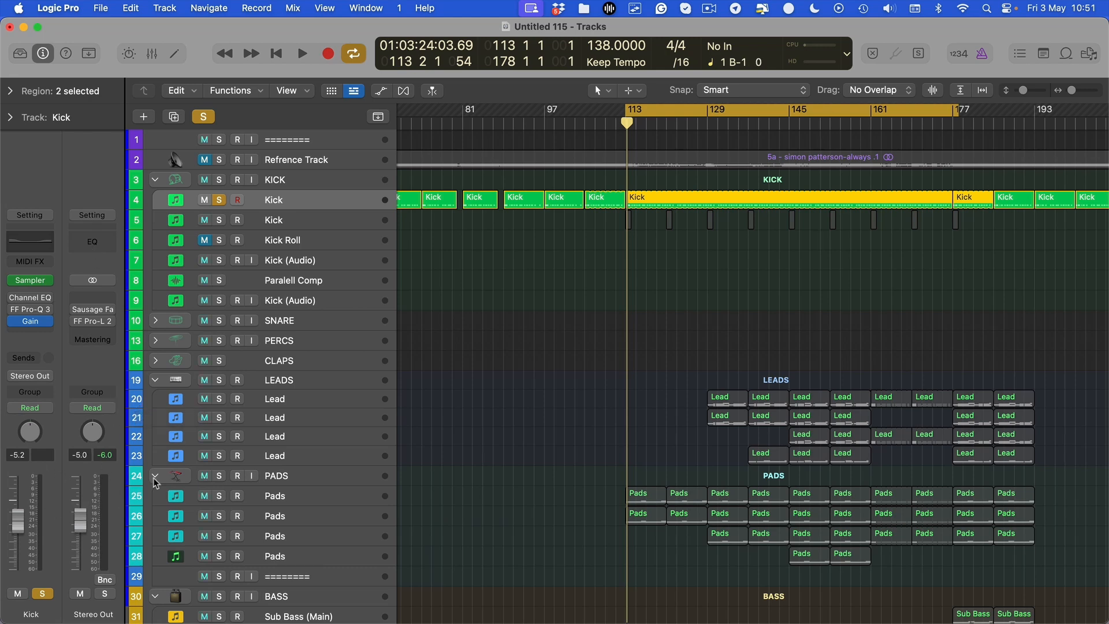
Step: Audition the soloed Kick track from bar 113 to check its level
scroll(526, 239, right, 2)
scroll(526, 243, up, 5)
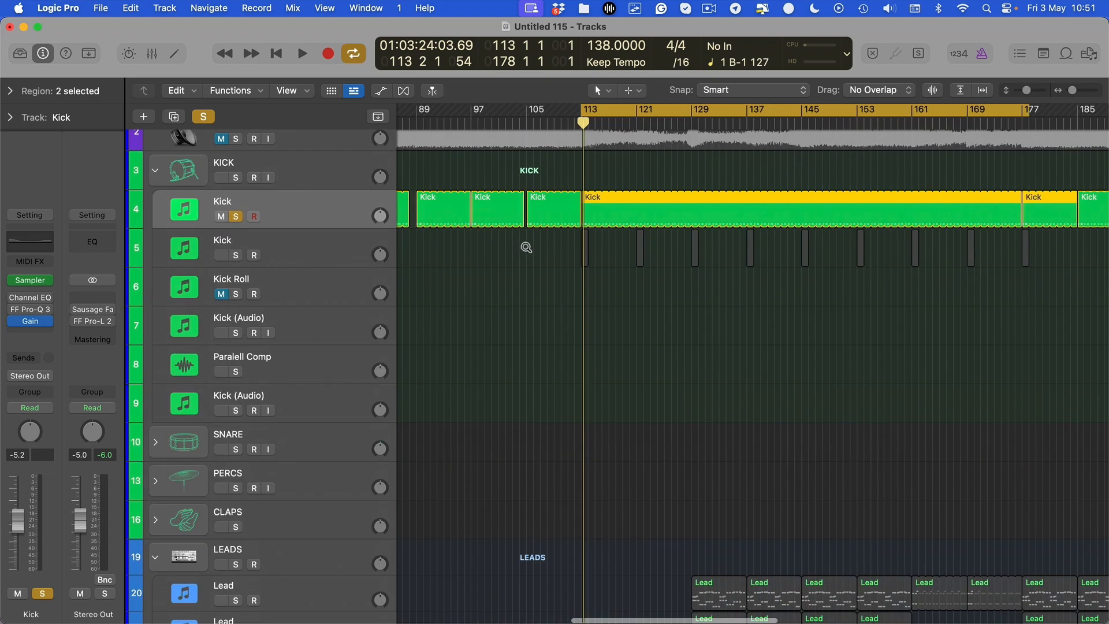
scroll(532, 307, up, 5)
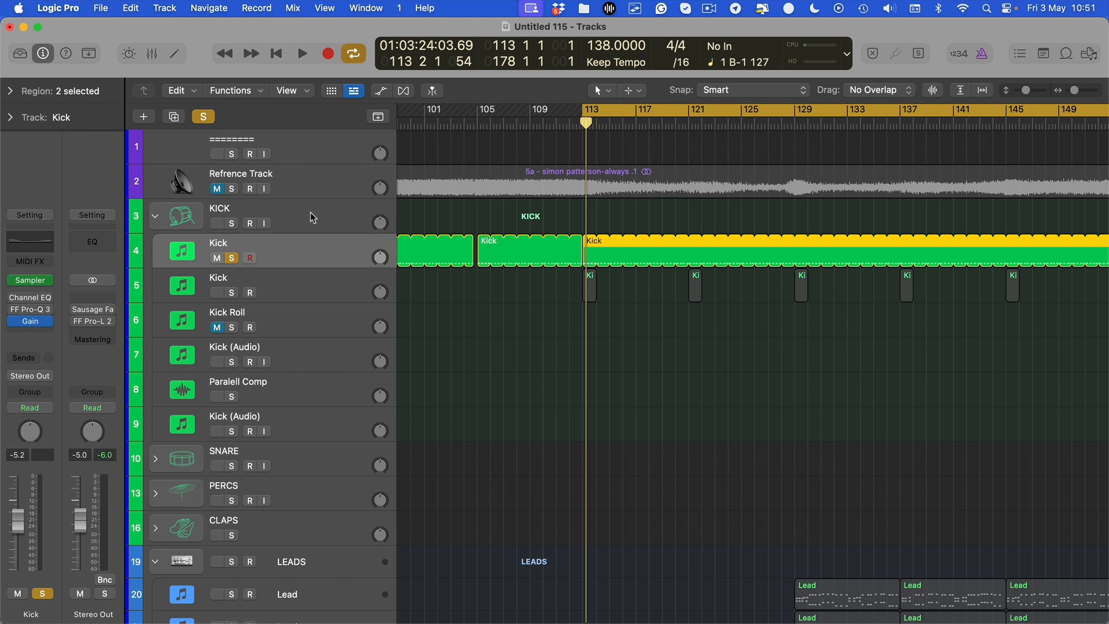
scroll(601, 289, right, 3)
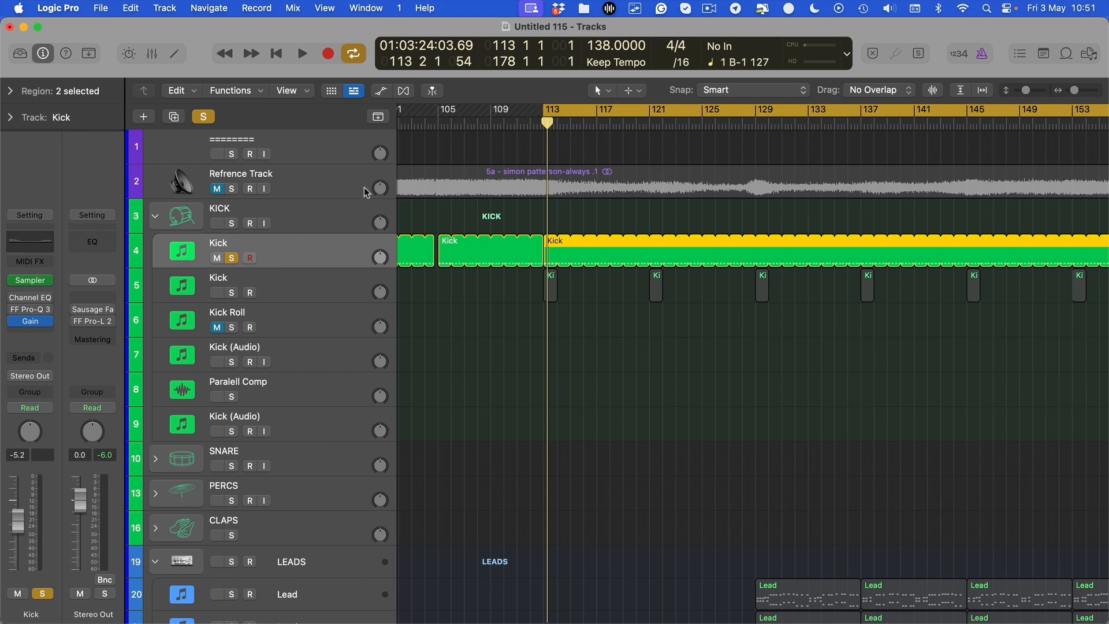
key(space)
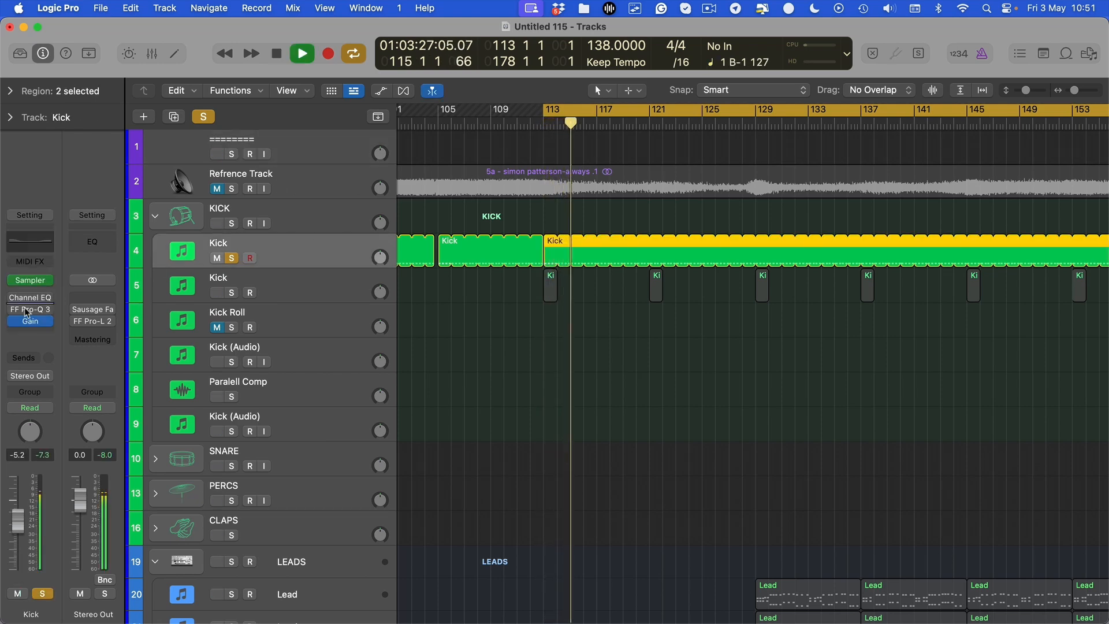
key(space)
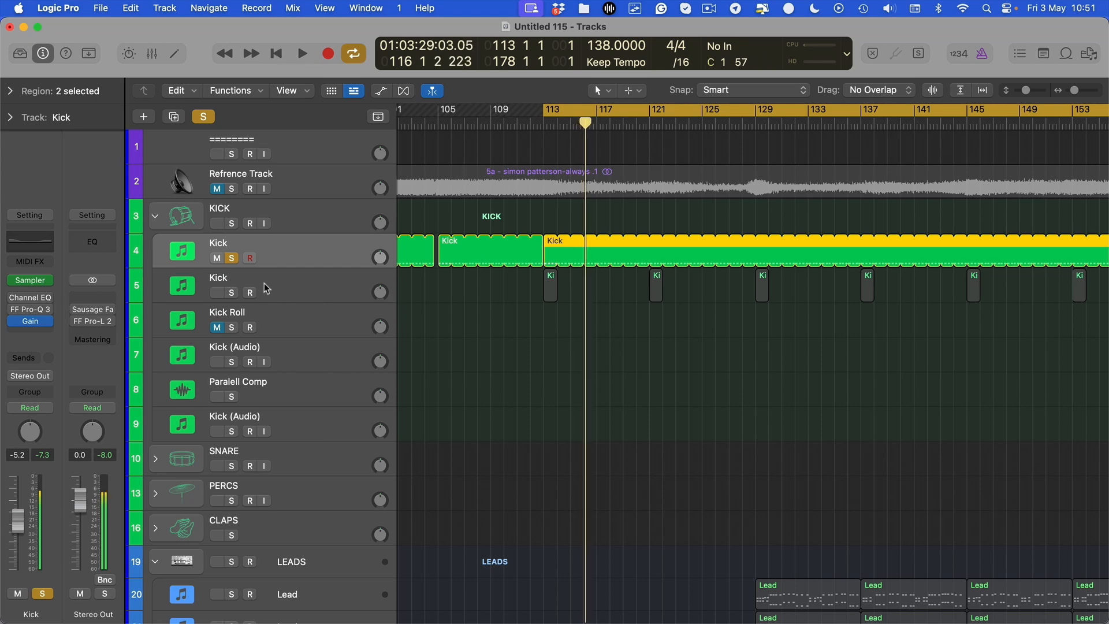
Step: Lower the Stereo Out level to -5.0 dB and briefly replay the soloed kick from bar 113
scroll(639, 290, up, 3)
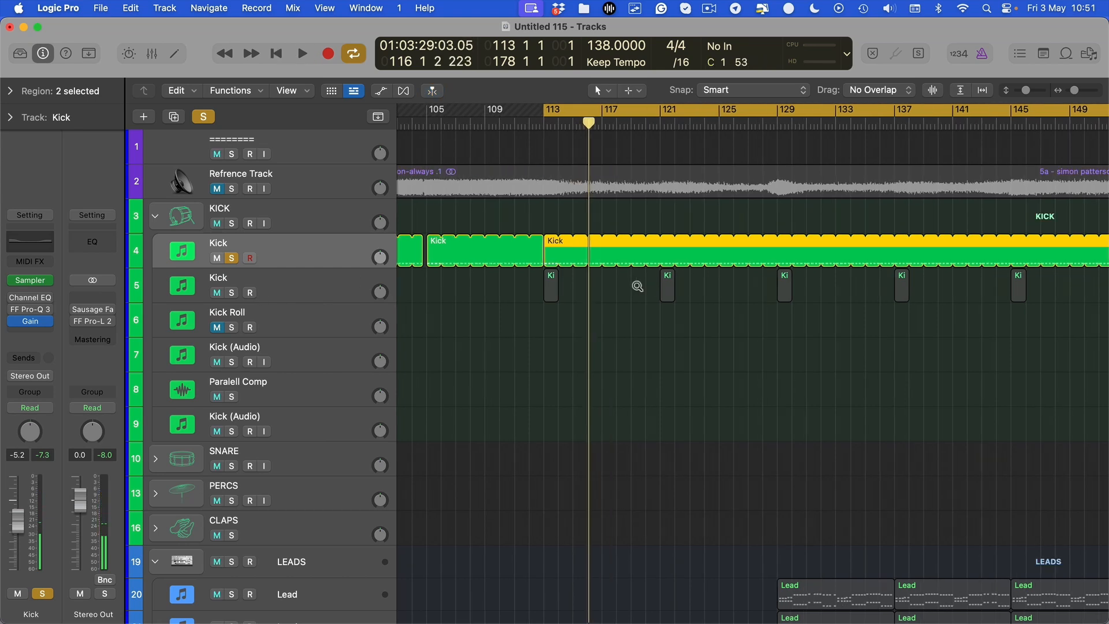
scroll(281, 265, up, 1)
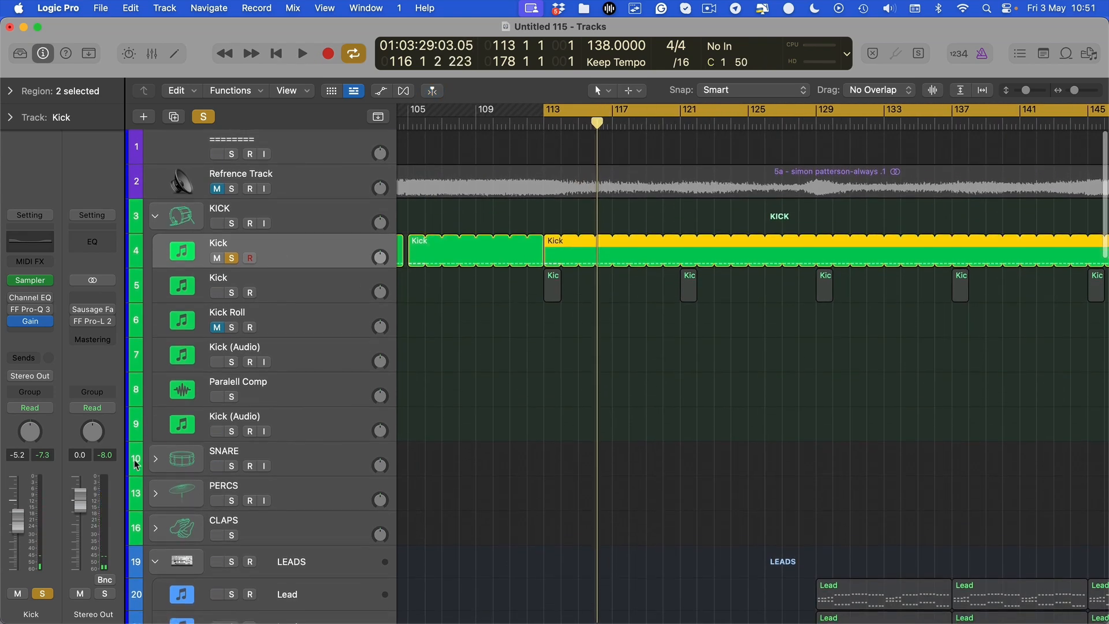
scroll(146, 603, left, 1)
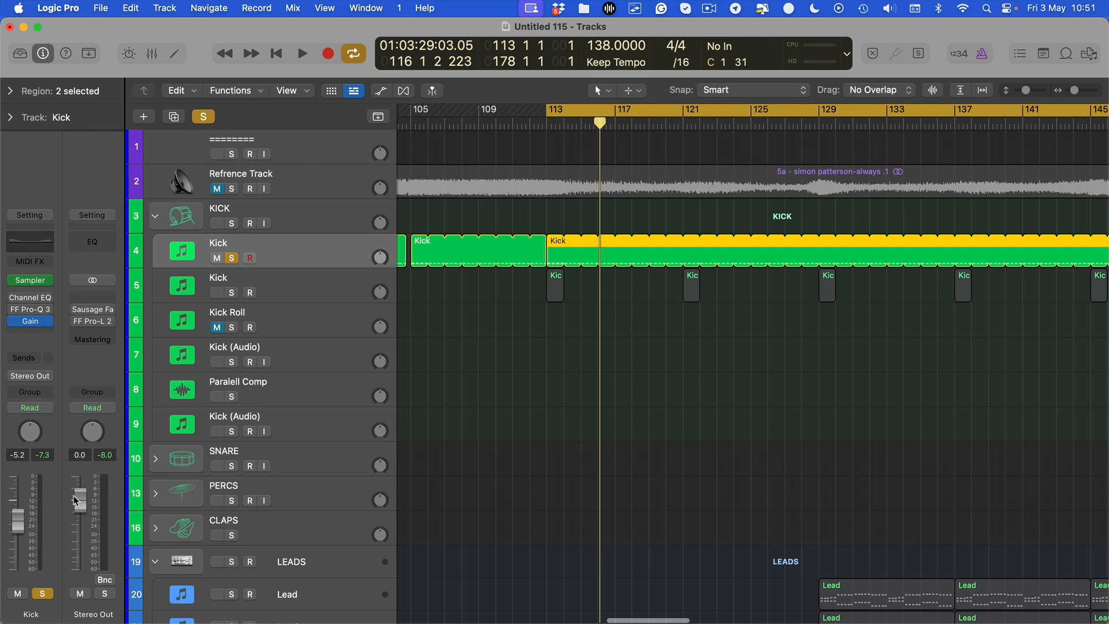
drag(74, 496, 79, 525)
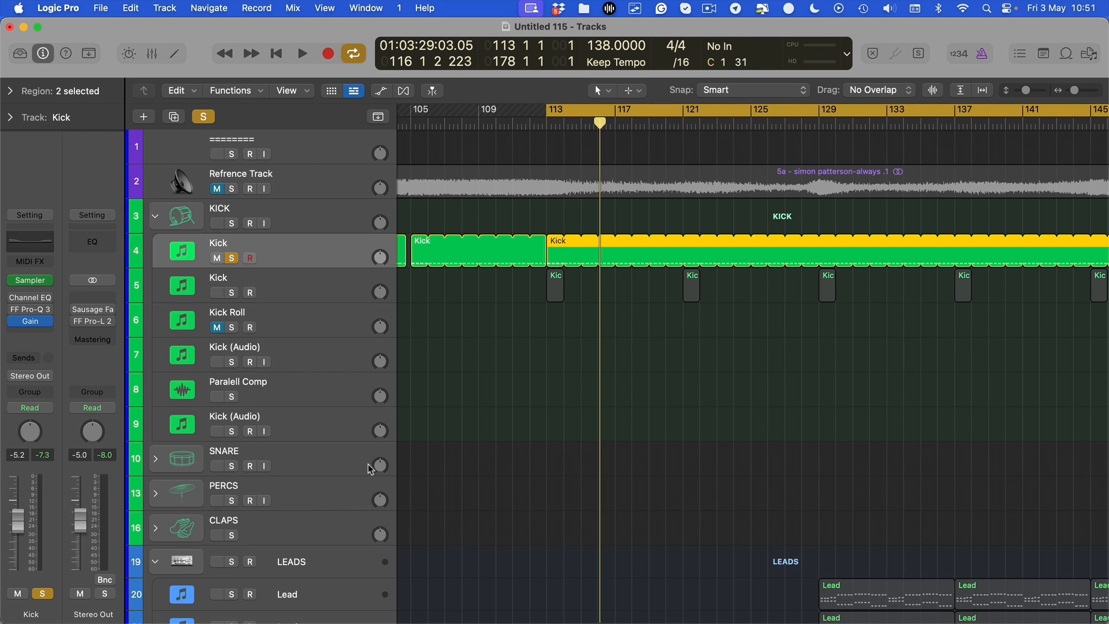
key(shift+space)
key(space)
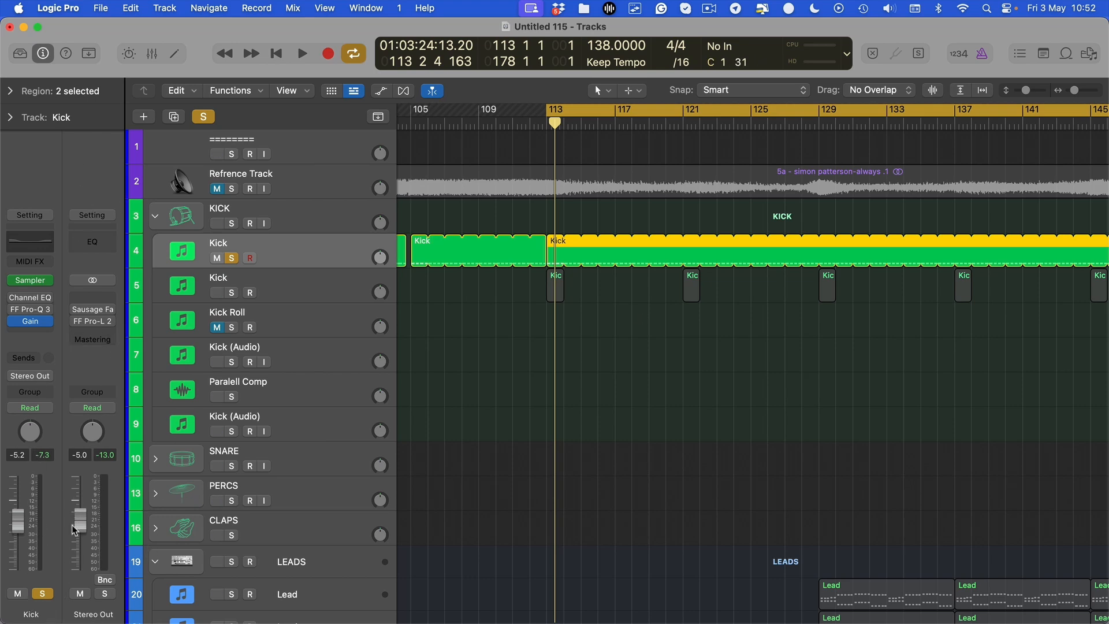
Step: Solo the Downsweep on track 49 in the EFFECTS stack and set its level to -11.0 dB during playback
scroll(322, 569, down, 20)
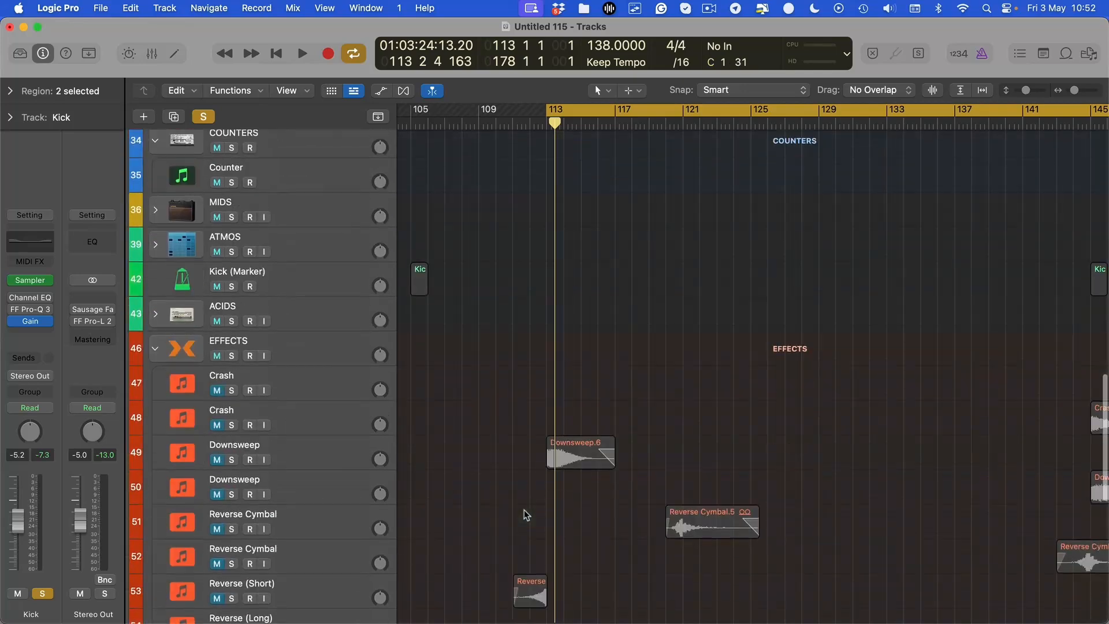
scroll(522, 513, down, 2)
scroll(615, 360, down, 10)
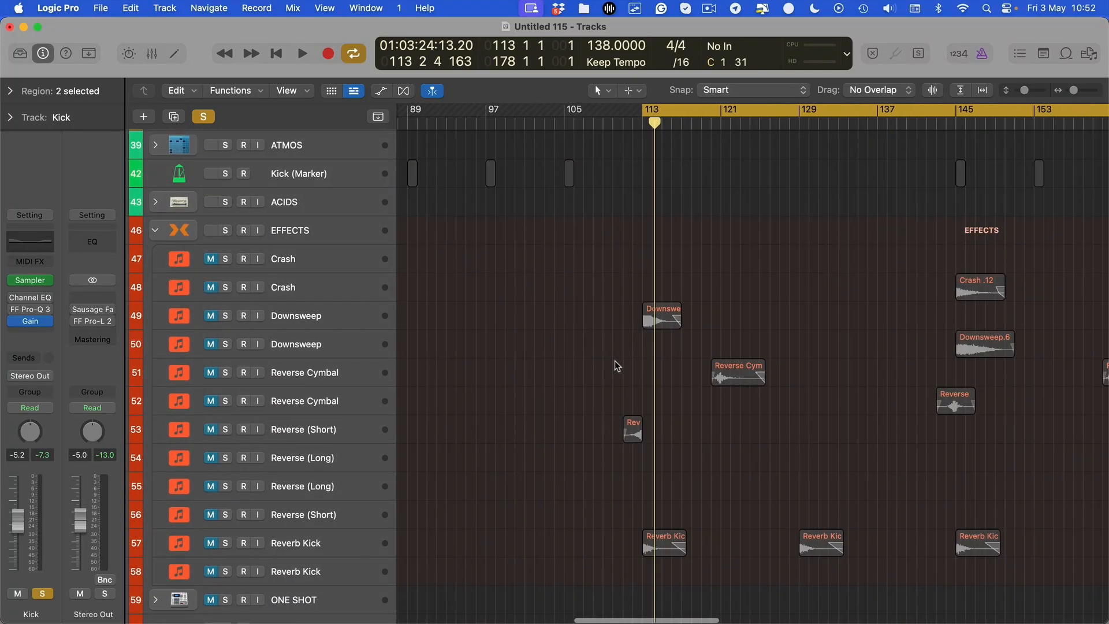
scroll(614, 361, up, 5)
scroll(203, 271, right, 2)
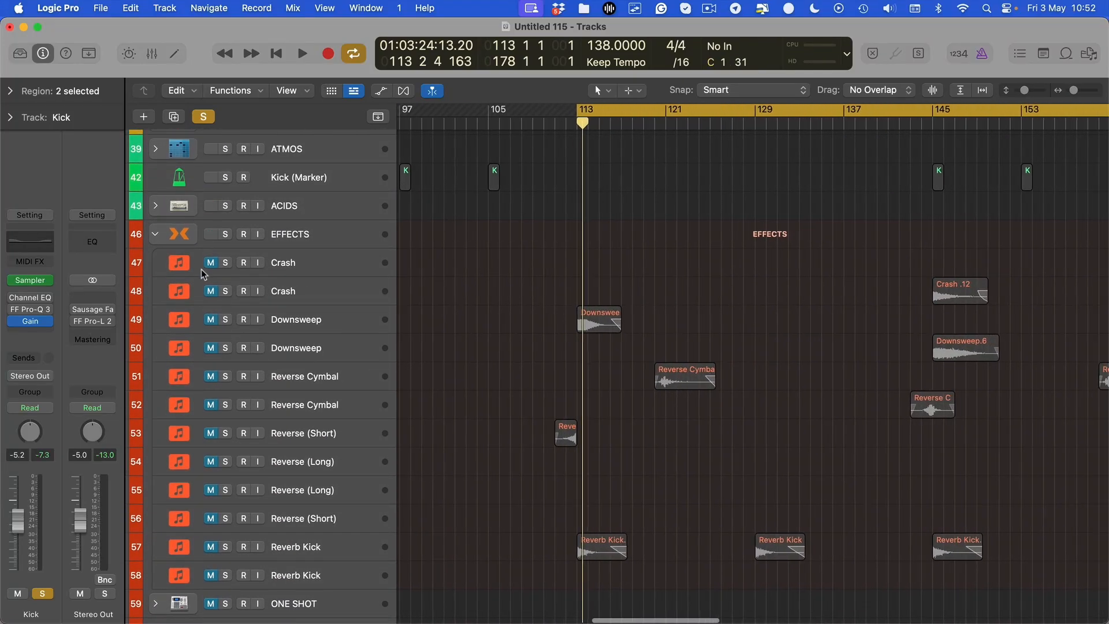
scroll(202, 268, left, 1)
scroll(247, 280, up, 15)
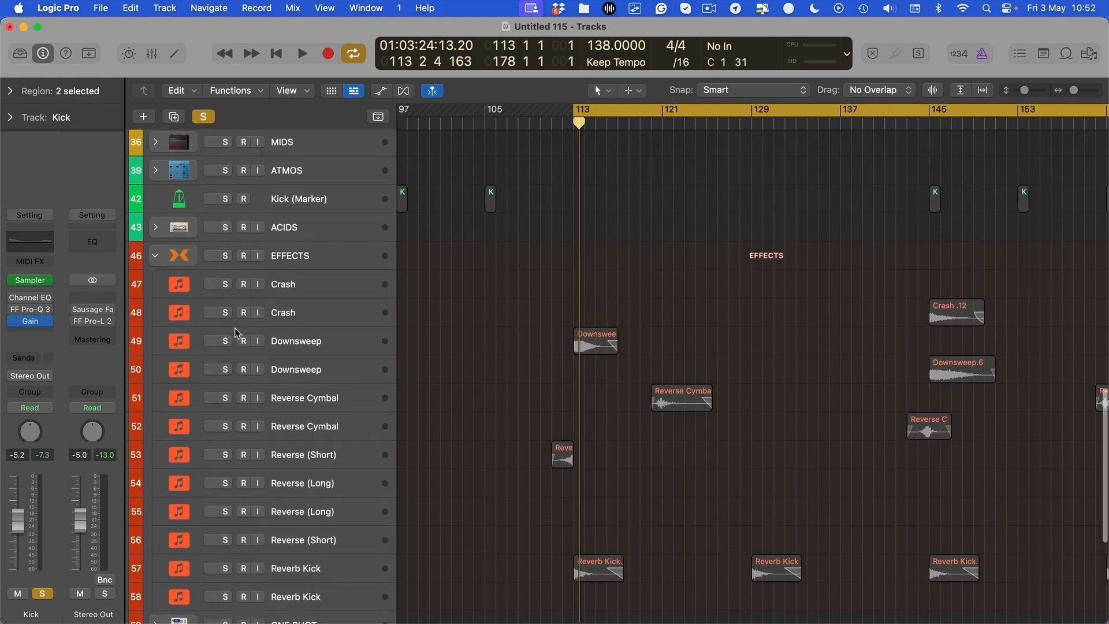
scroll(439, 271, down, 12)
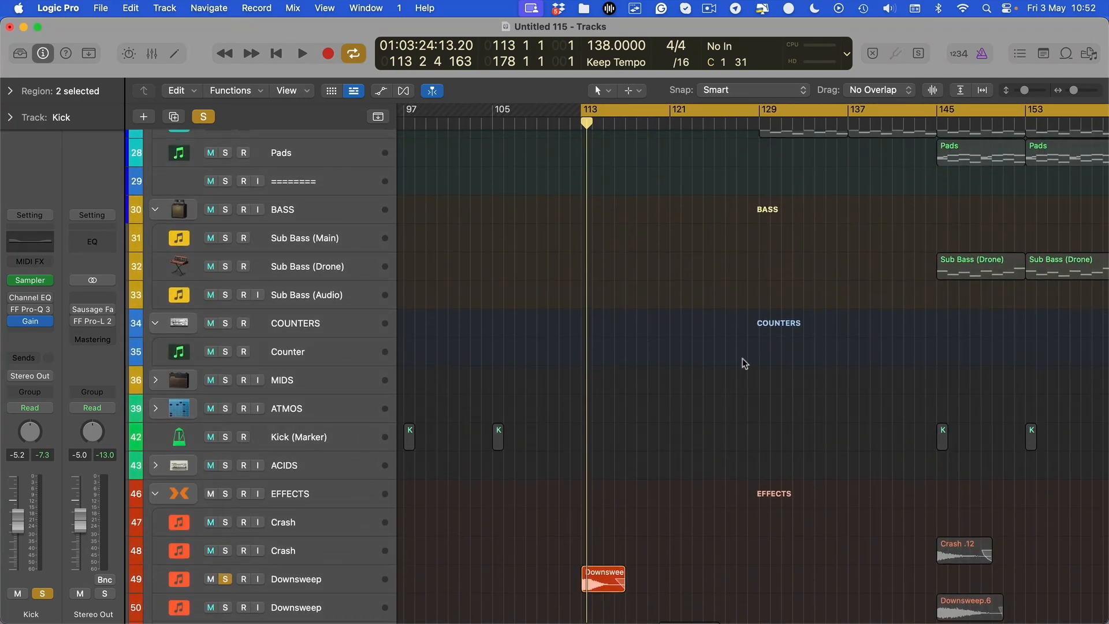
scroll(743, 358, down, 3)
click(177, 459)
key(space)
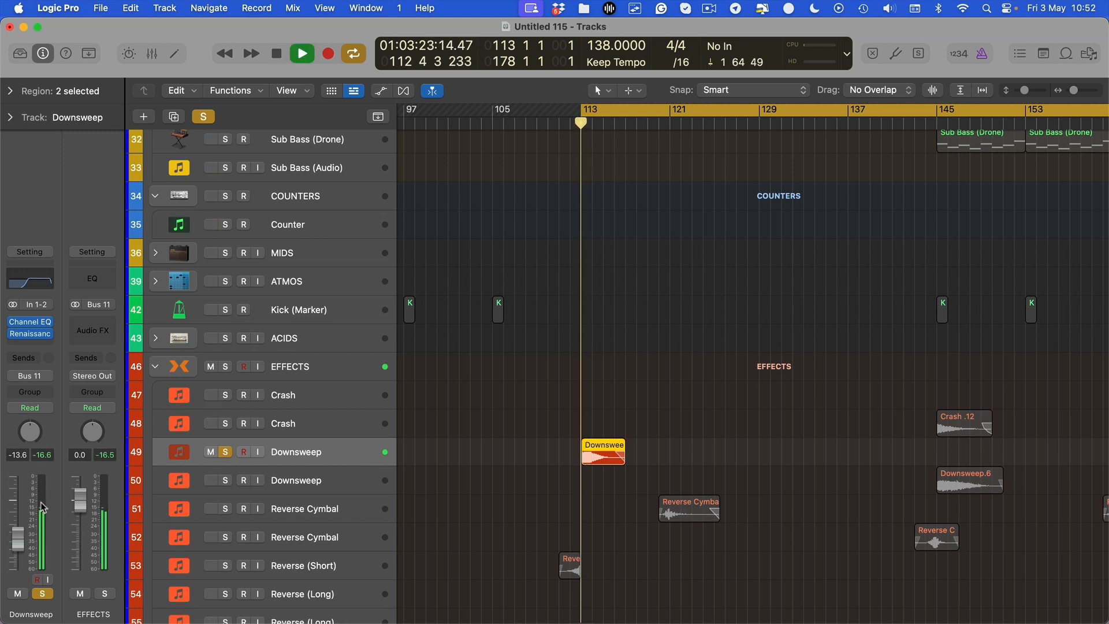
drag(13, 533, 16, 531)
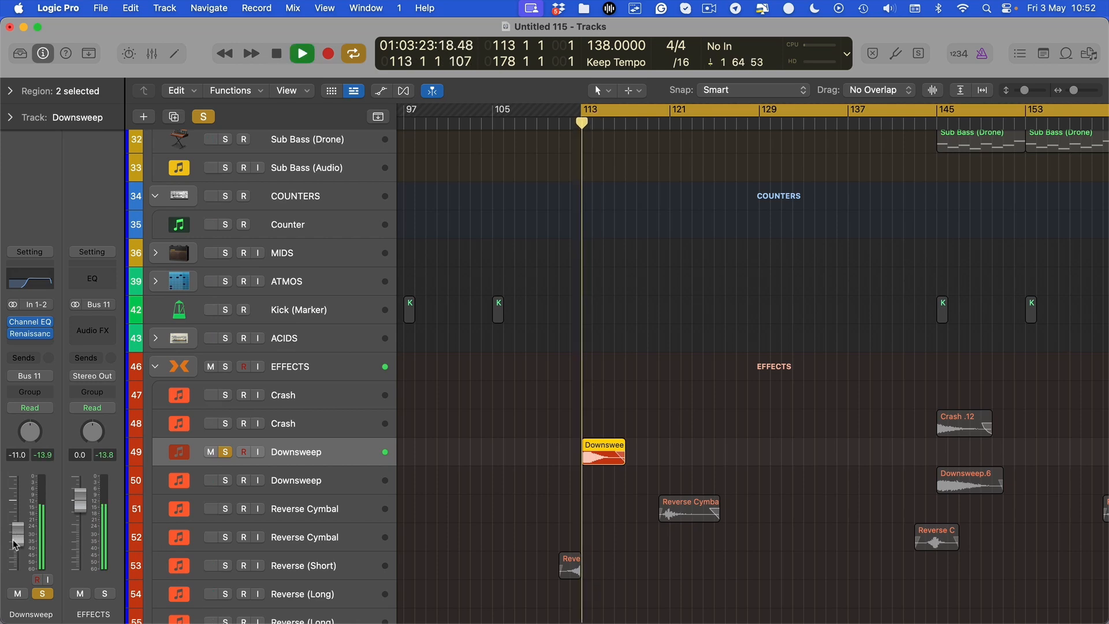
Step: Stop playback and move the start of the cycle area to bar 112
scroll(414, 506, down, 5)
key(super+Right)
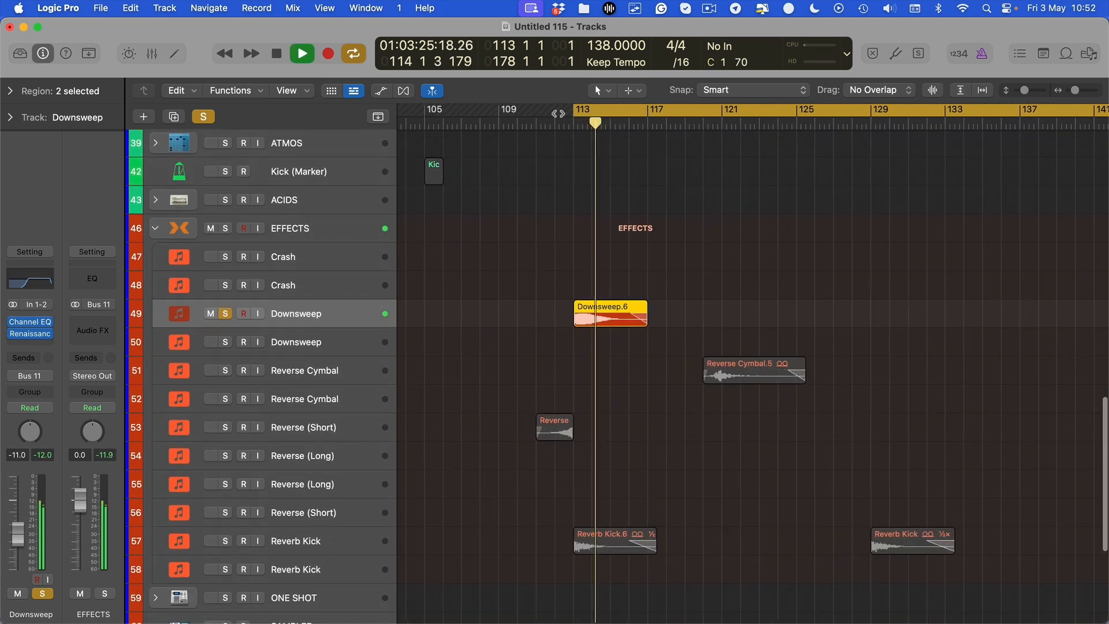
key(space)
drag(565, 109, 554, 110)
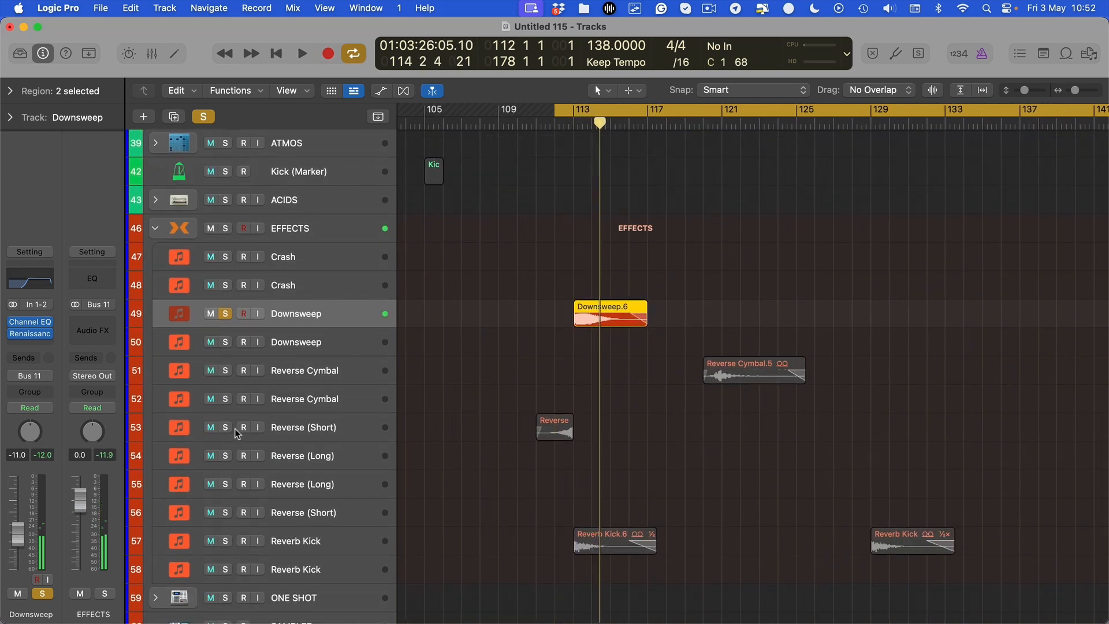
Step: Solo the Reverse (Short) on track 53, set its level to -16.0 dB and audition it from bar 112
click(276, 427)
key(space)
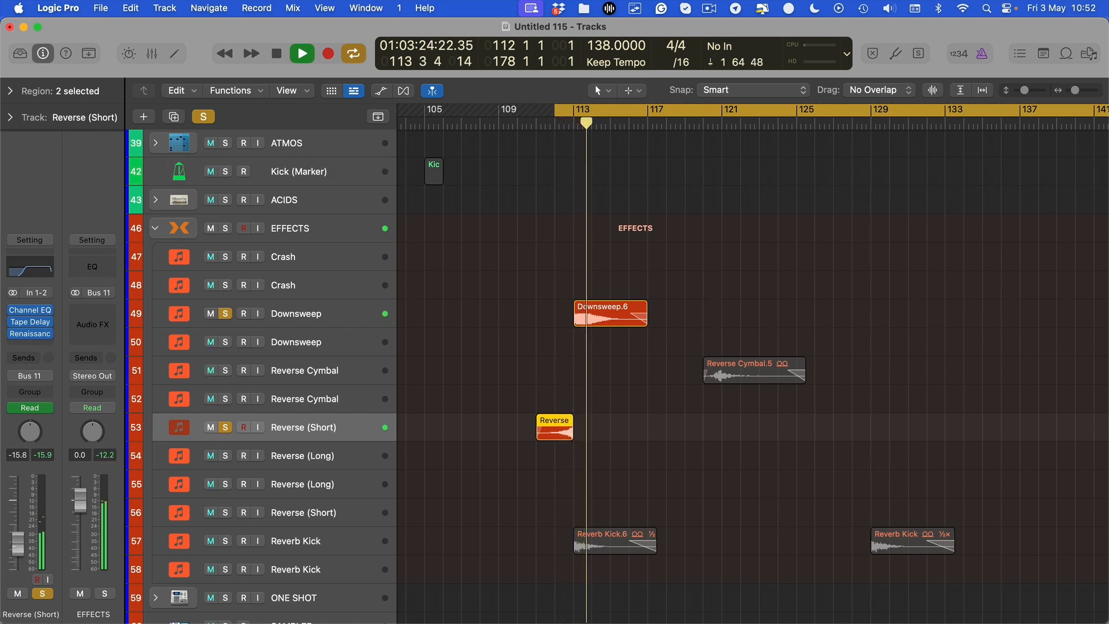
drag(23, 547, 22, 547)
key(space)
key(space)
scroll(547, 520, right, 3)
scroll(509, 508, up, 3)
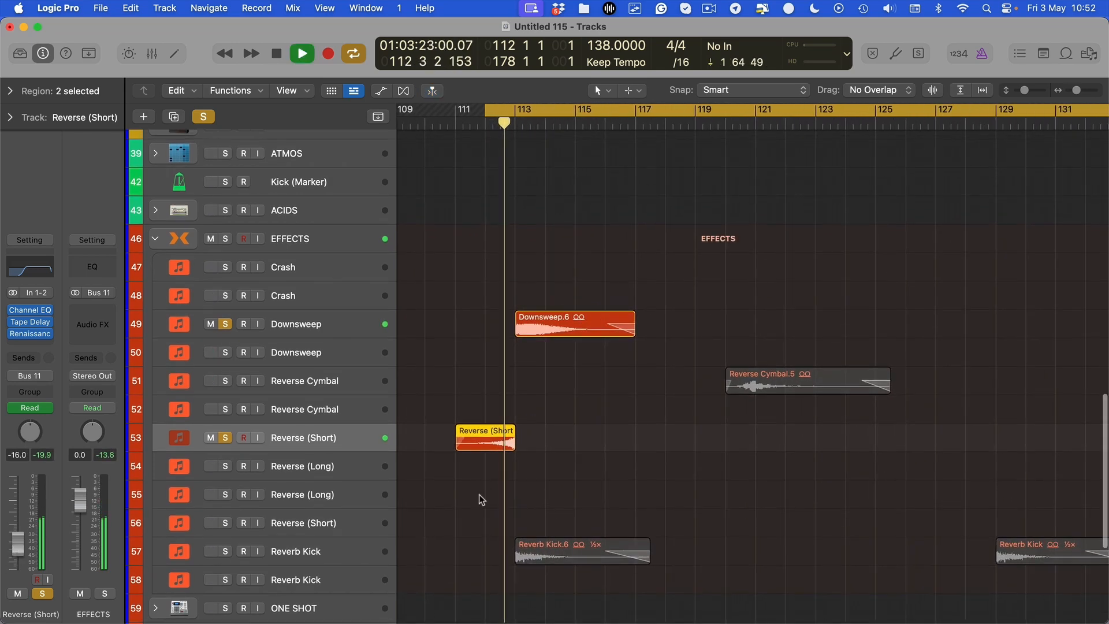
key(space)
Step: Select the Reverb Kick on track 57 to view its channel strip
click(434, 557)
scroll(218, 558, down, 1)
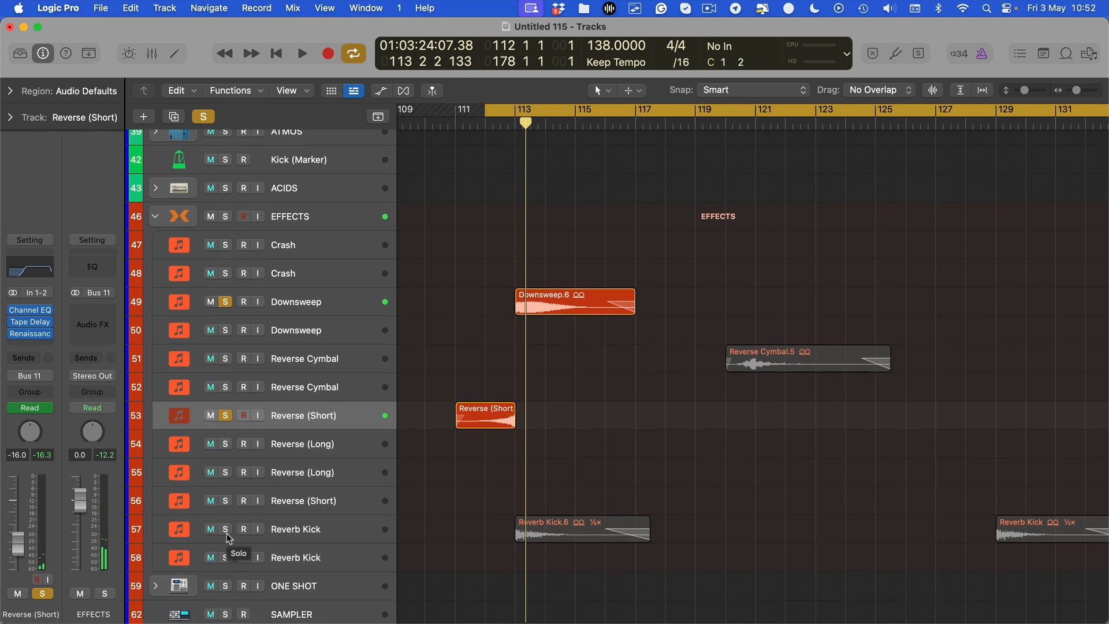
scroll(524, 446, down, 3)
key(super+Left)
scroll(478, 467, left, 1)
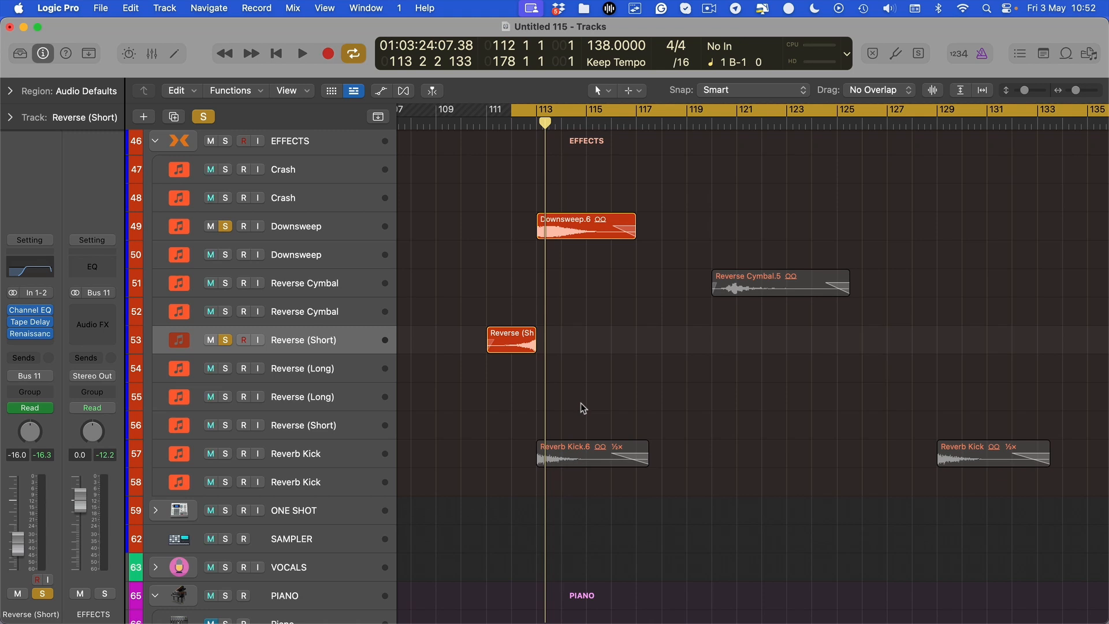
click(323, 460)
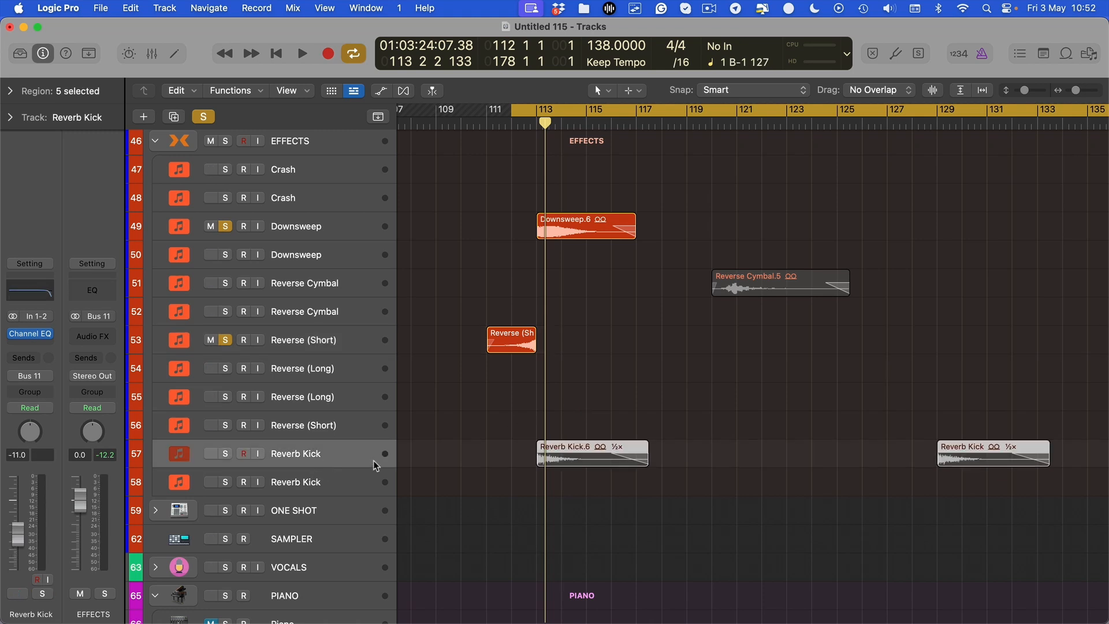
Step: Set the cycle area to bars 120 to 126 around the Reverse Cymbal region and start playback
scroll(398, 489, up, 3)
scroll(398, 489, up, 4)
scroll(659, 141, left, 1)
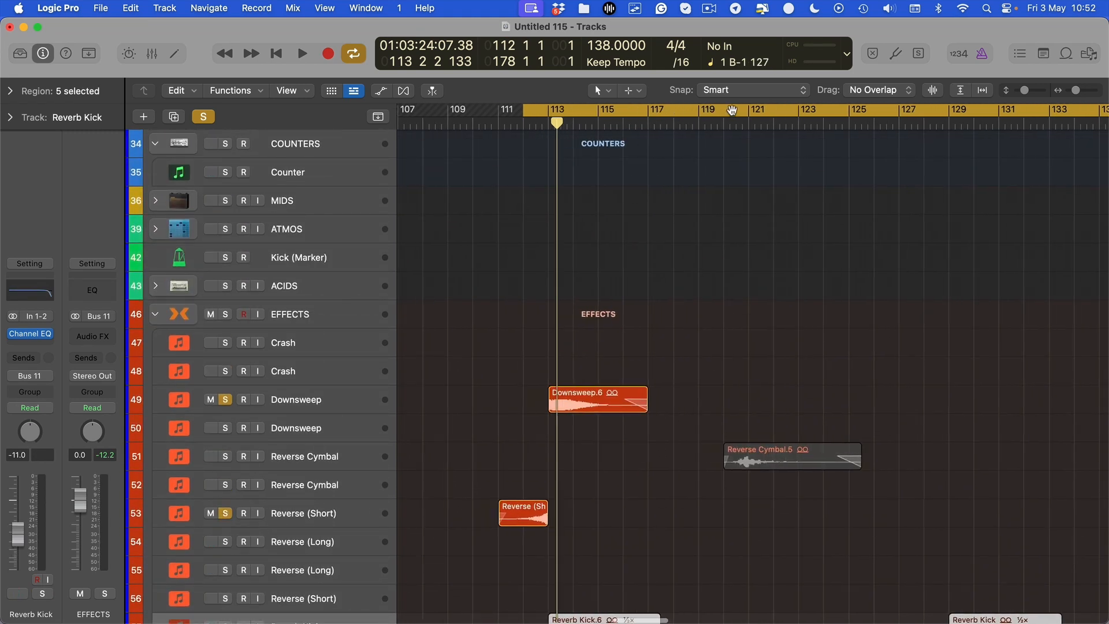
drag(731, 110, 874, 139)
key(space)
scroll(579, 428, right, 2)
Step: Solo the Reverse Cymbal on track 51, set its level to -13.0 dB and replay it
click(224, 457)
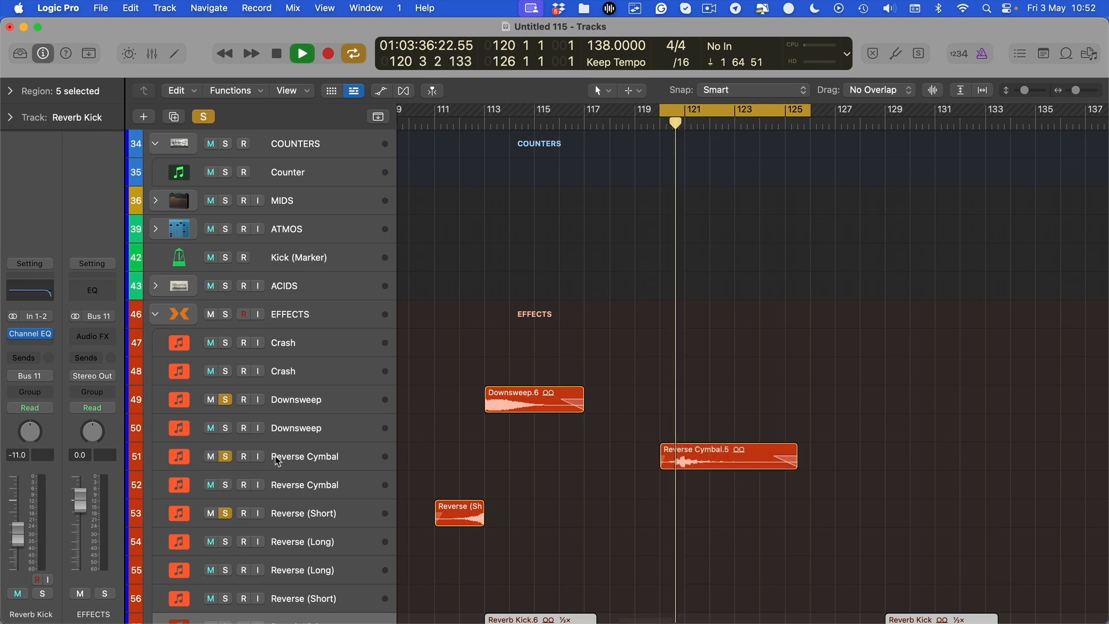
click(278, 460)
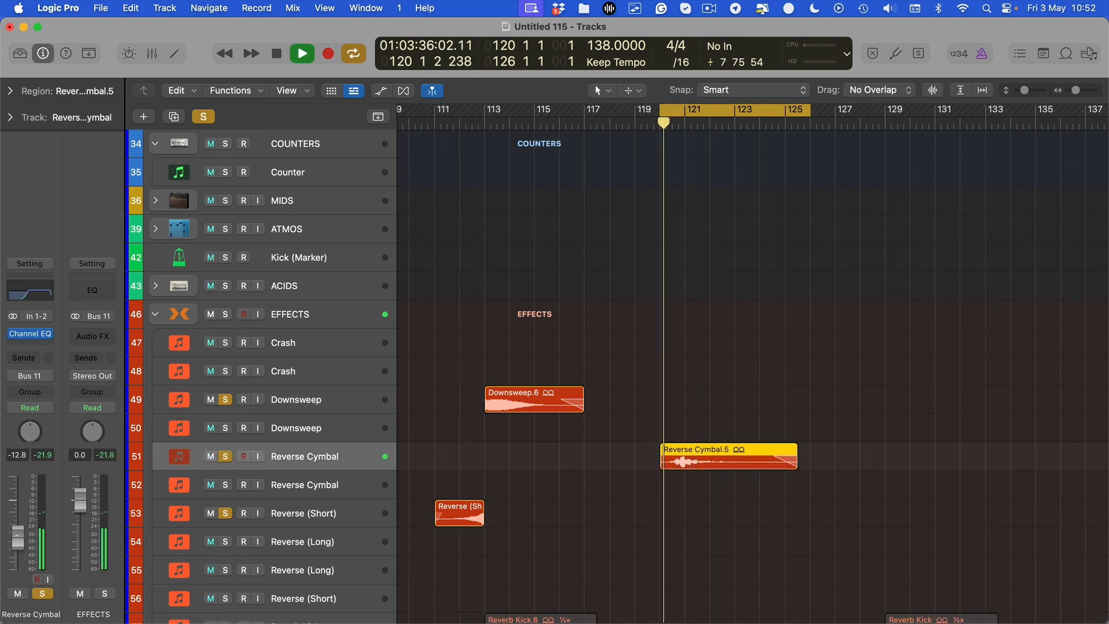
drag(17, 540, 16, 541)
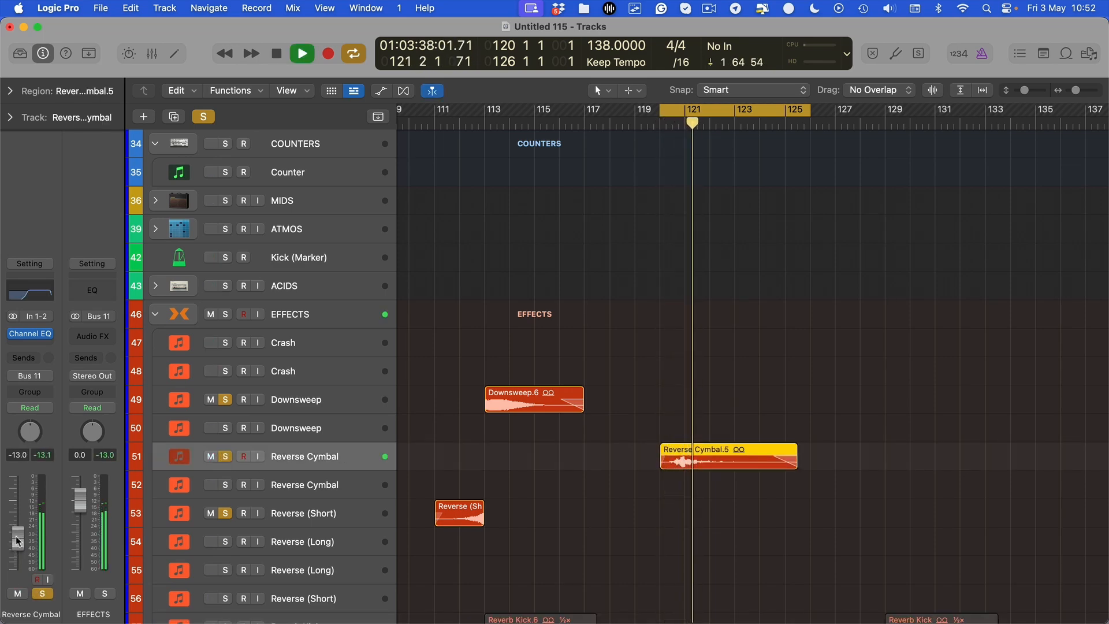
key(space)
key(space)
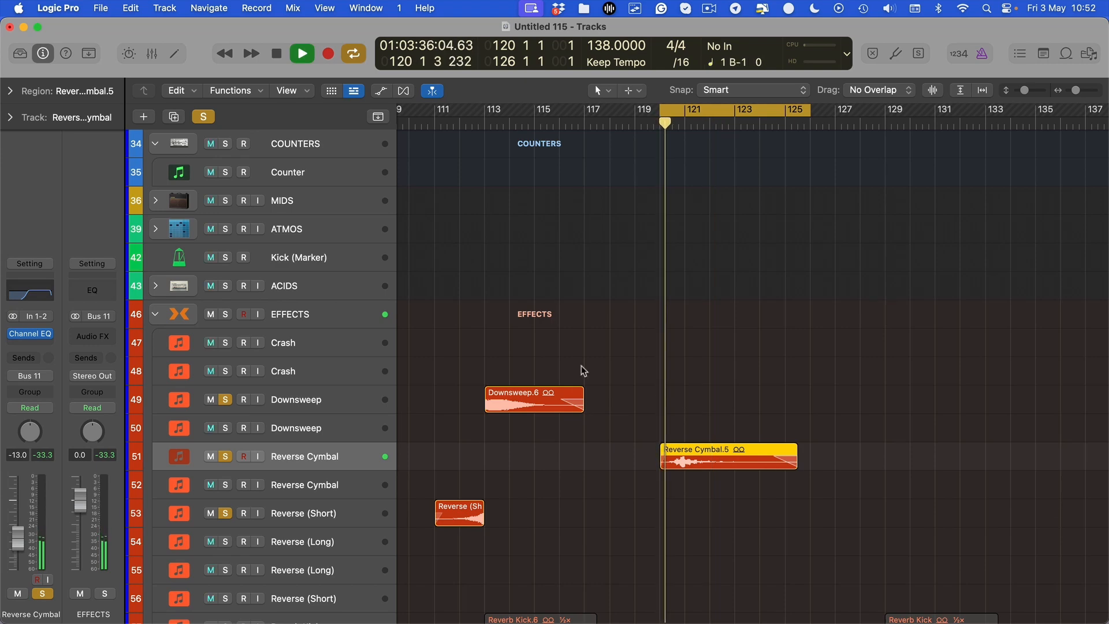
Step: Examine the EFFECTS regions from bar 113 through bar 161 and stop playback
scroll(695, 437, right, 4)
key(super+Left)
scroll(681, 457, down, 6)
scroll(775, 258, up, 2)
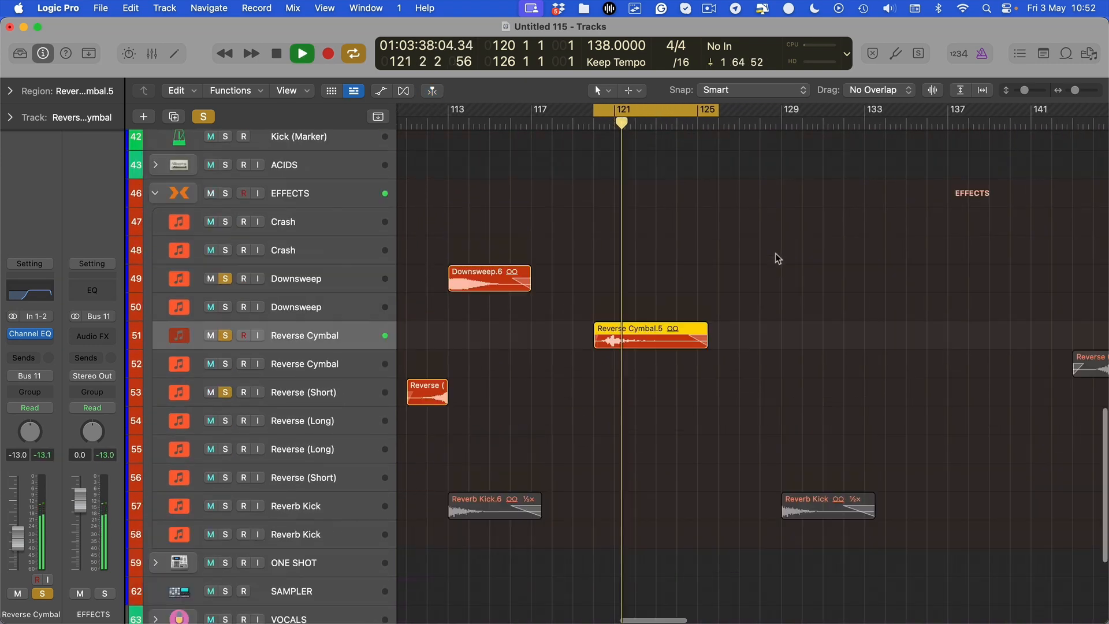
scroll(775, 253, up, 5)
scroll(775, 253, down, 4)
key(super+Left)
scroll(771, 256, right, 3)
key(space)
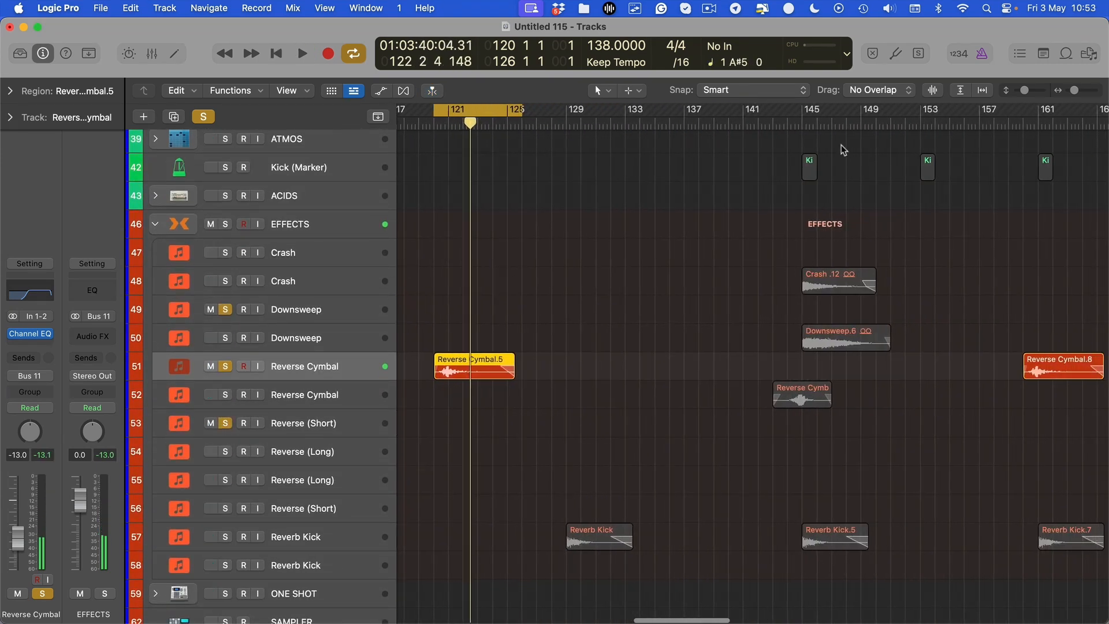
Step: Set the cycle area to bars 144 to 151, solo the Reverse Cymbal on track 52 and play it
drag(785, 113, 892, 114)
scroll(317, 429, right, 2)
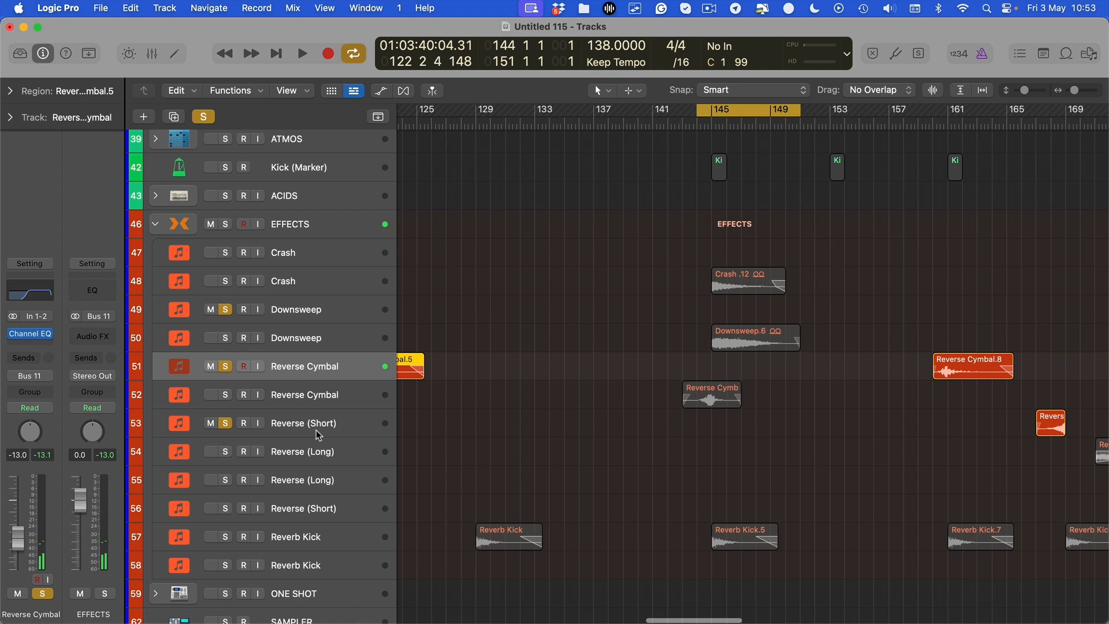
click(227, 395)
key(space)
key(super+Right)
scroll(743, 348, right, 5)
click(382, 386)
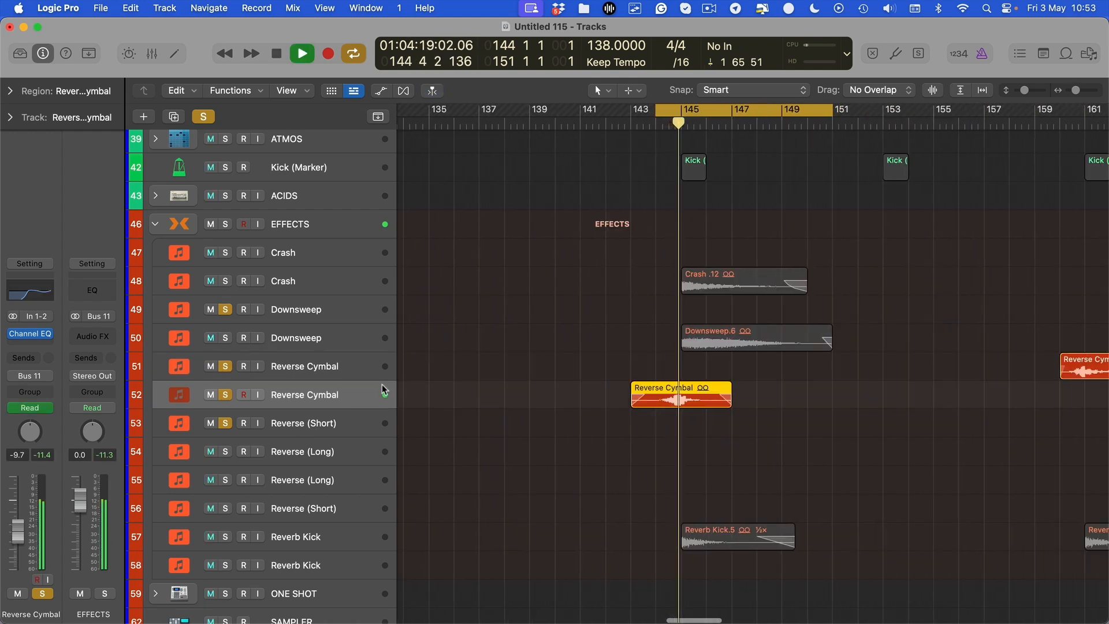
Step: Set the level of the Reverse Cymbal on track 52 to -10.0 dB and replay it
key(space)
drag(16, 532, 17, 538)
key(space)
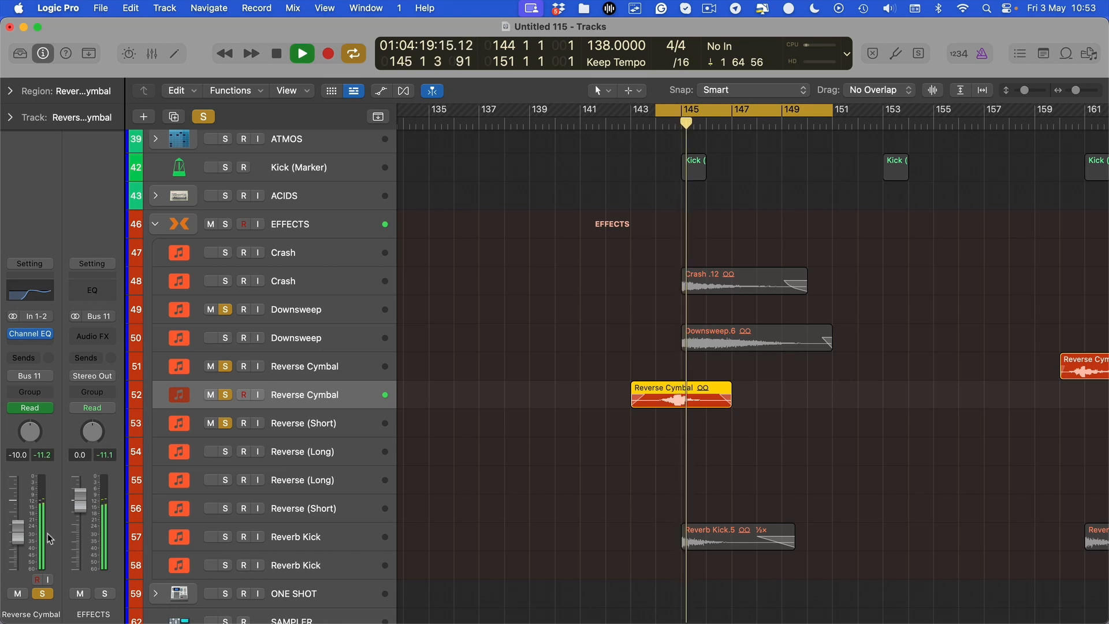
key(space)
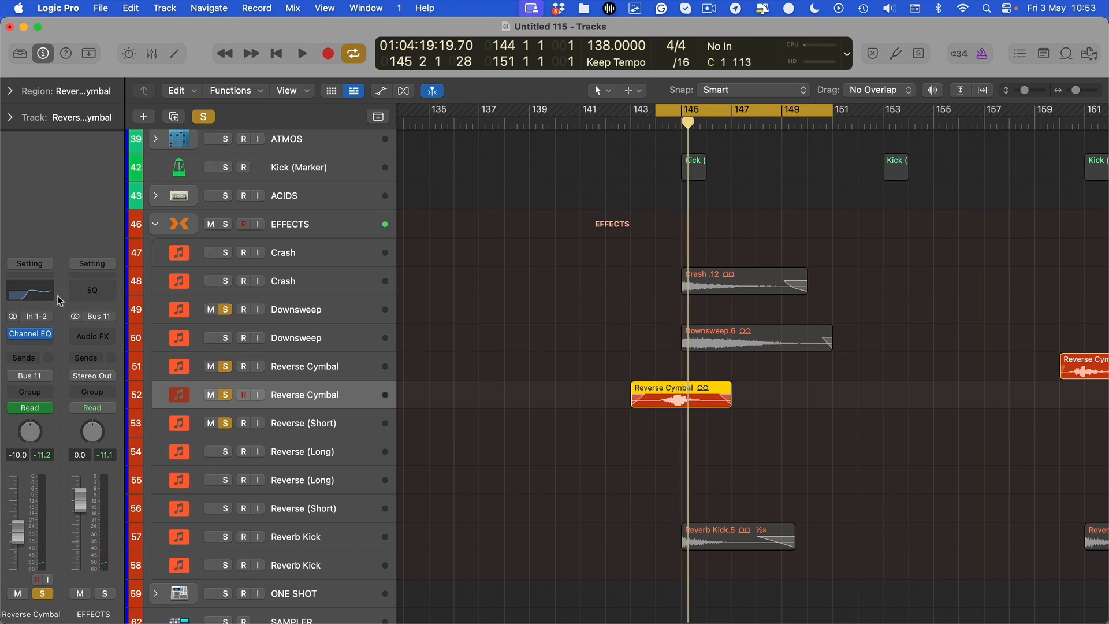
key(space)
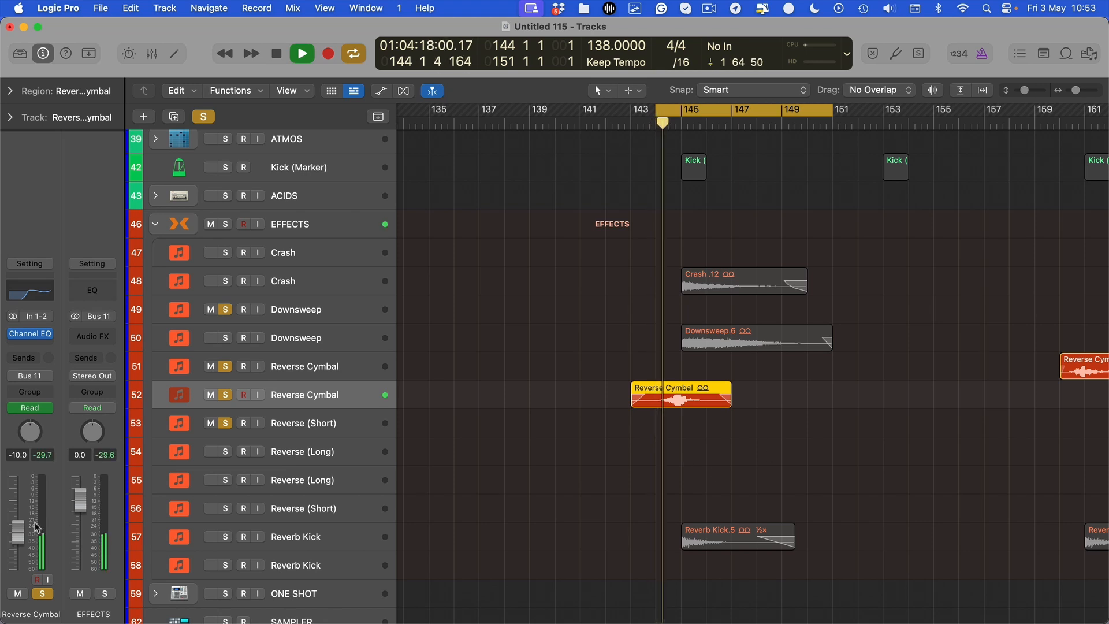
scroll(445, 453, right, 5)
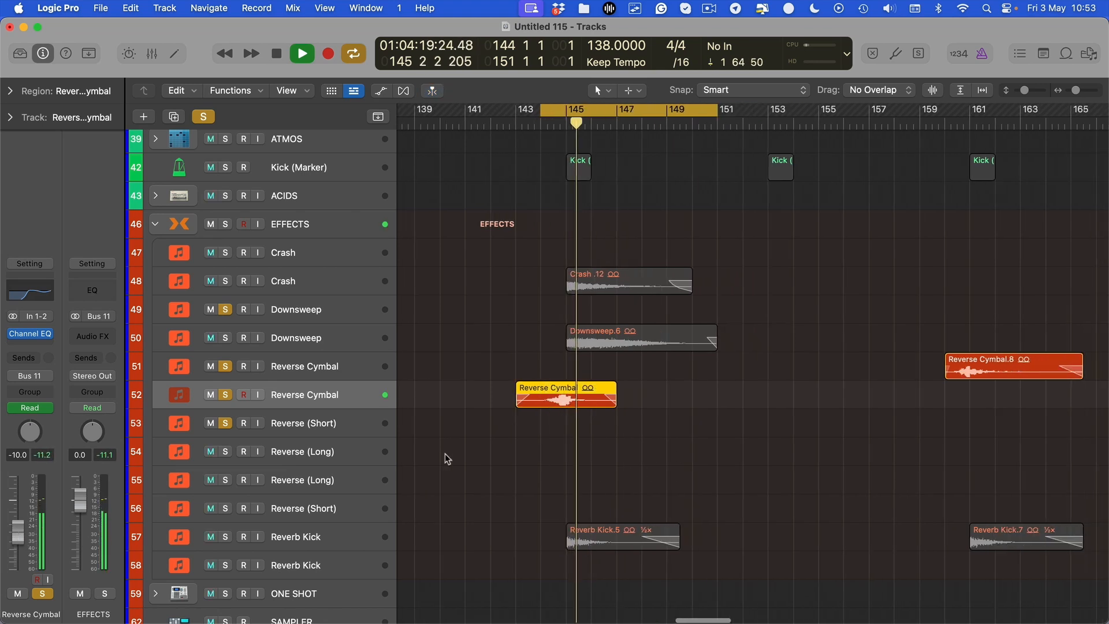
key(space)
Step: Solo the Crash on track 48, set its level to -6.8 dB and replay it
click(287, 345)
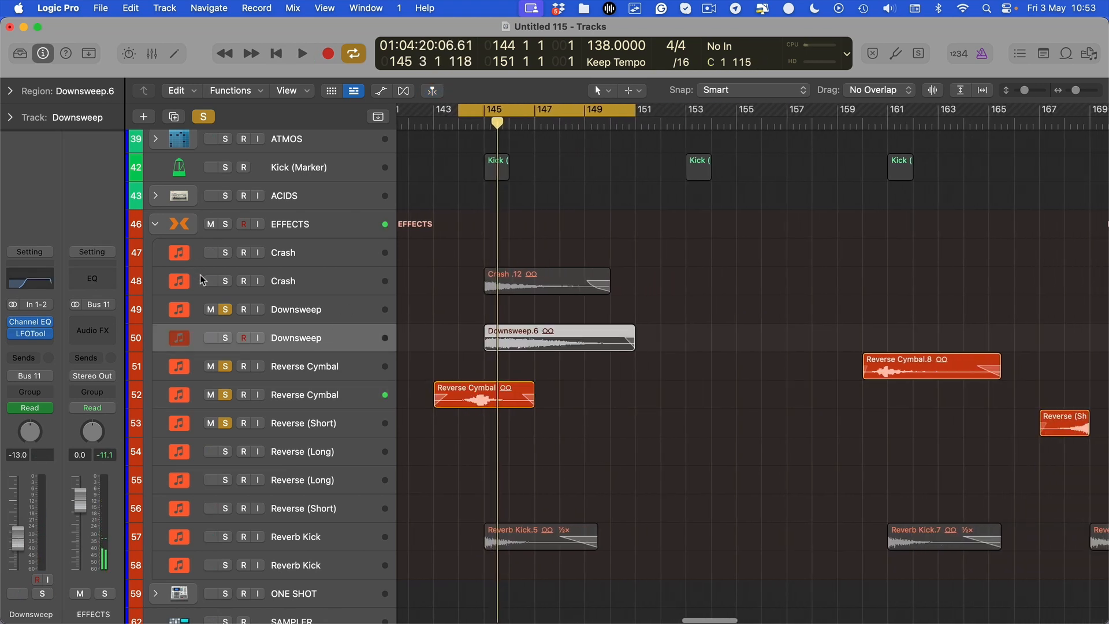
click(225, 281)
key(space)
click(253, 287)
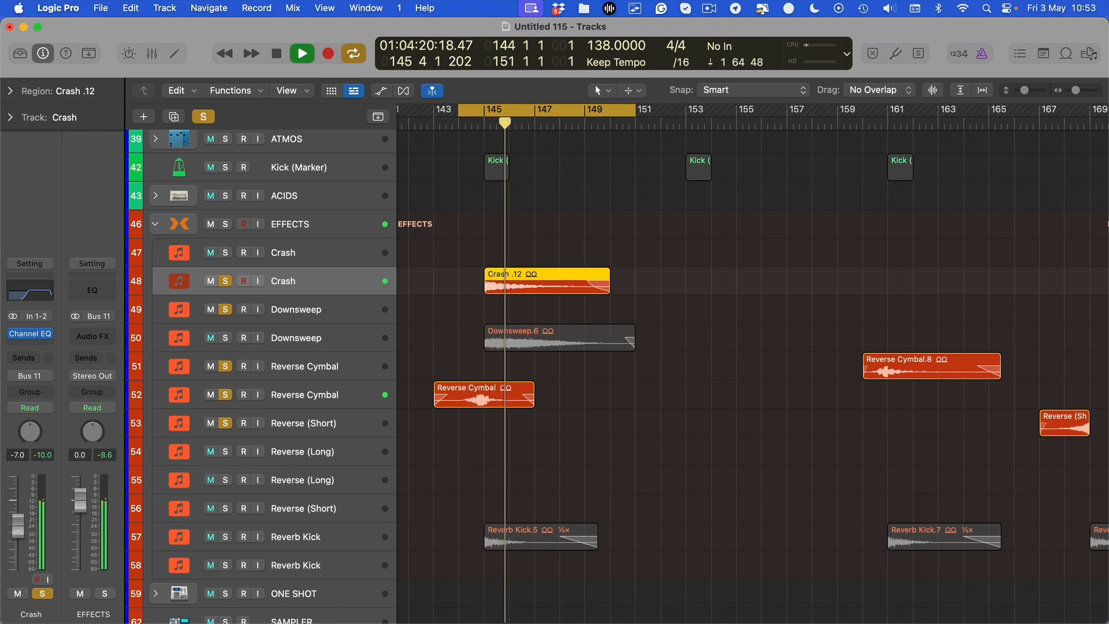
drag(17, 527, 17, 526)
key(space)
key(space)
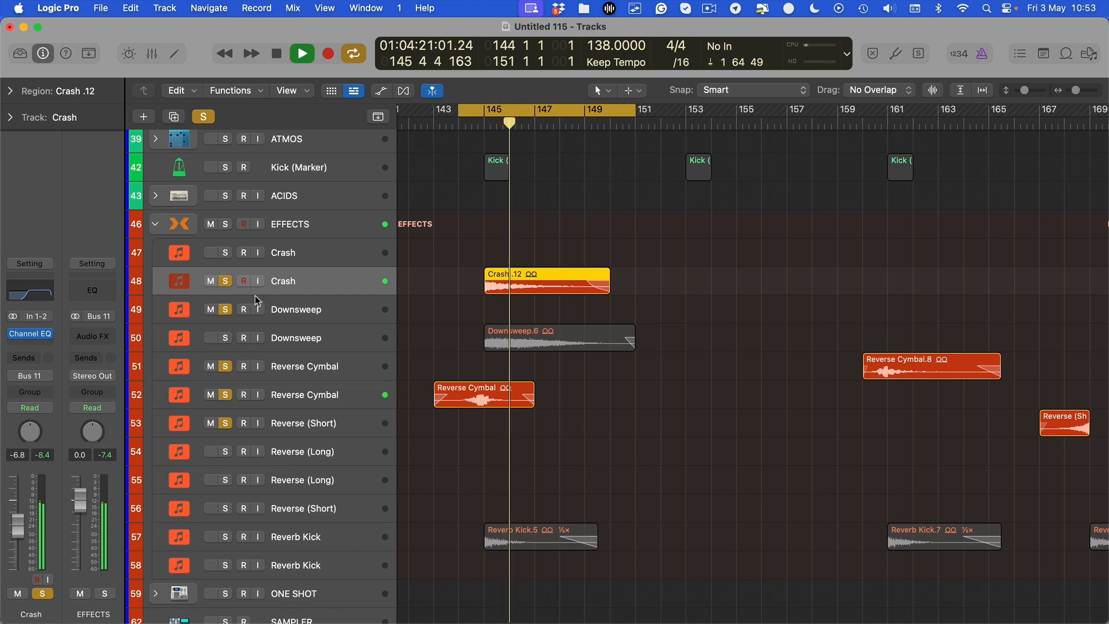
Step: Solo the Downsweep on track 50 and play it with the cycle area set to bars 145 to 153
click(348, 341)
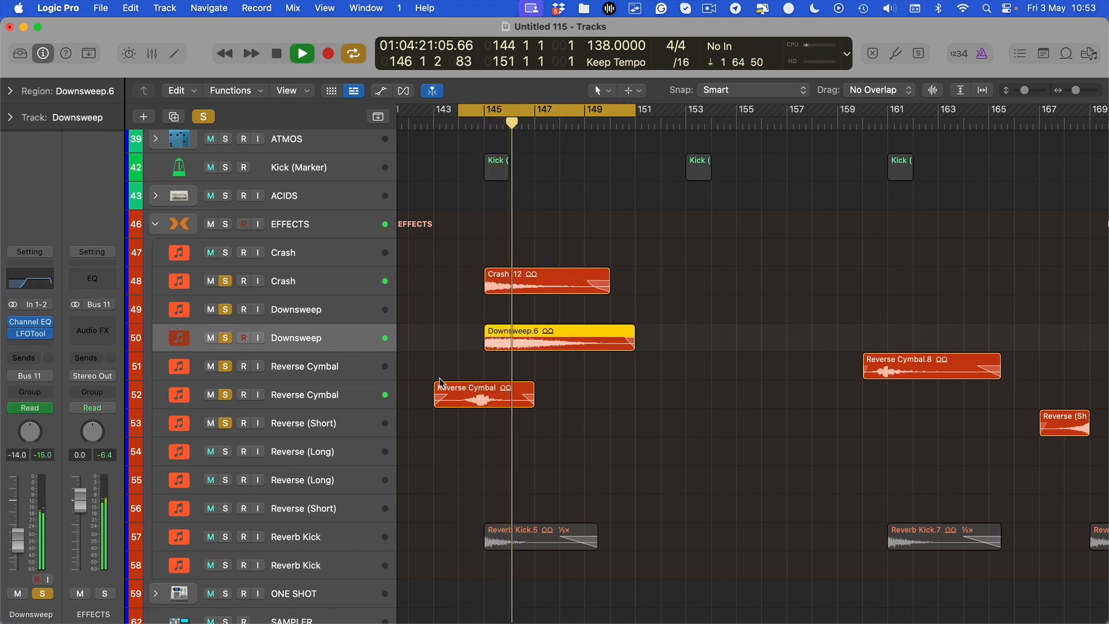
scroll(434, 428, left, 1)
drag(505, 110, 633, 110)
key(space)
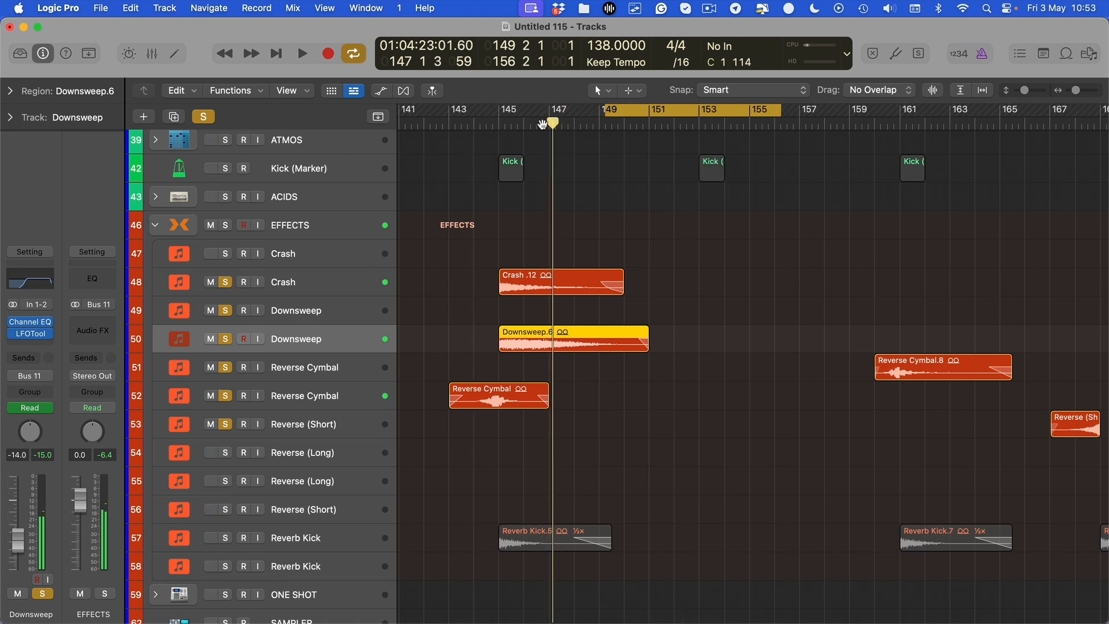
drag(500, 110, 700, 109)
key(space)
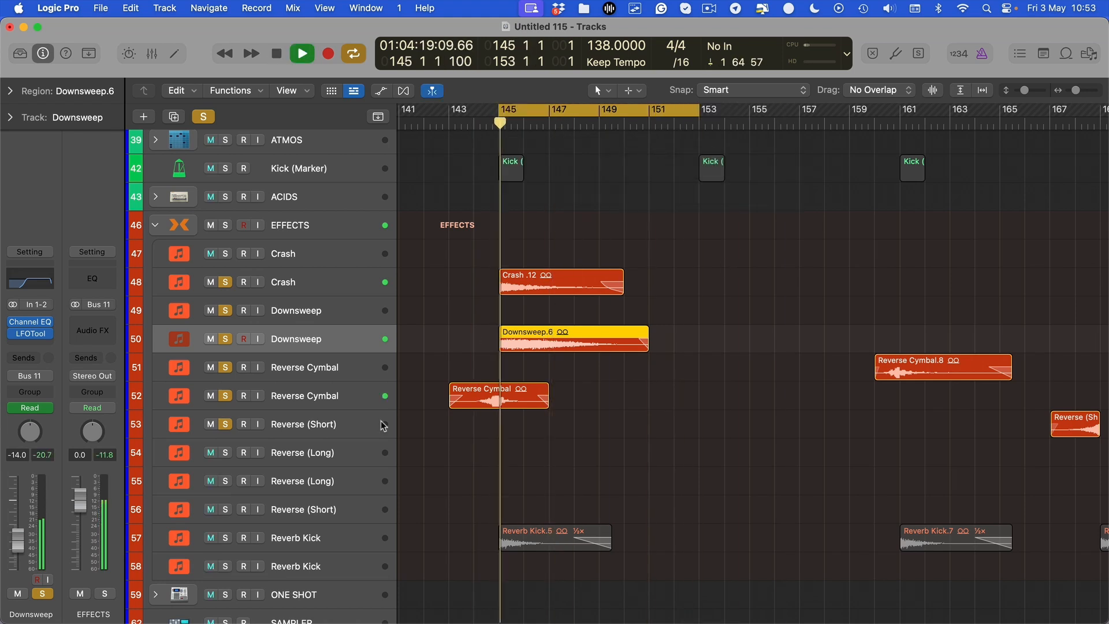
Step: Compare the Downsweep on track 50 muted and unmuted, then set its level to -13.0 dB and replay it
click(213, 342)
key(space)
key(space)
click(212, 342)
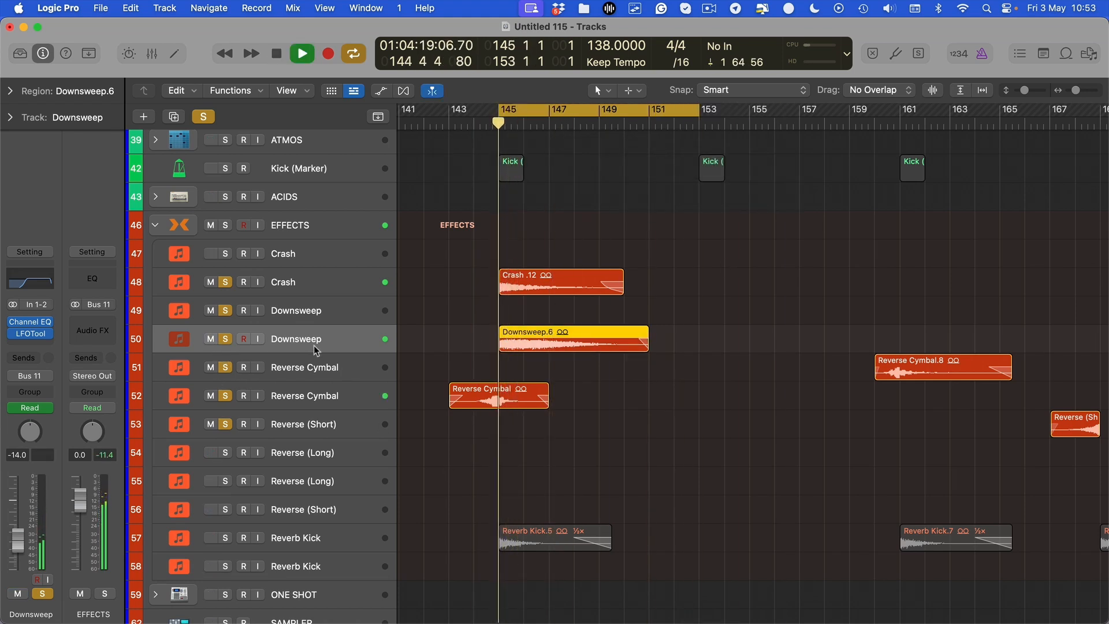
drag(18, 535, 18, 532)
key(space)
key(space)
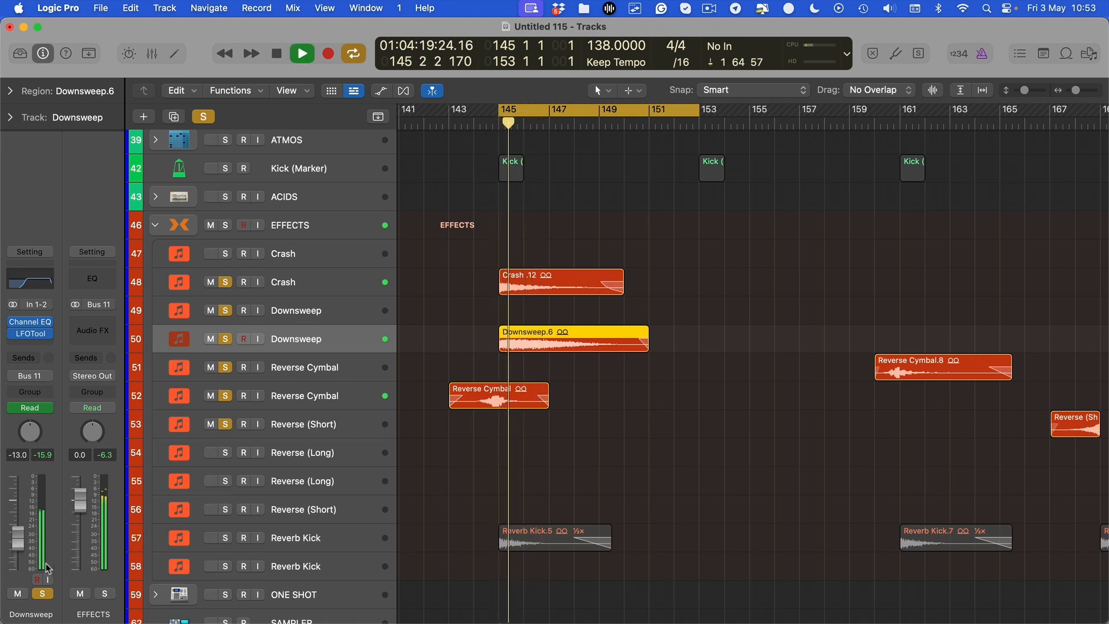
Step: Replay the Downsweep at -12.0 dB, comparing it muted and unmuted, and raise its level to -11.0 dB
key(space)
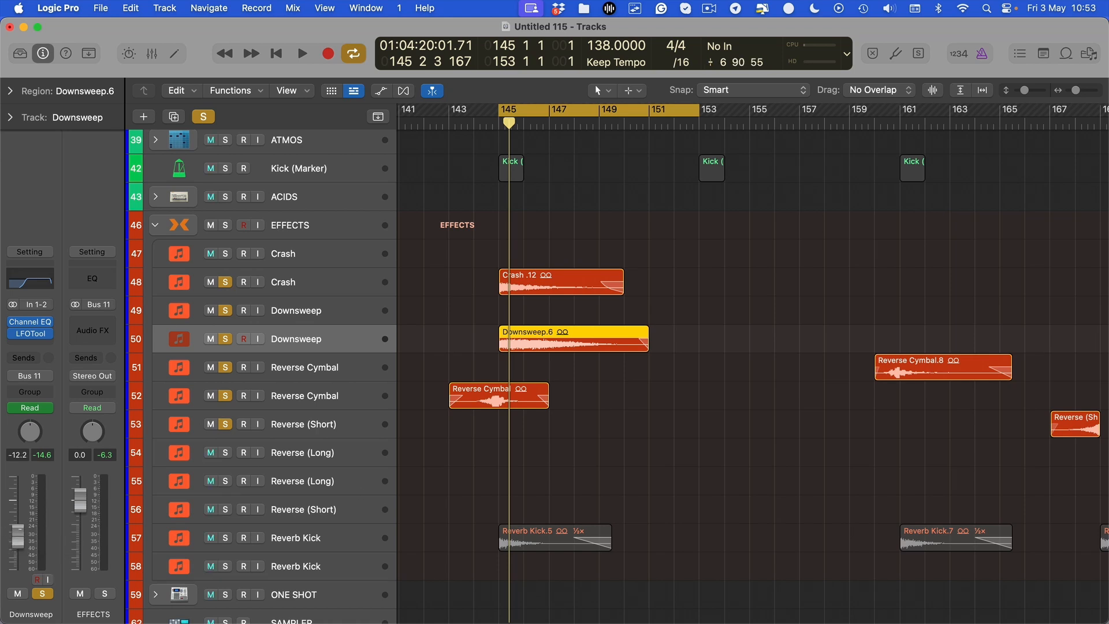
key(space)
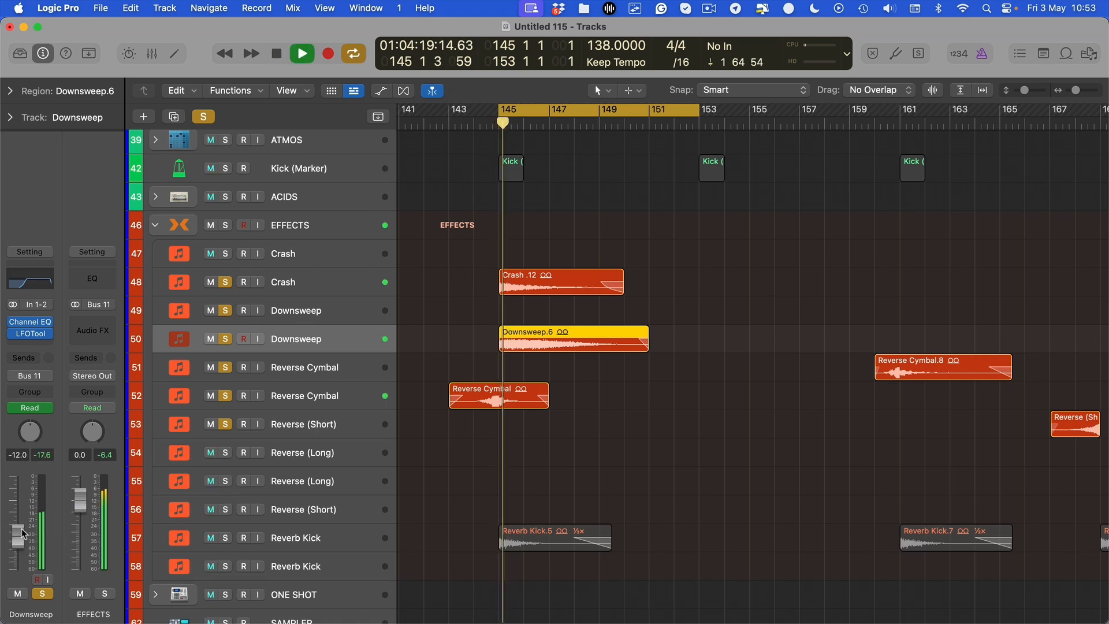
click(18, 594)
click(18, 594)
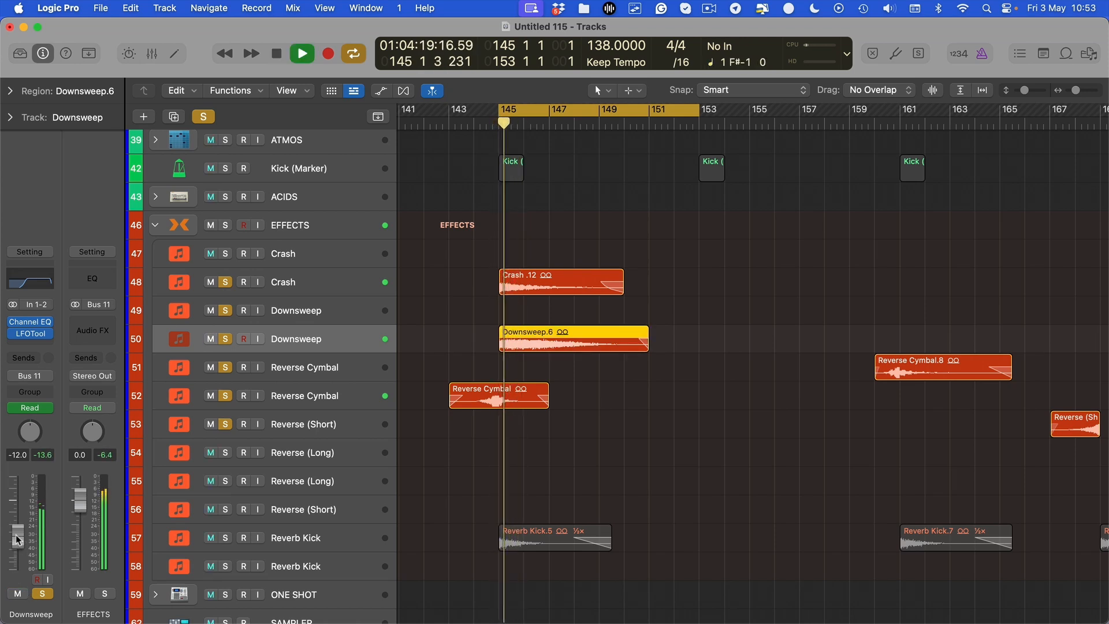
key(space)
drag(17, 540, 18, 538)
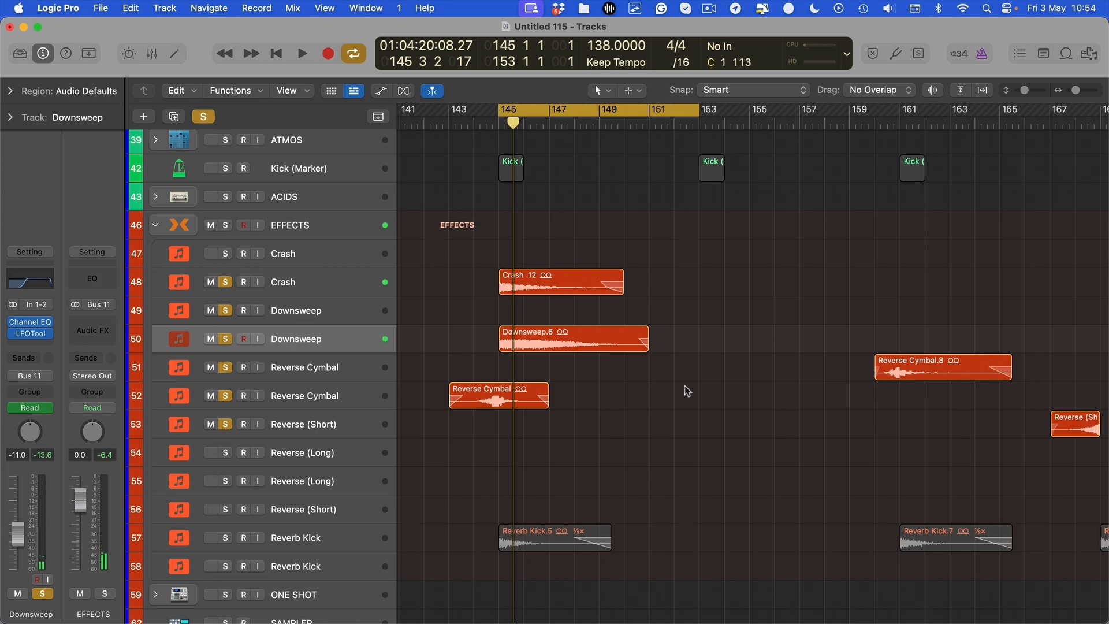
Step: Try the Downsweep at -10.0 dB, comparing it muted and unmuted, and return its level to -11.0 dB
key(space)
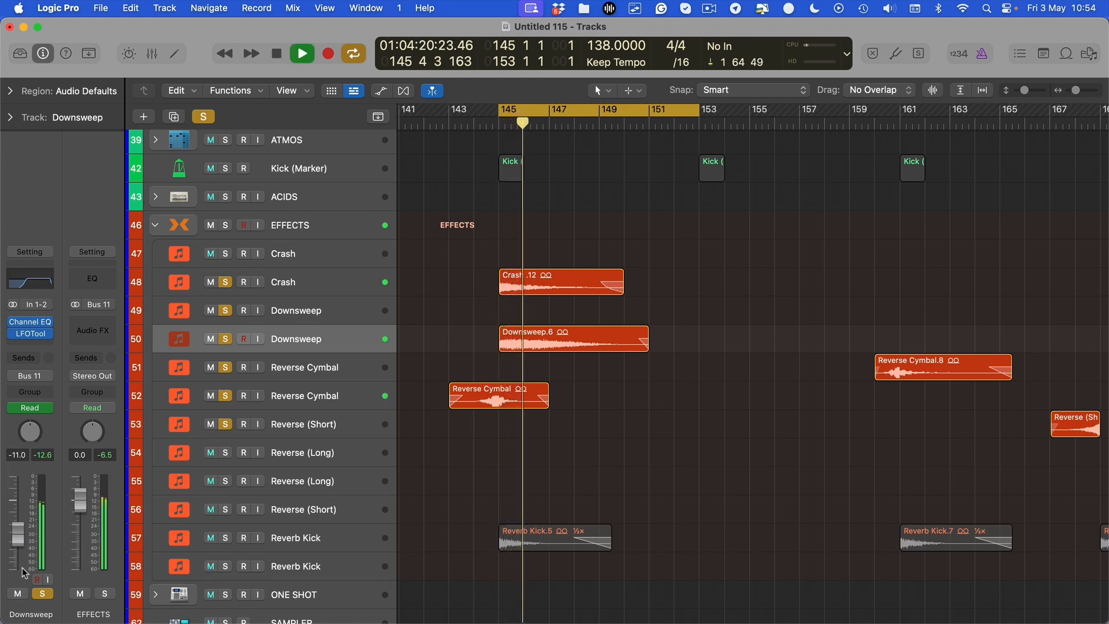
key(space)
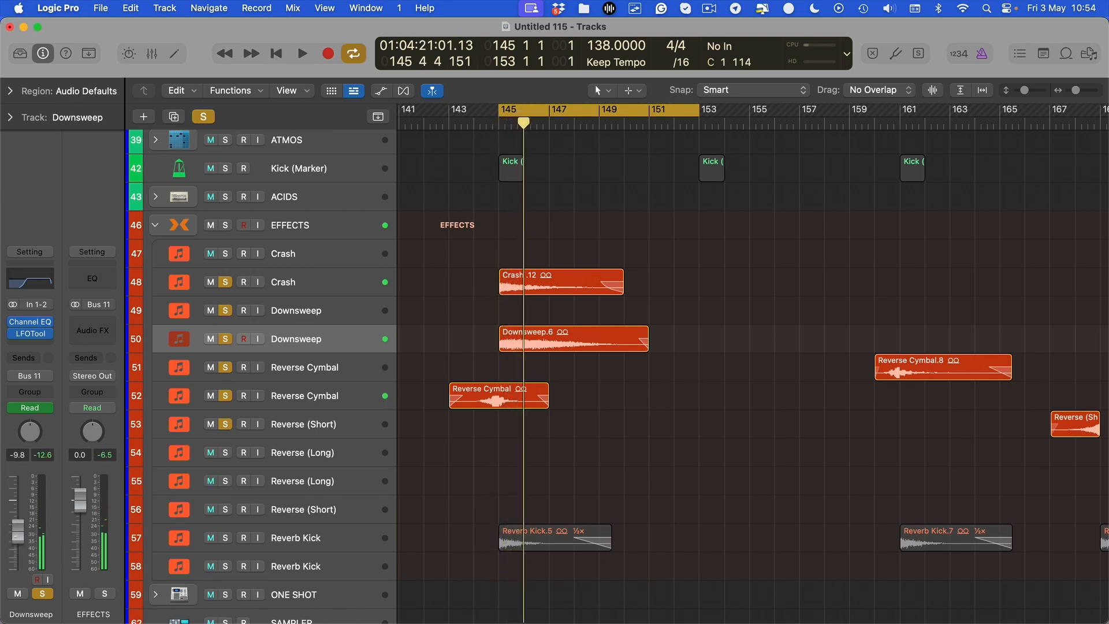
key(space)
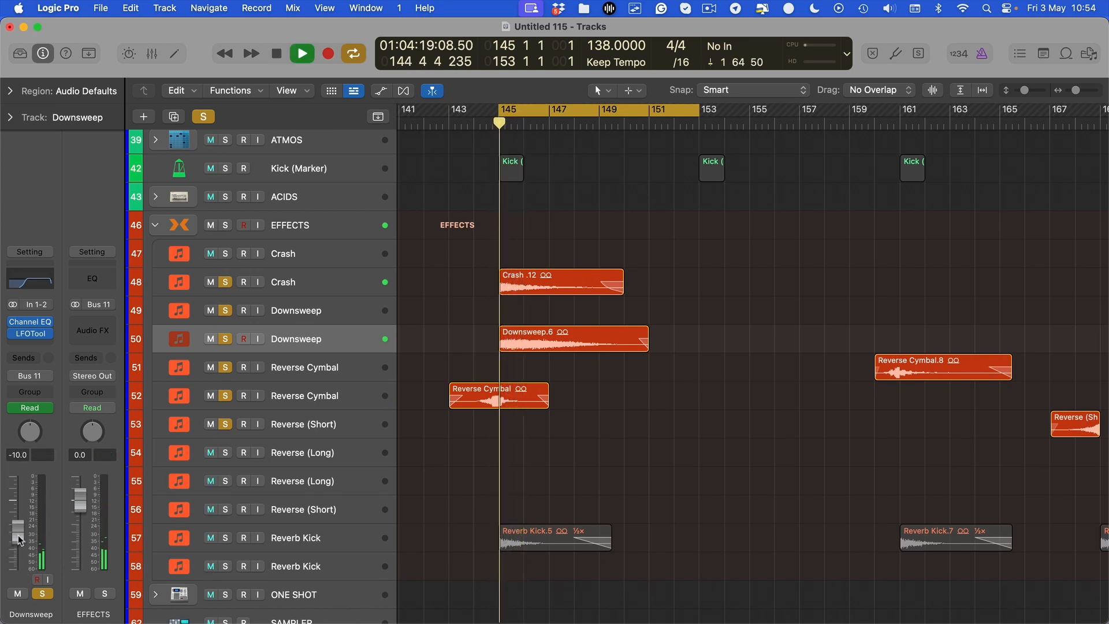
click(18, 594)
click(18, 594)
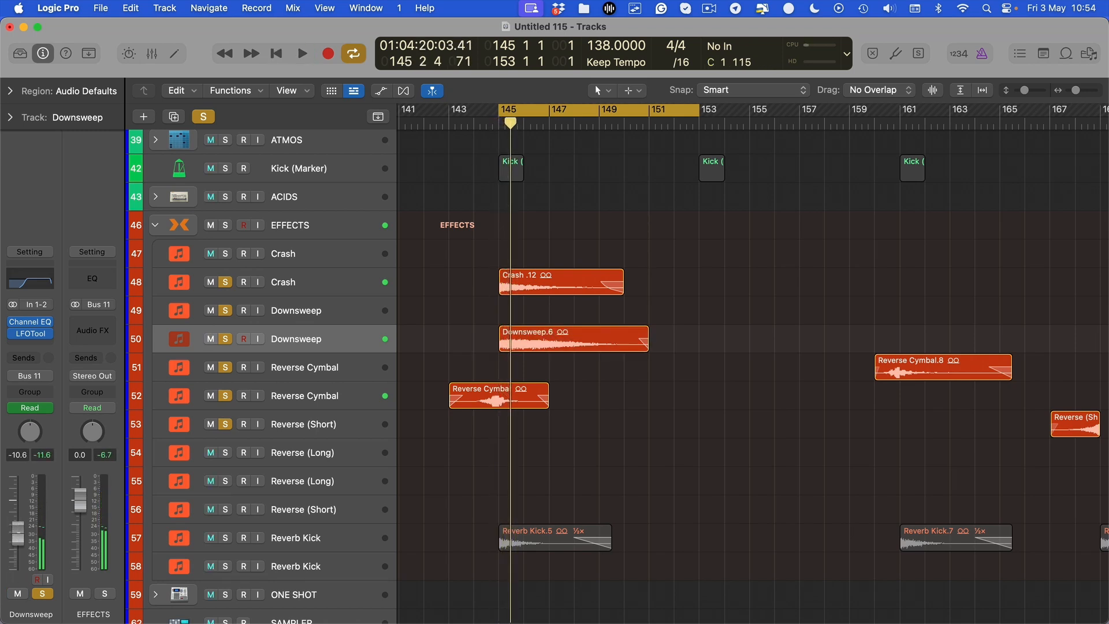
Step: Select the Reverse Cymbal on track 51 and look over the EFFECTS regions across the whole arrangement
key(super+Left)
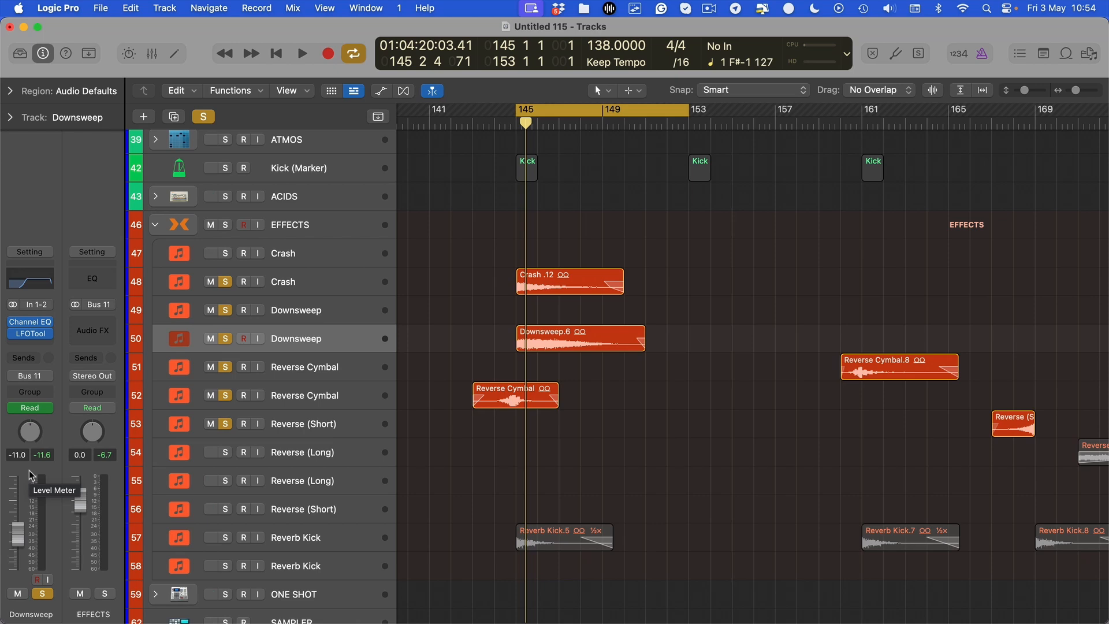
scroll(370, 548, down, 5)
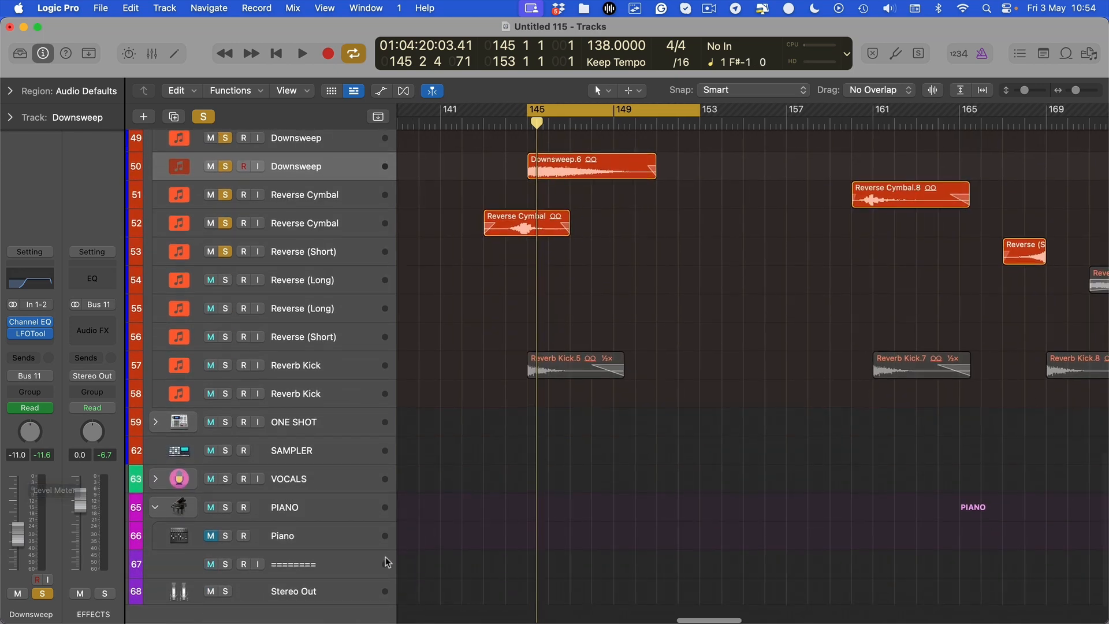
scroll(439, 514, up, 5)
key(super+Left)
scroll(491, 347, right, 2)
key(super+Left)
key(super+Left)
scroll(524, 352, right, 2)
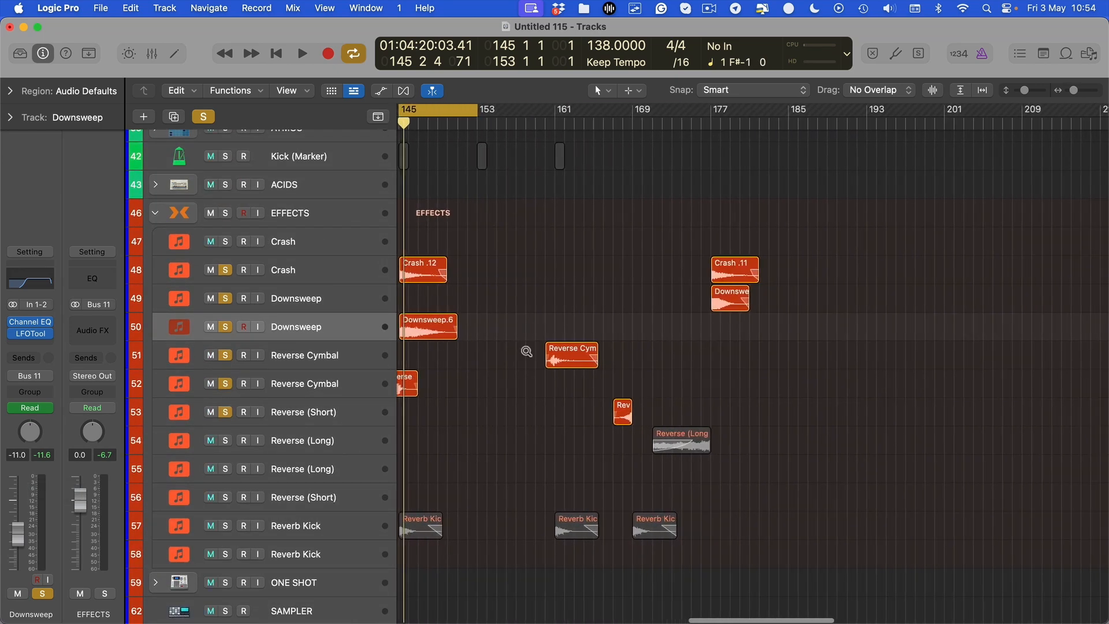
scroll(524, 352, down, 4)
click(305, 350)
scroll(454, 361, up, 3)
scroll(454, 361, down, 5)
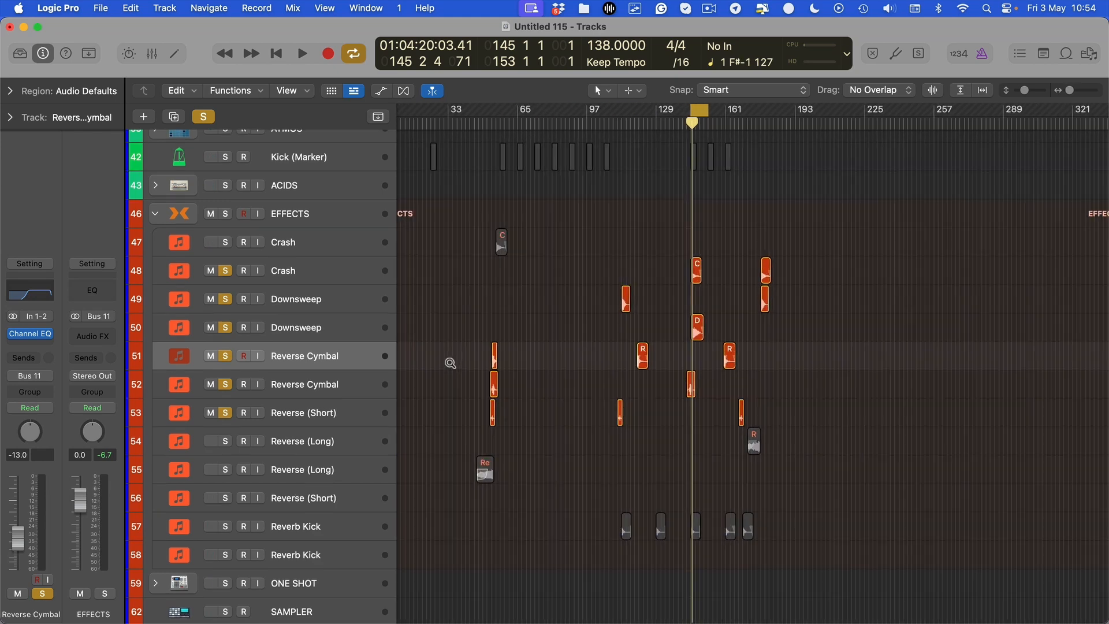
scroll(454, 361, up, 5)
scroll(679, 181, right, 3)
scroll(670, 224, up, 5)
scroll(669, 227, down, 5)
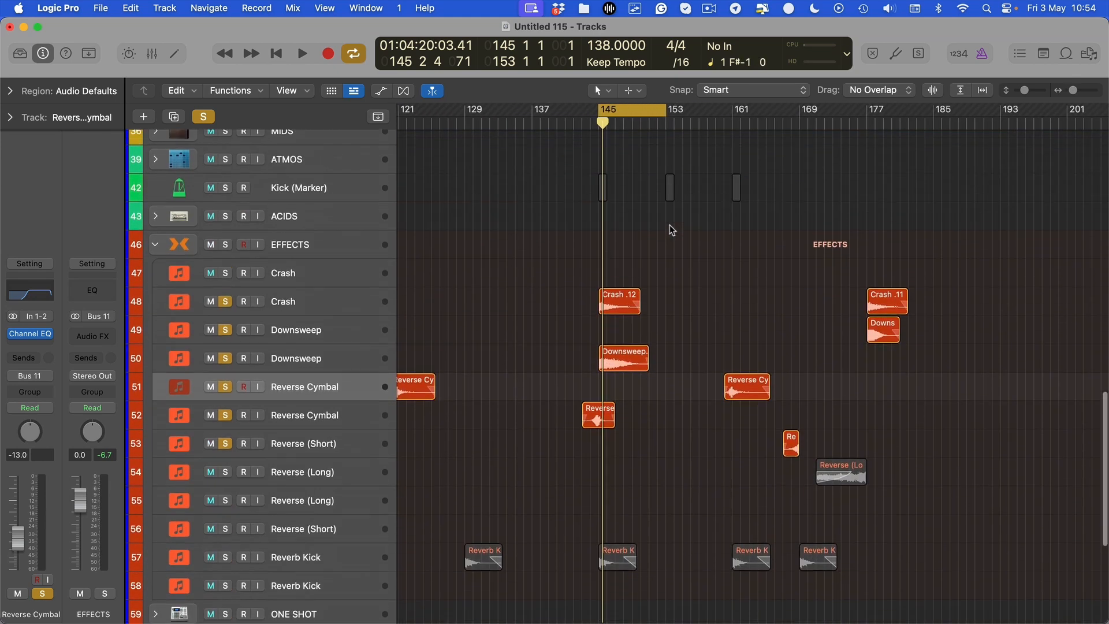
Step: Set the cycle area to bars 160 to 168 around the later Reverse Cymbal region and start playback
scroll(673, 230, up, 2)
scroll(673, 230, right, 4)
drag(523, 115, 649, 123)
scroll(622, 306, down, 4)
scroll(650, 315, up, 3)
key(space)
scroll(607, 326, right, 2)
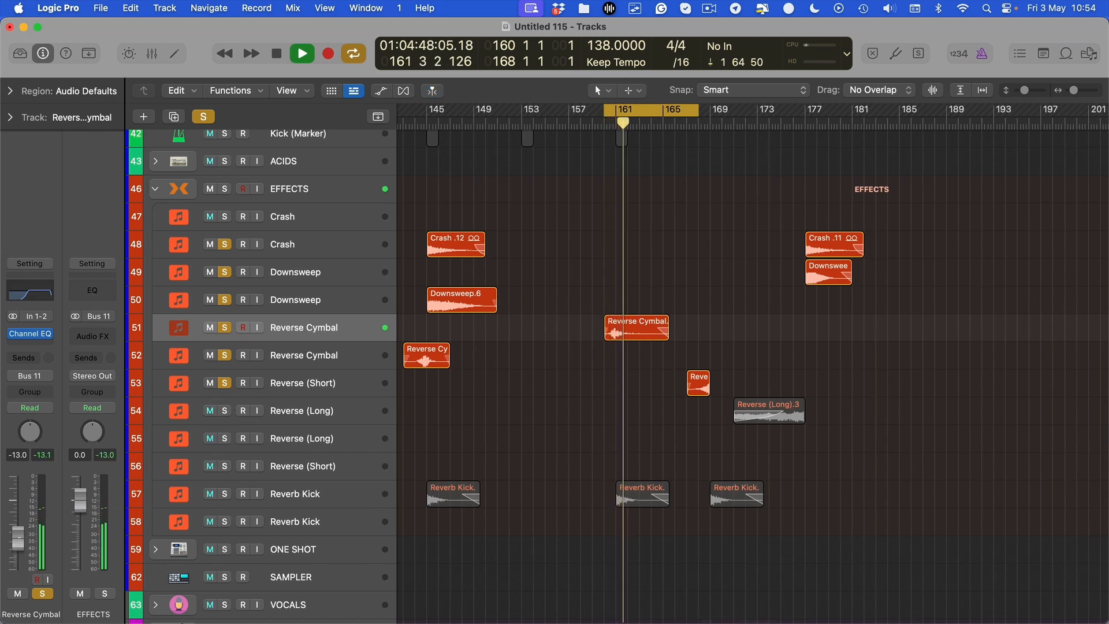
Step: Raise the level of the Reverse Cymbal on track 51 to -11.0 dB, replaying the cycled bars to check it
drag(18, 538, 18, 536)
key(space)
key(space)
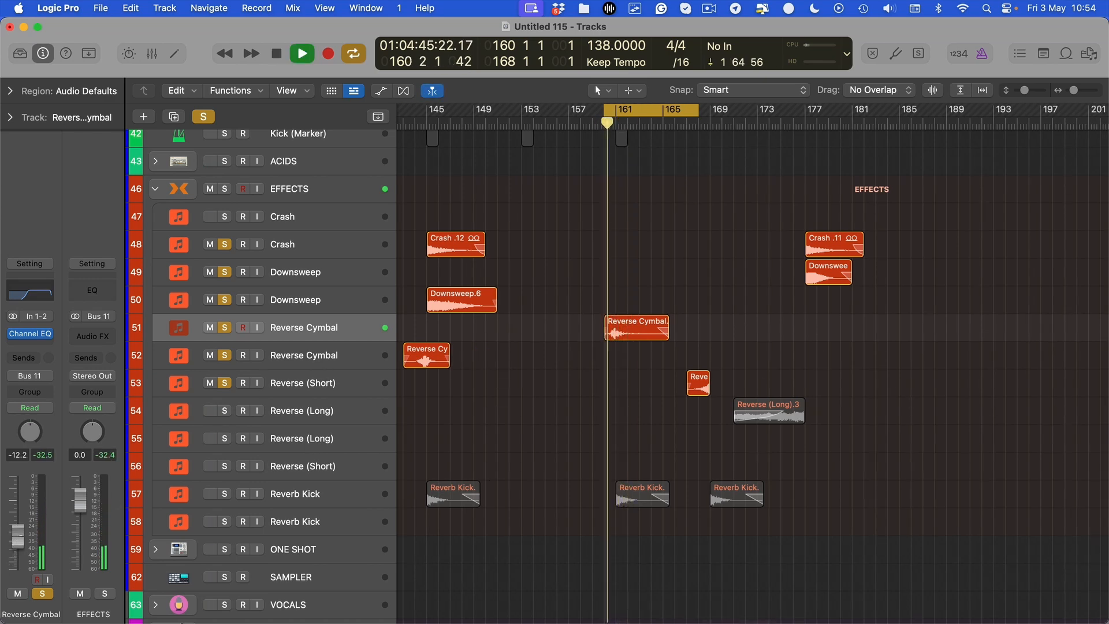
key(space)
drag(19, 542, 20, 539)
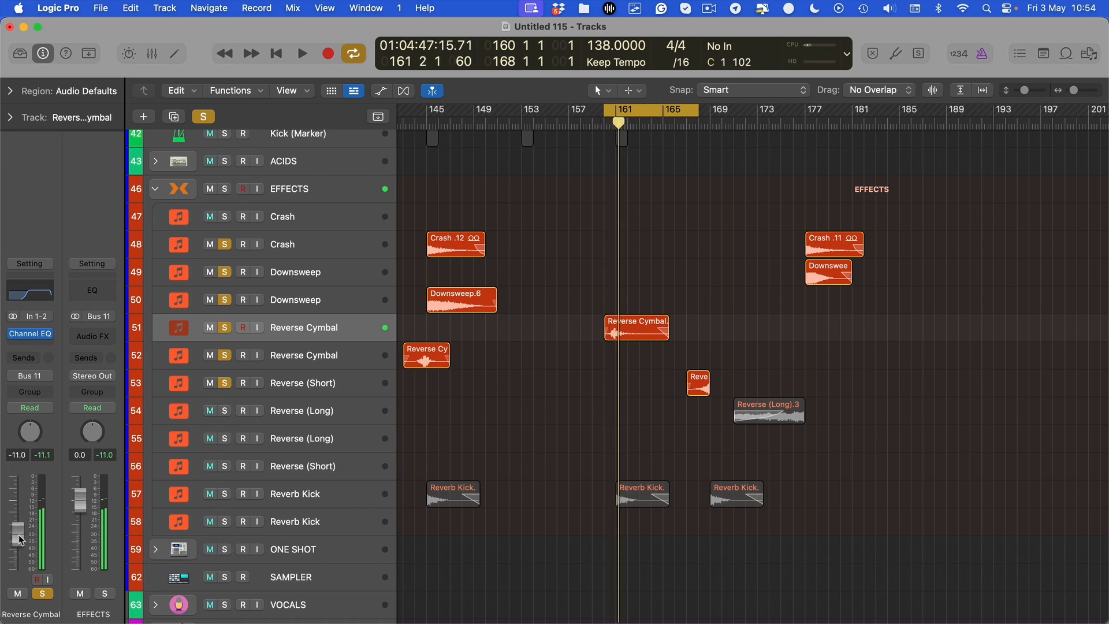
key(space)
key(space)
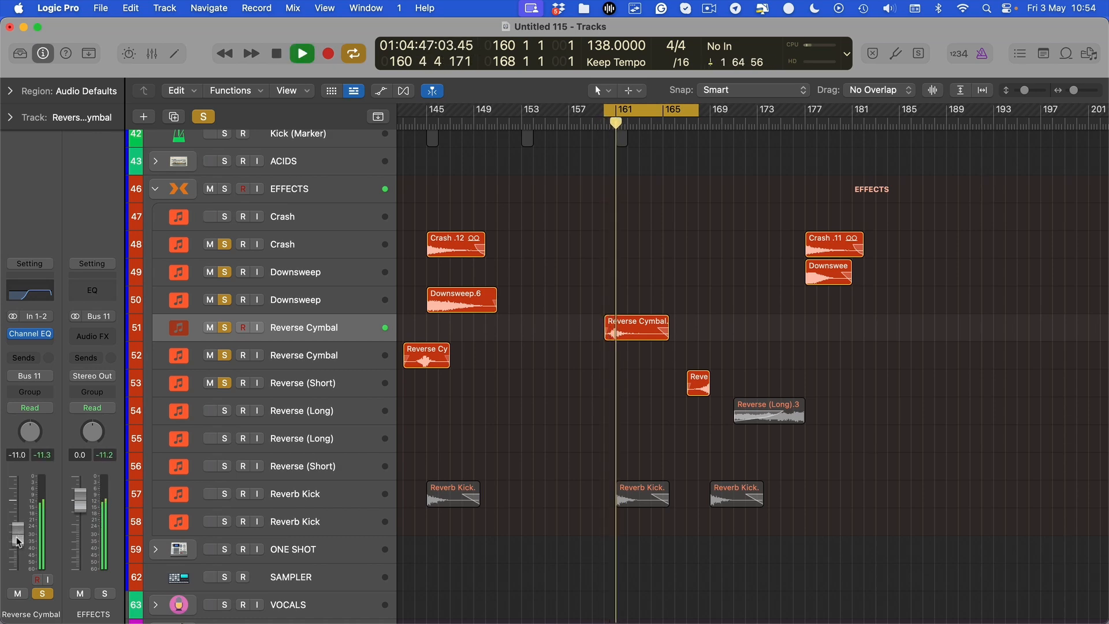
key(space)
key(space)
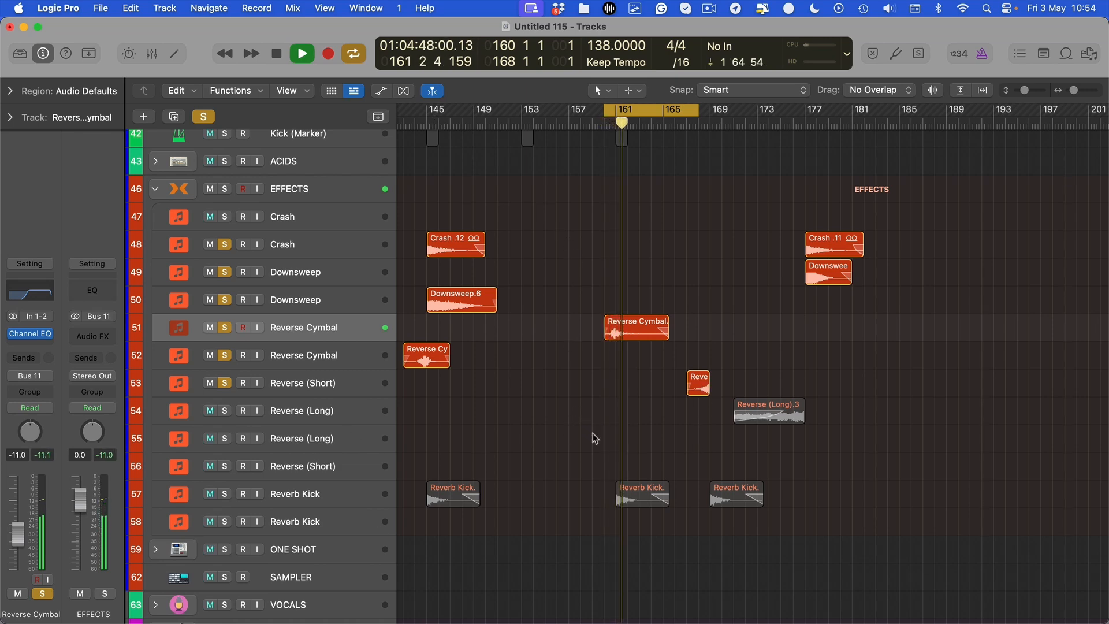
Step: Set the cycle area to bars 167 to 175, select the Reverse (Short) on track 53 and play it
drag(670, 112, 752, 112)
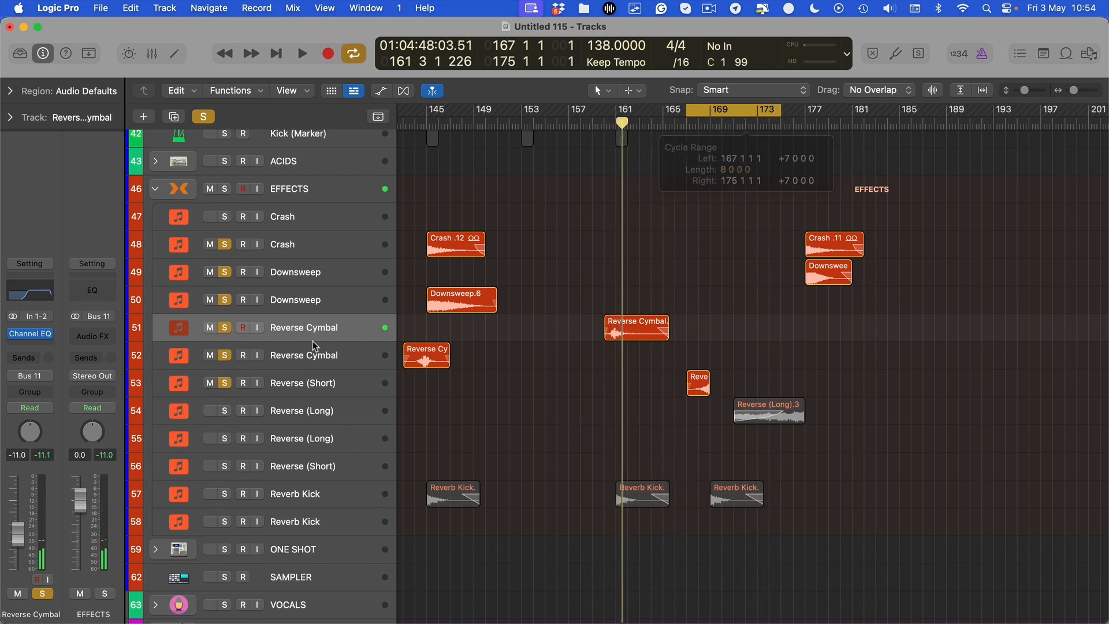
click(304, 382)
key(space)
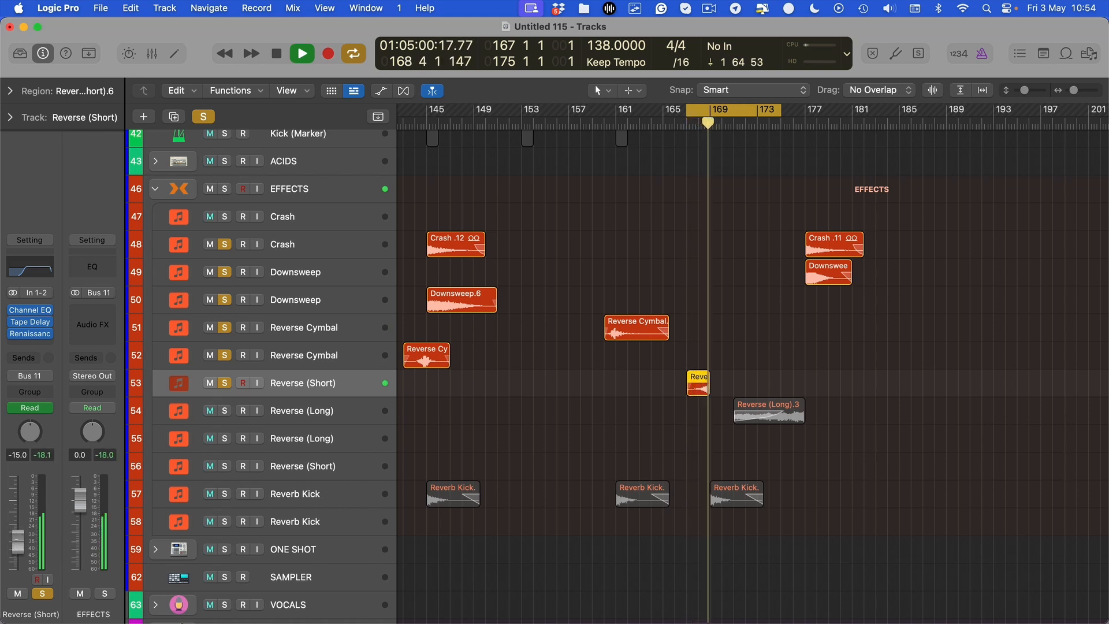
Step: Raise the level of the Reverse (Short) on track 53 to about -14.0 dB, replaying the cycled bars
key(space)
key(space)
drag(18, 544, 18, 543)
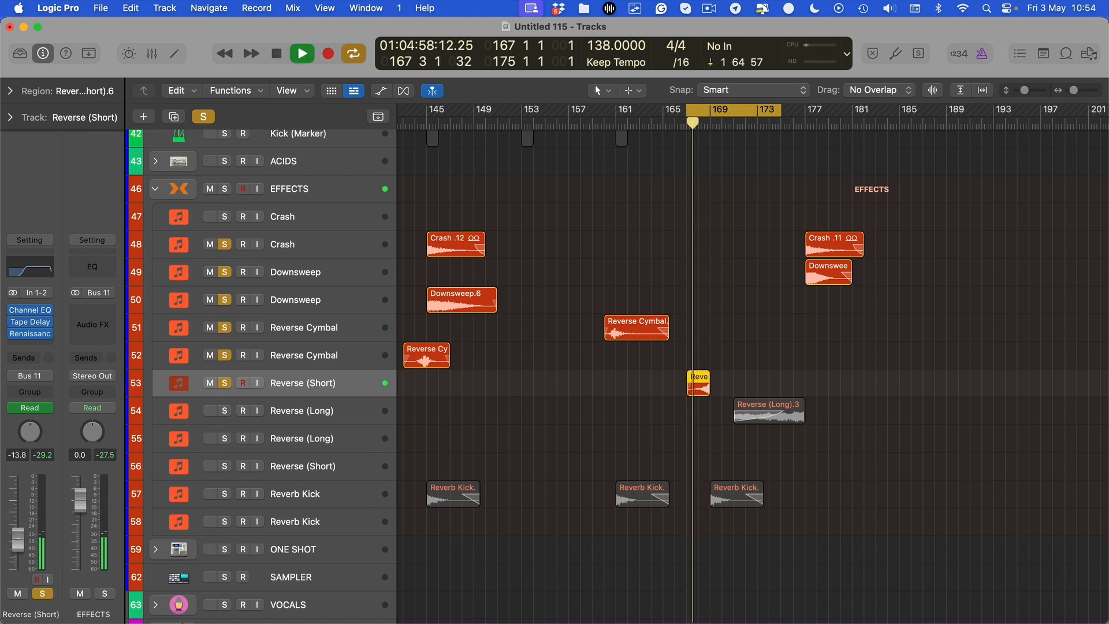
Step: Shorten the cycle area to run from bar 168 to 171 3, around the end of the Reverse (Short) region
key(super+Right)
key(super+Right)
key(super+Right)
key(super+Right)
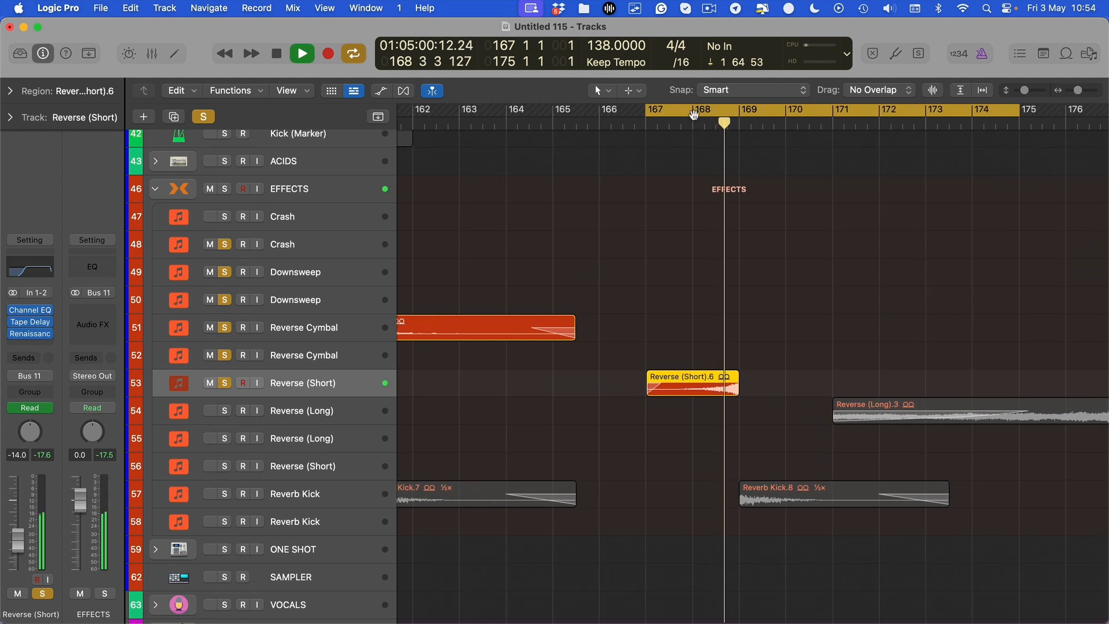
click(695, 114)
drag(697, 115, 855, 114)
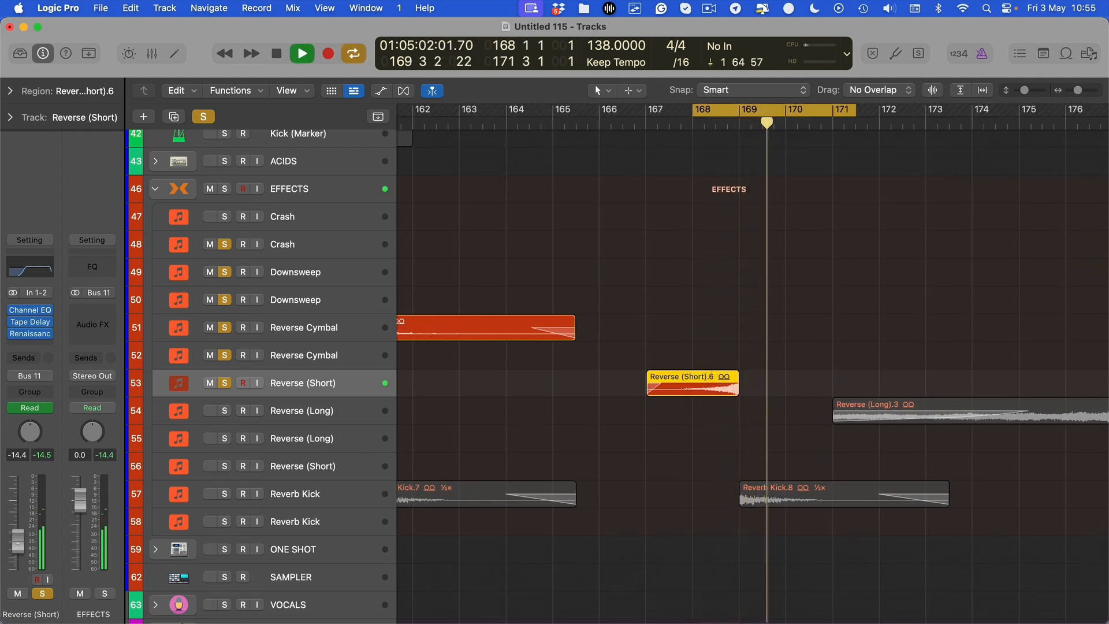
Step: Fine-tune the Reverse (Short) level on track 53 to -14.0 dB while replaying the shortened cycle
key(space)
key(space)
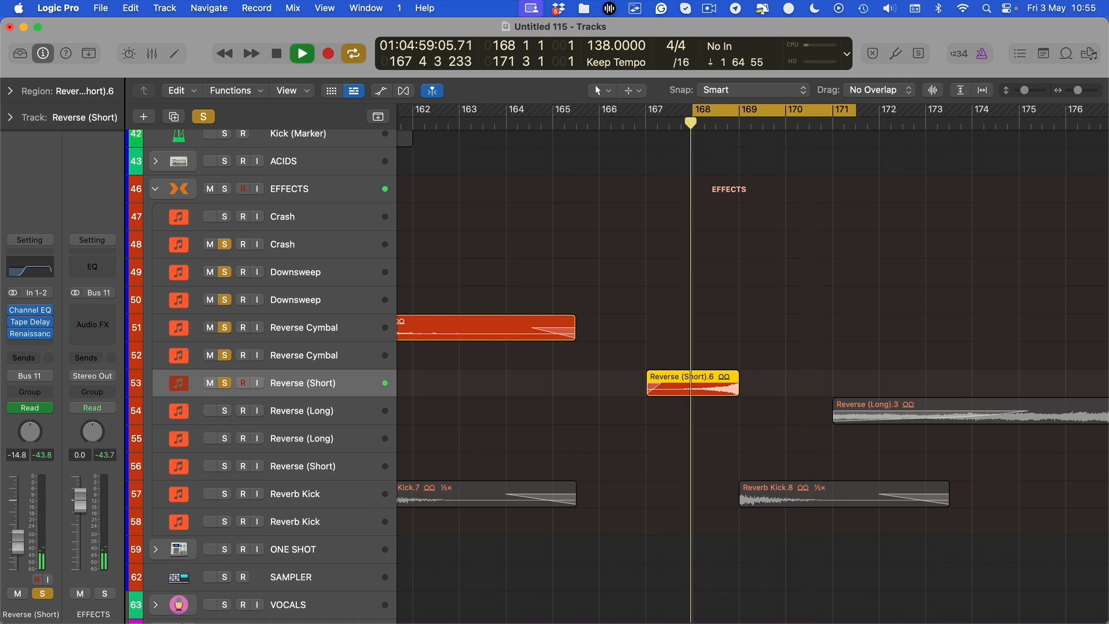
drag(17, 544, 19, 543)
key(space)
key(space)
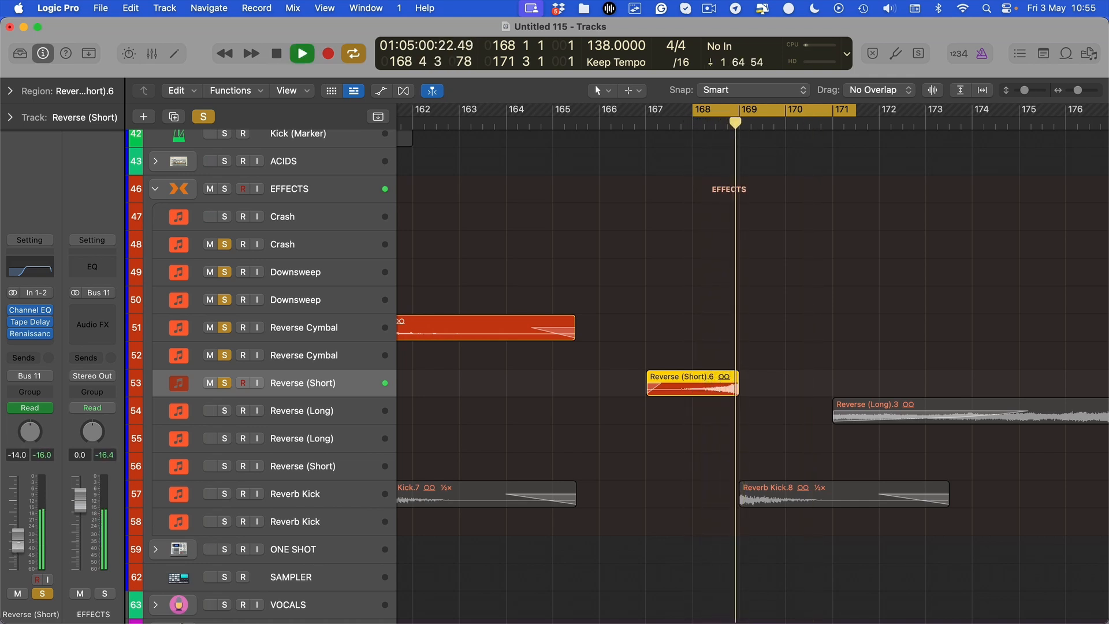
key(space)
key(space)
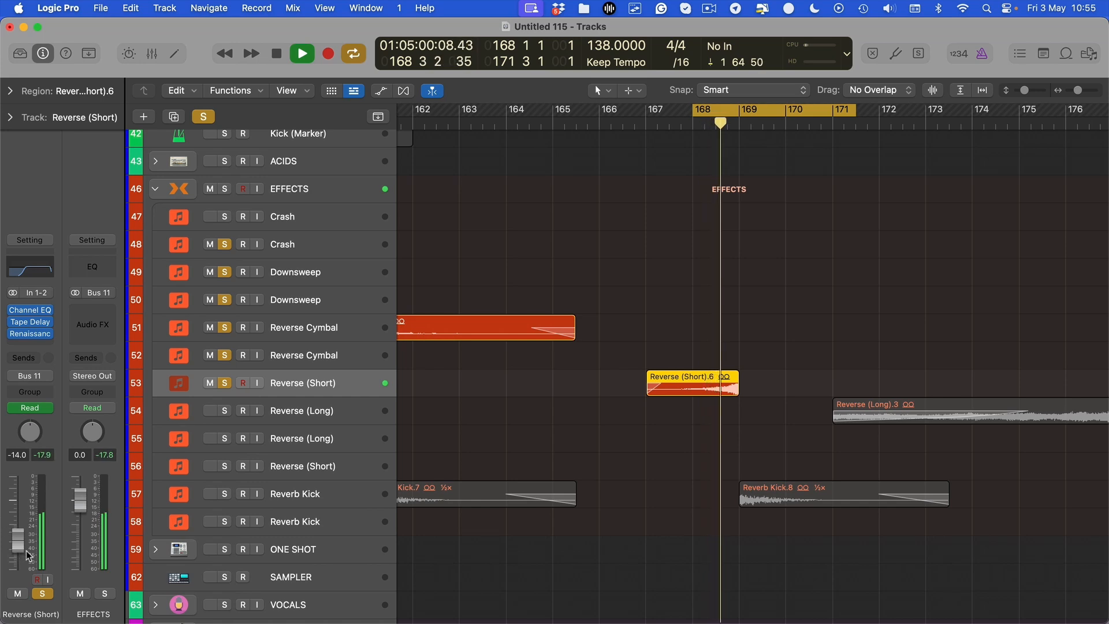
Step: Turn off the cycle area, then select and solo the Reverse (Long) on track 54 during playback
key(c)
key(super+Left)
key(super+Left)
key(super+Left)
scroll(417, 436, right, 3)
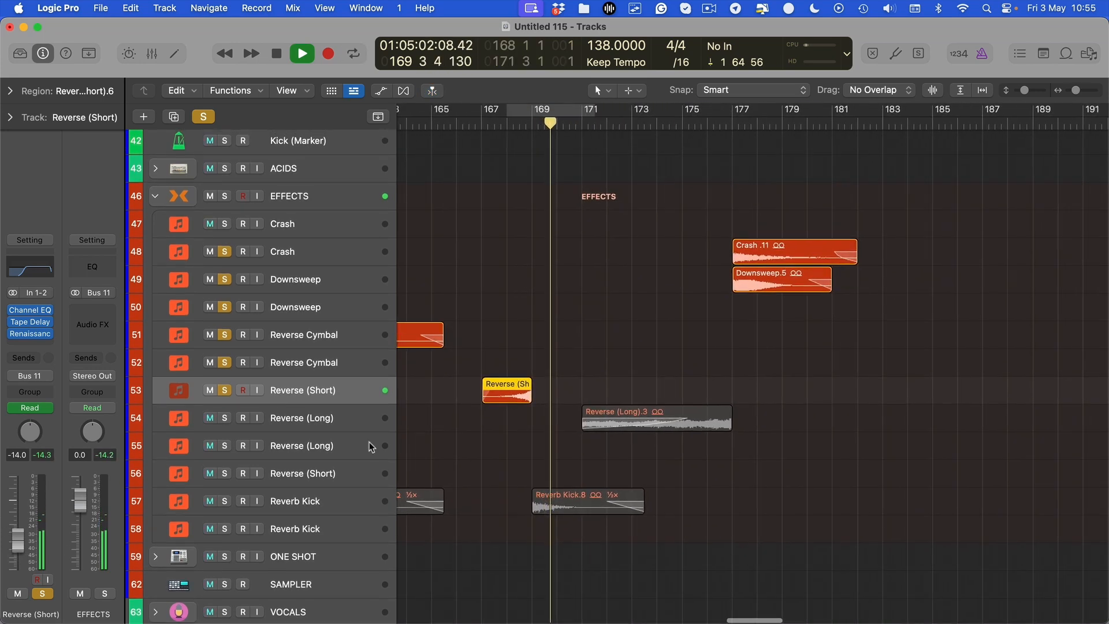
click(295, 431)
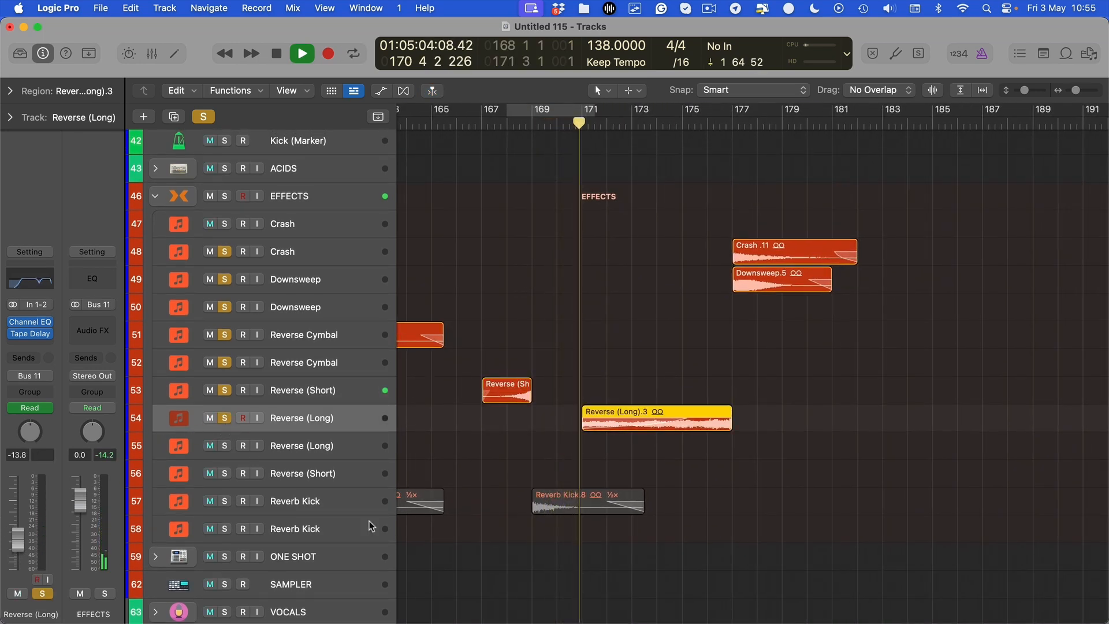
Step: Select the Downsweep on track 49, cycle bars 177 to 193 and play it with the Crash on track 48 unsoloed
click(339, 272)
key(super+Left)
key(super+Left)
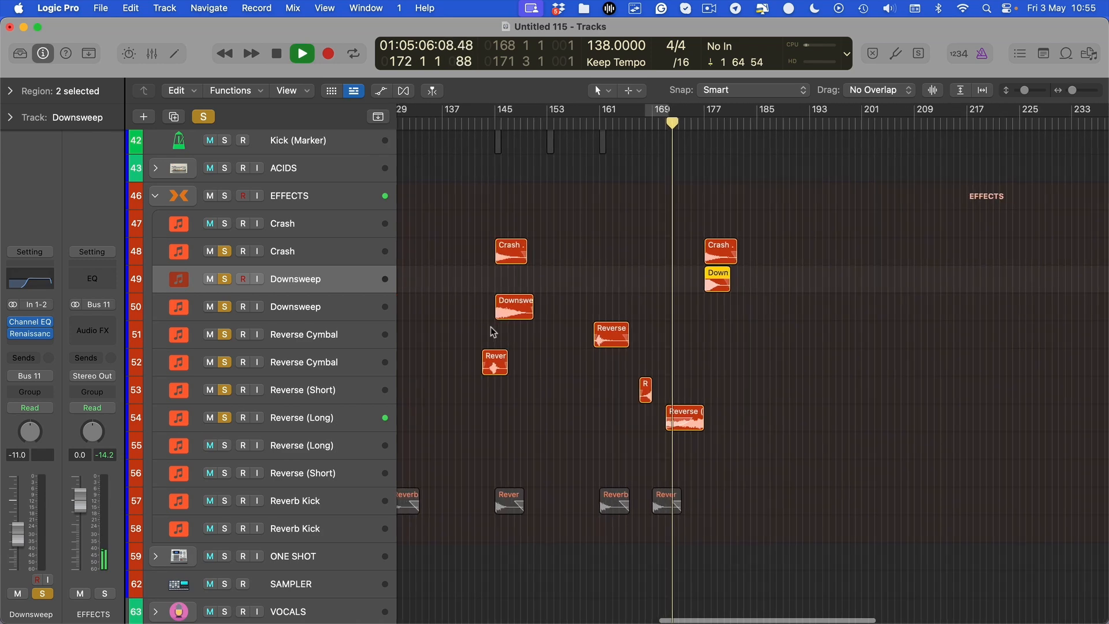
drag(724, 120, 997, 120)
key(space)
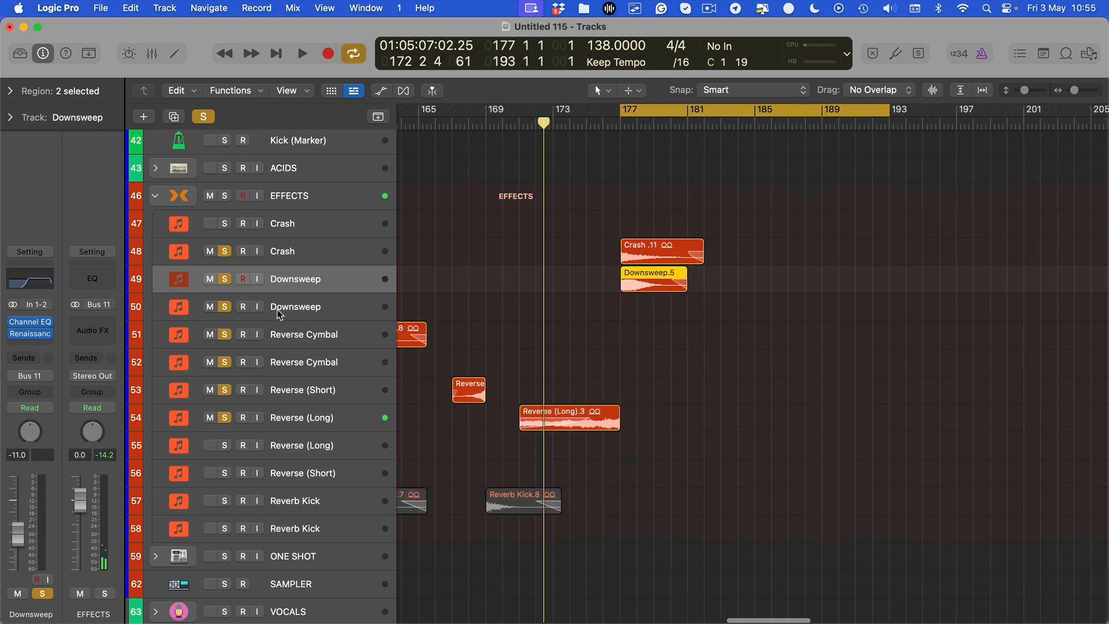
click(226, 252)
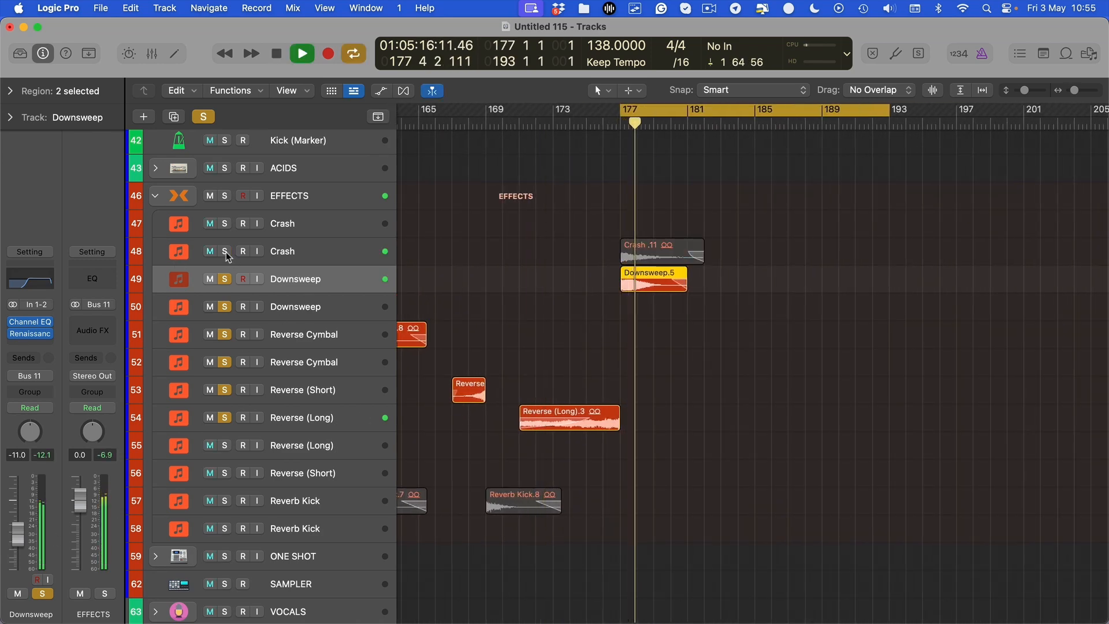
Step: Raise the Downsweep level on track 49 to -10.0 dB, replaying the cycled bars, and solo the Crash on track 48 again
key(super+Left)
scroll(651, 341, left, 5)
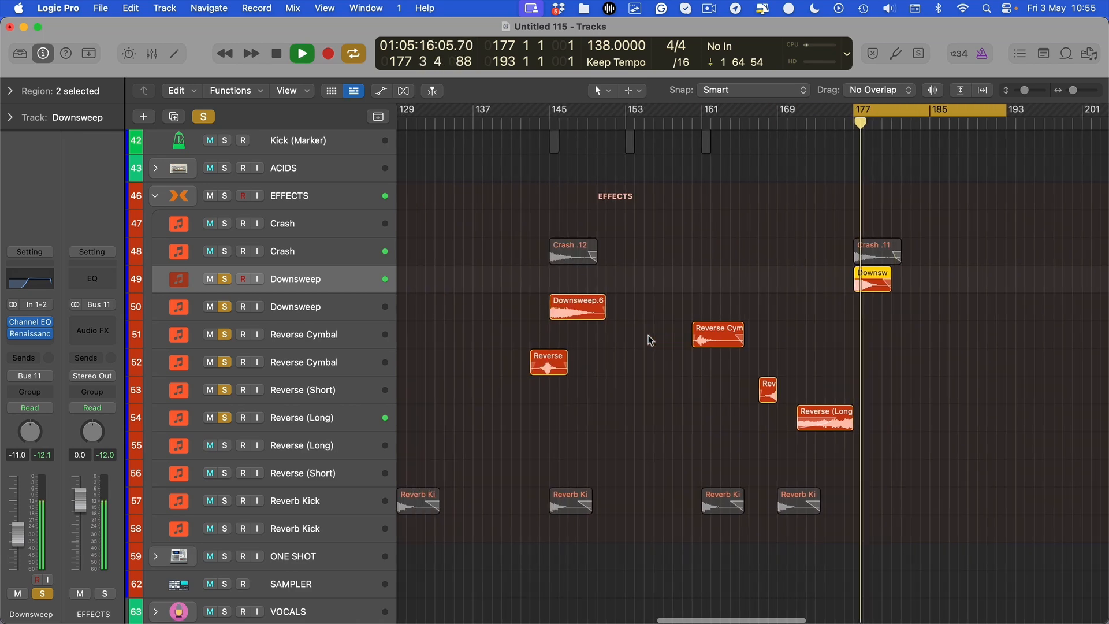
scroll(587, 335, right, 5)
key(space)
key(space)
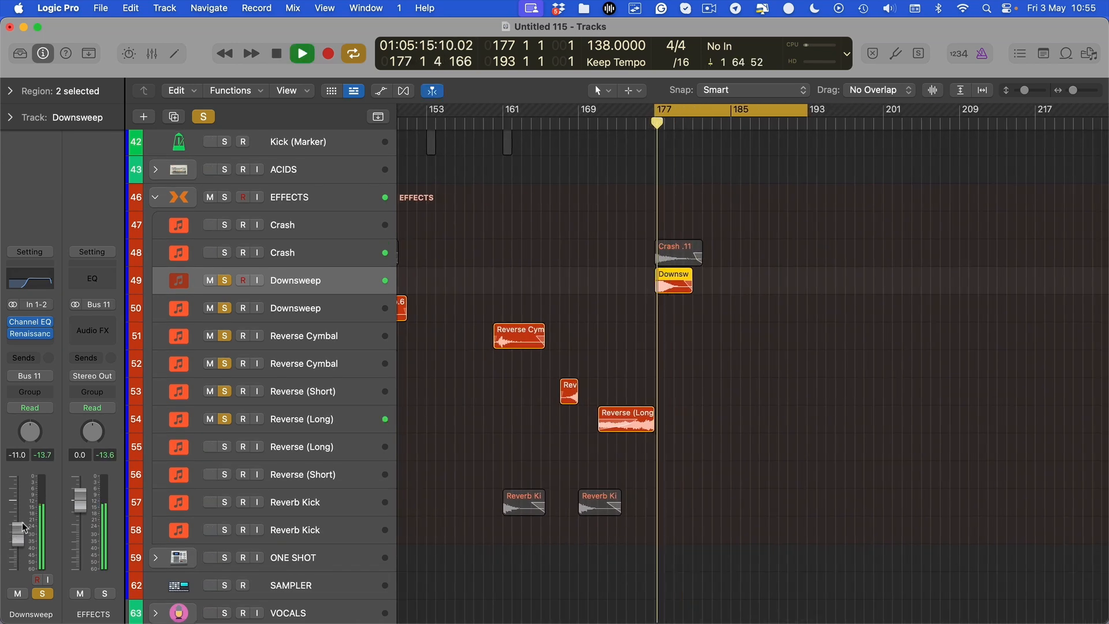
click(225, 254)
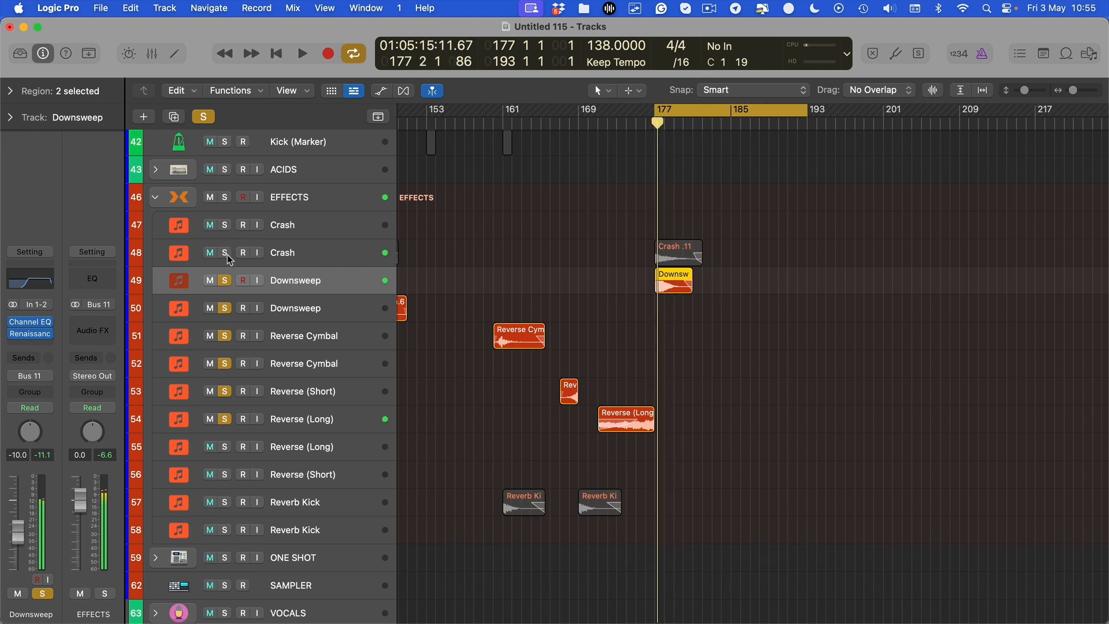
key(space)
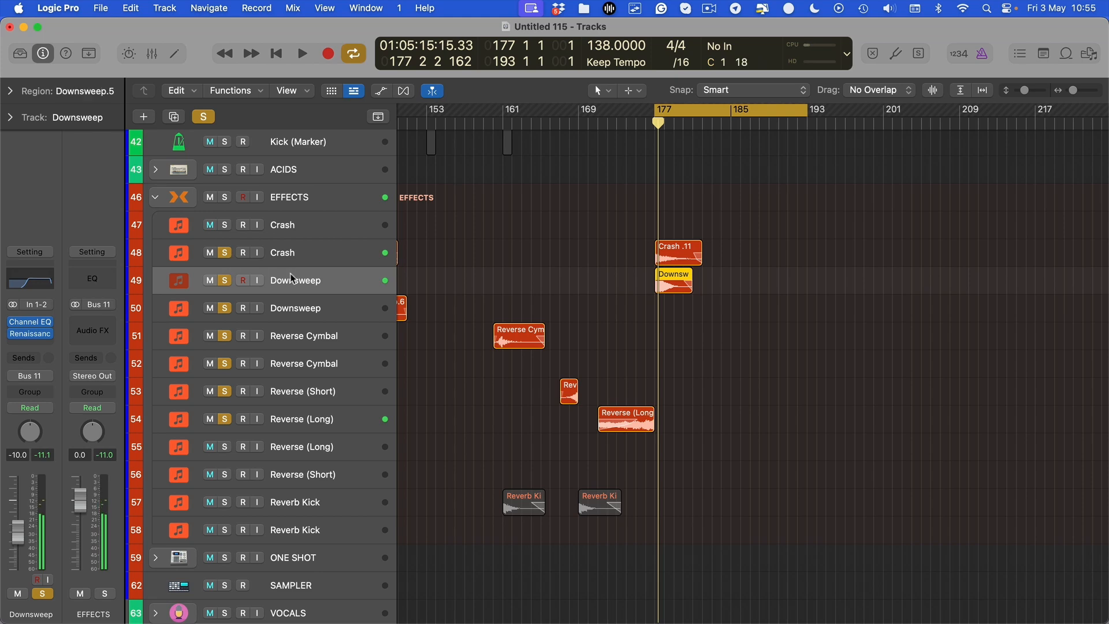
Step: Lower the 7350 Hz high shelf in the Downsweep's Channel EQ to -4.1 dB and adjust its track level to -10.2 dB during playback
click(33, 322)
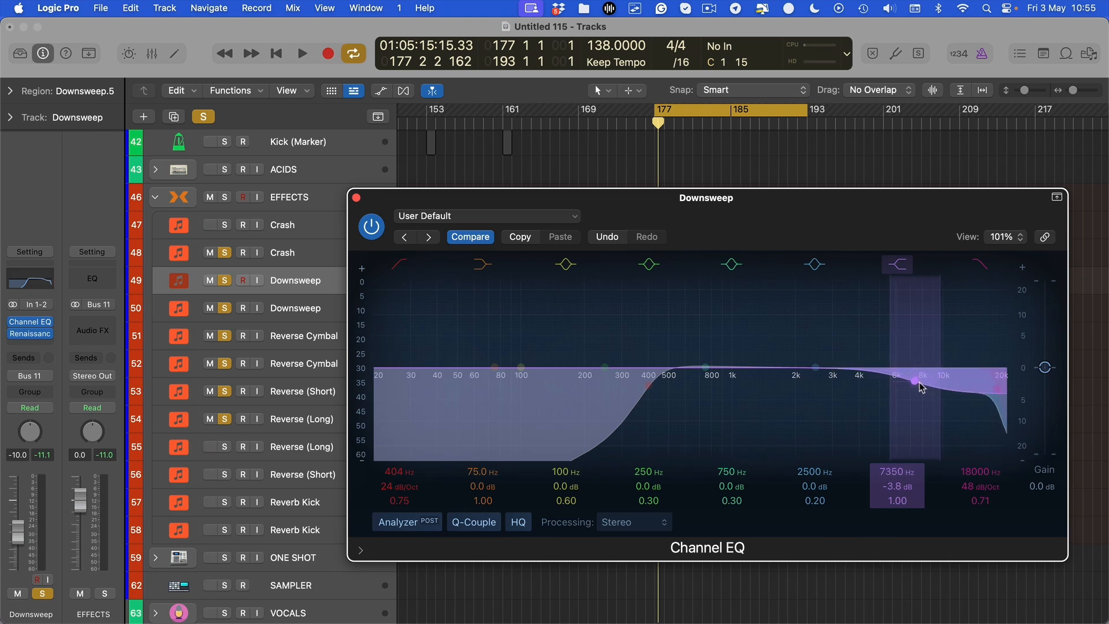
key(space)
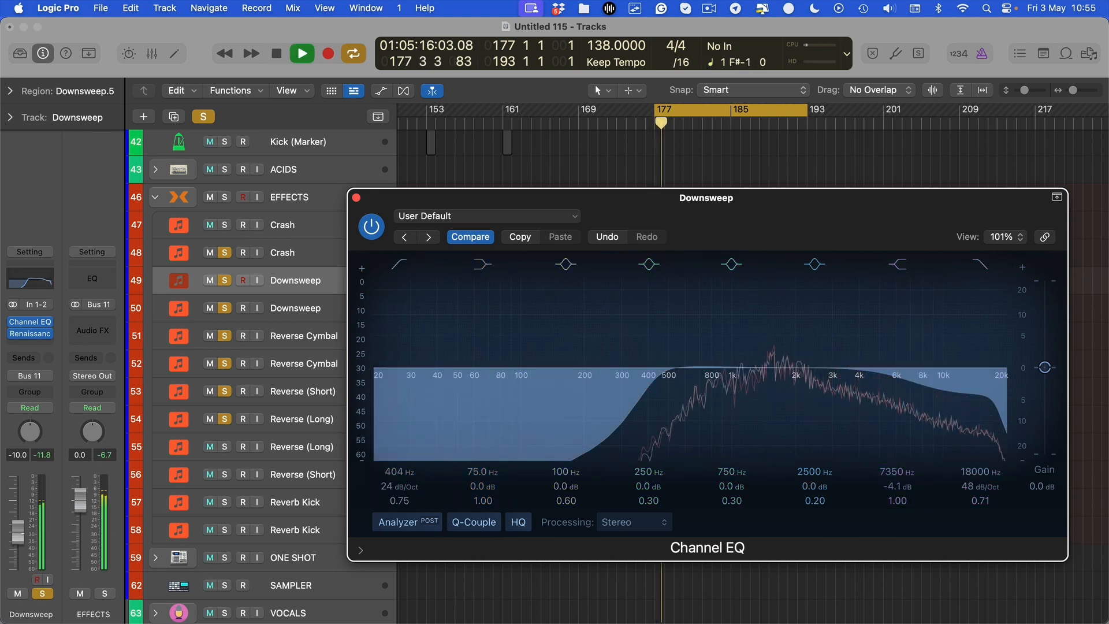
click(15, 558)
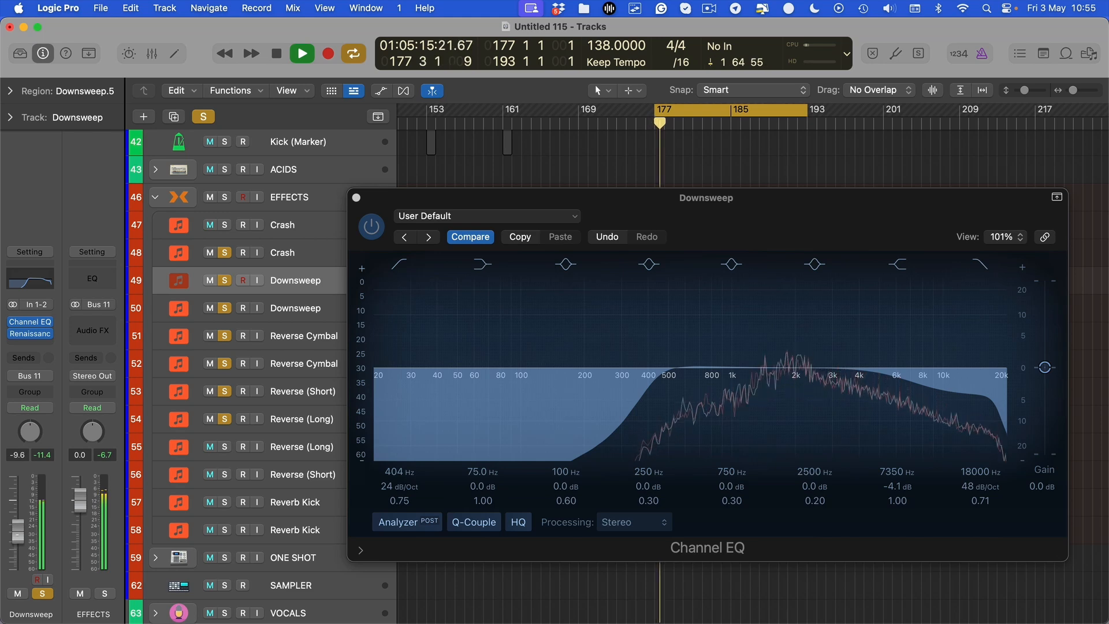
click(17, 594)
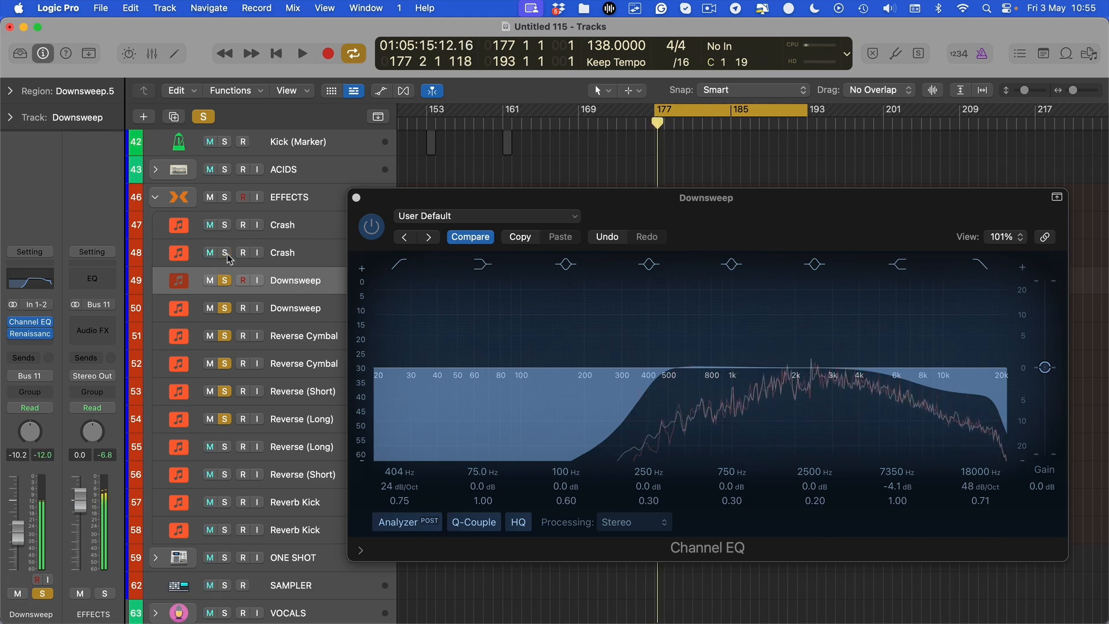
Step: Lower the high cut in the Downsweep's Channel EQ to 11400 Hz and its level to -11.0 dB, ending with the Crash soloed
drag(1002, 419, 953, 425)
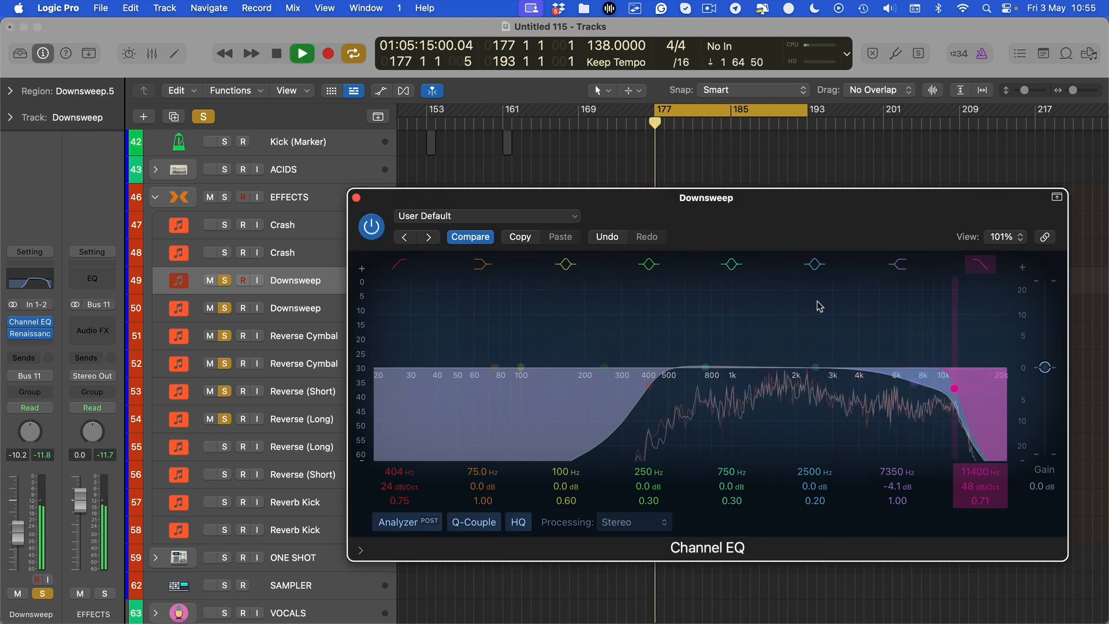
click(234, 269)
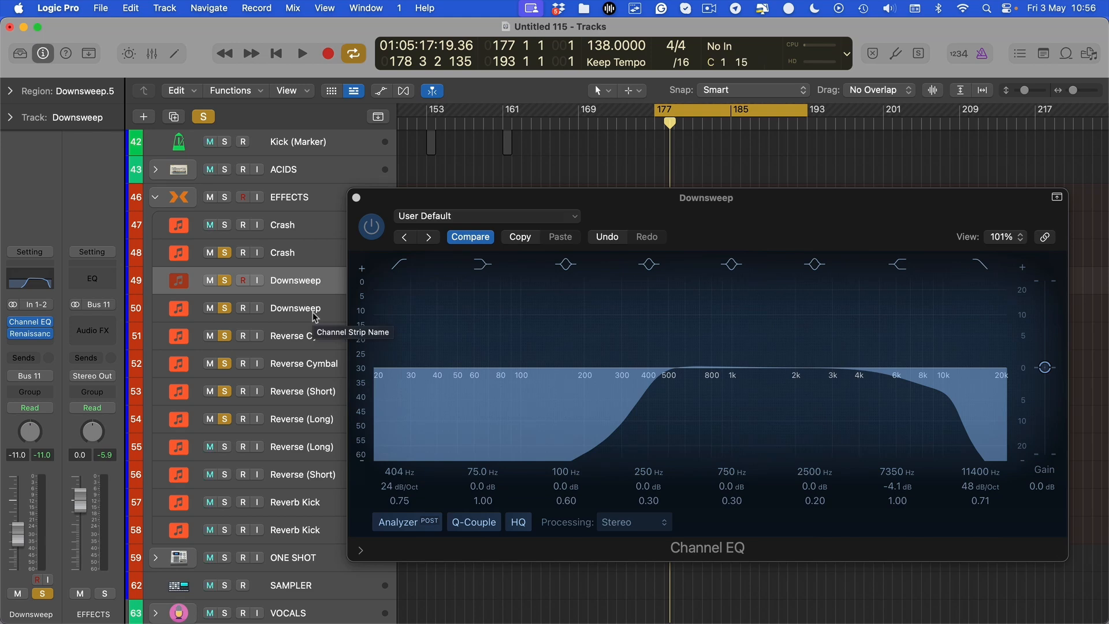
key(super+w)
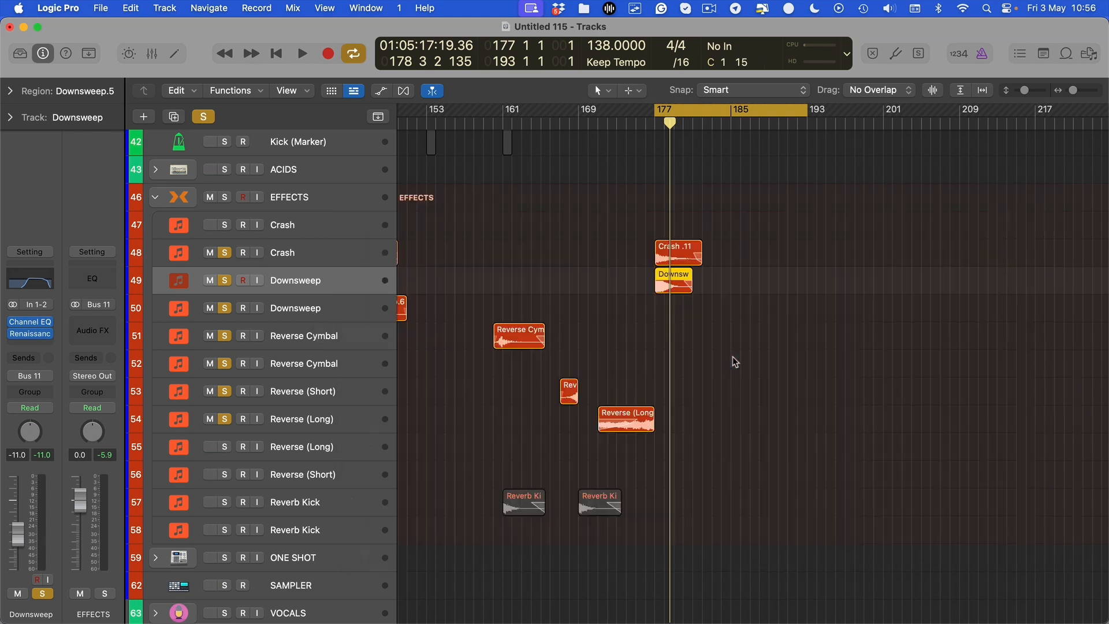
Step: Set the cycle area to bars 174 to 189, start playback and select the Reverse (Long) on track 54
scroll(746, 409, left, 1)
drag(643, 110, 786, 146)
key(space)
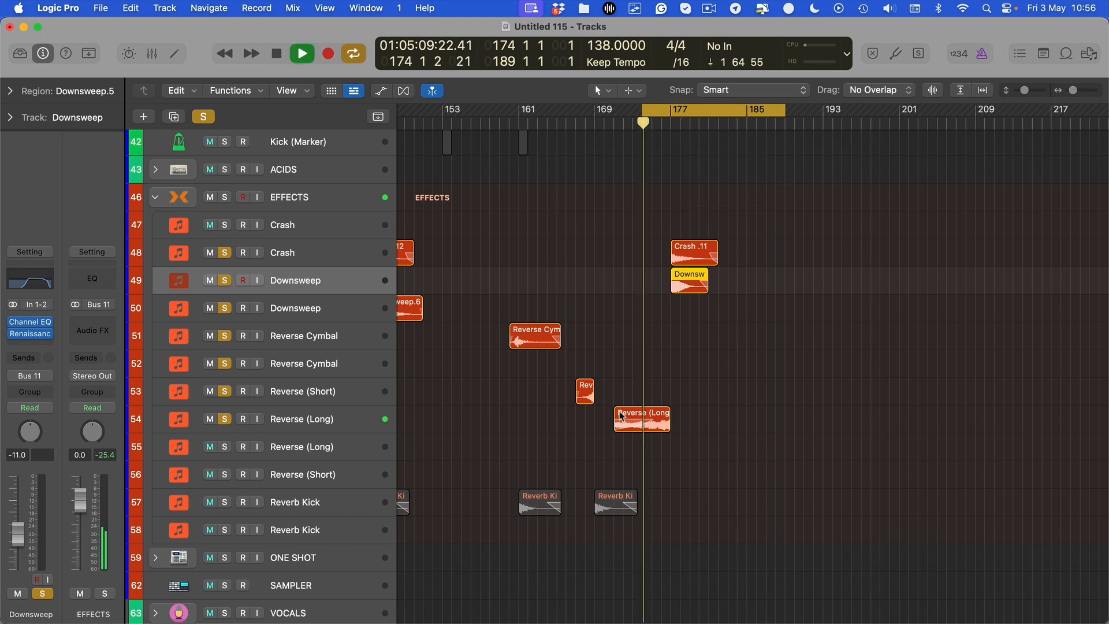
click(381, 423)
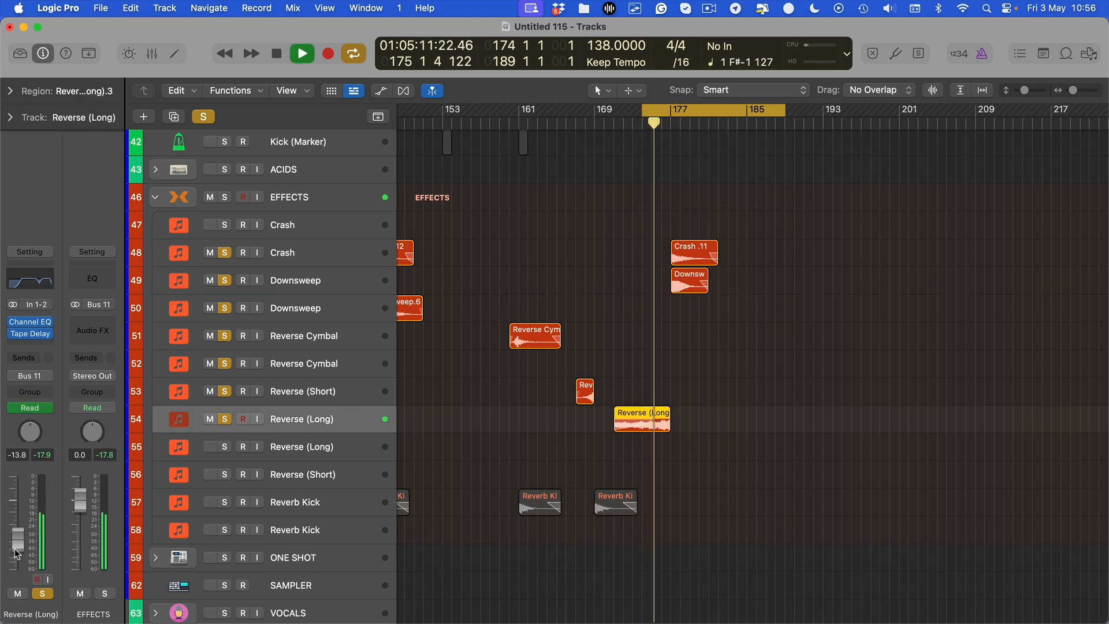
Step: Raise the level of the Reverse (Long) on track 54 to -10.0 dB, replaying the cycled bars to check it
key(super+Right)
key(super+Right)
key(super+Right)
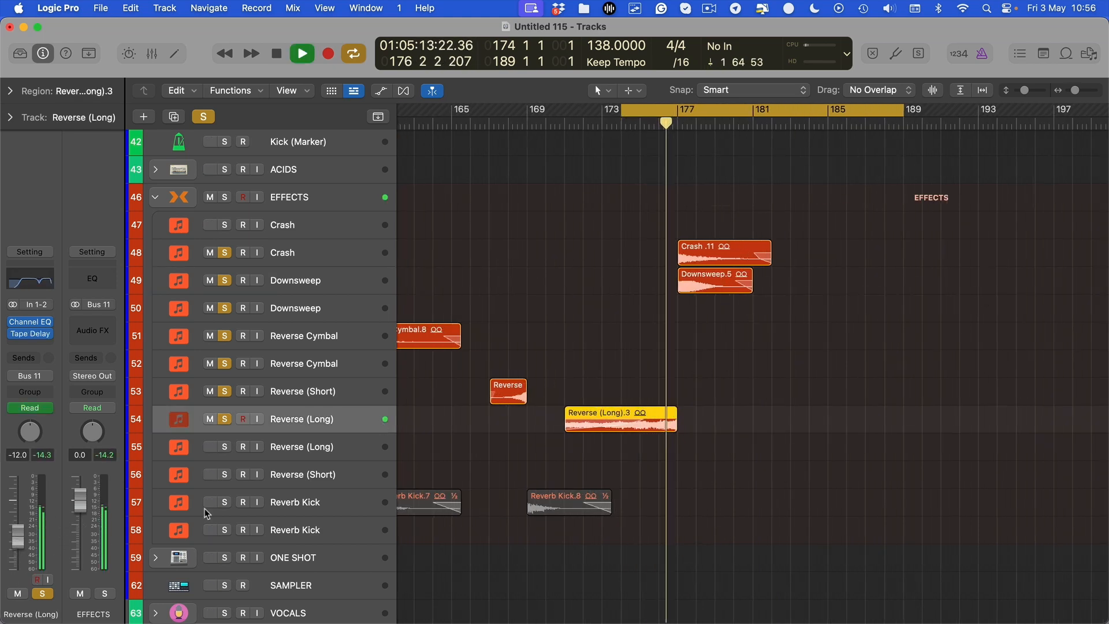
drag(19, 541, 19, 543)
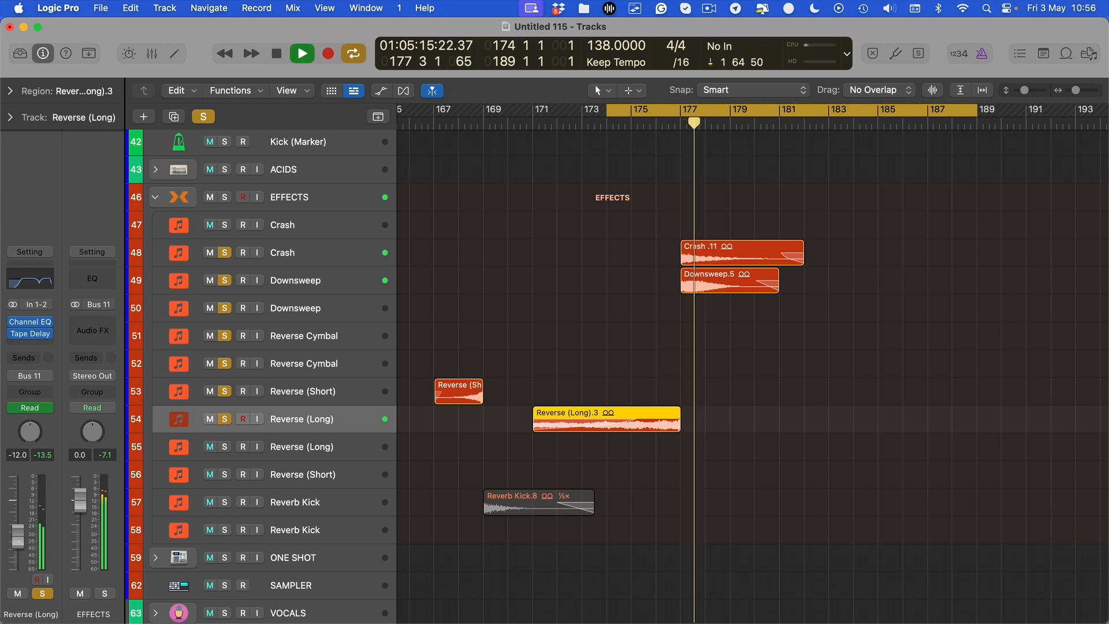
key(space)
key(space)
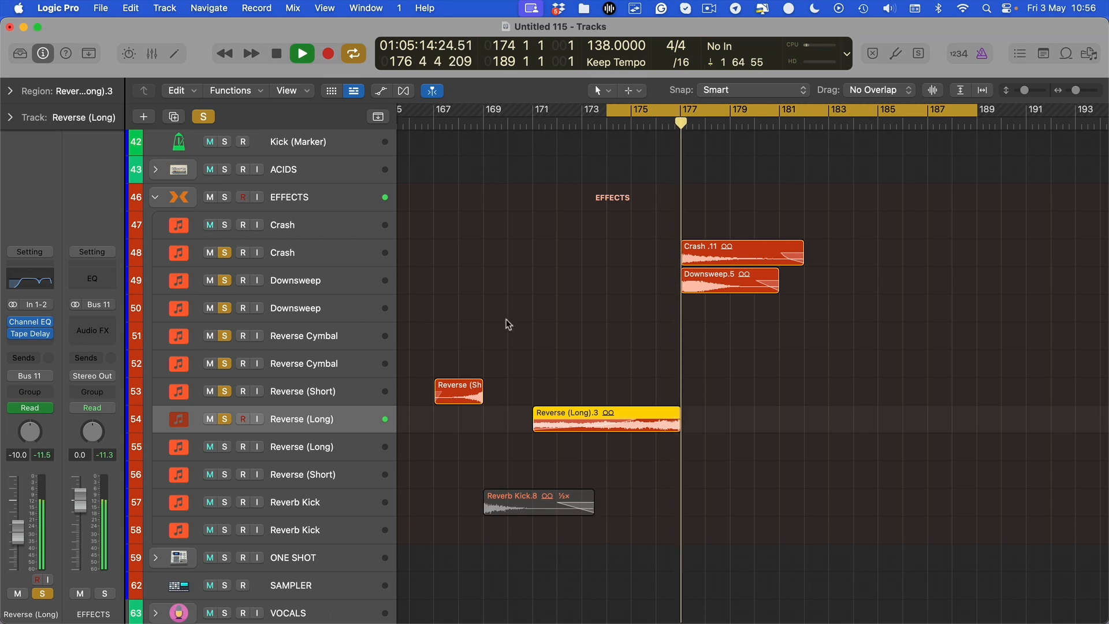
Step: Insert a stereo LFOTool on the Reverse (Long) track and raise its curve's starting point to 84% with the automation shown
click(33, 342)
mouse_move(40, 373)
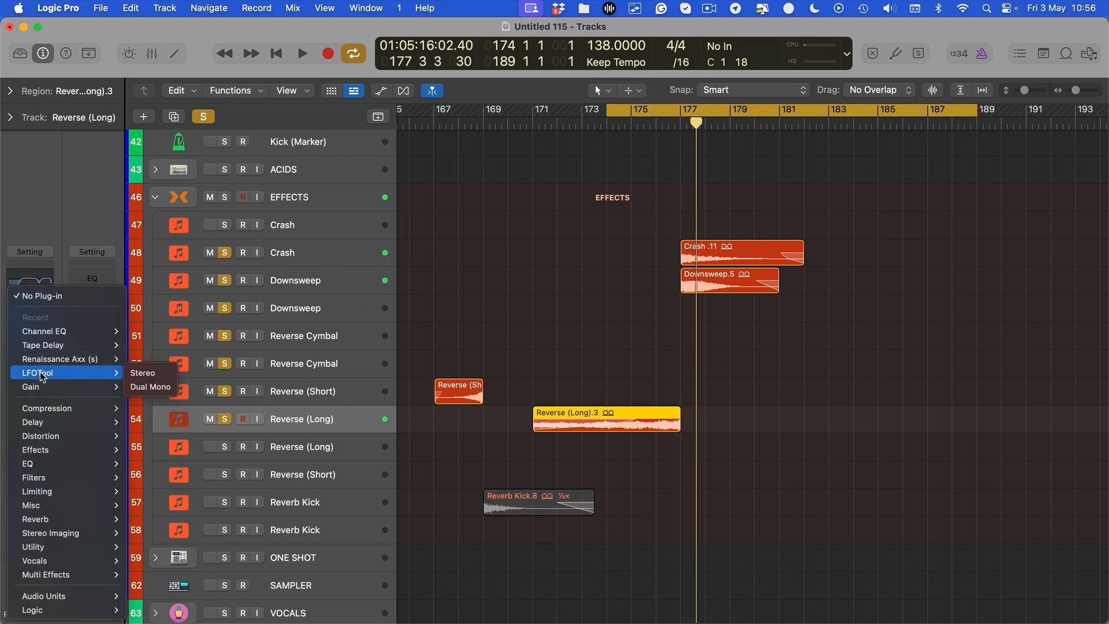
click(133, 372)
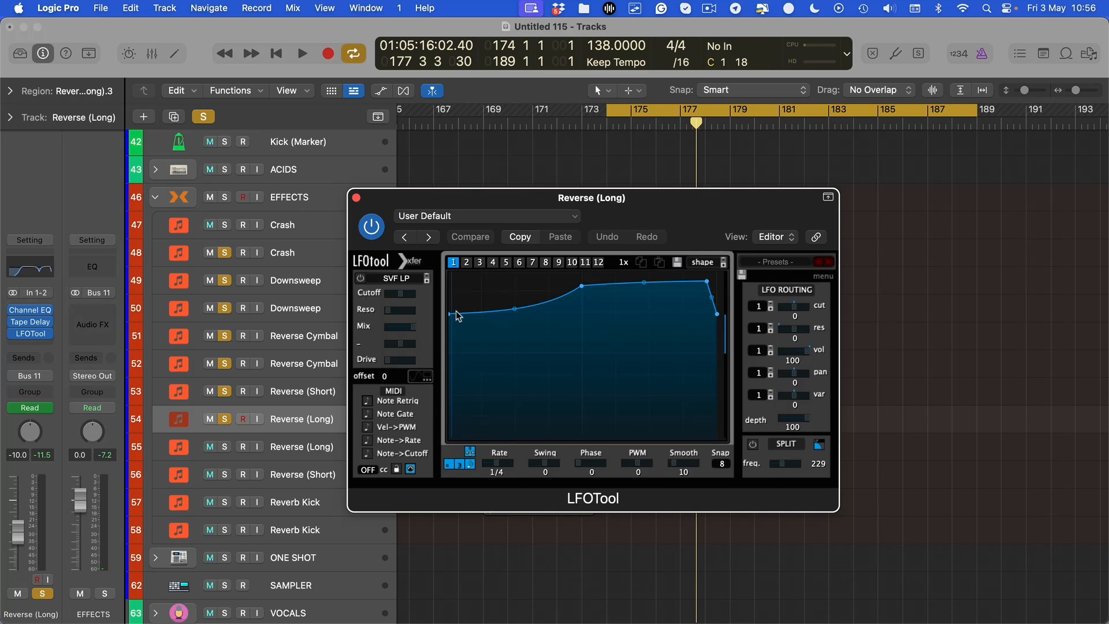
key(a)
drag(449, 314, 450, 299)
key(super+w)
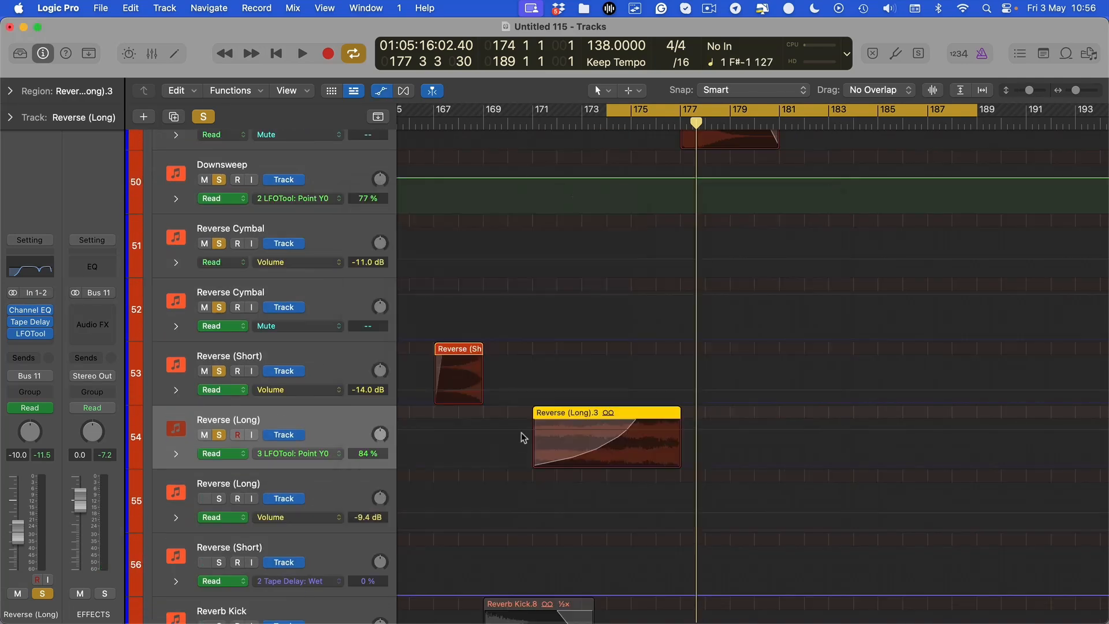
Step: Automate LFOTool's Point Y0 on the Reverse (Long) region from 84% through 53% at bar 175 to 19% at bar 177, and choose the Automation Curve tool
click(528, 434)
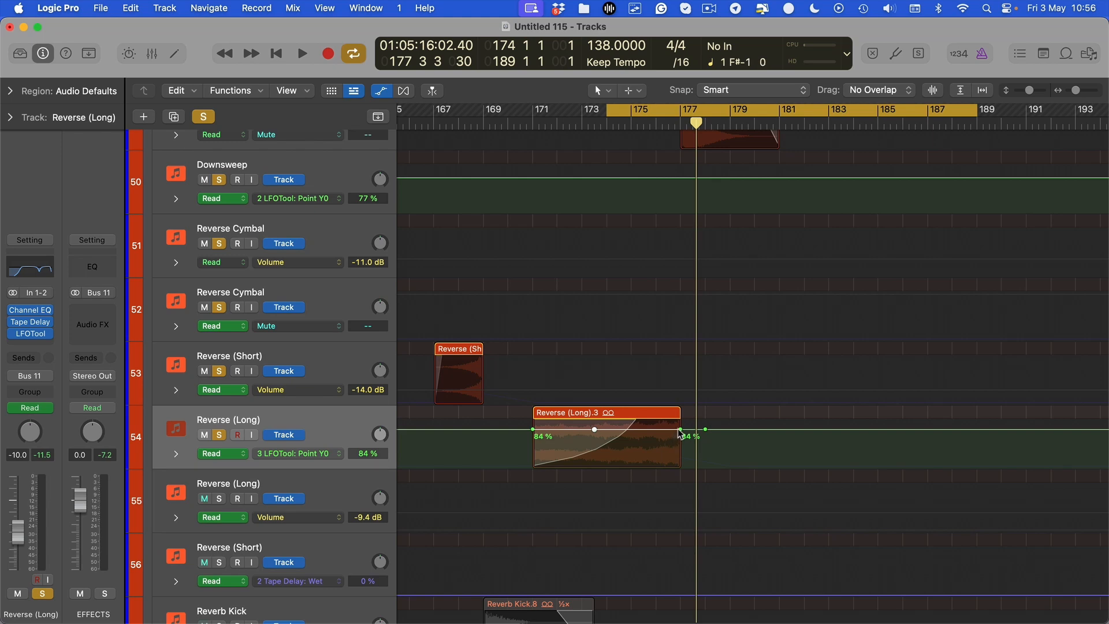
drag(680, 432, 640, 452)
key(space)
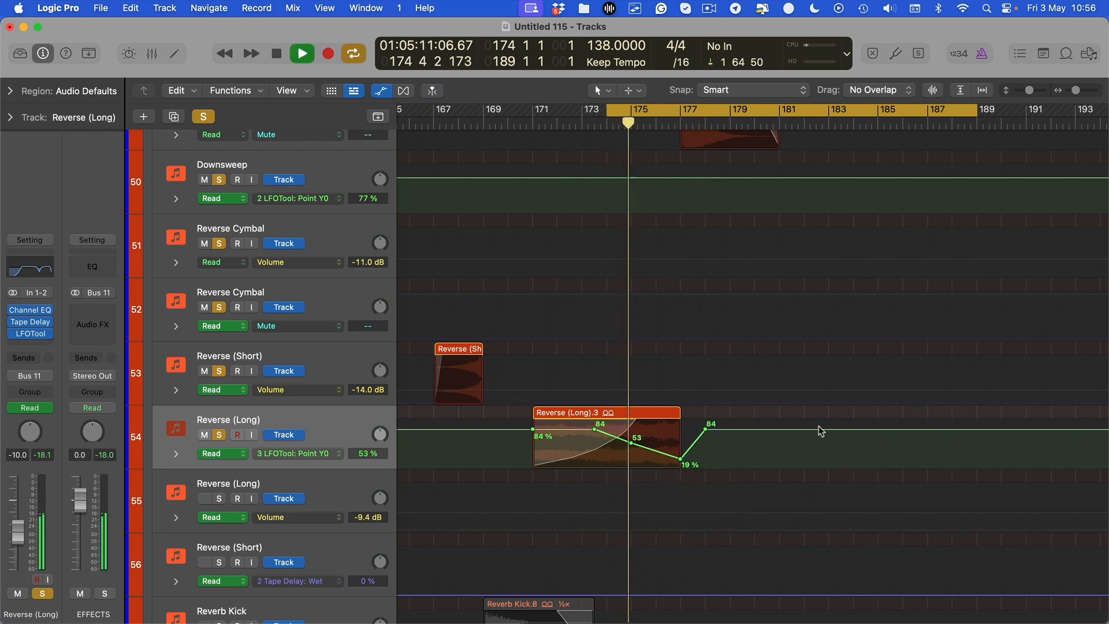
key(t)
key(w)
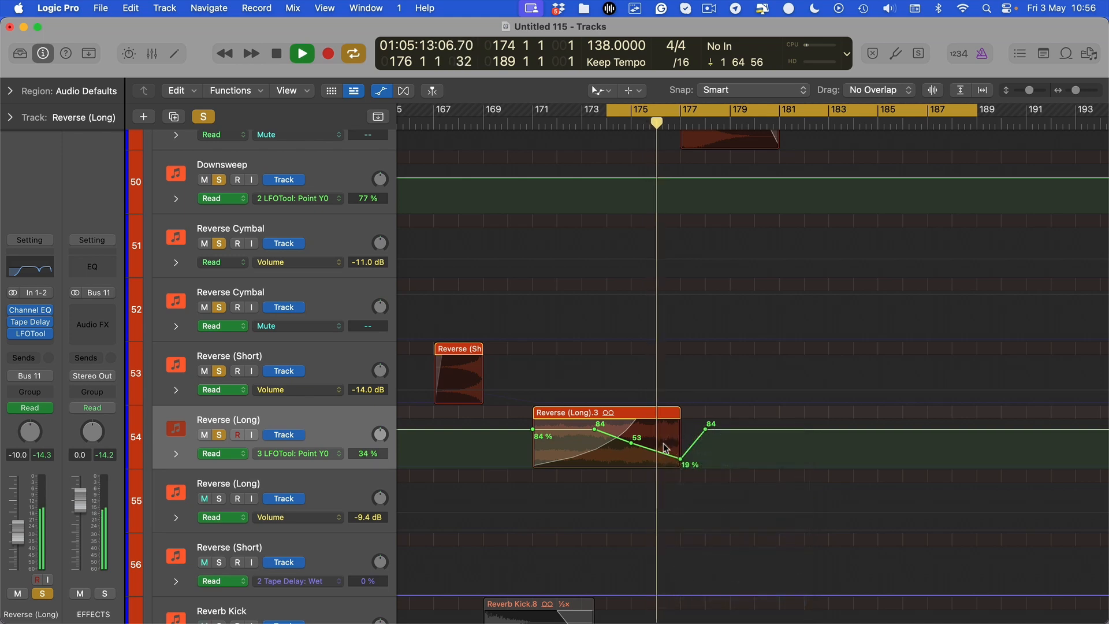
Step: Hide the automation and raise the Reverse (Long) level on track 54 to -9.2 dB, replaying the cycled bars
key(a)
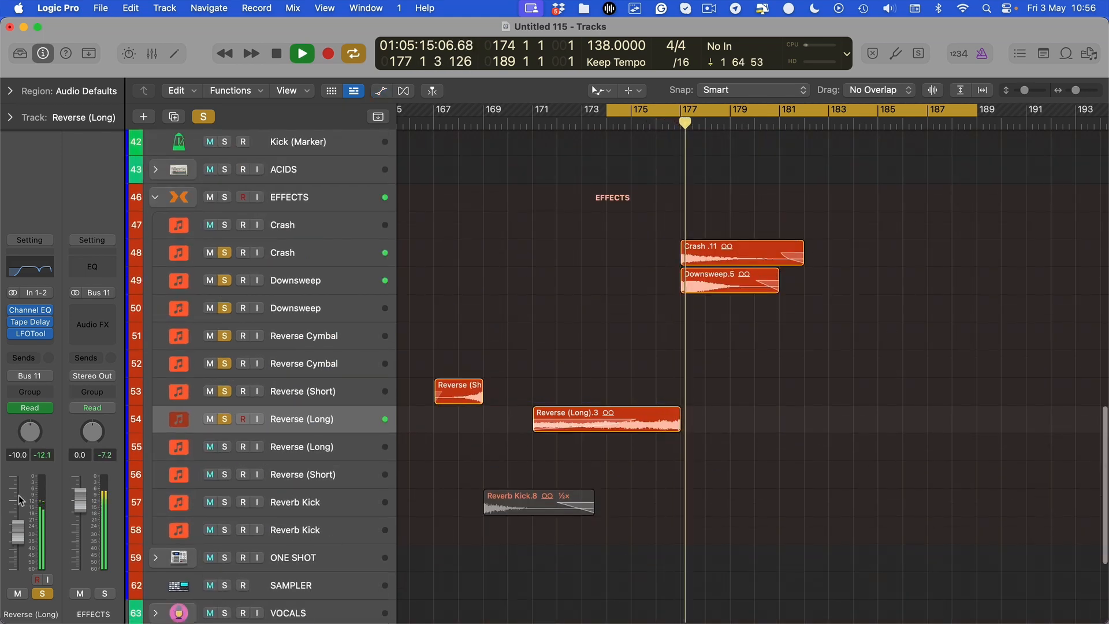
key(space)
key(space)
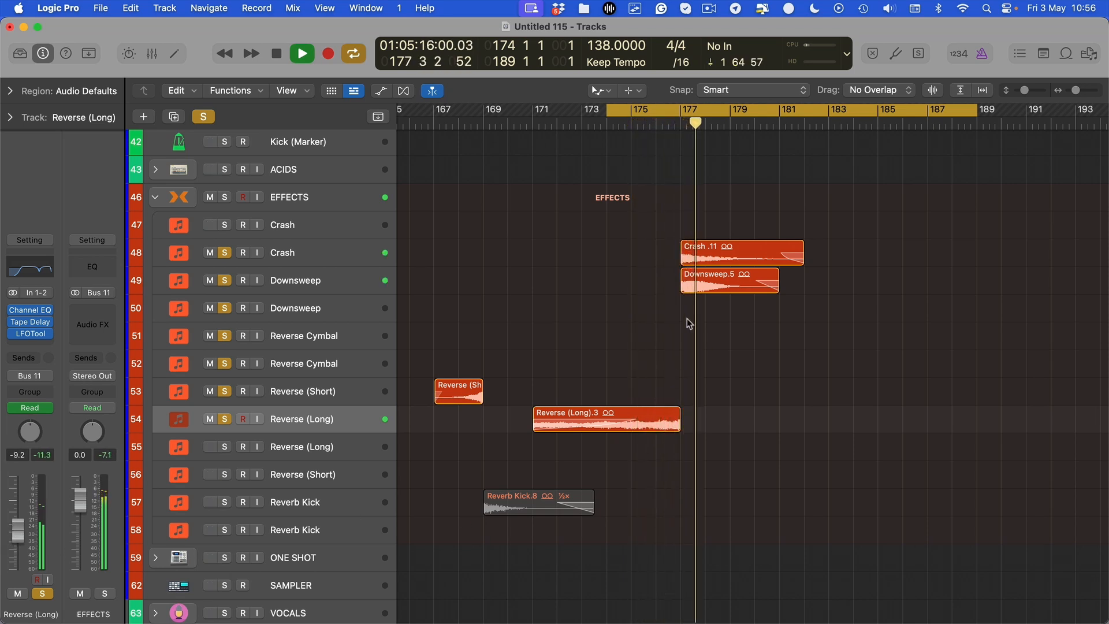
Step: Copy the Reverse Cymbal region at bar 143 on track 52 to bar 175 and lower the track's level to -11.0 dB during playback
scroll(560, 369, down, 8)
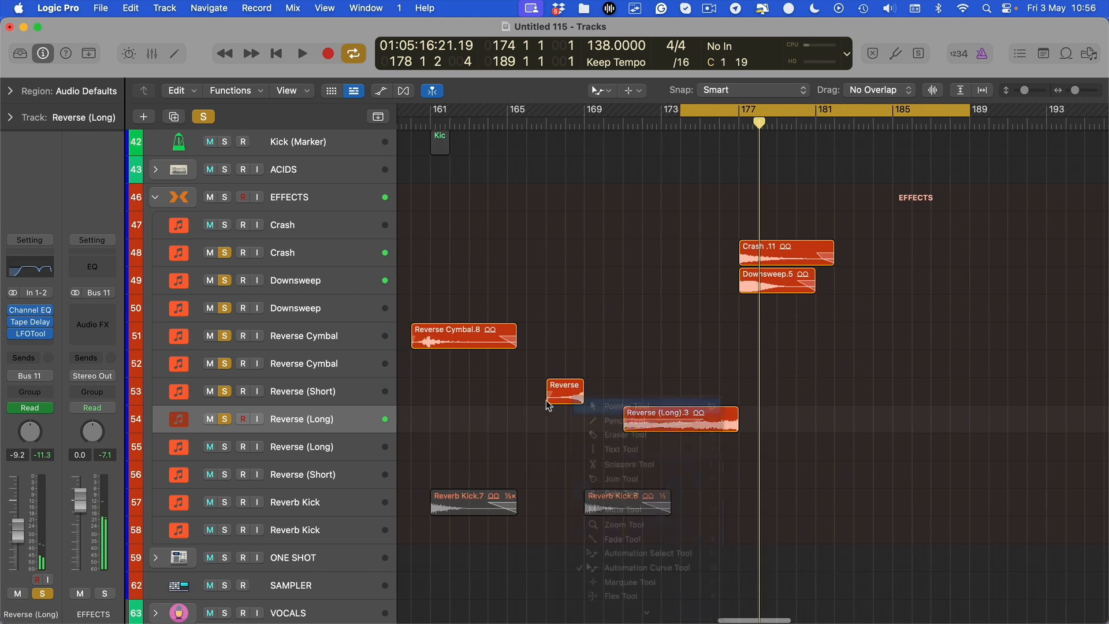
scroll(581, 366, left, 2)
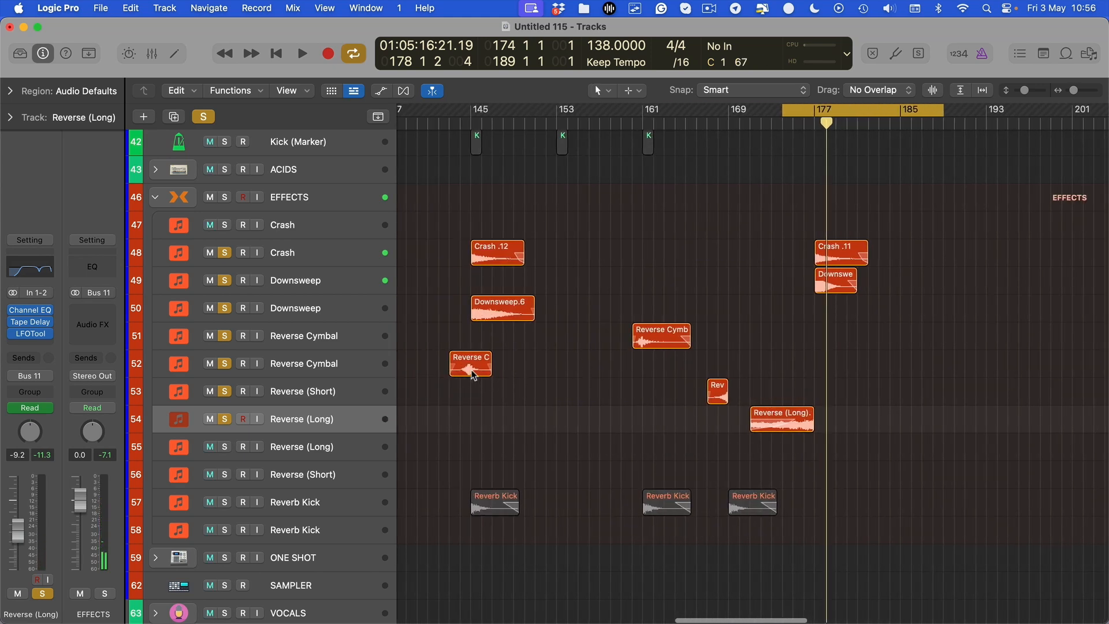
drag(475, 373, 796, 369)
scroll(827, 367, up, 7)
key(space)
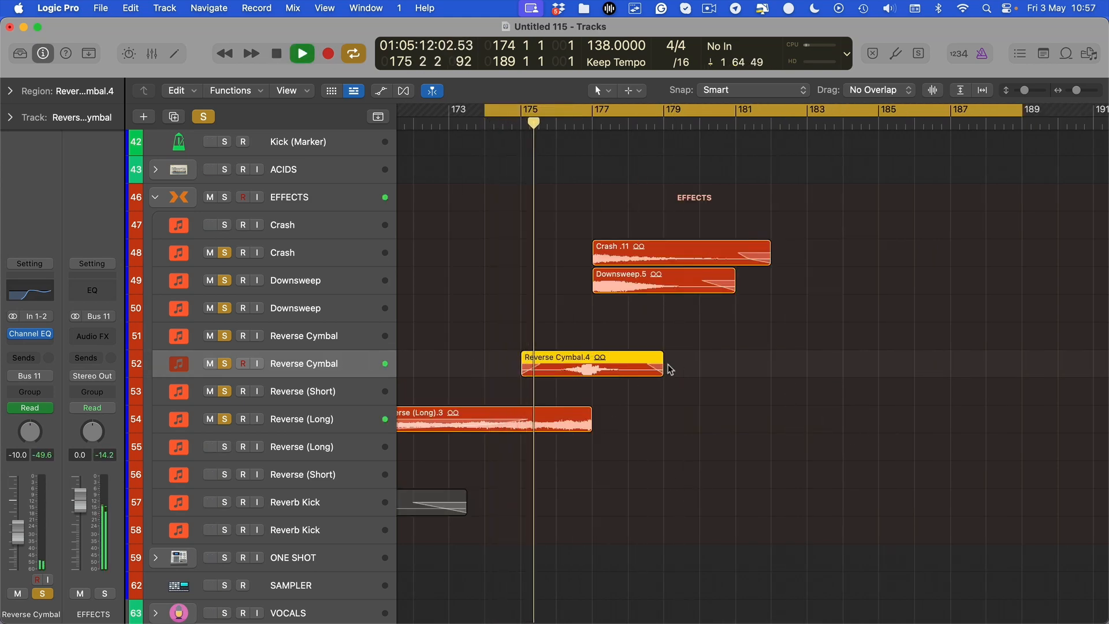
drag(19, 532, 19, 535)
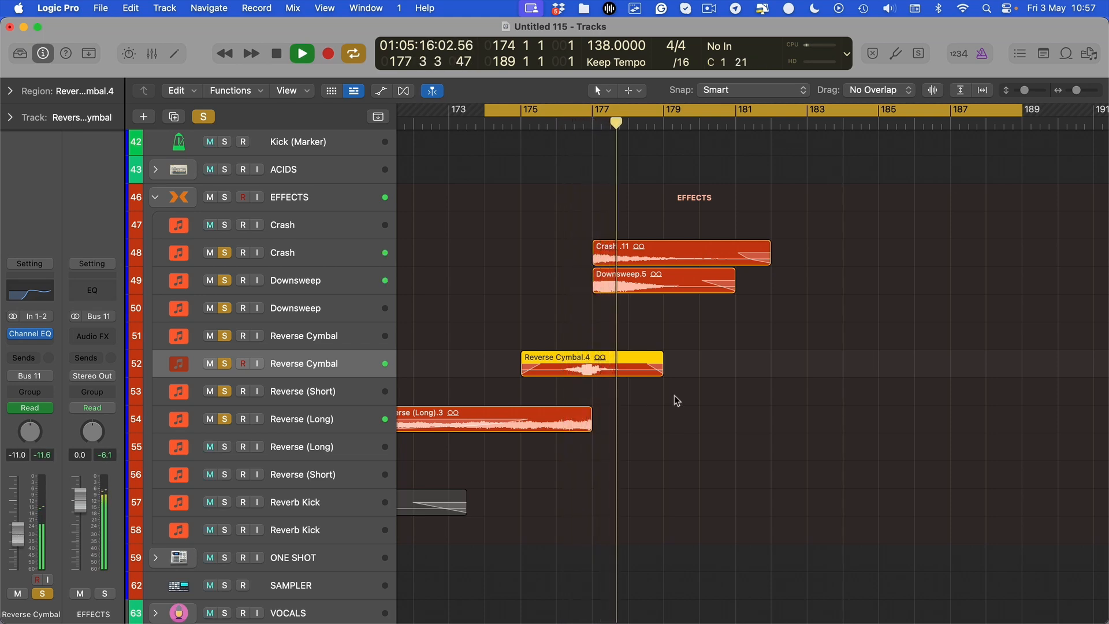
Step: Stop playback and delete the Kick region on track 4 between bars 113 and 177
scroll(691, 398, down, 5)
scroll(692, 399, left, 5)
key(space)
scroll(663, 397, up, 20)
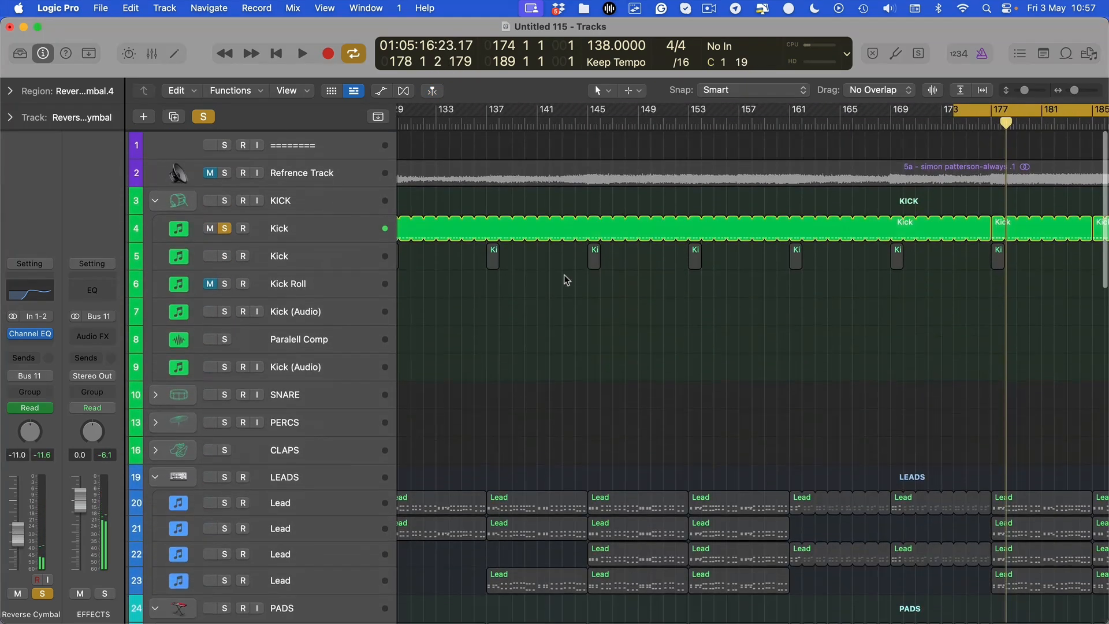
scroll(564, 271, down, 4)
scroll(563, 234, left, 5)
click(658, 216)
key(Delete)
scroll(659, 217, right, 6)
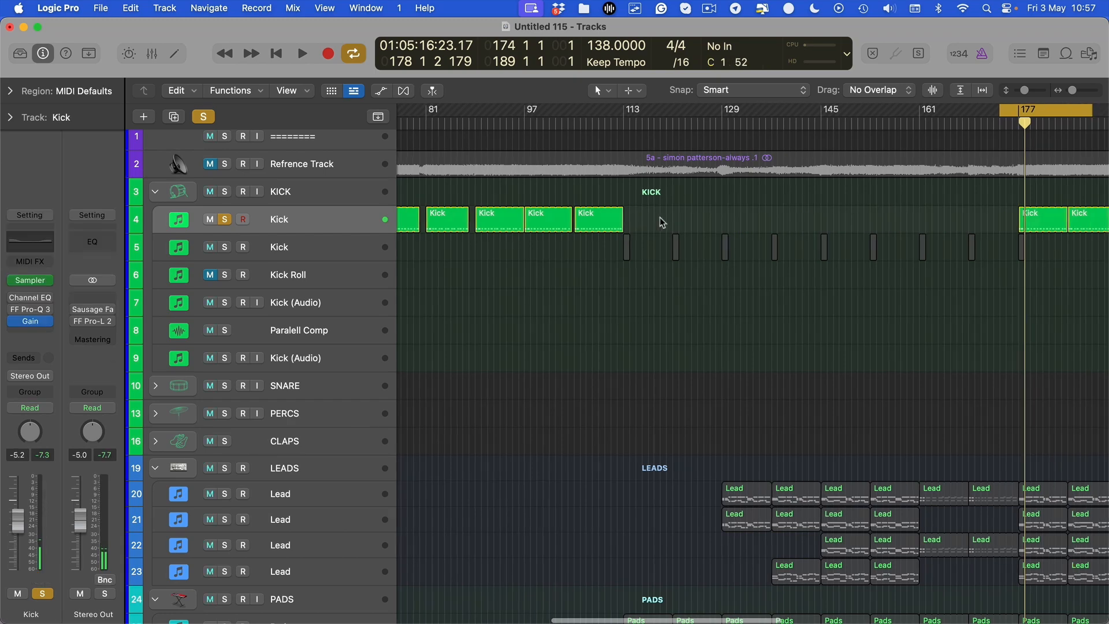
Step: Set the cycle range from bar 161 to bar 178 above the effects regions
scroll(659, 231, down, 15)
scroll(576, 331, down, 12)
scroll(562, 336, up, 6)
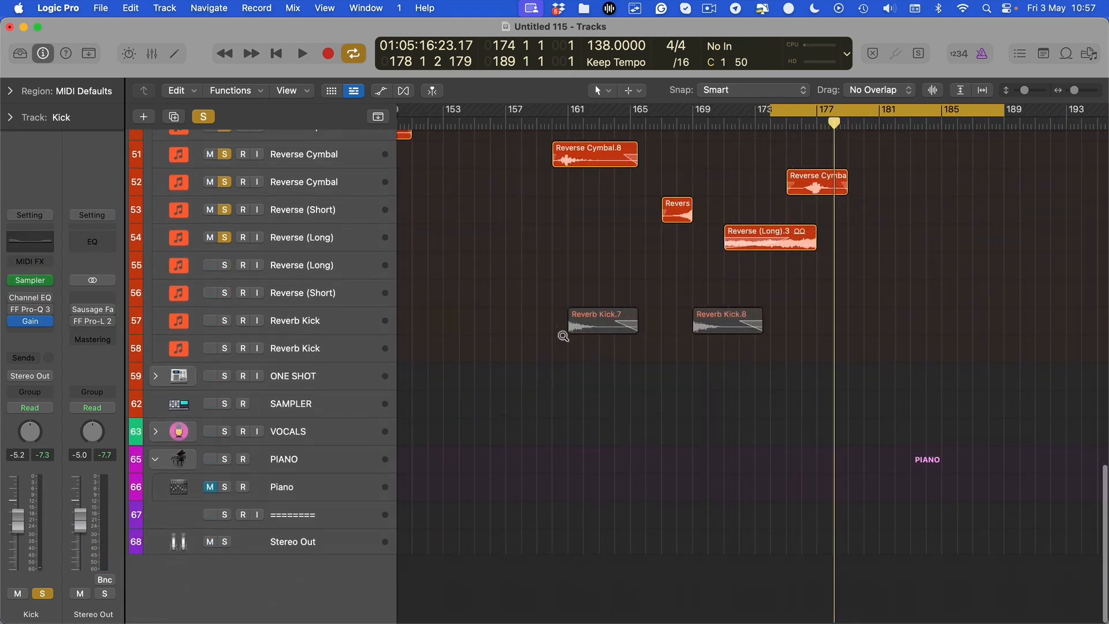
scroll(684, 151, up, 4)
scroll(701, 223, right, 5)
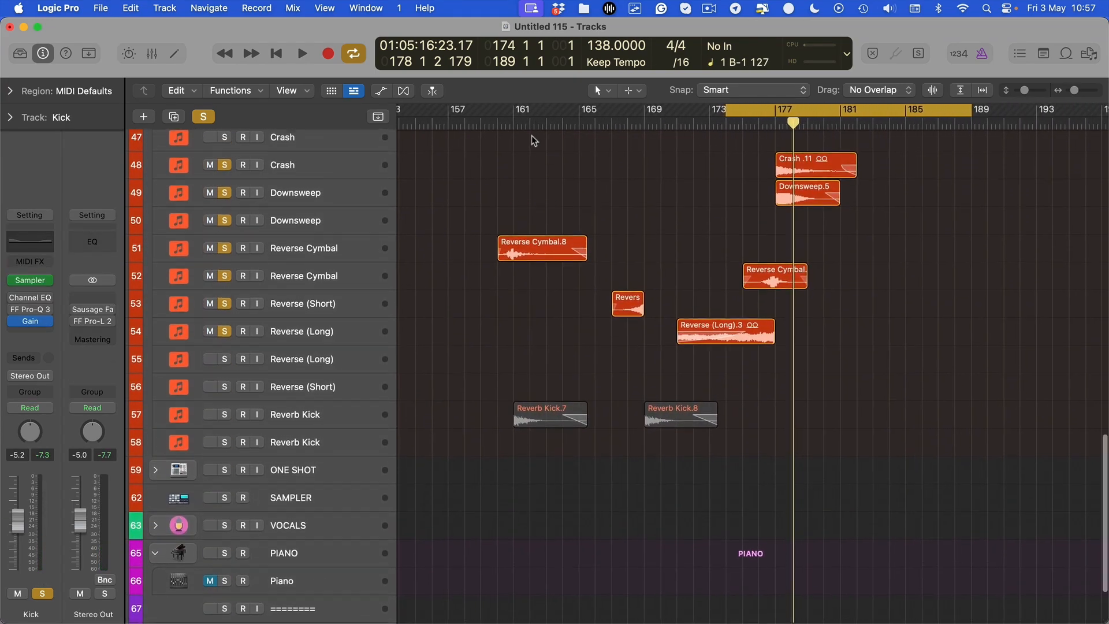
drag(520, 116, 793, 116)
scroll(490, 195, left, 10)
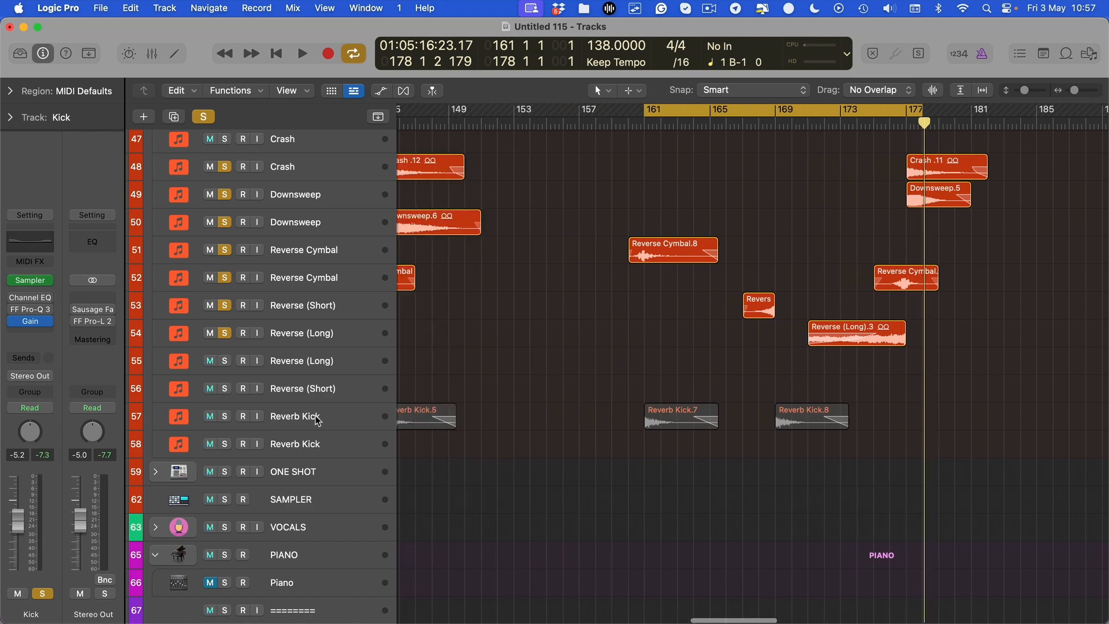
Step: Clear the existing solos, solo the Refrence Track and listen to it from bar 161 and from bar 169
scroll(489, 195, up, 2)
scroll(490, 195, up, 20)
scroll(832, 262, right, 5)
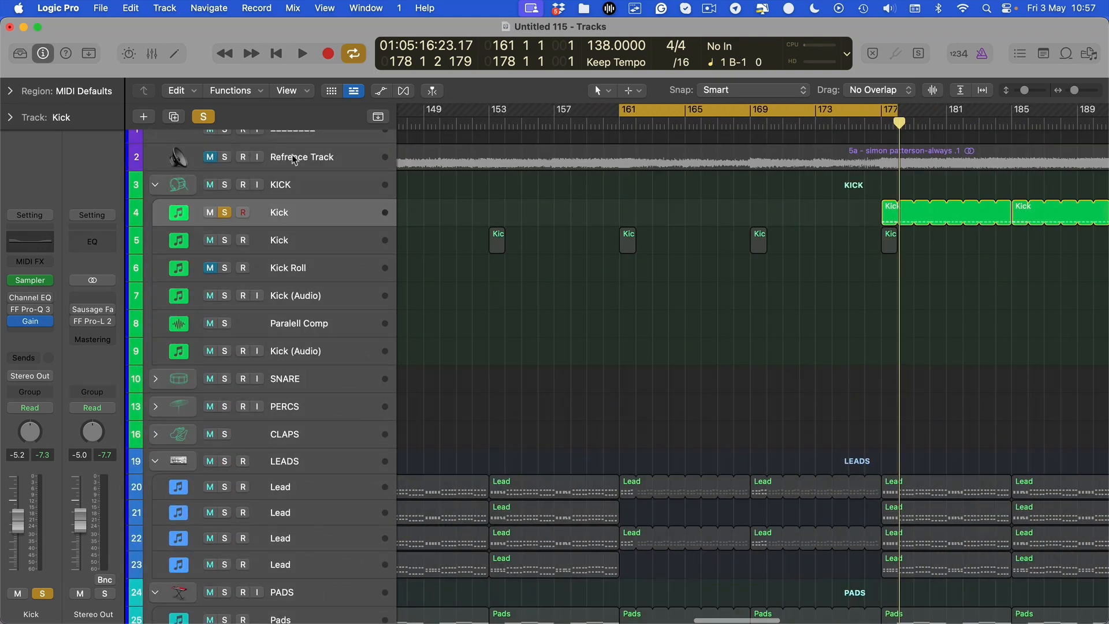
scroll(220, 121, up, 1)
click(208, 117)
click(225, 171)
key(space)
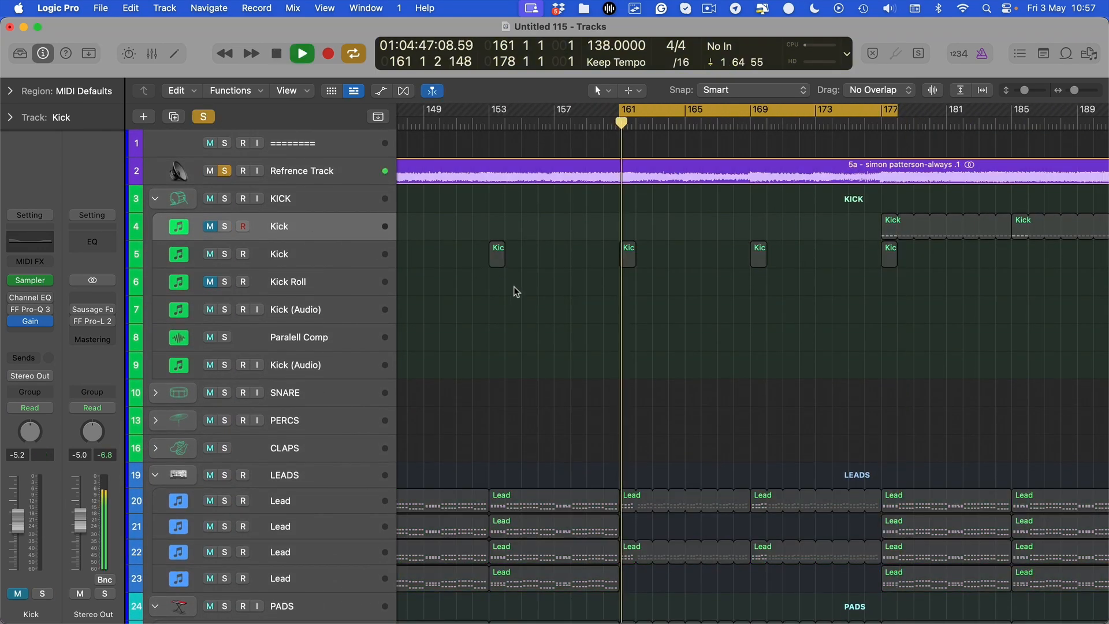
click(748, 118)
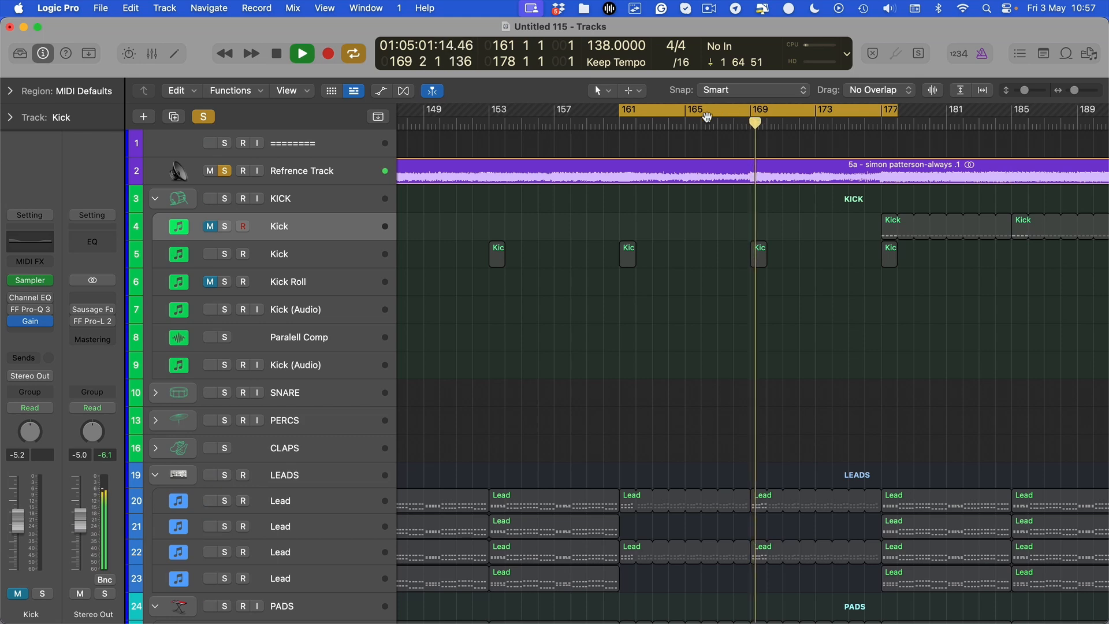
Step: Listen to the Refrence Track at earlier sections of the breakdown and set the cycle range from bar 145 to bar 153
click(475, 122)
drag(490, 110, 780, 112)
scroll(684, 195, left, 2)
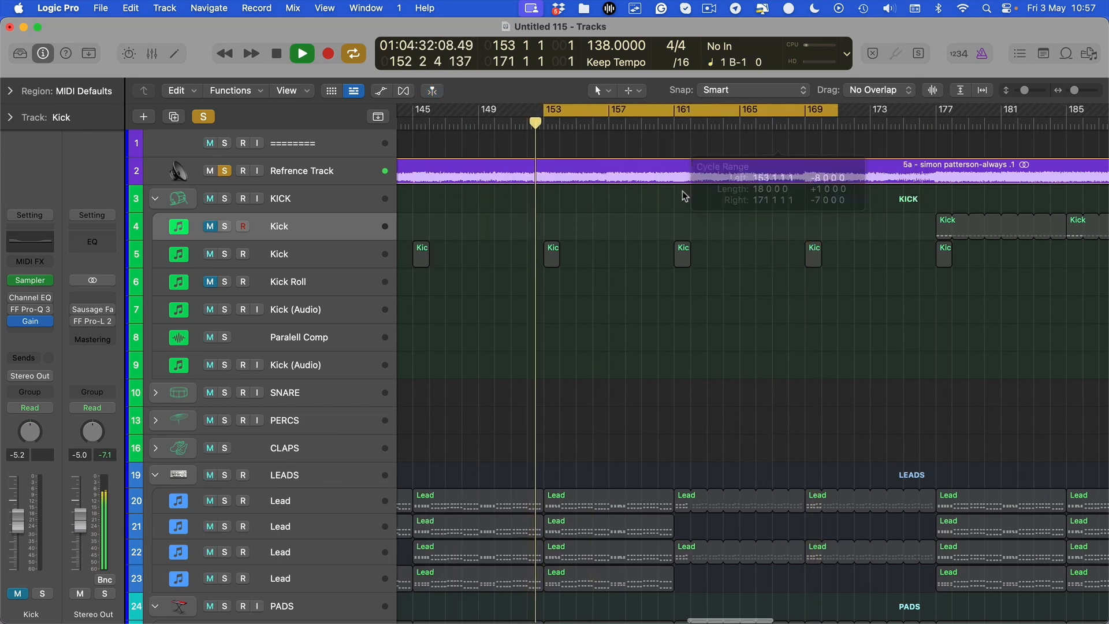
scroll(685, 196, left, 5)
click(525, 123)
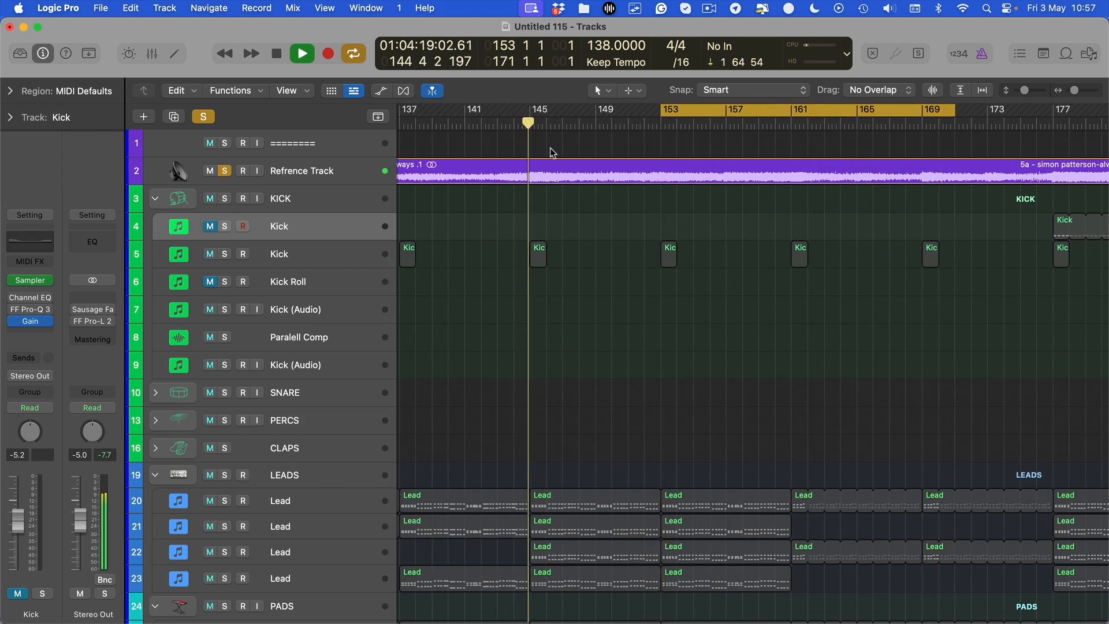
drag(531, 114, 658, 132)
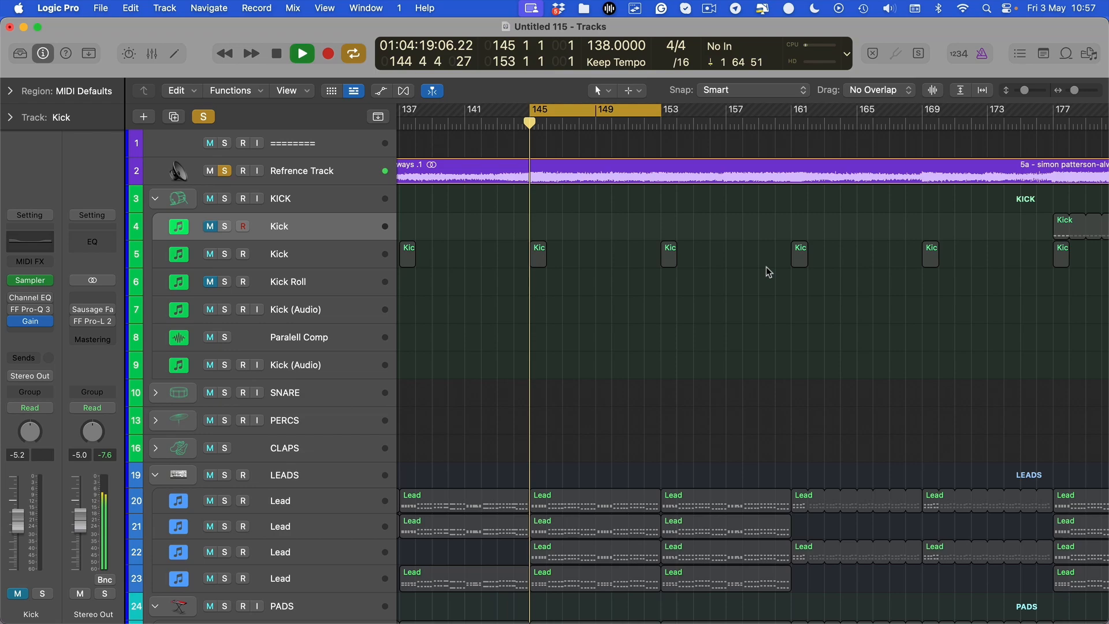
Step: Stop playback, take the Refrence Track out of solo and bring the effects tracks back into view
key(space)
click(225, 171)
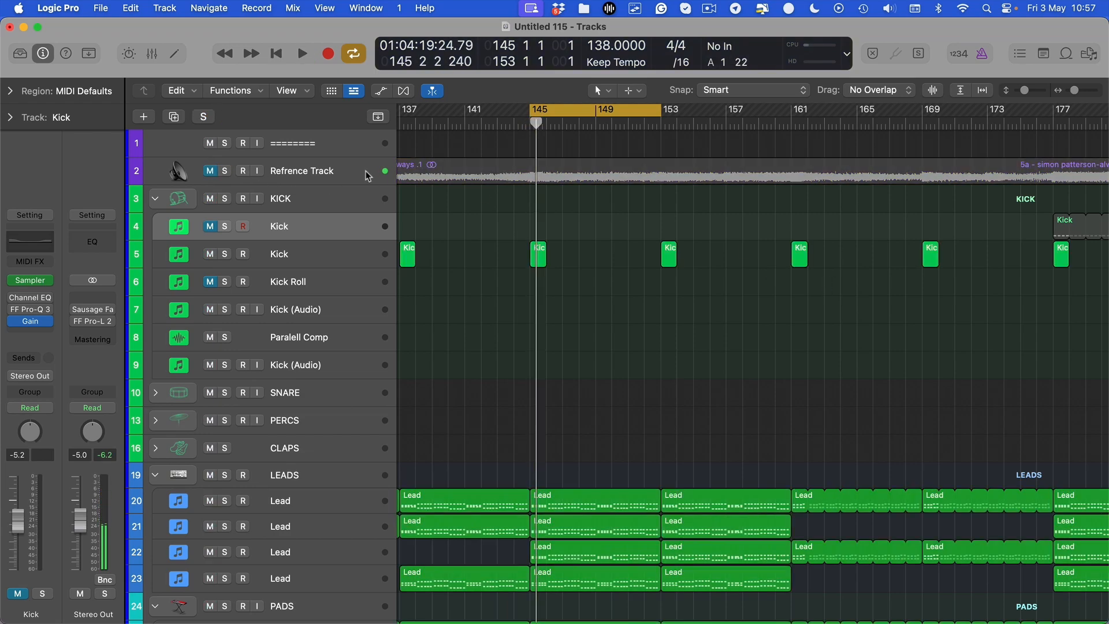
click(405, 173)
scroll(501, 344, down, 10)
scroll(572, 508, up, 2)
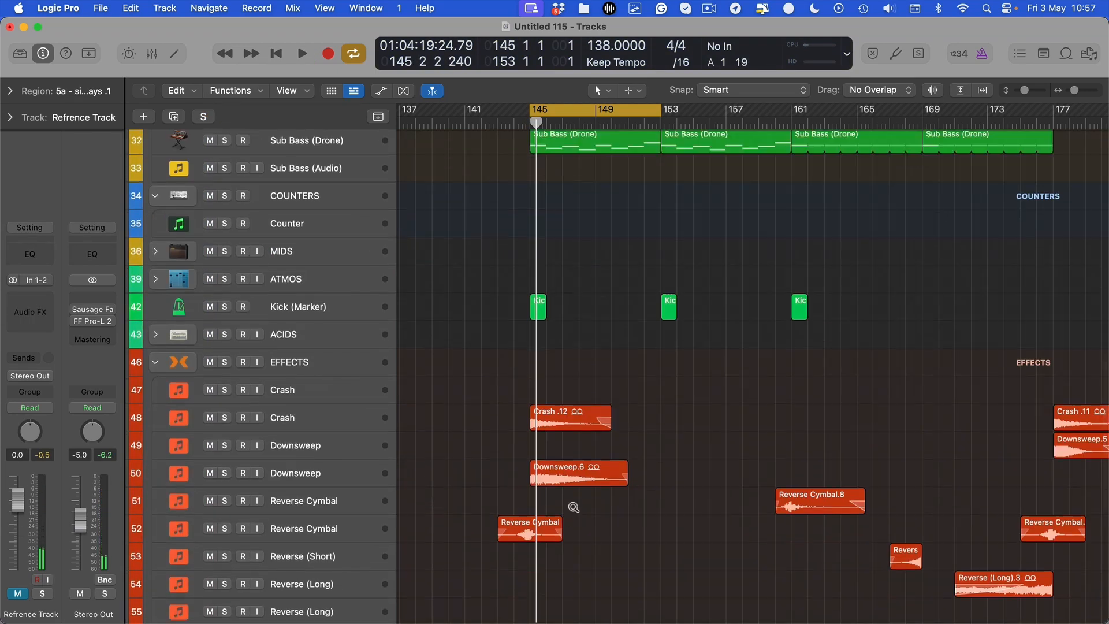
scroll(572, 511, down, 10)
scroll(560, 509, up, 5)
scroll(577, 491, down, 5)
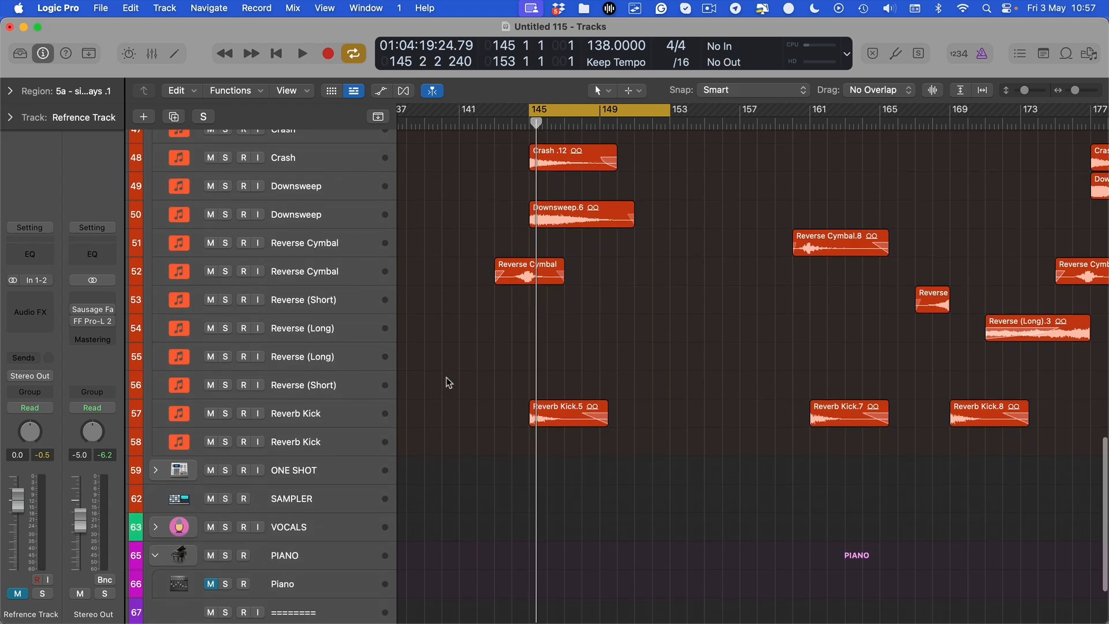
Step: Select Reverb Kick on track 57, mute effects tracks 48 to 53 and raise the Reverb Kick's level to 0.0 dB during playback
scroll(446, 381, right, 1)
click(315, 410)
key(space)
key(space)
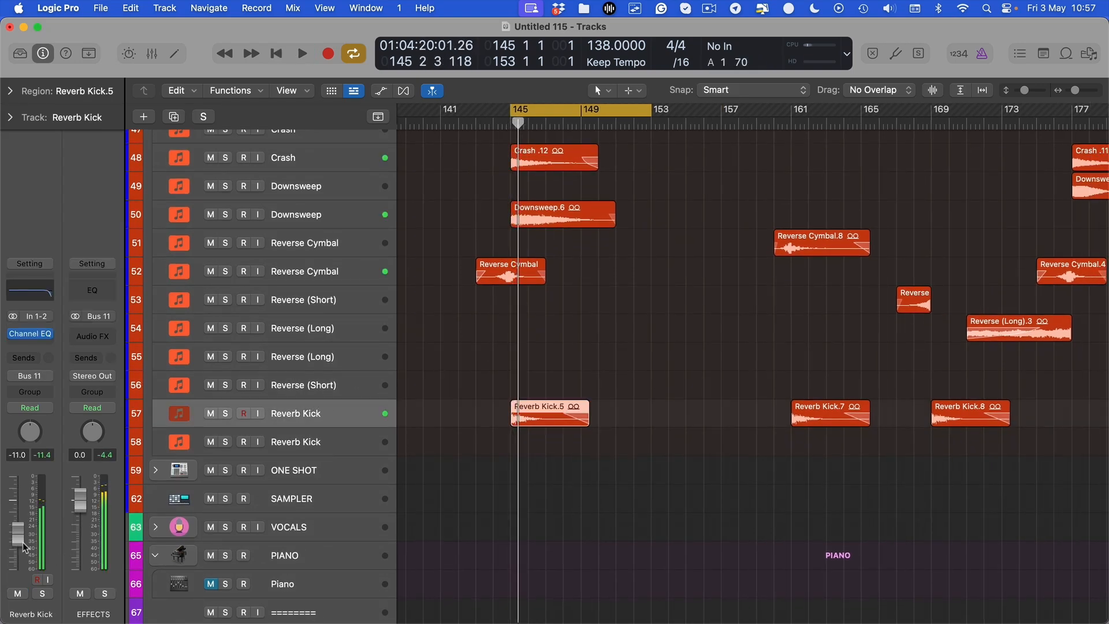
drag(210, 159, 211, 299)
key(space)
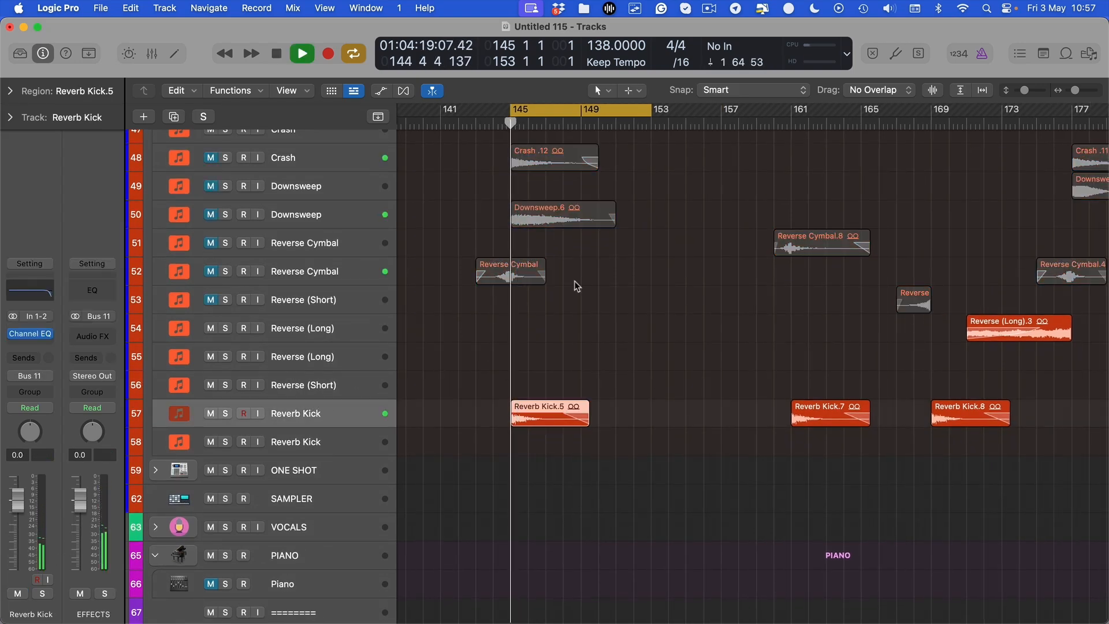
Step: Turn off the high-cut band in the Reverb Kick's Channel EQ and lower the track's level to -2.5 dB
key(space)
click(30, 334)
key(space)
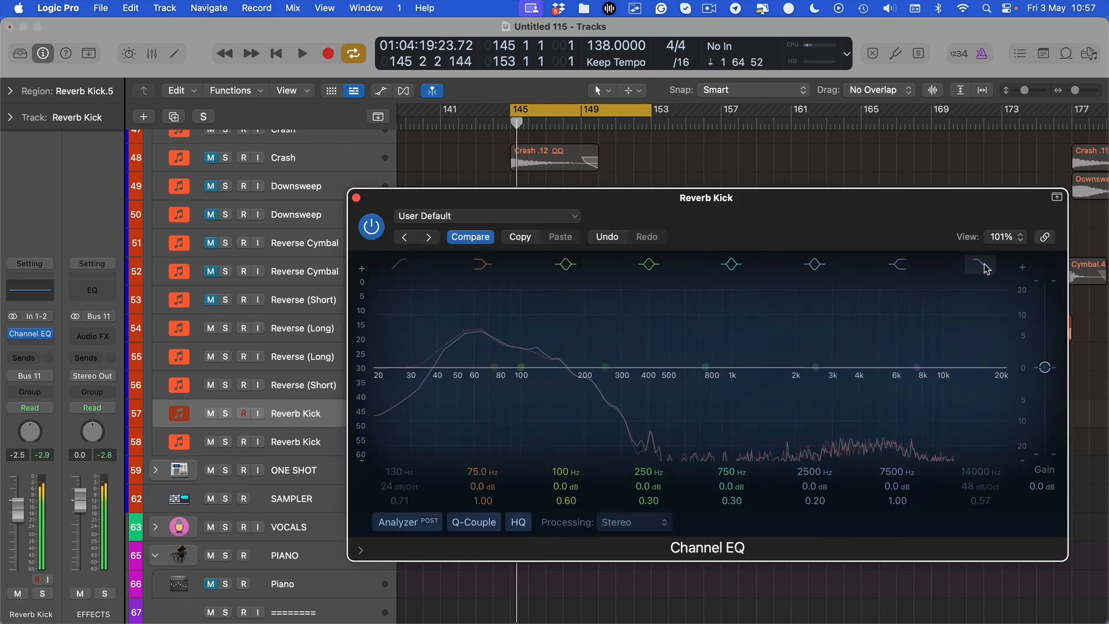
Step: Close the Channel EQ, solo the Reverb Kick on track 57 and replay its region from bar 145
key(super+w)
key(s)
key(space)
key(space)
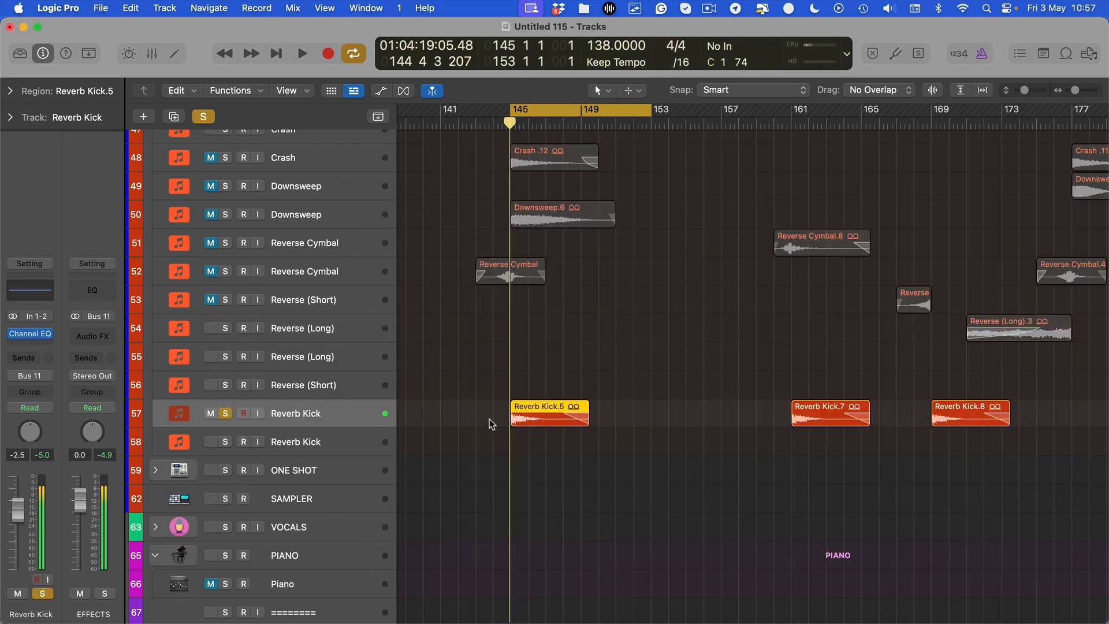
scroll(580, 451, down, 3)
key(space)
click(578, 454)
Step: Show the file browser, replay the soloed Reverb Kick region and switch the browser to the project's audio files
scroll(558, 460, down, 10)
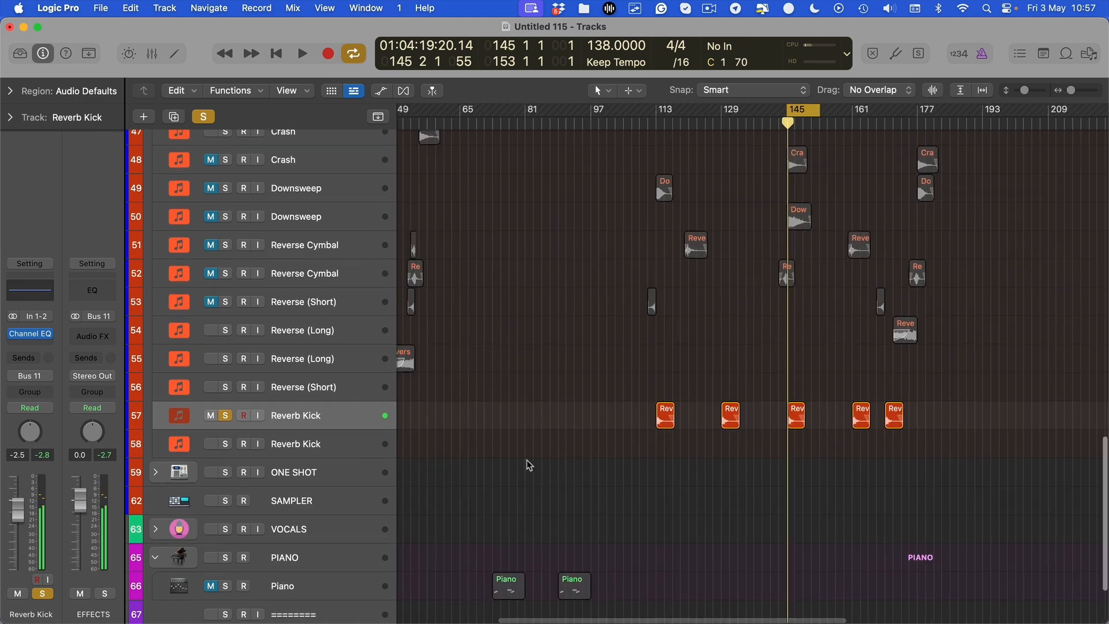
scroll(476, 455, up, 10)
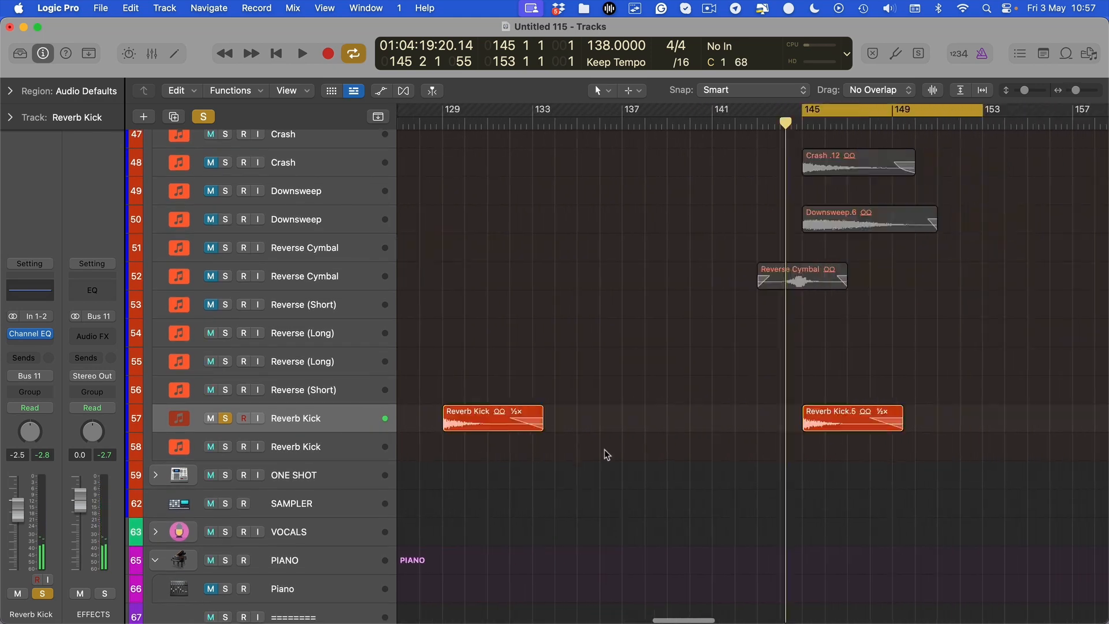
key(f)
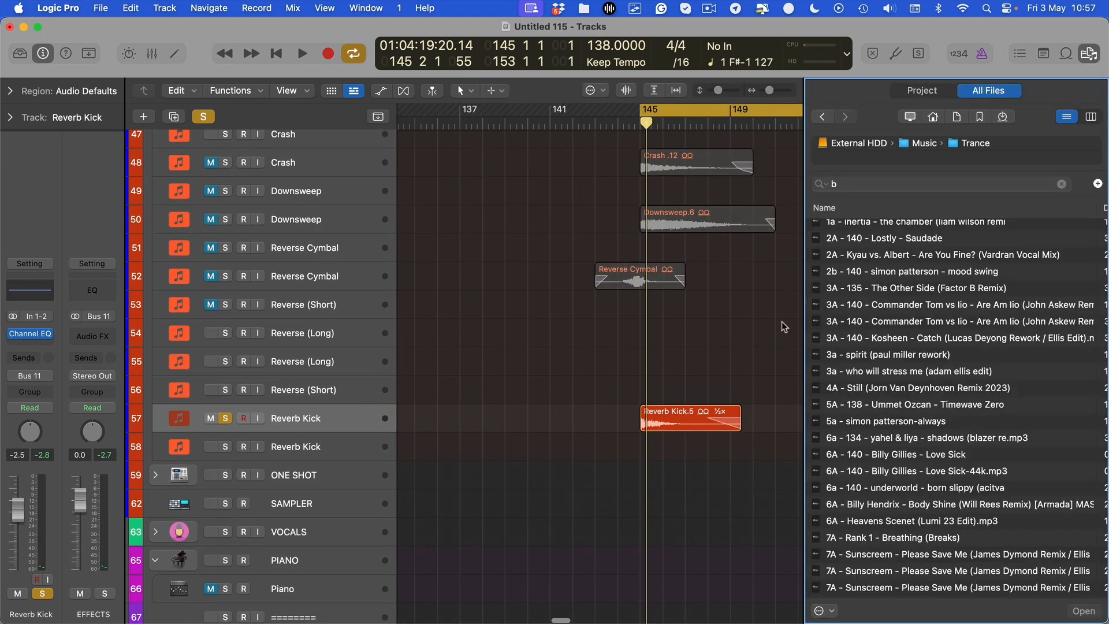
click(568, 380)
key(space)
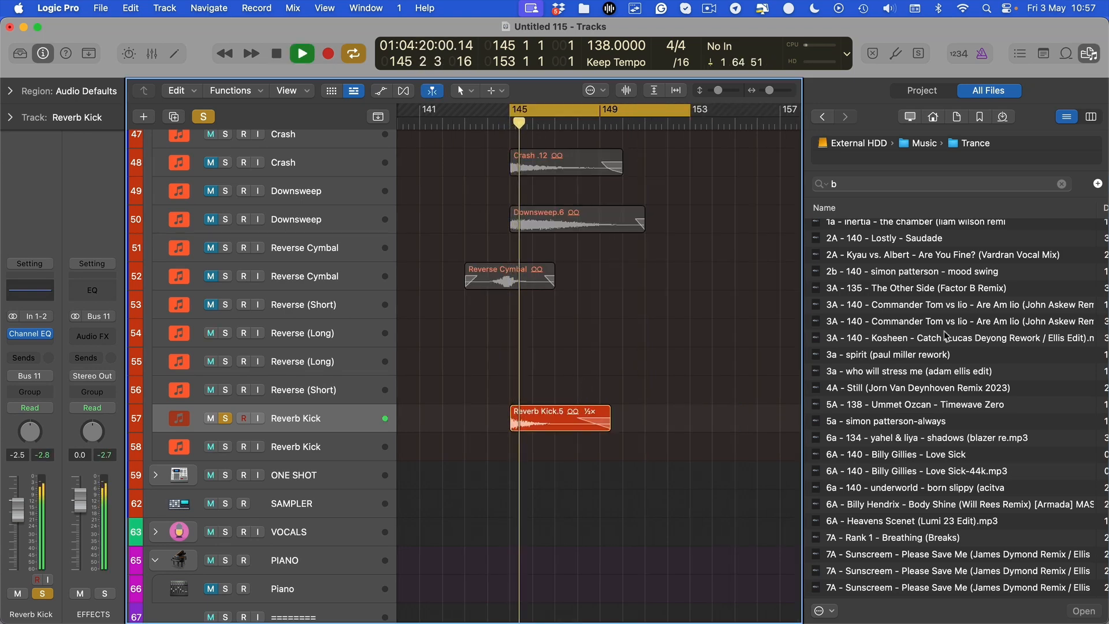
key(space)
scroll(838, 231, right, 3)
click(923, 91)
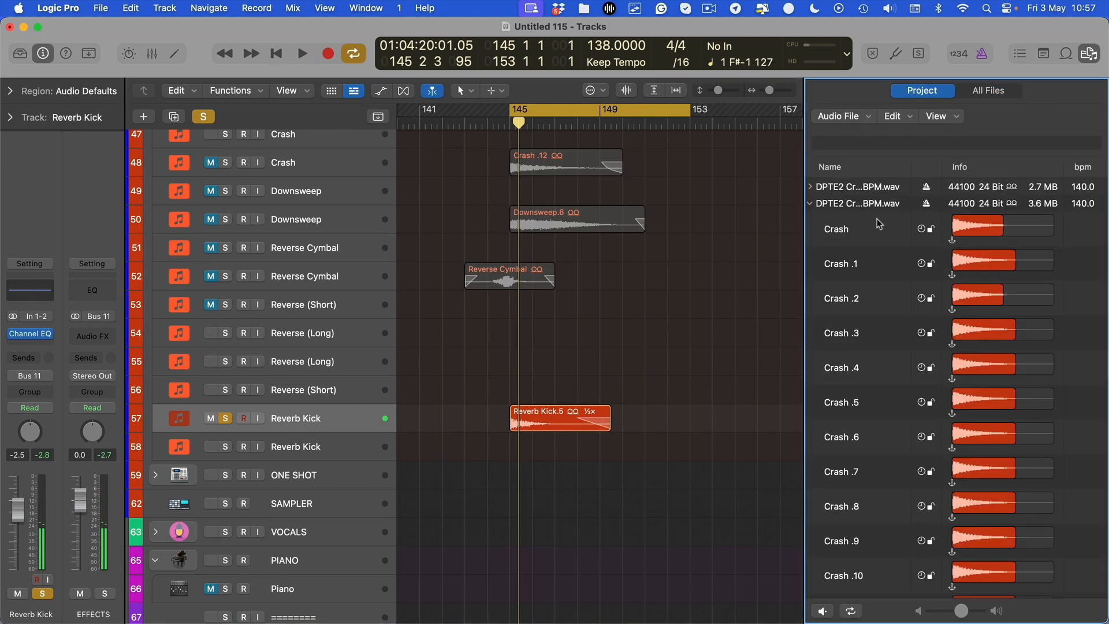
Step: Collapse the expanded region lists of the effects samples, the Schiller track and Downsweep Comp.aif in the project's audio list
click(811, 205)
click(811, 237)
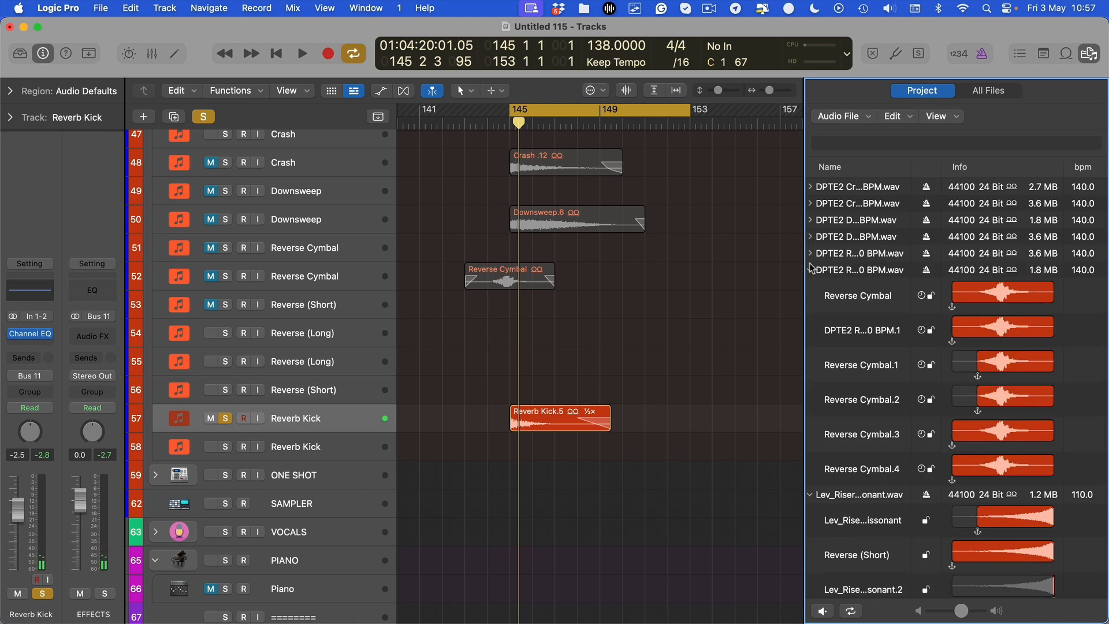
click(811, 271)
click(812, 287)
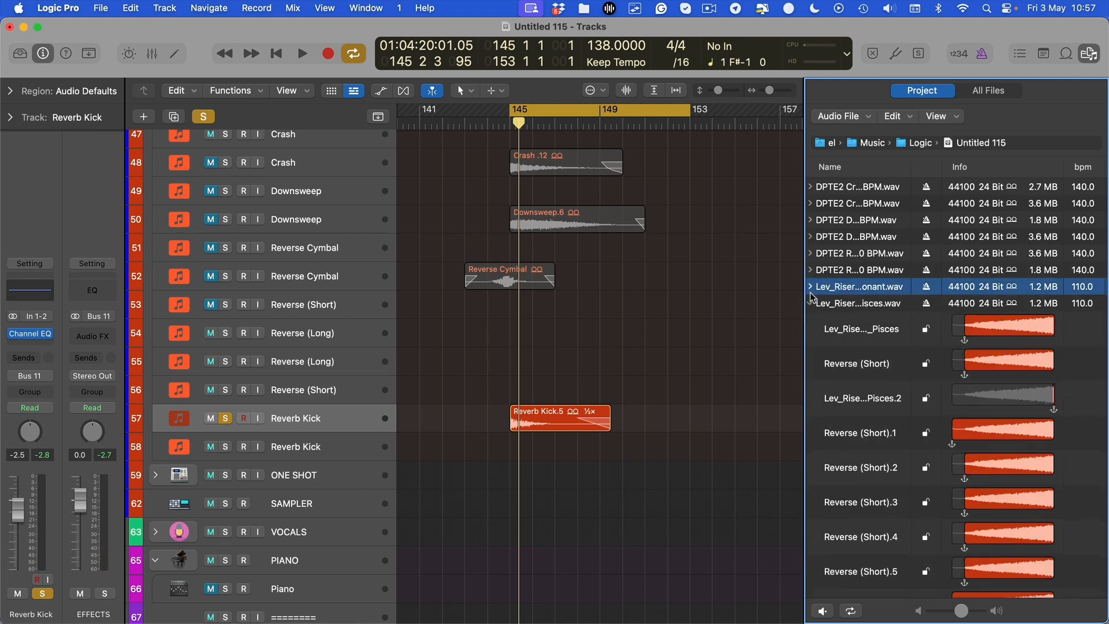
click(812, 304)
click(811, 319)
click(812, 336)
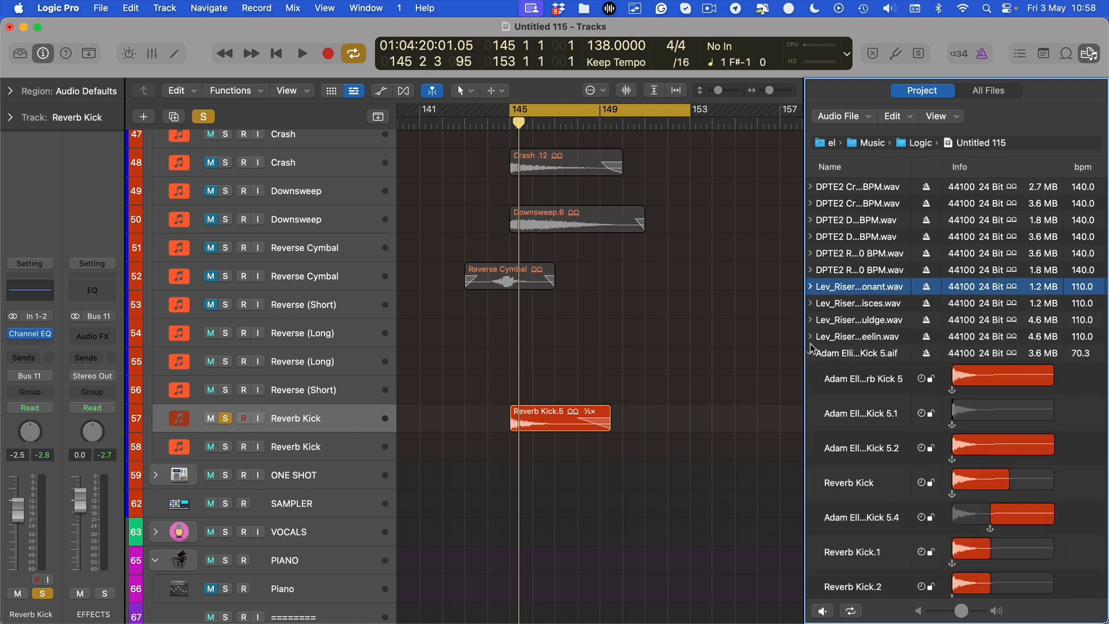
click(812, 353)
click(811, 370)
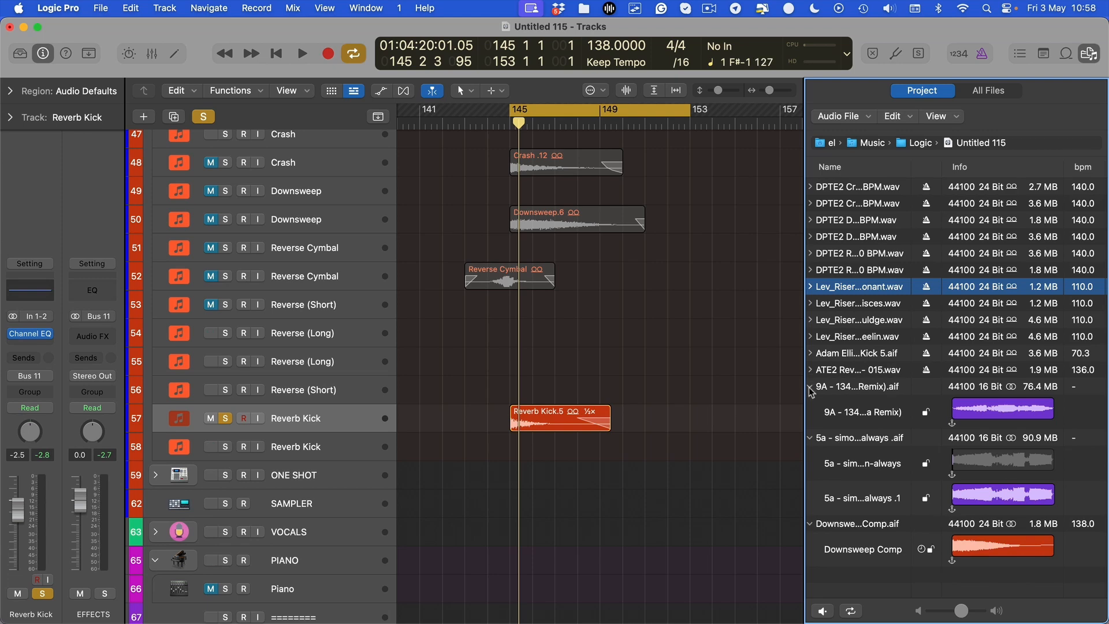
click(810, 387)
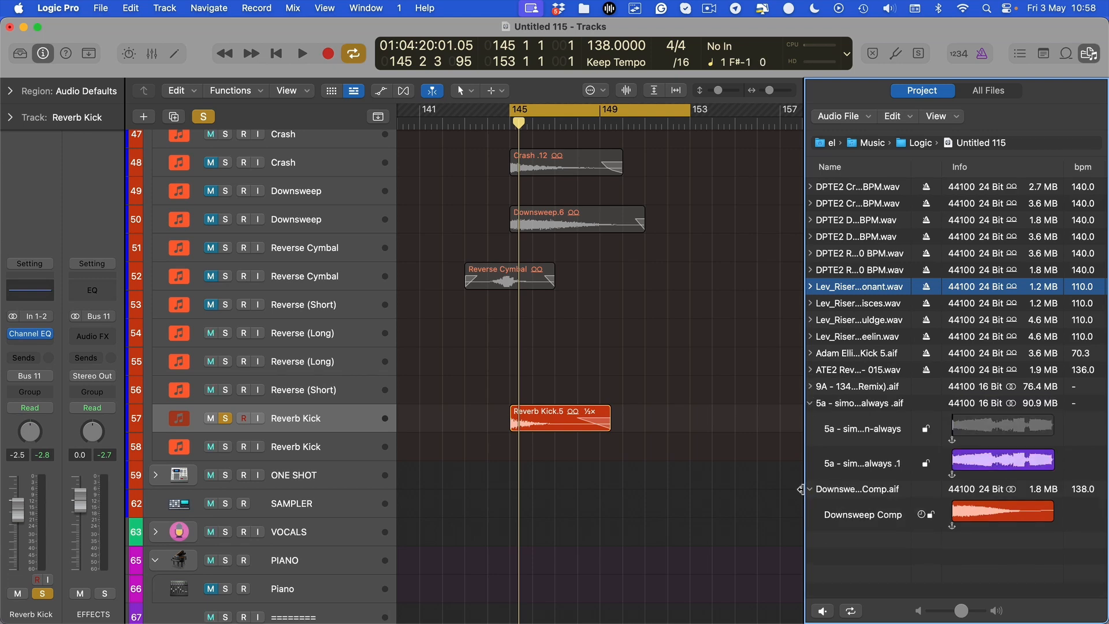
click(810, 488)
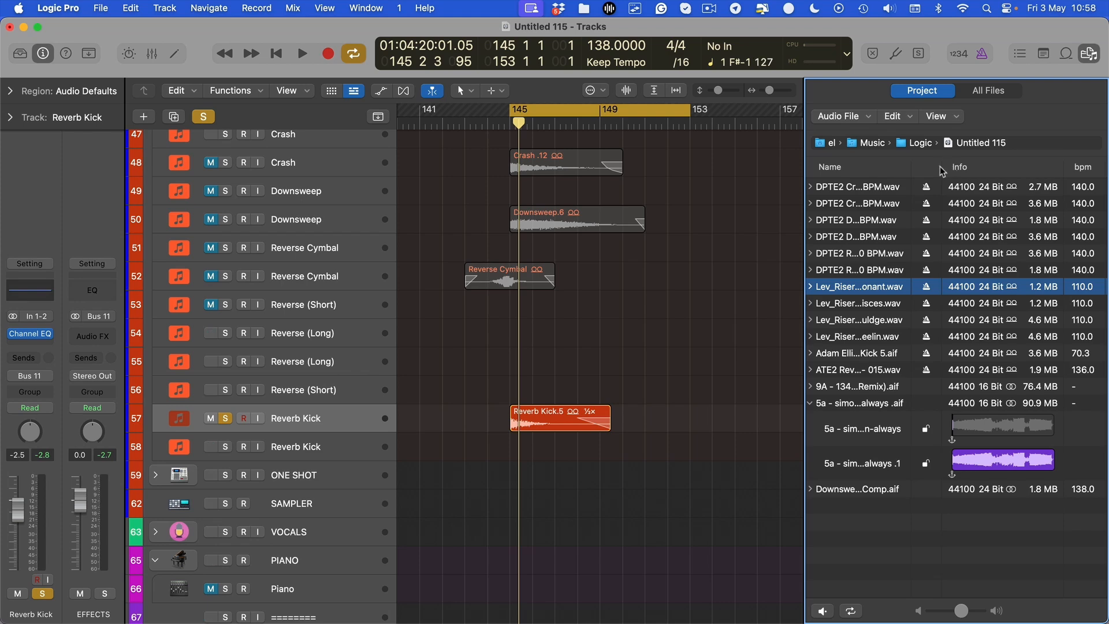
Step: Widen the Name column to show full file names and select the sample file ending in Reverb Kick 5.aif
drag(911, 171, 1090, 171)
scroll(978, 298, right, 1)
scroll(957, 305, left, 1)
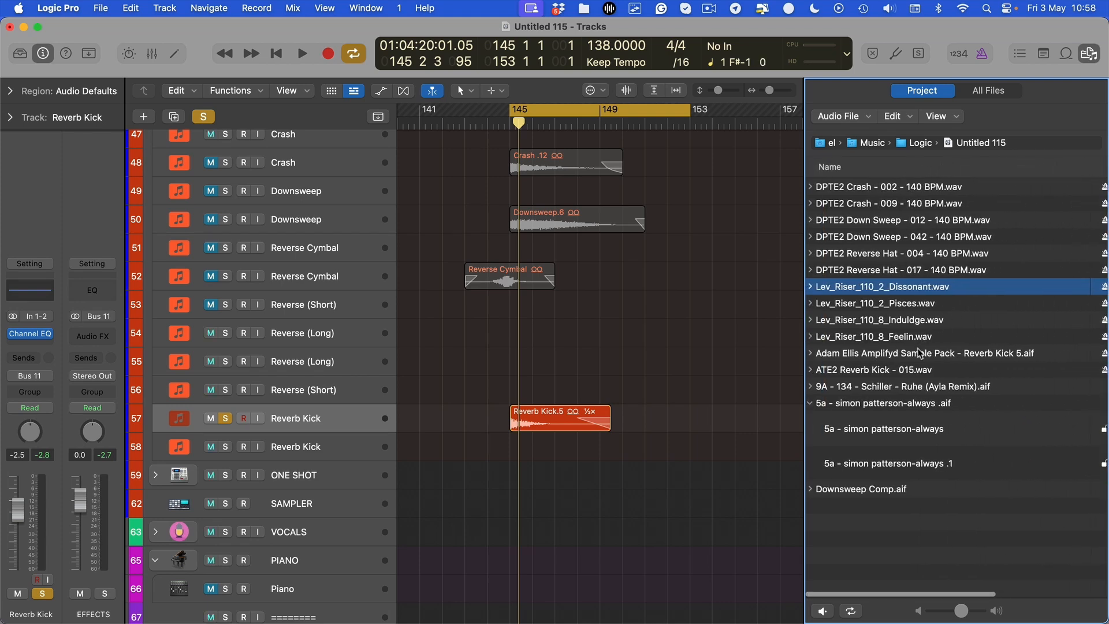
click(919, 354)
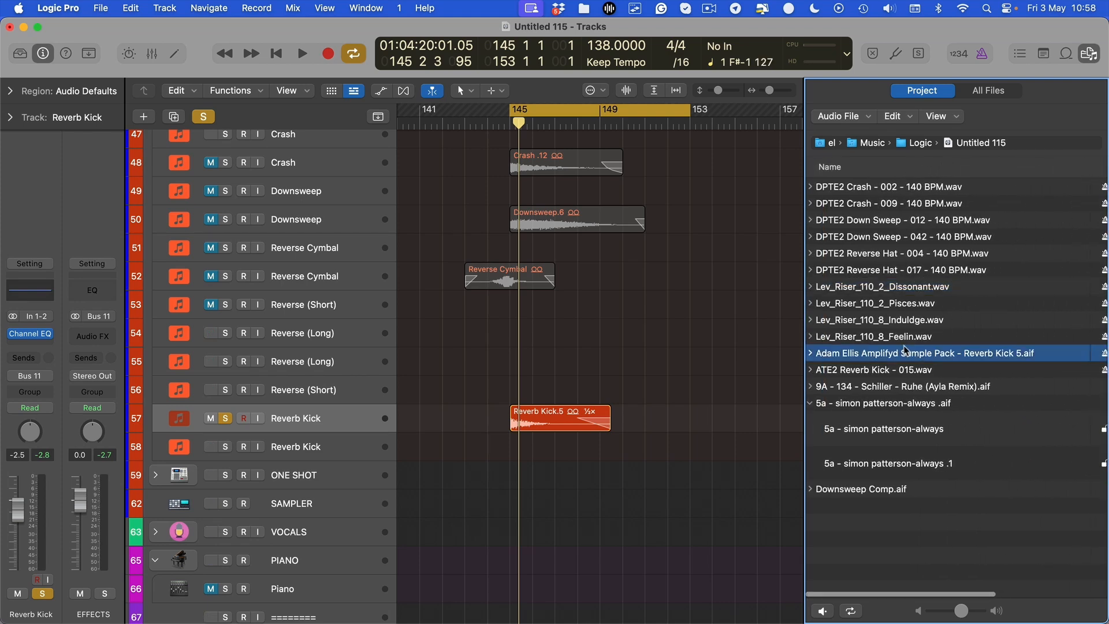
Step: Audition the selected Reverb Kick 5 sample, hide the file browser and replay the soloed Reverb Kick region from bar 145
click(823, 611)
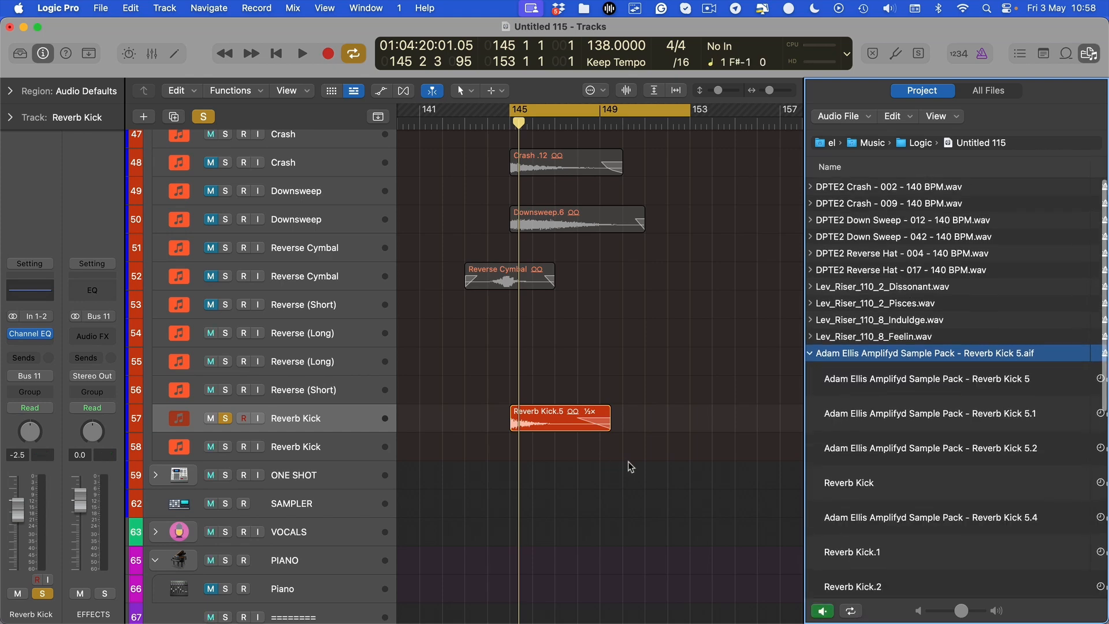
click(644, 464)
key(e)
key(f)
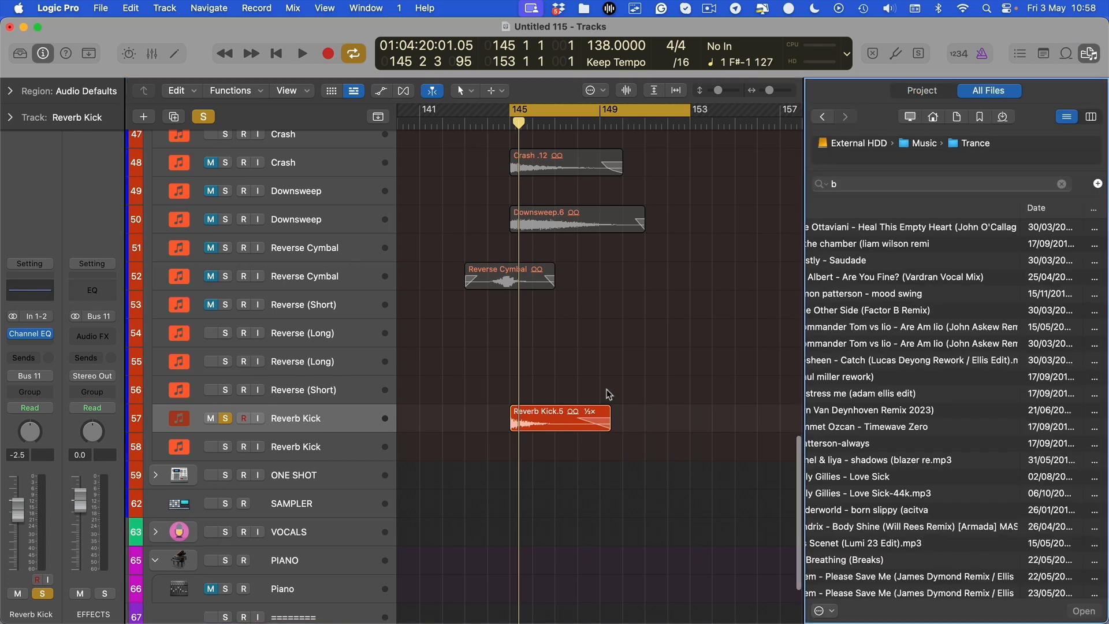
key(f)
scroll(601, 448, down, 3)
key(space)
key(space)
Step: Select the Reverb Kick track 58 and search the browser's bookmarked folders for "askew"
click(327, 446)
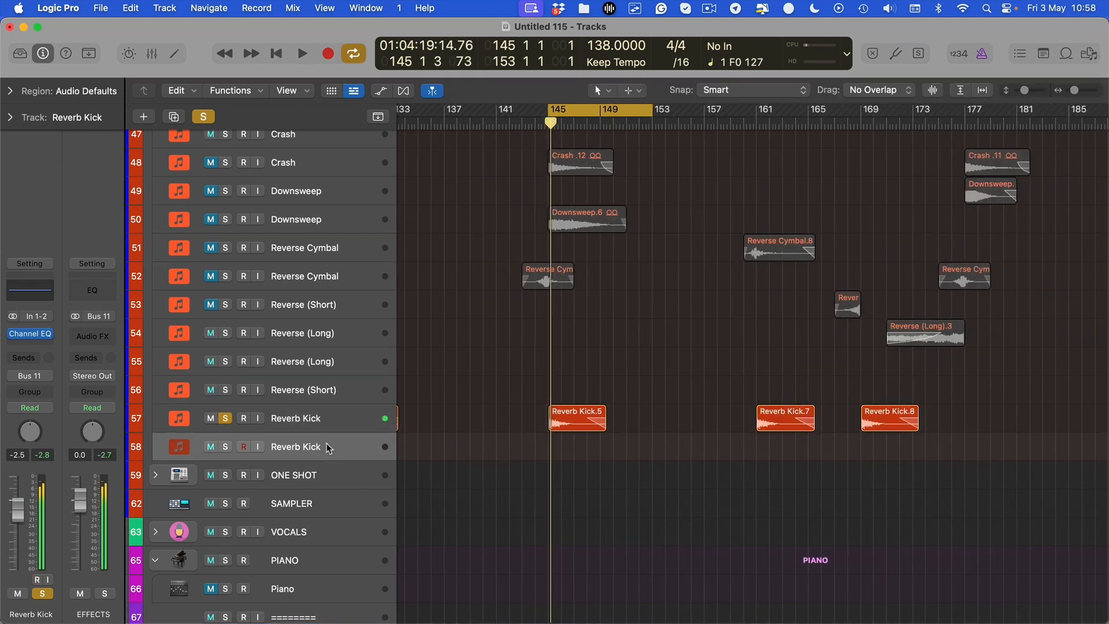
key(v)
key(v)
key(f)
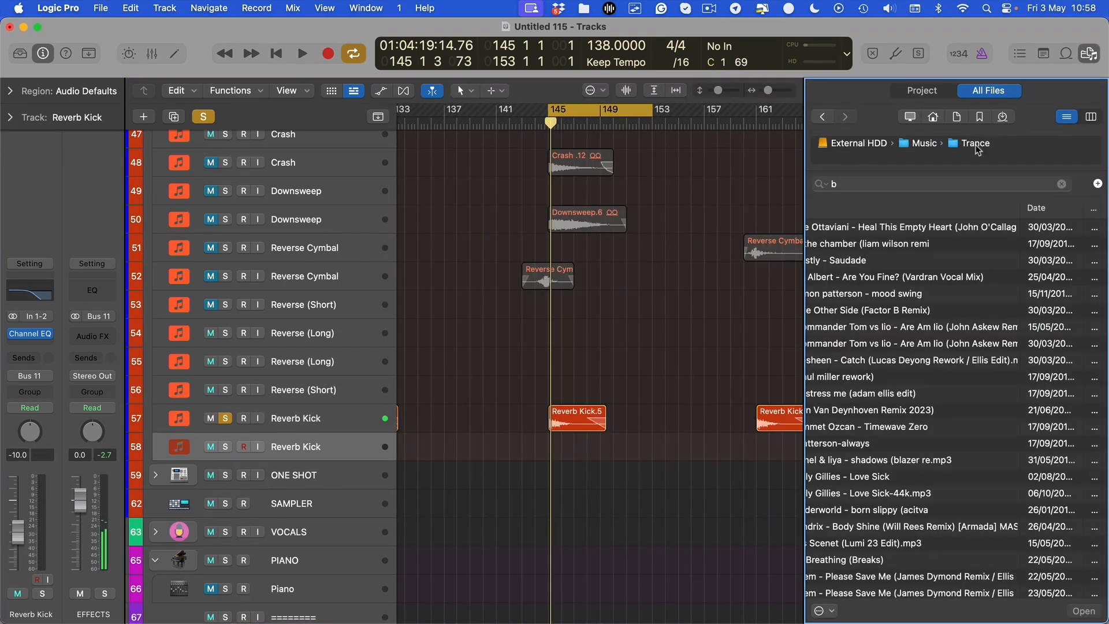
click(981, 117)
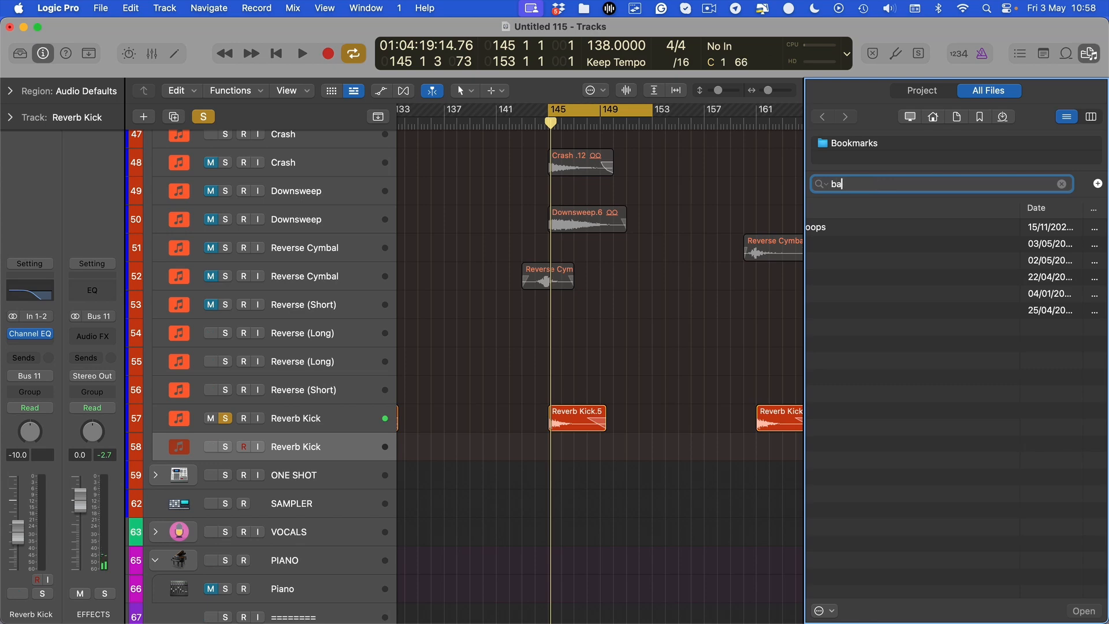
key(BackSpace)
key(BackSpace)
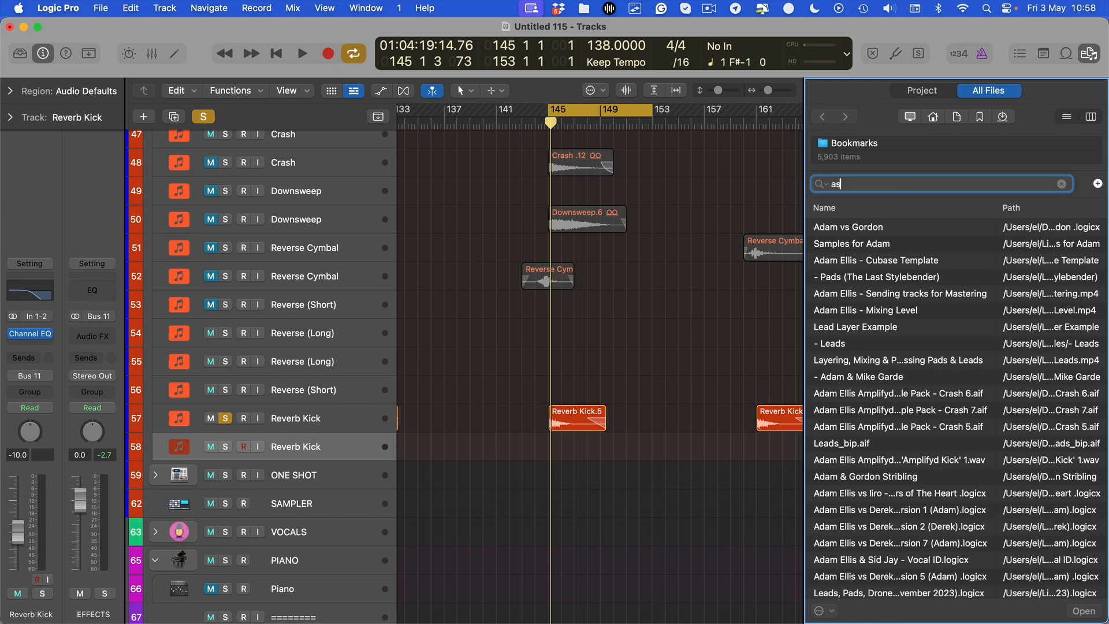
text(skew)
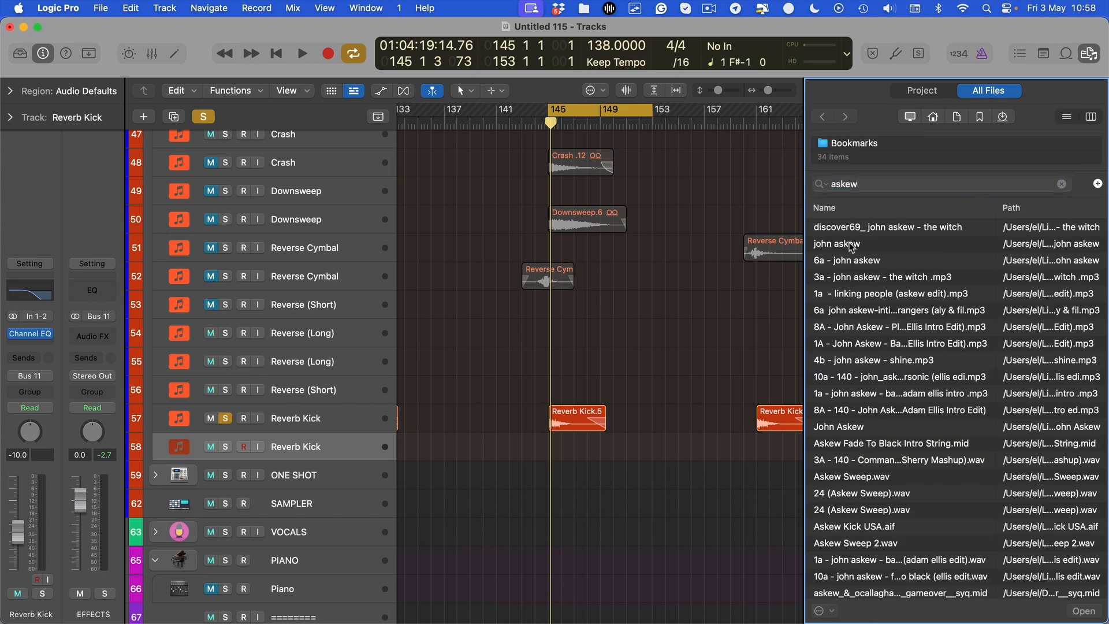
Step: Search for "askew kick" in the bookmarks and the home folder, and return to the home folder's listing
click(851, 246)
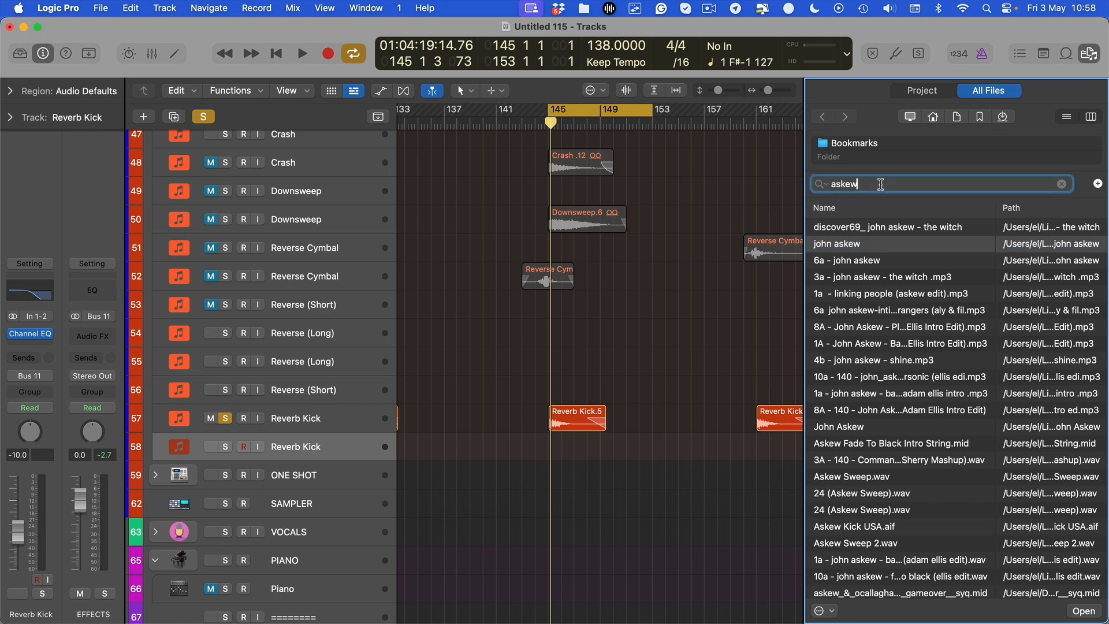
text(kick)
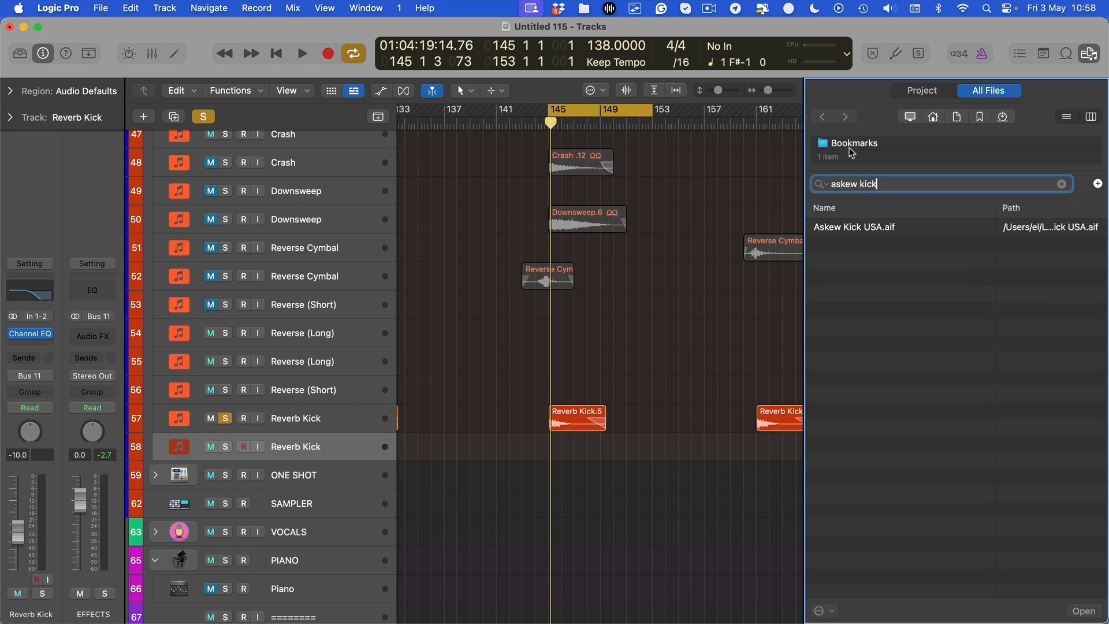
click(931, 117)
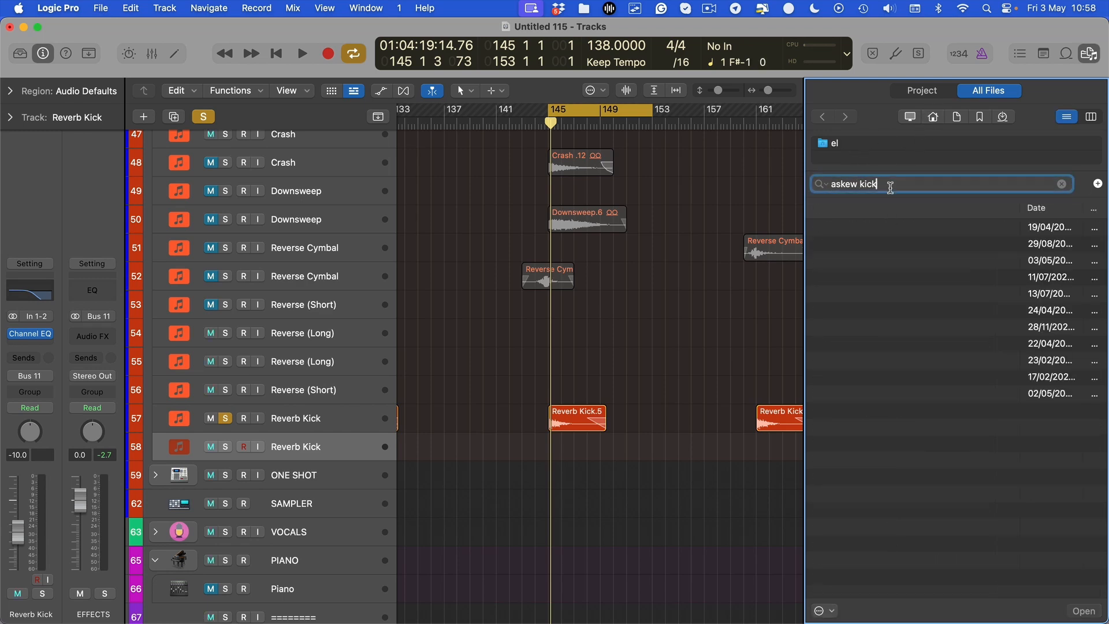
key(Return)
click(933, 118)
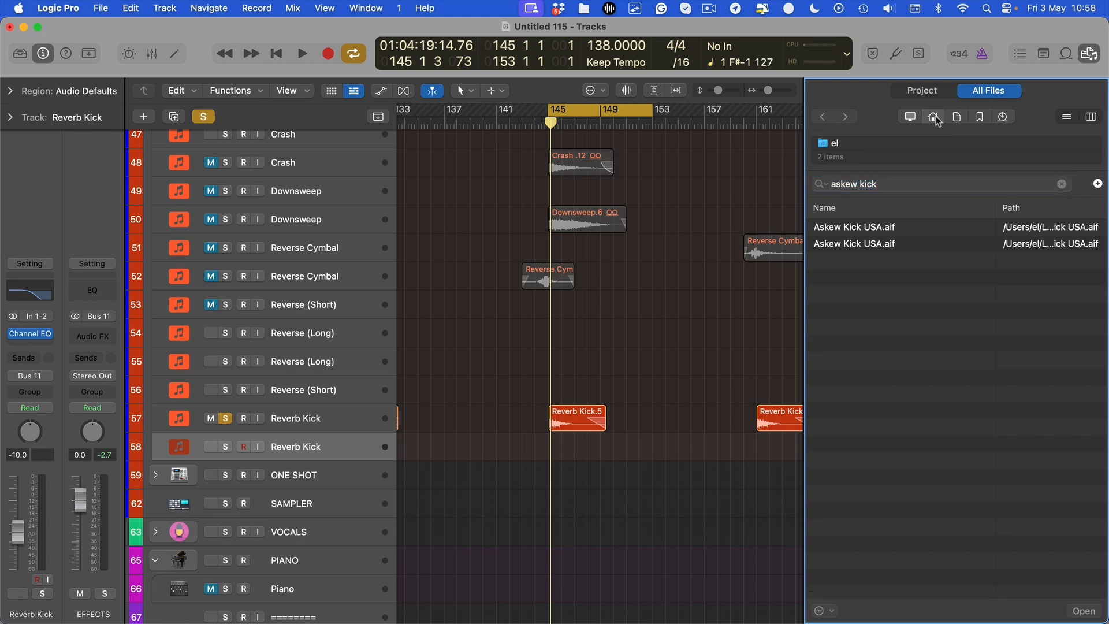
scroll(976, 249, left, 5)
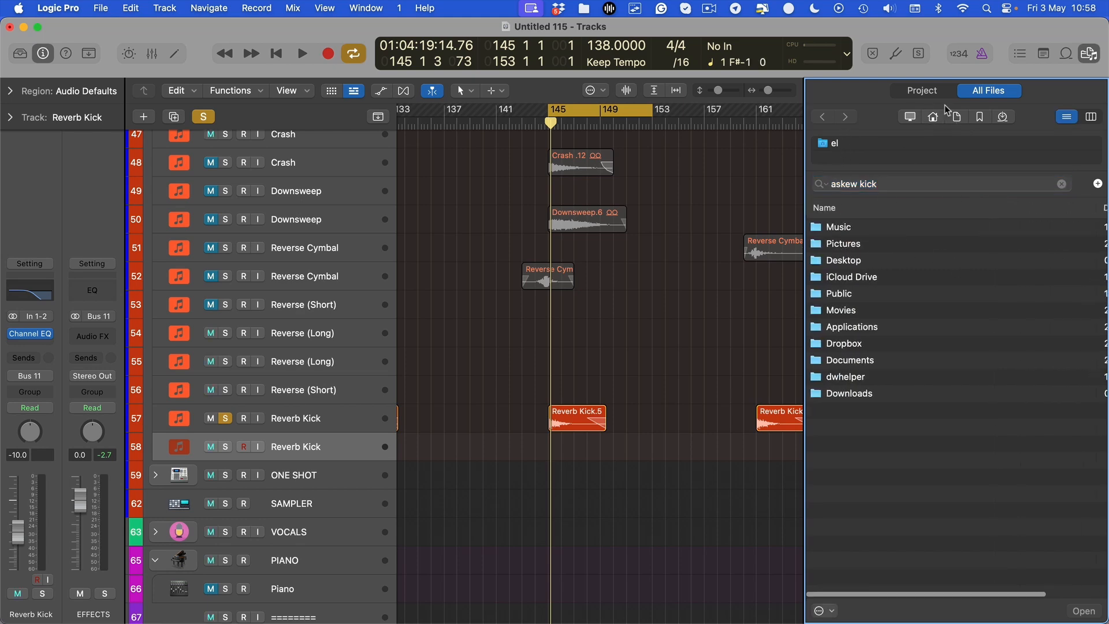
Step: Browse from Desktop through Production (SSD) and Samples (SDD) to Kick, Sub, Percs, and return to Production (SSD)
double_click(846, 261)
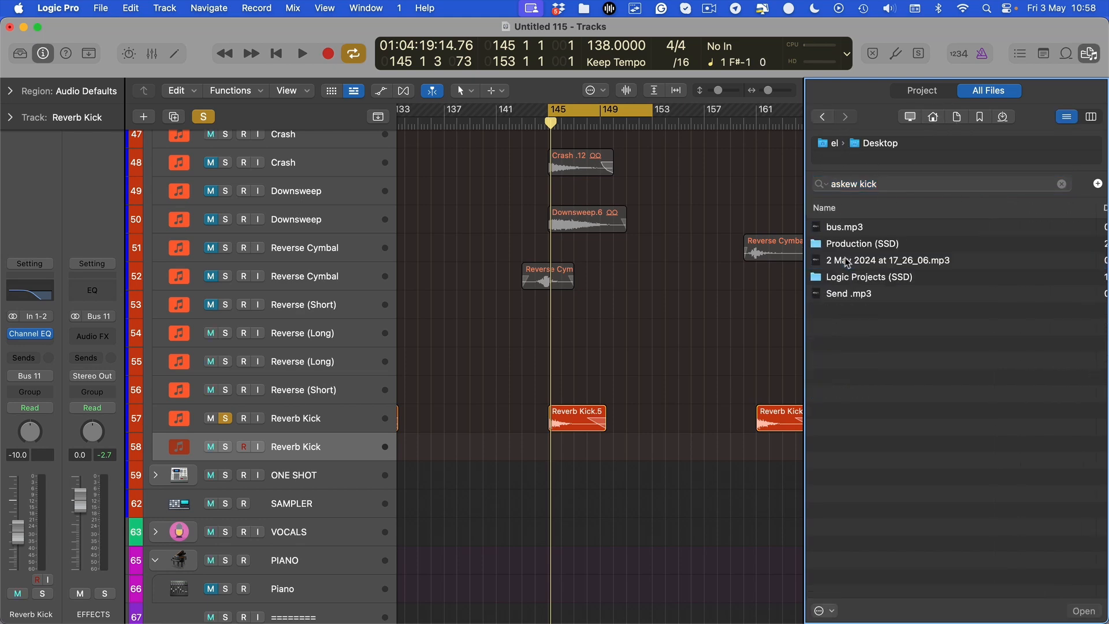
double_click(850, 246)
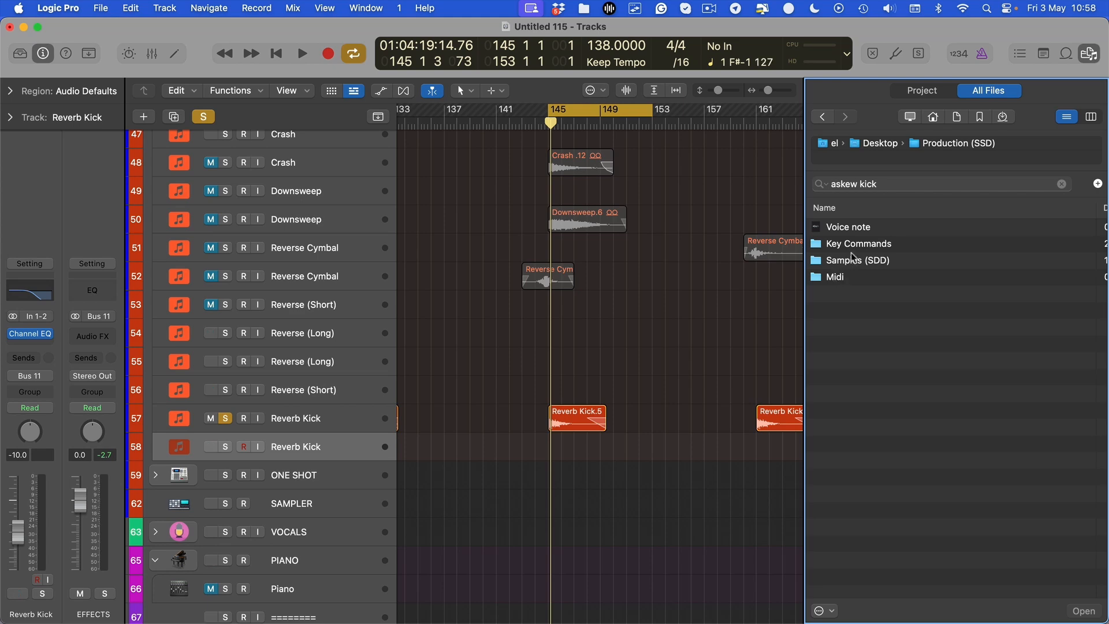
double_click(853, 259)
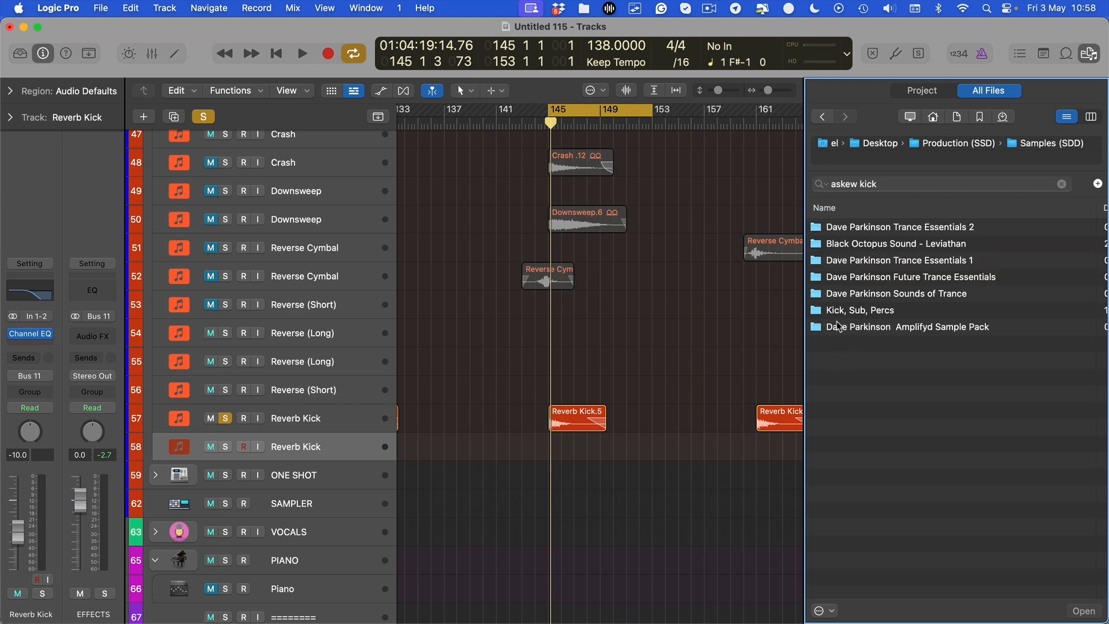
double_click(866, 312)
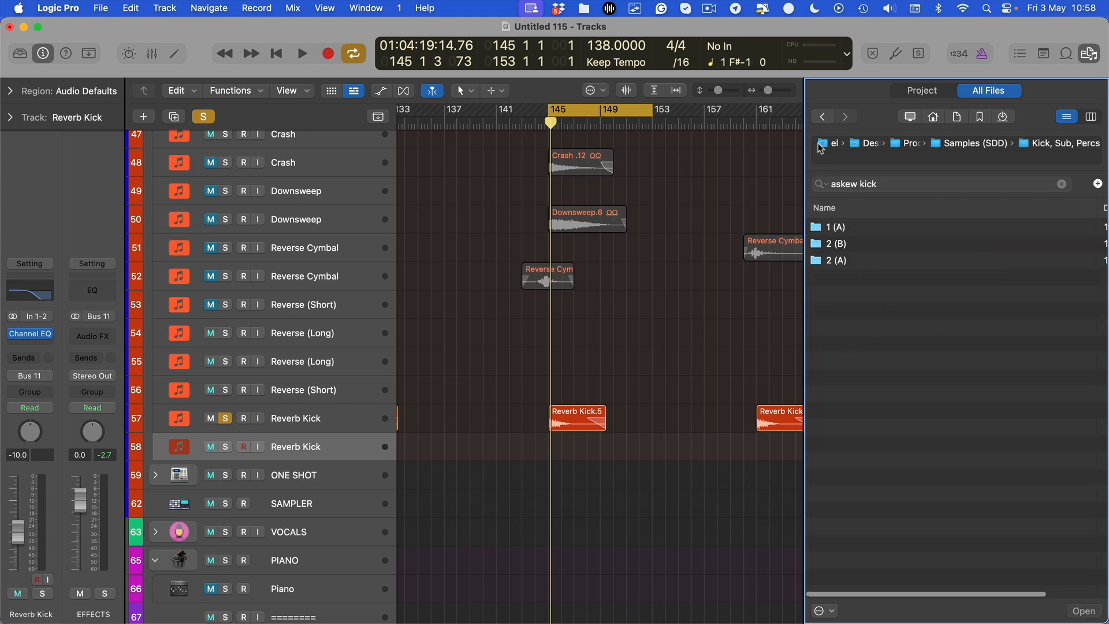
click(822, 119)
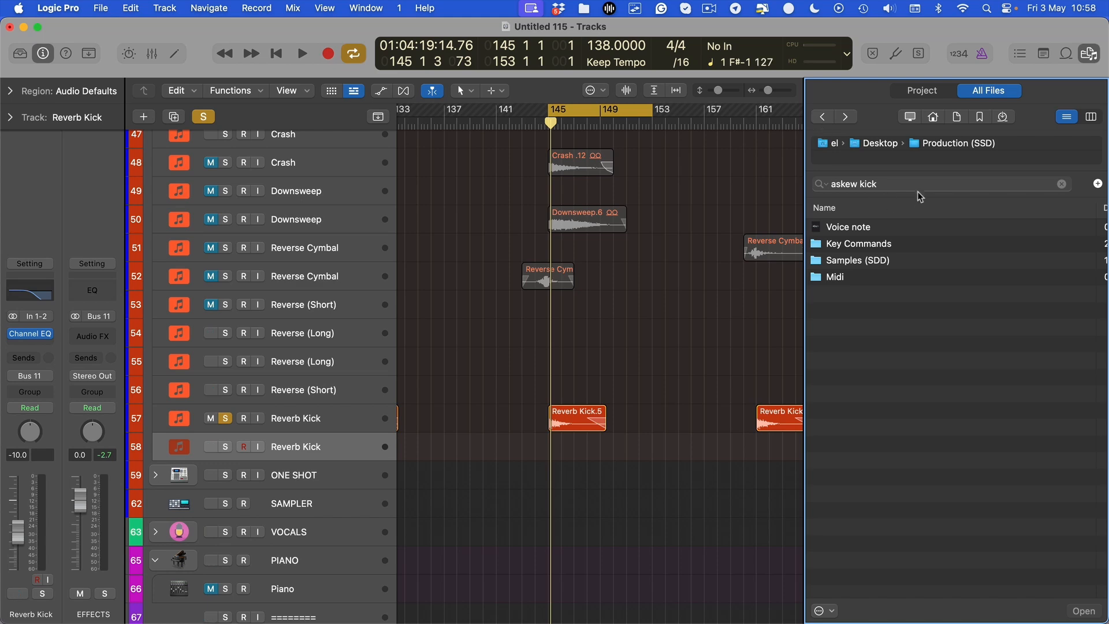
Step: Search the Production (SSD) folder and the home folder for "stresstest", and clear the search
click(882, 182)
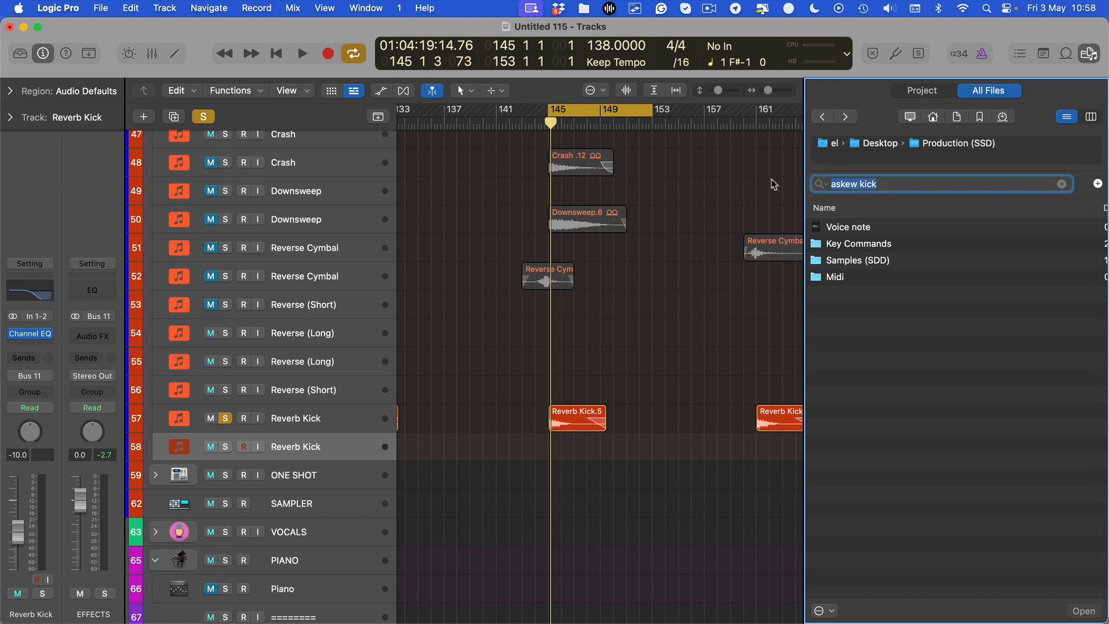
text(stresstest)
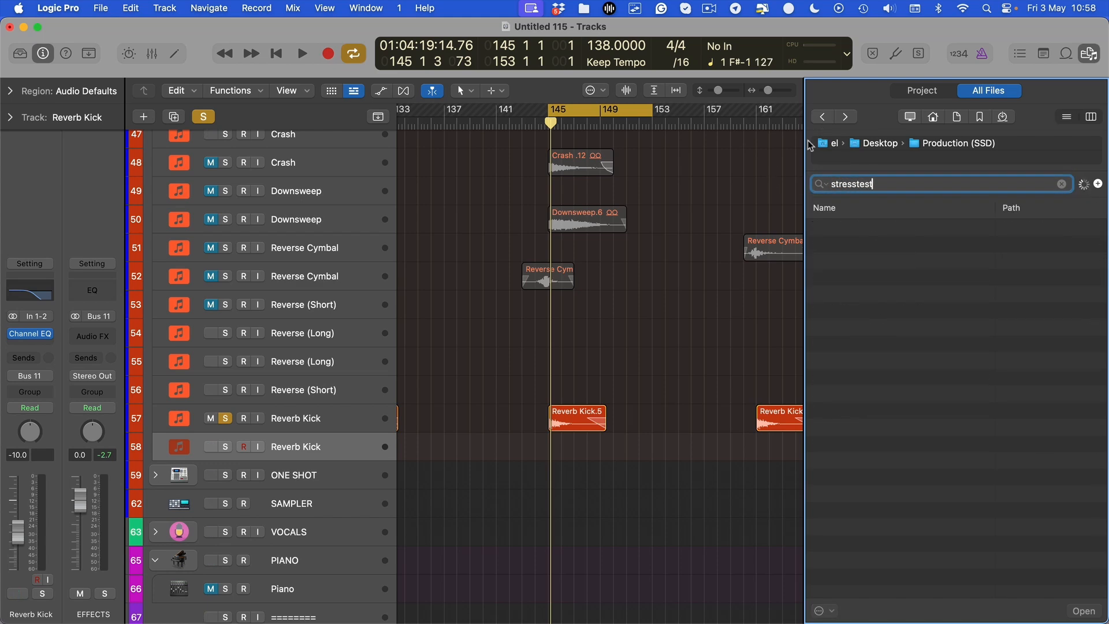
click(831, 143)
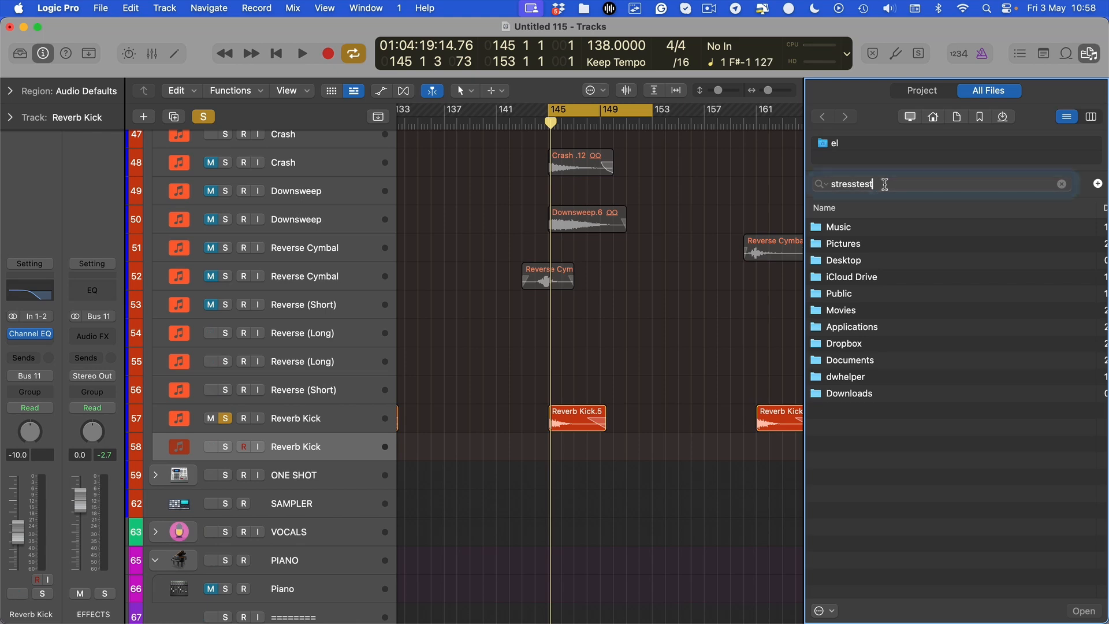
key(Return)
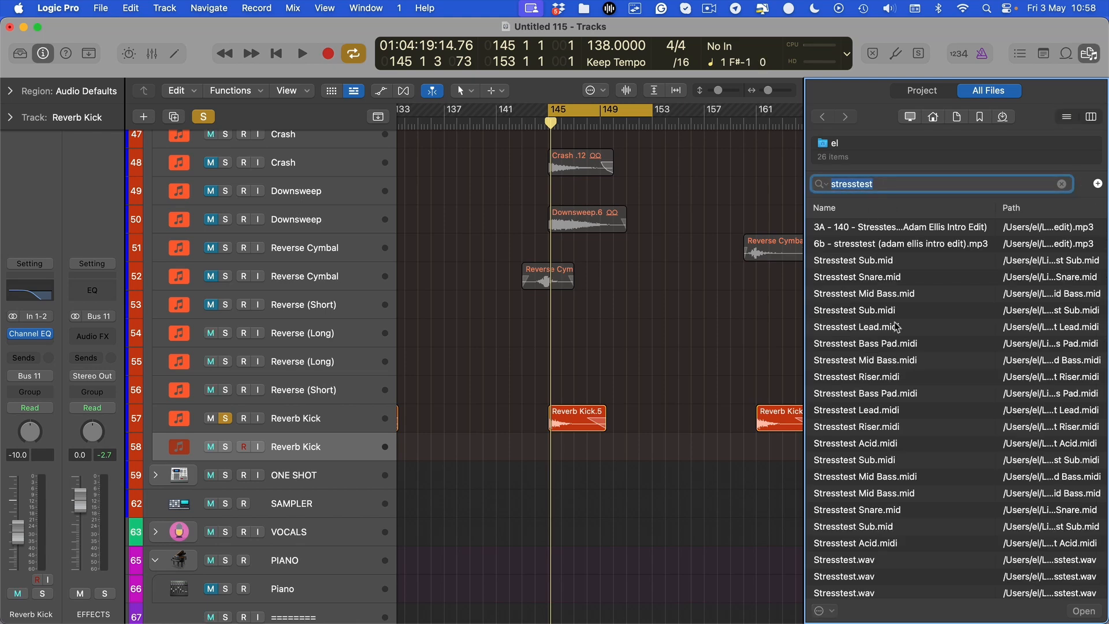
key(BackSpace)
text(stresstest kick)
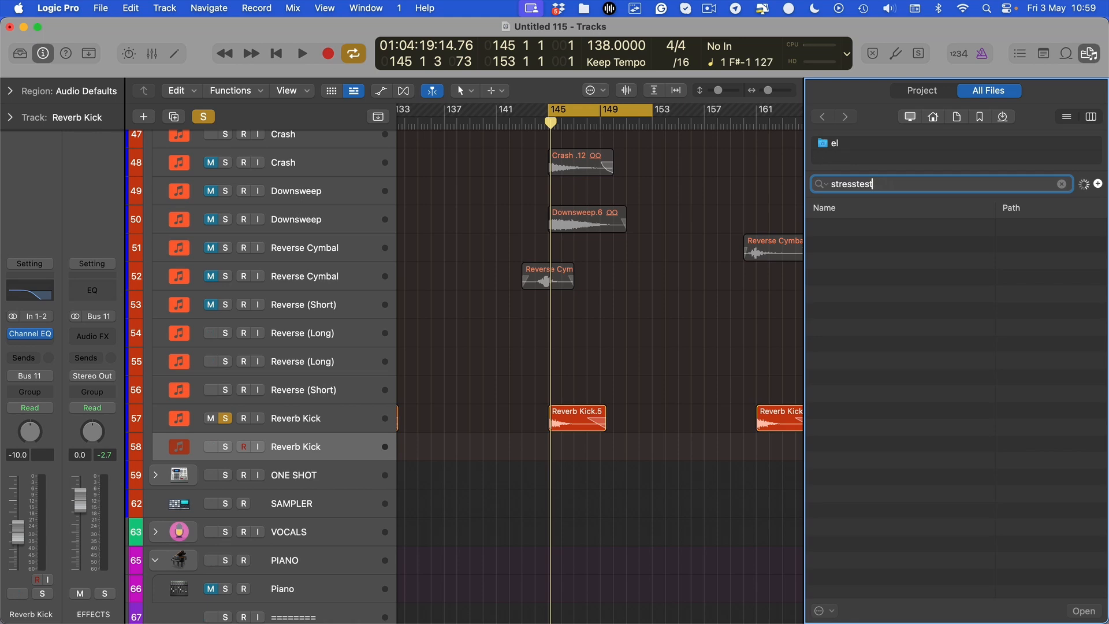
text( re)
key(BackSpace)
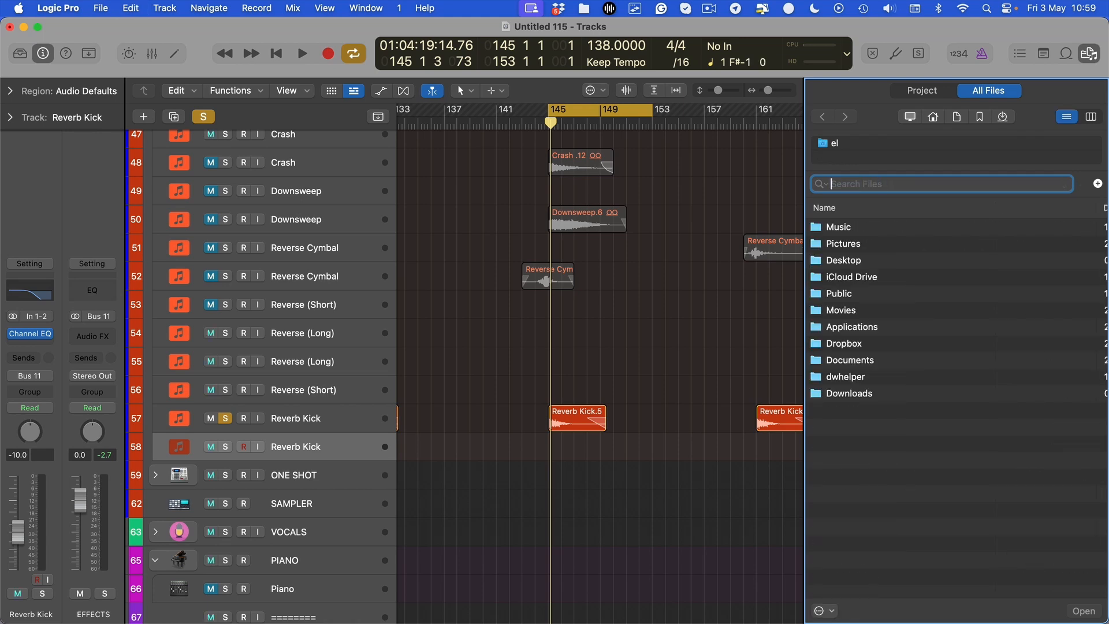
Step: Search the home folder for "askew" and place the John Askew Reverb Kick sample on track 58 at bar 145
text(askew)
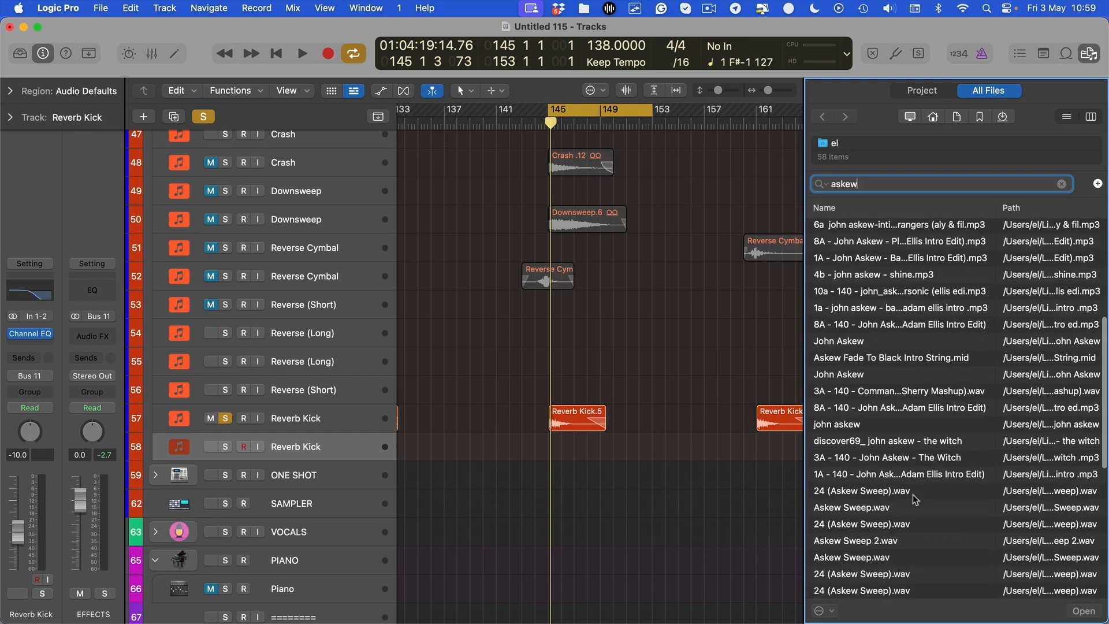
scroll(883, 375, down, 5)
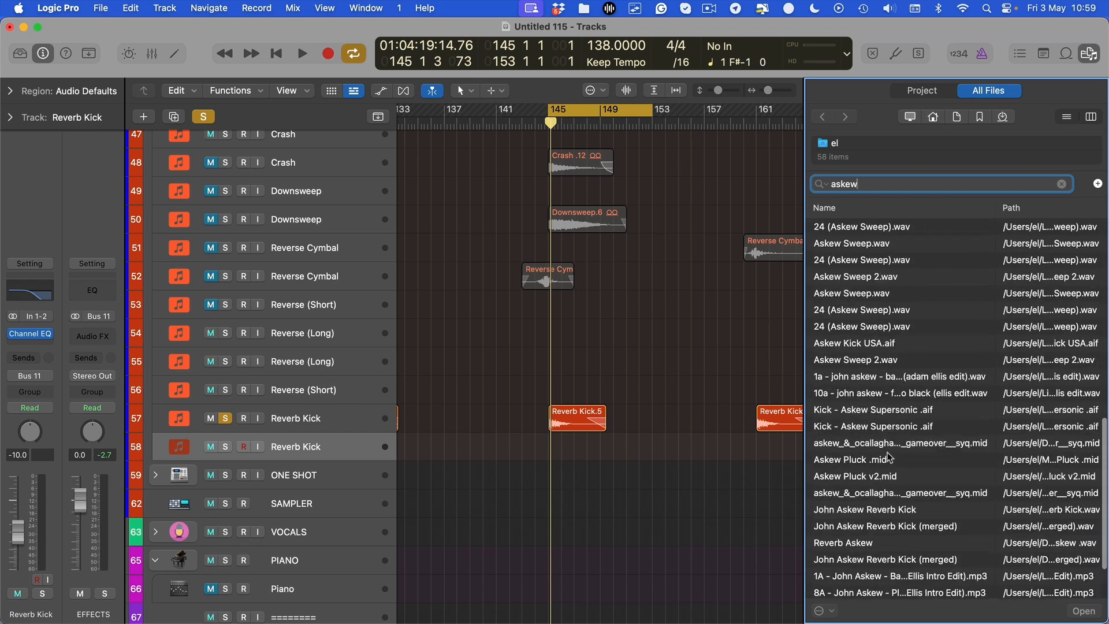
click(866, 516)
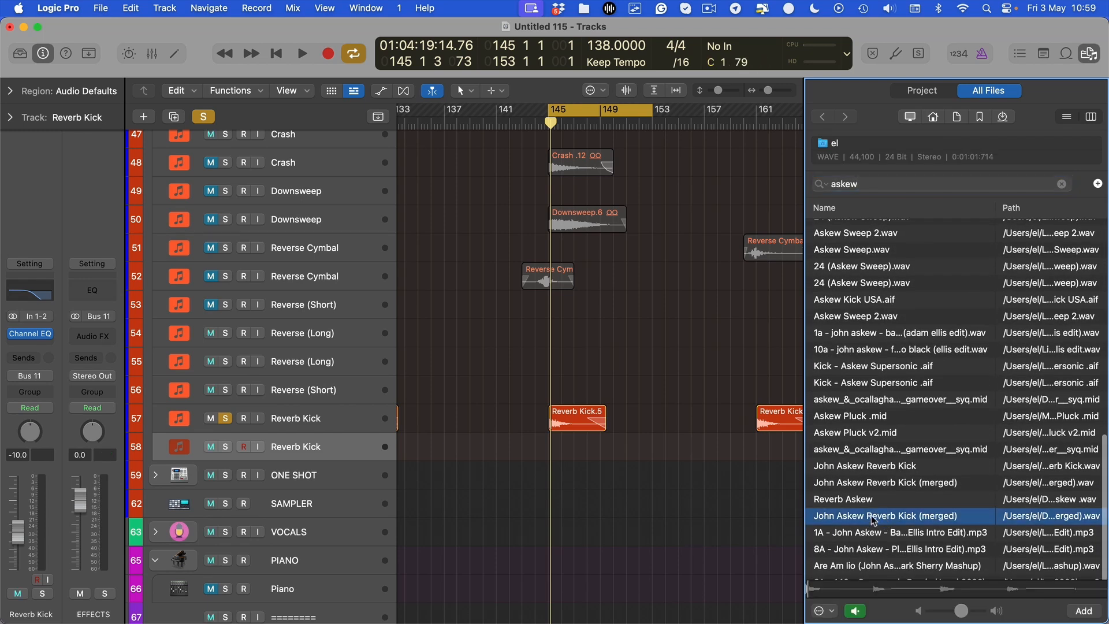
click(894, 485)
click(884, 471)
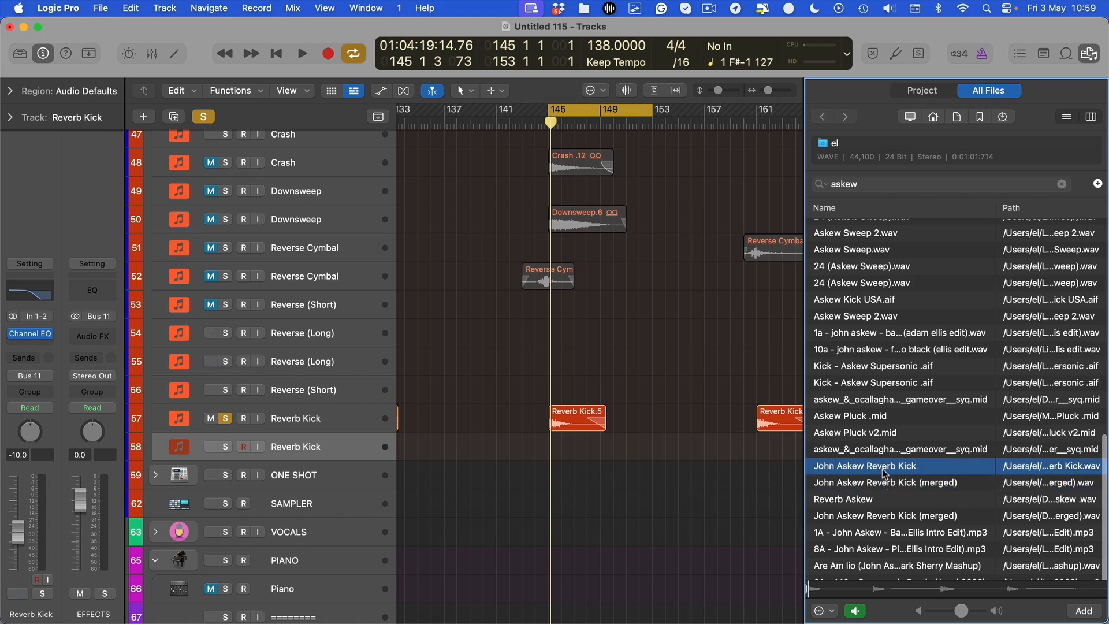
drag(824, 466, 552, 460)
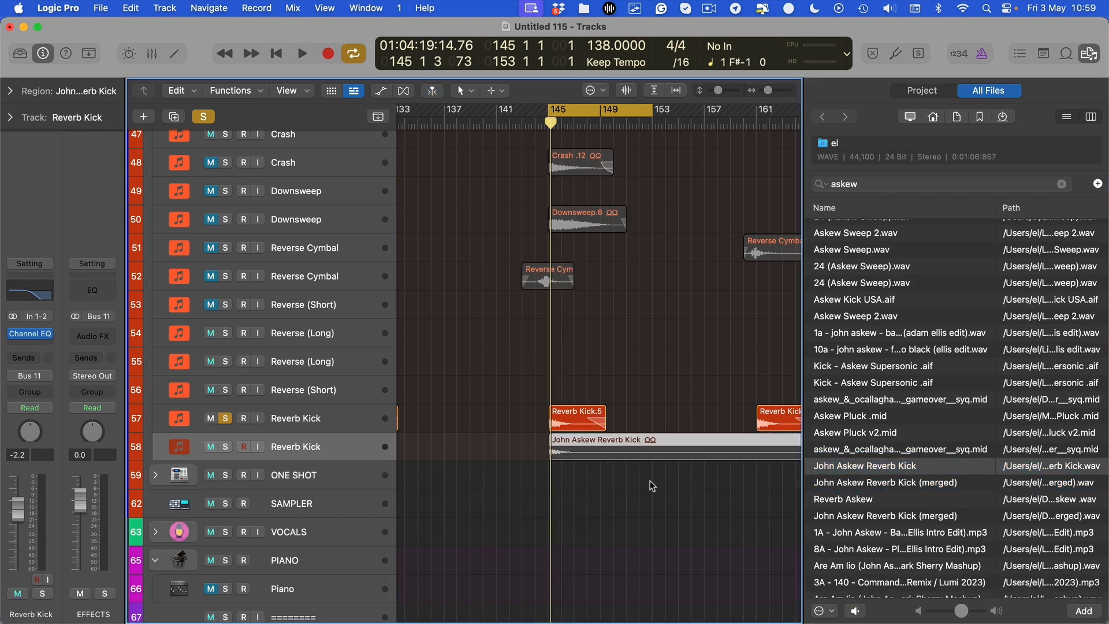
Step: Reveal the John Askew Reverb Kick file in Finder and check its file information
right_click(857, 466)
click(868, 541)
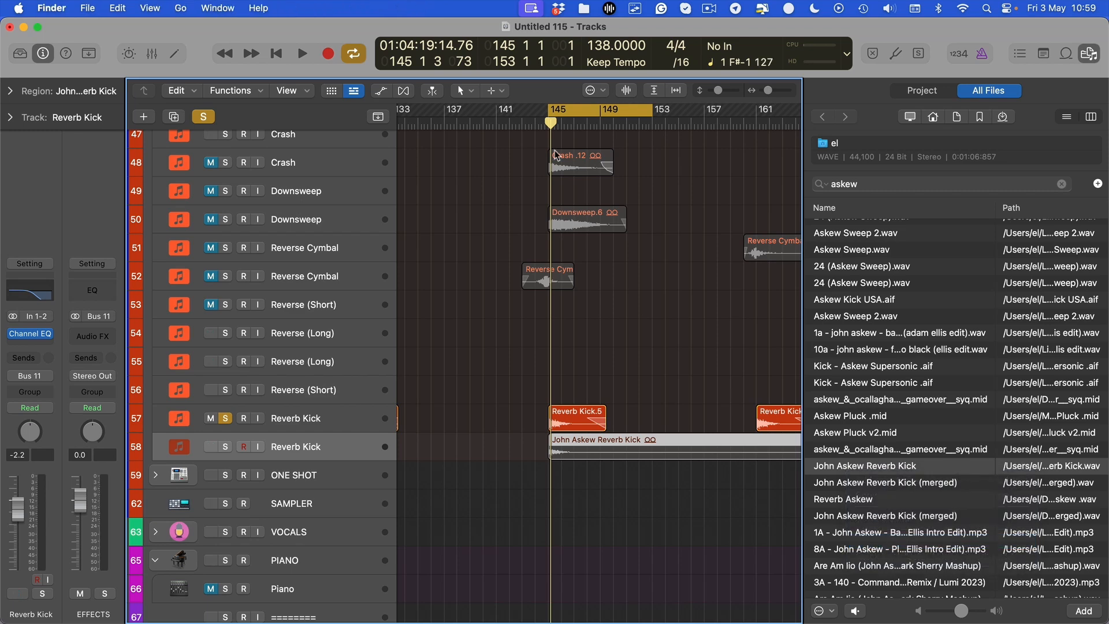
drag(227, 45, 335, 61)
click(306, 77)
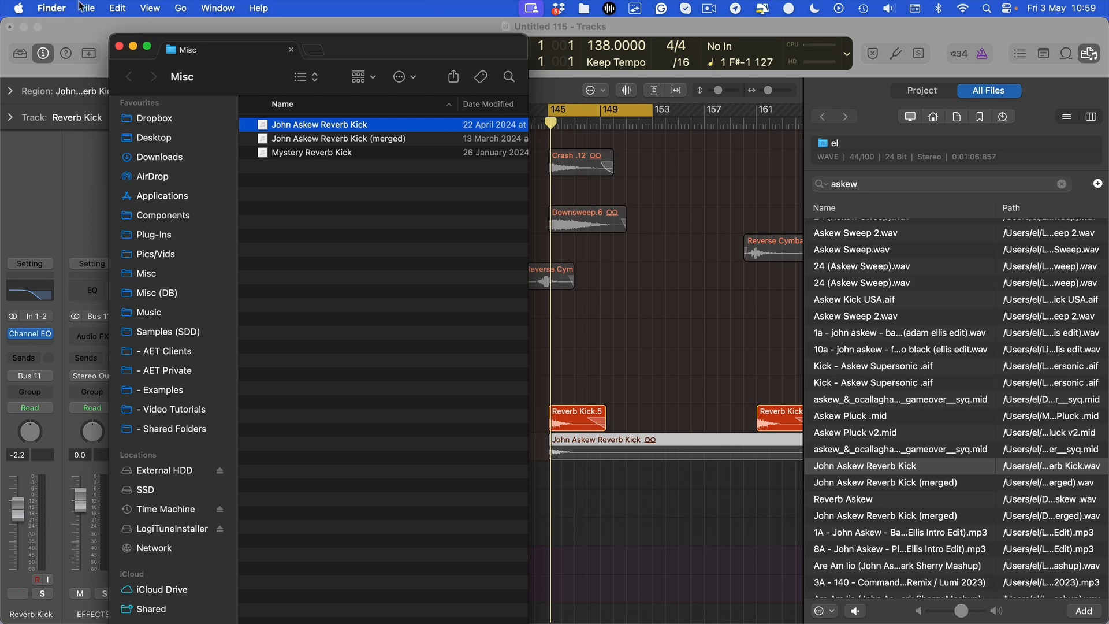
right_click(207, 84)
right_click(313, 124)
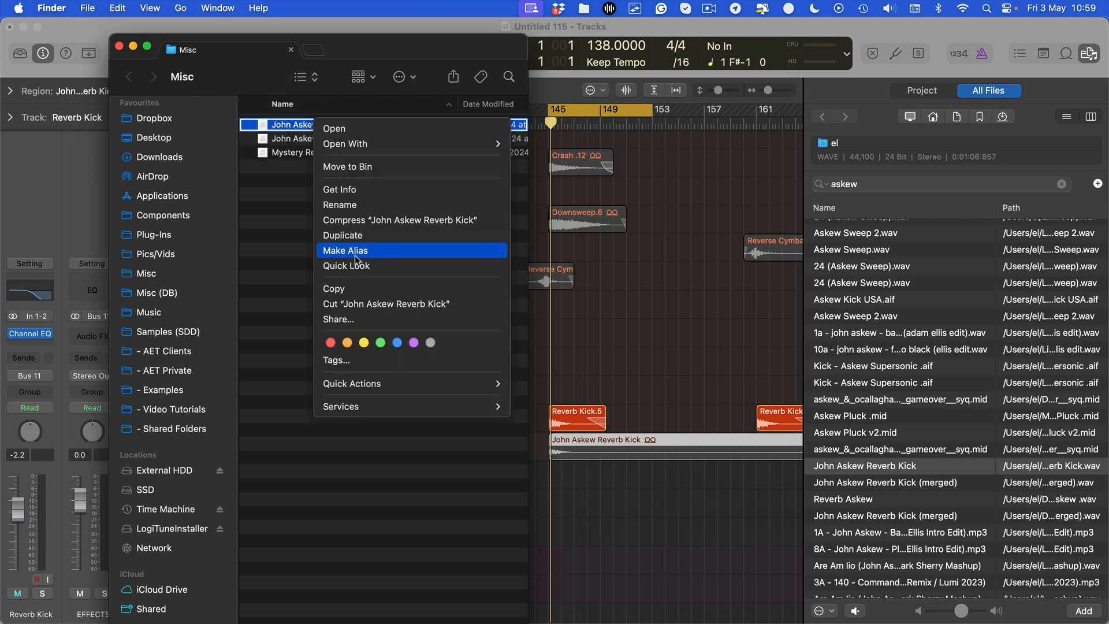
click(368, 188)
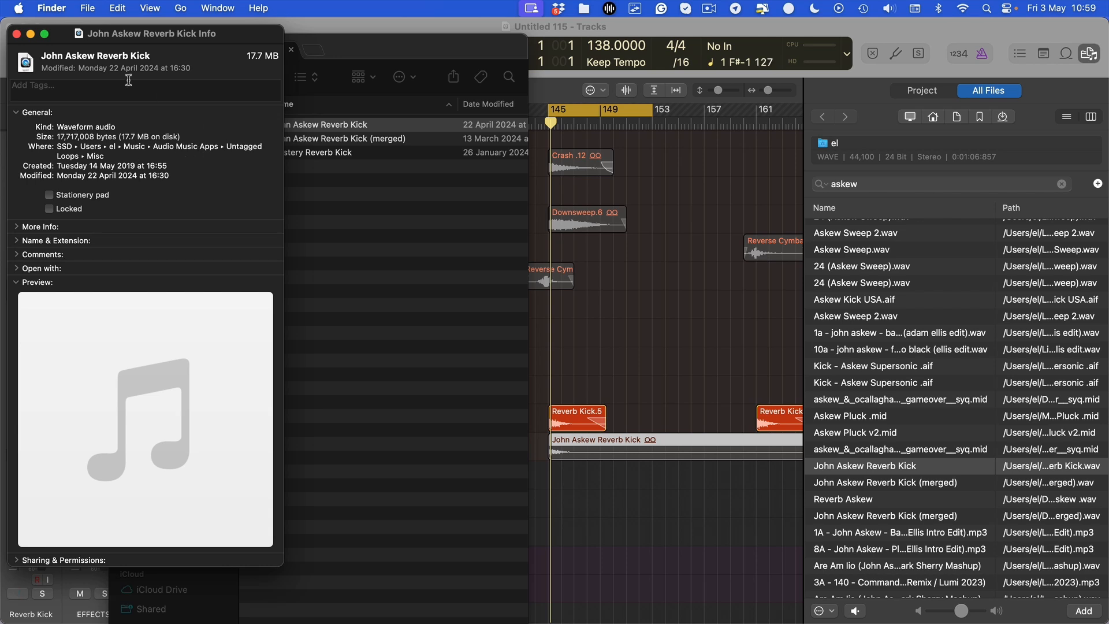
click(17, 35)
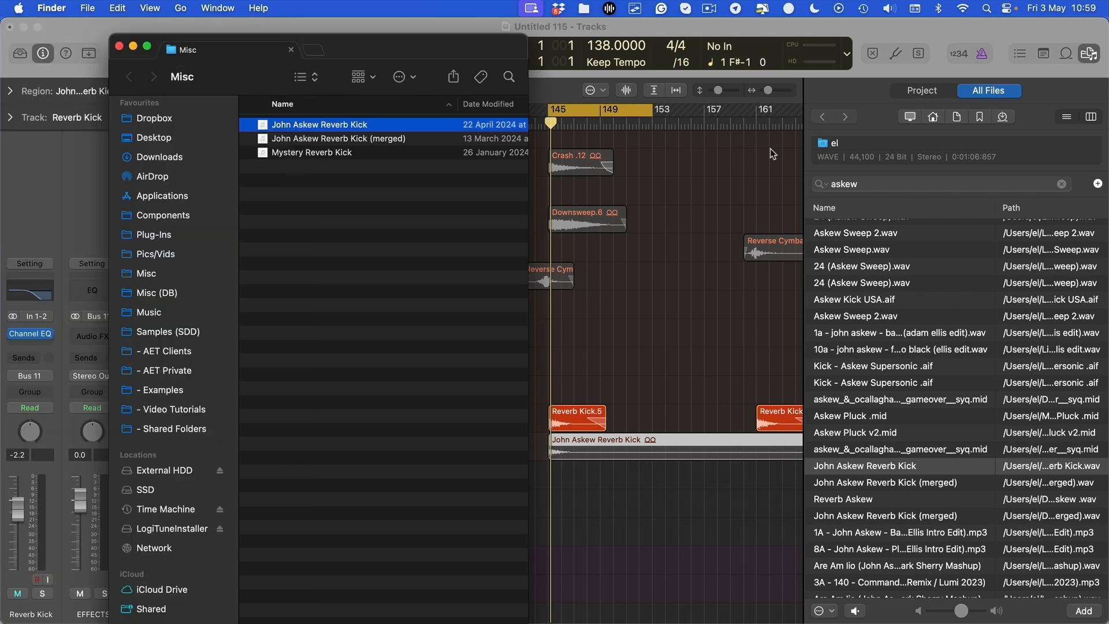
Step: Copy the three reverb kick files in Misc and open the Samples (SDD) folder inside Production (SSD)
click(316, 151)
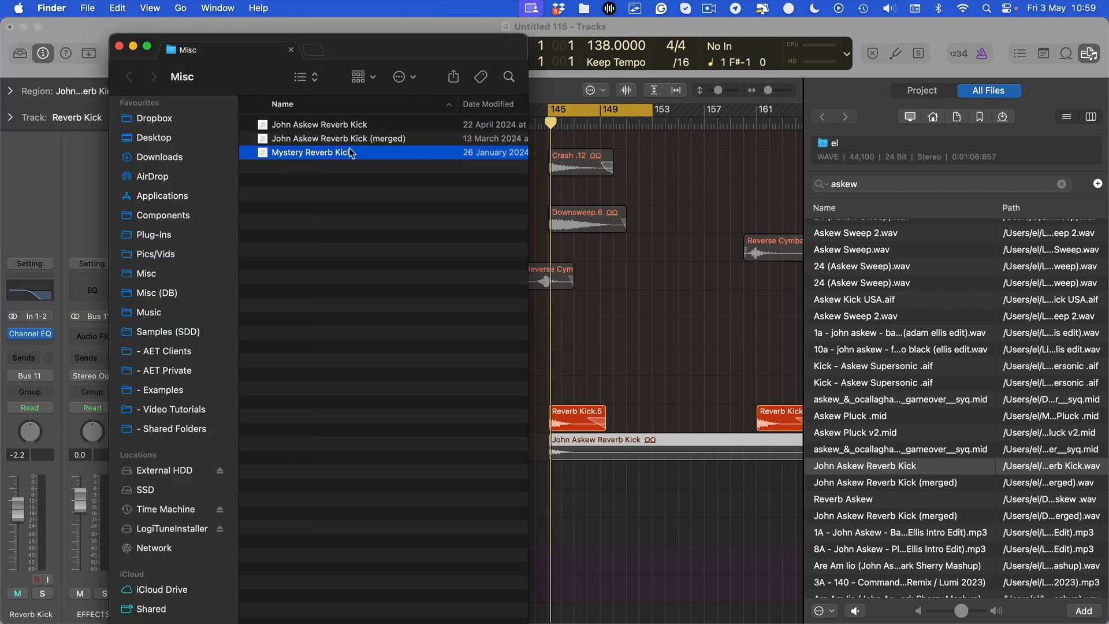
key(super+a)
click(153, 138)
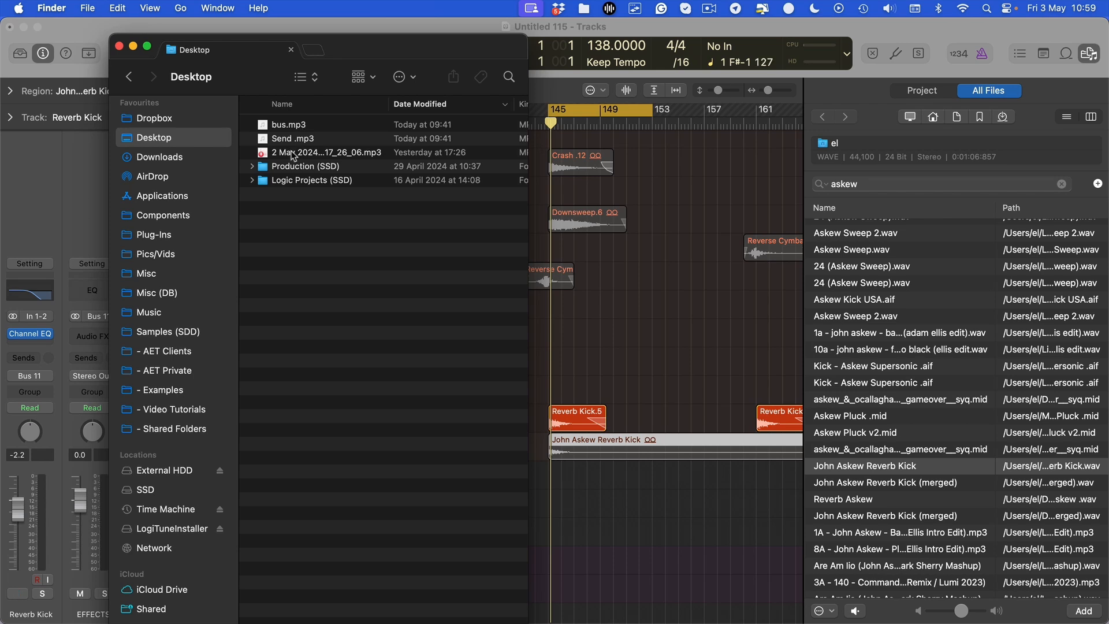
click(321, 167)
double_click(296, 180)
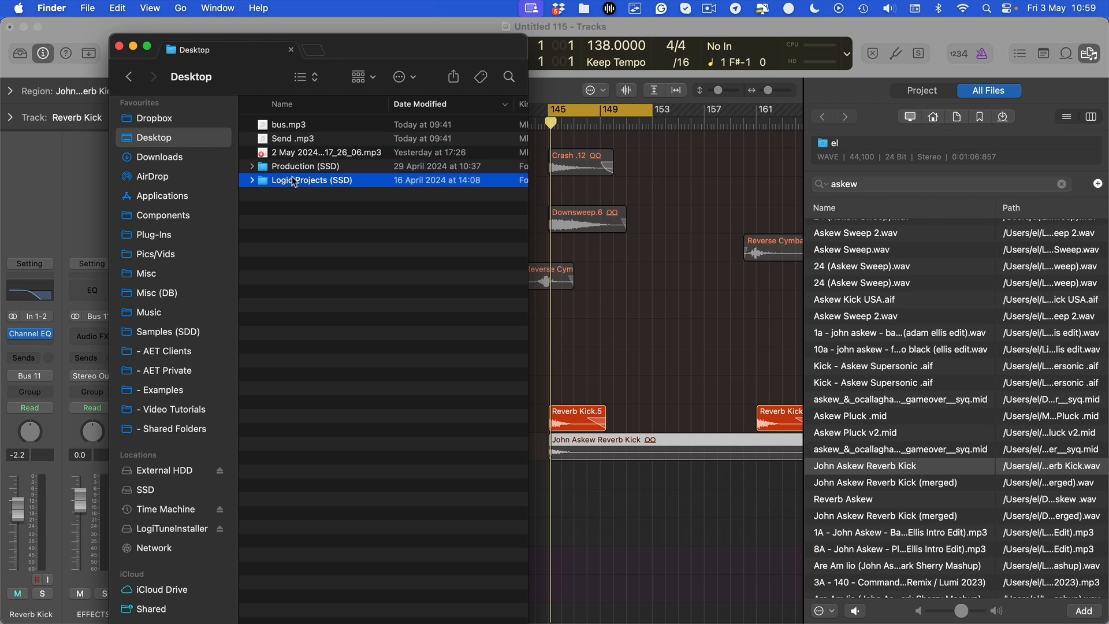
click(131, 79)
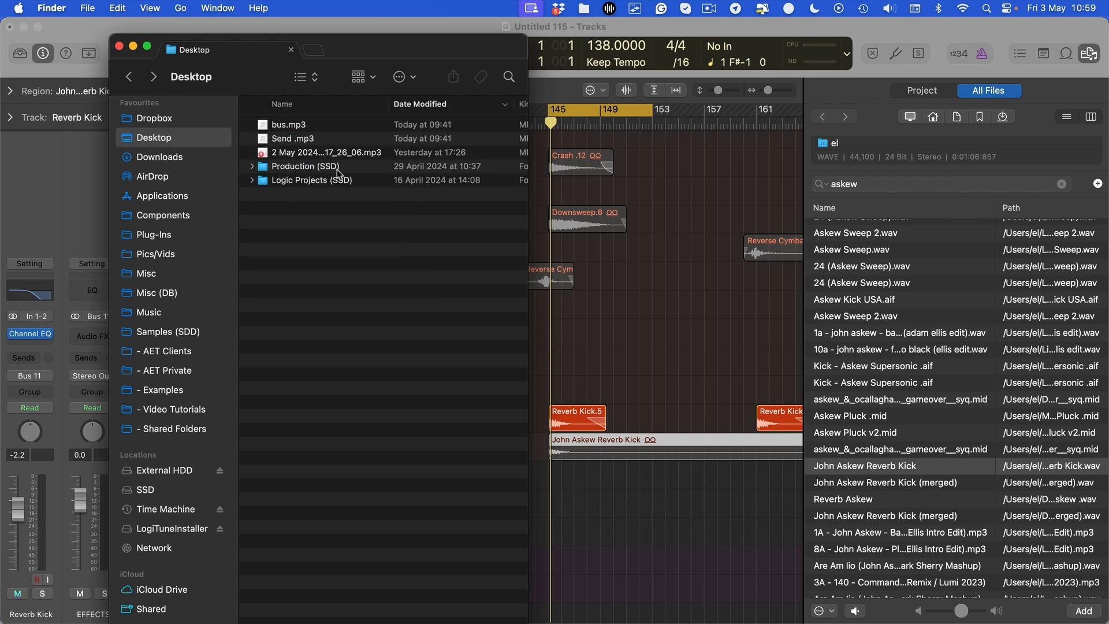
double_click(338, 167)
double_click(295, 153)
Step: Create a folder named Reverb Kicks in Samples (SDD), and paste the copied reverb kick files into it
right_click(338, 294)
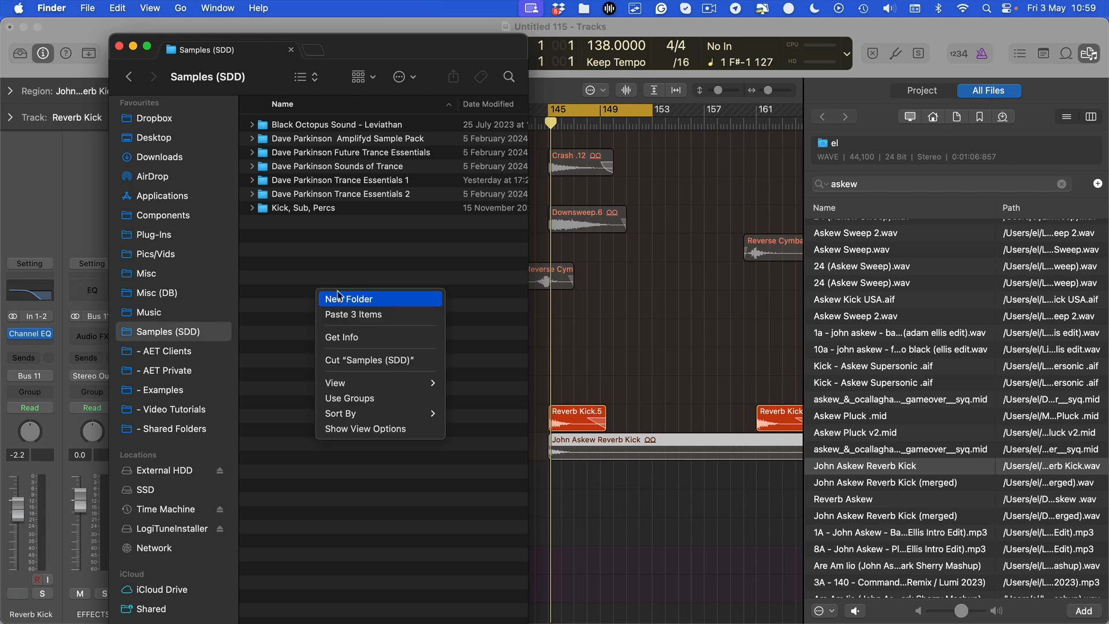
click(381, 300)
text(Reverb Kicks)
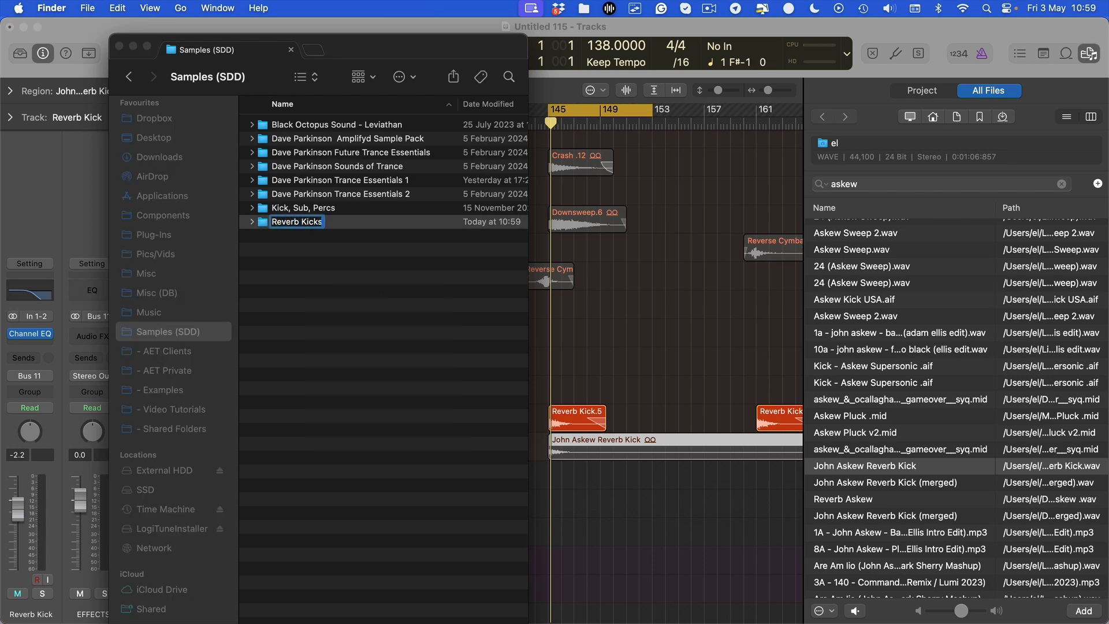
key(Return)
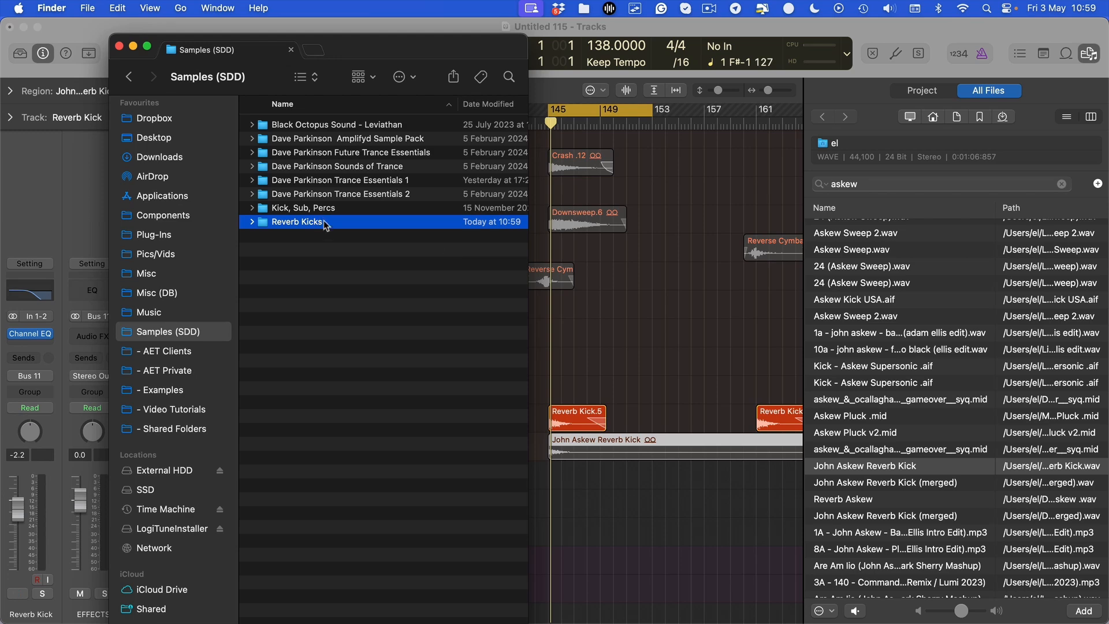
double_click(325, 224)
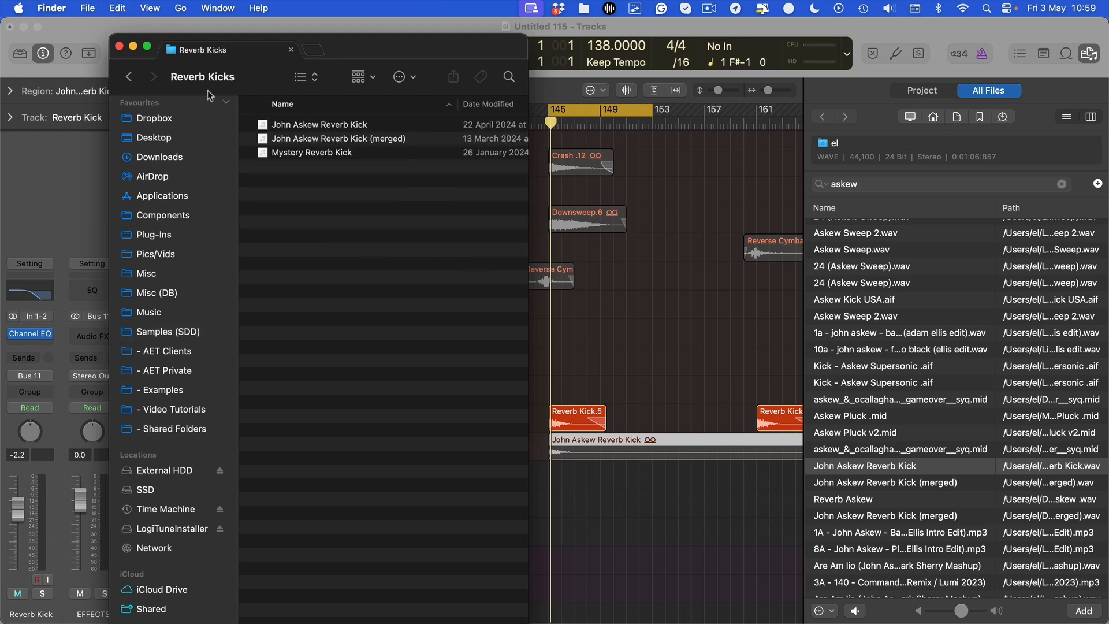
click(120, 46)
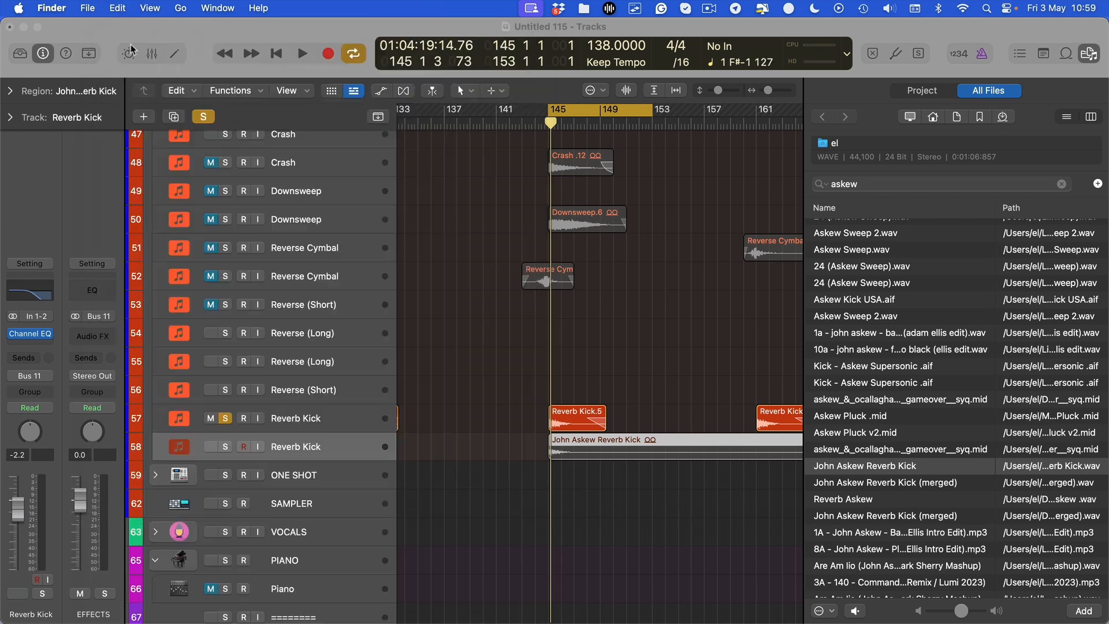
Step: Switch back to Logic Pro and shorten the John Askew Reverb Kick region on track 58 to end at about bar 150
click(609, 492)
key(f)
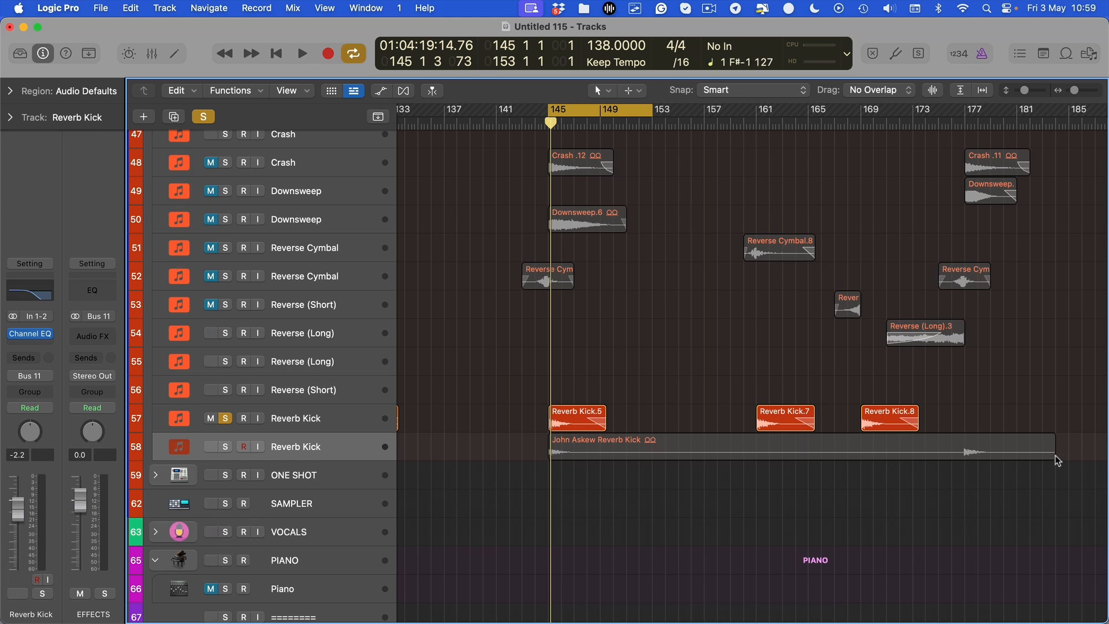
drag(1057, 461, 613, 461)
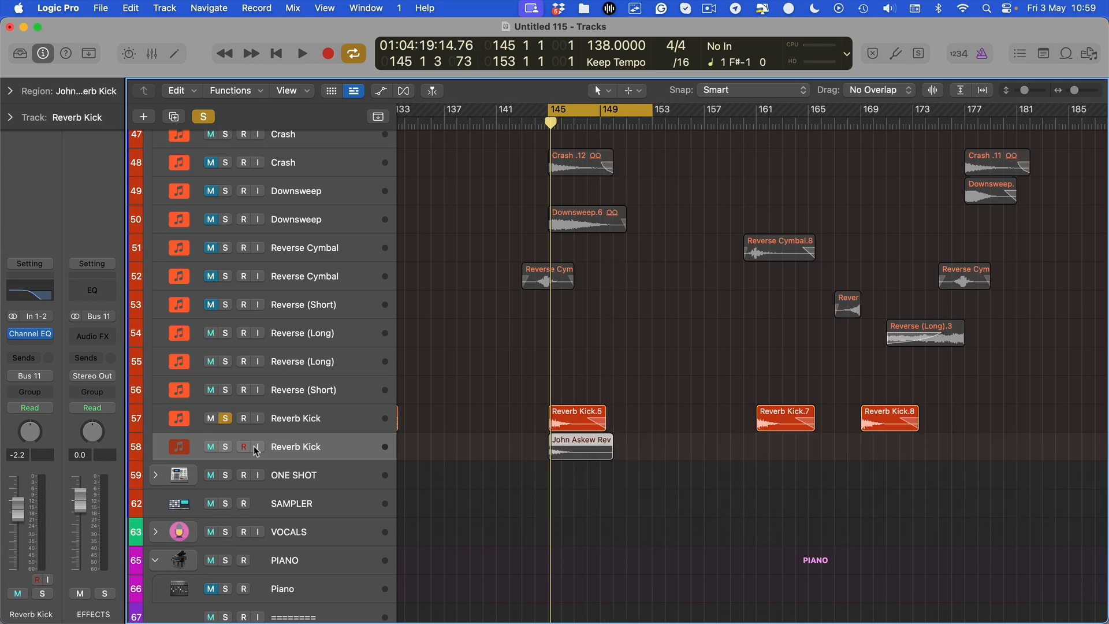
Step: Solo Reverb Kick track 58 instead of track 57 and play it from bar 145
click(225, 447)
click(225, 418)
key(space)
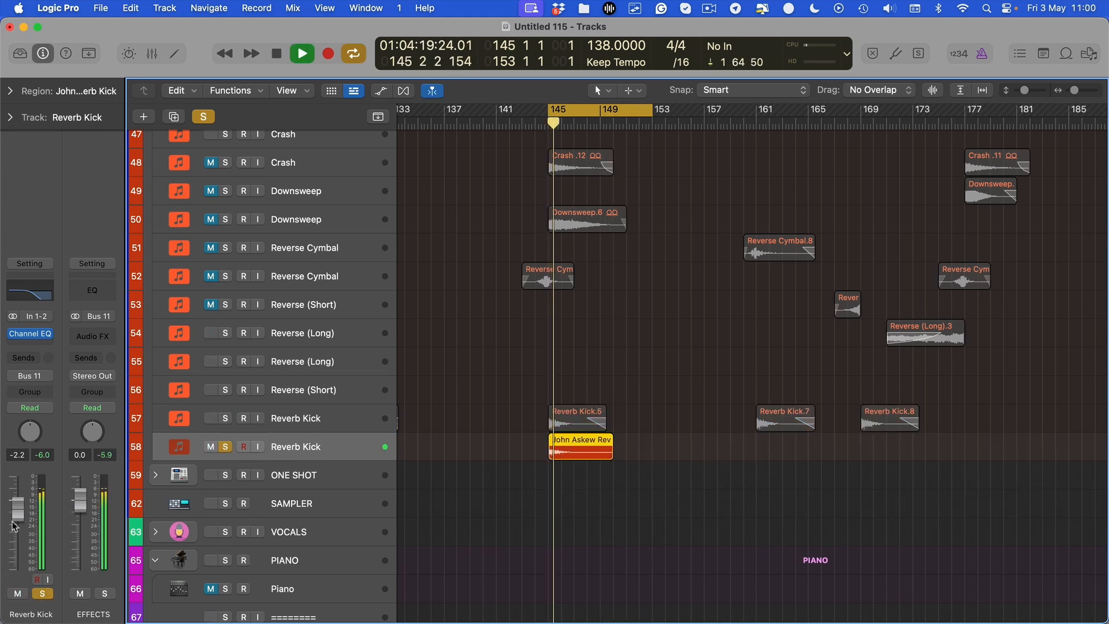
Step: Reset track 58's volume to 0.0 dB and bypass its Channel EQ while auditioning the reverb kick
alt+click(18, 508)
key(space)
click(13, 335)
key(space)
scroll(562, 511, up, 5)
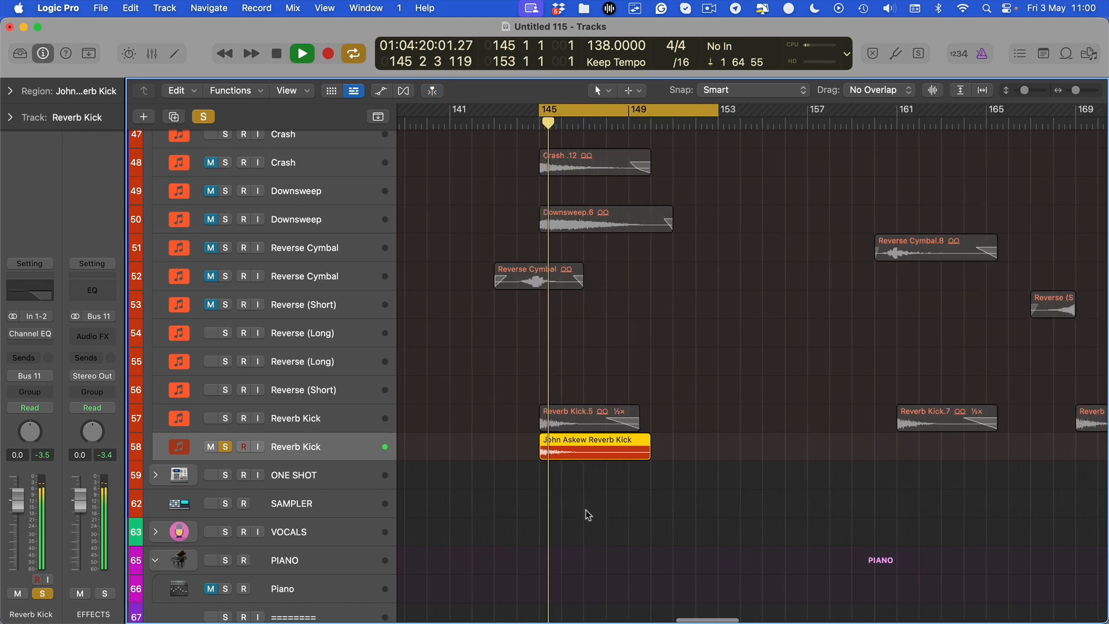
key(space)
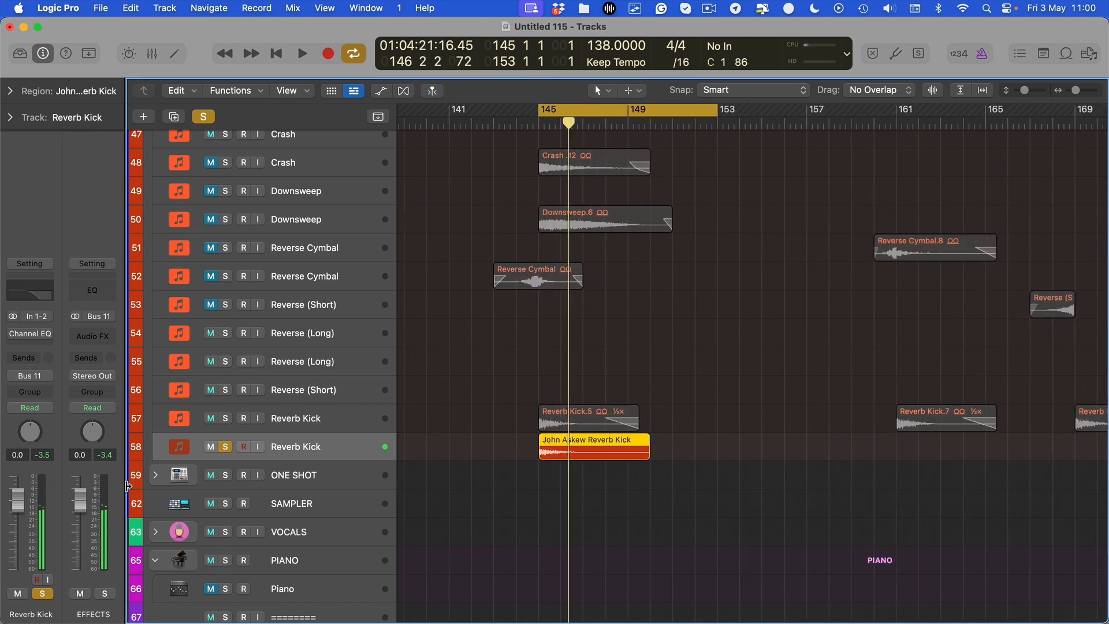
Step: Replace the Channel EQ on track 58 with an Adaptive Limiter
scroll(491, 540, down, 5)
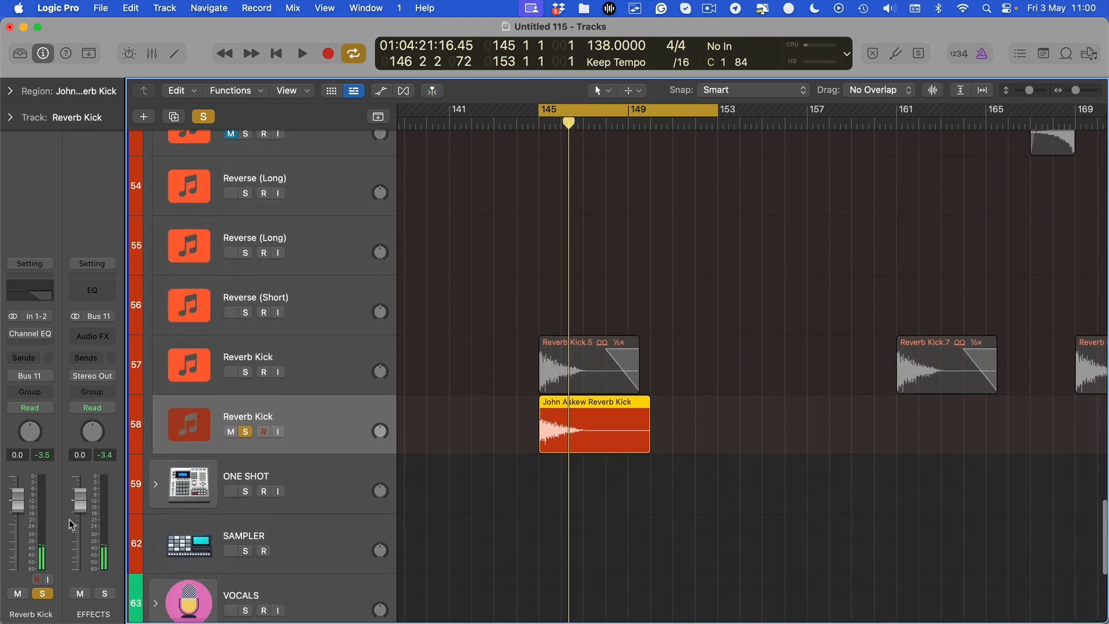
click(49, 335)
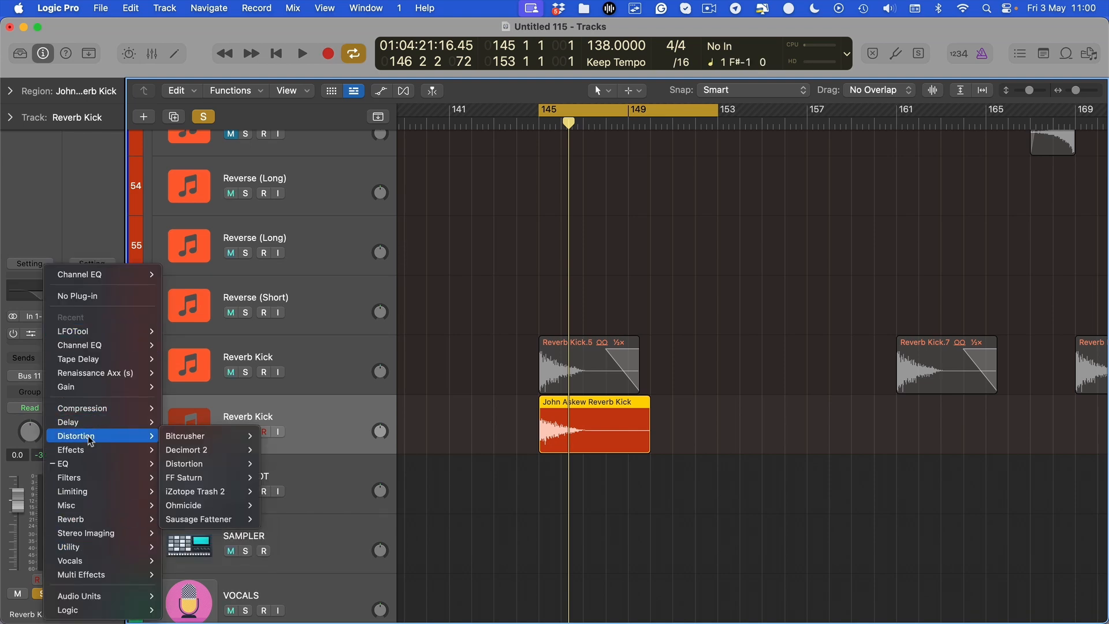
mouse_move(93, 449)
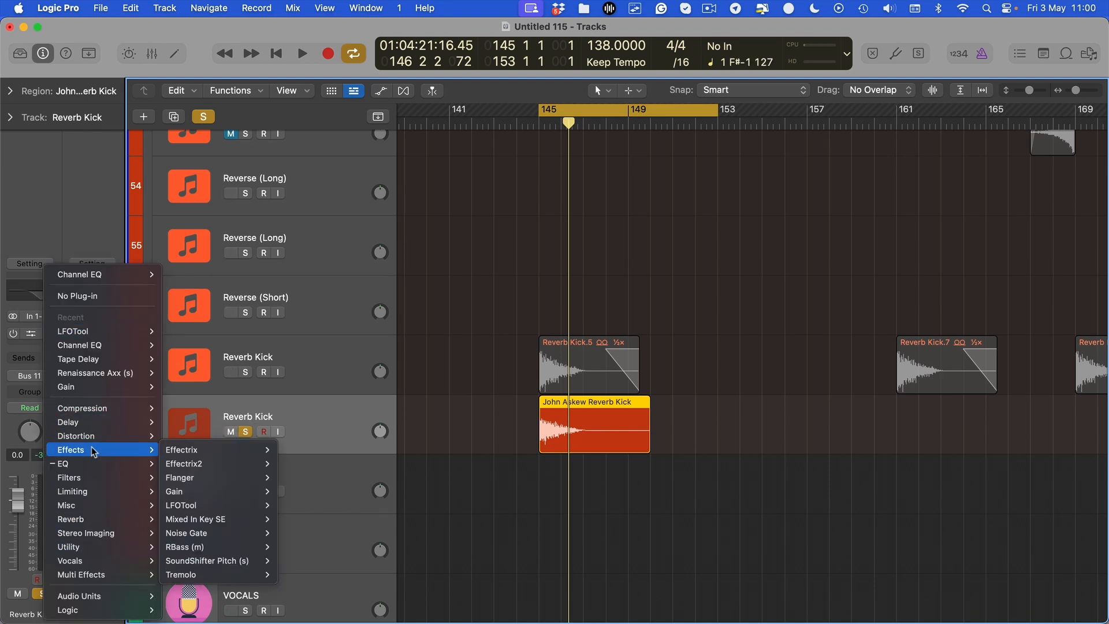
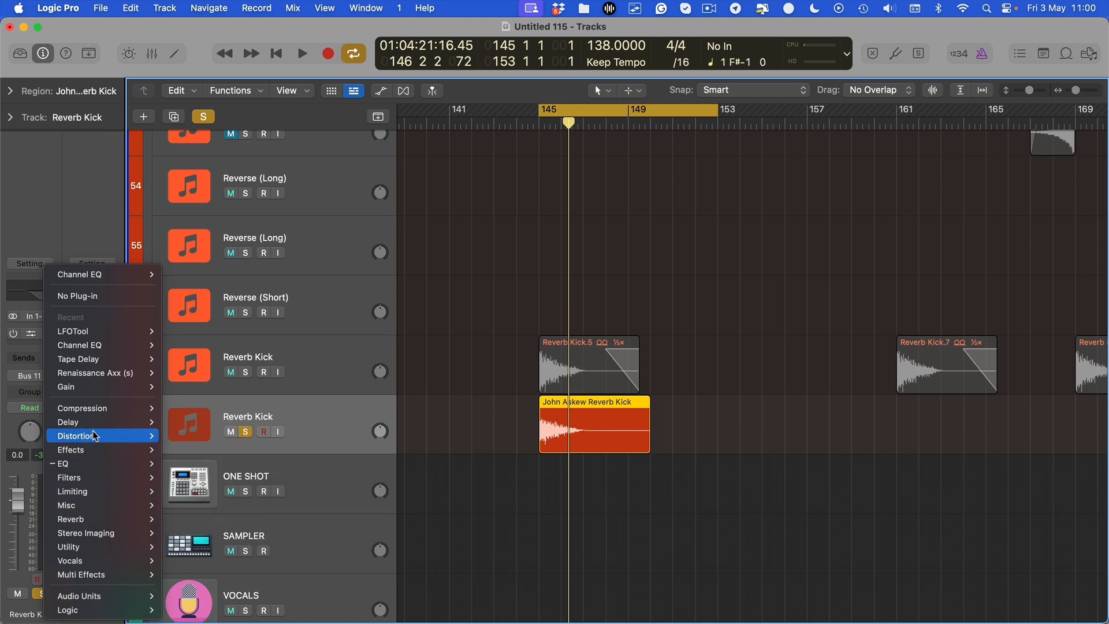
mouse_move(87, 492)
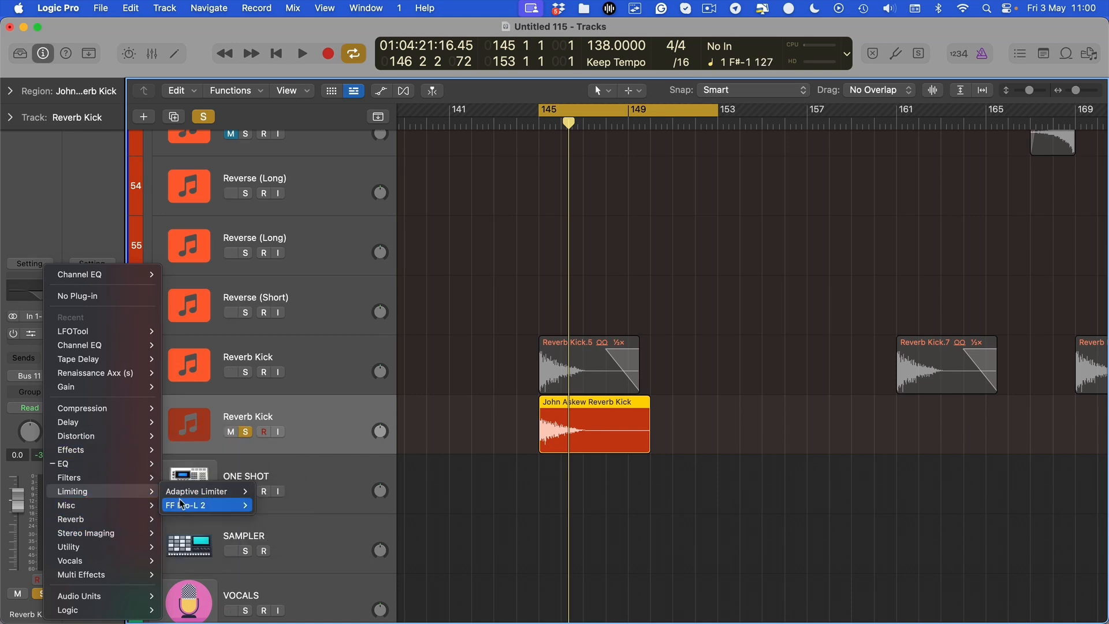
click(180, 492)
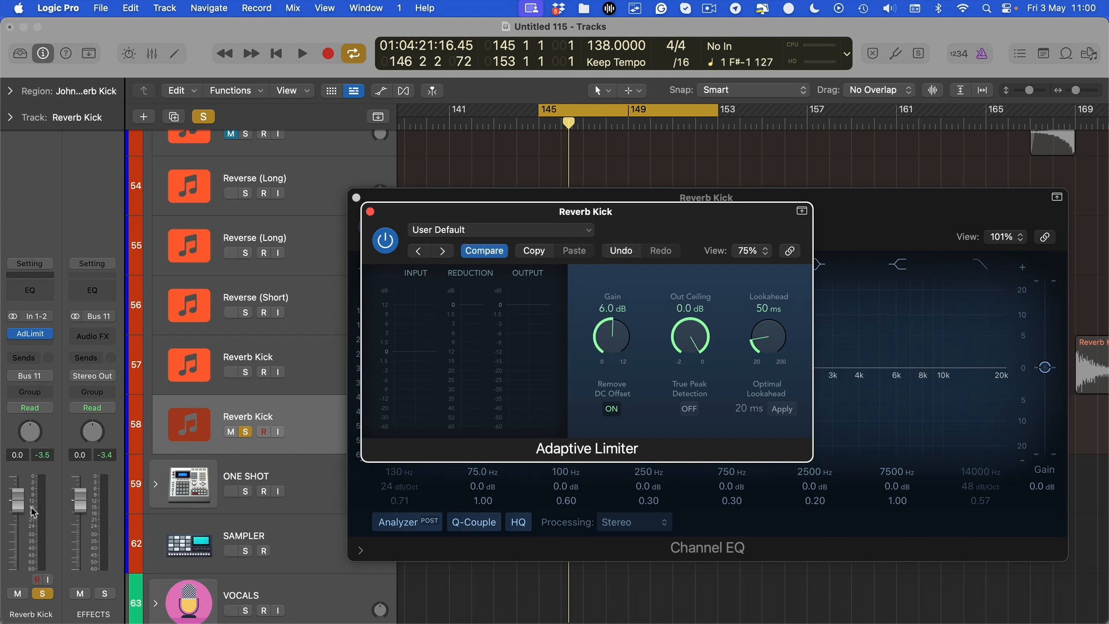
Step: Lower track 58's volume to -2.4 dB and set the Adaptive Limiter's out ceiling to -0.1 dB during playback
key(space)
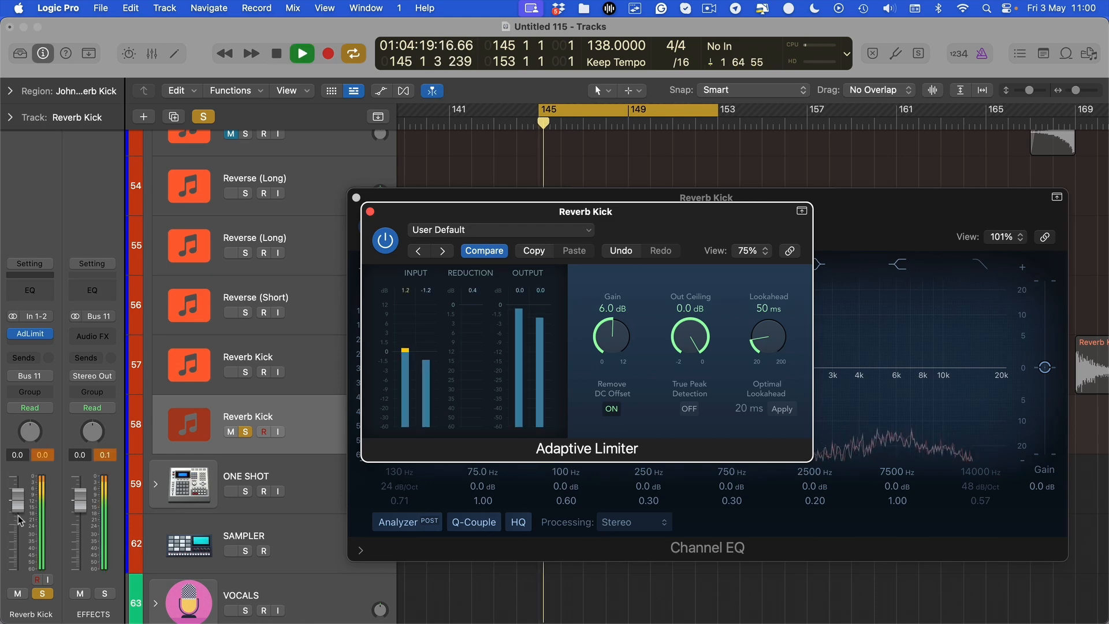
drag(16, 503, 16, 513)
key(space)
key(space)
key(space)
drag(668, 304, 669, 308)
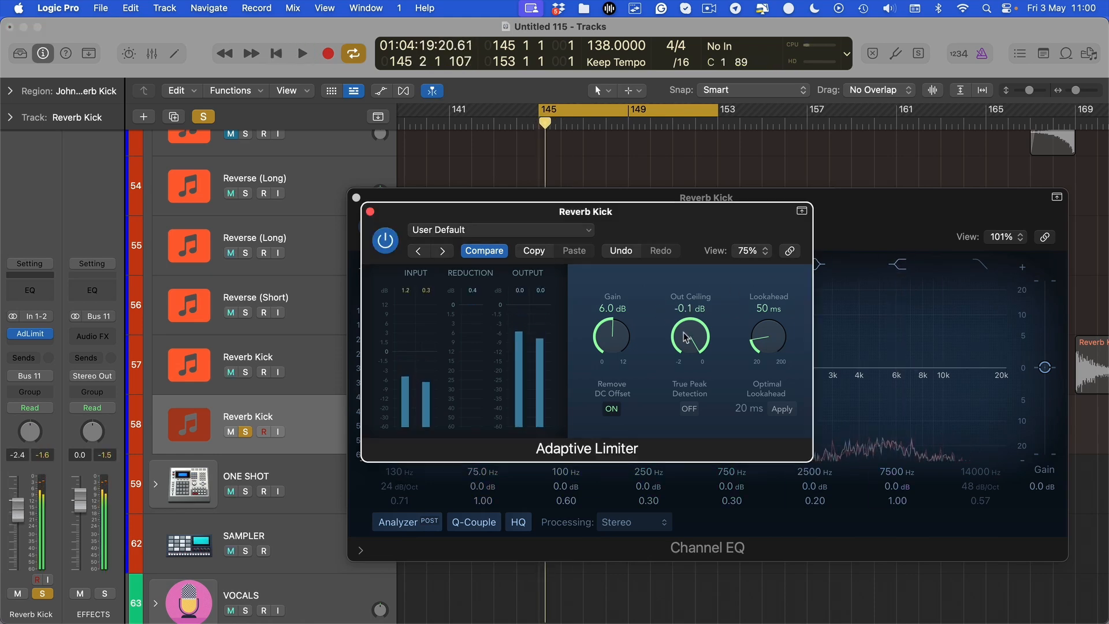
key(space)
key(v)
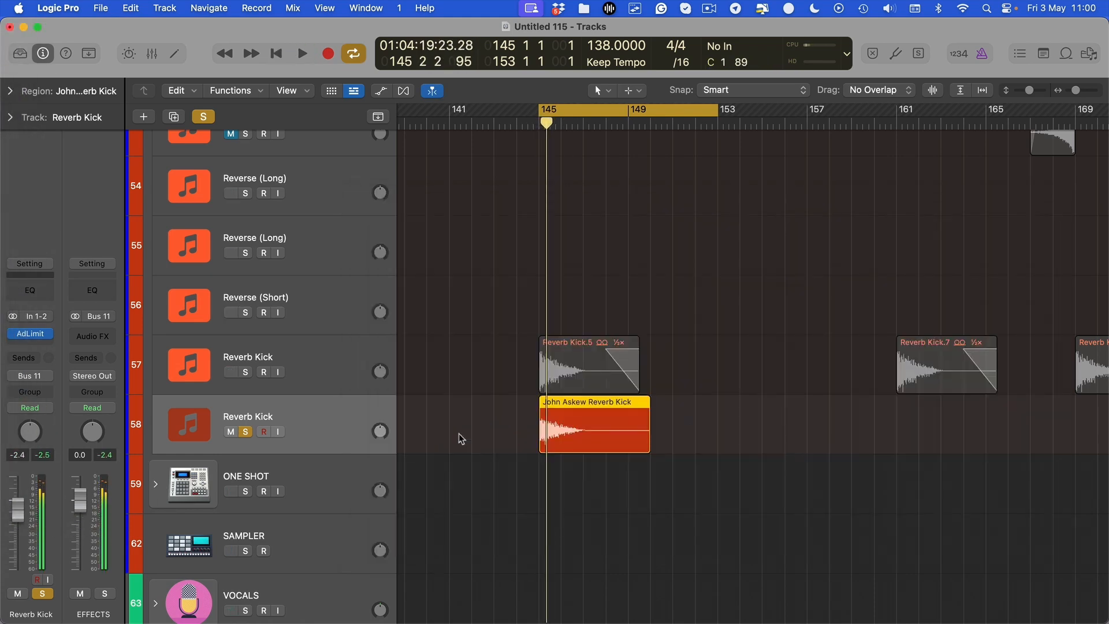
Step: Lower track 58's volume to -5.9 dB and compare the reverb kick with the Adaptive Limiter on and bypassed
key(space)
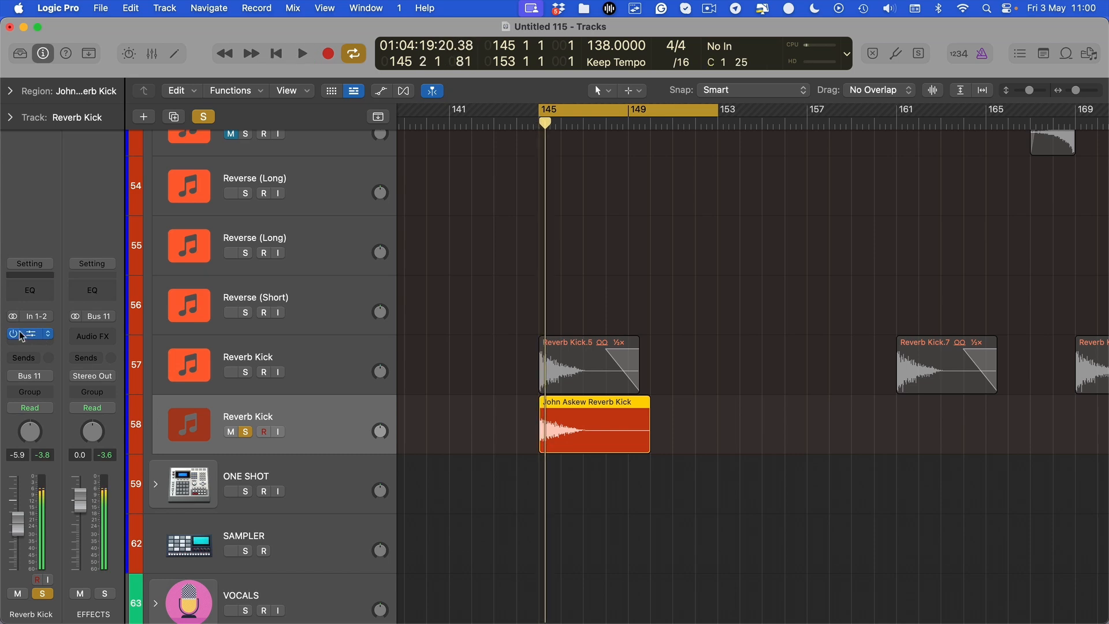
click(15, 335)
key(space)
key(space)
key(space)
click(15, 334)
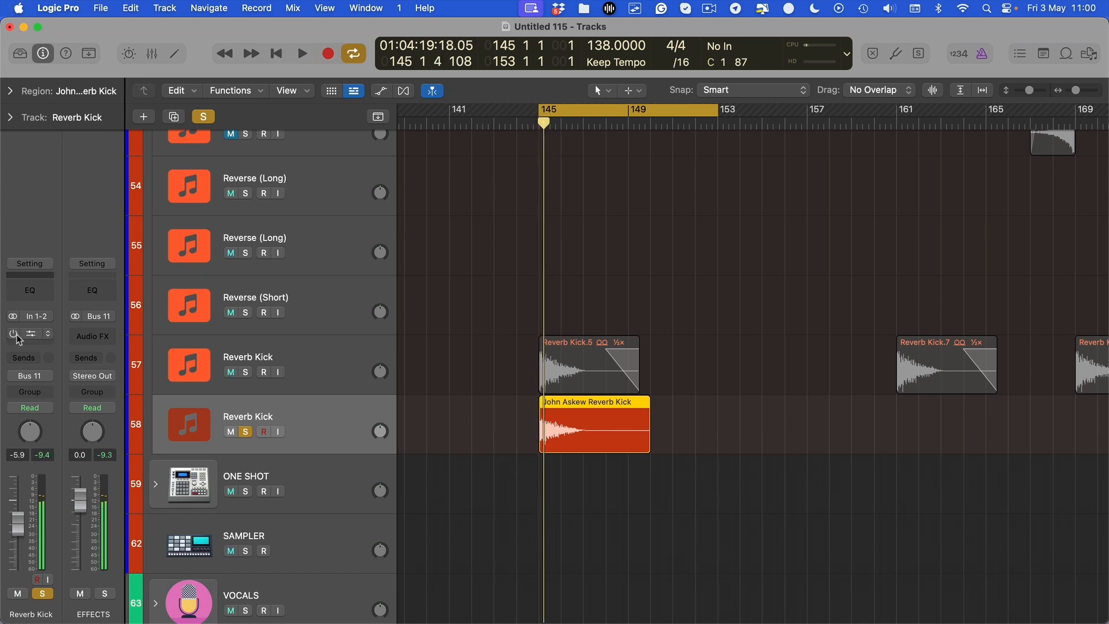
Step: Set the Adaptive Limiter's gain to 4.9 dB and audition the reverb kick
key(v)
drag(597, 342, 584, 348)
key(space)
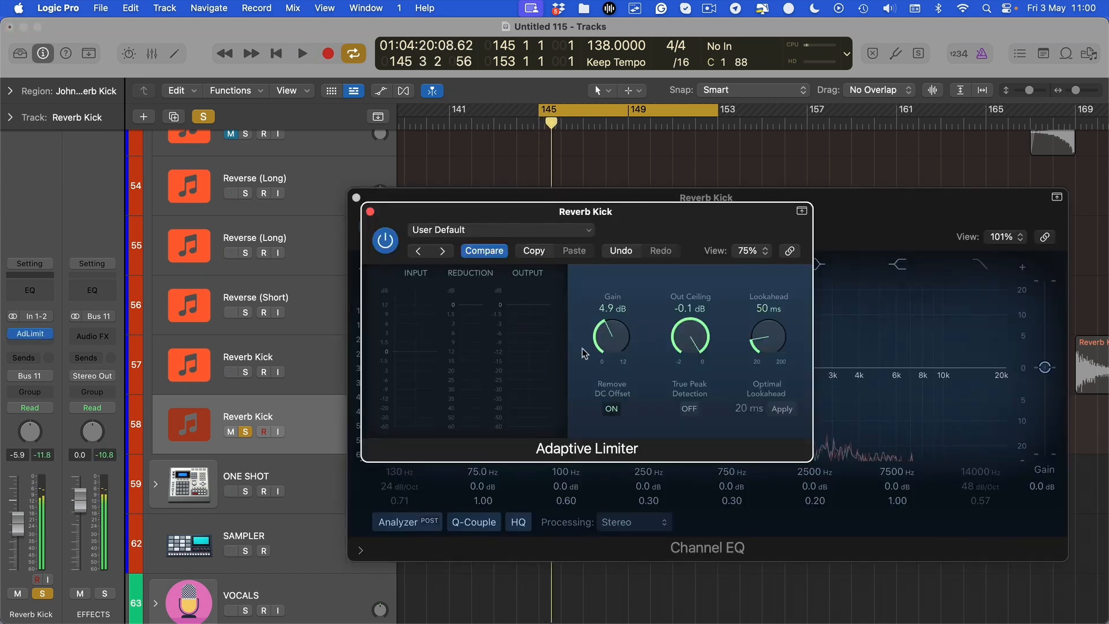
key(space)
key(space)
Step: Replace the Adaptive Limiter on track 58 with FF Pro-L 2 and try a gain adjustment while auditioning
click(48, 334)
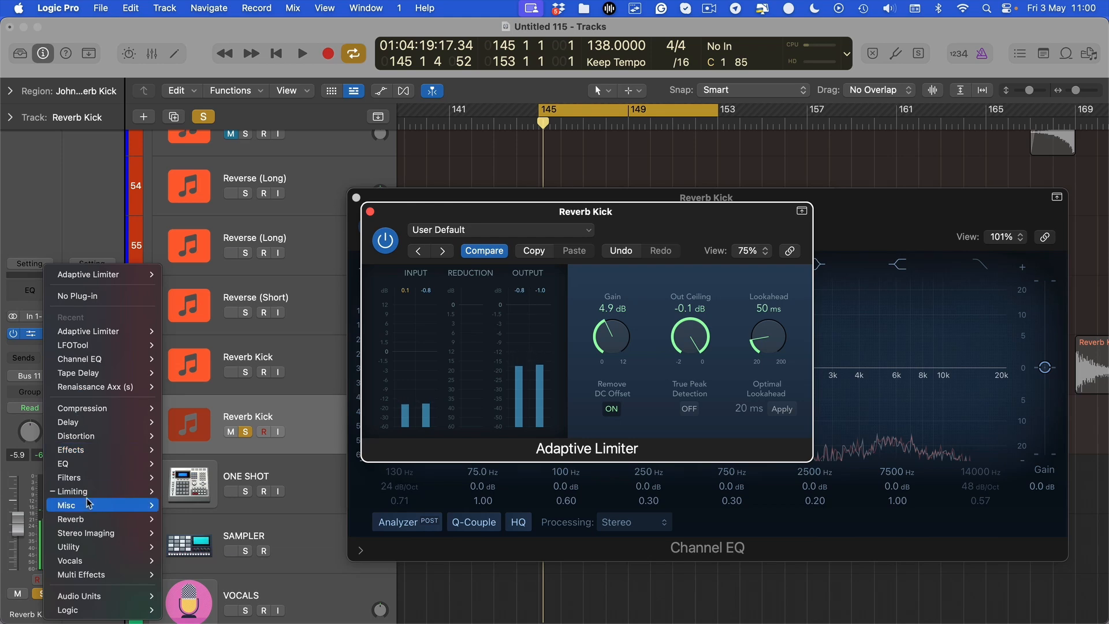
mouse_move(81, 491)
mouse_move(231, 505)
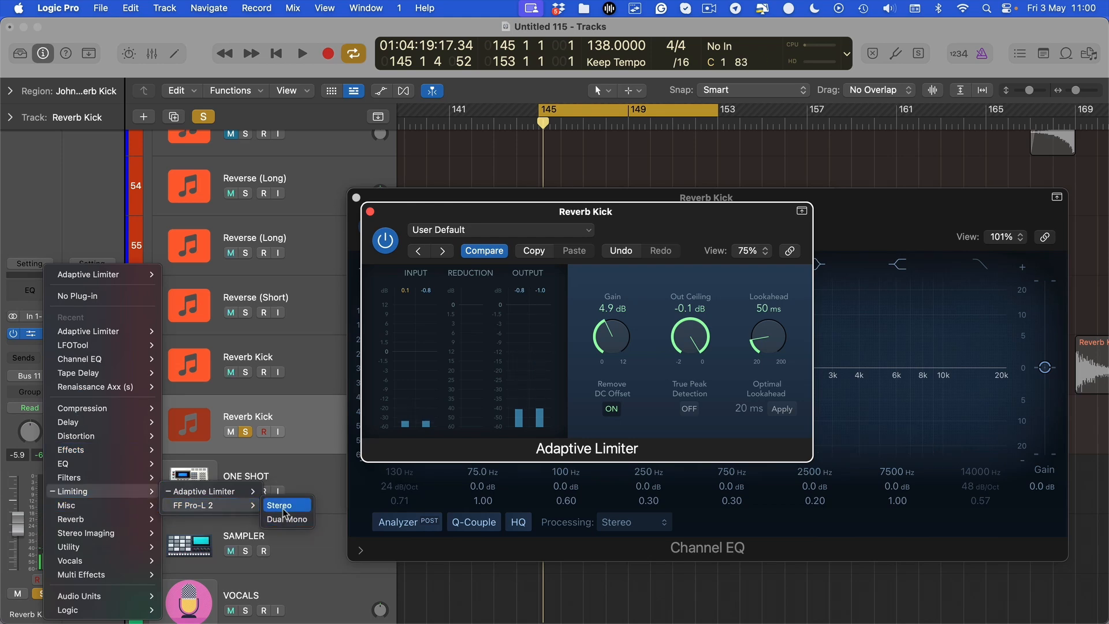
click(286, 519)
key(space)
drag(394, 470, 393, 436)
key(space)
key(space)
key(v)
Step: Examine the waveforms of the reverb kick regions at bar 145 on tracks 57 and 58
key(super+Right)
key(super+Right)
key(super+Right)
key(super+Right)
key(space)
scroll(437, 472, left, 5)
click(502, 468)
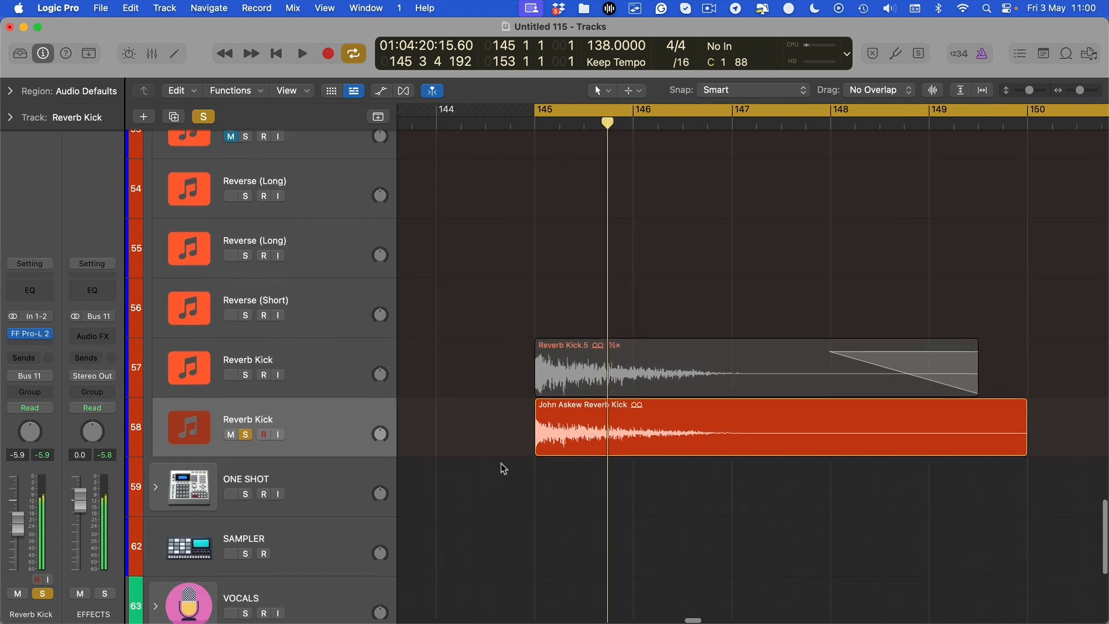
scroll(505, 468, up, 1)
drag(537, 466, 401, 464)
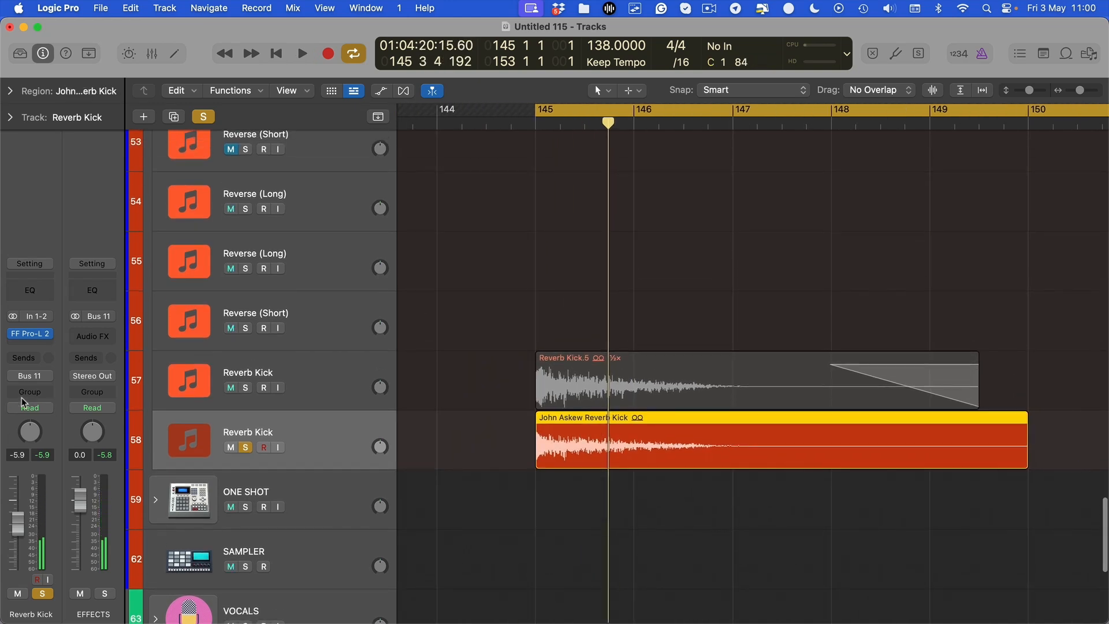
key(space)
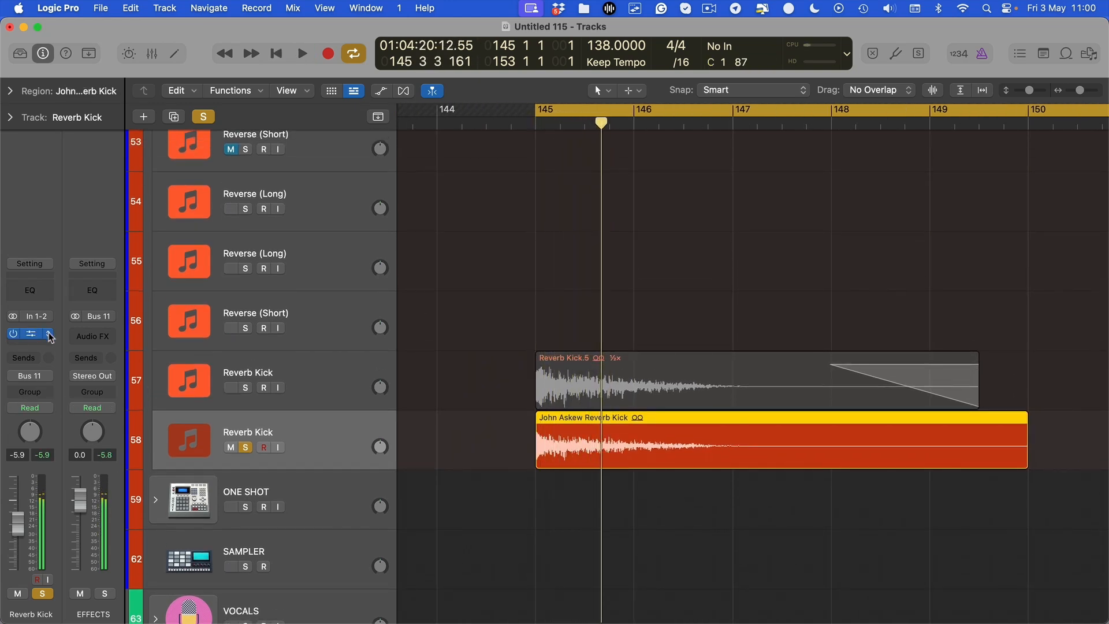
Step: Remove FF Pro-L 2 from track 58 and reset the track's volume to 0.0 dB, auditioning the unprocessed kick
click(49, 335)
click(74, 298)
key(v)
key(space)
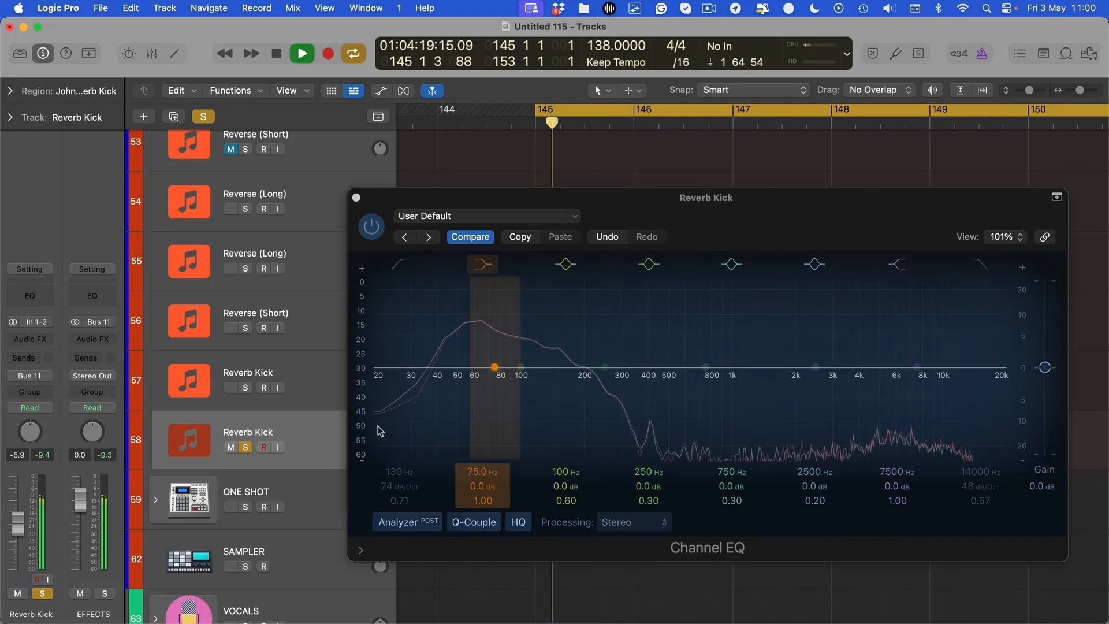
key(space)
alt+click(16, 517)
key(space)
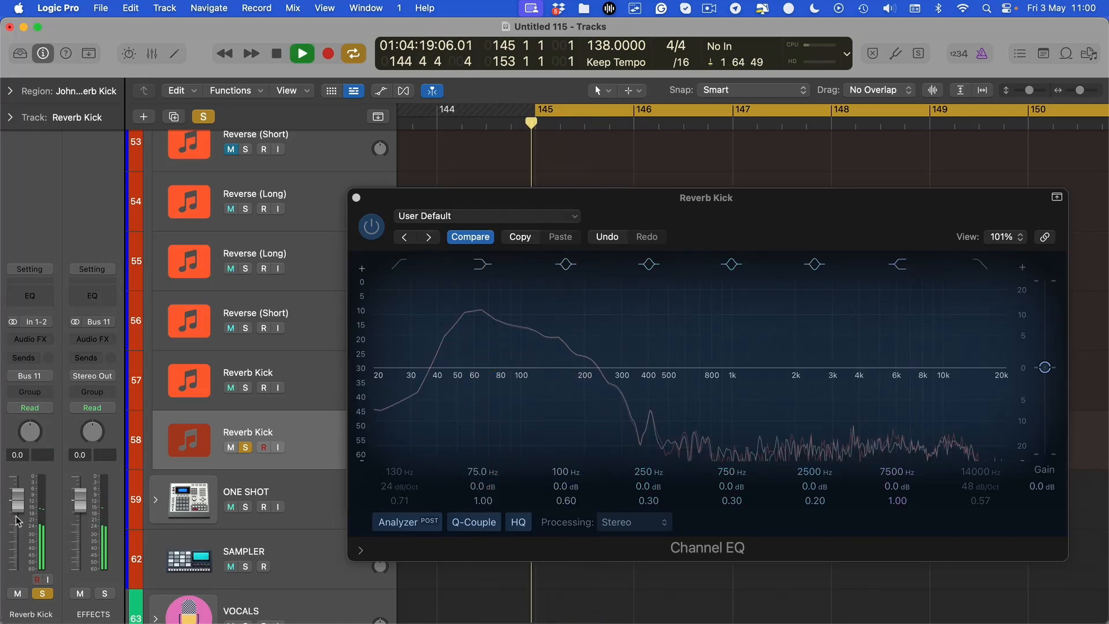
key(v)
key(space)
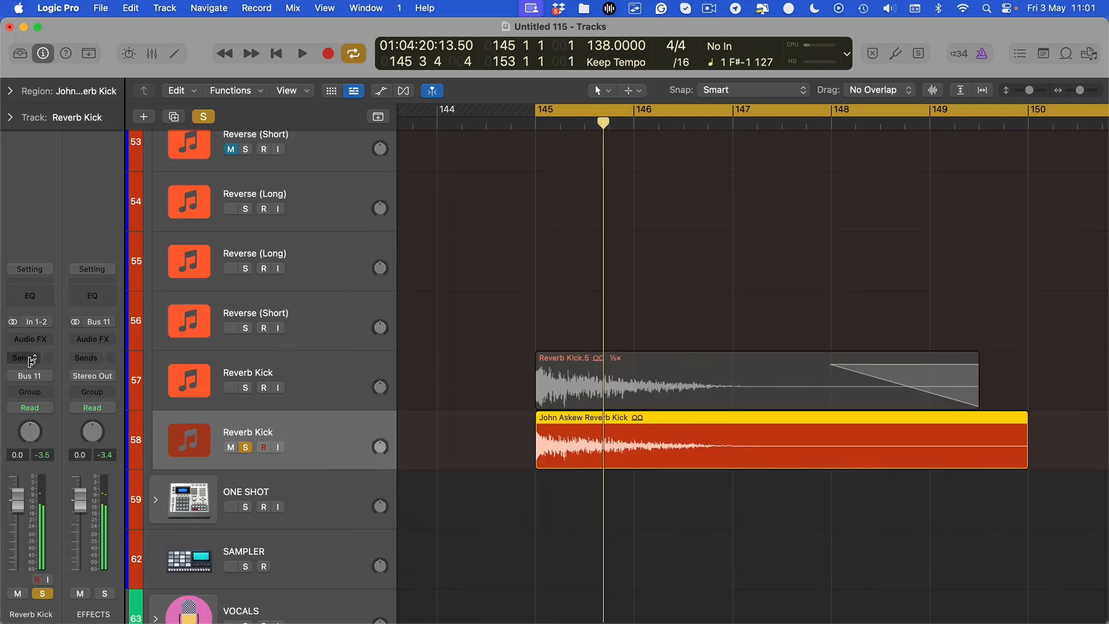
Step: Insert the Renaissance Axx compressor in stereo on track 58 and audition the reverb kick through it
click(47, 342)
mouse_move(50, 349)
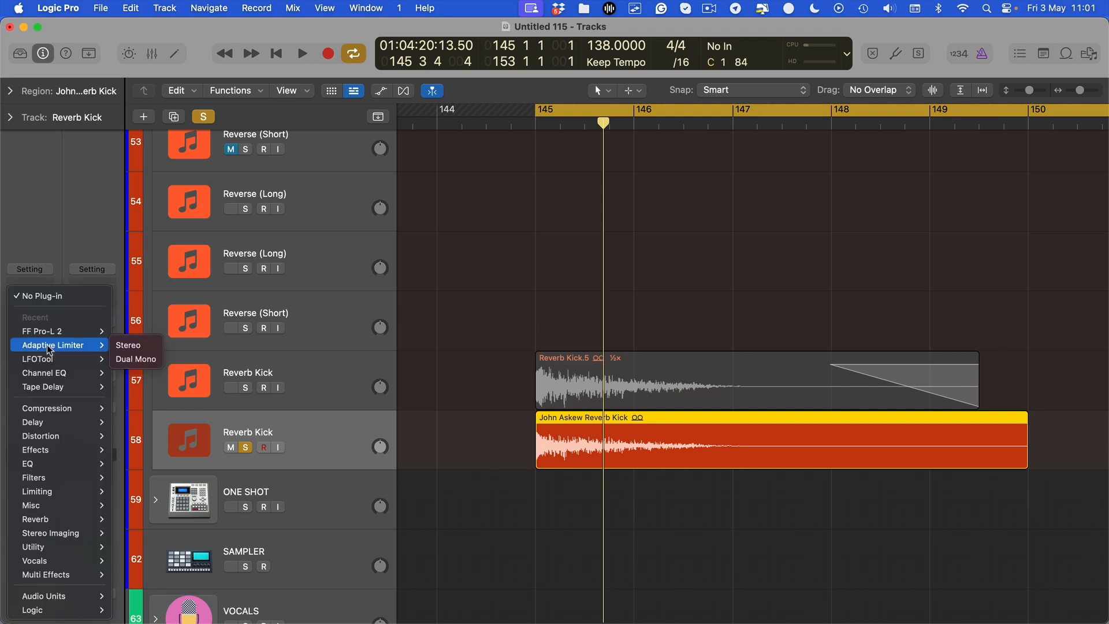
click(471, 417)
key(space)
key(space)
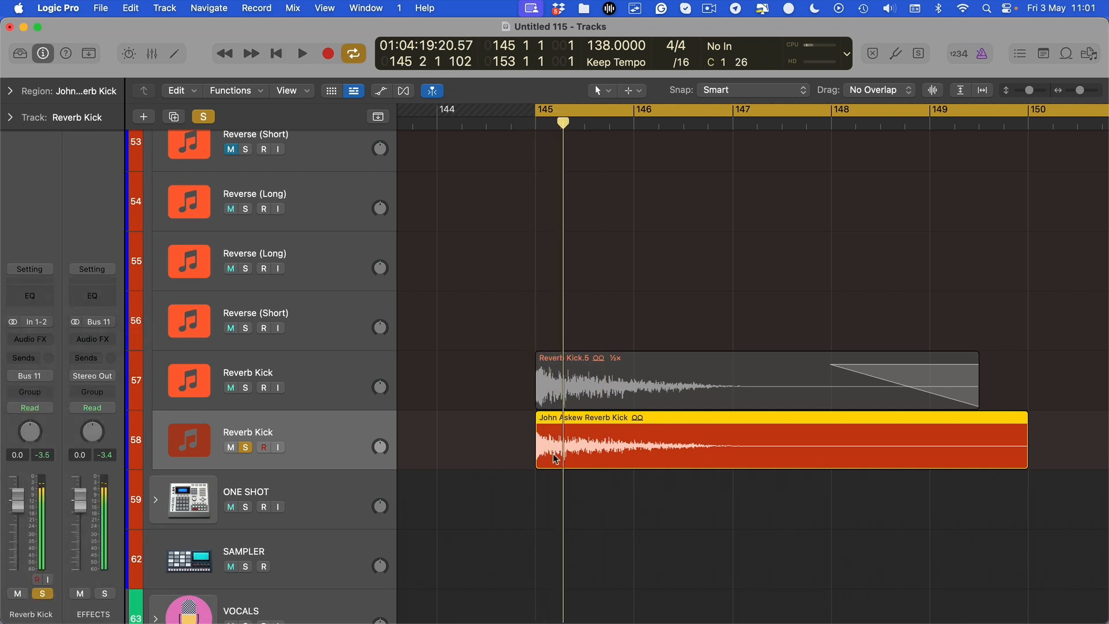
key(space)
key(space)
click(48, 342)
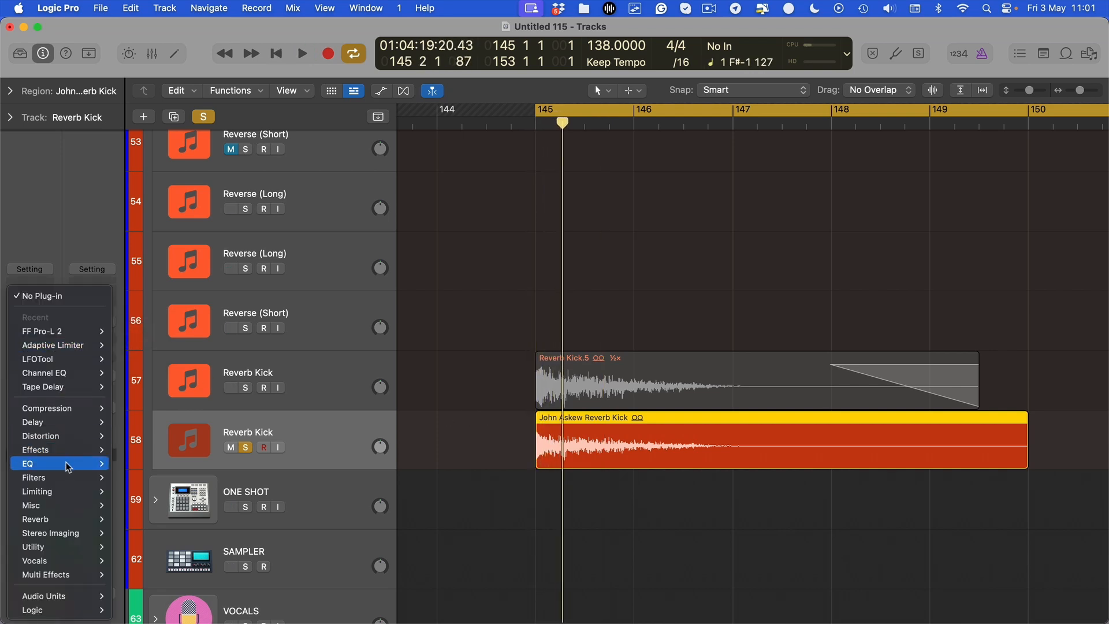
mouse_move(75, 409)
click(171, 422)
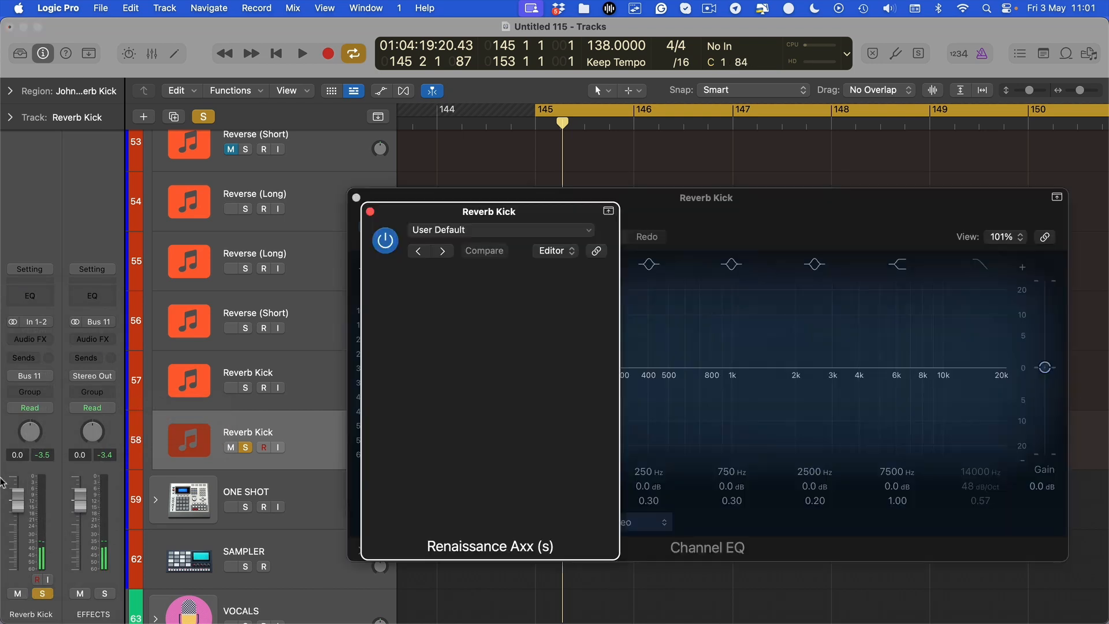
key(space)
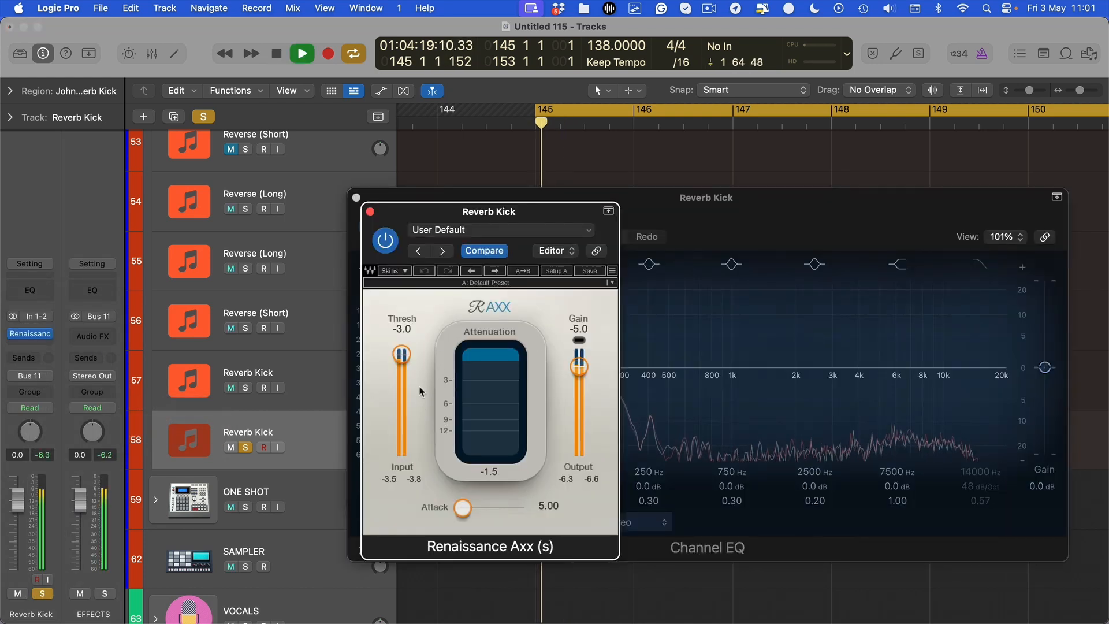
Step: Try Renaissance Axx threshold settings of -6.1 and 0.0 with the gain raised to 0.0 while auditioning the reverb kick
drag(401, 354, 401, 360)
key(space)
key(space)
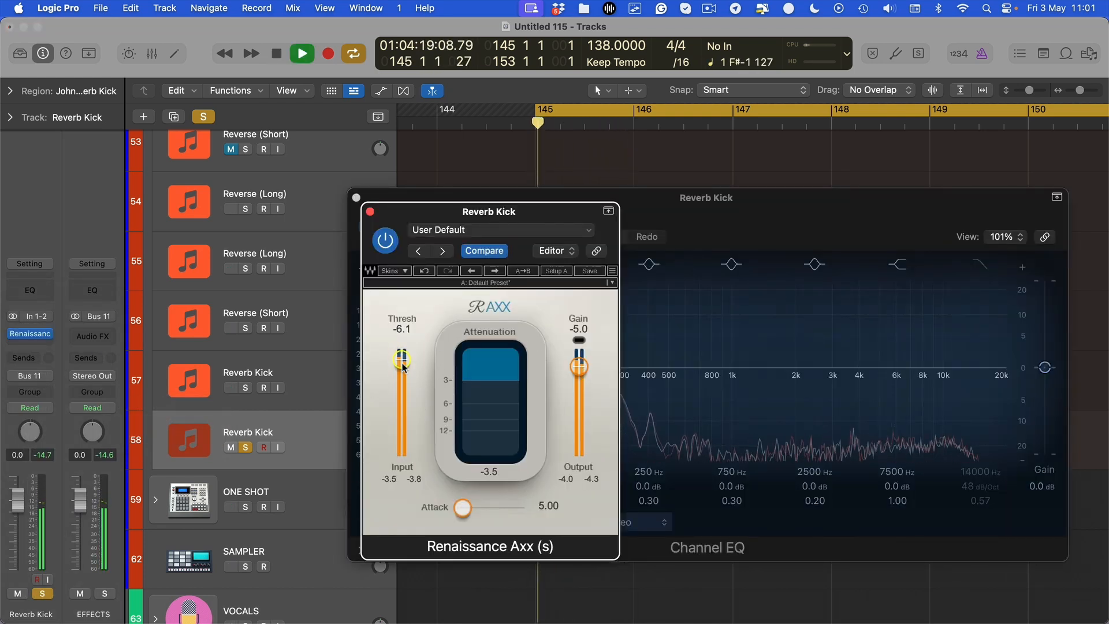
key(space)
drag(579, 366, 579, 349)
key(space)
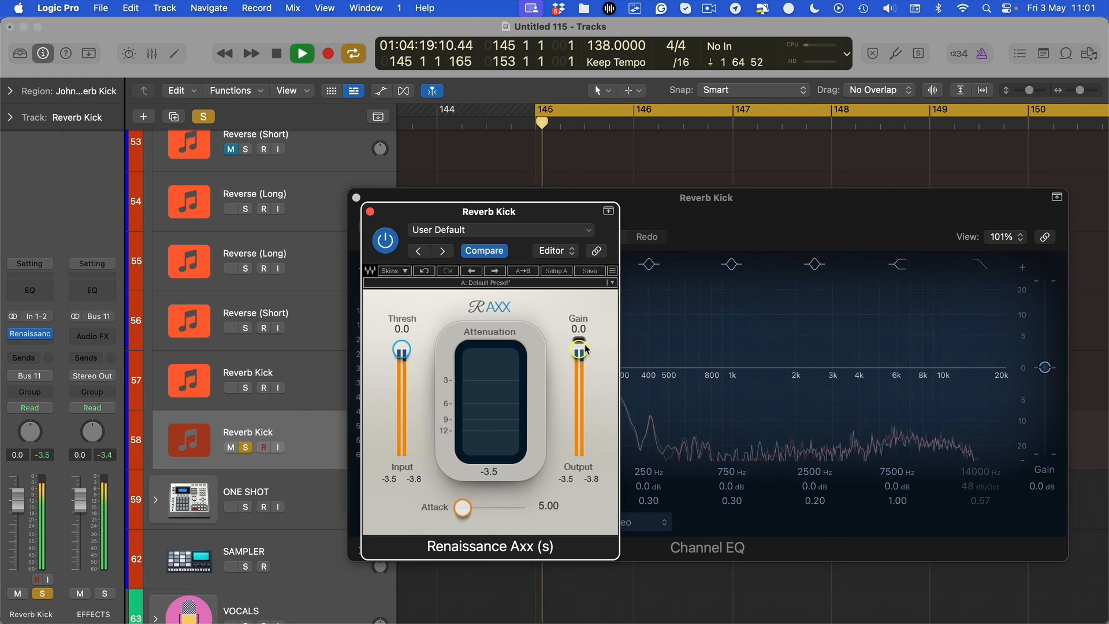
key(space)
key(space)
key(space)
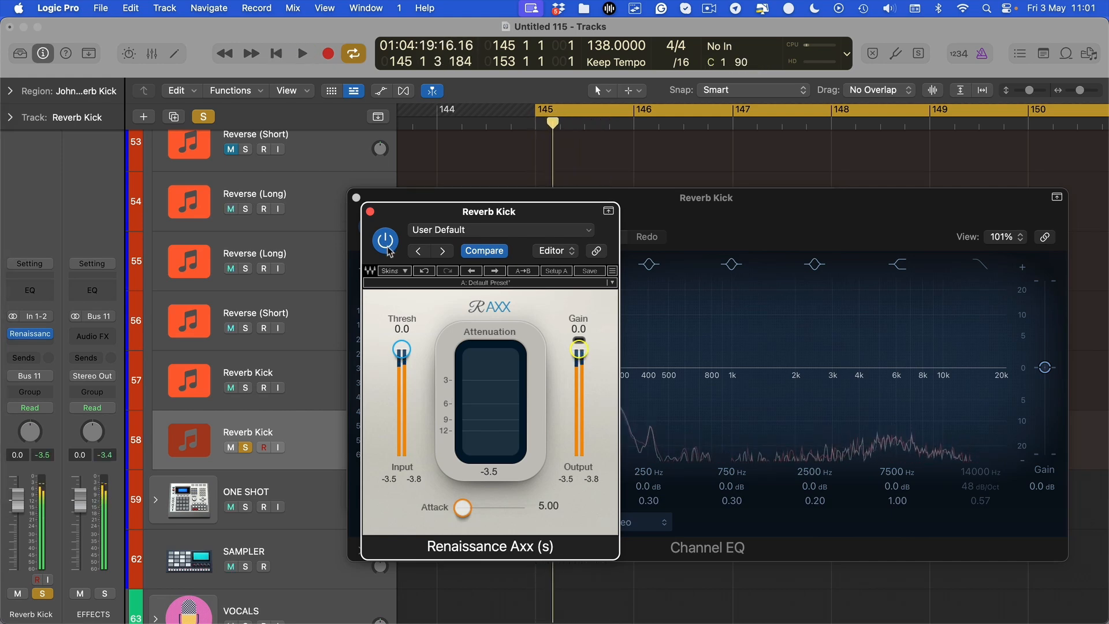
key(space)
Step: Compare the reverb kick with Renaissance Axx bypassed and enabled
click(386, 249)
key(space)
key(space)
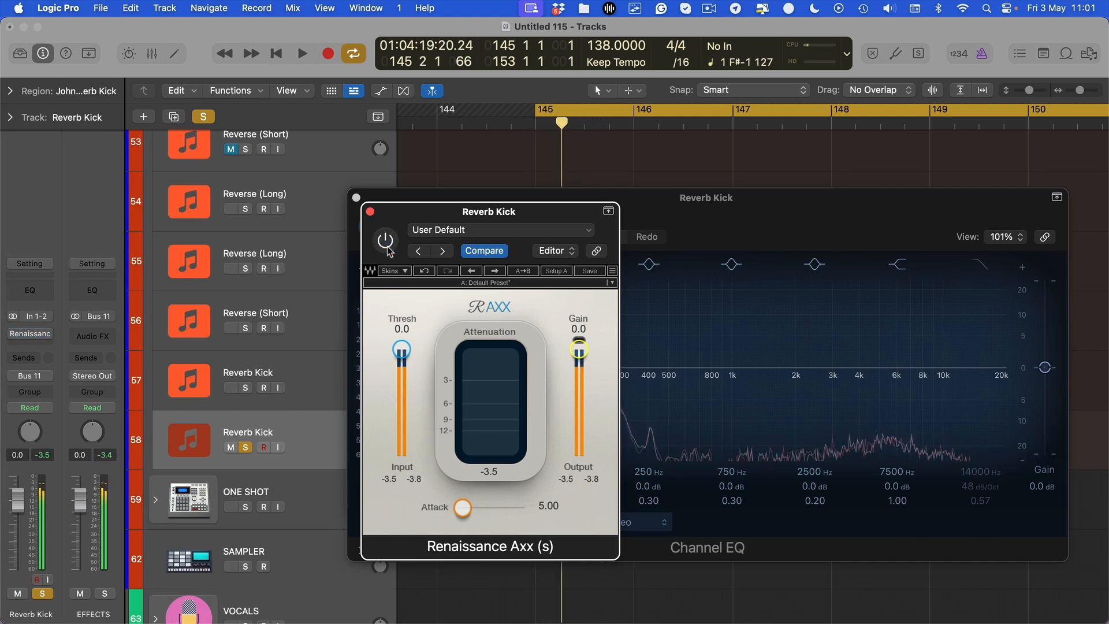
key(space)
key(space)
click(386, 243)
key(space)
key(space)
Step: Try a Renaissance Axx threshold of -7.3 with a gain of -3.7 while auditioning the kick
drag(401, 351, 401, 365)
key(space)
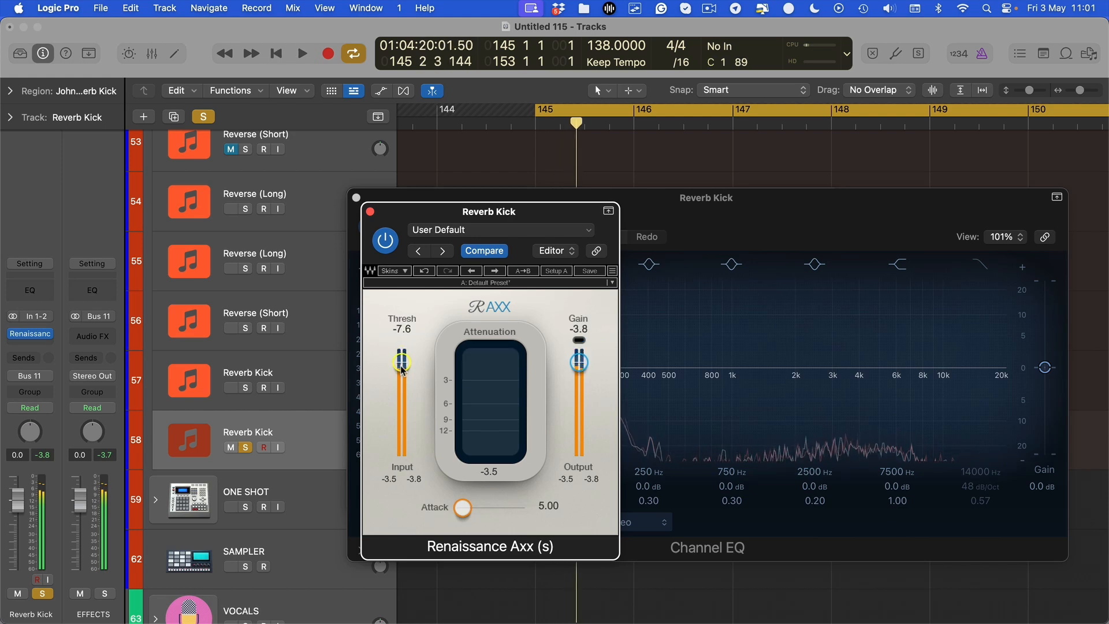
key(space)
key(space)
key(space)
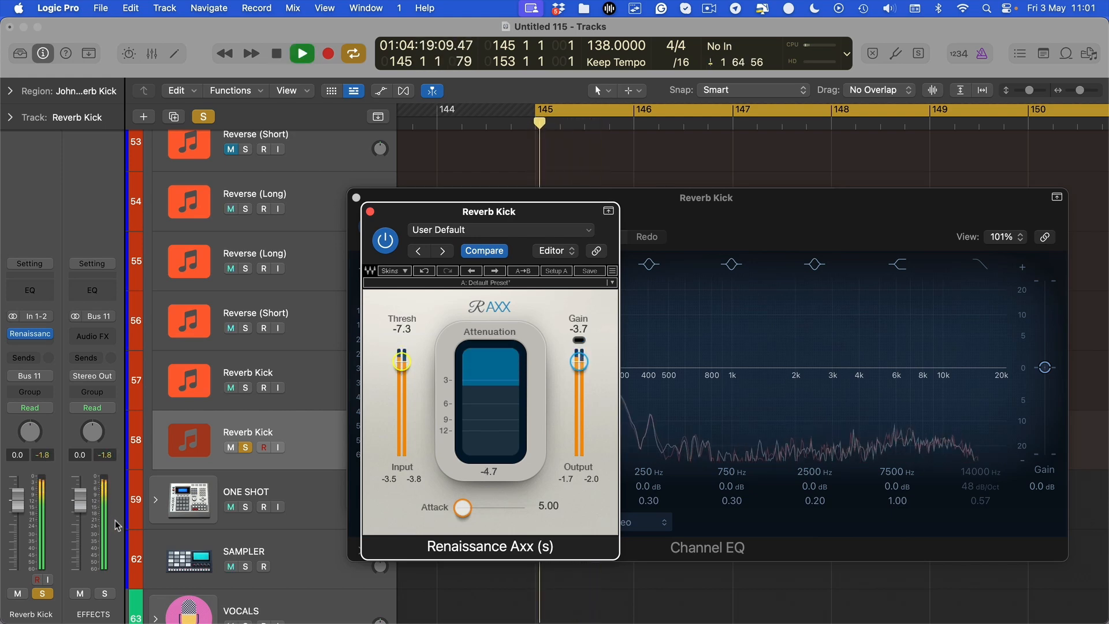
Step: Set the Renaissance Axx threshold to -5.0 and the gain to -2.5 while auditioning the reverb kick
drag(579, 363, 578, 360)
key(space)
key(space)
drag(401, 360, 402, 355)
key(space)
key(space)
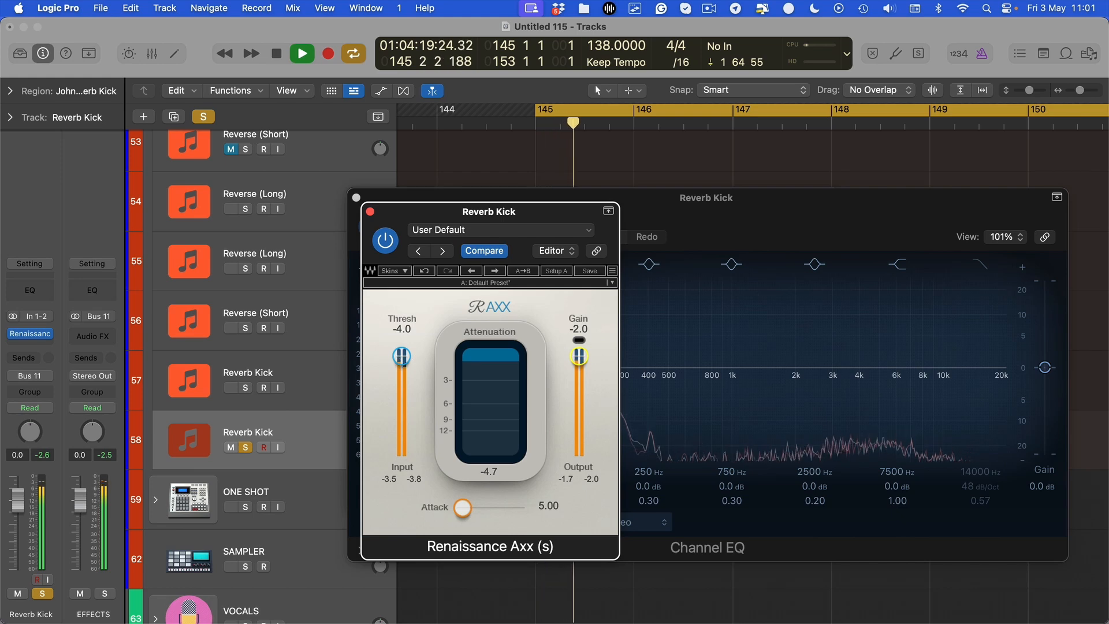
key(space)
drag(579, 356, 582, 359)
key(space)
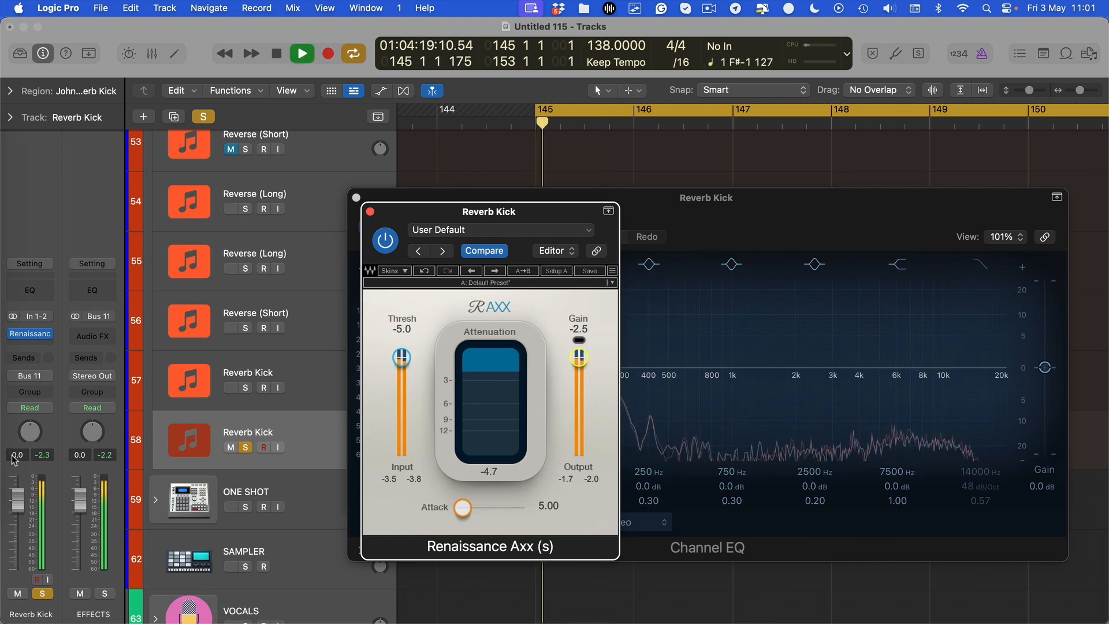
Step: Hide the plug-in windows, then unsolo the reverb kick on track 58 and mute the other reverb kick on track 57
key(v)
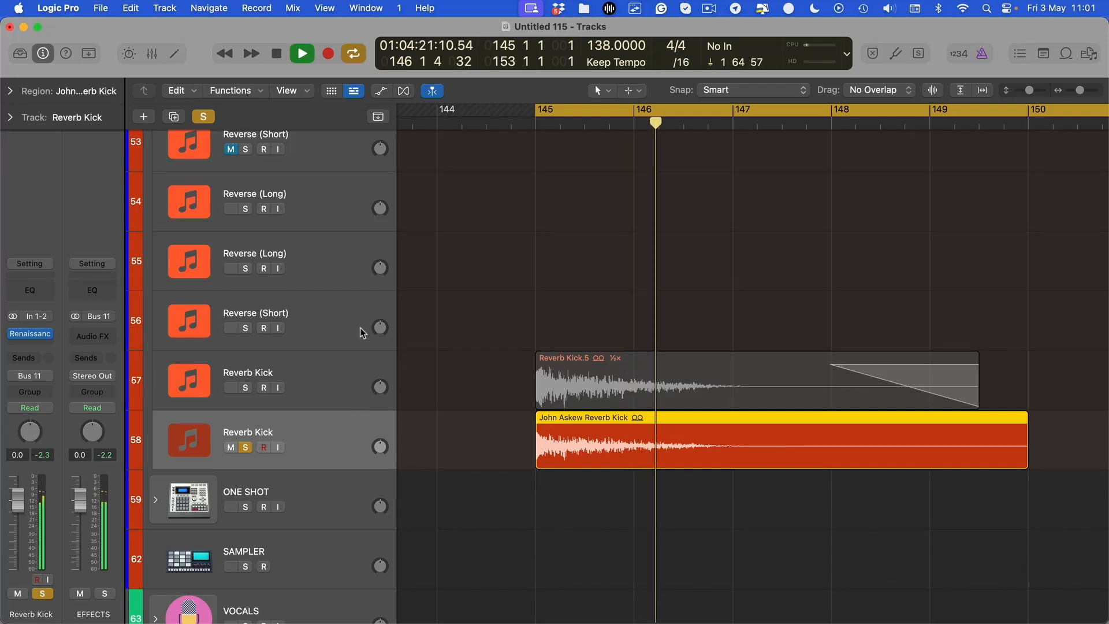
key(space)
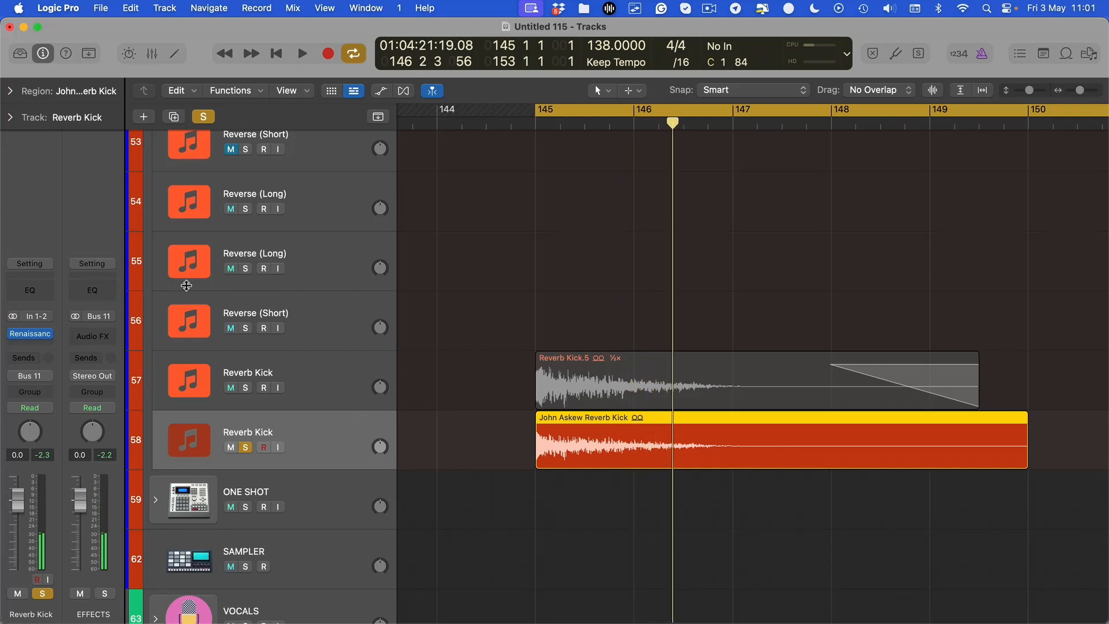
key(space)
key(super+Up)
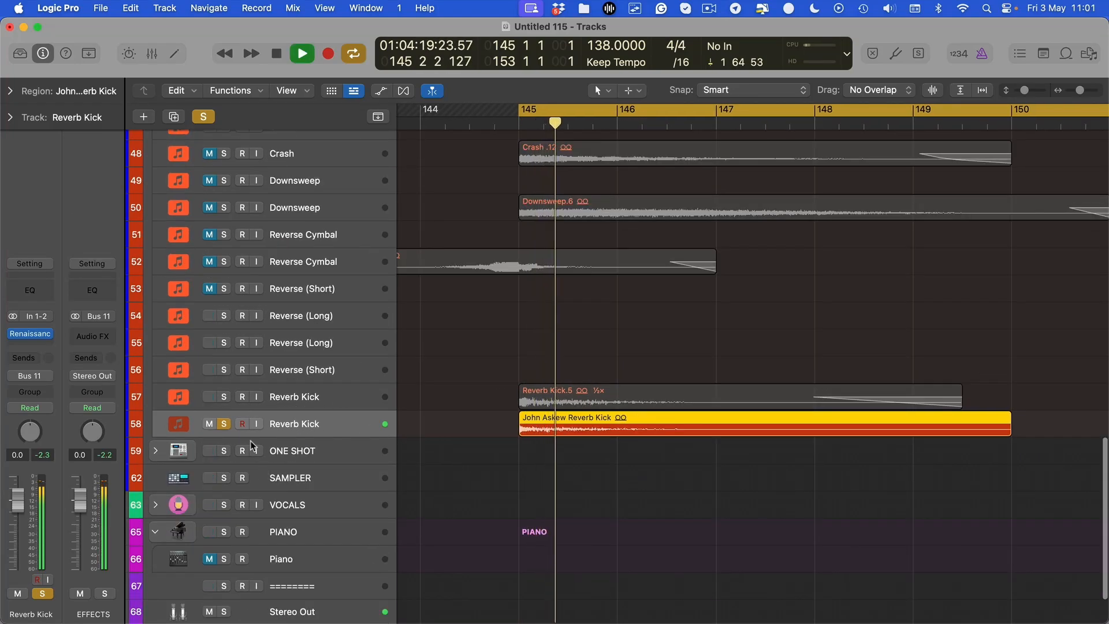
key(space)
click(224, 426)
click(209, 397)
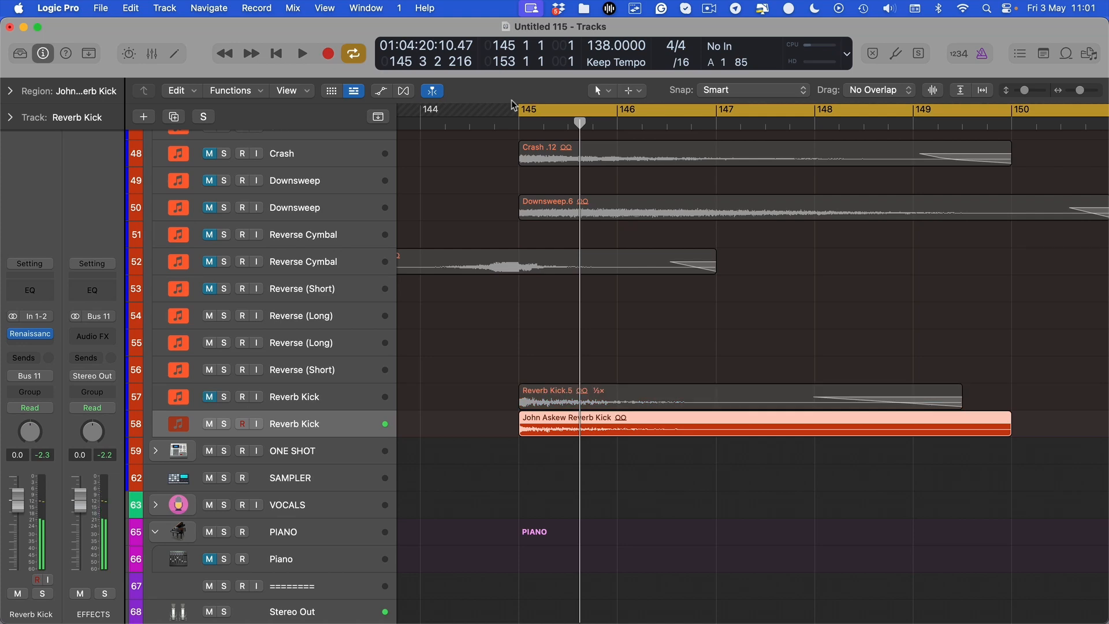
Step: Set the cycle range from 144 3 to 148 3 and play the section with the whole arrangement
drag(470, 110, 869, 109)
key(space)
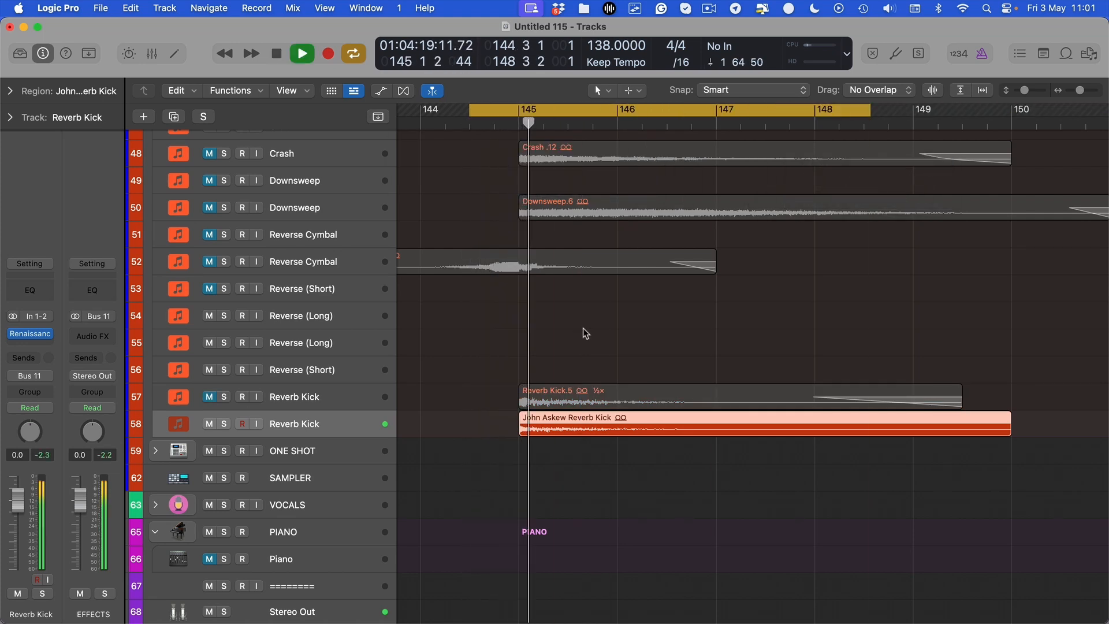
scroll(374, 259, up, 2)
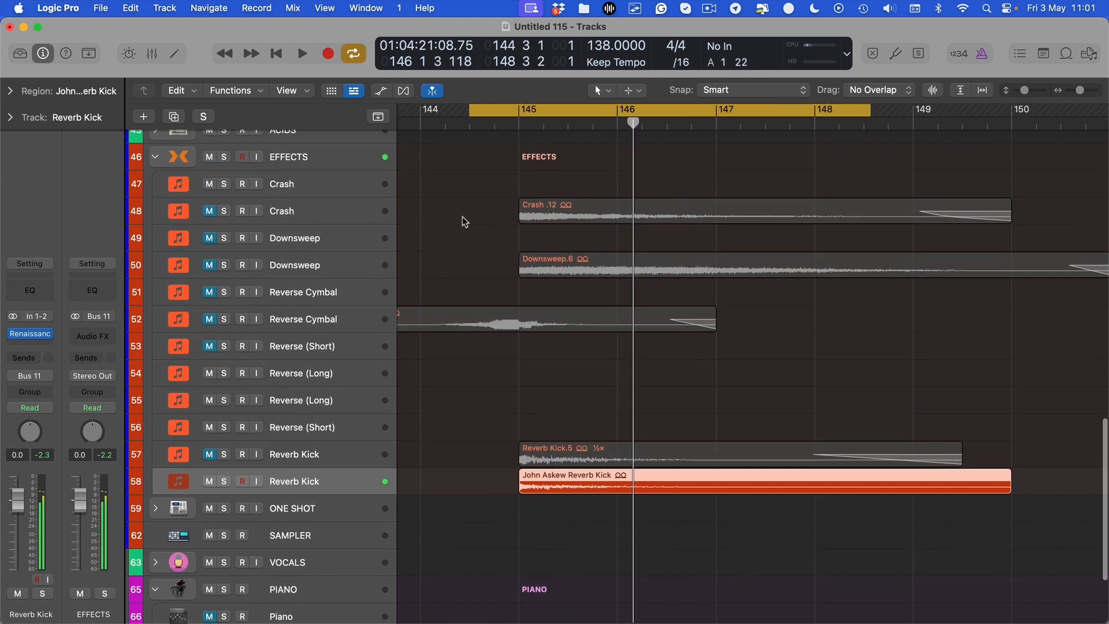
Step: Unmute the Reverse Cymbal on track 52 and set its volume to -12.0 dB during playback
click(309, 322)
click(309, 323)
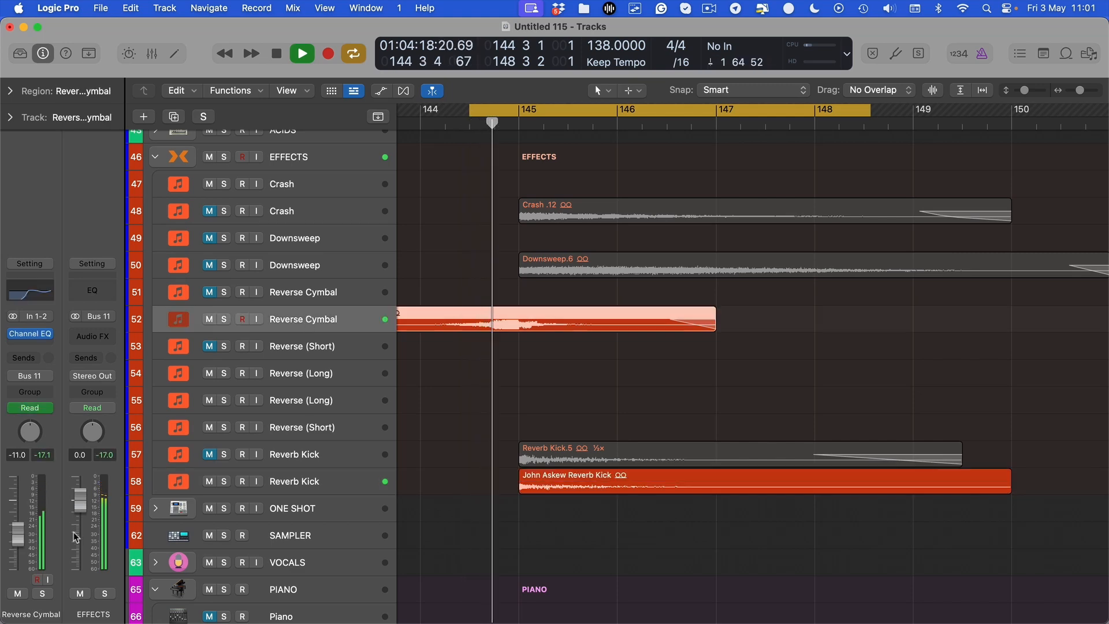
key(super+Left)
scroll(490, 443, up, 5)
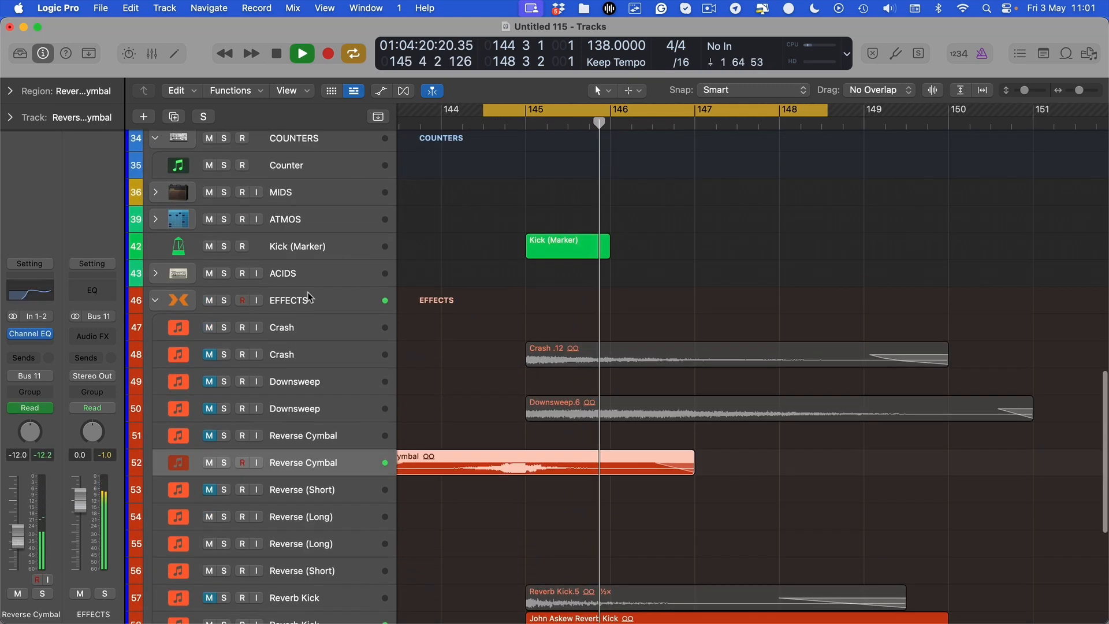
key(space)
key(space)
Step: Unmute the Crash on track 48 and lower its volume to -8.4 dB
click(212, 355)
click(359, 355)
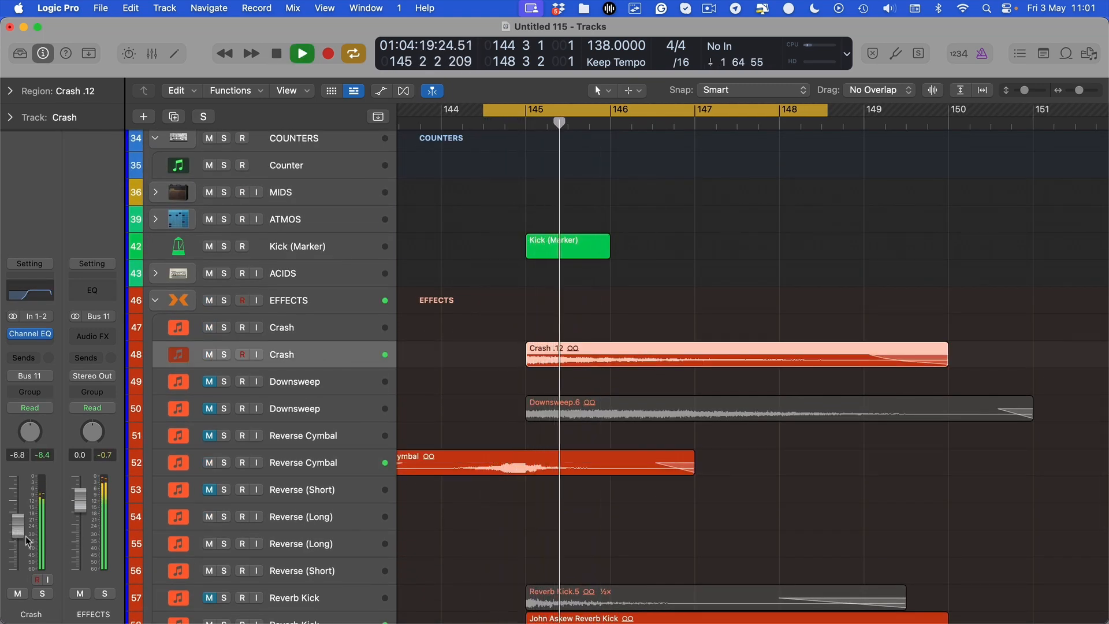
key(super+Left)
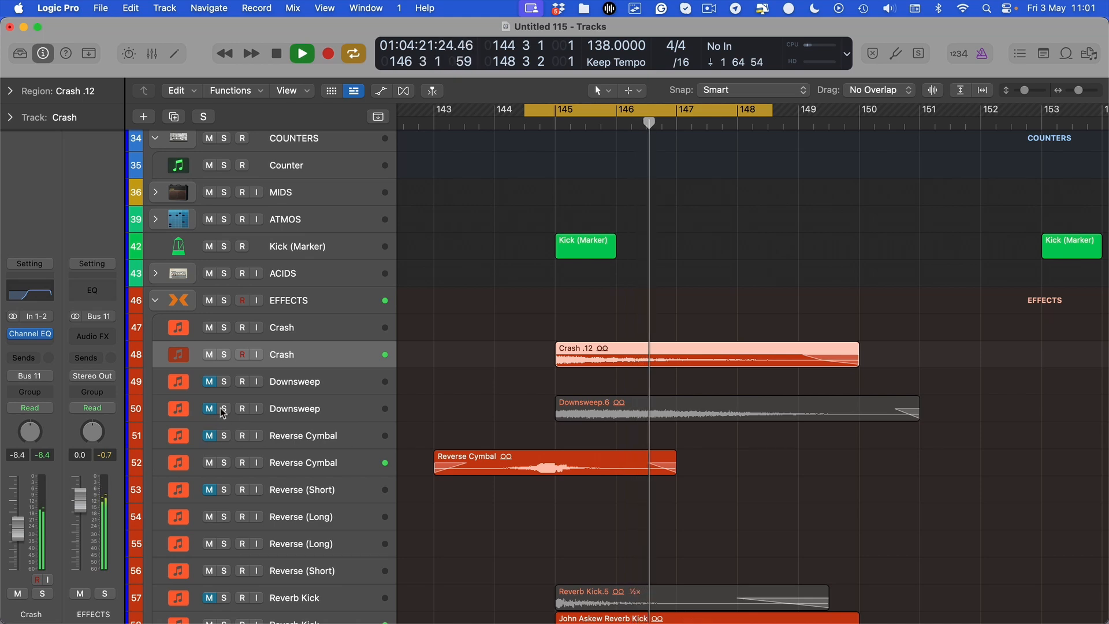
Step: Audition the muted Downsweep on track 50 by toggling its solo during playback
click(224, 408)
click(225, 409)
scroll(525, 375, down, 1)
scroll(525, 375, down, 1)
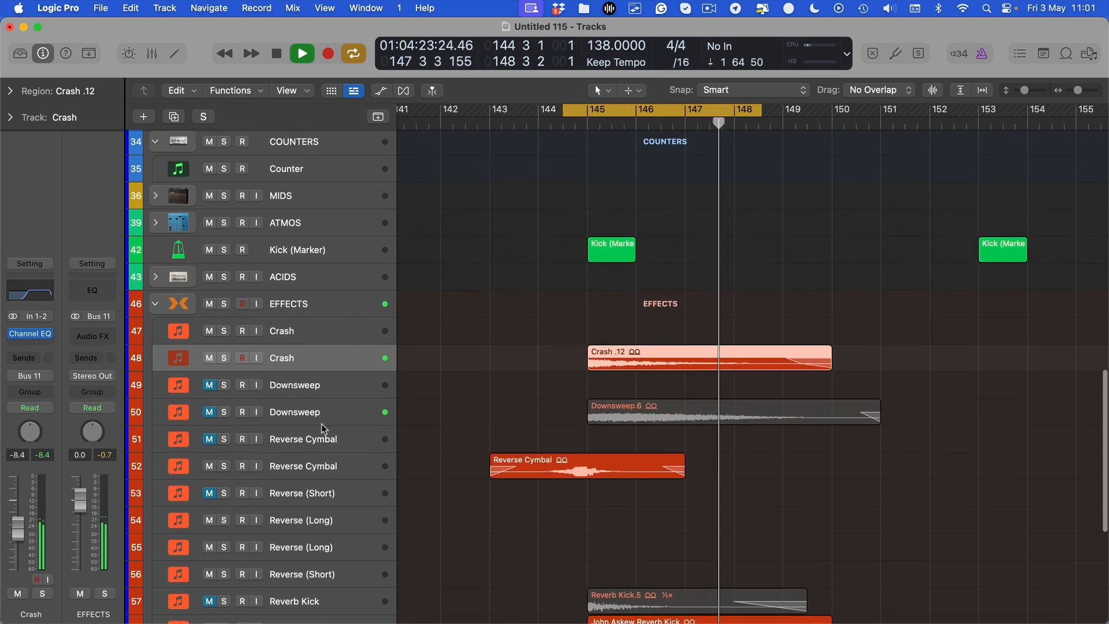
click(224, 412)
click(224, 412)
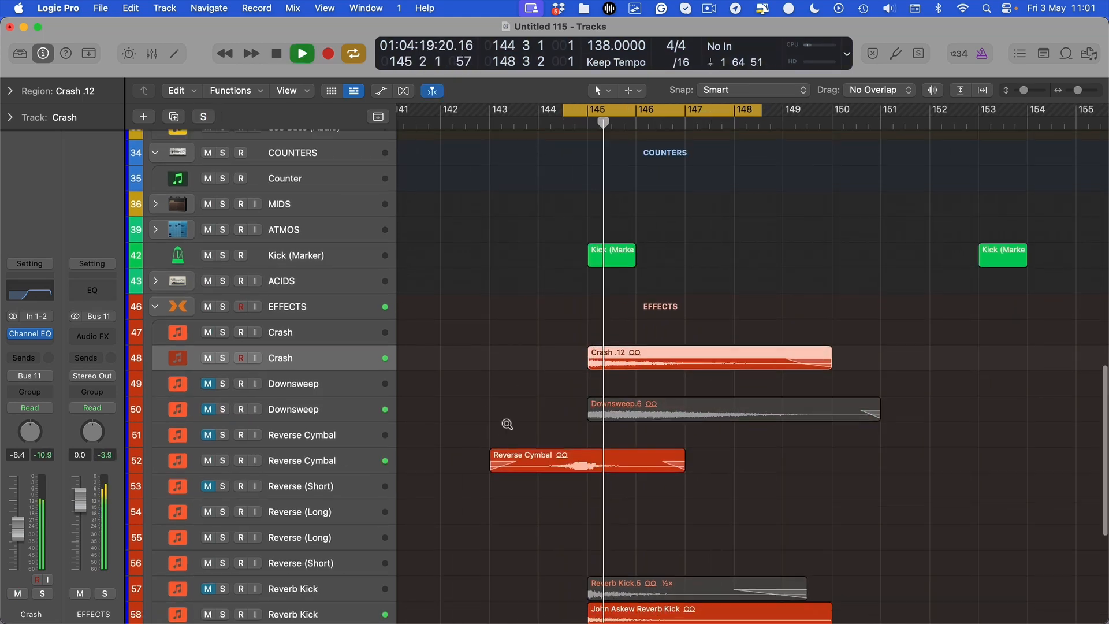
Step: Lower the reverb kick's volume on track 58 to -1.7 dB while auditioning the cycled section
scroll(602, 260, down, 5)
scroll(639, 214, up, 5)
scroll(639, 214, right, 5)
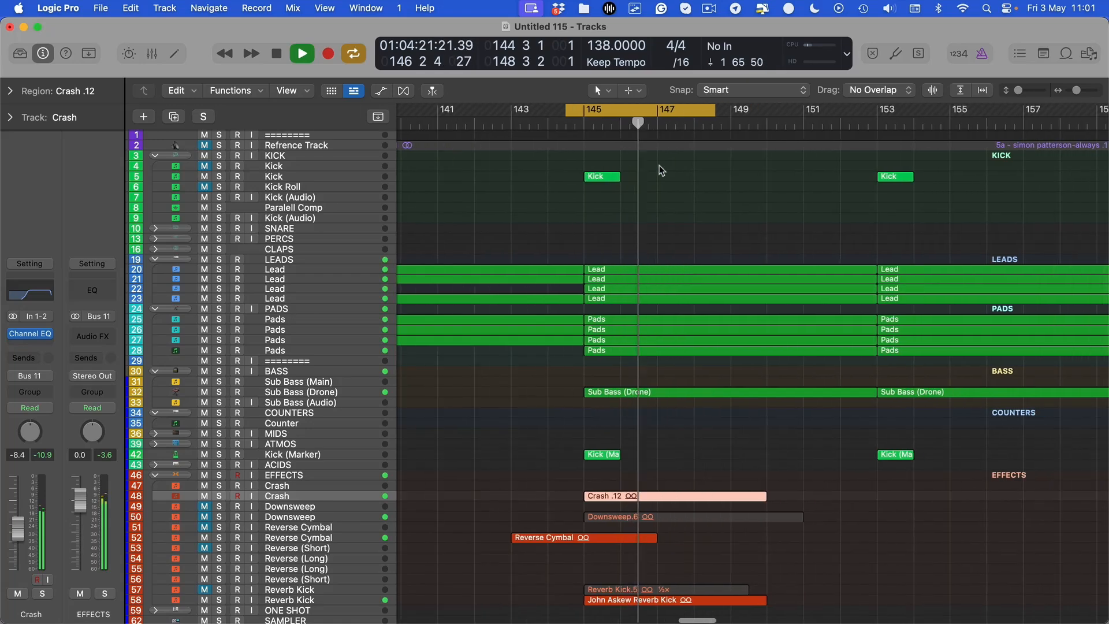
scroll(545, 456, up, 3)
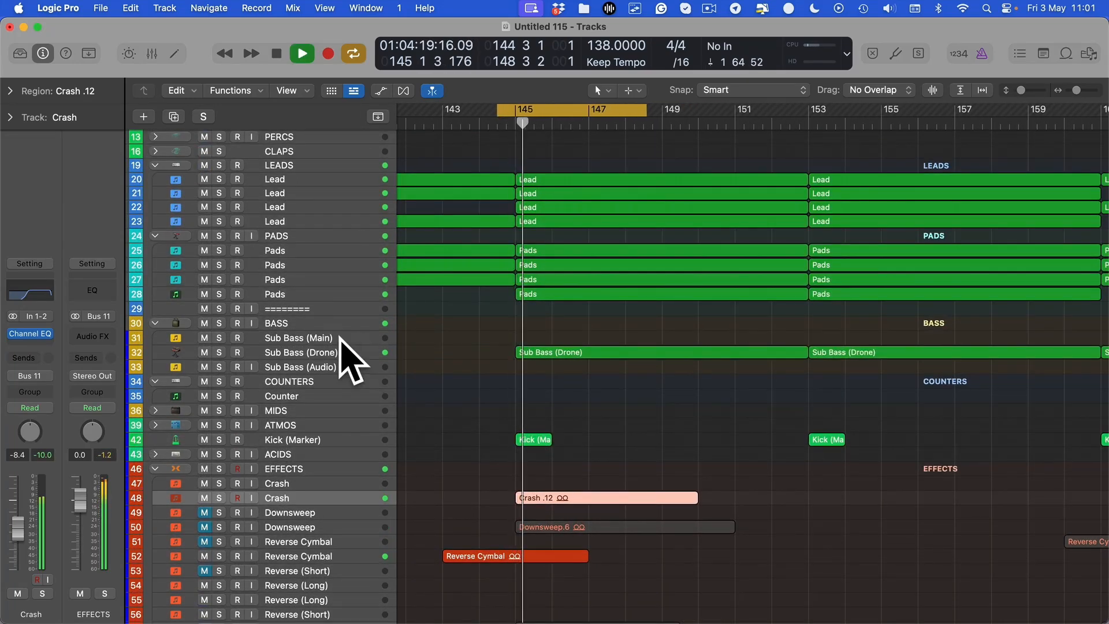
key(super+Down)
scroll(479, 514, down, 9)
key(space)
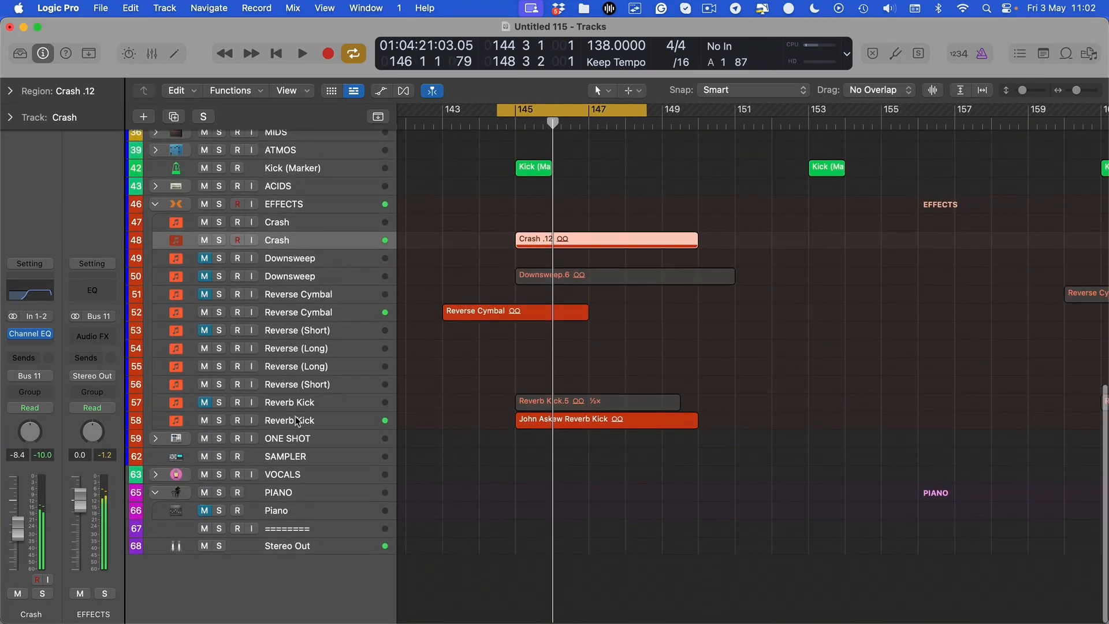
click(289, 420)
key(space)
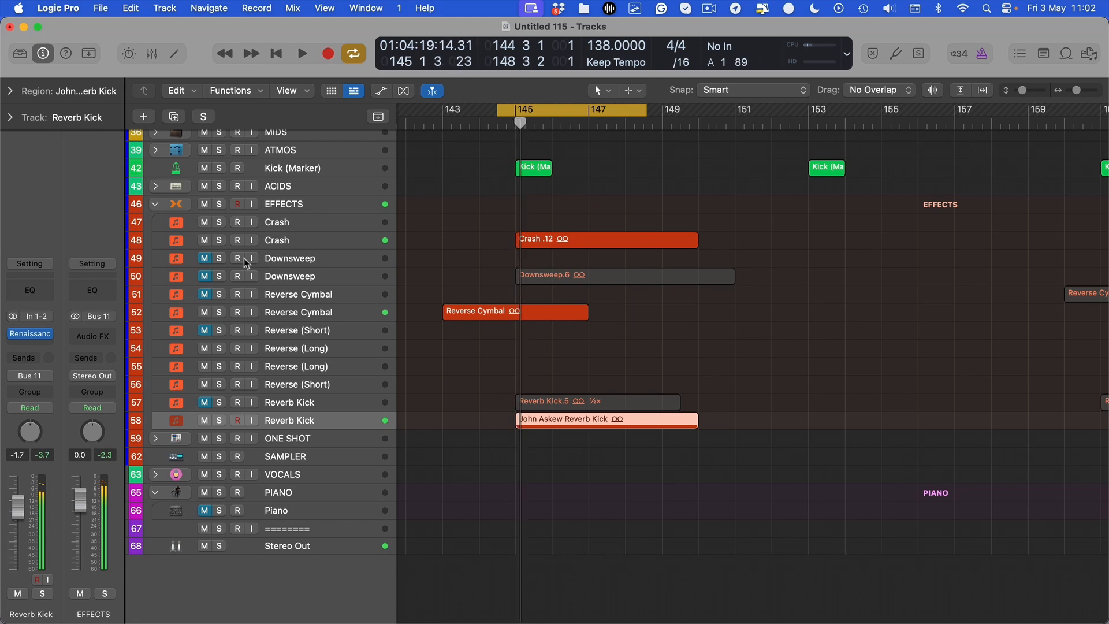
Step: Mute the Crash on track 48 and the Reverse Cymbal on track 52, and set track 58's volume to -2.0 dB
click(204, 241)
click(204, 315)
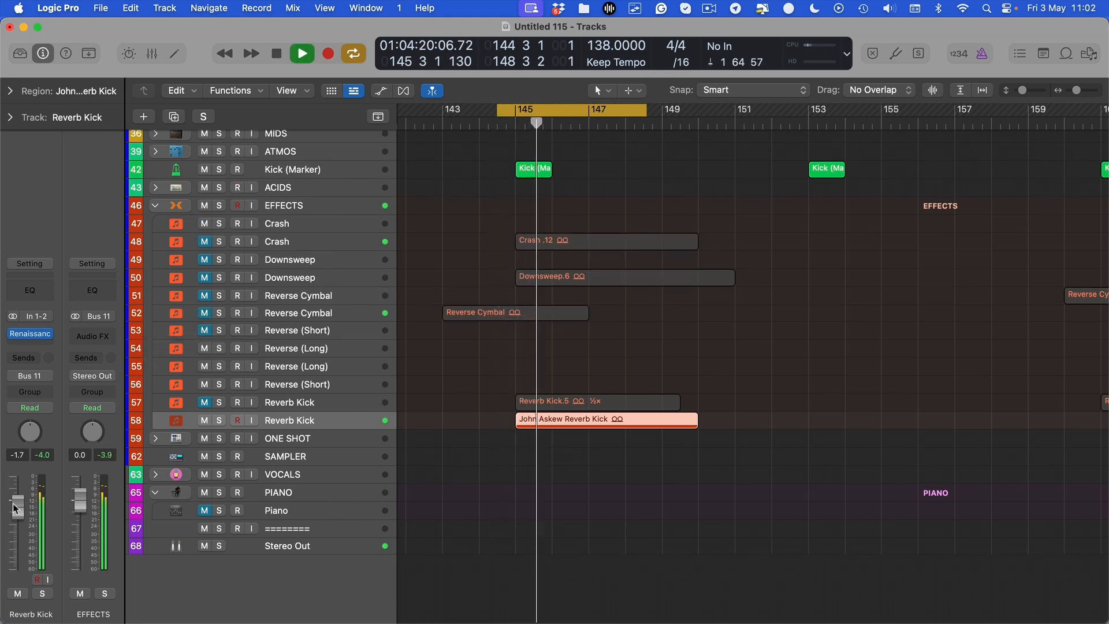
drag(18, 507, 18, 508)
key(space)
key(space)
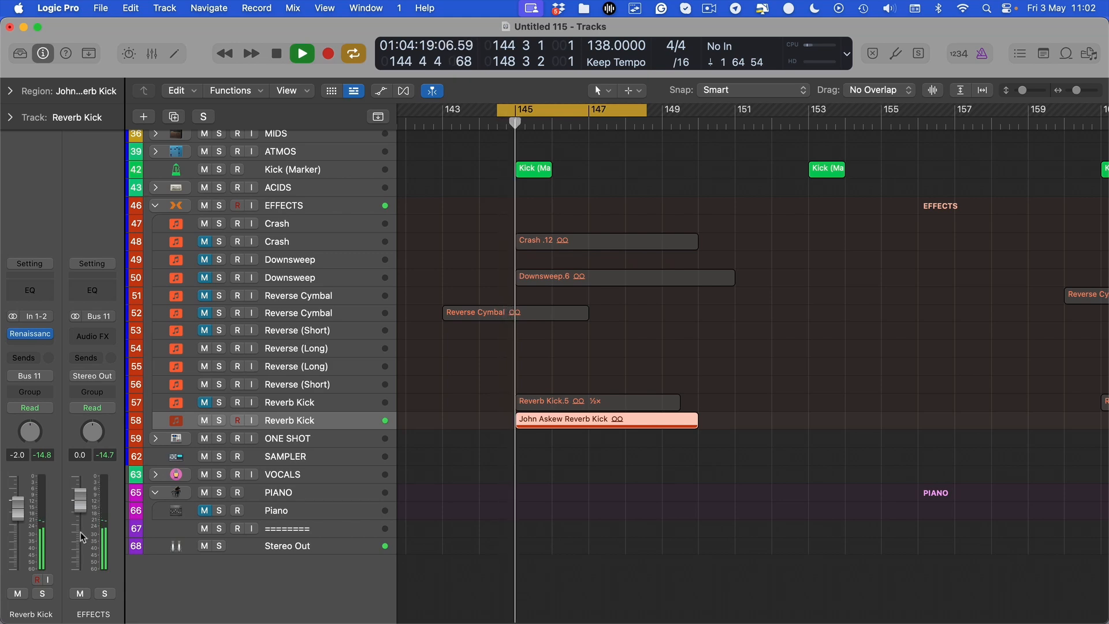
key(space)
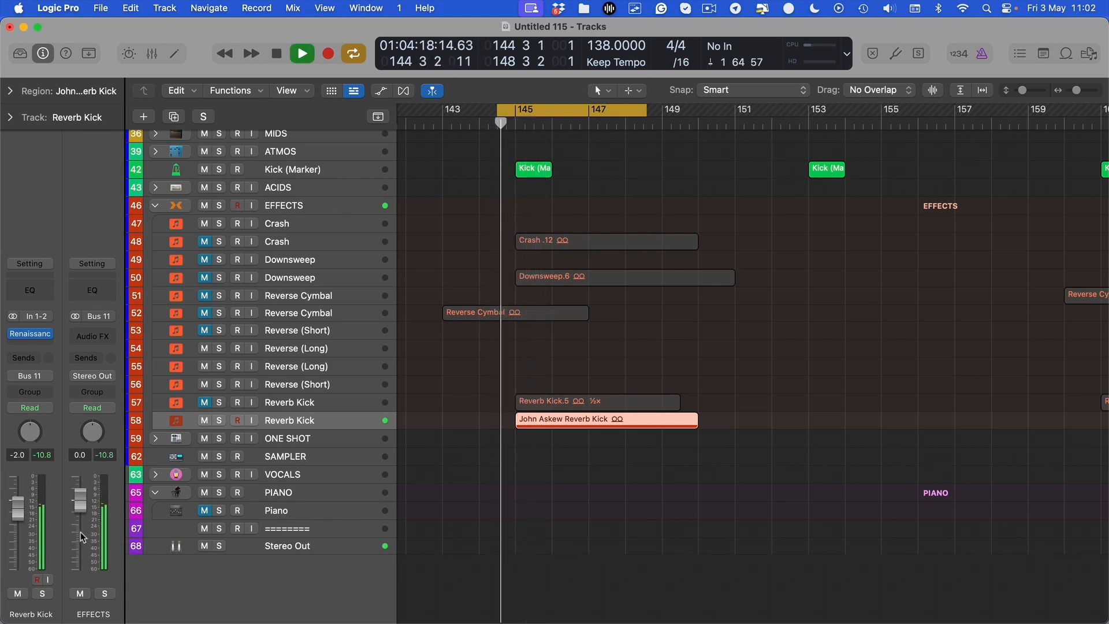
Step: Unmute the Reverse Cymbal on track 52 and lower its volume to -14.0 dB during playback
scroll(430, 352, up, 1)
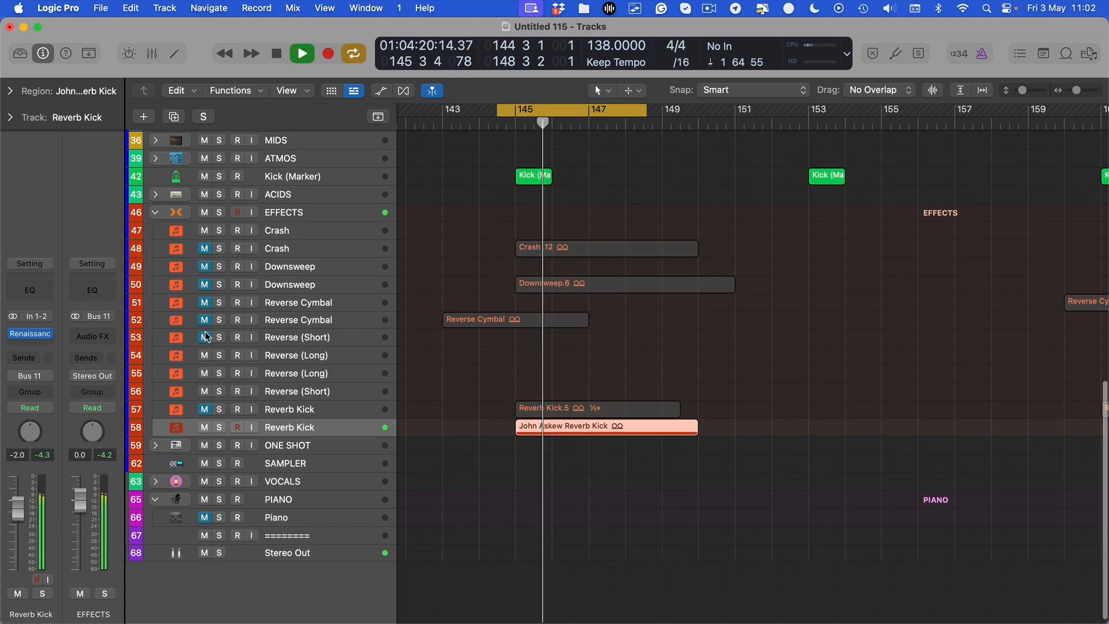
click(205, 320)
click(263, 322)
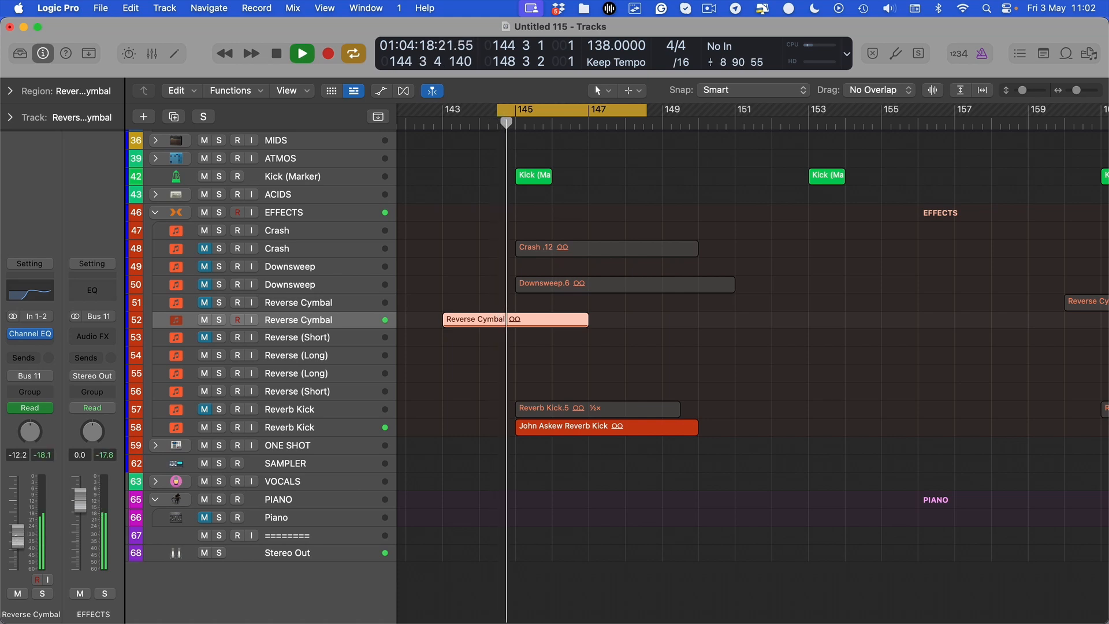
drag(18, 538, 18, 539)
key(space)
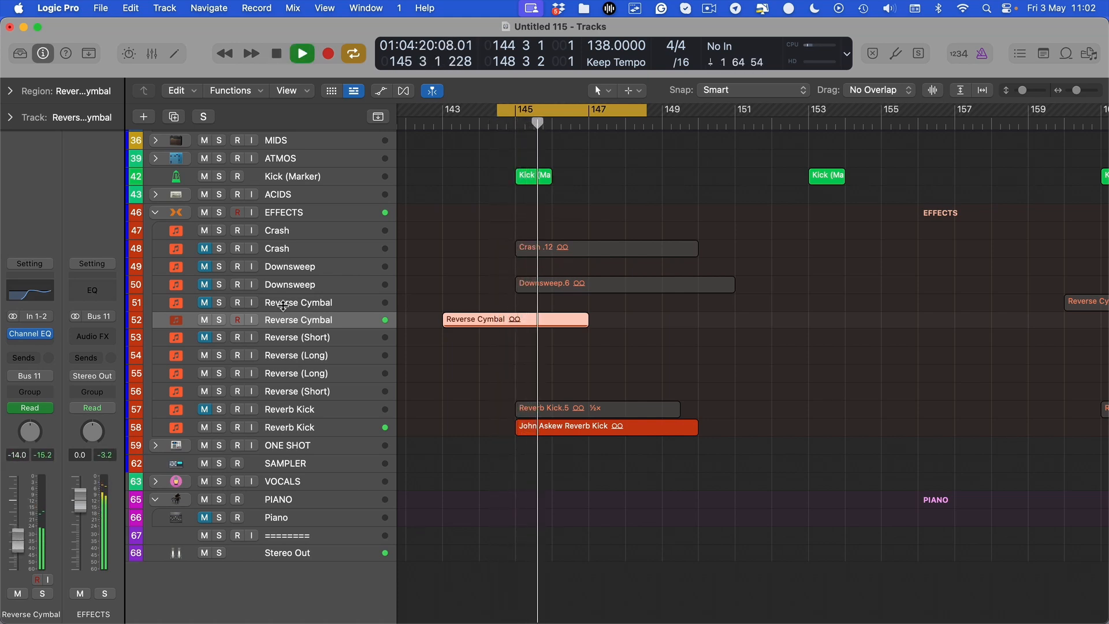
Step: Unmute the Downsweep on track 50 and set its volume to -9.0 dB during playback
click(204, 284)
click(271, 285)
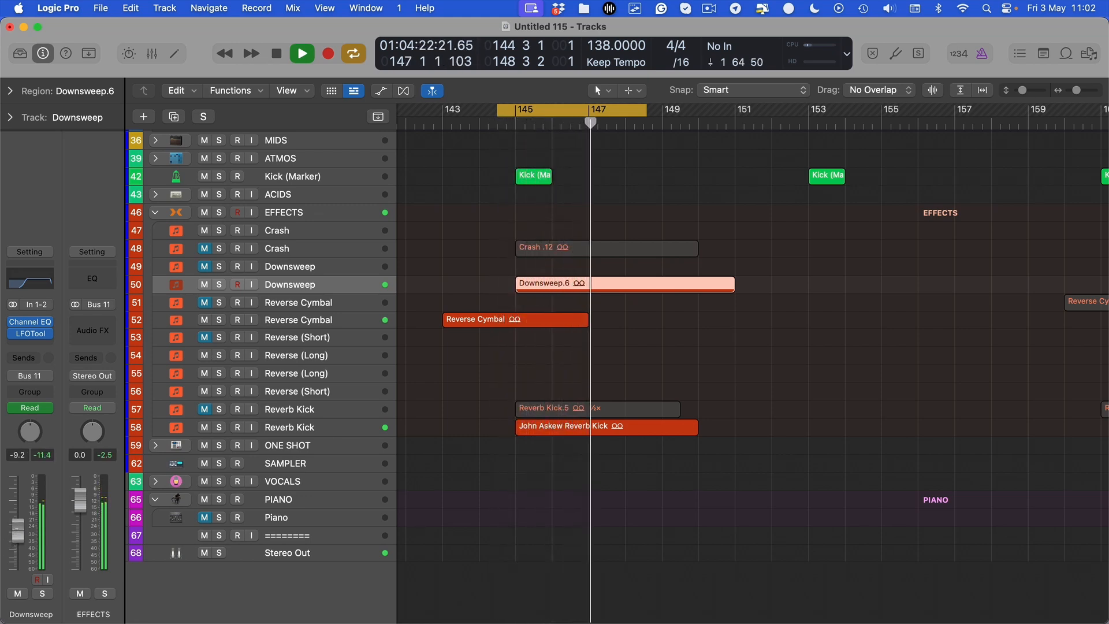
scroll(582, 391, down, 5)
scroll(706, 332, left, 1)
click(729, 352)
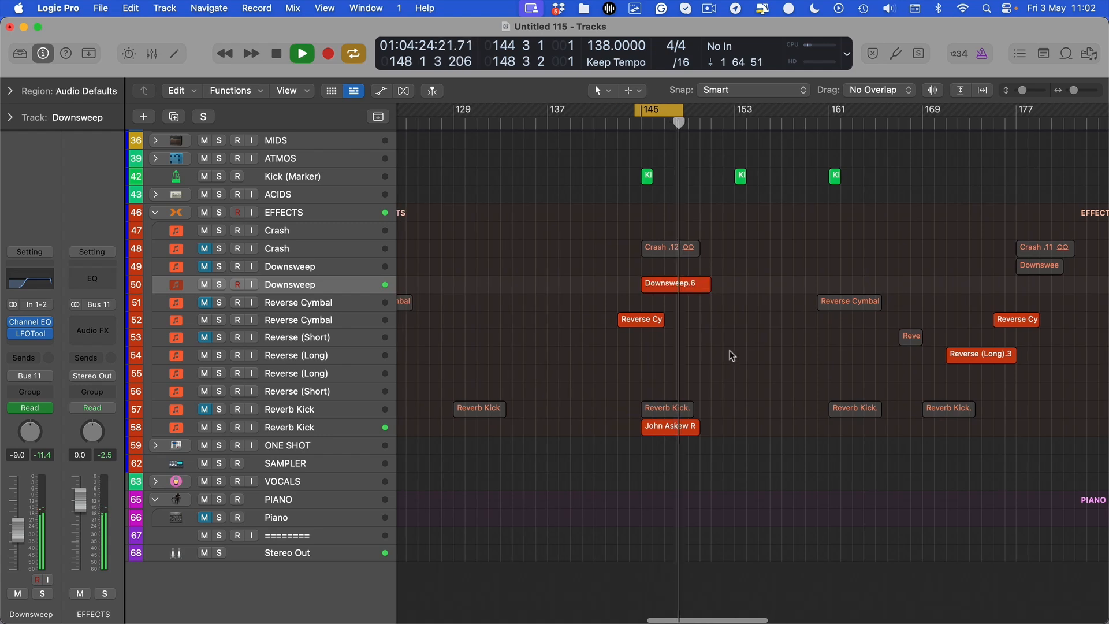
Step: Keep the Crash region at bar 145, unmute its track 48 and lower the track's volume to -10.0 dB
click(675, 252)
key(Delete)
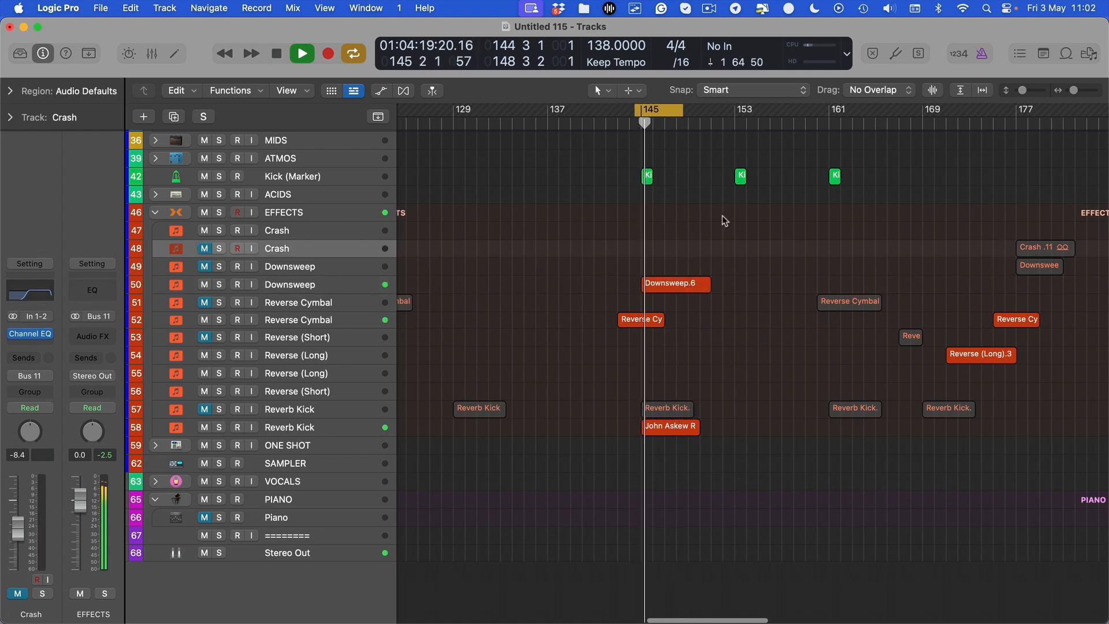
click(206, 248)
click(252, 248)
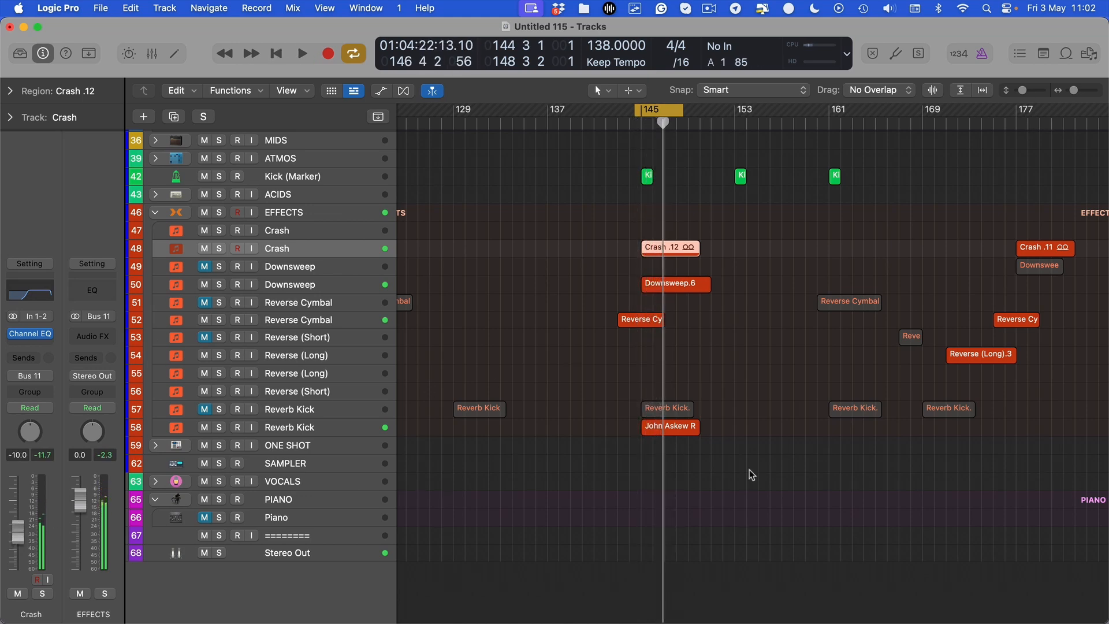
Step: Copy track 58's reverb kick to bars 129, 161 and 169, and delete the four muted reverb kicks on track 57 from bar 129 to 169
scroll(556, 332, up, 5)
click(572, 468)
scroll(578, 467, down, 5)
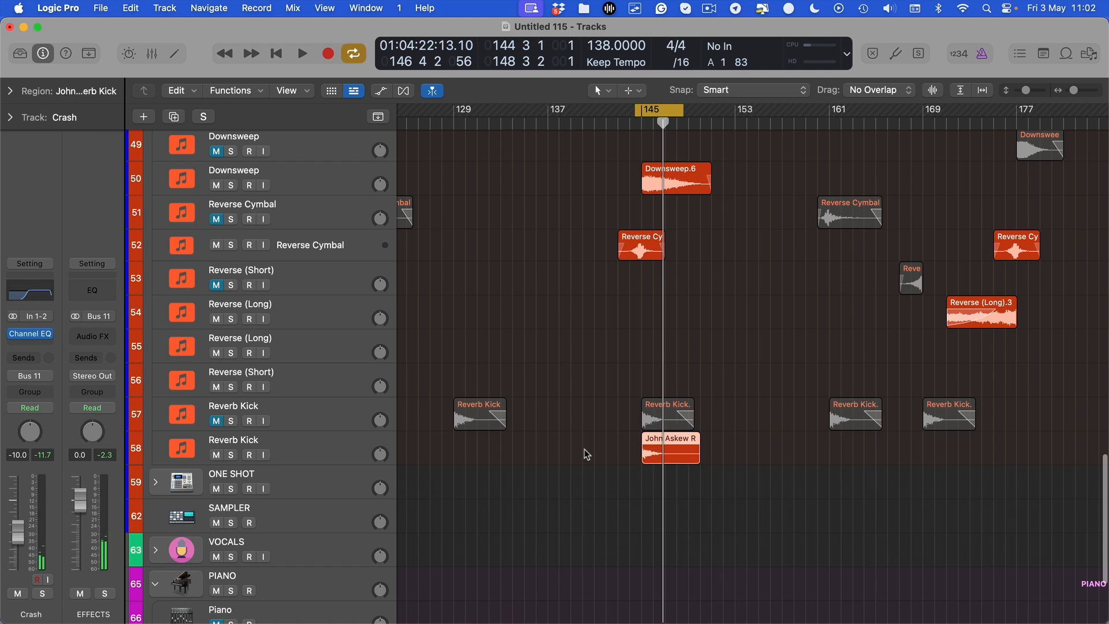
drag(653, 454, 476, 459)
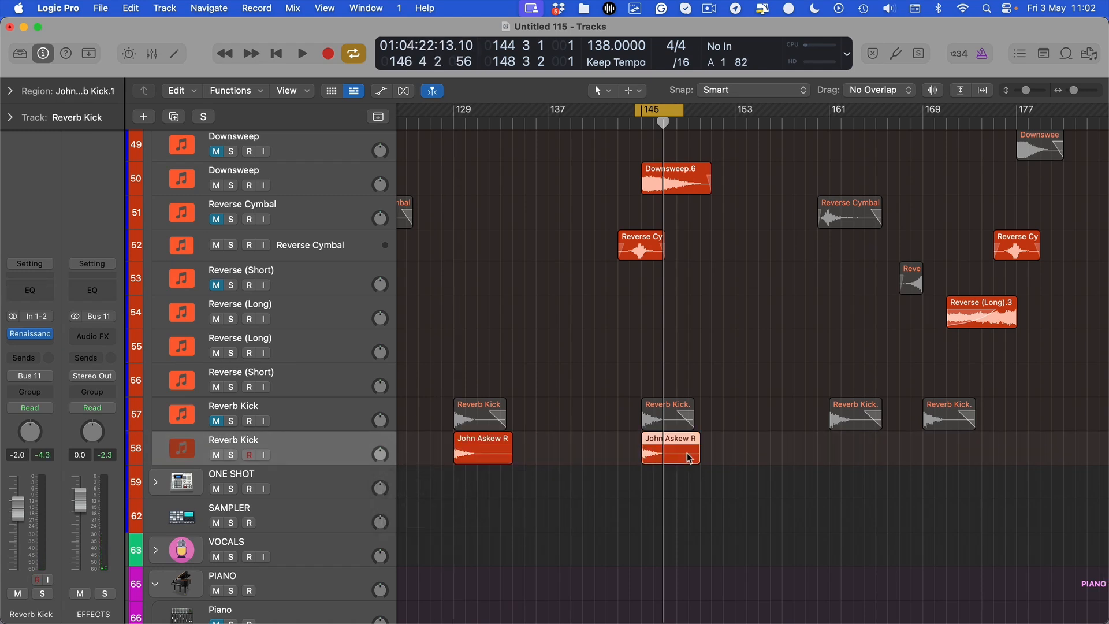
drag(689, 458, 941, 458)
drag(1008, 417, 439, 411)
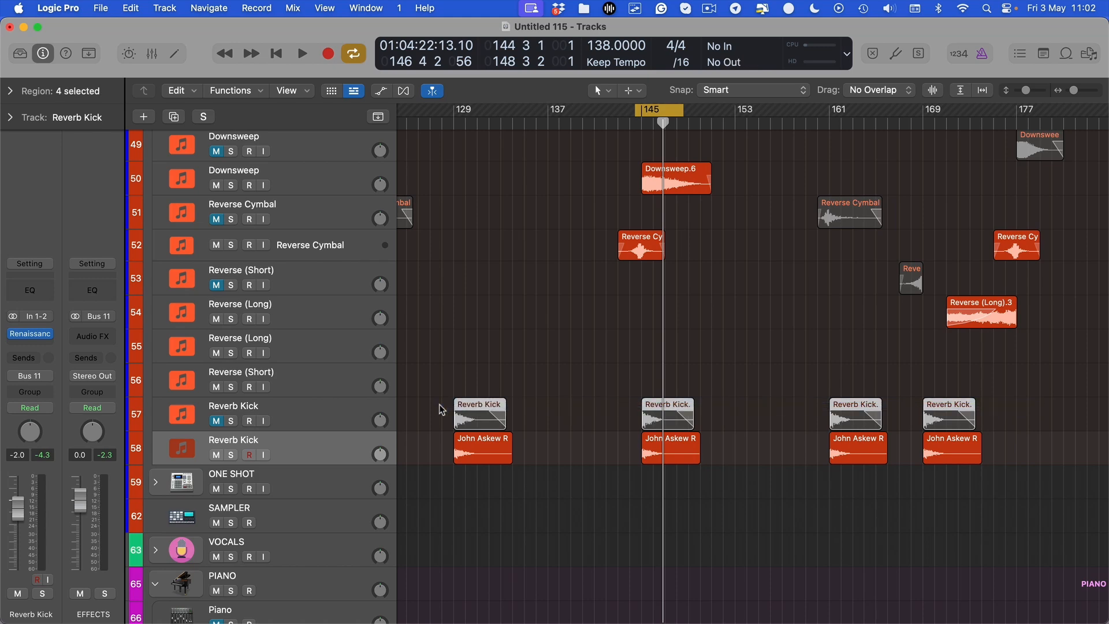
key(Delete)
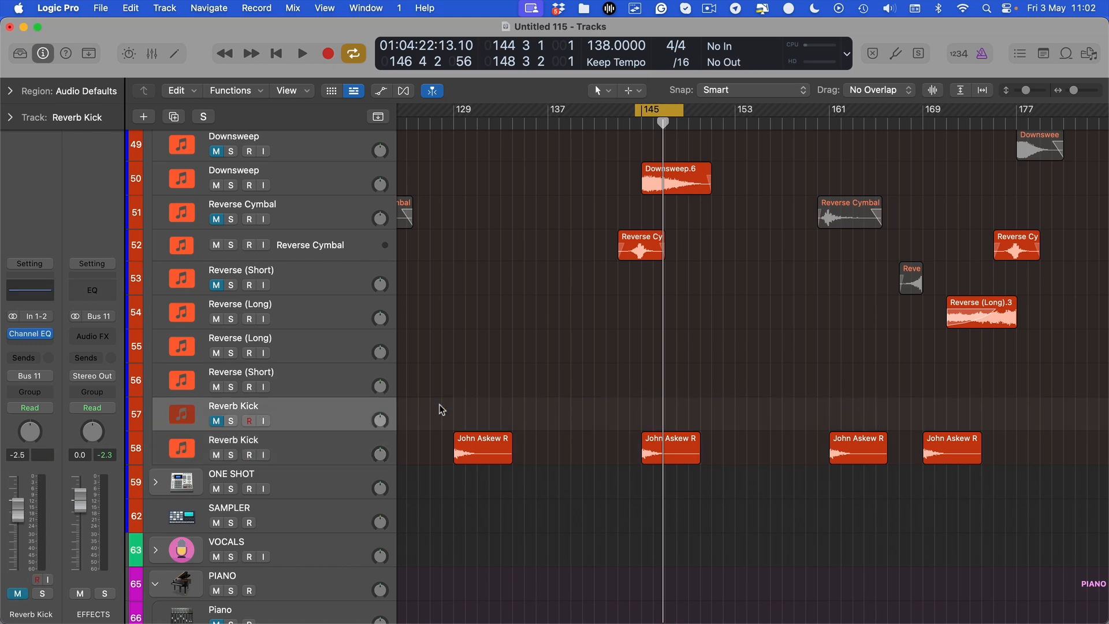
Step: Unmute effects tracks 49, 51 and 53, and leave Reverse (Long) on track 54 neither muted nor soloed
key(super+Up)
key(super+Up)
drag(209, 270, 206, 428)
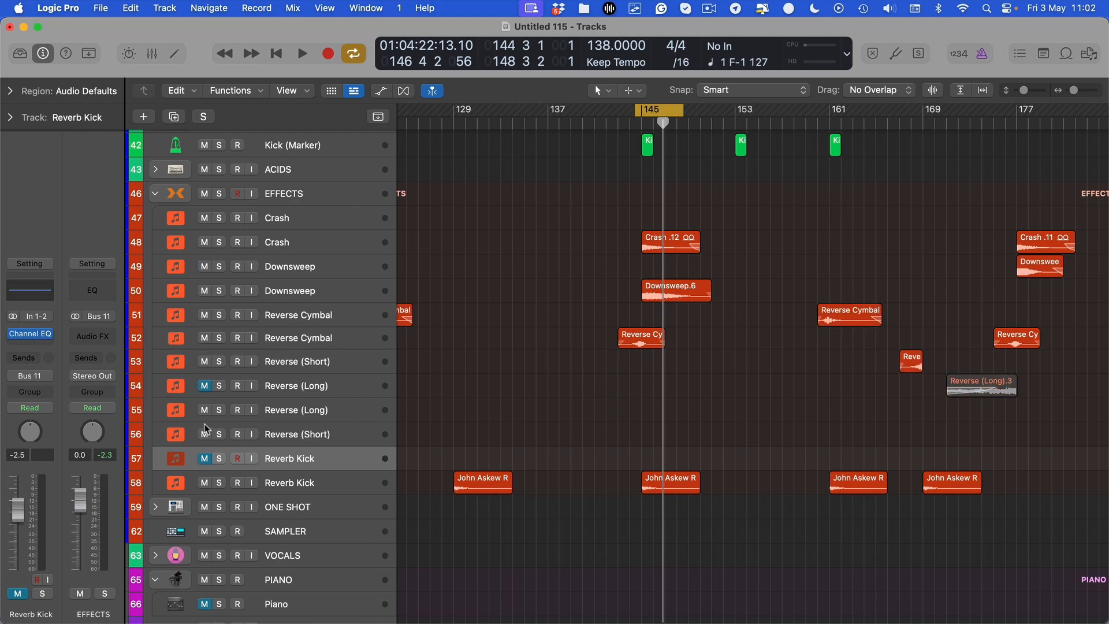
click(218, 385)
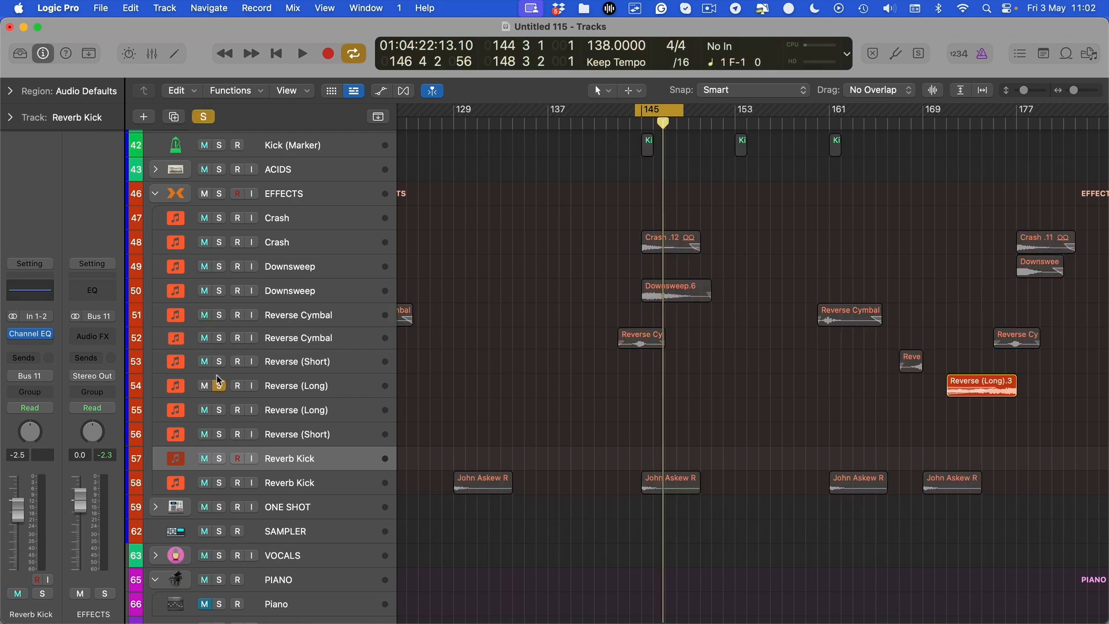
click(216, 376)
click(209, 384)
click(217, 385)
click(208, 385)
key(super+Left)
scroll(589, 301, left, 1)
scroll(577, 294, up, 5)
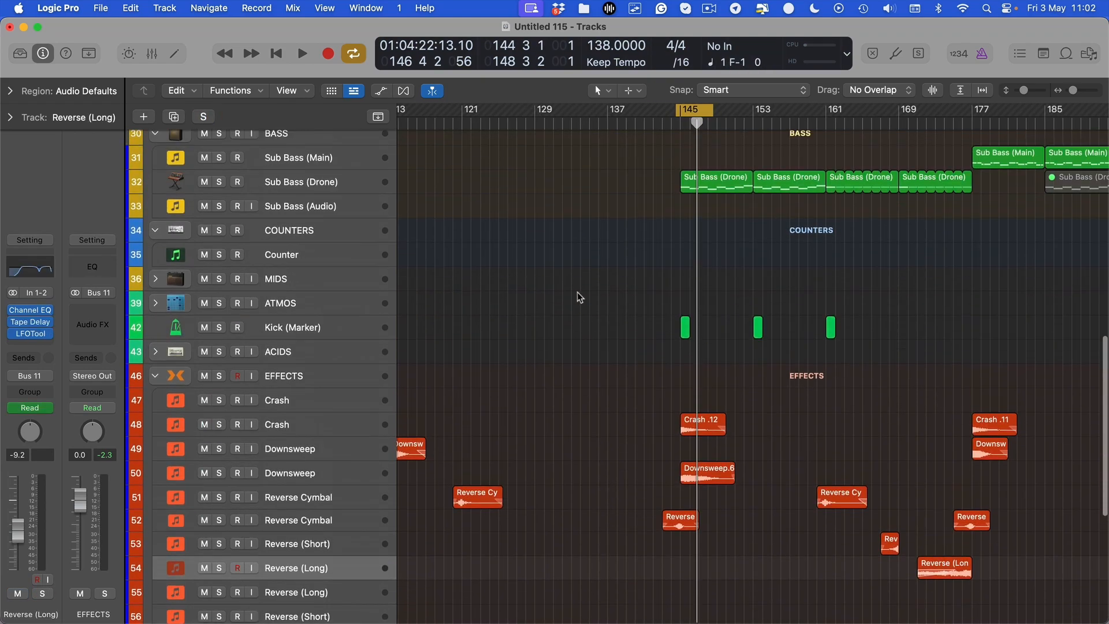
scroll(545, 148, up, 10)
scroll(546, 146, left, 2)
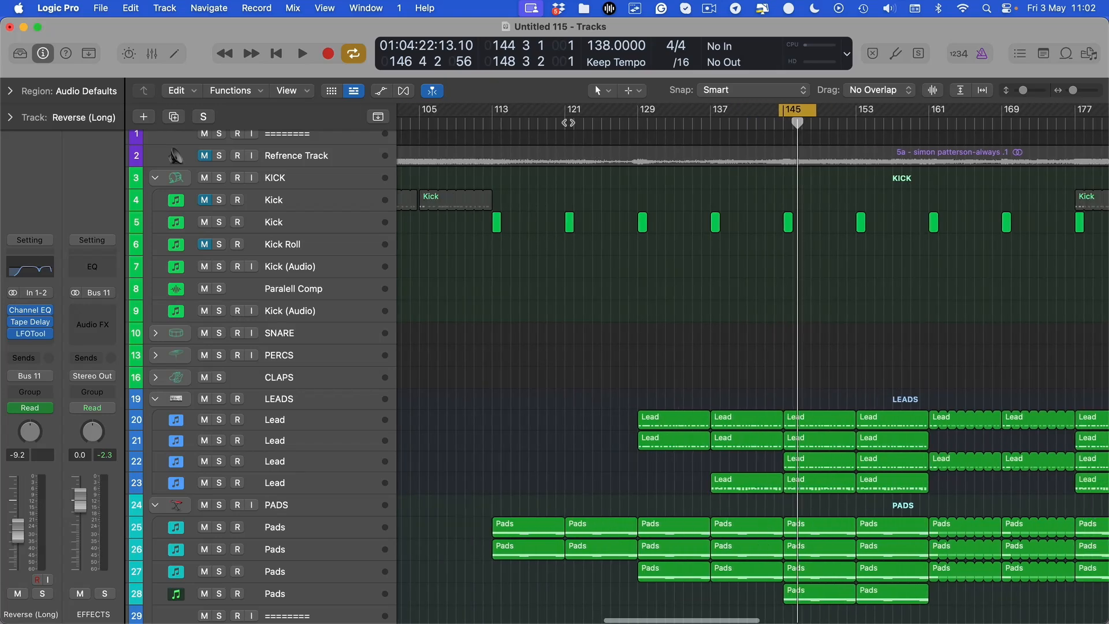
scroll(523, 164, down, 5)
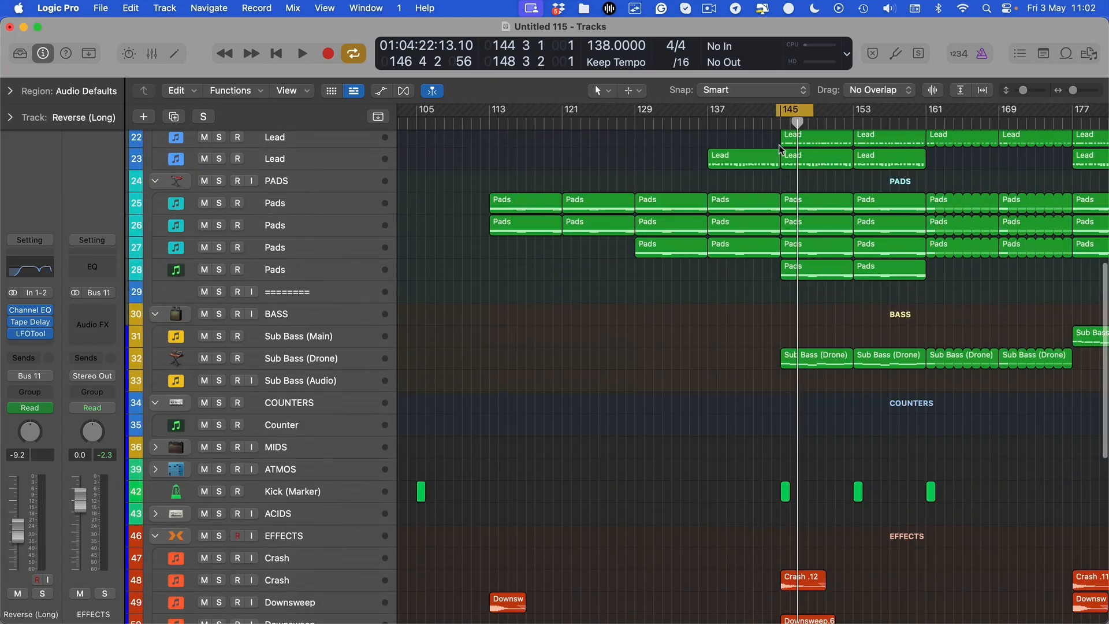
Step: Switch to Finder and open the "- FX Examples" folder inside "- Examples"
click(31, 53)
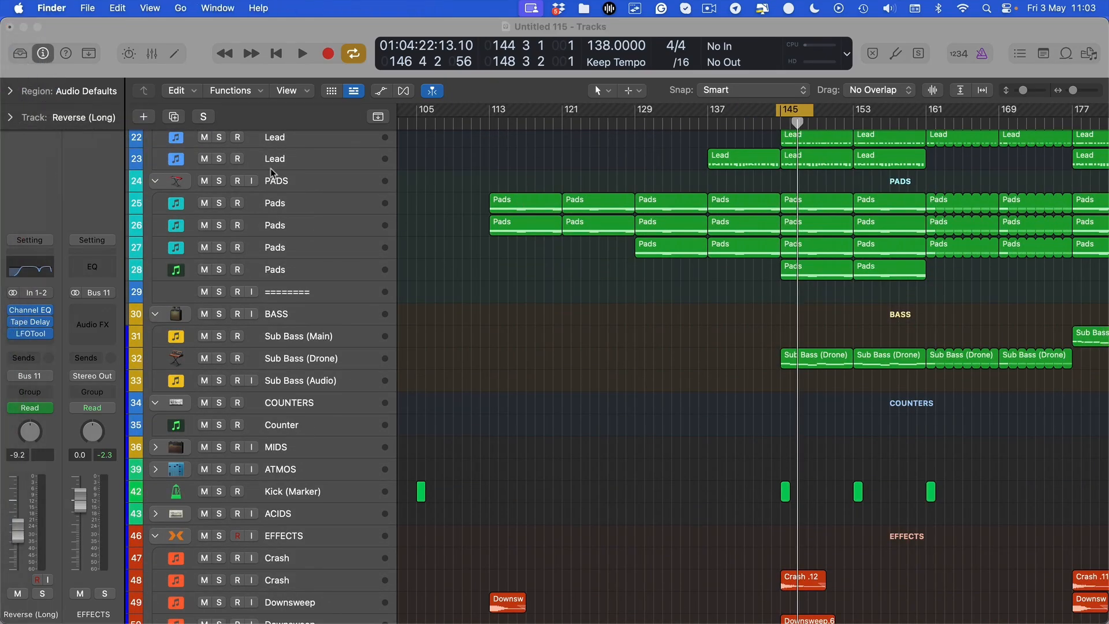
mouse_move(2, 169)
key(super+f)
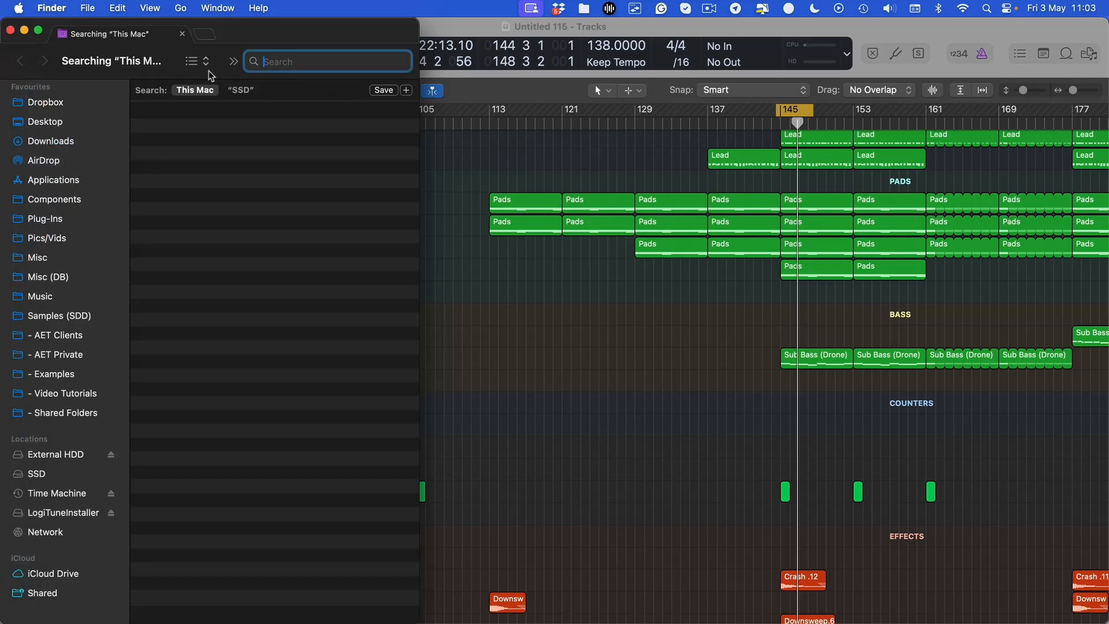
click(46, 103)
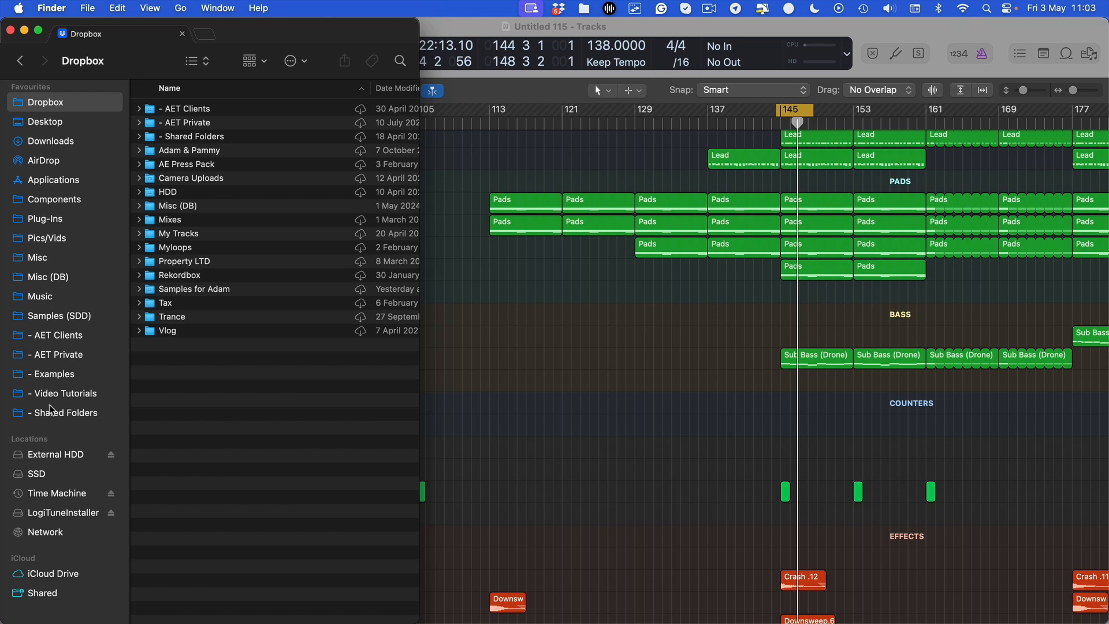
double_click(194, 110)
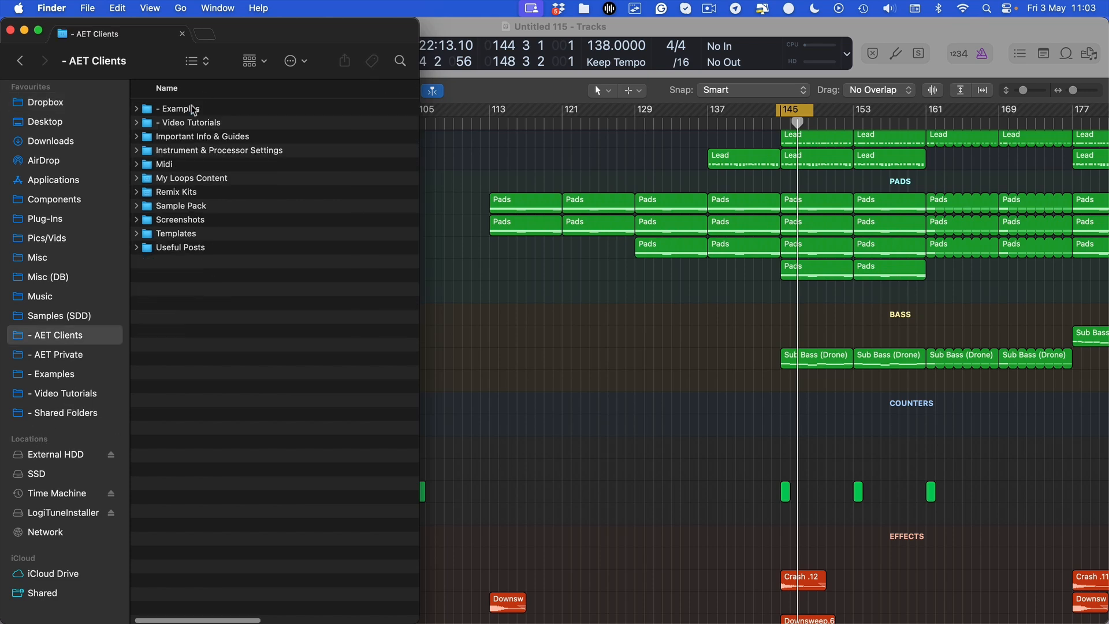
click(56, 374)
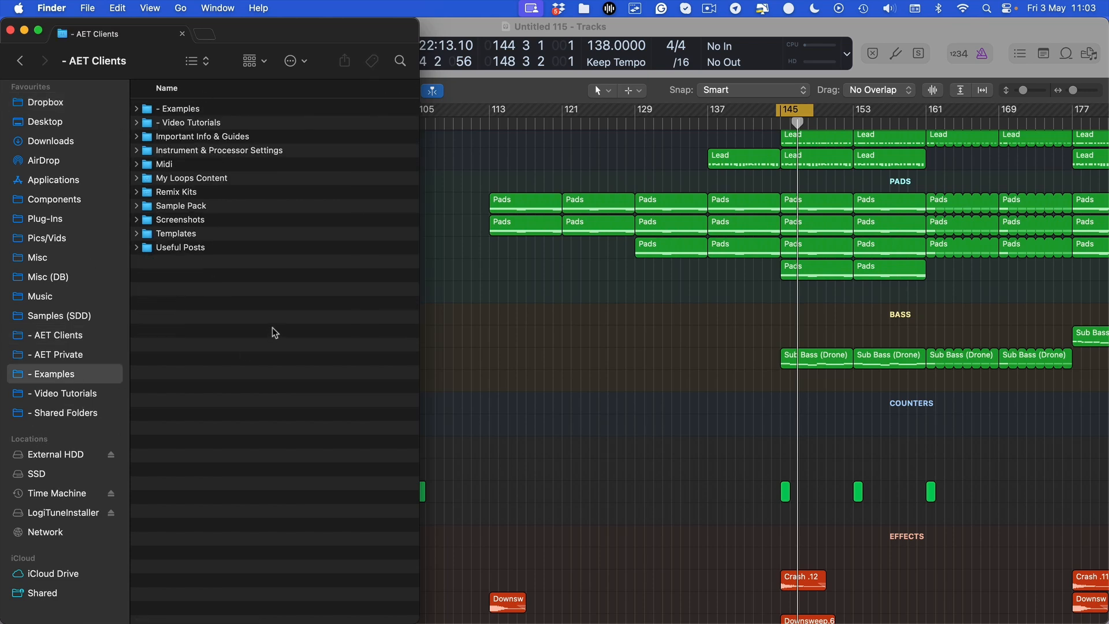
click(264, 317)
click(208, 469)
scroll(218, 324, up, 3)
scroll(221, 327, down, 1)
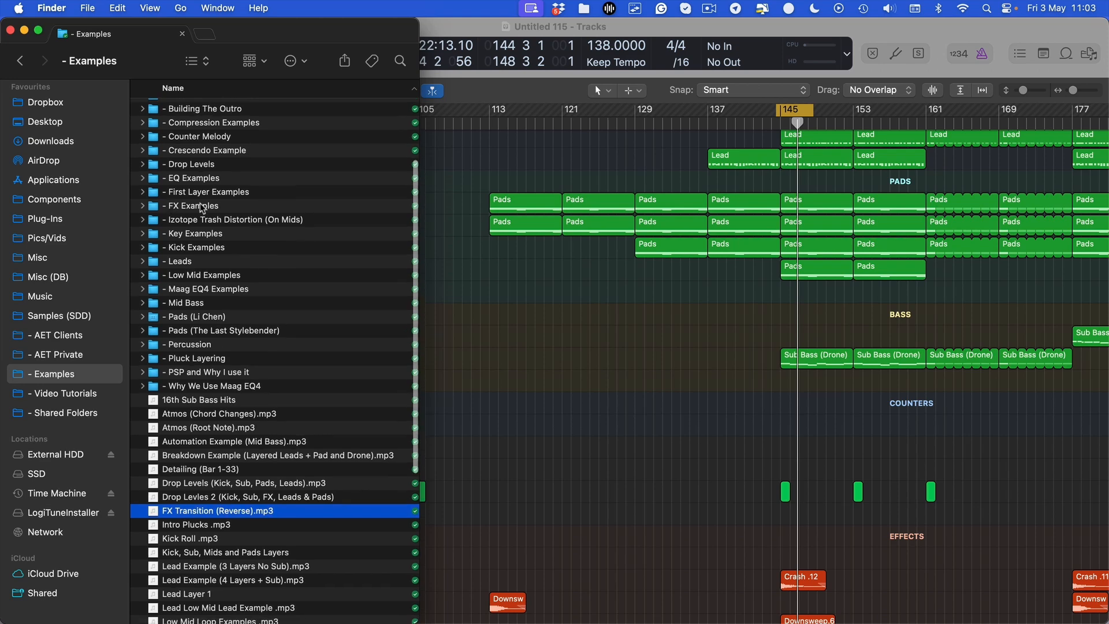
double_click(199, 208)
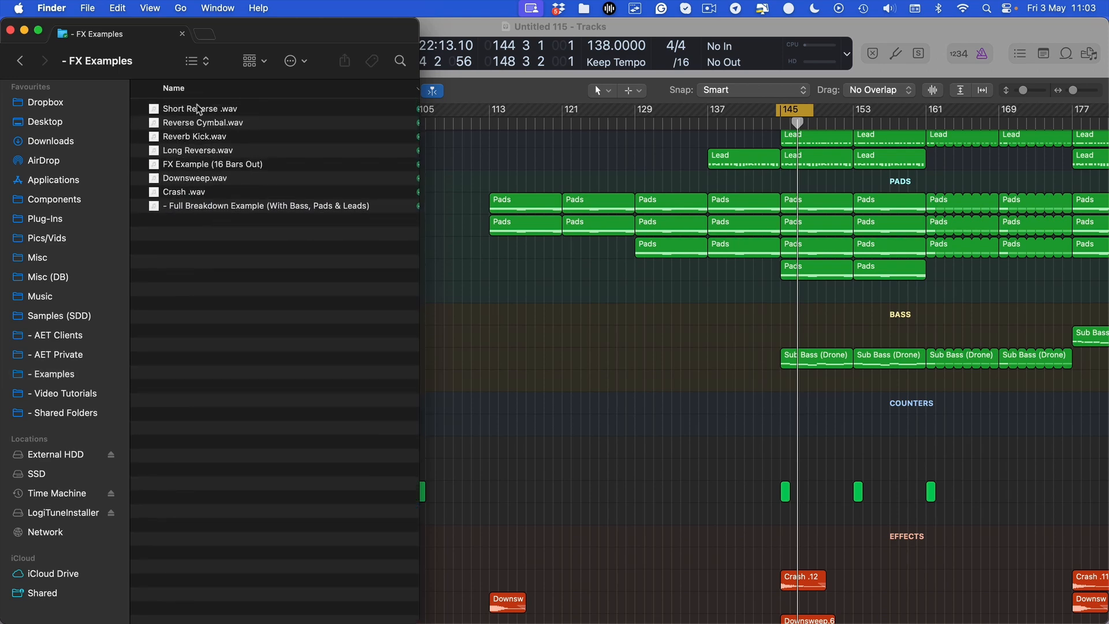
Step: Rename the file "FX Example (16 Bars Out)" to "- FX Example (16 Bars Out)"
click(220, 167)
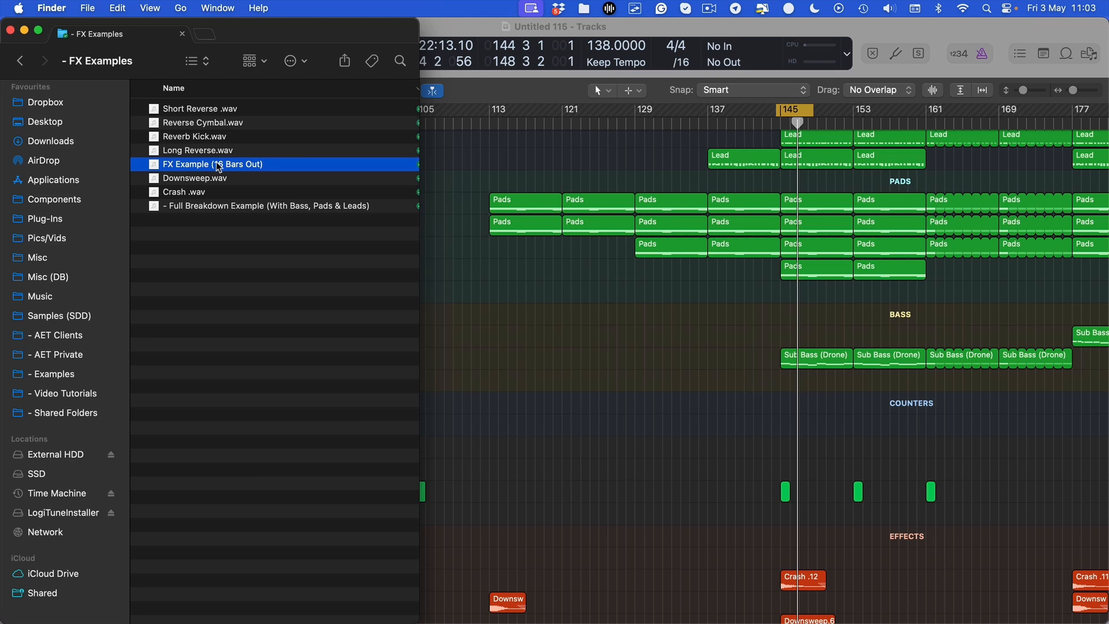
key(Return)
text(-)
key(Return)
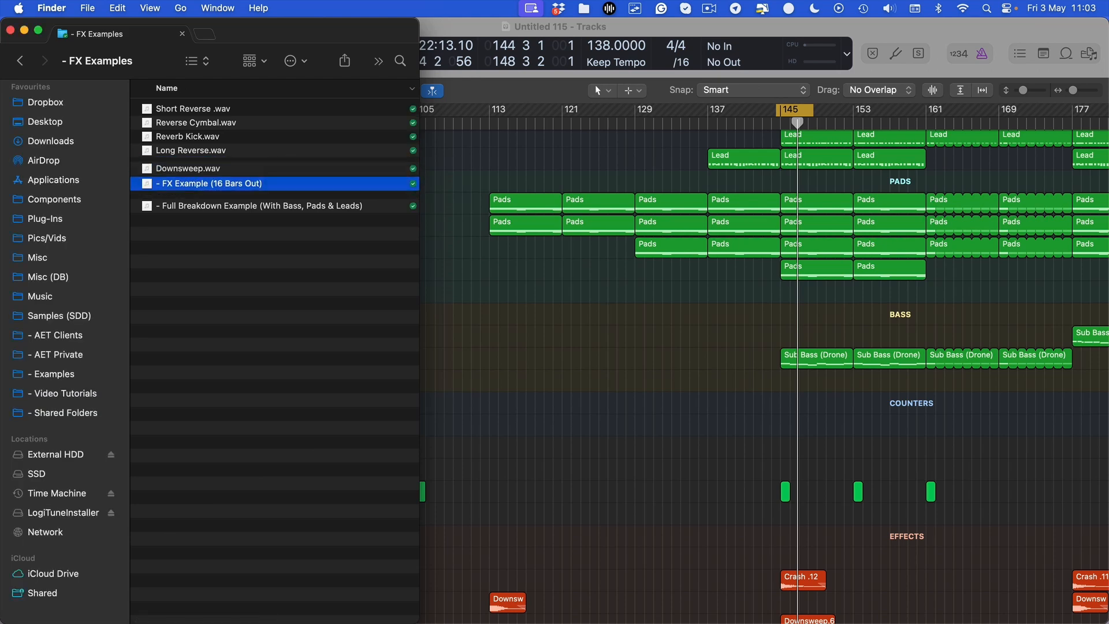
Step: Go through the individual effect samples from Short Reverse .wav to Crash .wav, and switch back to Logic Pro
click(194, 114)
click(193, 123)
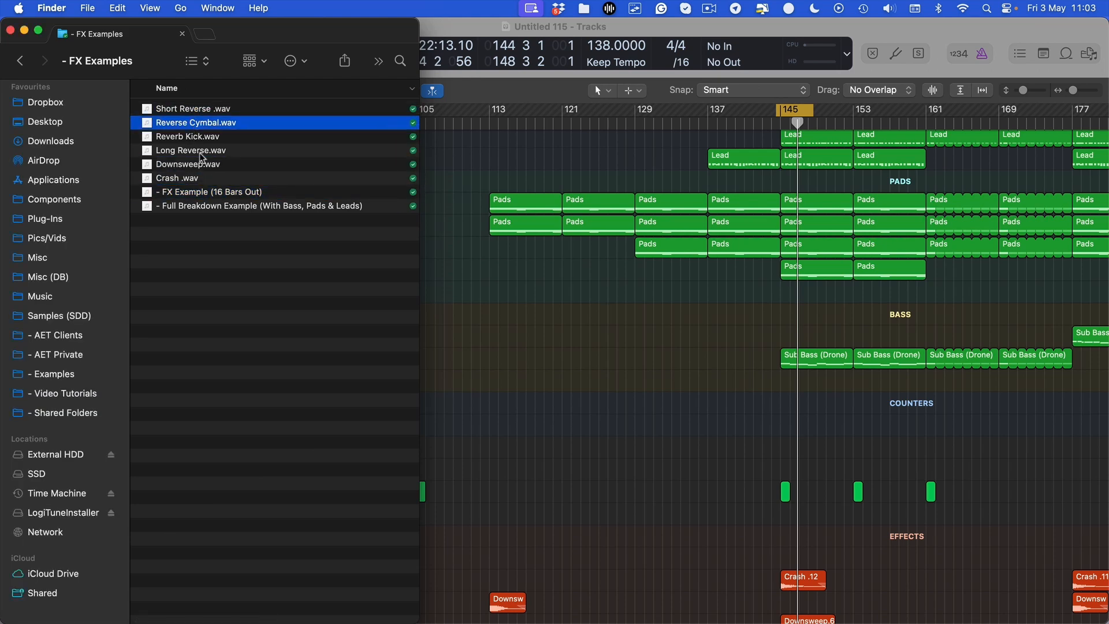
click(217, 139)
click(199, 152)
click(198, 164)
click(198, 177)
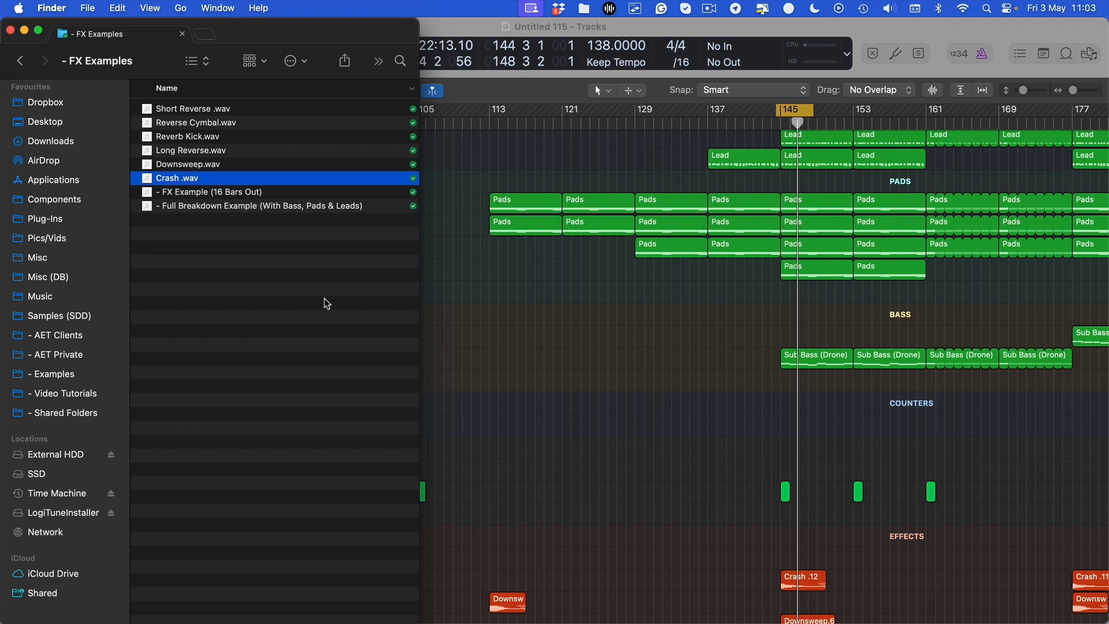
click(506, 314)
key(f)
scroll(769, 332, right, 3)
key(v)
scroll(522, 140, left, 4)
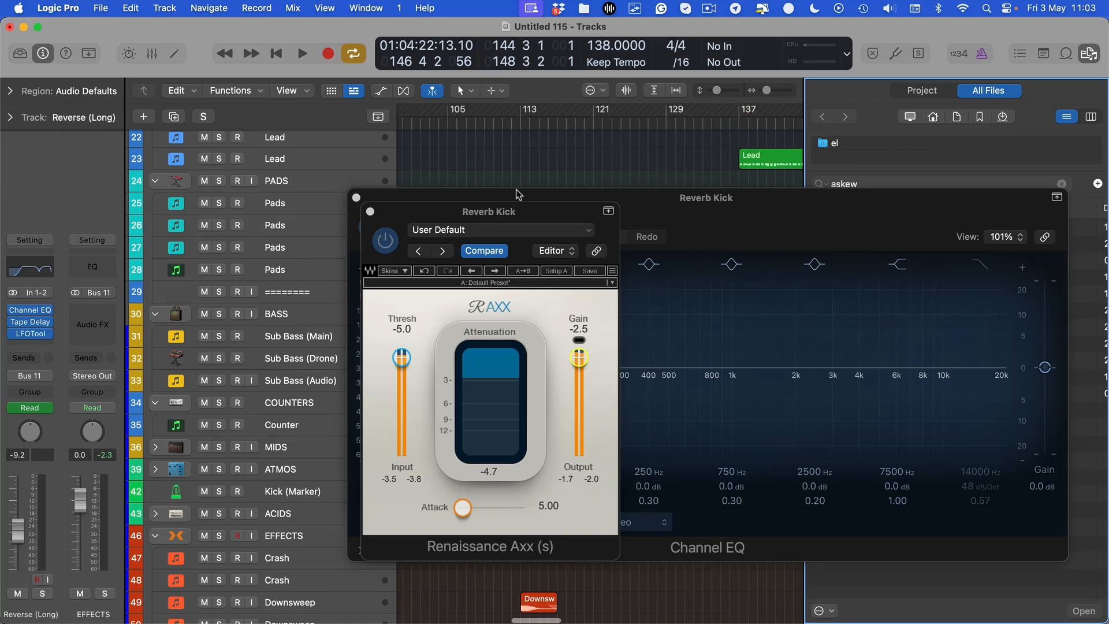
key(v)
key(f)
Step: Set the cycle range from bar 113 to bar 177 and start playback
scroll(664, 277, up, 10)
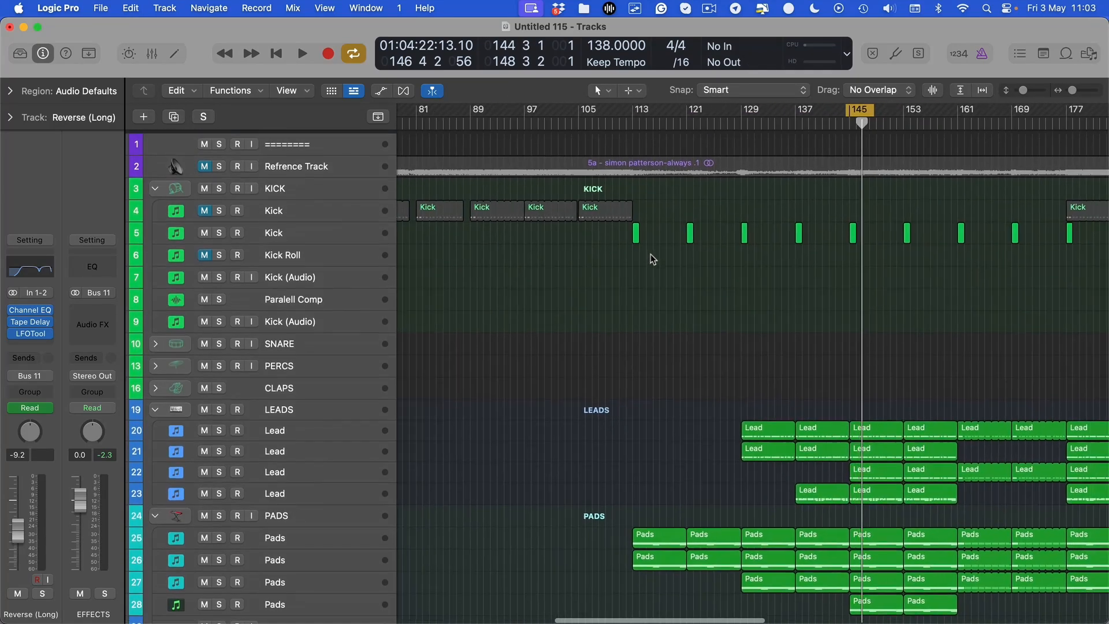
scroll(650, 259, right, 5)
drag(746, 115, 529, 117)
scroll(529, 117, down, 2)
drag(770, 113, 963, 238)
key(space)
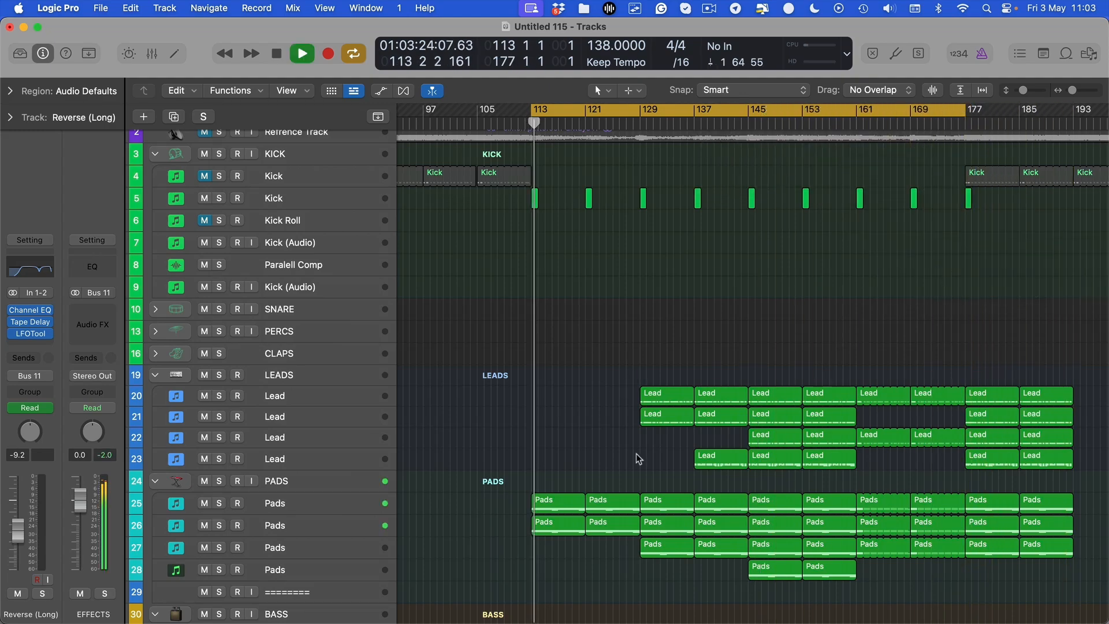
Step: Look over the breakdown's layers during playback, highlighting the lead, pad and main sub bass regions from bar 177 to 193
scroll(579, 411, down, 15)
scroll(579, 411, up, 10)
scroll(575, 411, right, 2)
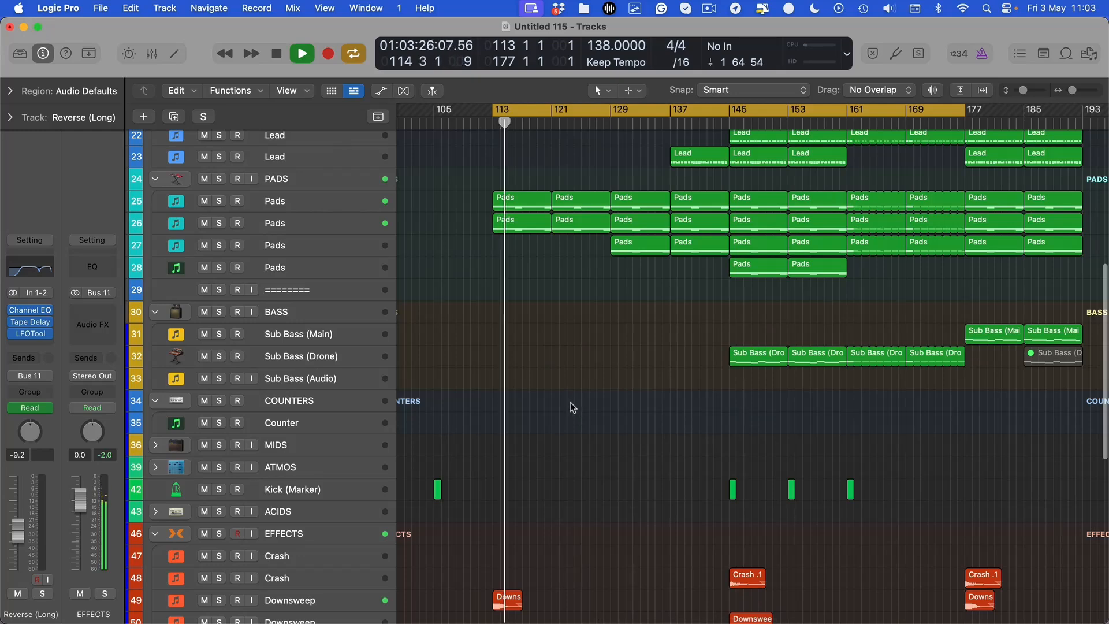
scroll(571, 402, up, 10)
scroll(1024, 308, right, 4)
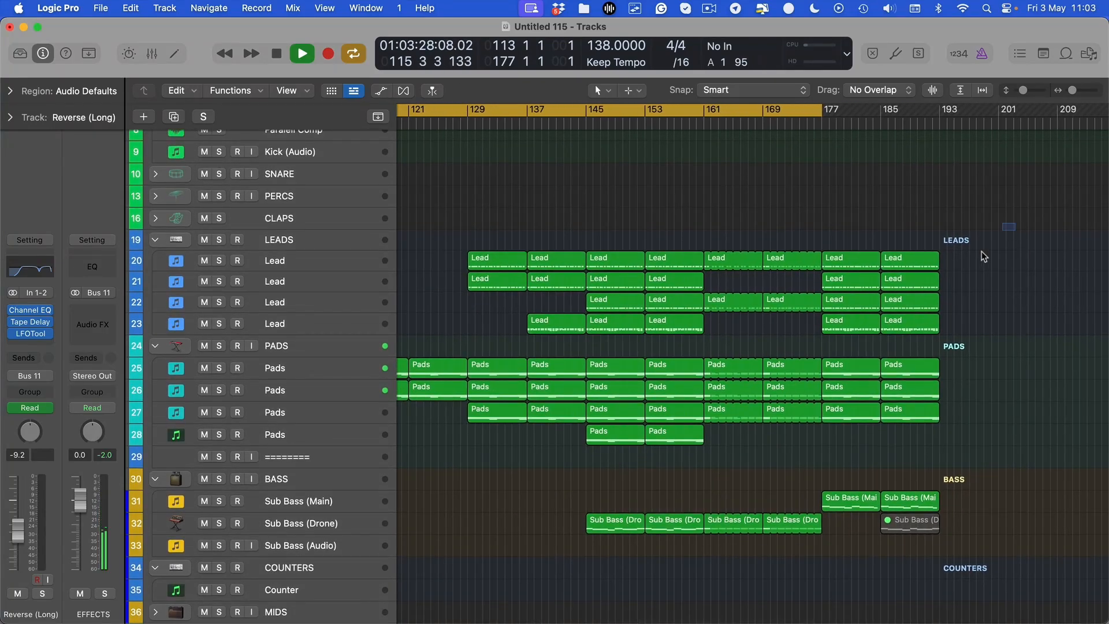
drag(982, 254, 822, 504)
scroll(822, 505, up, 5)
scroll(823, 505, left, 2)
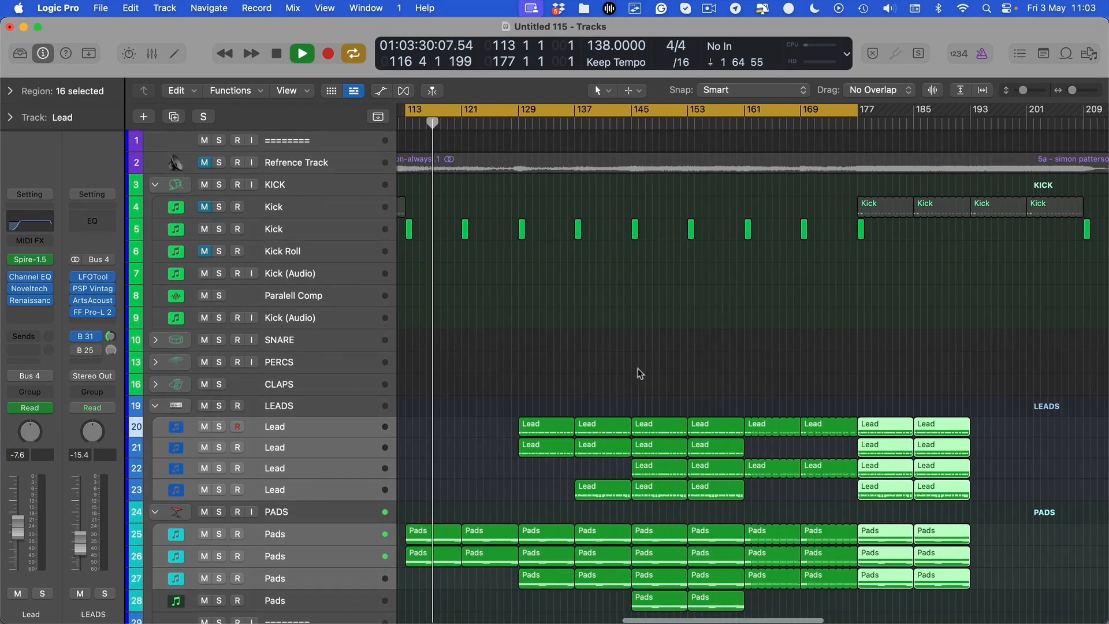
scroll(462, 336, down, 3)
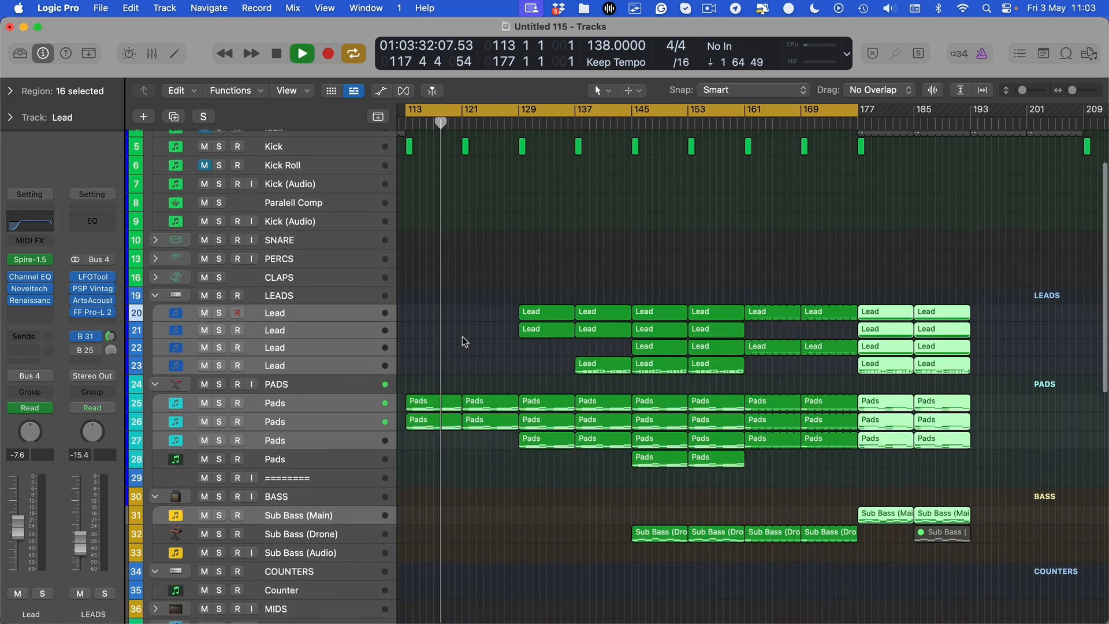
click(462, 339)
Step: Name all regions in the project by their track names
scroll(462, 342, down, 8)
key(super+Left)
scroll(462, 345, down, 8)
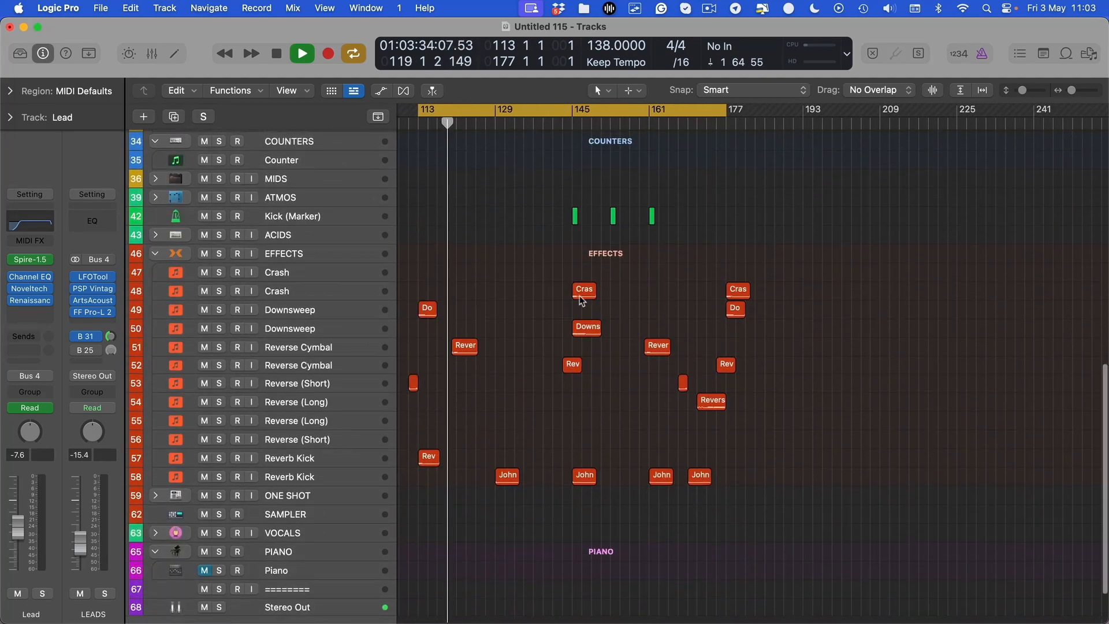
key(super+a)
click(223, 93)
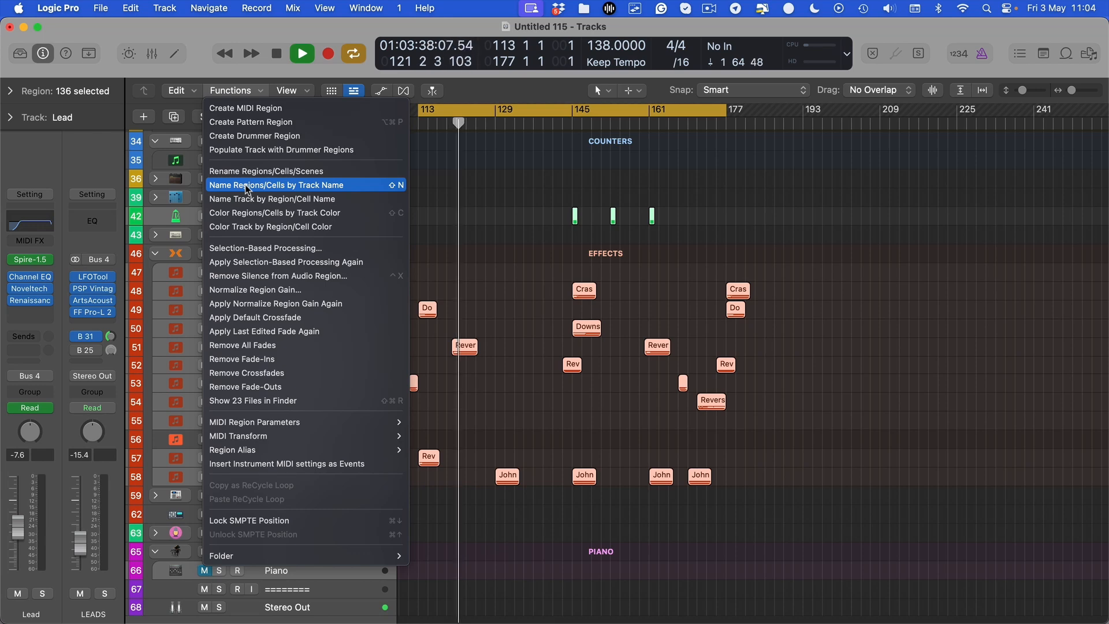
click(262, 186)
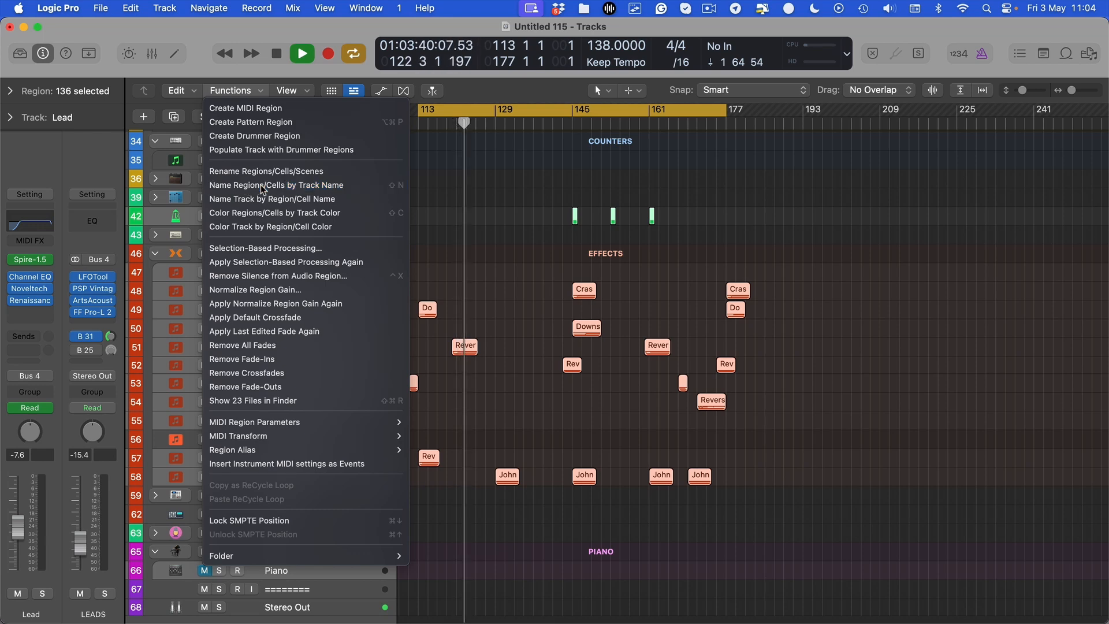
key(super+Left)
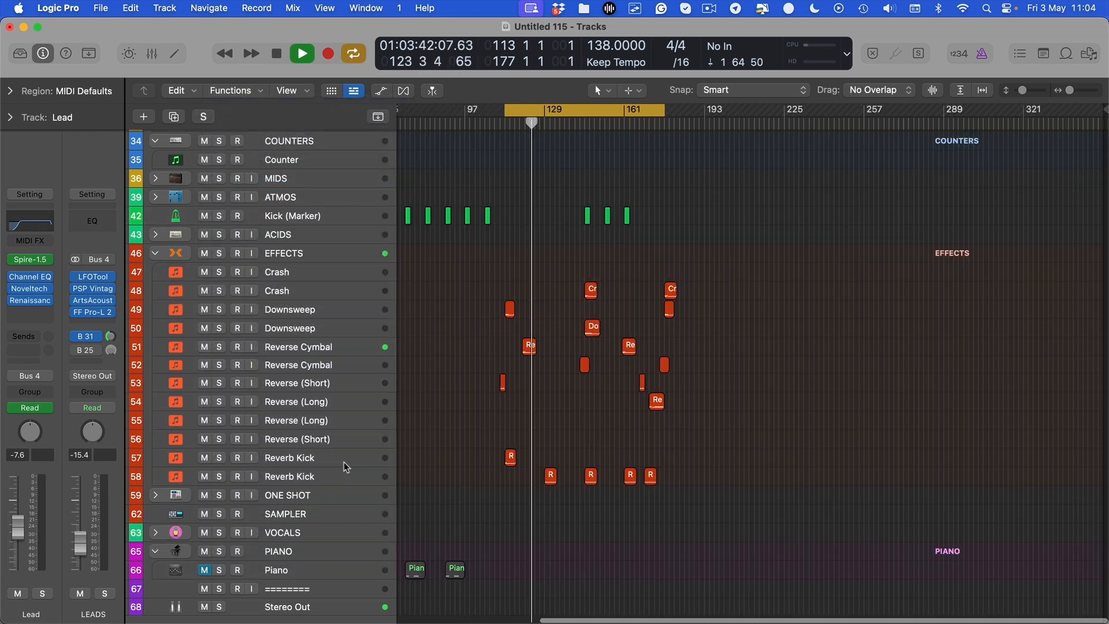
Step: Resume playback near bar 119 and lengthen both Reverse Cymbal regions on track 51, with the first one ending at bar 128
key(super+Left)
key(super+Up)
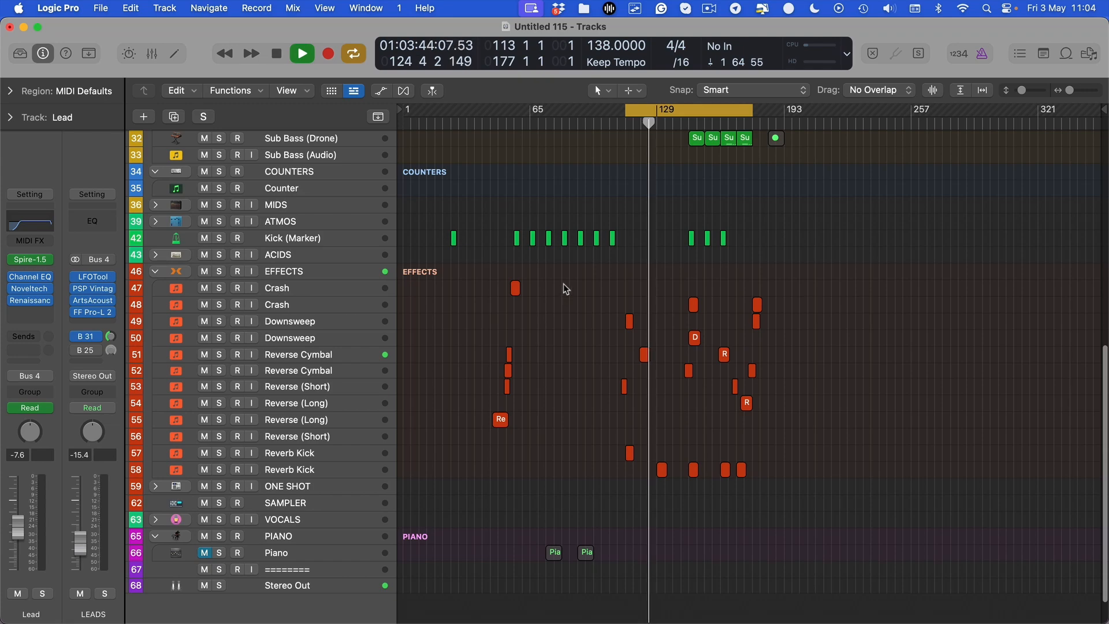
key(super+Right)
key(super+Down)
key(super+Right)
key(super+Right)
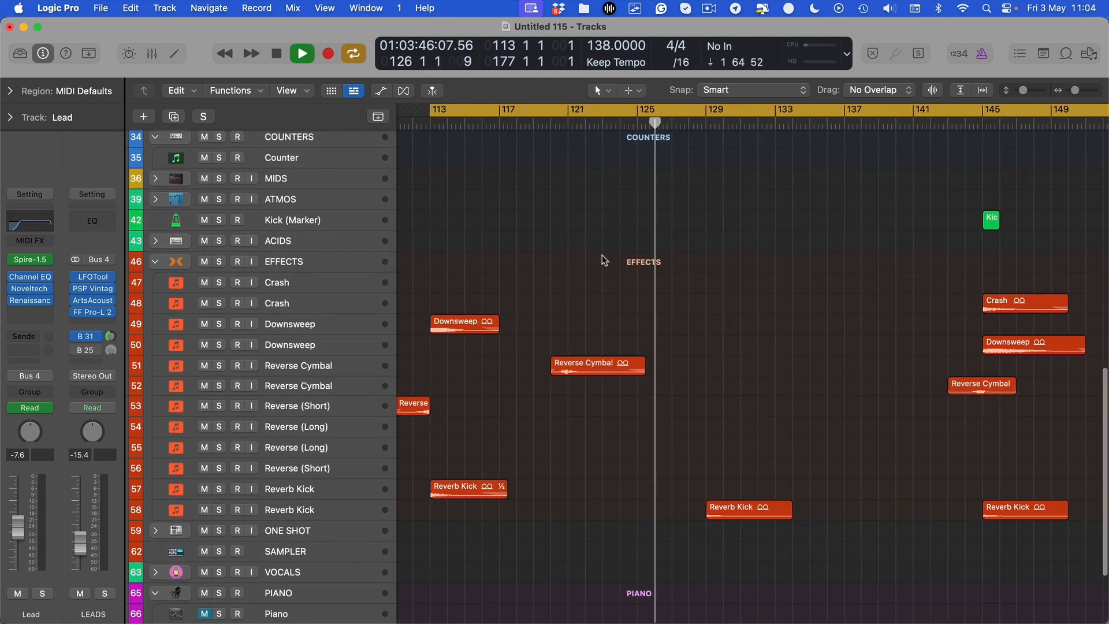
click(532, 124)
click(317, 373)
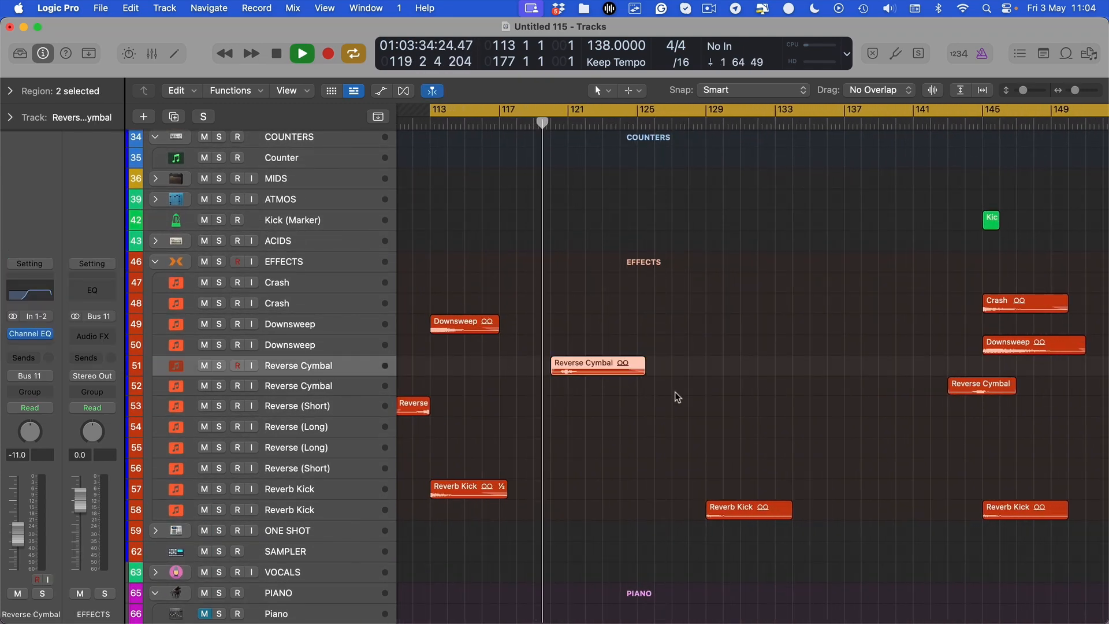
drag(644, 369, 688, 371)
key(super+Down)
scroll(699, 428, down, 1)
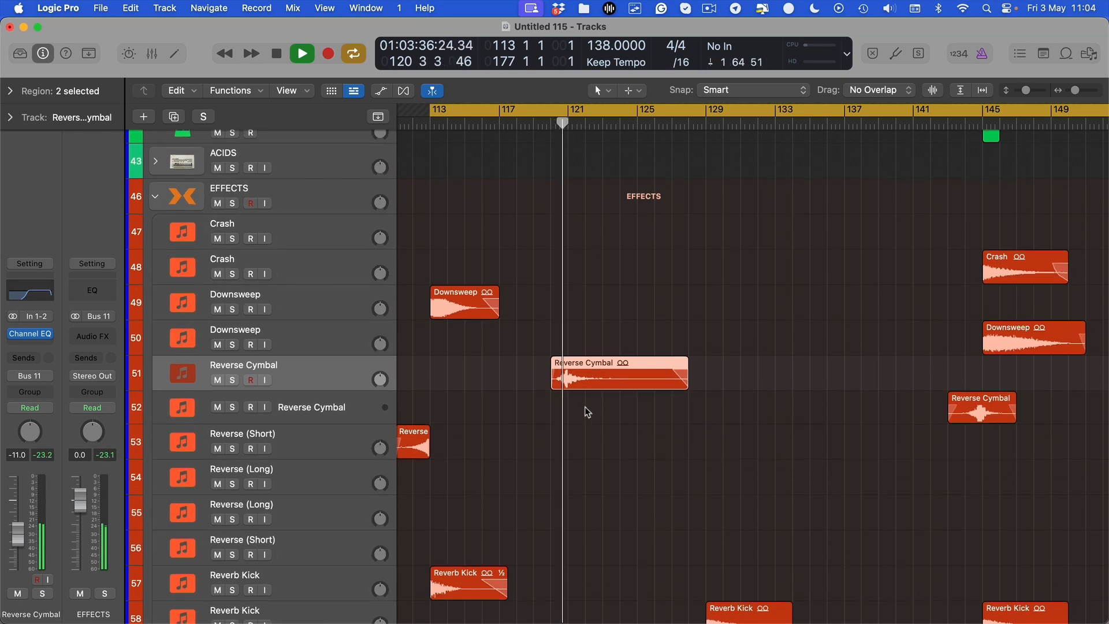
Step: Lengthen the fade-out of the extended Reverse Cymbal region so the fade begins at about bar 123
scroll(715, 437, left, 8)
scroll(711, 440, left, 2)
scroll(711, 440, right, 3)
scroll(711, 438, right, 10)
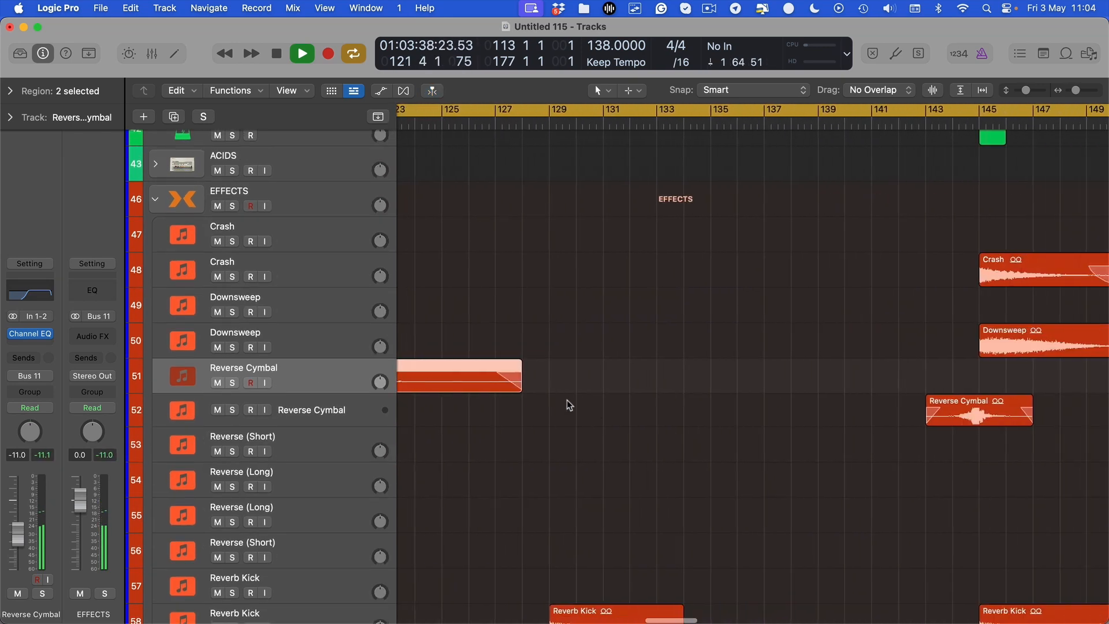
scroll(467, 398, left, 3)
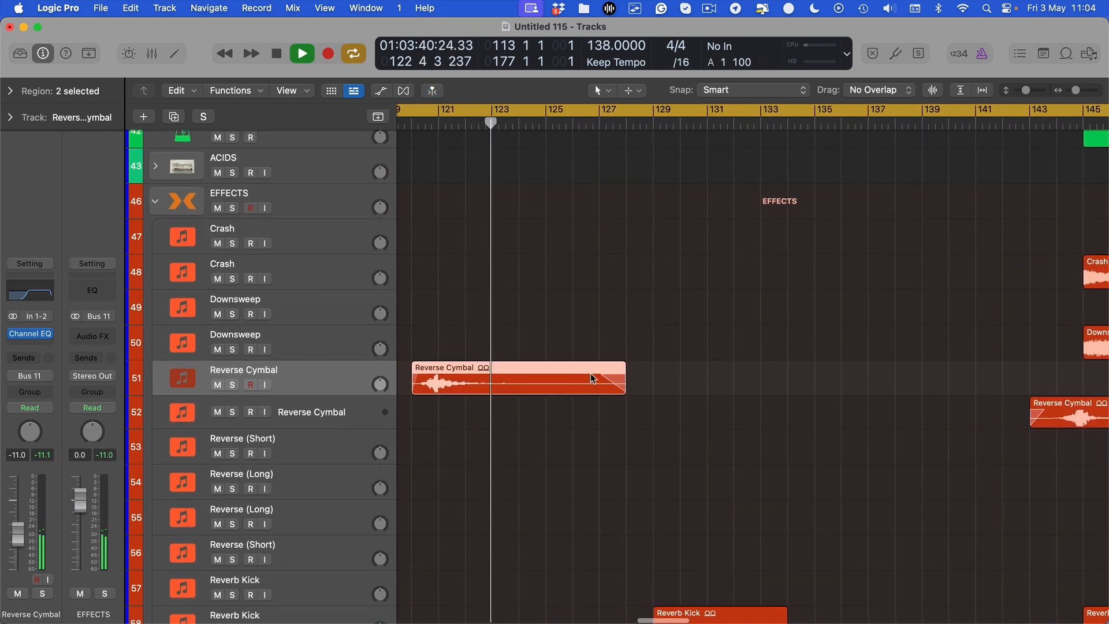
drag(603, 364, 557, 364)
scroll(543, 381, up, 1)
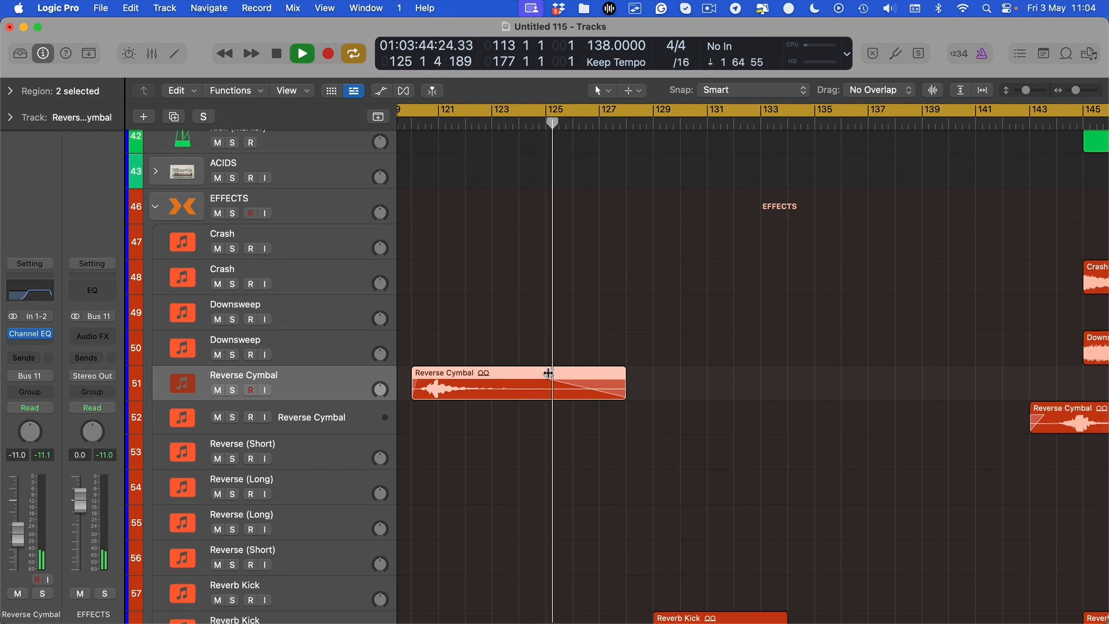
drag(545, 371, 503, 368)
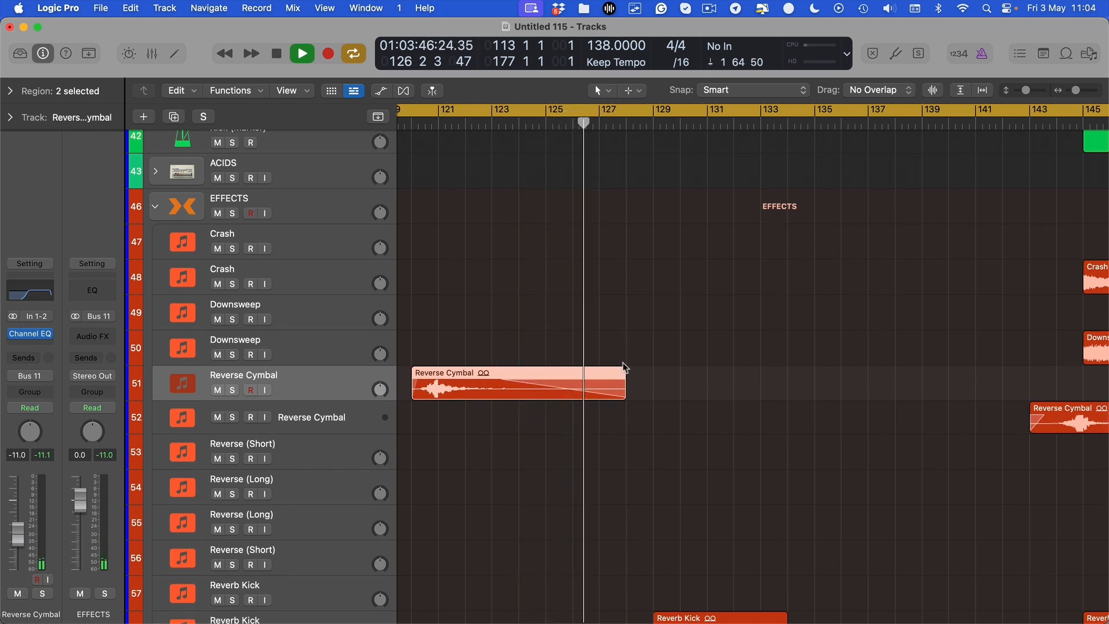
Step: Look over the breakdown's effects, lead, pad and sub bass layers from bar 113 to 177 during playback
scroll(646, 366, down, 5)
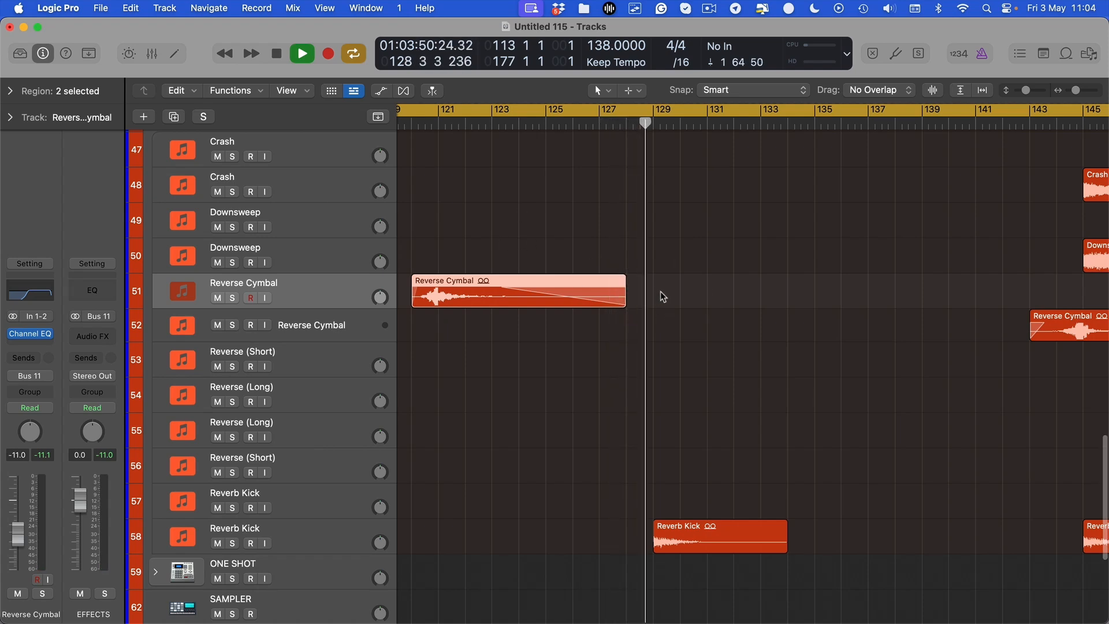
scroll(660, 297, up, 15)
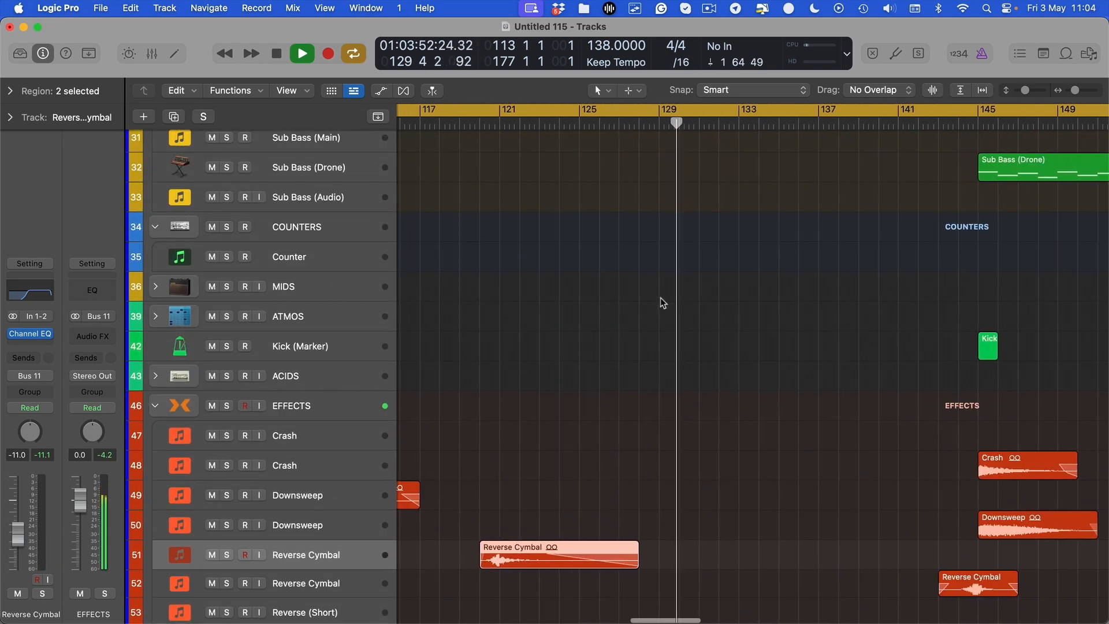
scroll(660, 297, down, 10)
scroll(660, 297, down, 3)
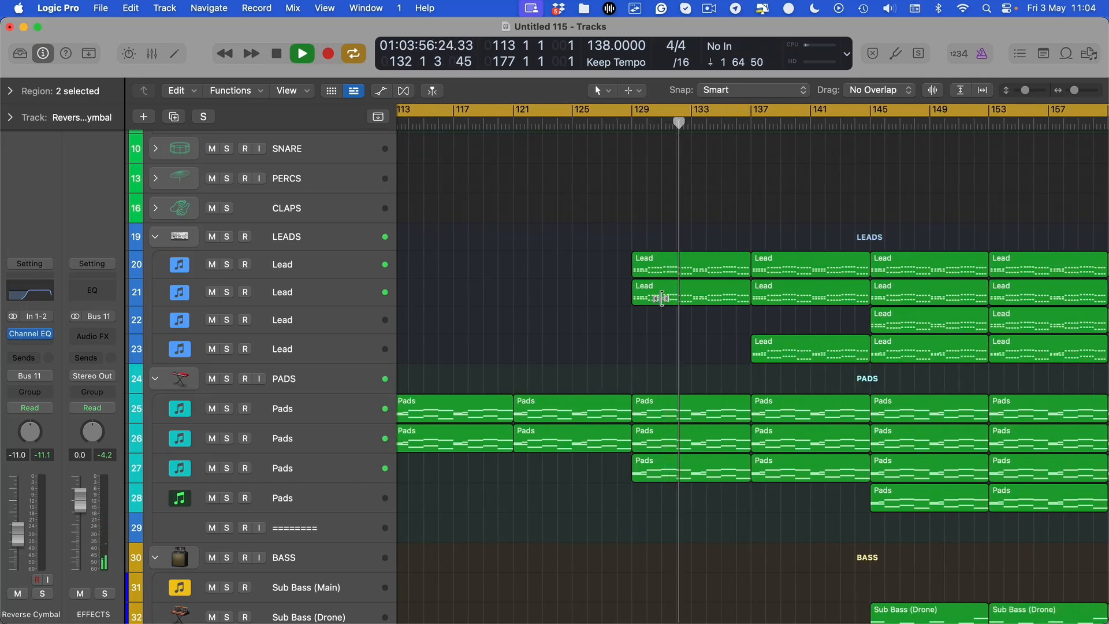
scroll(660, 297, right, 5)
scroll(661, 298, down, 3)
scroll(659, 300, up, 1)
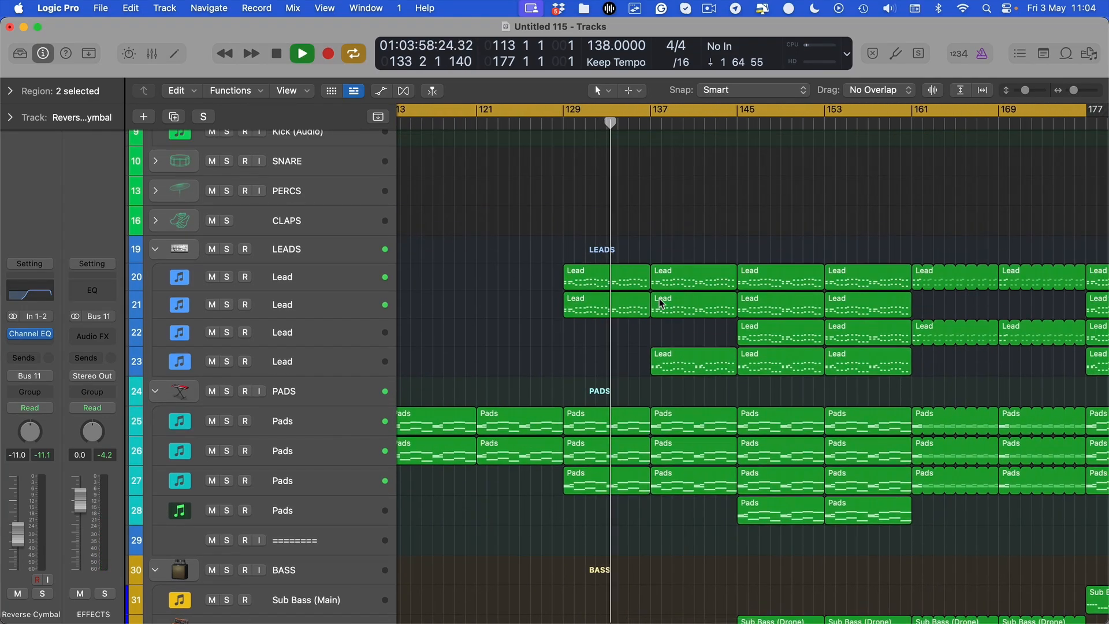
scroll(662, 303, down, 15)
scroll(636, 305, down, 2)
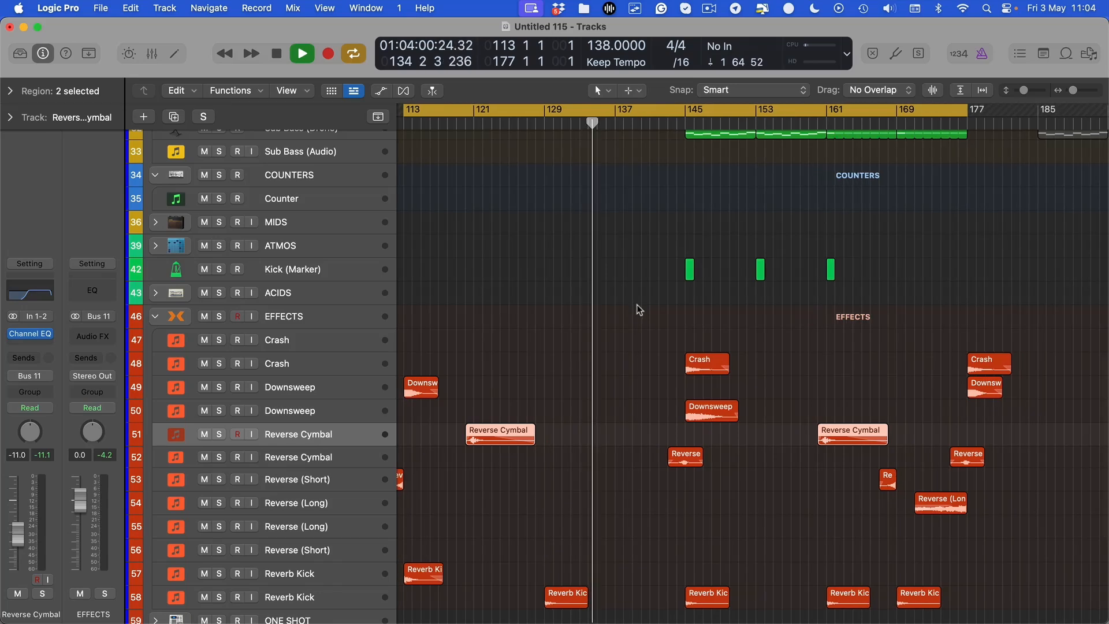
scroll(636, 304, down, 5)
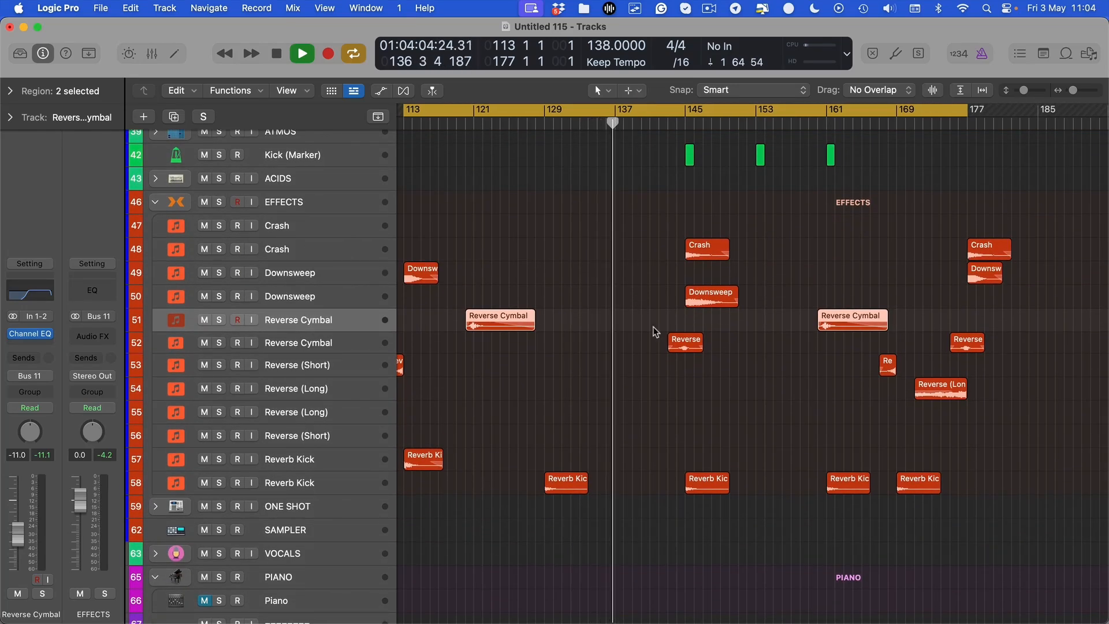
scroll(674, 343, up, 12)
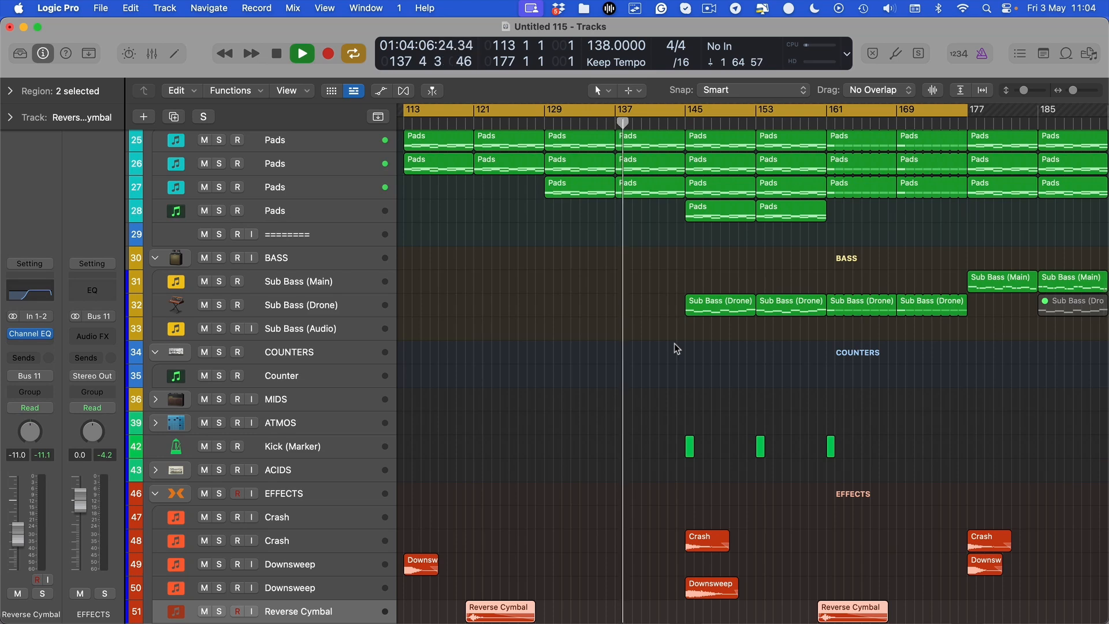
scroll(674, 343, up, 1)
scroll(608, 341, right, 1)
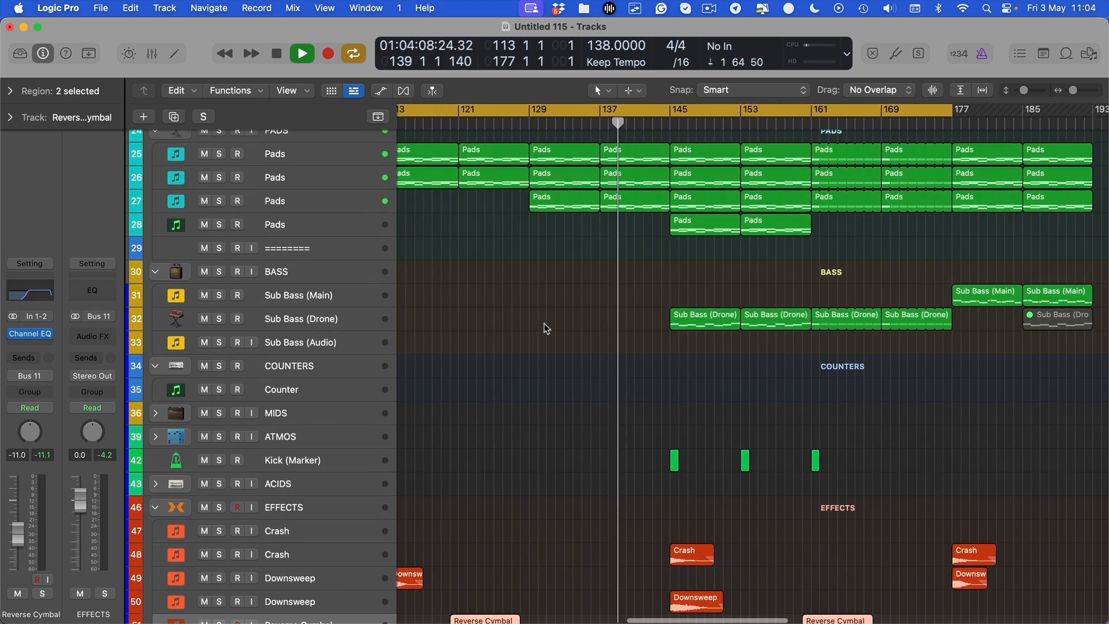
Step: Show the Sub Bass (Drone) track's ES2 Filter 1 Cutoff automation, move the bar 145 point to about bar 142 and delete all earlier points
click(344, 325)
key(a)
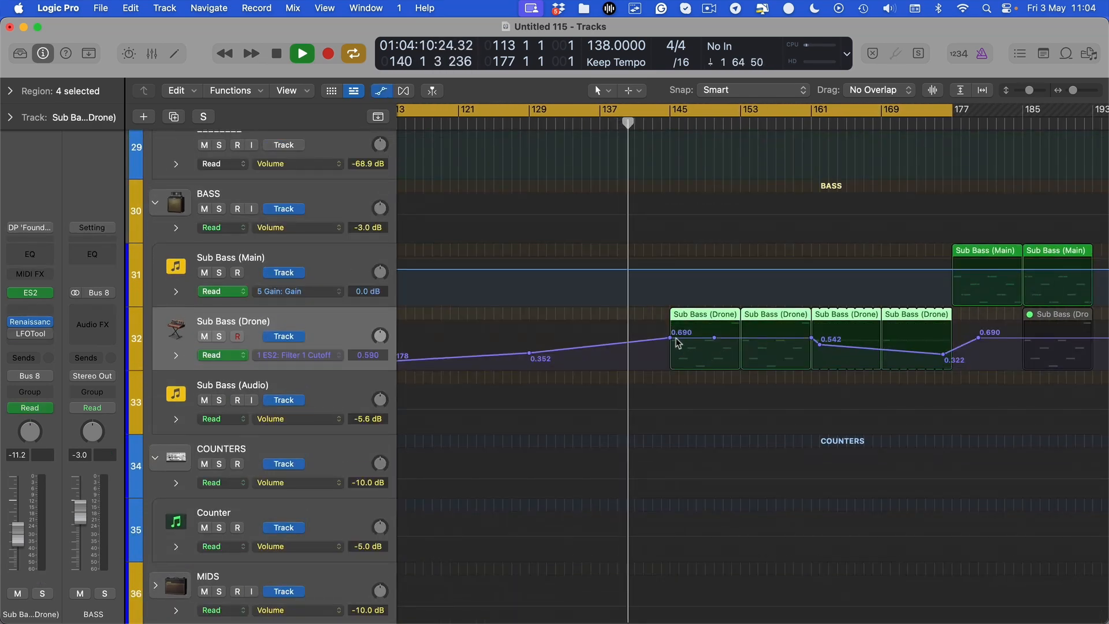
drag(671, 339, 486, 361)
key(super+Left)
key(super+Left)
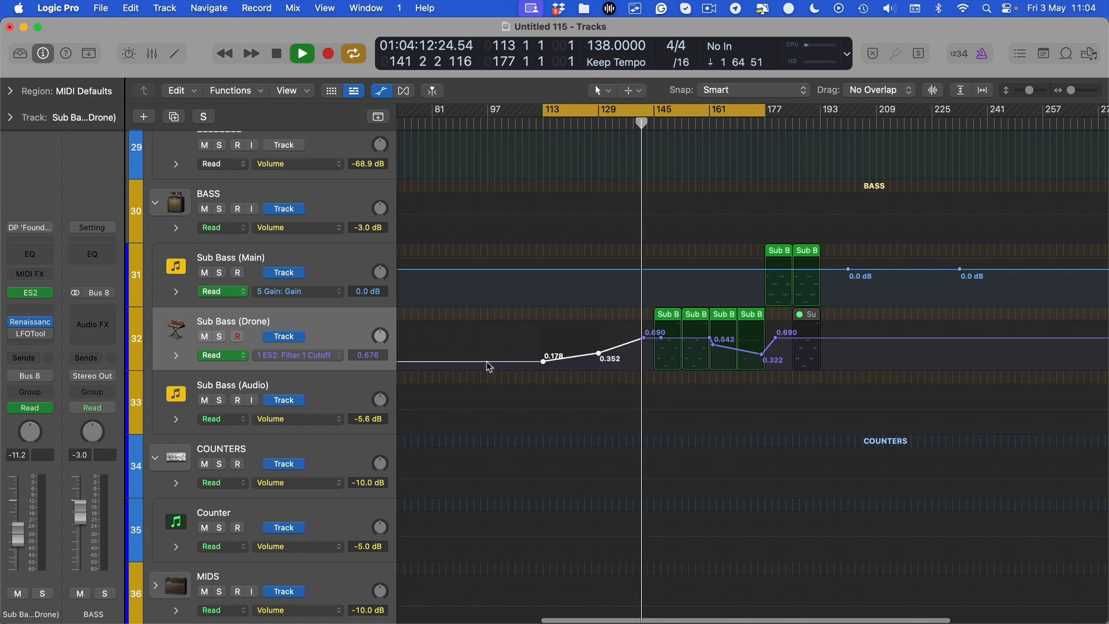
key(Delete)
scroll(537, 364, left, 8)
drag(695, 318, 331, 368)
key(Delete)
click(513, 261)
drag(670, 322, 472, 373)
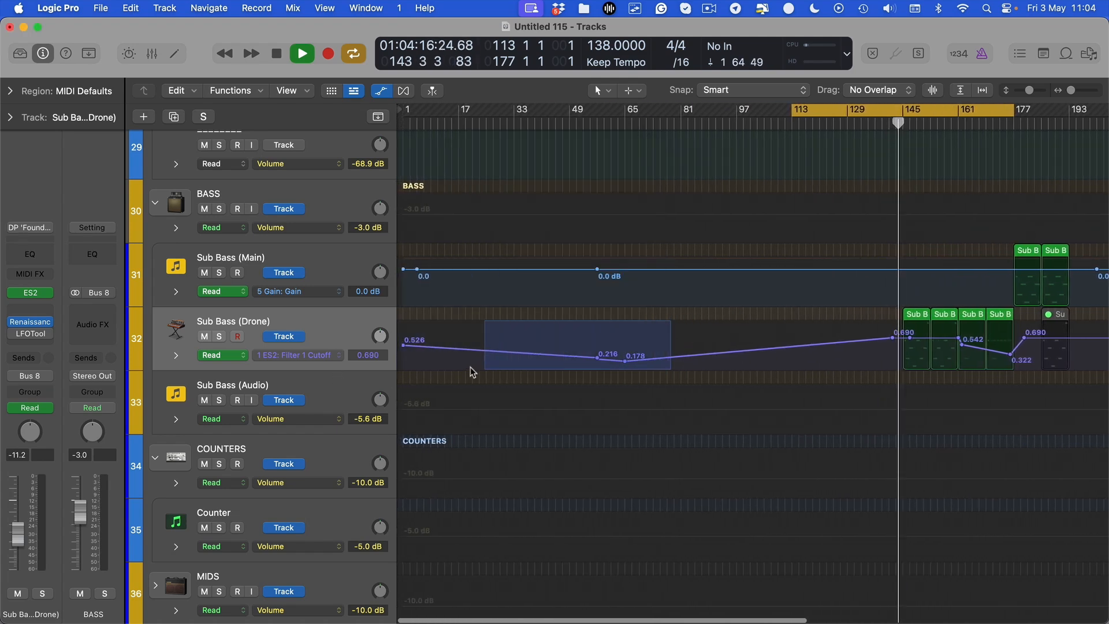
key(Delete)
key(super+Right)
key(super+Right)
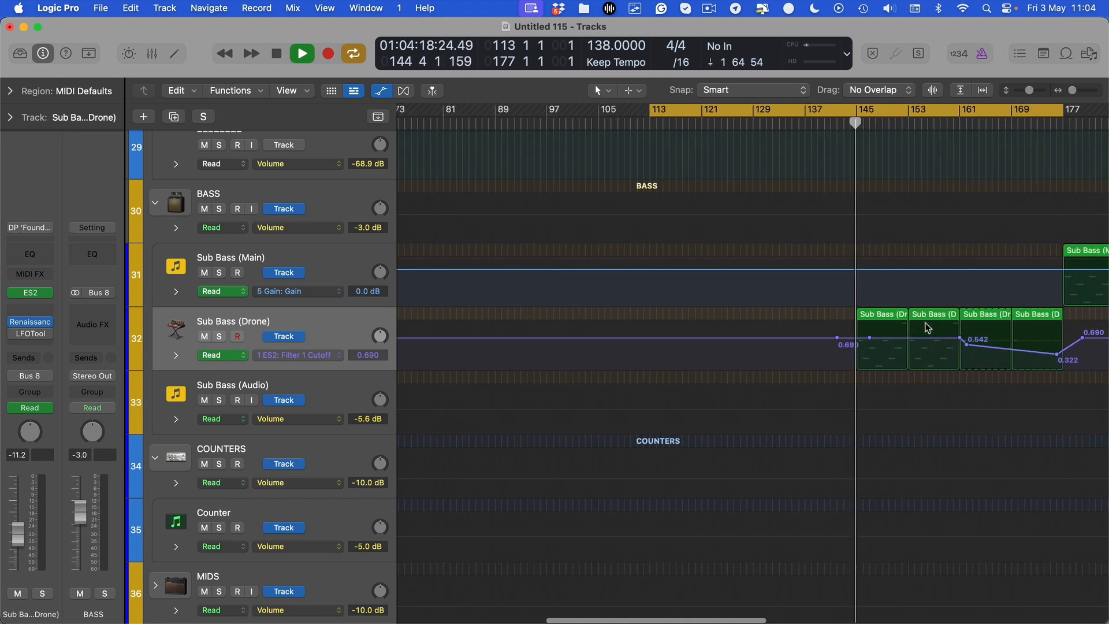
Step: Return the Sub Bass (Drone) automation lane to ES2: Filter 1 Cutoff, raise the selected cutoff points and hide the automation
scroll(732, 273, right, 8)
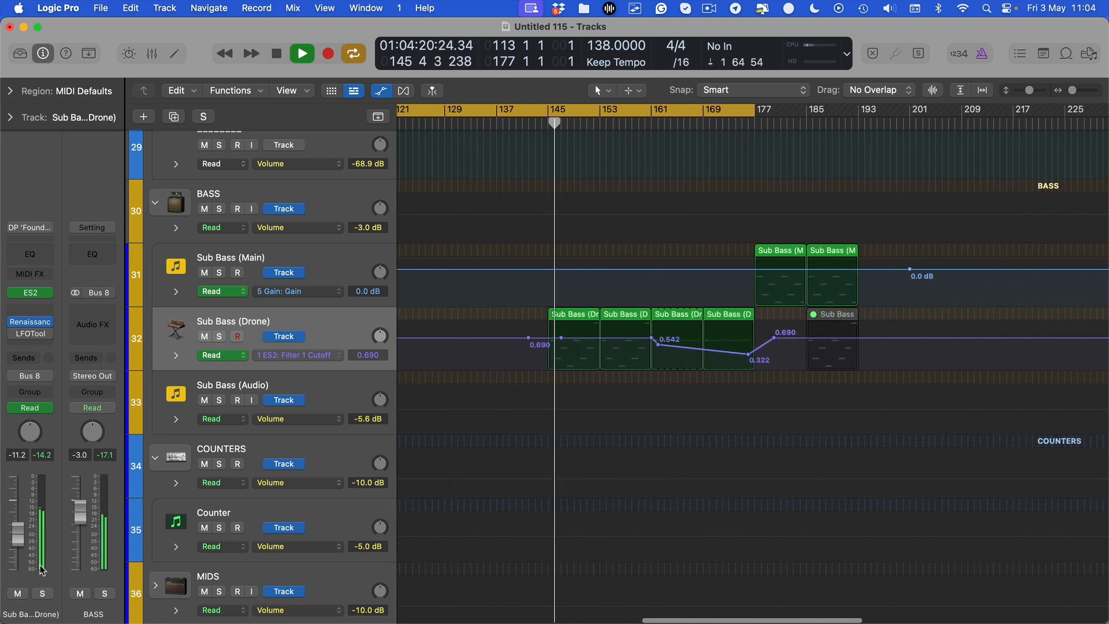
click(15, 539)
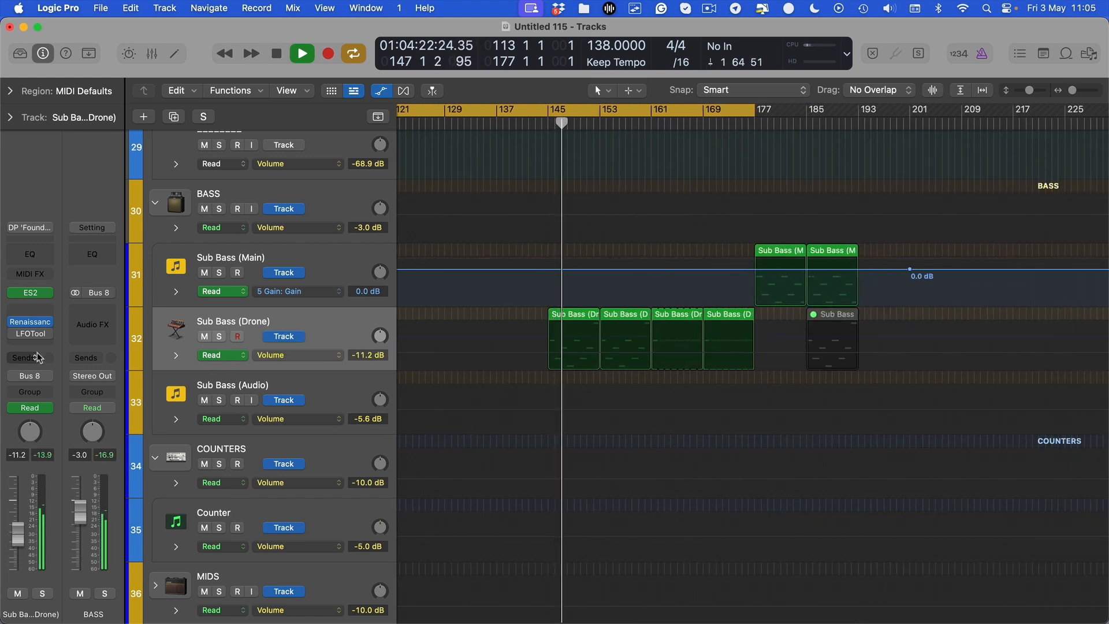
scroll(485, 343, left, 2)
click(323, 357)
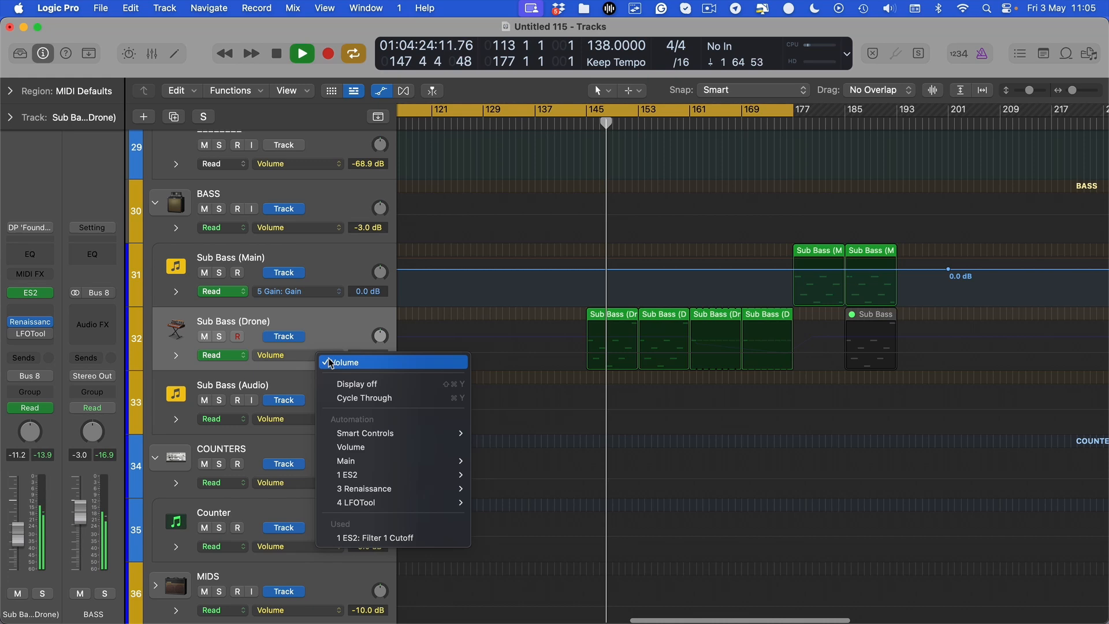
click(377, 539)
scroll(675, 354, down, 5)
drag(832, 354, 310, 348)
drag(403, 337, 403, 320)
key(a)
scroll(762, 361, up, 8)
scroll(716, 363, up, 2)
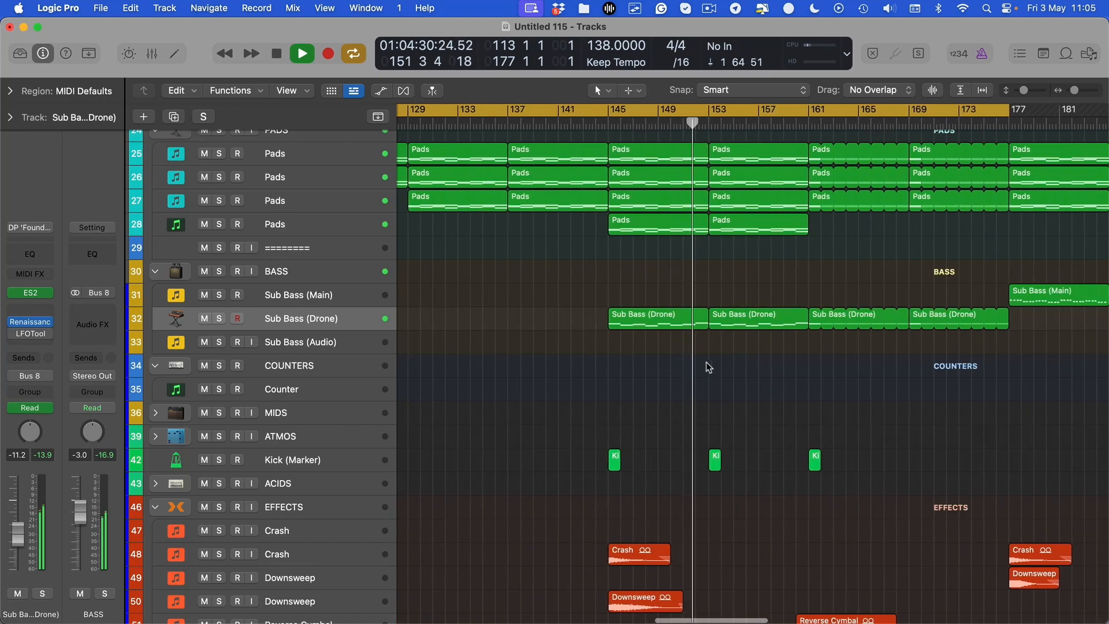
Step: Turn off the cycle range and review the kick, lead, pad, bass and effects layers around bars 145 to 193 during playback
scroll(633, 451, down, 6)
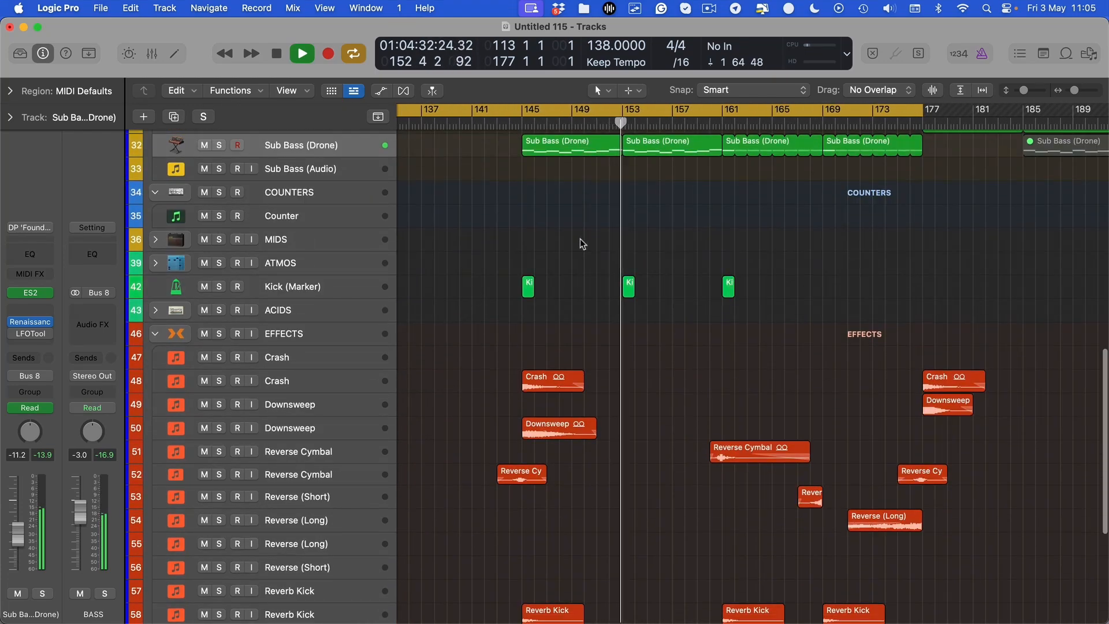
scroll(729, 279, up, 10)
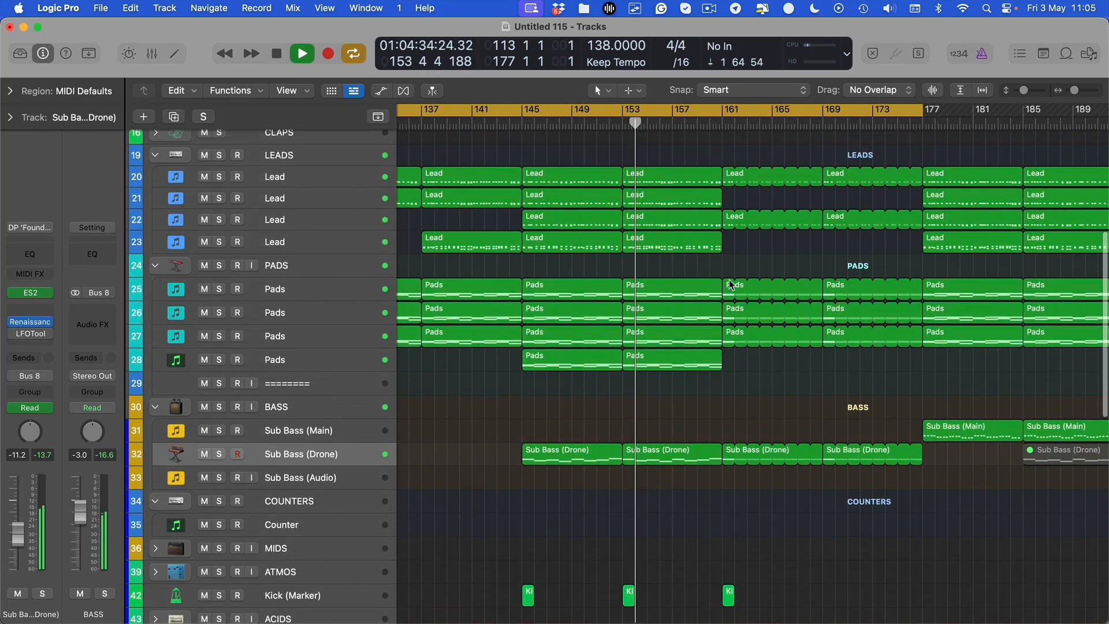
scroll(729, 280, up, 10)
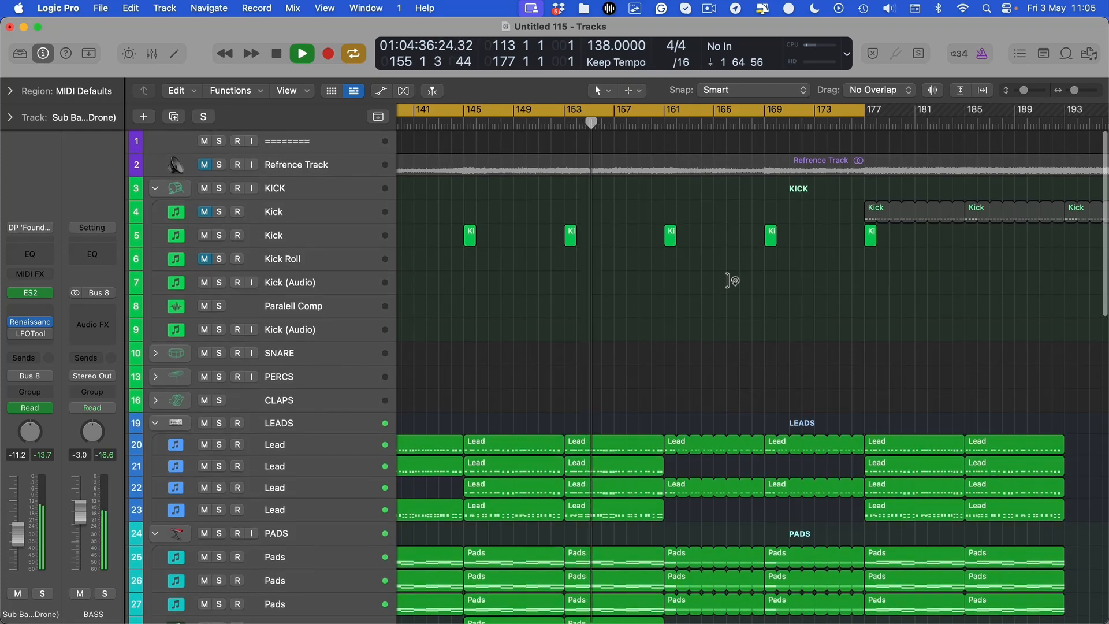
key(c)
scroll(711, 350, down, 10)
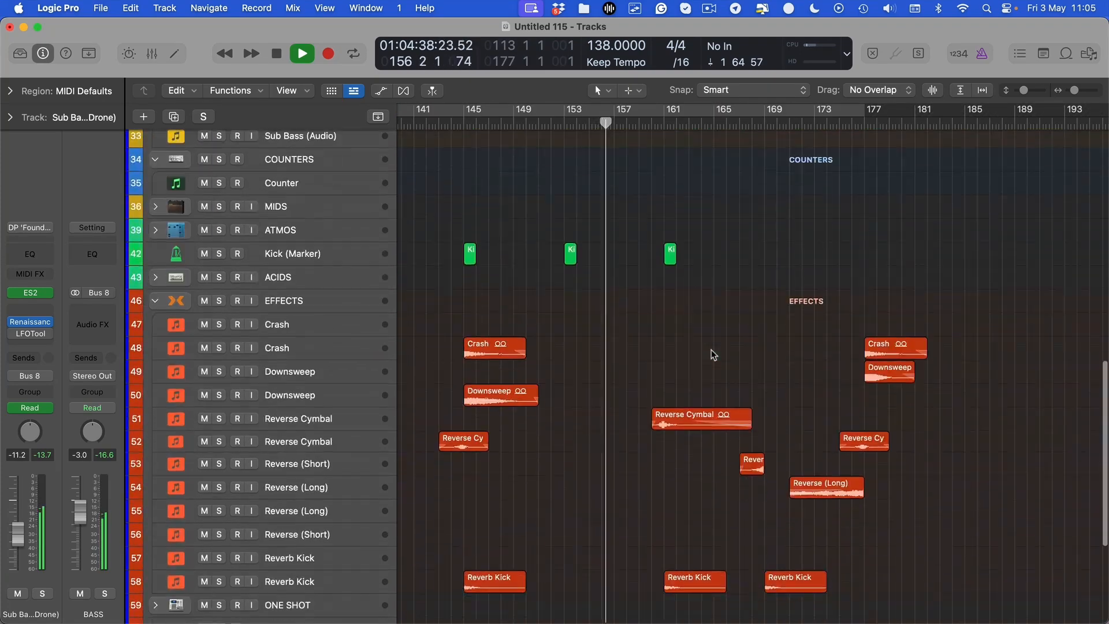
scroll(711, 348, down, 5)
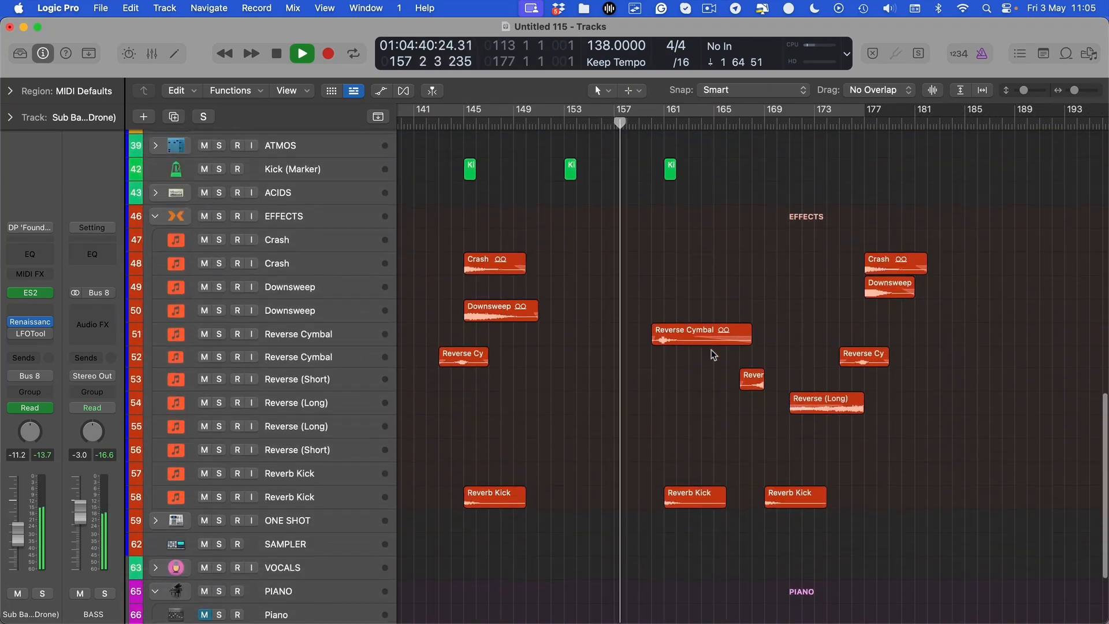
scroll(711, 349, up, 10)
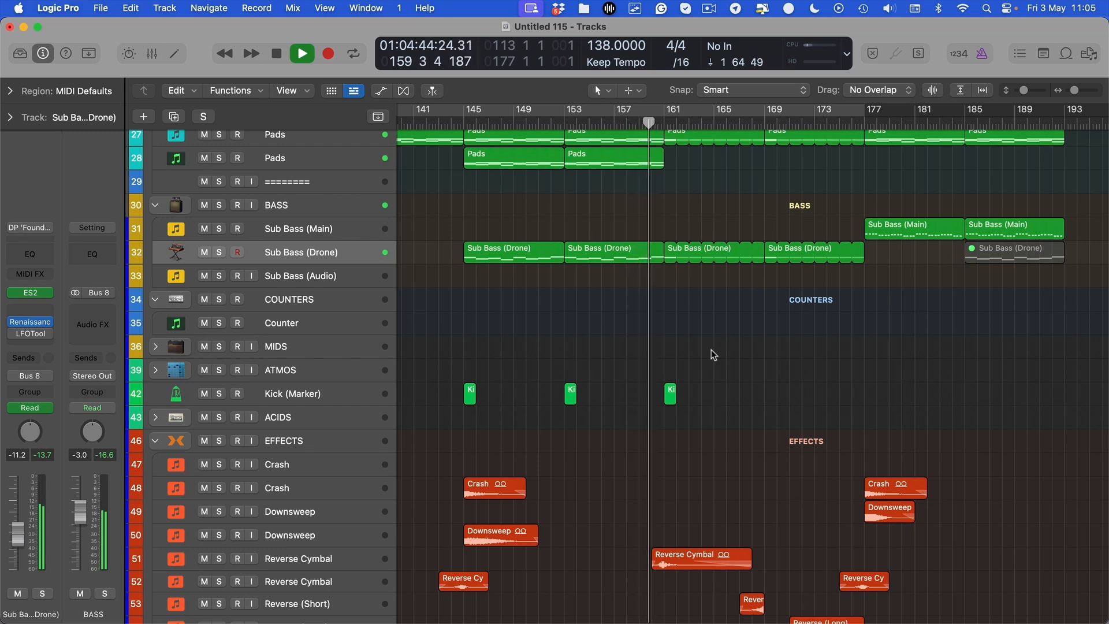
scroll(711, 349, up, 10)
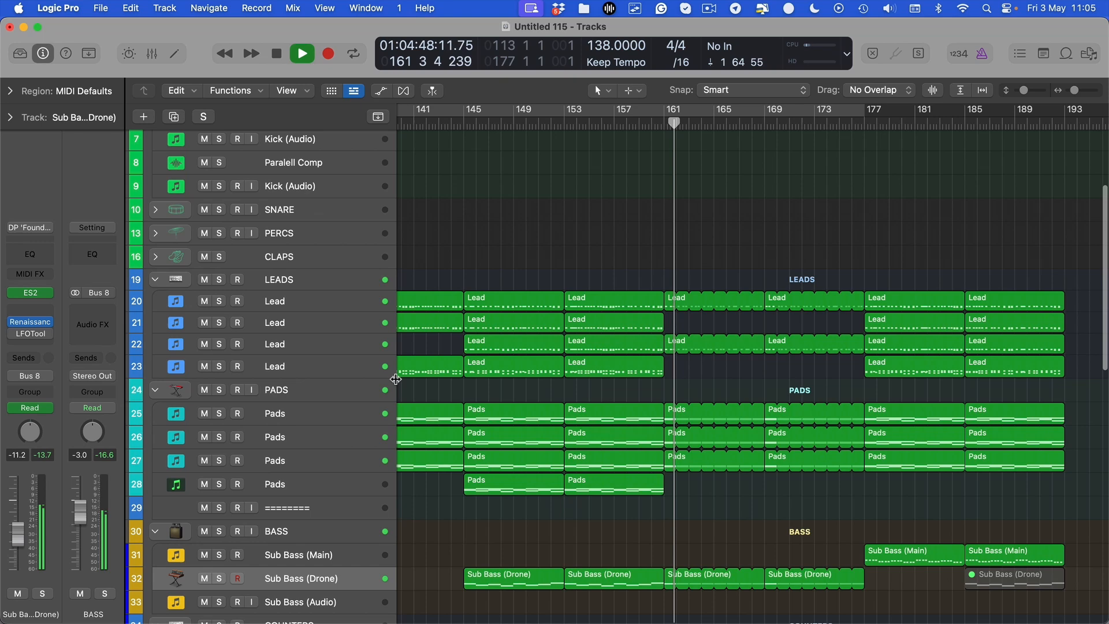
Step: Lower the Spire flt1_cut automation on Lead track 22 to 20 at bar 161 and curve its rise up to bar 177
click(322, 344)
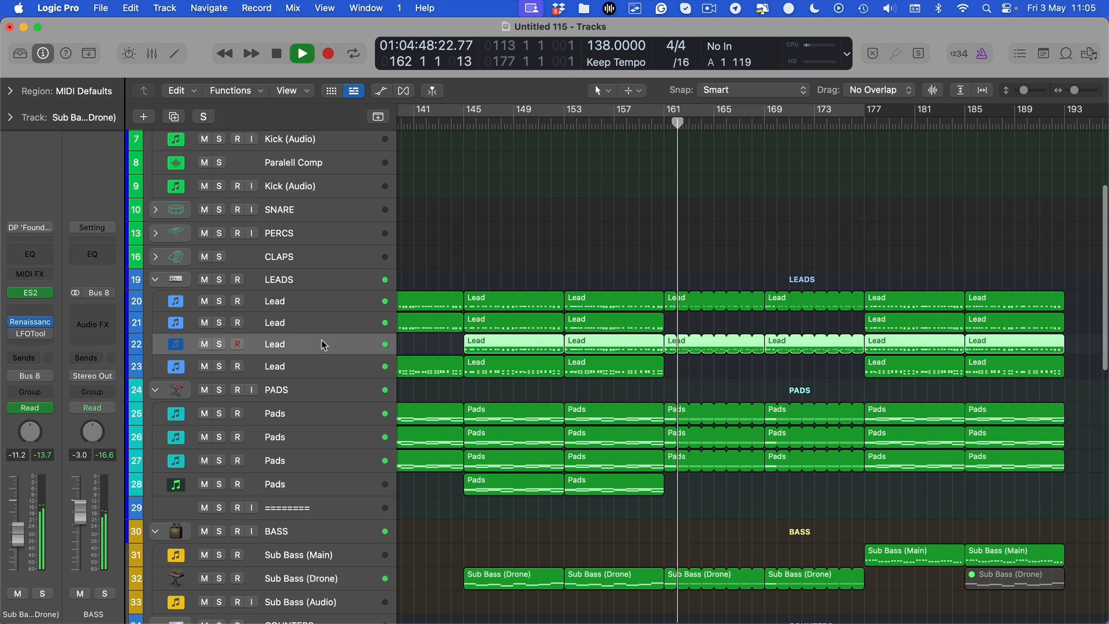
key(a)
drag(663, 377, 665, 399)
drag(664, 386, 664, 392)
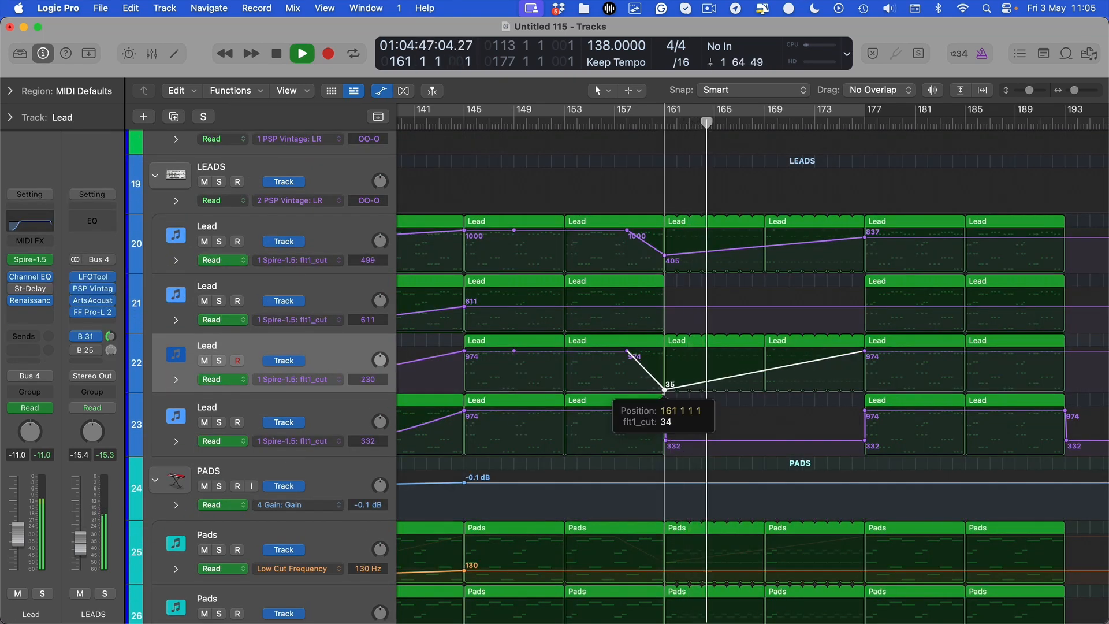
mouse_move(800, 383)
mouse_down()
mouse_move(797, 369)
mouse_move(794, 395)
mouse_up()
Step: Start Lead track 23's cutoff drop near bar 158, then add Lead track 21 cutoff points around bars 158, 161 and 178, lowering the bar 161 point
drag(664, 411, 627, 410)
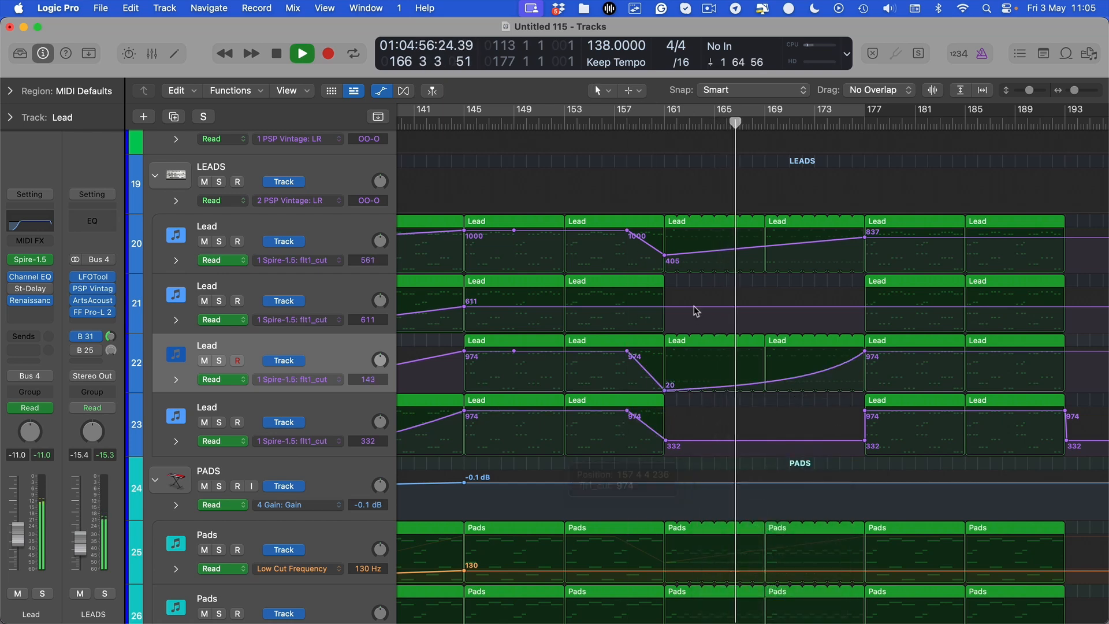
click(628, 307)
click(665, 307)
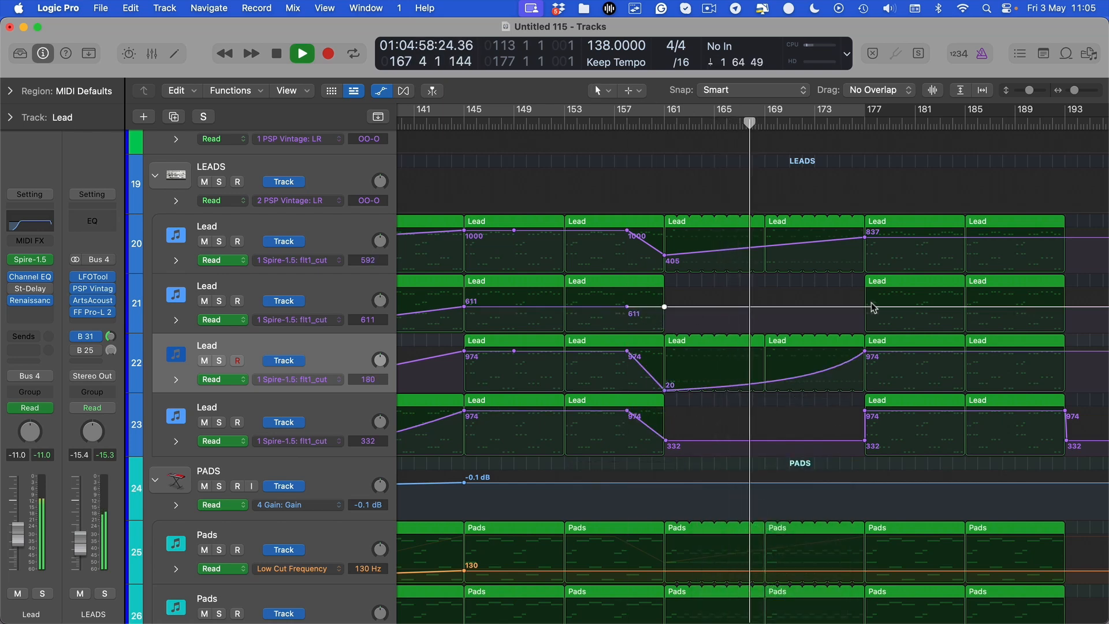
click(876, 307)
drag(665, 307, 665, 323)
key(a)
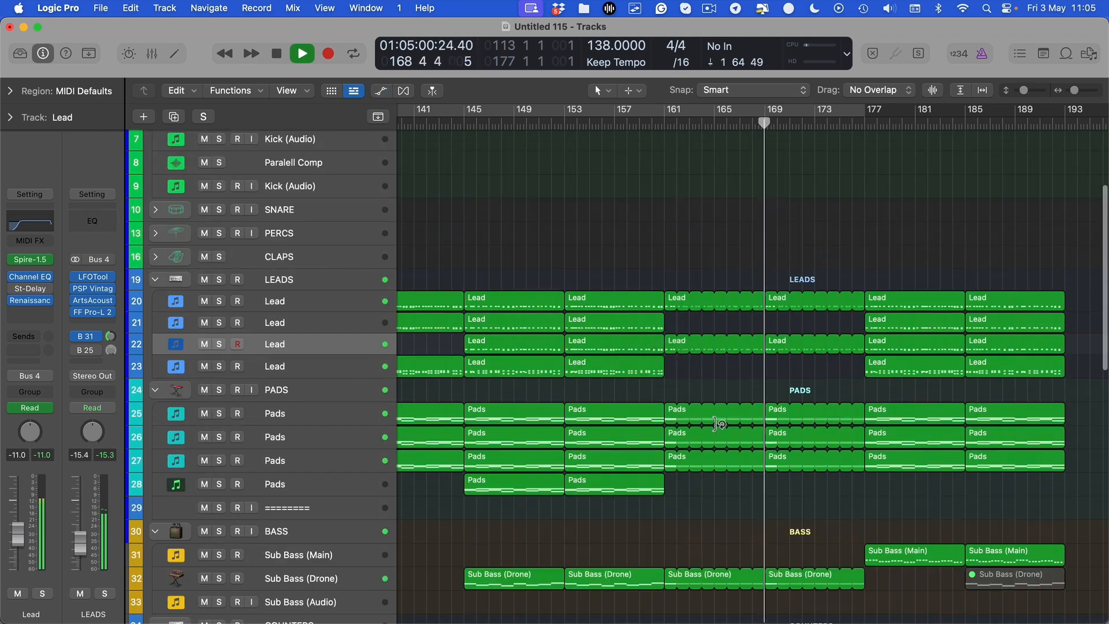
Step: Move the two Lead regions between bars 161 and 177 from track 22 up to track 21
scroll(729, 390, left, 4)
click(746, 371)
click(796, 377)
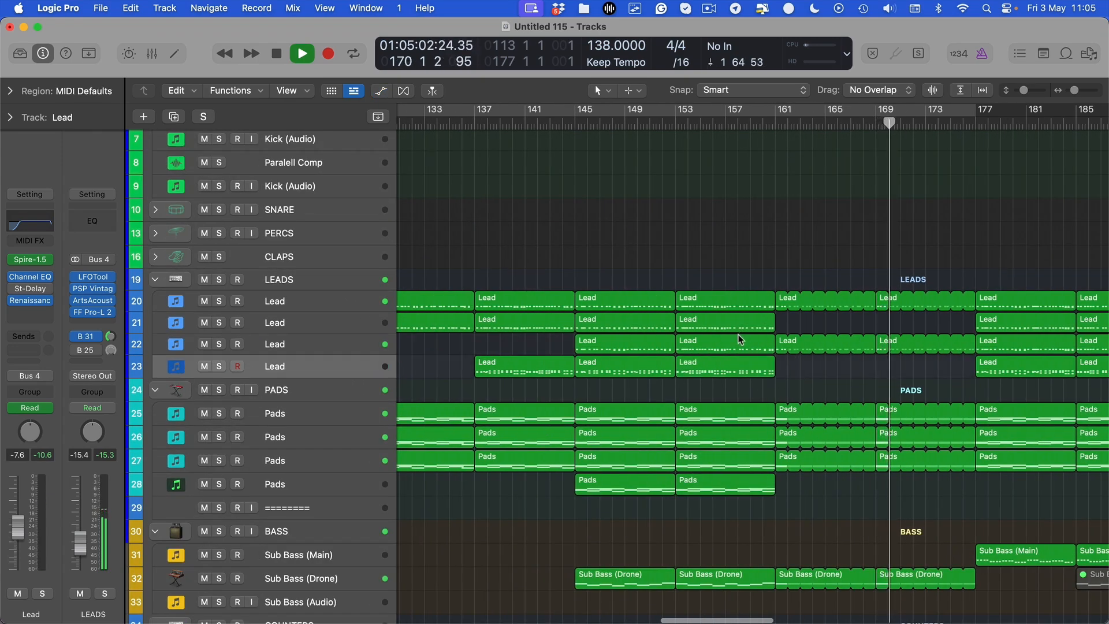
scroll(738, 334, left, 4)
drag(973, 370, 939, 348)
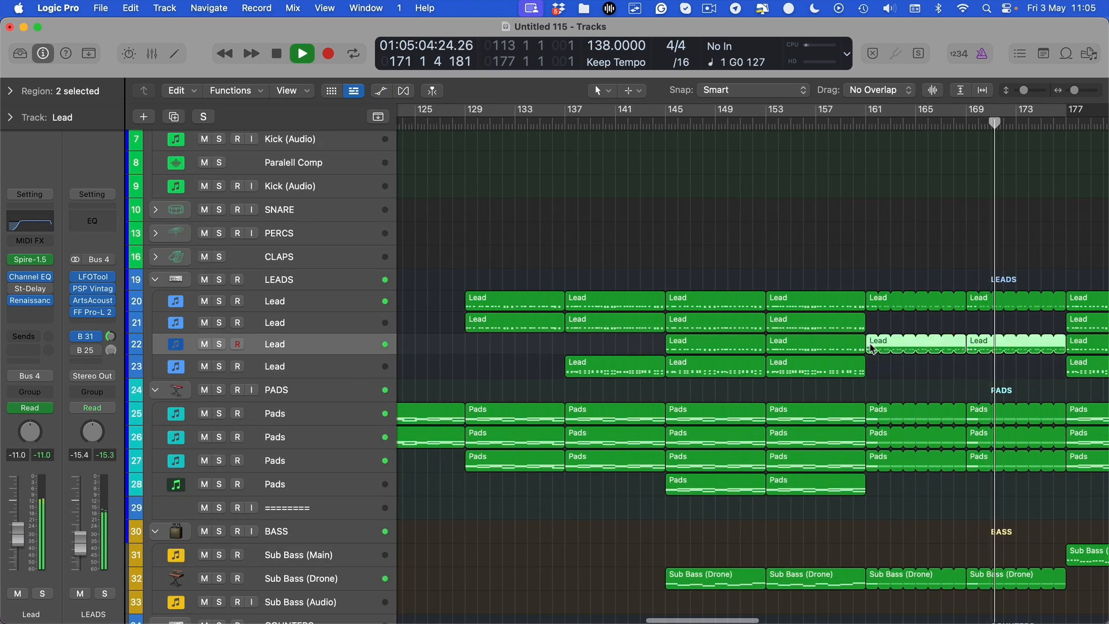
click(864, 349)
drag(1000, 370, 873, 327)
Step: Replay from about bar 157 and set the bar 161 flt1_cut point to 452 on Lead track 21 and 361 on Lead track 20
click(828, 122)
key(a)
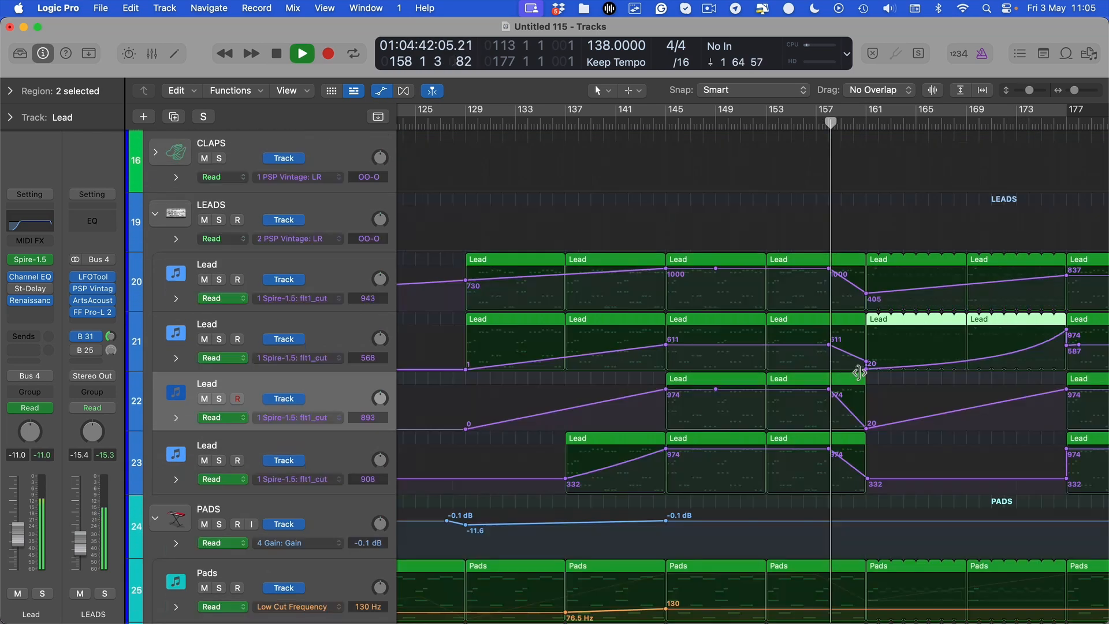
click(867, 365)
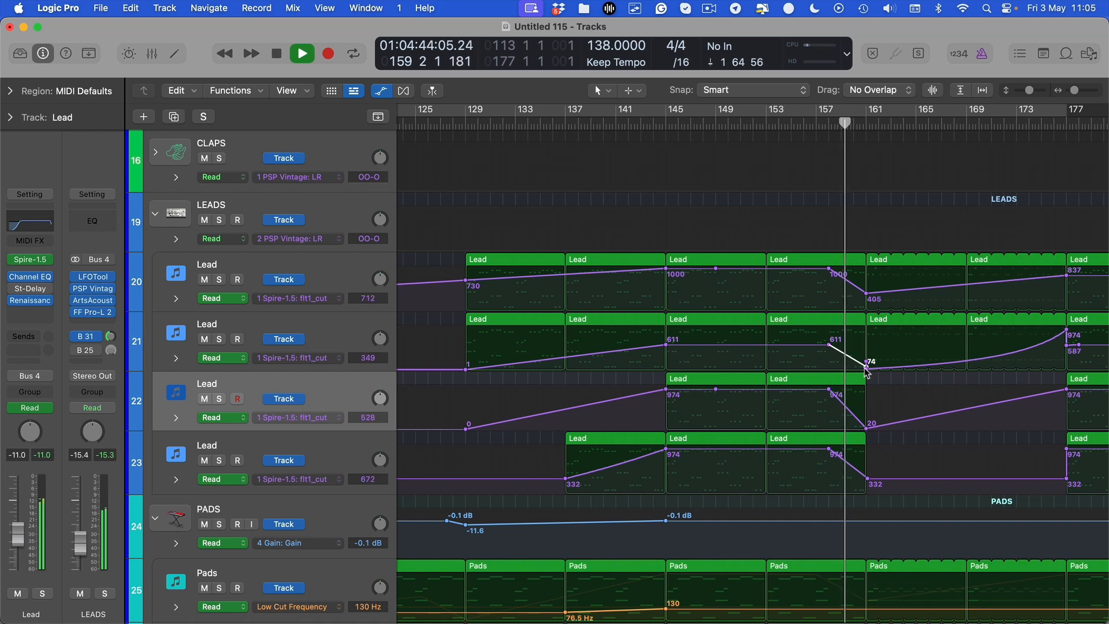
drag(867, 365, 867, 358)
click(866, 365)
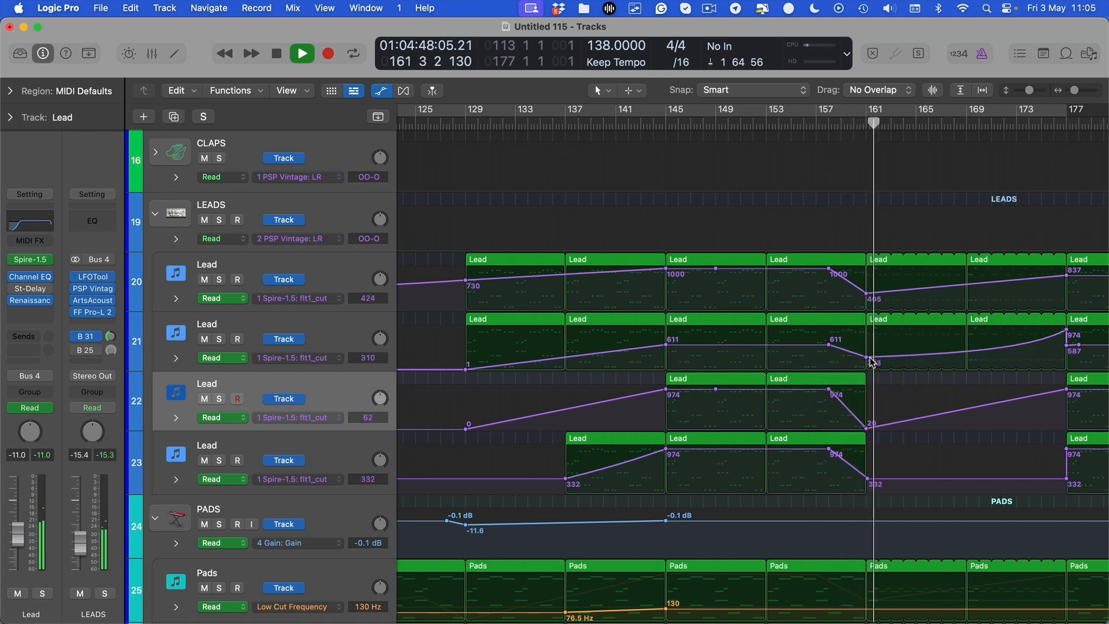
drag(871, 362, 866, 350)
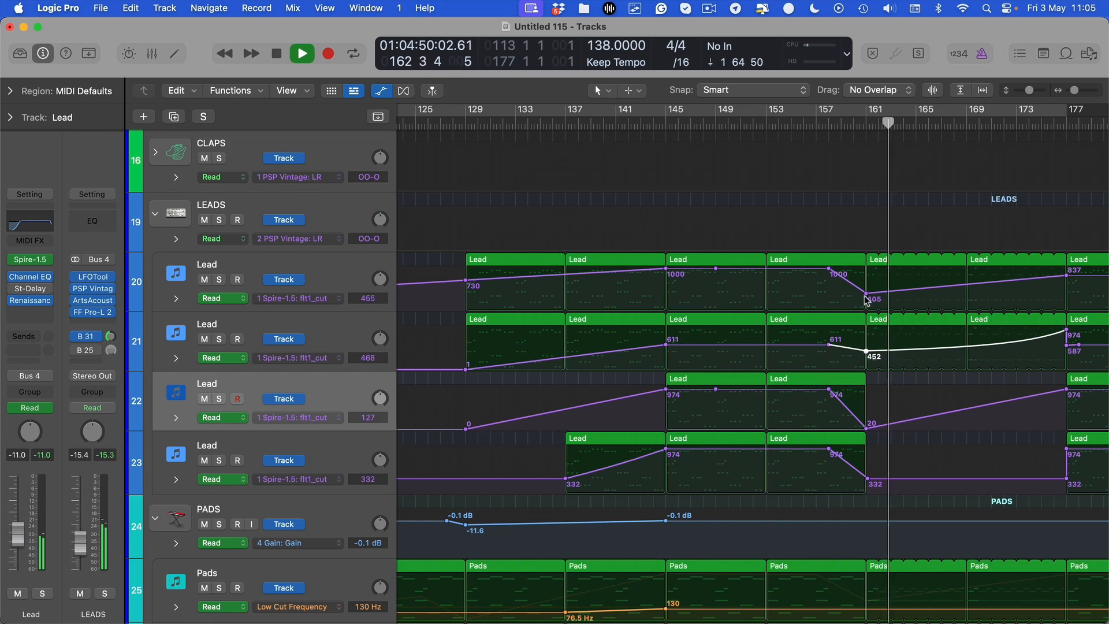
drag(866, 299, 817, 337)
key(super+z)
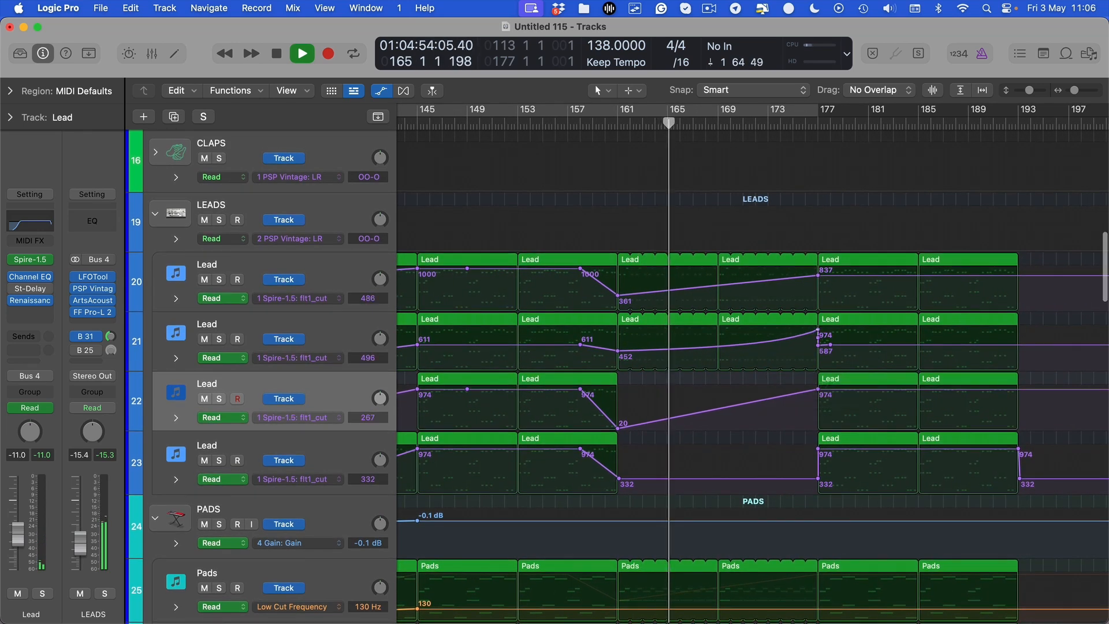
Step: Lower the MastrFilter automation point at bar 161 on Pads track 27 to 0.1837
key(super+Right)
key(super+Down)
scroll(854, 327, right, 2)
scroll(822, 396, down, 10)
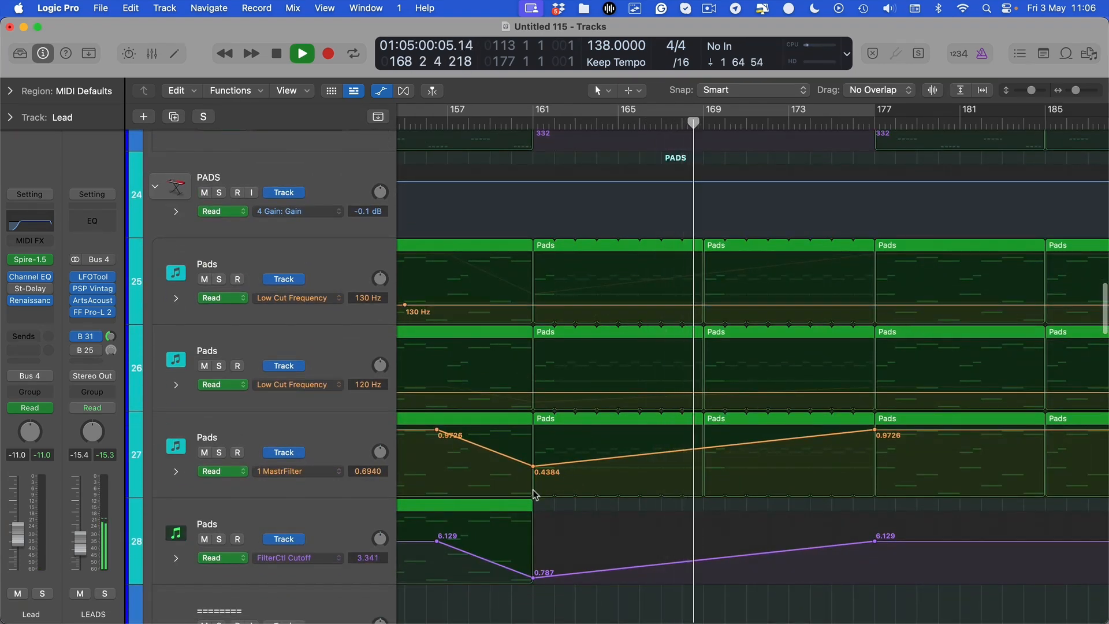
drag(532, 466, 532, 484)
scroll(803, 434, up, 3)
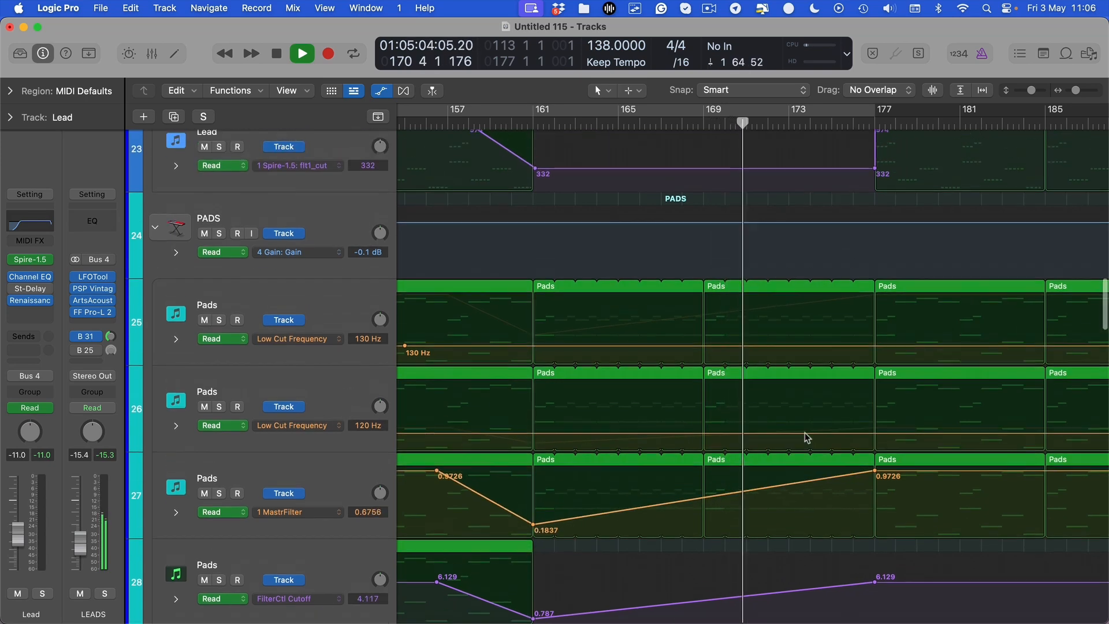
Step: Move Lead track 21's 611 cutoff point back to bar 177, start Lead track 23's rise at about bar 175 and hide the automation
scroll(445, 454, left, 1)
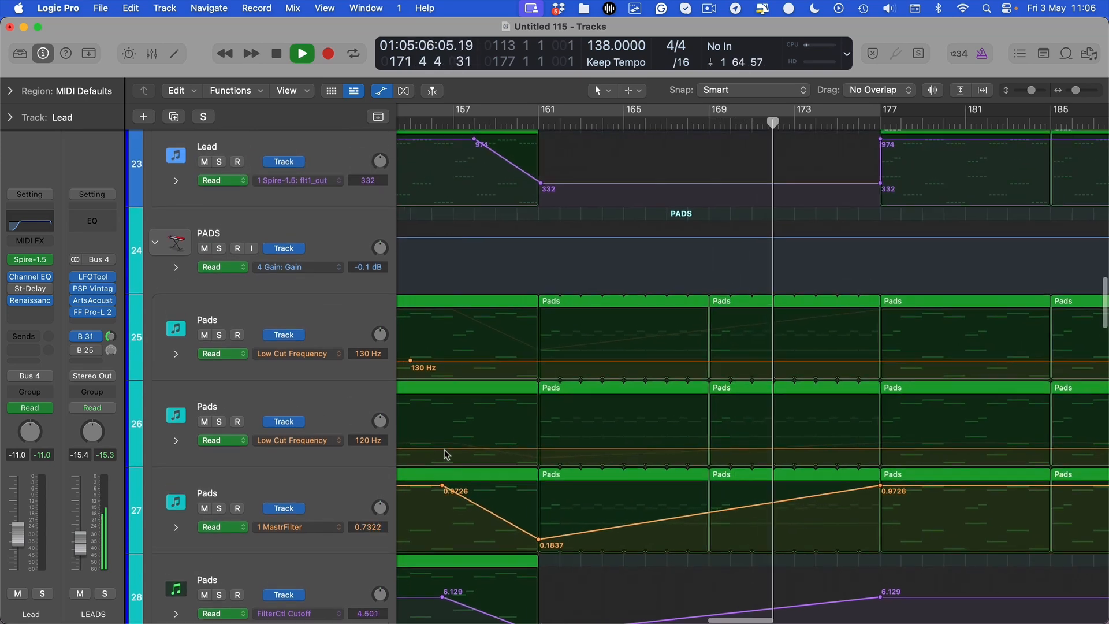
key(a)
key(a)
scroll(858, 339, up, 8)
scroll(861, 343, right, 3)
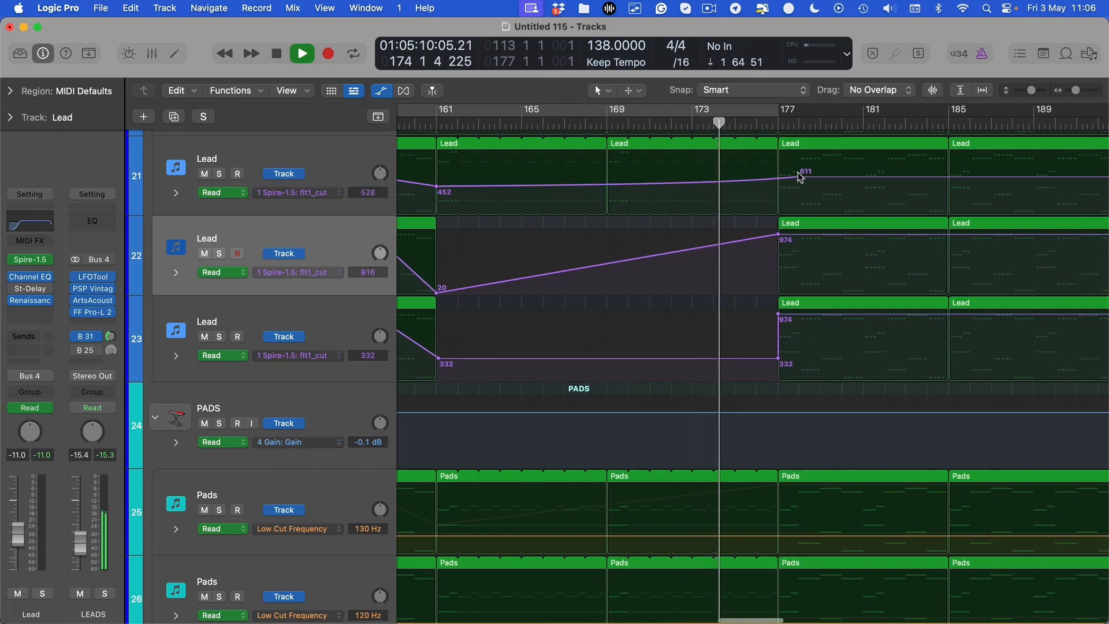
drag(799, 176, 778, 177)
scroll(772, 191, up, 2)
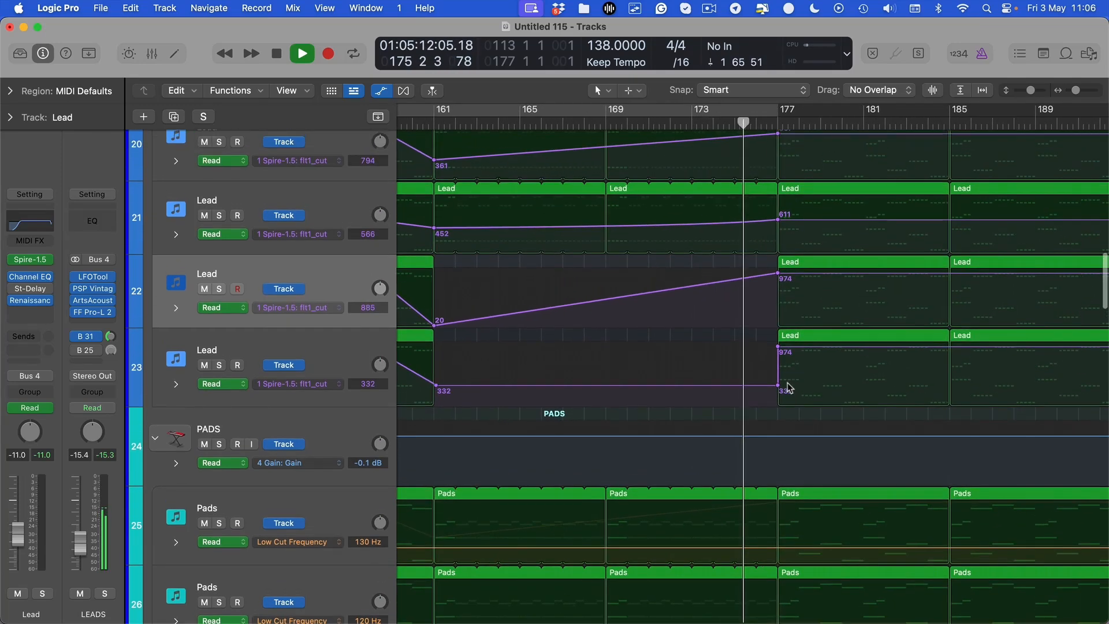
drag(778, 385, 732, 385)
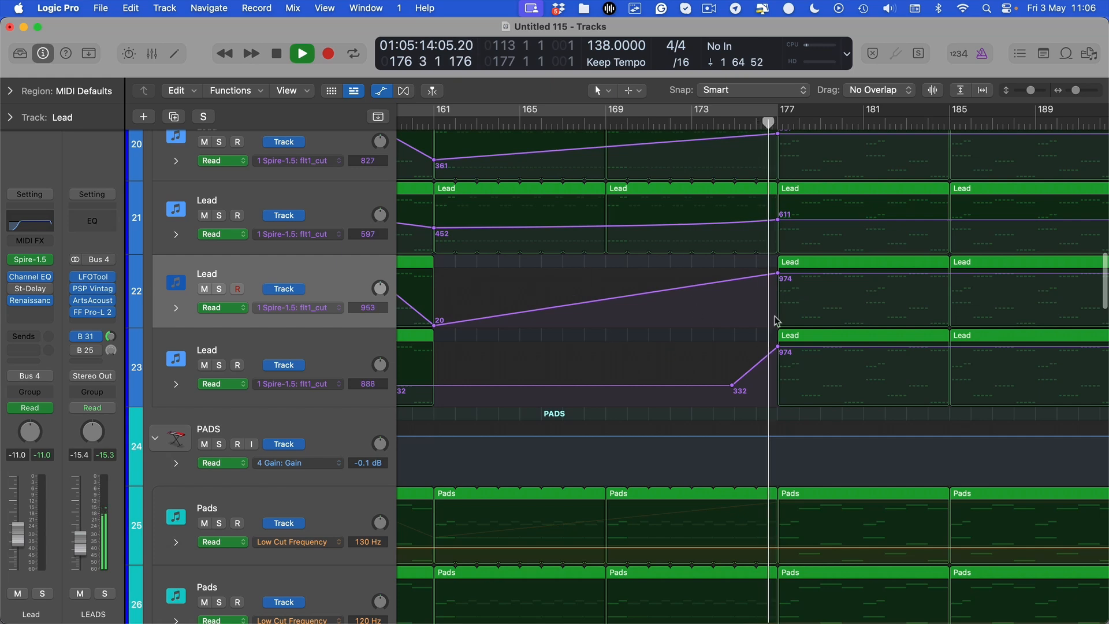
key(a)
Step: Unmute Kick track 4, whose regions start at bar 177, and shrink the track heights to show the whole kick group
scroll(778, 270, up, 20)
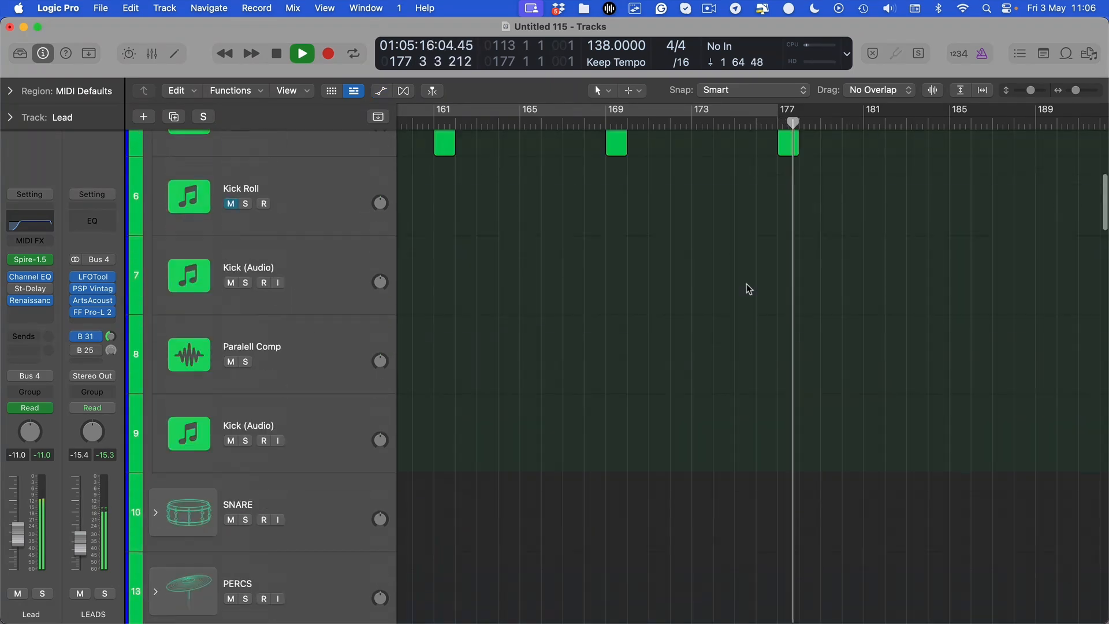
click(231, 414)
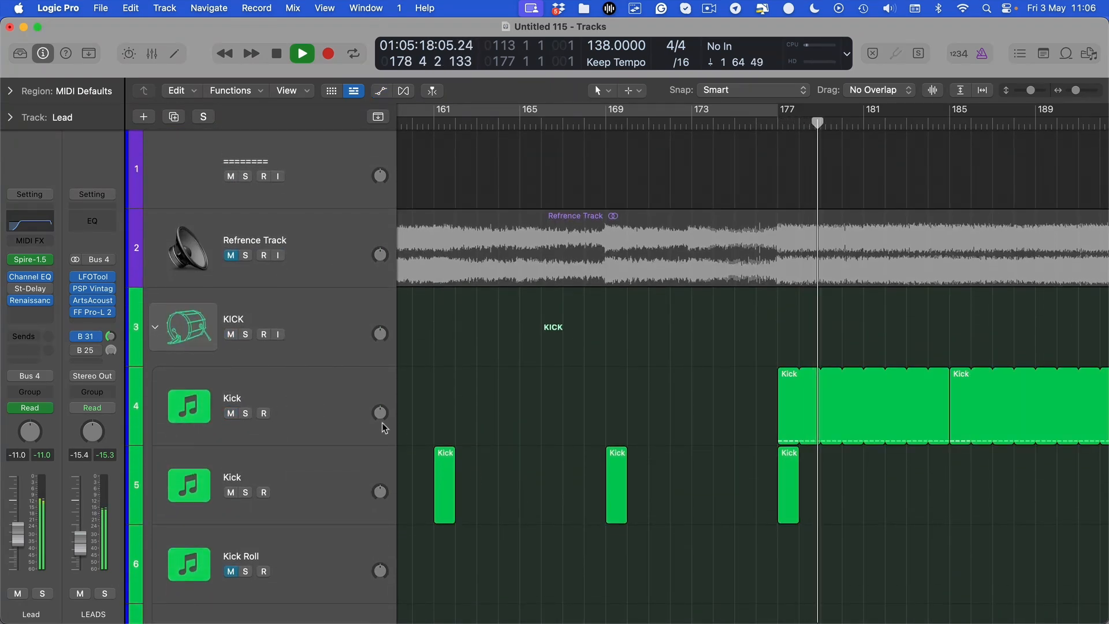
key(super+Up)
key(super+Up)
key(super+Up)
key(super+Up)
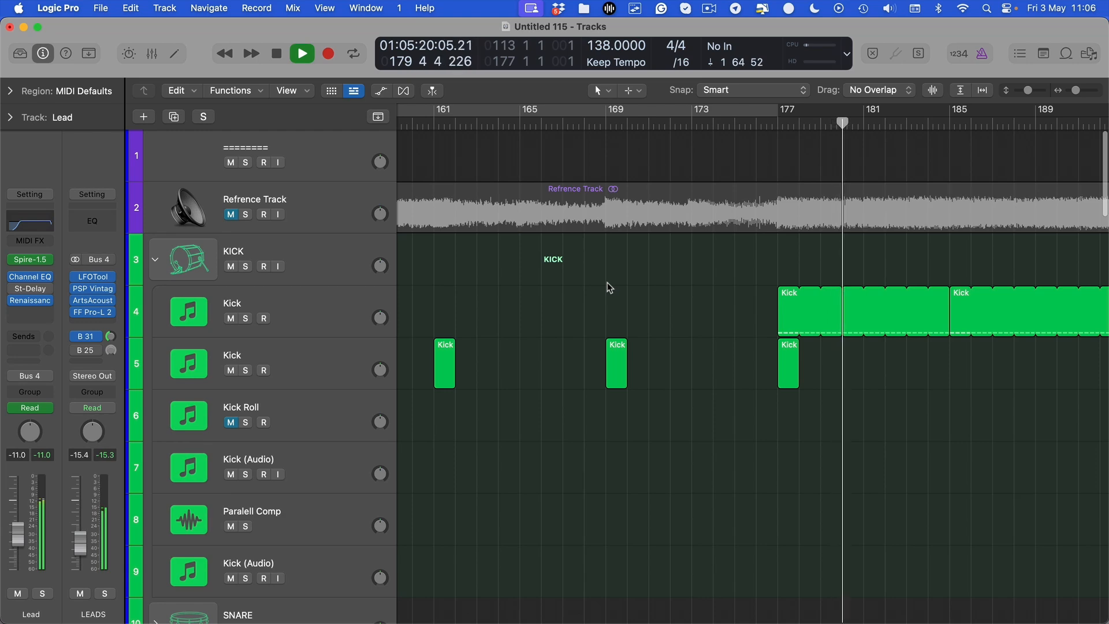
Step: Stop playback, solo the KICK track stack and bring the lead, pad and bass tracks into view
key(space)
scroll(608, 283, down, 4)
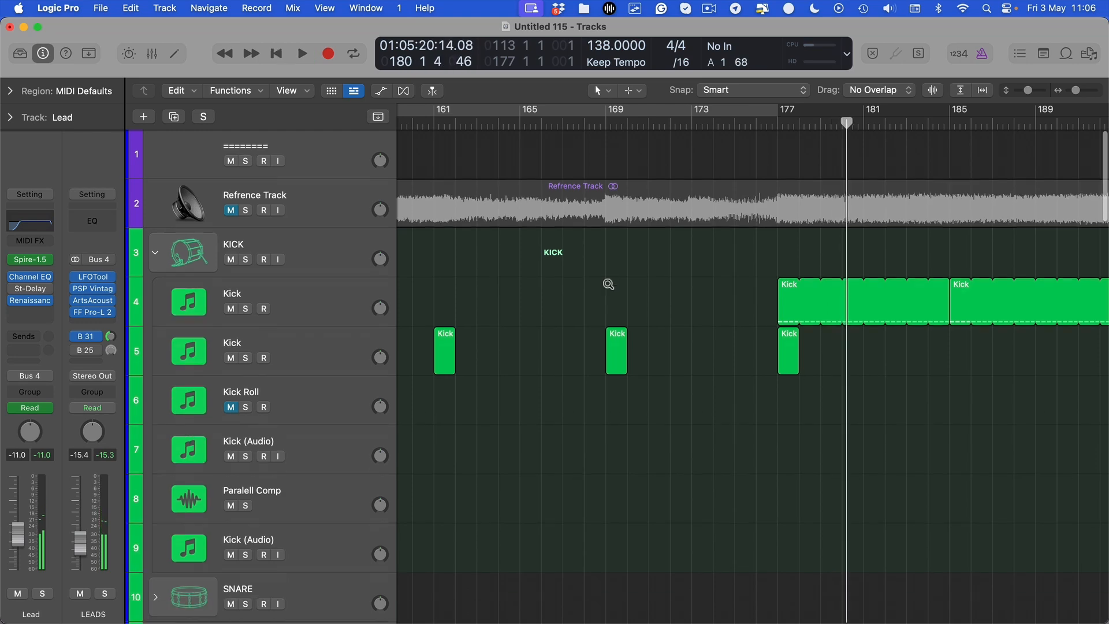
click(240, 242)
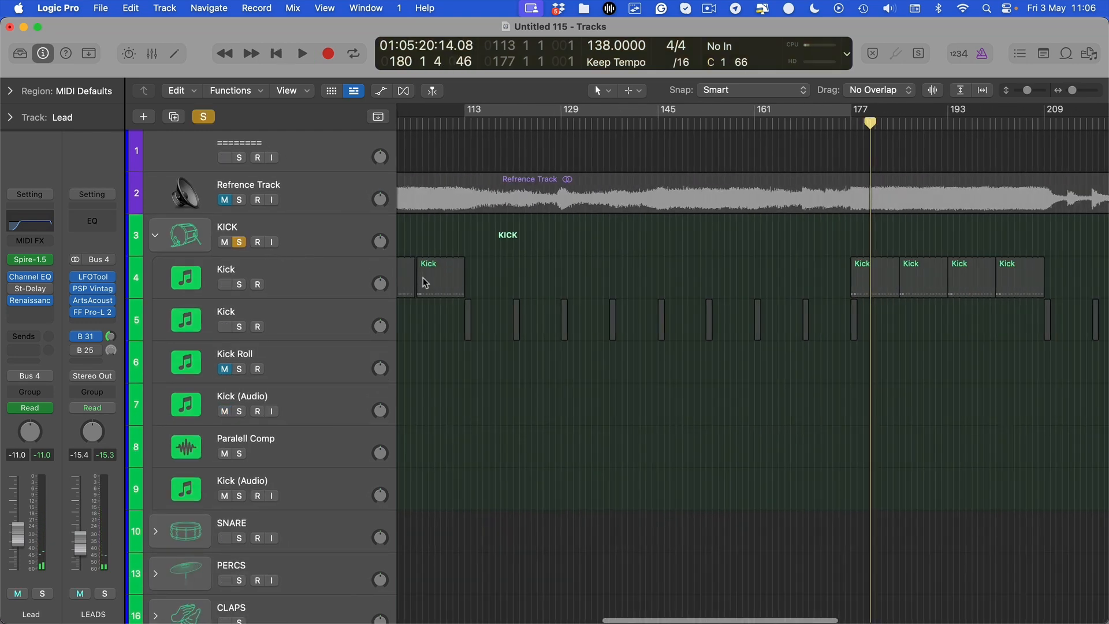
scroll(423, 279, down, 5)
scroll(423, 286, down, 5)
scroll(423, 288, down, 1)
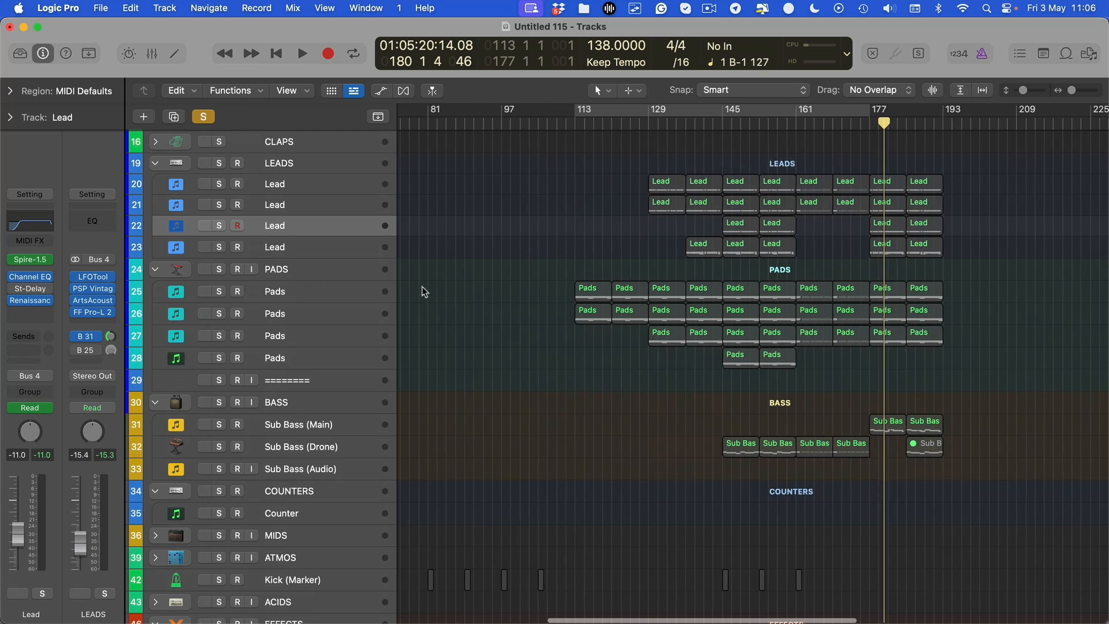